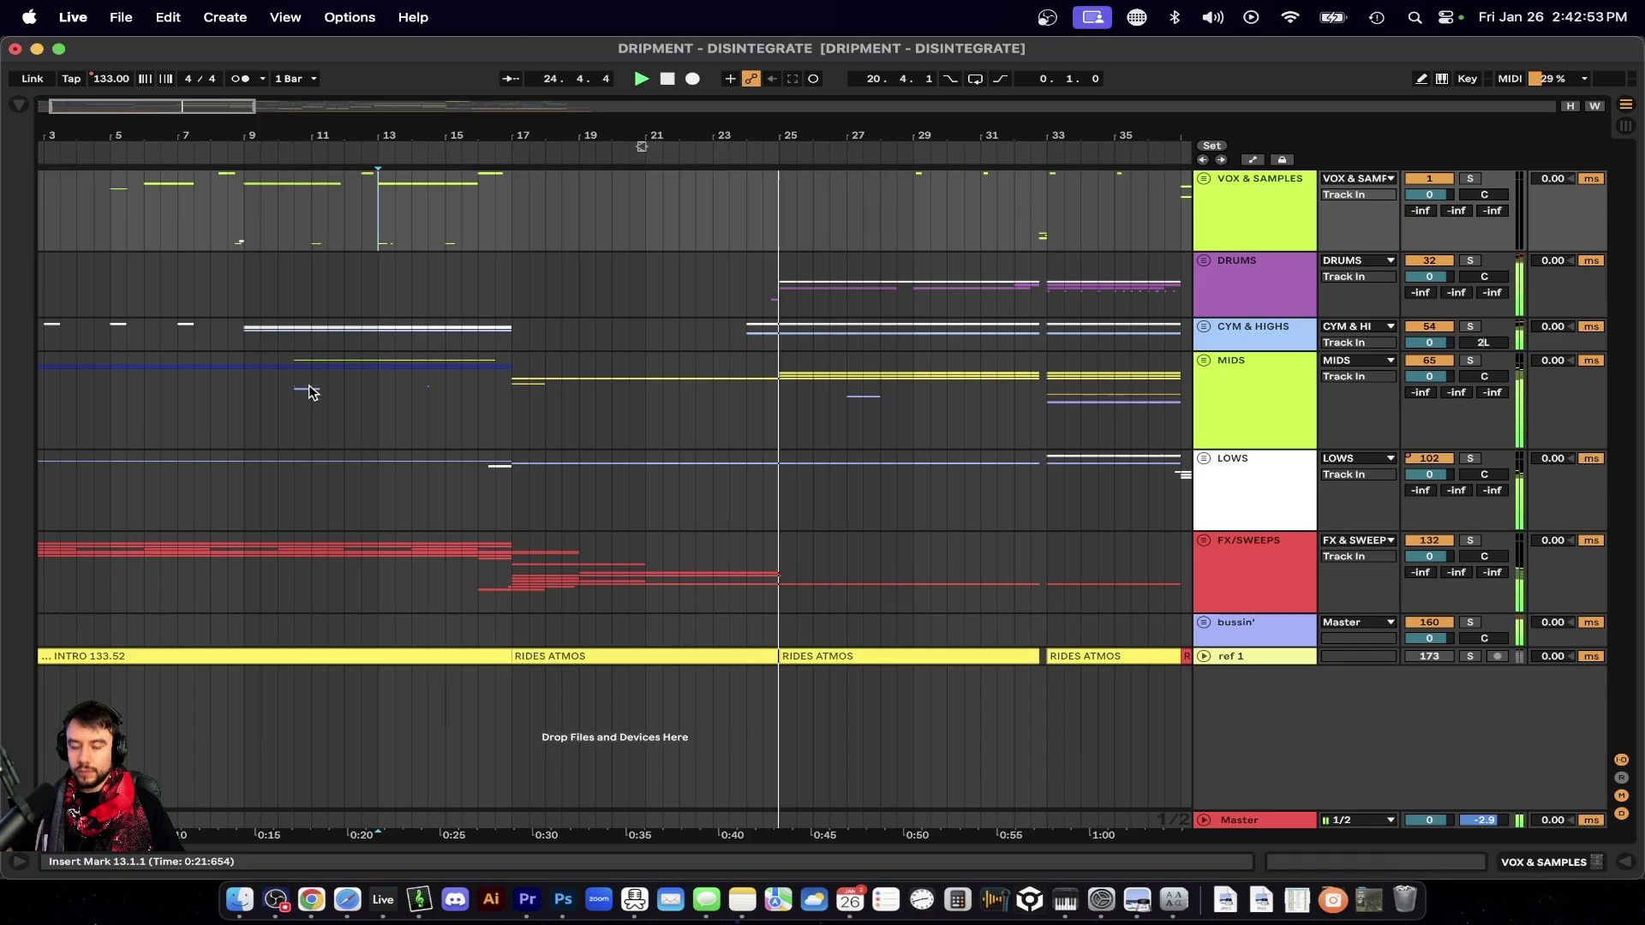
Unfold all tracks and examine the layered drum clips in the DRUMS group between bars 25 and 37 during playback.
{"action": "scroll", "coordinate": [608, 387], "scroll_direction": "right", "scroll_amount": 3}
{"action": "key", "text": "alt+u"}
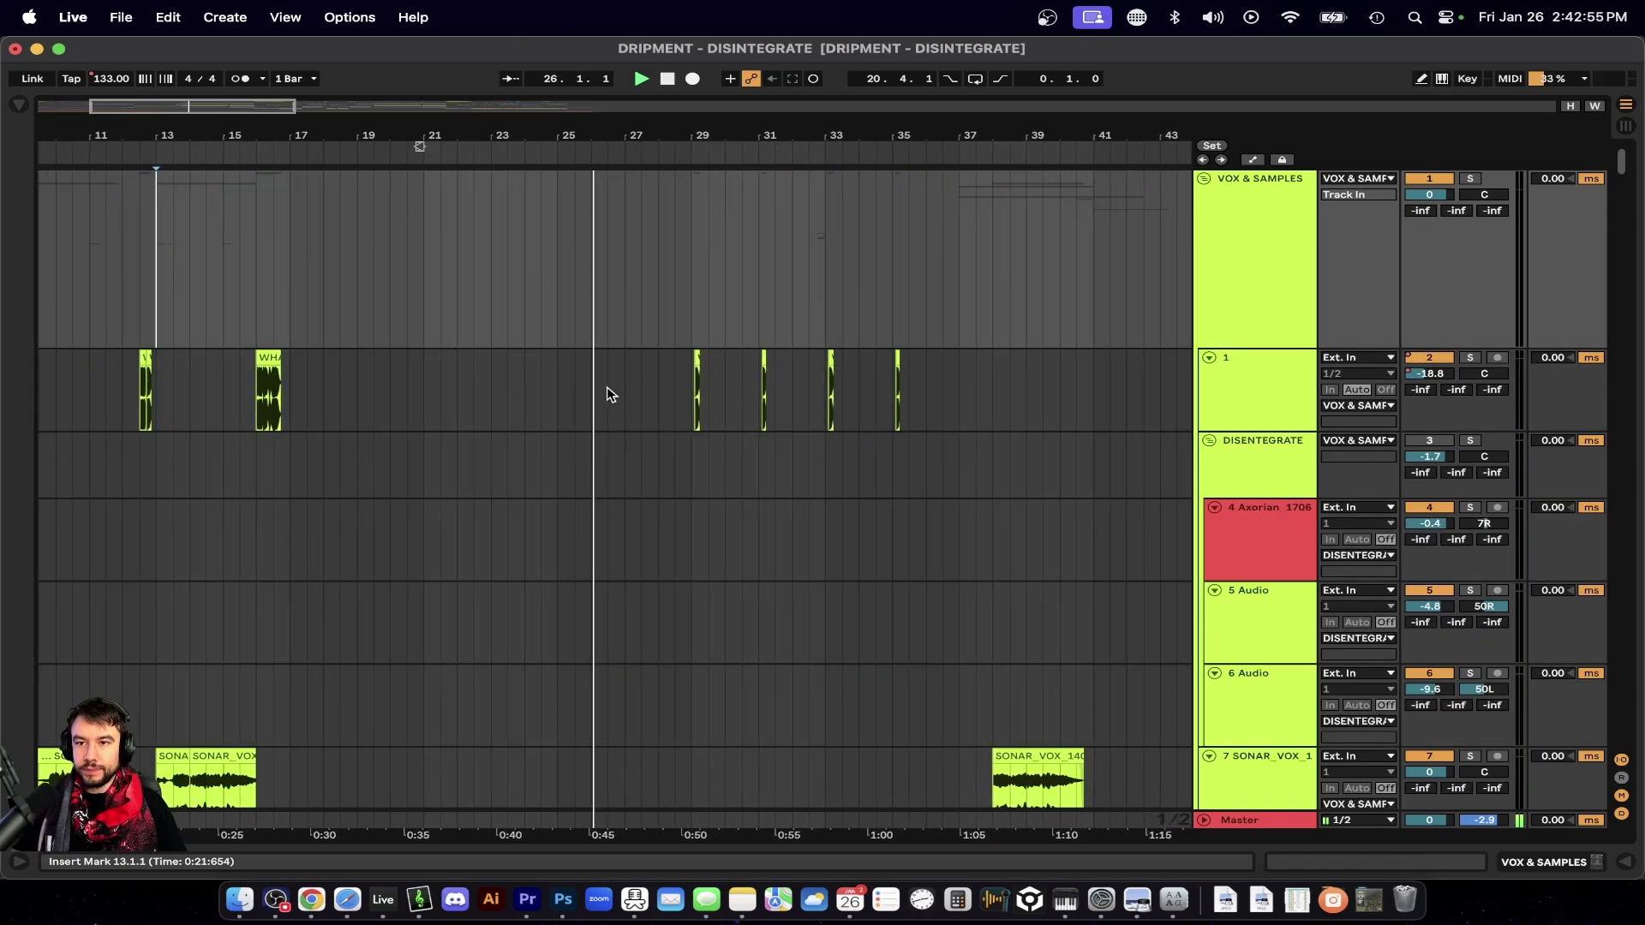
{"action": "scroll", "coordinate": [607, 389], "scroll_direction": "down", "scroll_amount": 15}
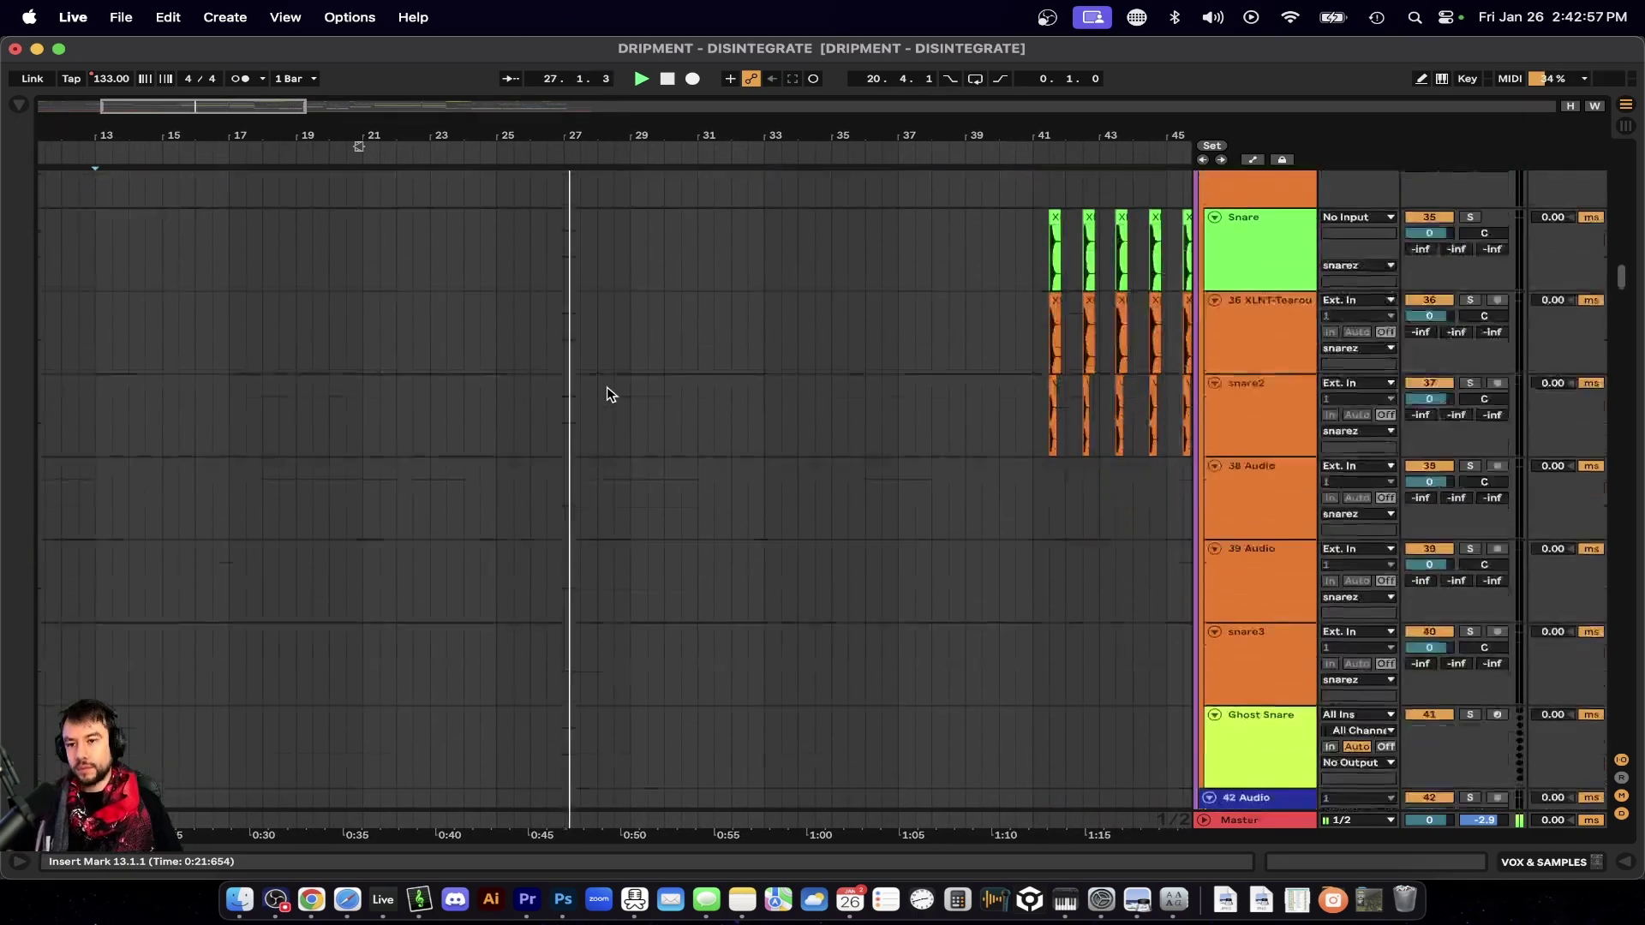
{"action": "scroll", "coordinate": [607, 387], "scroll_direction": "up", "scroll_amount": 2}
{"action": "scroll", "coordinate": [607, 387], "scroll_direction": "up", "scroll_amount": 3}
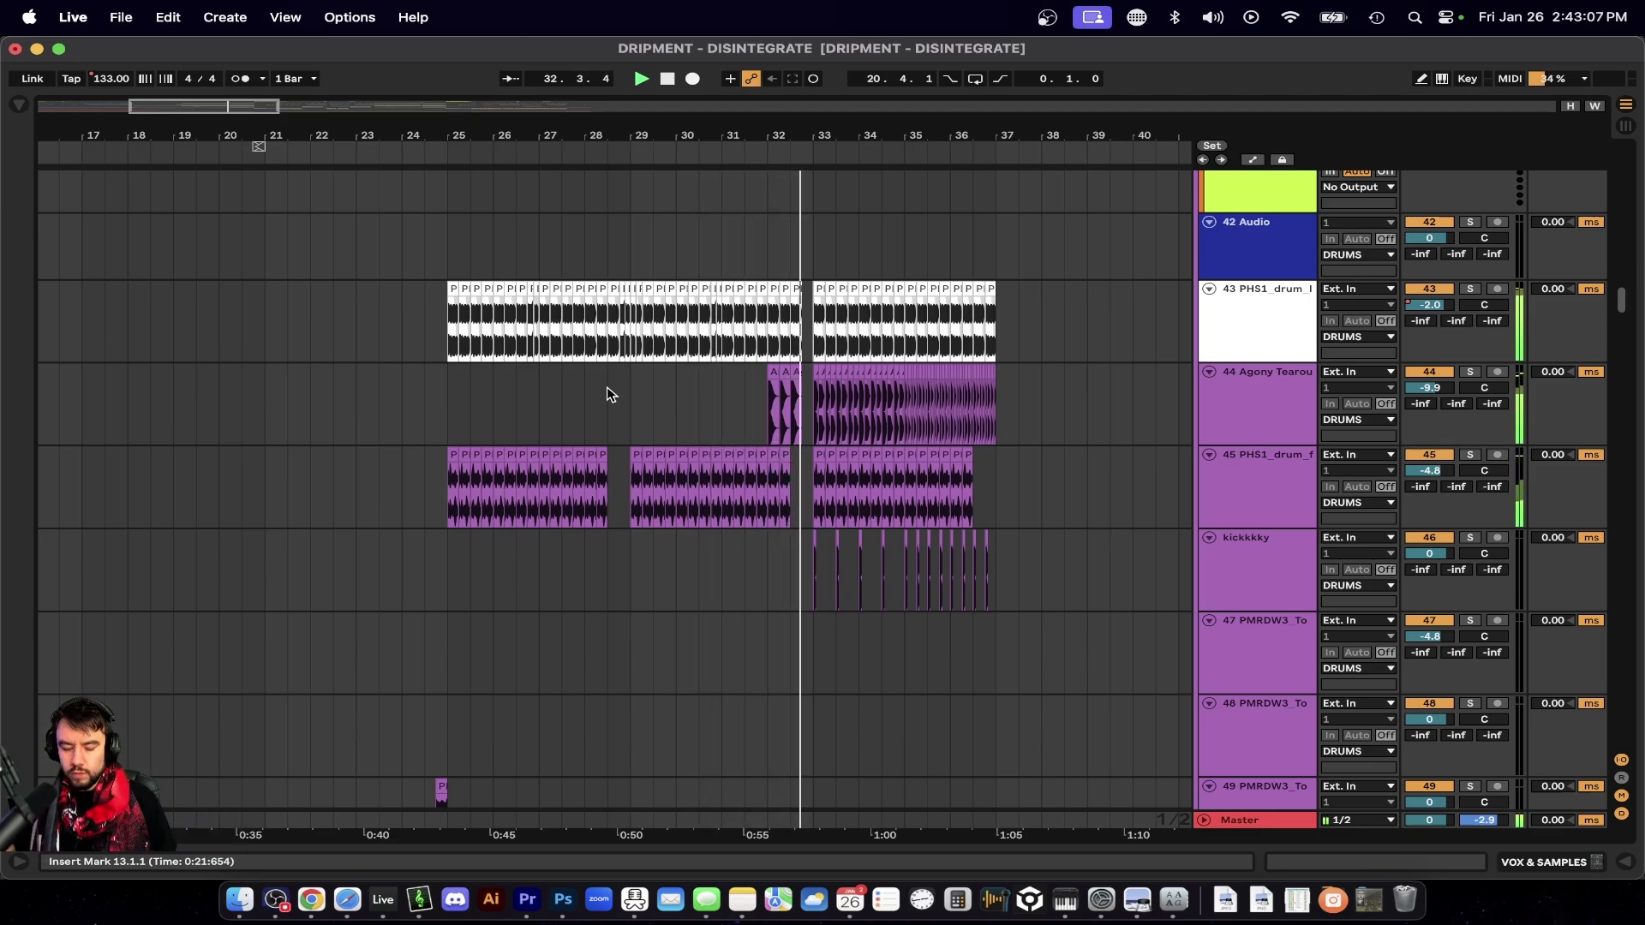
{"action": "scroll", "coordinate": [607, 388], "scroll_direction": "right", "scroll_amount": 4}
{"action": "scroll", "coordinate": [606, 387], "scroll_direction": "down", "scroll_amount": 4}
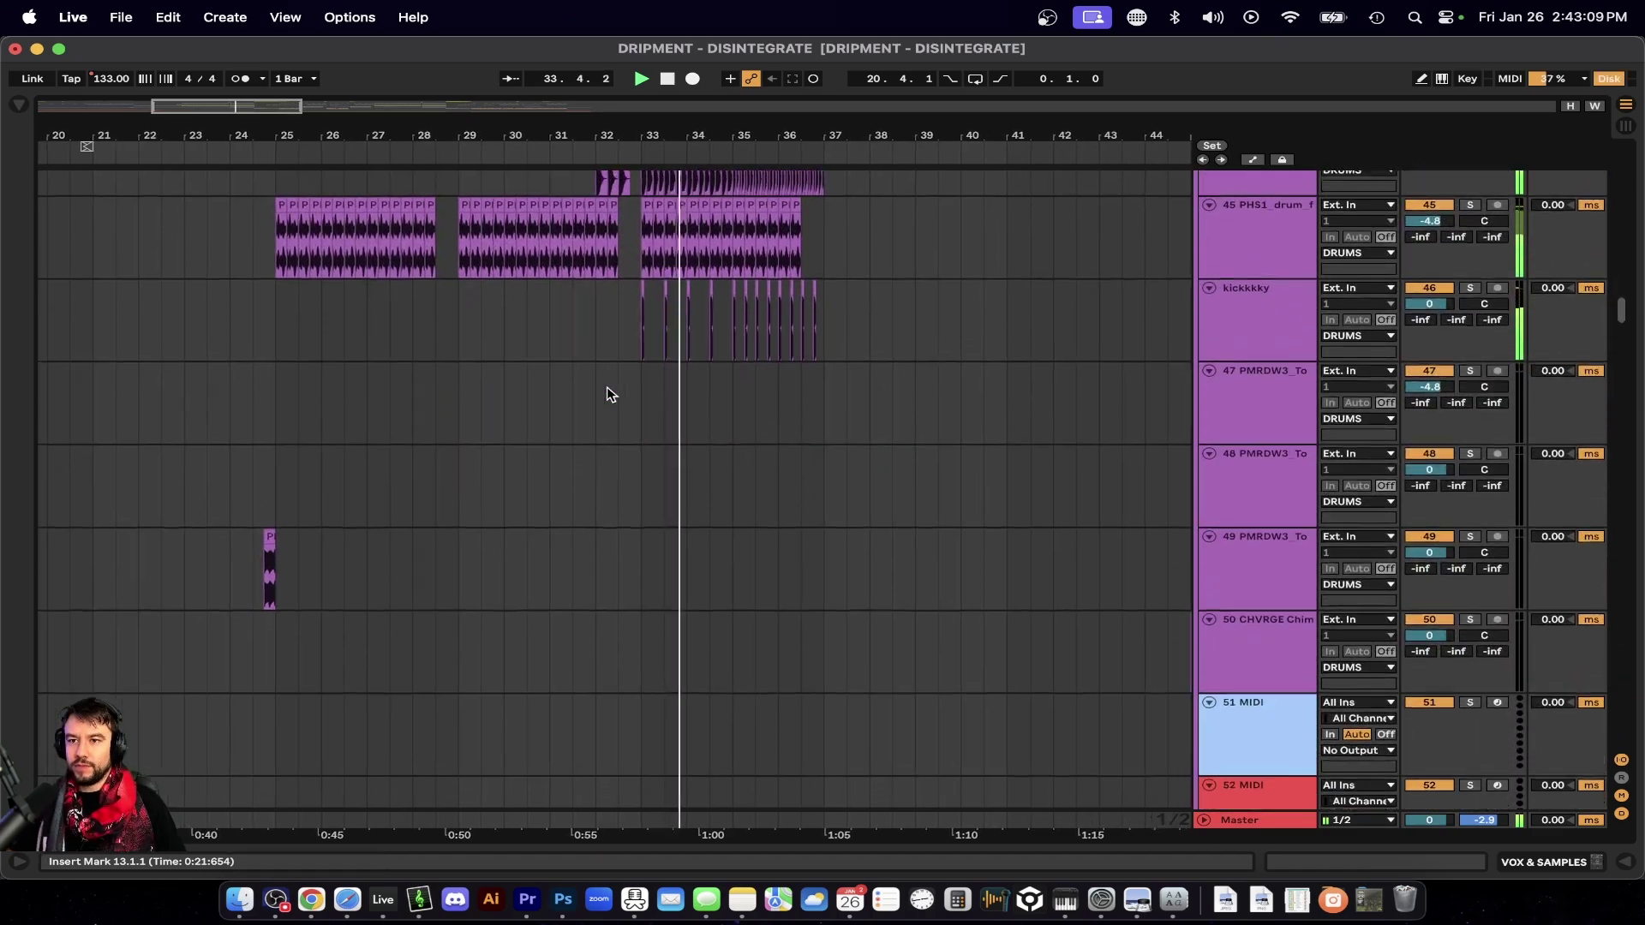
{"action": "scroll", "coordinate": [607, 387], "scroll_direction": "up", "scroll_amount": 5}
{"action": "scroll", "coordinate": [606, 387], "scroll_direction": "up", "scroll_amount": 10}
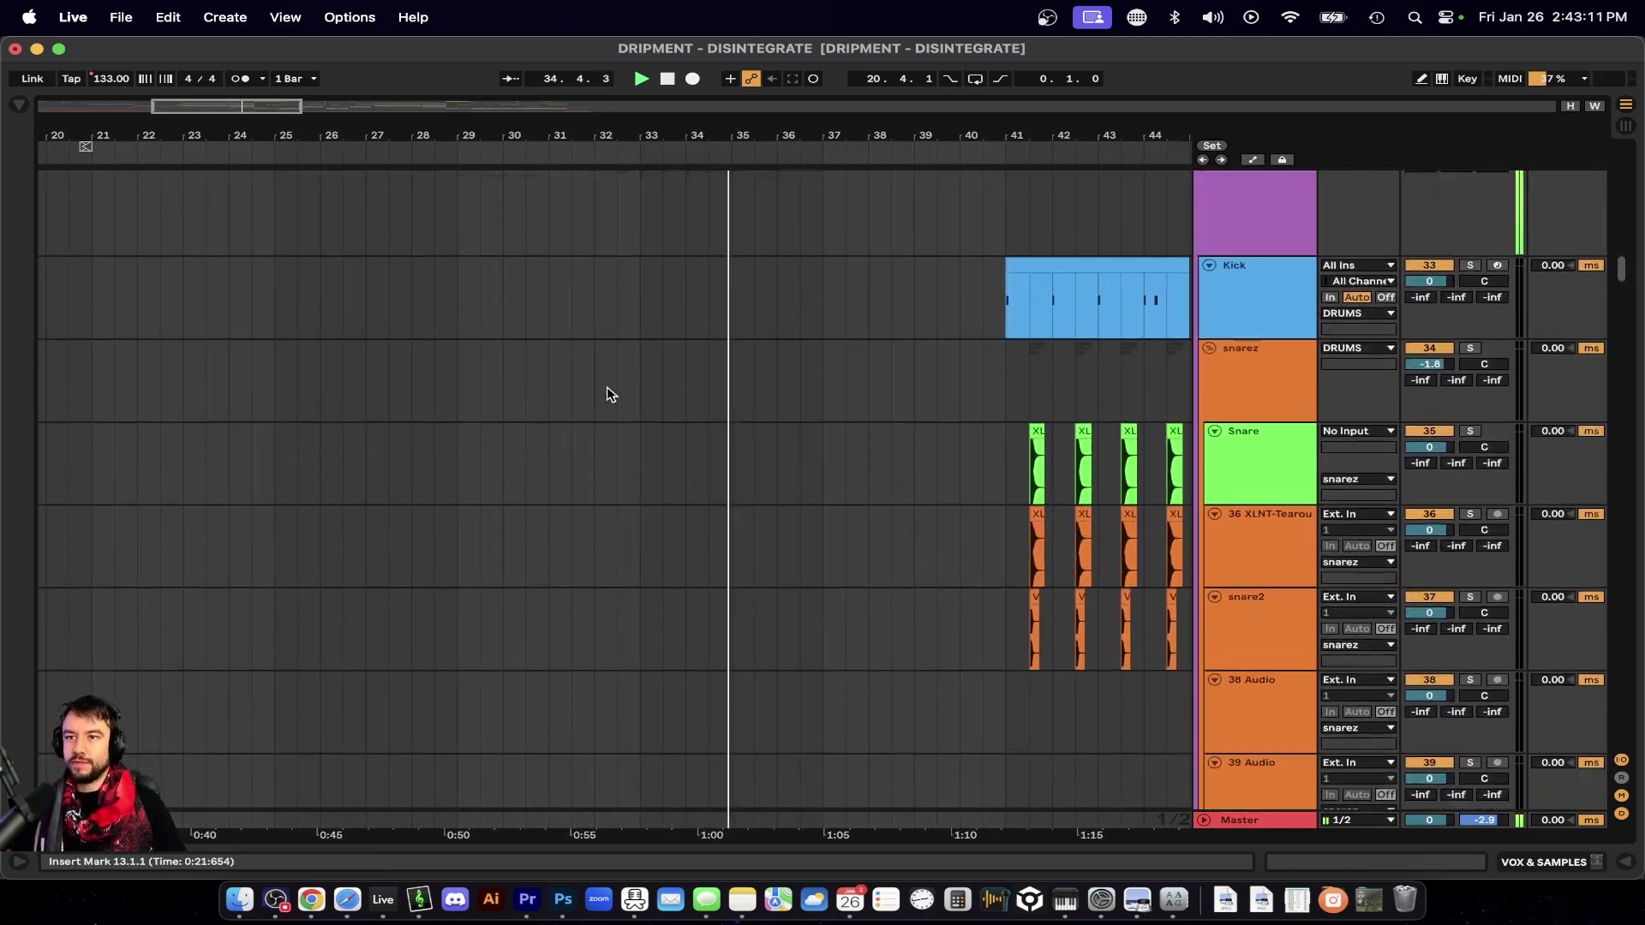
Examine the ride and hi-hat clips in CYM & HIGHS, the vocal samples from bar 37 and the guns group from bar 41.
{"action": "scroll", "coordinate": [607, 388], "scroll_direction": "down", "scroll_amount": 15}
{"action": "scroll", "coordinate": [606, 388], "scroll_direction": "down", "scroll_amount": 8}
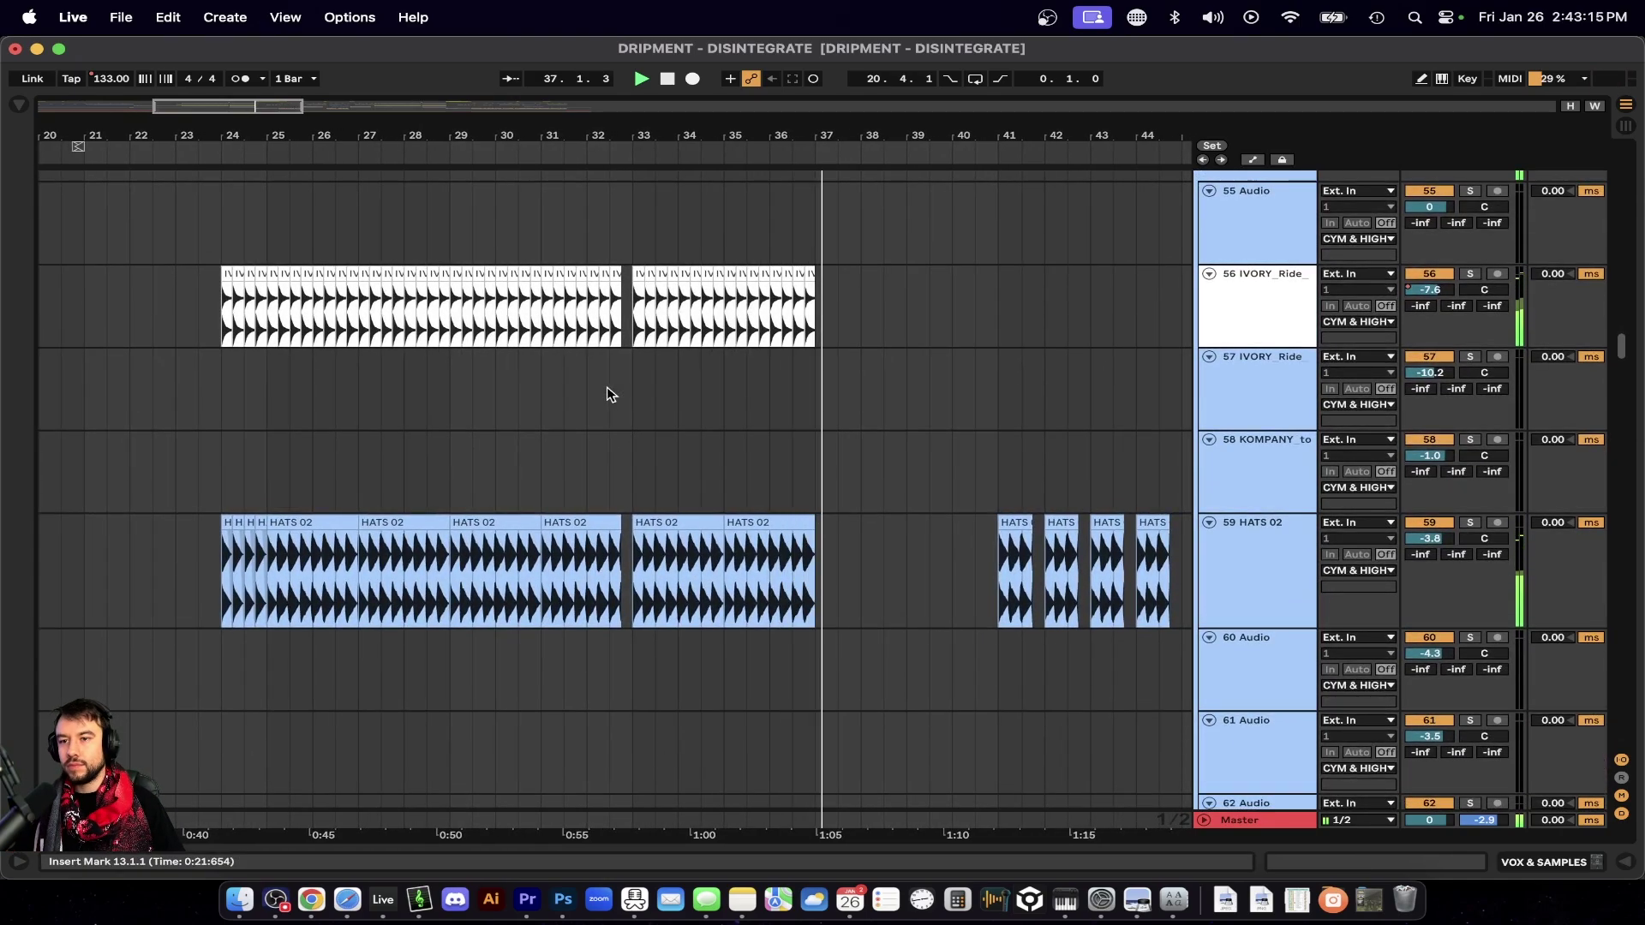
{"action": "scroll", "coordinate": [607, 394], "scroll_direction": "up", "scroll_amount": 8}
{"action": "scroll", "coordinate": [610, 394], "scroll_direction": "up", "scroll_amount": 20}
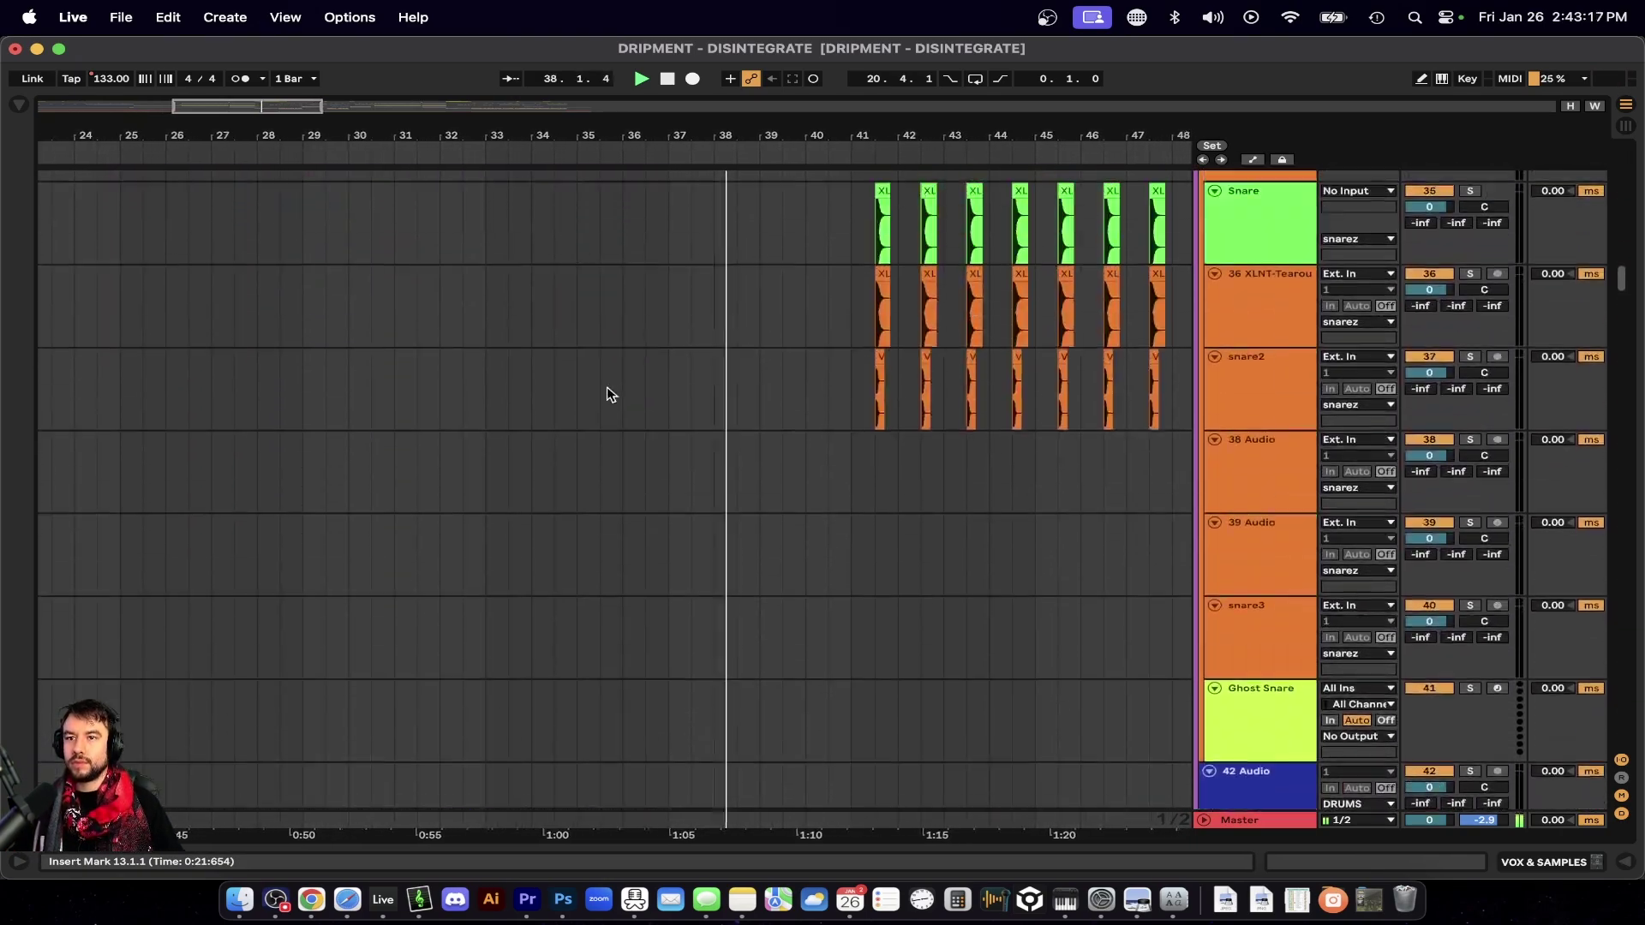
{"action": "scroll", "coordinate": [607, 395], "scroll_direction": "up", "scroll_amount": 6}
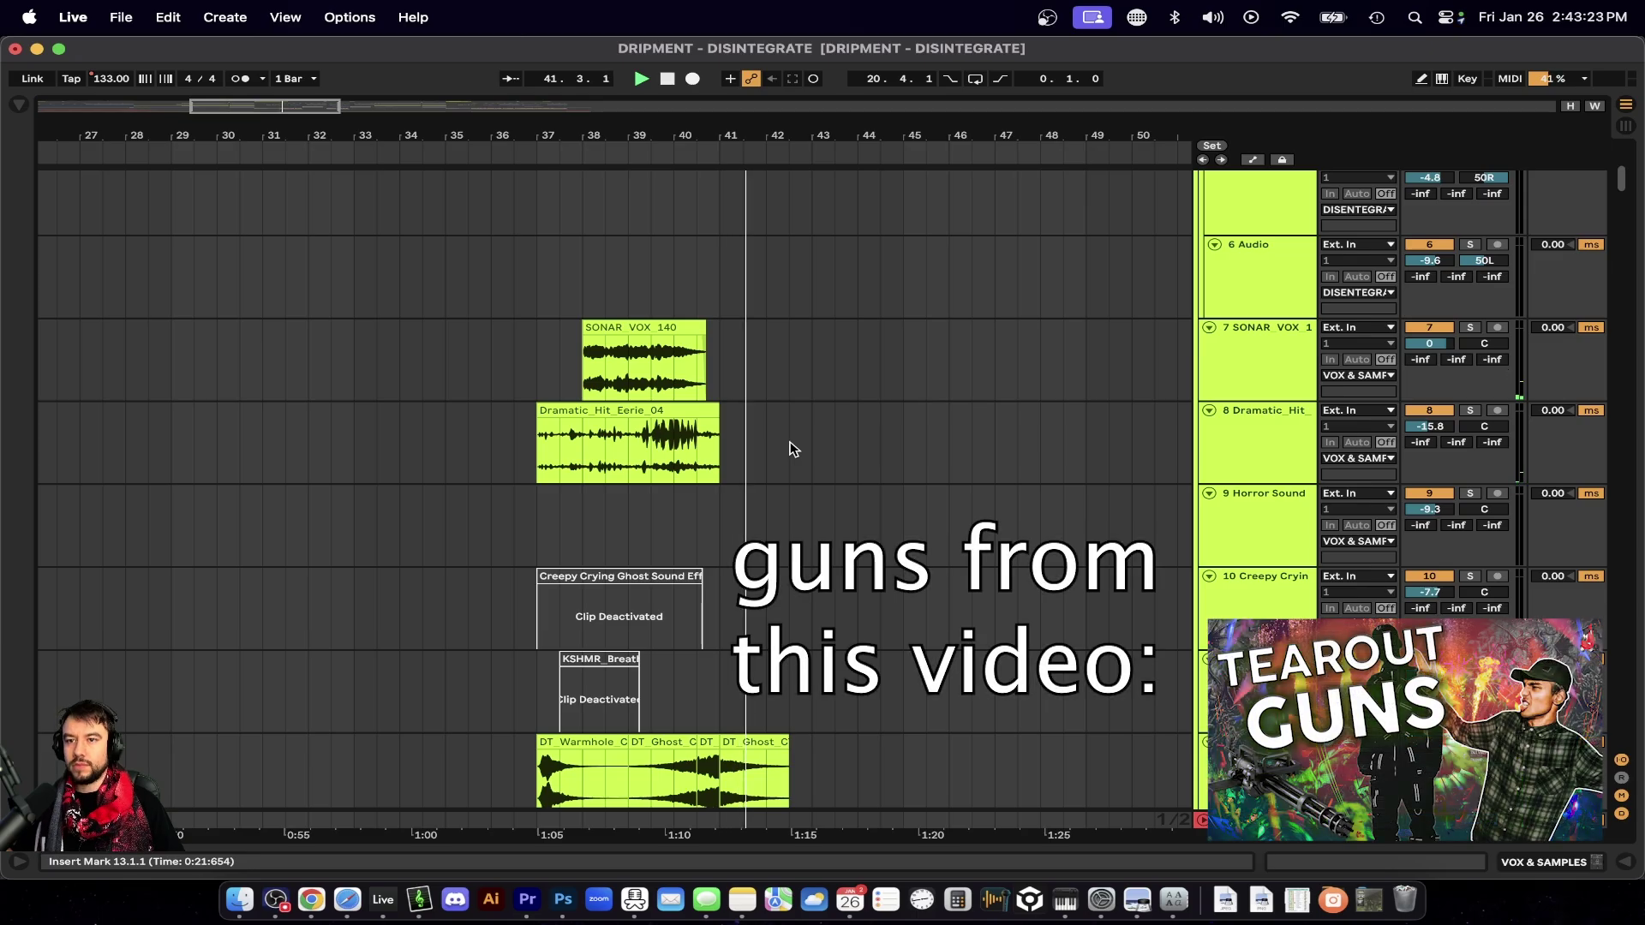
{"action": "scroll", "coordinate": [793, 448], "scroll_direction": "down", "scroll_amount": 20}
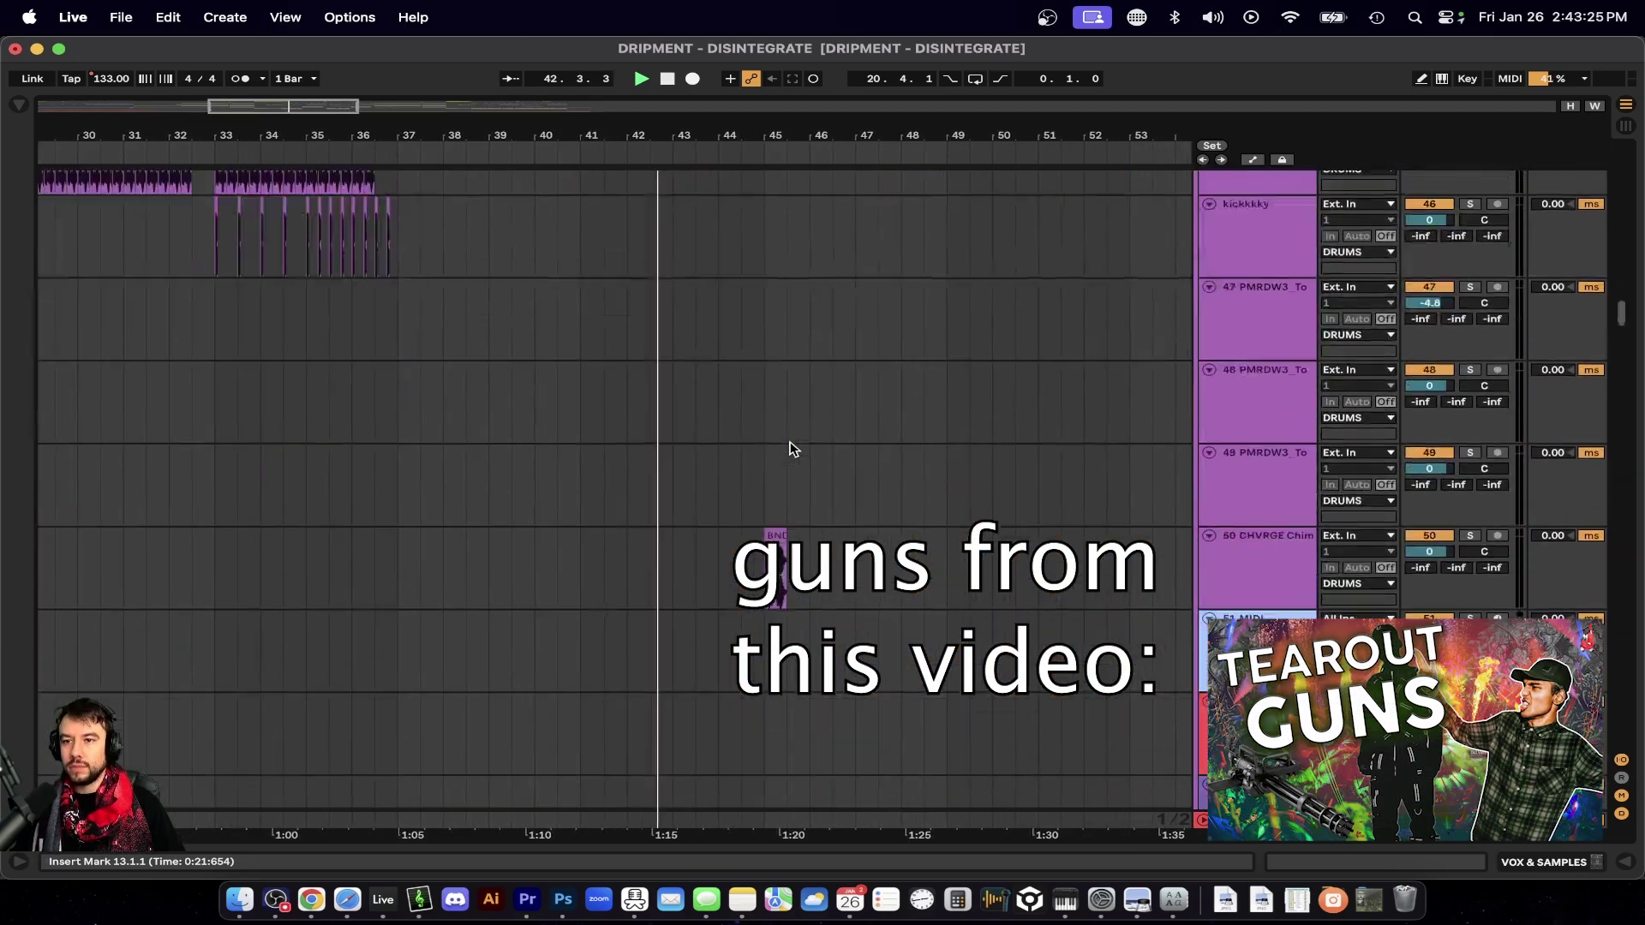
{"action": "scroll", "coordinate": [793, 447], "scroll_direction": "down", "scroll_amount": 20}
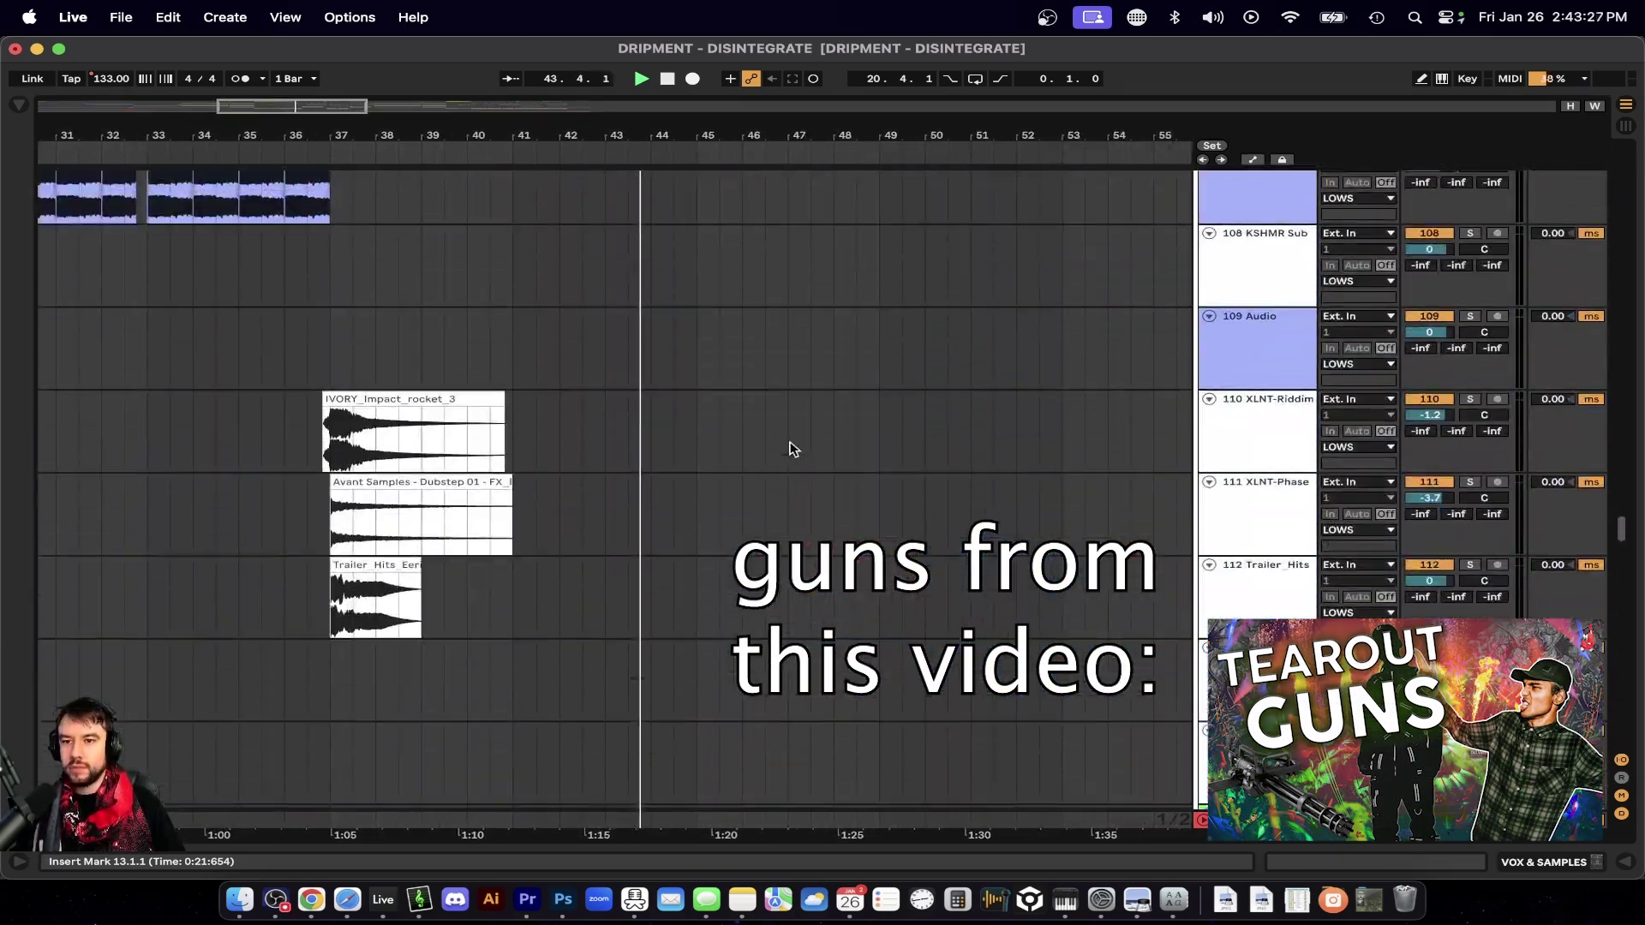
{"action": "scroll", "coordinate": [793, 447], "scroll_direction": "up", "scroll_amount": 3}
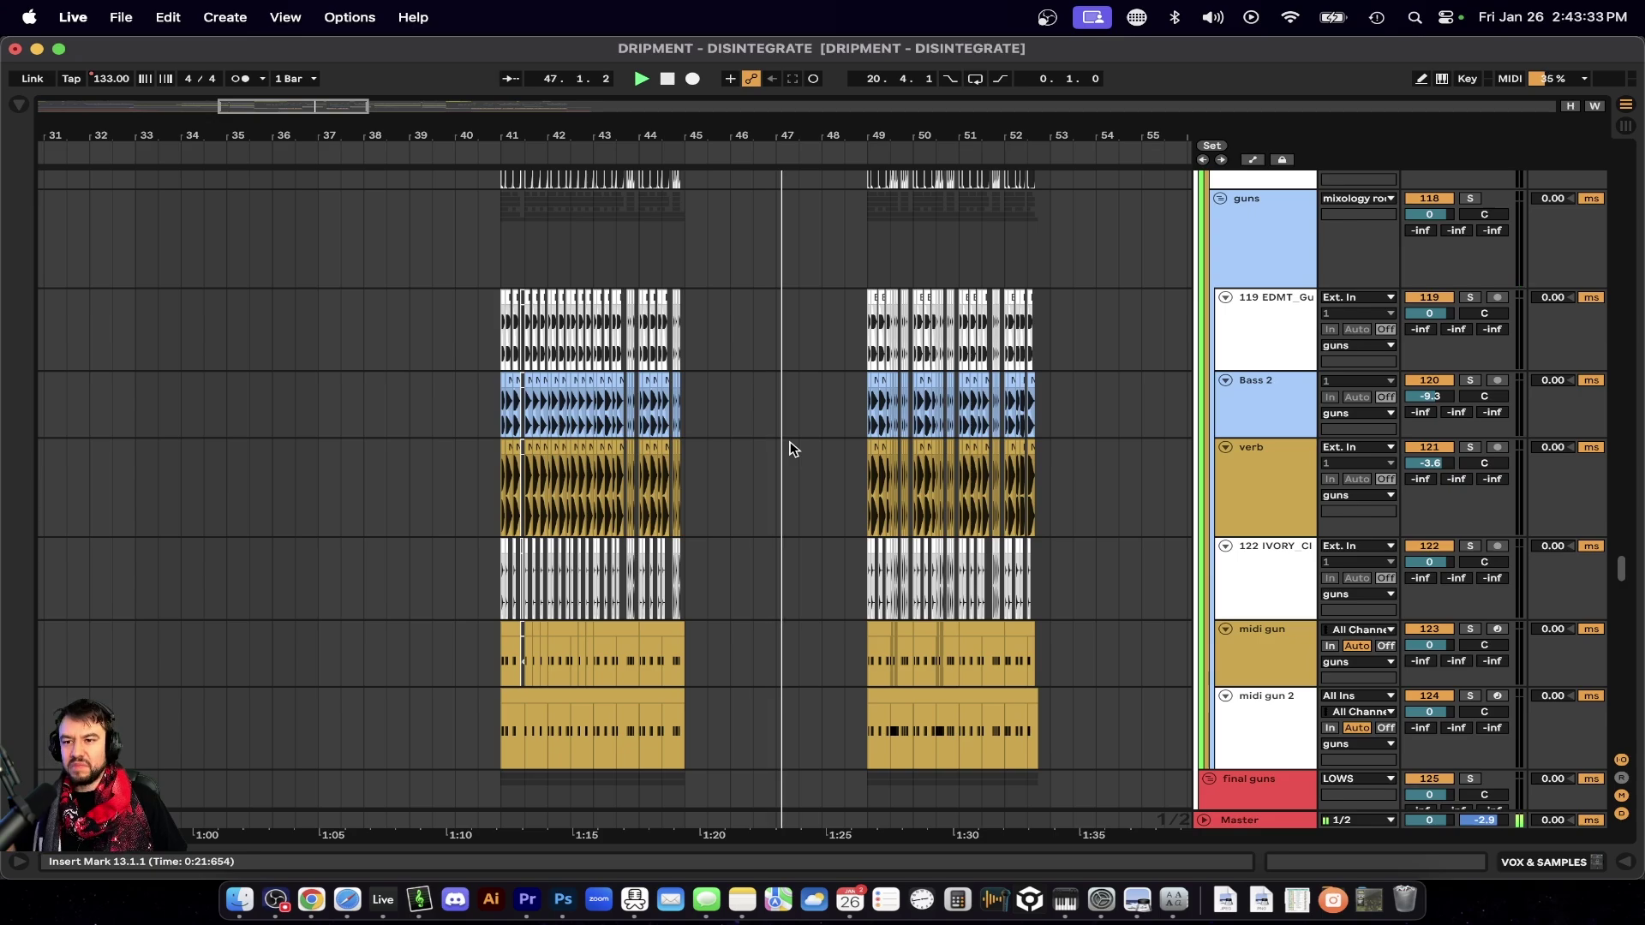
{"action": "scroll", "coordinate": [790, 447], "scroll_direction": "up", "scroll_amount": 1}
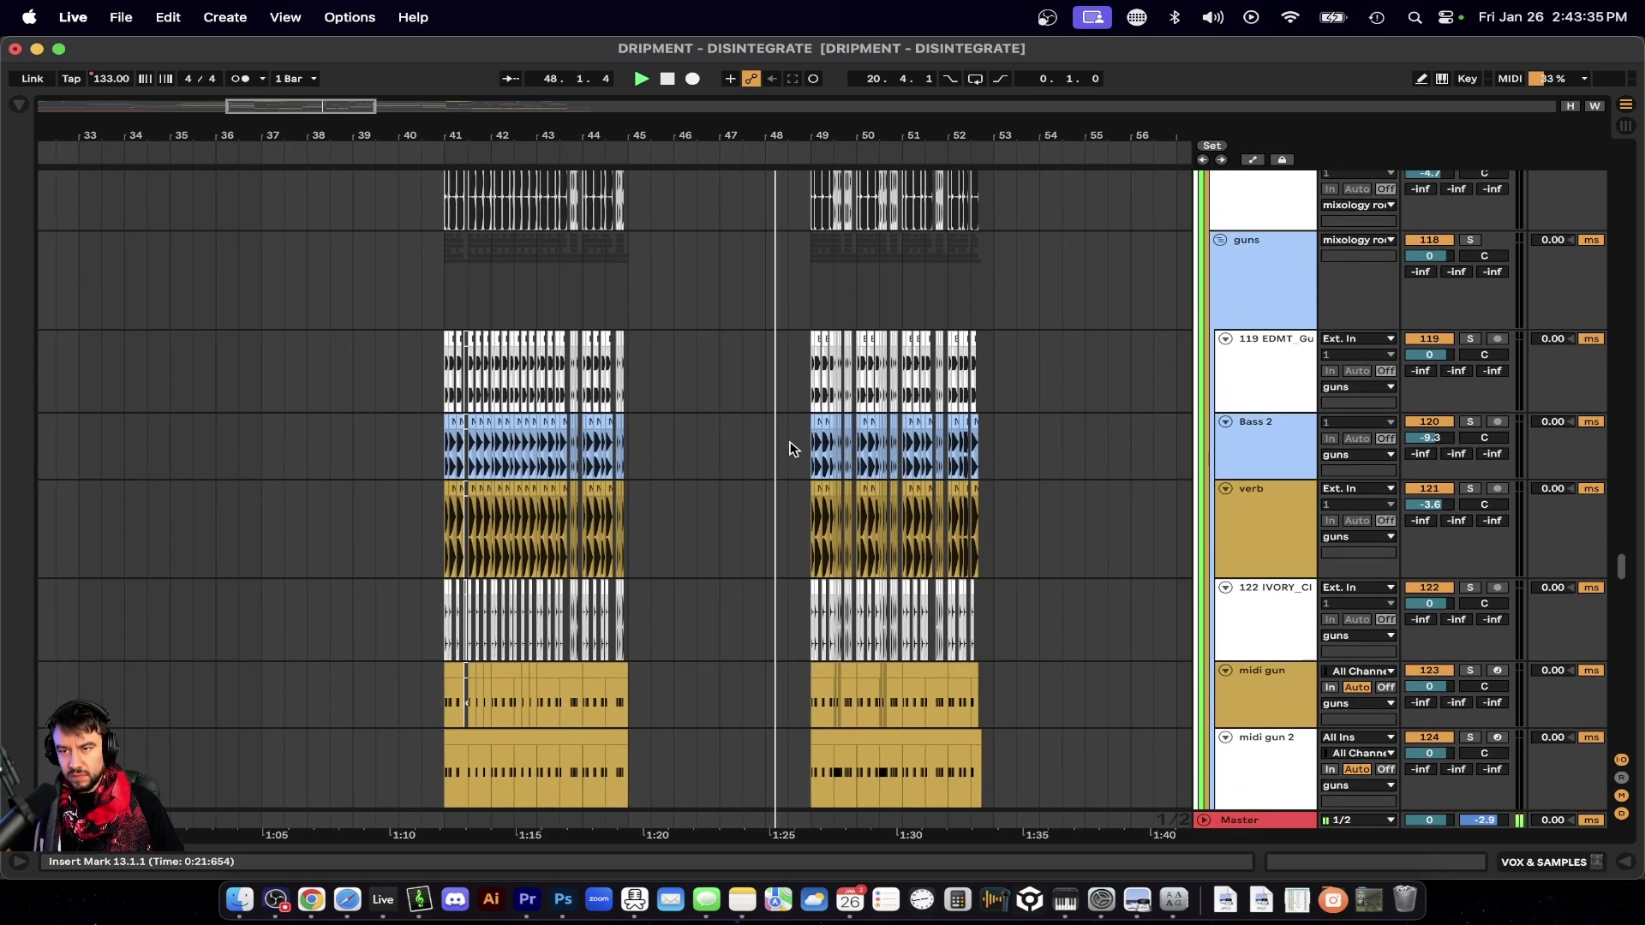
Examine the Long Sub 1, FX/SWEEPS, BASS LEADS and Melody tracks between bars 41 and 60.
{"action": "scroll", "coordinate": [791, 447], "scroll_direction": "up", "scroll_amount": 15}
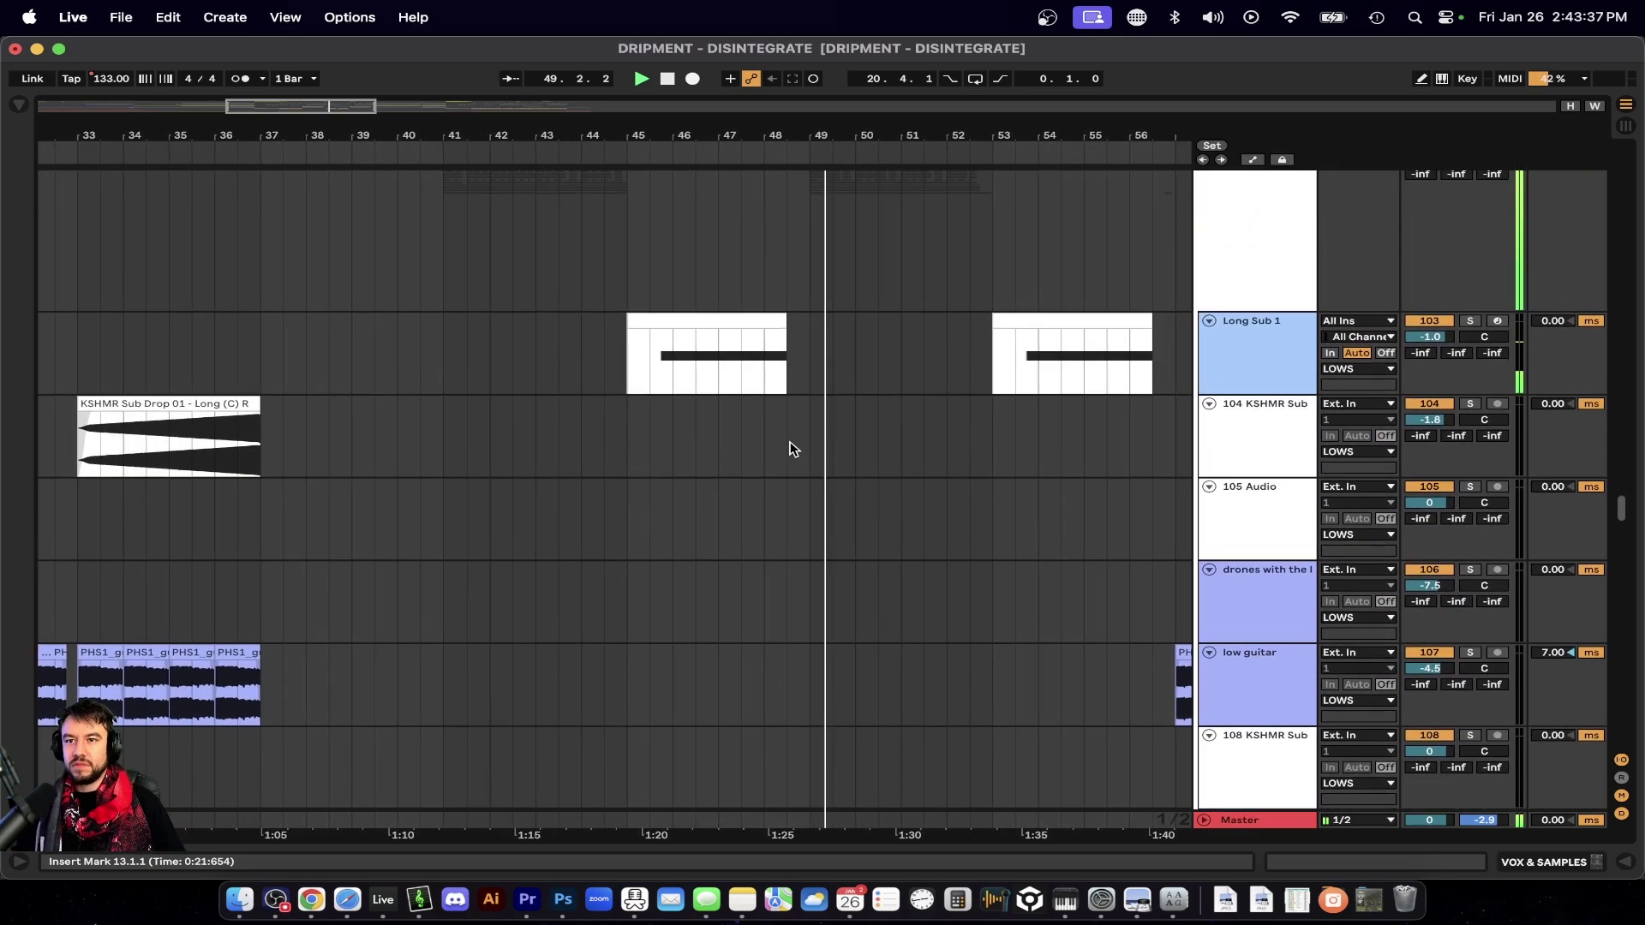
{"action": "scroll", "coordinate": [790, 447], "scroll_direction": "down", "scroll_amount": 20}
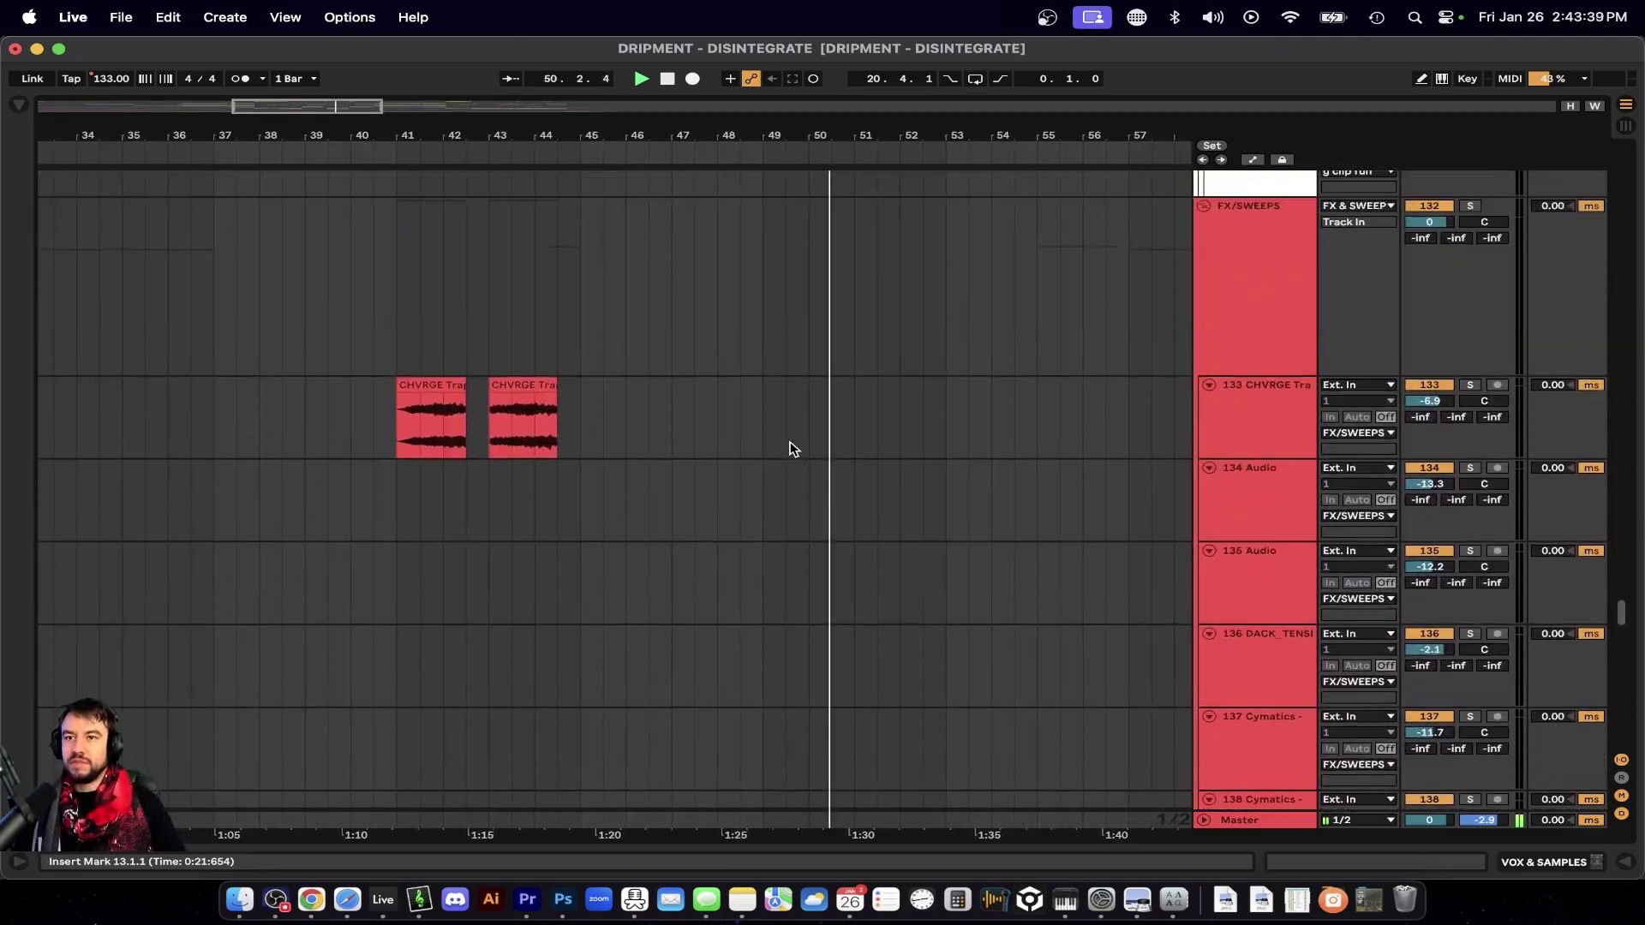
{"action": "scroll", "coordinate": [790, 449], "scroll_direction": "up", "scroll_amount": 1}
{"action": "scroll", "coordinate": [790, 449], "scroll_direction": "down", "scroll_amount": 20}
{"action": "scroll", "coordinate": [790, 449], "scroll_direction": "up", "scroll_amount": 20}
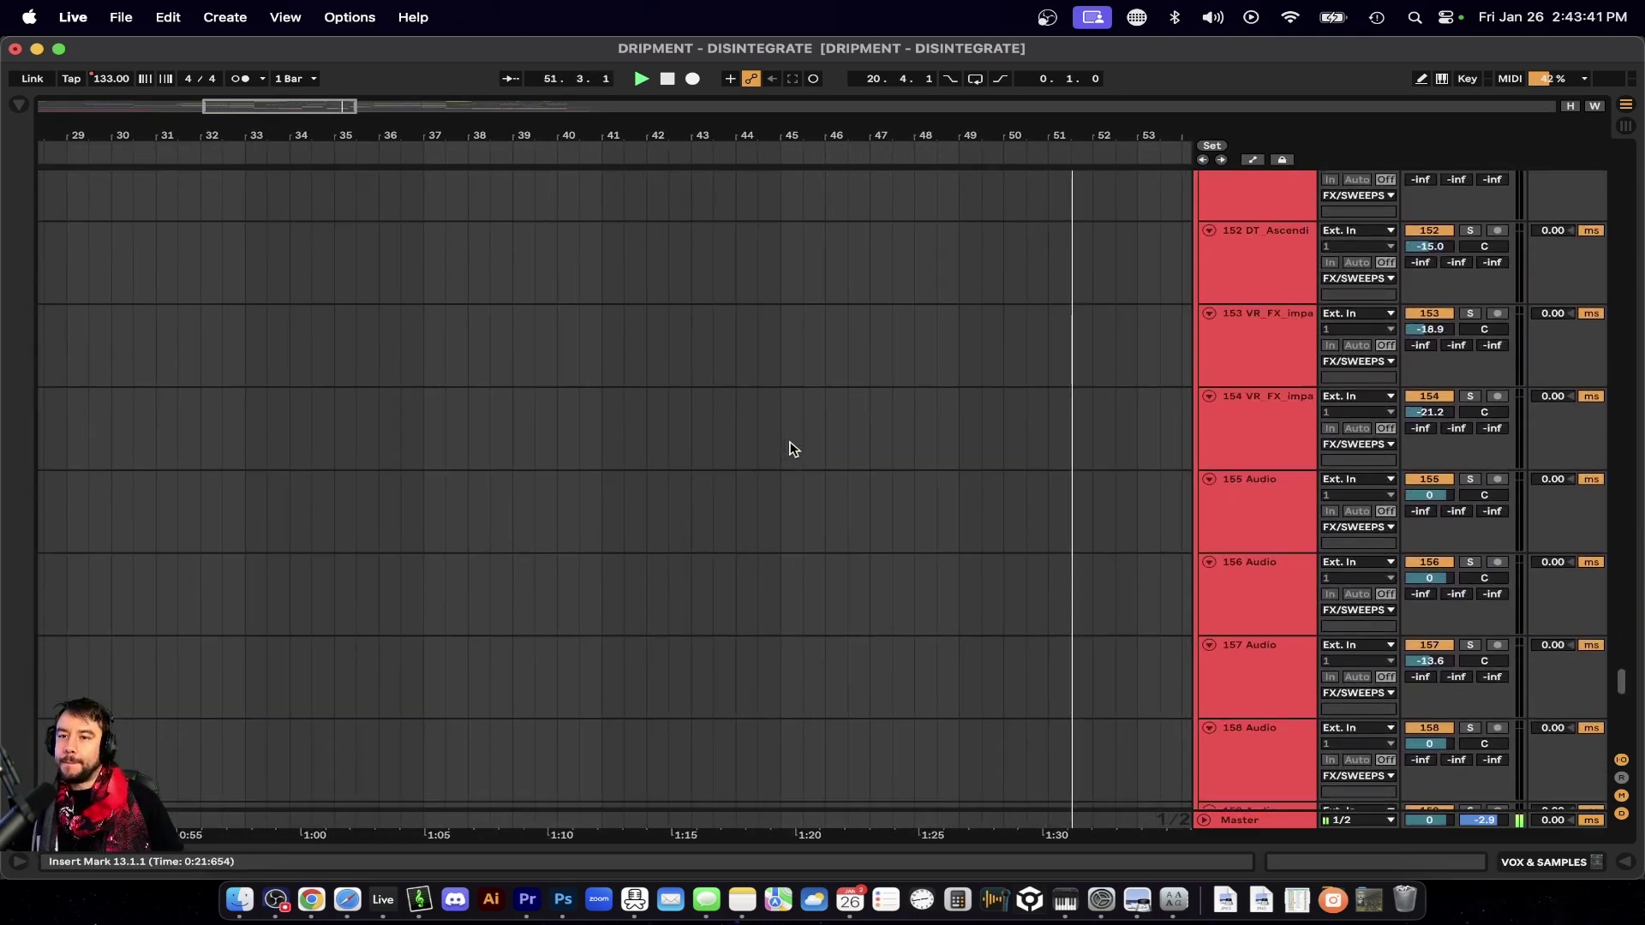
{"action": "scroll", "coordinate": [790, 447], "scroll_direction": "up", "scroll_amount": 20}
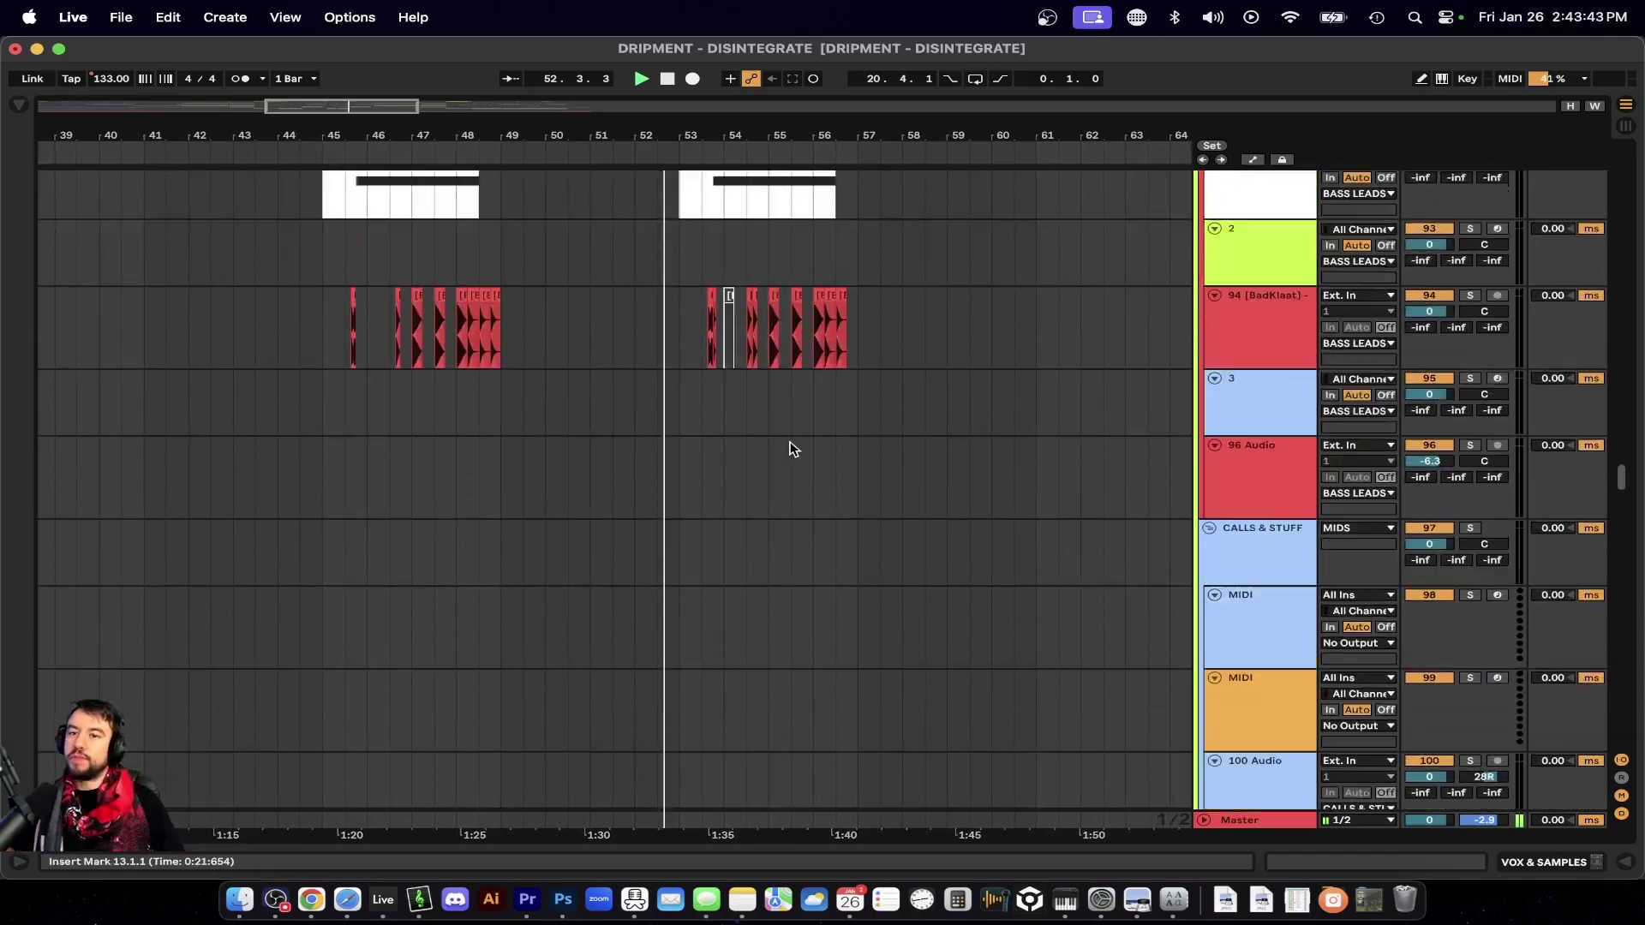
{"action": "scroll", "coordinate": [790, 448], "scroll_direction": "down", "scroll_amount": 3}
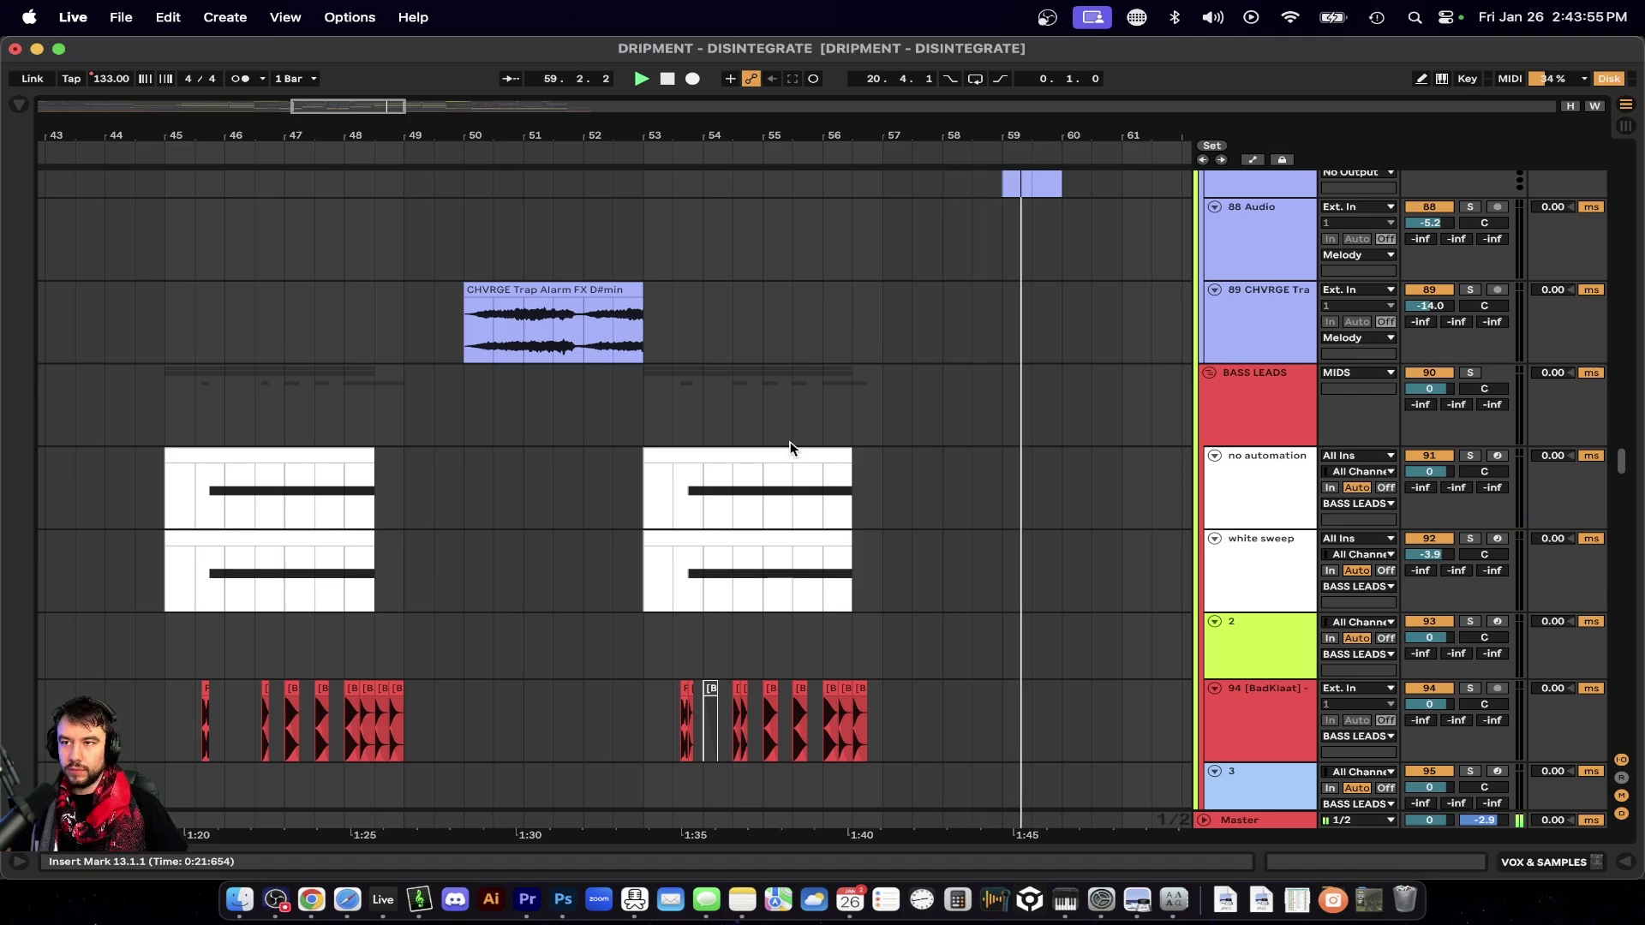
{"action": "scroll", "coordinate": [790, 447], "scroll_direction": "up", "scroll_amount": 15}
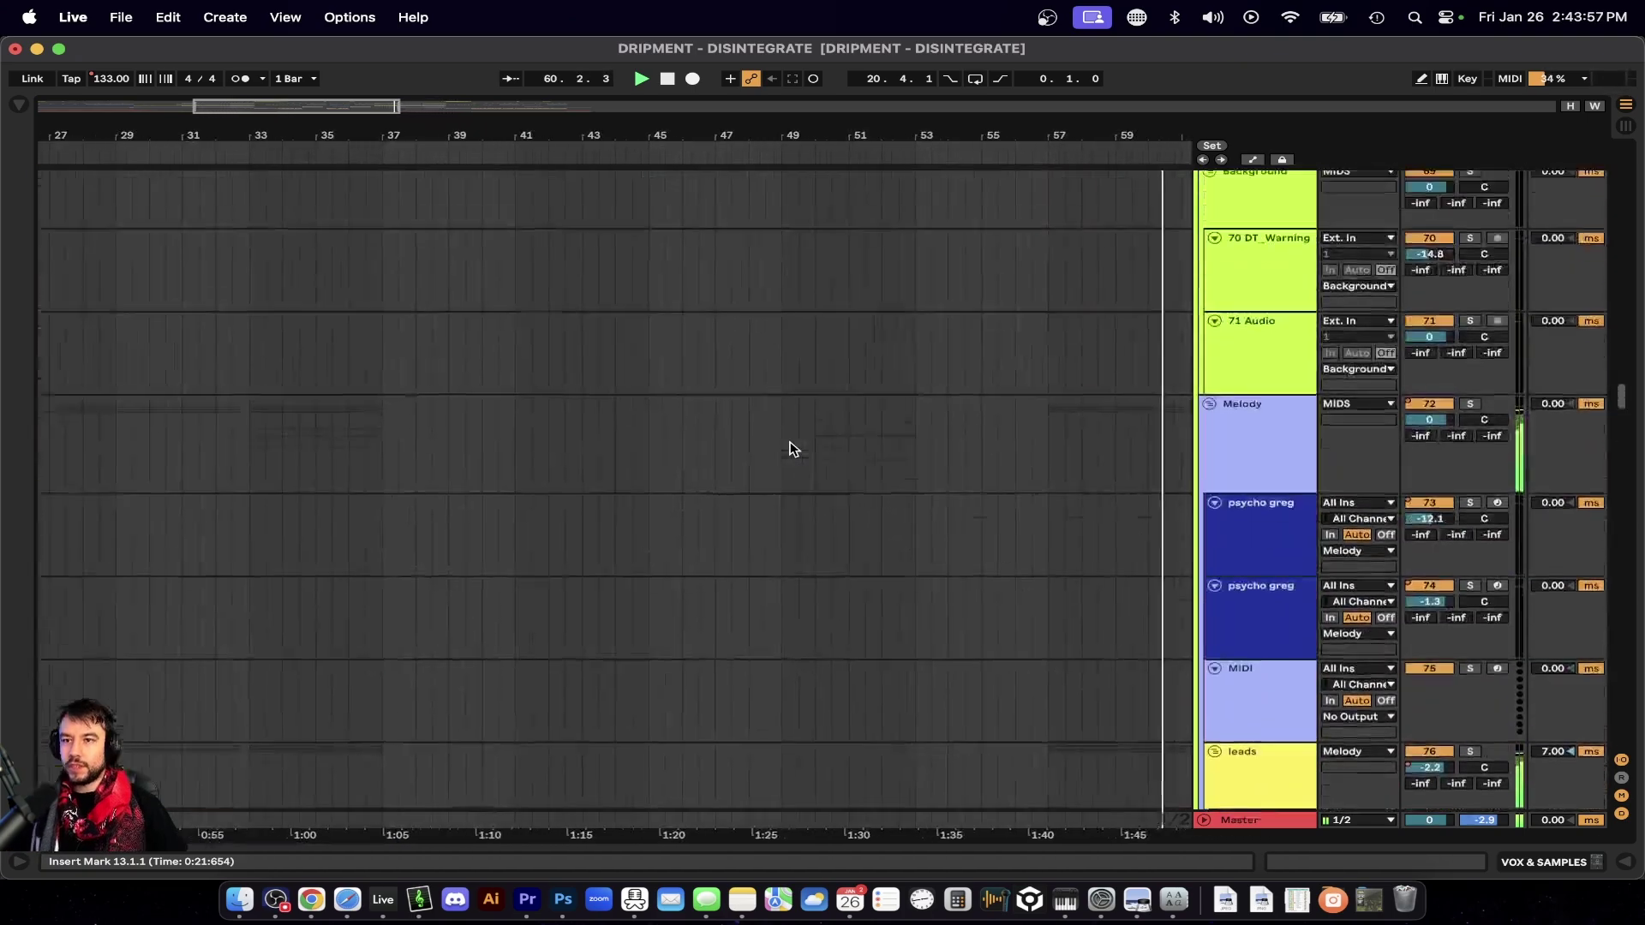
{"action": "scroll", "coordinate": [790, 449], "scroll_direction": "up", "scroll_amount": 10}
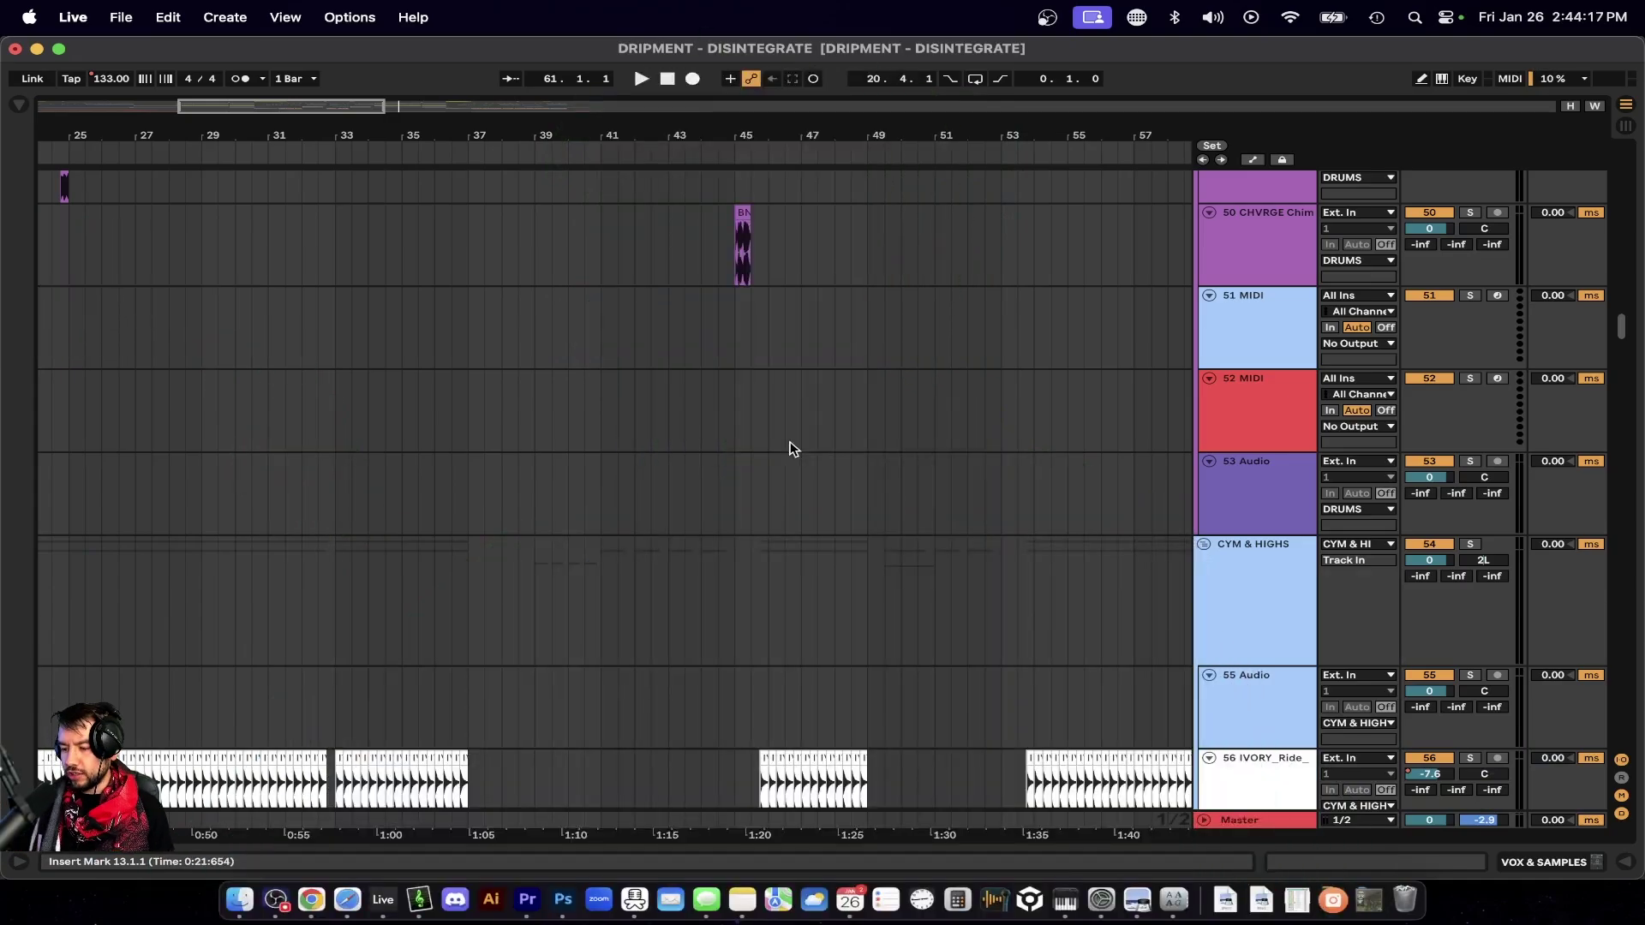
Place the insert marker at bar 18 on the Kick track and fold all tracks back into their groups.
{"action": "scroll", "coordinate": [789, 449], "scroll_direction": "up", "scroll_amount": 20}
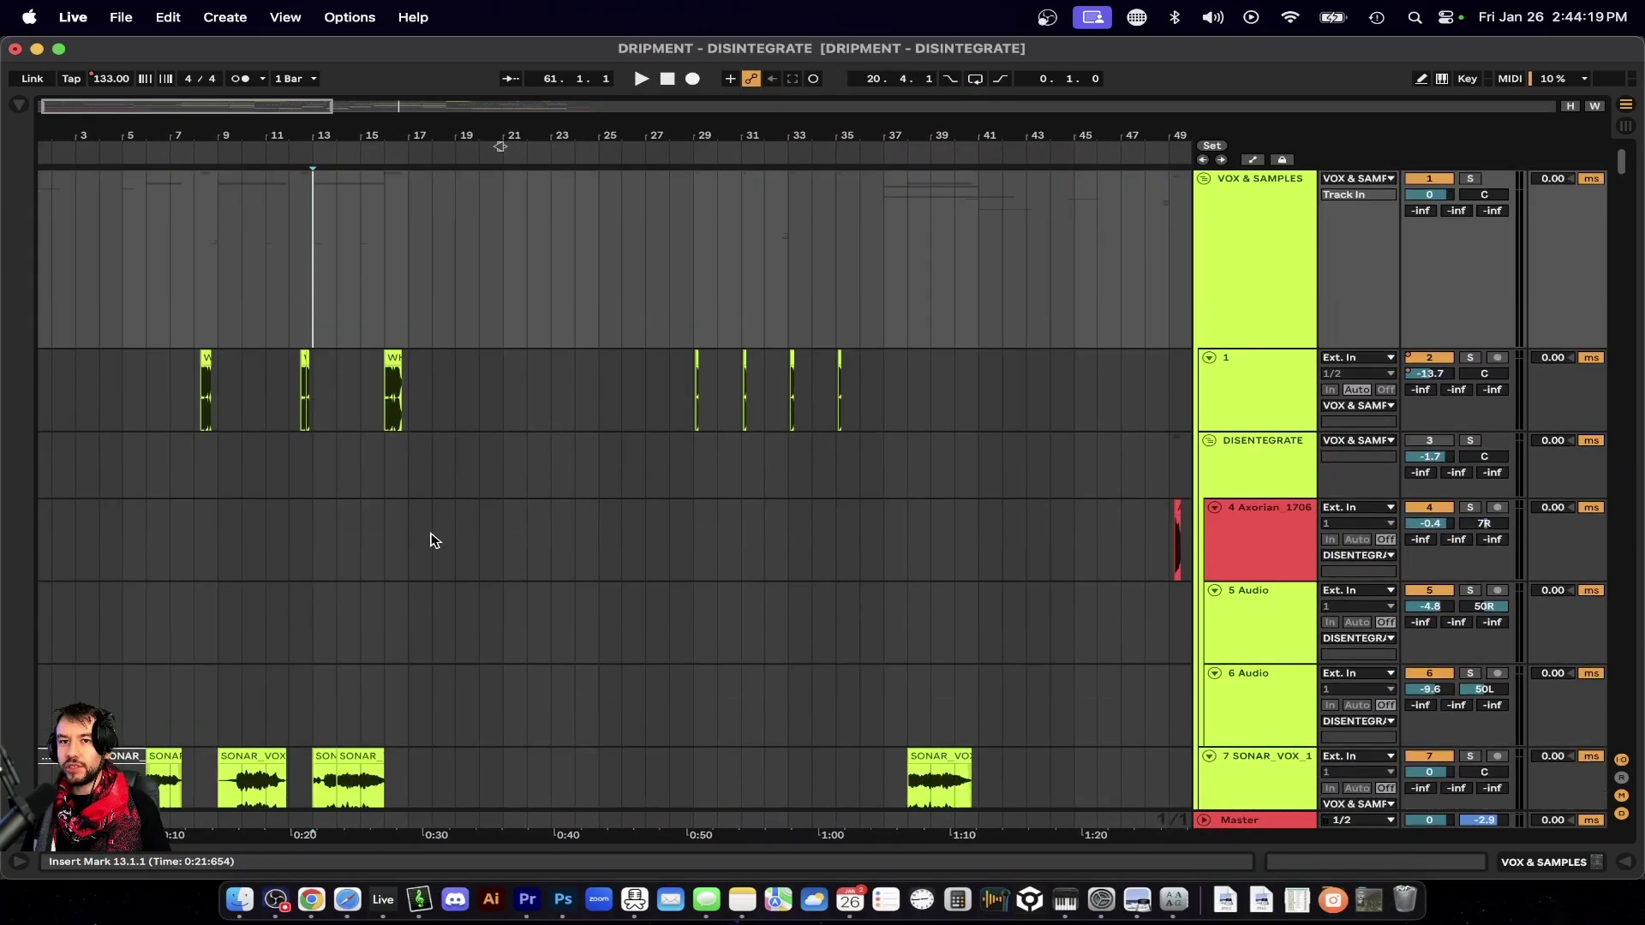
{"action": "scroll", "coordinate": [403, 490], "scroll_direction": "down", "scroll_amount": 15}
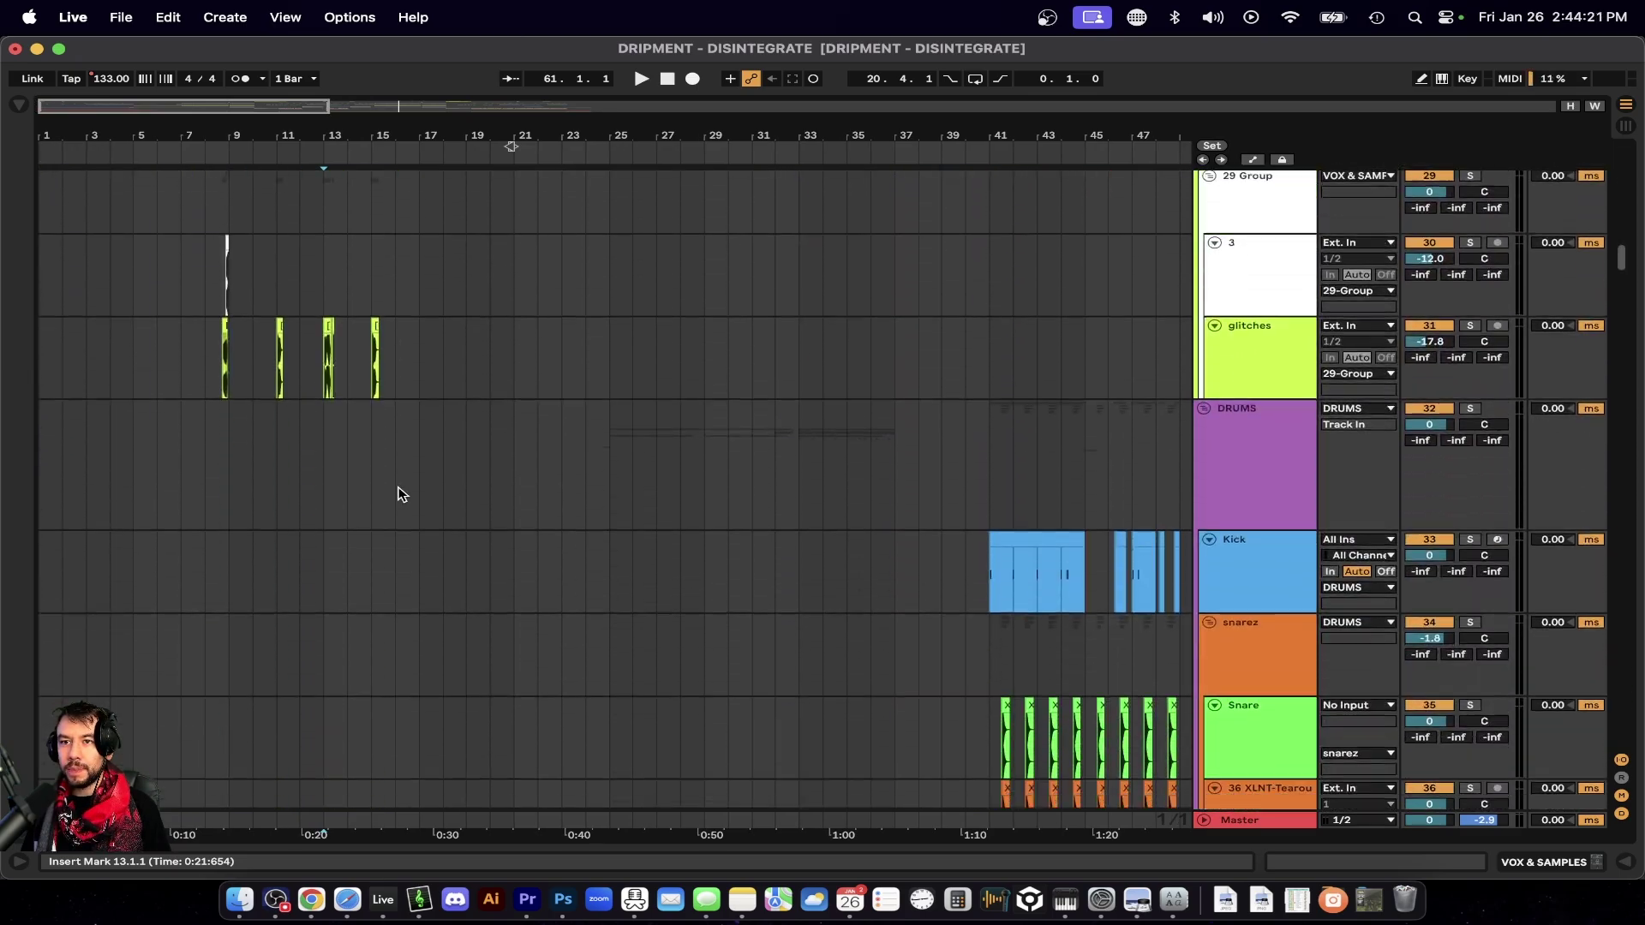
{"action": "left_click", "coordinate": [431, 459]}
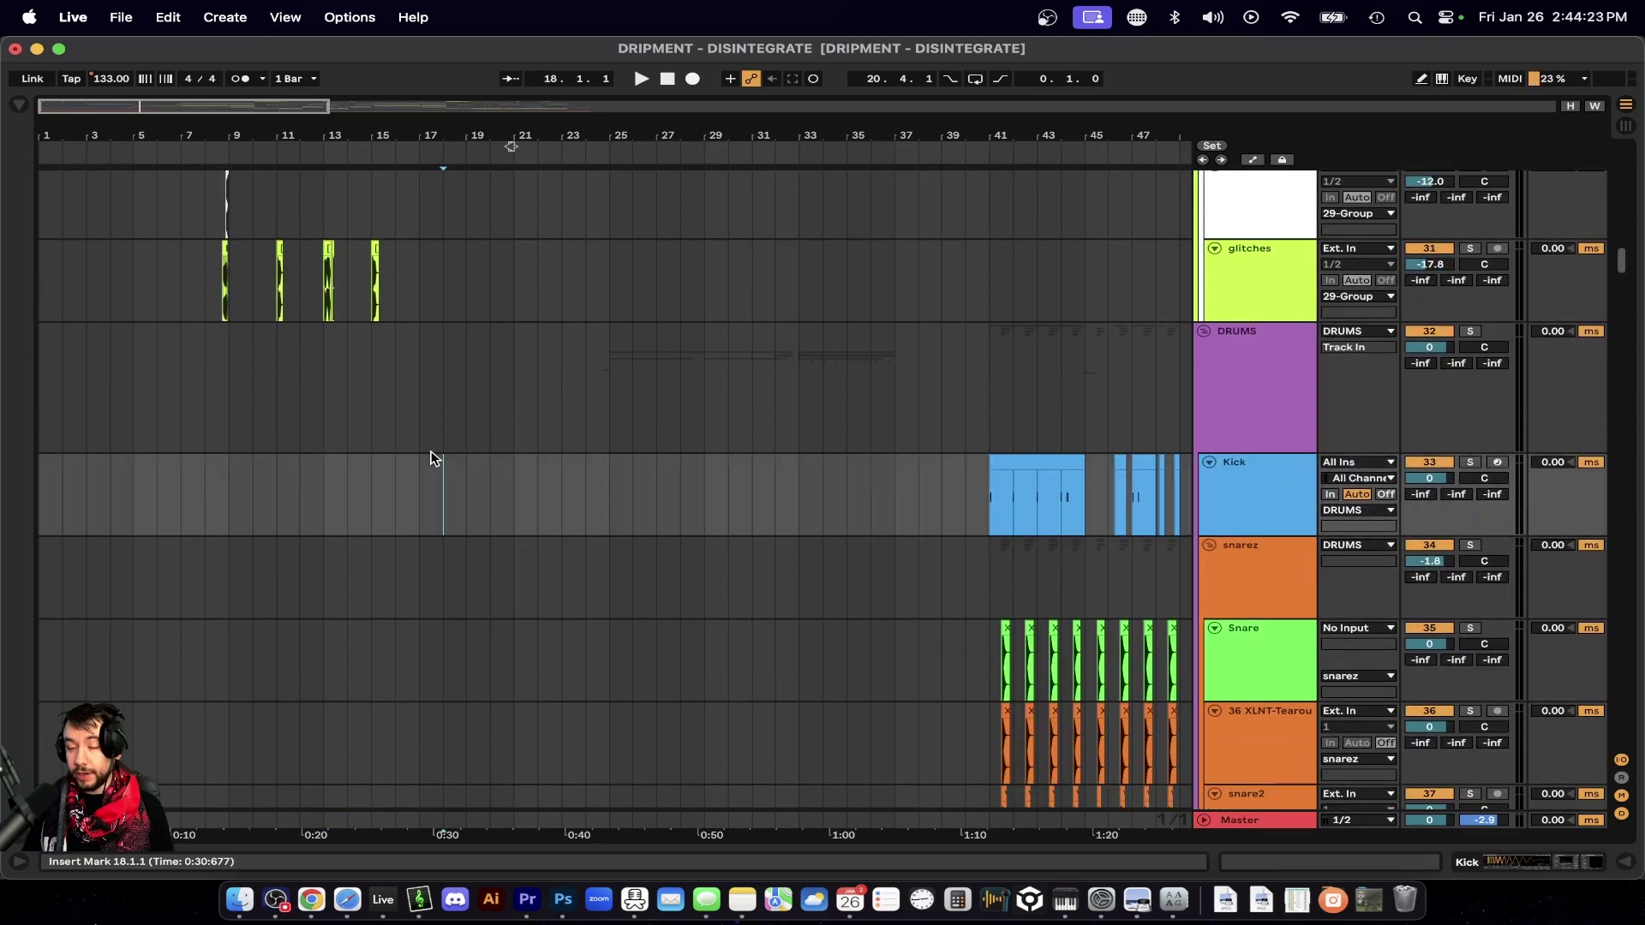
{"action": "key", "text": "alt+super+u"}
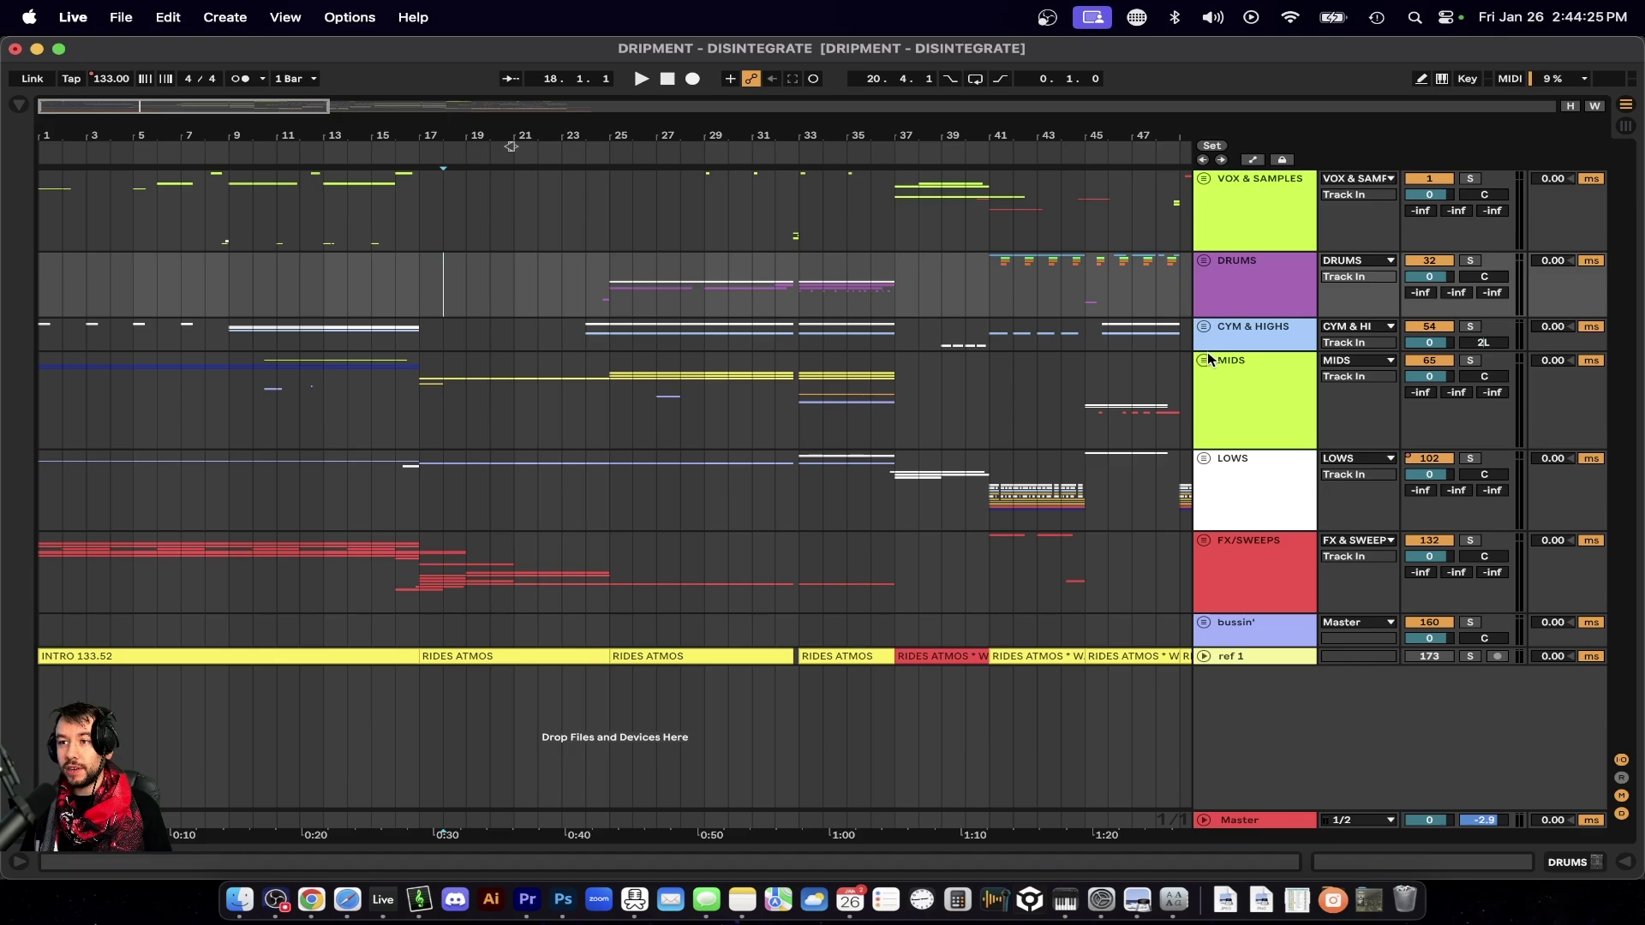
Unfold the CYM & HIGHS group and its tracks 56, 57 and 58, and place the insert marker at bar 16.
{"action": "left_click", "coordinate": [1204, 330]}
{"action": "scroll", "coordinate": [1228, 336], "scroll_direction": "down", "scroll_amount": 2}
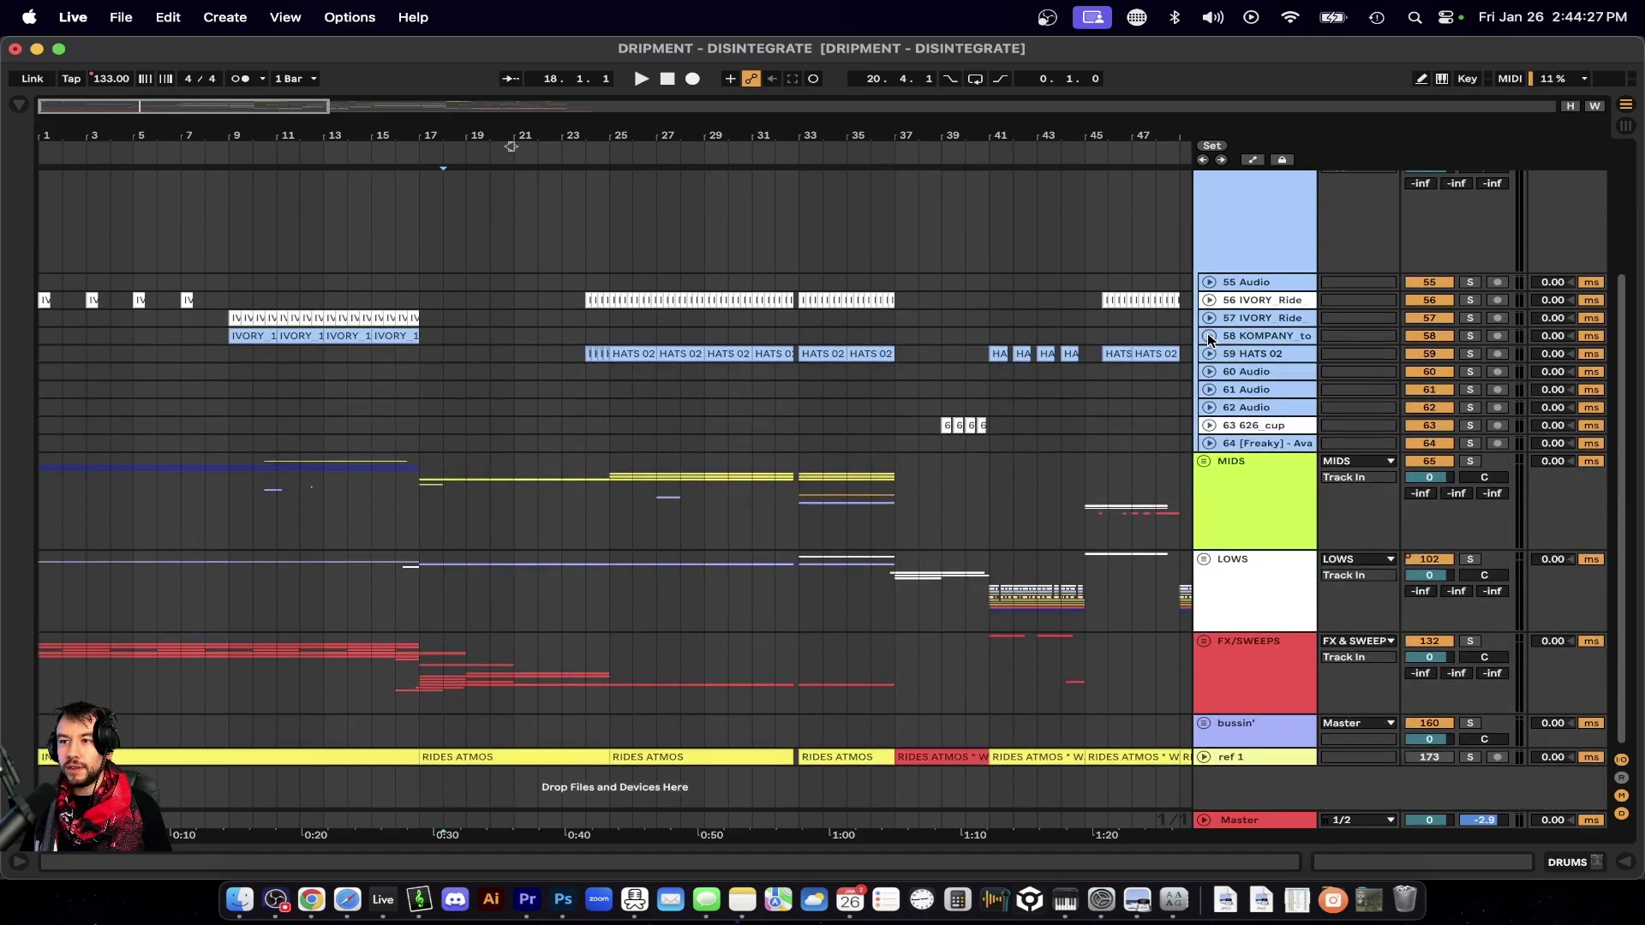
{"action": "left_click", "coordinate": [1208, 336]}
{"action": "left_click", "coordinate": [1206, 319]}
{"action": "left_click", "coordinate": [1207, 306]}
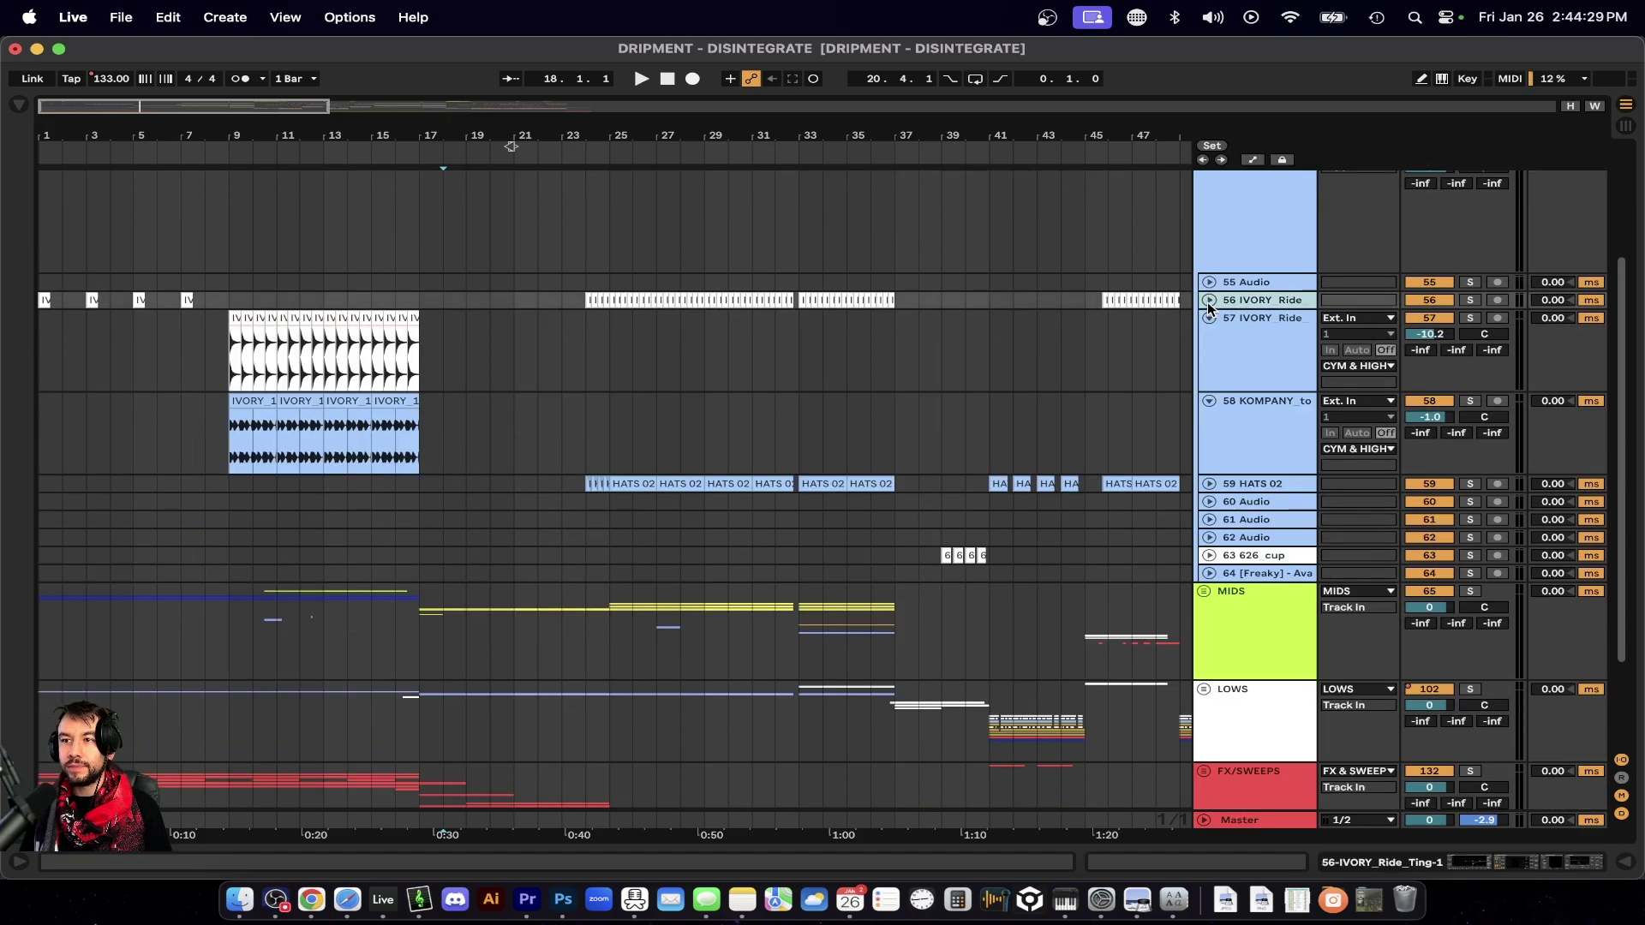
{"action": "left_click", "coordinate": [1209, 302]}
{"action": "left_click", "coordinate": [424, 550]}
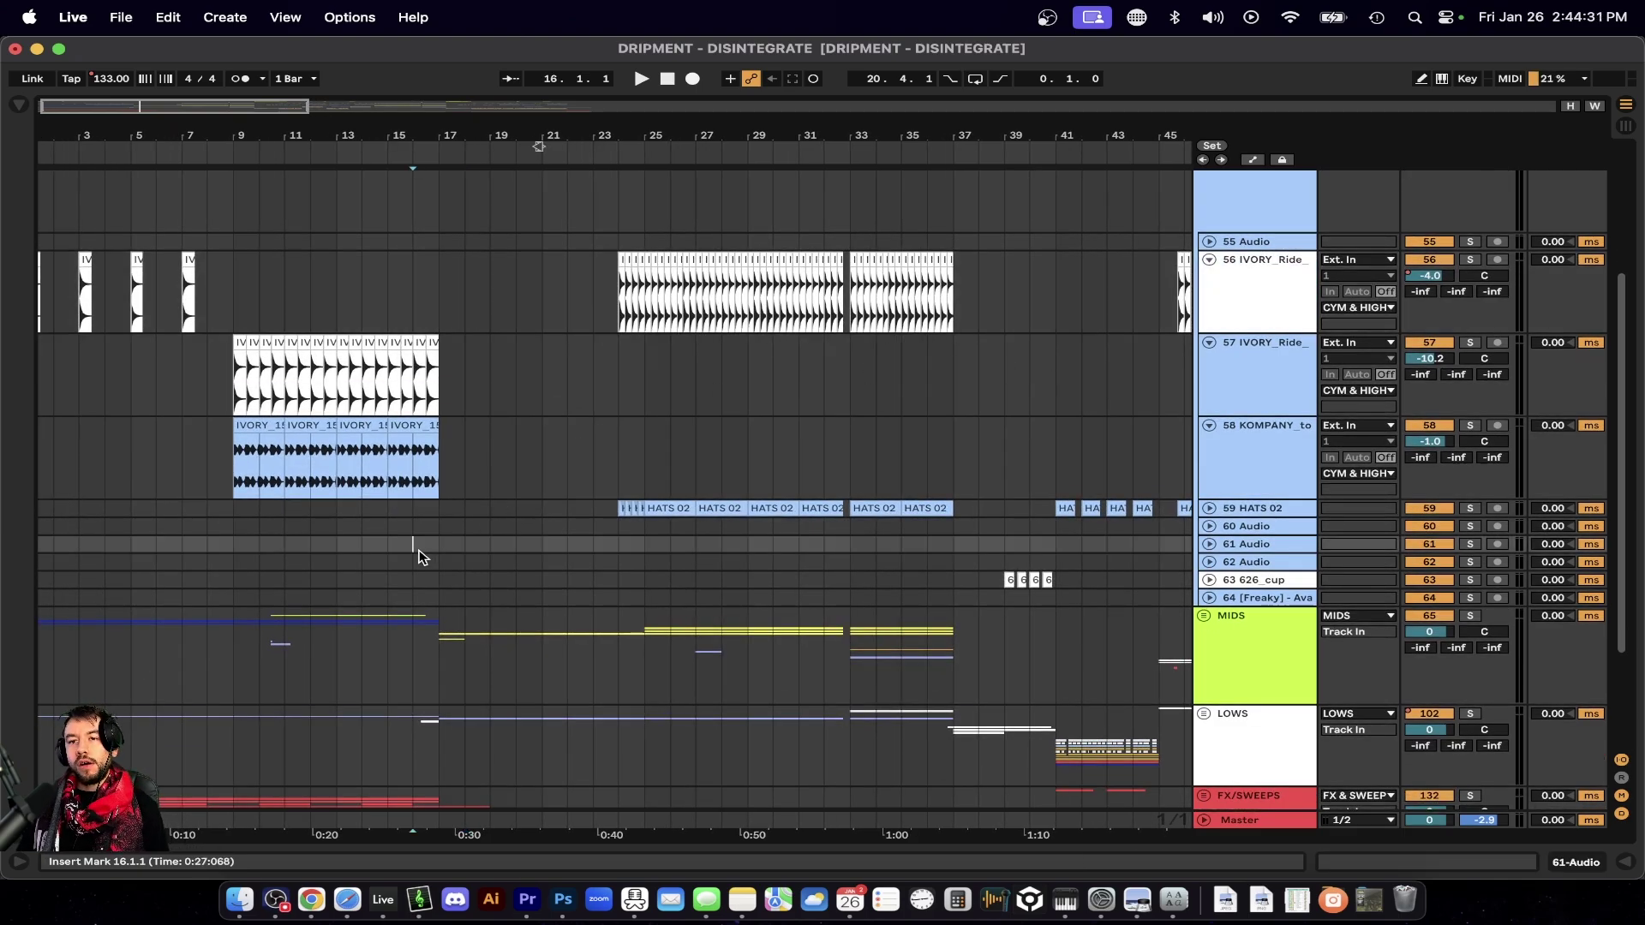
Unfold the DRUMS group and its PHS1_drum tracks 43 and 45, and compare their clips with the IVORY_Ride clips.
{"action": "scroll", "coordinate": [441, 632], "scroll_direction": "up", "scroll_amount": 5}
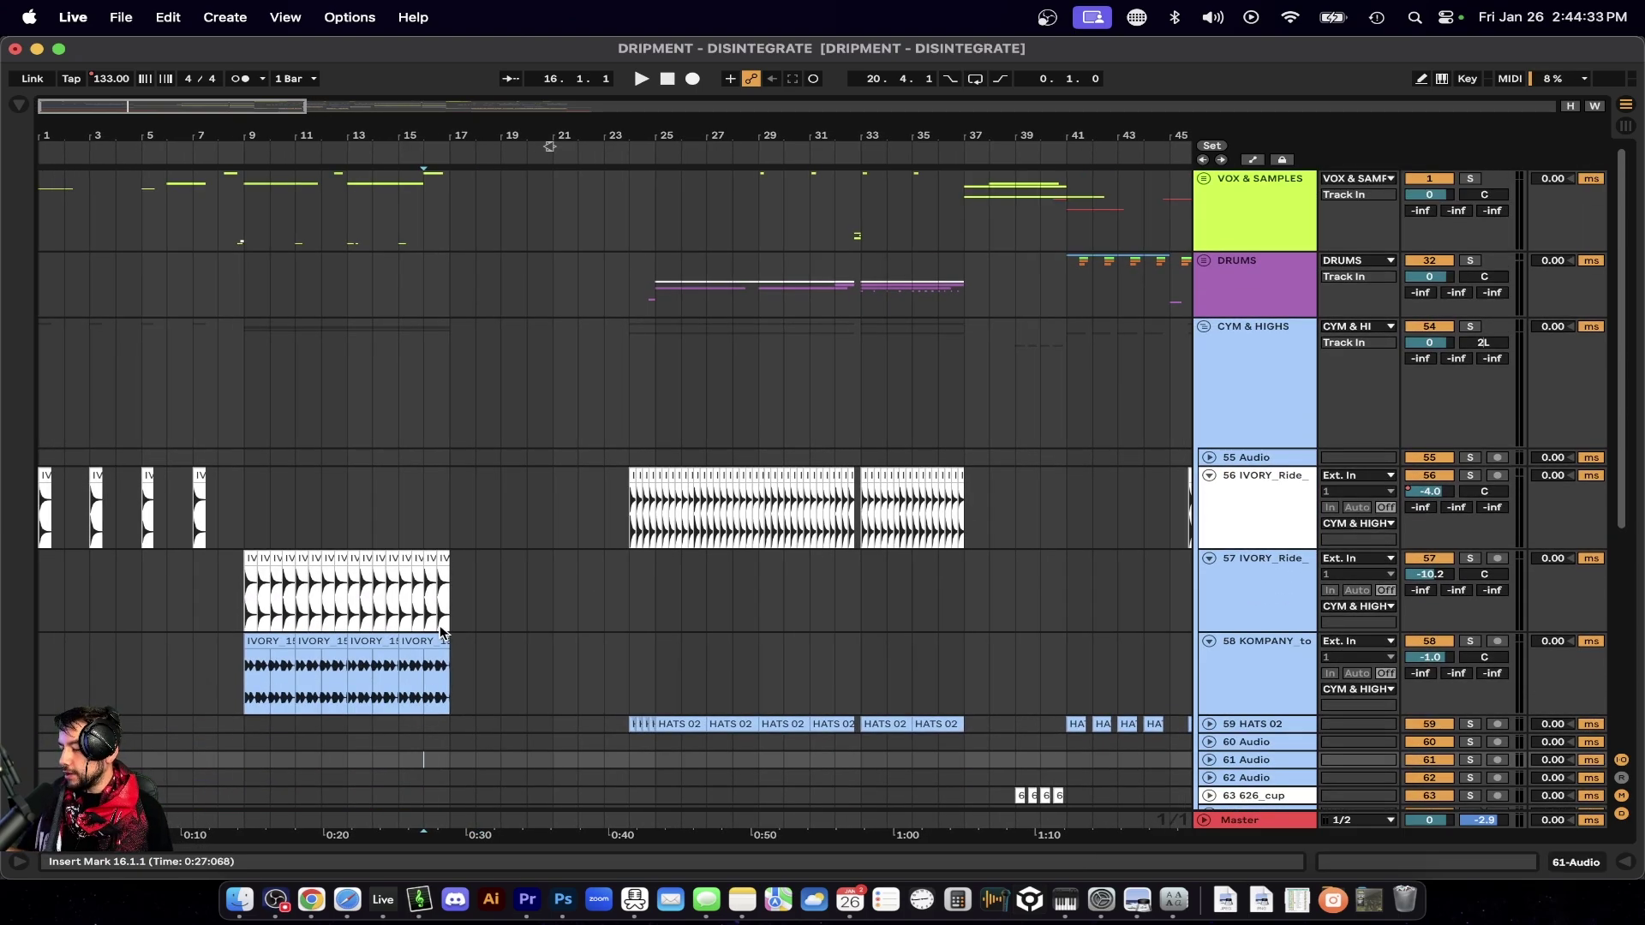
{"action": "scroll", "coordinate": [440, 632], "scroll_direction": "right", "scroll_amount": 1}
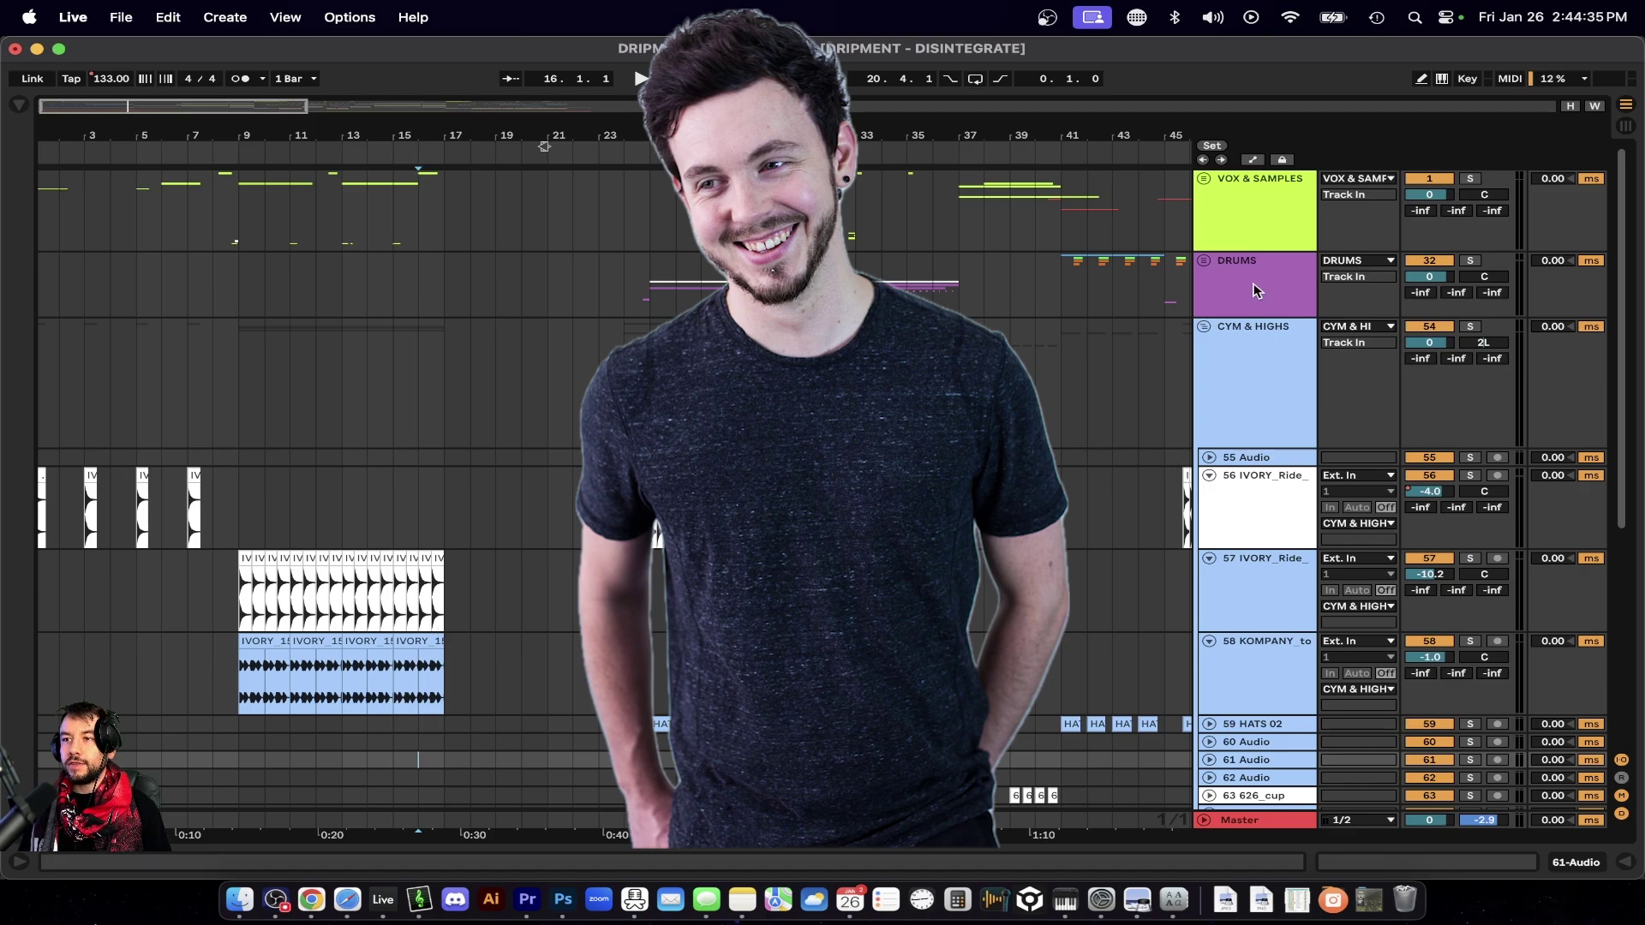
{"action": "left_click", "coordinate": [1205, 260]}
{"action": "scroll", "coordinate": [1209, 360], "scroll_direction": "down", "scroll_amount": 3}
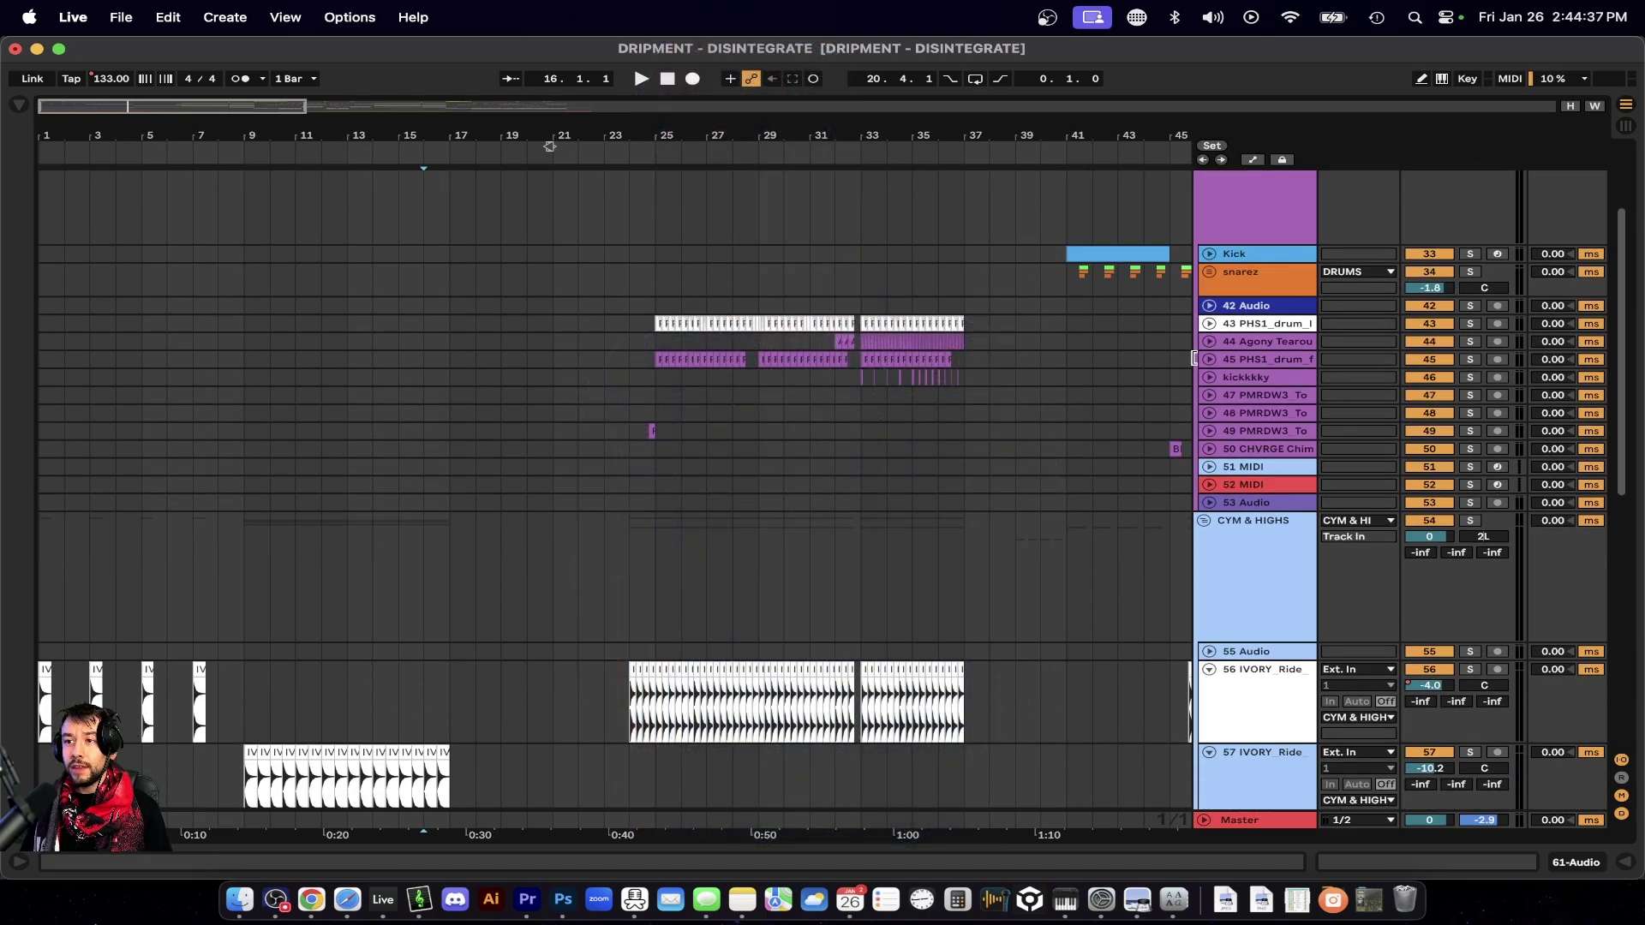
{"action": "left_click", "coordinate": [1208, 347]}
{"action": "left_click", "coordinate": [1209, 324]}
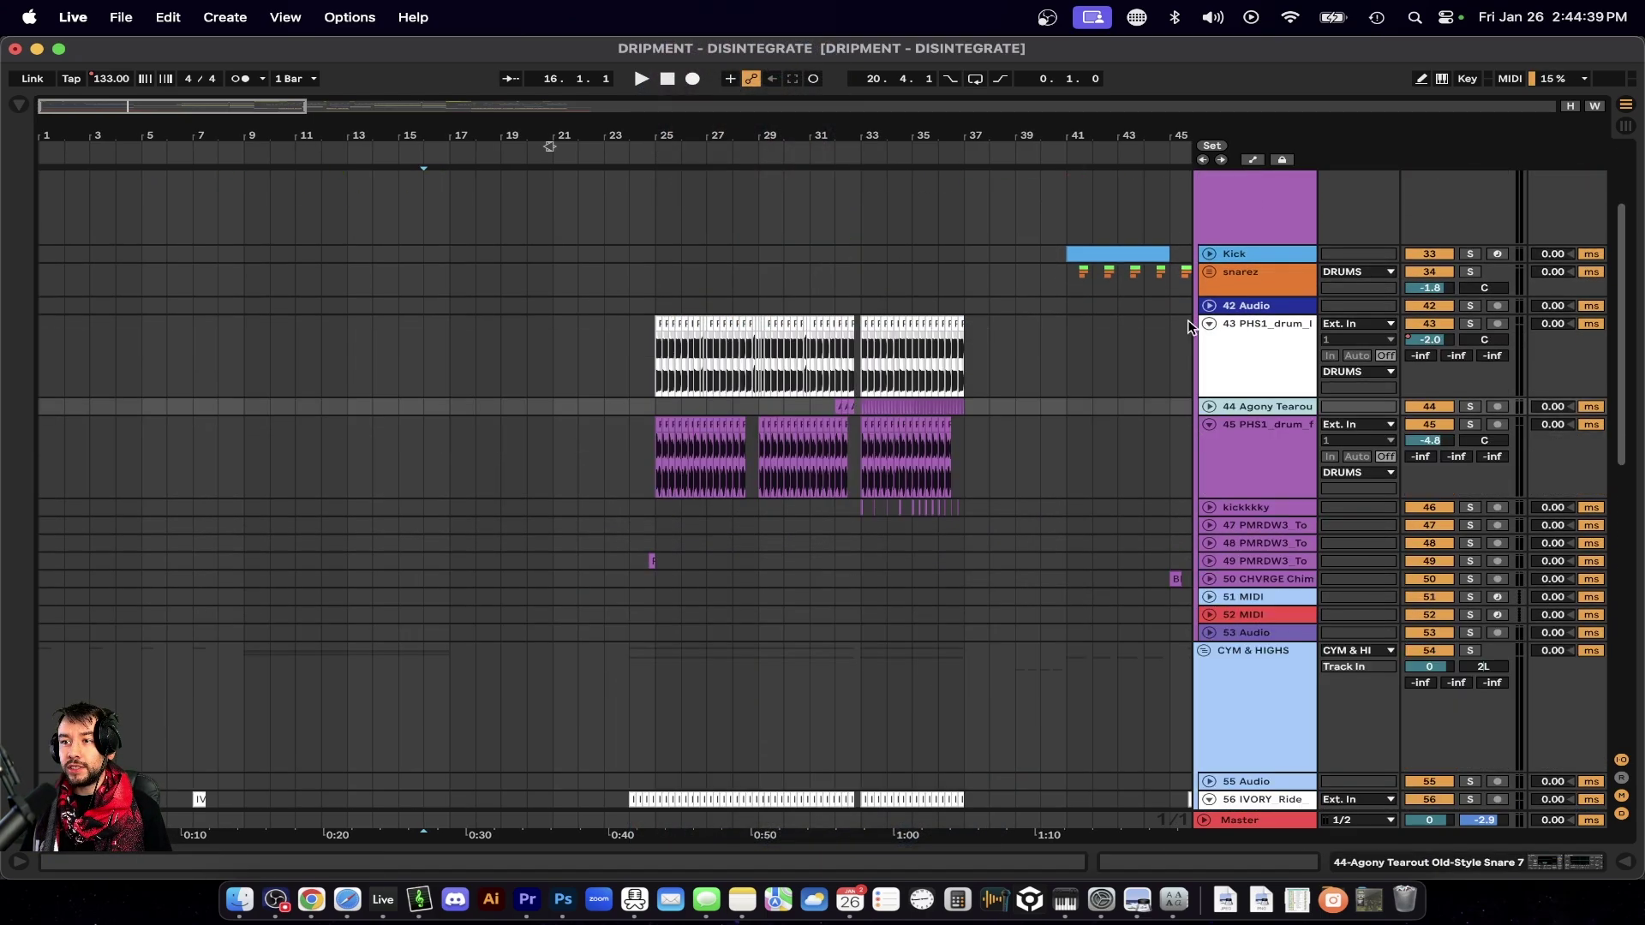
{"action": "scroll", "coordinate": [790, 384], "scroll_direction": "up", "scroll_amount": 3}
{"action": "scroll", "coordinate": [790, 384], "scroll_direction": "up", "scroll_amount": 3}
{"action": "scroll", "coordinate": [793, 384], "scroll_direction": "down", "scroll_amount": 10}
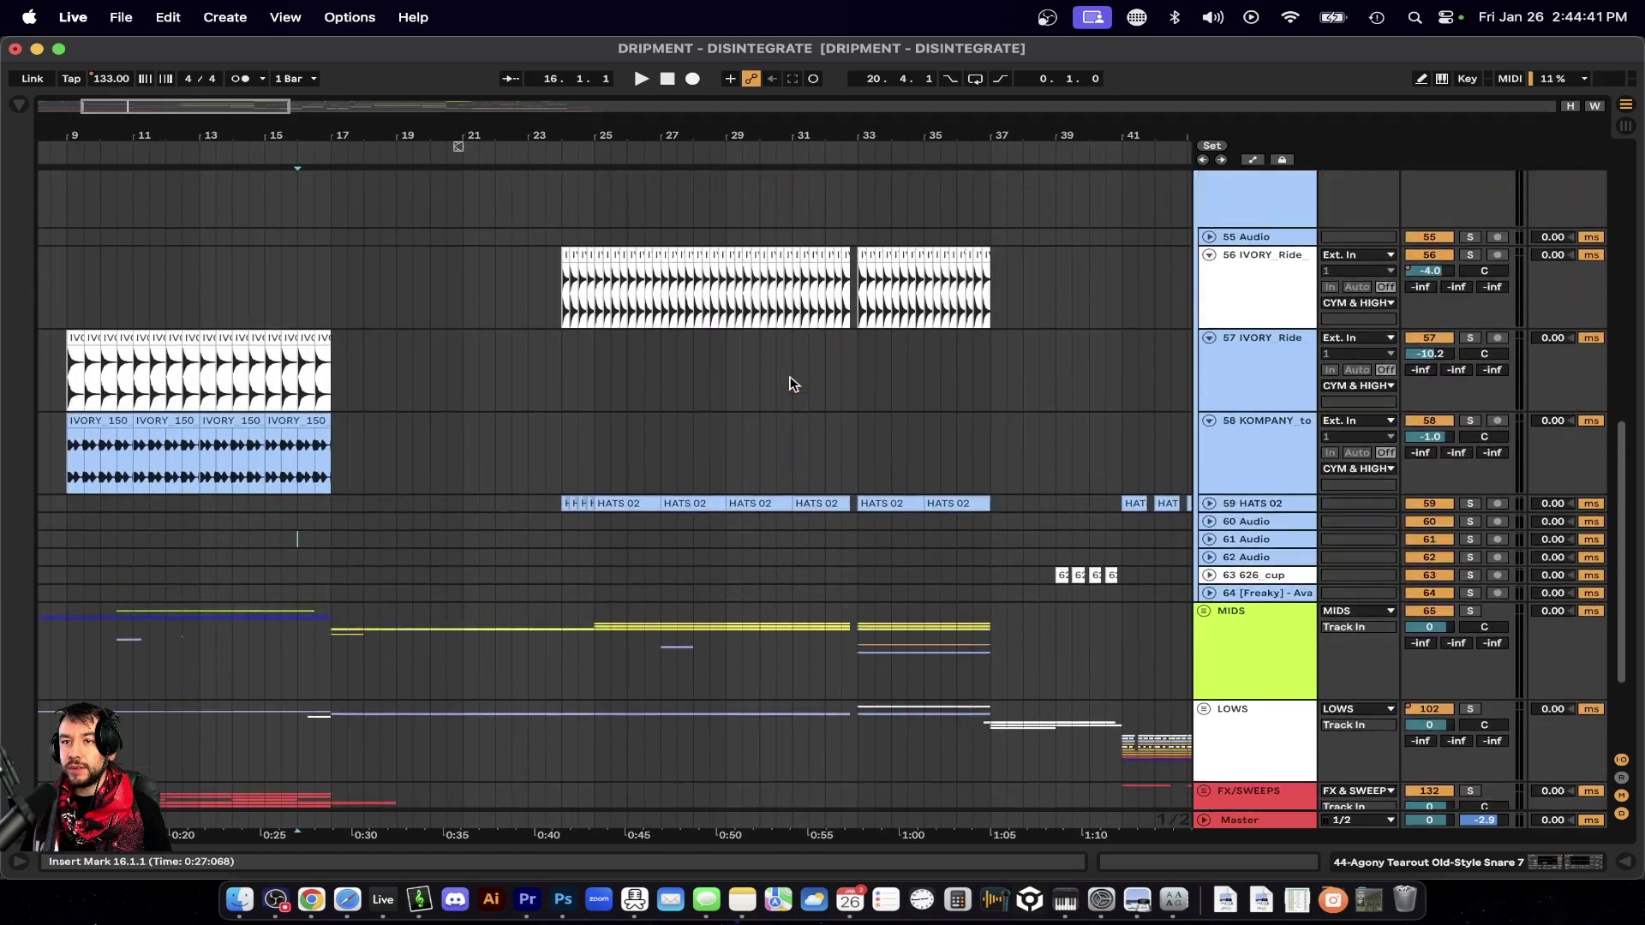
{"action": "scroll", "coordinate": [776, 407], "scroll_direction": "up", "scroll_amount": 10}
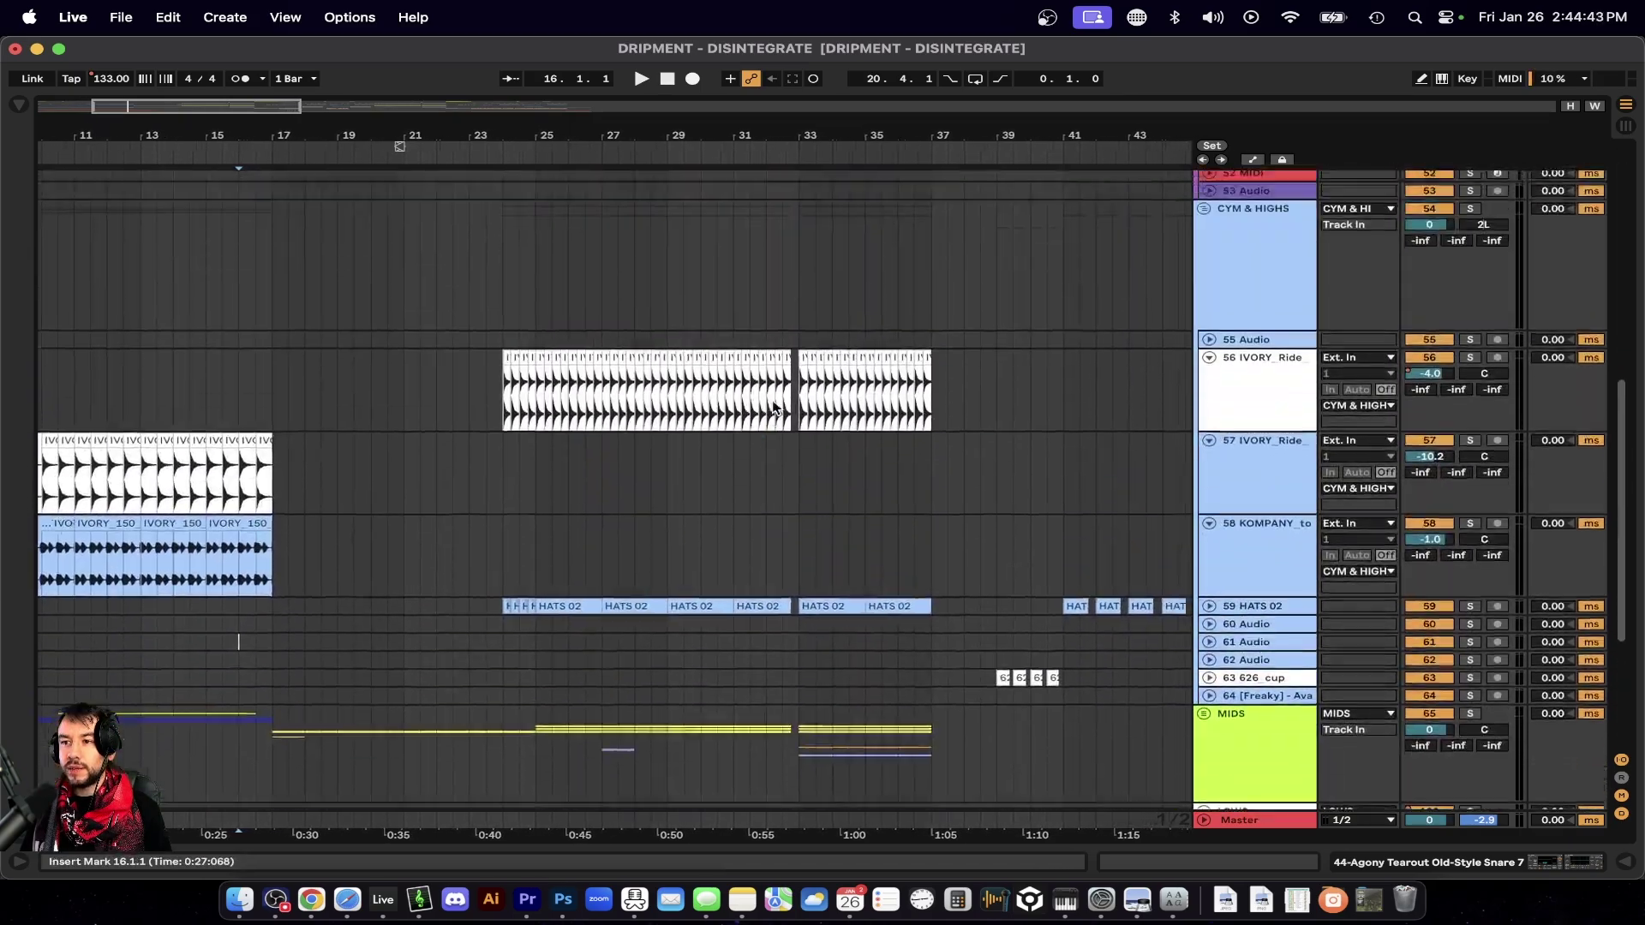
{"action": "scroll", "coordinate": [776, 407], "scroll_direction": "down", "scroll_amount": 3}
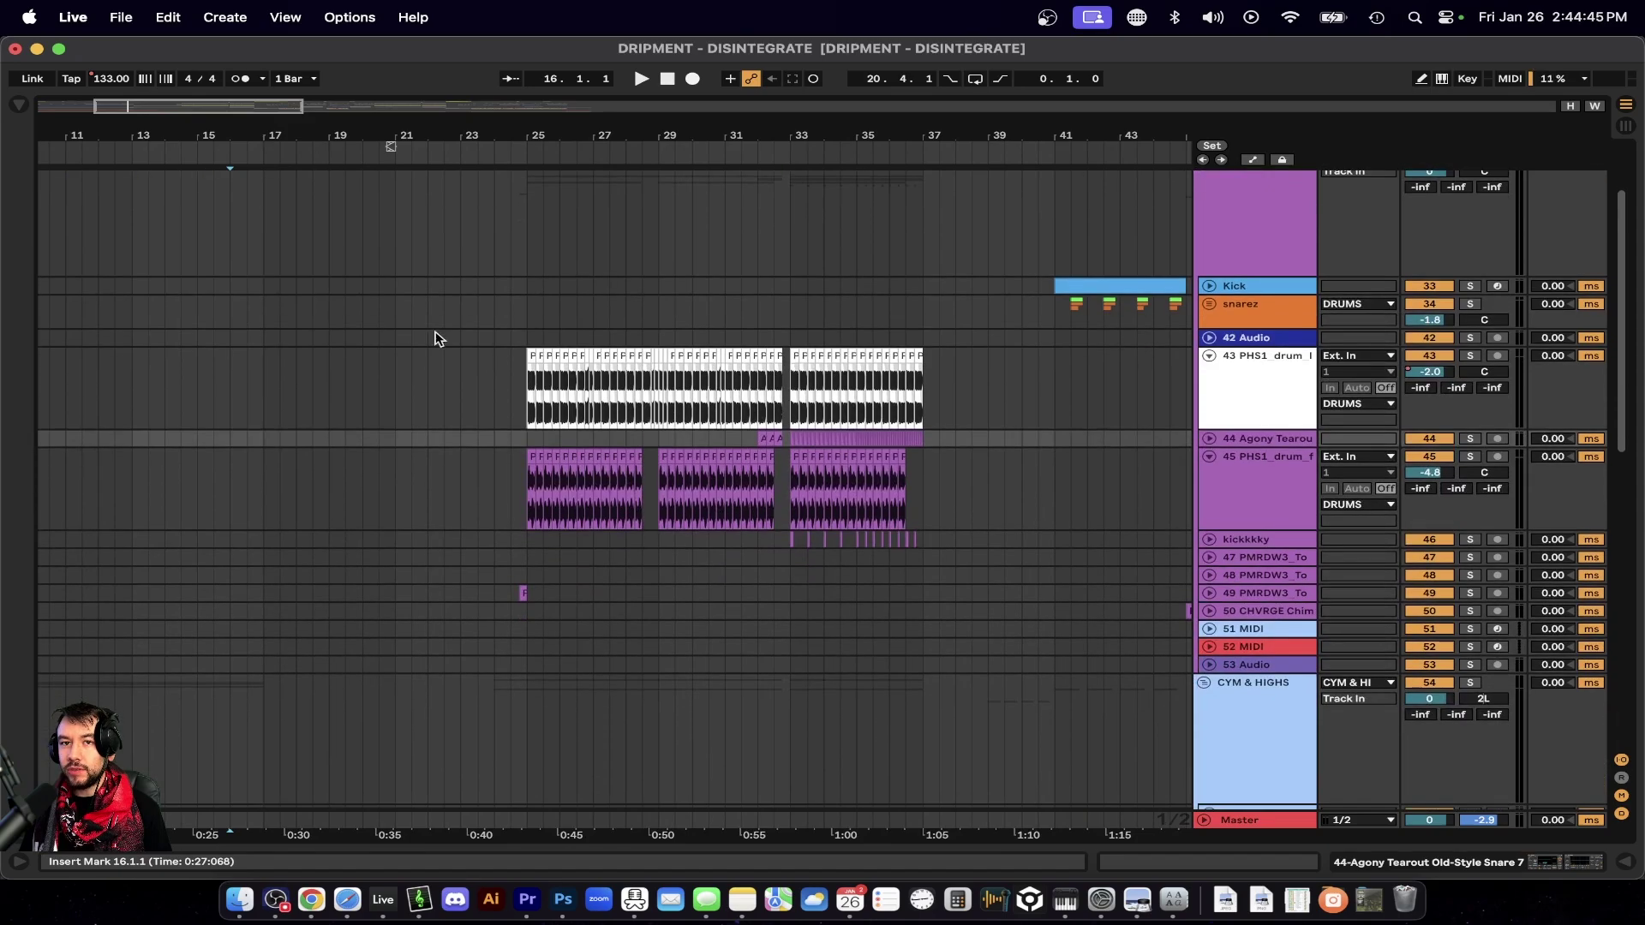
Search the sample browser for "guitar" and look through the matching samples.
{"action": "key", "text": "super+f"}
{"action": "type", "text": "guita"}
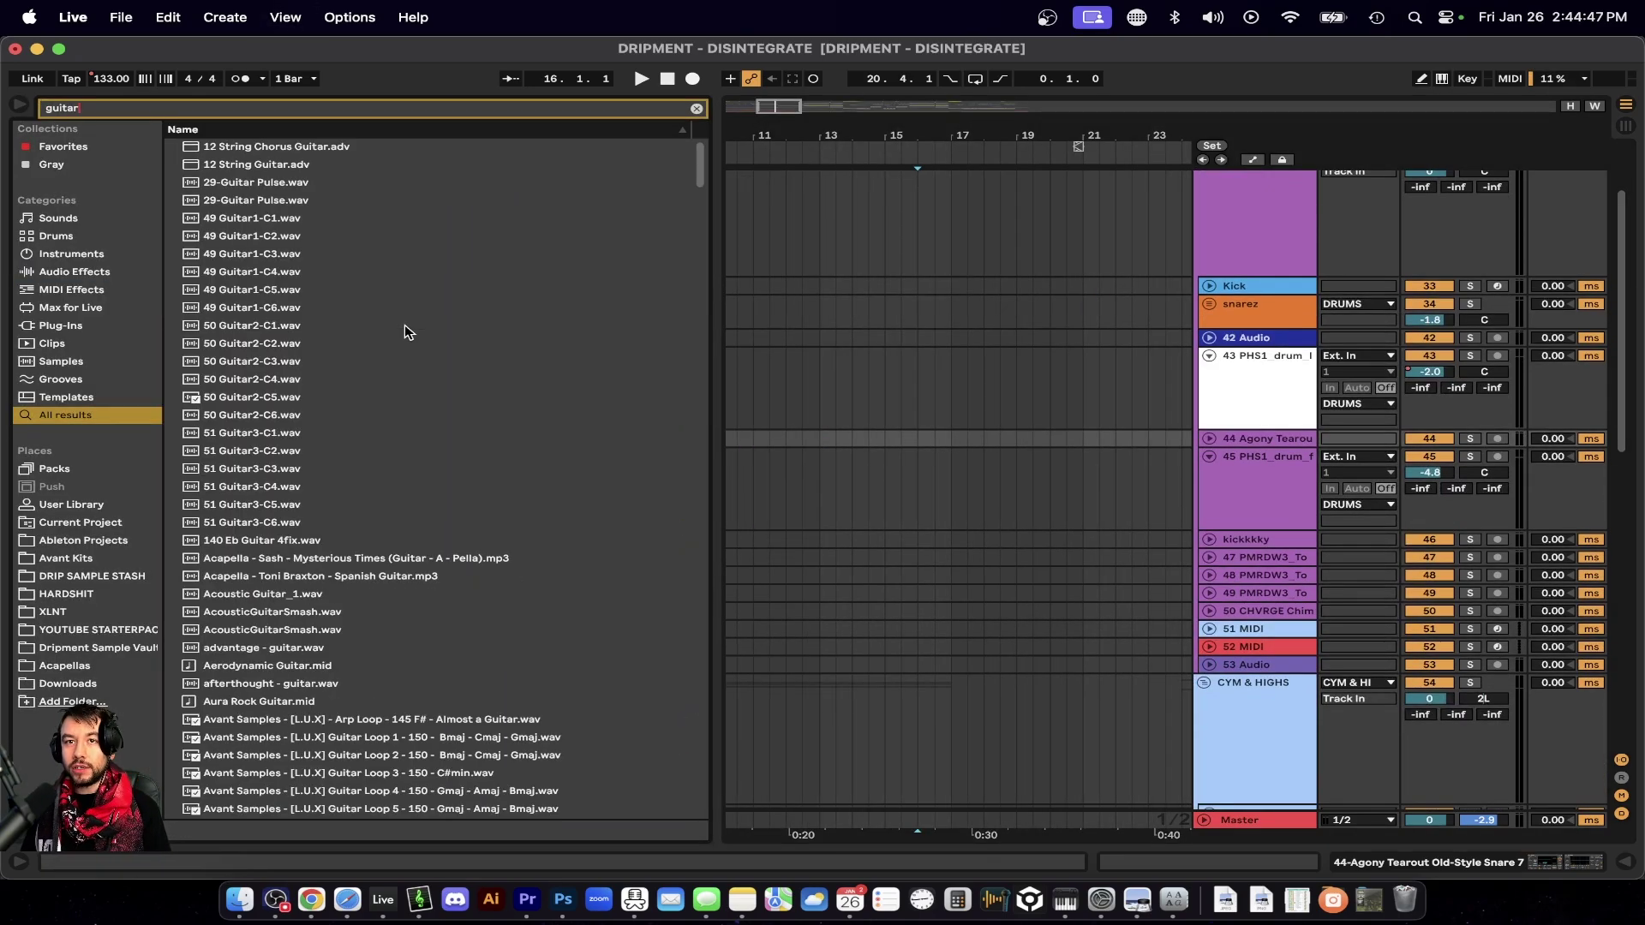
{"action": "type", "text": "r"}
{"action": "scroll", "coordinate": [404, 332], "scroll_direction": "down", "scroll_amount": 20}
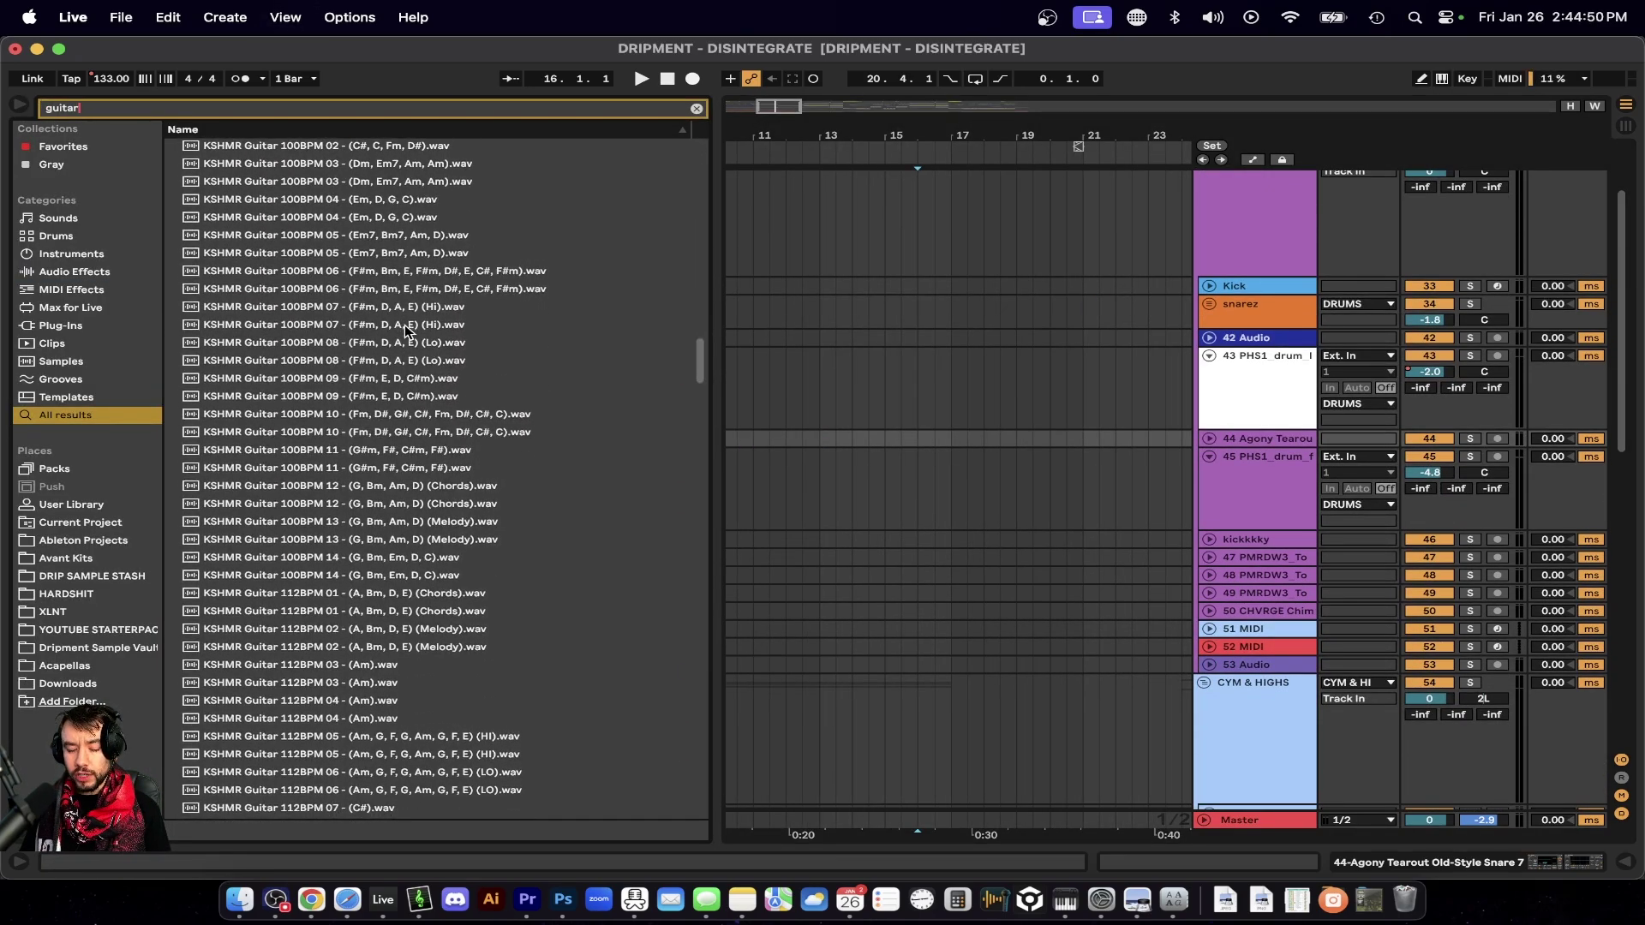
Audition several PHS1 guitar samples in the search results, including the bass riff 140_rage_E and lead 150_arpeggio_01_F.
{"action": "scroll", "coordinate": [404, 331], "scroll_direction": "down", "scroll_amount": 10}
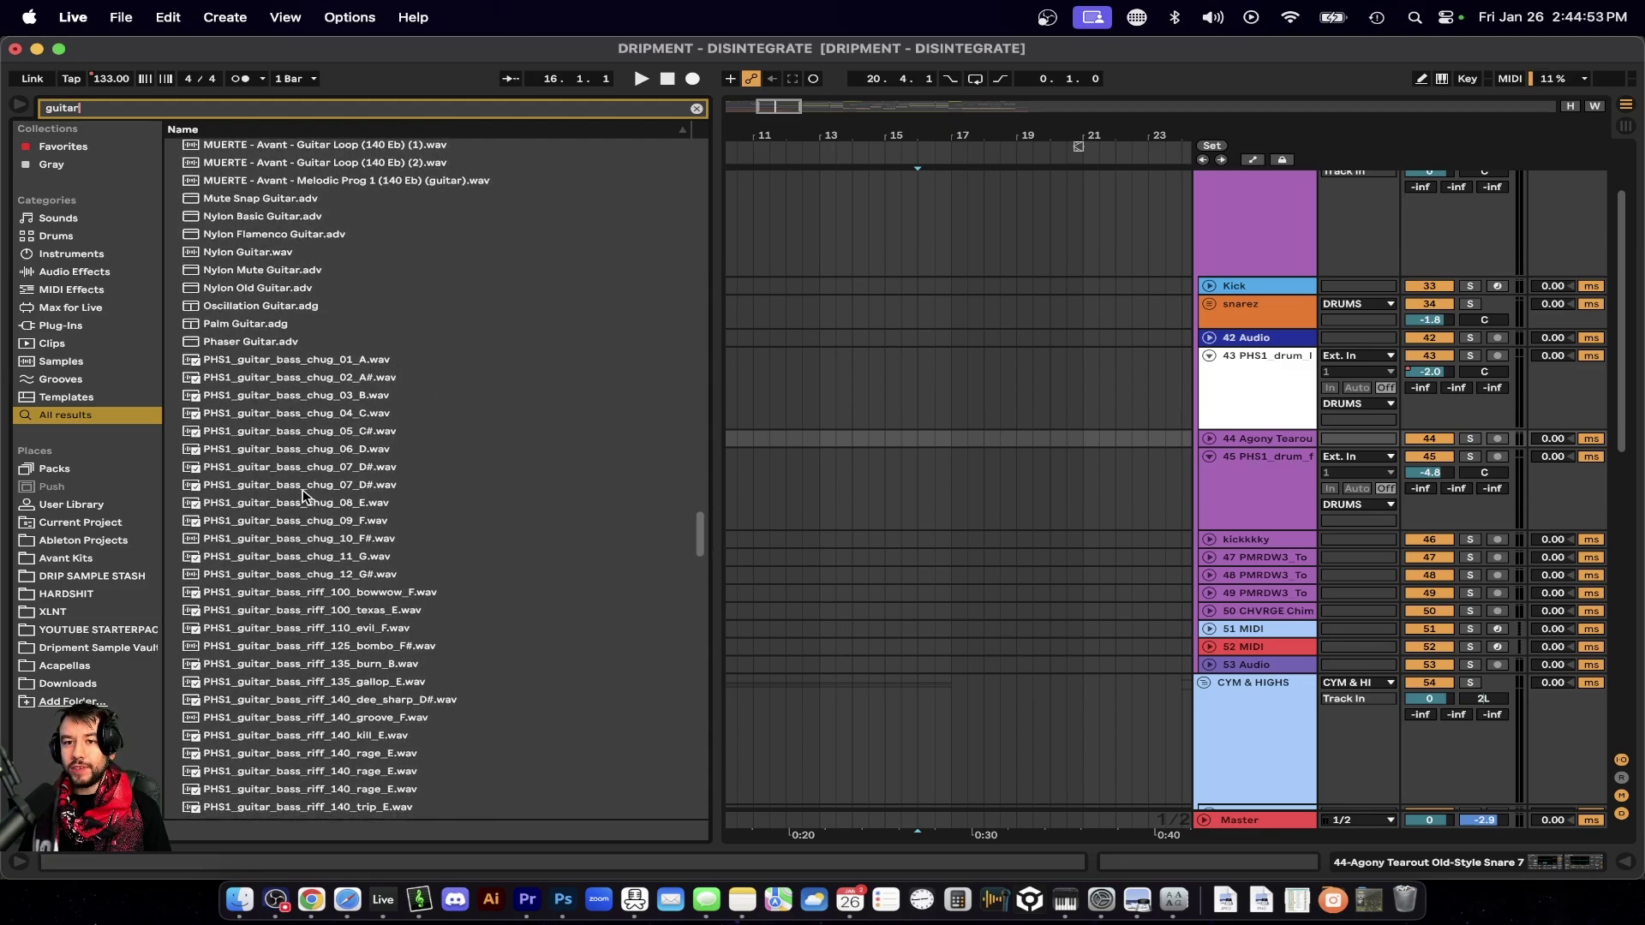
{"action": "left_click", "coordinate": [295, 508]}
{"action": "scroll", "coordinate": [295, 507], "scroll_direction": "down", "scroll_amount": 3}
{"action": "left_click", "coordinate": [293, 593]}
{"action": "scroll", "coordinate": [294, 593], "scroll_direction": "down", "scroll_amount": 8}
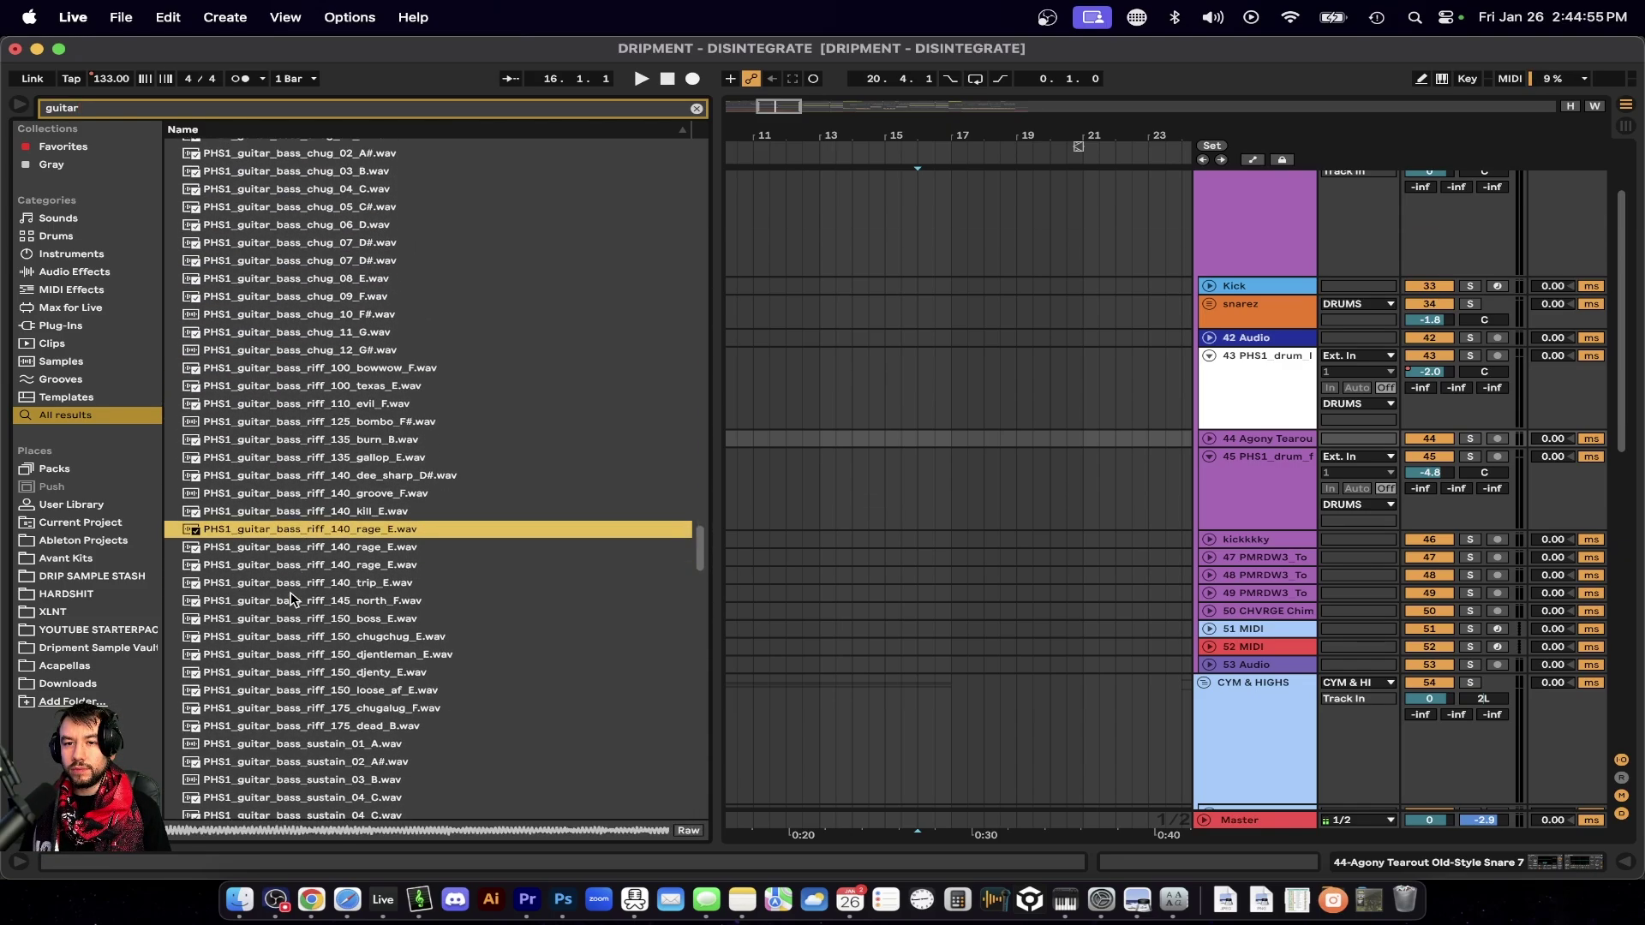
{"action": "left_click", "coordinate": [336, 682]}
{"action": "scroll", "coordinate": [333, 684], "scroll_direction": "down", "scroll_amount": 12}
{"action": "scroll", "coordinate": [331, 684], "scroll_direction": "down", "scroll_amount": 1}
{"action": "left_click", "coordinate": [305, 623]}
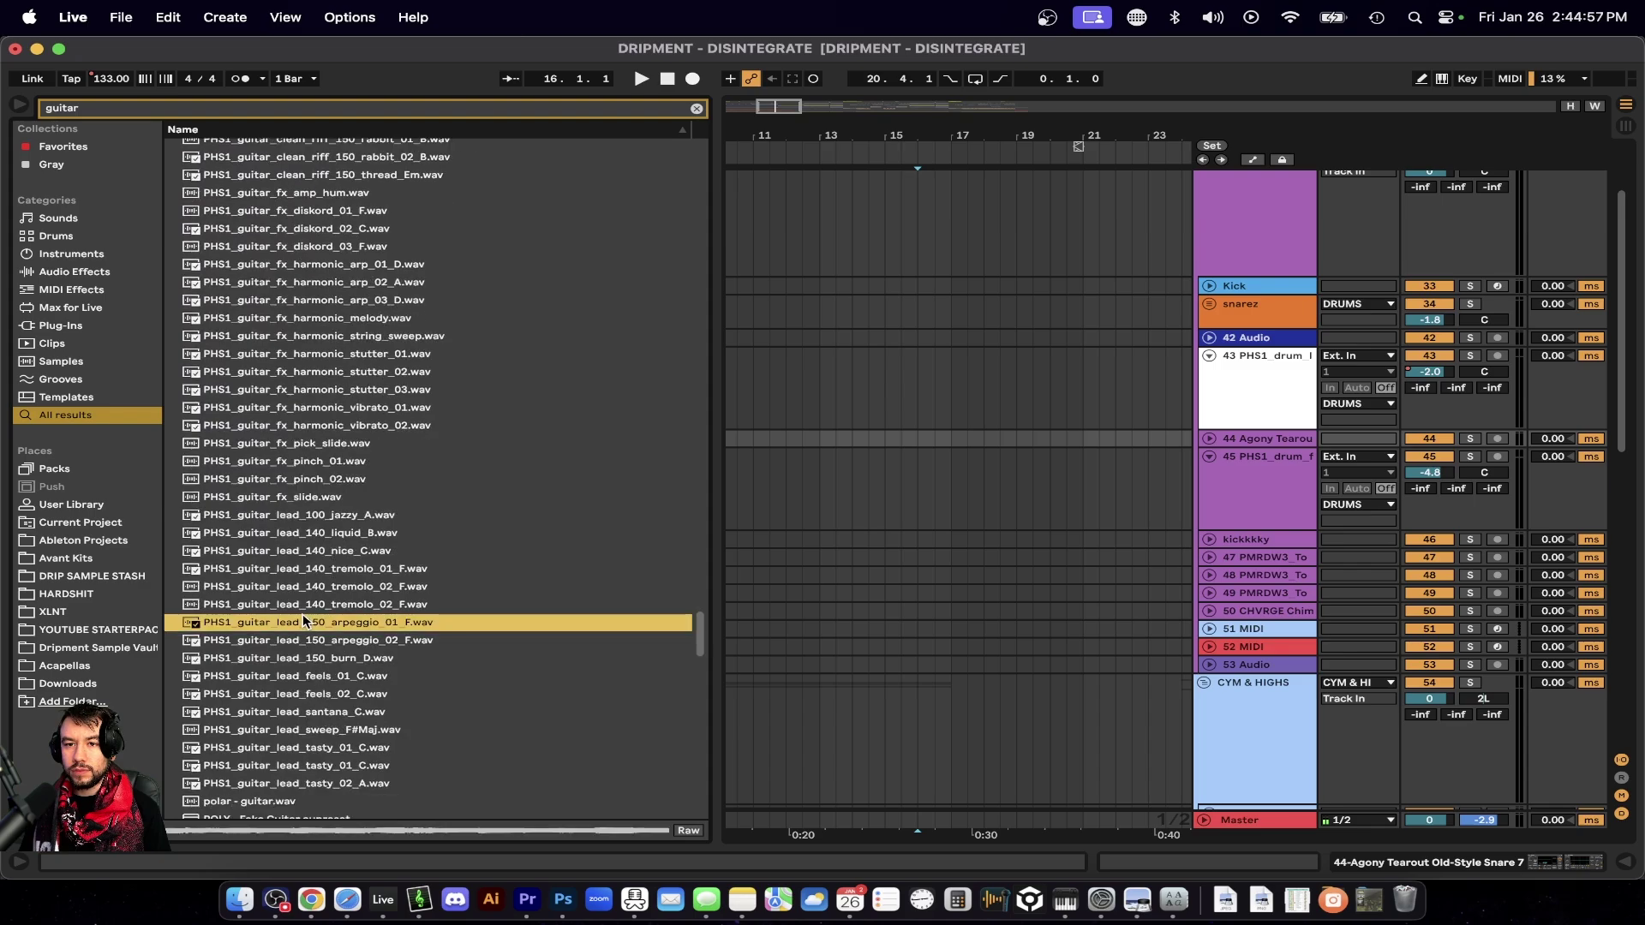
{"action": "scroll", "coordinate": [305, 624], "scroll_direction": "down", "scroll_amount": 6}
{"action": "left_click", "coordinate": [300, 409]}
Audition SKK guitar samples, including schecter7 riffs 04 F and 10 F, fx harmonic run 02 and fx dive 01.
{"action": "scroll", "coordinate": [299, 411], "scroll_direction": "down", "scroll_amount": 10}
{"action": "scroll", "coordinate": [296, 411], "scroll_direction": "down", "scroll_amount": 2}
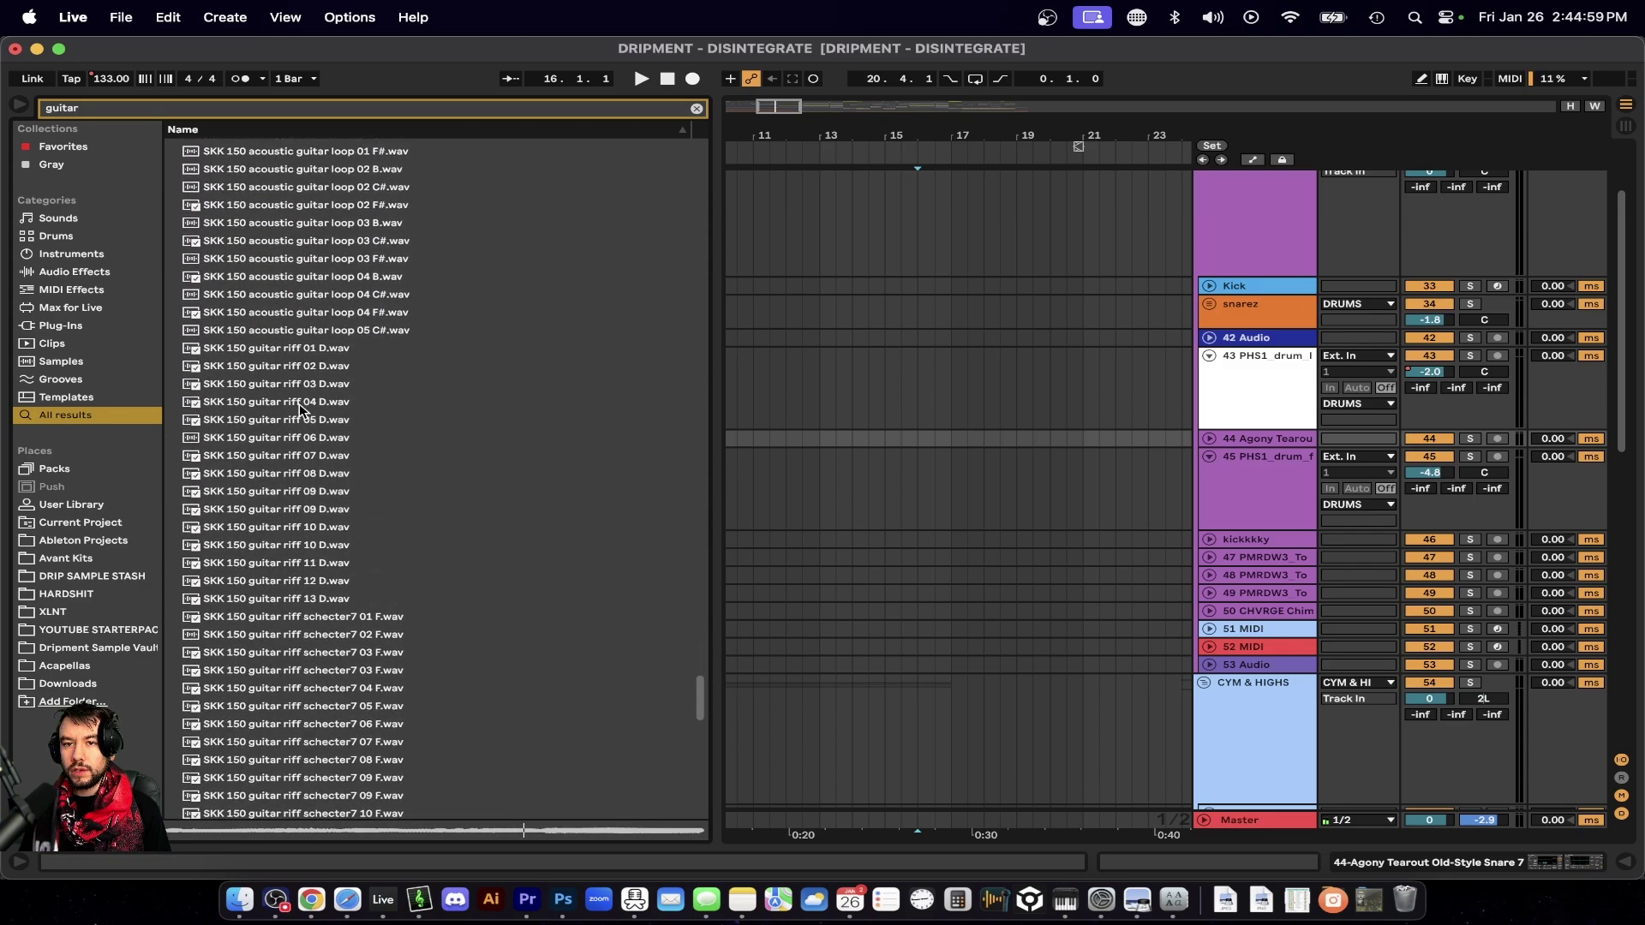
{"action": "left_click", "coordinate": [281, 417]}
{"action": "left_click", "coordinate": [301, 689]}
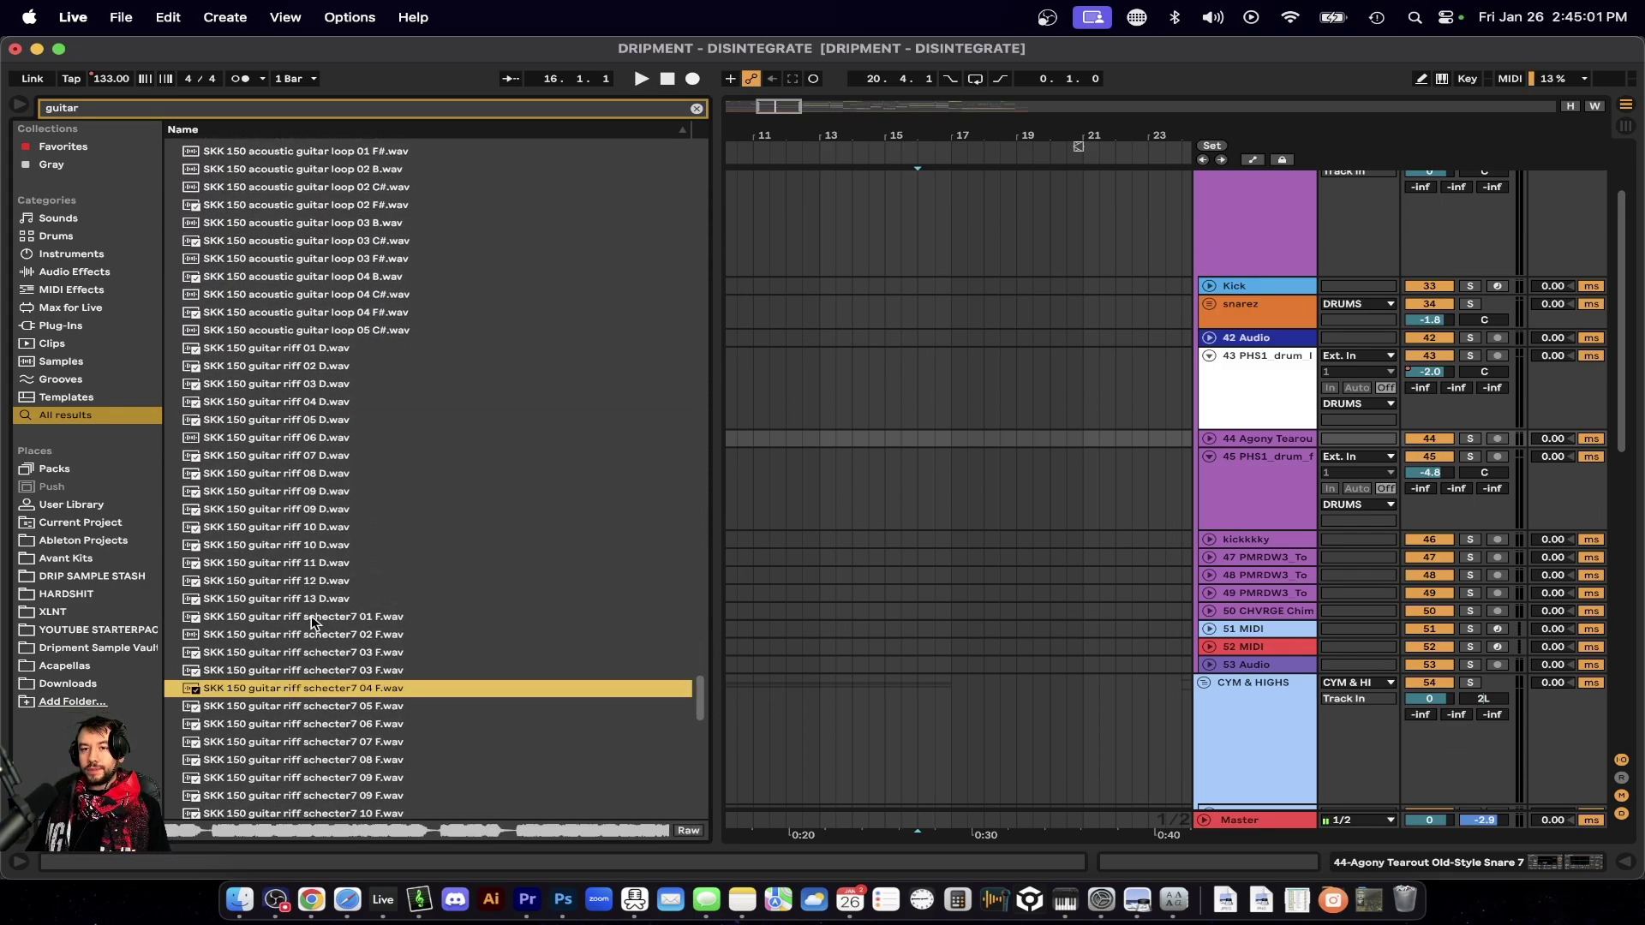
{"action": "scroll", "coordinate": [407, 612], "scroll_direction": "down", "scroll_amount": 5}
{"action": "left_click", "coordinate": [288, 587]}
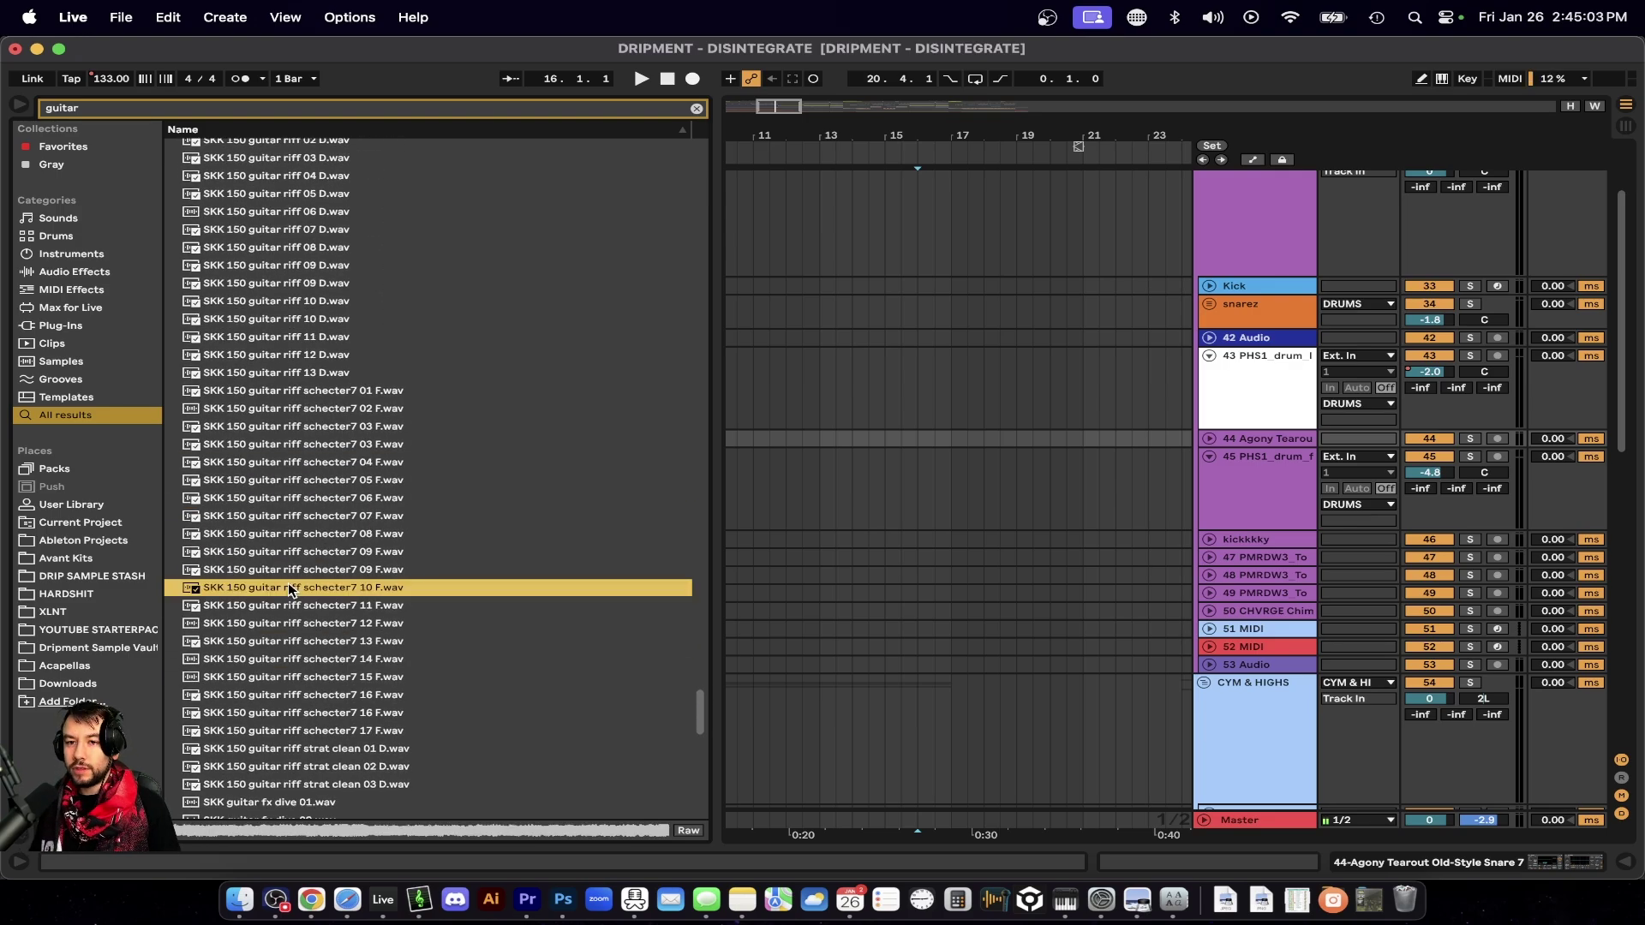
{"action": "scroll", "coordinate": [288, 583], "scroll_direction": "down", "scroll_amount": 4}
{"action": "left_click", "coordinate": [317, 495]}
{"action": "scroll", "coordinate": [315, 487], "scroll_direction": "down", "scroll_amount": 5}
{"action": "left_click", "coordinate": [276, 531]}
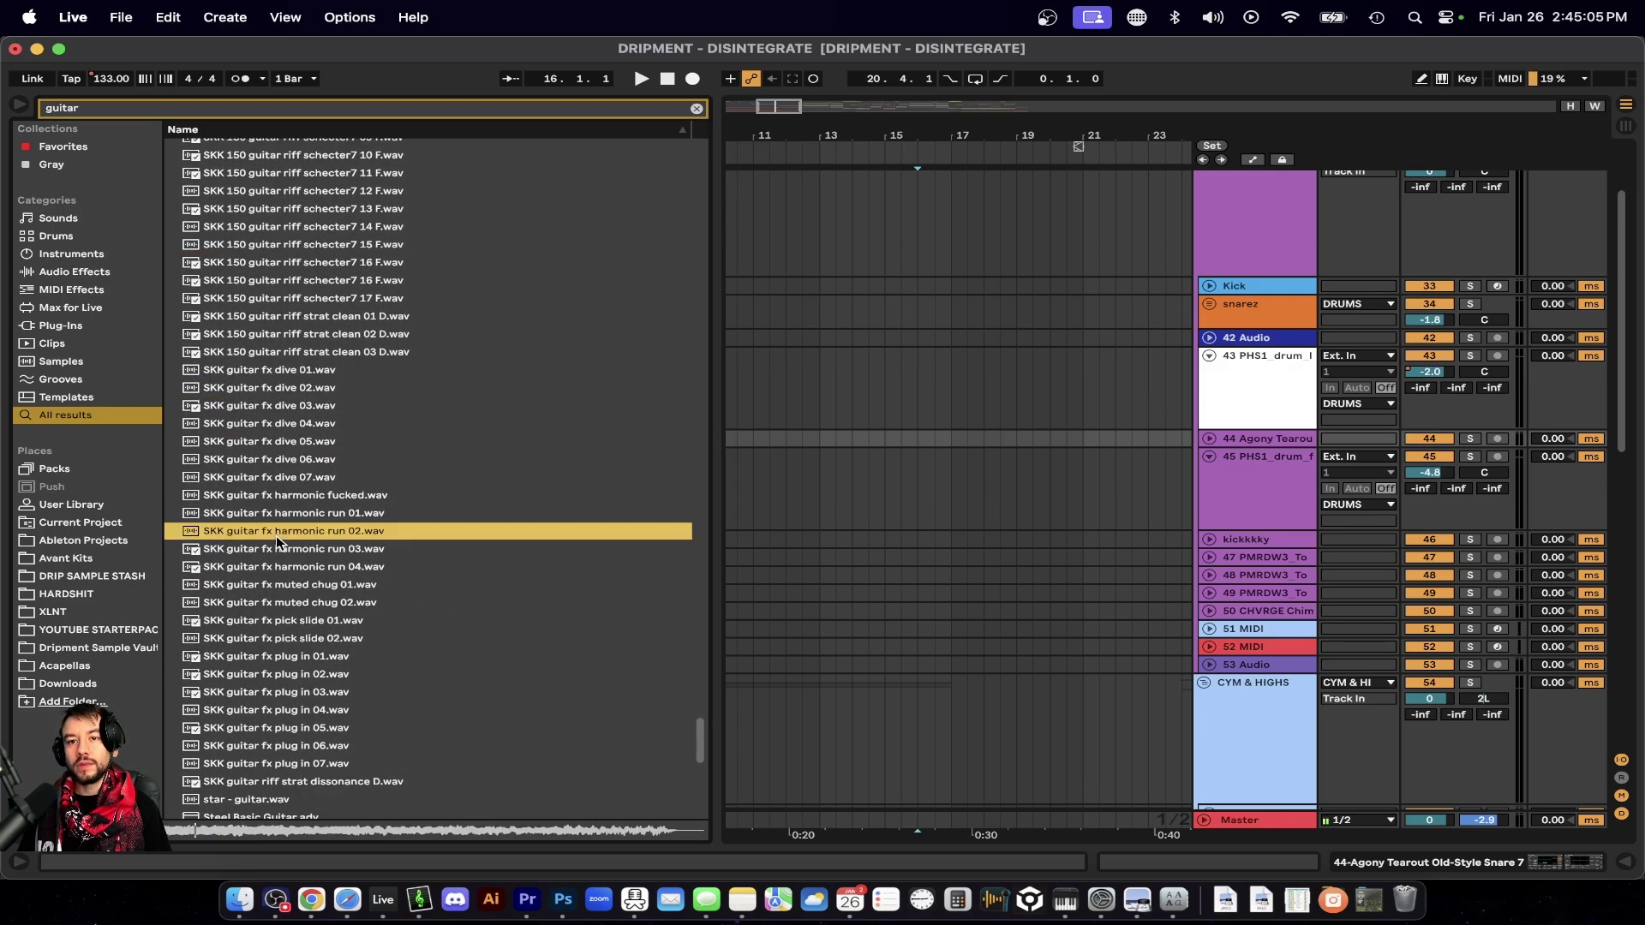
{"action": "left_click", "coordinate": [291, 370]}
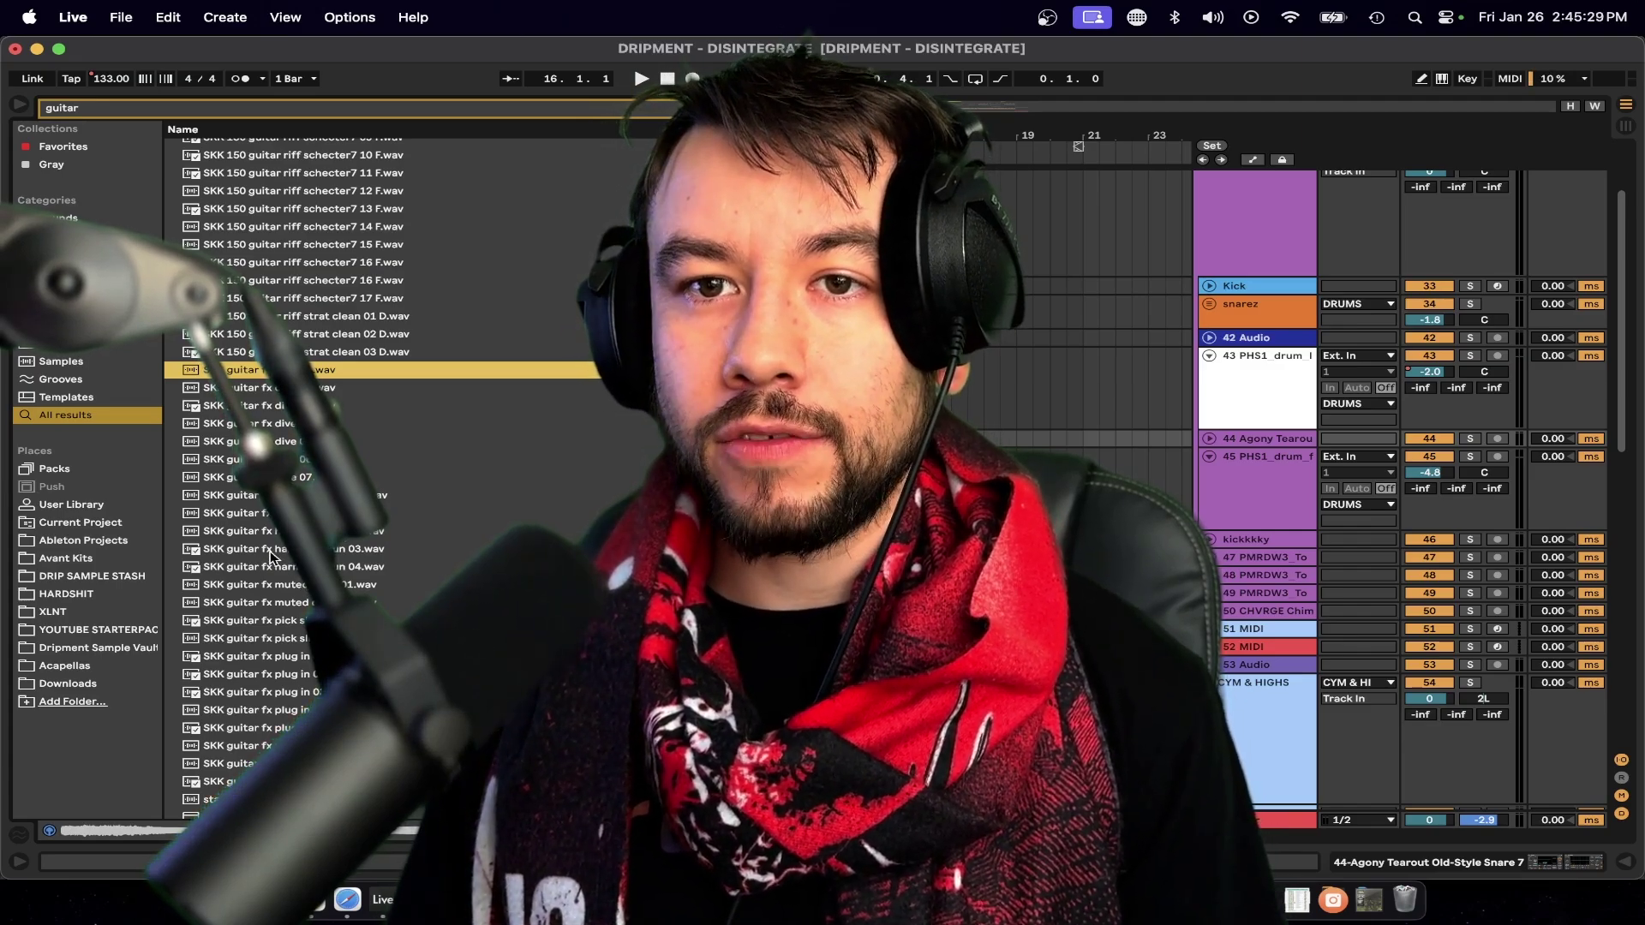
Preview SKK guitar fx harmonic run 02 again and the SKK 150 schecter7 riffs 13 F, 07 F and 03 F.
{"action": "left_click", "coordinate": [338, 530]}
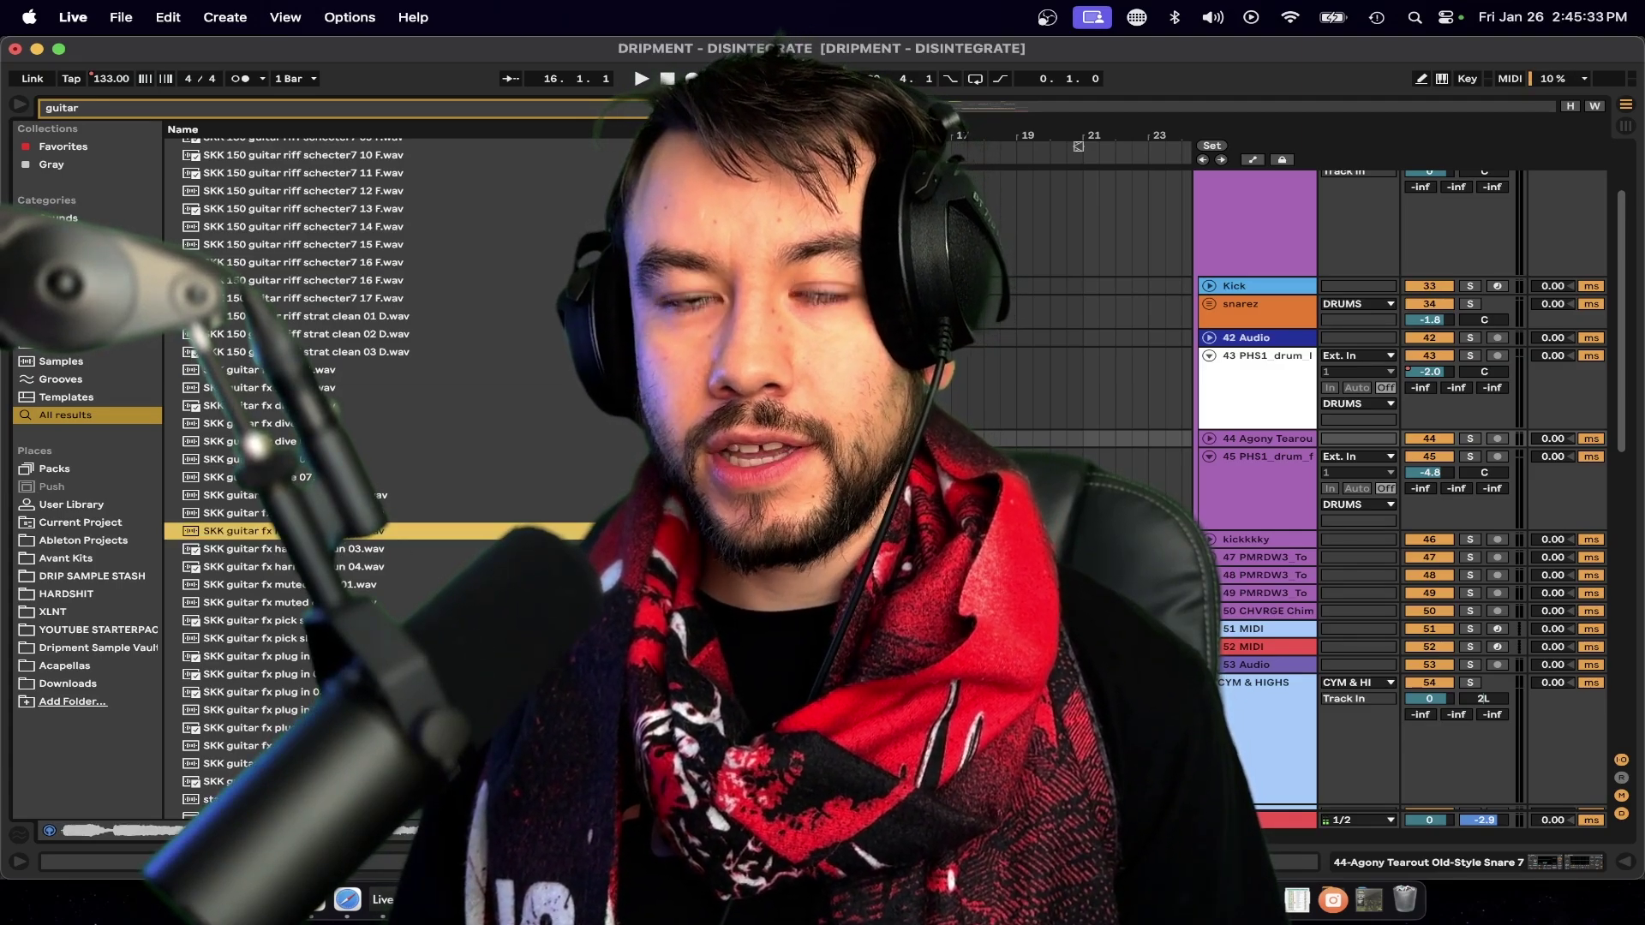
{"action": "scroll", "coordinate": [294, 247], "scroll_direction": "up", "scroll_amount": 5}
{"action": "left_click", "coordinate": [308, 361]}
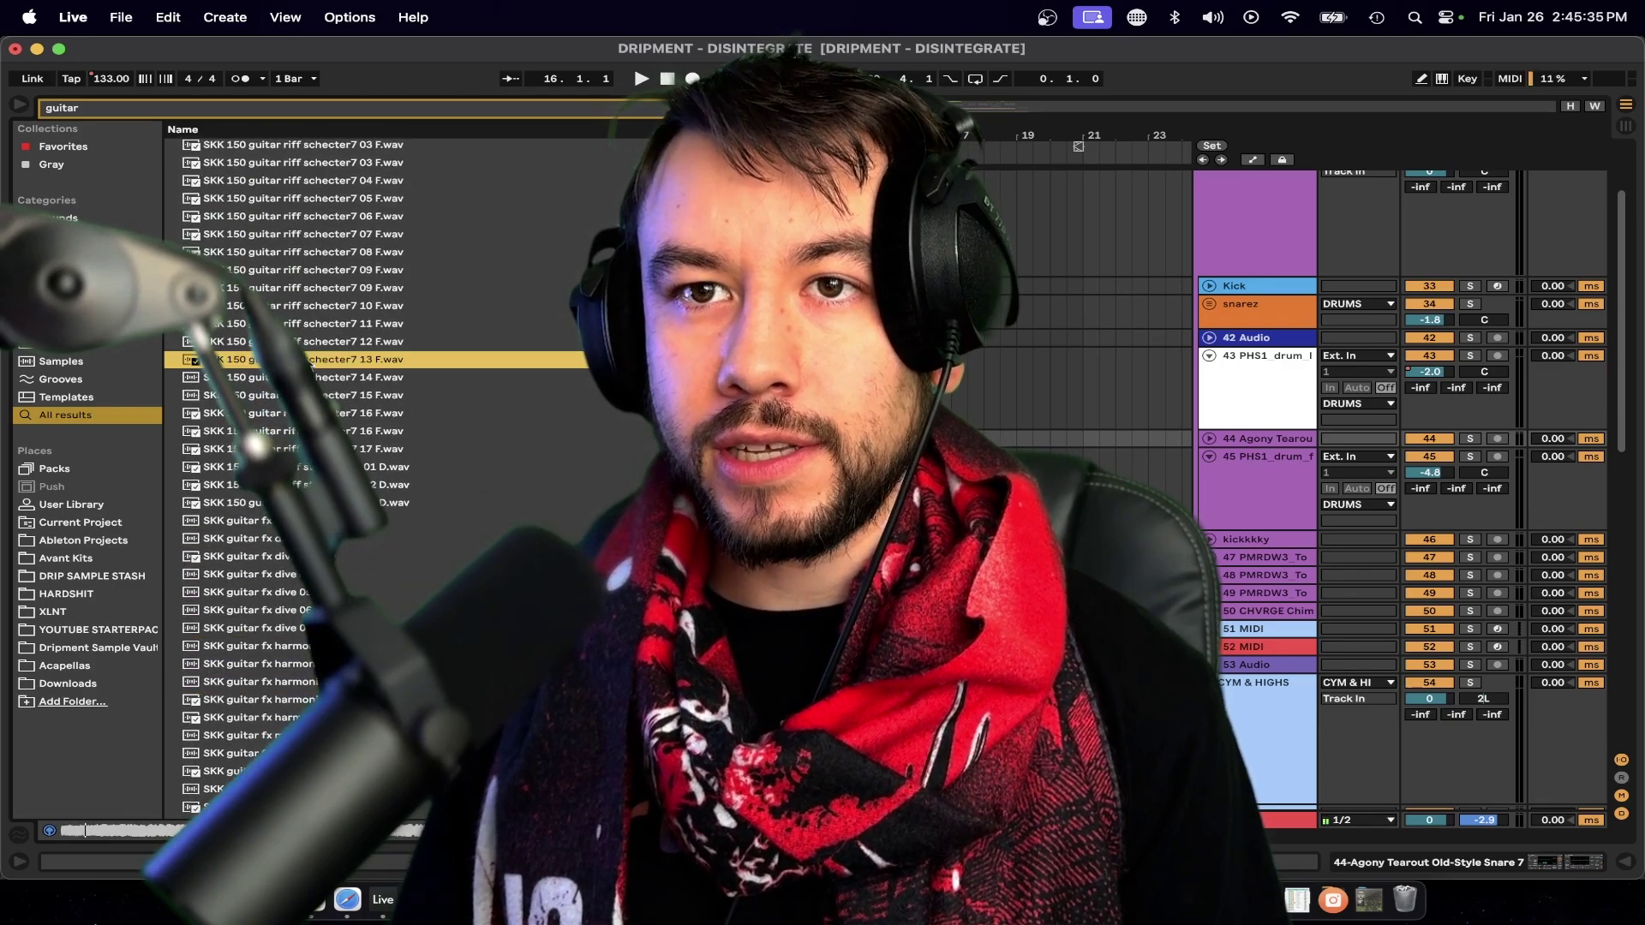
{"action": "left_click", "coordinate": [289, 234]}
{"action": "scroll", "coordinate": [289, 236], "scroll_direction": "up", "scroll_amount": 5}
{"action": "left_click", "coordinate": [313, 350]}
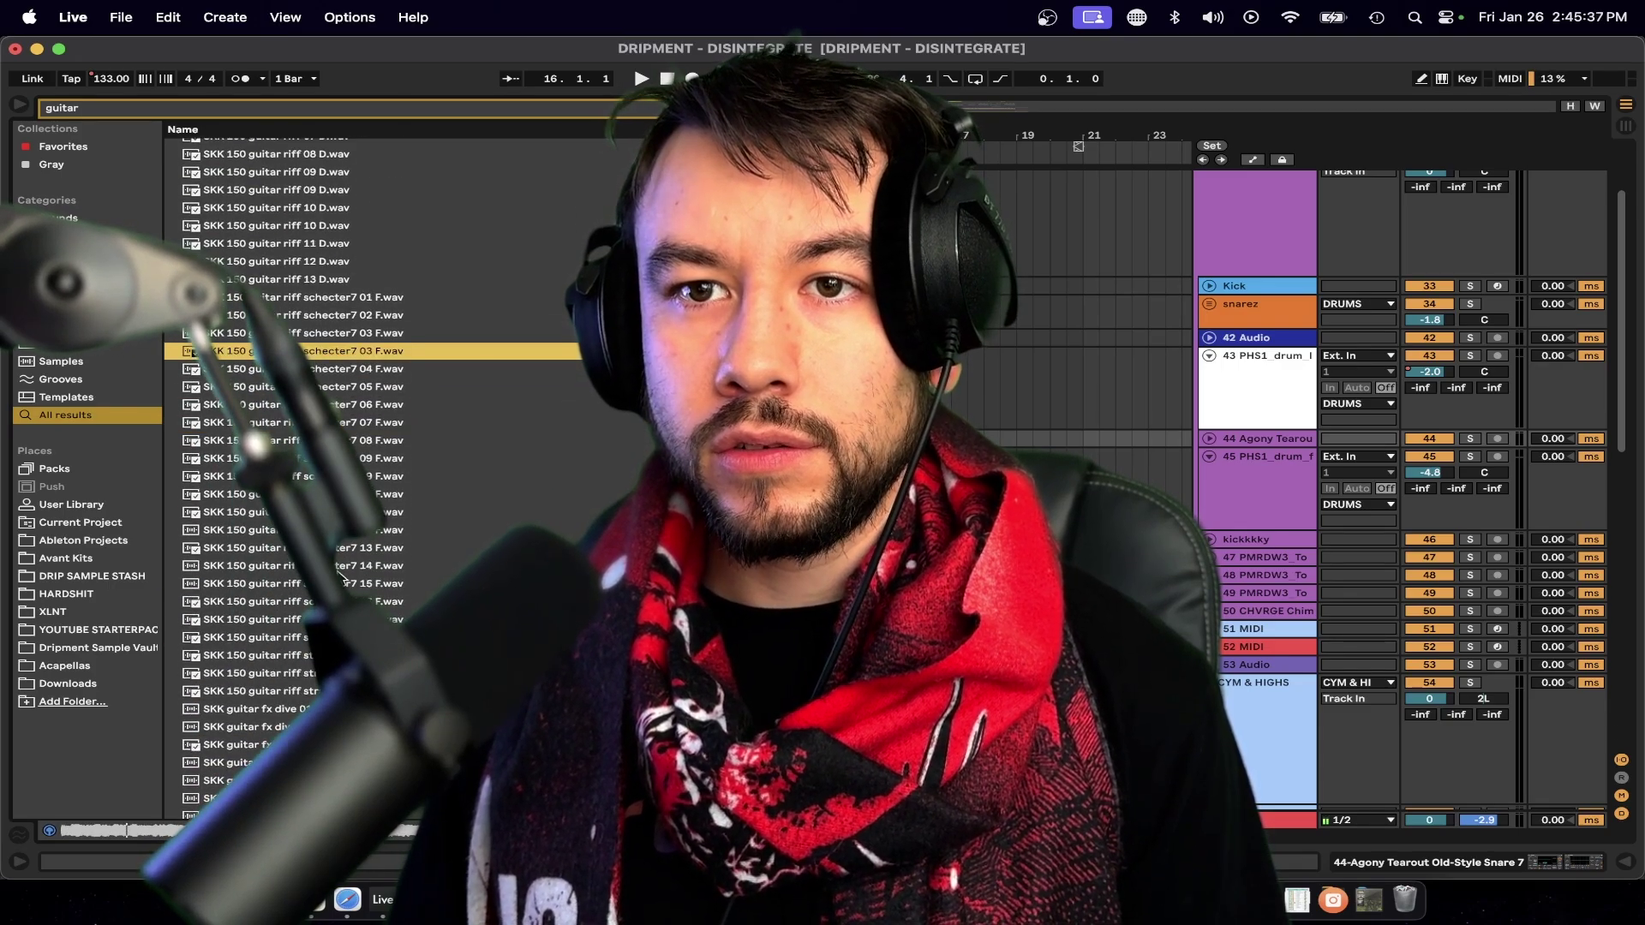
Look through the drum and cymbal tracks beyond bar 31 and unfold all tracks in the arrangement.
{"action": "scroll", "coordinate": [1092, 360], "scroll_direction": "down", "scroll_amount": 3}
{"action": "scroll", "coordinate": [1093, 360], "scroll_direction": "right", "scroll_amount": 5}
{"action": "scroll", "coordinate": [1093, 360], "scroll_direction": "up", "scroll_amount": 3}
{"action": "scroll", "coordinate": [1093, 360], "scroll_direction": "down", "scroll_amount": 3}
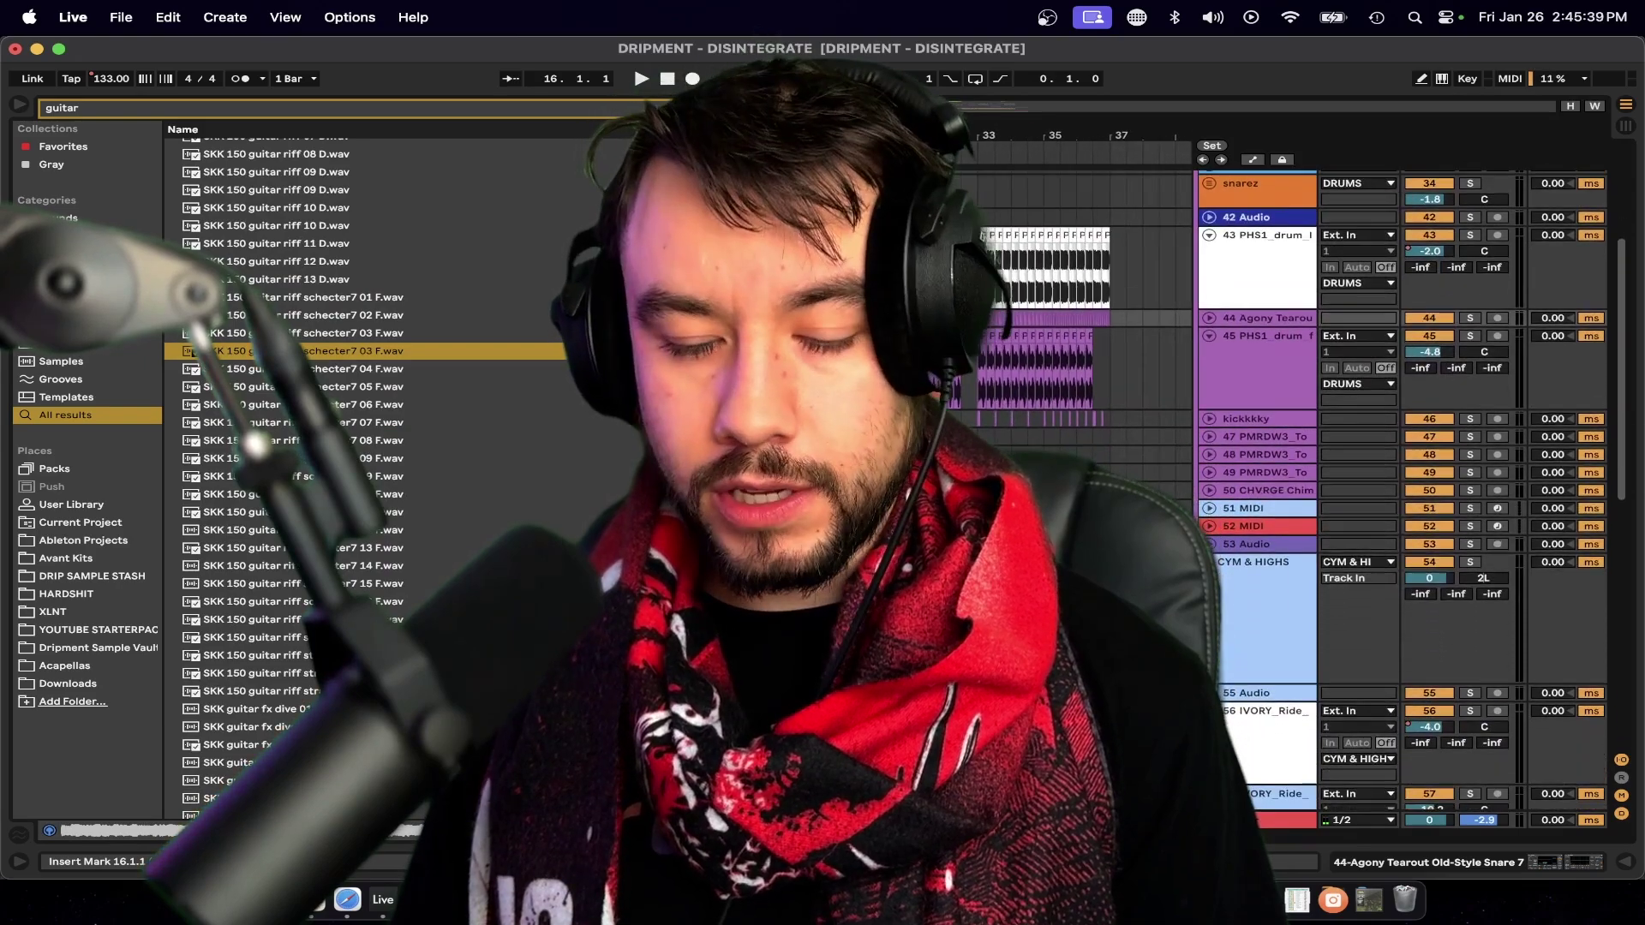
{"action": "scroll", "coordinate": [1092, 360], "scroll_direction": "right", "scroll_amount": 2}
{"action": "scroll", "coordinate": [1114, 385], "scroll_direction": "down", "scroll_amount": 5}
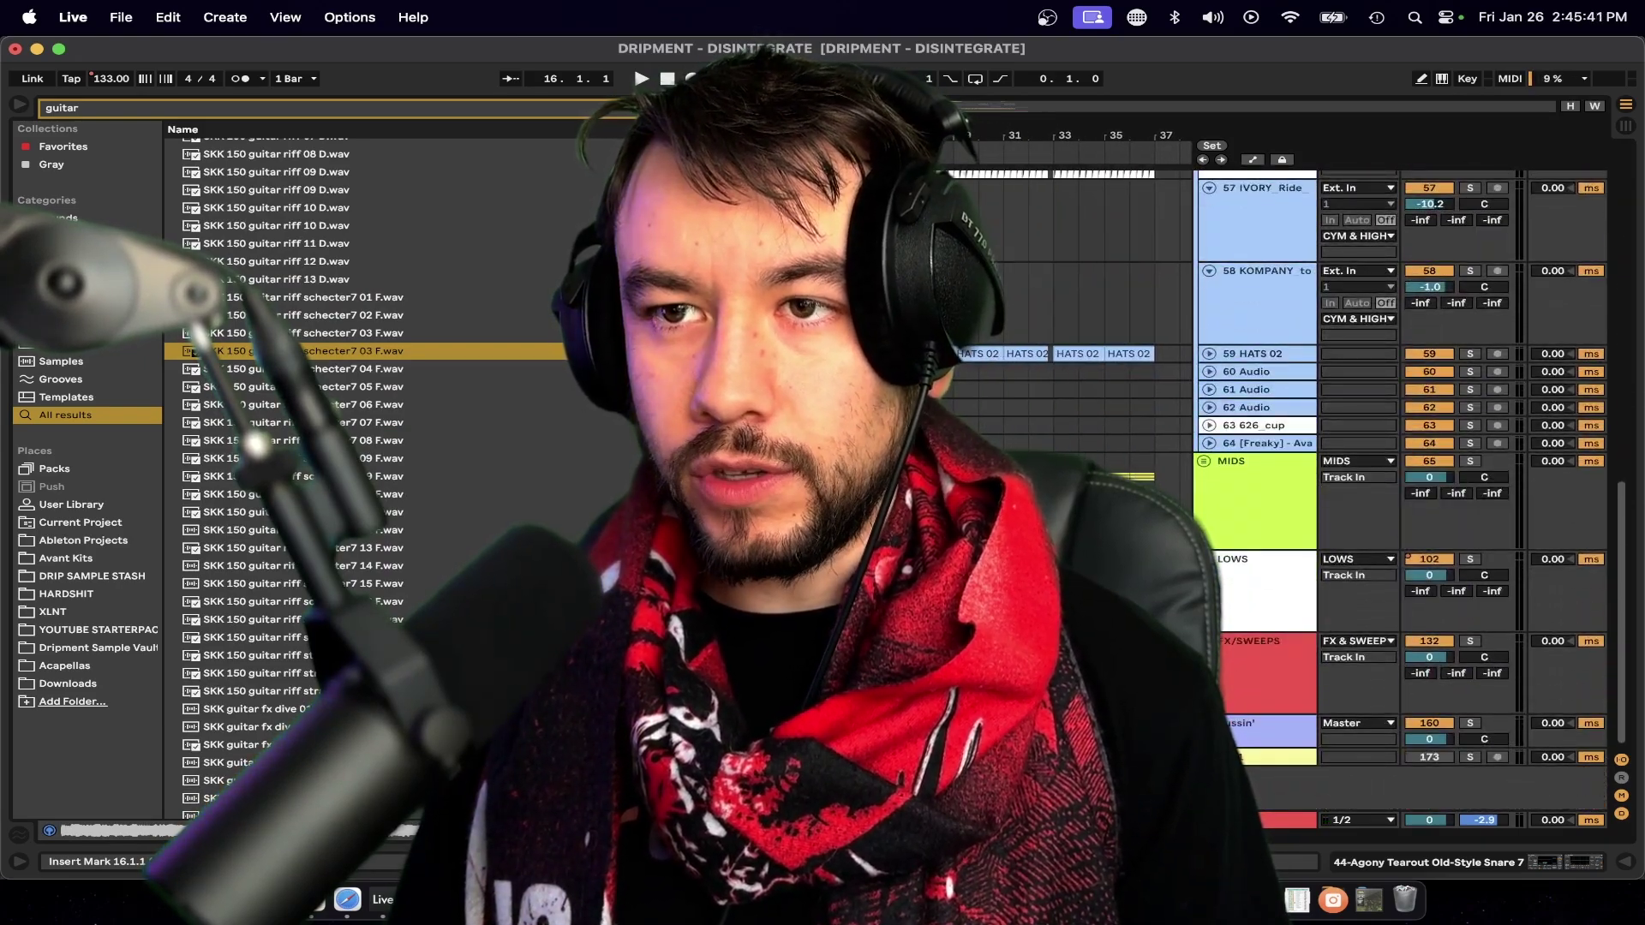
{"action": "scroll", "coordinate": [1114, 428], "scroll_direction": "up", "scroll_amount": 12}
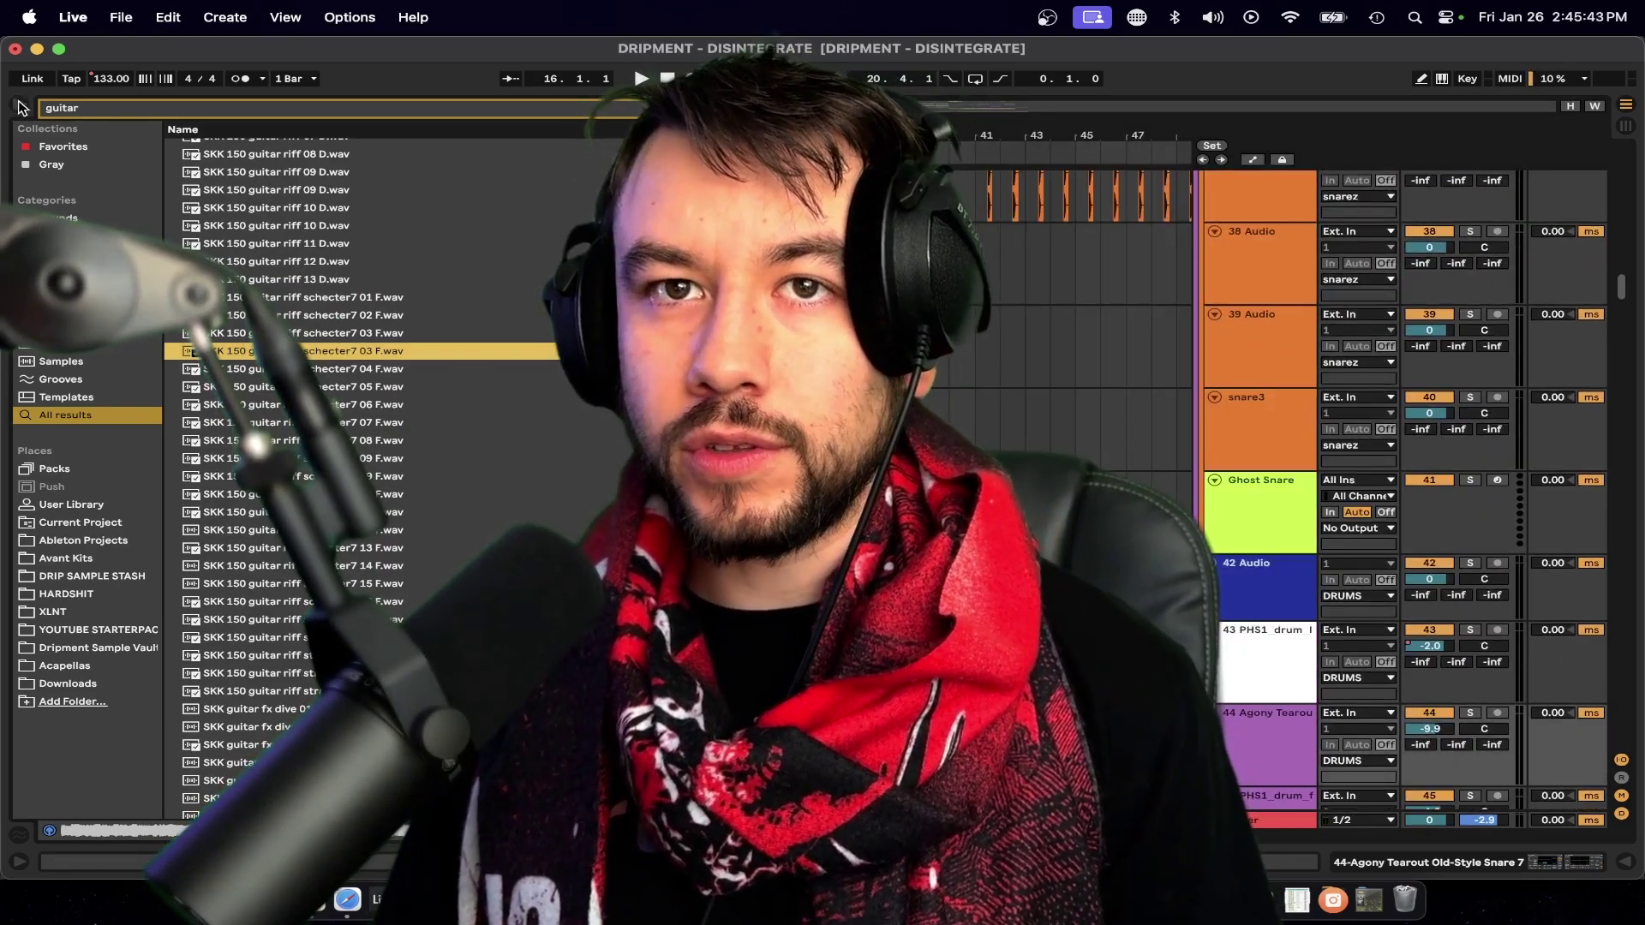
Hide the sample browser and locate the low guitar track in LOWS and the guitar tracks in the leads group.
{"action": "left_click", "coordinate": [22, 107]}
{"action": "scroll", "coordinate": [493, 562], "scroll_direction": "up", "scroll_amount": 15}
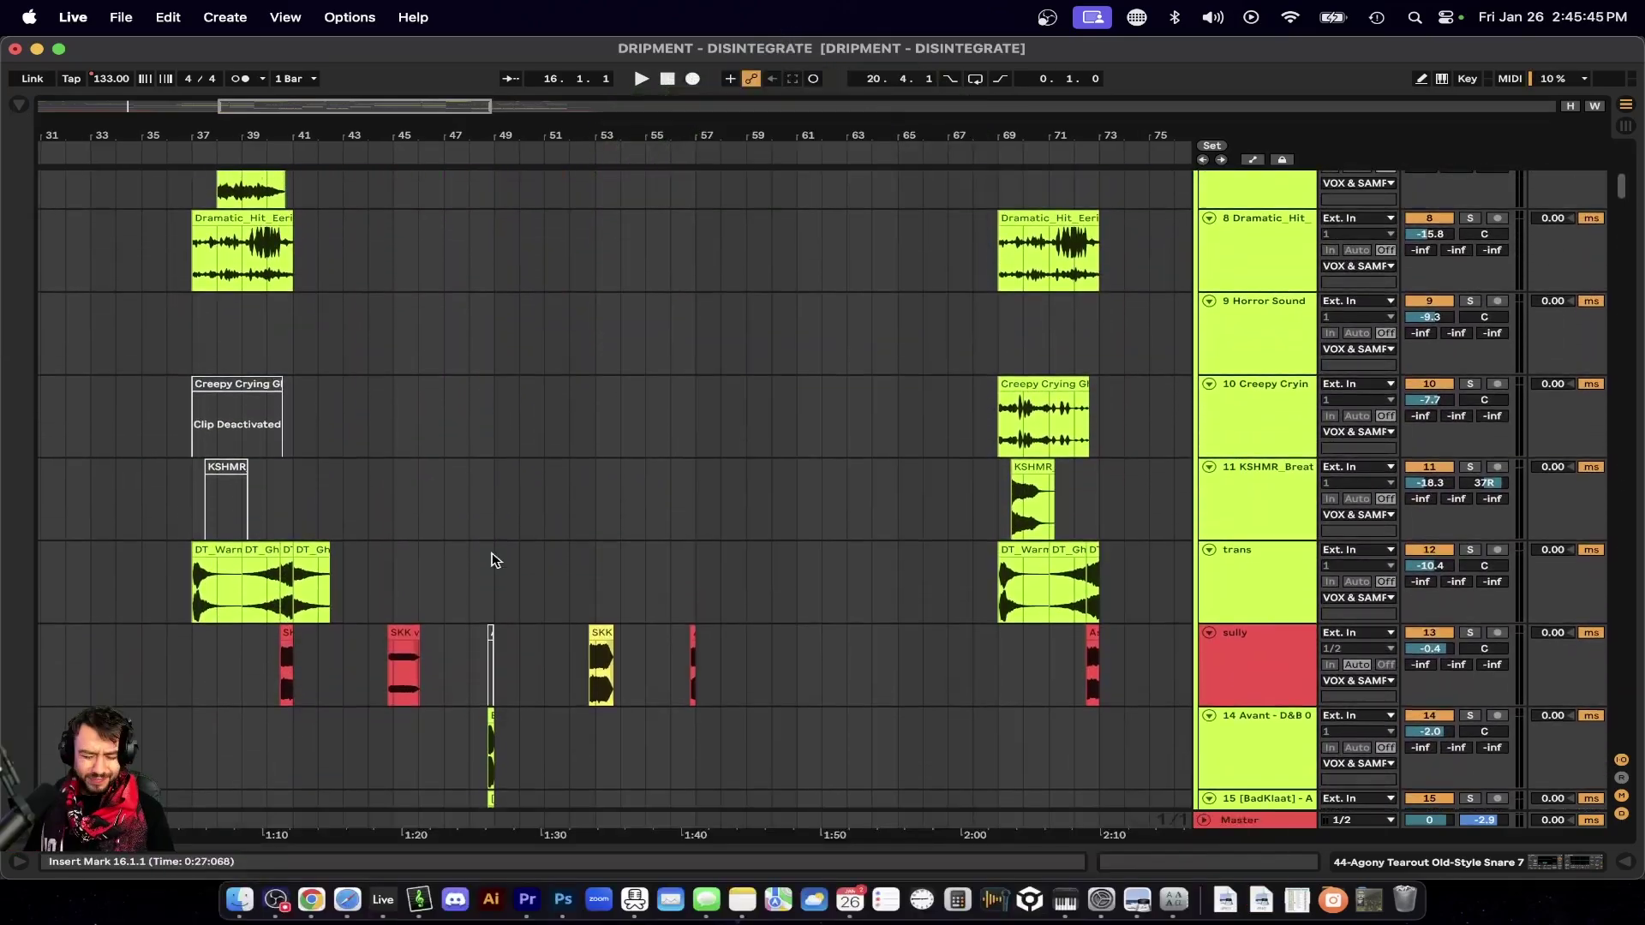
{"action": "scroll", "coordinate": [496, 561], "scroll_direction": "down", "scroll_amount": 20}
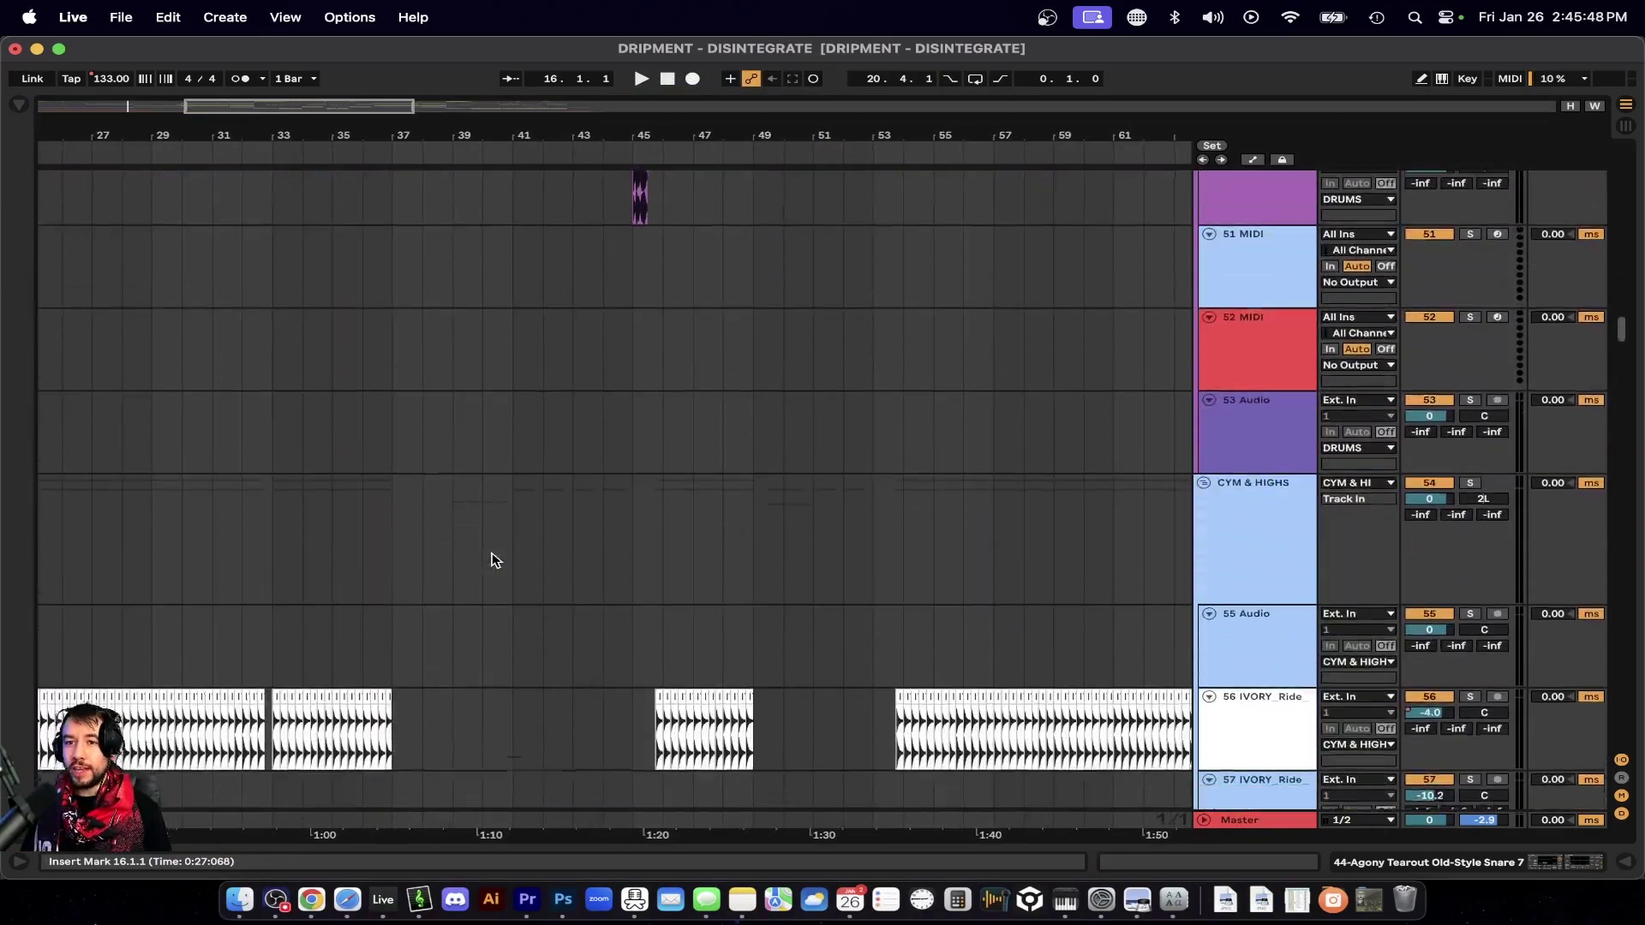
{"action": "scroll", "coordinate": [495, 561], "scroll_direction": "down", "scroll_amount": 20}
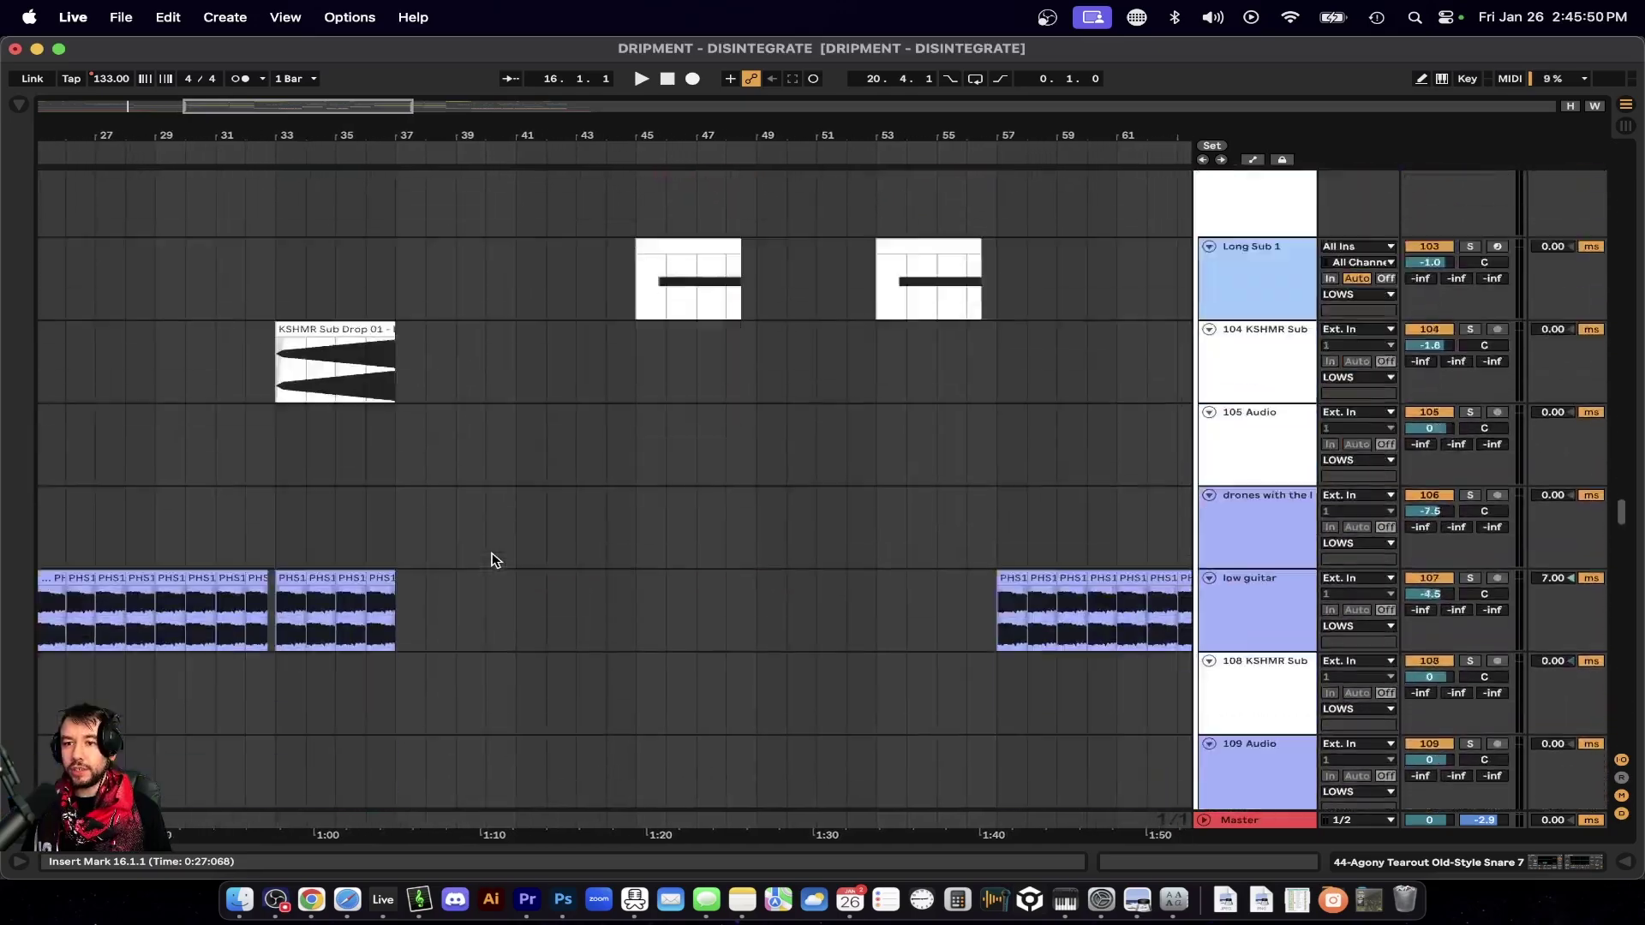
{"action": "scroll", "coordinate": [492, 559], "scroll_direction": "up", "scroll_amount": 20}
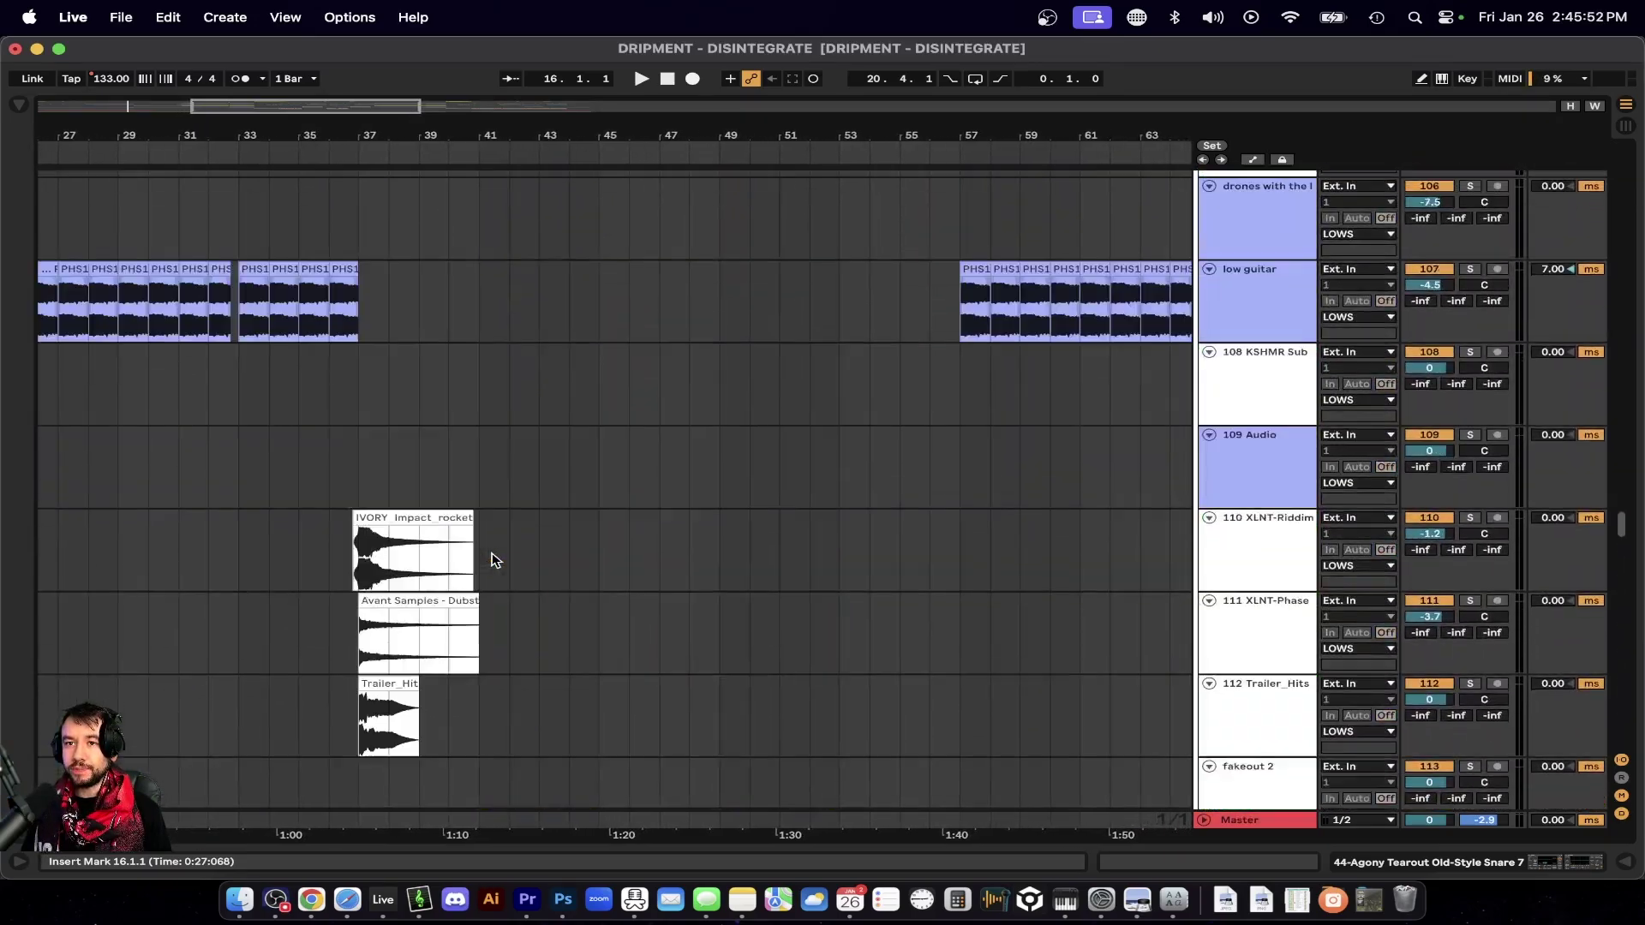
{"action": "scroll", "coordinate": [495, 561], "scroll_direction": "up", "scroll_amount": 20}
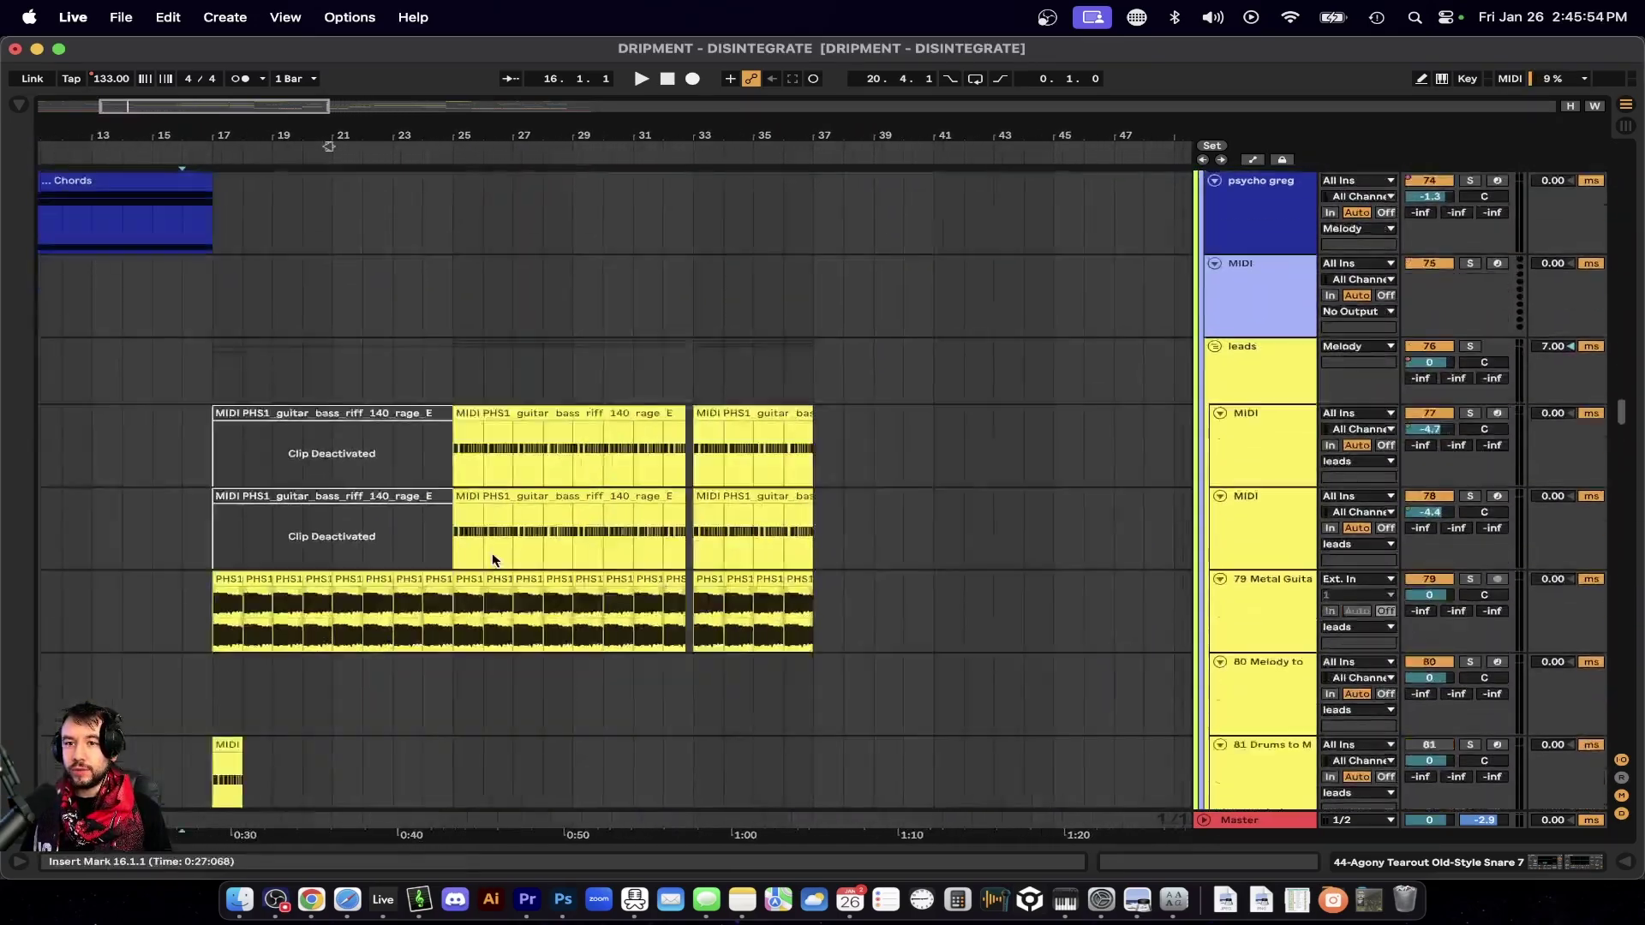
Solo track 79 Metal Guitar and play its PHS1_guitar_bass_riff_140_rage_E clip from bar 17.
{"action": "left_click", "coordinate": [493, 558]}
{"action": "scroll", "coordinate": [493, 559], "scroll_direction": "left", "scroll_amount": 3}
{"action": "scroll", "coordinate": [584, 532], "scroll_direction": "up", "scroll_amount": 6}
{"action": "scroll", "coordinate": [561, 529], "scroll_direction": "left", "scroll_amount": 4}
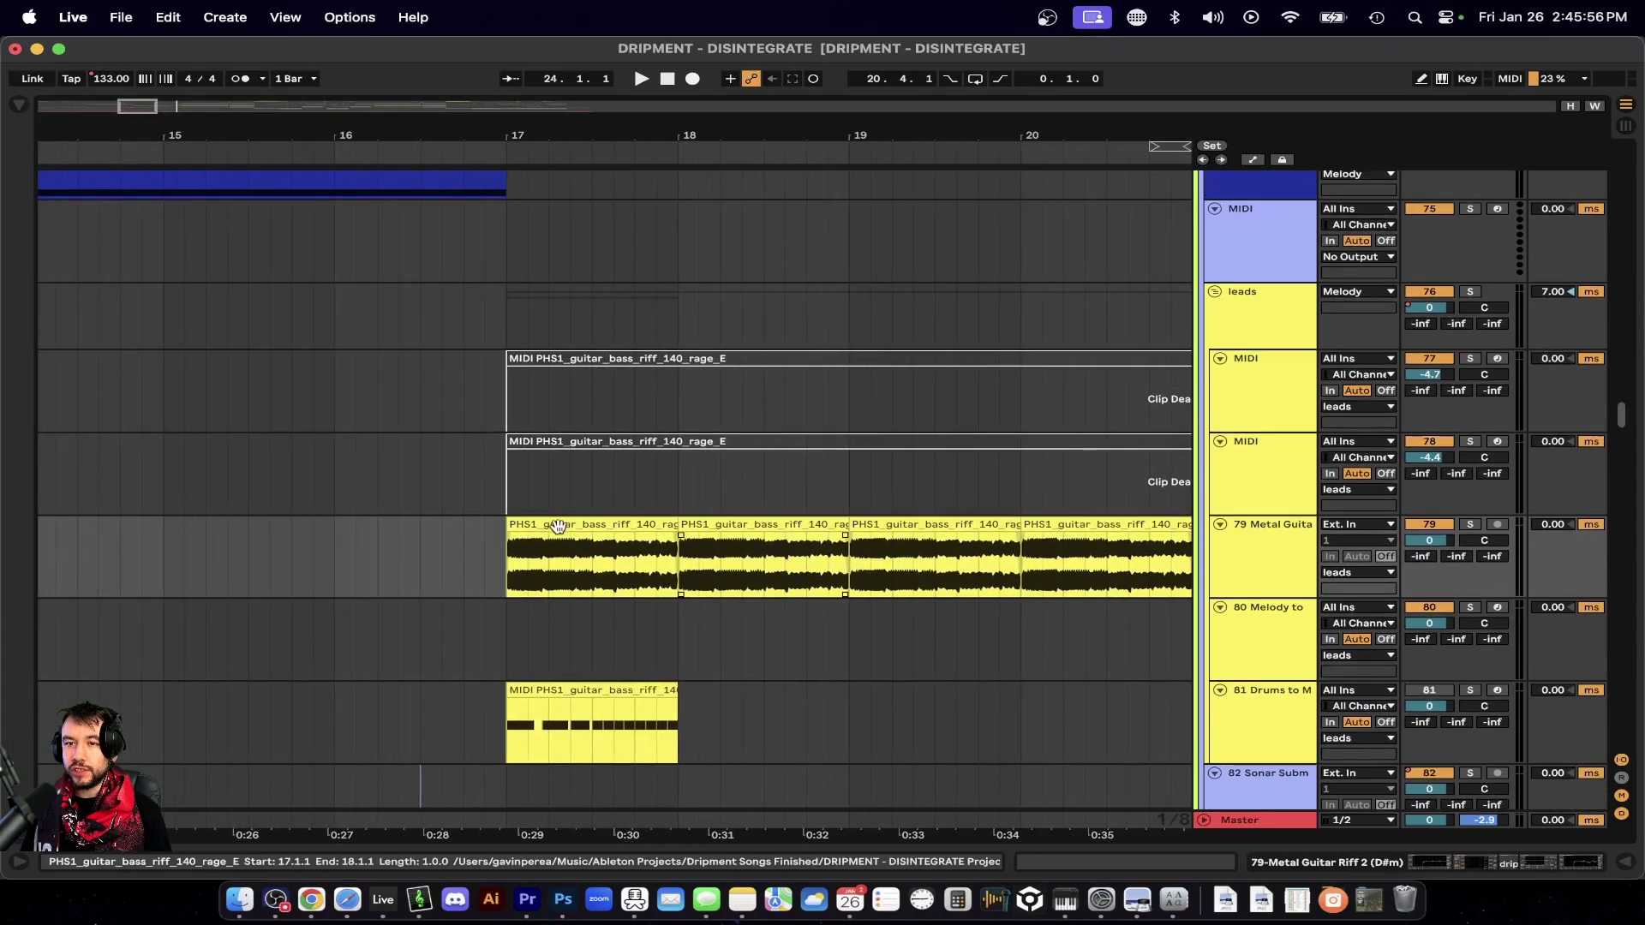
{"action": "left_click", "coordinate": [588, 528]}
{"action": "left_click", "coordinate": [1469, 525]}
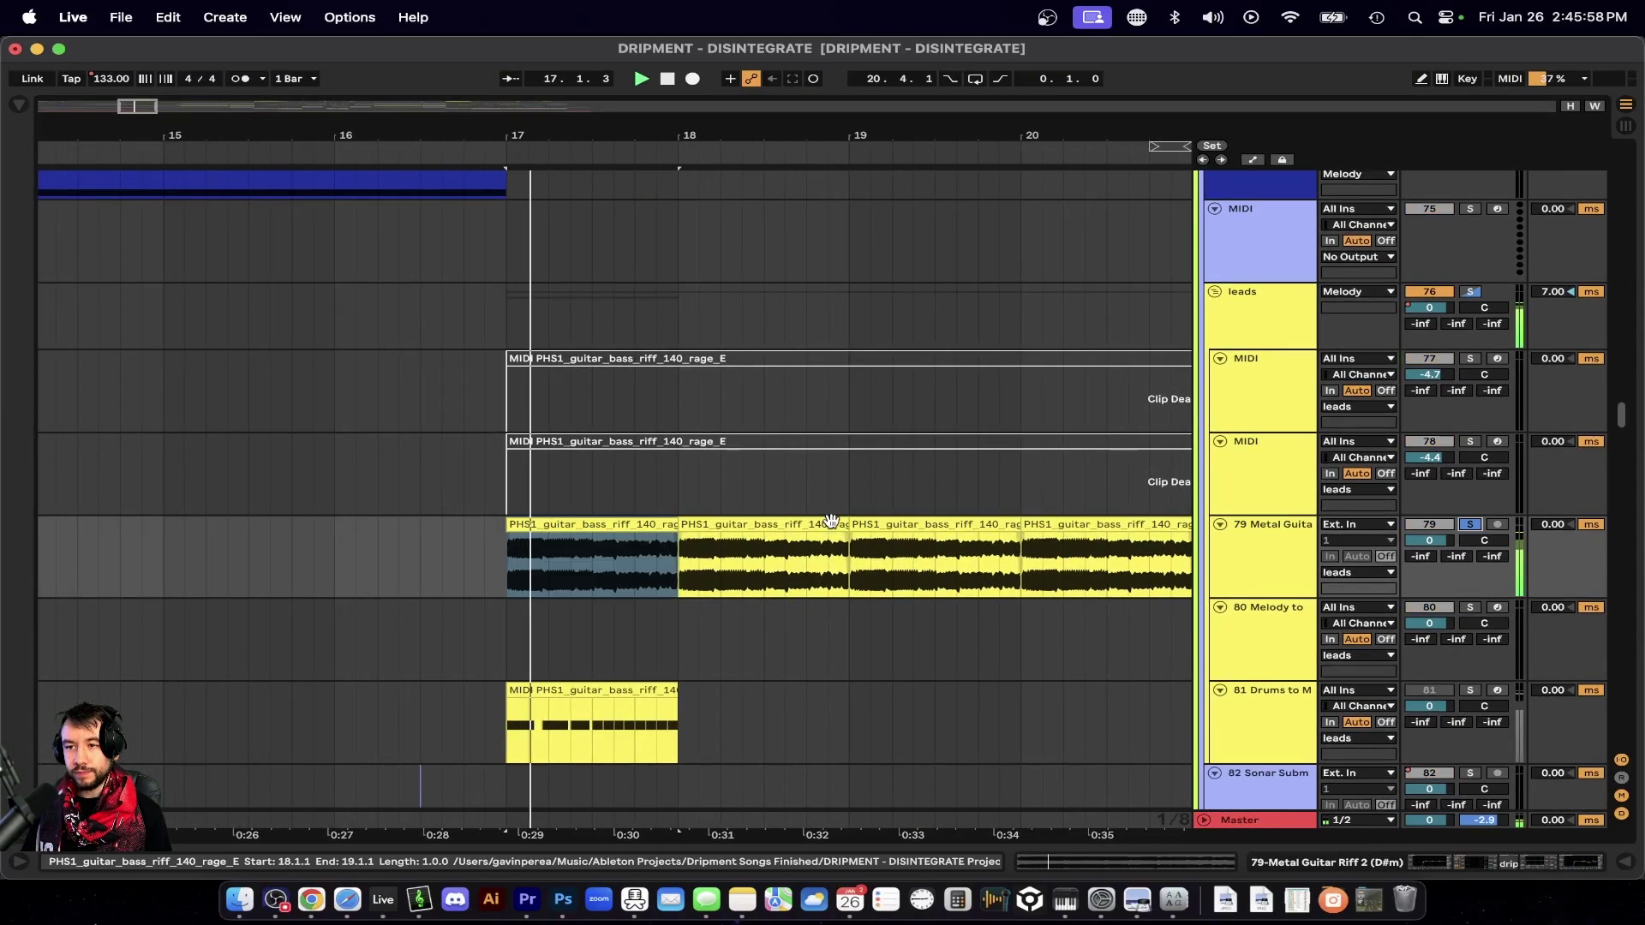
Select the guitar riff clip at bar 25 on track 79 and play it.
{"action": "scroll", "coordinate": [548, 543], "scroll_direction": "up", "scroll_amount": 1}
{"action": "scroll", "coordinate": [550, 540], "scroll_direction": "down", "scroll_amount": 6}
{"action": "scroll", "coordinate": [550, 540], "scroll_direction": "right", "scroll_amount": 2}
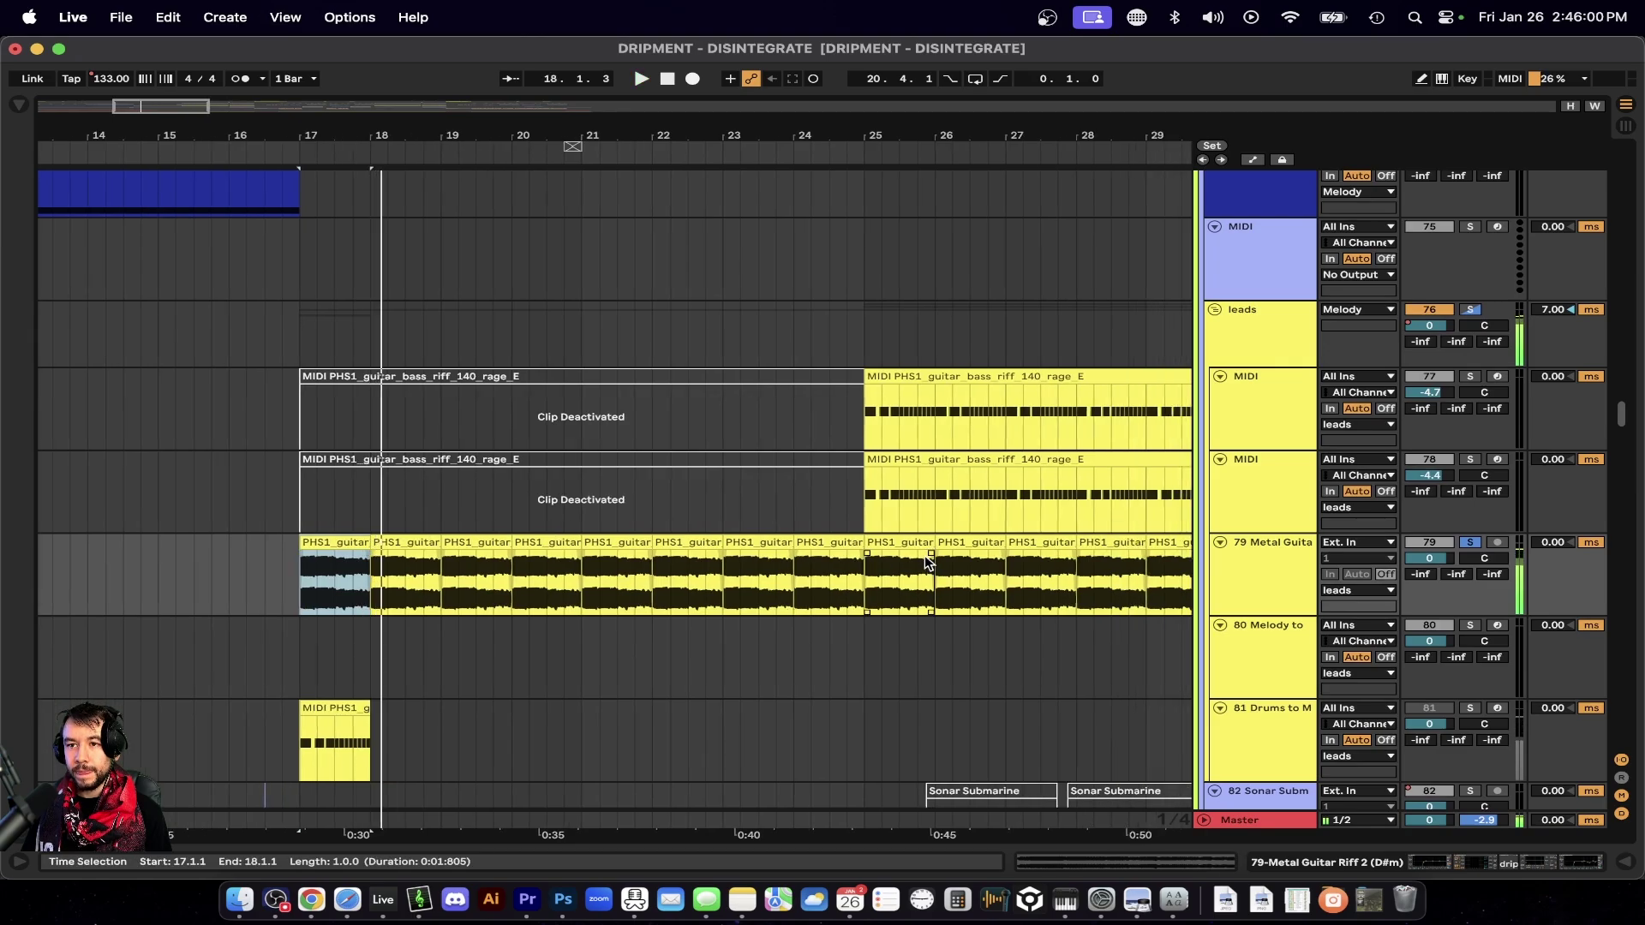
{"action": "scroll", "coordinate": [857, 540], "scroll_direction": "right", "scroll_amount": 5}
{"action": "scroll", "coordinate": [634, 552], "scroll_direction": "up", "scroll_amount": 5}
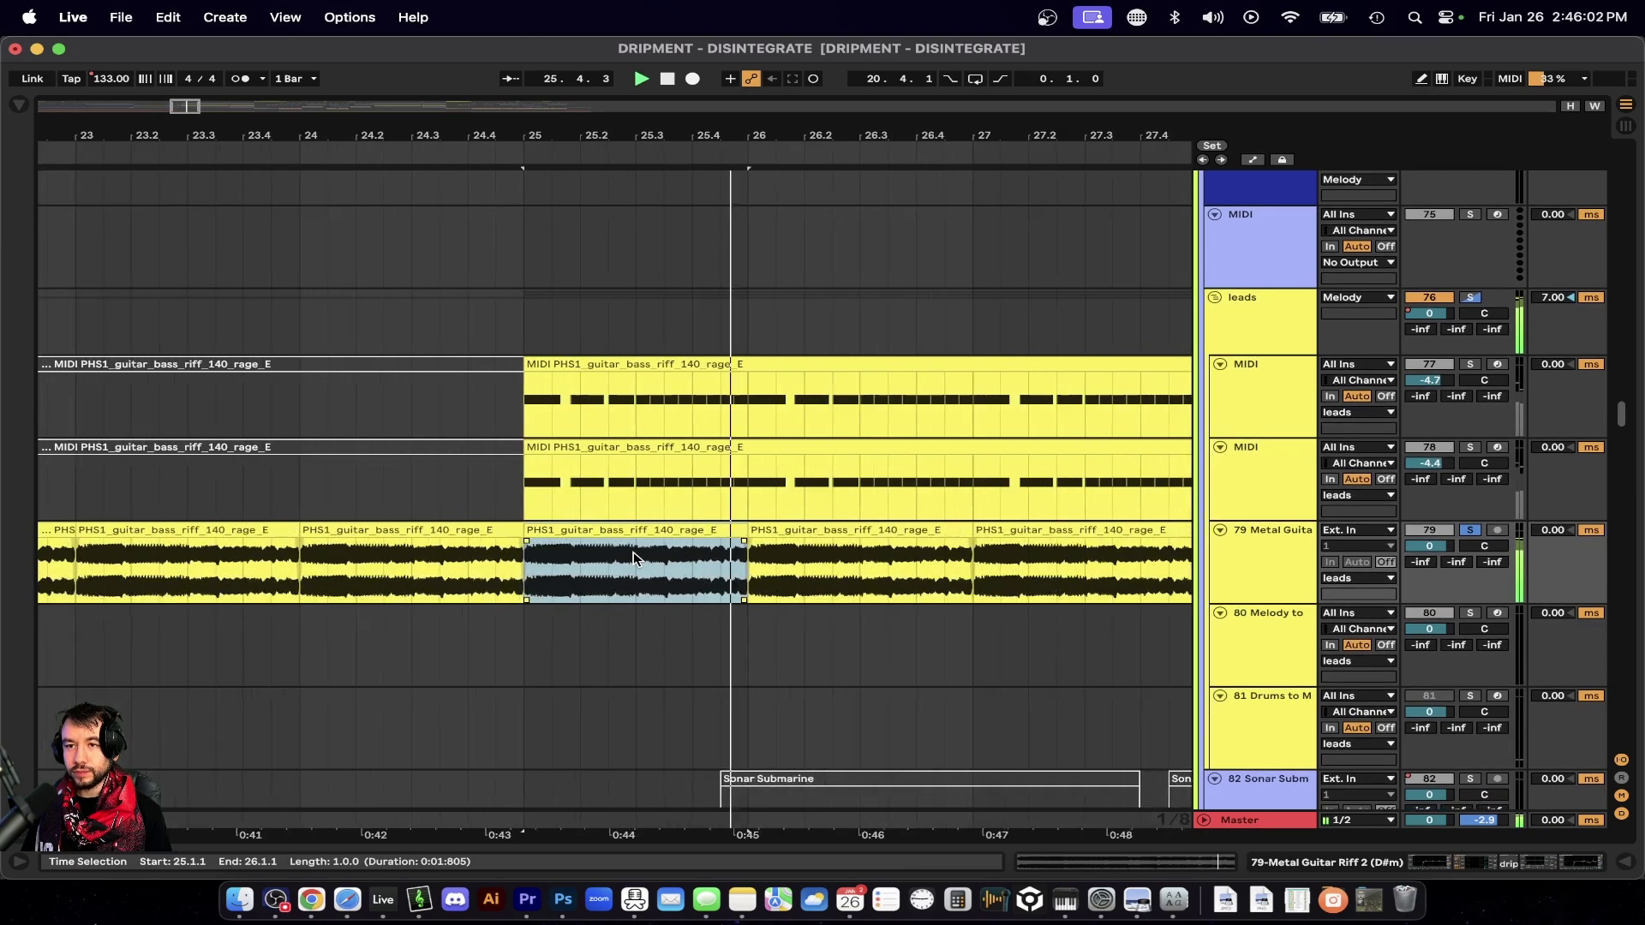
Show track 79's effect chain, deactivate all of its devices, and play the clip at bar 25.
{"action": "left_click", "coordinate": [1287, 579]}
{"action": "double_click", "coordinate": [1287, 579]}
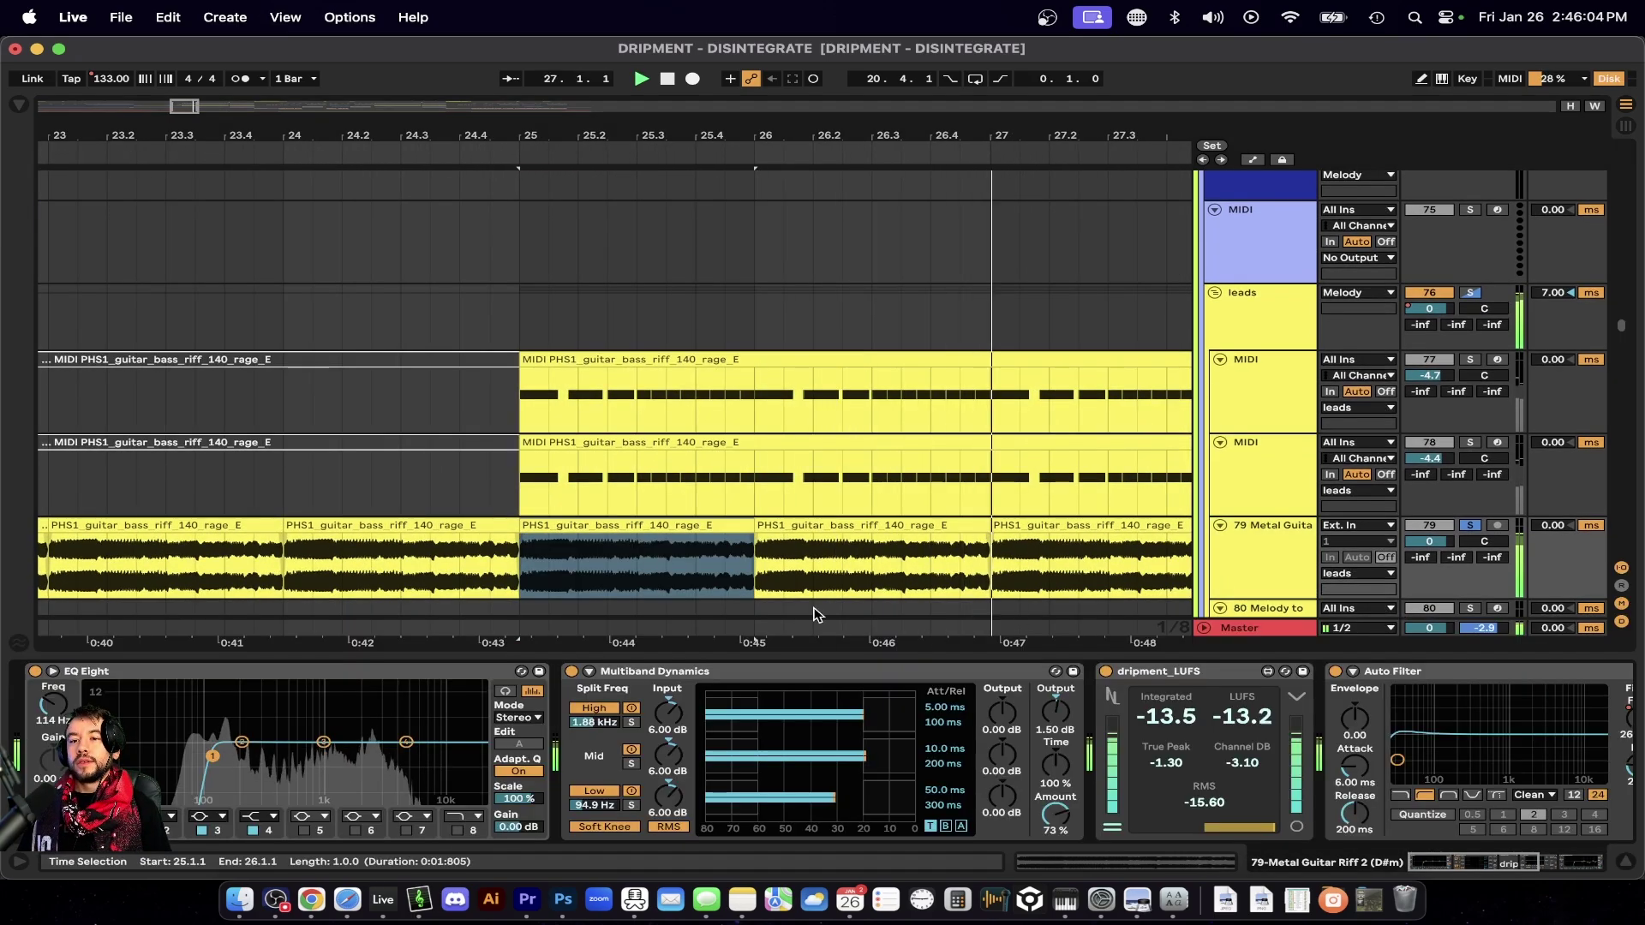
{"action": "left_click", "coordinate": [746, 672]}
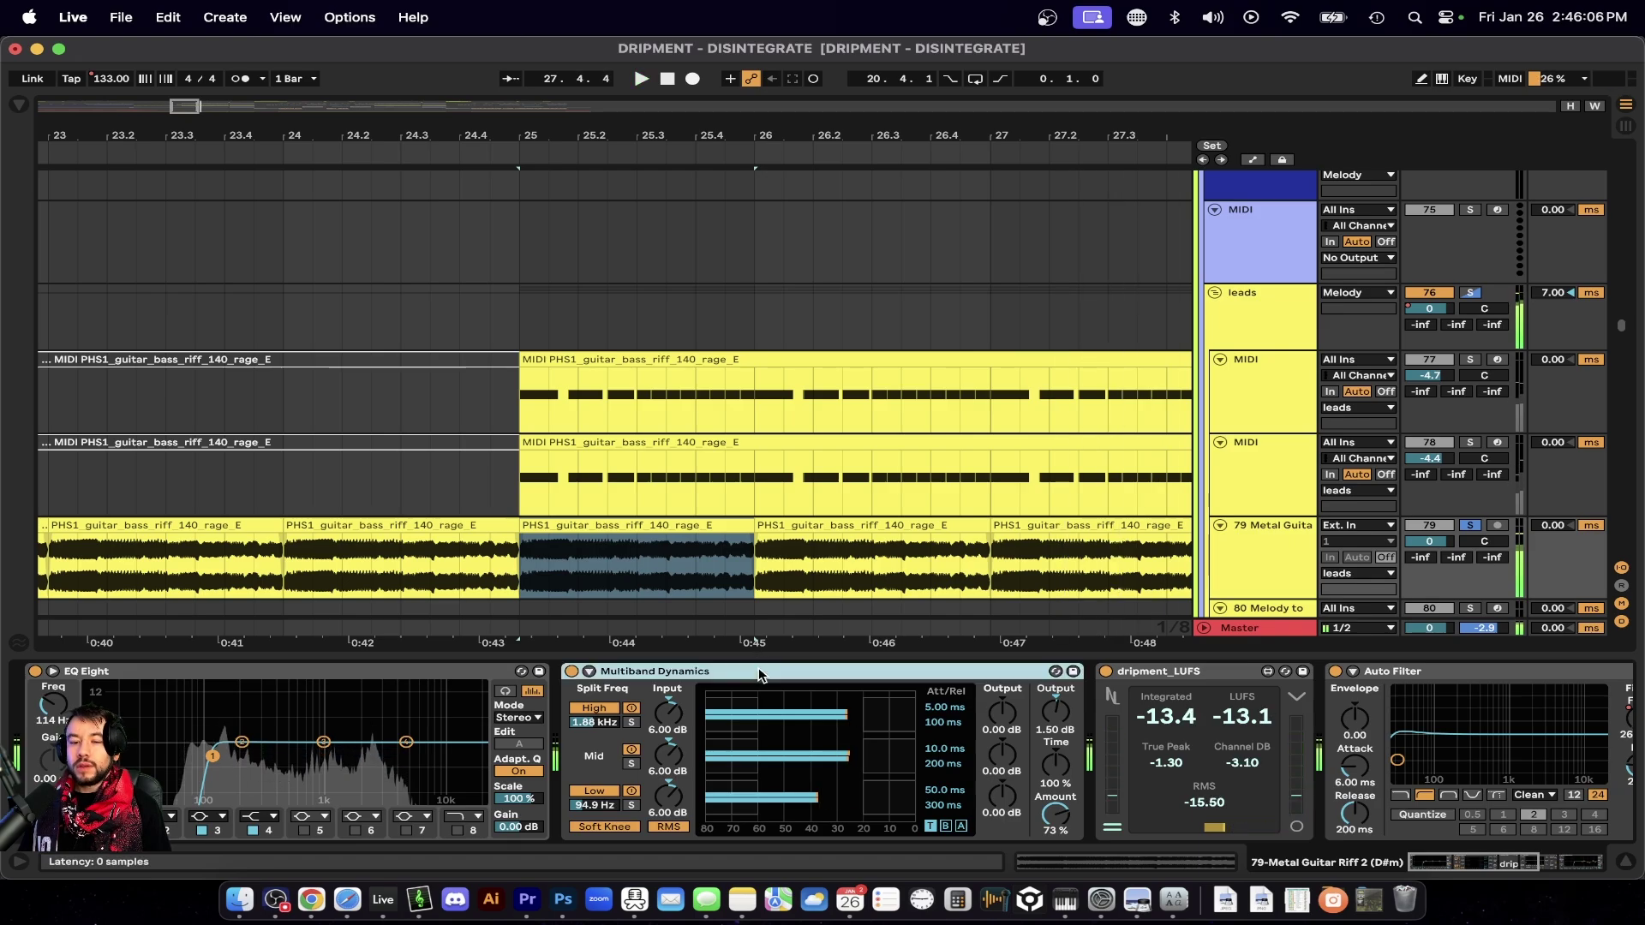
{"action": "left_click", "coordinate": [562, 590]}
{"action": "key", "text": "space"}
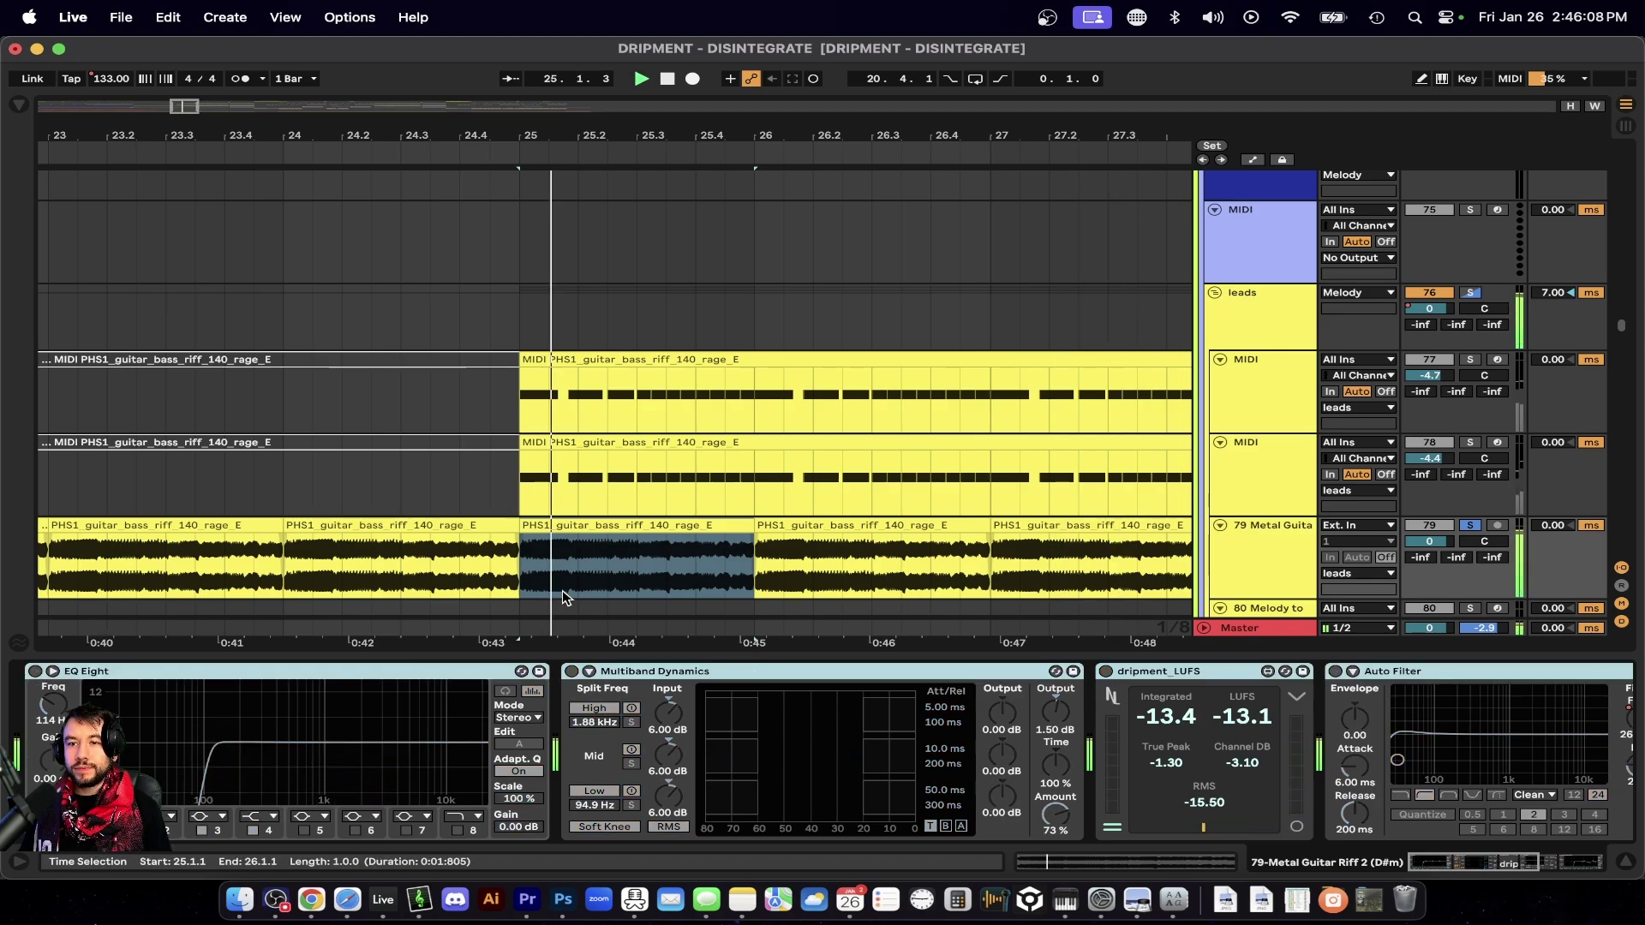
Replay the guitar clip at bar 25 with track 79's own effects bypassed.
{"action": "left_click", "coordinate": [530, 527]}
{"action": "scroll", "coordinate": [529, 532], "scroll_direction": "down", "scroll_amount": 3}
{"action": "scroll", "coordinate": [530, 526], "scroll_direction": "down", "scroll_amount": 1}
{"action": "key", "text": "space"}
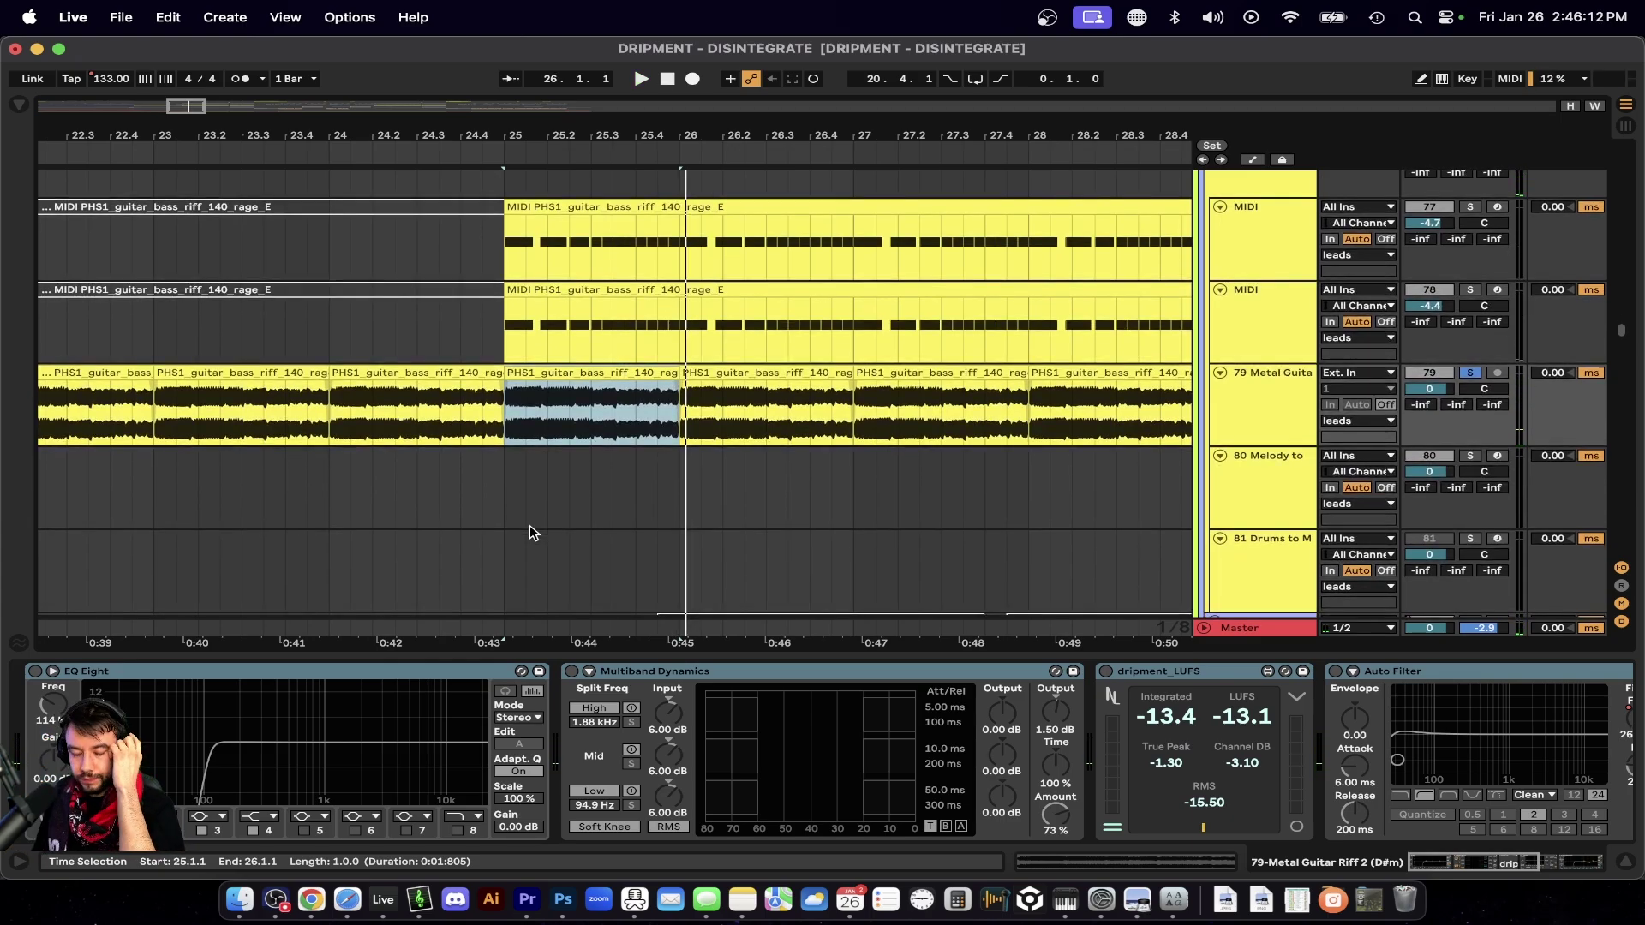
{"action": "key", "text": "space"}
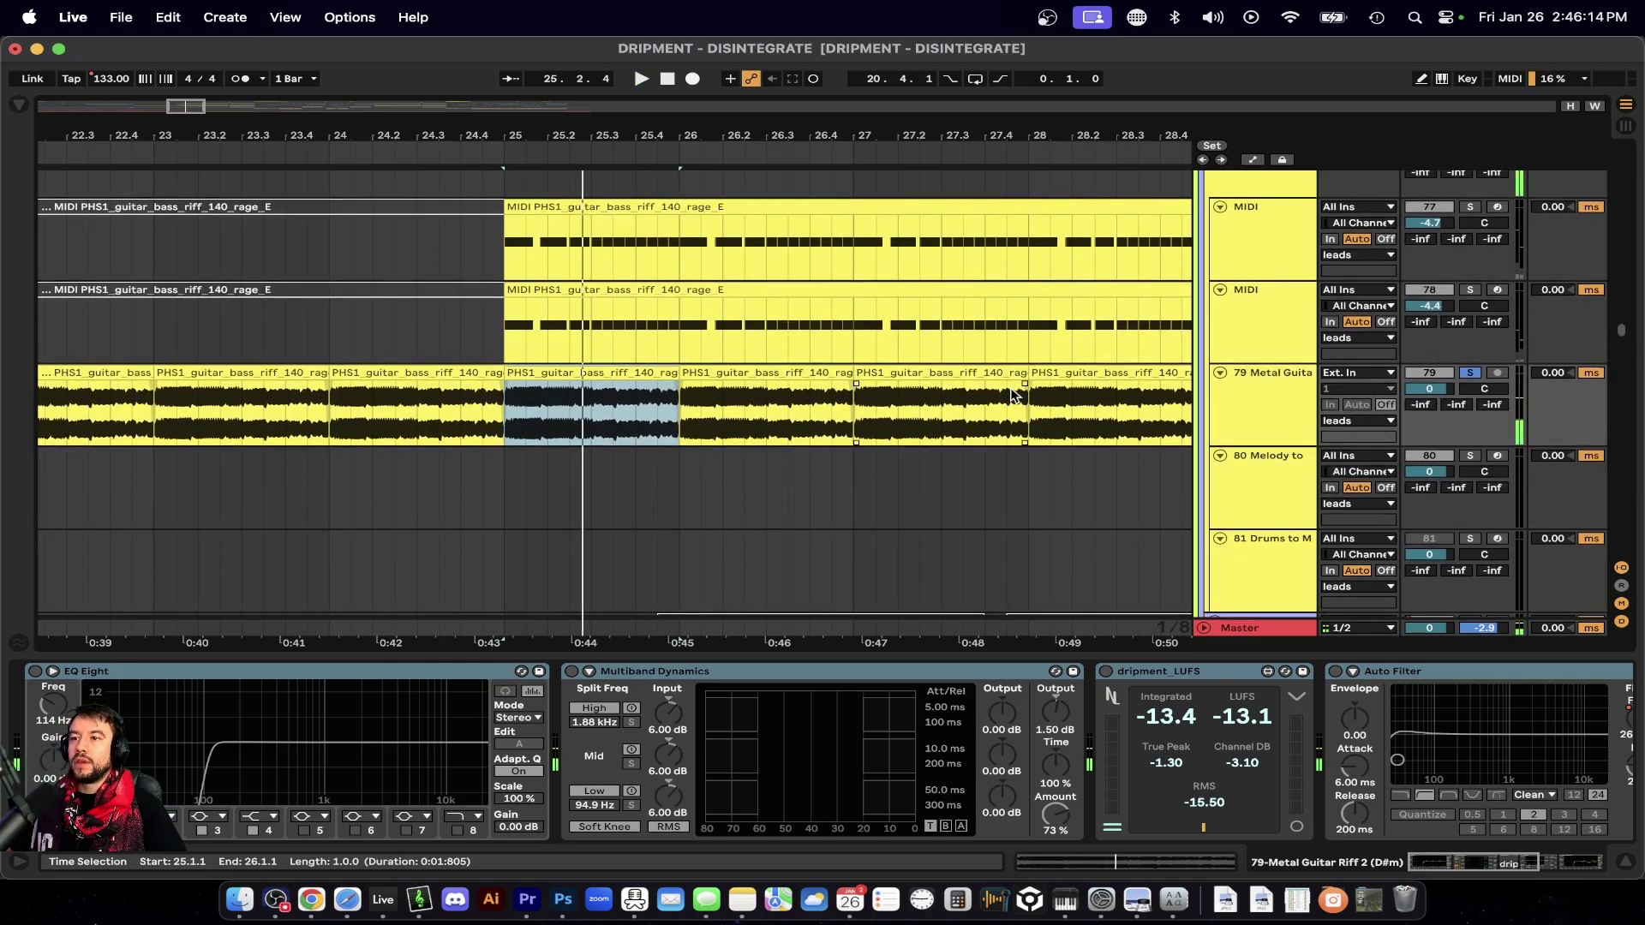
Show the leads group's effect chain and examine its devices from Multiband Dynamics to FletcherMunsonCurve.
{"action": "scroll", "coordinate": [1011, 393], "scroll_direction": "up", "scroll_amount": 3}
{"action": "scroll", "coordinate": [1012, 390], "scroll_direction": "down", "scroll_amount": 2}
{"action": "left_click", "coordinate": [1274, 334]}
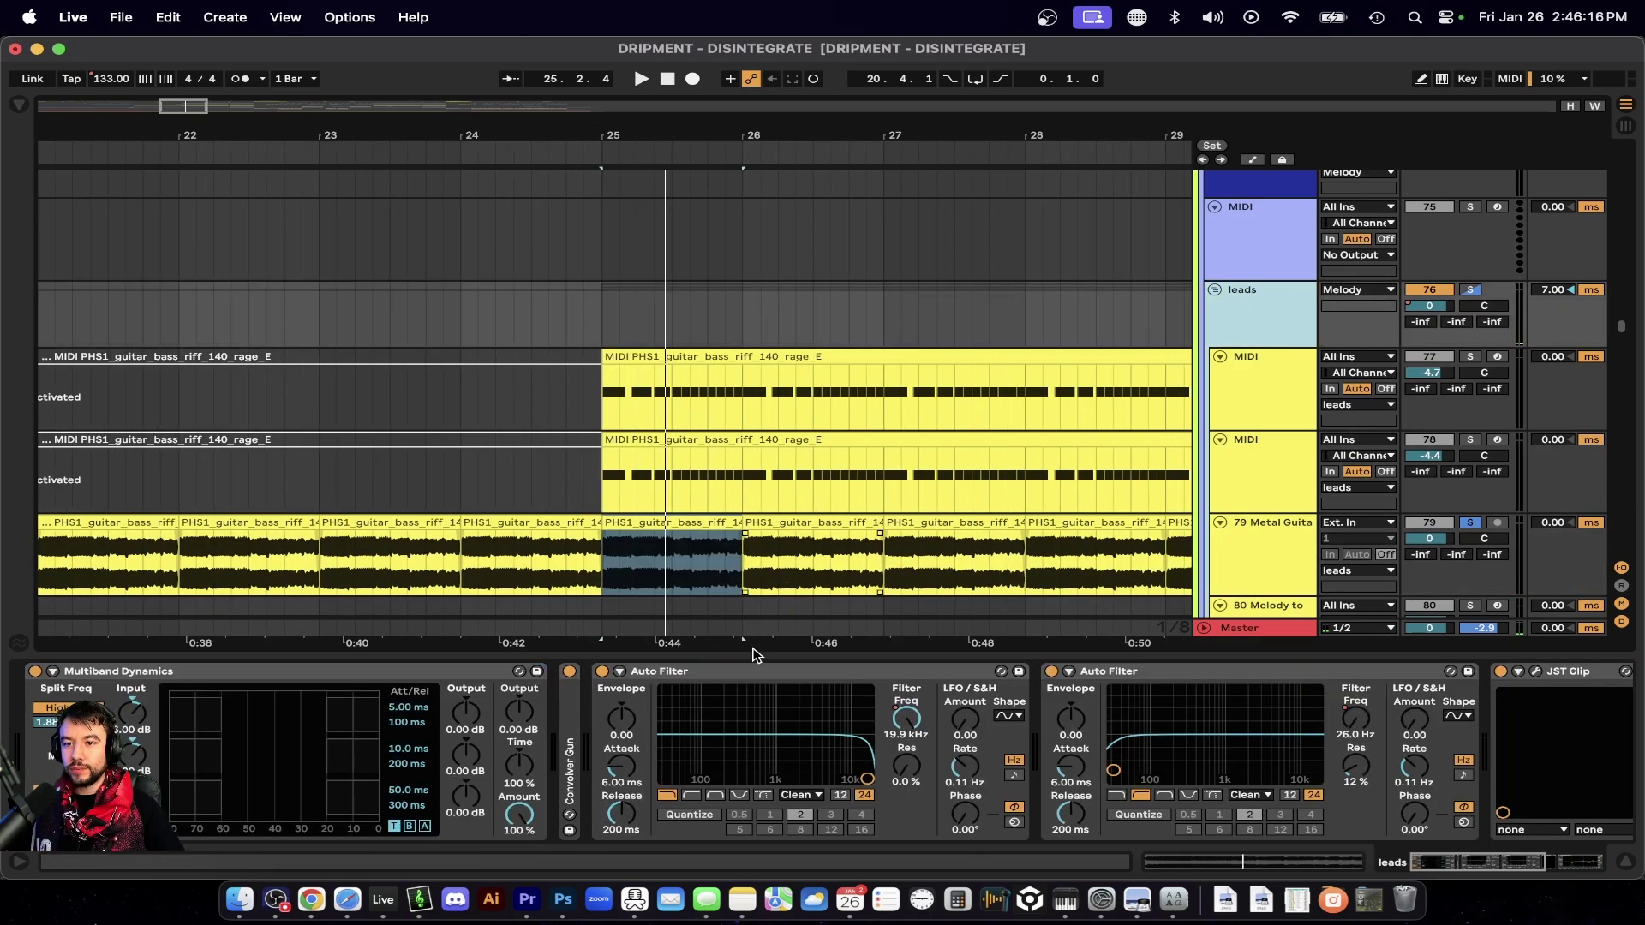
{"action": "scroll", "coordinate": [752, 719], "scroll_direction": "right", "scroll_amount": 8}
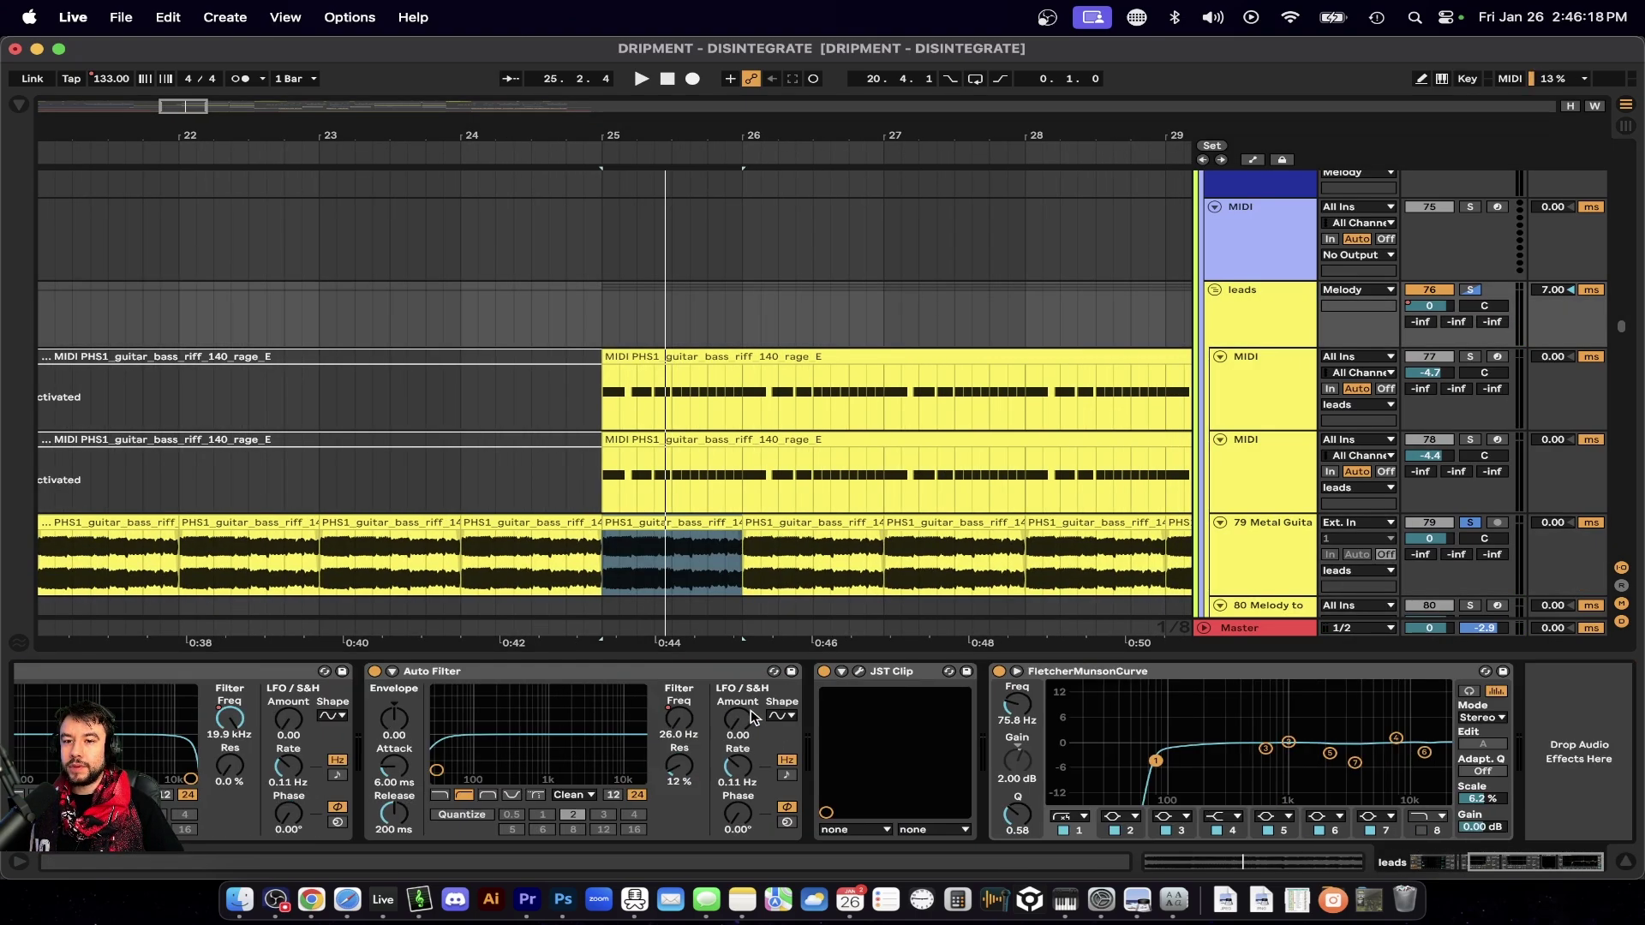
{"action": "scroll", "coordinate": [753, 718], "scroll_direction": "left", "scroll_amount": 8}
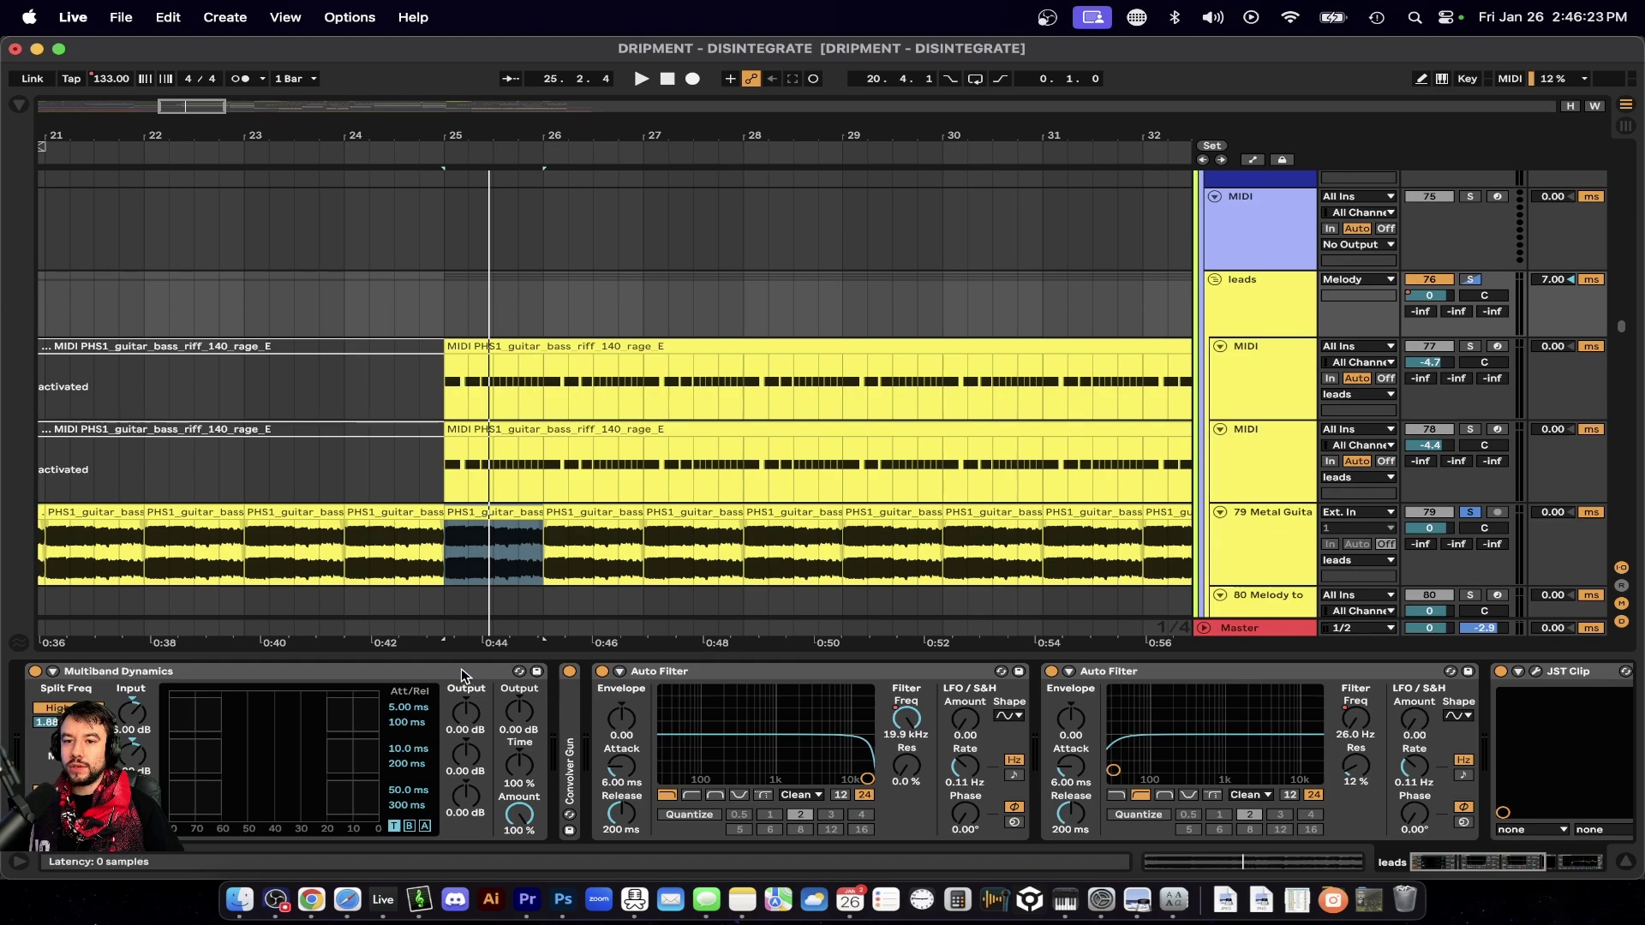
Deactivate the leads group's devices and listen to the dry guitar riff from bar 25.
{"action": "key", "text": "space"}
{"action": "scroll", "coordinate": [699, 471], "scroll_direction": "down", "scroll_amount": 2}
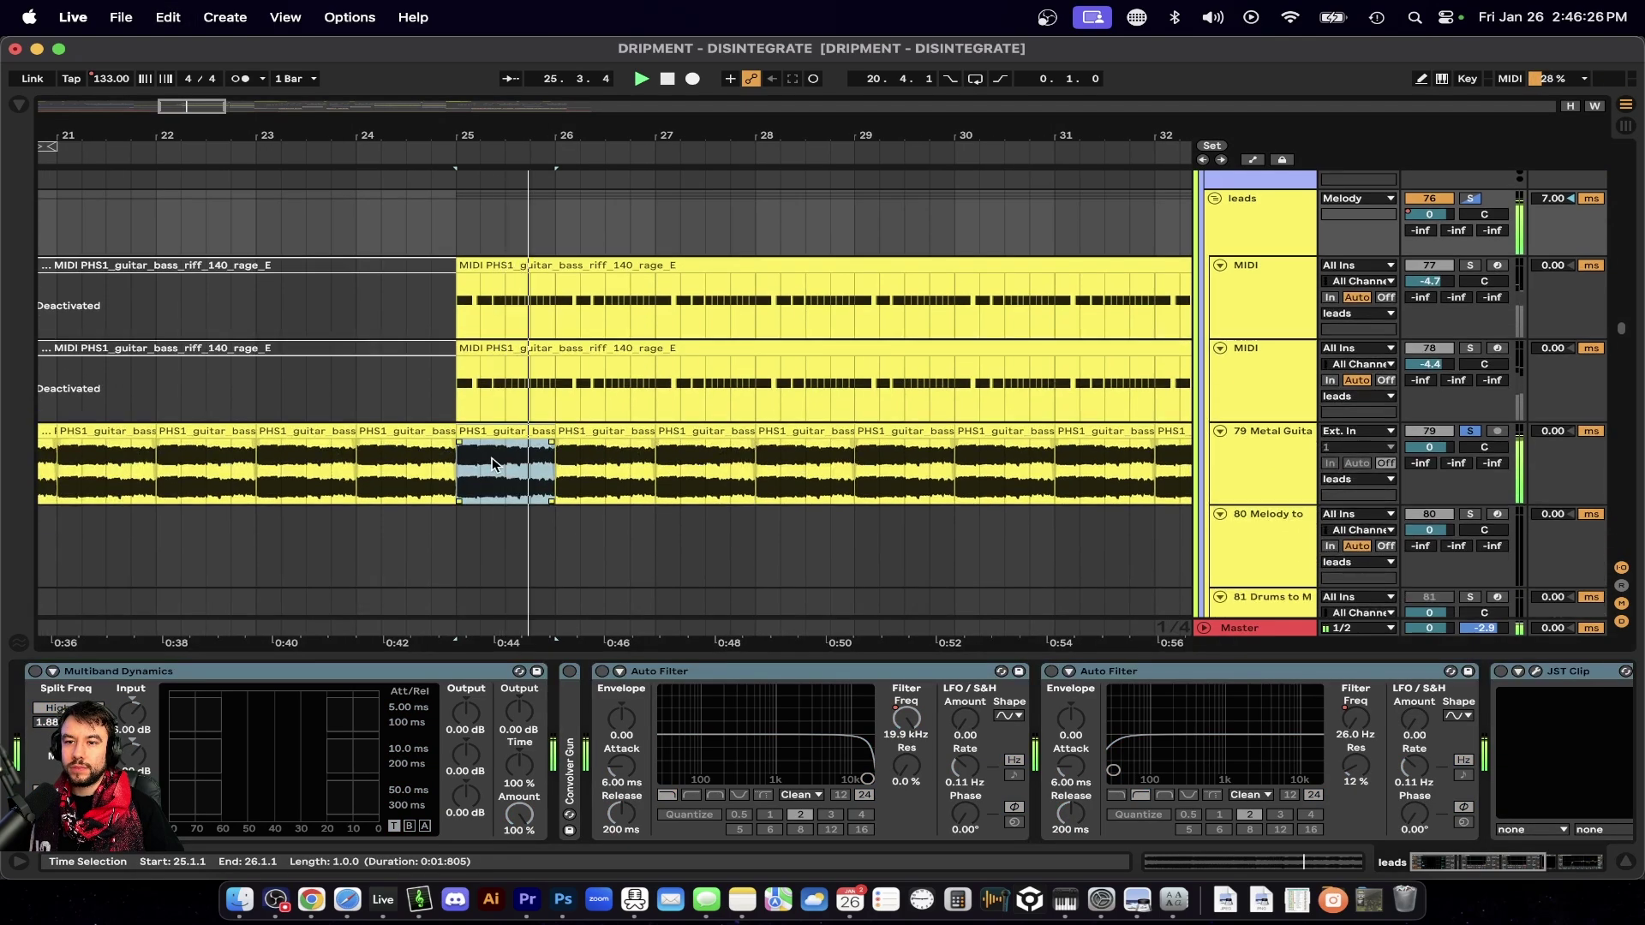
{"action": "scroll", "coordinate": [492, 465], "scroll_direction": "left", "scroll_amount": 10}
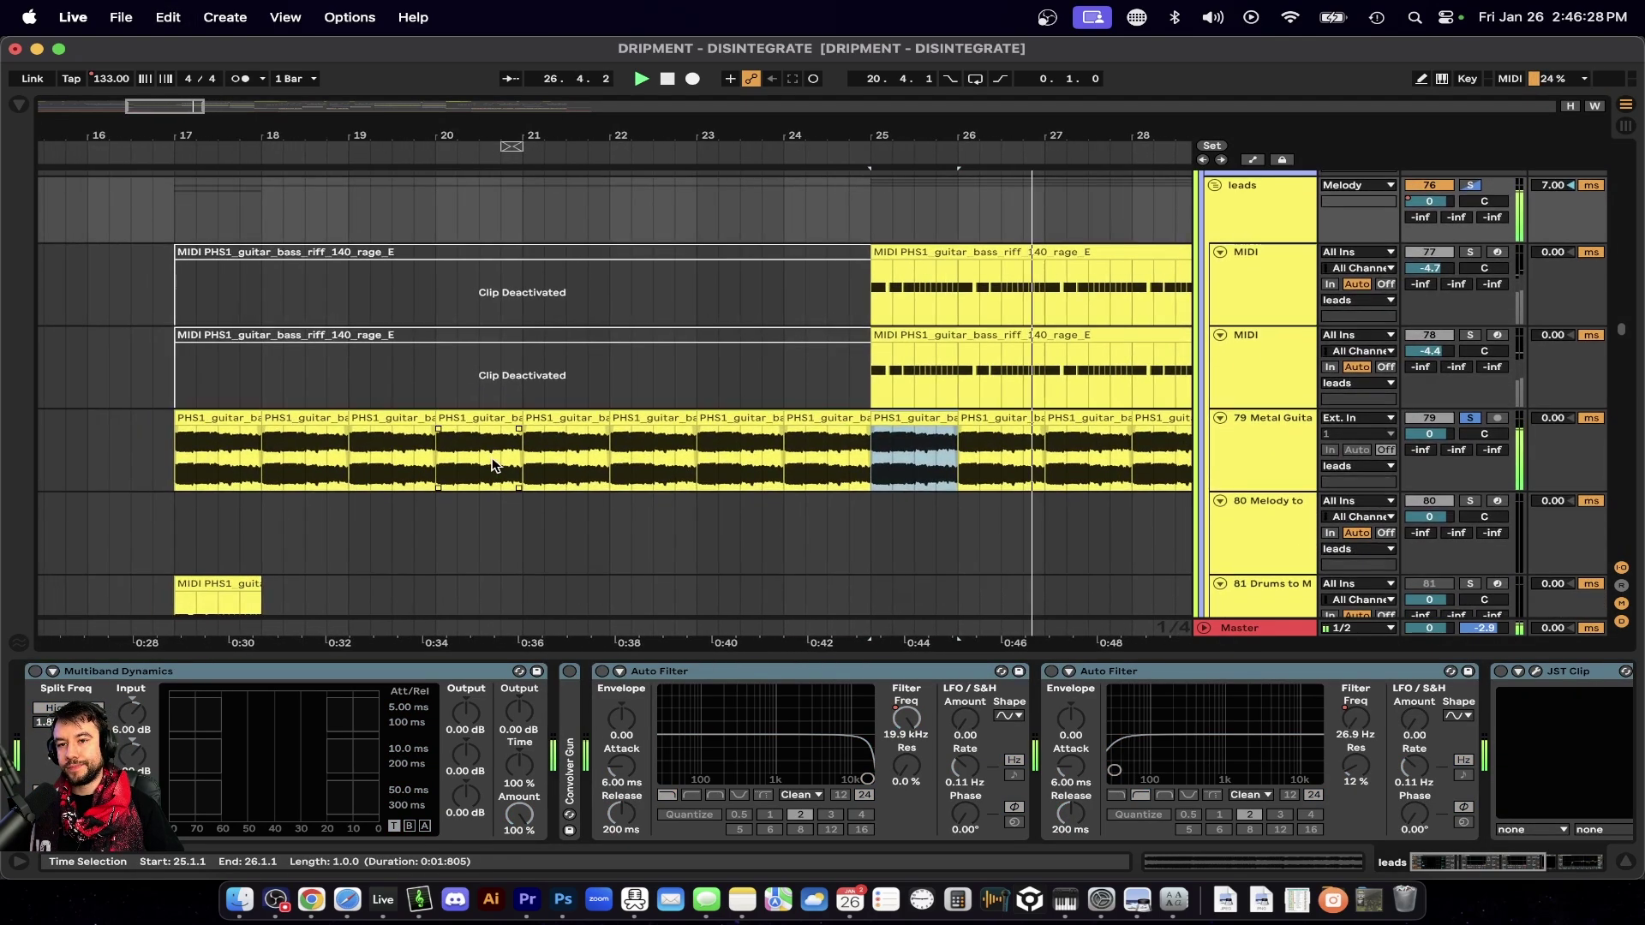
{"action": "scroll", "coordinate": [493, 465], "scroll_direction": "left", "scroll_amount": 5}
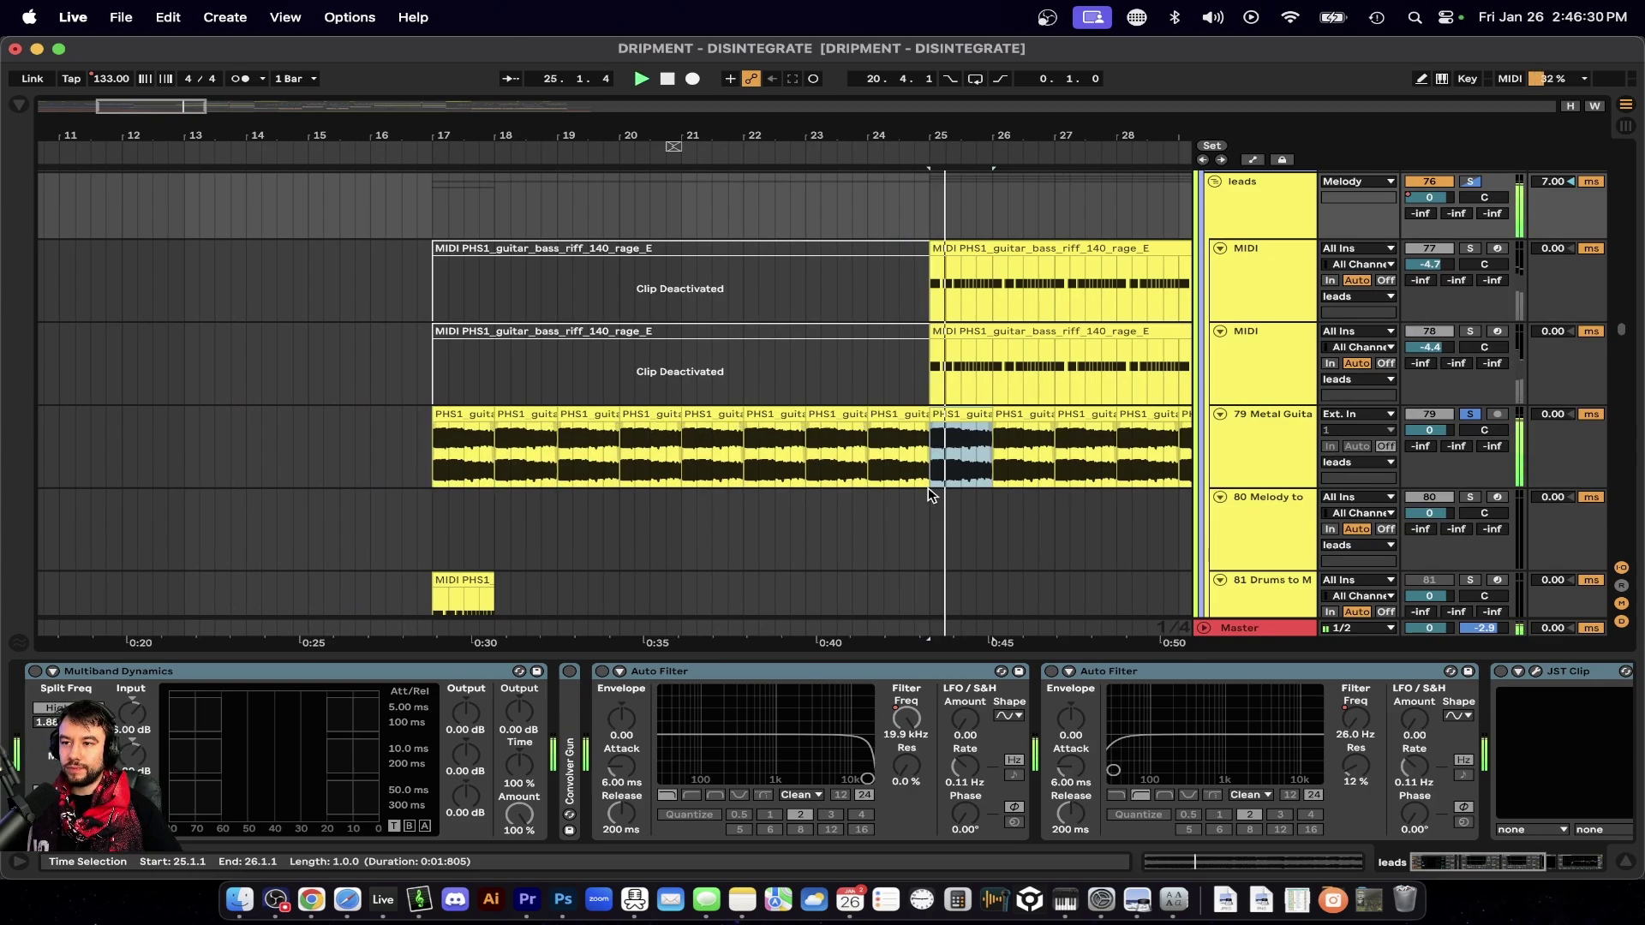
Show track 79's effect chain and move dripment_LUFS to the end, after FletcherMunsonCurve.
{"action": "scroll", "coordinate": [931, 495], "scroll_direction": "down", "scroll_amount": 2}
{"action": "left_click", "coordinate": [1262, 481]}
{"action": "key", "text": "super+f"}
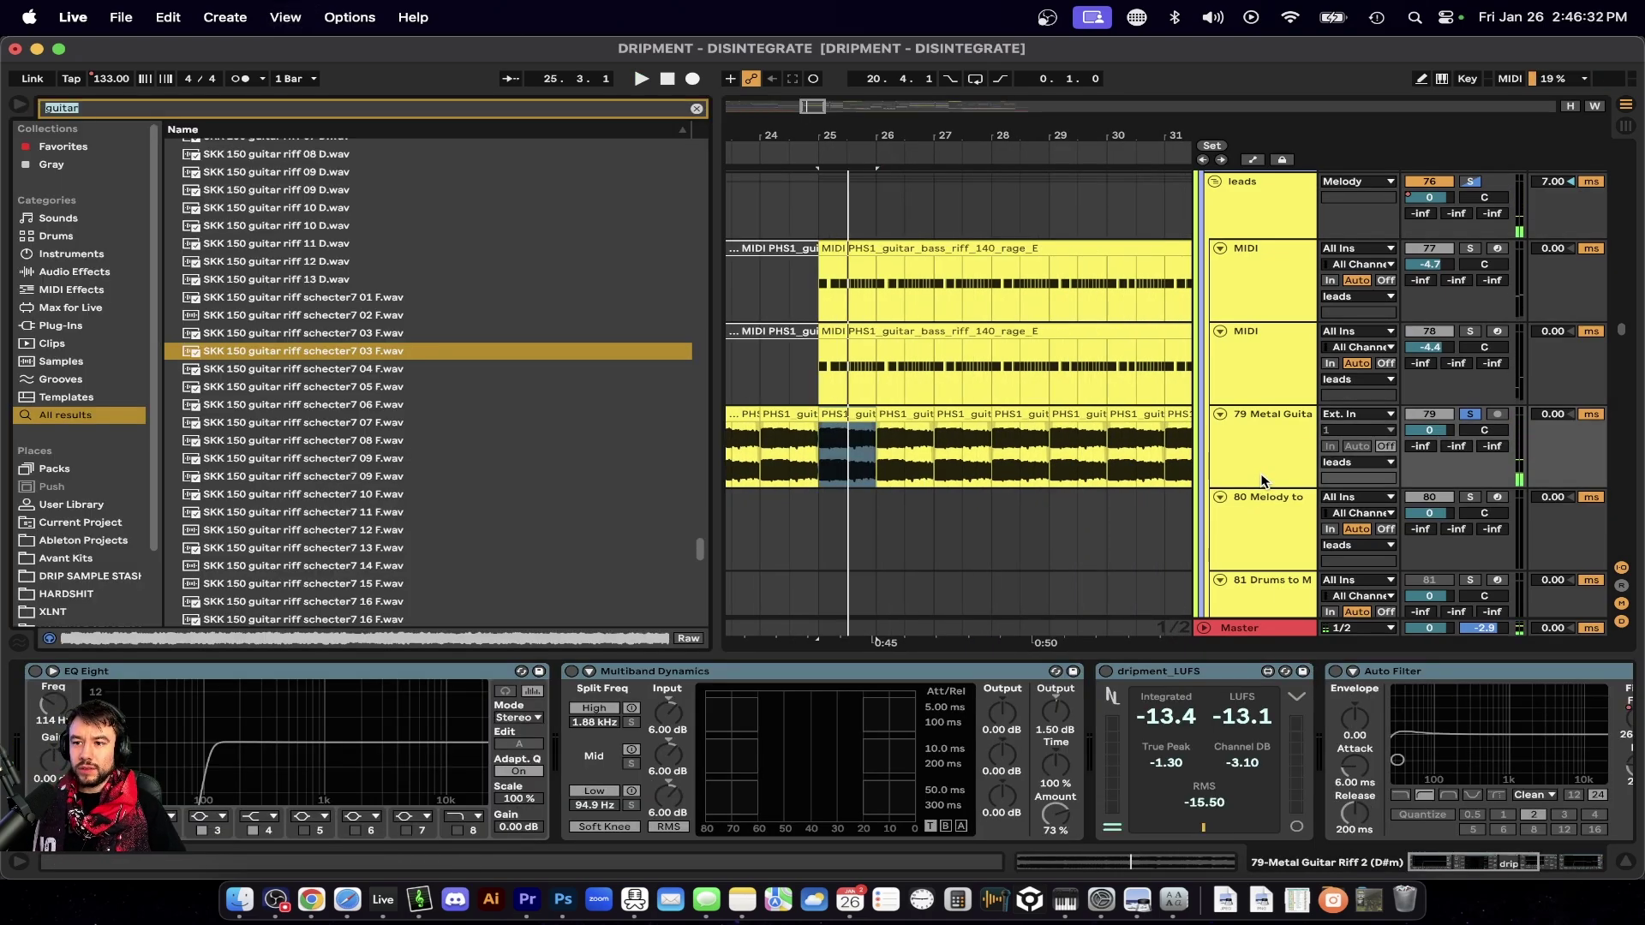
{"action": "left_click", "coordinate": [1165, 667]}
{"action": "scroll", "coordinate": [1133, 729], "scroll_direction": "right", "scroll_amount": 5}
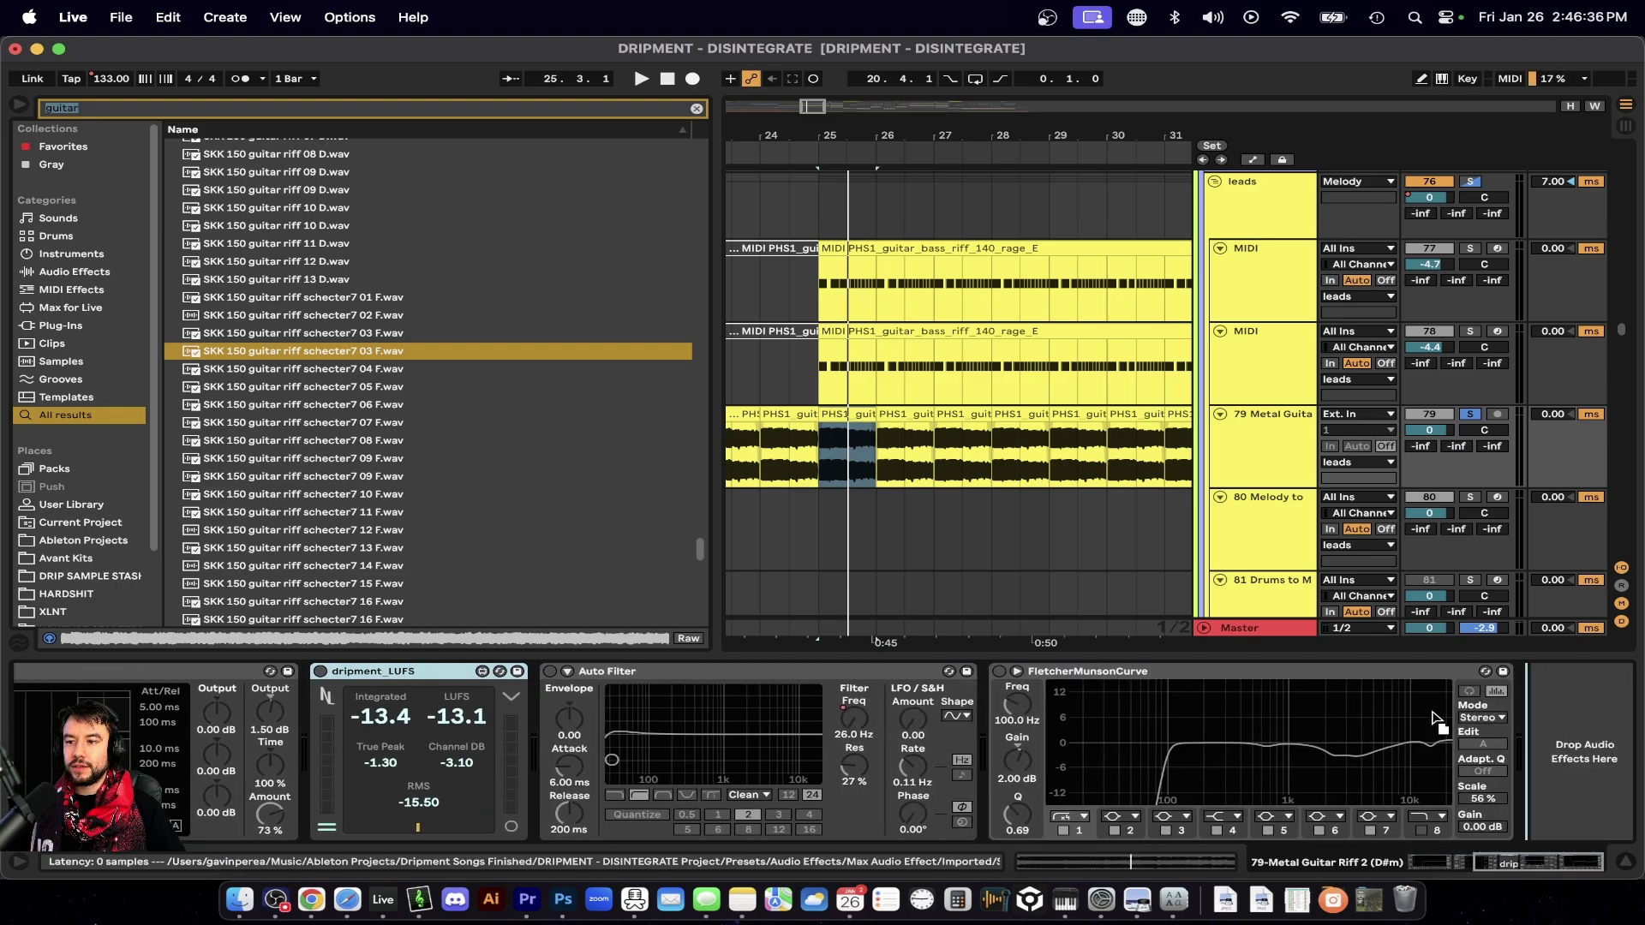
{"action": "left_click_drag", "start_coordinate": [1510, 714], "coordinate": [1511, 716]}
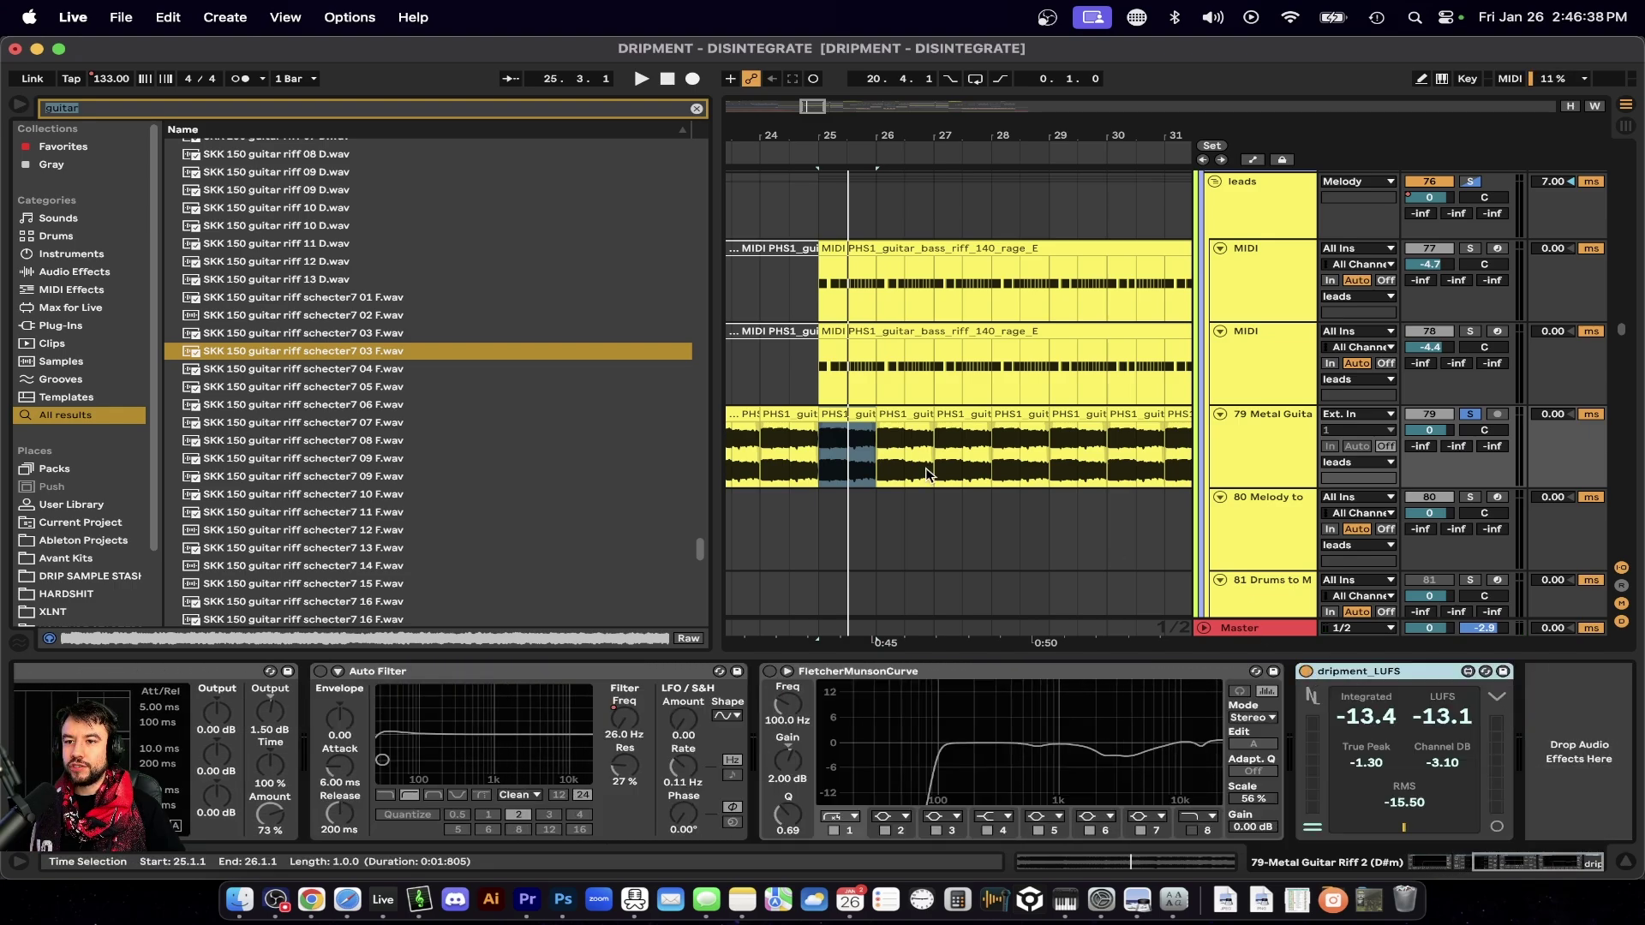
Play the dry riff on track 79 from bar 25 to meter its loudness.
{"action": "key", "text": "space"}
{"action": "scroll", "coordinate": [899, 476], "scroll_direction": "up", "scroll_amount": 2}
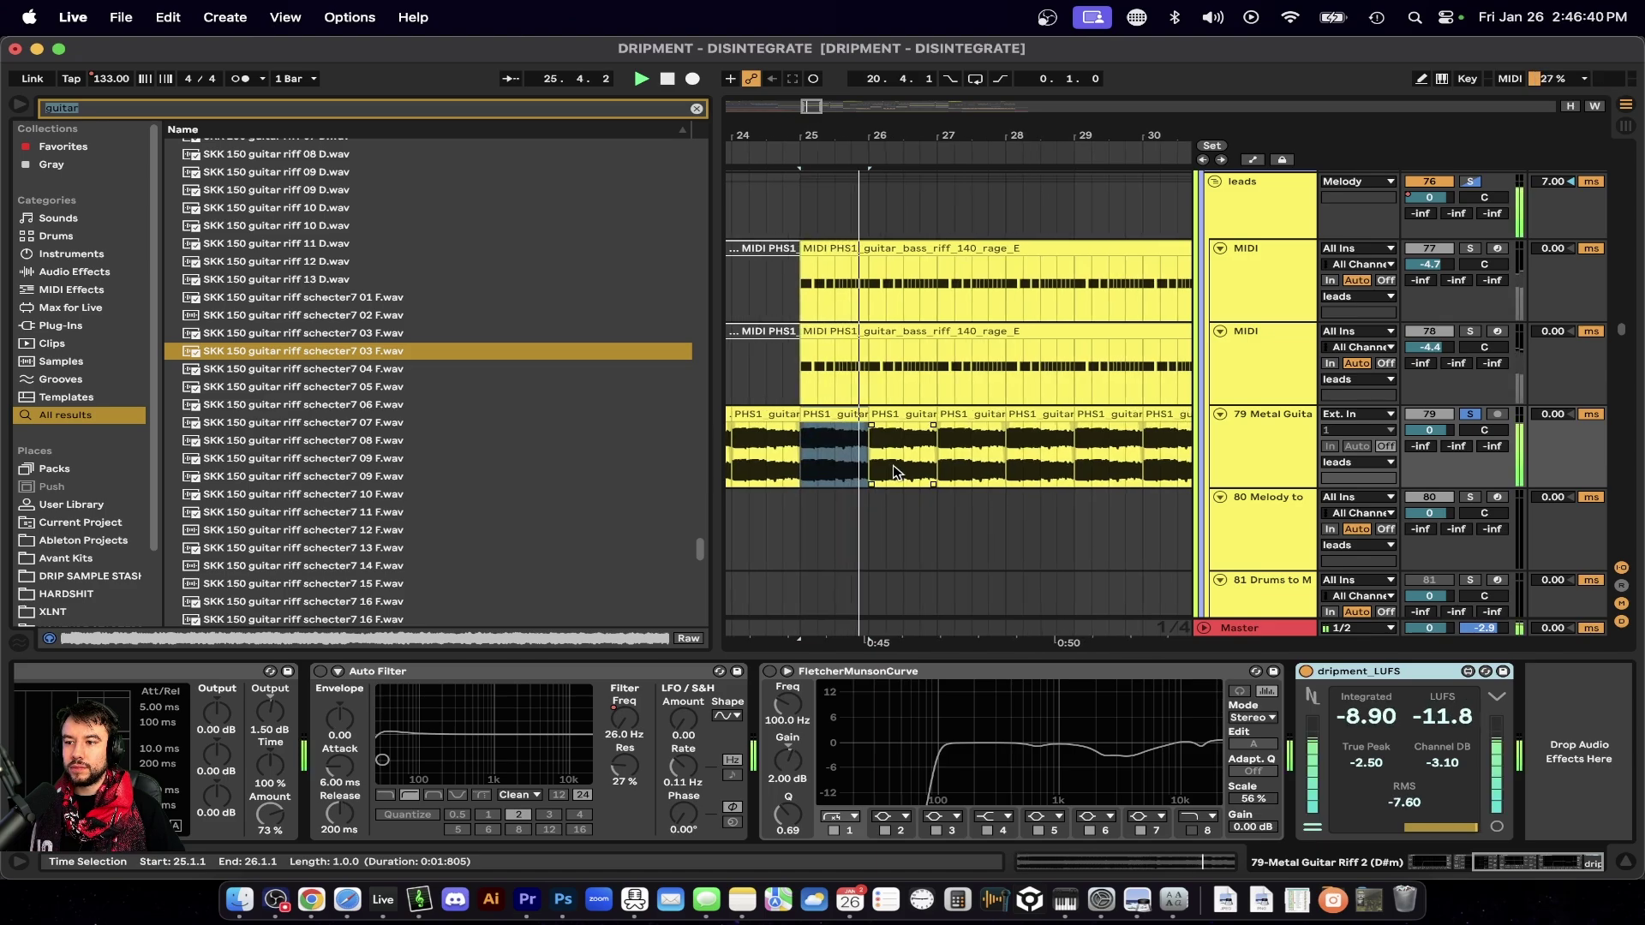
{"action": "key", "text": "space"}
{"action": "key", "text": "space"}
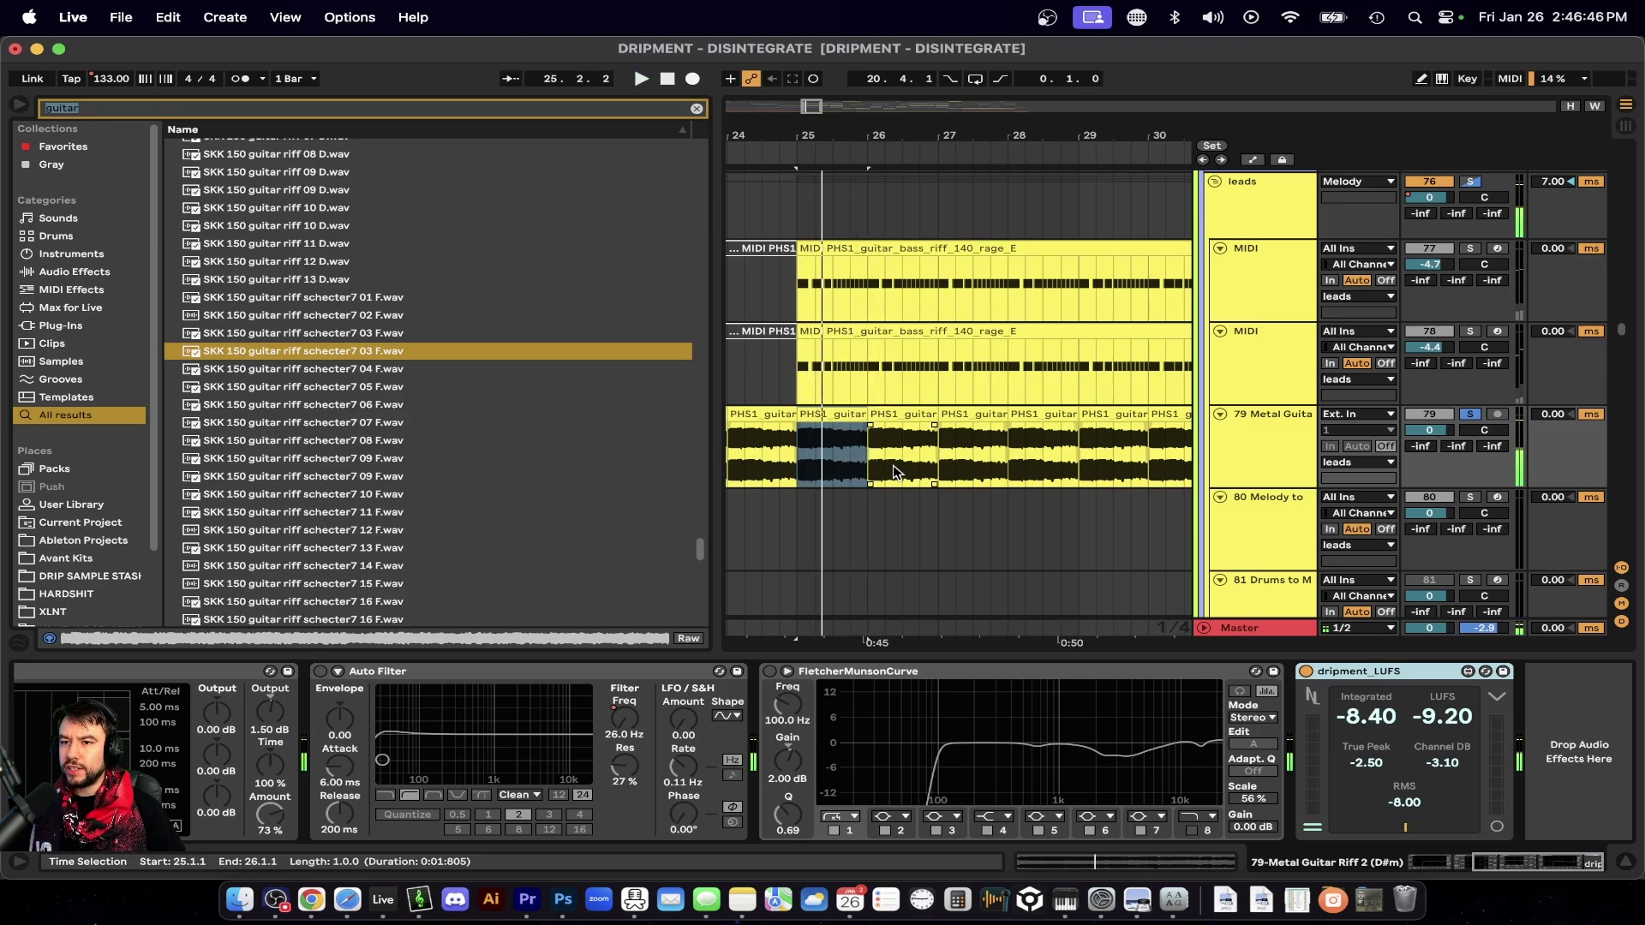
{"action": "scroll", "coordinate": [893, 473], "scroll_direction": "down", "scroll_amount": 4}
{"action": "scroll", "coordinate": [893, 472], "scroll_direction": "down", "scroll_amount": 2}
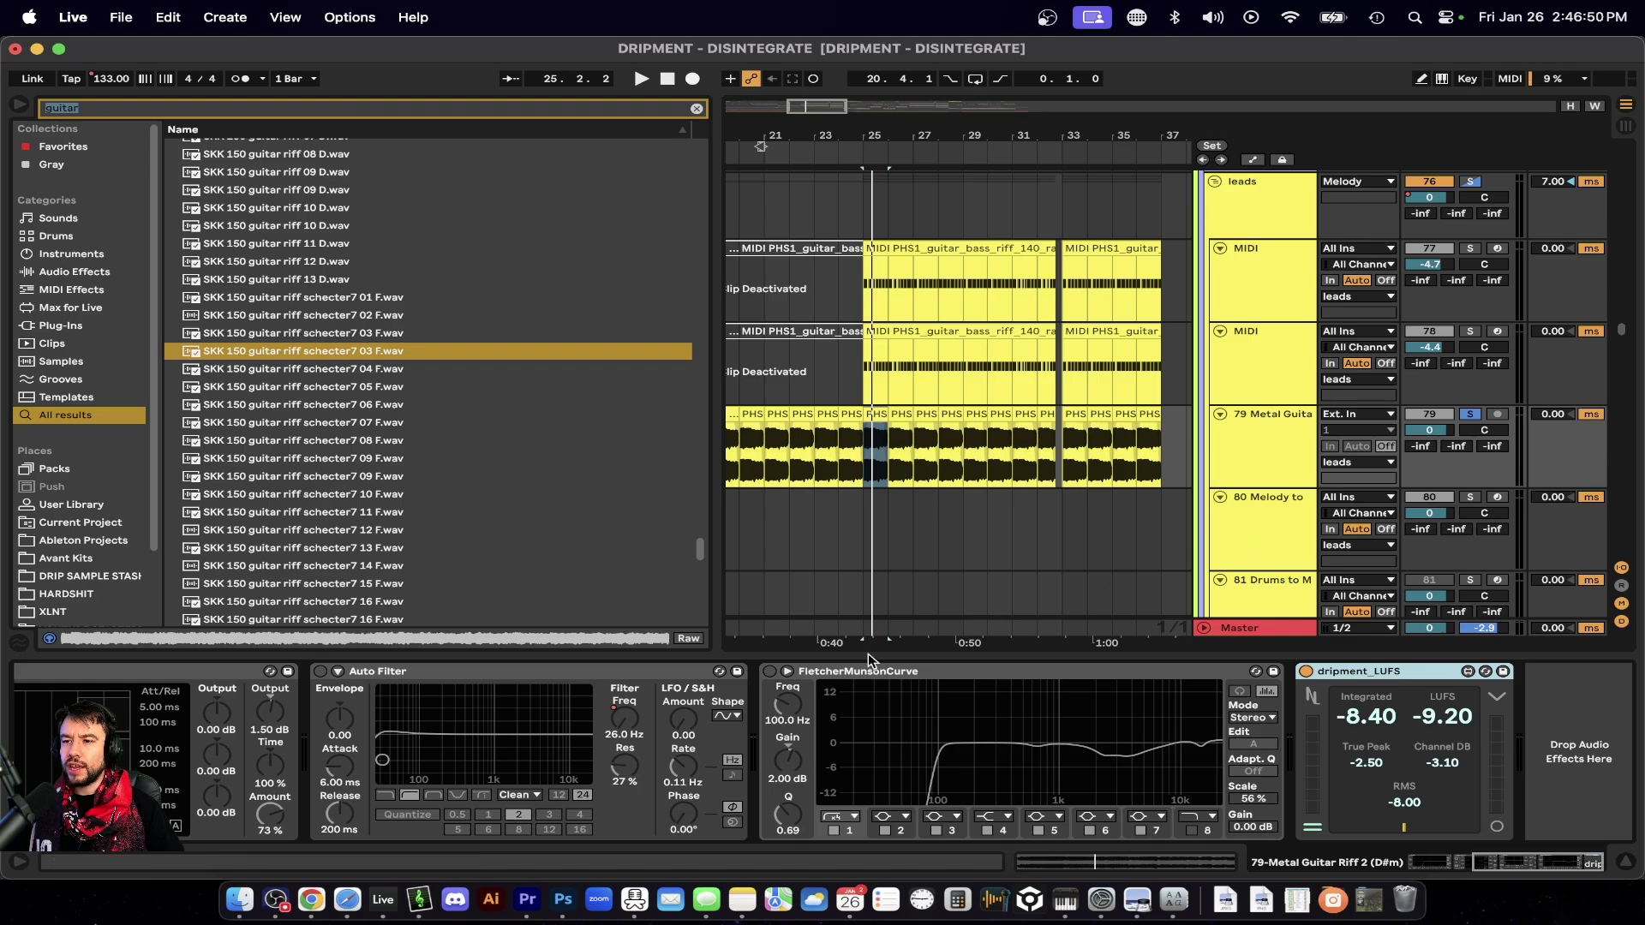
Unsolo track 79 and examine the Multiband Dynamics and EQ Eight in its effect chain.
{"action": "left_click", "coordinate": [1468, 415]}
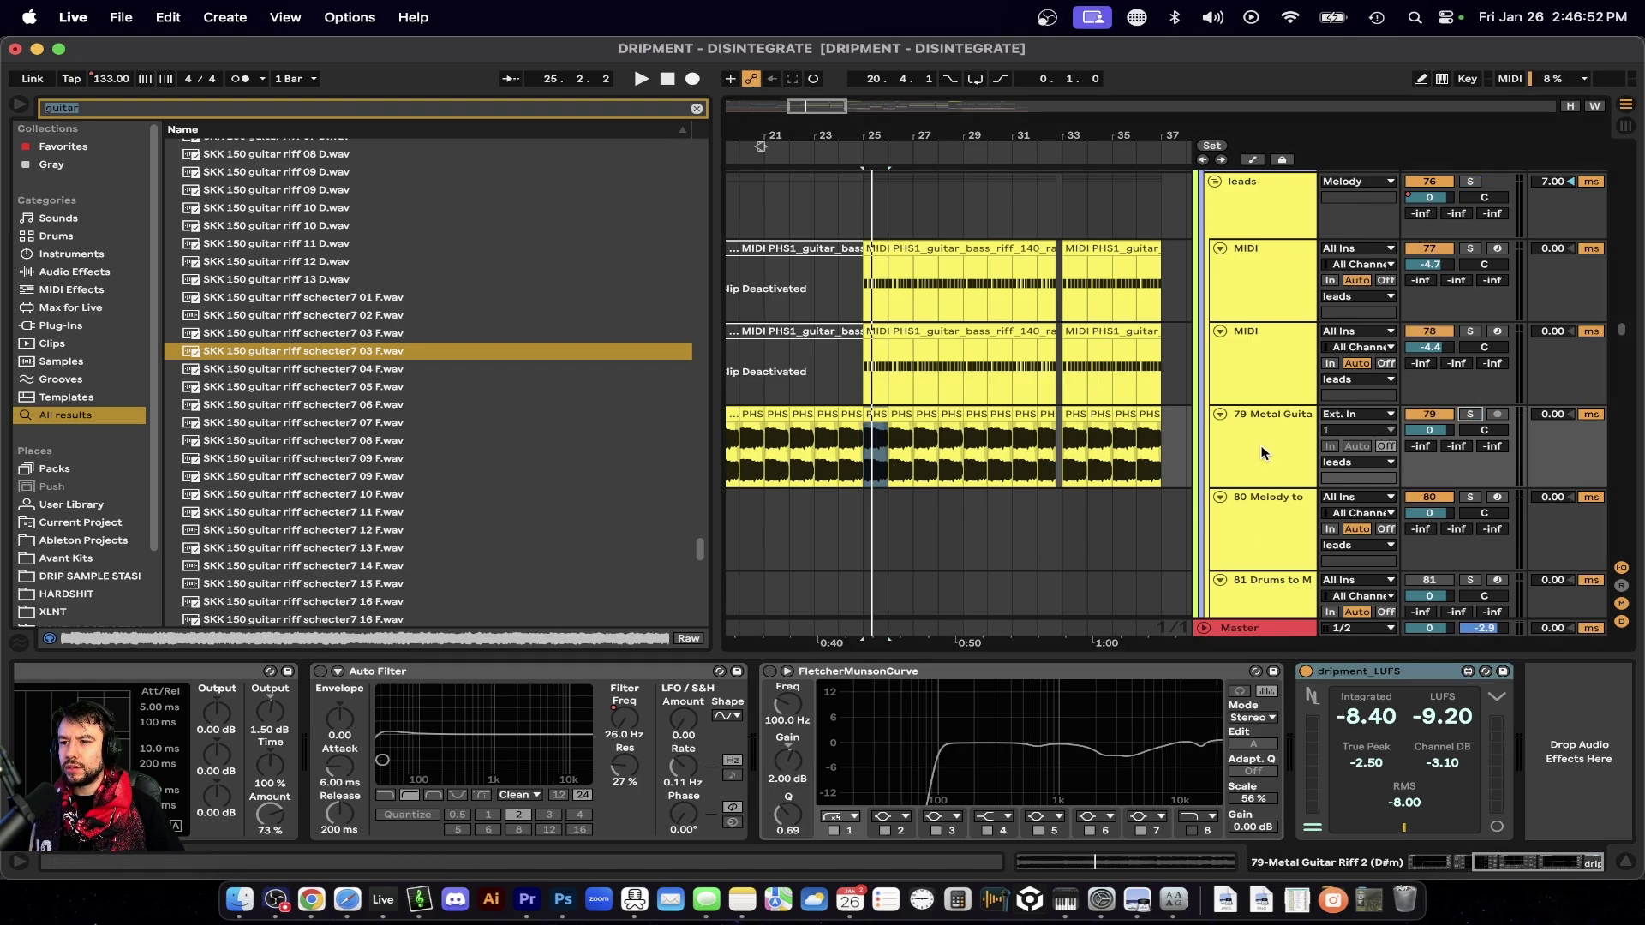
{"action": "key", "text": "plus"}
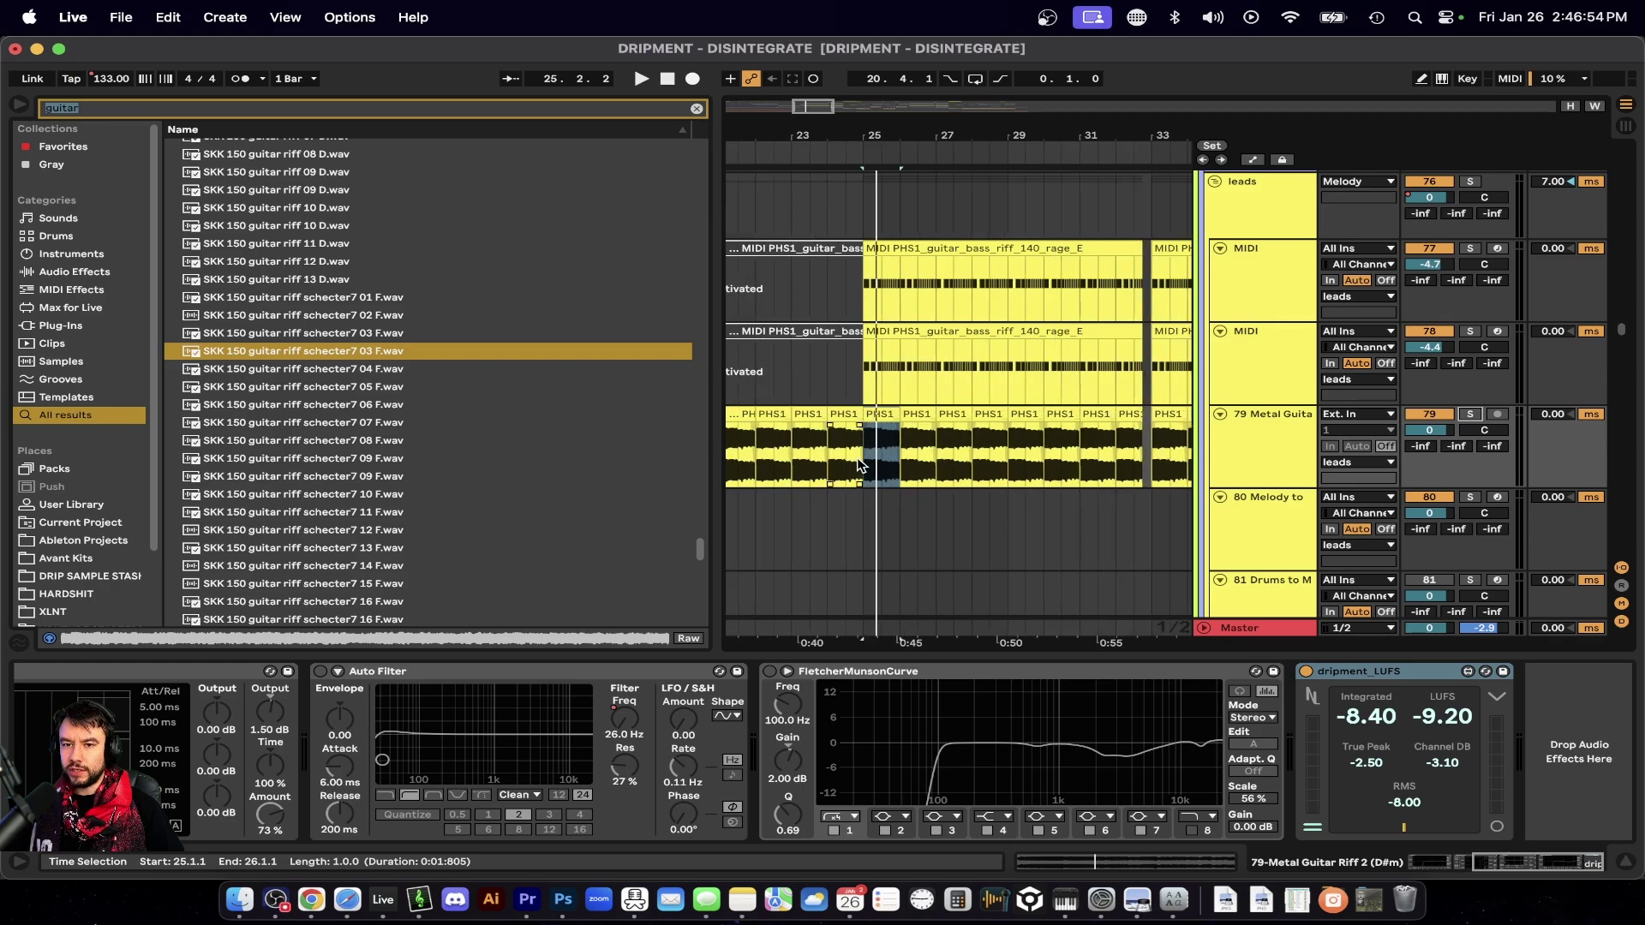
{"action": "scroll", "coordinate": [872, 765], "scroll_direction": "left", "scroll_amount": 5}
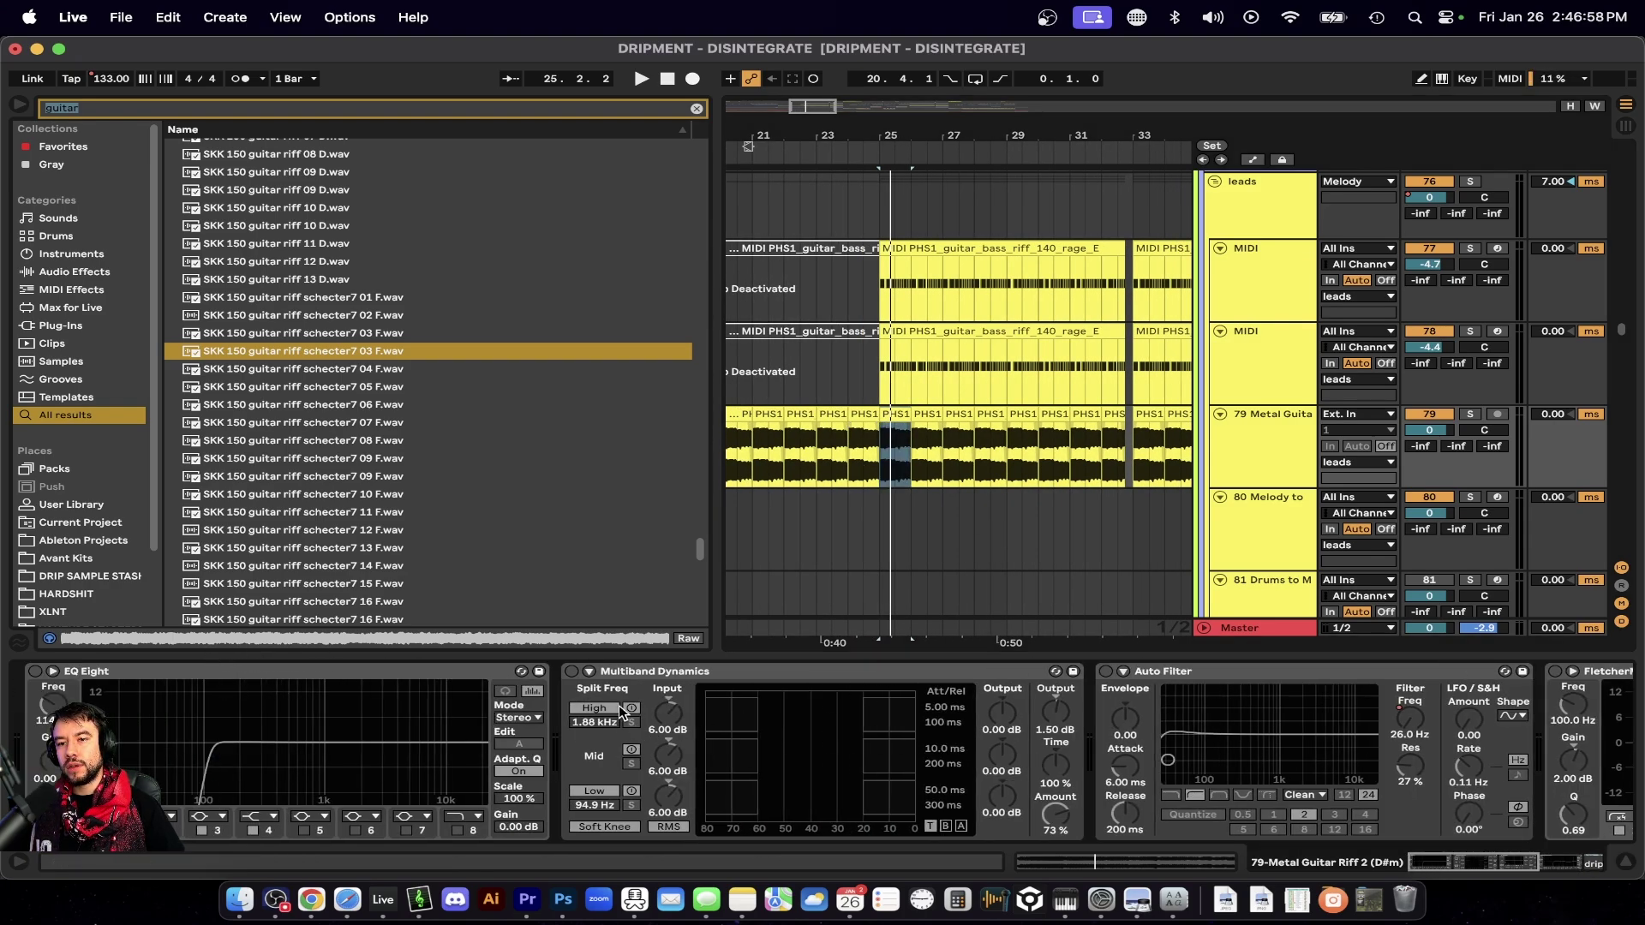
{"action": "left_click", "coordinate": [639, 674]}
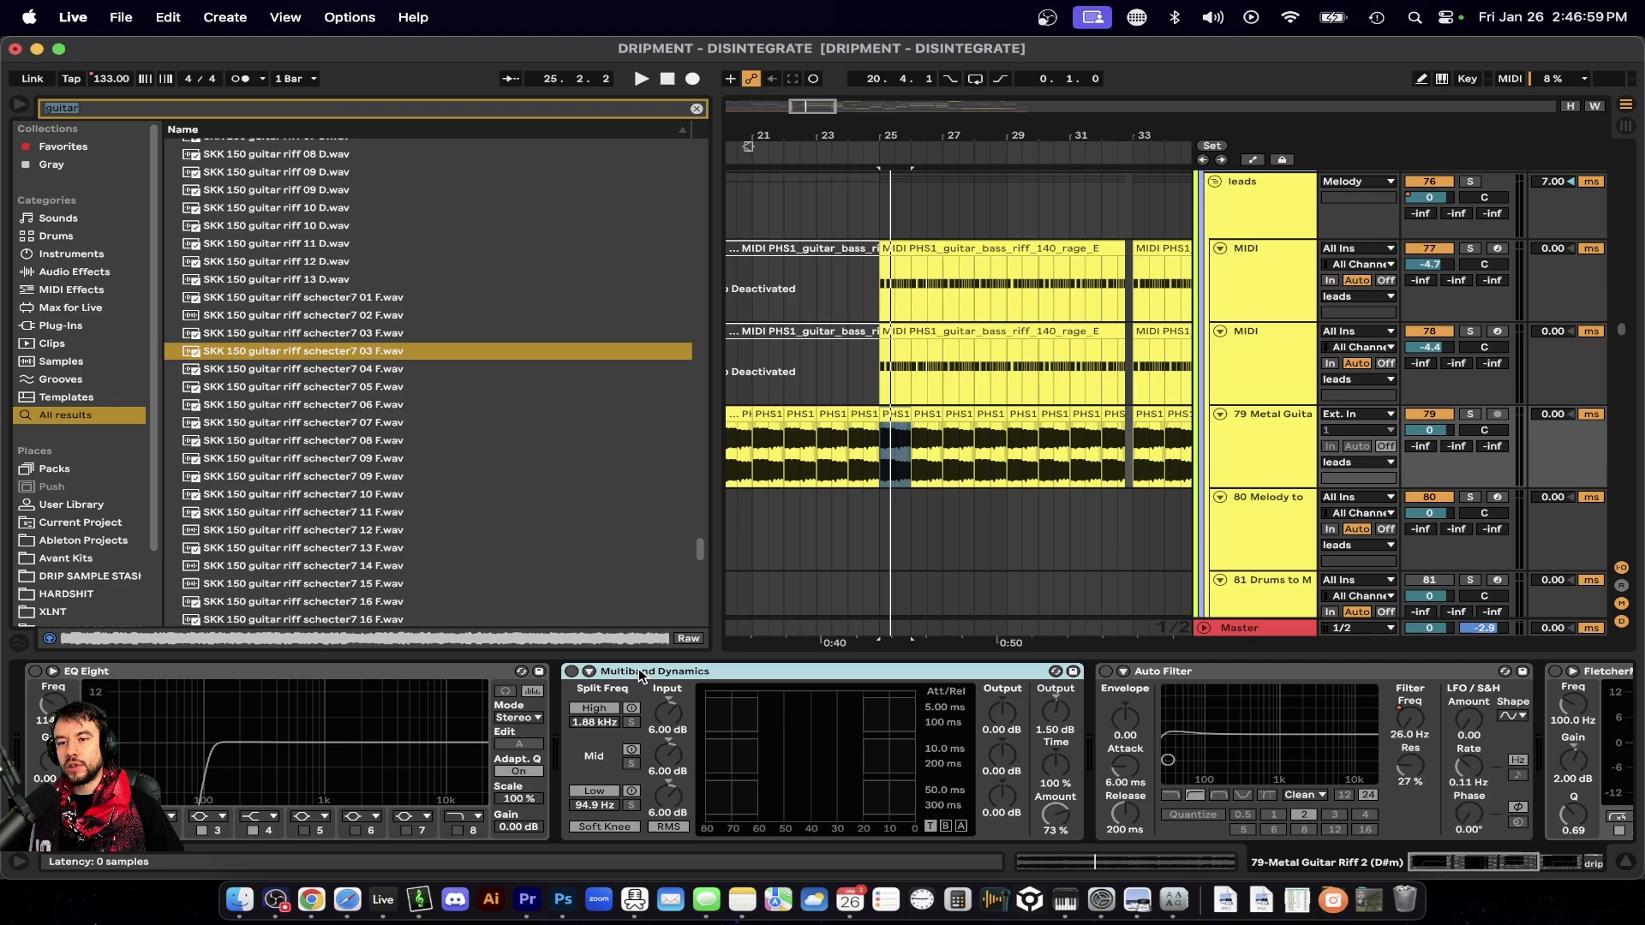
{"action": "left_click", "coordinate": [304, 671]}
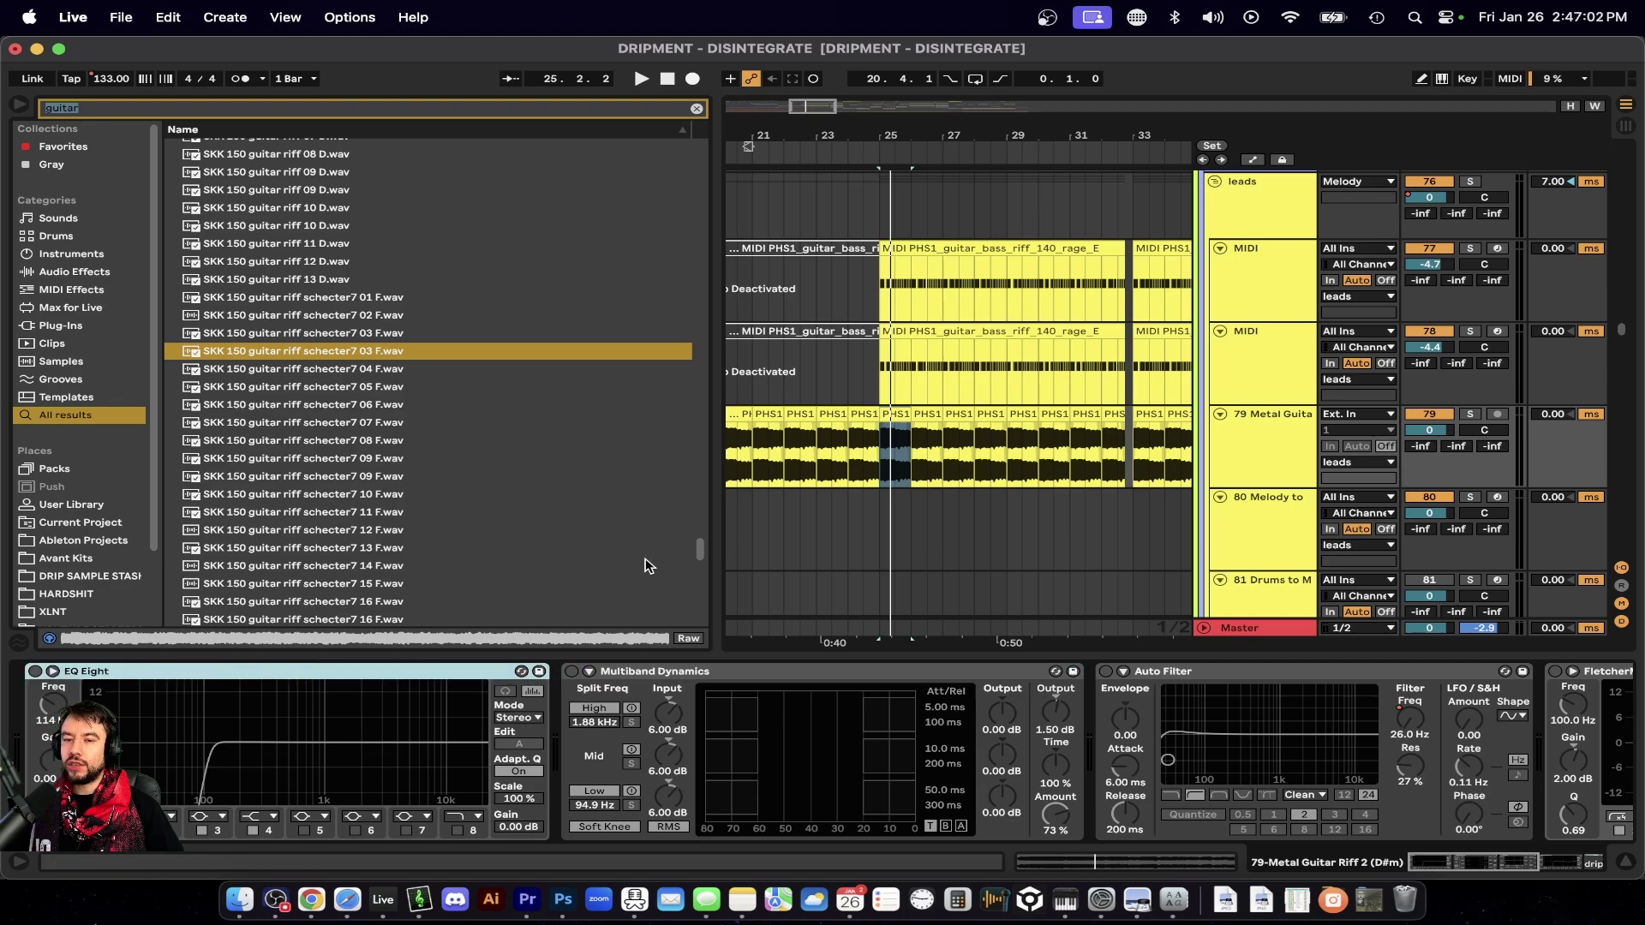
Solo track 79, play the riff from bar 25, and activate the track's EQ Eight.
{"action": "left_click", "coordinate": [1274, 452]}
{"action": "left_click", "coordinate": [1471, 416]}
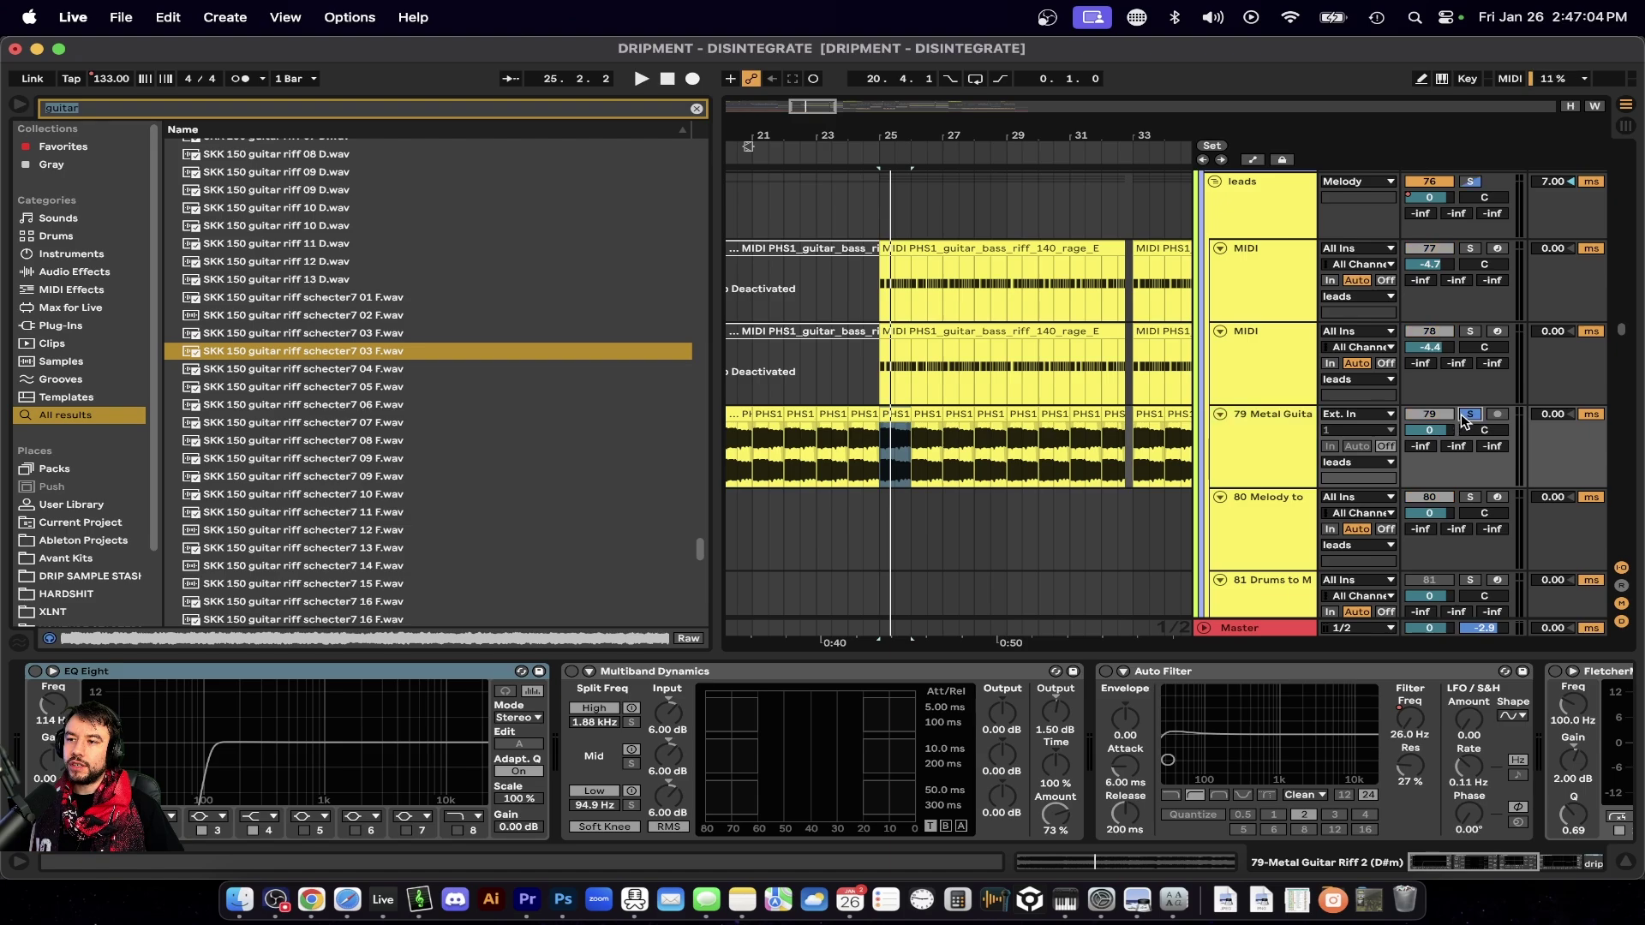
{"action": "key", "text": "space"}
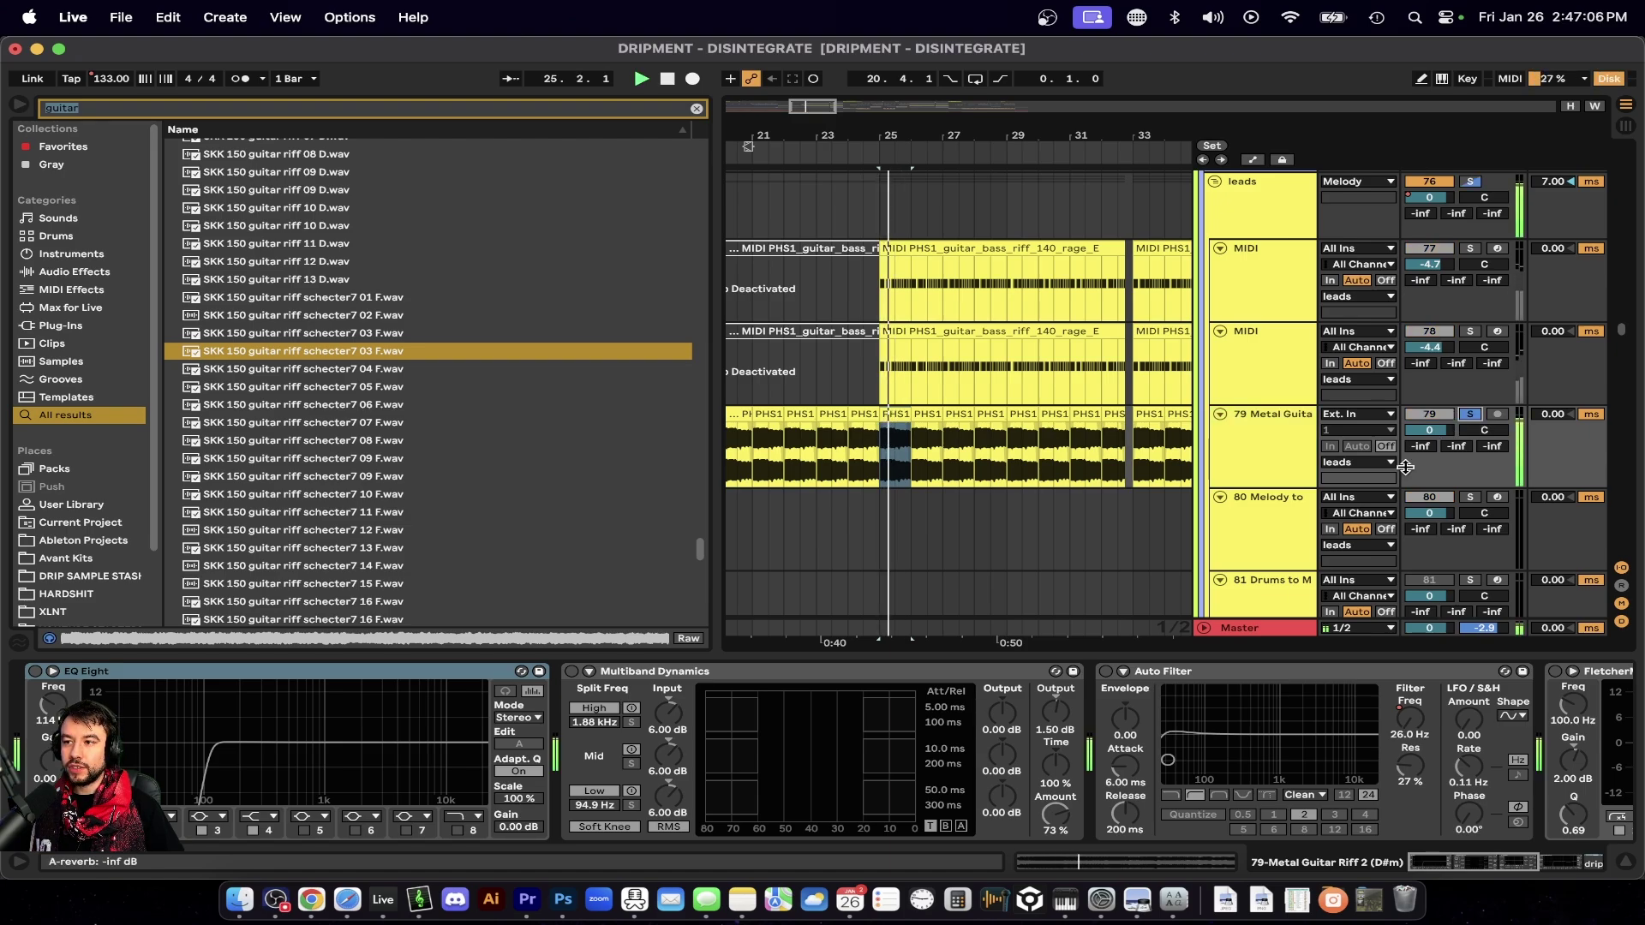
{"action": "left_click", "coordinate": [35, 670]}
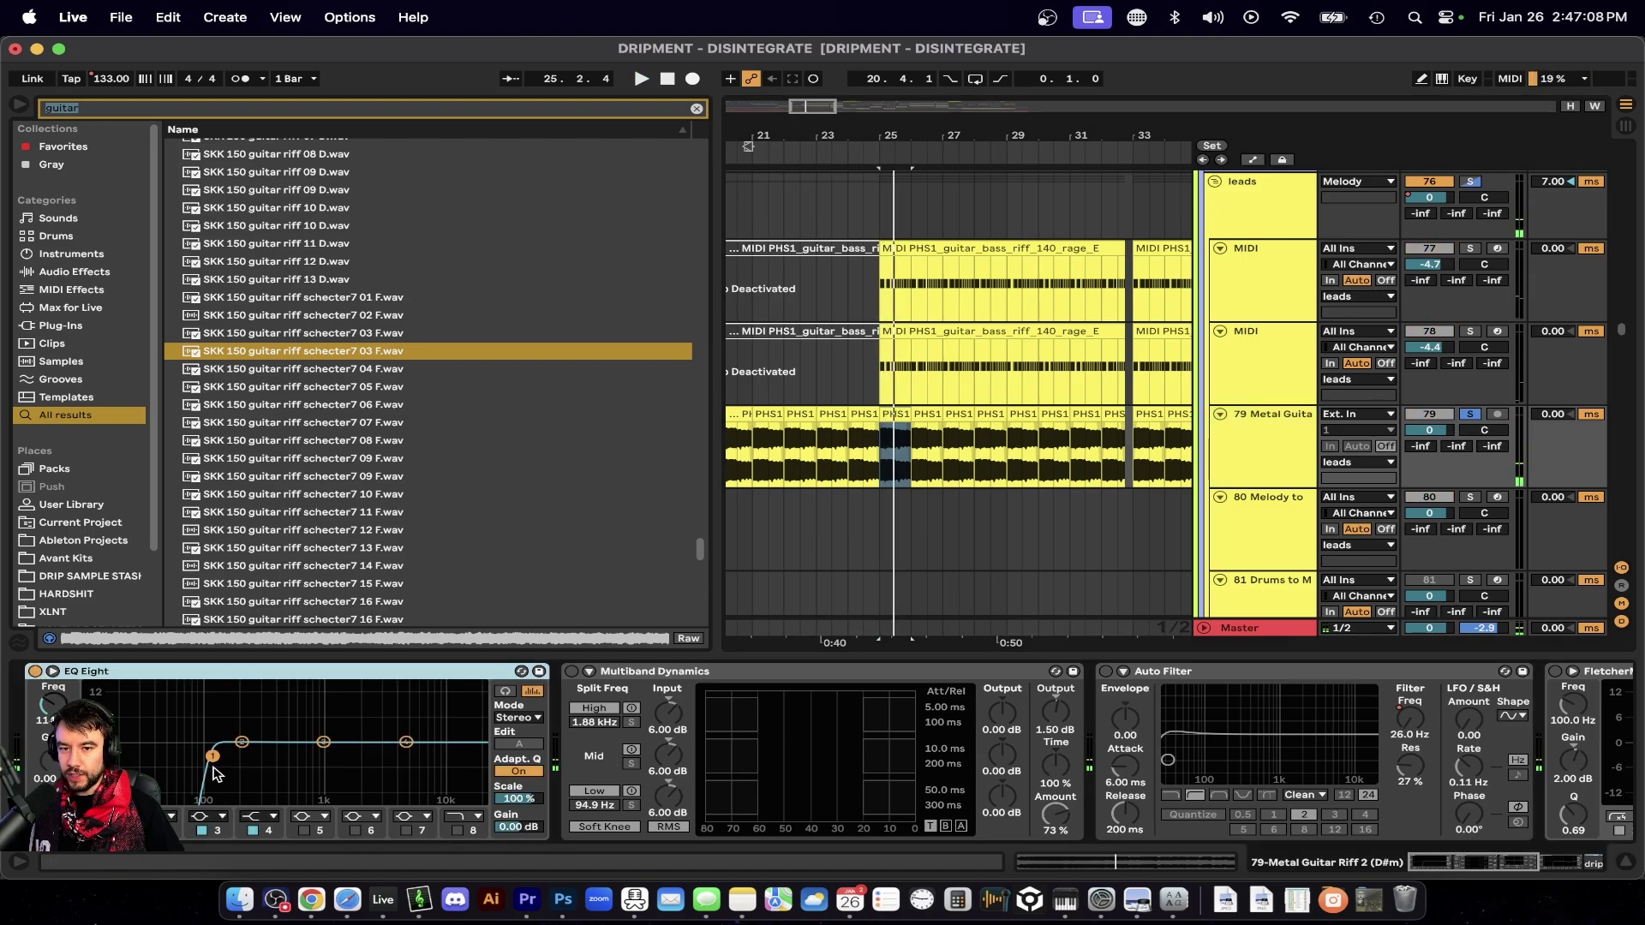
Try EQ Eight's low-cut frequency at 10 Hz while listening to the riff, and undo the change.
{"action": "left_click_drag", "start_coordinate": [213, 758], "coordinate": [147, 755]}
{"action": "key", "text": "space"}
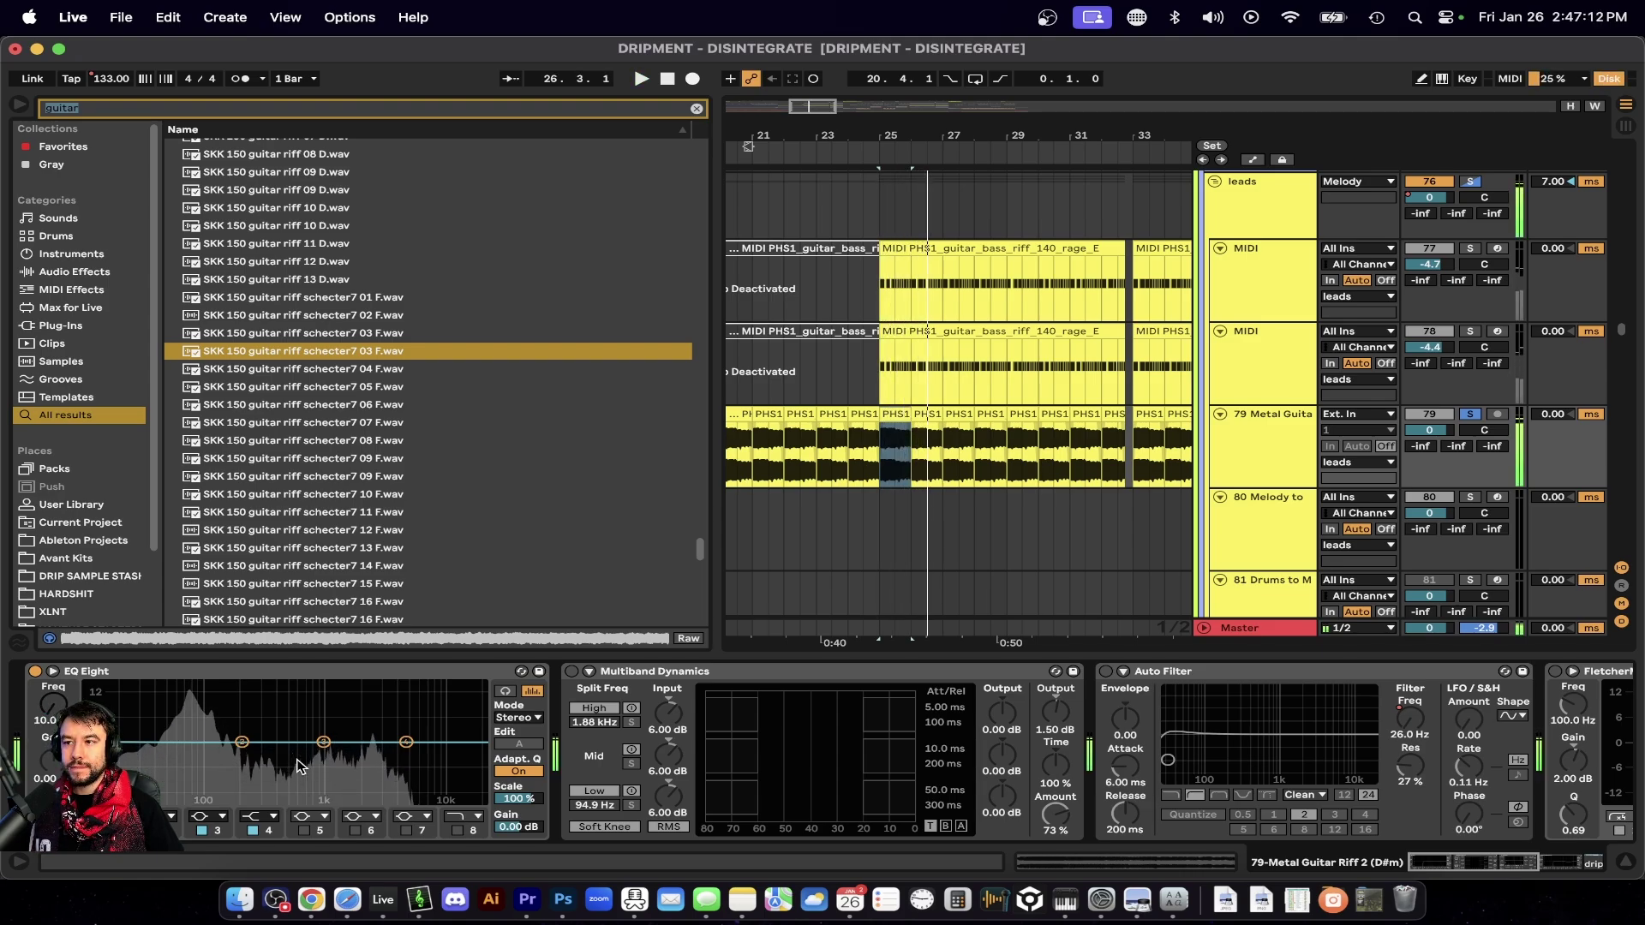
{"action": "key", "text": "space"}
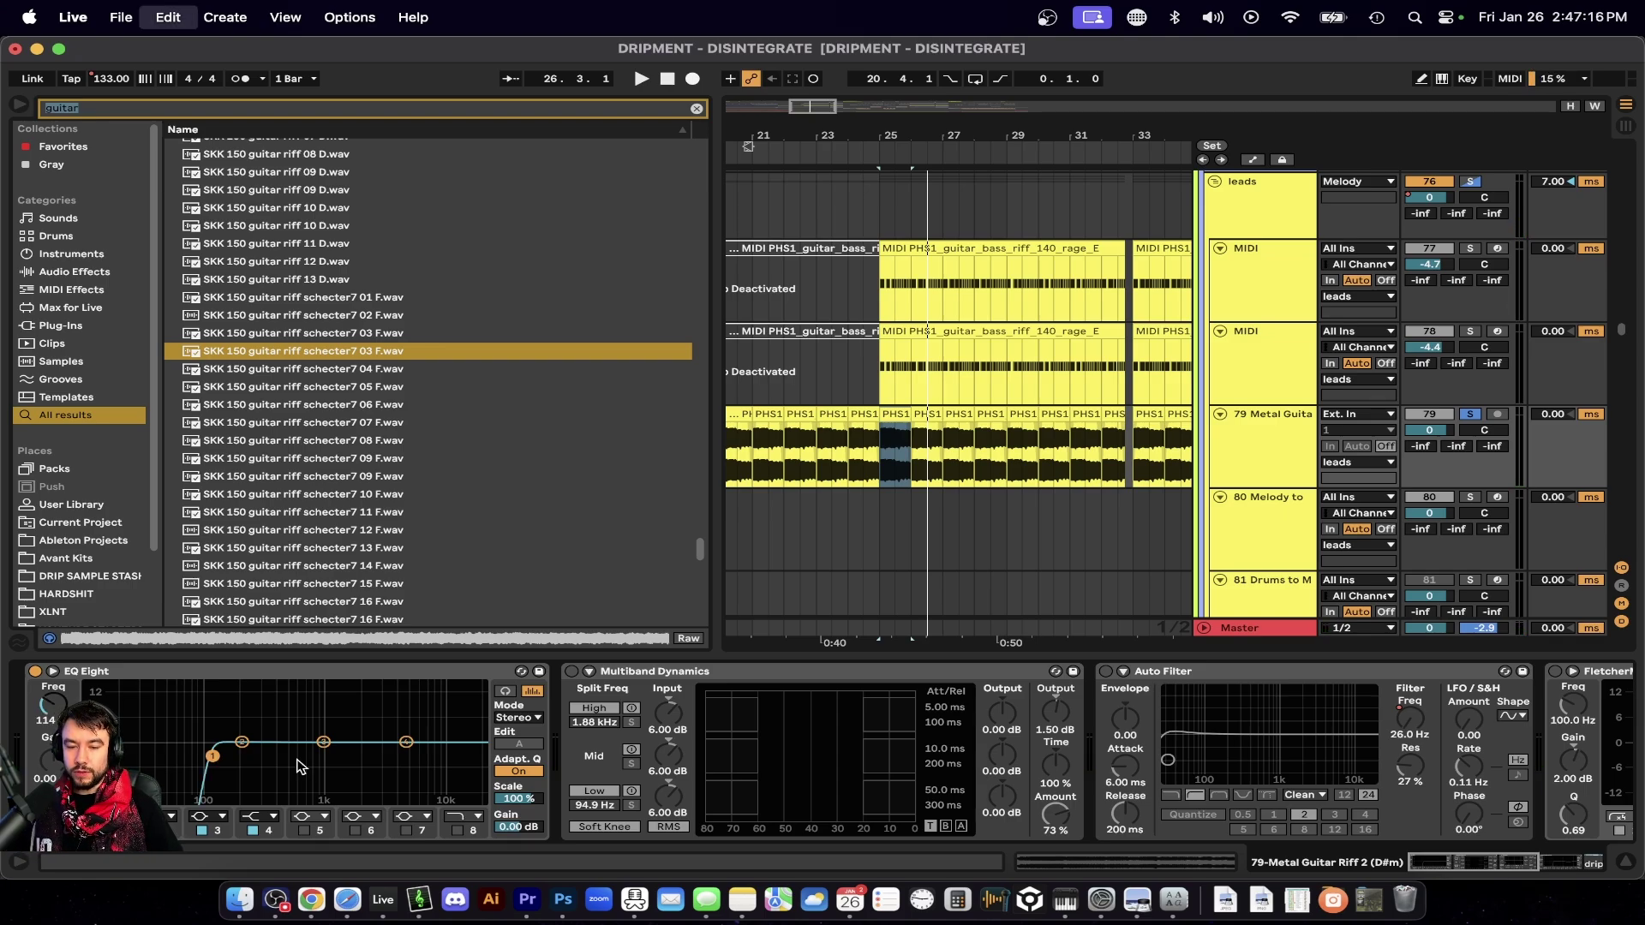
{"action": "left_click", "coordinate": [143, 674]}
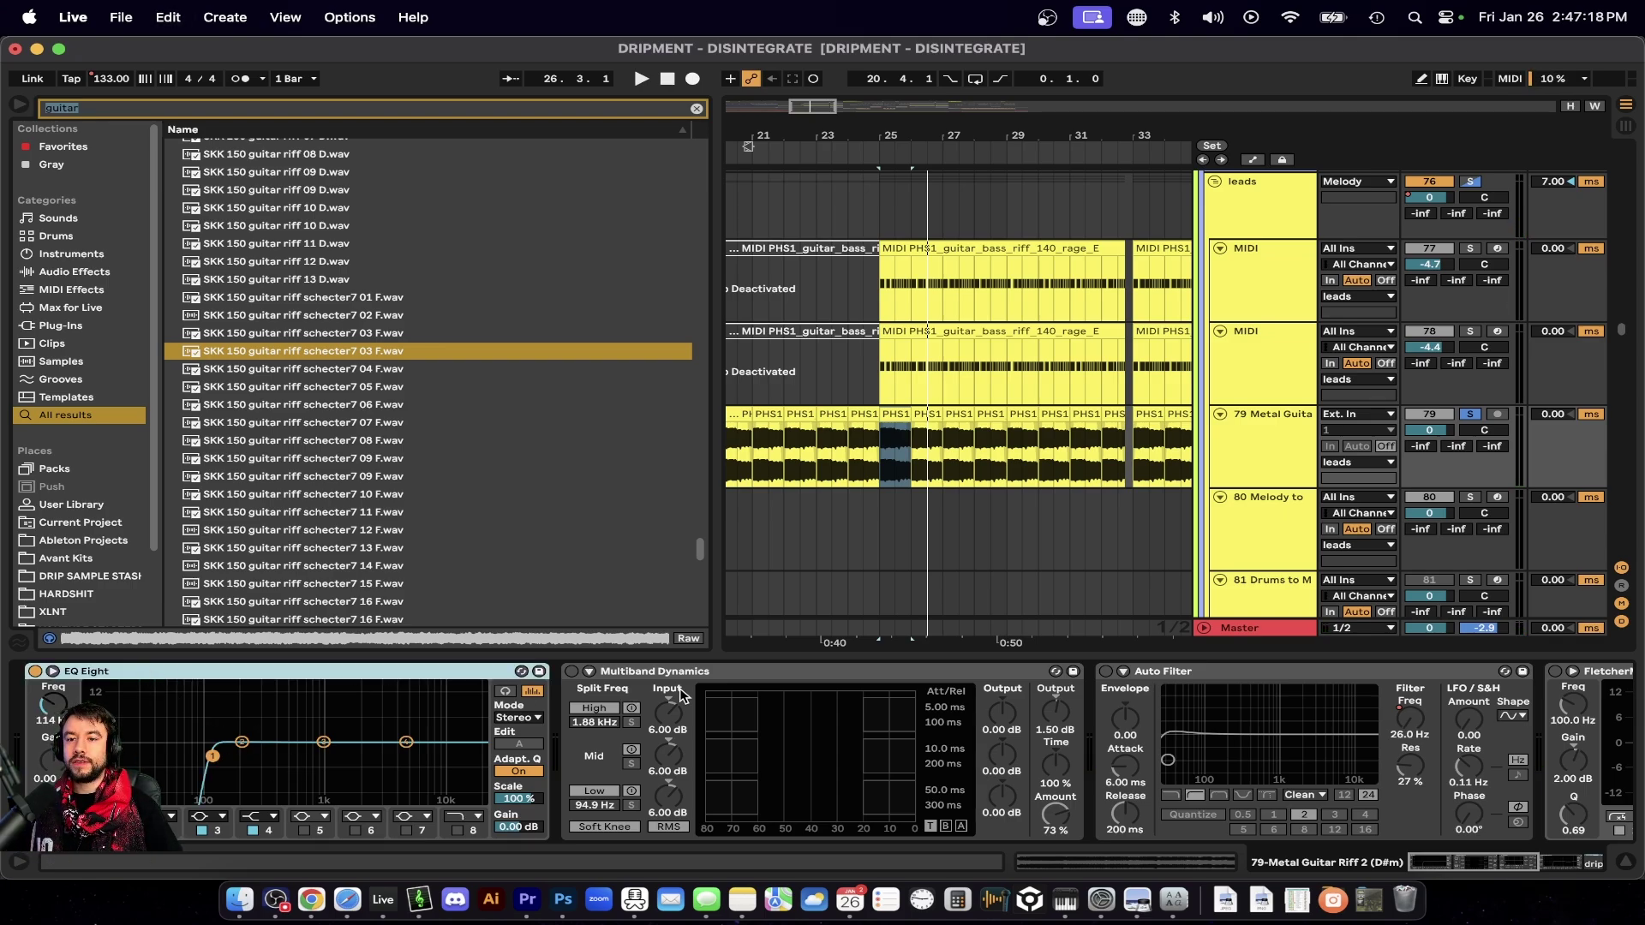
Activate track 79's Multiband Dynamics and compare the riff with the device bypassed and active during playback.
{"action": "left_click", "coordinate": [647, 682]}
{"action": "left_click", "coordinate": [572, 672]}
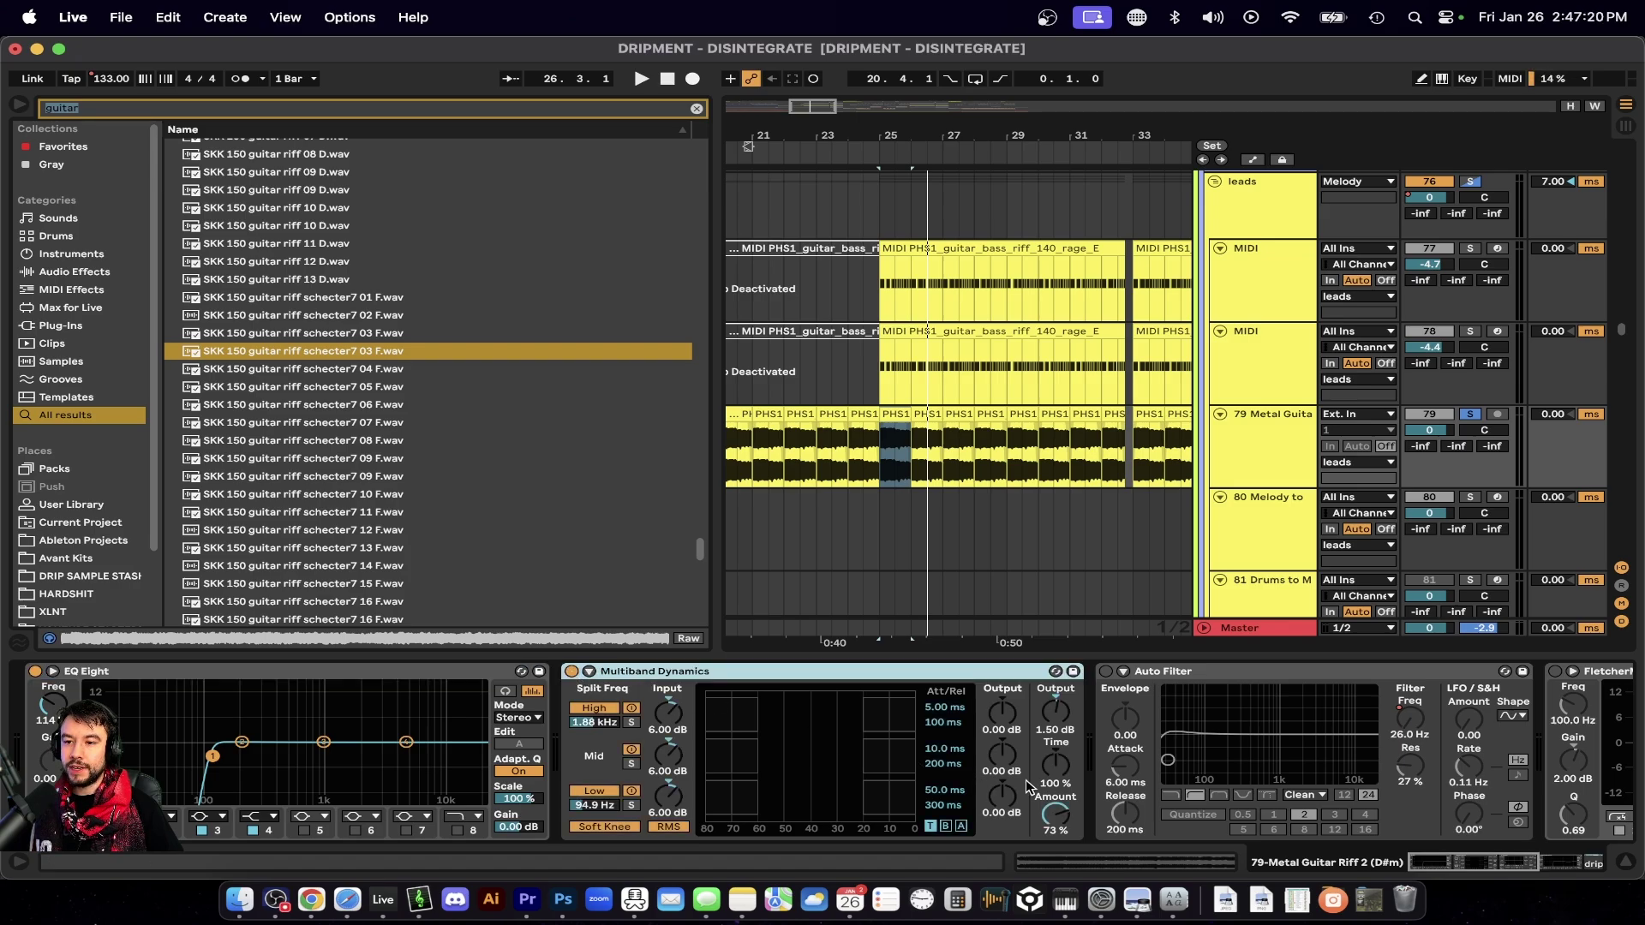
{"action": "scroll", "coordinate": [1029, 787], "scroll_direction": "right", "scroll_amount": 2}
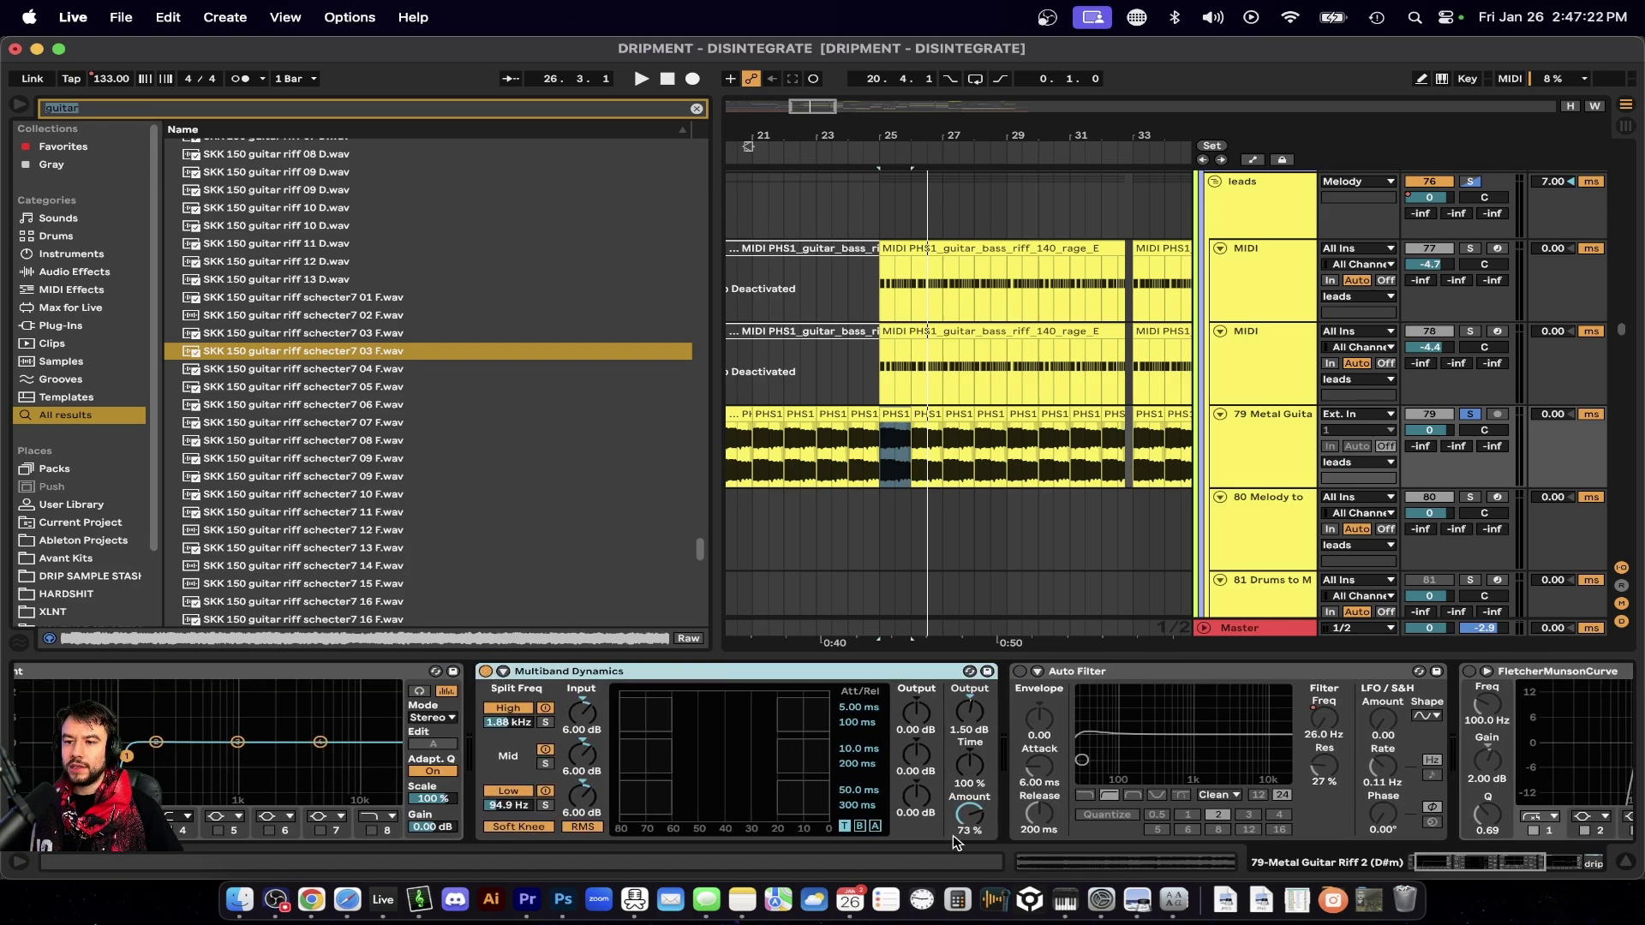
{"action": "scroll", "coordinate": [953, 835], "scroll_direction": "right", "scroll_amount": 5}
{"action": "key", "text": "space"}
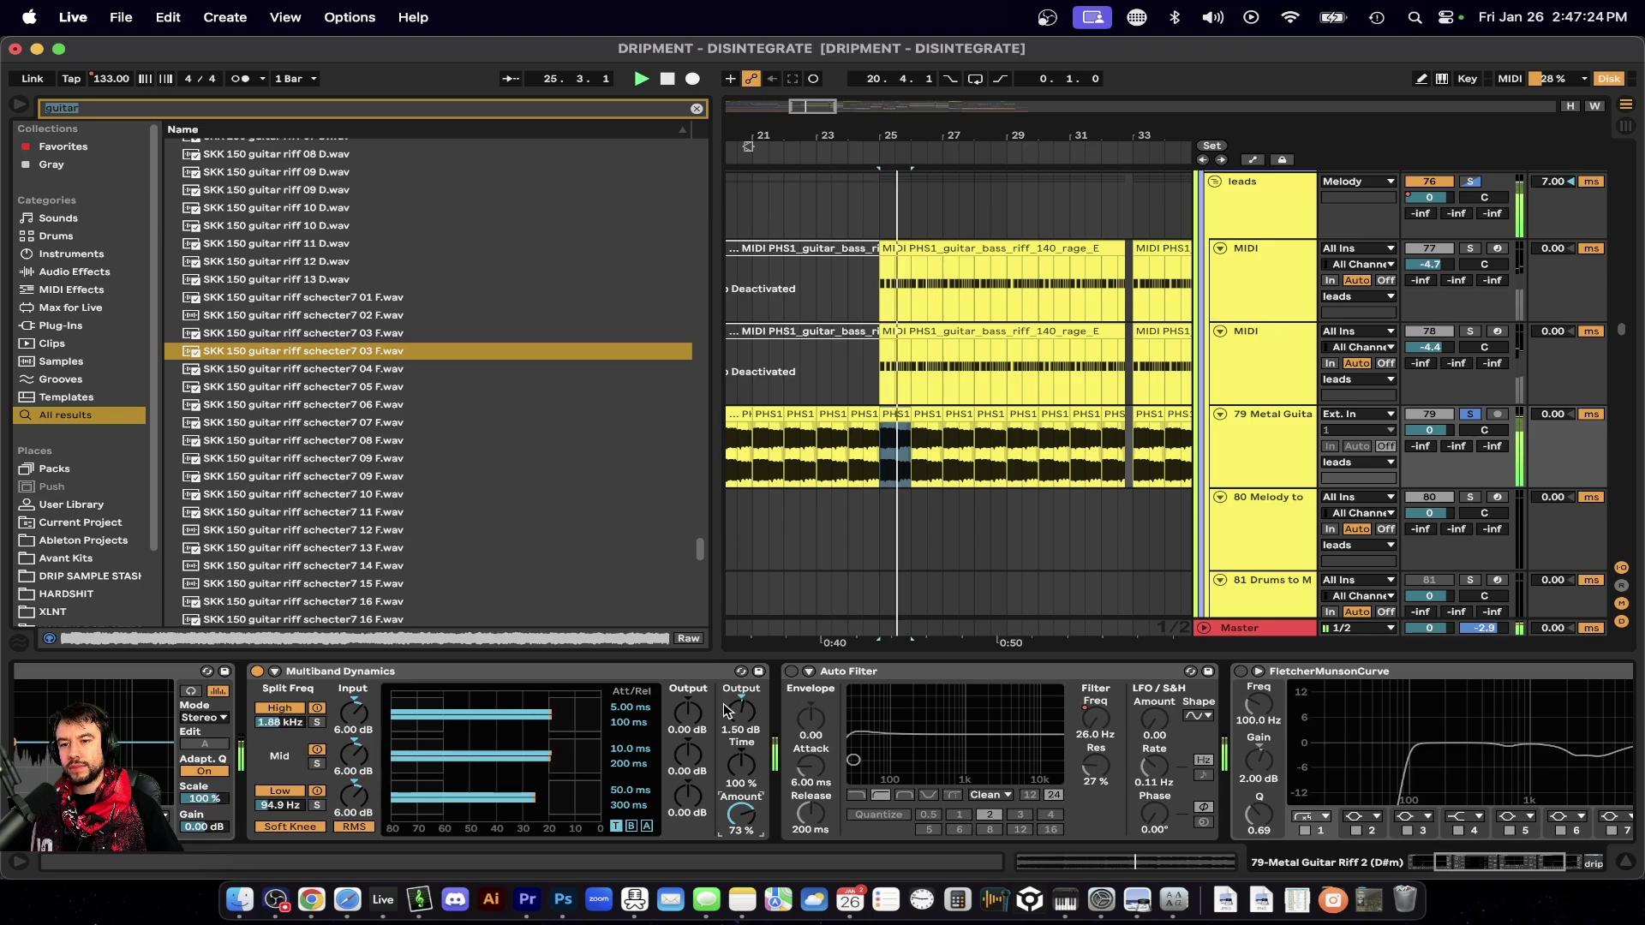
{"action": "left_click", "coordinate": [257, 673]}
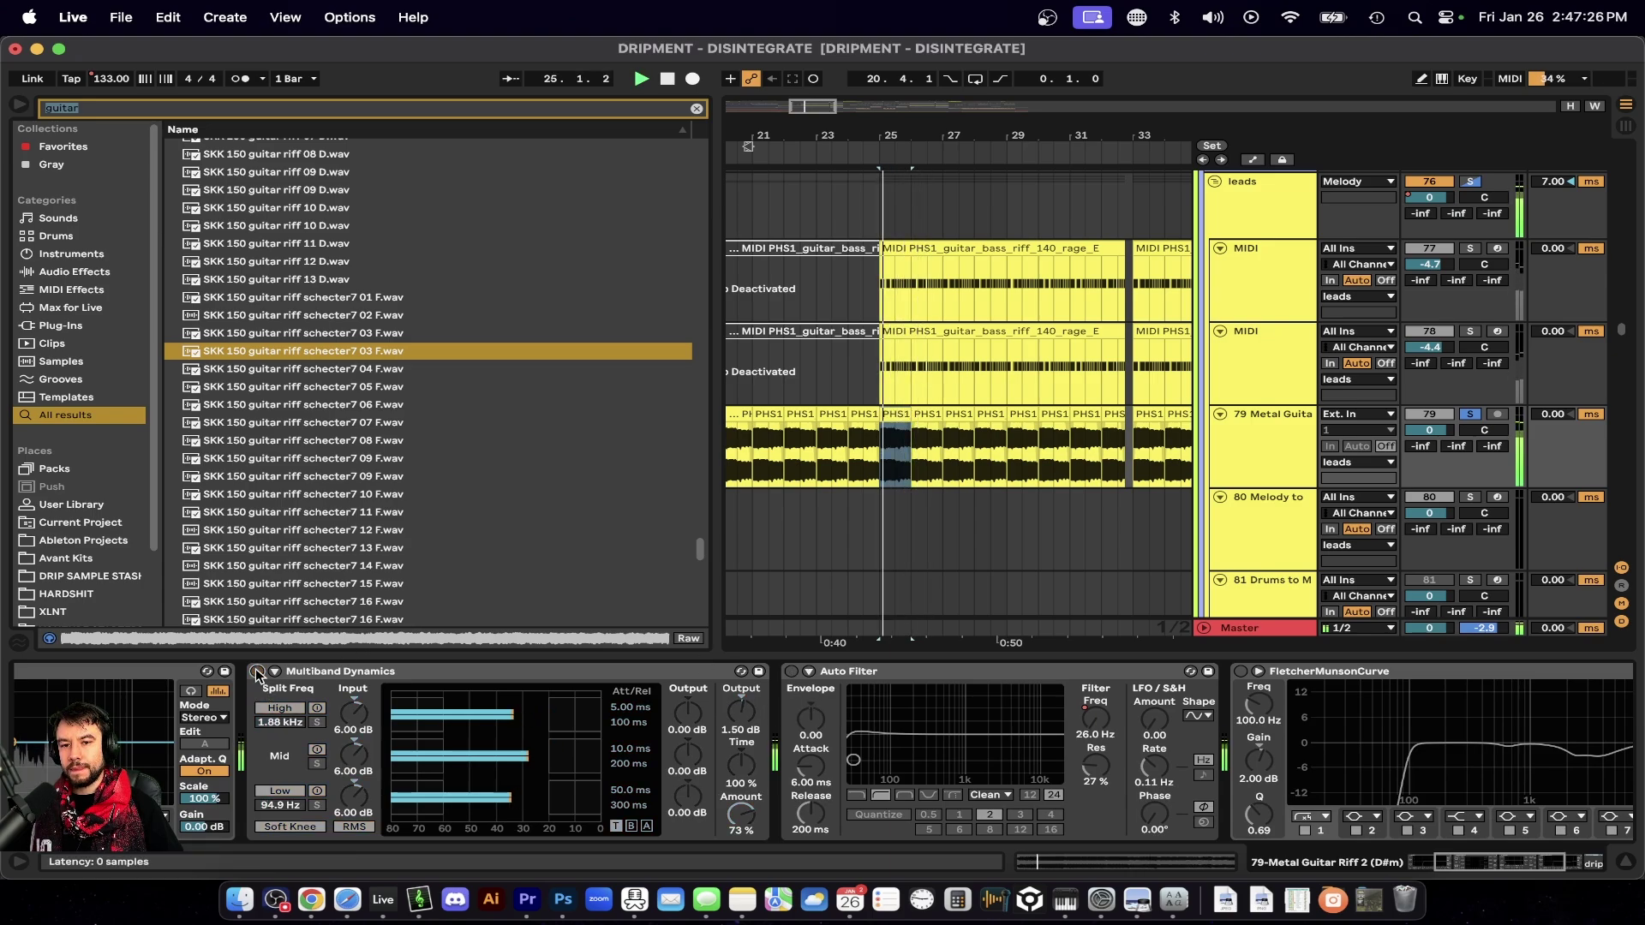
{"action": "left_click", "coordinate": [257, 673]}
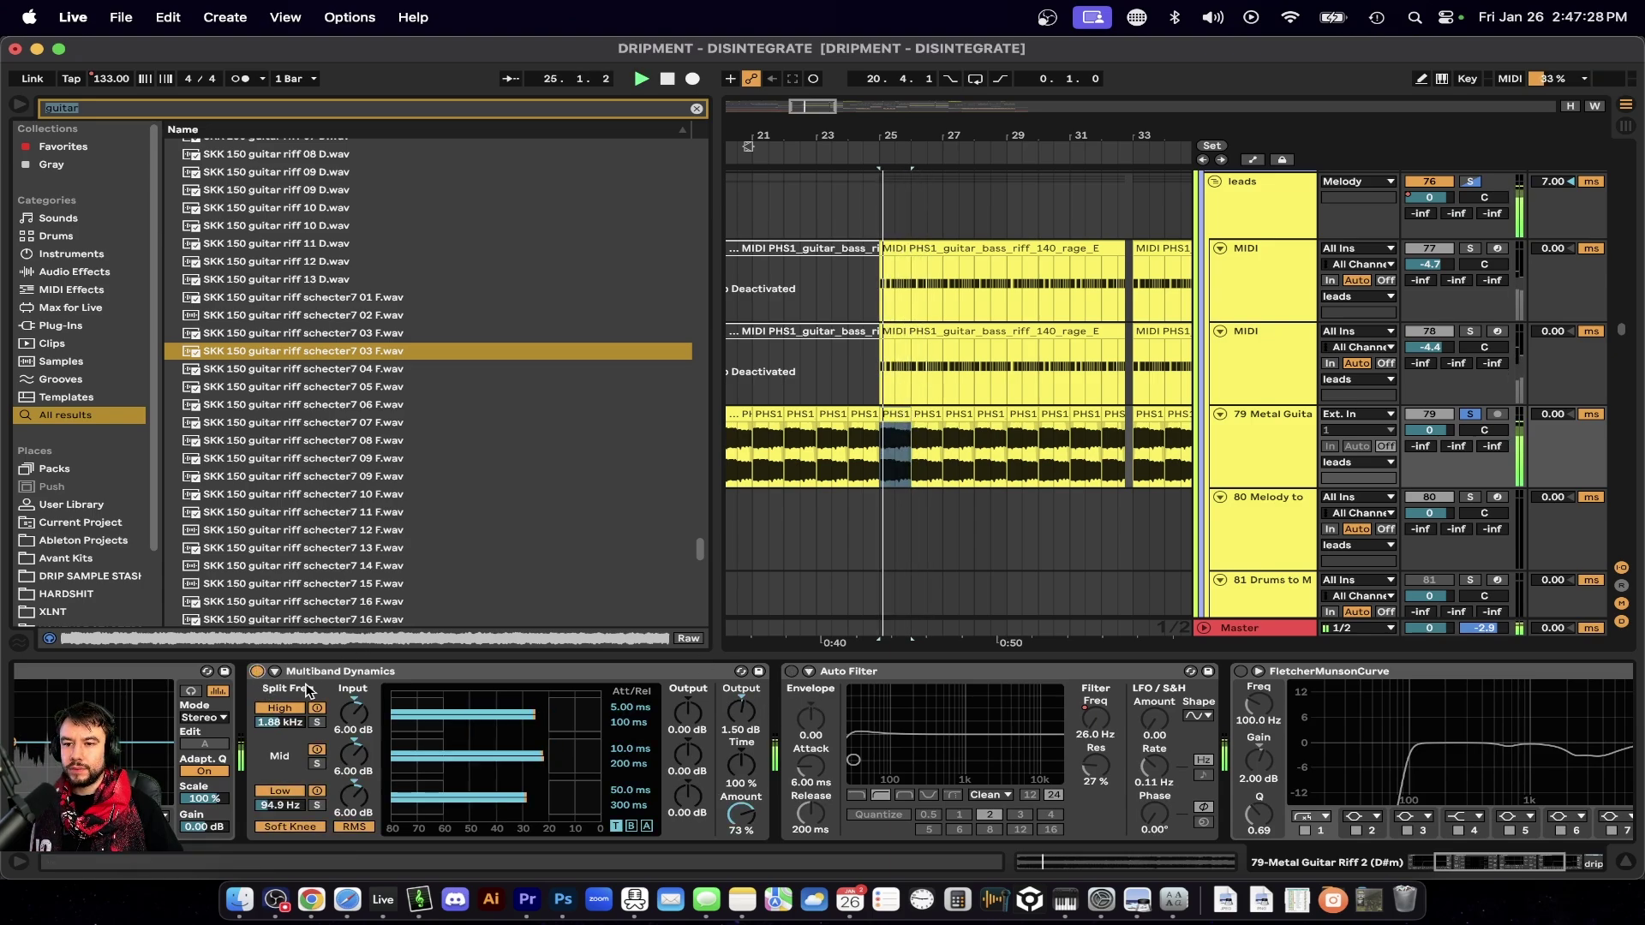
Stop playback and activate the Auto Filter that follows Multiband Dynamics on track 79.
{"action": "scroll", "coordinate": [651, 742], "scroll_direction": "right", "scroll_amount": 8}
{"action": "scroll", "coordinate": [437, 697], "scroll_direction": "left", "scroll_amount": 4}
{"action": "key", "text": "space"}
{"action": "left_click", "coordinate": [333, 673]}
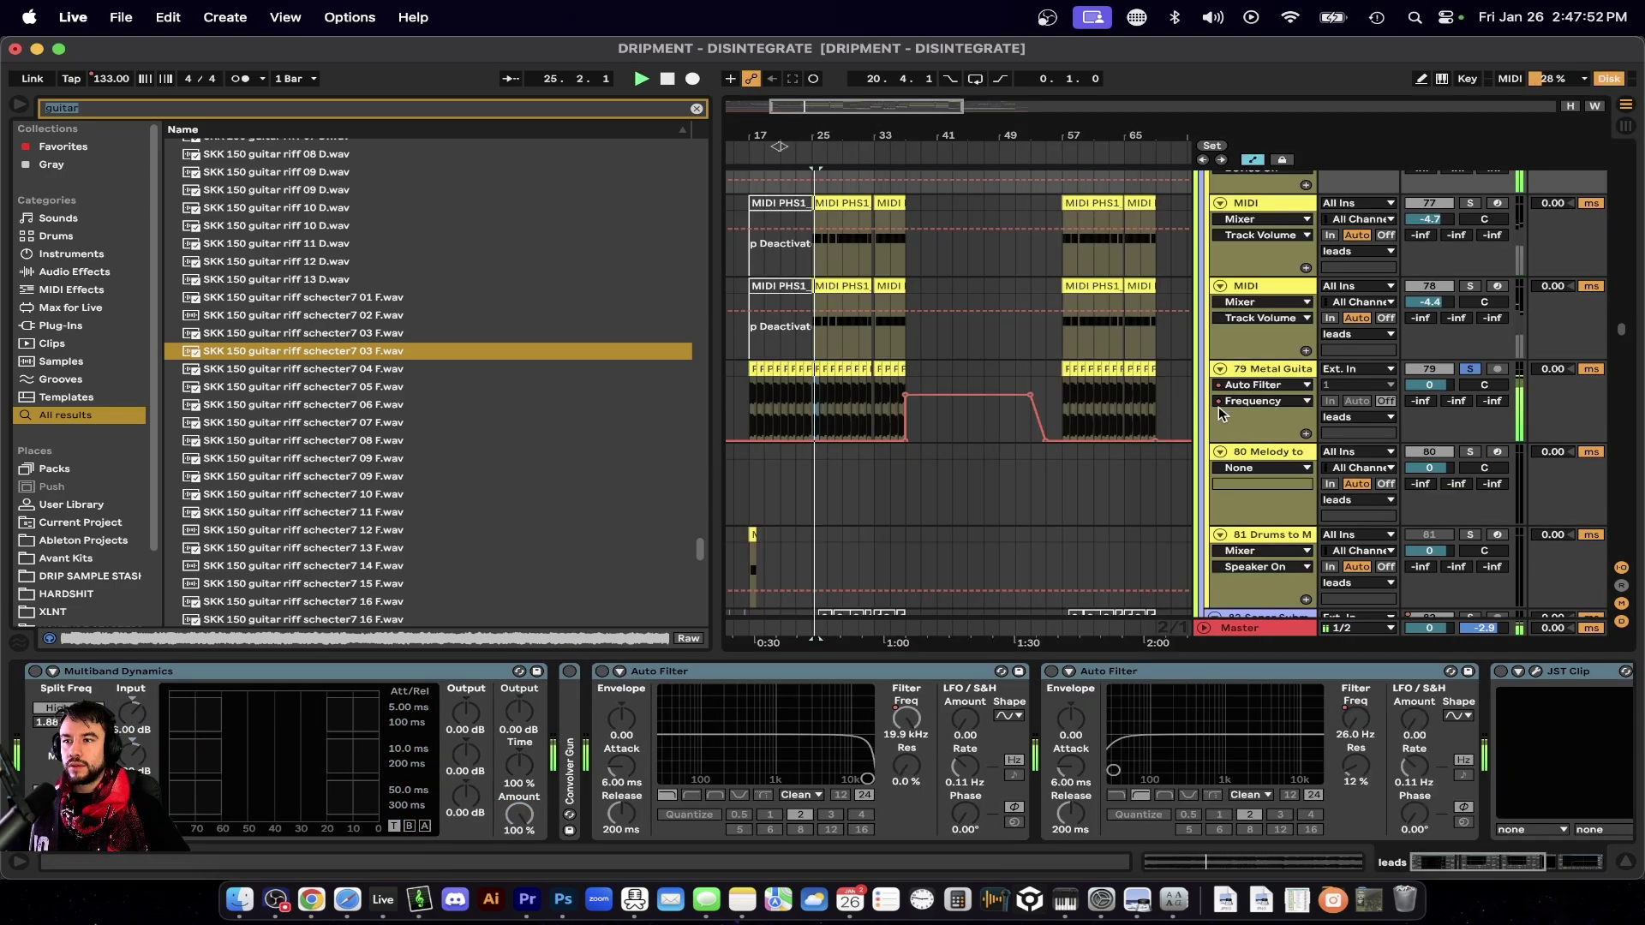
Show track 79's effect chain and activate its FletcherMunsonCurve EQ.
{"action": "left_click", "coordinate": [1250, 370]}
{"action": "scroll", "coordinate": [1090, 701], "scroll_direction": "right", "scroll_amount": 3}
{"action": "key", "text": "space"}
{"action": "left_click", "coordinate": [1118, 673]}
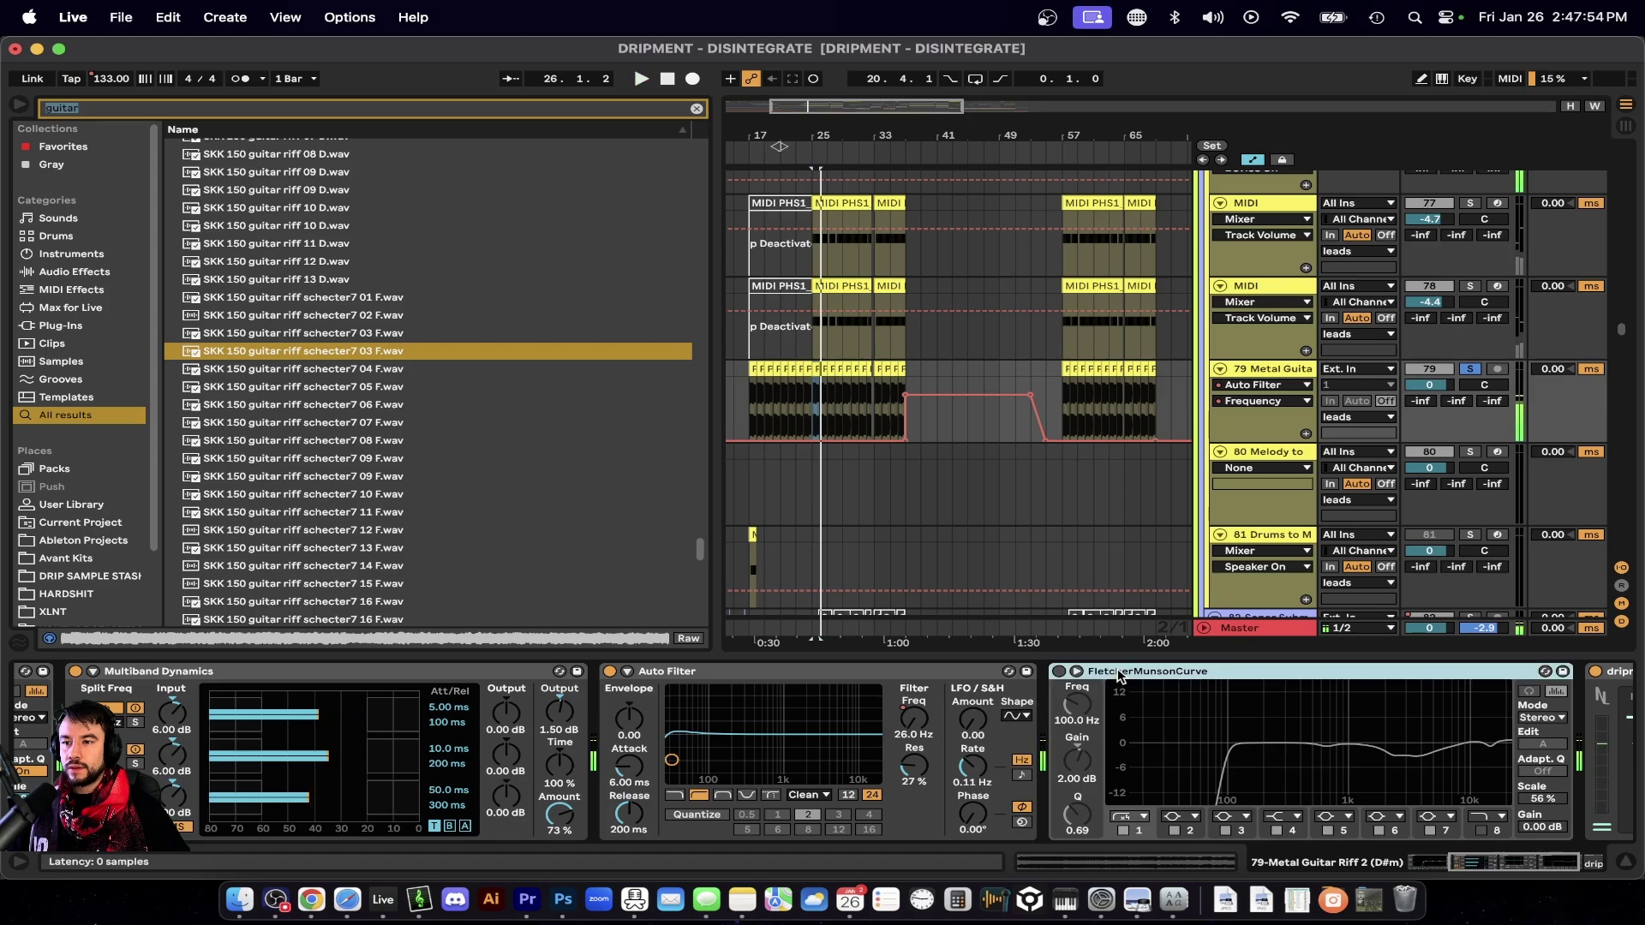
{"action": "left_click", "coordinate": [1060, 675]}
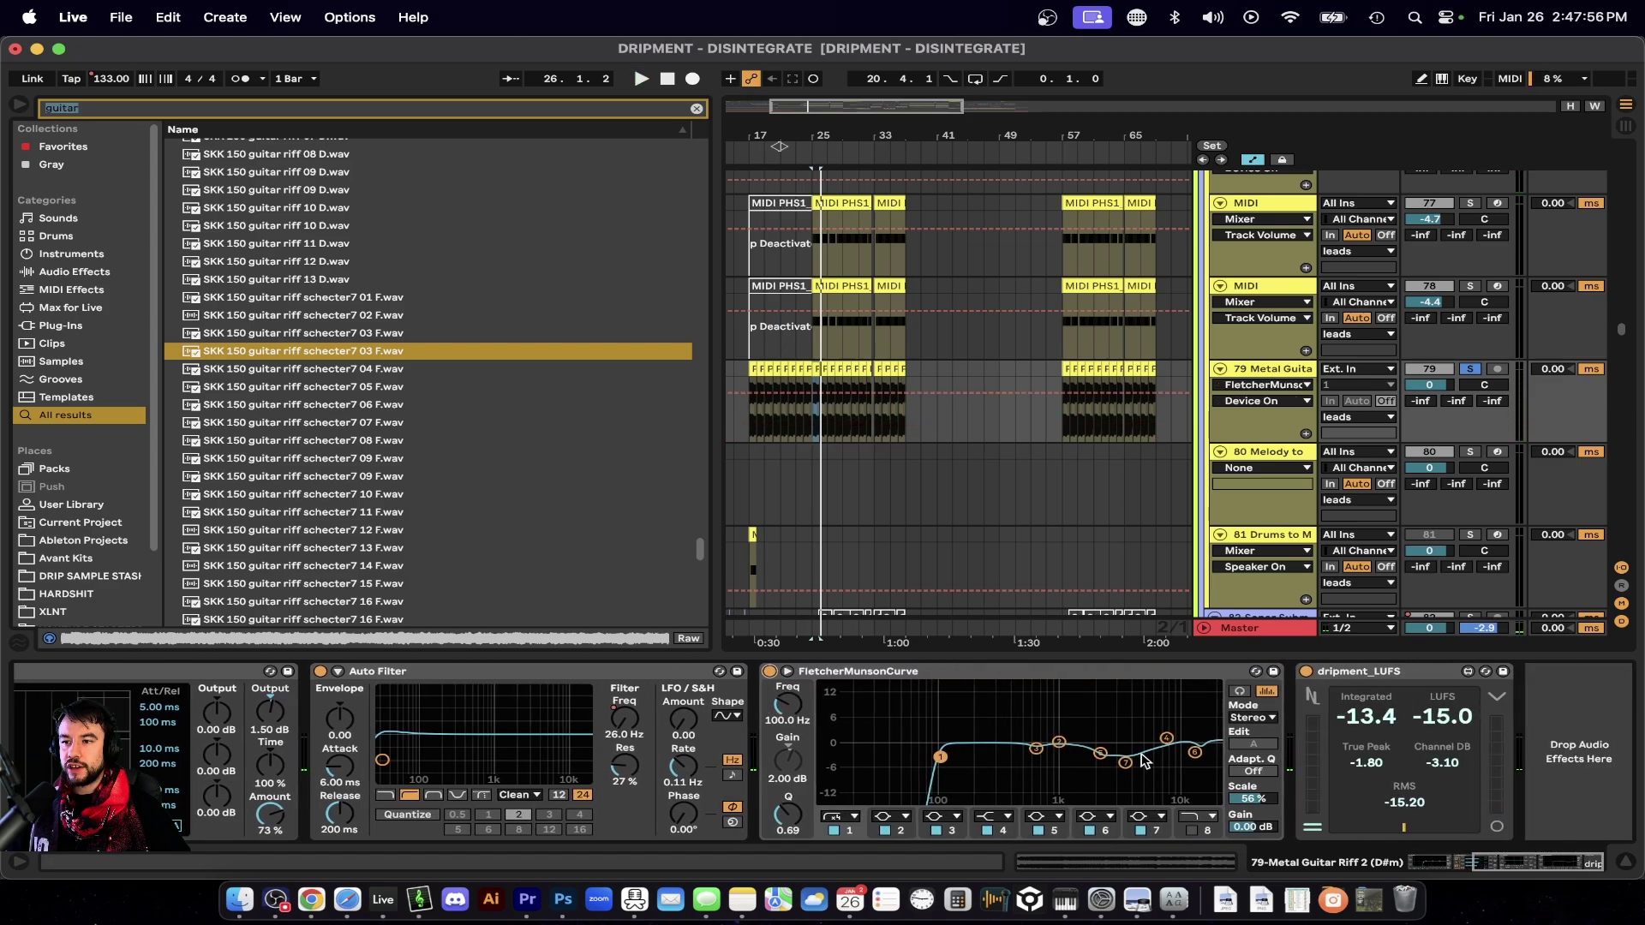
{"action": "left_click", "coordinate": [1008, 674]}
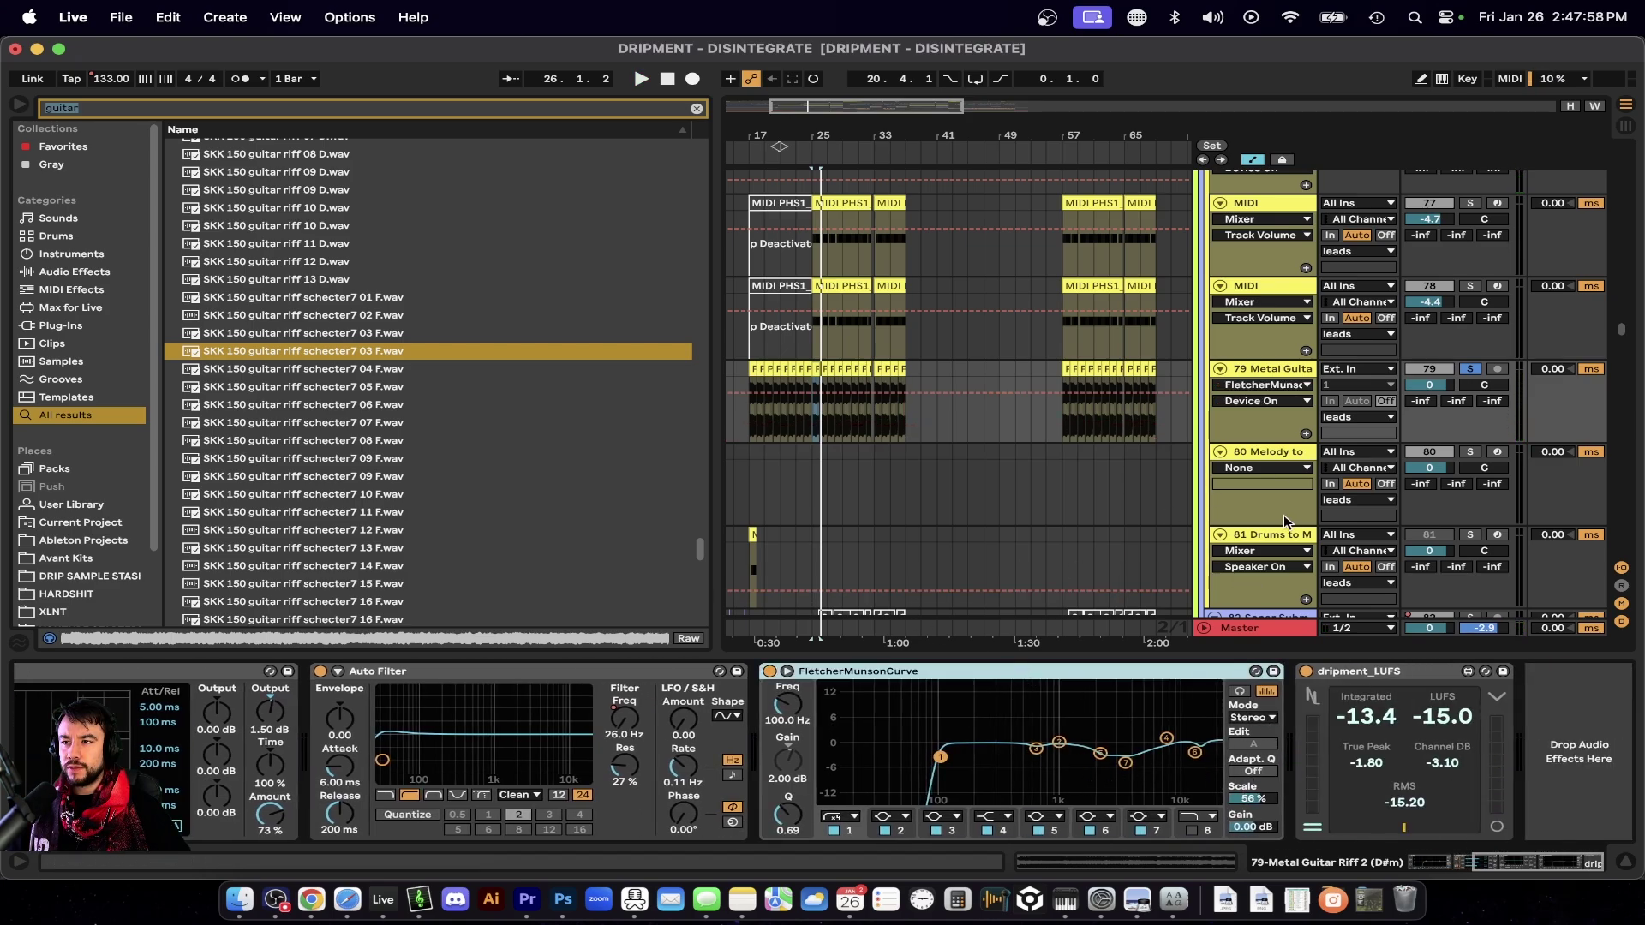
Play the riff from bar 25 through track 79's active effects and review the chain back to EQ Eight.
{"action": "key", "text": "space"}
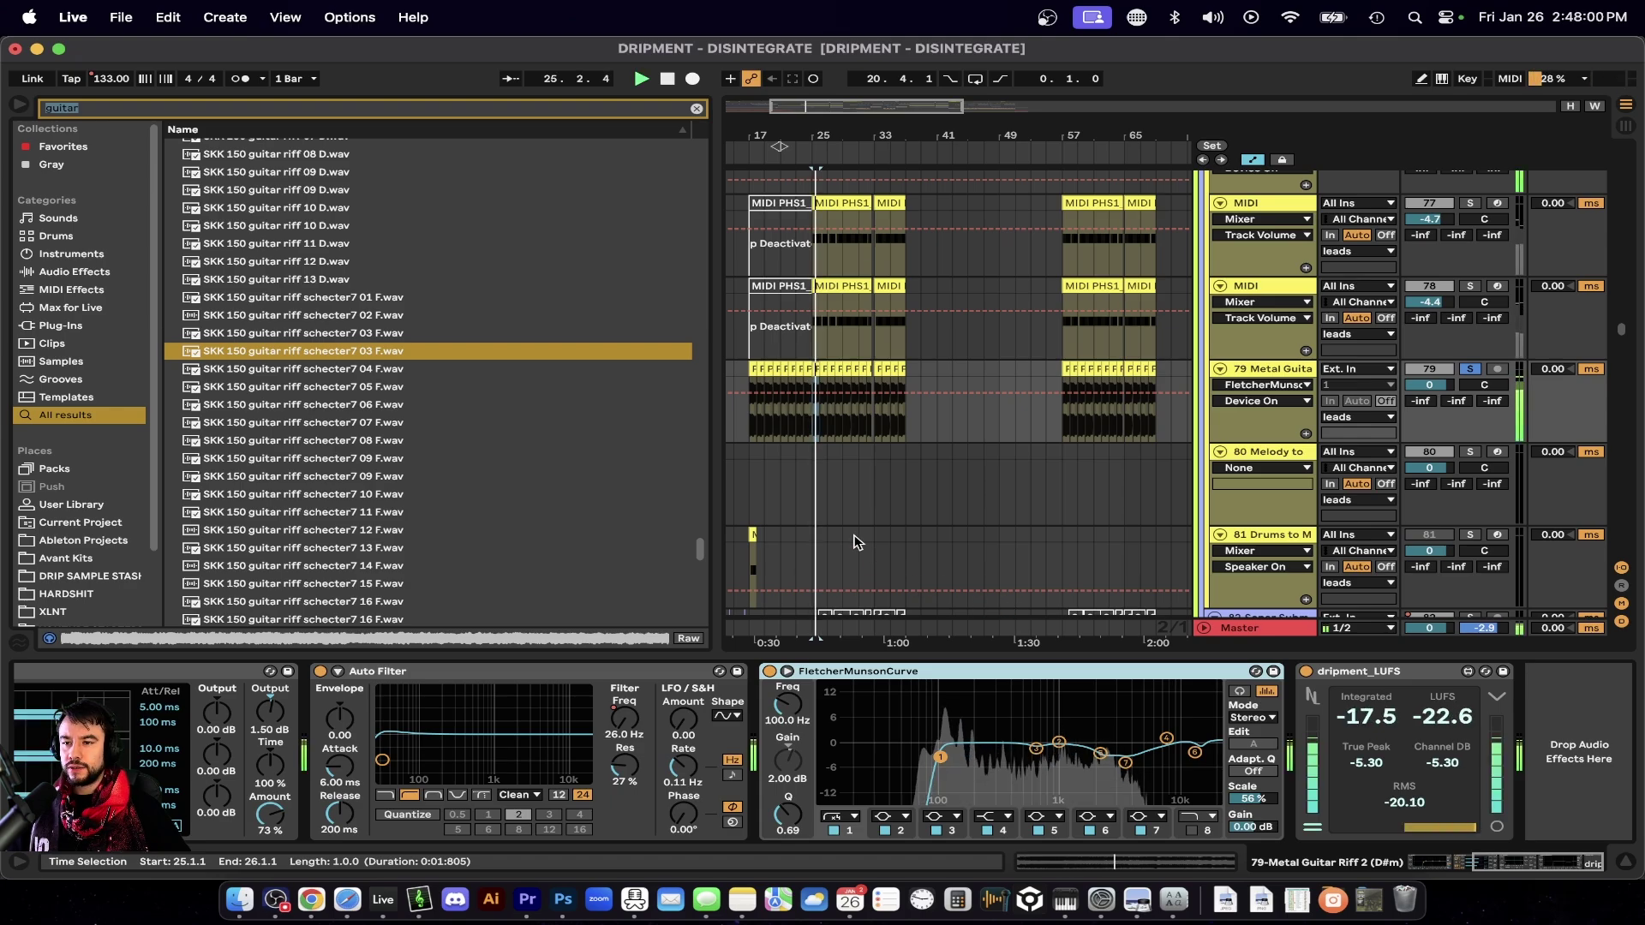
{"action": "scroll", "coordinate": [828, 451], "scroll_direction": "up", "scroll_amount": 4}
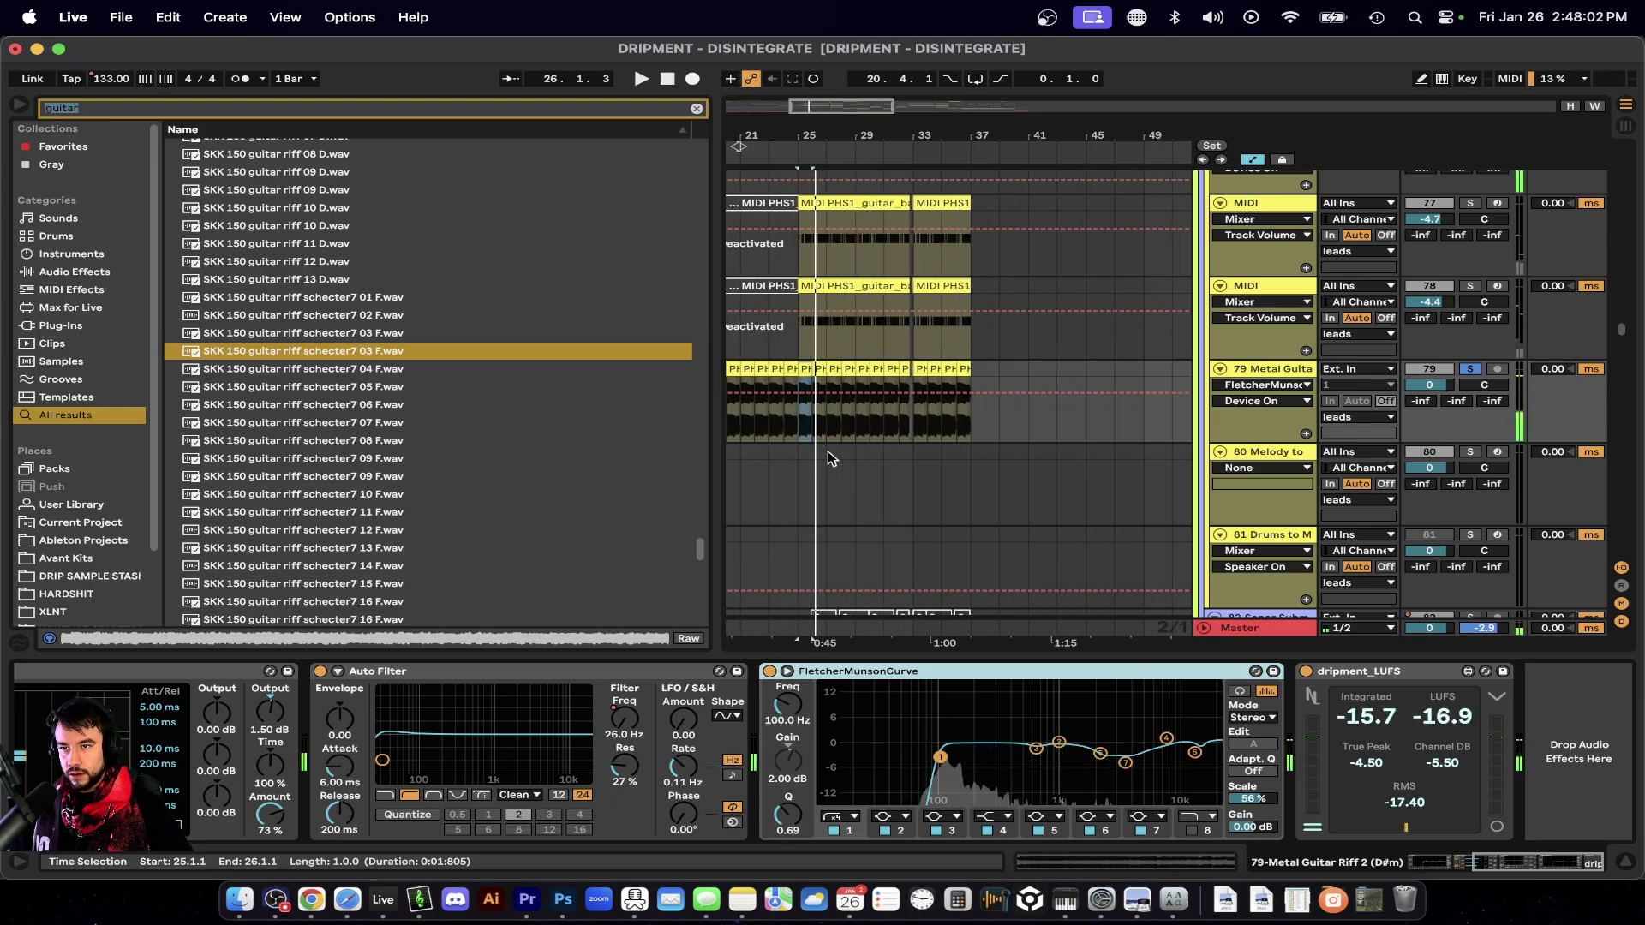
{"action": "left_click_drag", "start_coordinate": [828, 452], "coordinate": [905, 457]}
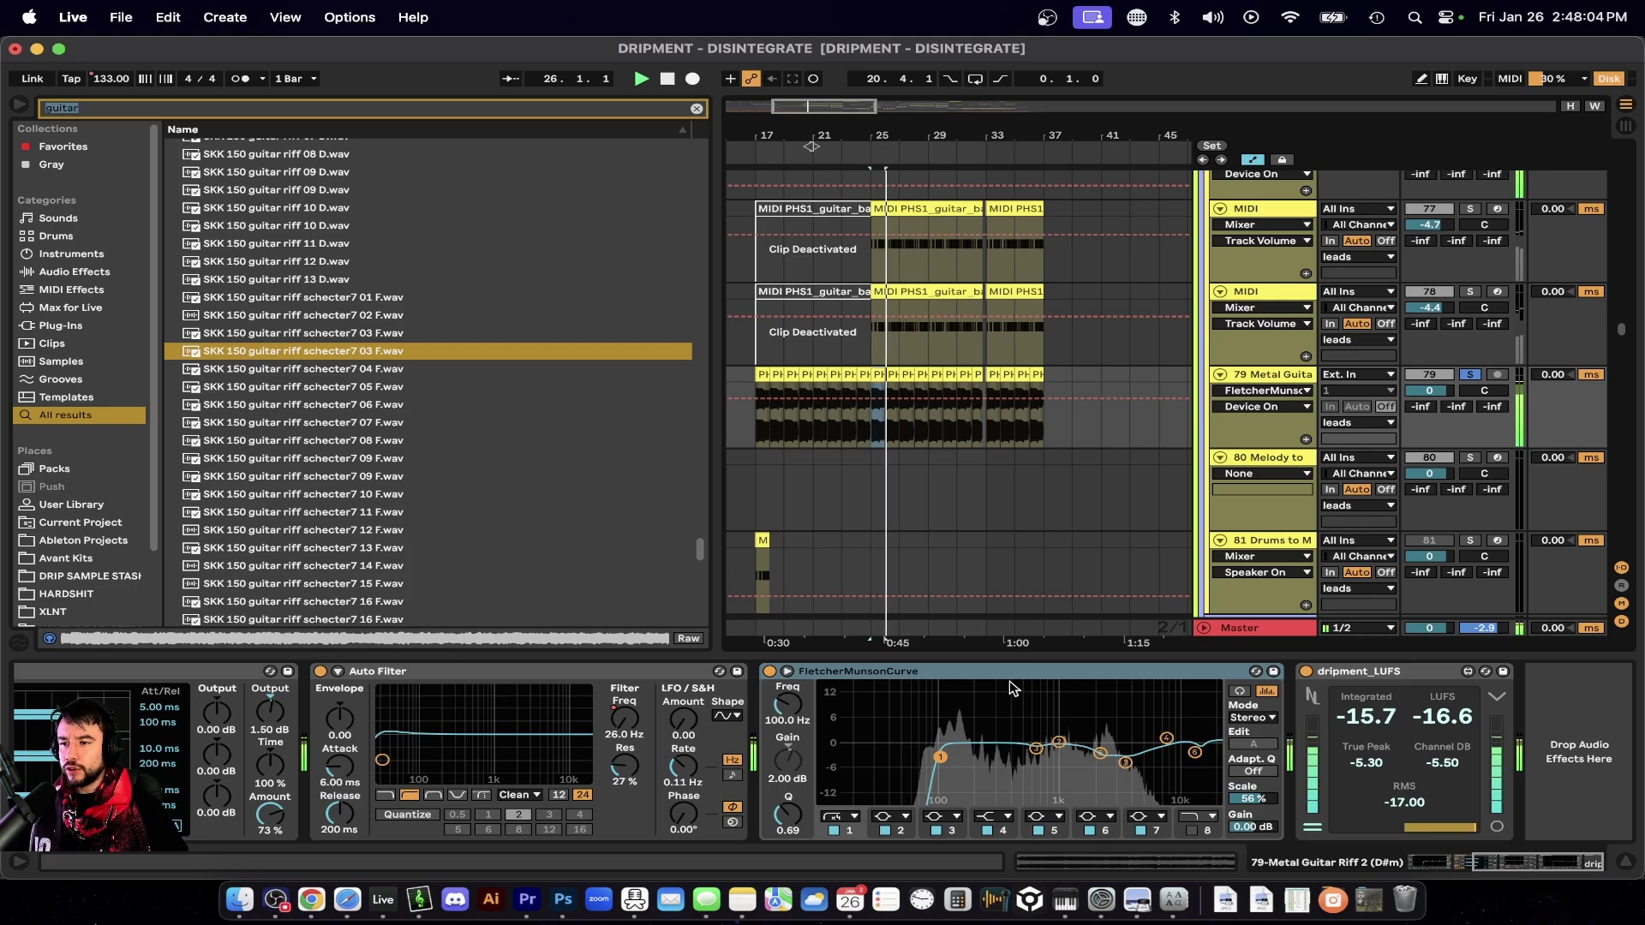
{"action": "scroll", "coordinate": [910, 430], "scroll_direction": "down", "scroll_amount": 2}
{"action": "scroll", "coordinate": [910, 430], "scroll_direction": "down", "scroll_amount": 2}
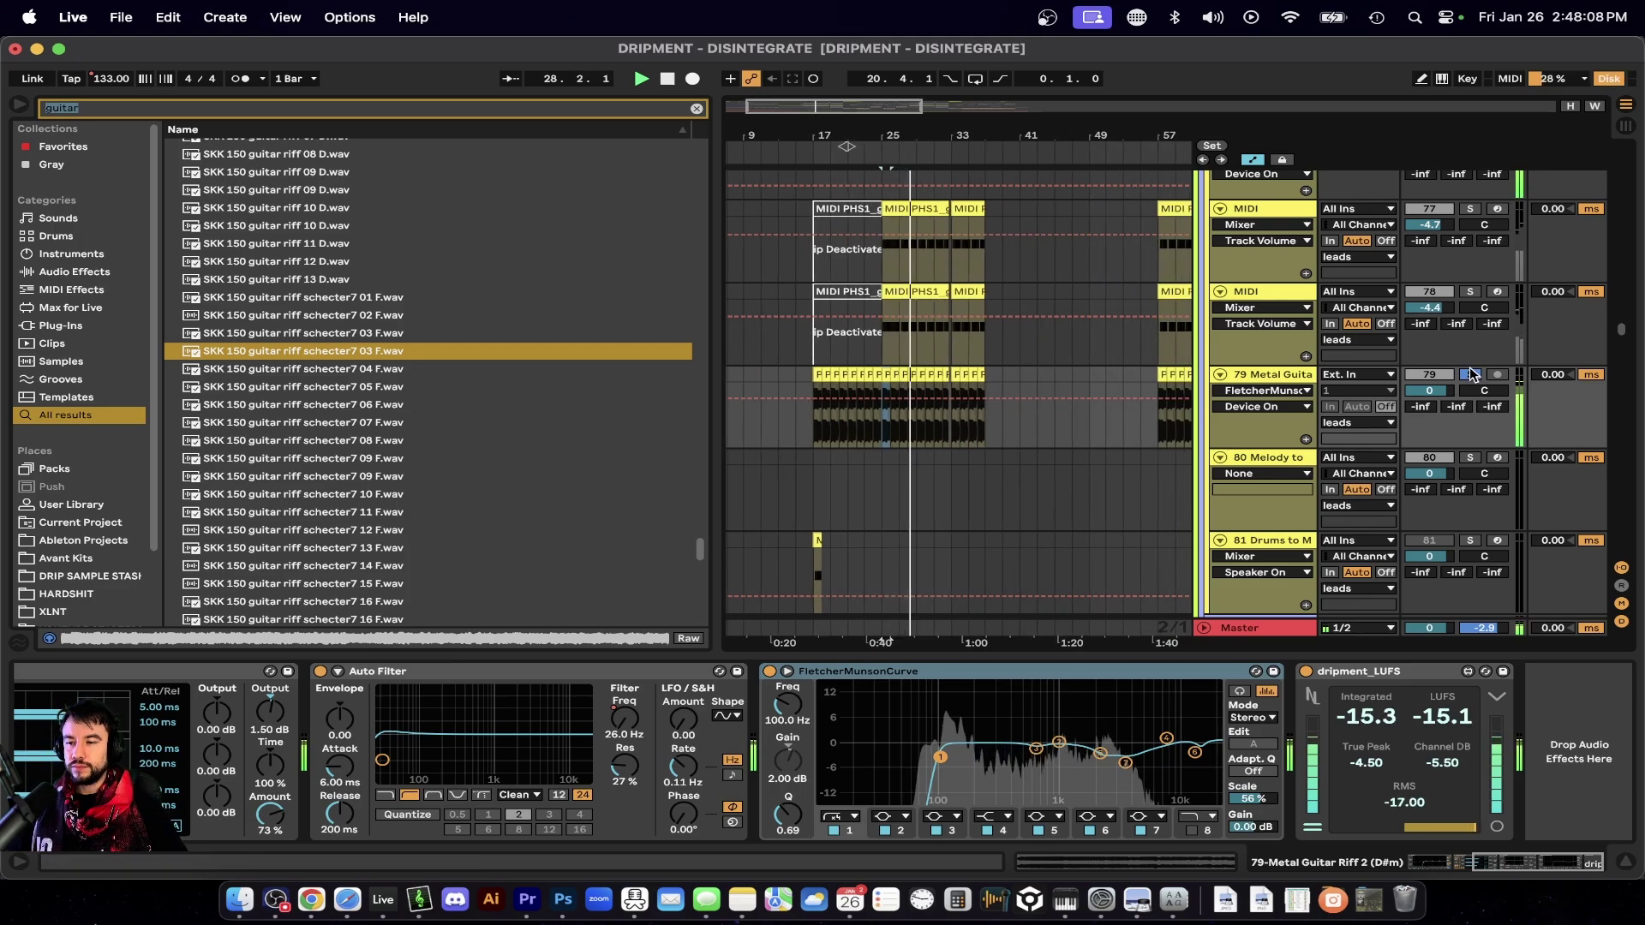
{"action": "scroll", "coordinate": [916, 623], "scroll_direction": "down", "scroll_amount": 2}
{"action": "scroll", "coordinate": [915, 623], "scroll_direction": "left", "scroll_amount": 2}
{"action": "scroll", "coordinate": [757, 812], "scroll_direction": "left", "scroll_amount": 9}
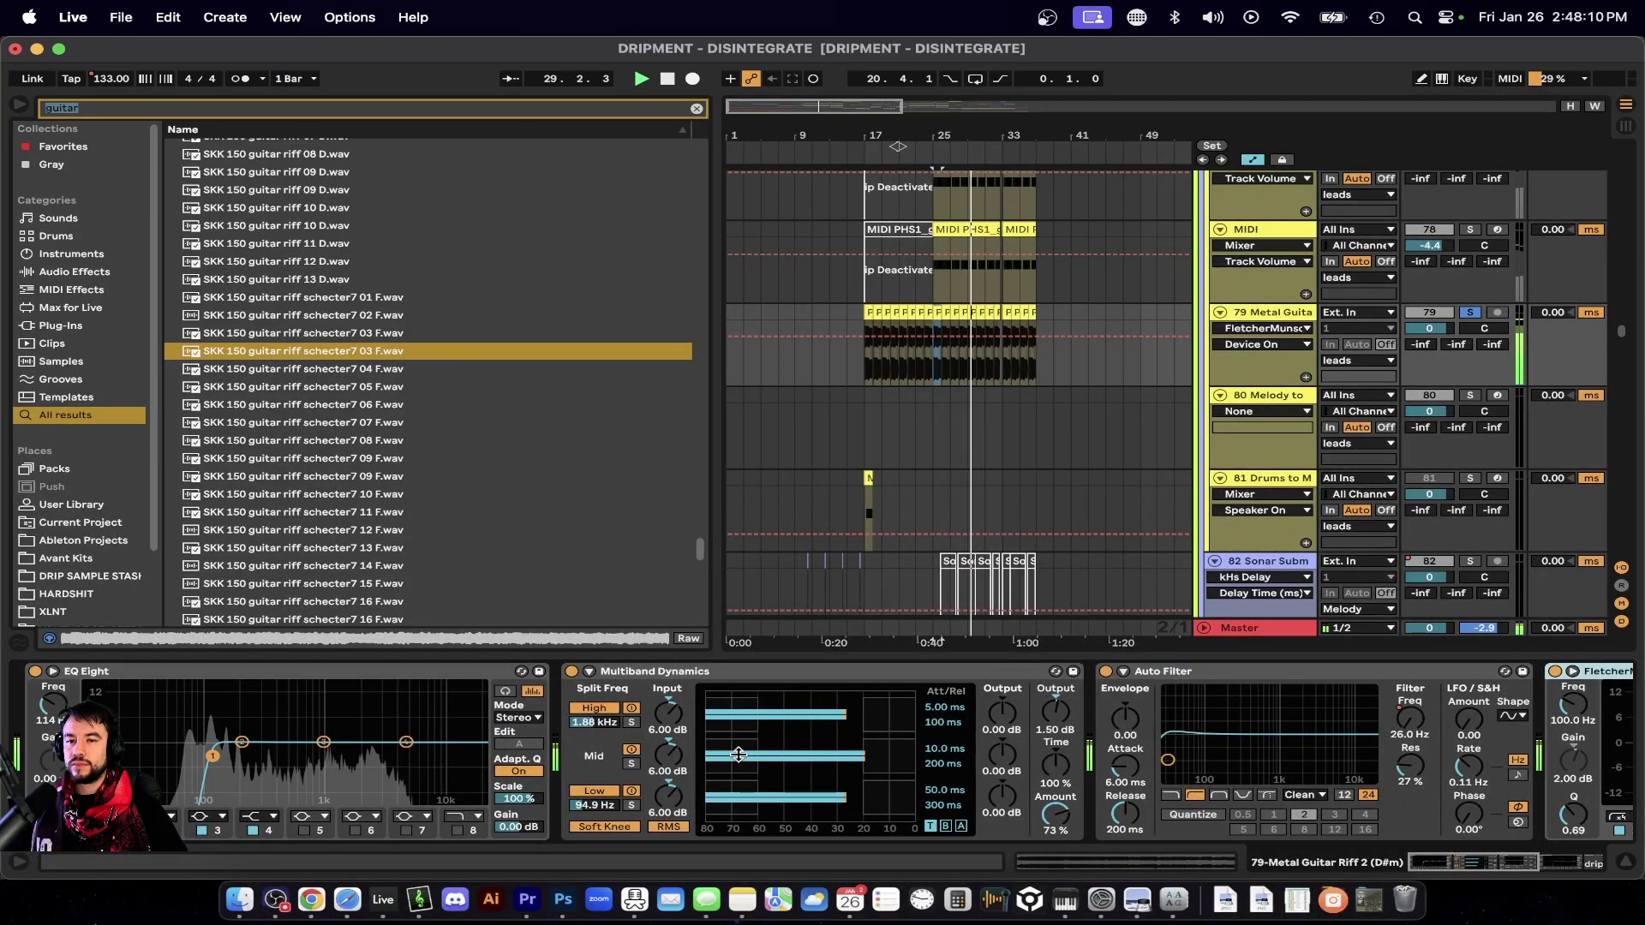
{"action": "key", "text": "space"}
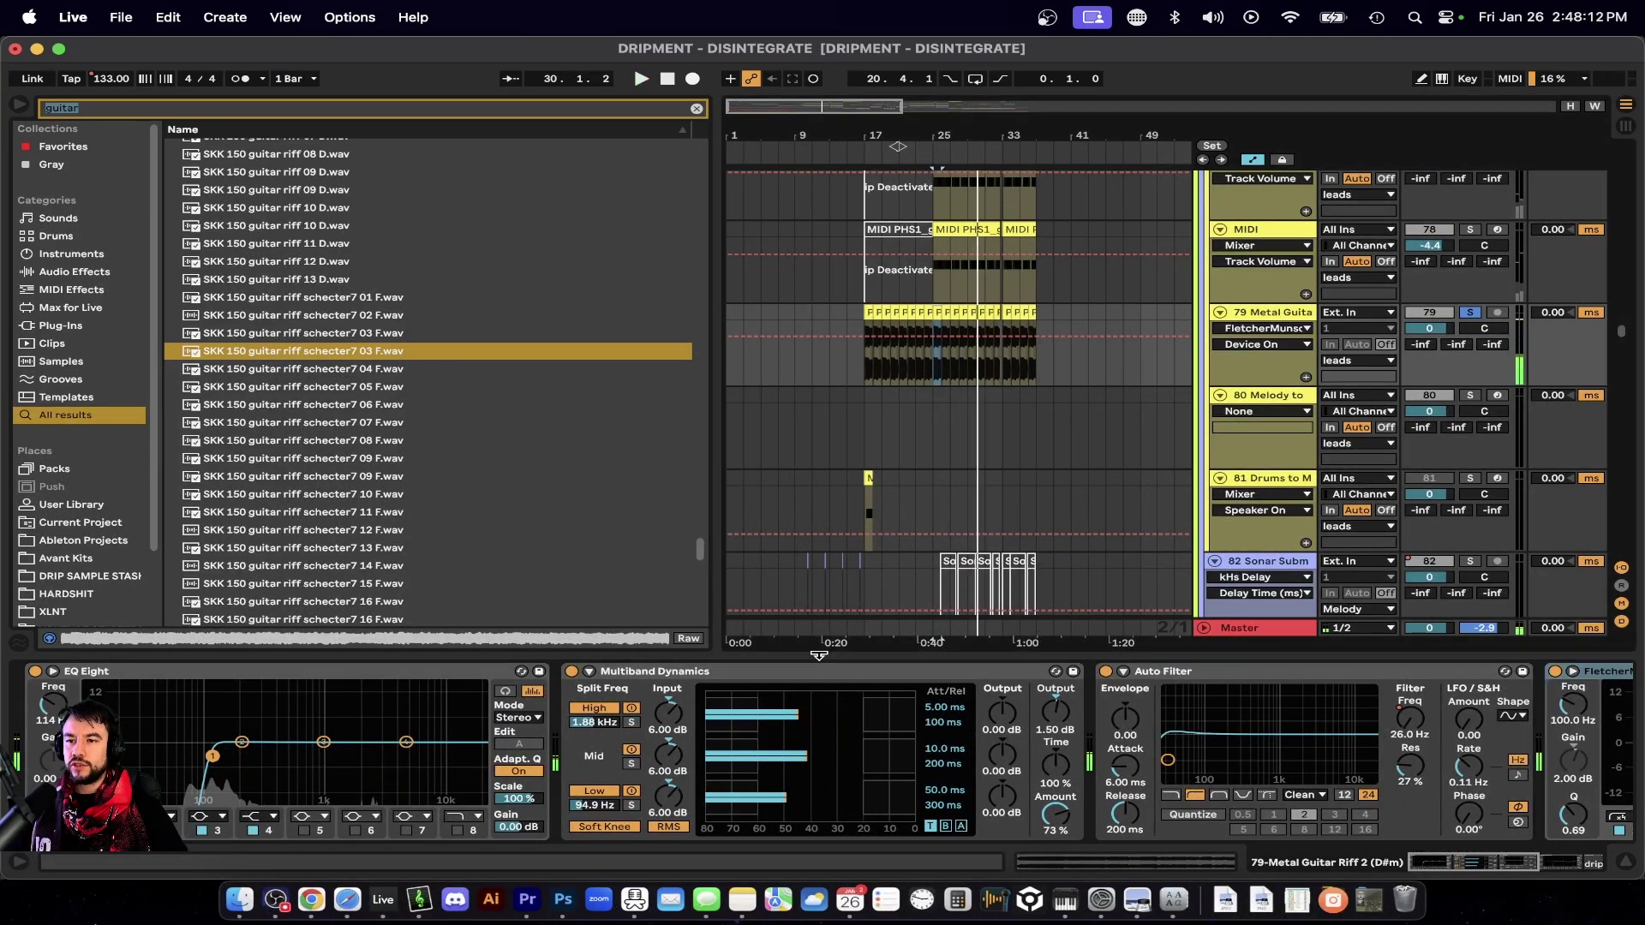
Hide the device view, solo MIDI track 78, and play its guitar_bass_riff clip at bar 25.
{"action": "key", "text": "alt+super+l"}
{"action": "scroll", "coordinate": [818, 661], "scroll_direction": "up", "scroll_amount": 4}
{"action": "right_click", "coordinate": [825, 657]}
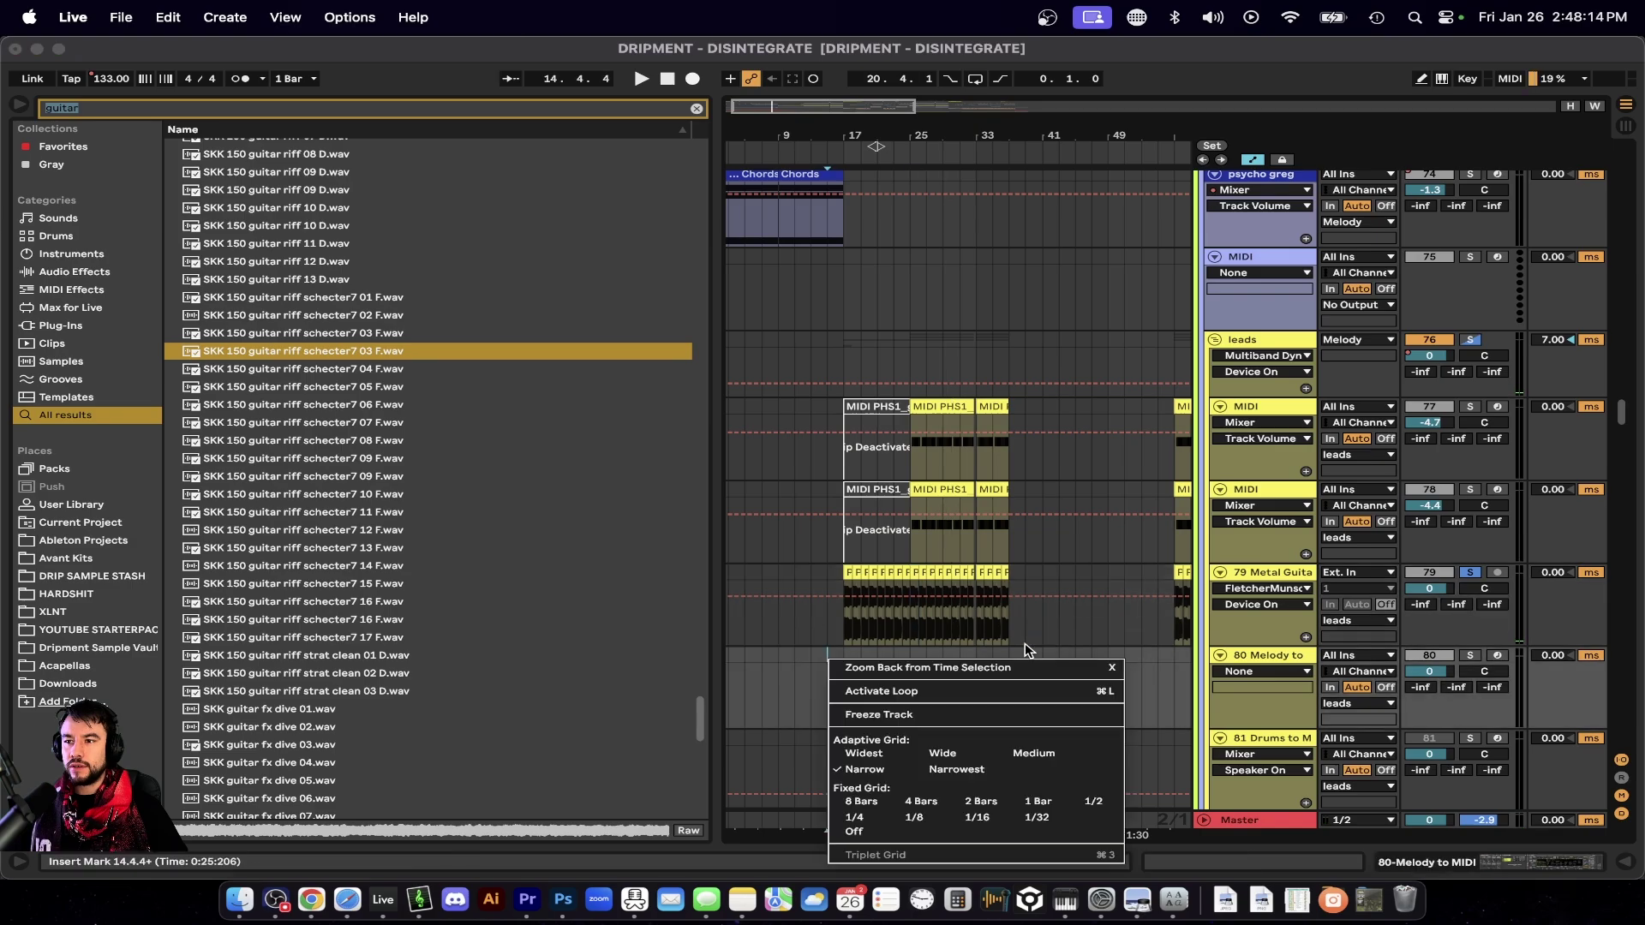
{"action": "left_click", "coordinate": [1025, 642]}
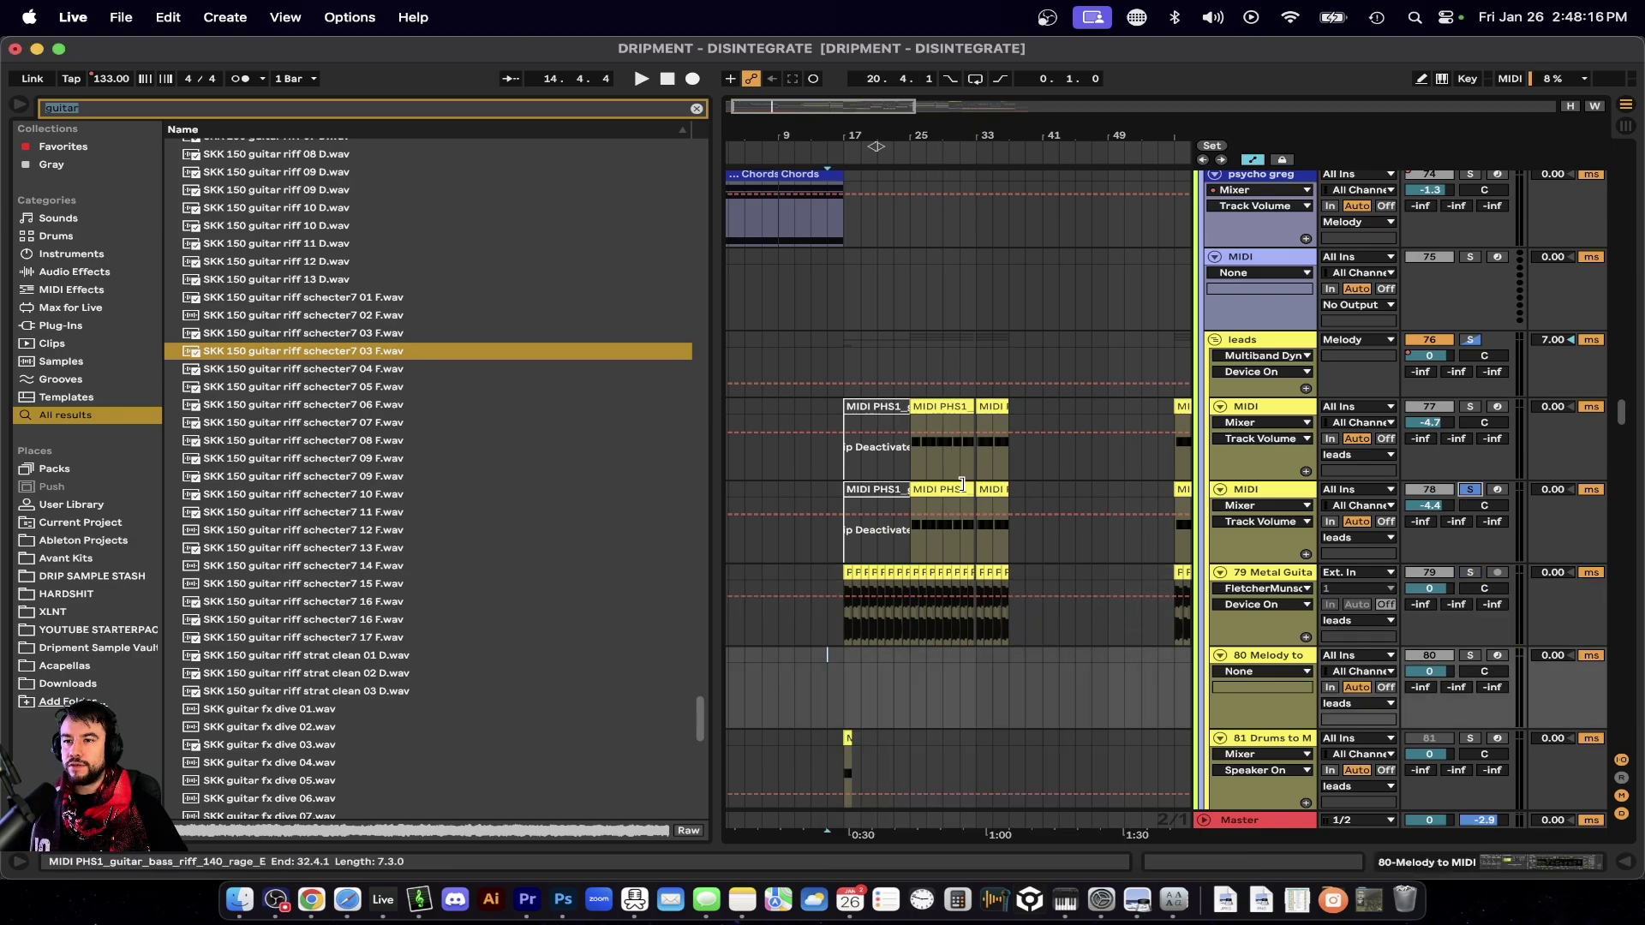
{"action": "left_click", "coordinate": [962, 485]}
{"action": "key", "text": "space"}
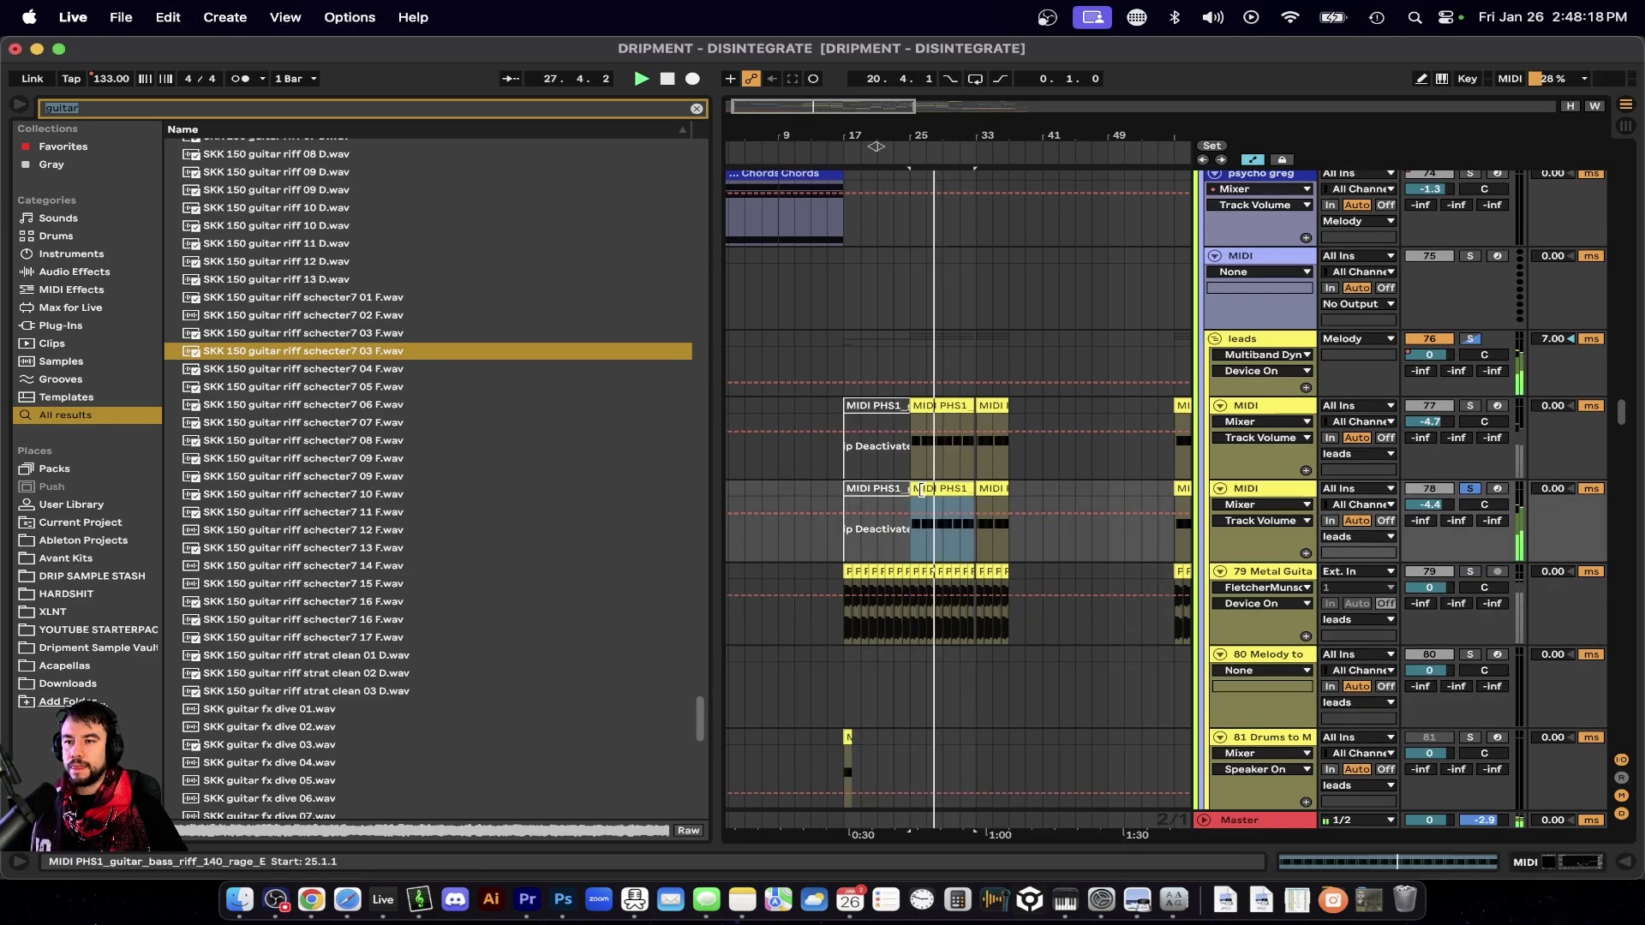
Solo MIDI track 77 in the leads group and play its guitar_bass_riff clip from bar 25.
{"action": "scroll", "coordinate": [921, 489], "scroll_direction": "up", "scroll_amount": 5}
{"action": "scroll", "coordinate": [926, 495], "scroll_direction": "up", "scroll_amount": 2}
{"action": "key", "text": "space"}
{"action": "left_click", "coordinate": [1467, 454]}
{"action": "key", "text": "space"}
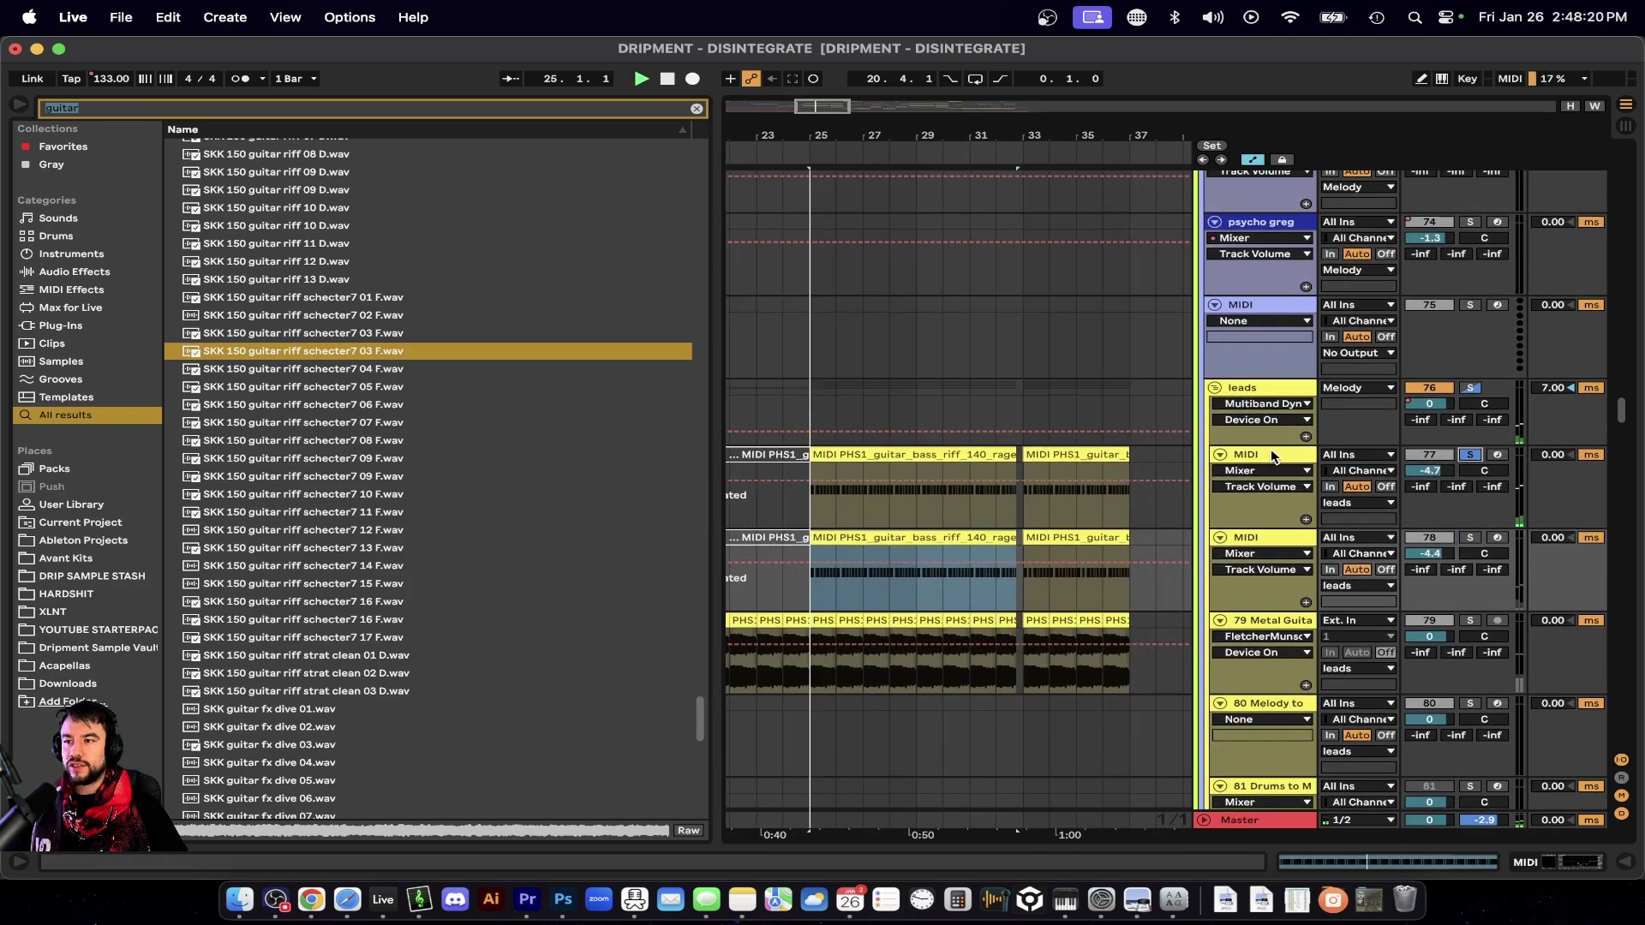
{"action": "scroll", "coordinate": [953, 496], "scroll_direction": "up", "scroll_amount": 3}
{"action": "scroll", "coordinate": [892, 516], "scroll_direction": "up", "scroll_amount": 3}
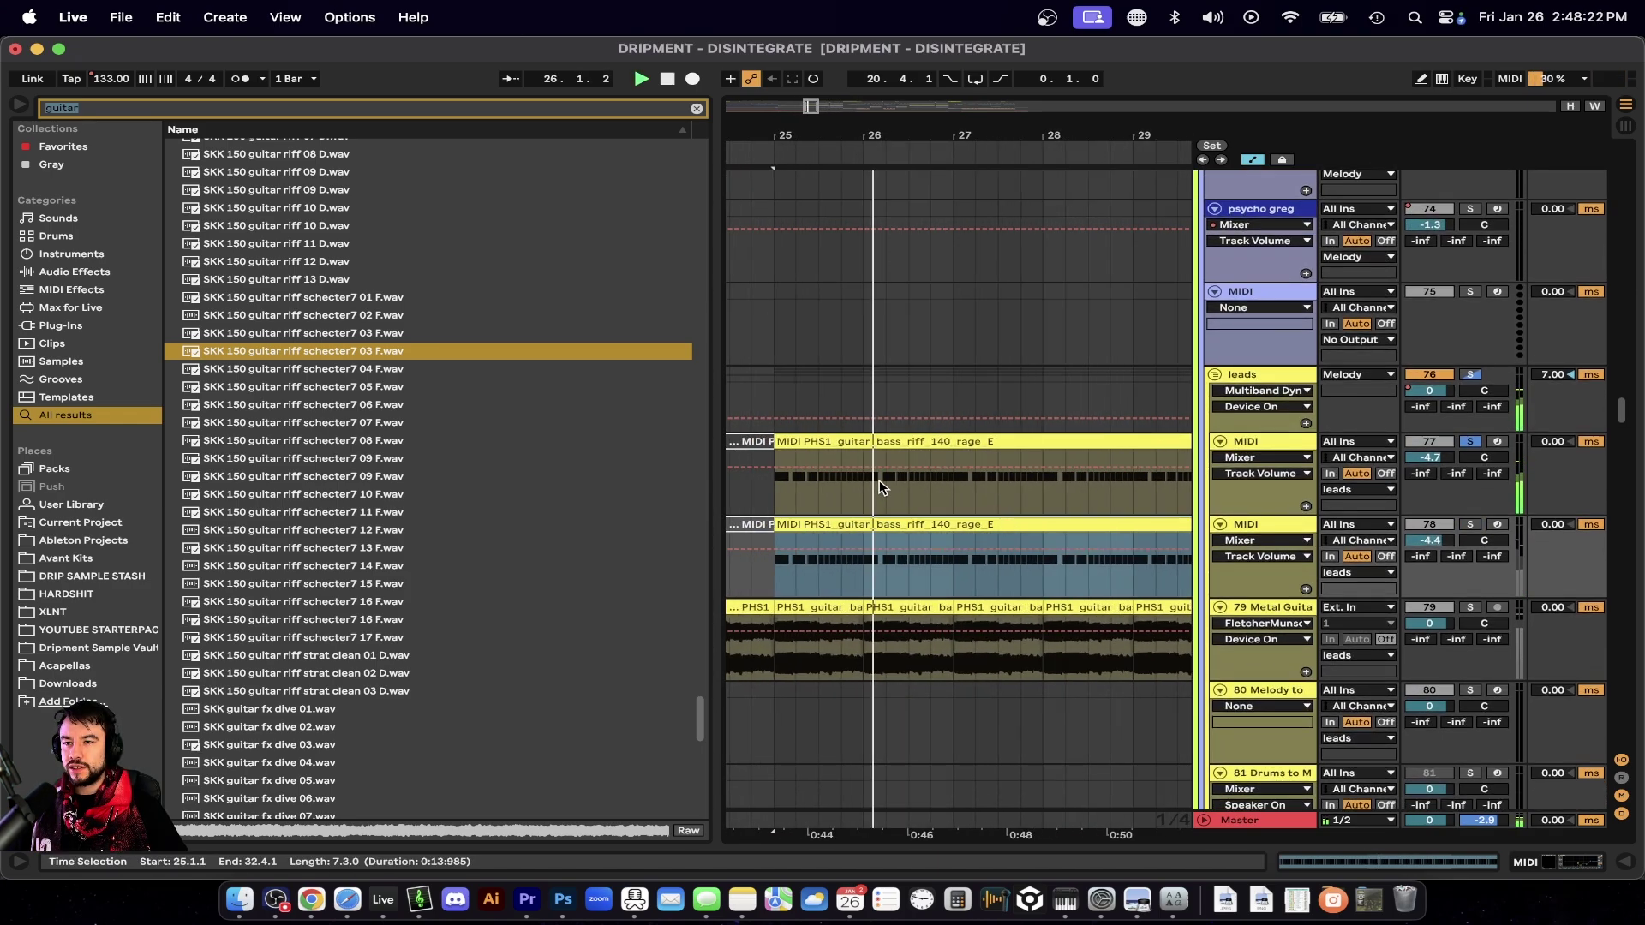
Open track 77's guitar_bass_riff clip to inspect its MIDI notes, close the clip view, and stop playback.
{"action": "double_click", "coordinate": [847, 442]}
{"action": "scroll", "coordinate": [779, 617], "scroll_direction": "down", "scroll_amount": 5}
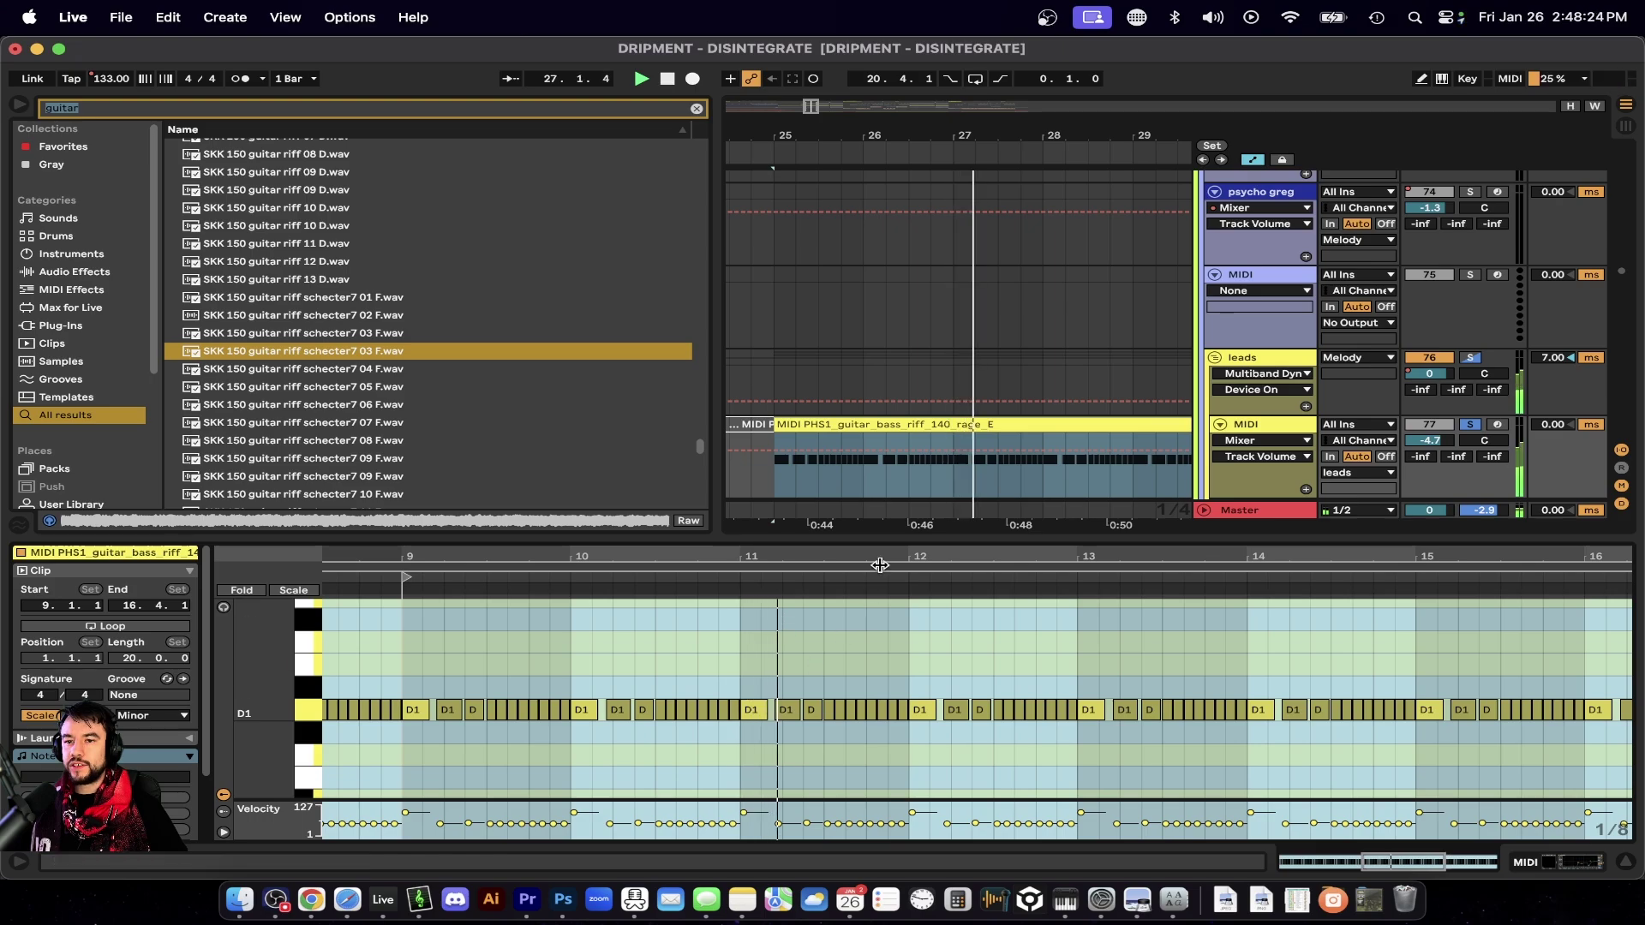
{"action": "double_click", "coordinate": [851, 536]}
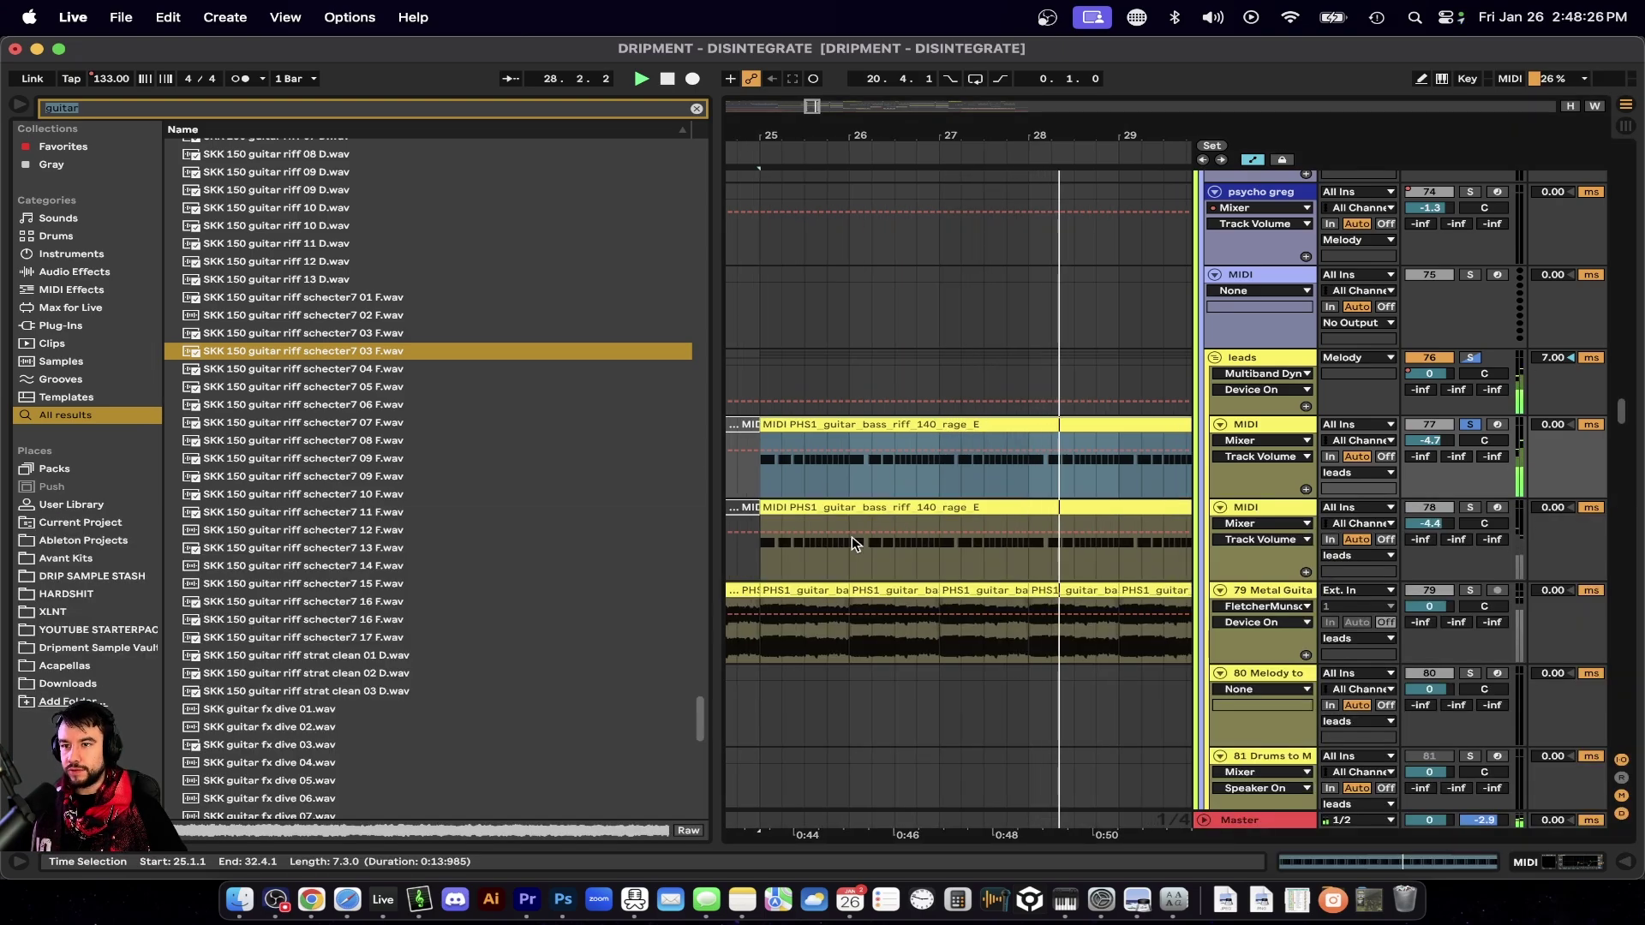
{"action": "scroll", "coordinate": [852, 536], "scroll_direction": "down", "scroll_amount": 1}
{"action": "key", "text": "space"}
{"action": "scroll", "coordinate": [838, 510], "scroll_direction": "down", "scroll_amount": 2}
{"action": "scroll", "coordinate": [838, 511], "scroll_direction": "left", "scroll_amount": 3}
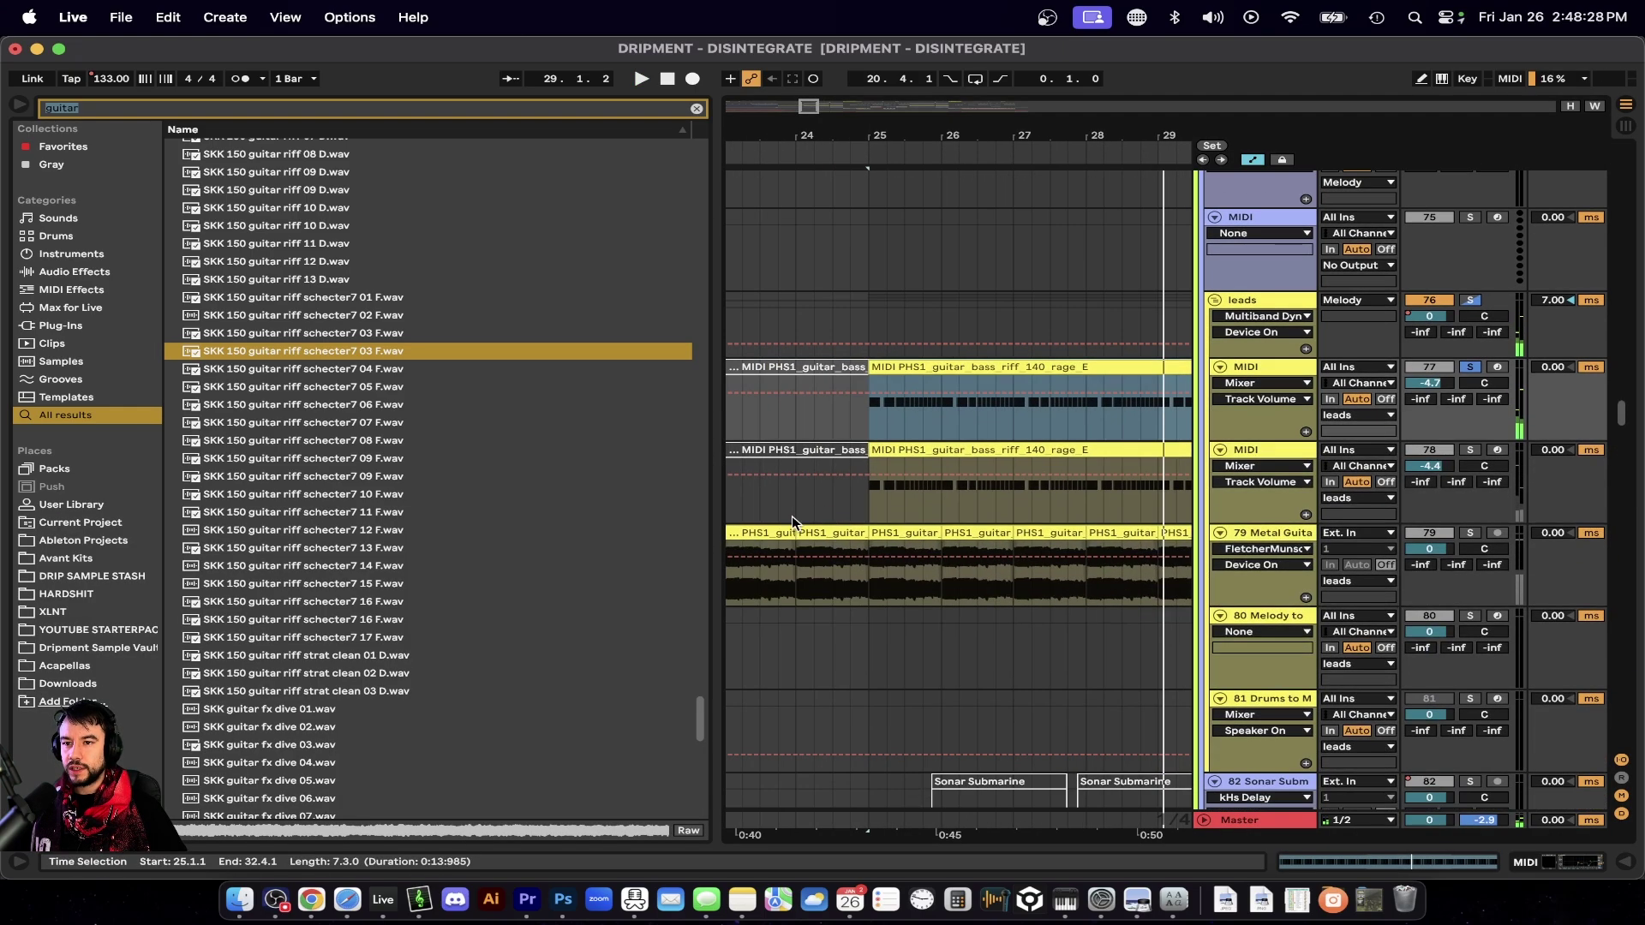
Open the guitar riff audio clip at bar 23 on track 79 and examine its waveform.
{"action": "double_click", "coordinate": [751, 529]}
{"action": "scroll", "coordinate": [148, 766], "scroll_direction": "down", "scroll_amount": 2}
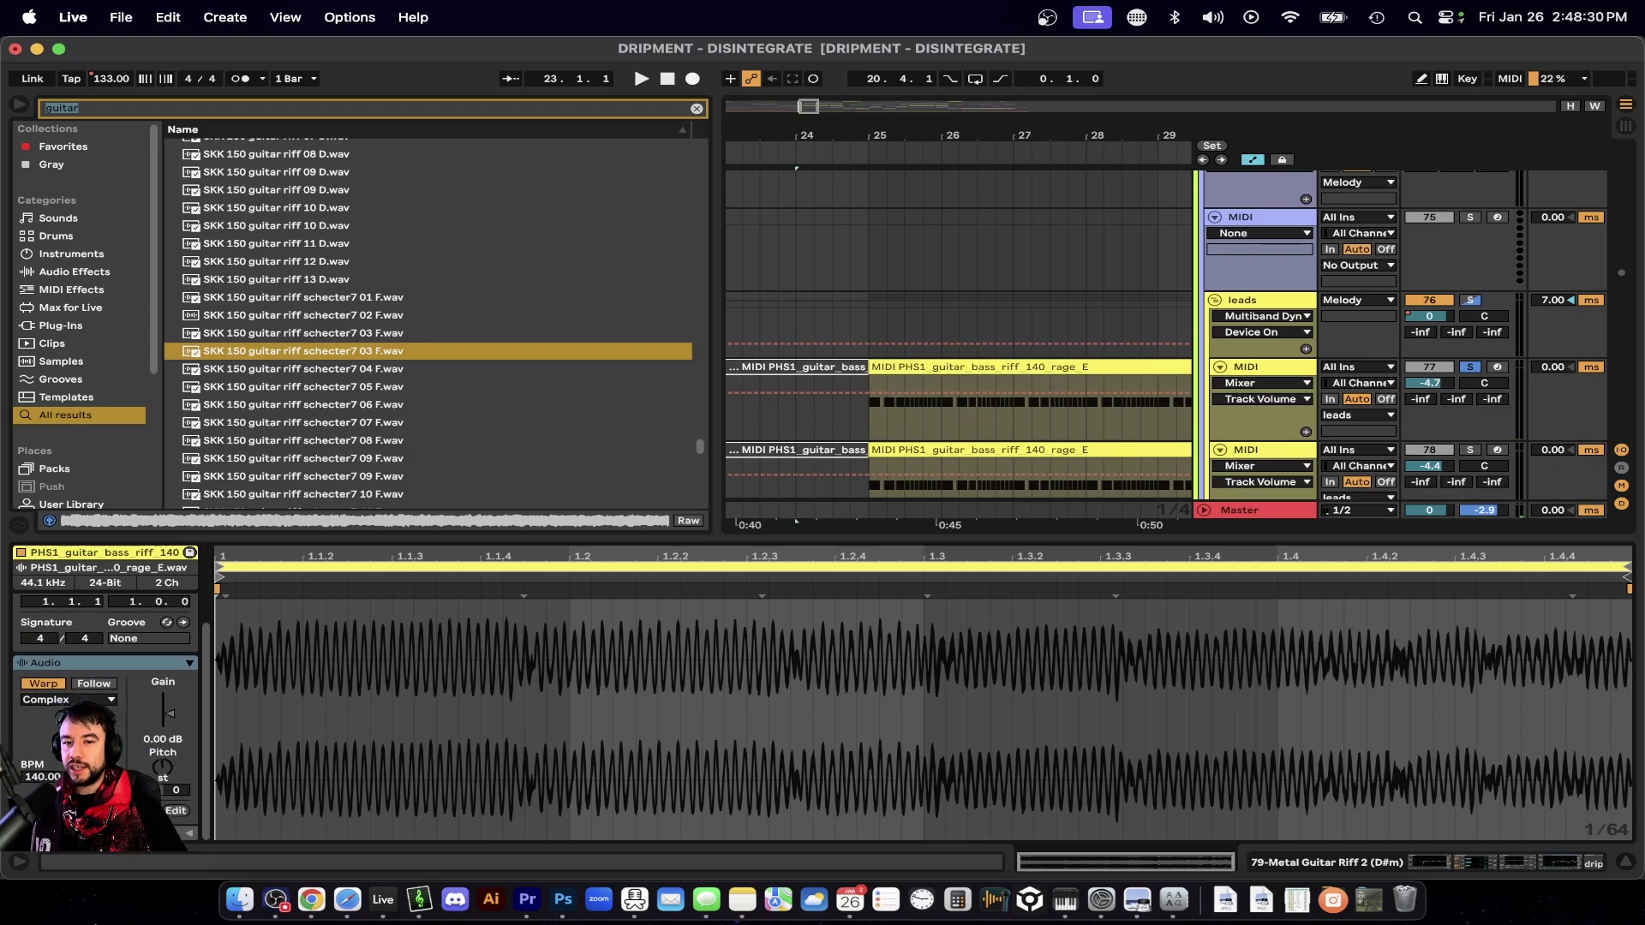
{"action": "scroll", "coordinate": [886, 454], "scroll_direction": "down", "scroll_amount": 4}
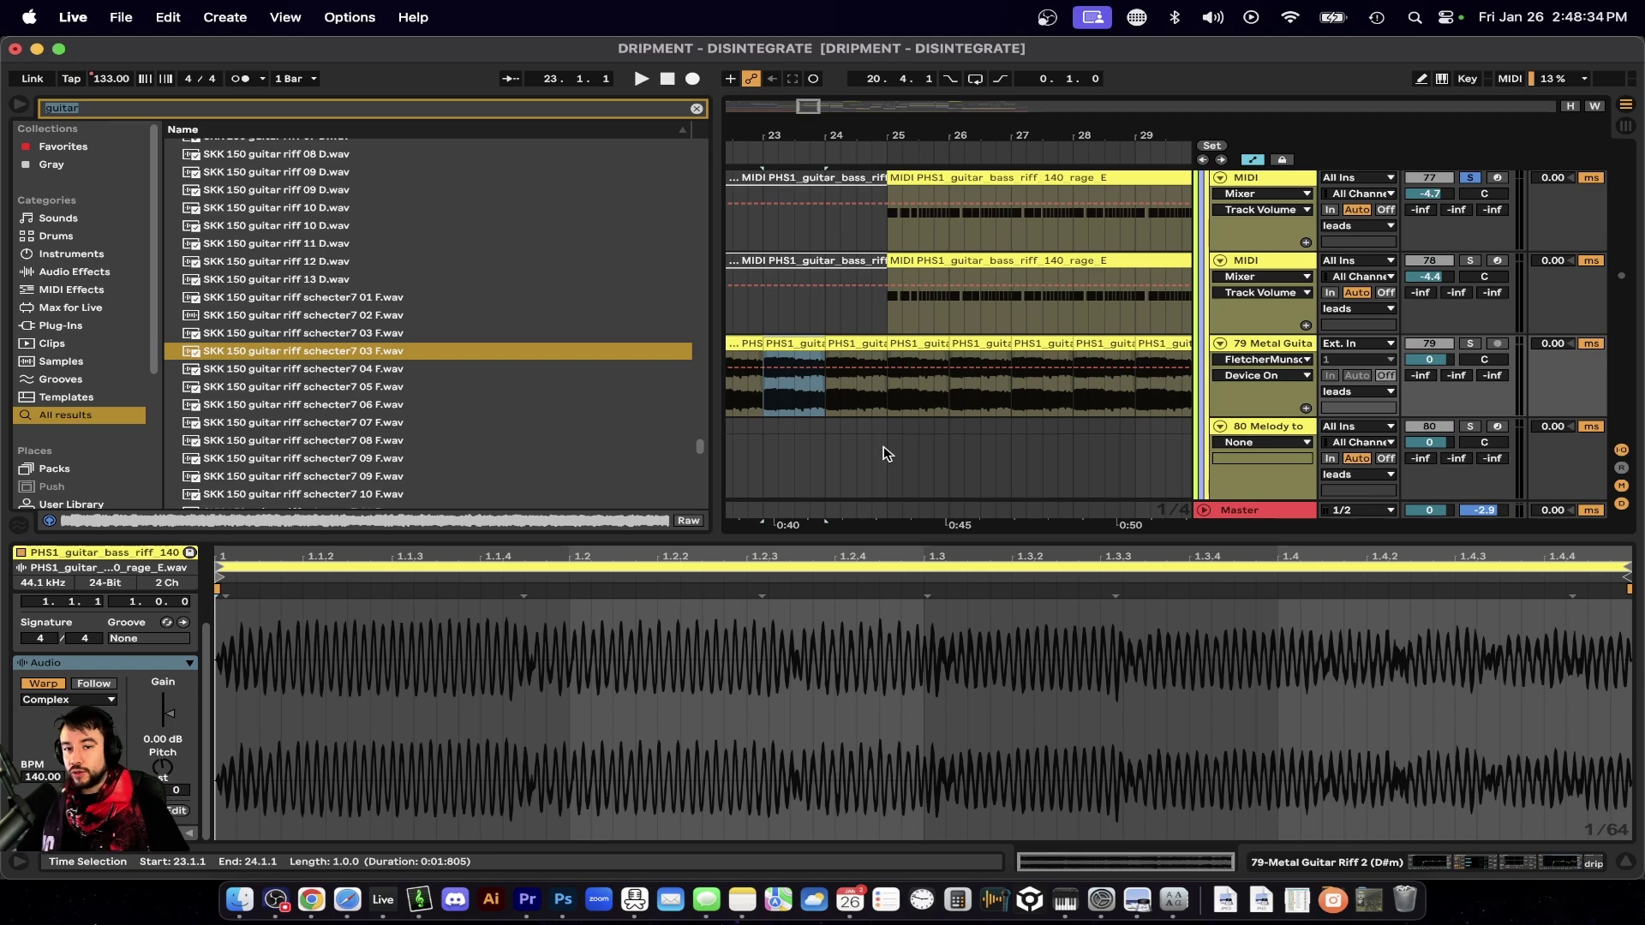
{"action": "scroll", "coordinate": [900, 381], "scroll_direction": "left", "scroll_amount": 5}
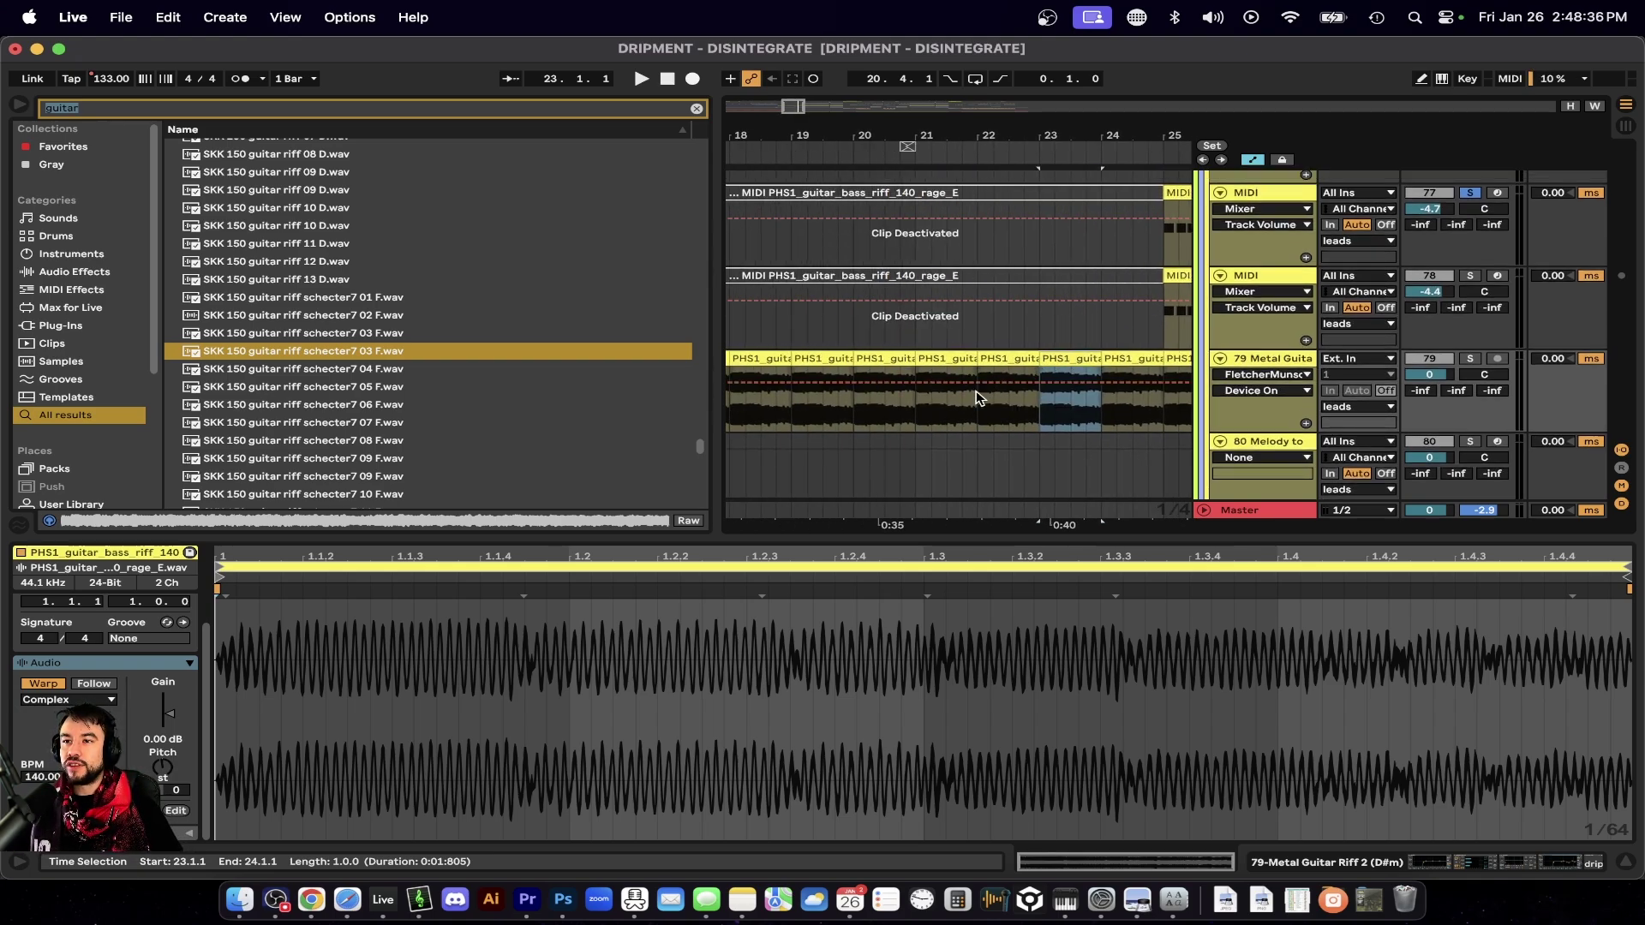
{"action": "scroll", "coordinate": [893, 408], "scroll_direction": "right", "scroll_amount": 5}
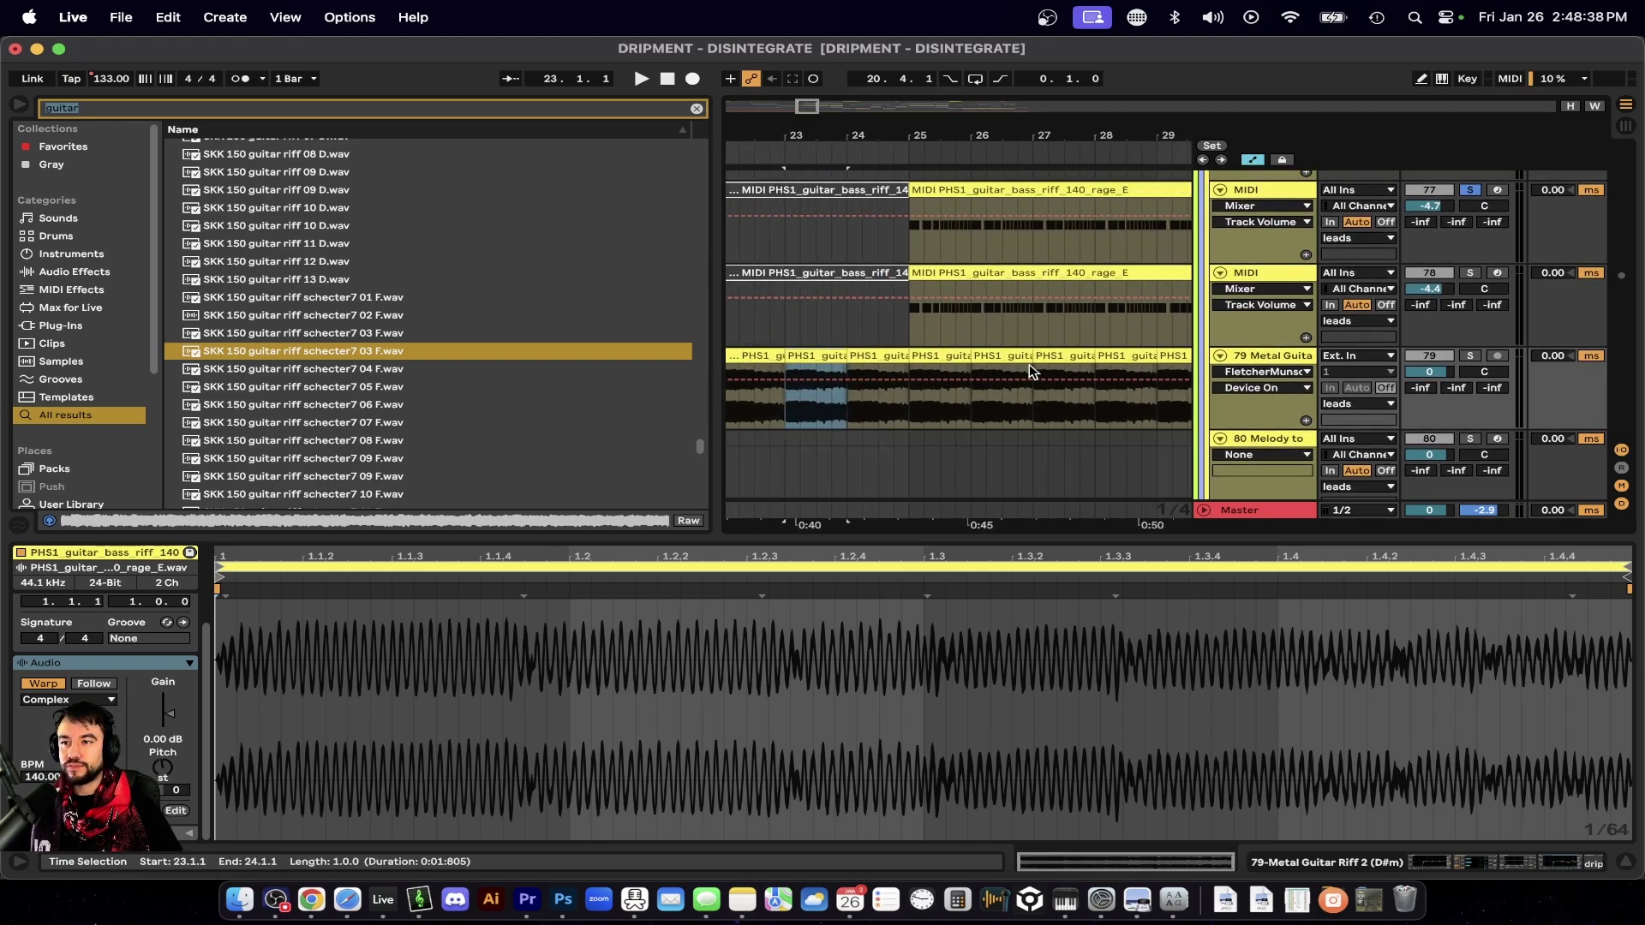
Solo track 79, play its riff clip at bar 25, stop playback, and hide the clip view.
{"action": "left_click", "coordinate": [931, 361]}
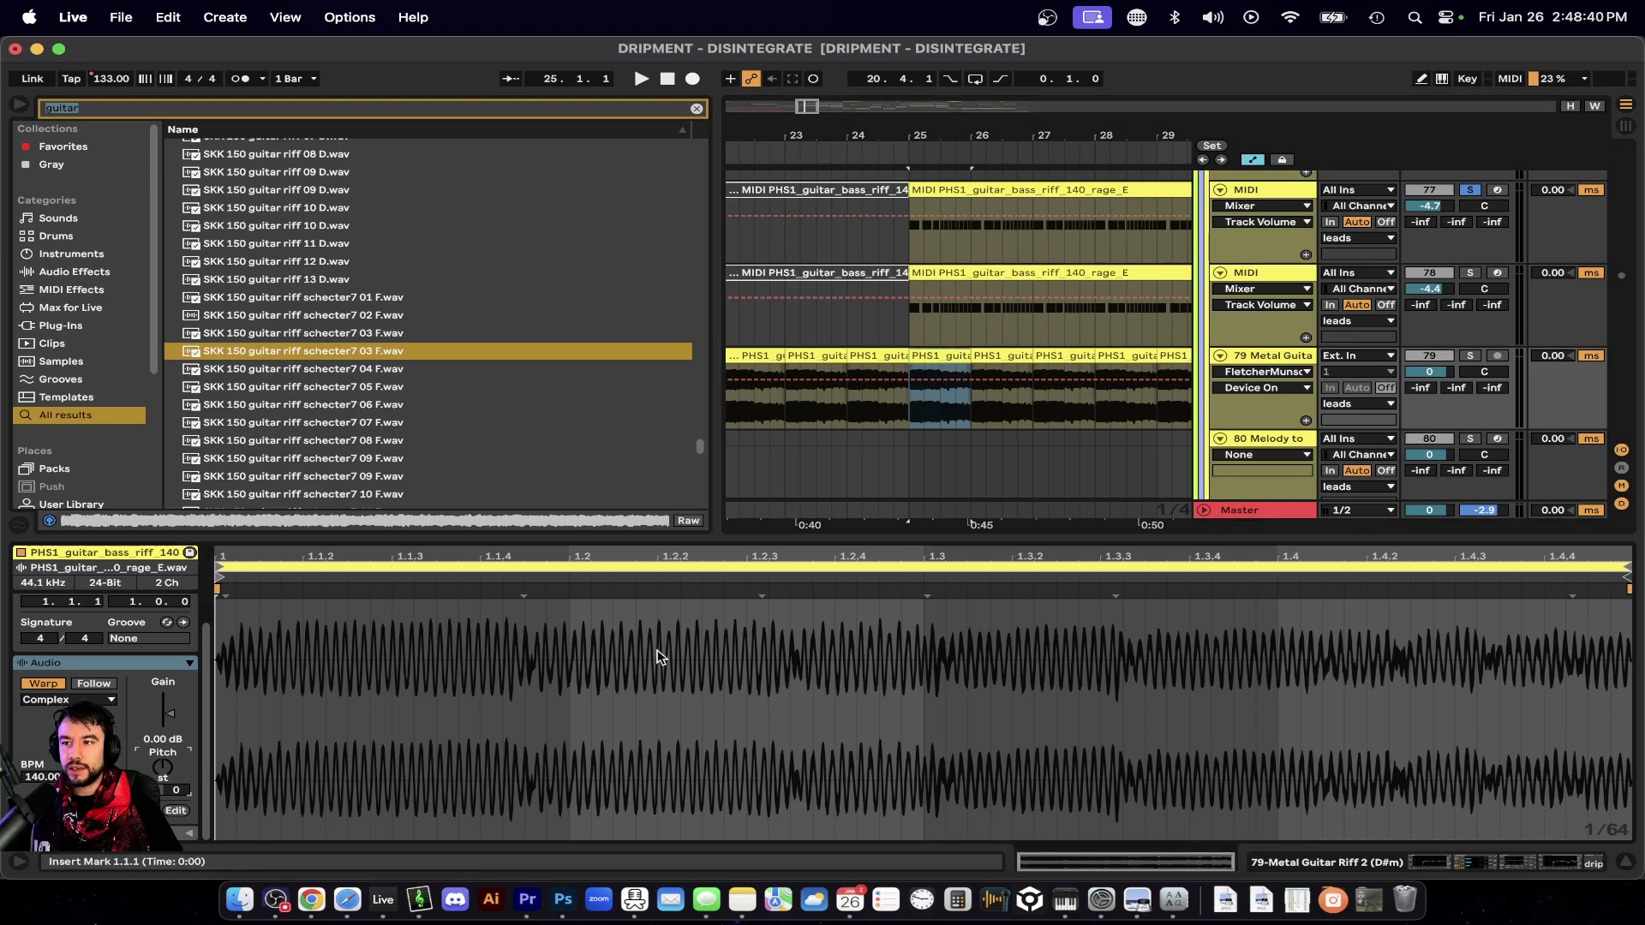
{"action": "key", "text": "space"}
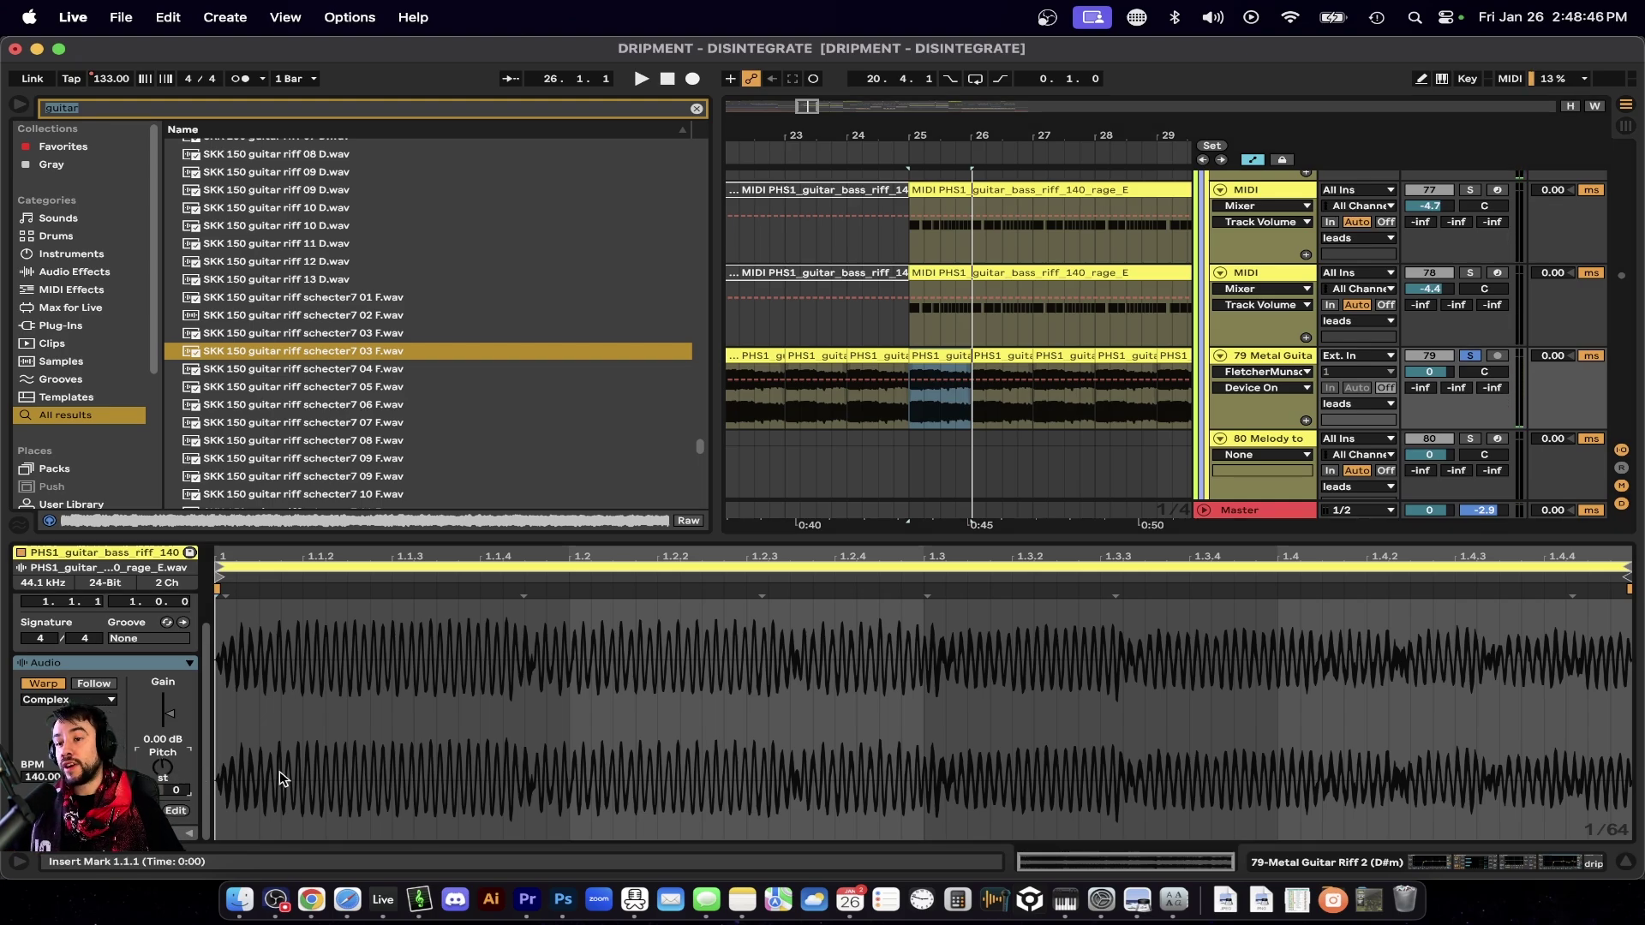
{"action": "key", "text": "space"}
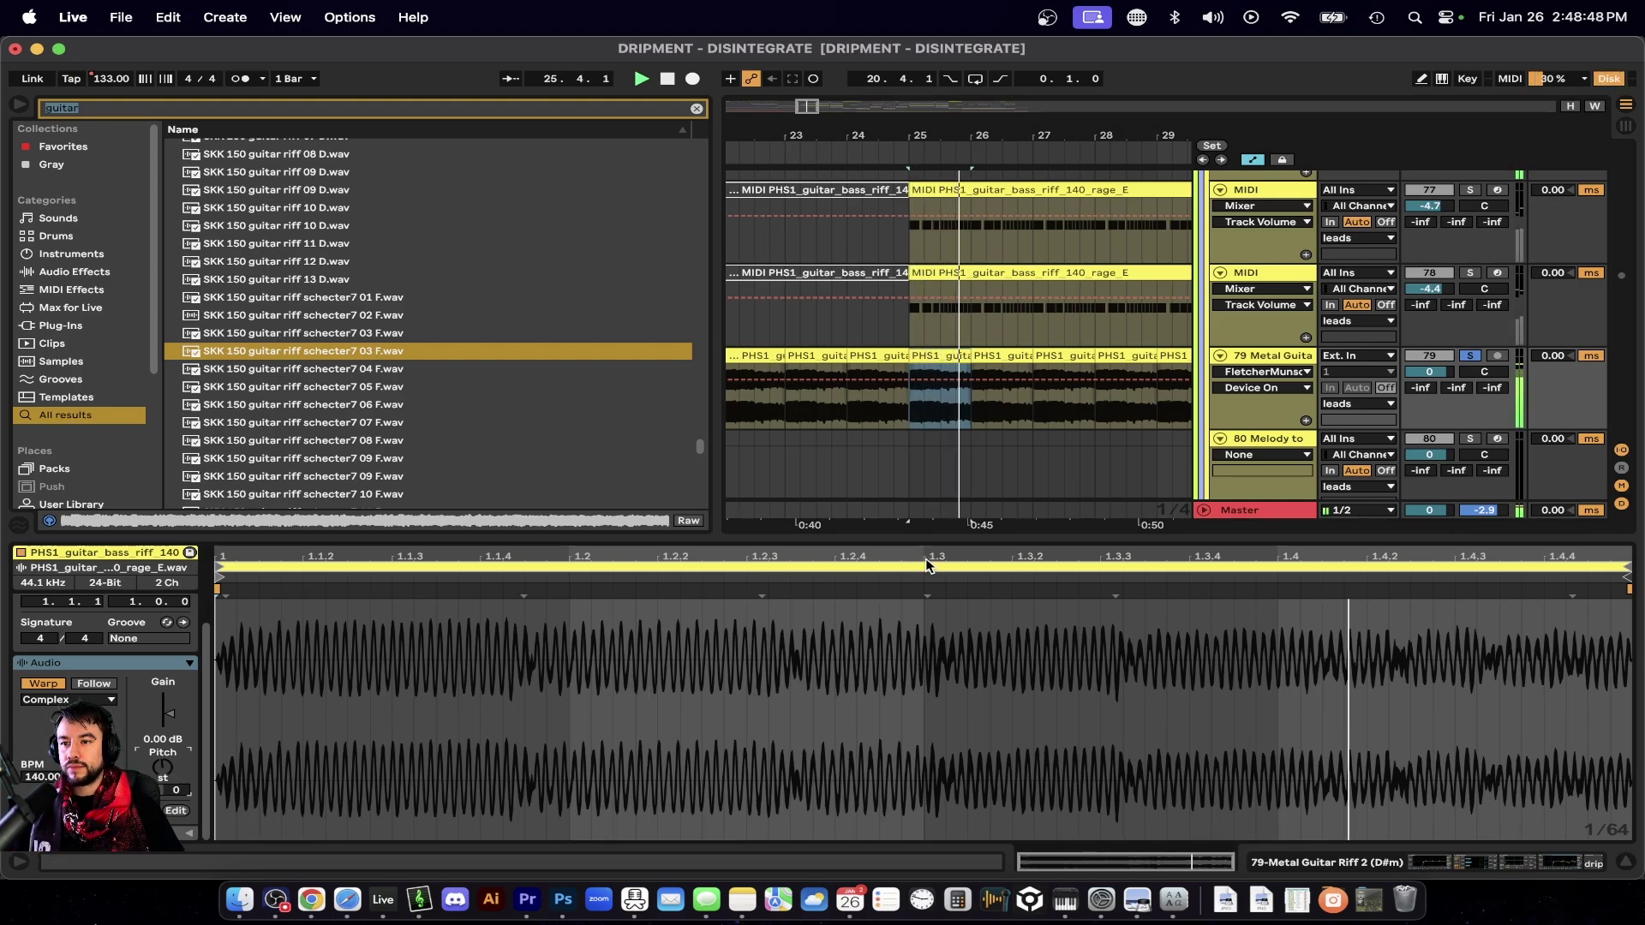
{"action": "key", "text": "space"}
{"action": "key", "text": "super+alt+l"}
Solo tracks 77, 78 and 79 together and play the layered riff from bar 25.
{"action": "scroll", "coordinate": [889, 539], "scroll_direction": "up", "scroll_amount": 2}
{"action": "scroll", "coordinate": [889, 540], "scroll_direction": "right", "scroll_amount": 1}
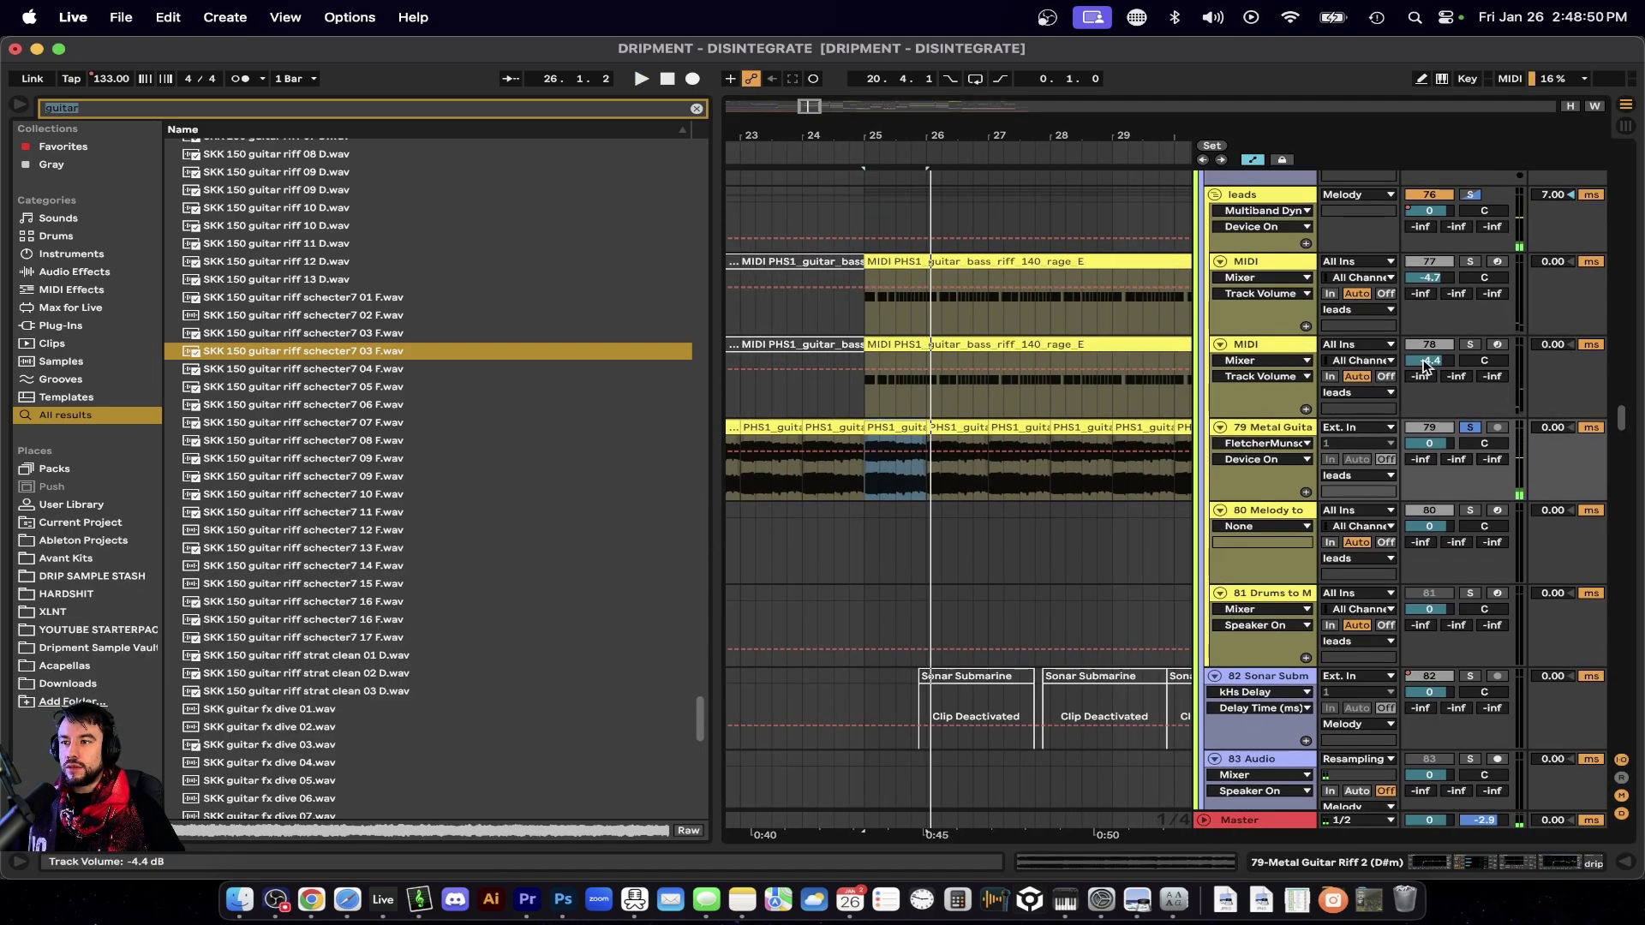
{"action": "left_click", "coordinate": [1470, 261]}
{"action": "key", "text": "space"}
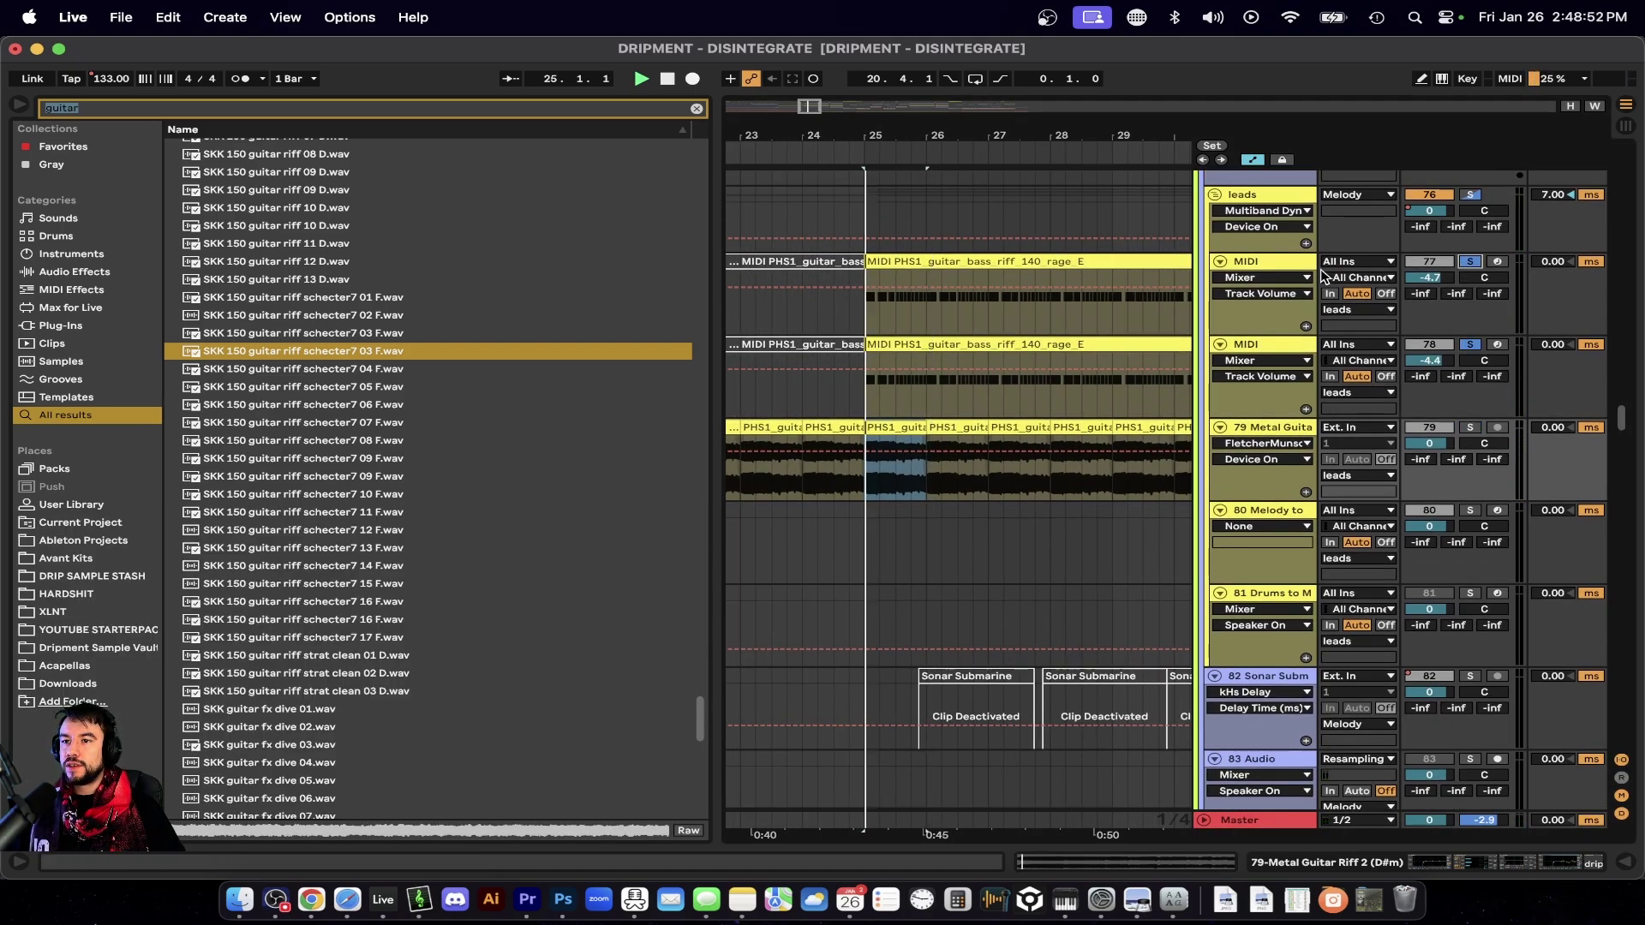
{"action": "left_click", "coordinate": [1470, 428]}
{"action": "key", "text": "space"}
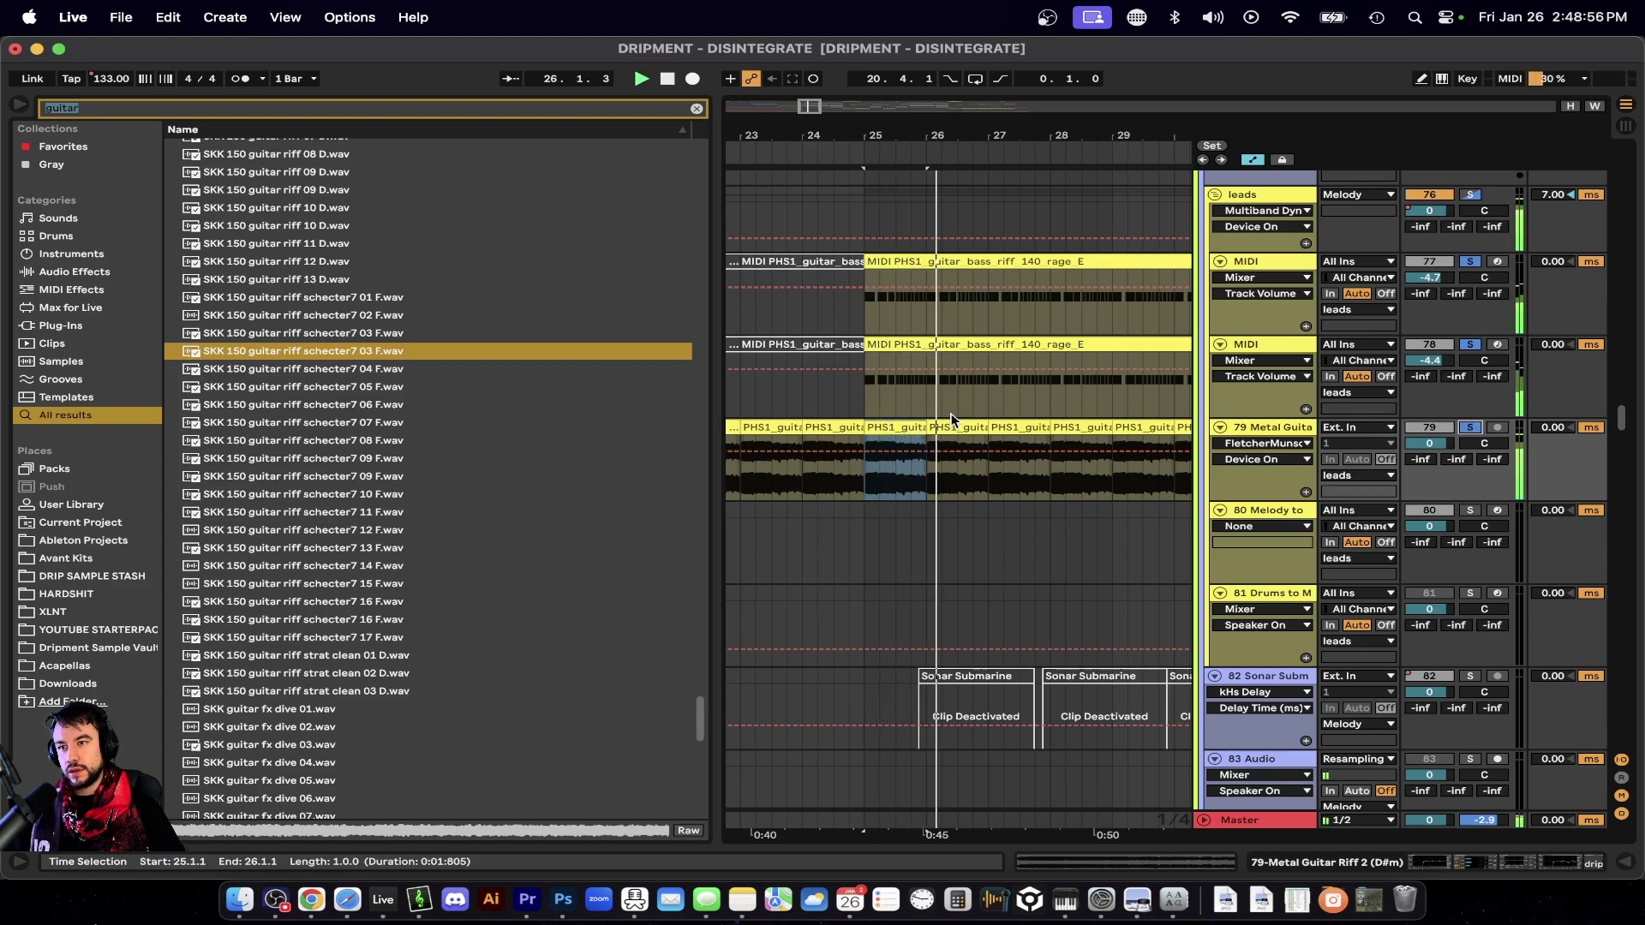
{"action": "key", "text": "space"}
Replay the combined riff layers from bar 25 while comparing the MIDI notes with the audio clip up close.
{"action": "scroll", "coordinate": [954, 419], "scroll_direction": "up", "scroll_amount": 2}
{"action": "scroll", "coordinate": [955, 419], "scroll_direction": "left", "scroll_amount": 1}
{"action": "scroll", "coordinate": [1005, 462], "scroll_direction": "up", "scroll_amount": 5}
{"action": "scroll", "coordinate": [1005, 462], "scroll_direction": "left", "scroll_amount": 1}
{"action": "scroll", "coordinate": [1005, 461], "scroll_direction": "left", "scroll_amount": 2}
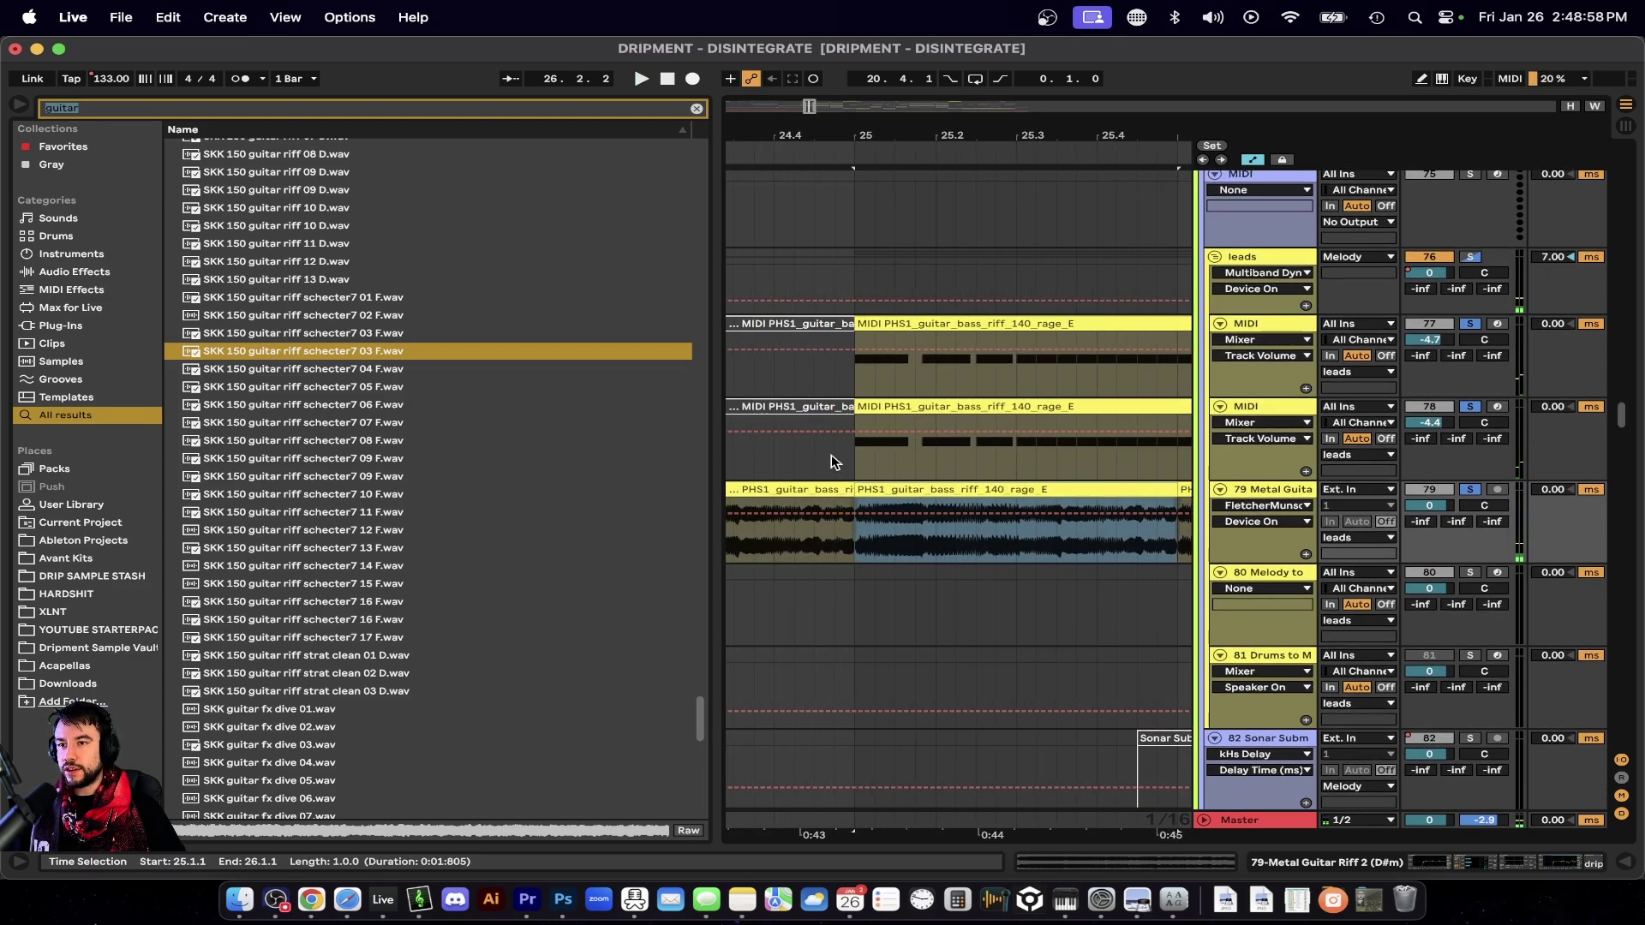
{"action": "scroll", "coordinate": [831, 455], "scroll_direction": "down", "scroll_amount": 1}
{"action": "key", "text": "space"}
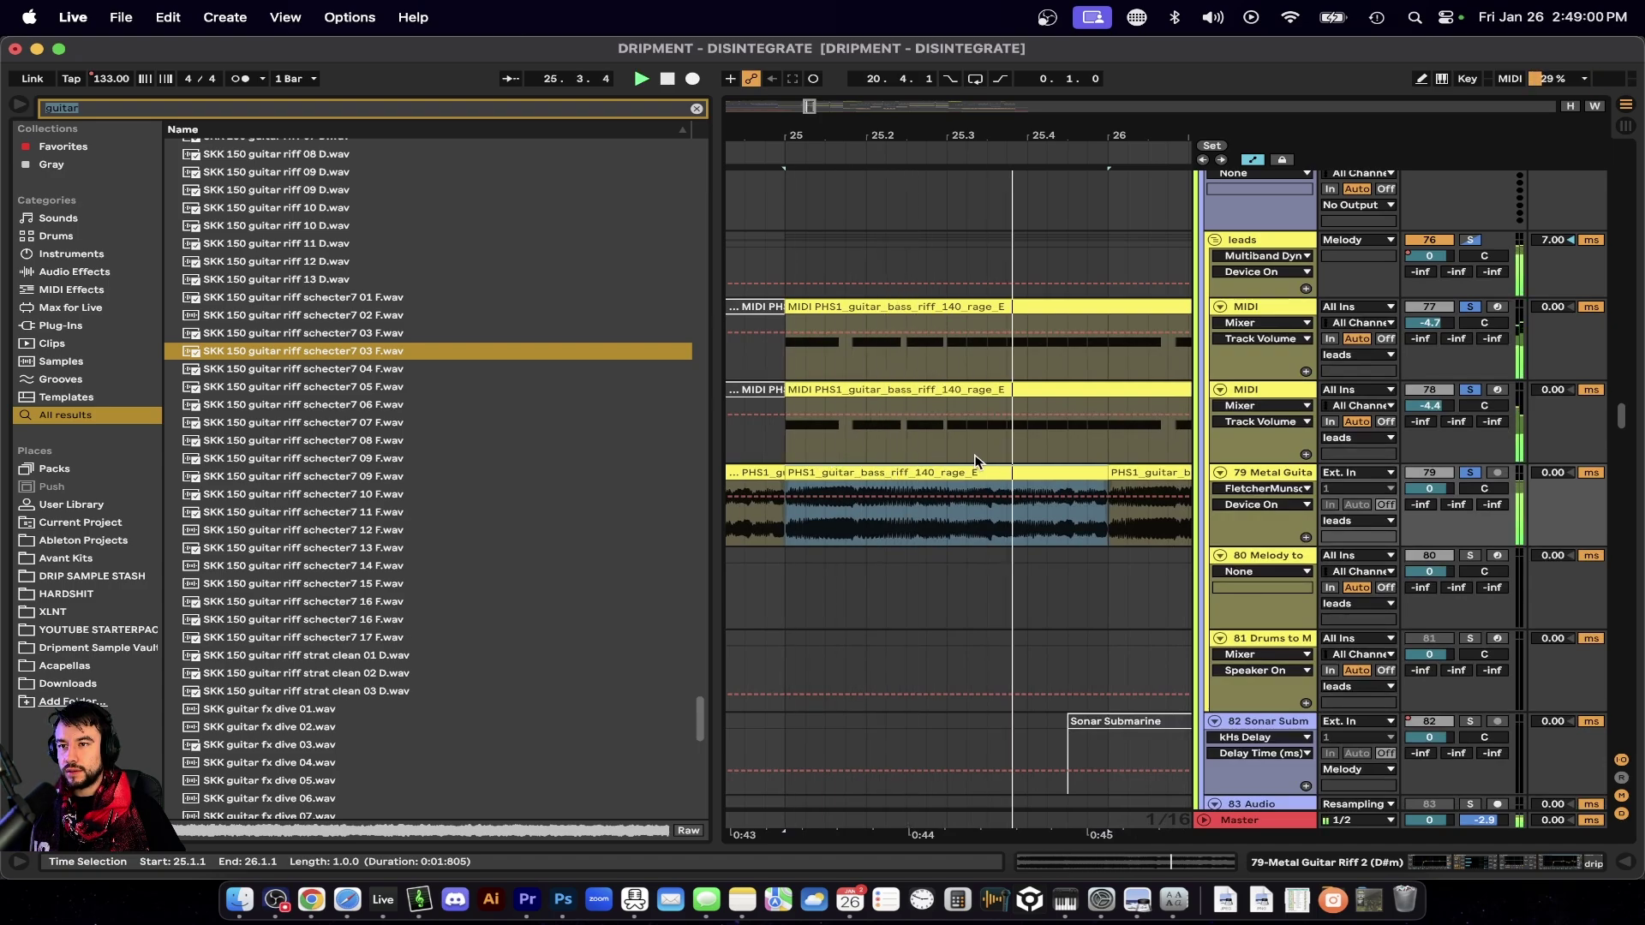
{"action": "scroll", "coordinate": [973, 463], "scroll_direction": "right", "scroll_amount": 2}
{"action": "scroll", "coordinate": [973, 462], "scroll_direction": "down", "scroll_amount": 3}
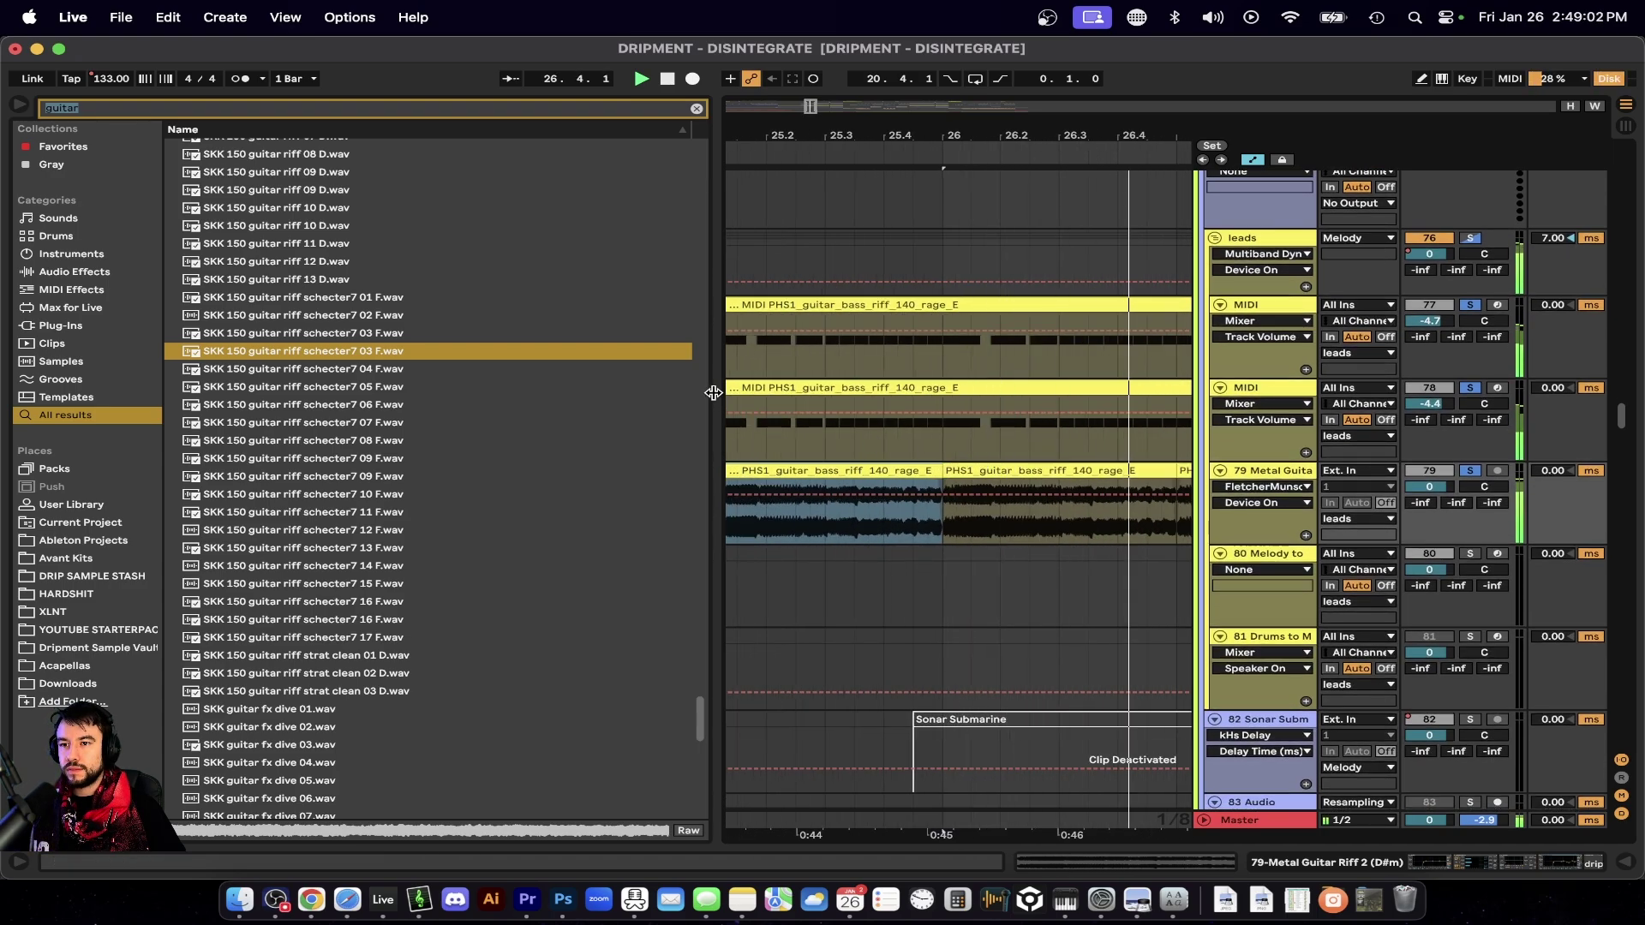
Narrow the browser to widen the arrangement and stop playback.
{"action": "left_click_drag", "start_coordinate": [715, 392], "coordinate": [418, 392]}
{"action": "key", "text": "space"}
{"action": "scroll", "coordinate": [763, 477], "scroll_direction": "down", "scroll_amount": 3}
{"action": "scroll", "coordinate": [765, 485], "scroll_direction": "left", "scroll_amount": 2}
{"action": "scroll", "coordinate": [765, 484], "scroll_direction": "down", "scroll_amount": 2}
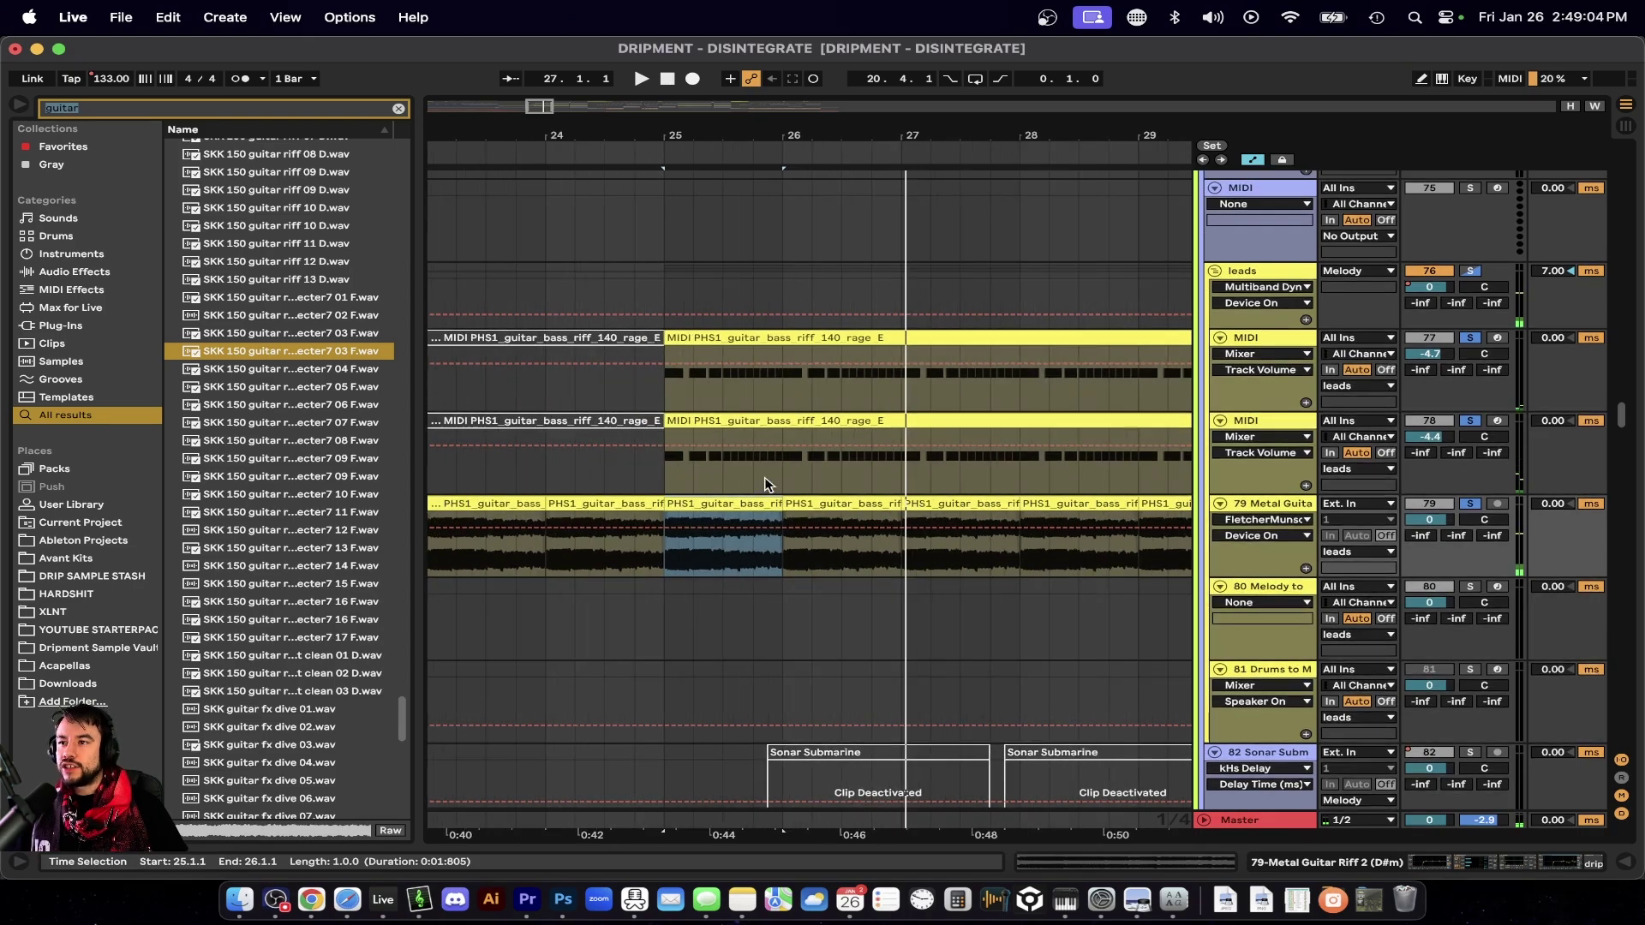
{"action": "scroll", "coordinate": [765, 484], "scroll_direction": "down", "scroll_amount": 3}
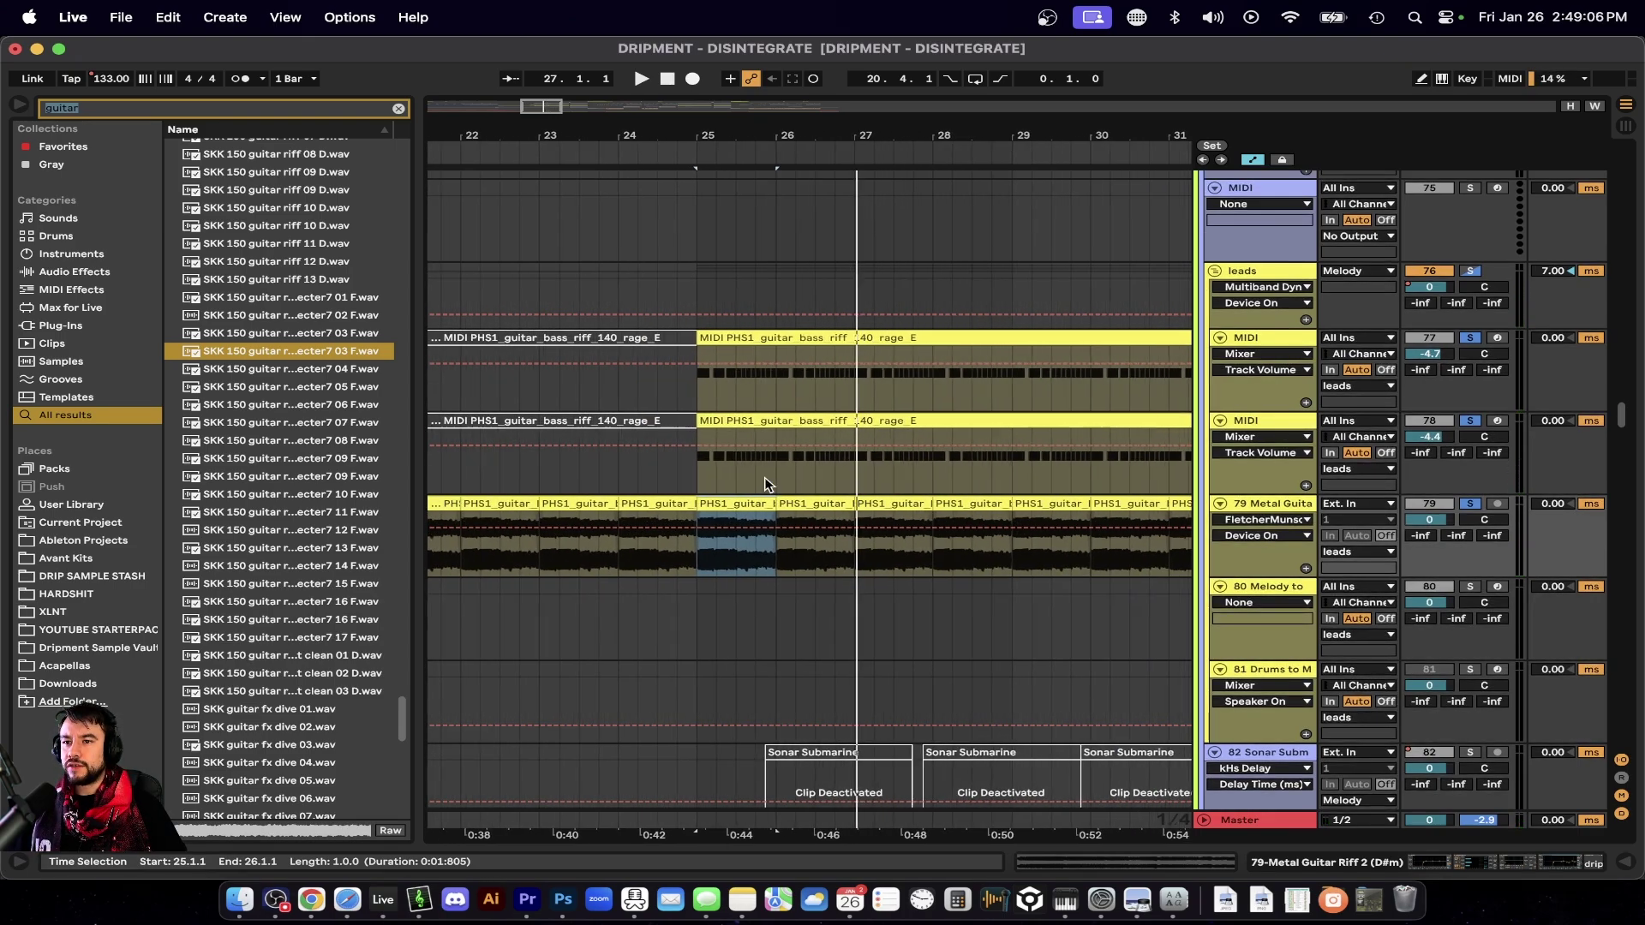
Clear the solos on the riff layers and play the full arrangement from position 24.3.1.
{"action": "left_click", "coordinate": [1472, 342]}
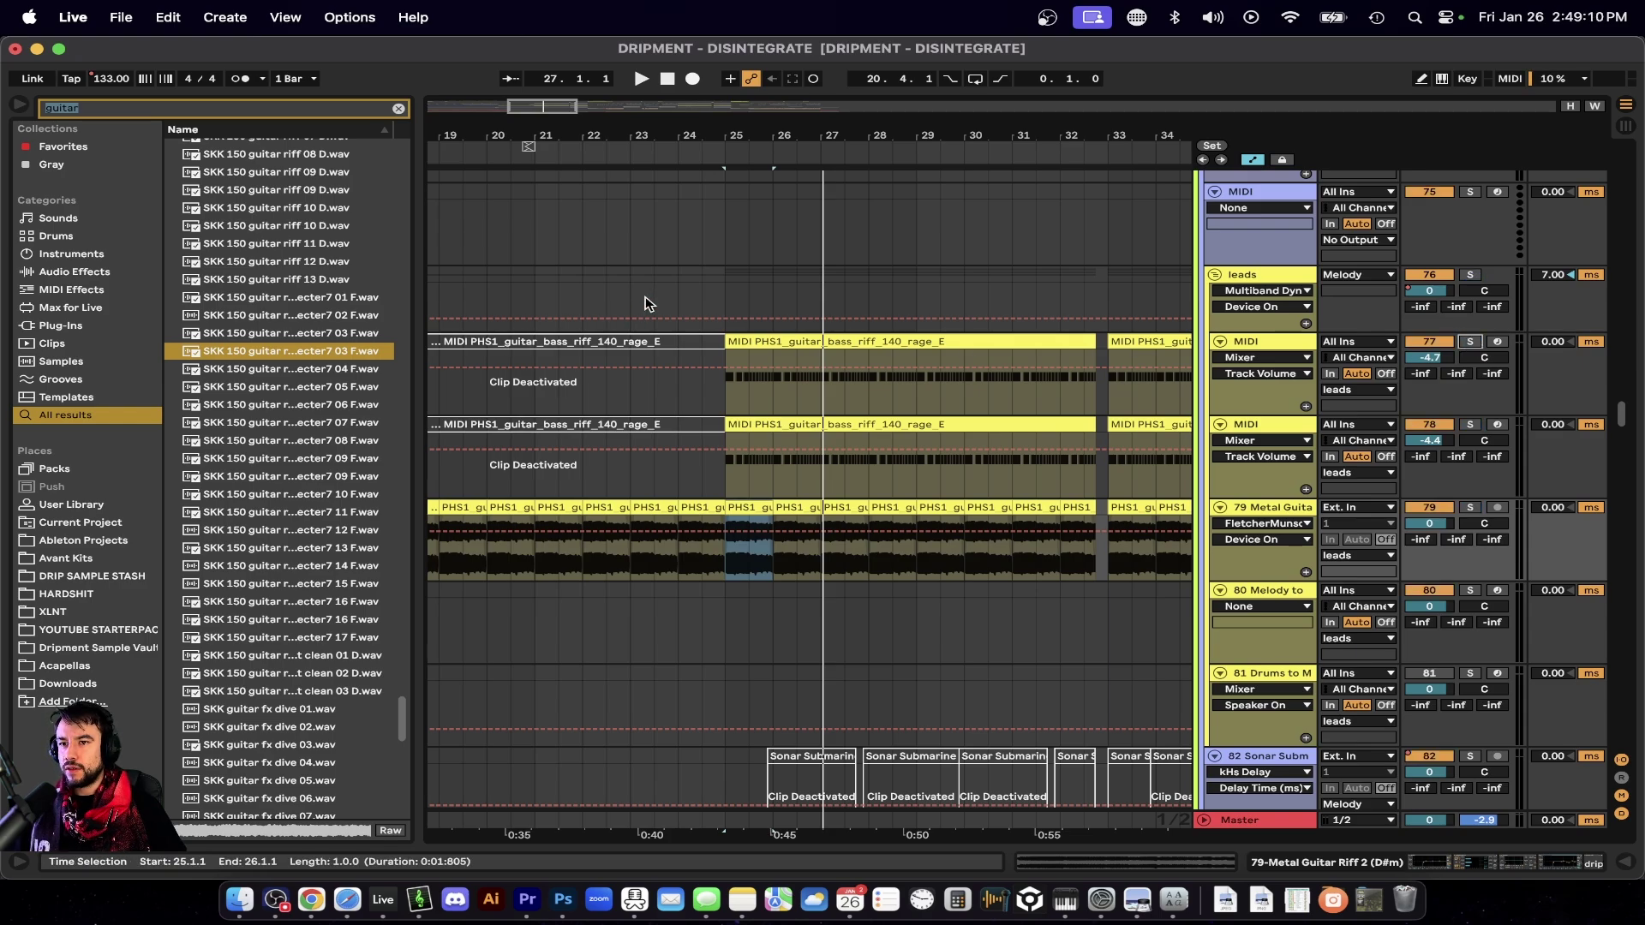
{"action": "left_click", "coordinate": [691, 272]}
{"action": "key", "text": "space"}
{"action": "scroll", "coordinate": [924, 405], "scroll_direction": "down", "scroll_amount": 3}
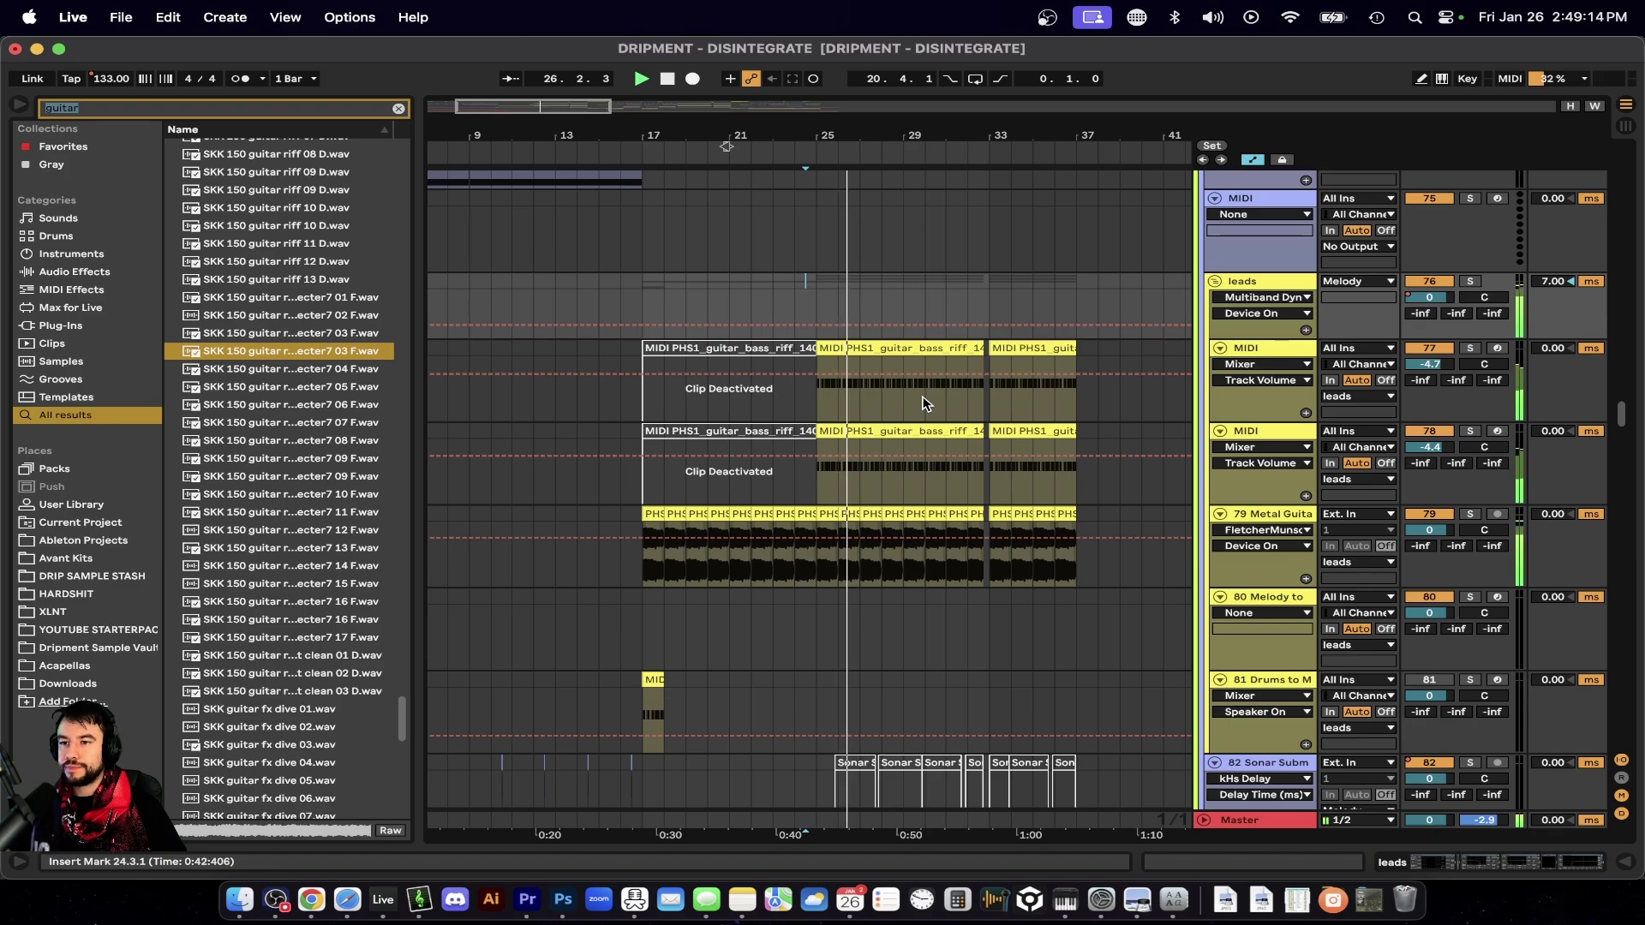
Stop playback and review the device chains of track 79 and MIDI tracks 78 and 77.
{"action": "double_click", "coordinate": [1250, 518]}
{"action": "key", "text": "space"}
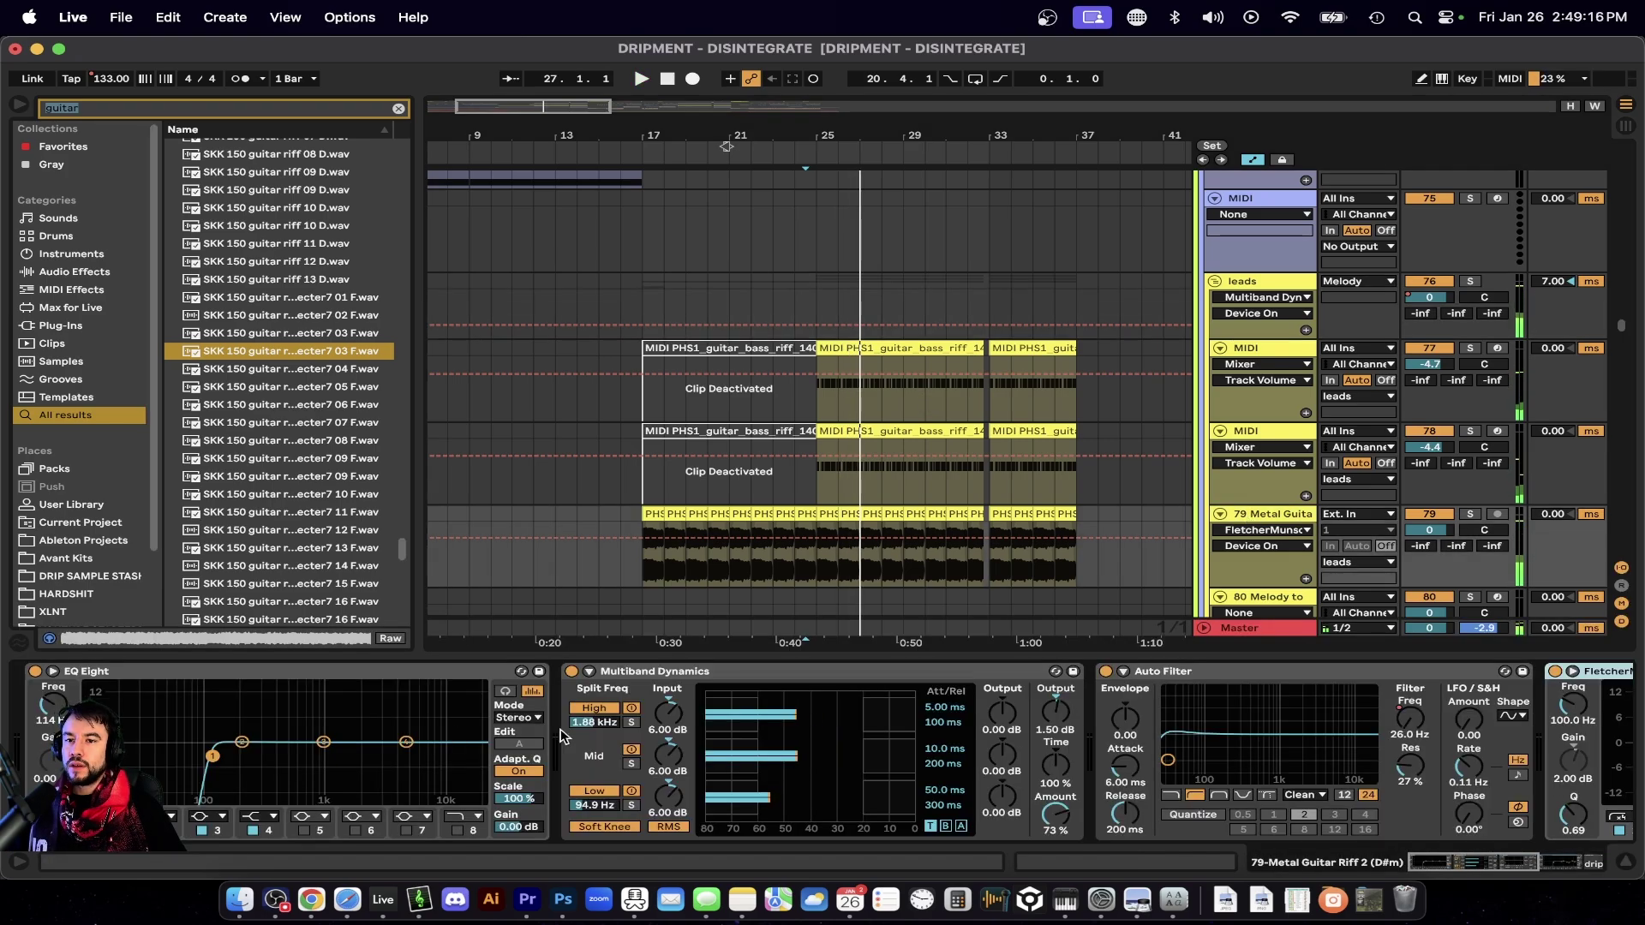
{"action": "scroll", "coordinate": [562, 737], "scroll_direction": "right", "scroll_amount": 10}
{"action": "left_click", "coordinate": [1267, 447]}
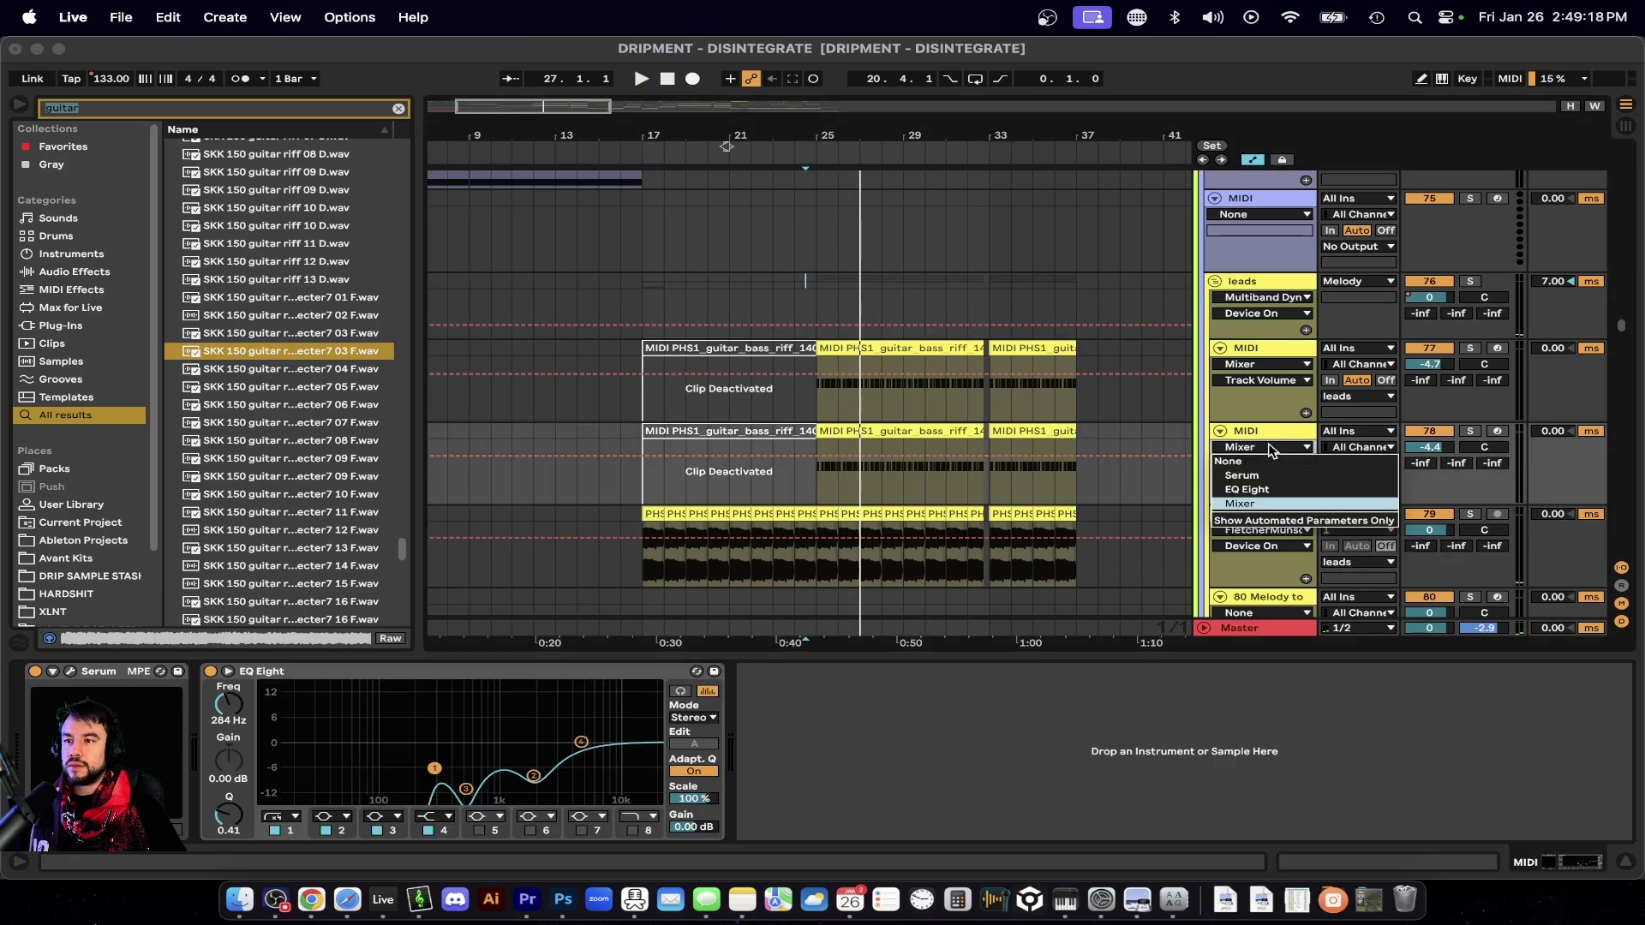
{"action": "left_click", "coordinate": [1267, 446]}
{"action": "left_click", "coordinate": [1220, 431]}
{"action": "left_click", "coordinate": [1233, 347]}
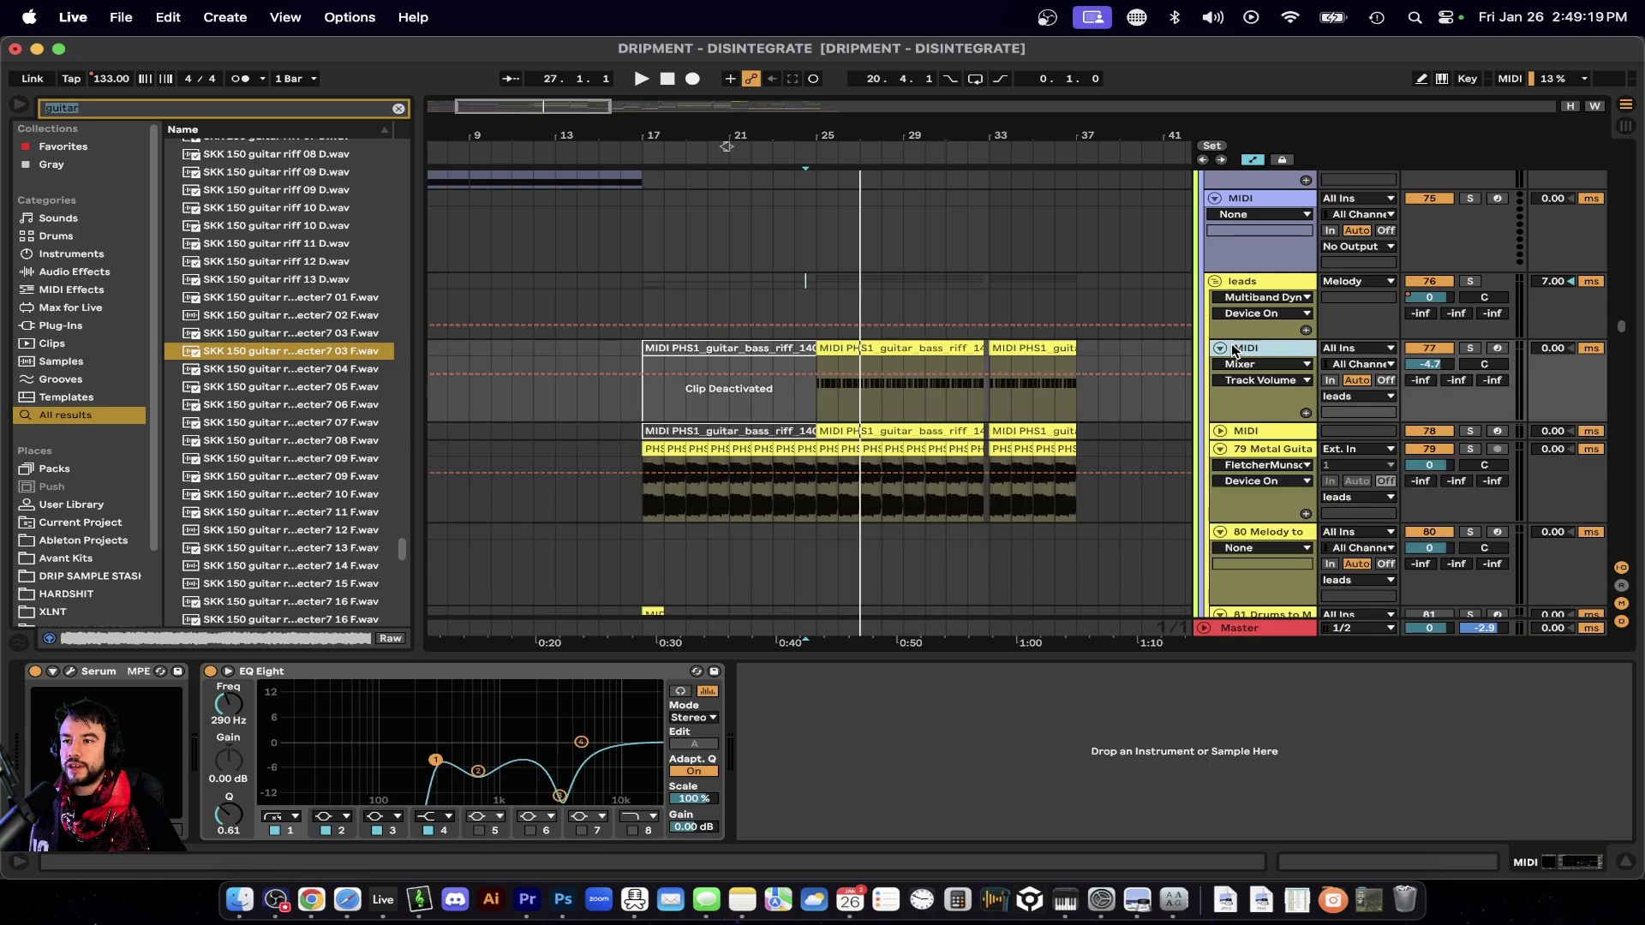
{"action": "left_click", "coordinate": [1220, 431]}
{"action": "left_click", "coordinate": [1255, 433]}
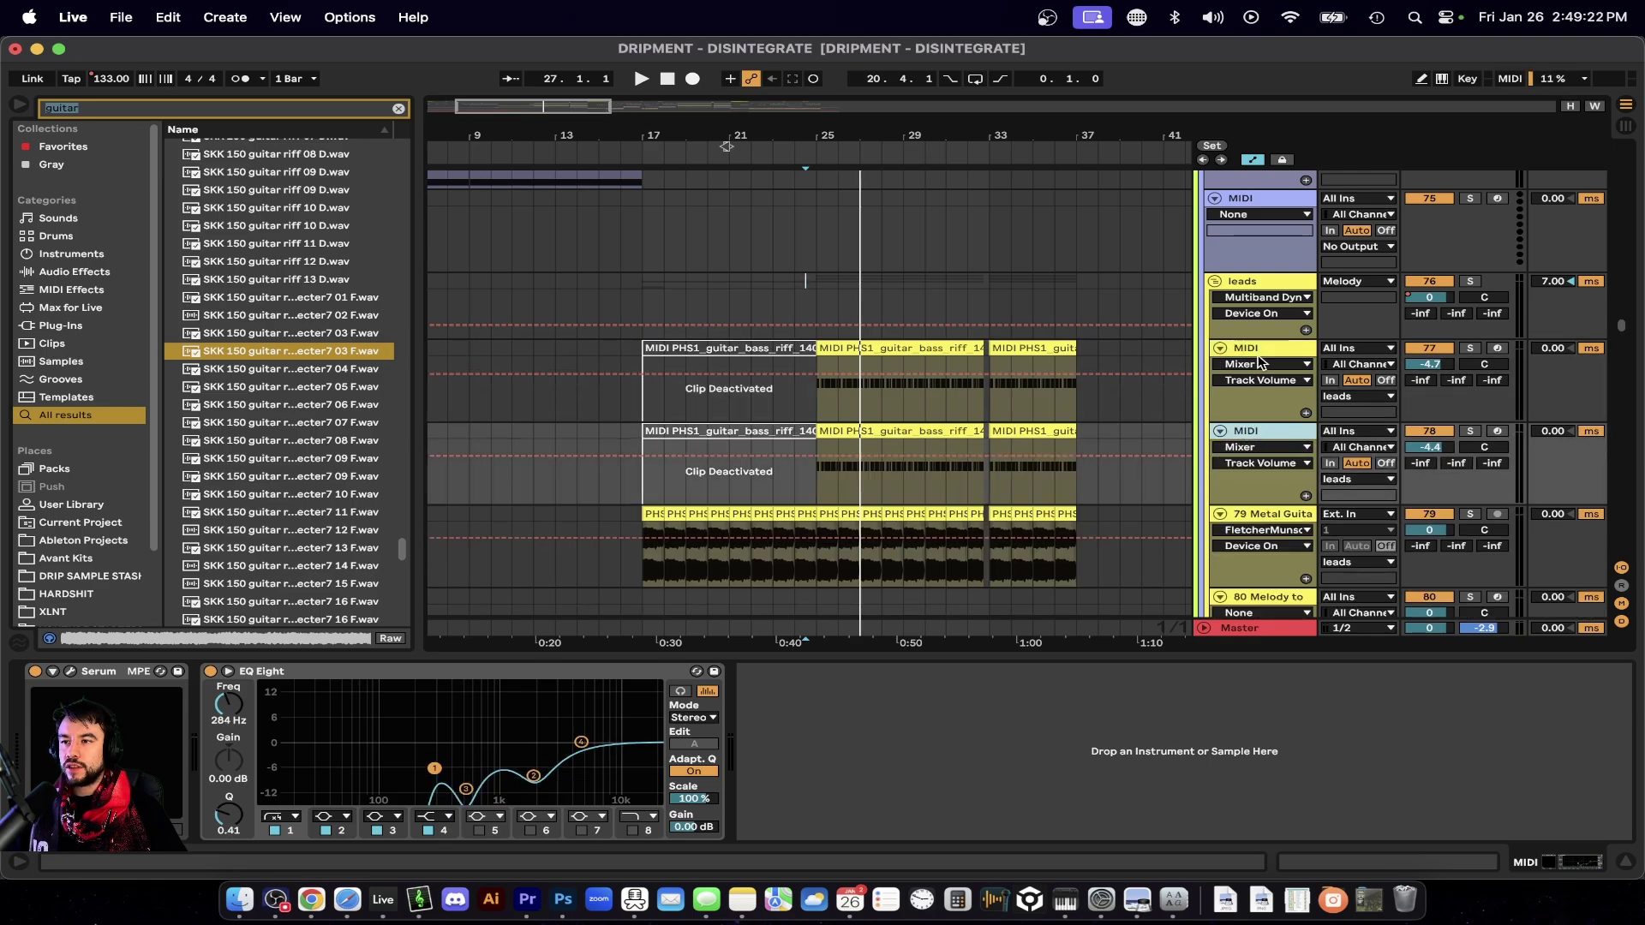
Solo MIDI track 78 and play from bar 28, switching the solo to track 77 to compare their EQ Eight curves.
{"action": "left_click", "coordinate": [1470, 431]}
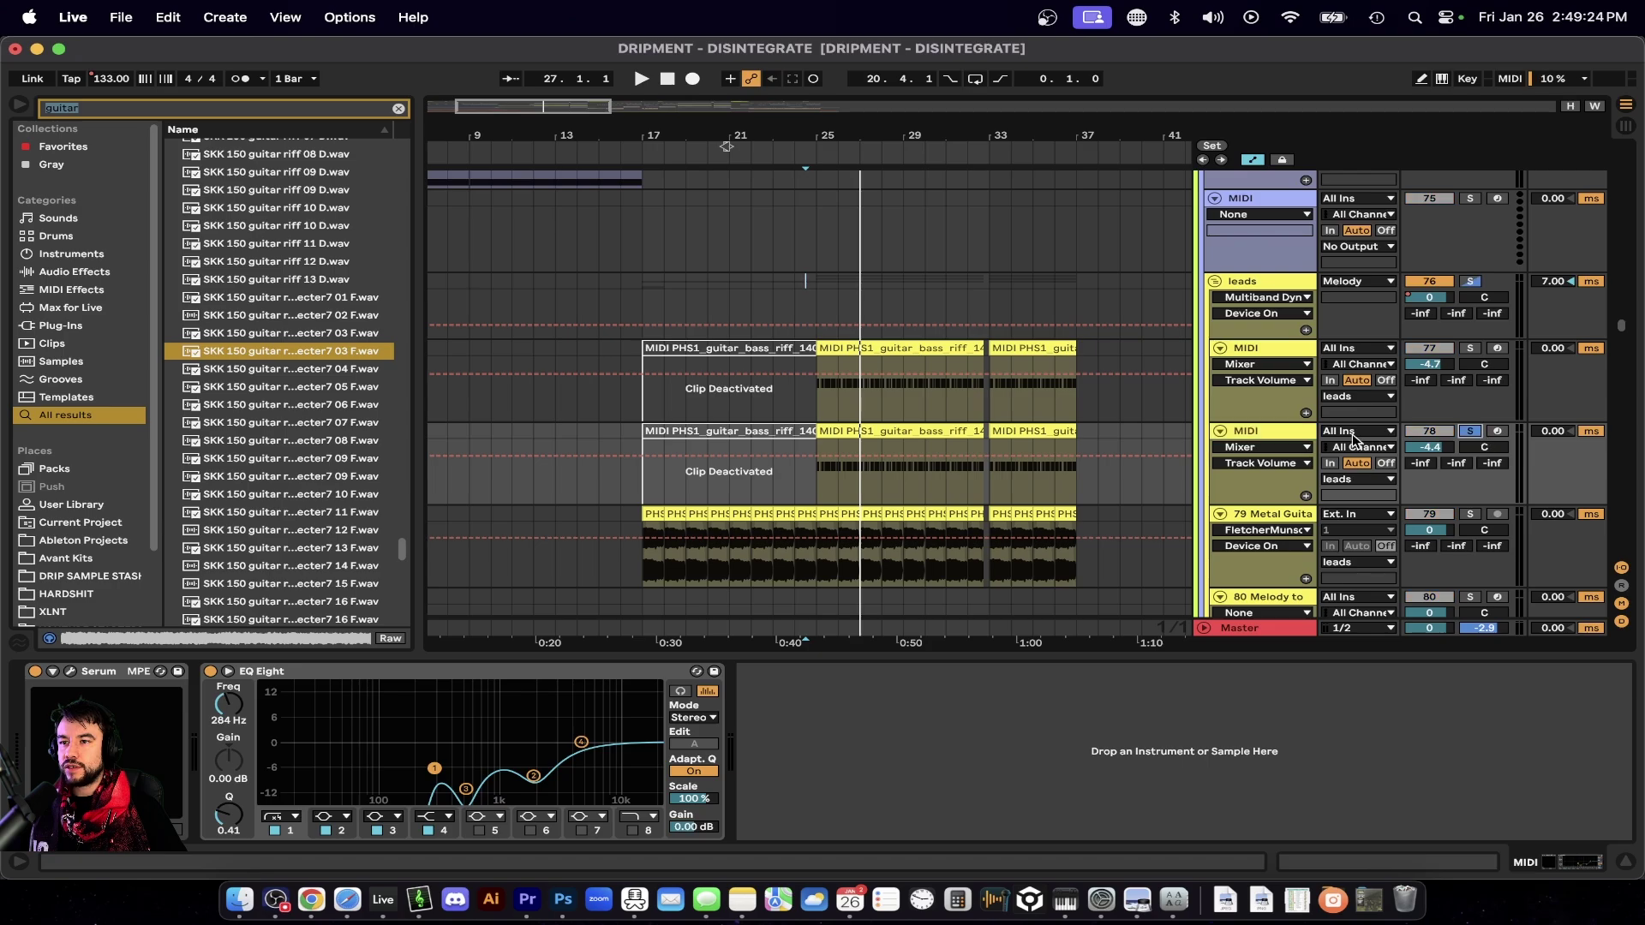
{"action": "left_click", "coordinate": [873, 476]}
{"action": "key", "text": "space"}
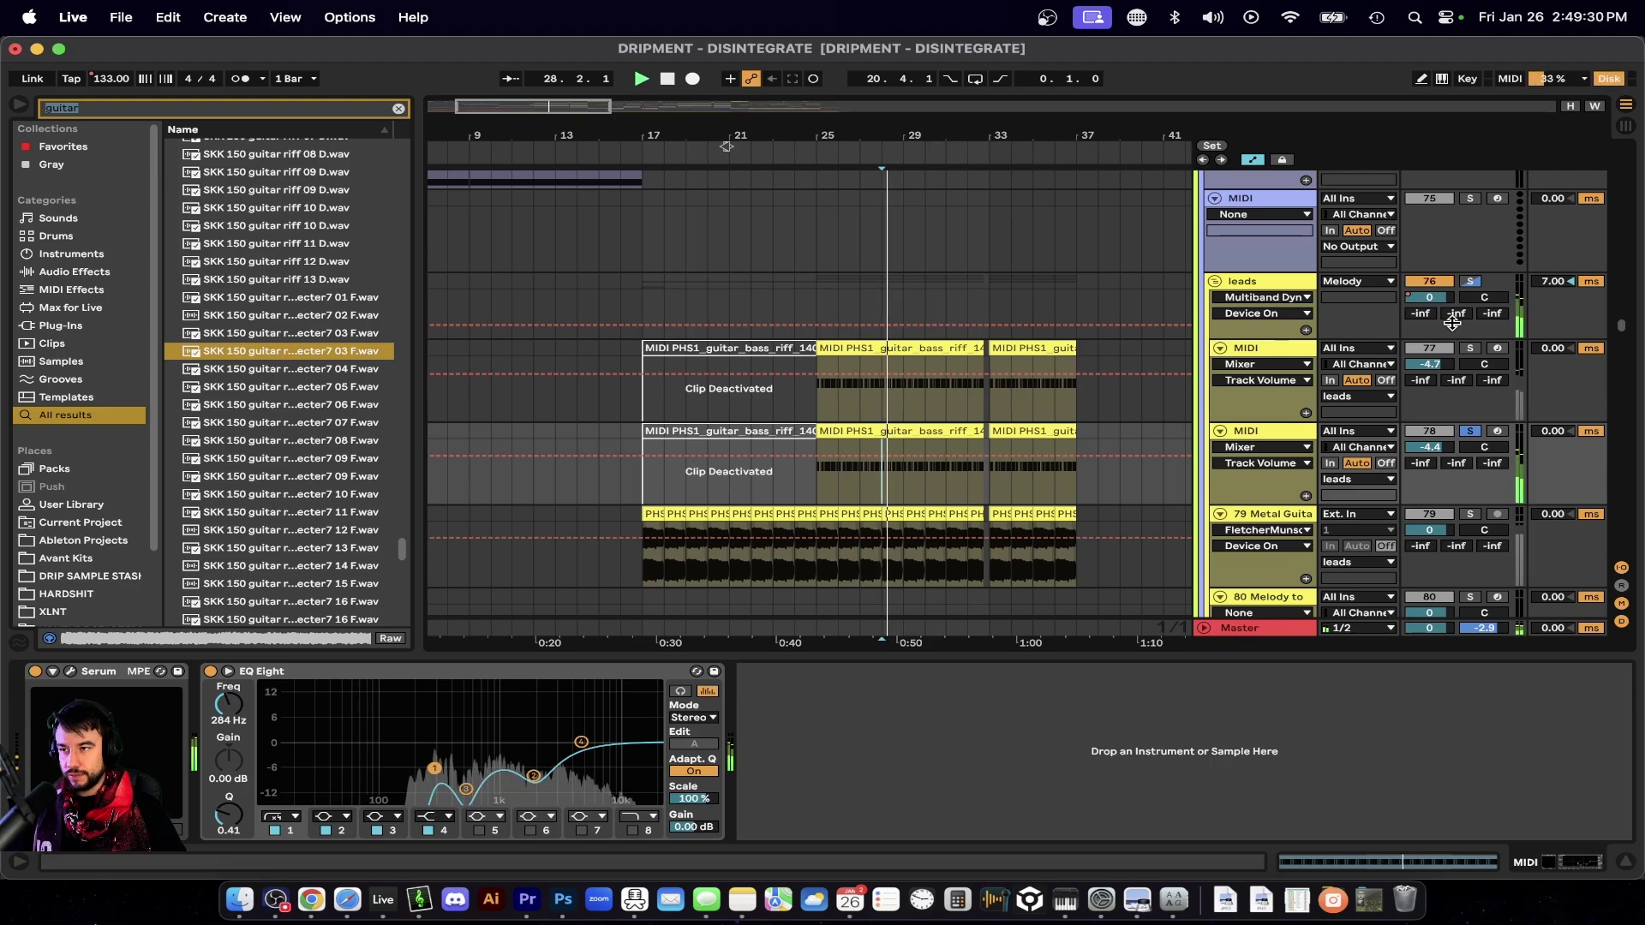
{"action": "left_click", "coordinate": [1274, 351]}
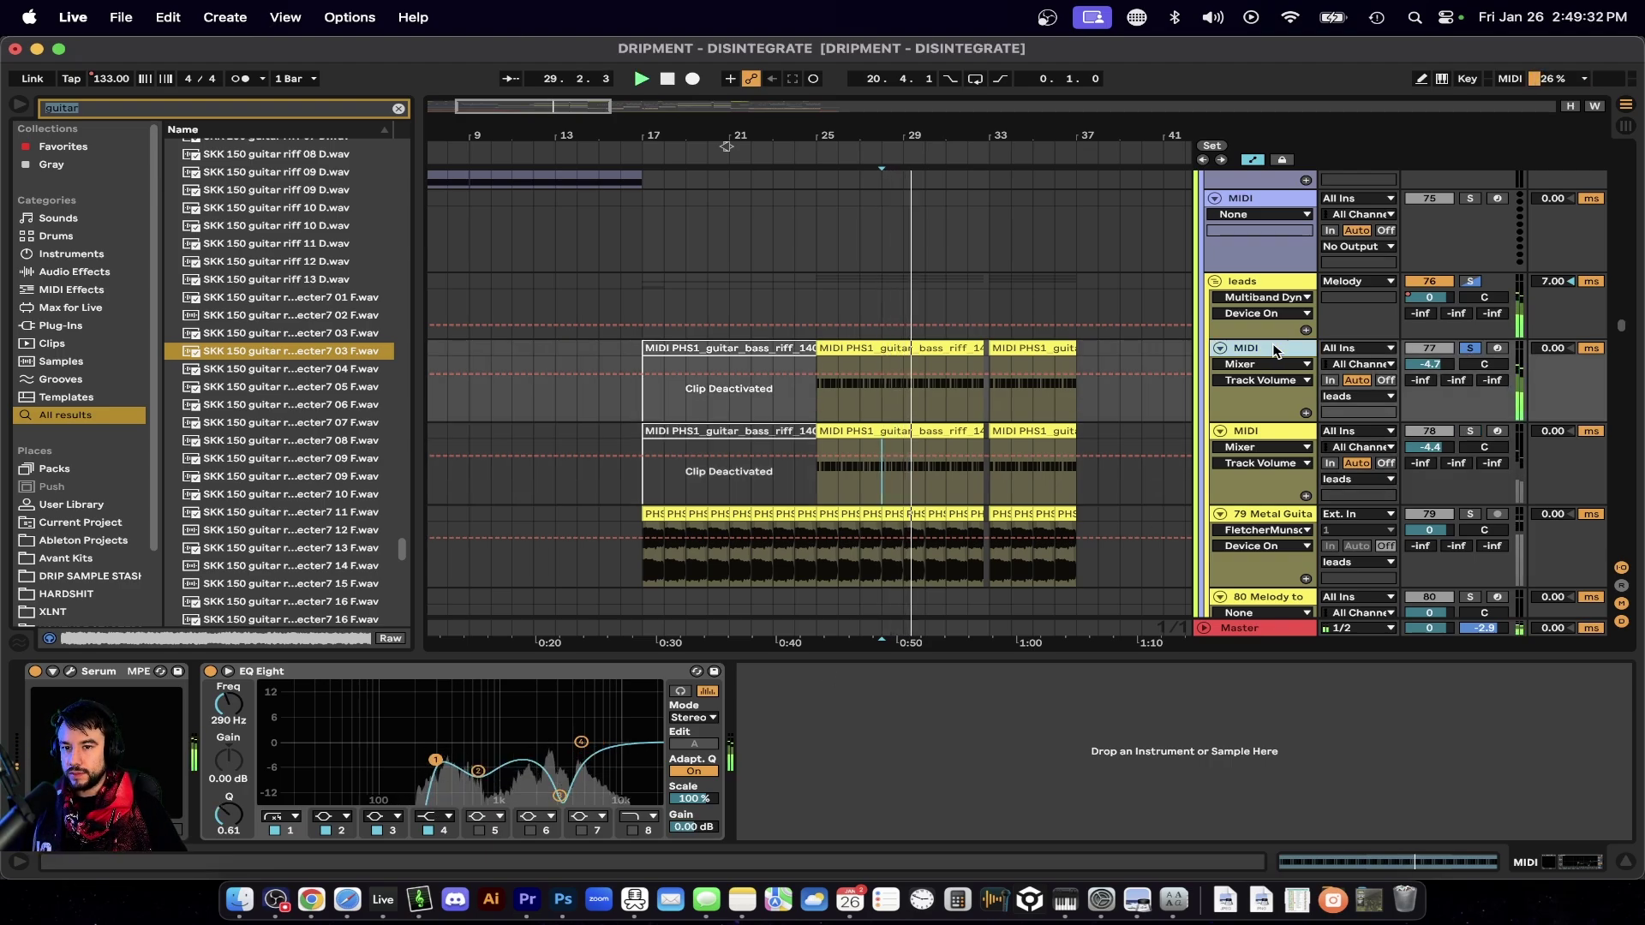
Solo the leads group, activate all devices in its effect chain, and play it from bar 28.
{"action": "left_click", "coordinate": [1258, 282]}
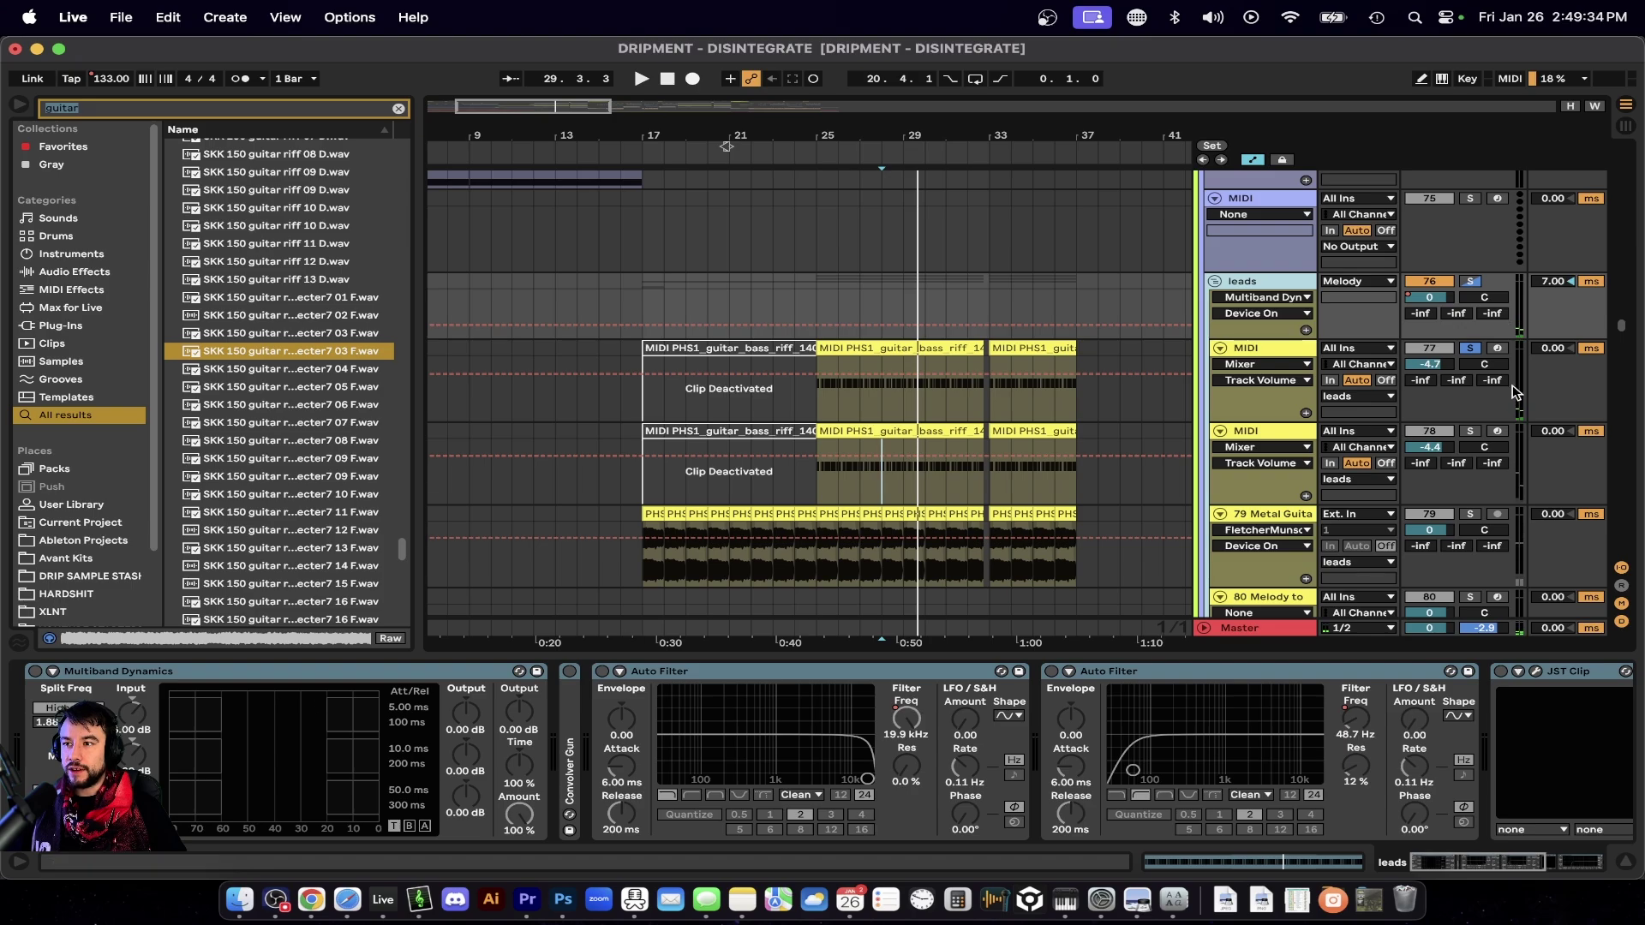
{"action": "left_click", "coordinate": [1470, 282]}
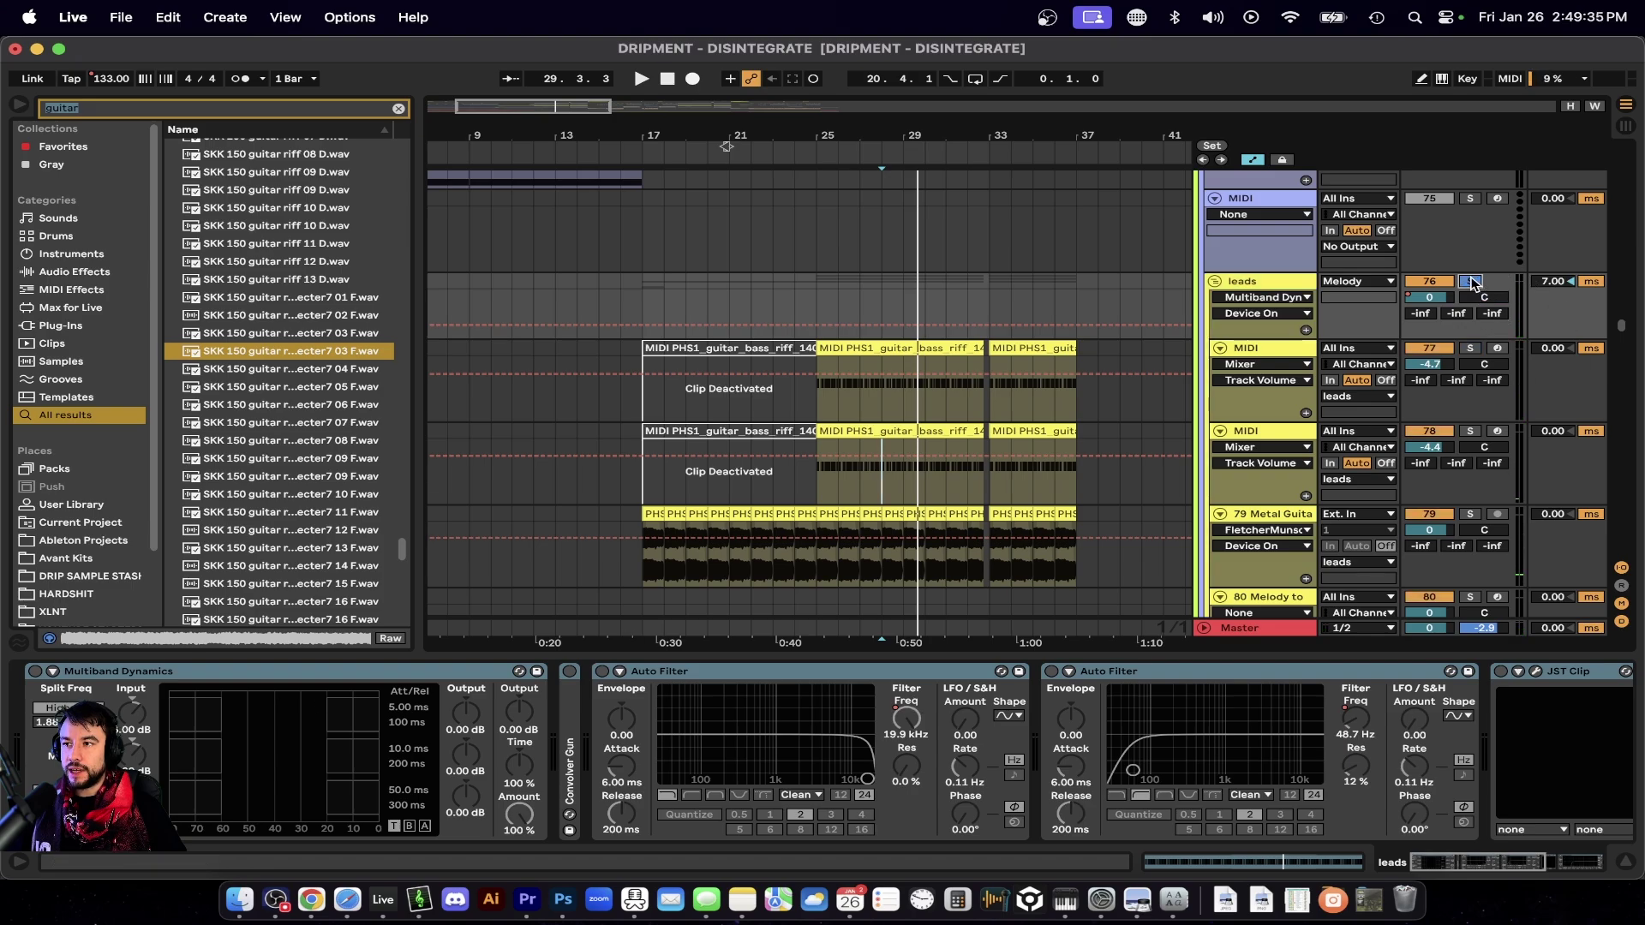
{"action": "left_click", "coordinate": [34, 673]}
{"action": "key", "text": "space"}
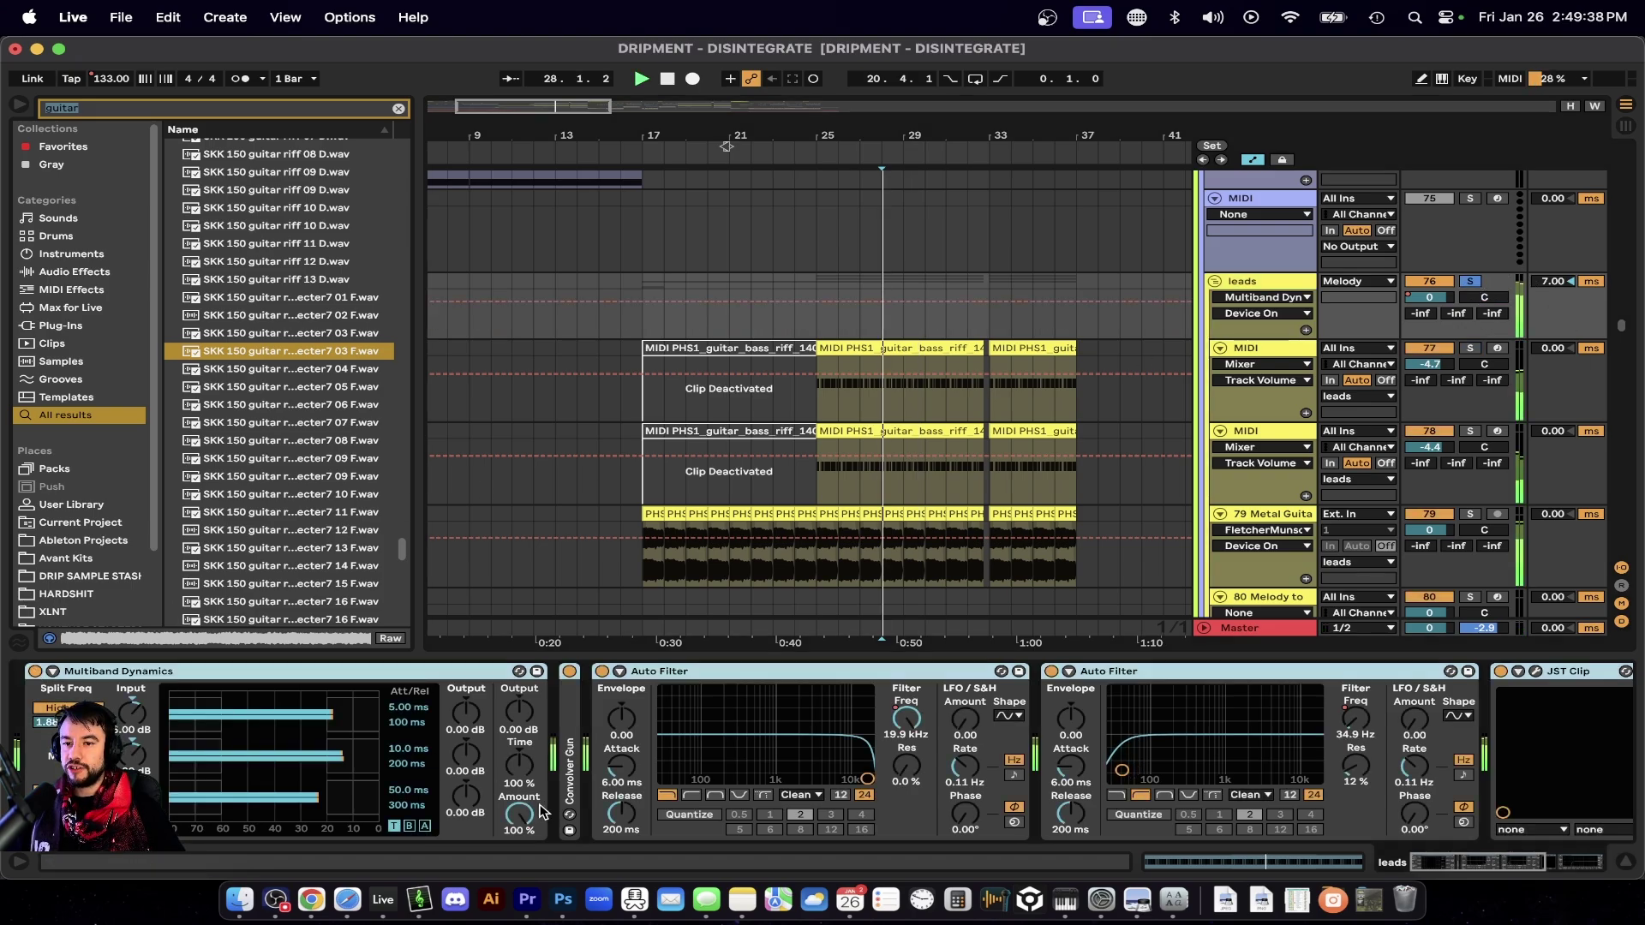
Unfold the leads group's Convolver Gun reverb, stop playback, and display its Dry/Wet automation in the arrangement.
{"action": "double_click", "coordinate": [570, 729]}
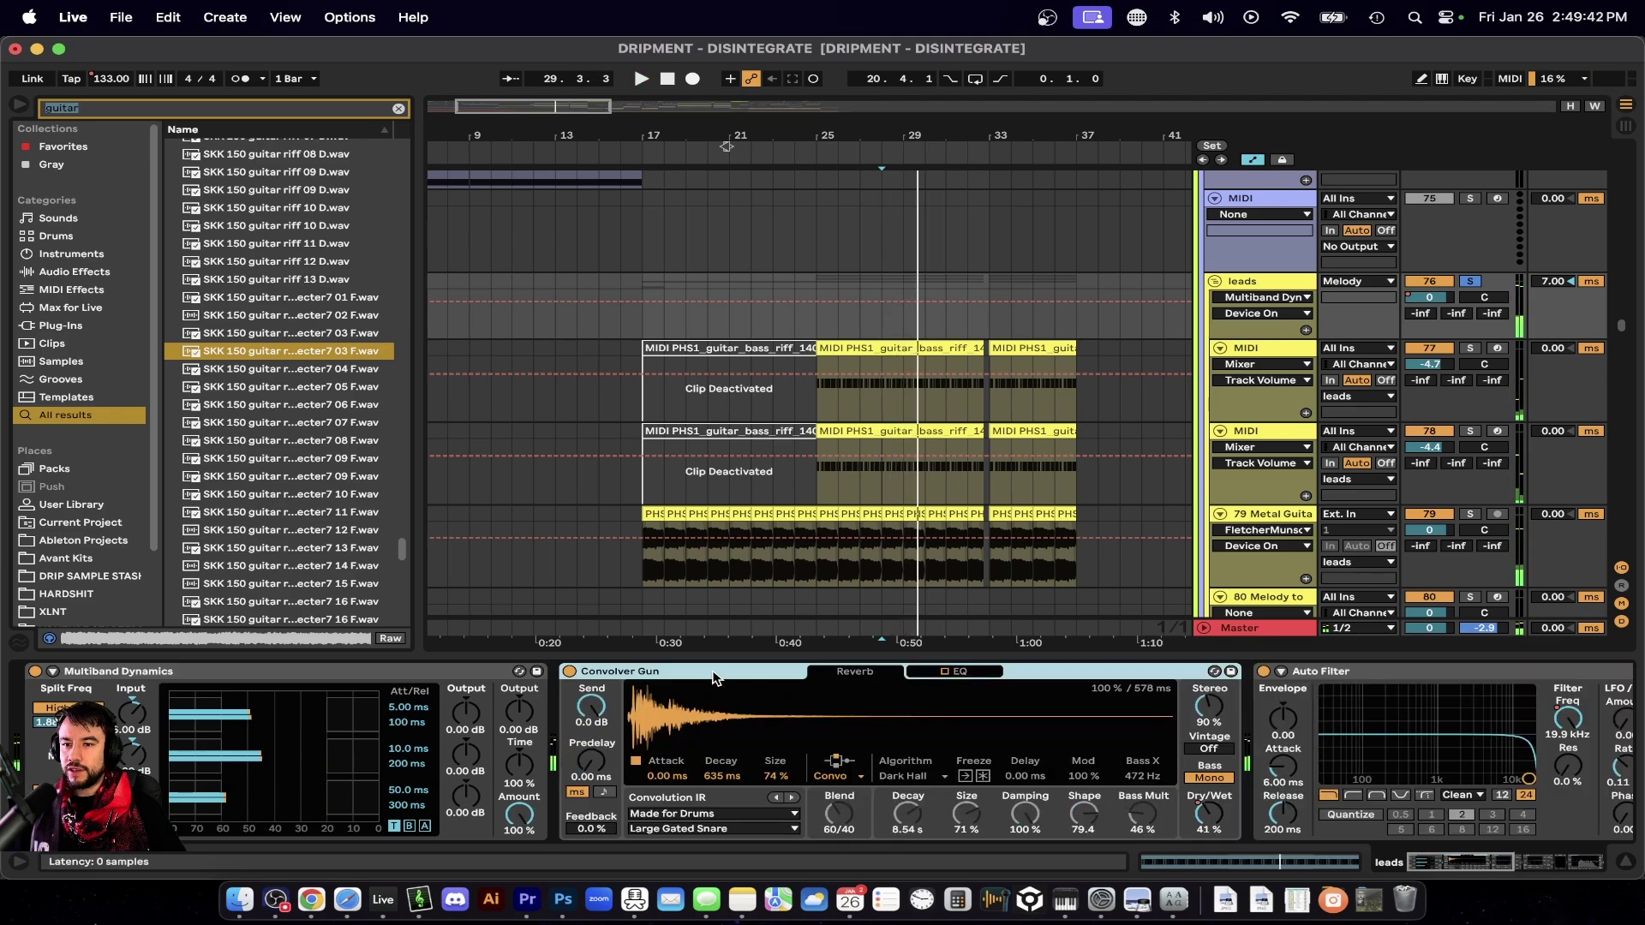
{"action": "left_click", "coordinate": [887, 831]}
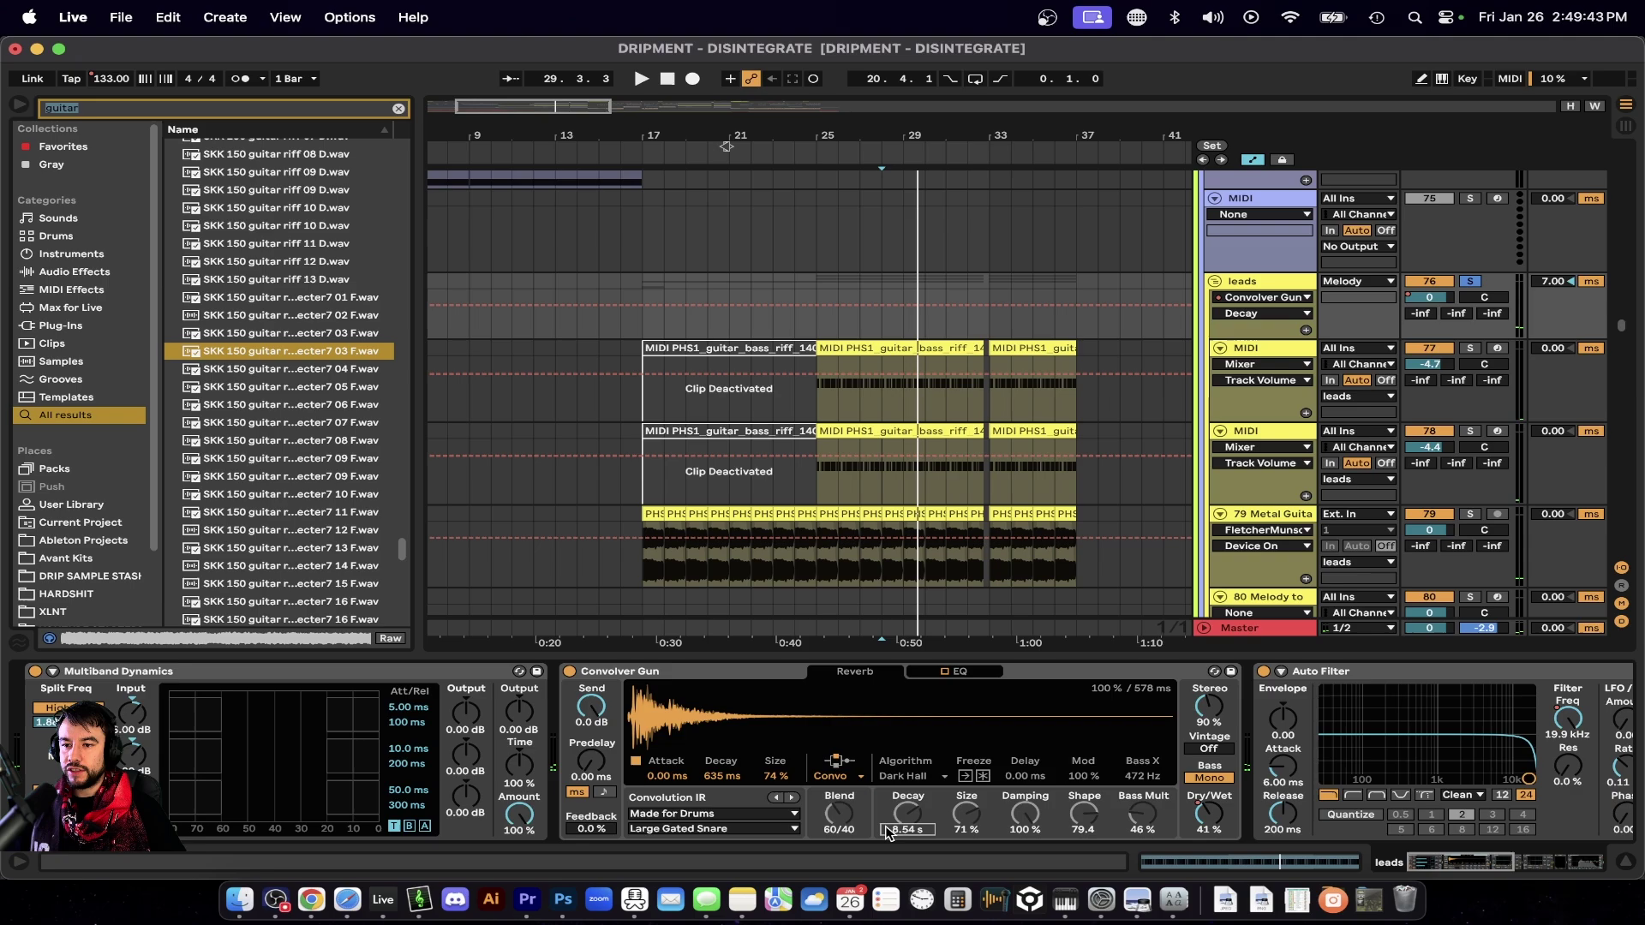
{"action": "right_click", "coordinate": [1201, 824]}
{"action": "left_click", "coordinate": [1234, 730]}
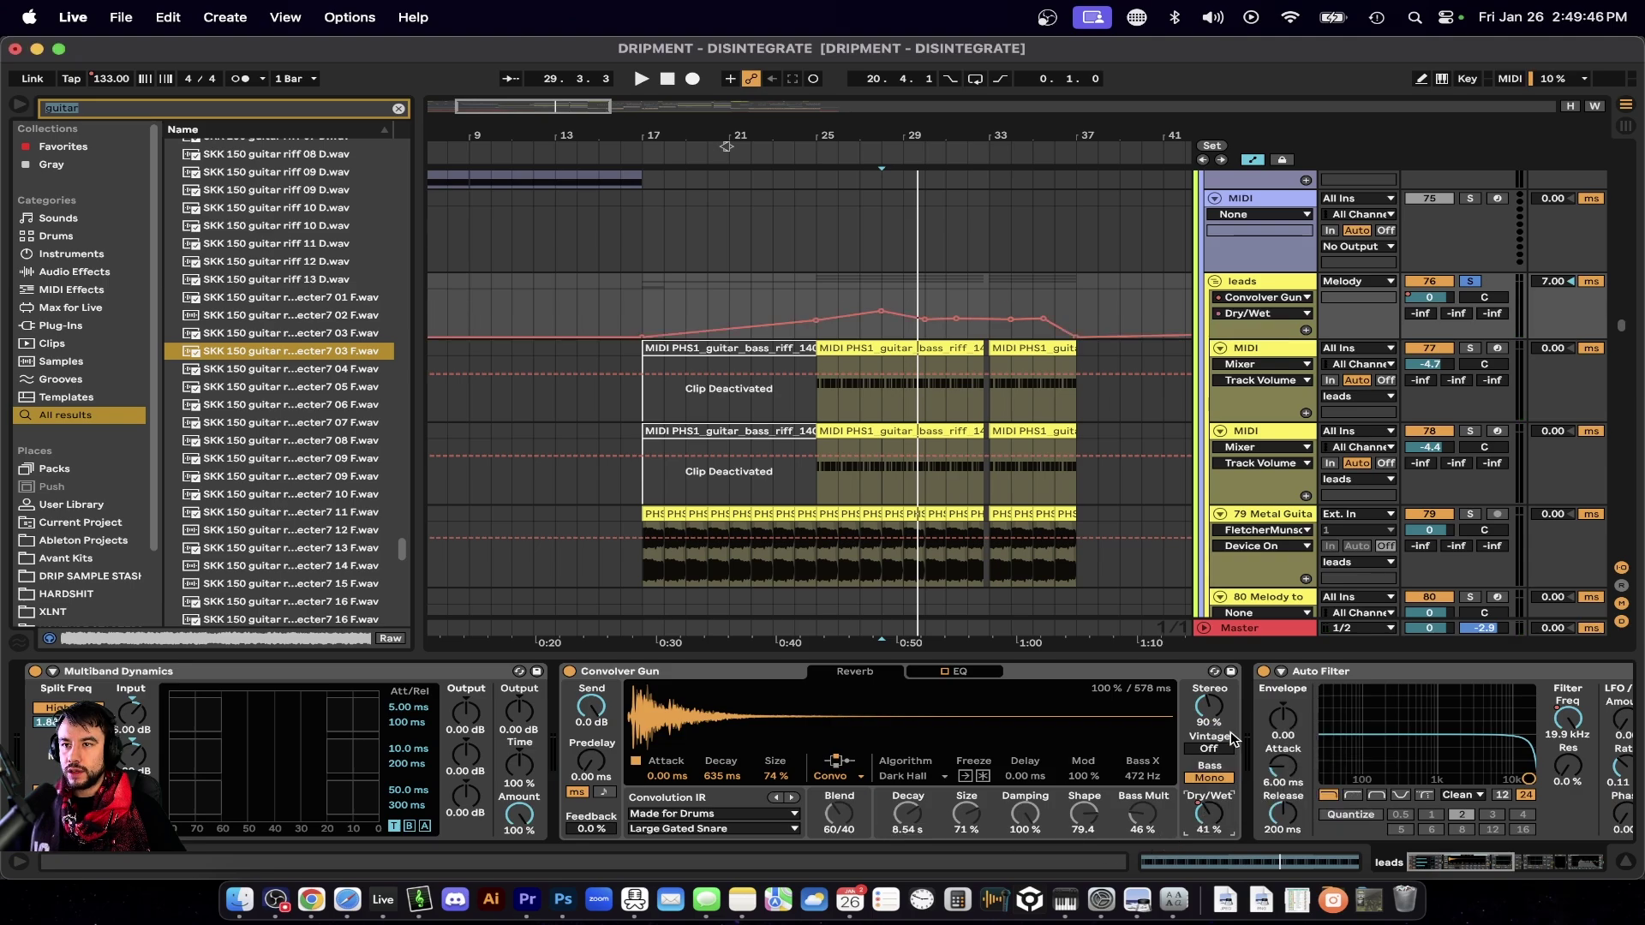
Select the leads group's Dry/Wet automation from bar 25 to bar 37 and play it briefly from bar 25.
{"action": "scroll", "coordinate": [973, 385], "scroll_direction": "down", "scroll_amount": 2}
{"action": "scroll", "coordinate": [883, 377], "scroll_direction": "right", "scroll_amount": 2}
{"action": "left_click_drag", "start_coordinate": [736, 285], "coordinate": [987, 310]}
{"action": "key", "text": "space"}
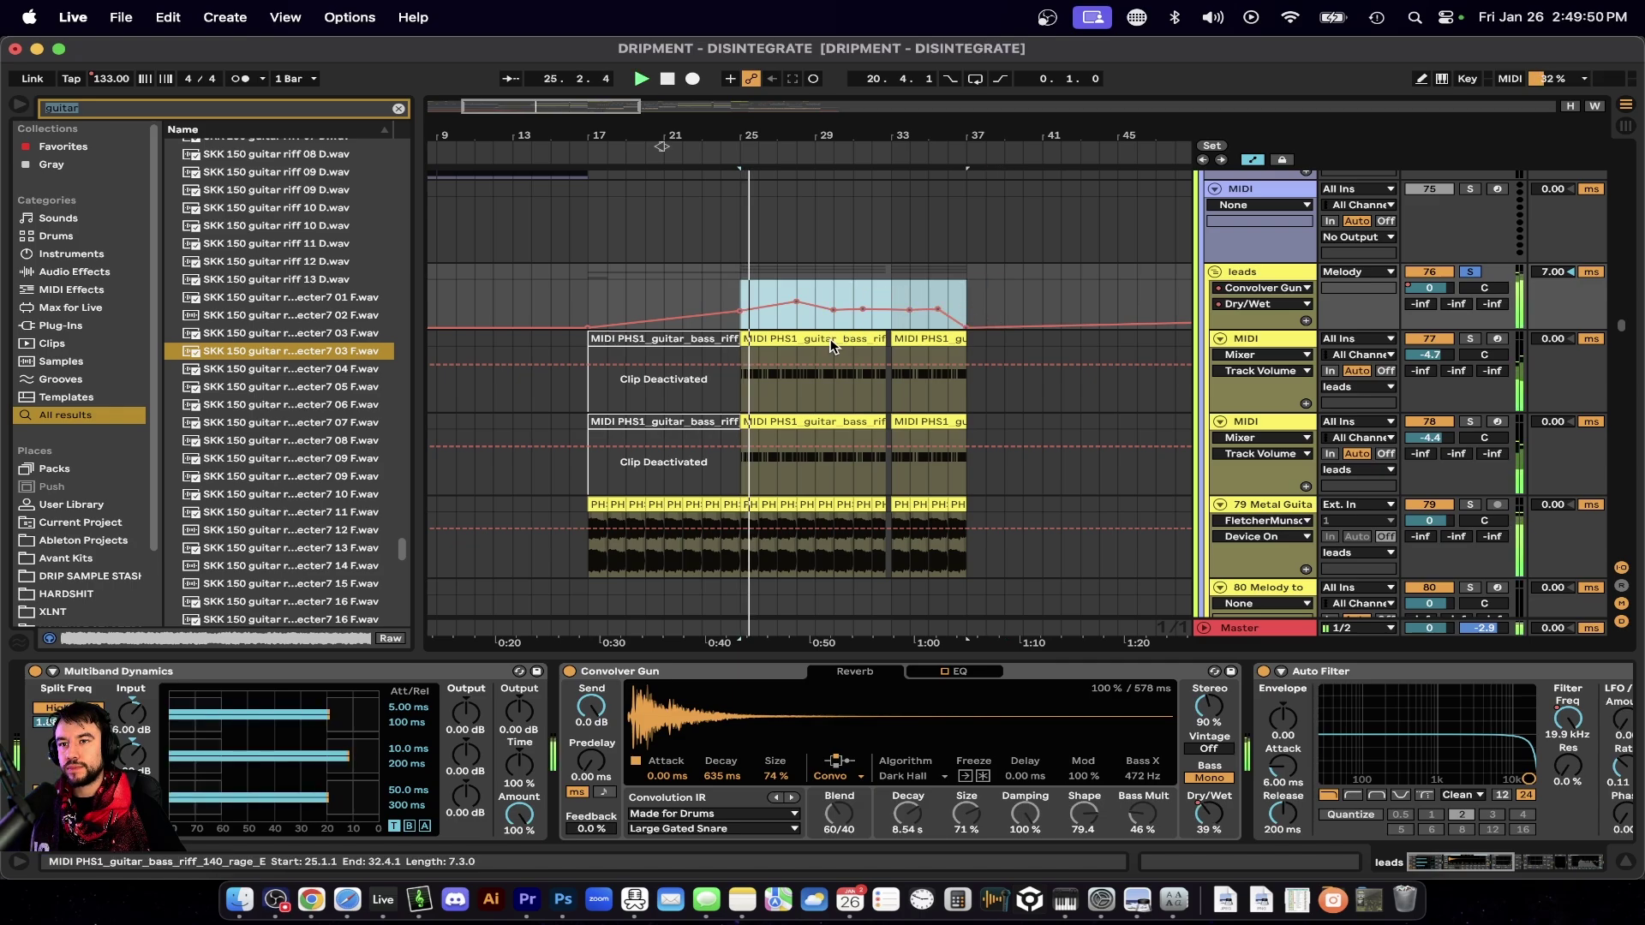
{"action": "left_click", "coordinate": [805, 398]}
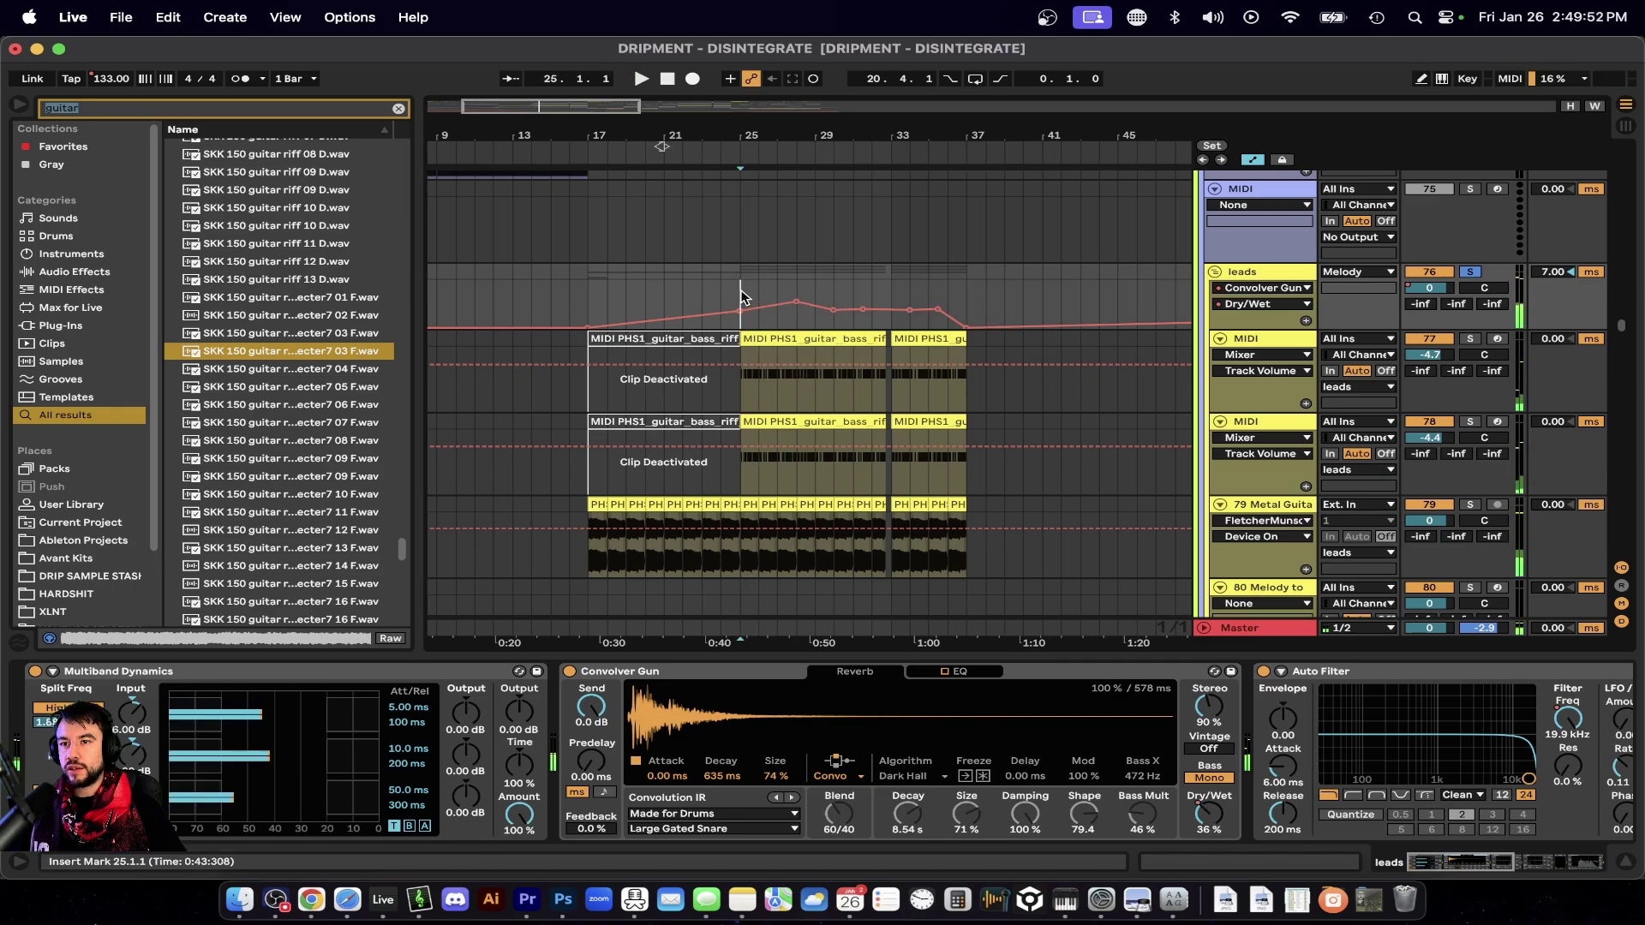
Select bars 25 to 28 of the Dry/Wet automation, check the Convolver Gun reverb, and play from bar 25.
{"action": "left_click_drag", "start_coordinate": [740, 296], "coordinate": [778, 296]}
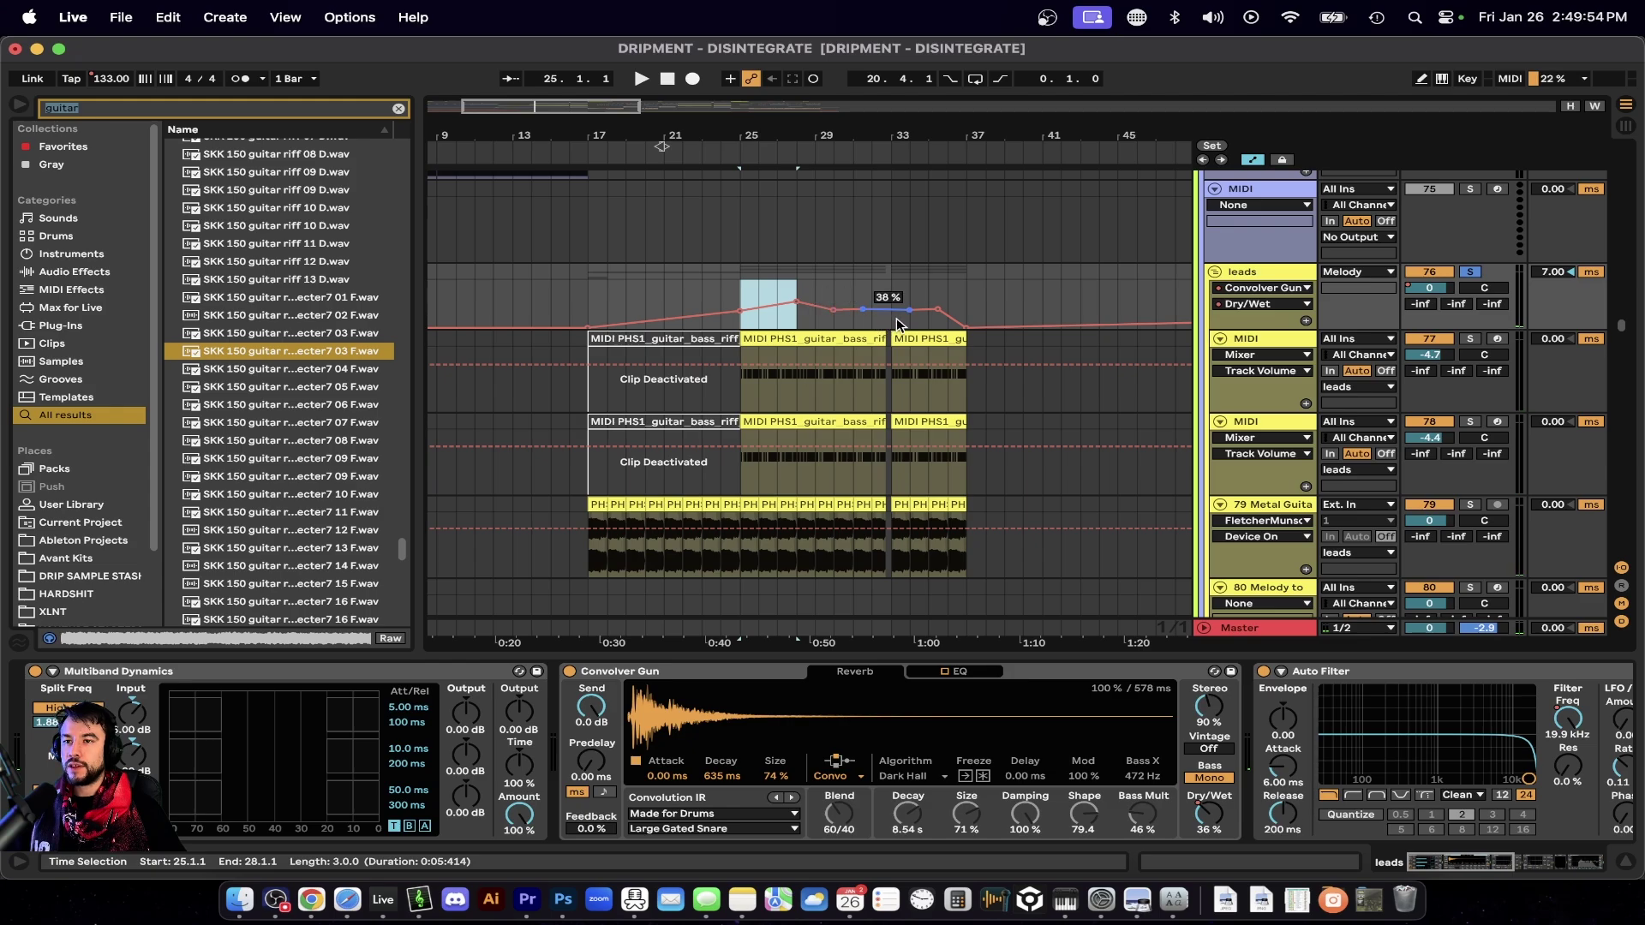
{"action": "scroll", "coordinate": [1197, 830], "scroll_direction": "right", "scroll_amount": 5}
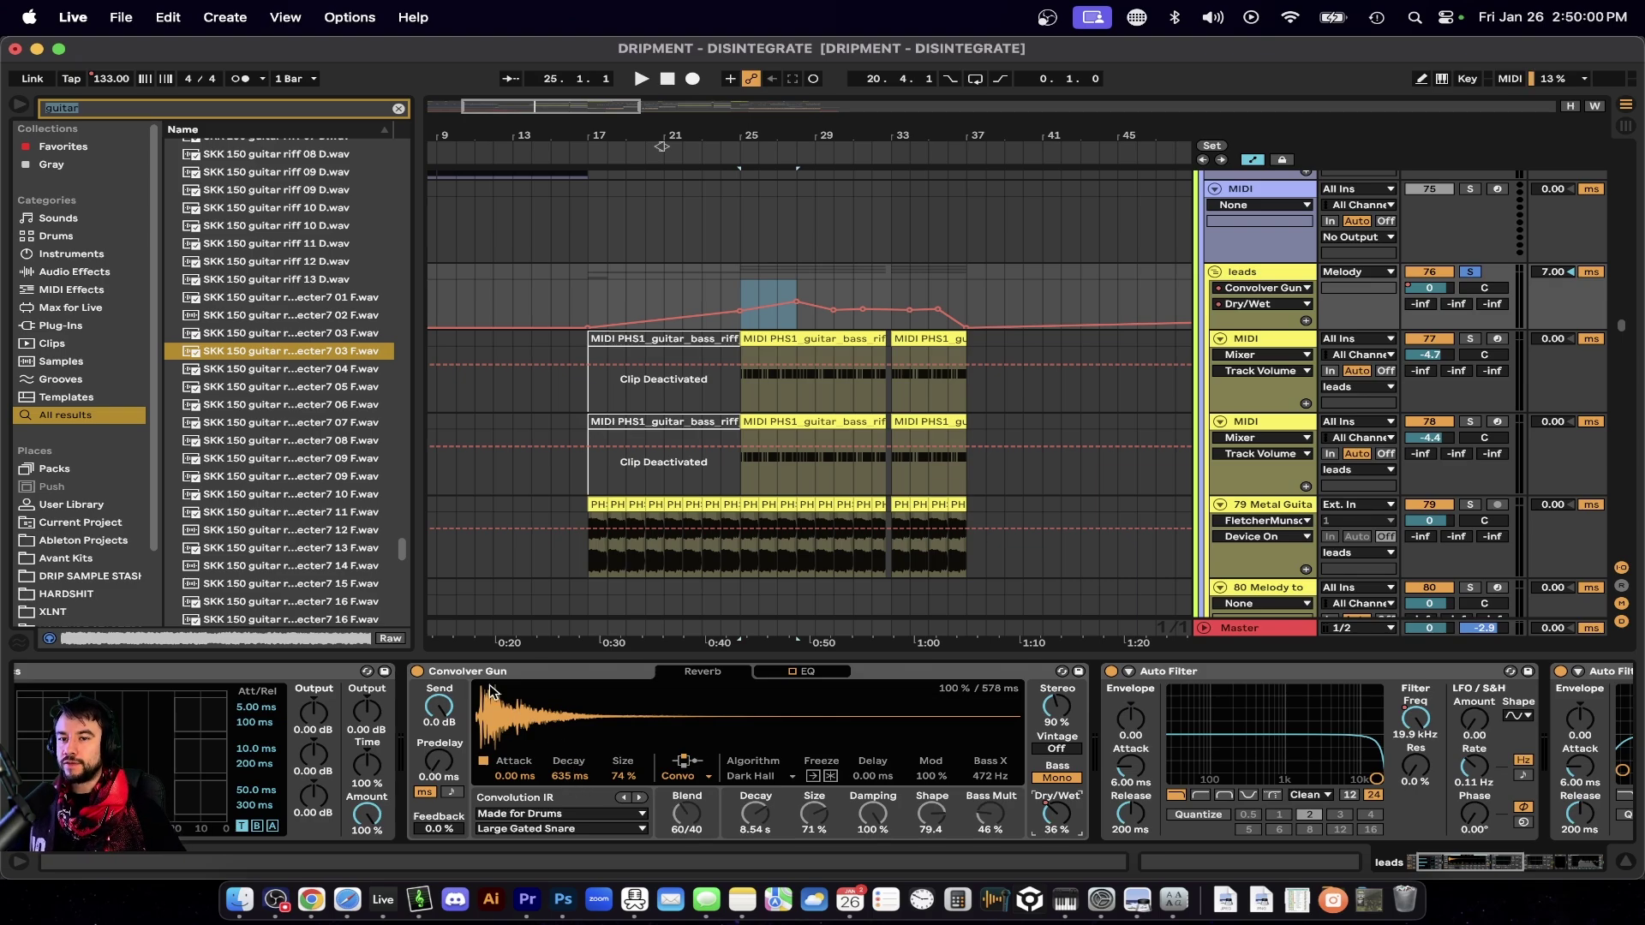
{"action": "scroll", "coordinate": [540, 756], "scroll_direction": "left", "scroll_amount": 5}
{"action": "key", "text": "space"}
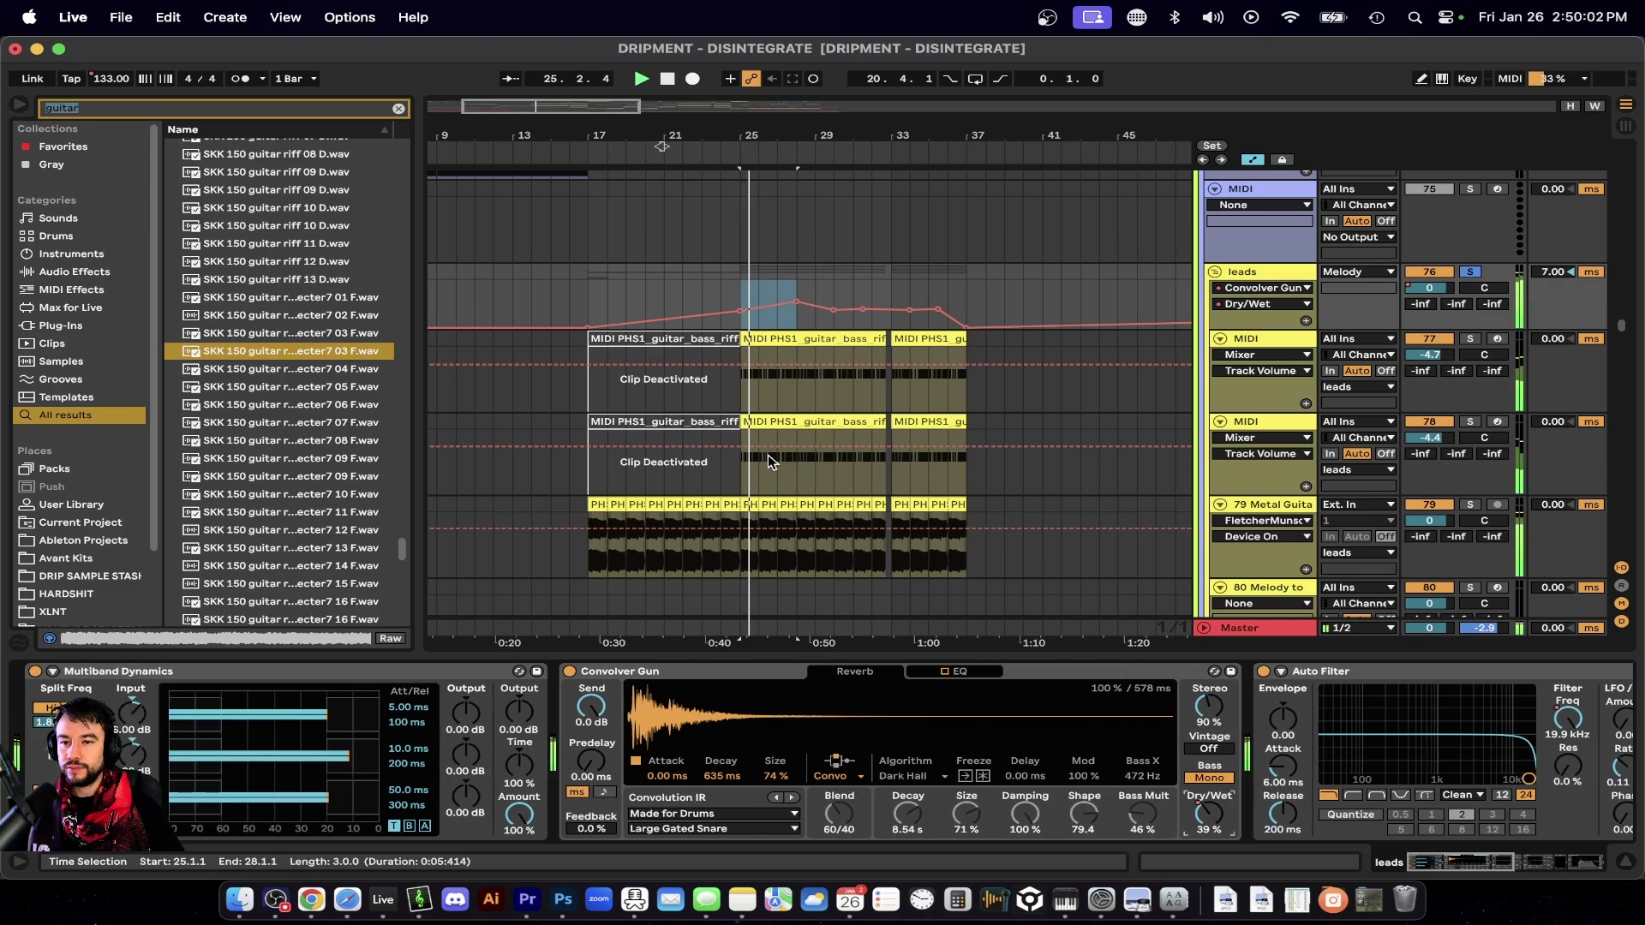
Review the devices after Convolver Gun in the leads chain, opening and closing the JST Clip plug-in window.
{"action": "scroll", "coordinate": [768, 455], "scroll_direction": "up", "scroll_amount": 2}
{"action": "scroll", "coordinate": [768, 454], "scroll_direction": "right", "scroll_amount": 2}
{"action": "scroll", "coordinate": [1156, 684], "scroll_direction": "right", "scroll_amount": 8}
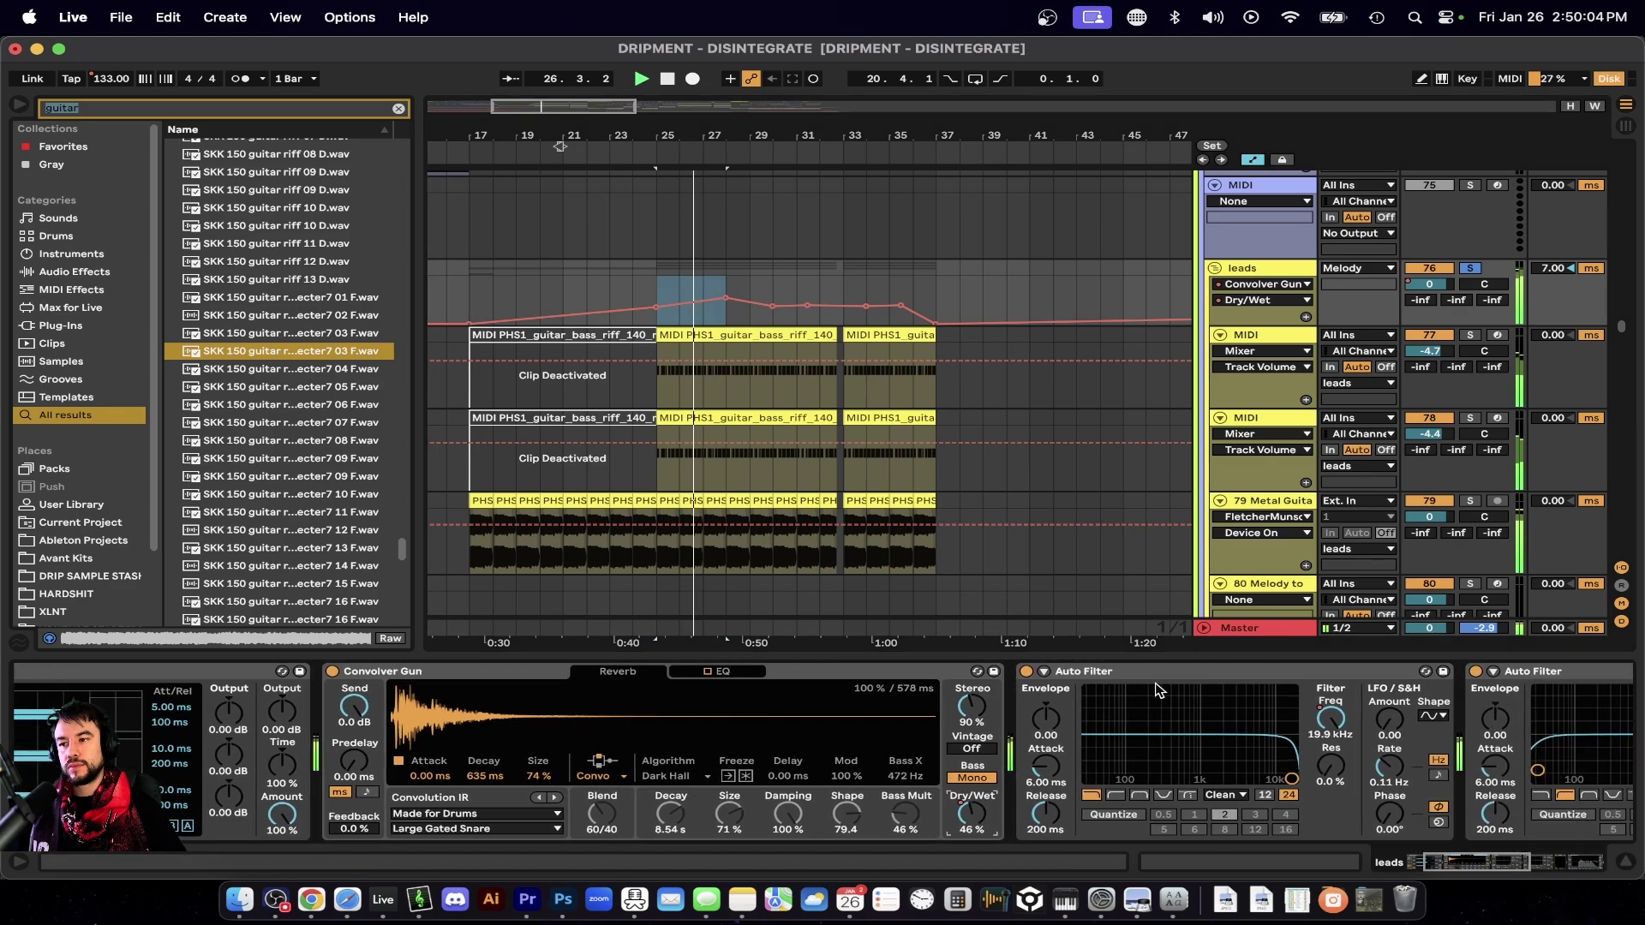
{"action": "scroll", "coordinate": [1157, 690], "scroll_direction": "right", "scroll_amount": 5}
{"action": "left_click", "coordinate": [915, 670]}
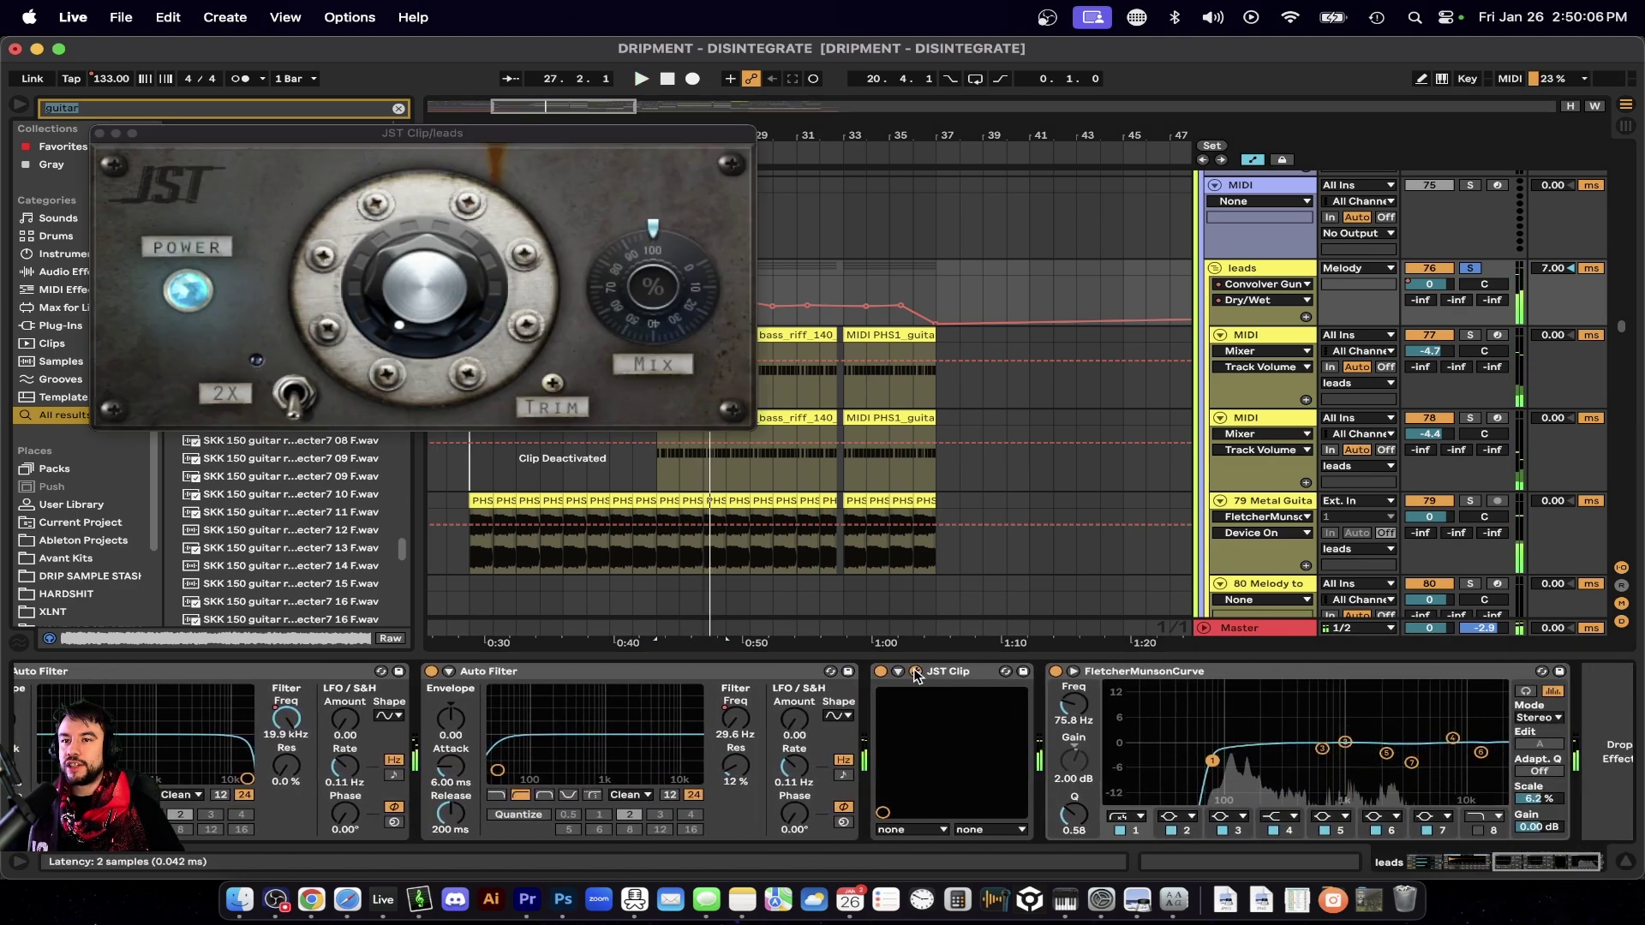
{"action": "left_click", "coordinate": [100, 138]}
{"action": "scroll", "coordinate": [1491, 800], "scroll_direction": "right", "scroll_amount": 3}
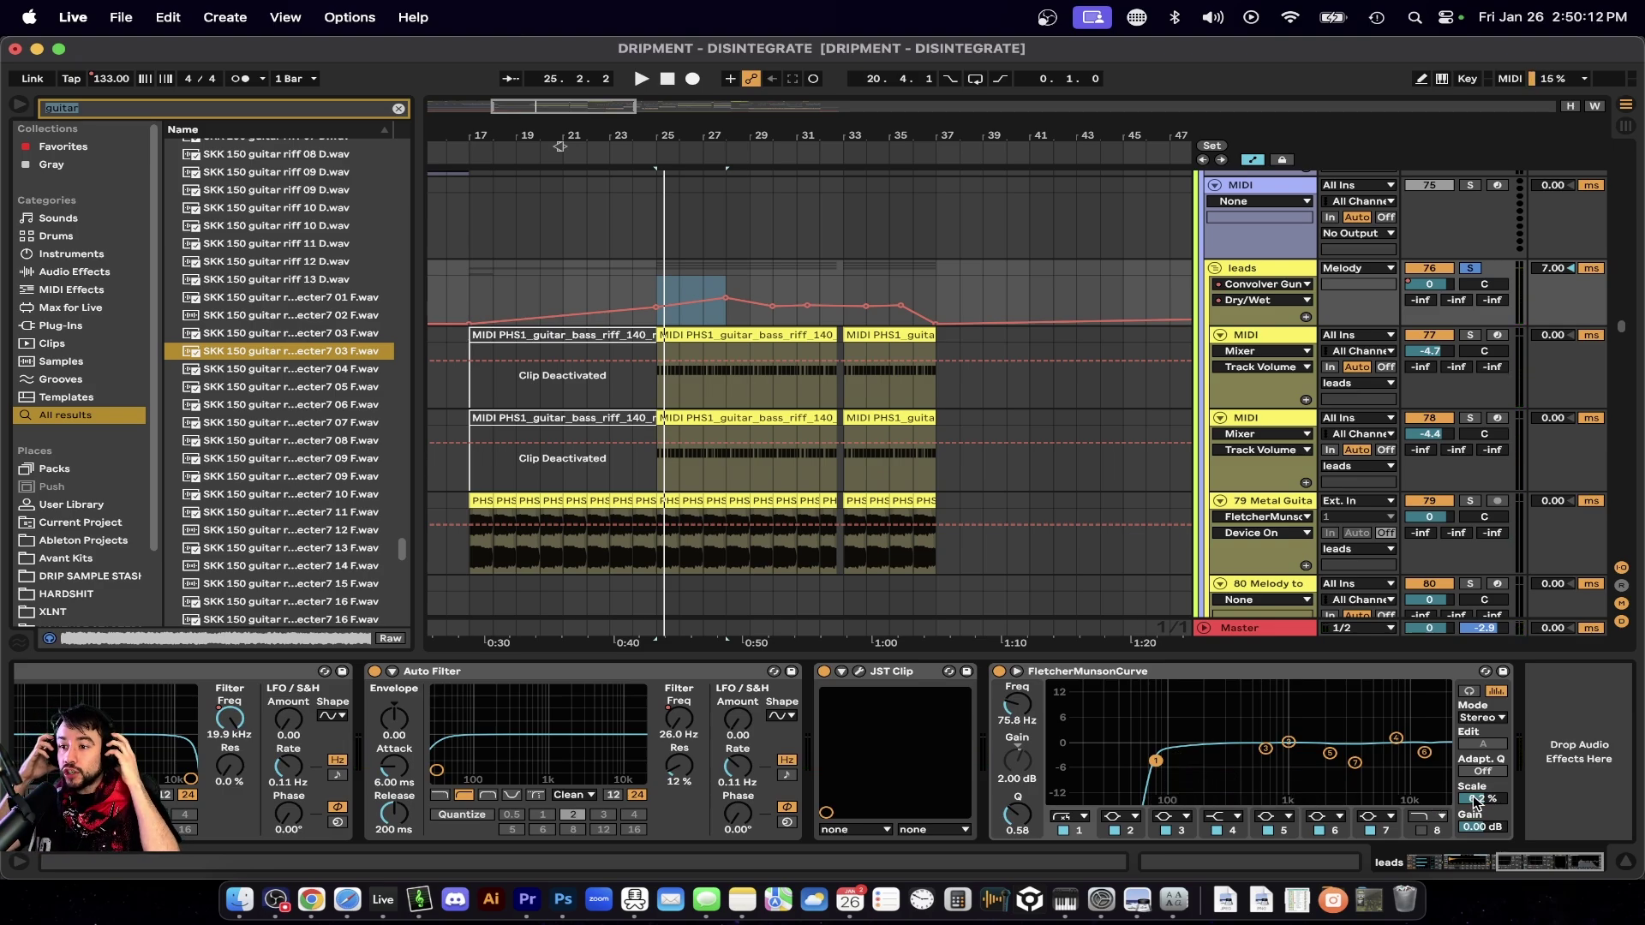
Show the second Auto Filter's Frequency automation on the leads group and play it from bar 33.
{"action": "scroll", "coordinate": [1474, 803], "scroll_direction": "left", "scroll_amount": 5}
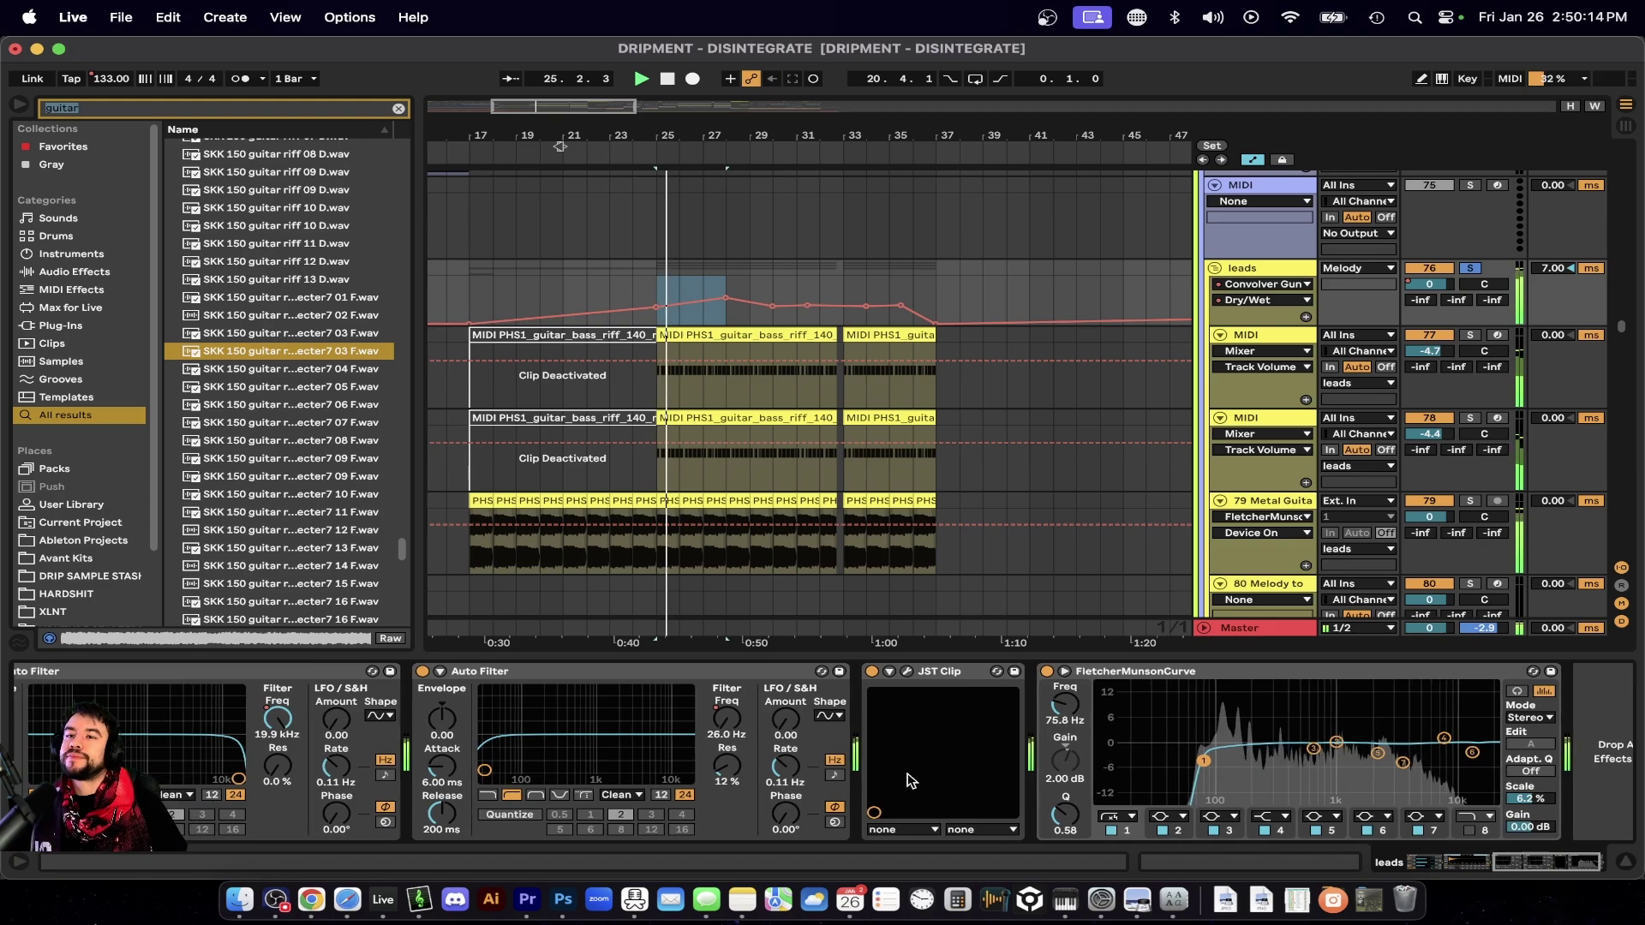
{"action": "right_click", "coordinate": [775, 728]}
{"action": "left_click", "coordinate": [819, 733]}
{"action": "key", "text": "space"}
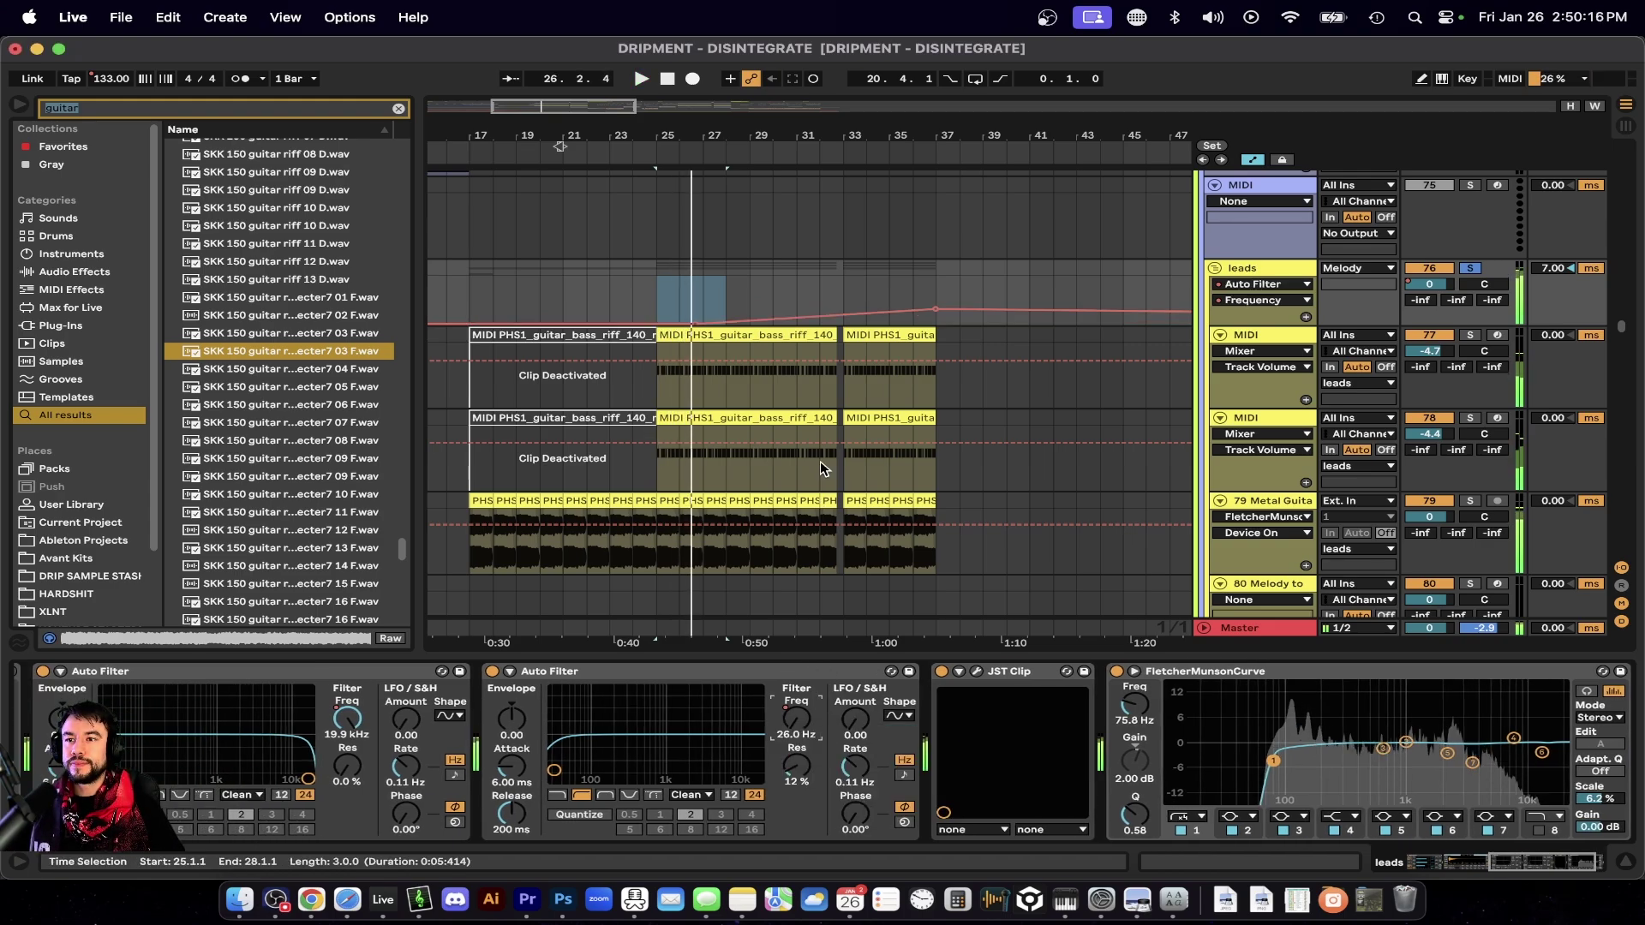
{"action": "key", "text": "minus"}
{"action": "left_click", "coordinate": [835, 285]}
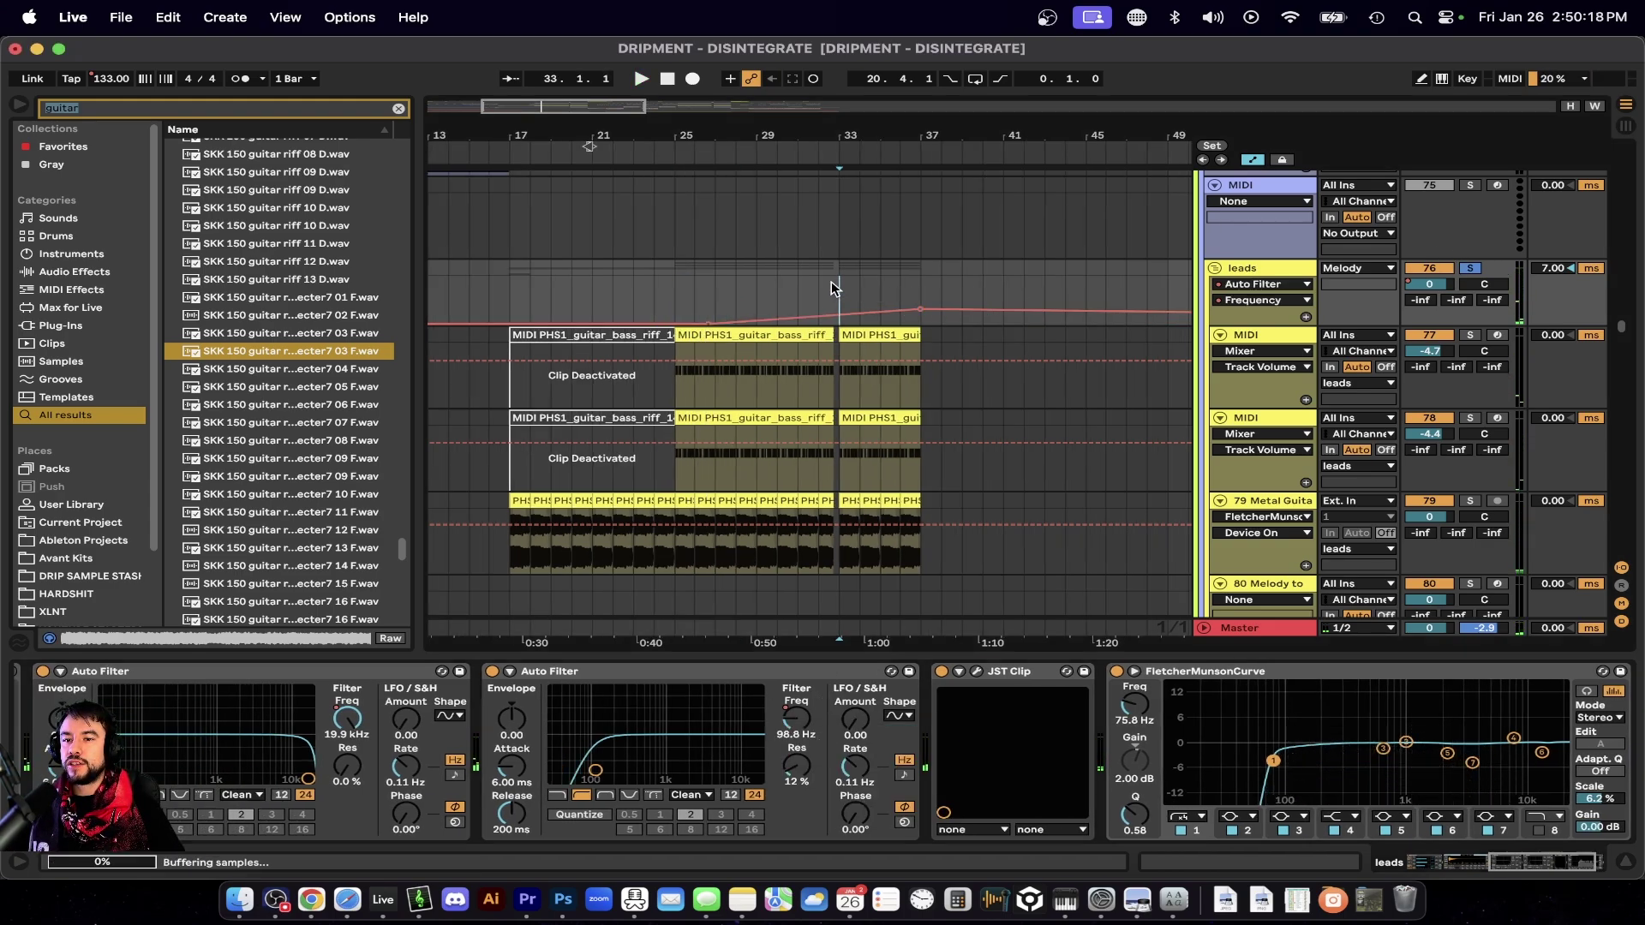
{"action": "key", "text": "space"}
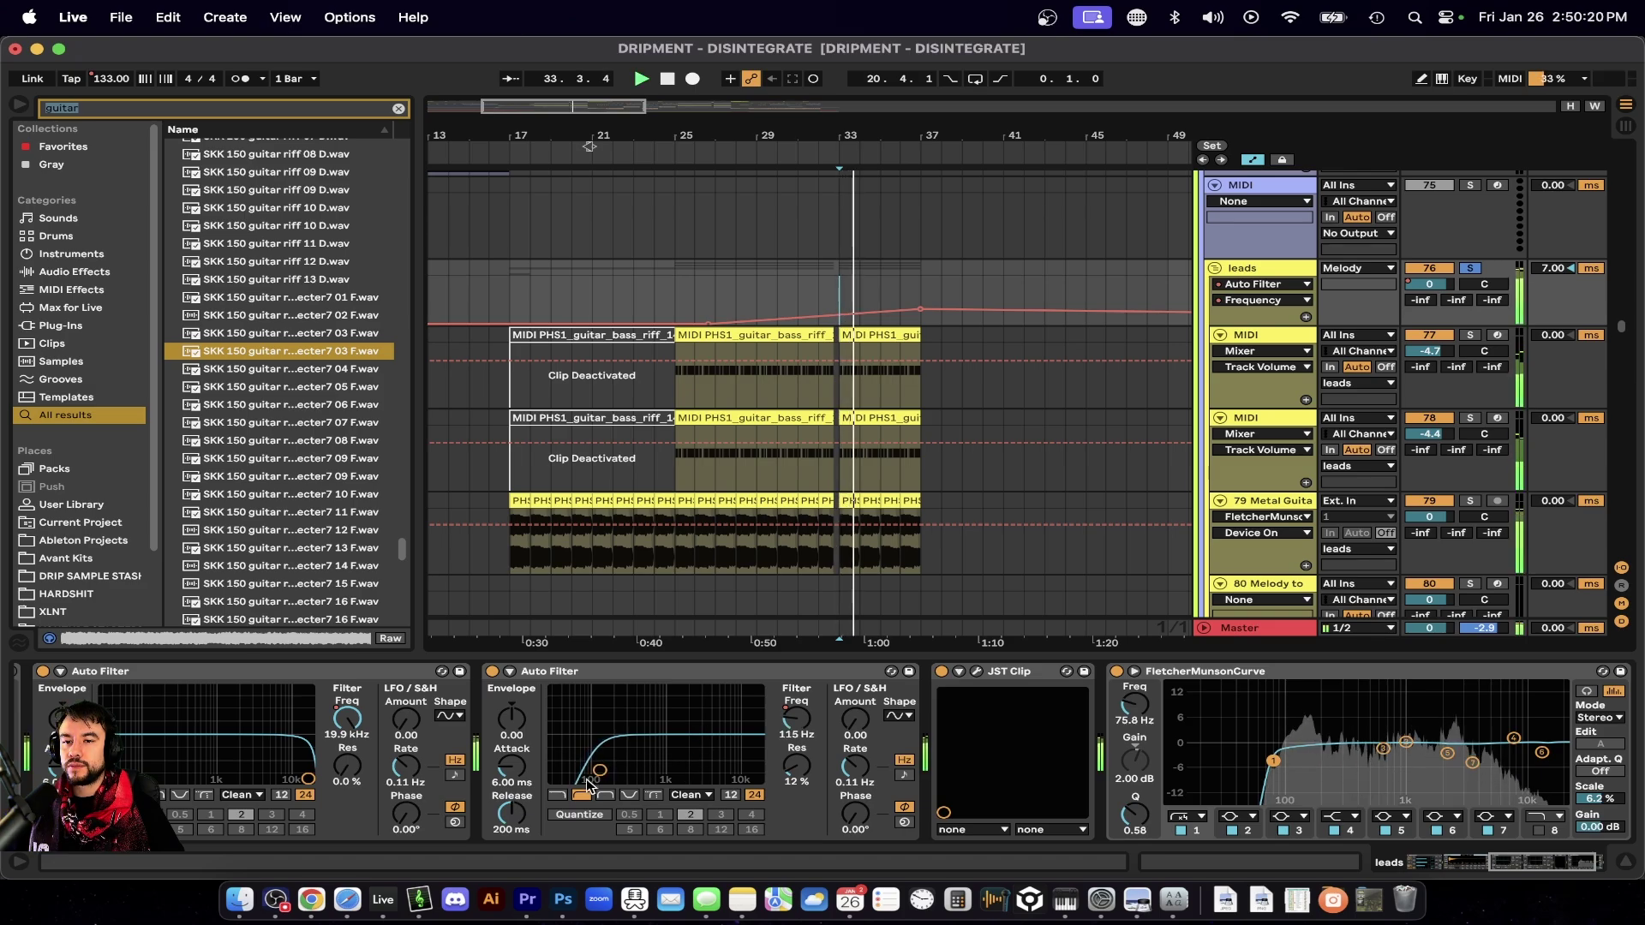
Stop playback, select the end of the filter sweep near bar 37, and play the leads group from bar 36.
{"action": "scroll", "coordinate": [878, 297], "scroll_direction": "up", "scroll_amount": 3}
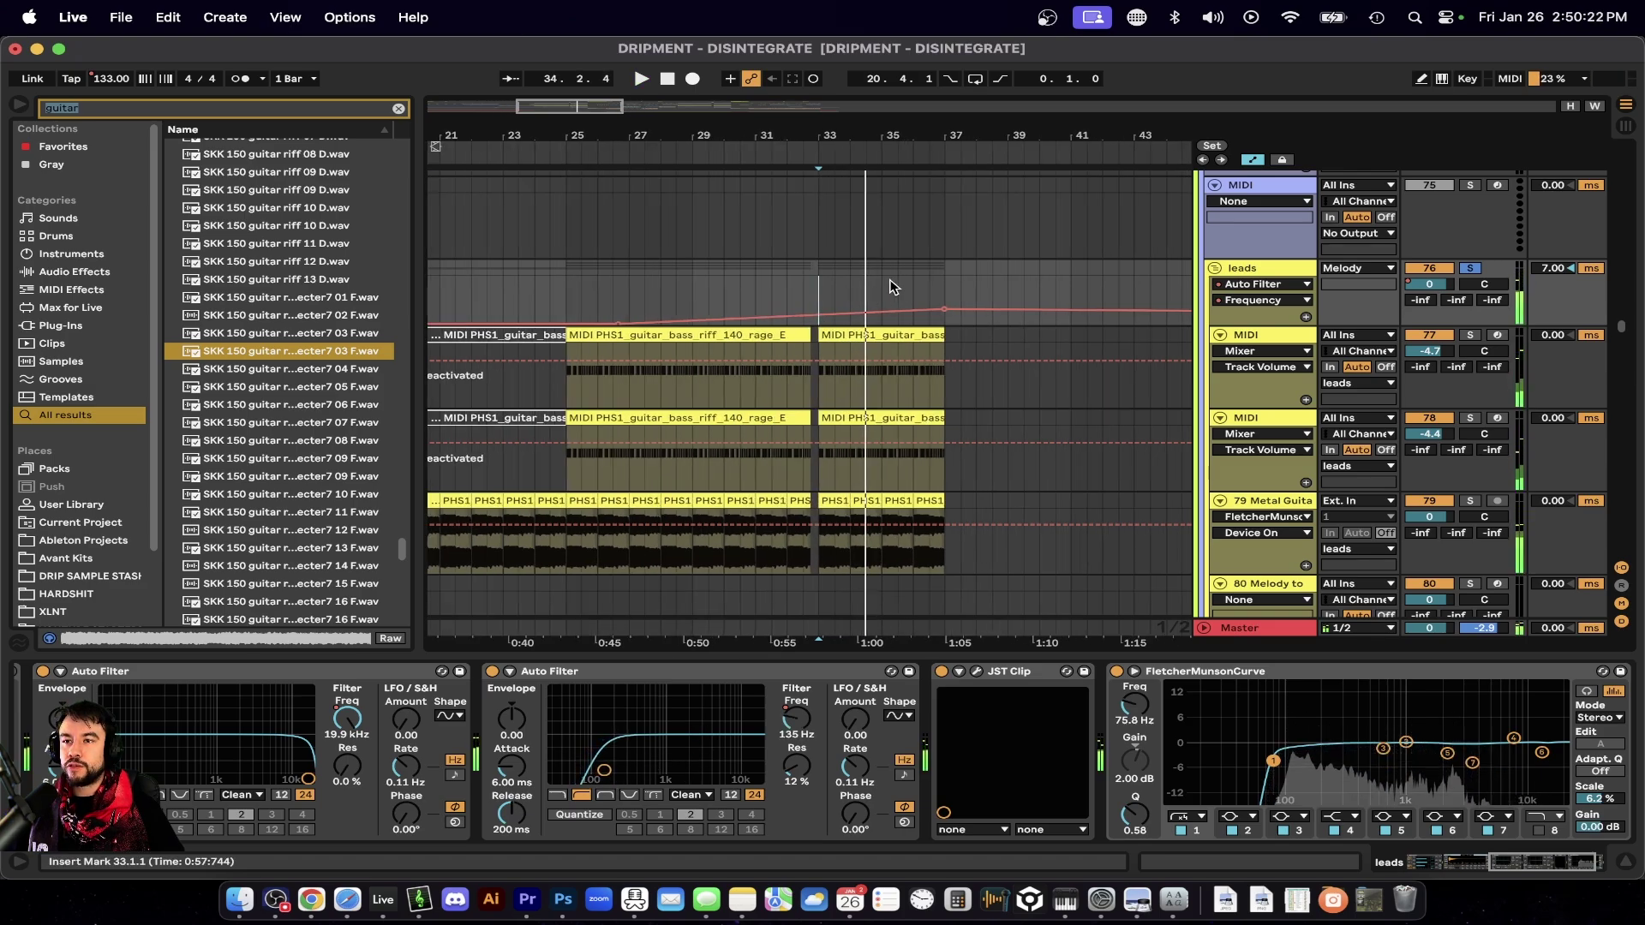
{"action": "key", "text": "space"}
{"action": "left_click", "coordinate": [872, 271]}
{"action": "left_click_drag", "start_coordinate": [880, 271], "coordinate": [947, 275]}
{"action": "left_click", "coordinate": [911, 266]}
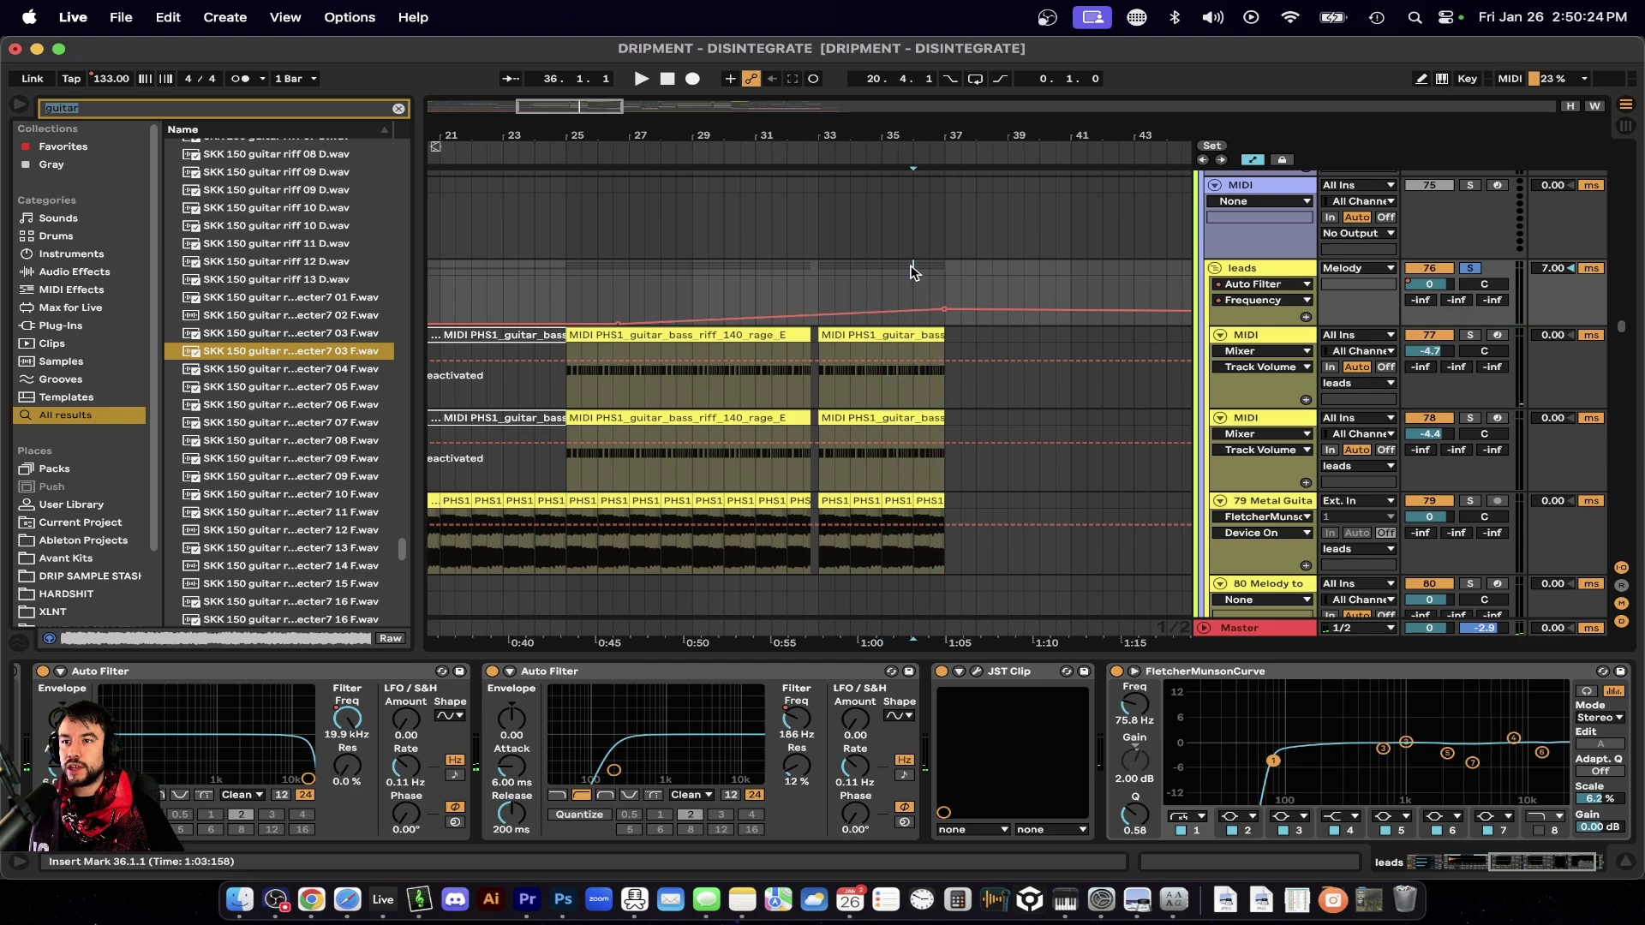
{"action": "key", "text": "space"}
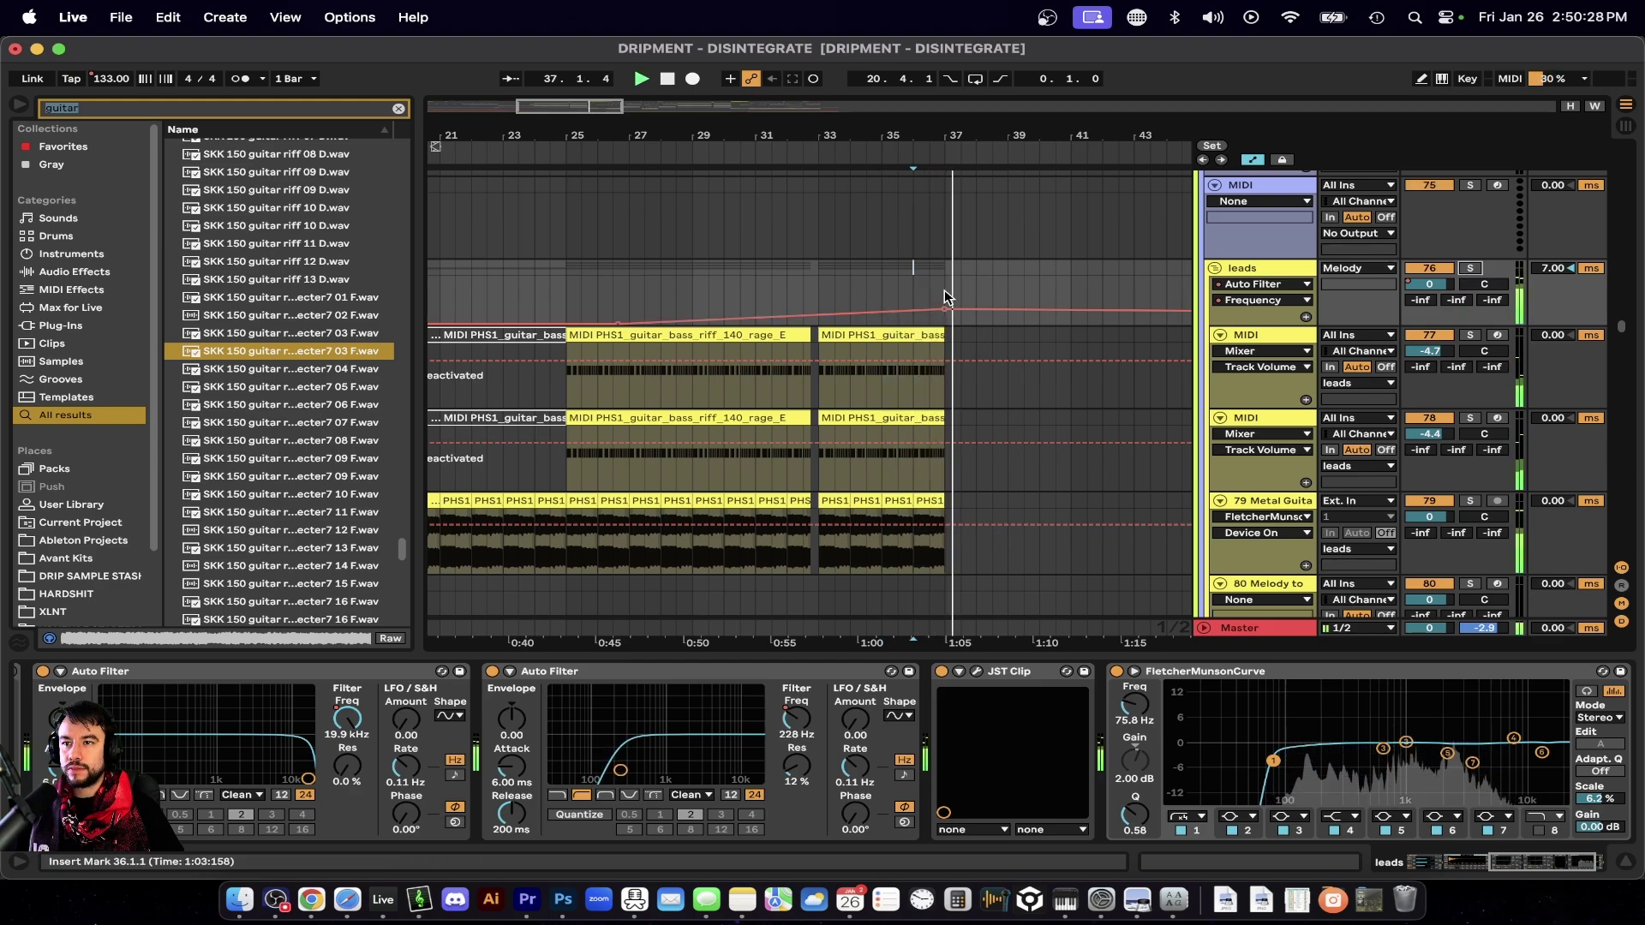
Stop playback, add a locator named "predrop" at bar 37, and select bars 34 to 37 leading up to it.
{"action": "key", "text": "space"}
{"action": "right_click", "coordinate": [944, 152]}
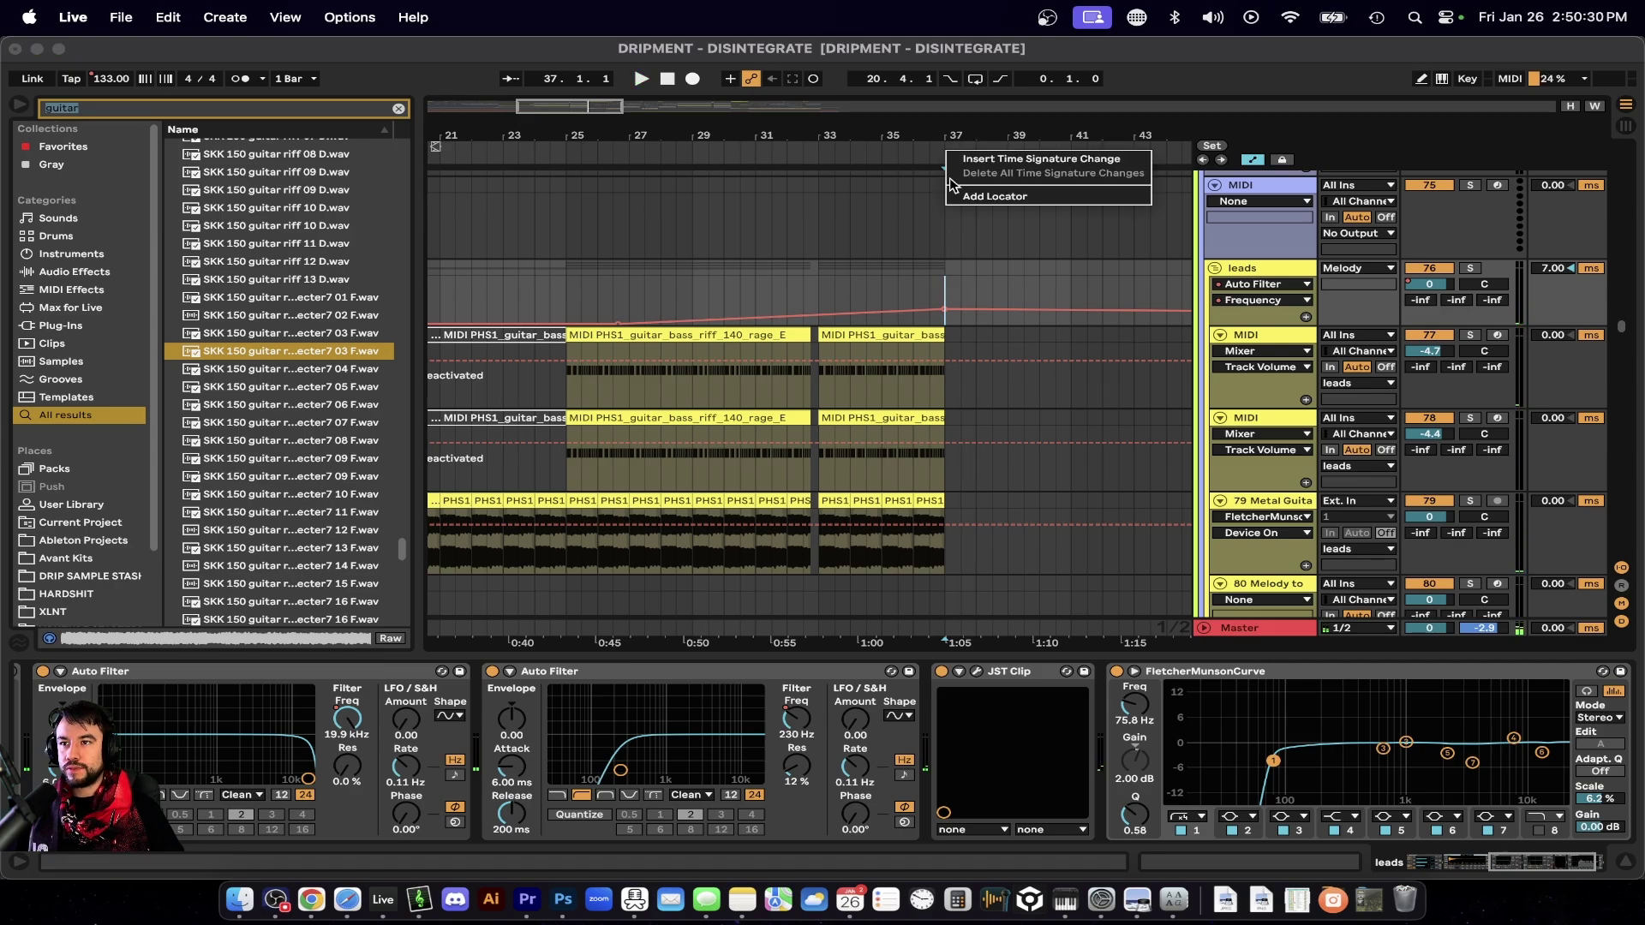
{"action": "left_click", "coordinate": [966, 199]}
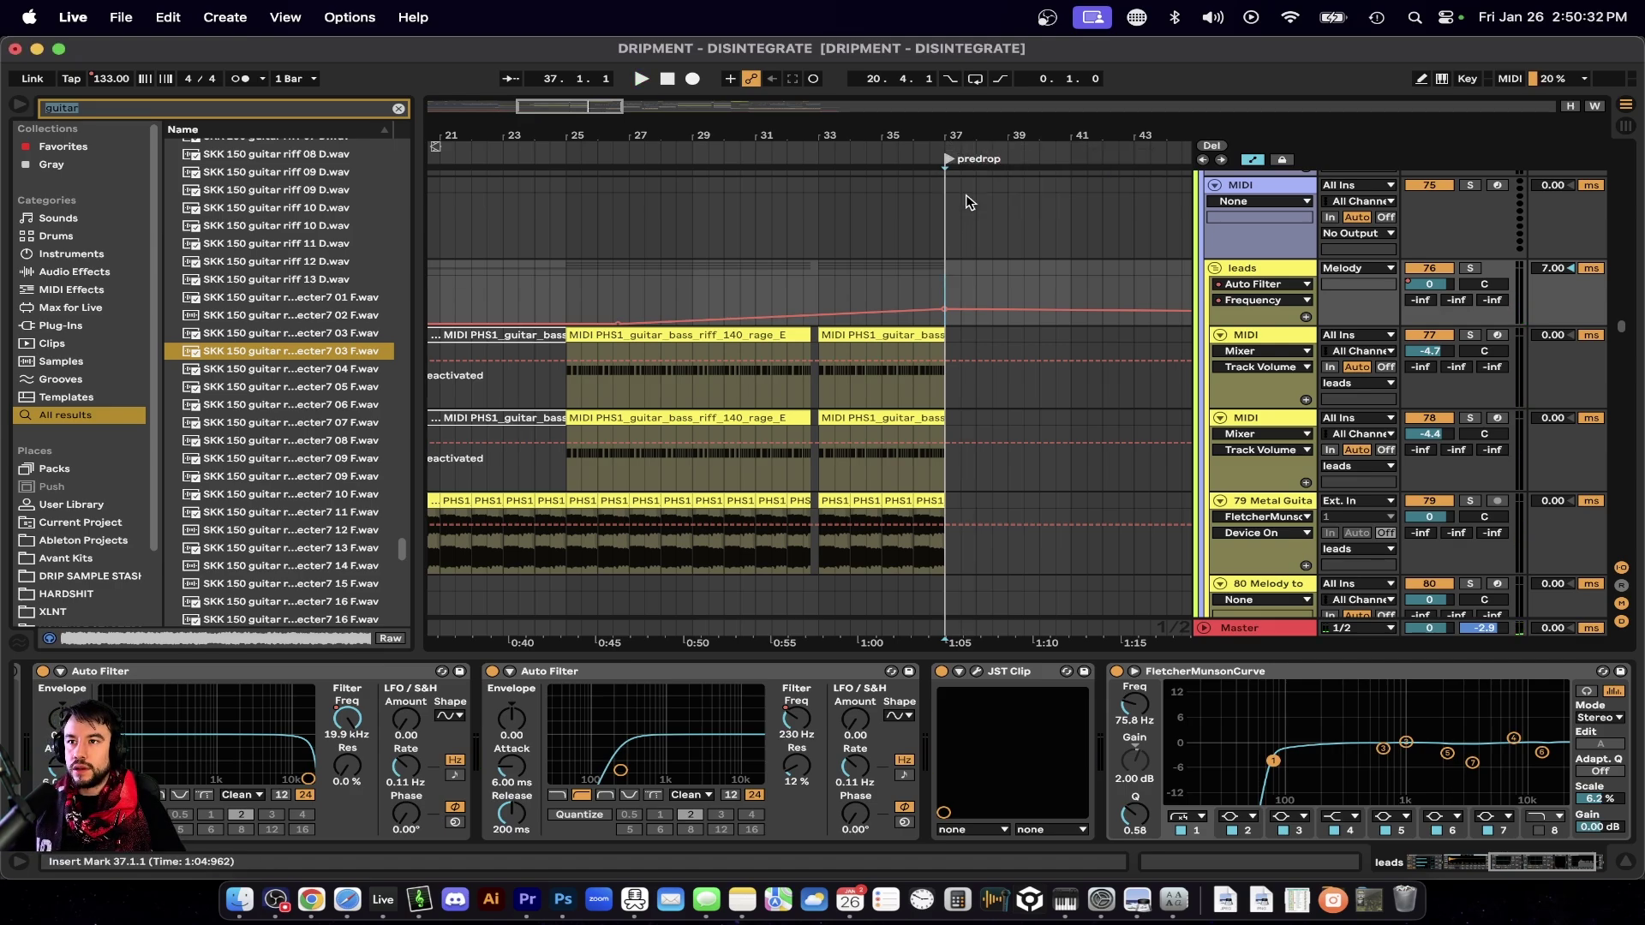
{"action": "left_click_drag", "start_coordinate": [871, 299], "coordinate": [950, 272]}
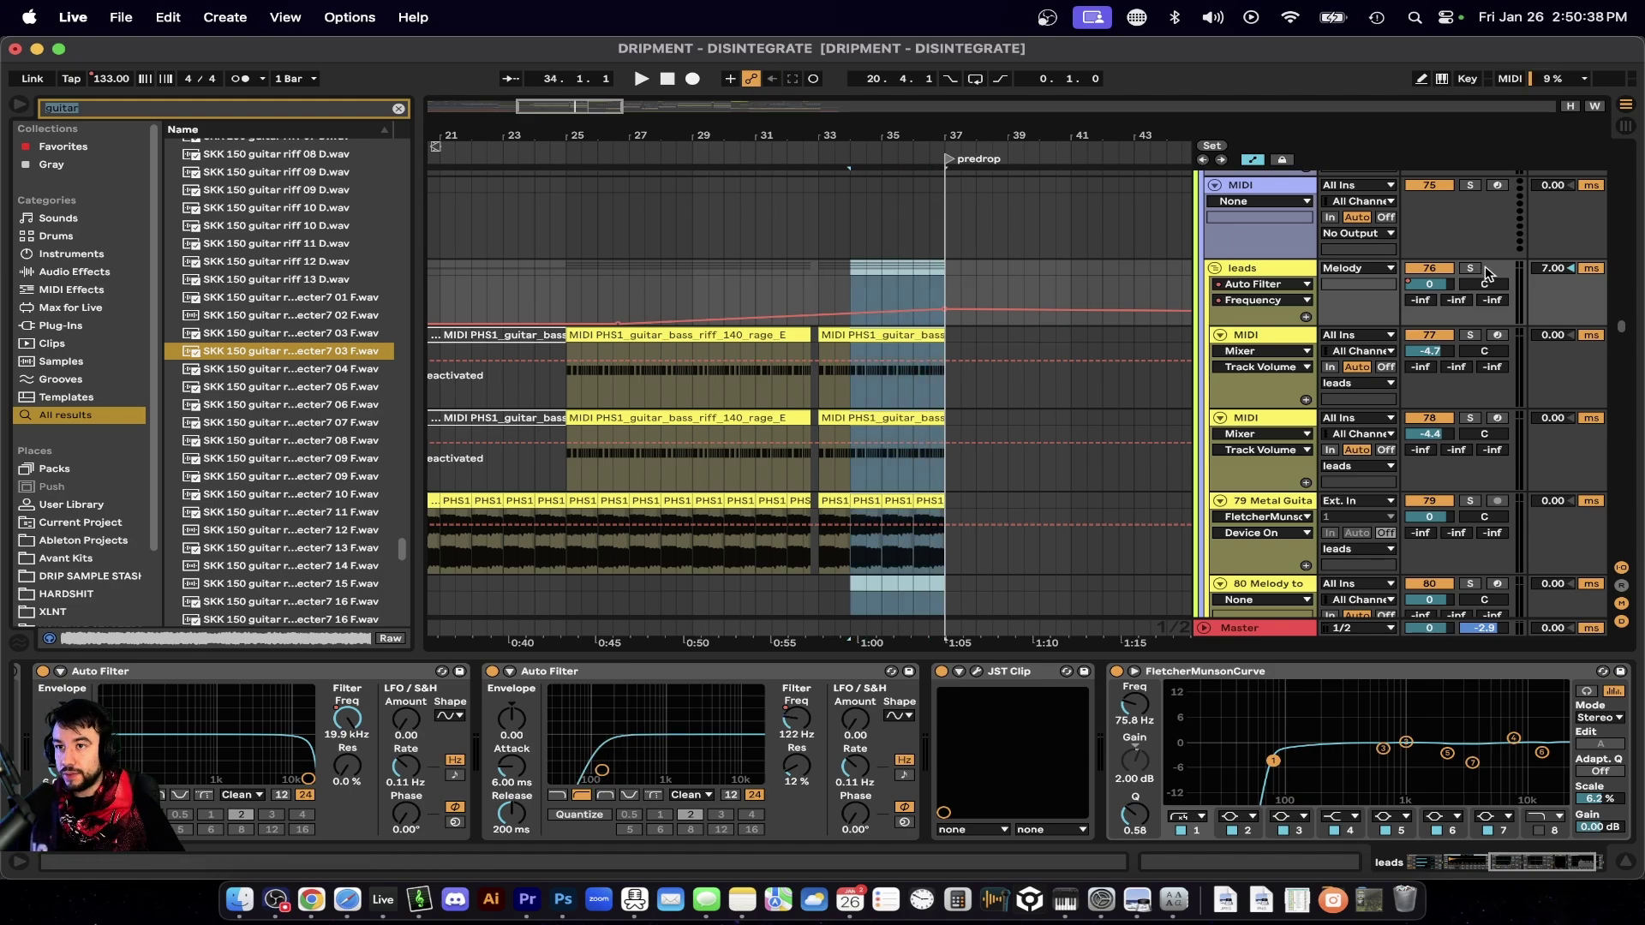
Show the first Auto Filter's Frequency automation on the leads group and examine its start at bar 17.
{"action": "left_click", "coordinate": [779, 273]}
{"action": "right_click", "coordinate": [352, 718]}
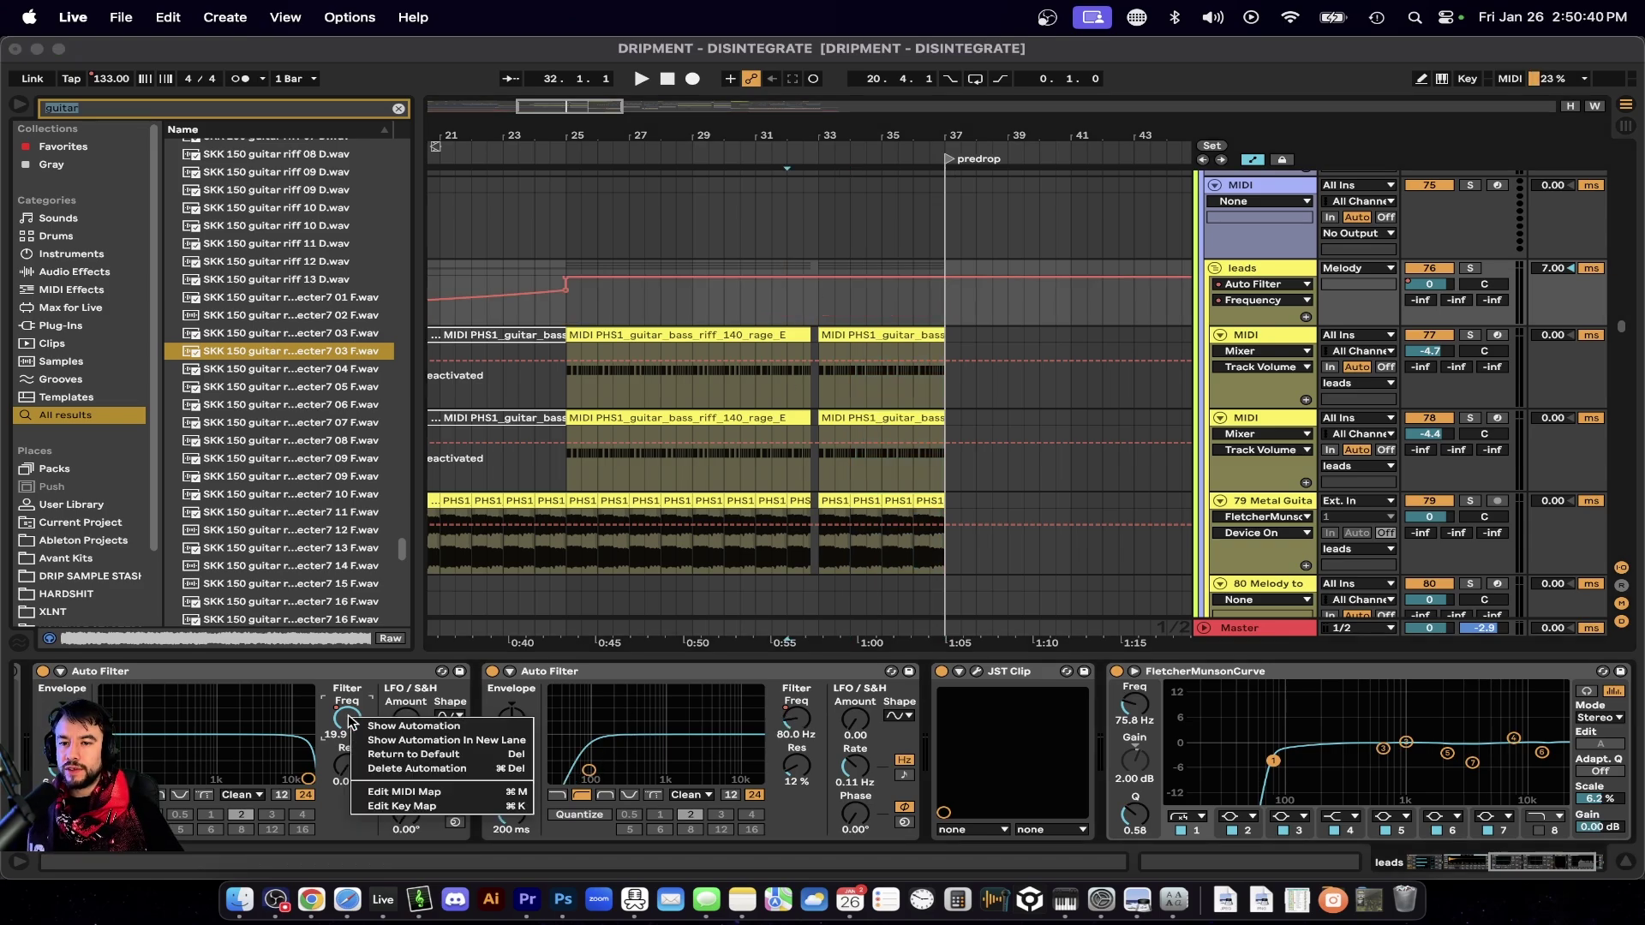
{"action": "left_click", "coordinate": [387, 725]}
{"action": "scroll", "coordinate": [726, 415], "scroll_direction": "left", "scroll_amount": 5}
{"action": "scroll", "coordinate": [724, 416], "scroll_direction": "down", "scroll_amount": 2}
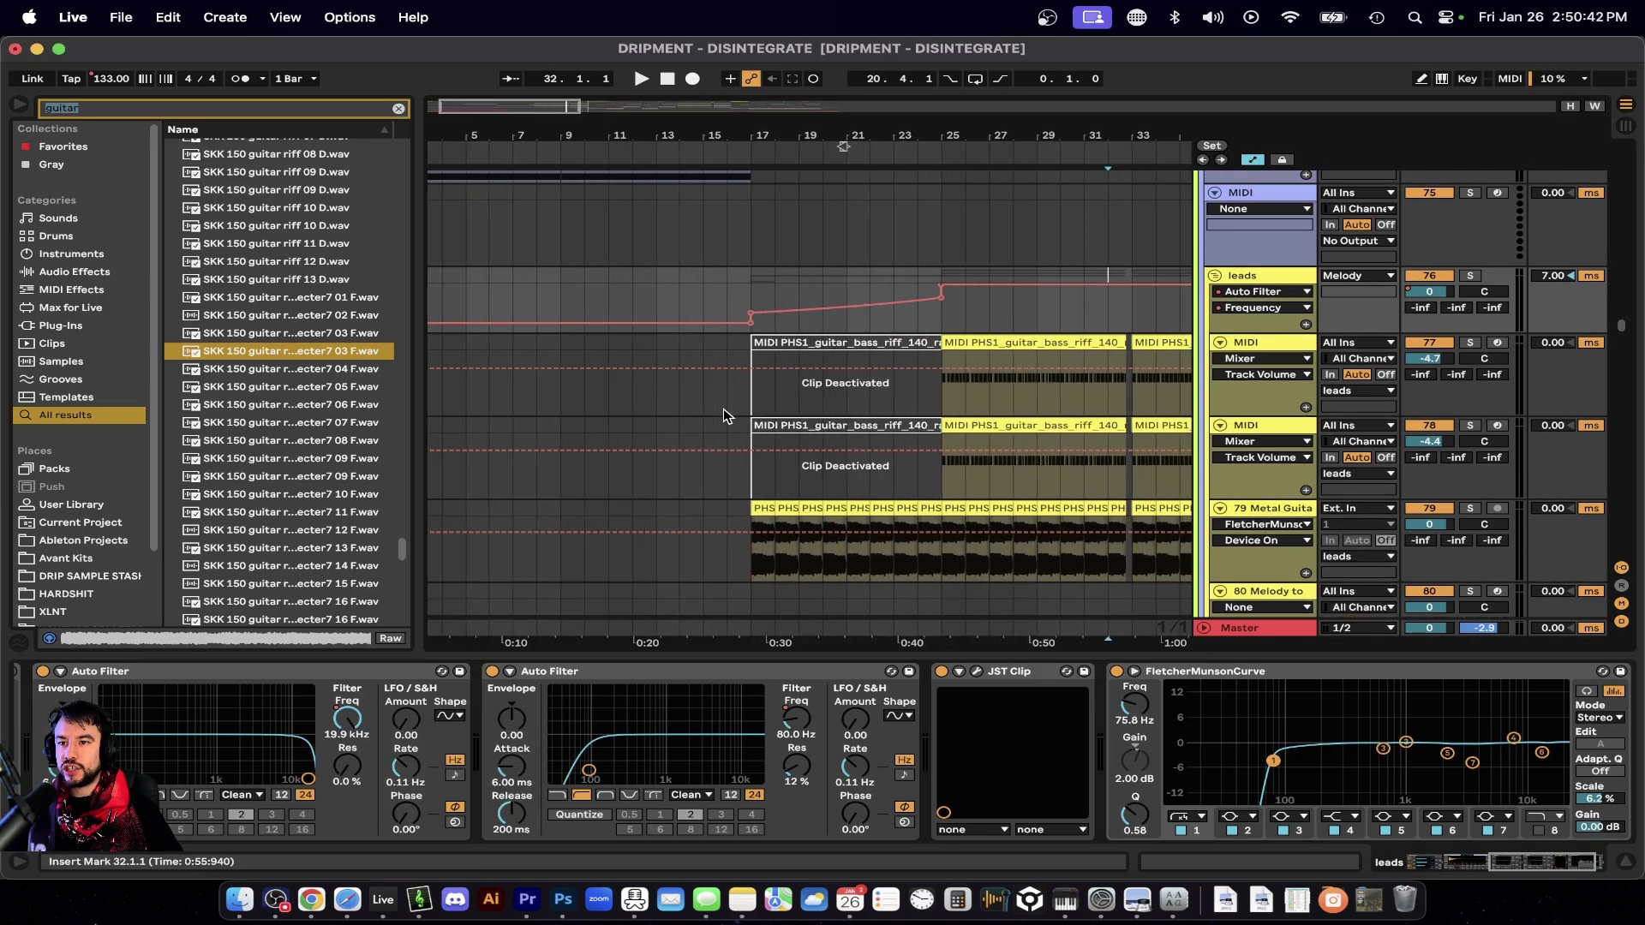
{"action": "left_click", "coordinate": [745, 280]}
{"action": "scroll", "coordinate": [738, 281], "scroll_direction": "down", "scroll_amount": 2}
{"action": "scroll", "coordinate": [746, 276], "scroll_direction": "up", "scroll_amount": 2}
{"action": "scroll", "coordinate": [738, 283], "scroll_direction": "up", "scroll_amount": 3}
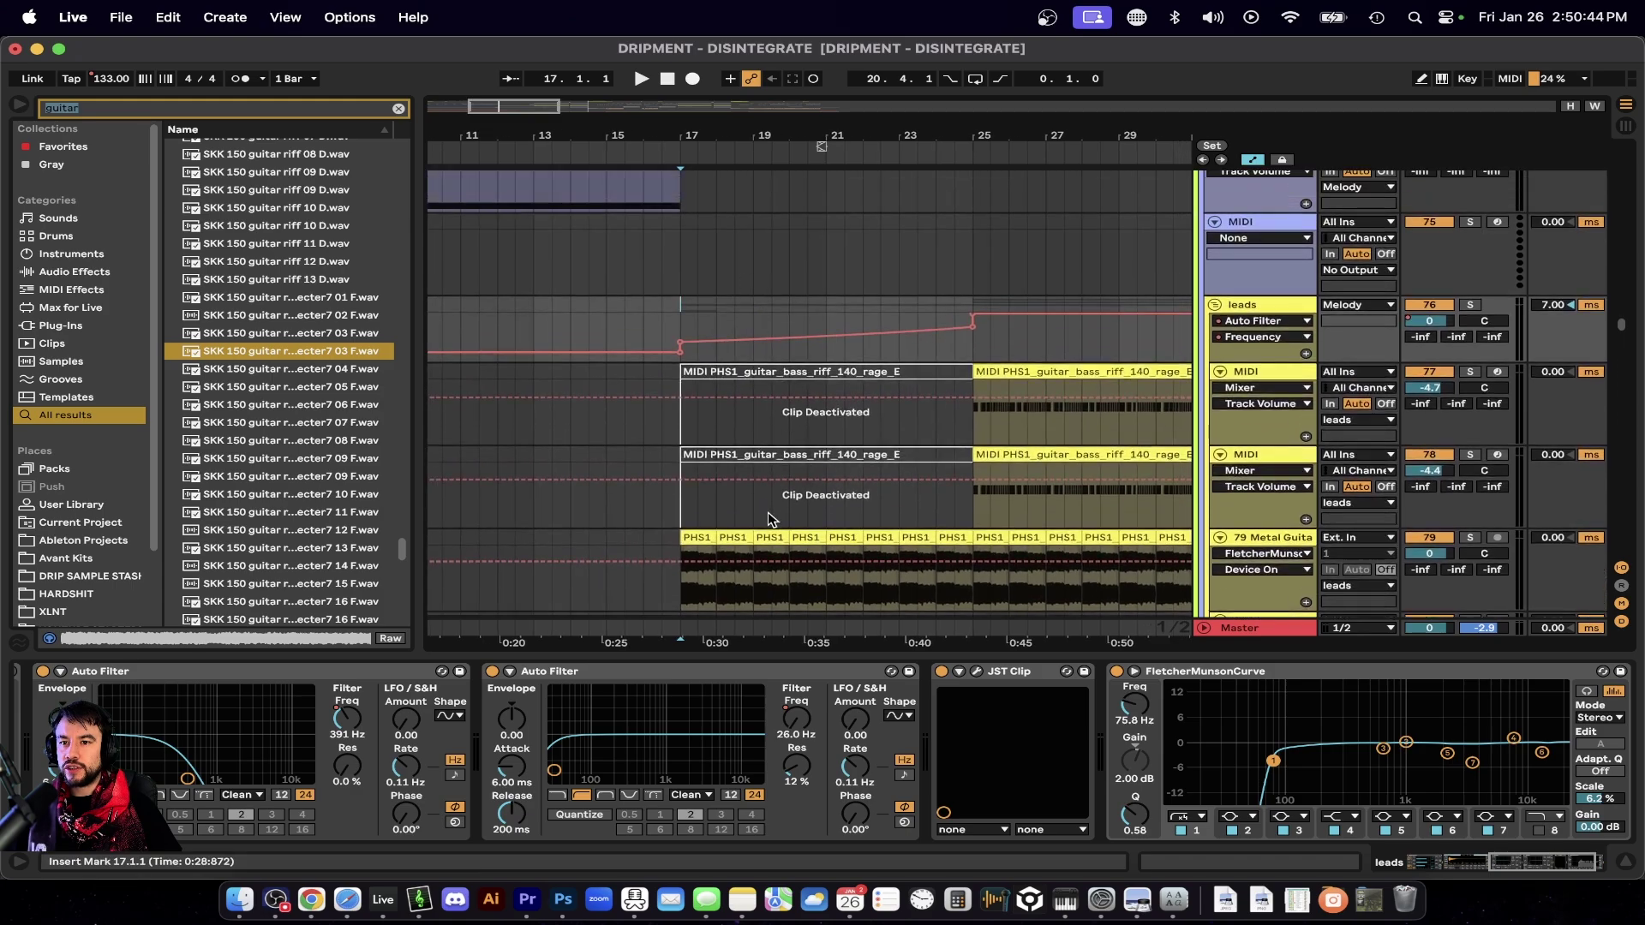
Play the arrangement from beat 15.3 into the guitar riff's entry with the leads group's devices displayed.
{"action": "left_click", "coordinate": [661, 415]}
{"action": "left_click", "coordinate": [639, 256]}
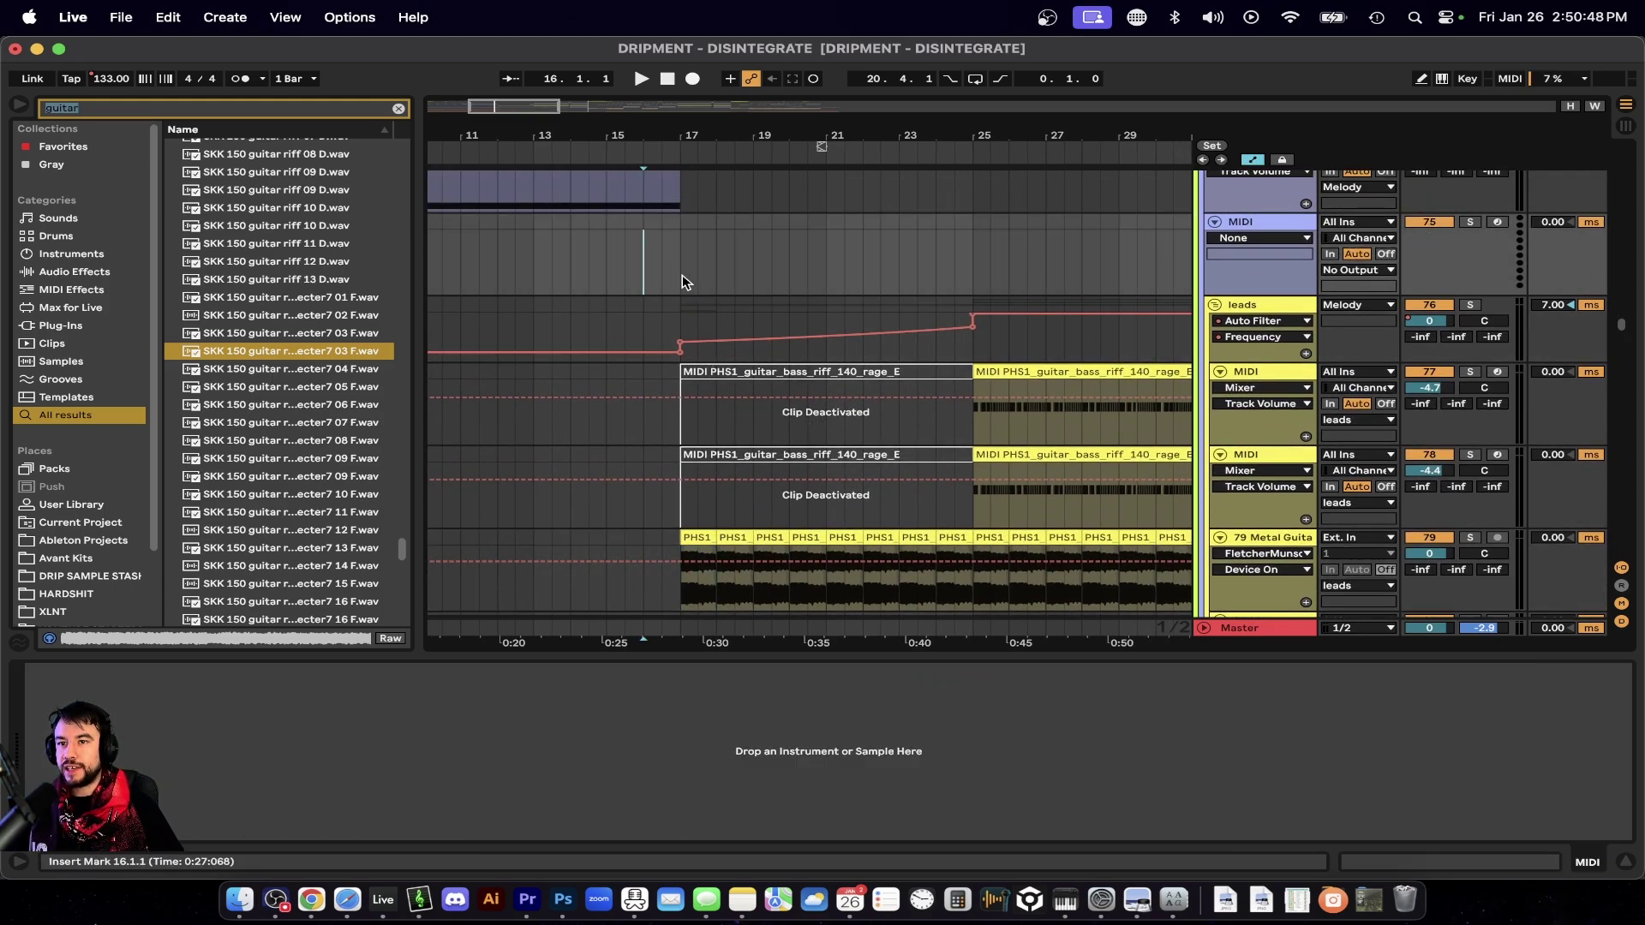
{"action": "left_click", "coordinate": [625, 249]}
{"action": "key", "text": "space"}
{"action": "scroll", "coordinate": [687, 297], "scroll_direction": "up", "scroll_amount": 2}
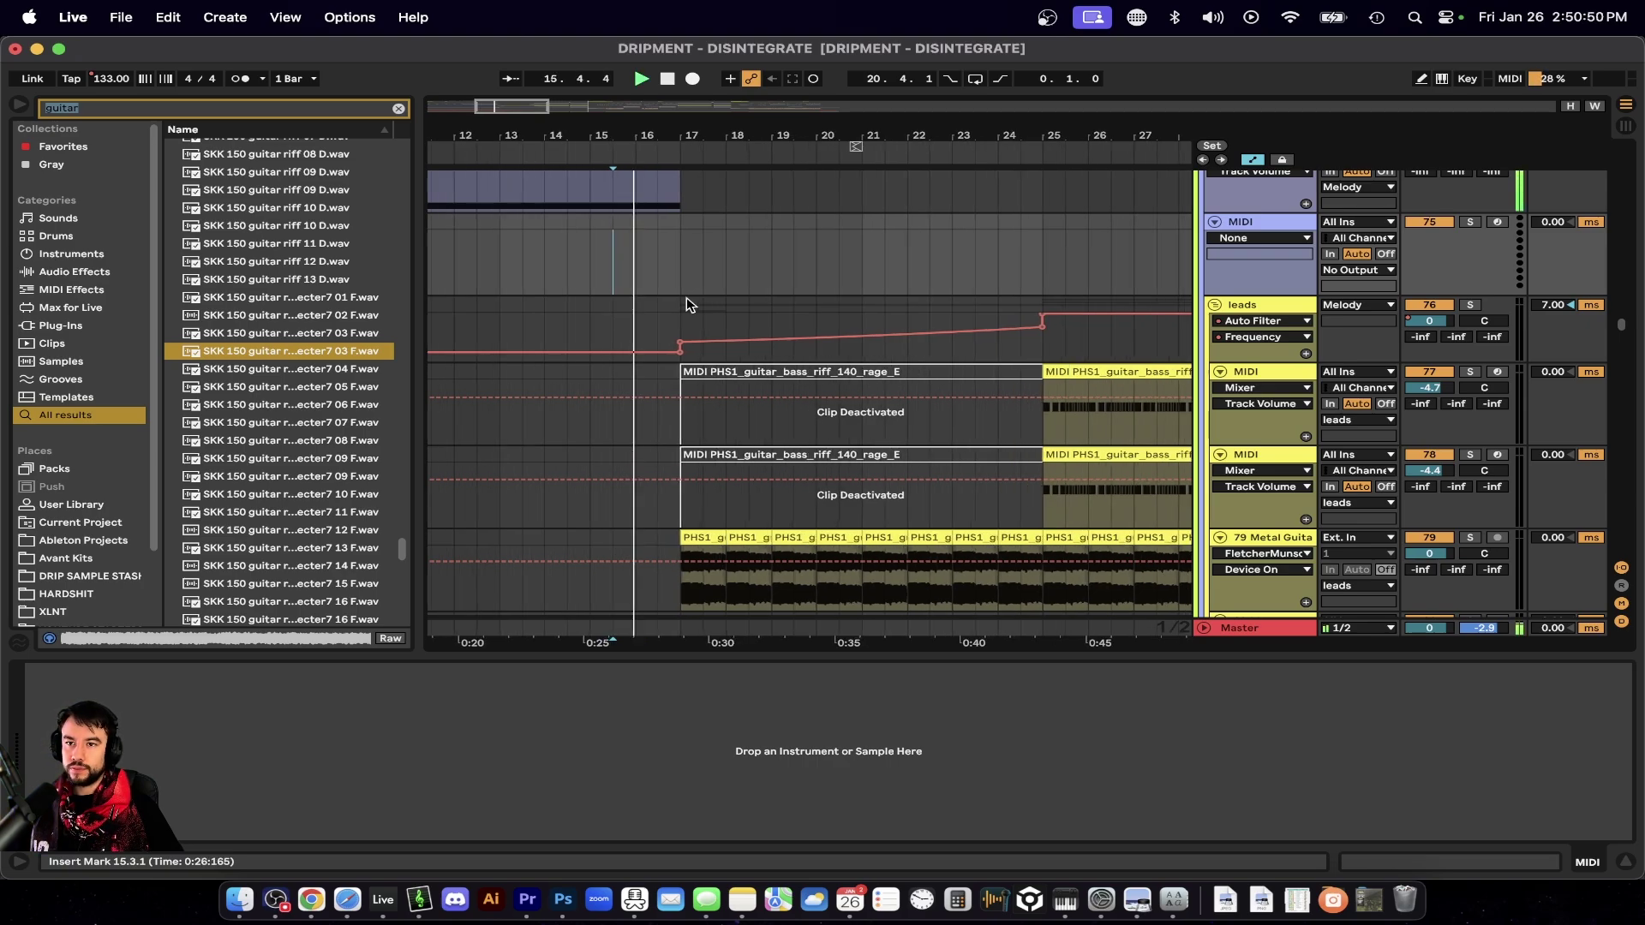
{"action": "scroll", "coordinate": [687, 296], "scroll_direction": "down", "scroll_amount": 2}
{"action": "left_click", "coordinate": [1254, 264]}
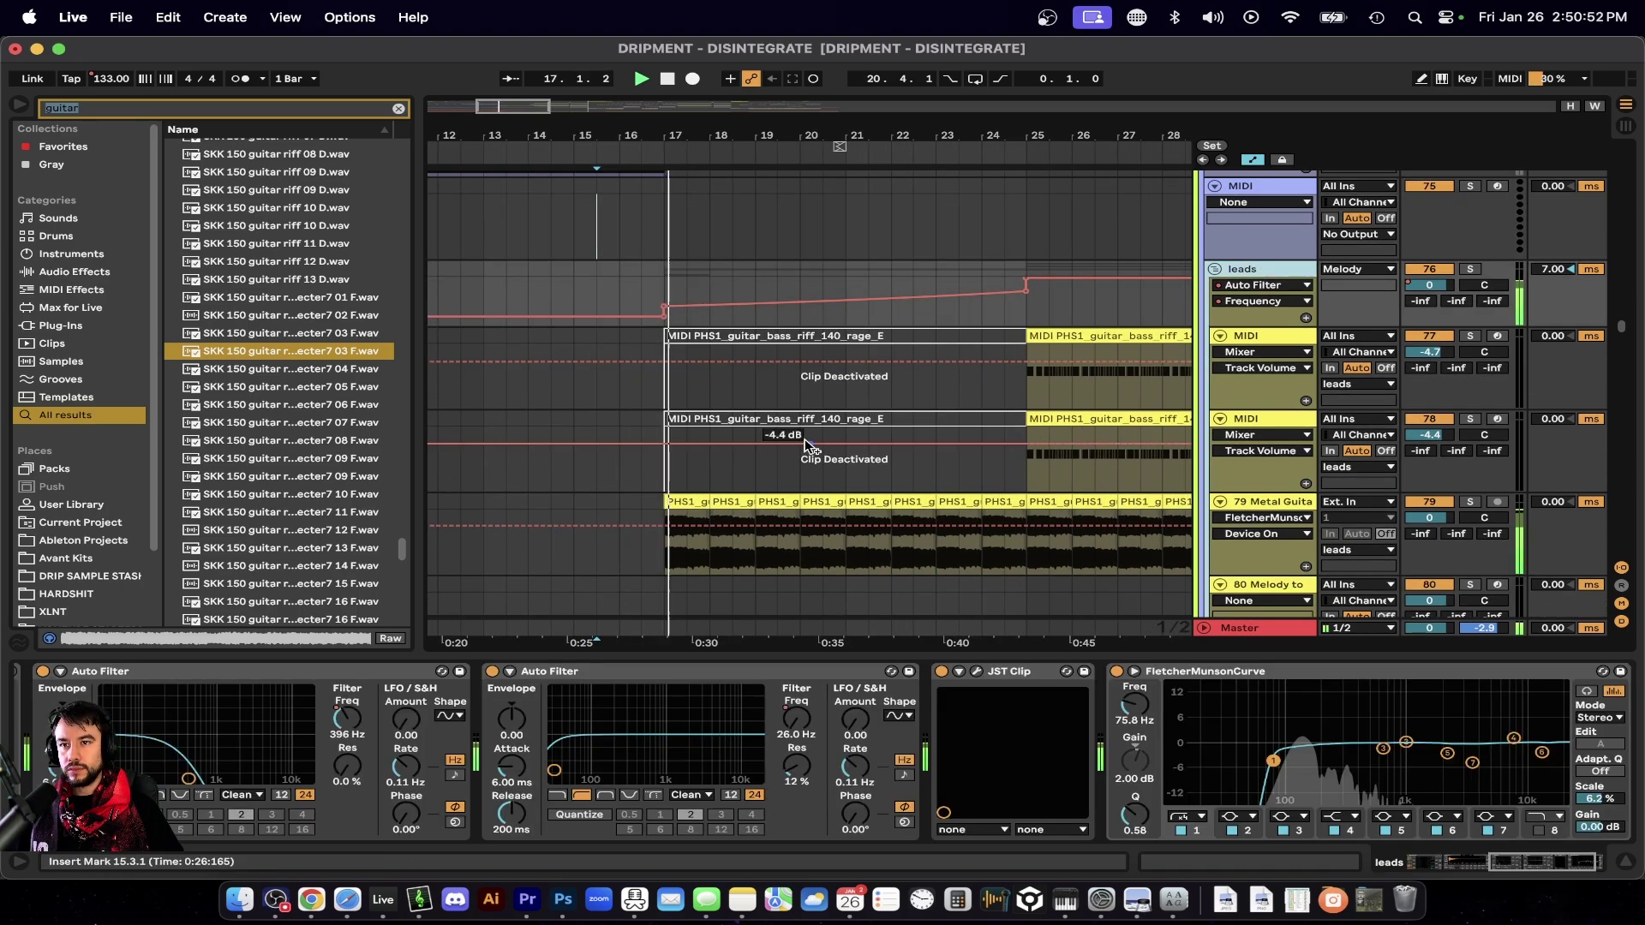
{"action": "scroll", "coordinate": [810, 445], "scroll_direction": "down", "scroll_amount": 2}
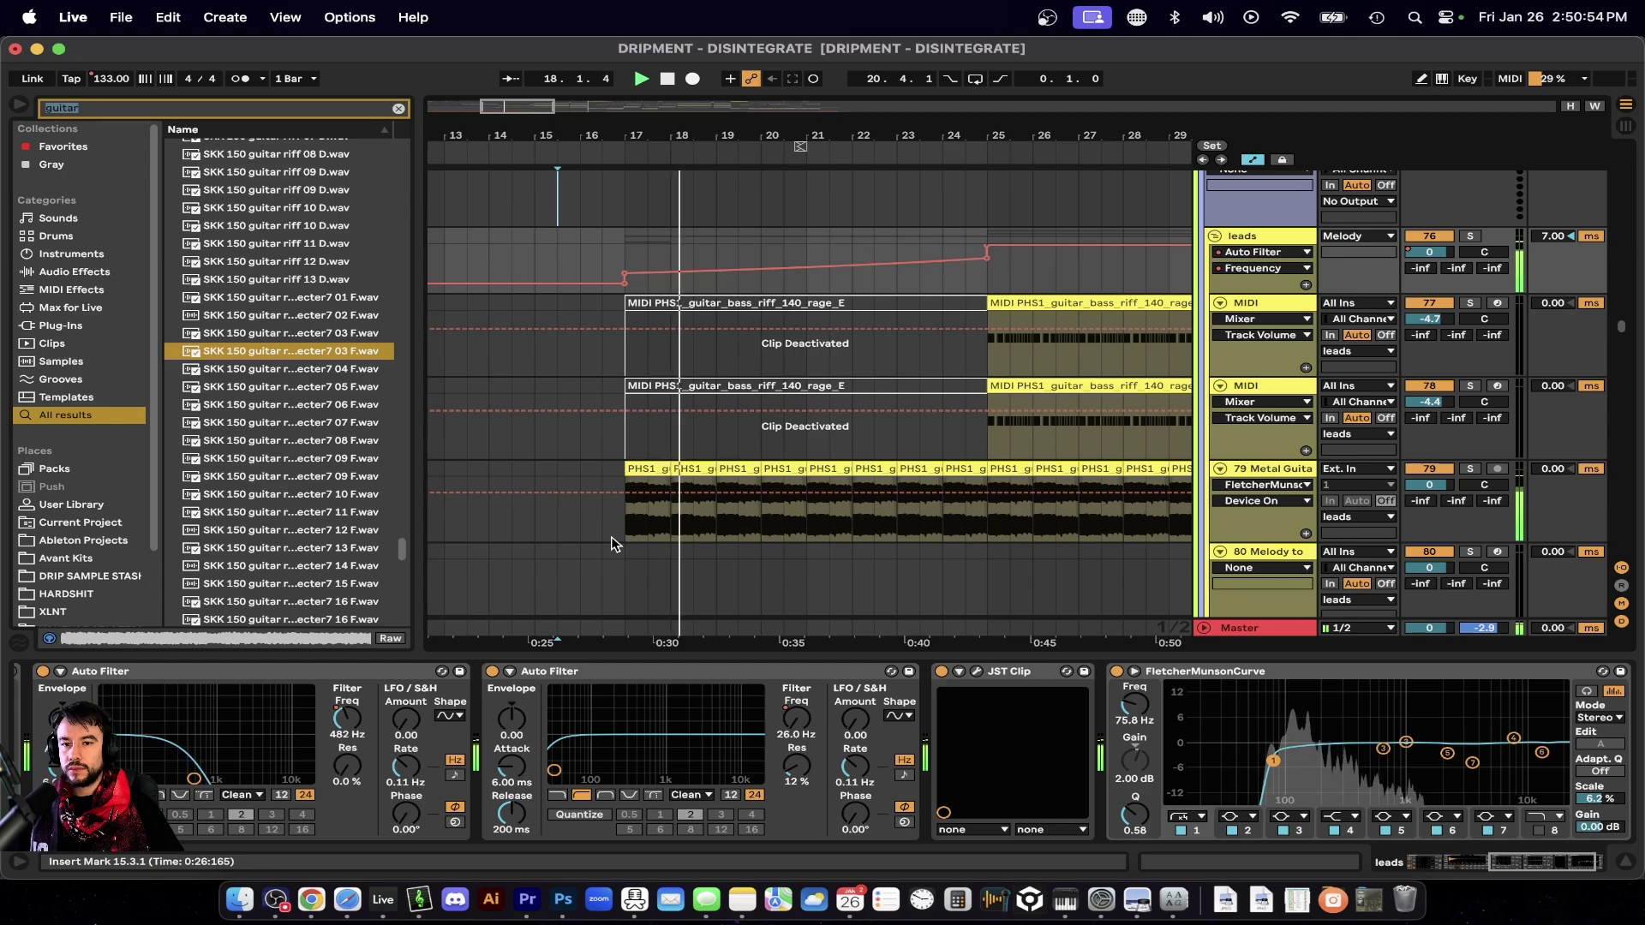
Show the first Auto Filter's Frequency automation again and follow playback of the filter sweep through bar 25.
{"action": "right_click", "coordinate": [347, 720]}
{"action": "left_click", "coordinate": [373, 732]}
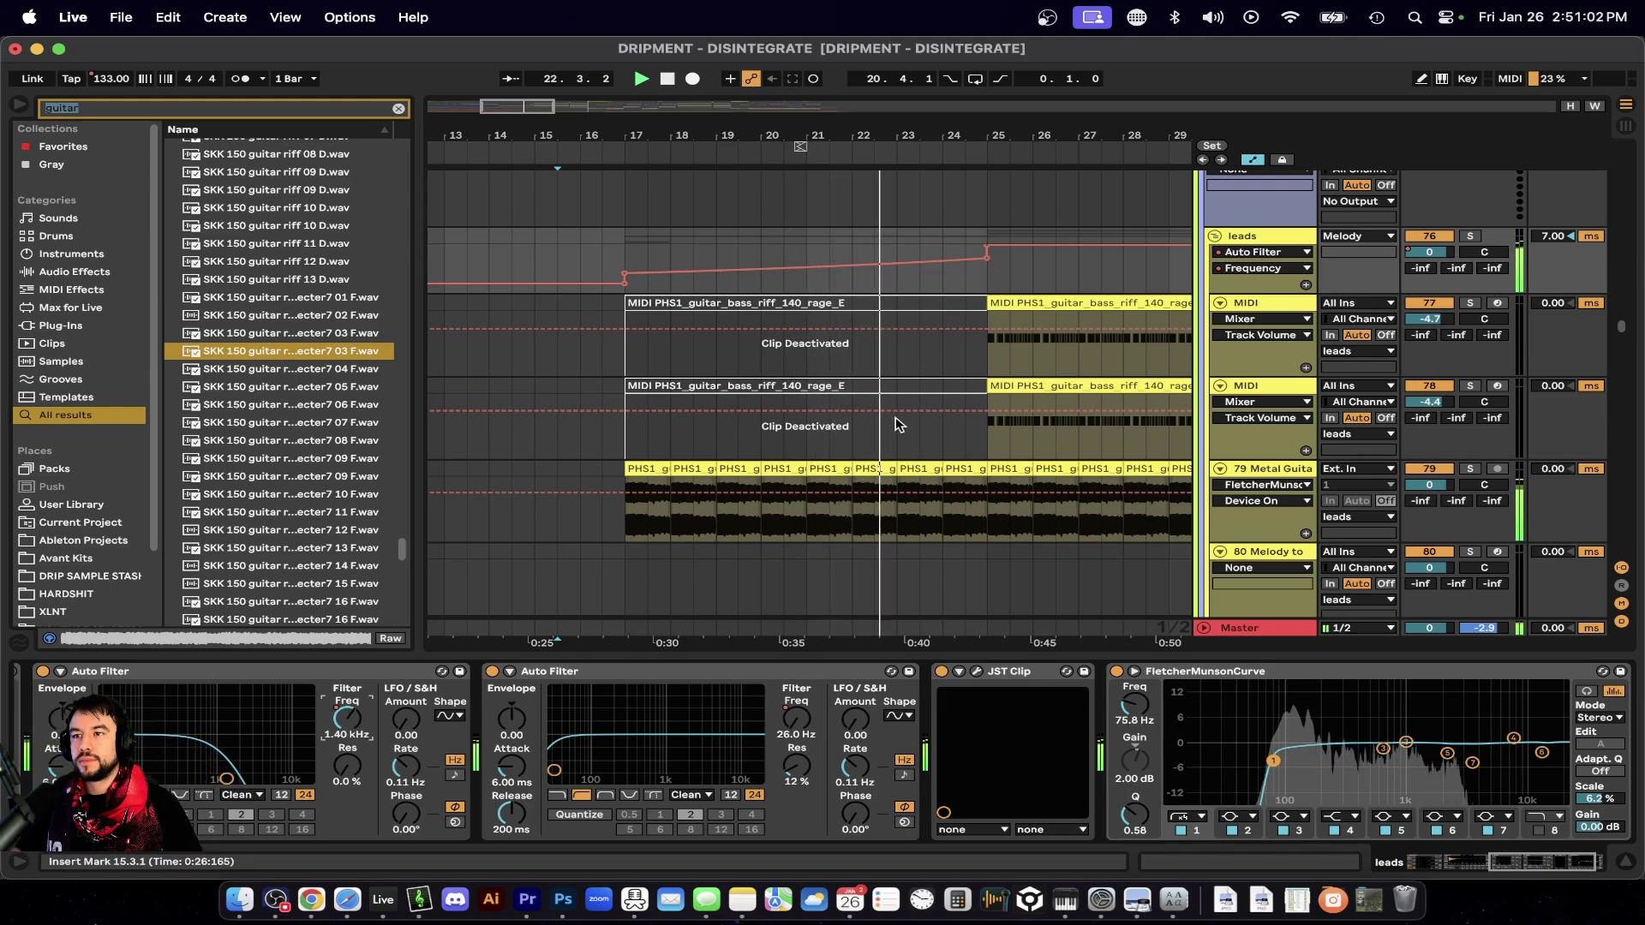
{"action": "scroll", "coordinate": [893, 422], "scroll_direction": "down", "scroll_amount": 3}
{"action": "scroll", "coordinate": [959, 300], "scroll_direction": "up", "scroll_amount": 5}
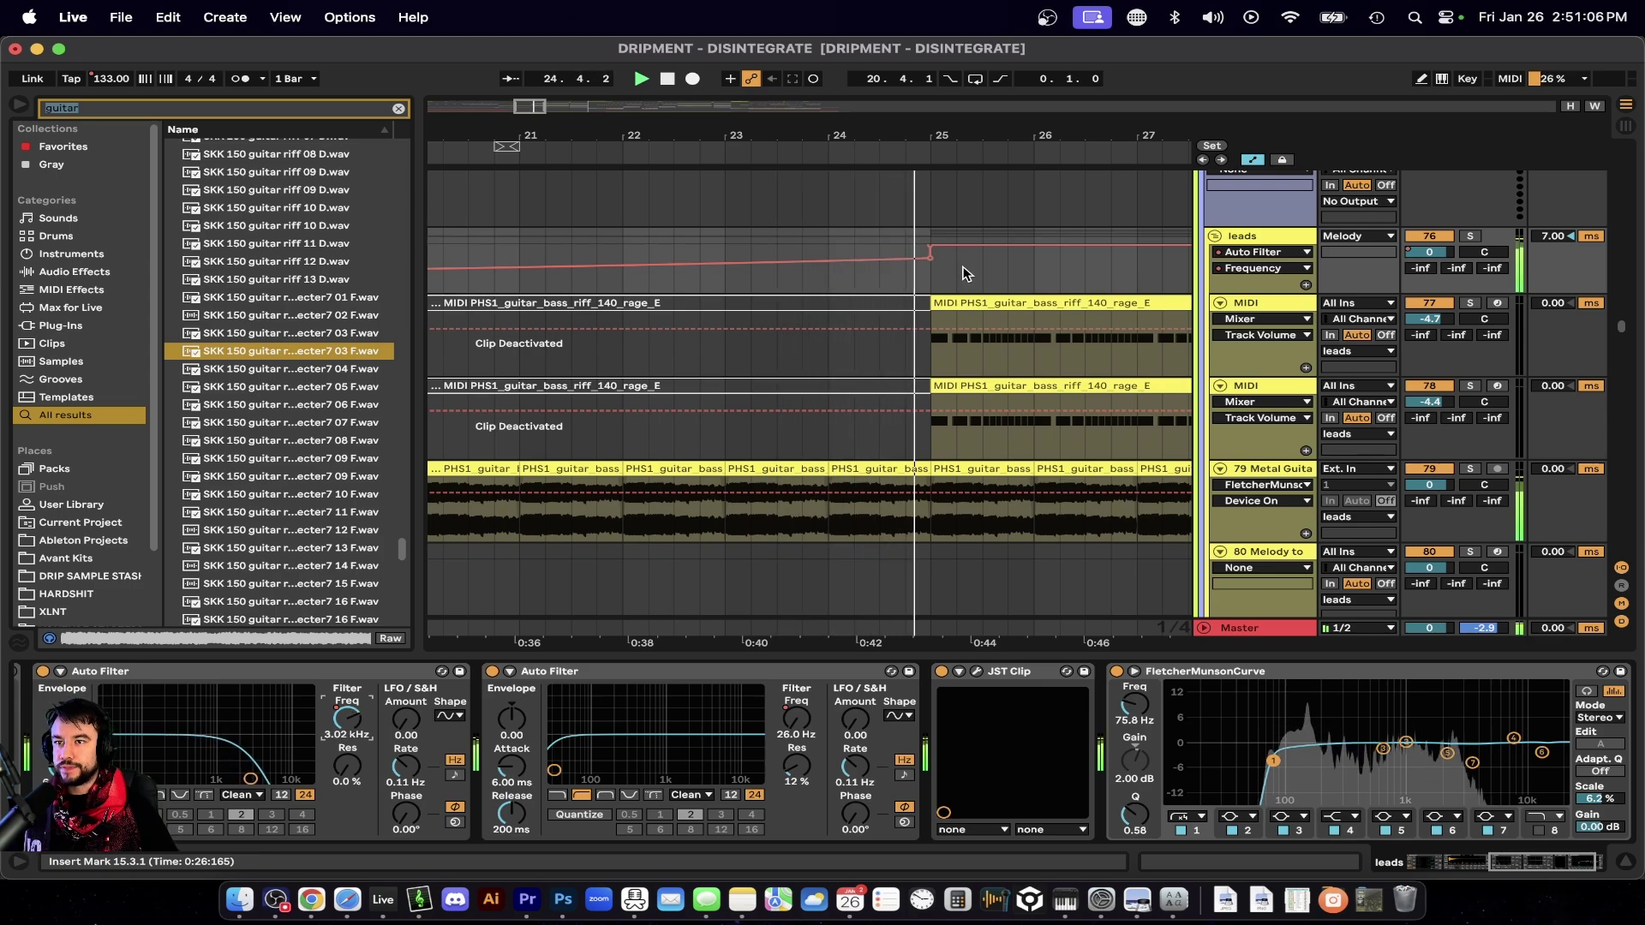
{"action": "scroll", "coordinate": [963, 273], "scroll_direction": "down", "scroll_amount": 4}
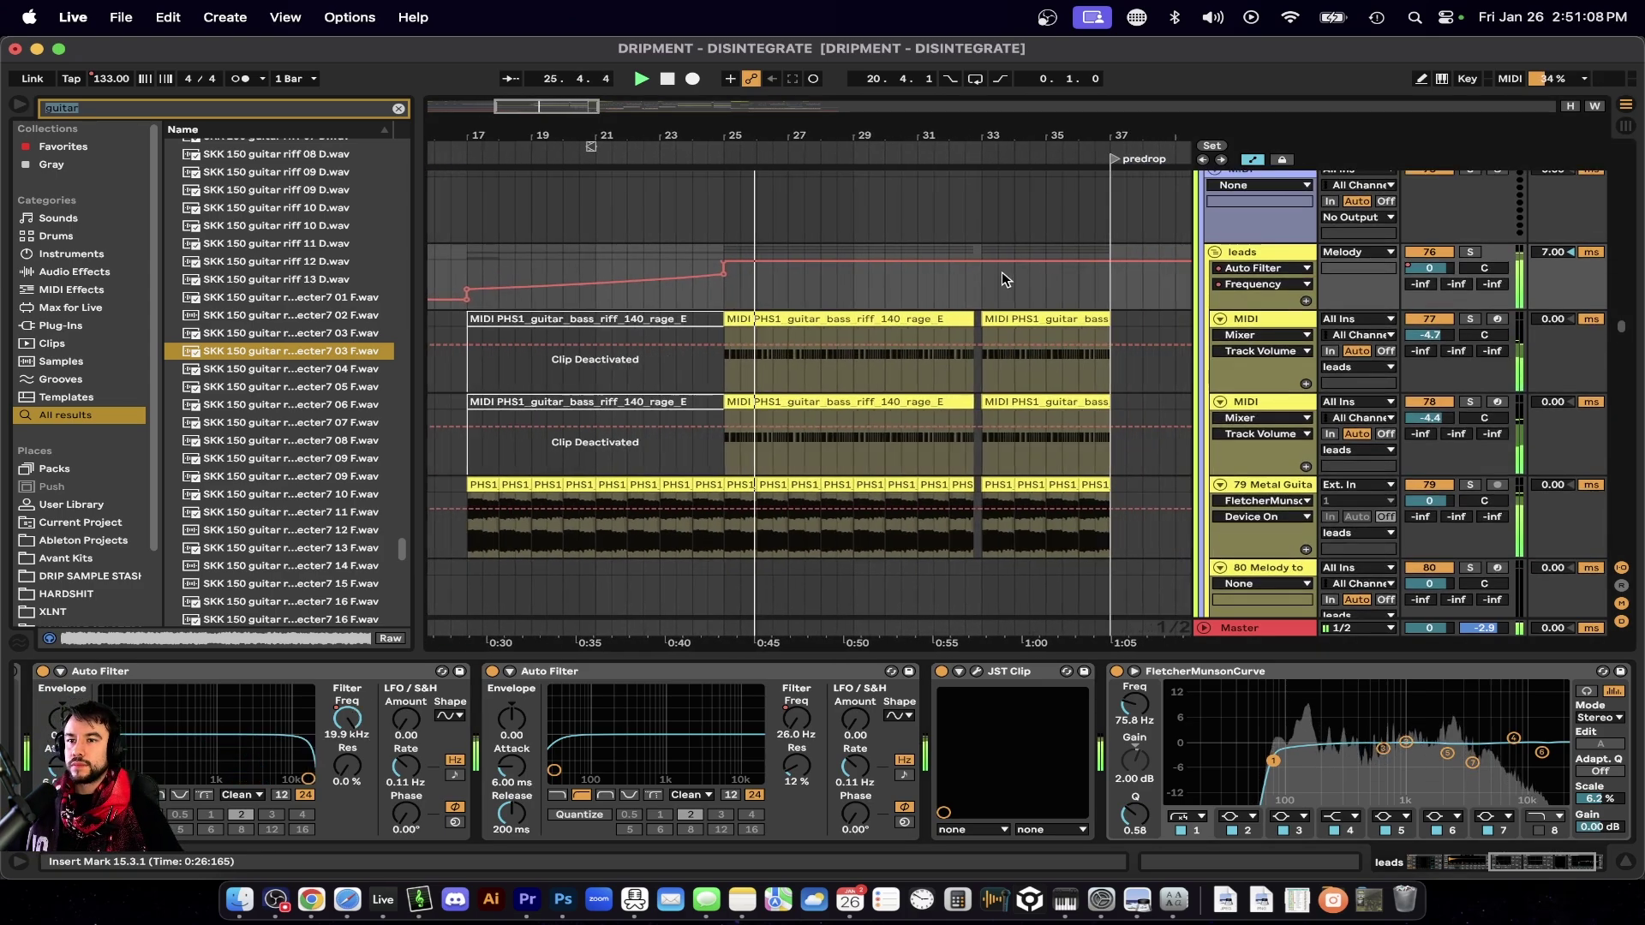
{"action": "scroll", "coordinate": [1006, 279], "scroll_direction": "down", "scroll_amount": 3}
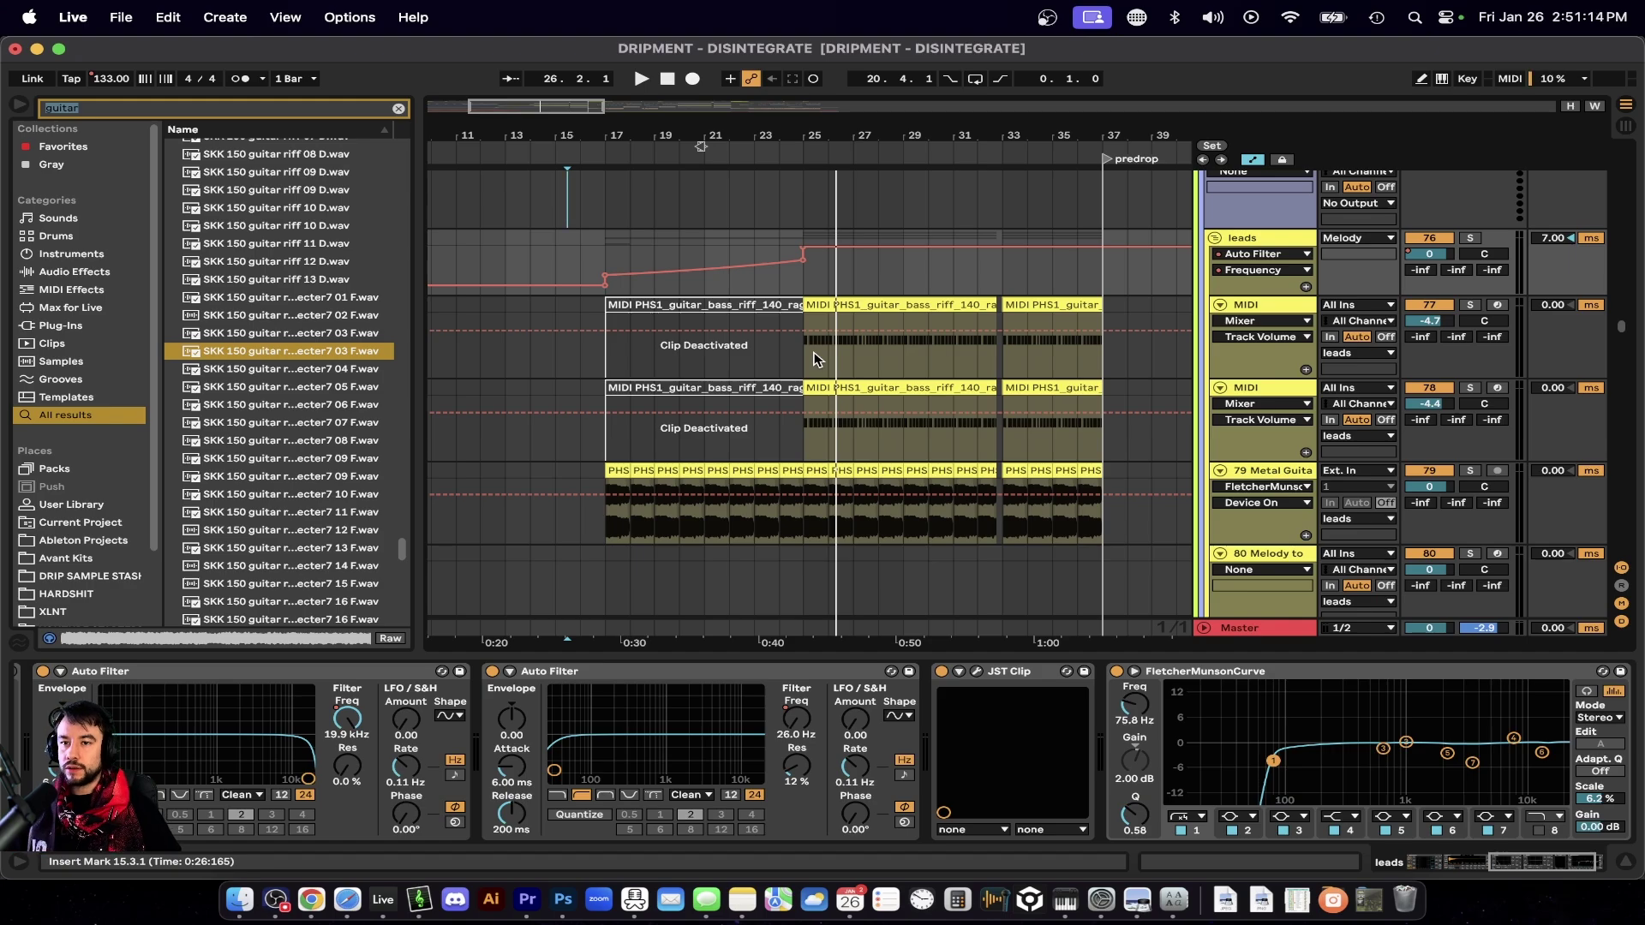
Play the end of the leads filter sweep from bar 23, and display MIDI track 77's devices.
{"action": "scroll", "coordinate": [792, 322], "scroll_direction": "up", "scroll_amount": 2}
{"action": "left_click", "coordinate": [768, 272]}
{"action": "key", "text": "space"}
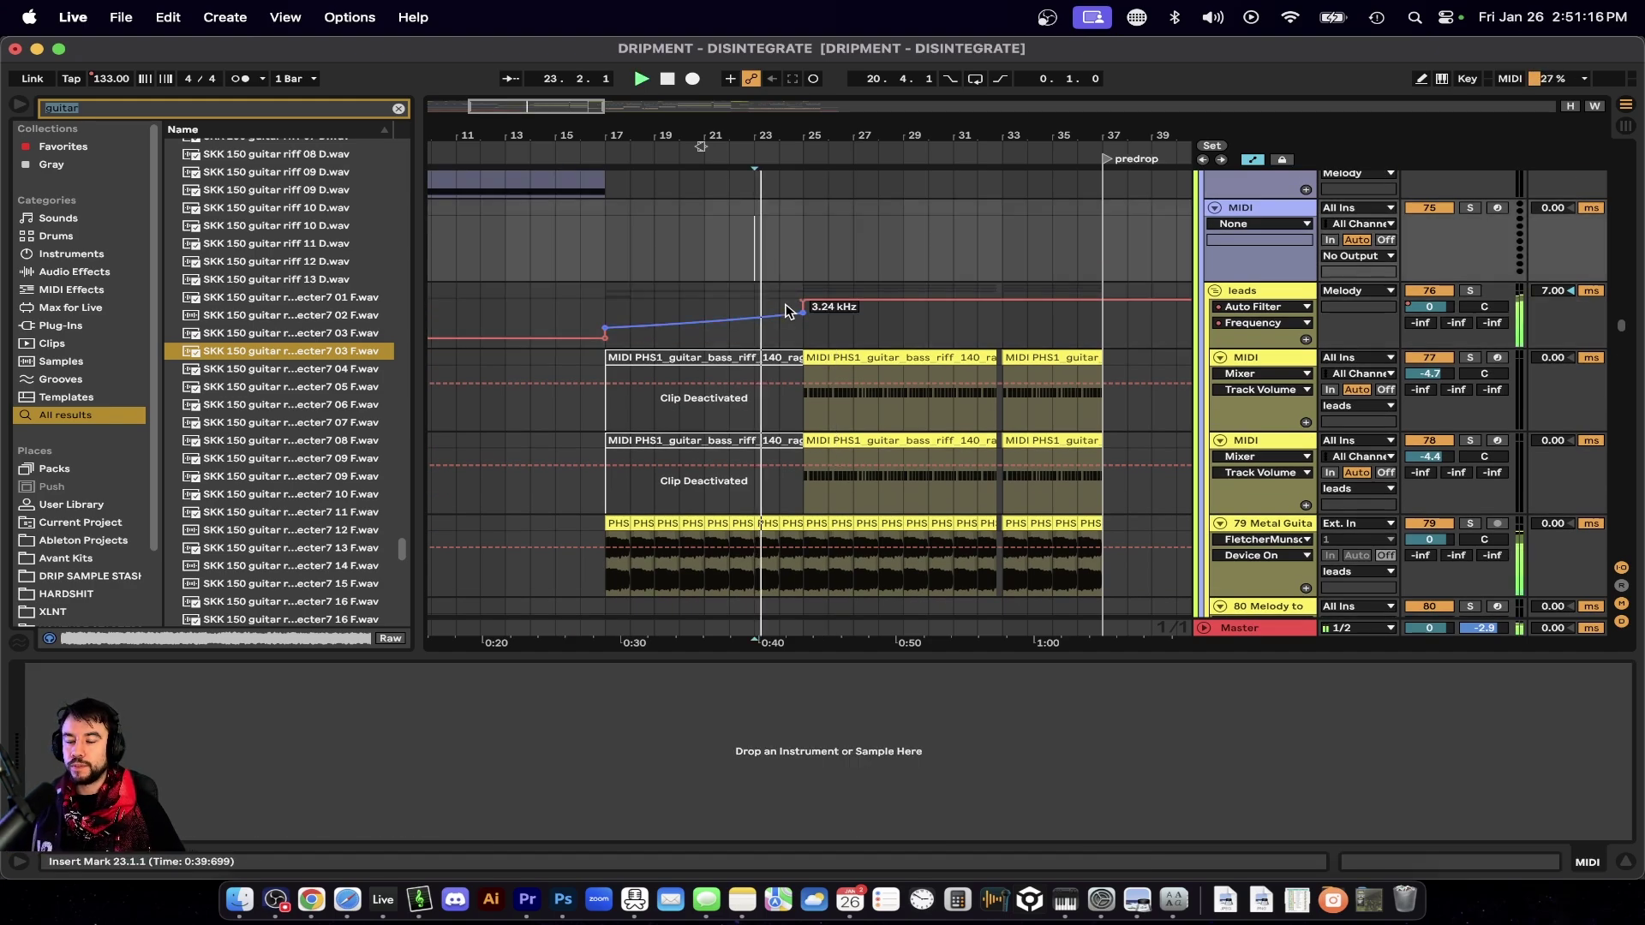
{"action": "key", "text": "space"}
{"action": "left_click", "coordinate": [792, 402]}
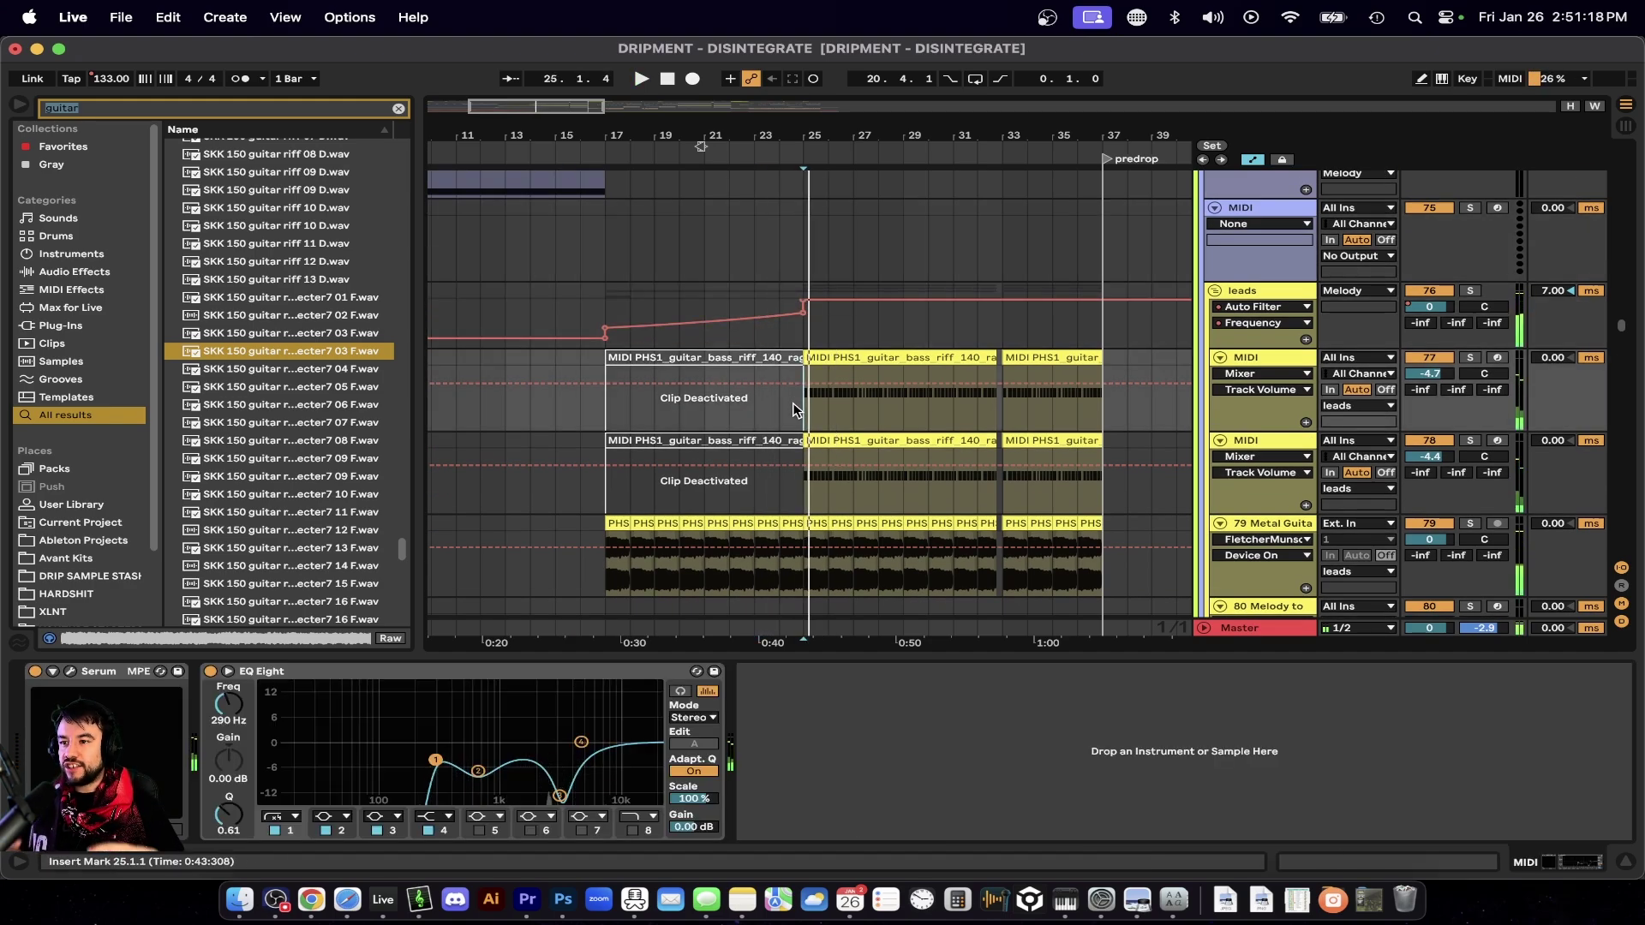
Display the device chain of track 80 and briefly play the guitar layers from bar 25.
{"action": "scroll", "coordinate": [797, 420], "scroll_direction": "down", "scroll_amount": 5}
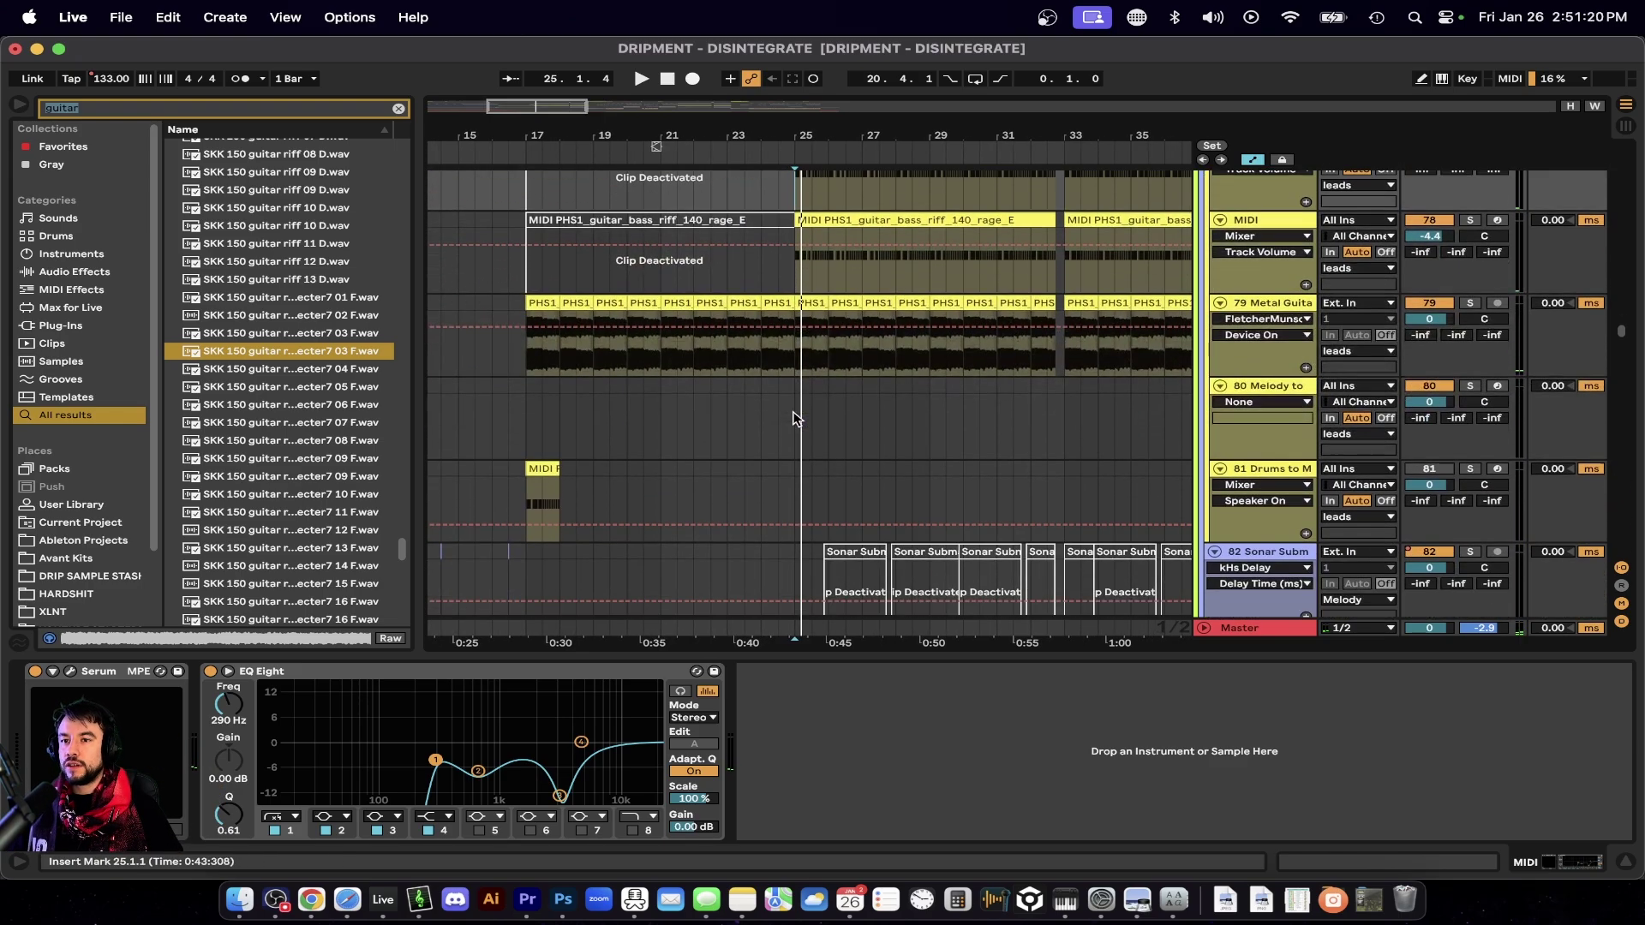
{"action": "left_click", "coordinate": [804, 437]}
{"action": "key", "text": "space"}
{"action": "key", "text": "space"}
{"action": "scroll", "coordinate": [867, 455], "scroll_direction": "up", "scroll_amount": 3}
{"action": "scroll", "coordinate": [866, 455], "scroll_direction": "right", "scroll_amount": 4}
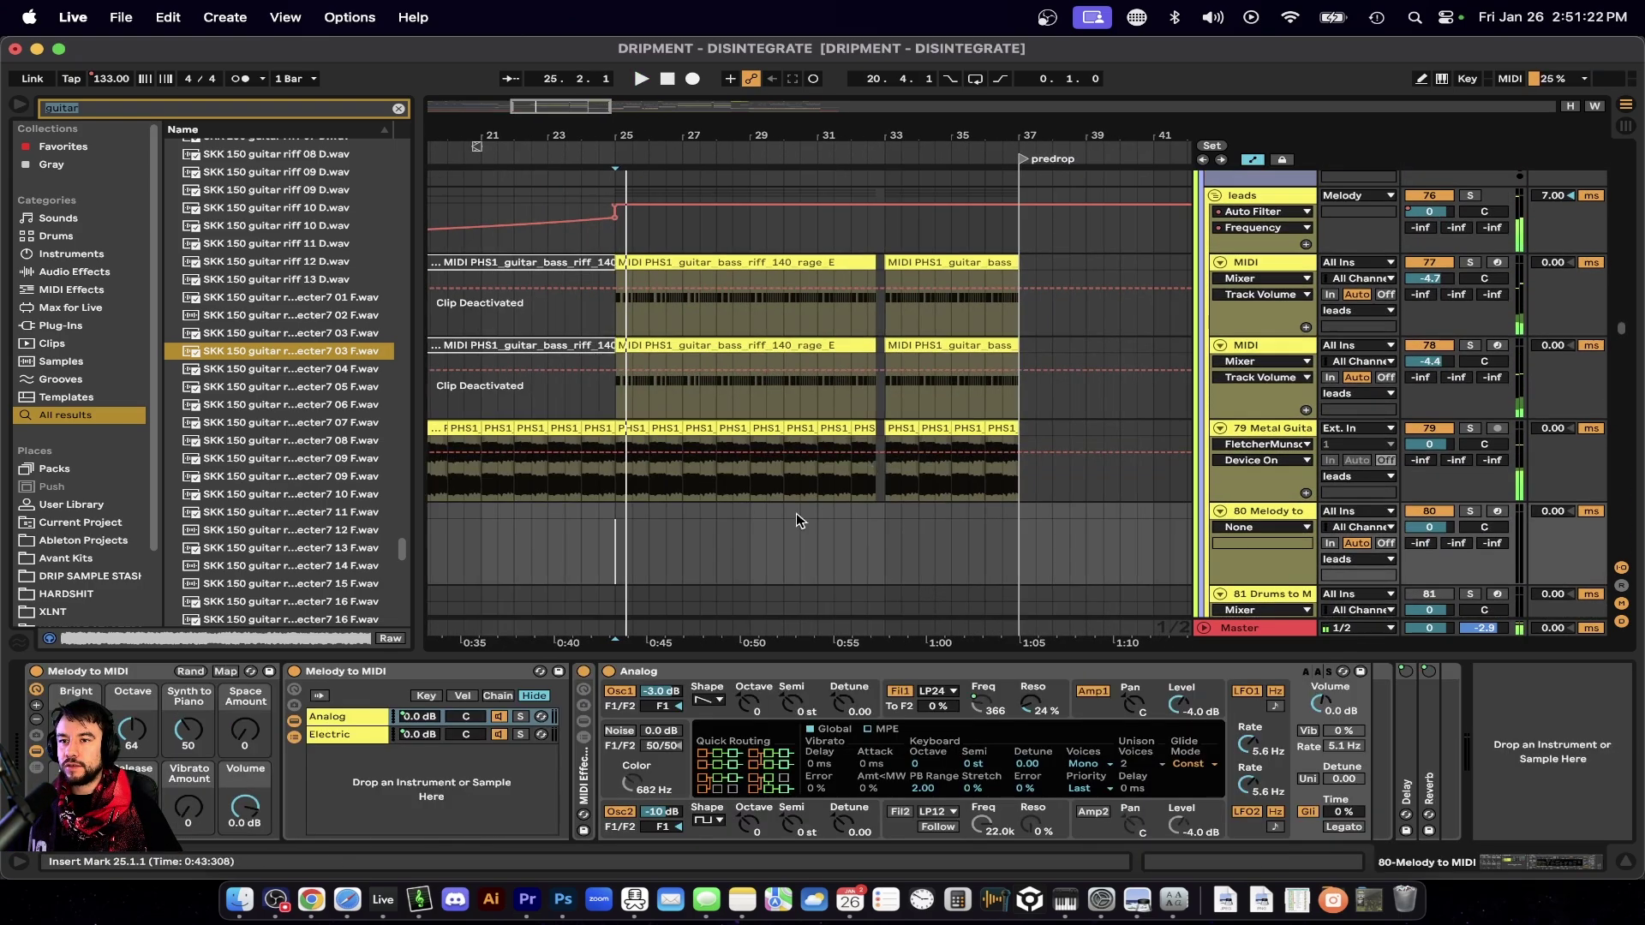
Play the guitar riff and its MIDI layers from beat 29.3 and follow them in the arrangement.
{"action": "left_click", "coordinate": [763, 545]}
{"action": "key", "text": "space"}
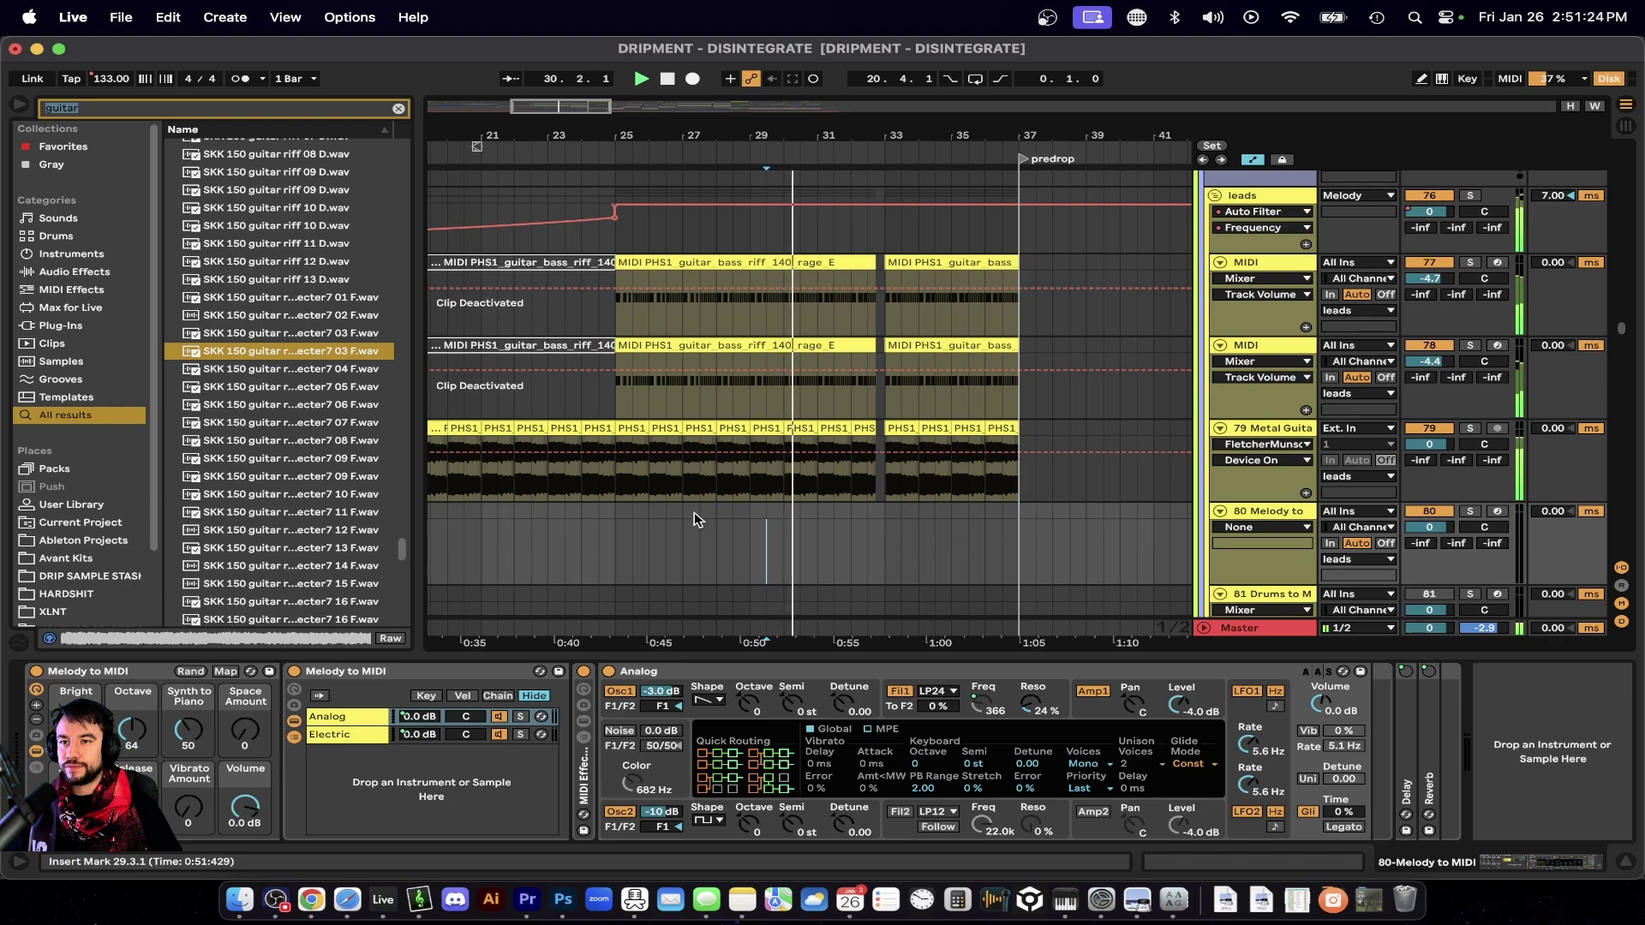
{"action": "scroll", "coordinate": [766, 532], "scroll_direction": "up", "scroll_amount": 2}
{"action": "scroll", "coordinate": [766, 531], "scroll_direction": "left", "scroll_amount": 1}
{"action": "scroll", "coordinate": [756, 506], "scroll_direction": "down", "scroll_amount": 3}
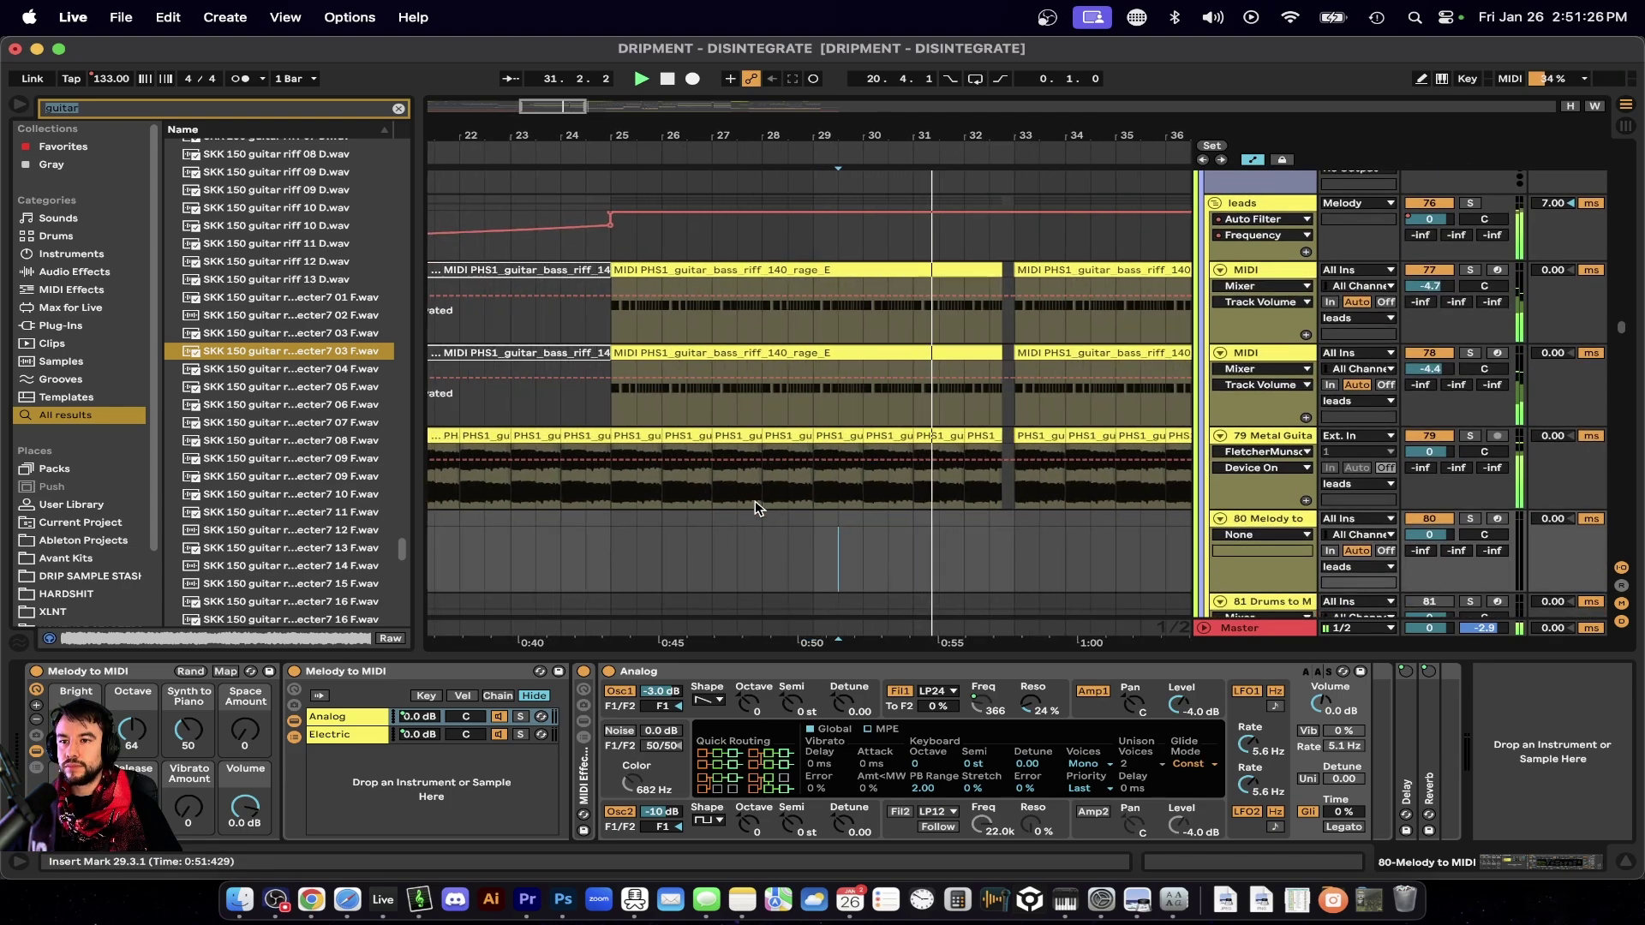
Stop the guitar playback and solo the IVORY Ride track 56 and HATS 02 track in the CYM & HIGHS group.
{"action": "scroll", "coordinate": [754, 501], "scroll_direction": "down", "scroll_amount": 2}
{"action": "scroll", "coordinate": [754, 501], "scroll_direction": "up", "scroll_amount": 8}
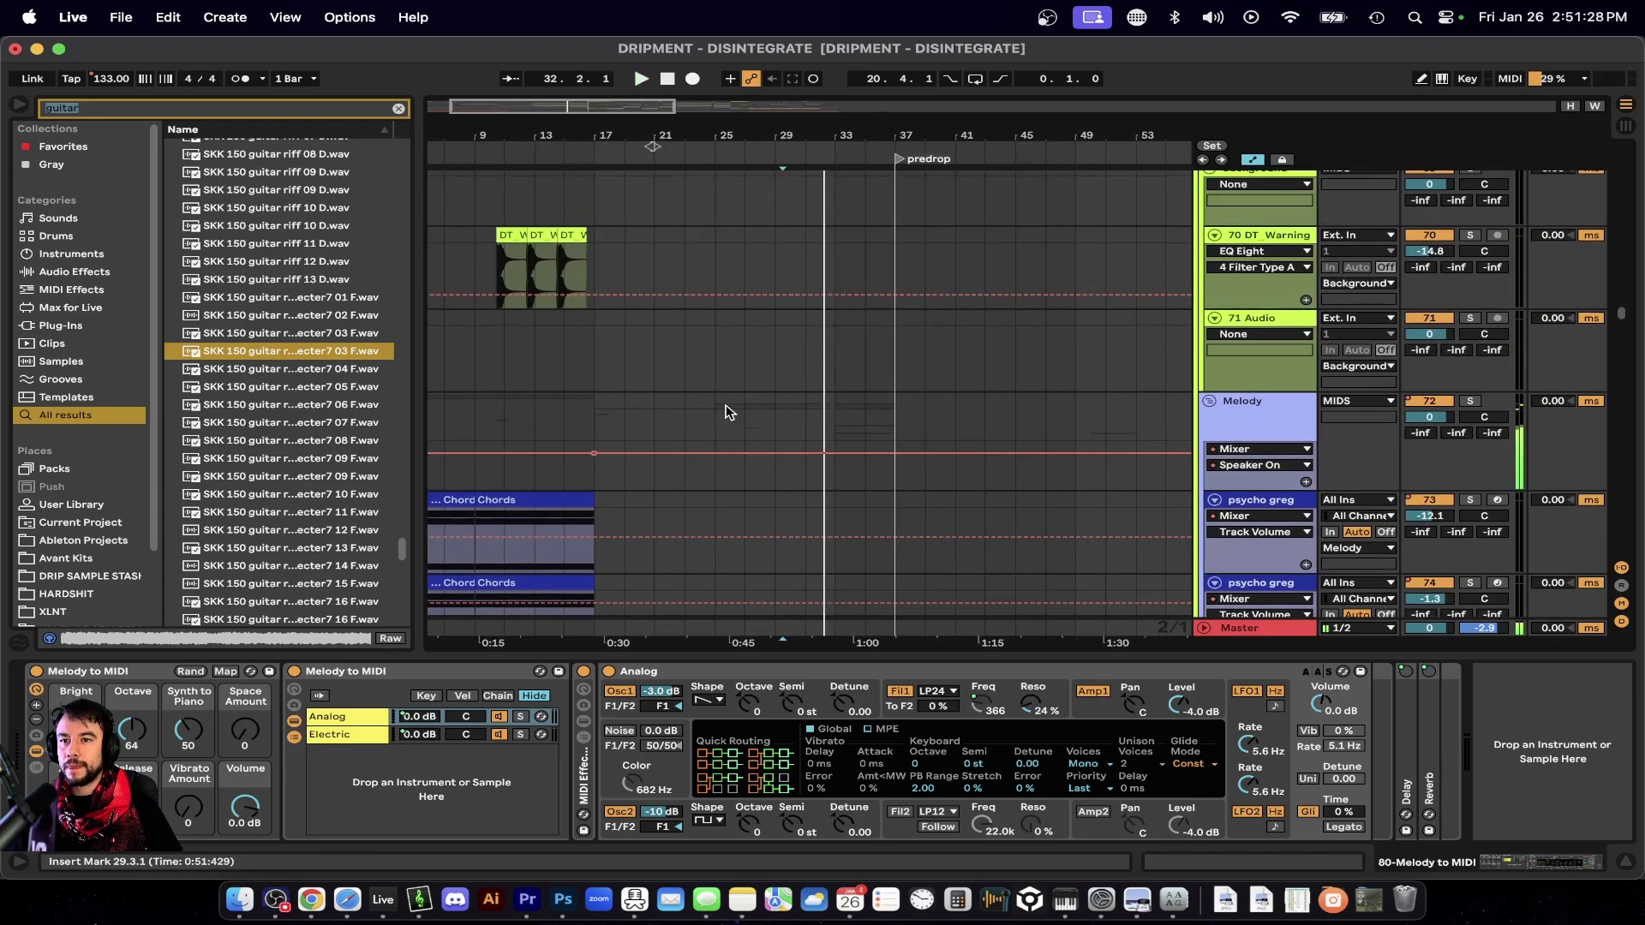
{"action": "key", "text": "space"}
{"action": "left_click", "coordinate": [711, 367]}
{"action": "scroll", "coordinate": [711, 367], "scroll_direction": "up", "scroll_amount": 4}
{"action": "scroll", "coordinate": [711, 370], "scroll_direction": "up", "scroll_amount": 10}
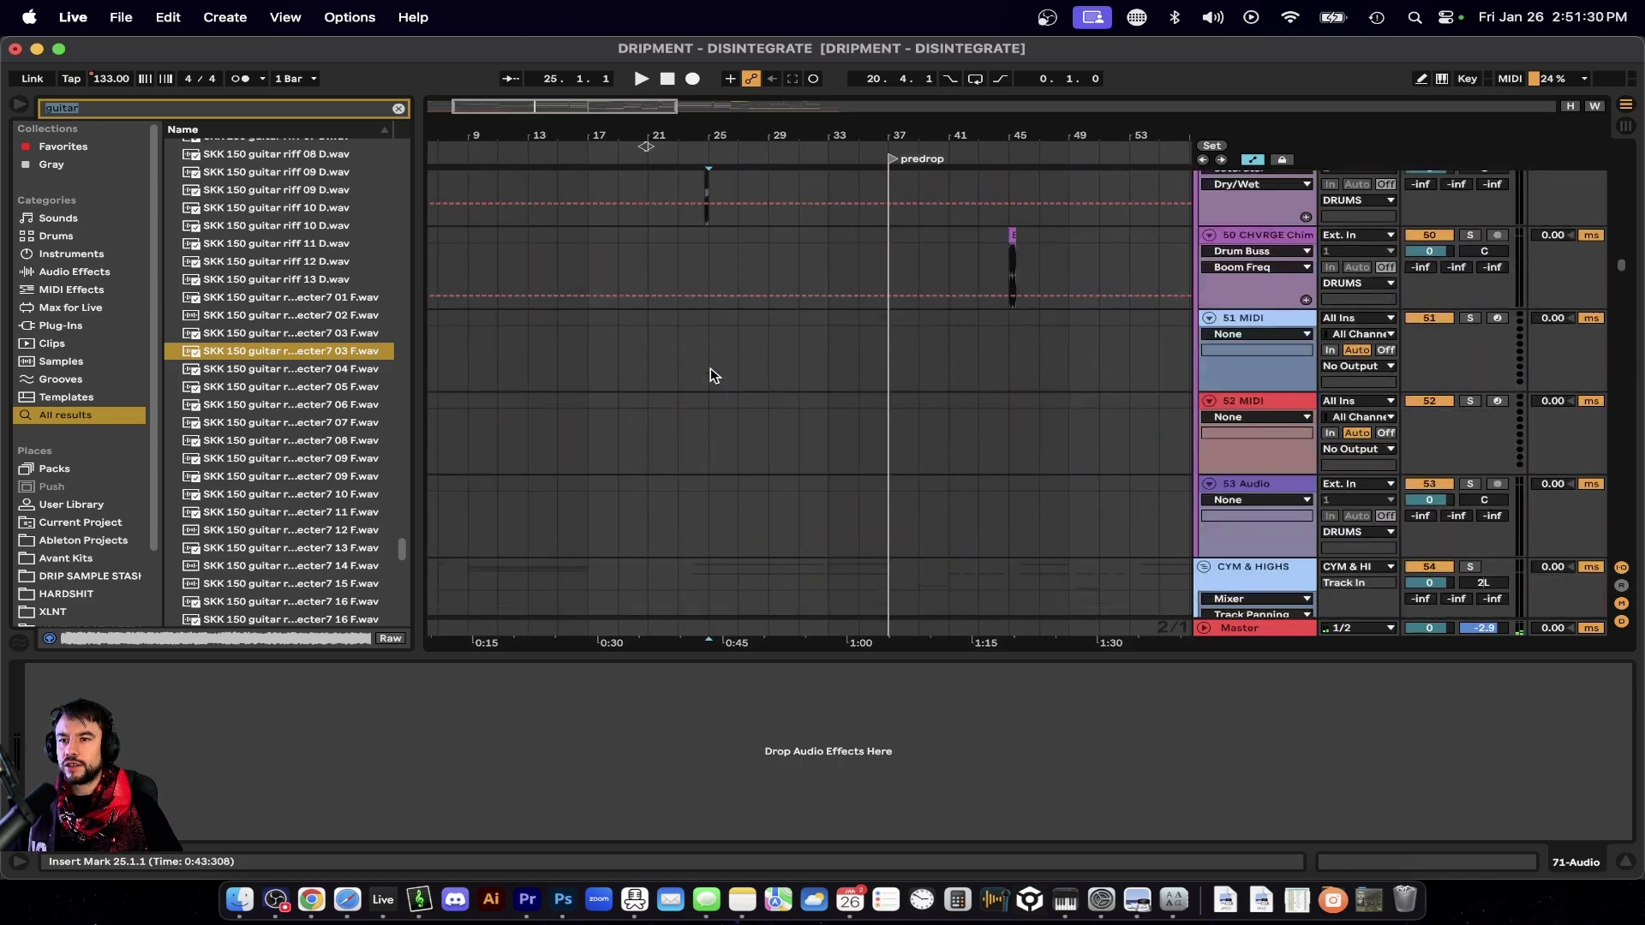
{"action": "scroll", "coordinate": [712, 367], "scroll_direction": "up", "scroll_amount": 5}
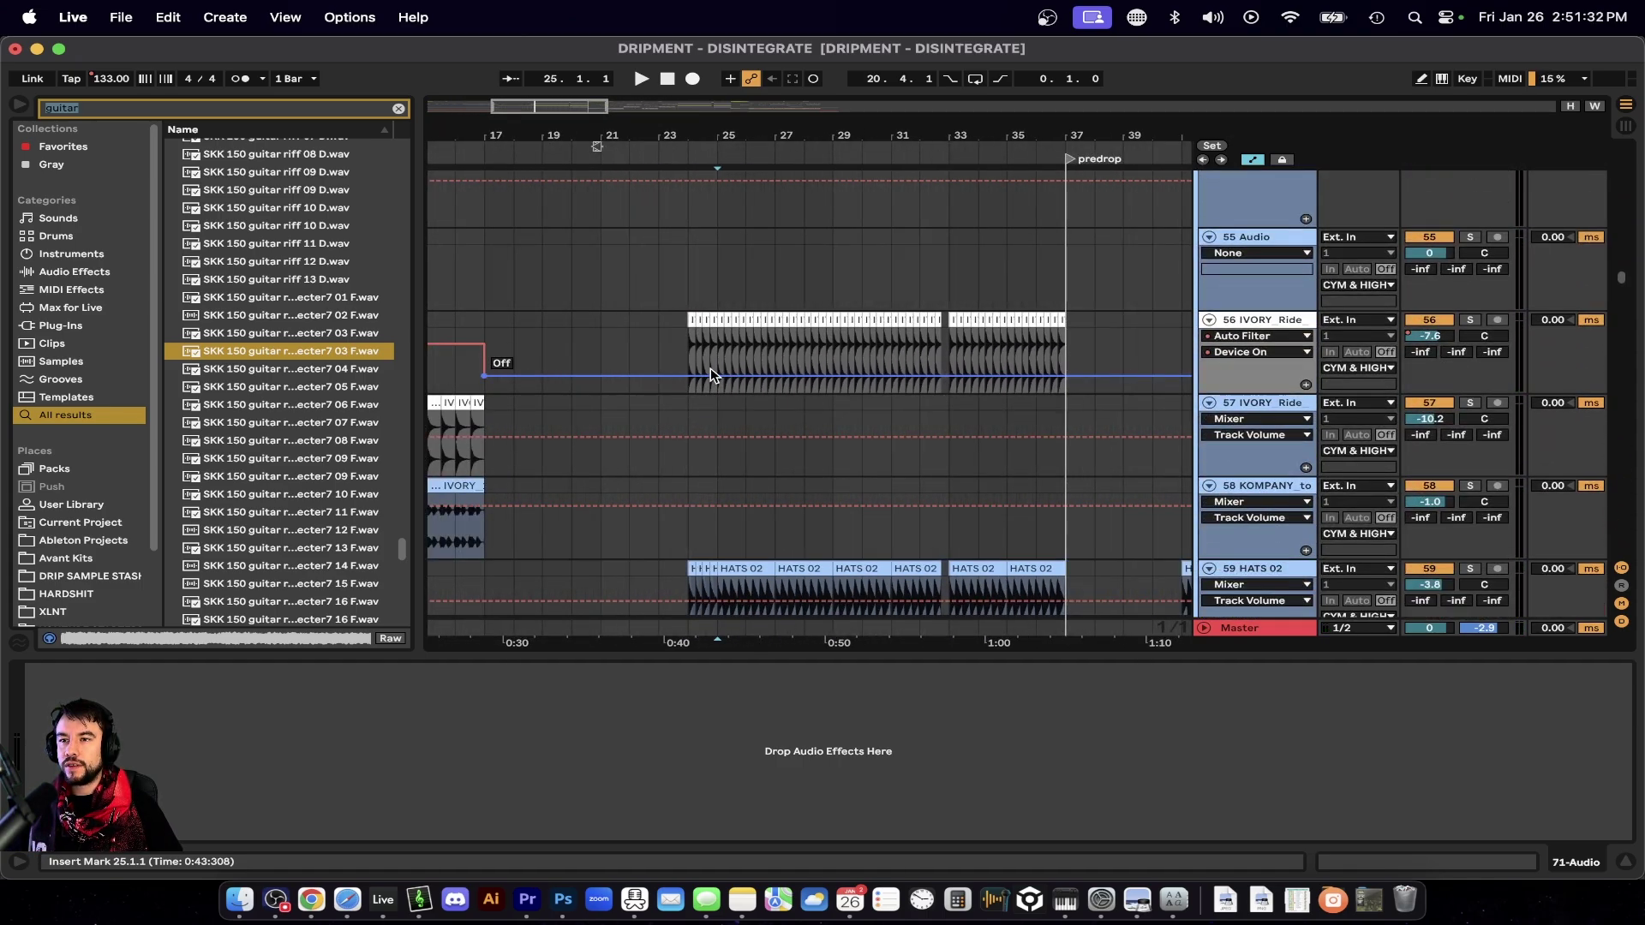
{"action": "scroll", "coordinate": [711, 368], "scroll_direction": "down", "scroll_amount": 1}
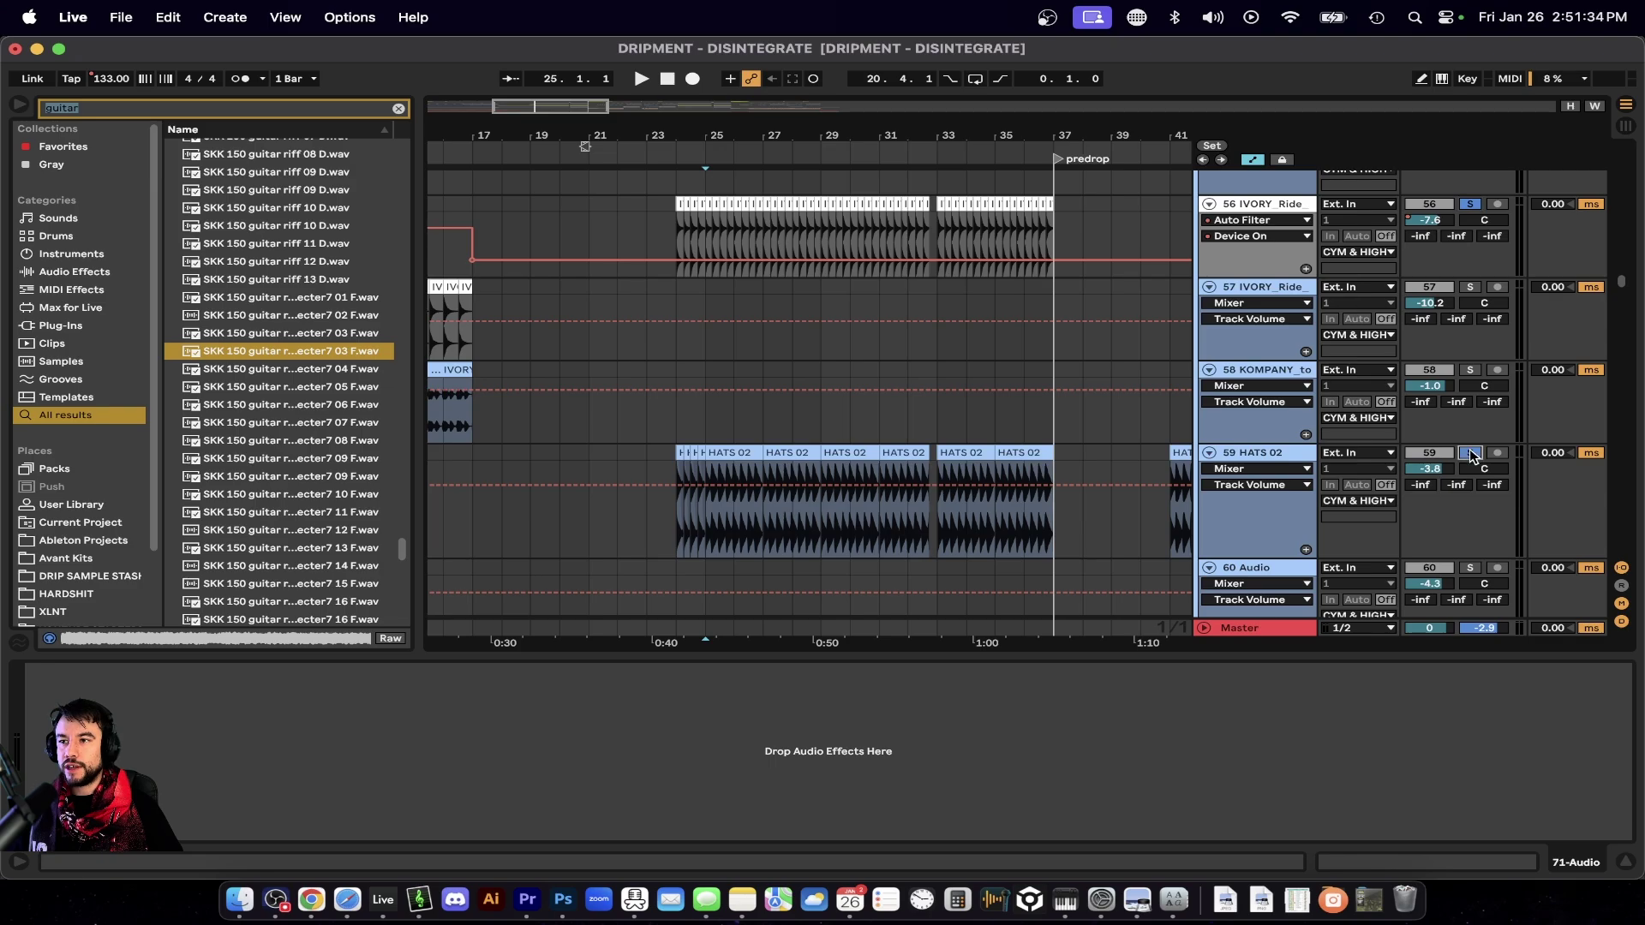
Play the soloed ride and hats layers from bar 24 and follow them in the arrangement.
{"action": "scroll", "coordinate": [734, 422], "scroll_direction": "up", "scroll_amount": 2}
{"action": "left_click", "coordinate": [623, 349]}
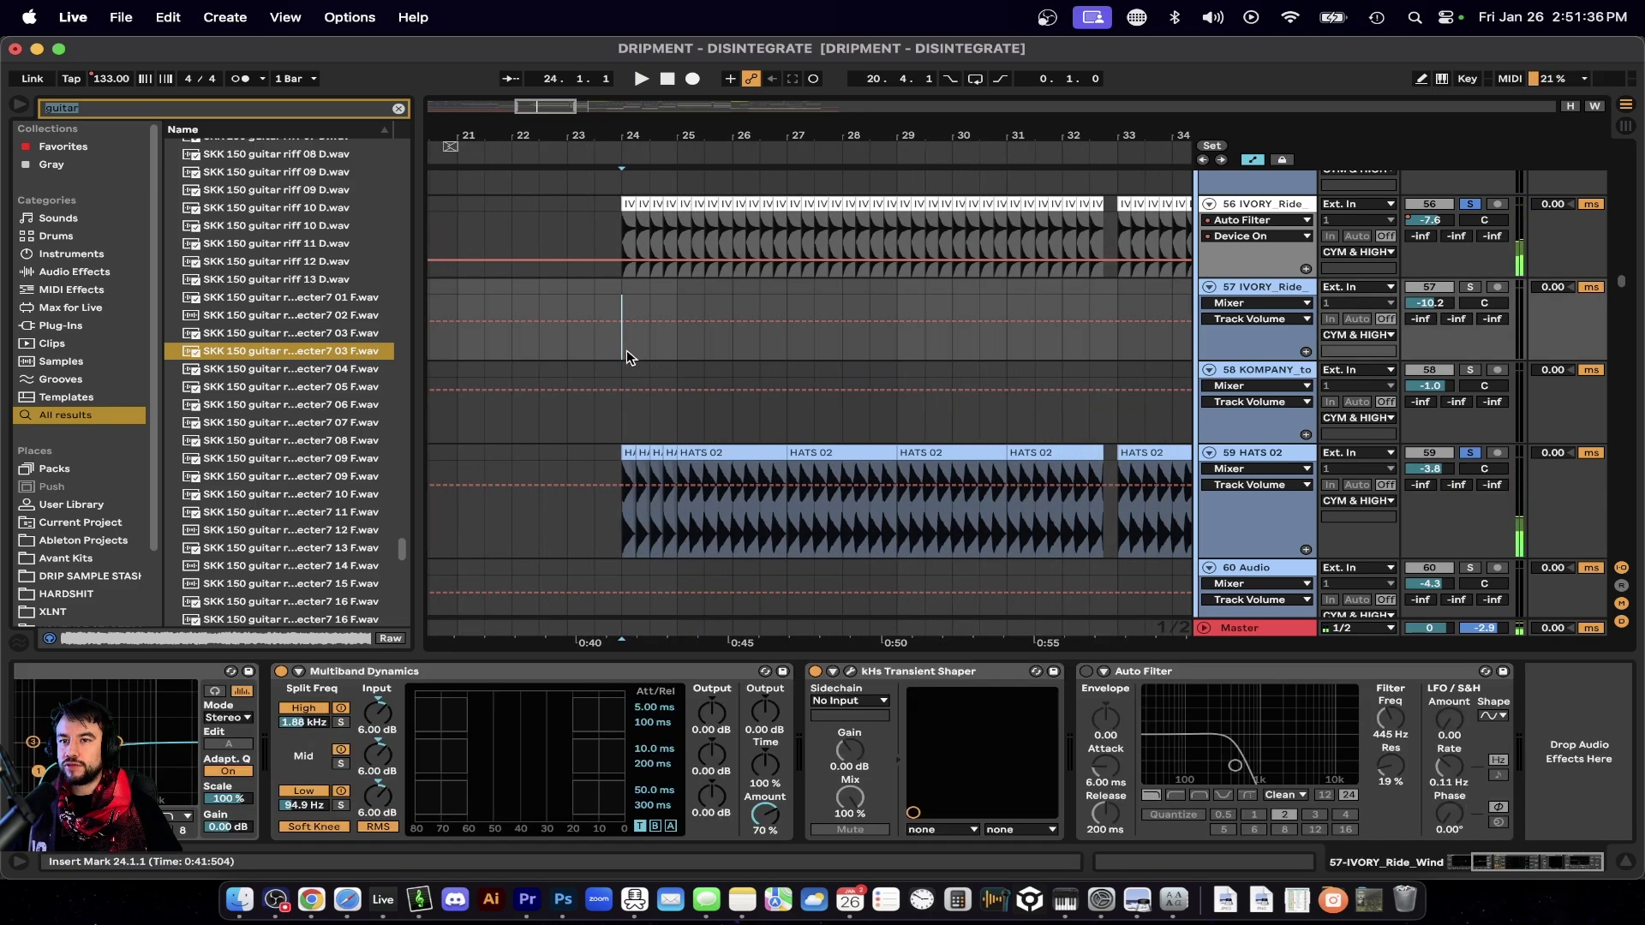
{"action": "key", "text": "space"}
{"action": "scroll", "coordinate": [626, 351], "scroll_direction": "up", "scroll_amount": 4}
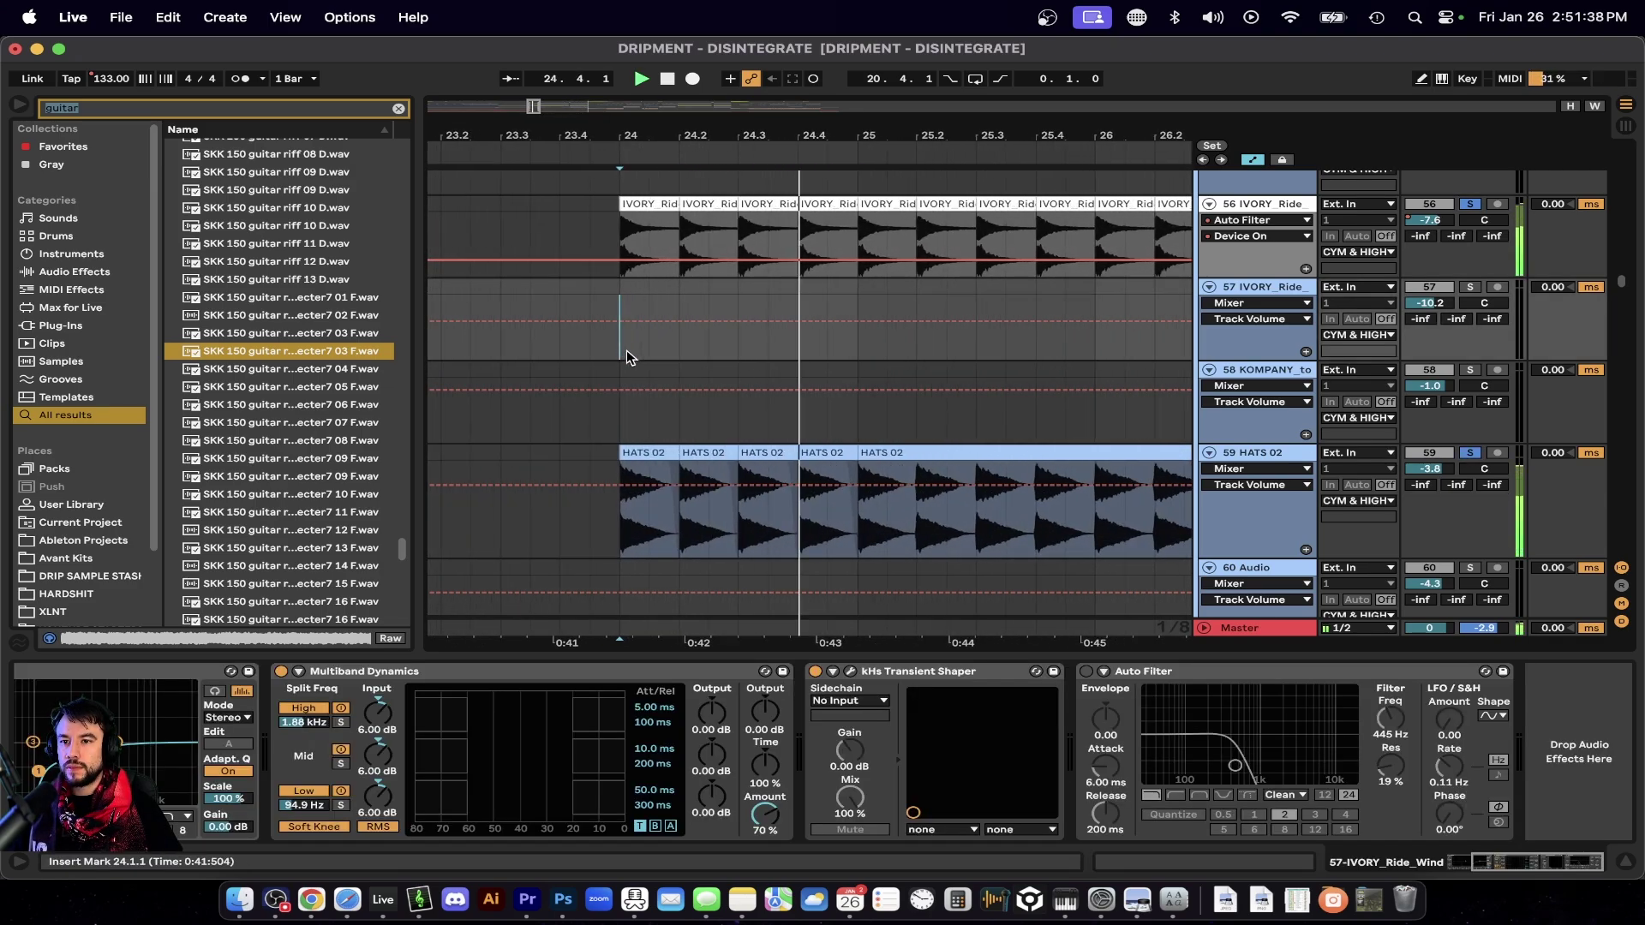
{"action": "scroll", "coordinate": [625, 357], "scroll_direction": "down", "scroll_amount": 3}
{"action": "scroll", "coordinate": [625, 357], "scroll_direction": "up", "scroll_amount": 3}
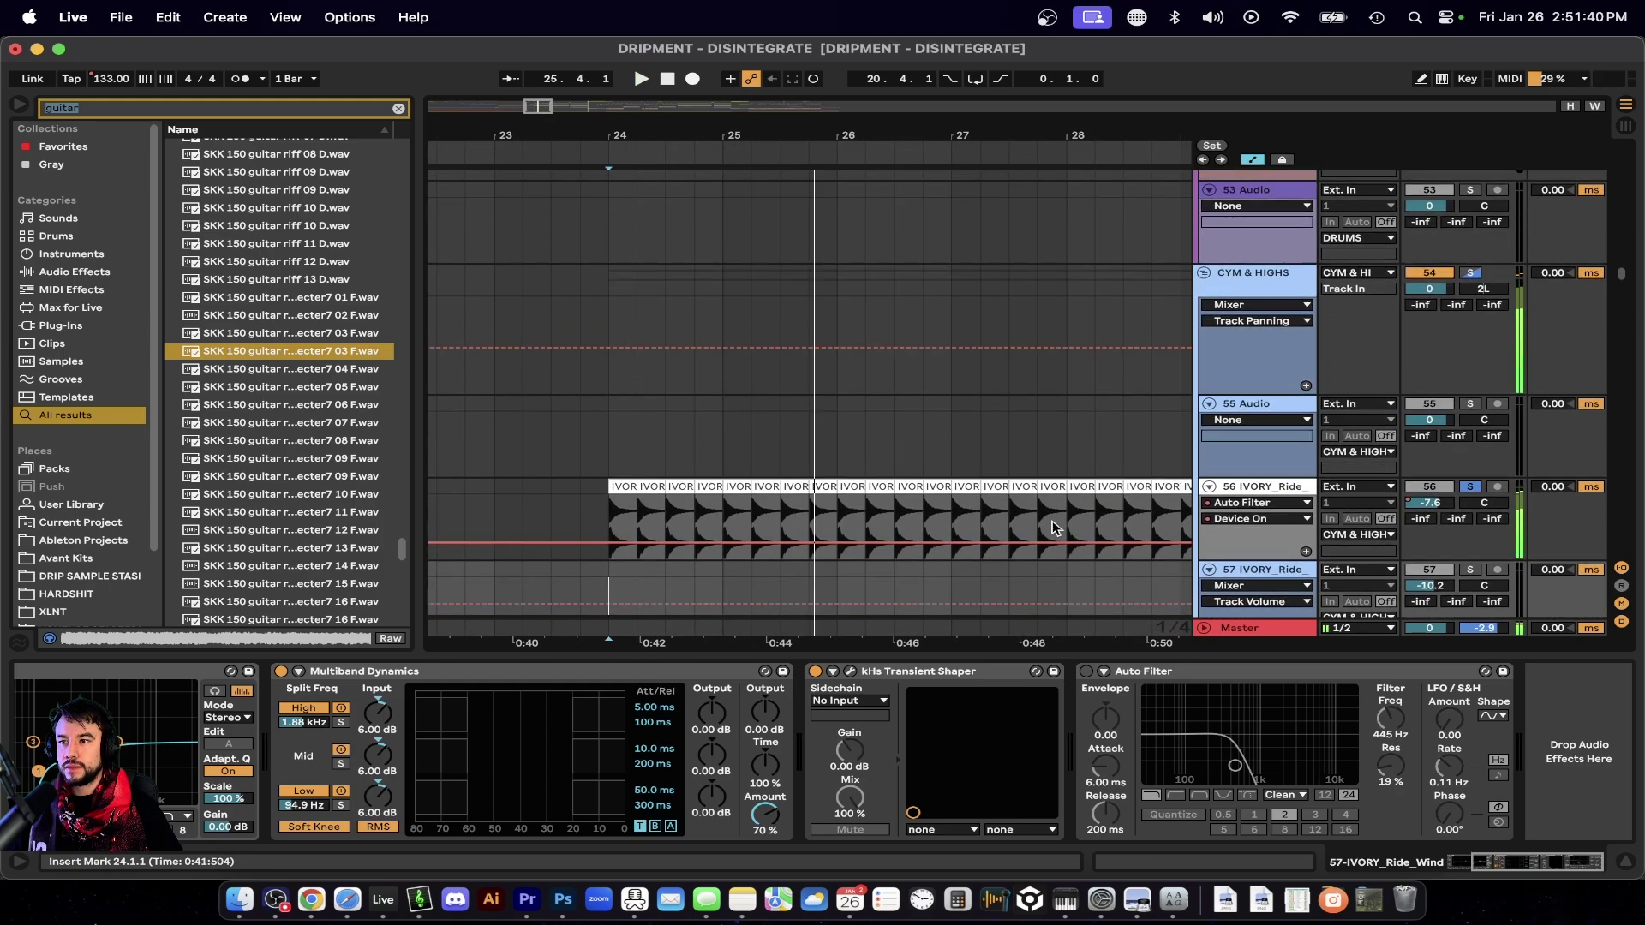
Display the devices of IVORY Ride track 56, highlight Multiband Dynamics, and show the kHs Transient Shaper's plug-in window.
{"action": "left_click", "coordinate": [1268, 494]}
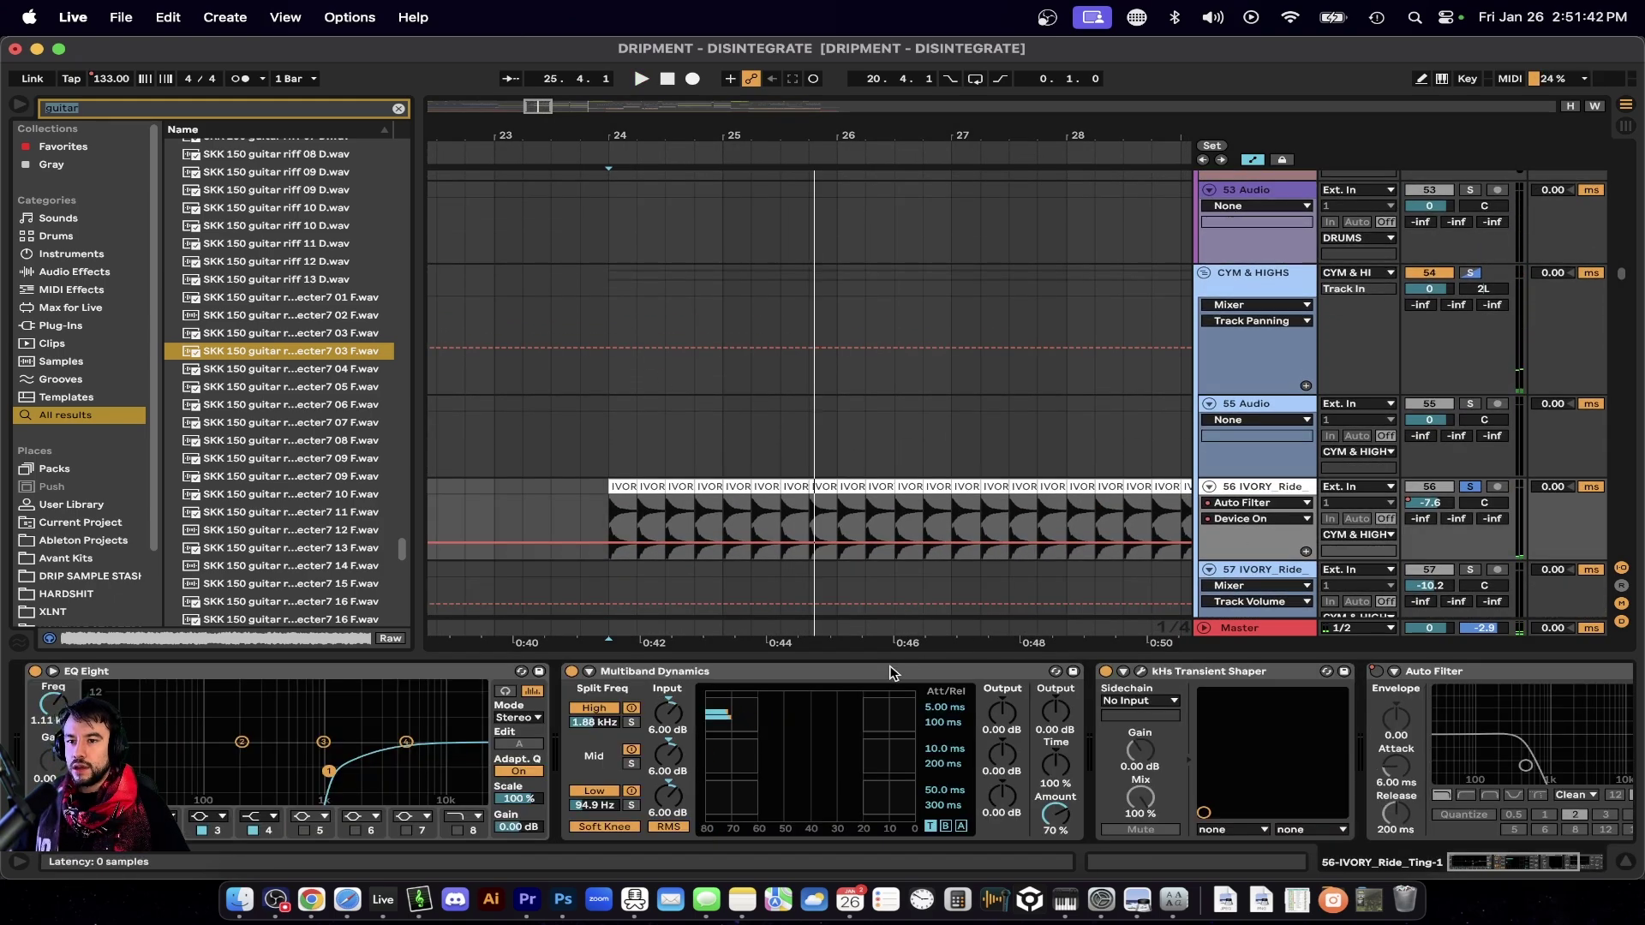
{"action": "left_click", "coordinate": [722, 672]}
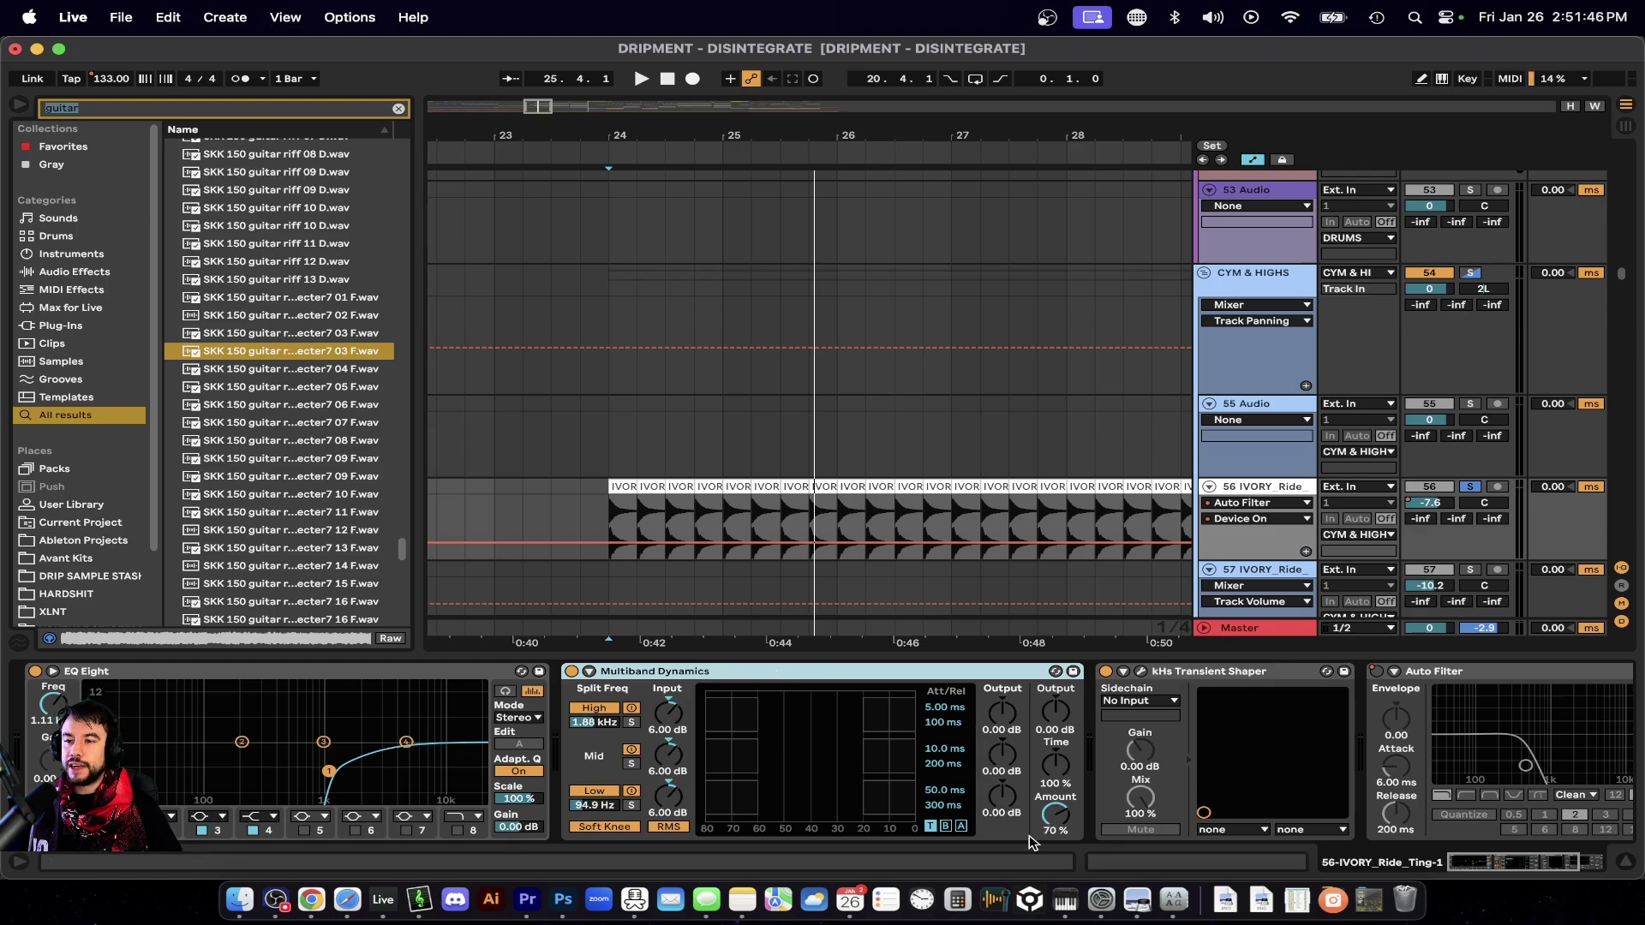
{"action": "left_click", "coordinate": [1142, 673]}
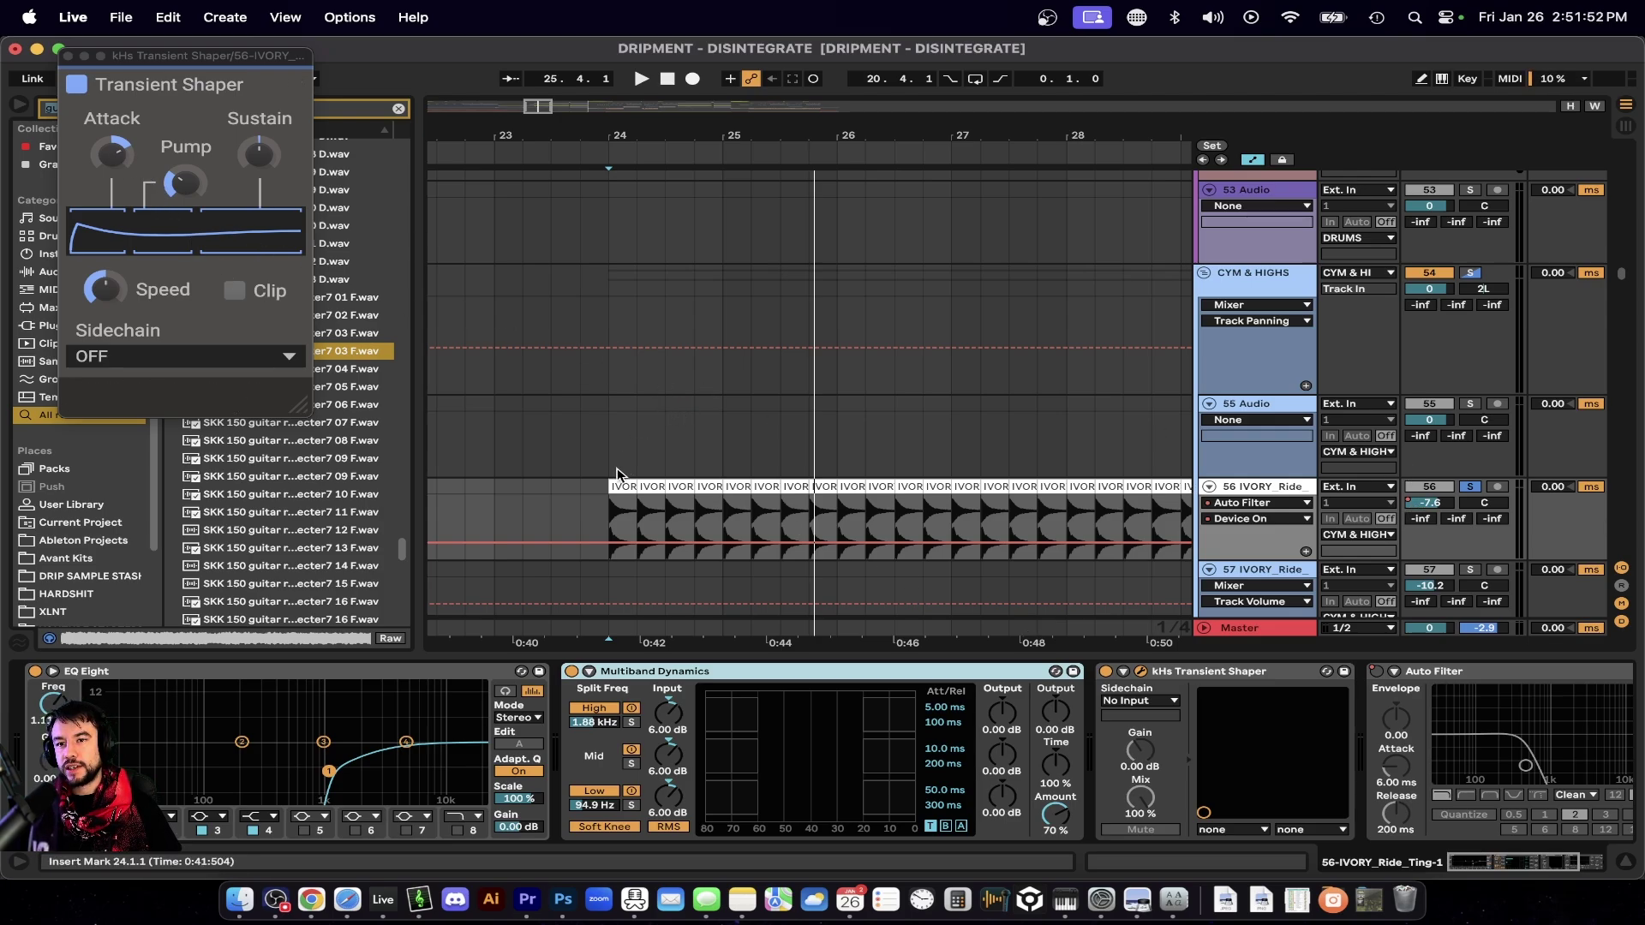
Play the ride from bar 24 and compare its sound with the kHs Transient Shaper bypassed and enabled.
{"action": "key", "text": "space"}
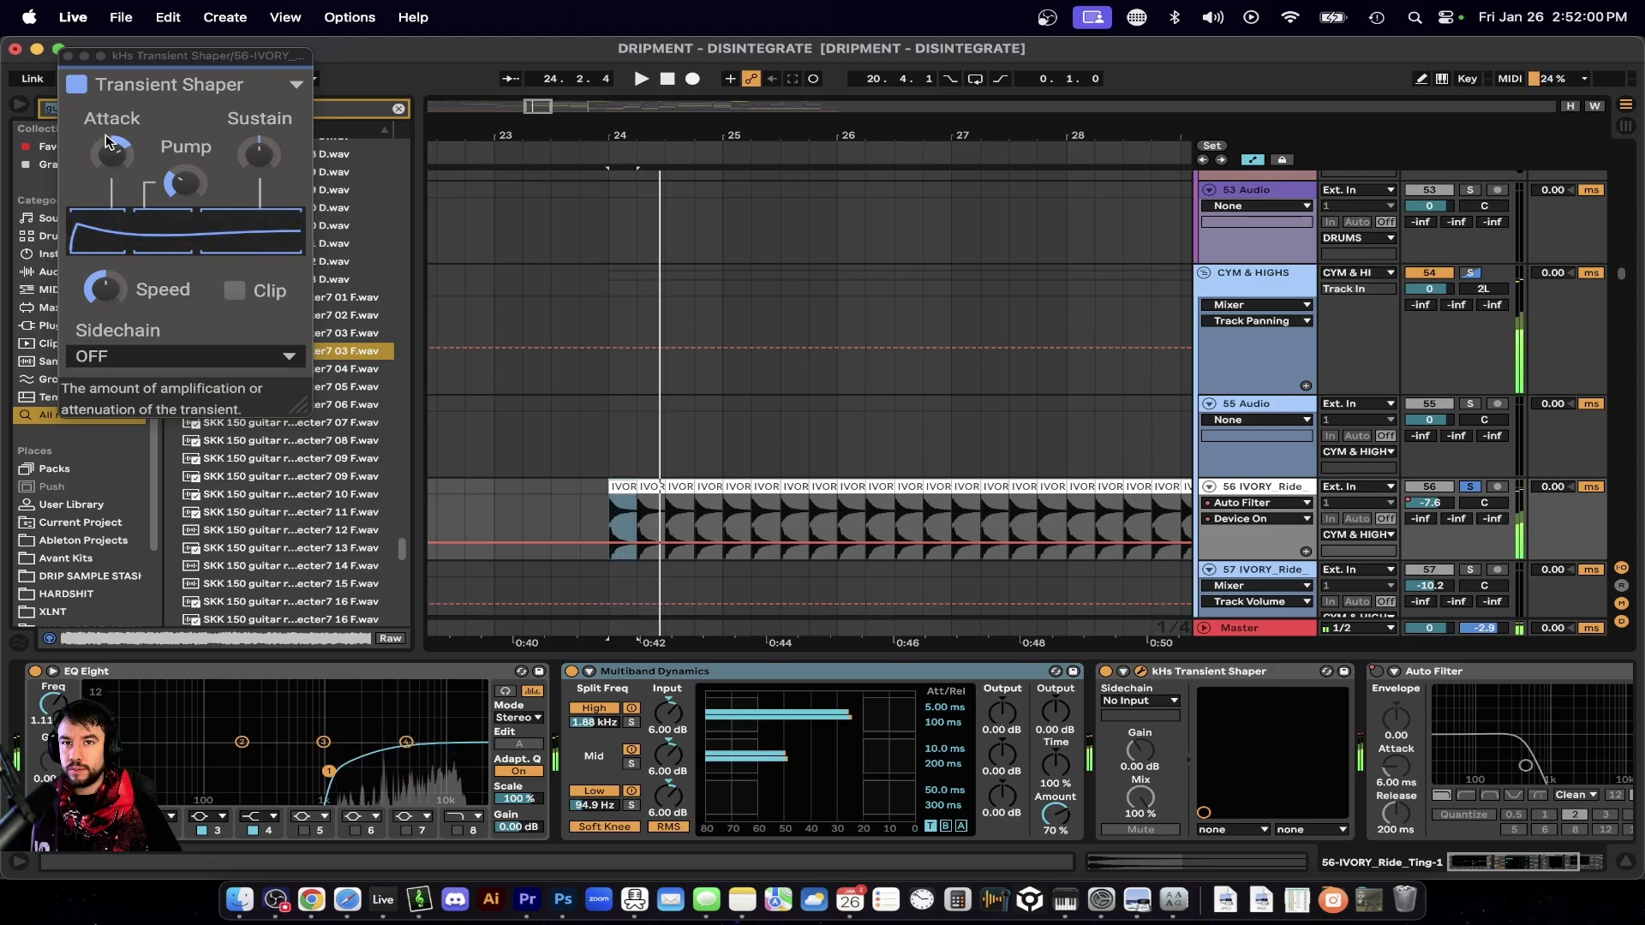
{"action": "left_click", "coordinate": [1107, 672]}
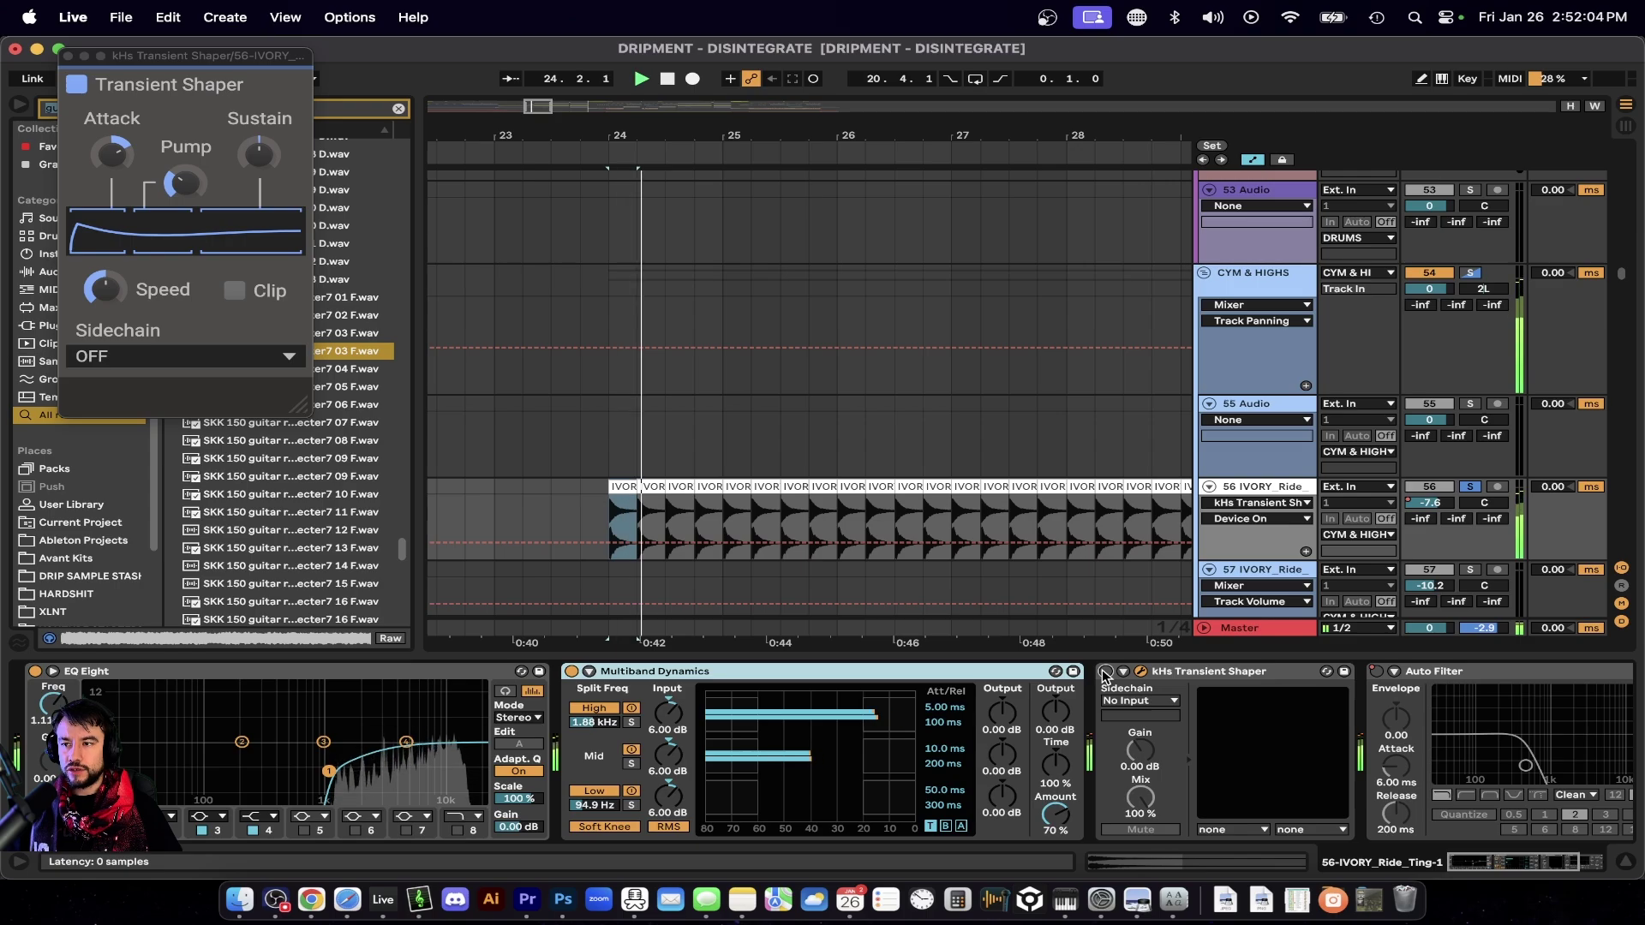
{"action": "left_click", "coordinate": [1106, 671]}
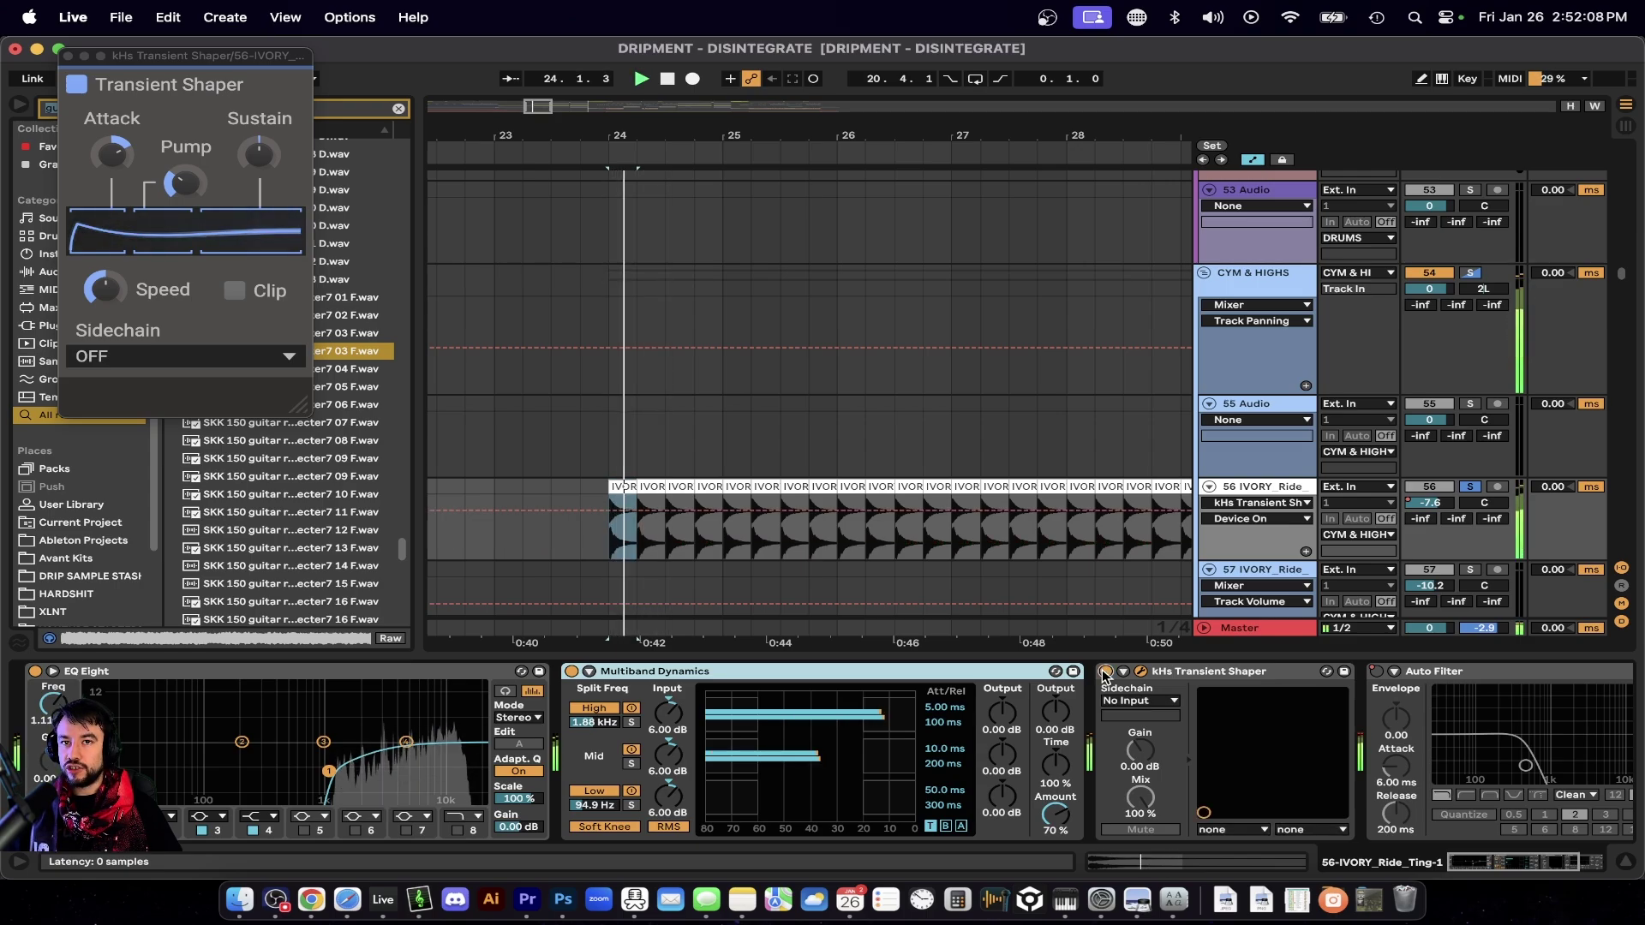
{"action": "left_click", "coordinate": [1107, 672]}
{"action": "left_click", "coordinate": [1106, 672]}
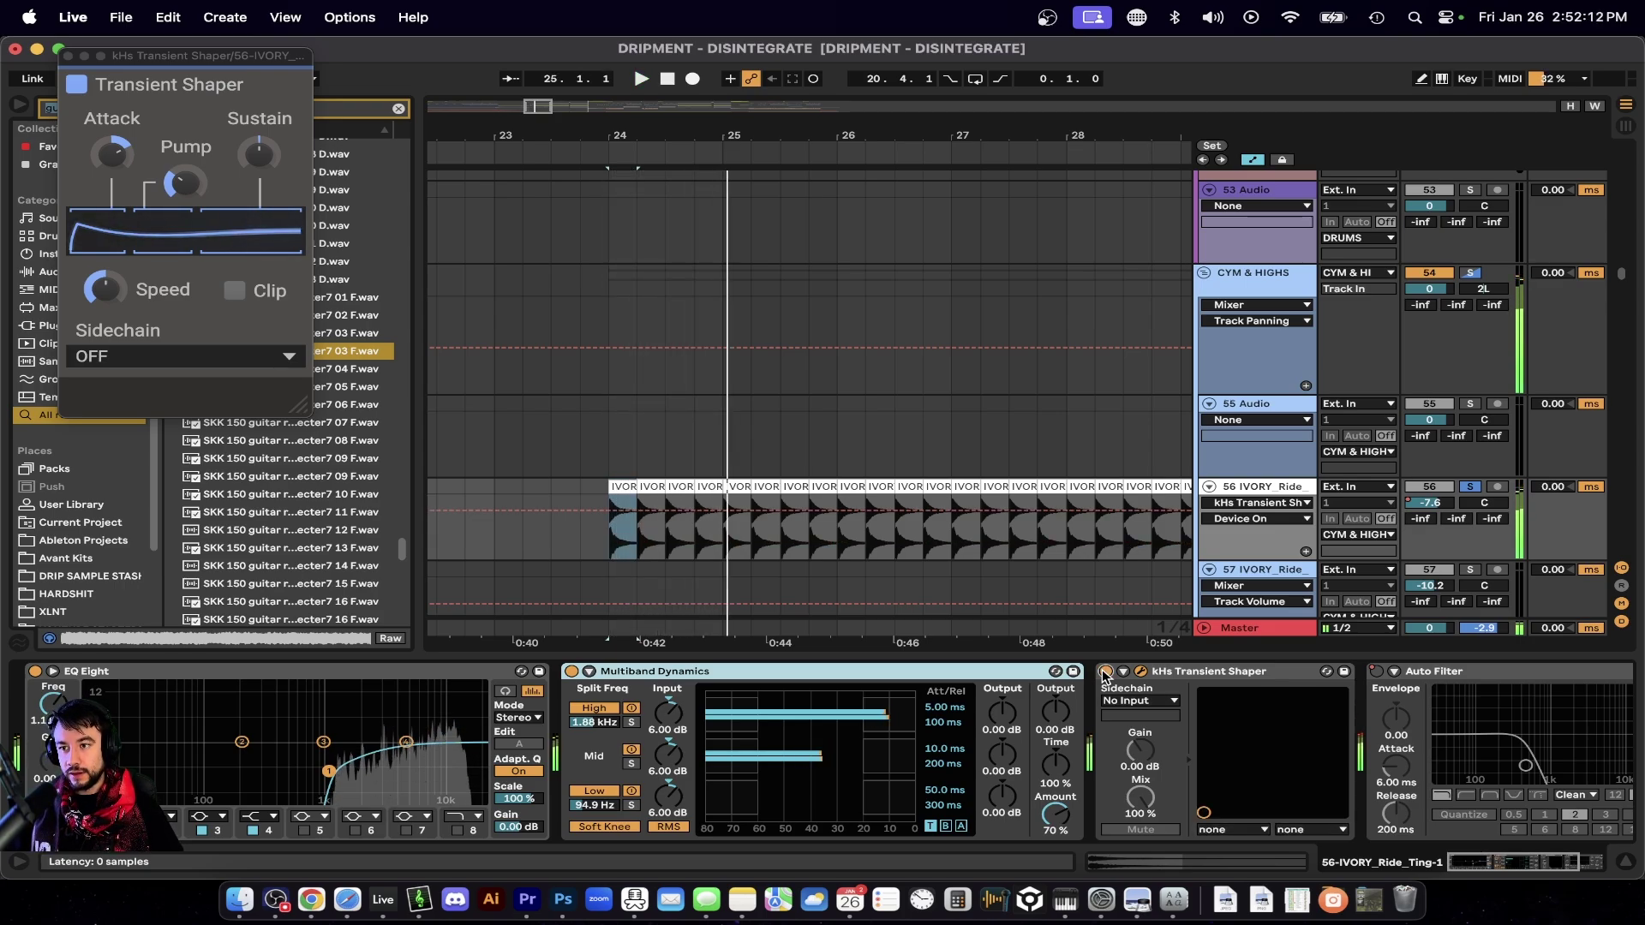
{"action": "key", "text": "space"}
{"action": "key", "text": "space"}
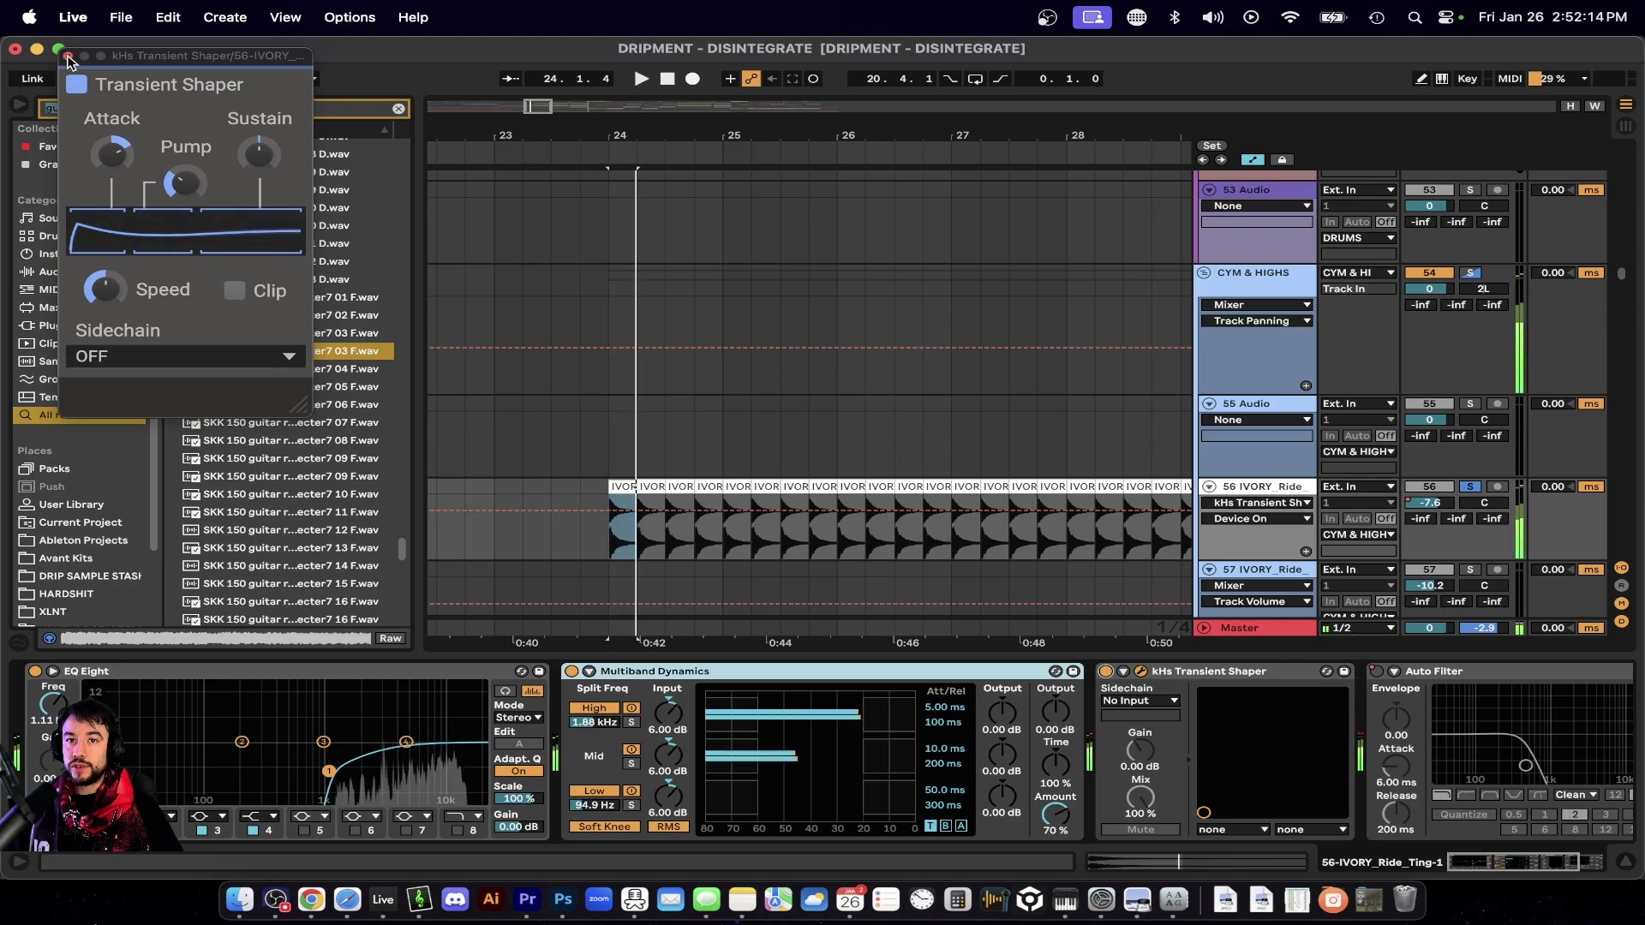
Close the Transient Shaper window and examine the ride track's Auto Filter and EQ Eight.
{"action": "left_click", "coordinate": [1140, 671]}
{"action": "scroll", "coordinate": [1166, 746], "scroll_direction": "right", "scroll_amount": 5}
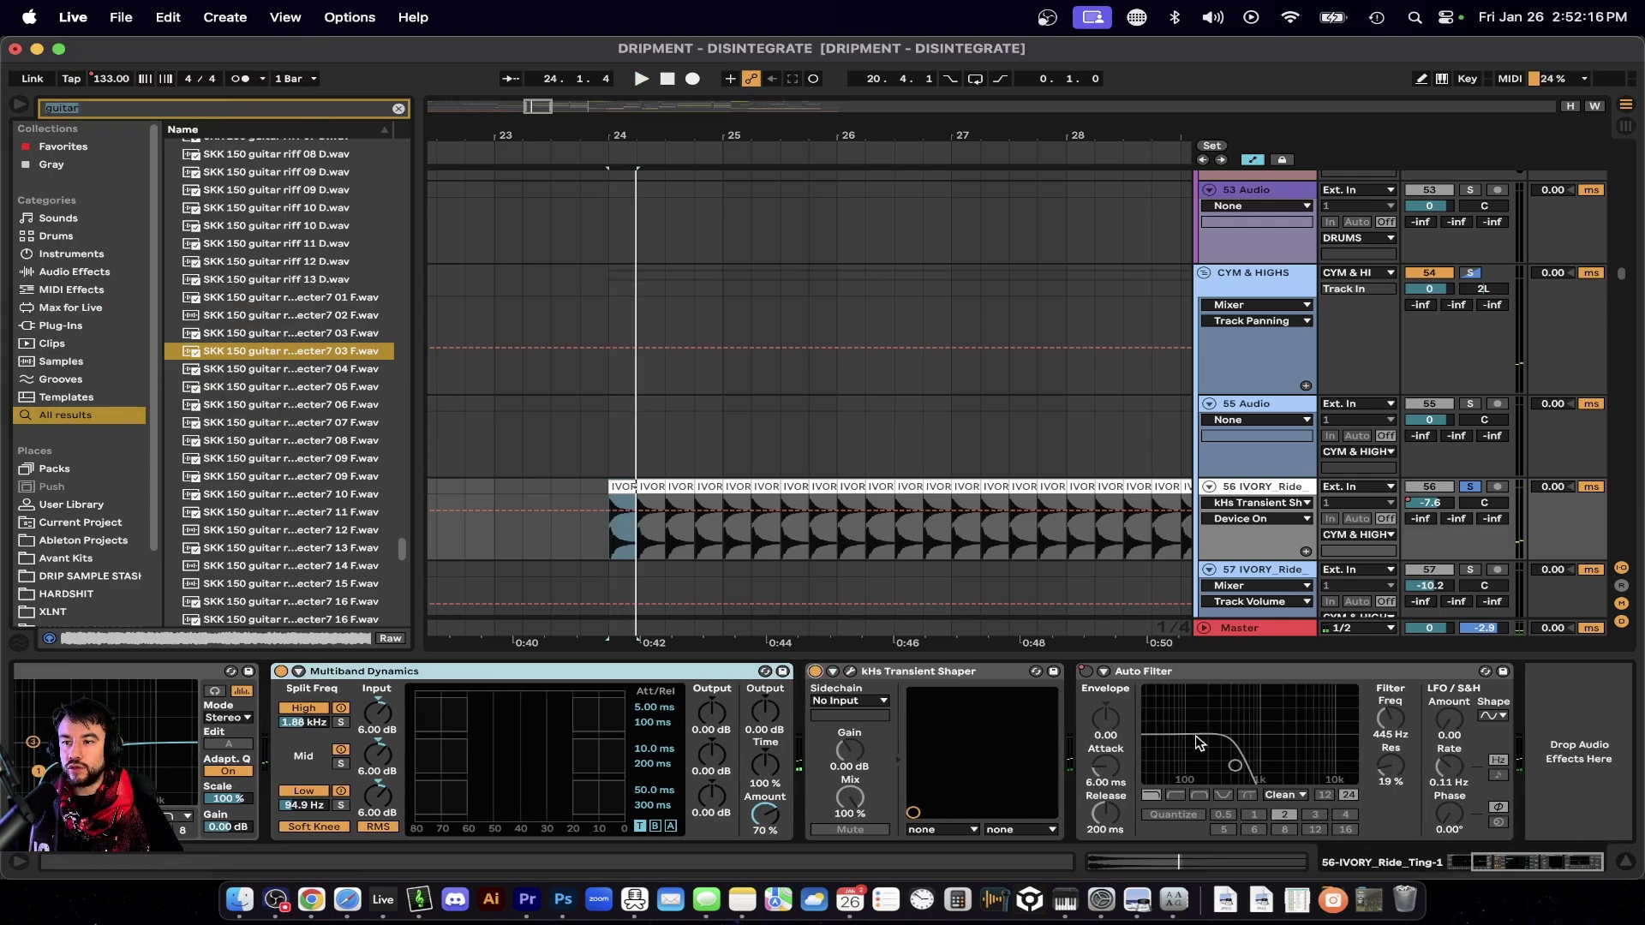
{"action": "scroll", "coordinate": [781, 717], "scroll_direction": "left", "scroll_amount": 4}
{"action": "left_click", "coordinate": [442, 693]}
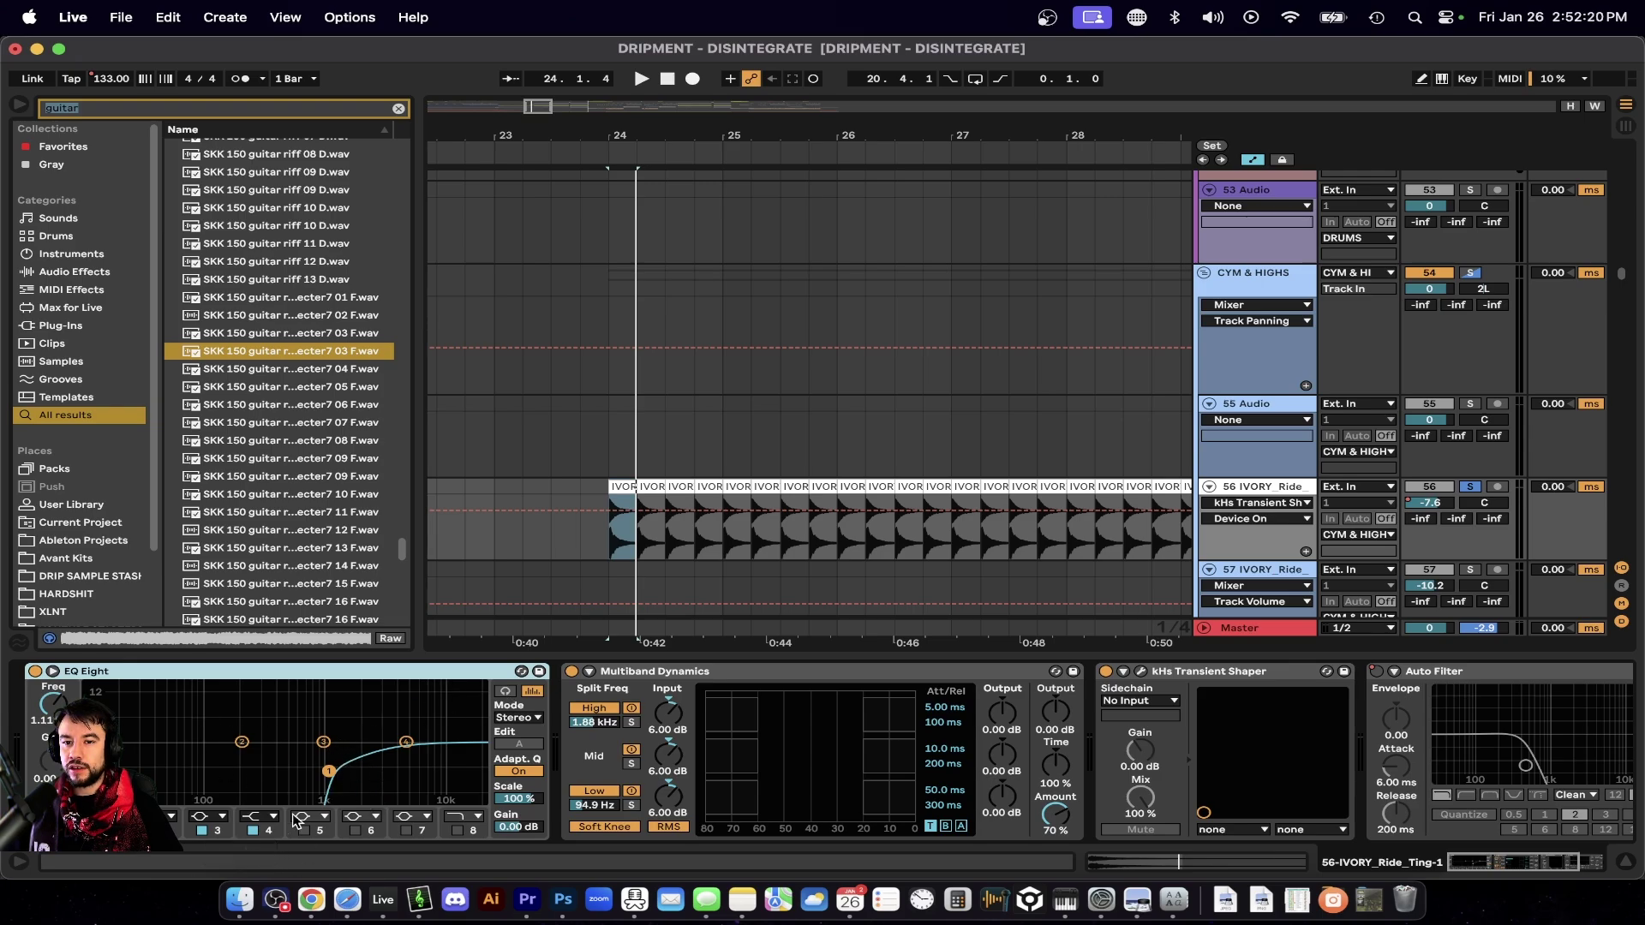
Play HATS 02 alone and together with the ride from bar 24, and clear the solos.
{"action": "scroll", "coordinate": [1071, 504], "scroll_direction": "down", "scroll_amount": 2}
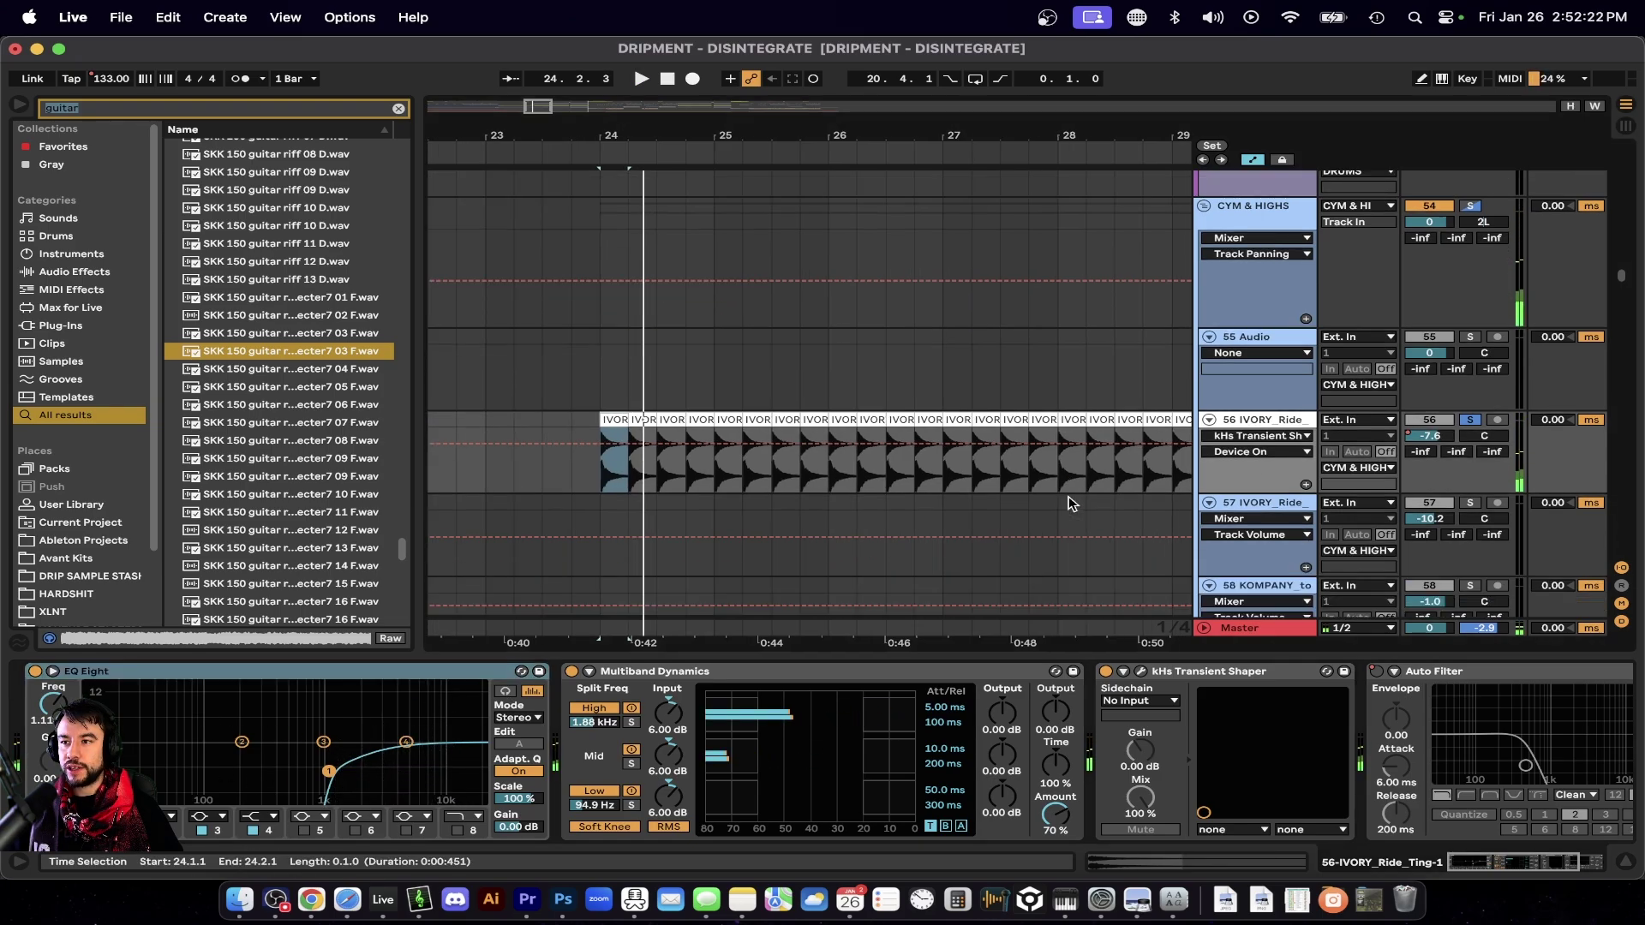
{"action": "scroll", "coordinate": [1071, 504], "scroll_direction": "down", "scroll_amount": 4}
{"action": "left_click", "coordinate": [1283, 518]}
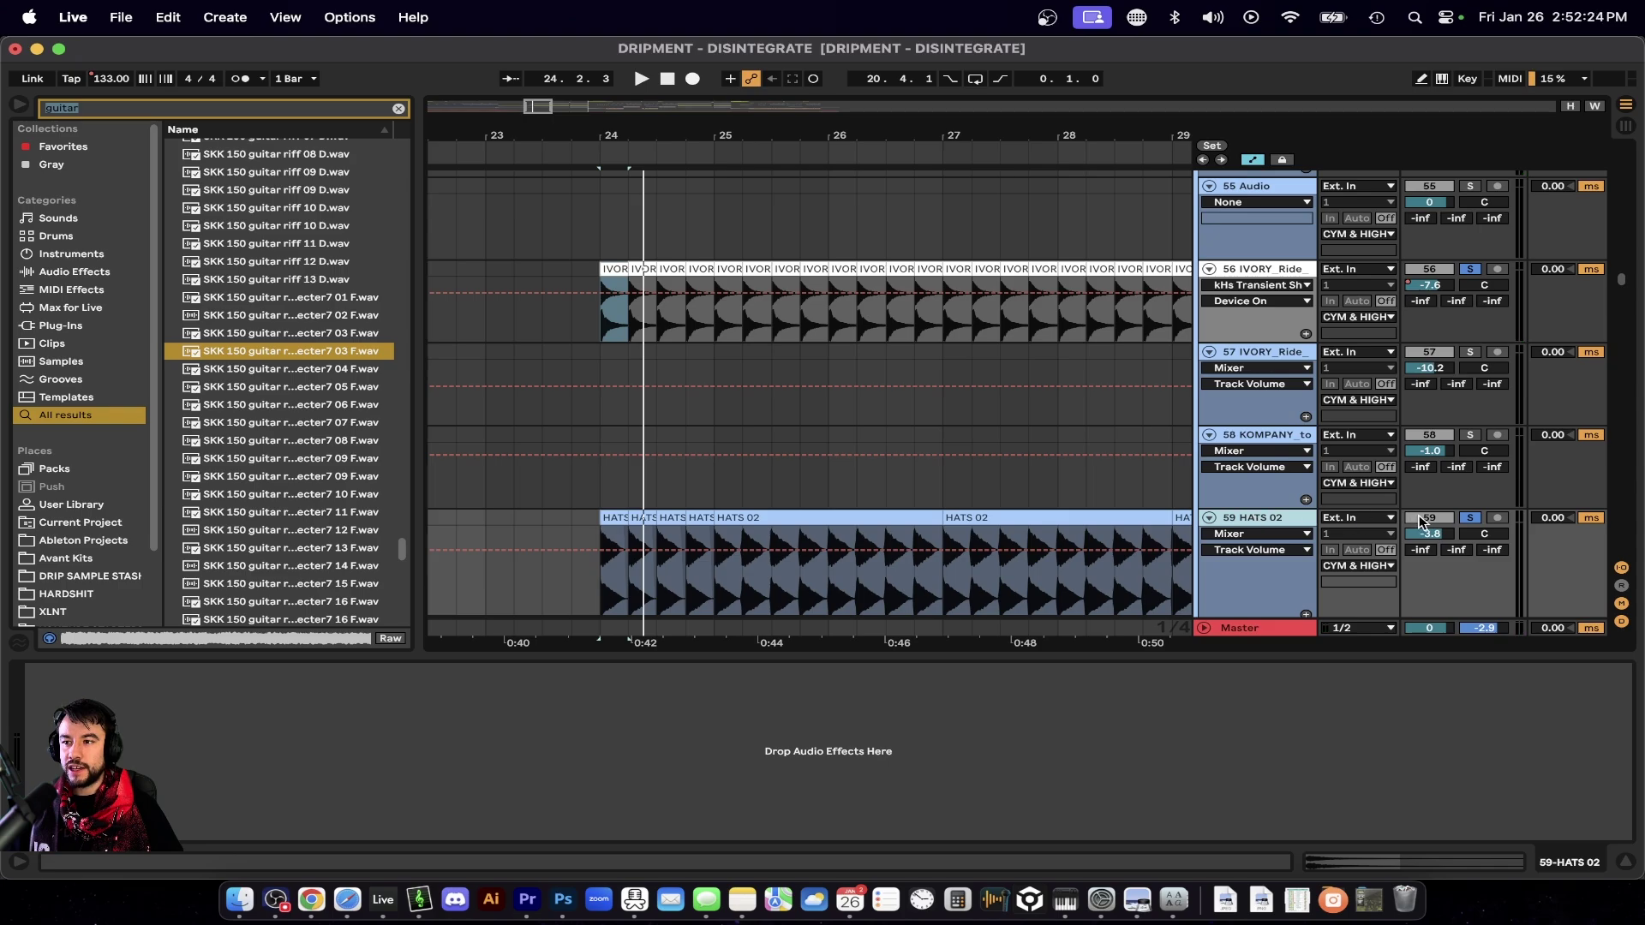
{"action": "left_click", "coordinate": [1467, 519]}
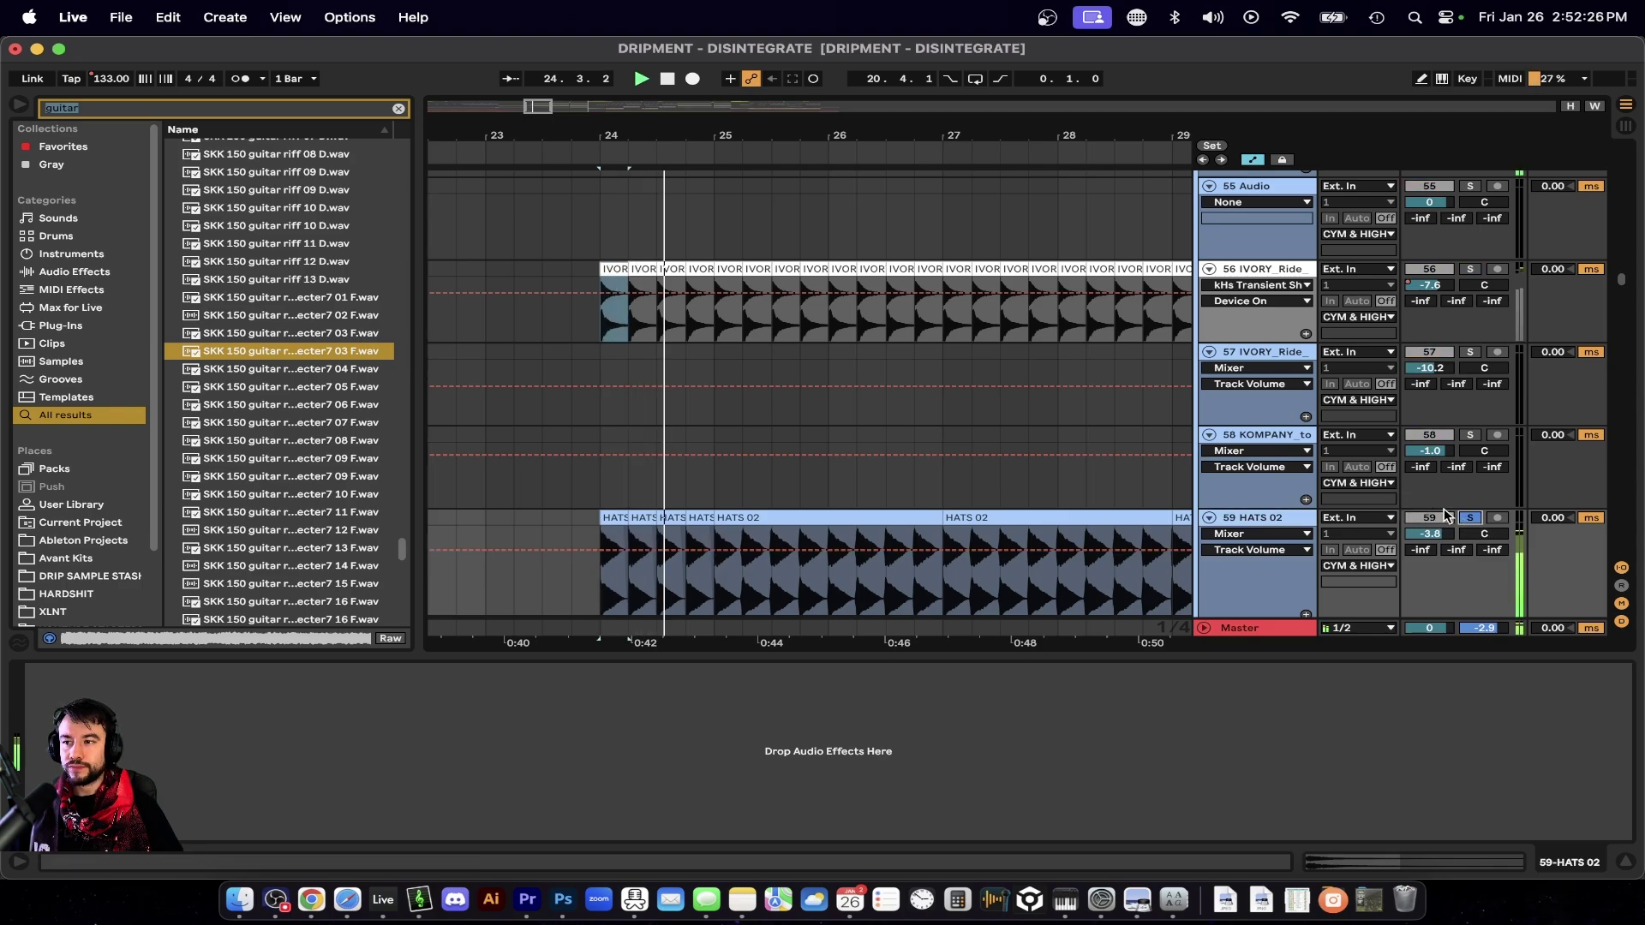
{"action": "key", "text": "space"}
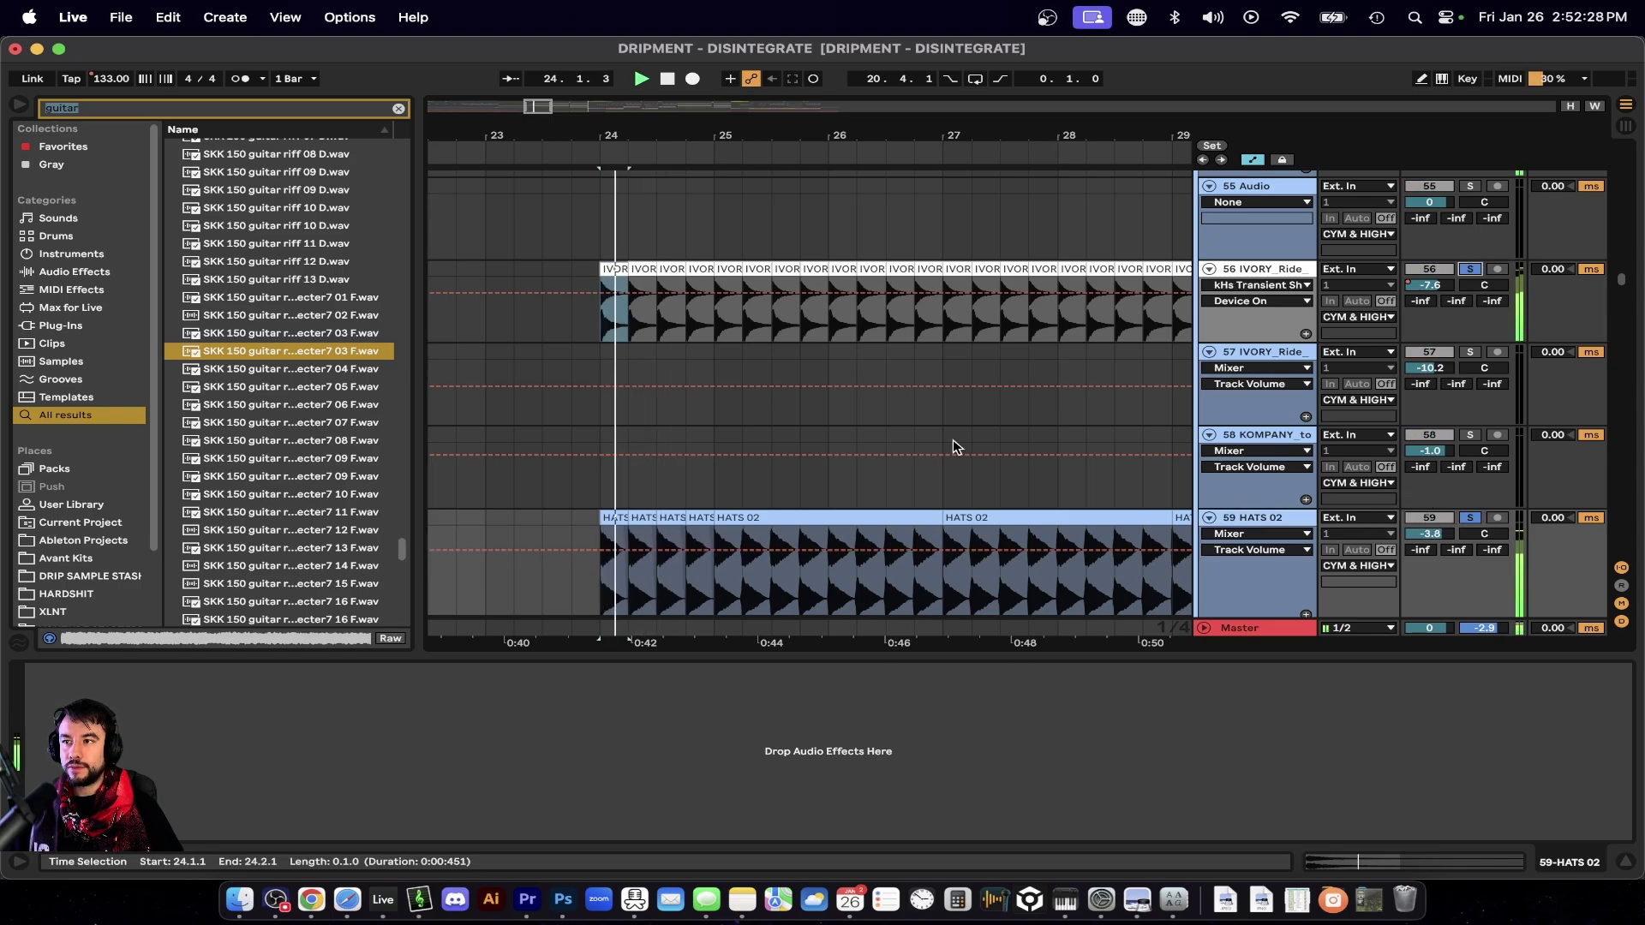
{"action": "left_click", "coordinate": [1471, 519]}
{"action": "key", "text": "space"}
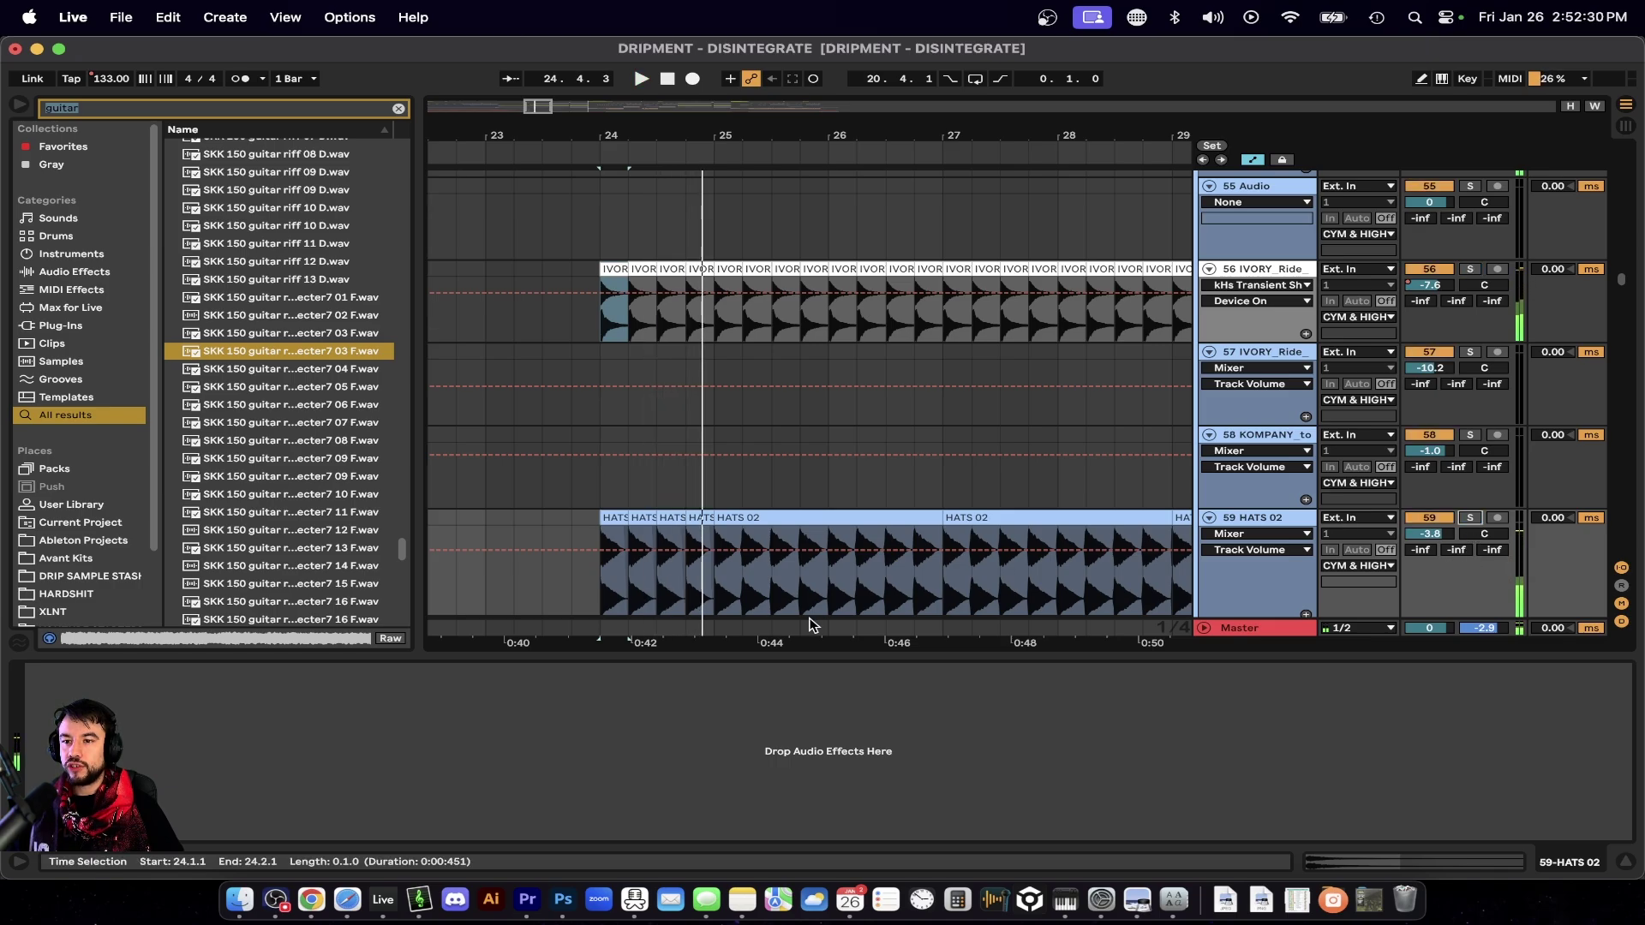
Hide the device view and play the DRUMS group tracks leading into bar 25.
{"action": "key", "text": "super+alt+l"}
{"action": "scroll", "coordinate": [782, 659], "scroll_direction": "down", "scroll_amount": 3}
{"action": "scroll", "coordinate": [783, 660], "scroll_direction": "up", "scroll_amount": 5}
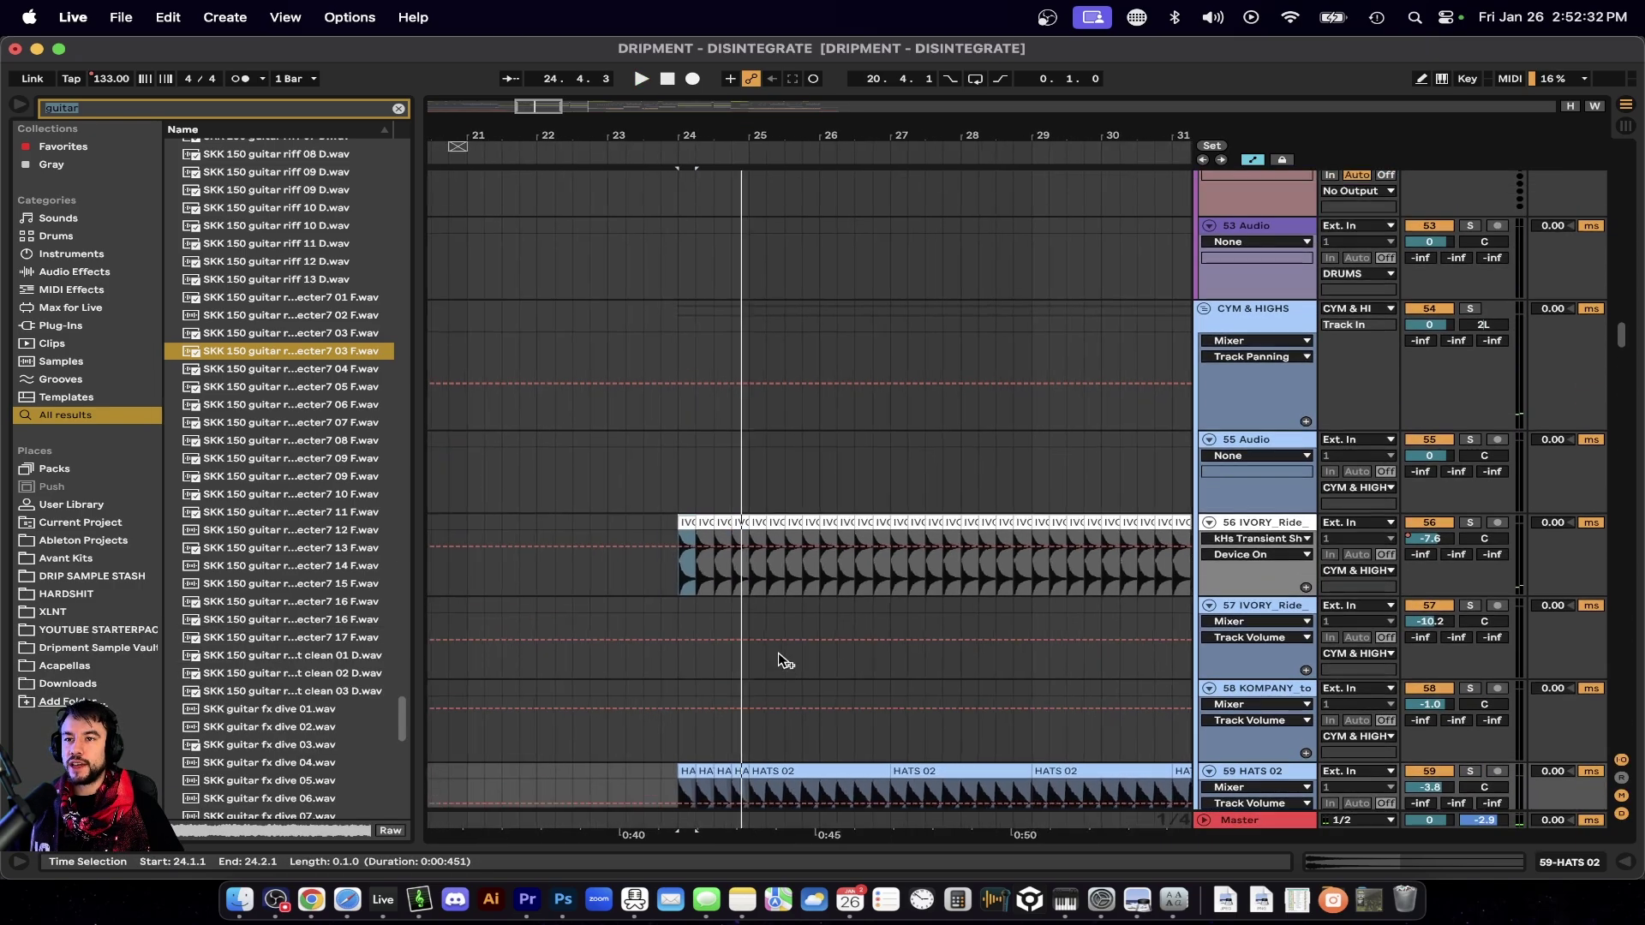
{"action": "scroll", "coordinate": [925, 514], "scroll_direction": "up", "scroll_amount": 5}
{"action": "scroll", "coordinate": [848, 487], "scroll_direction": "down", "scroll_amount": 2}
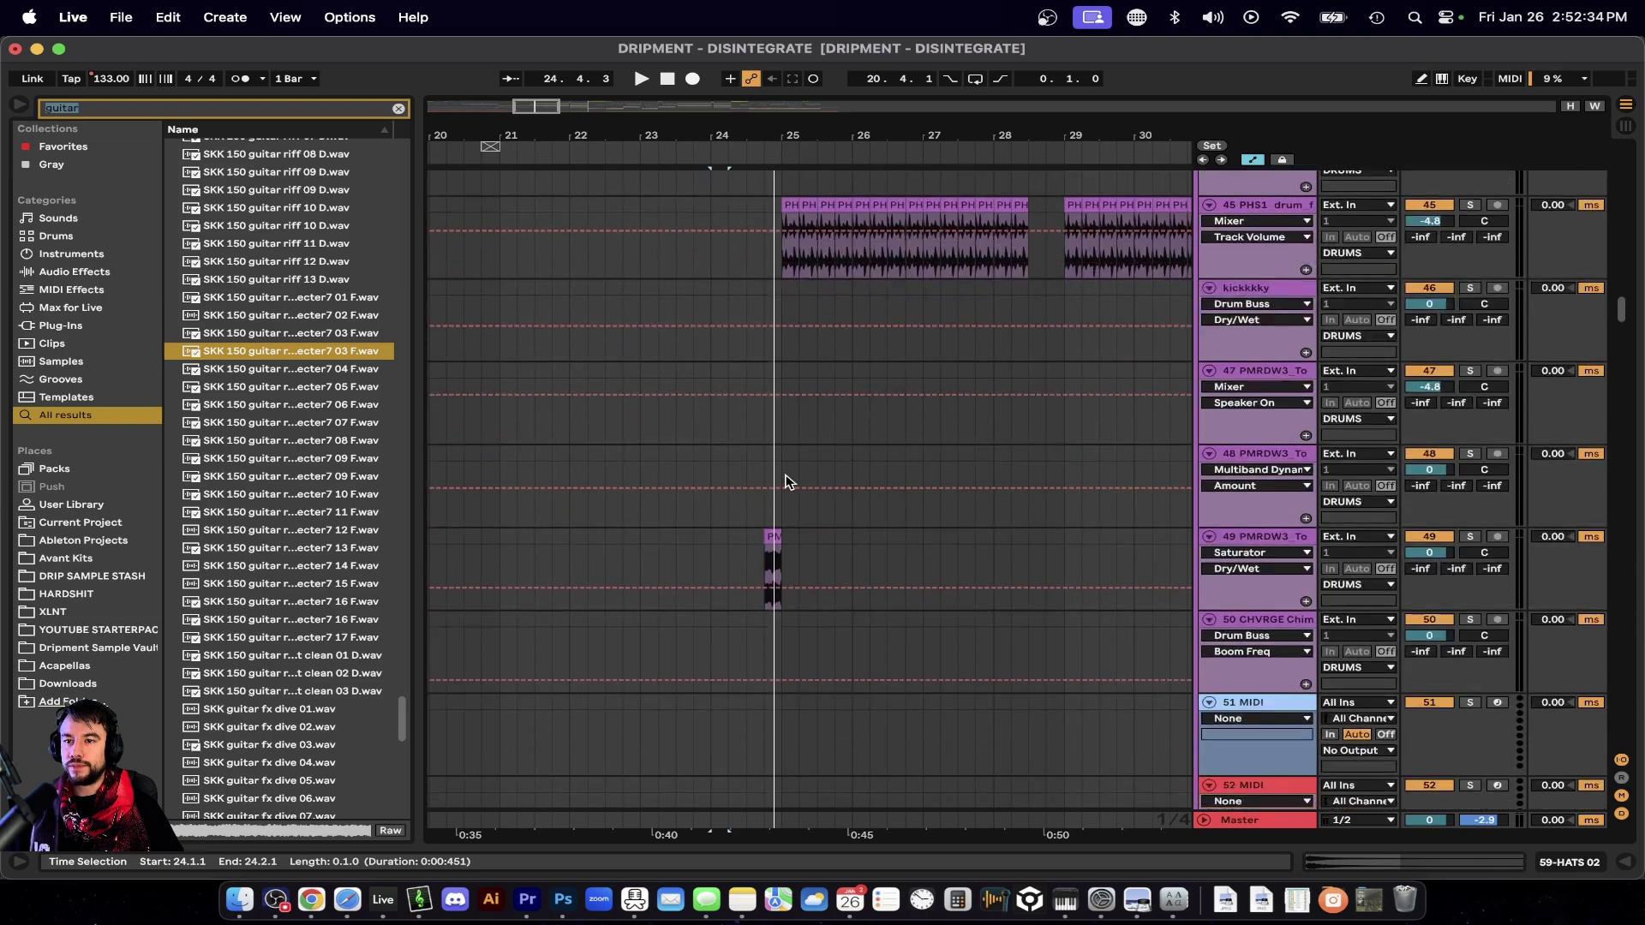
{"action": "key", "text": "space"}
{"action": "scroll", "coordinate": [759, 540], "scroll_direction": "up", "scroll_amount": 3}
{"action": "scroll", "coordinate": [800, 551], "scroll_direction": "up", "scroll_amount": 2}
{"action": "scroll", "coordinate": [800, 551], "scroll_direction": "right", "scroll_amount": 2}
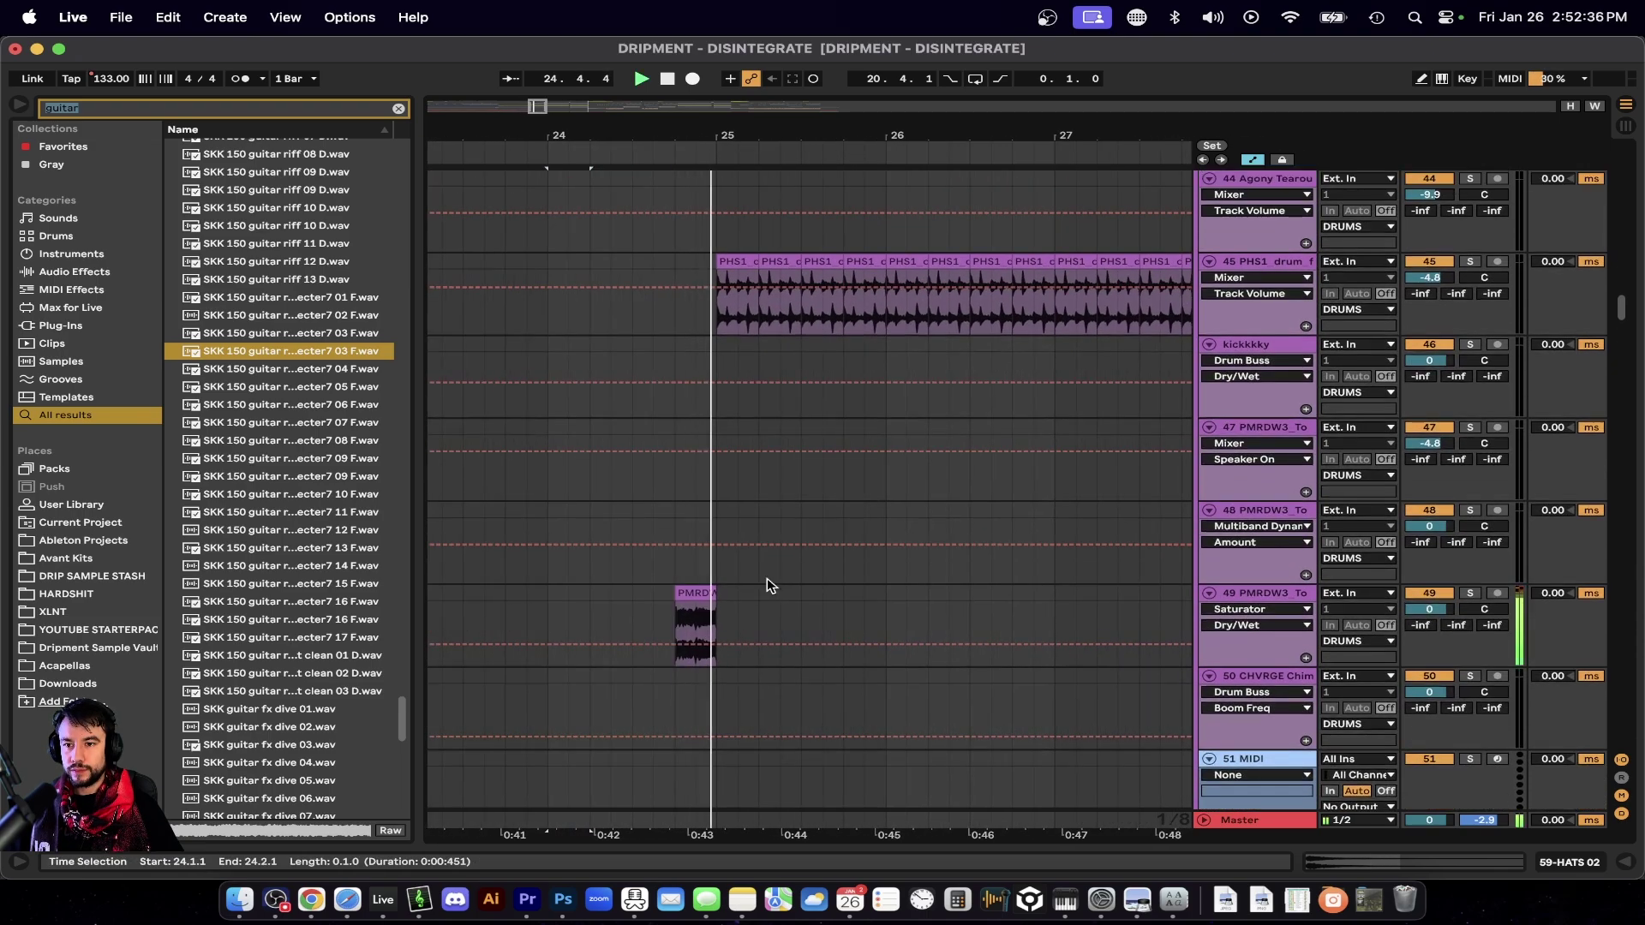
{"action": "scroll", "coordinate": [768, 581], "scroll_direction": "down", "scroll_amount": 3}
{"action": "key", "text": "space"}
Select the tom fill clip on track 49, play it soloed from beat 24.4, and unsolo the track.
{"action": "scroll", "coordinate": [767, 585], "scroll_direction": "down", "scroll_amount": 1}
{"action": "scroll", "coordinate": [746, 586], "scroll_direction": "up", "scroll_amount": 4}
{"action": "left_click", "coordinate": [599, 490]}
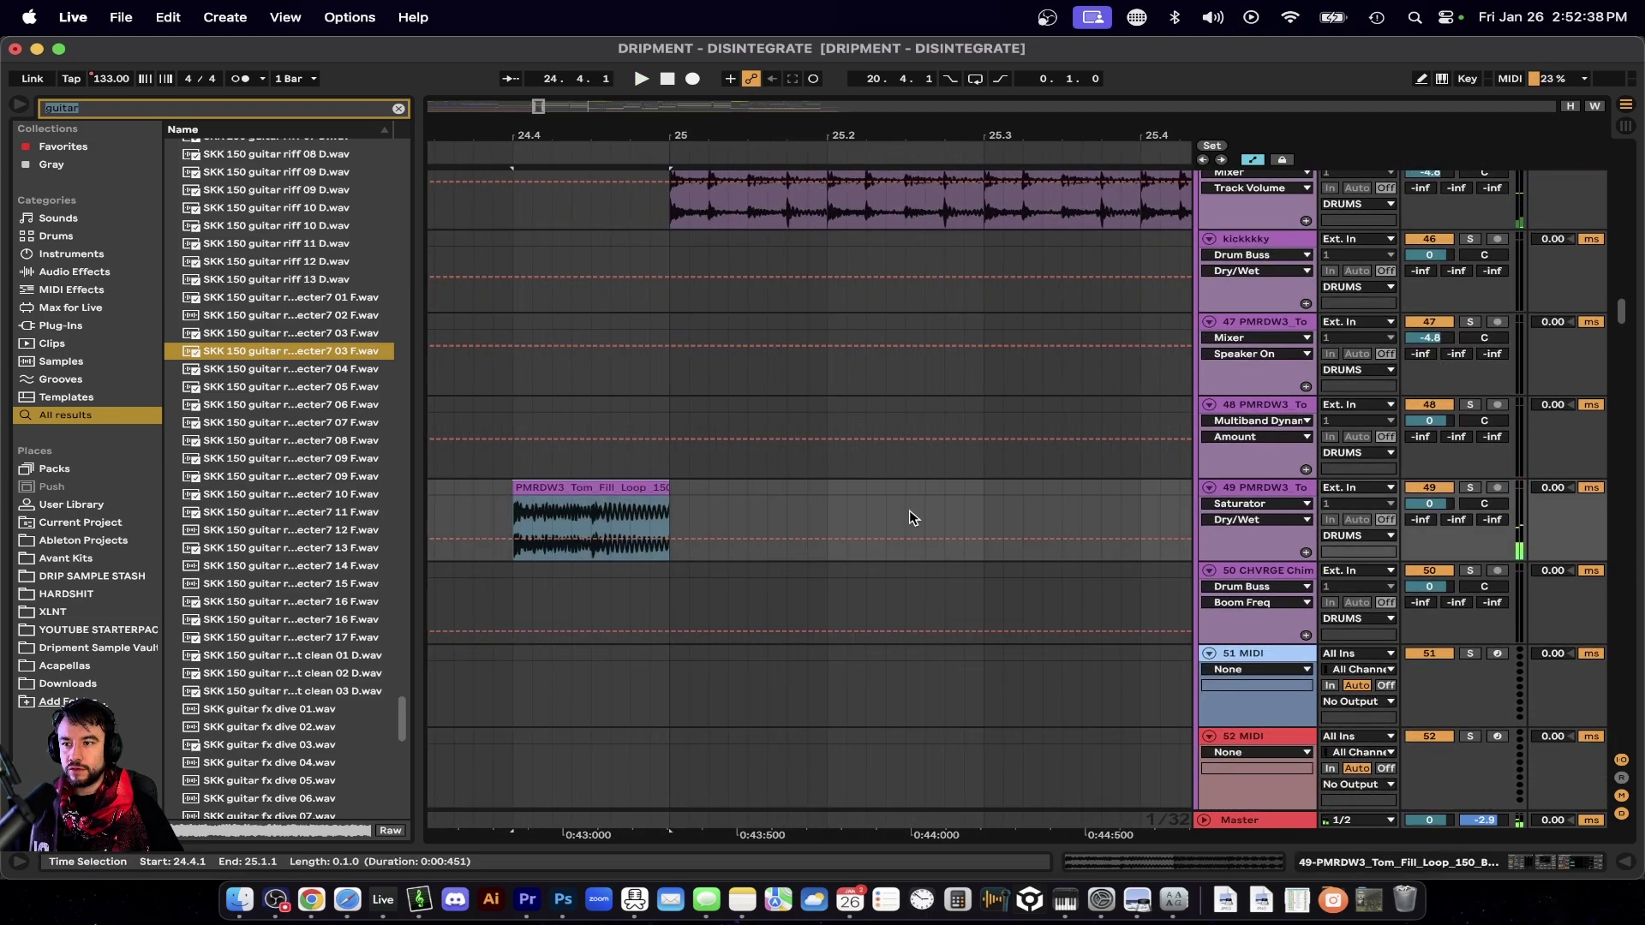
{"action": "left_click", "coordinate": [1469, 488]}
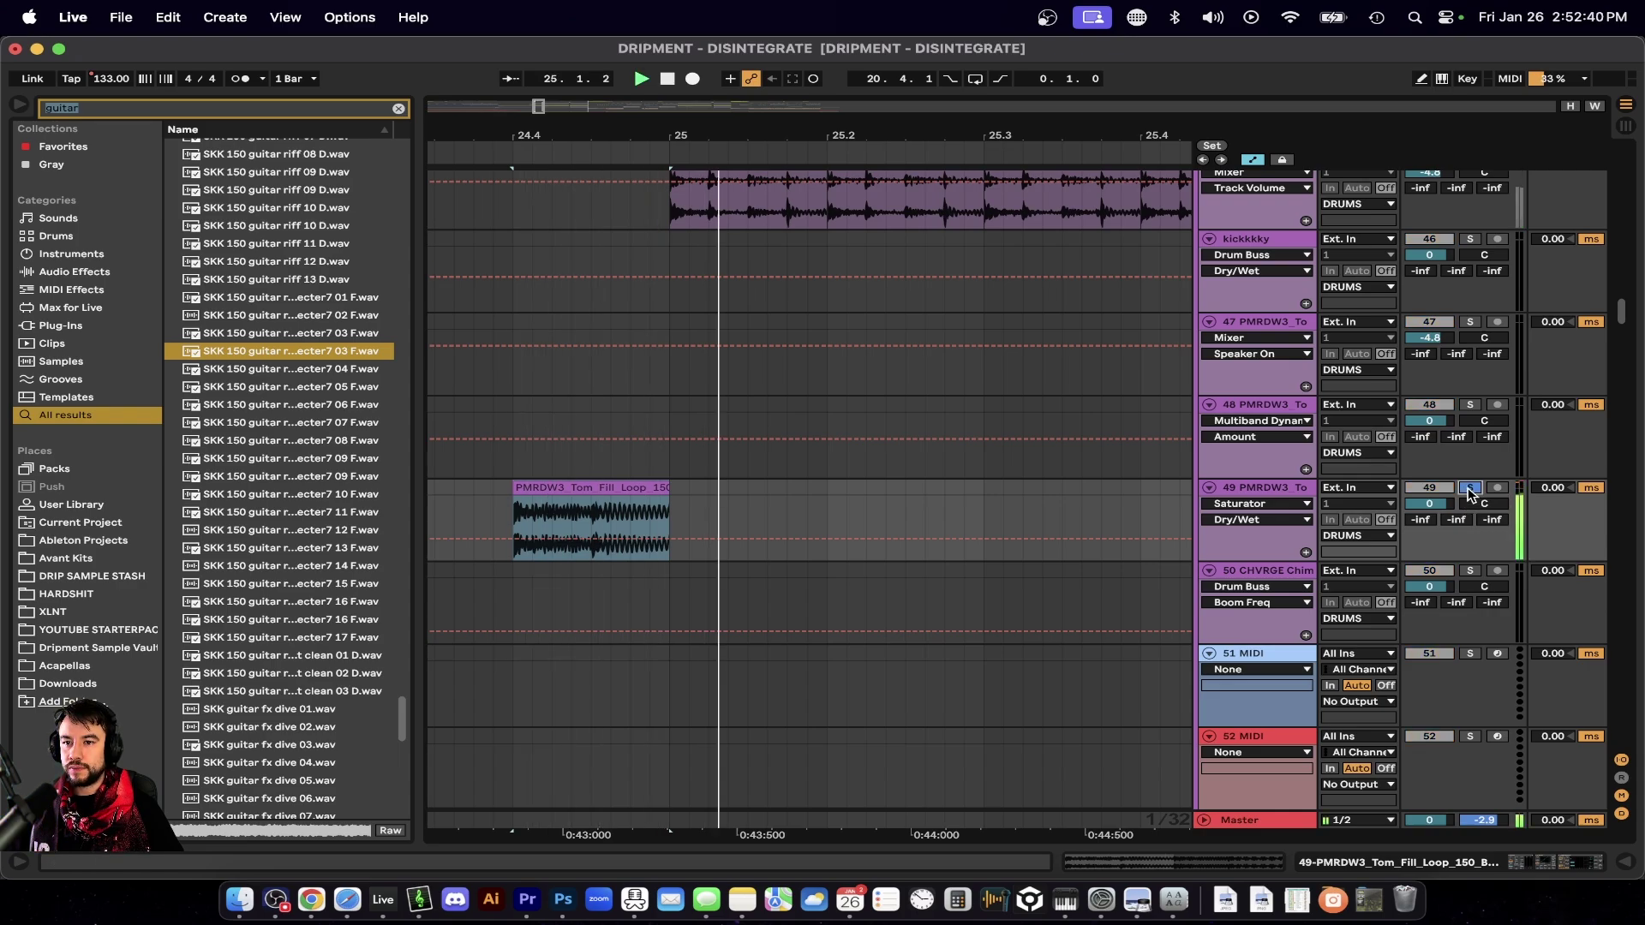
{"action": "key", "text": "space"}
{"action": "key", "text": "space"}
{"action": "key", "text": "space"}
{"action": "left_click", "coordinate": [1468, 489]}
Select beat 24.4 up to bar 25 on drum fill track 45, solo the track and play it.
{"action": "scroll", "coordinate": [857, 436], "scroll_direction": "up", "scroll_amount": 2}
{"action": "scroll", "coordinate": [858, 433], "scroll_direction": "up", "scroll_amount": 2}
{"action": "scroll", "coordinate": [860, 434], "scroll_direction": "down", "scroll_amount": 3}
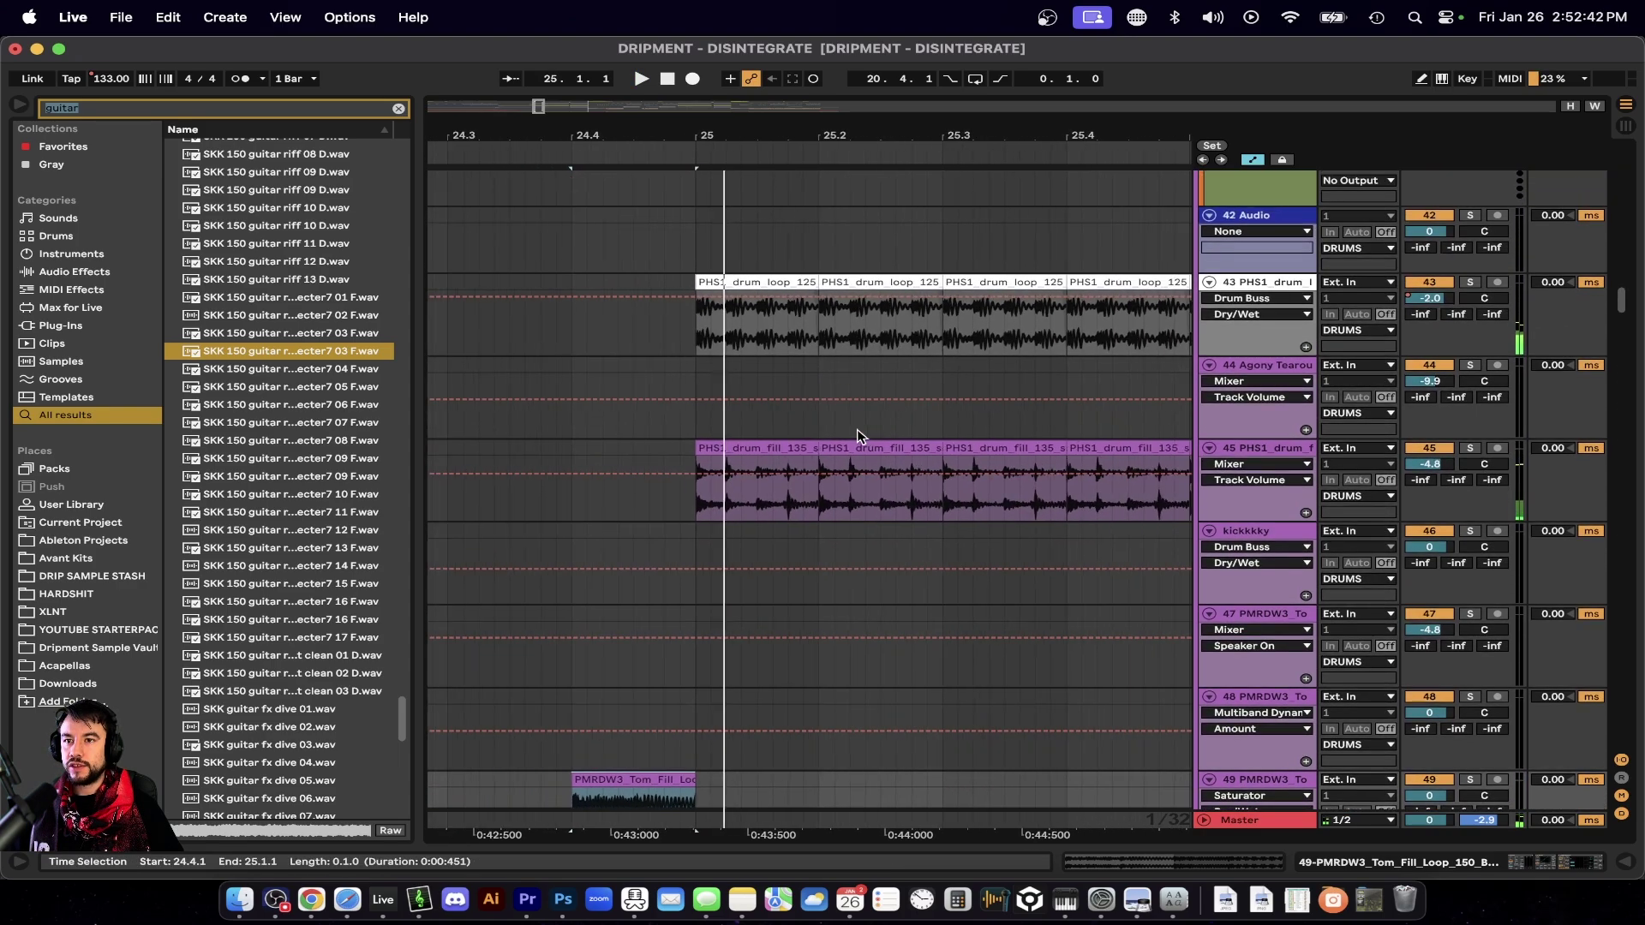
{"action": "left_click_drag", "start_coordinate": [678, 458], "coordinate": [755, 437]}
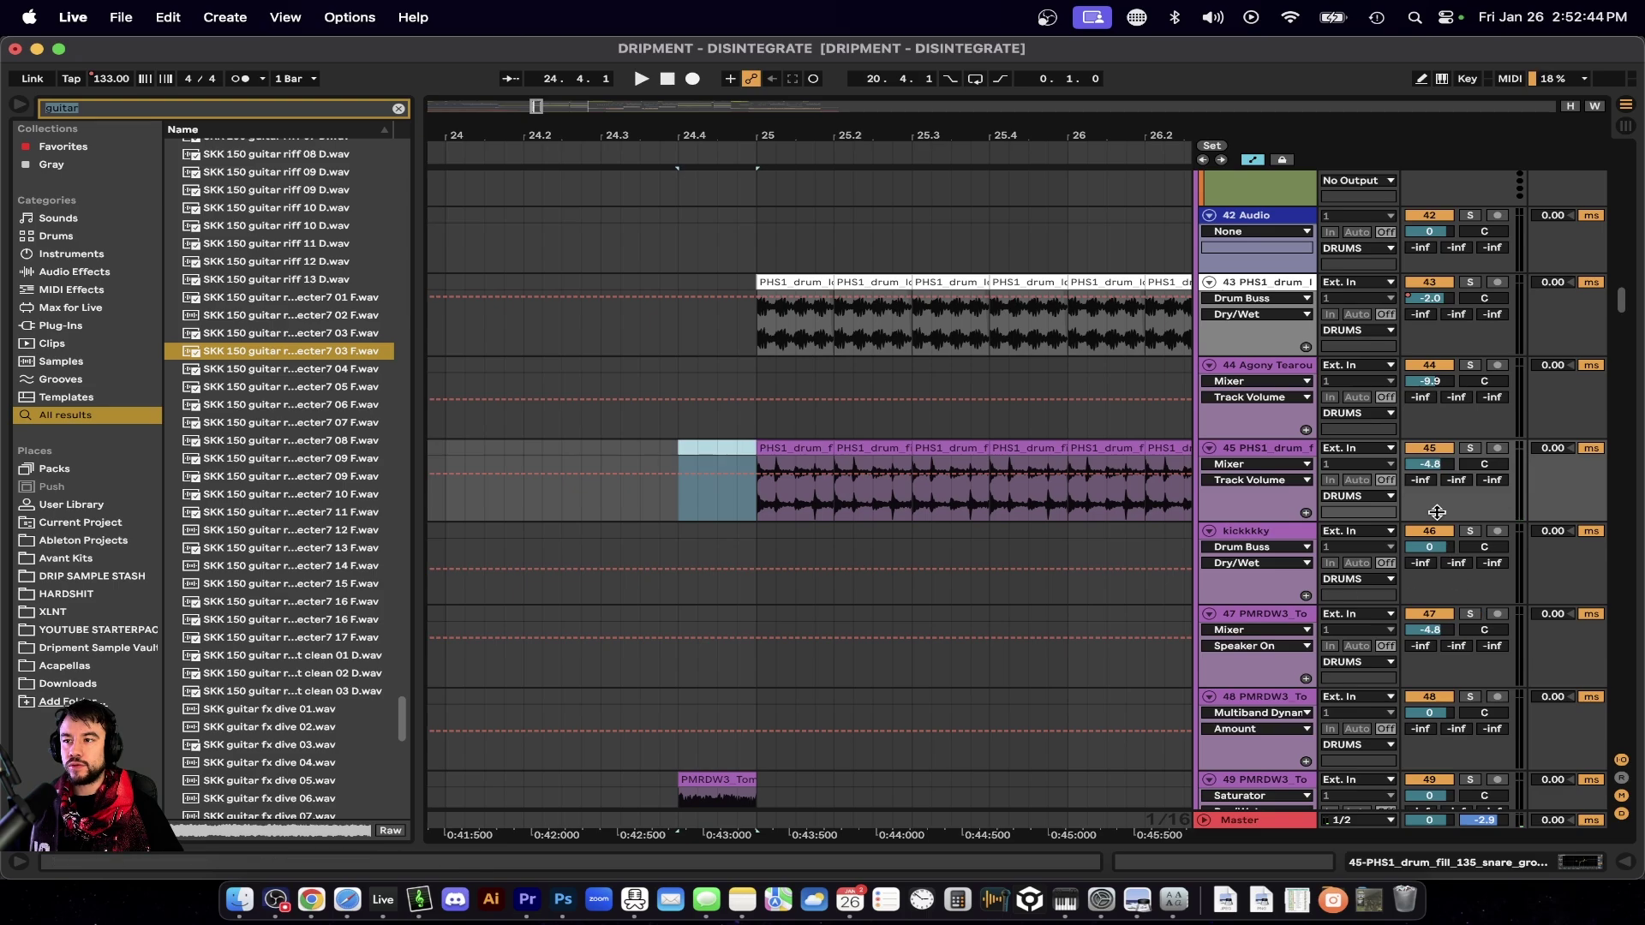
{"action": "left_click", "coordinate": [1469, 448]}
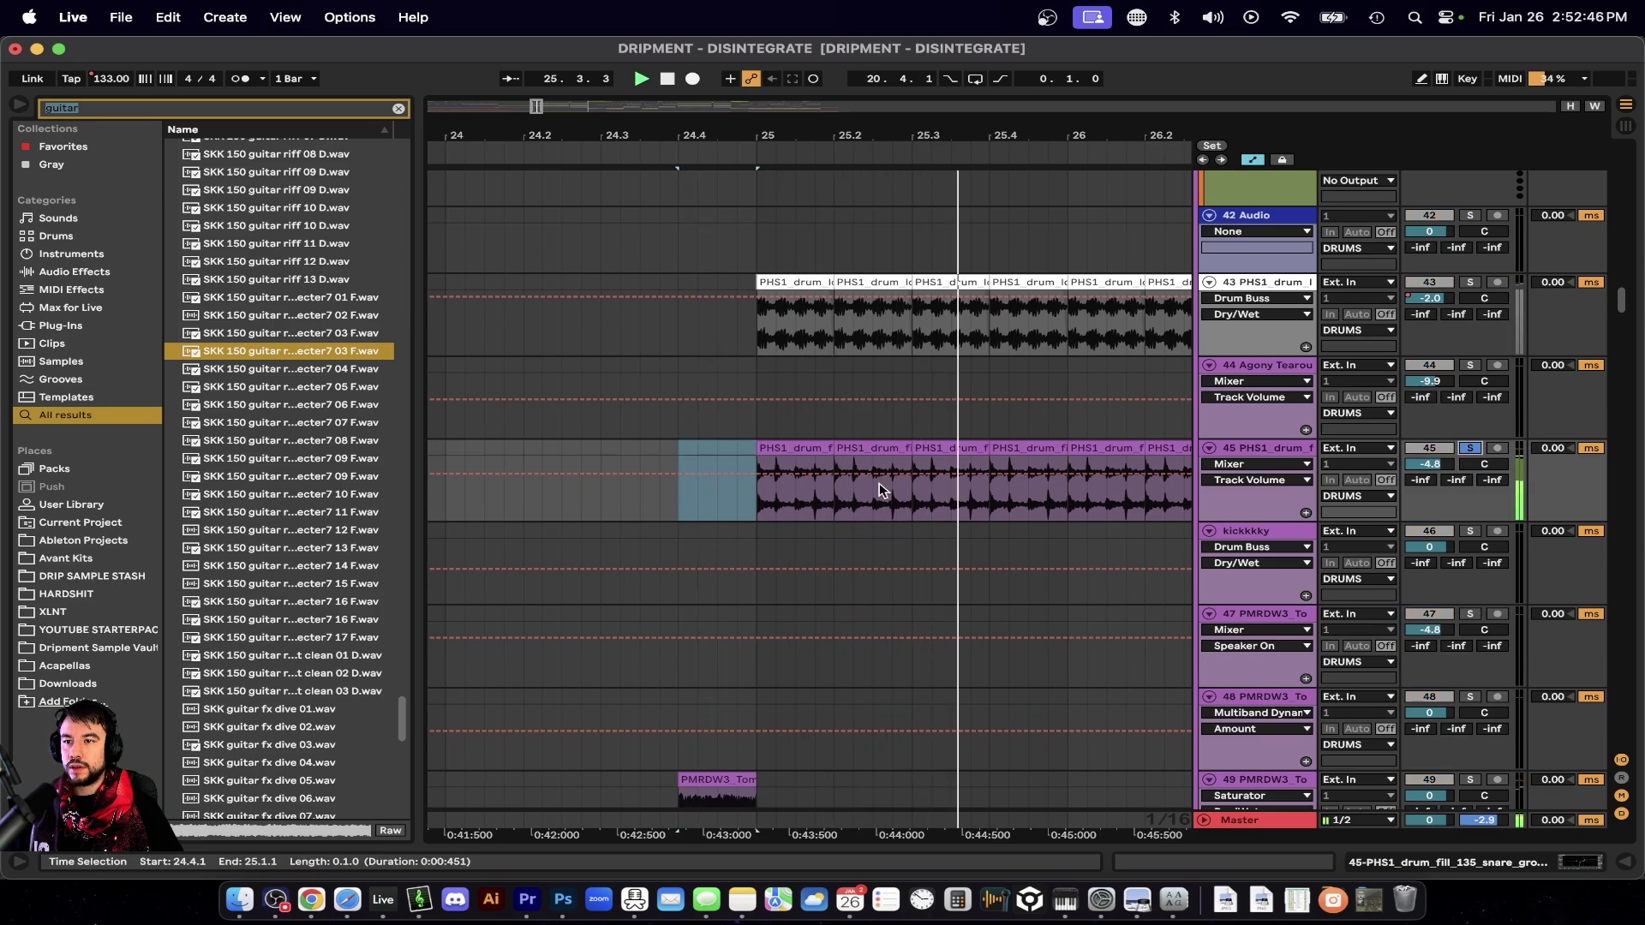
{"action": "scroll", "coordinate": [883, 489], "scroll_direction": "up", "scroll_amount": 2}
{"action": "key", "text": "space"}
Narrow the browser, then unsolo and deactivate the PHS1 drum fill track 45.
{"action": "left_click", "coordinate": [759, 532]}
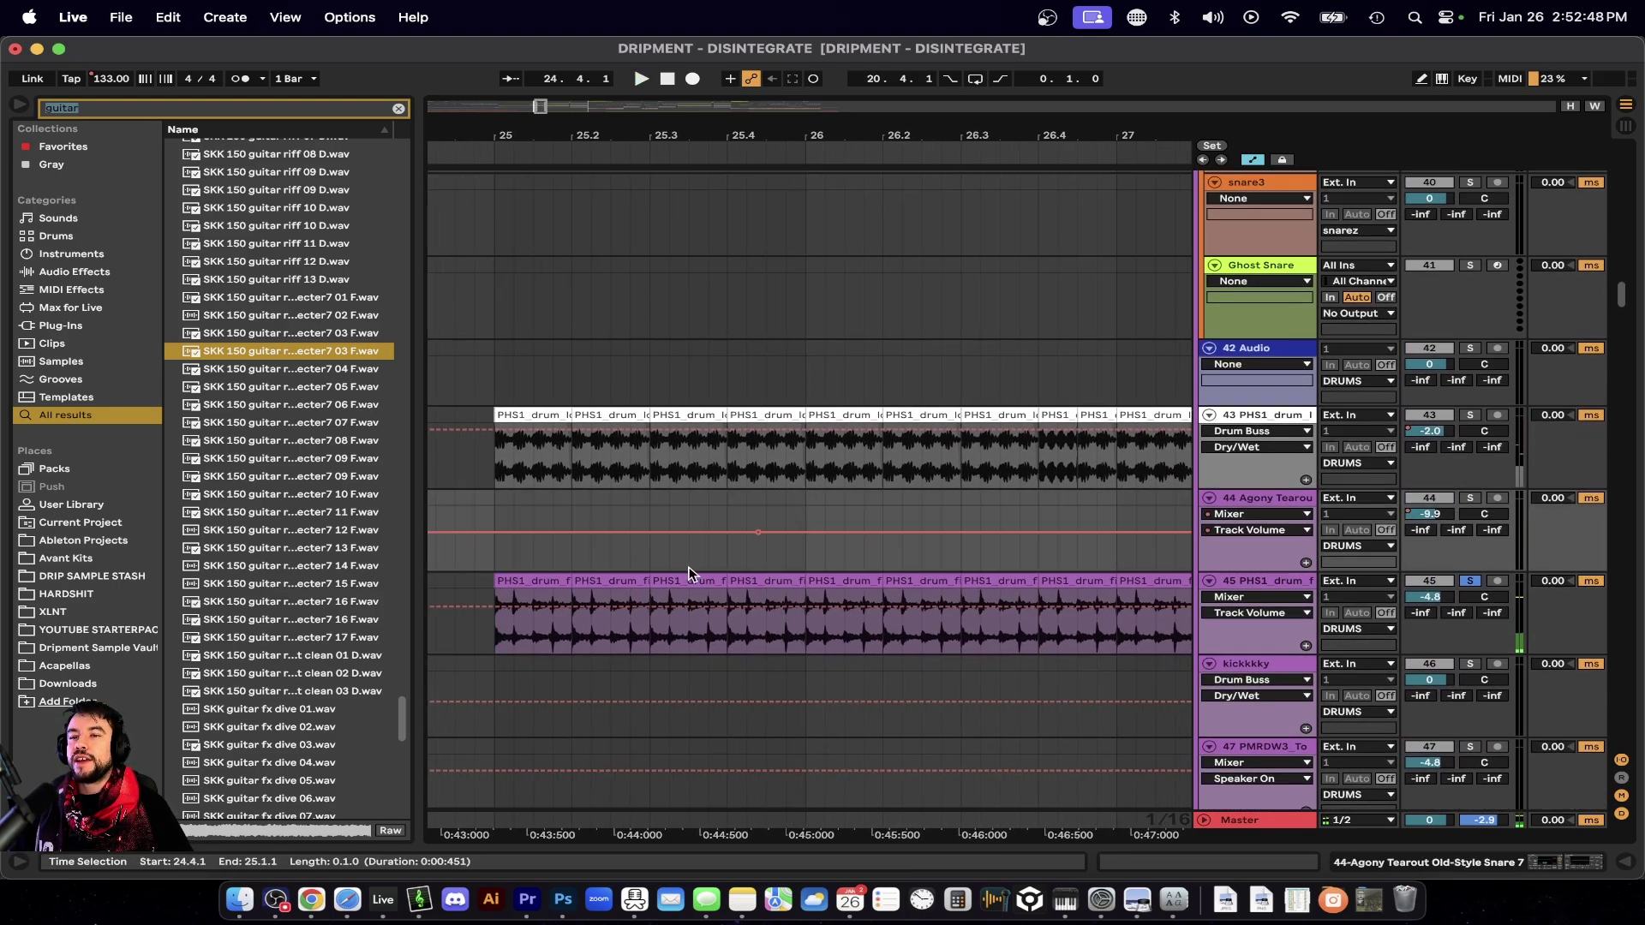
{"action": "scroll", "coordinate": [688, 569], "scroll_direction": "up", "scroll_amount": 3}
{"action": "scroll", "coordinate": [690, 574], "scroll_direction": "down", "scroll_amount": 2}
{"action": "left_click_drag", "start_coordinate": [420, 535], "coordinate": [287, 540]}
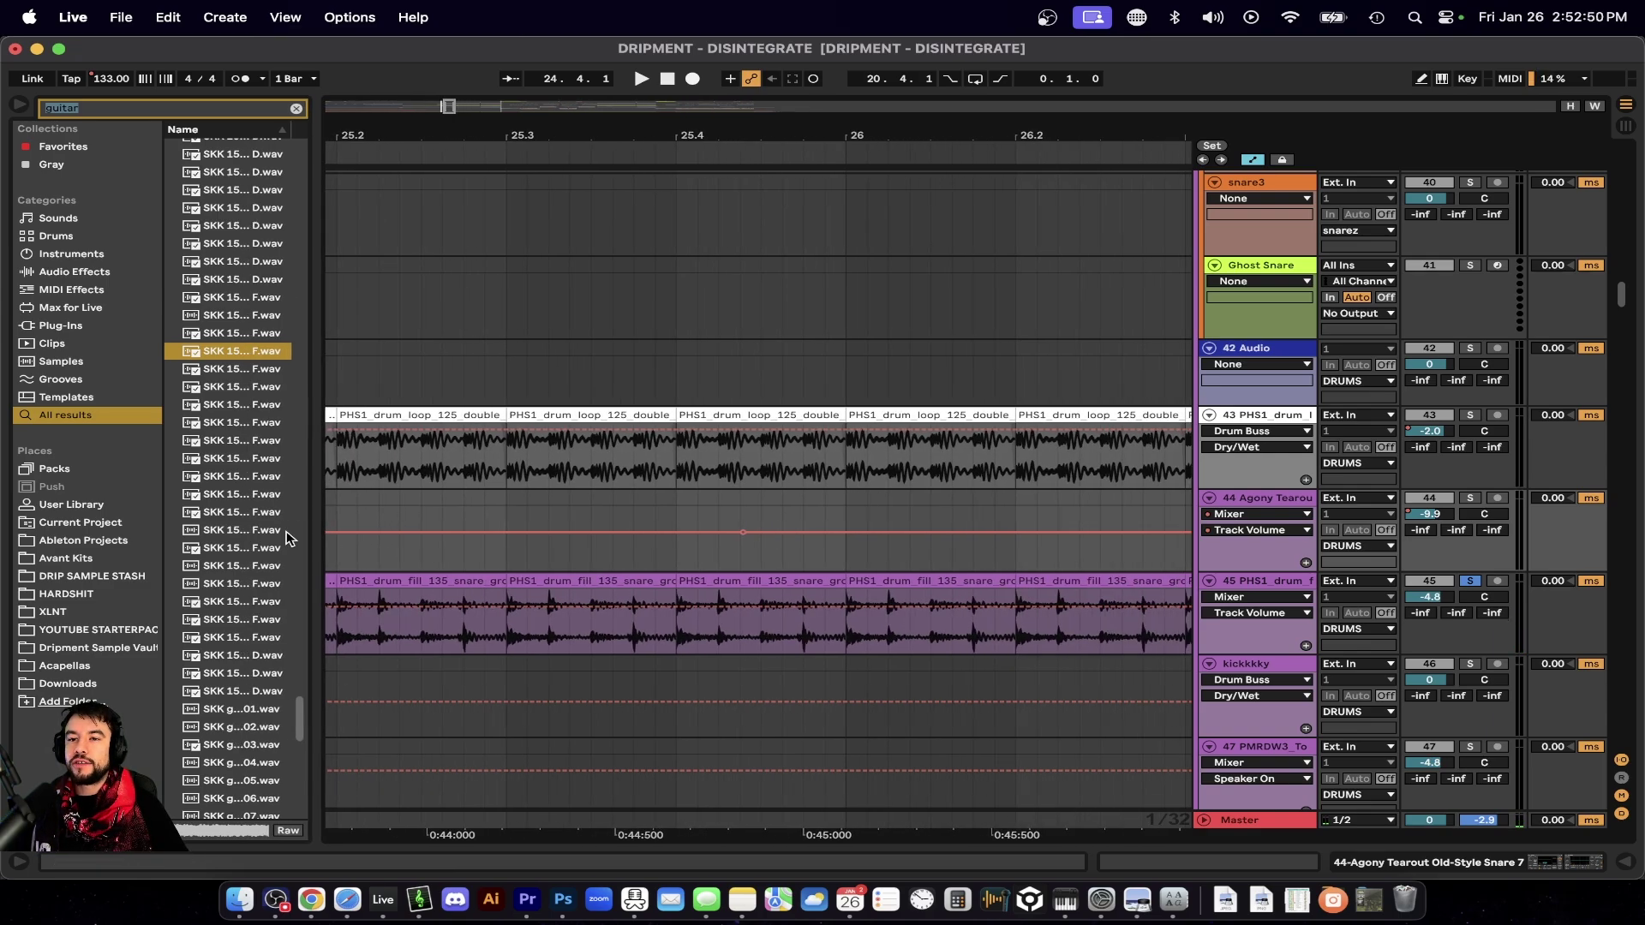
{"action": "scroll", "coordinate": [665, 595], "scroll_direction": "down", "scroll_amount": 3}
{"action": "scroll", "coordinate": [665, 594], "scroll_direction": "left", "scroll_amount": 2}
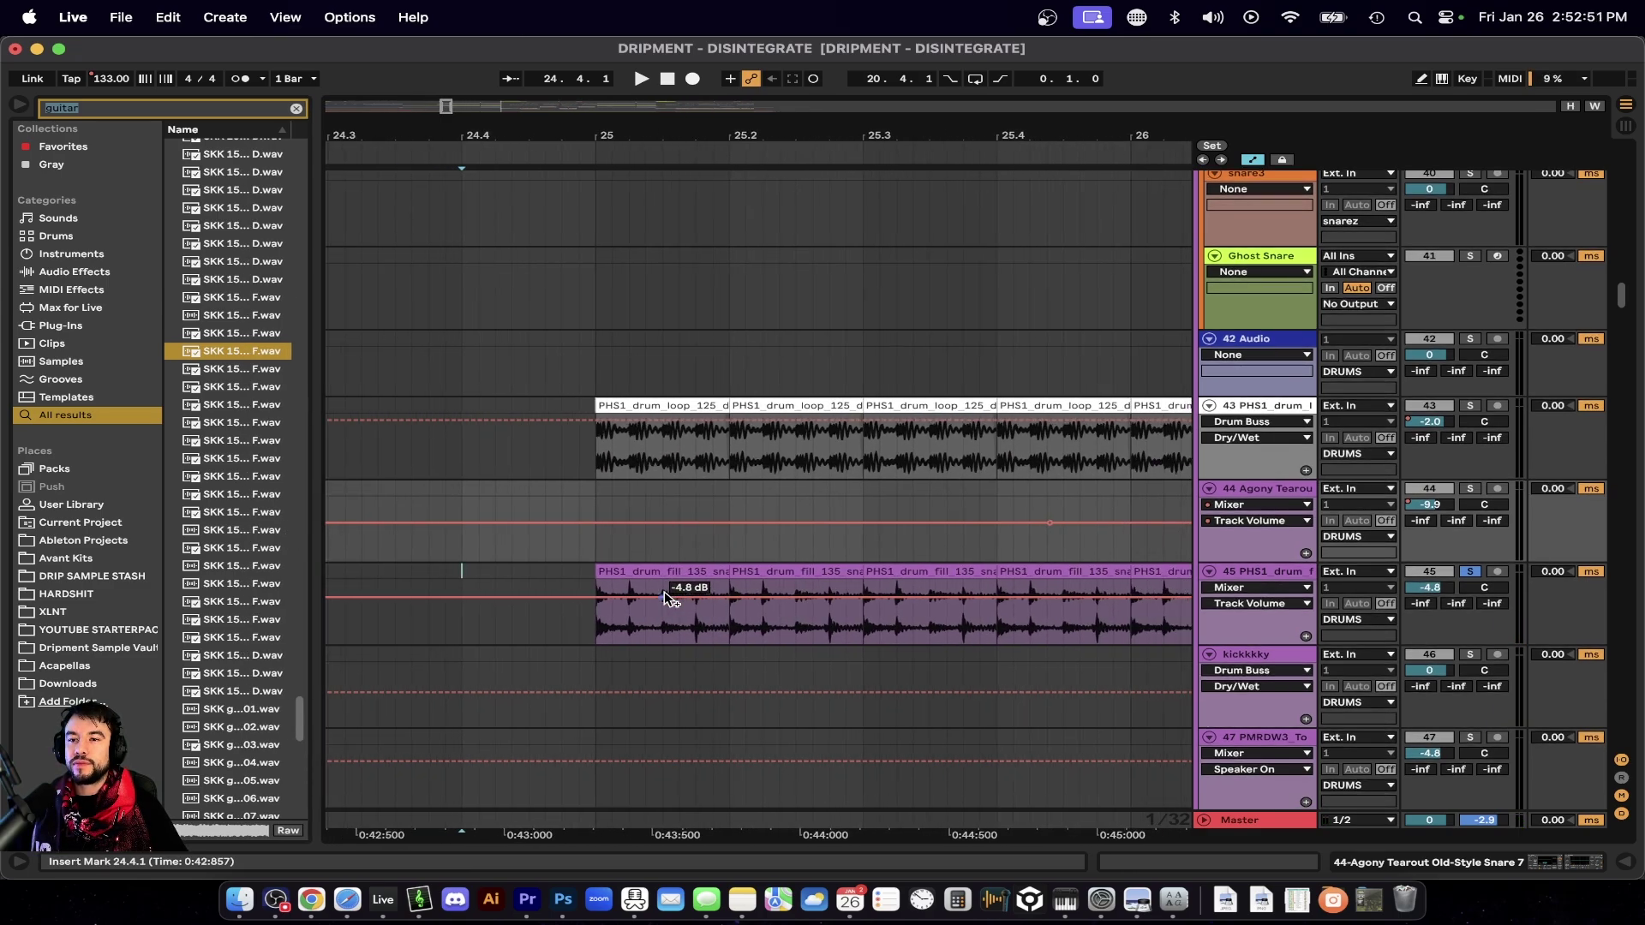
{"action": "left_click", "coordinate": [1430, 572]}
Select the first PHS1 drum loop clip at bar 25 on track 43, solo the track and play it.
{"action": "scroll", "coordinate": [892, 548], "scroll_direction": "down", "scroll_amount": 3}
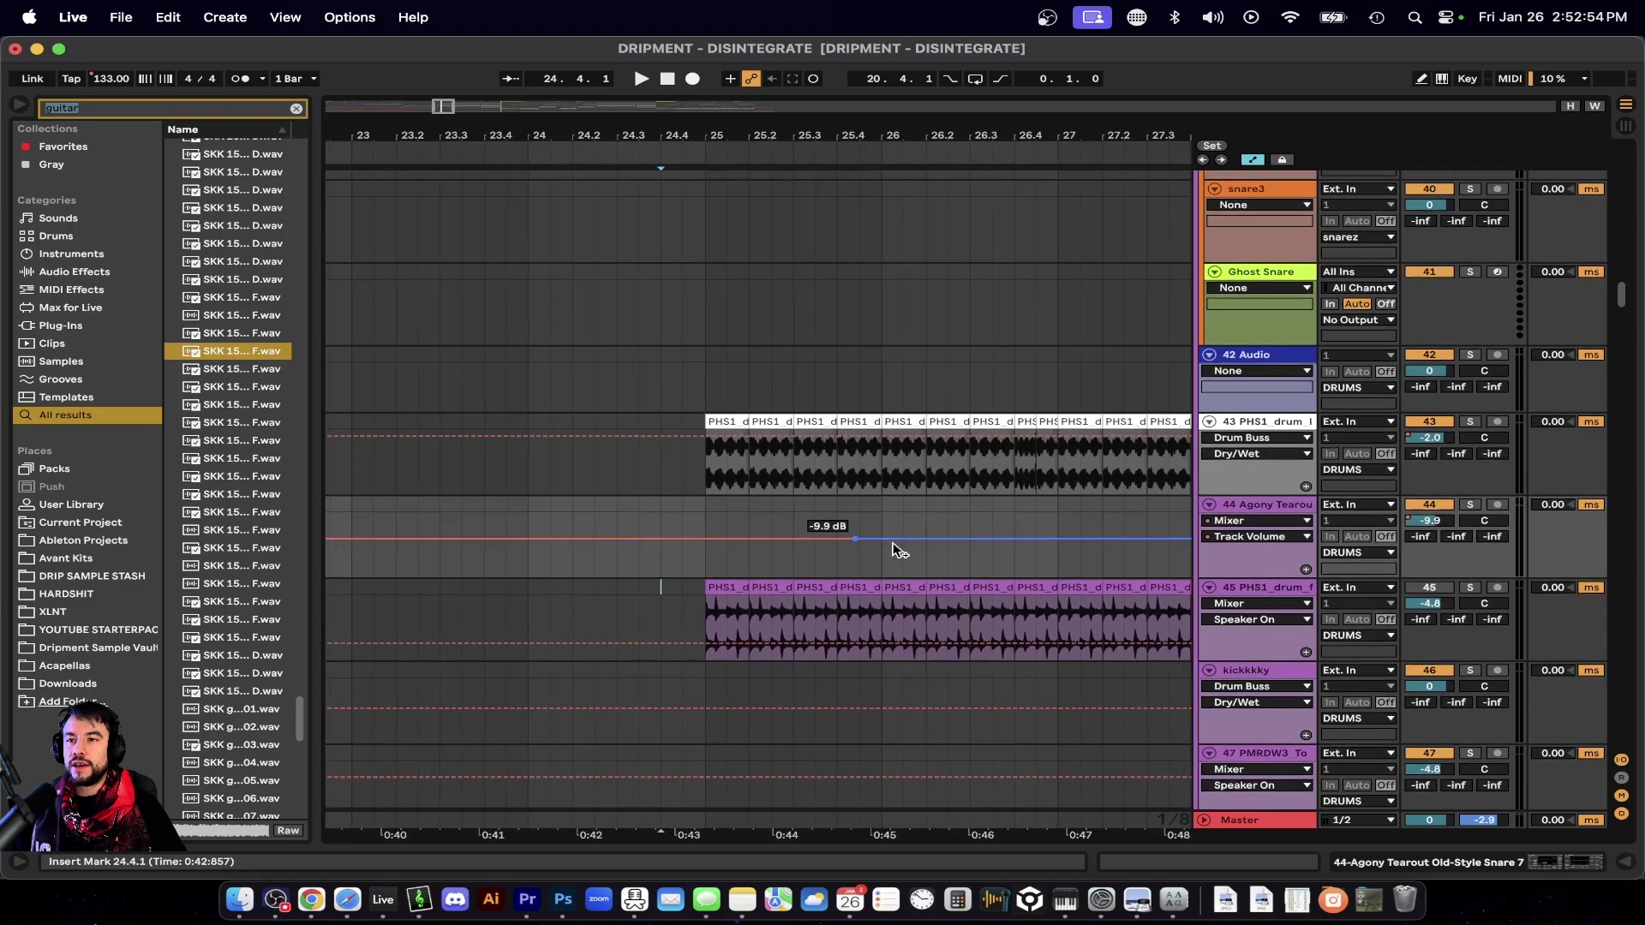
{"action": "left_click", "coordinate": [716, 428]}
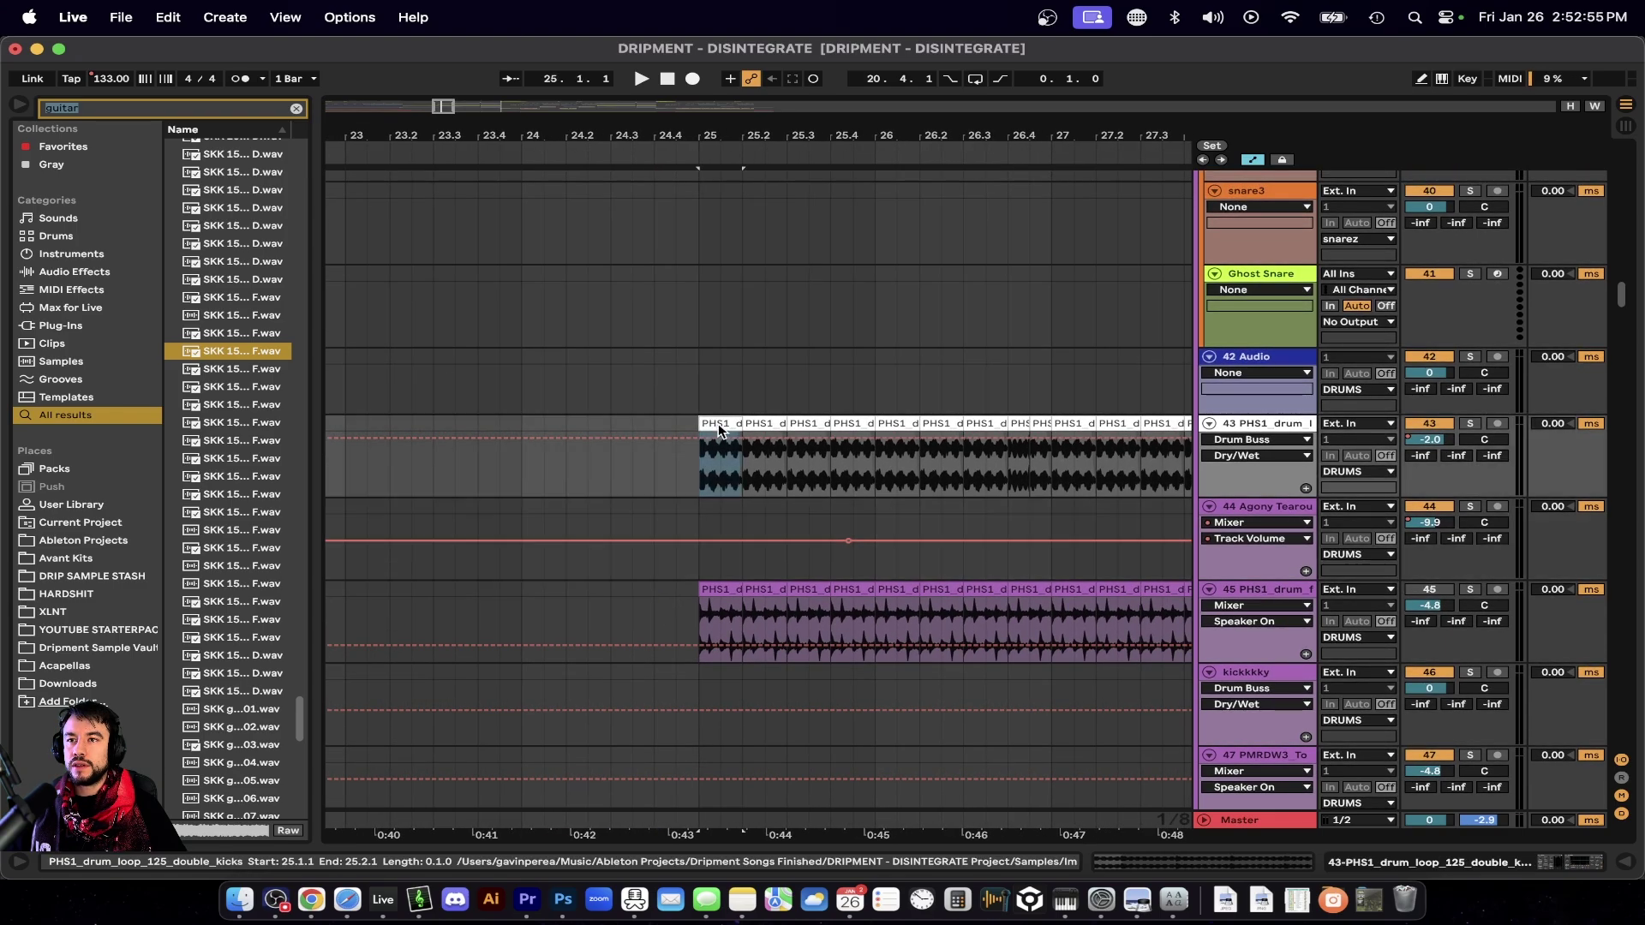
{"action": "left_click", "coordinate": [1471, 424]}
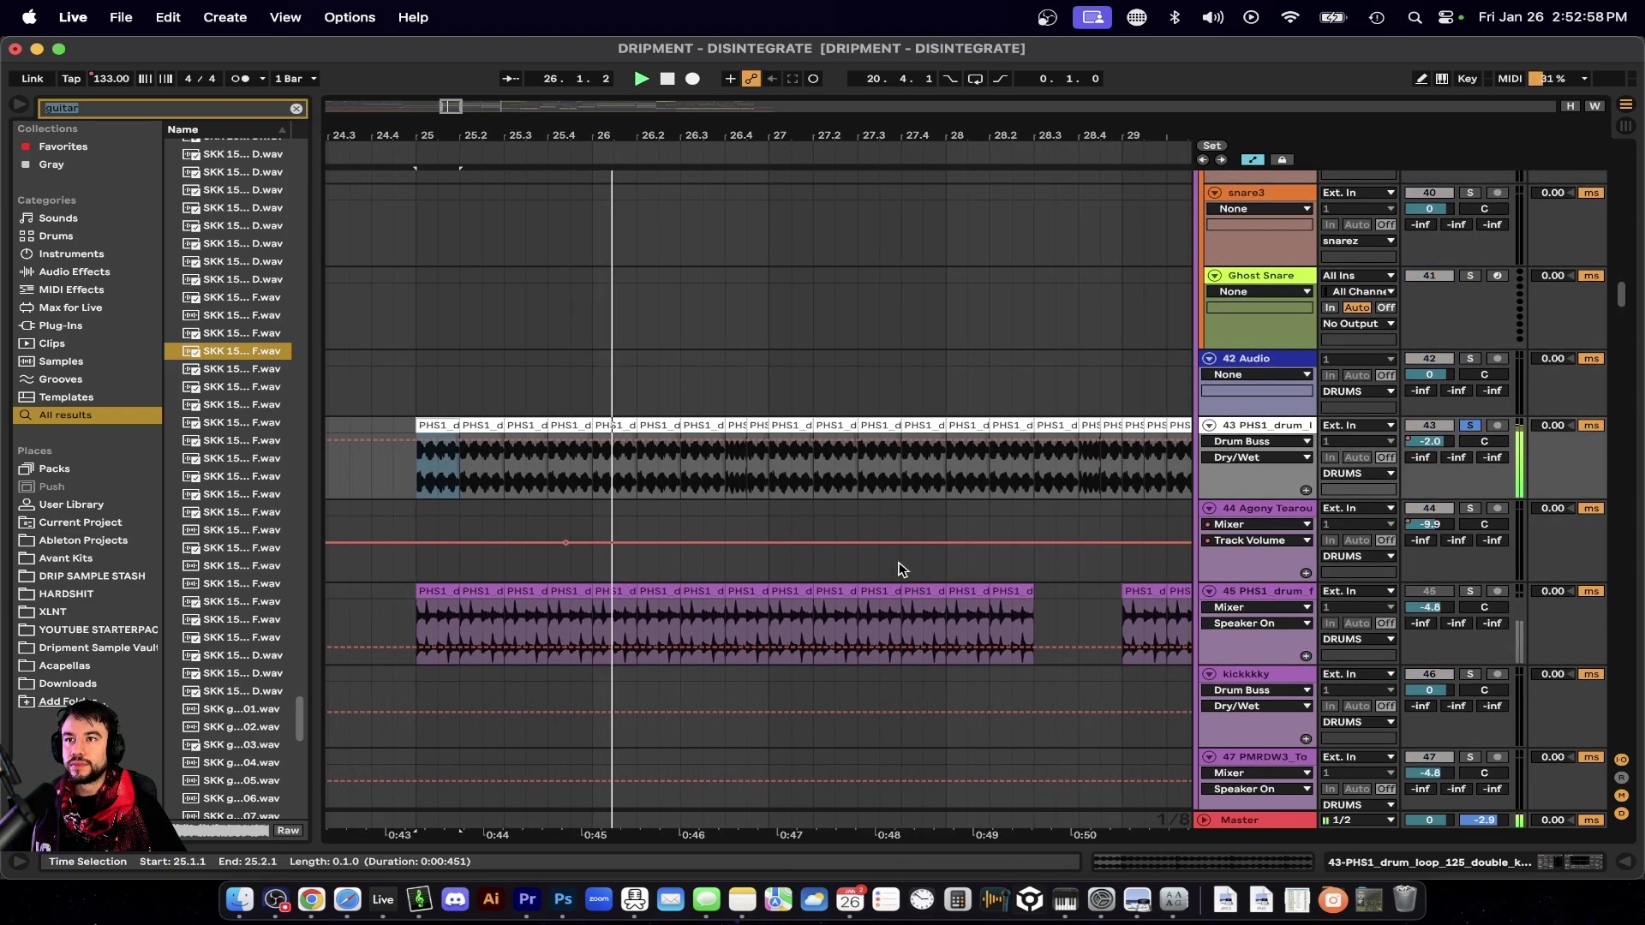
{"action": "scroll", "coordinate": [902, 569], "scroll_direction": "down", "scroll_amount": 2}
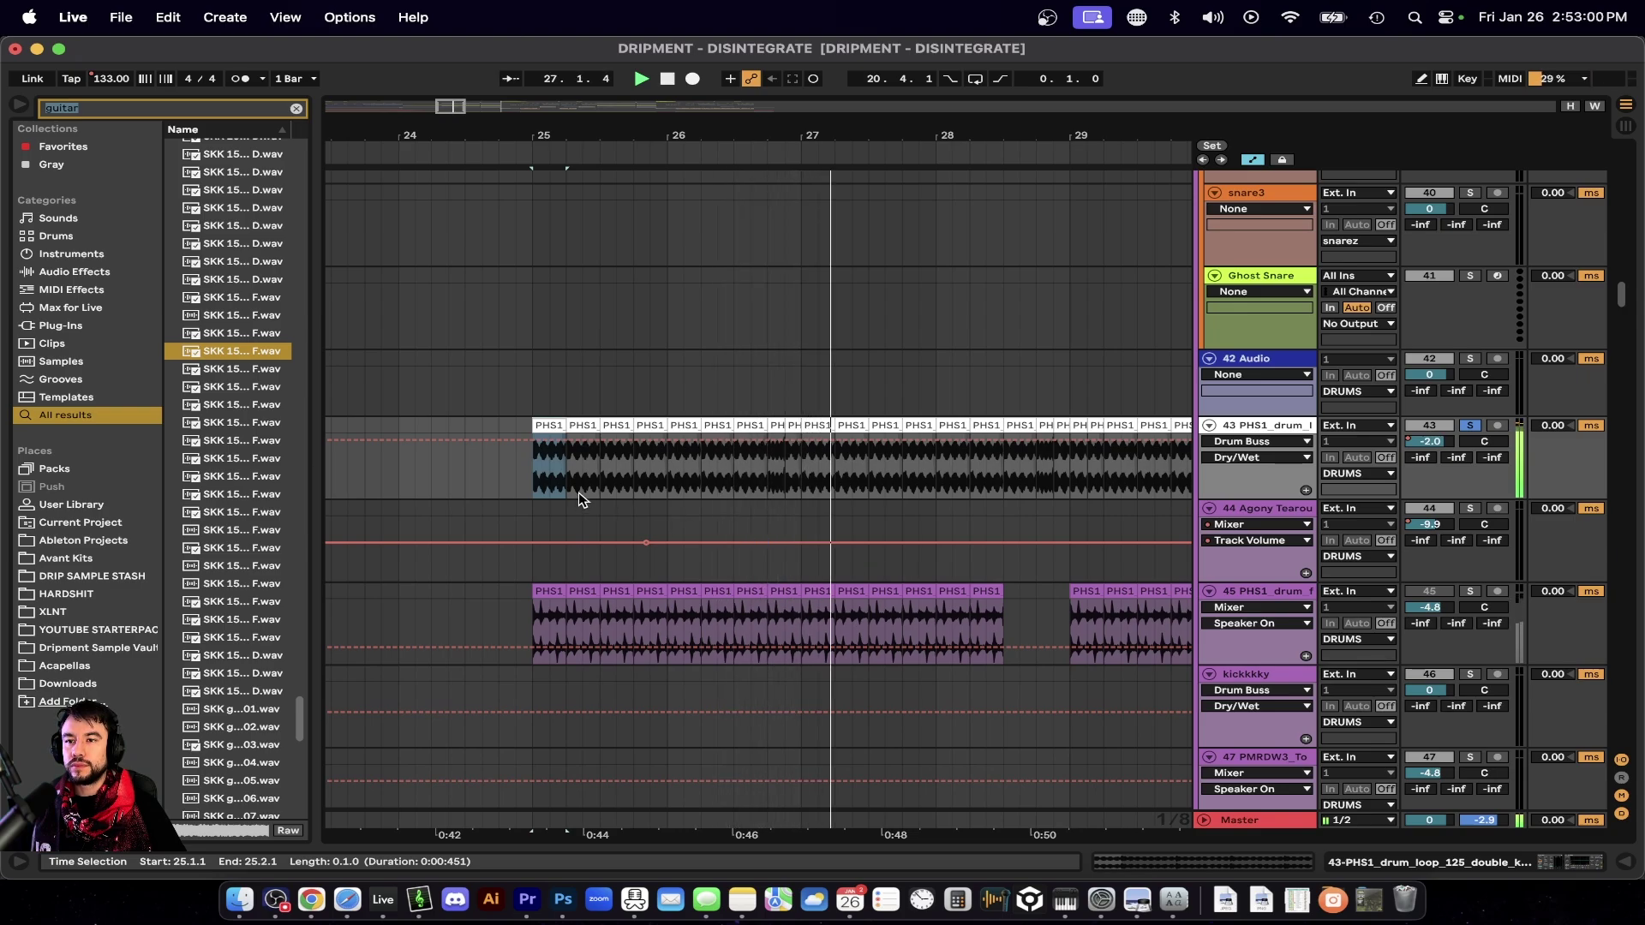
{"action": "key", "text": "space"}
{"action": "scroll", "coordinate": [574, 476], "scroll_direction": "up", "scroll_amount": 5}
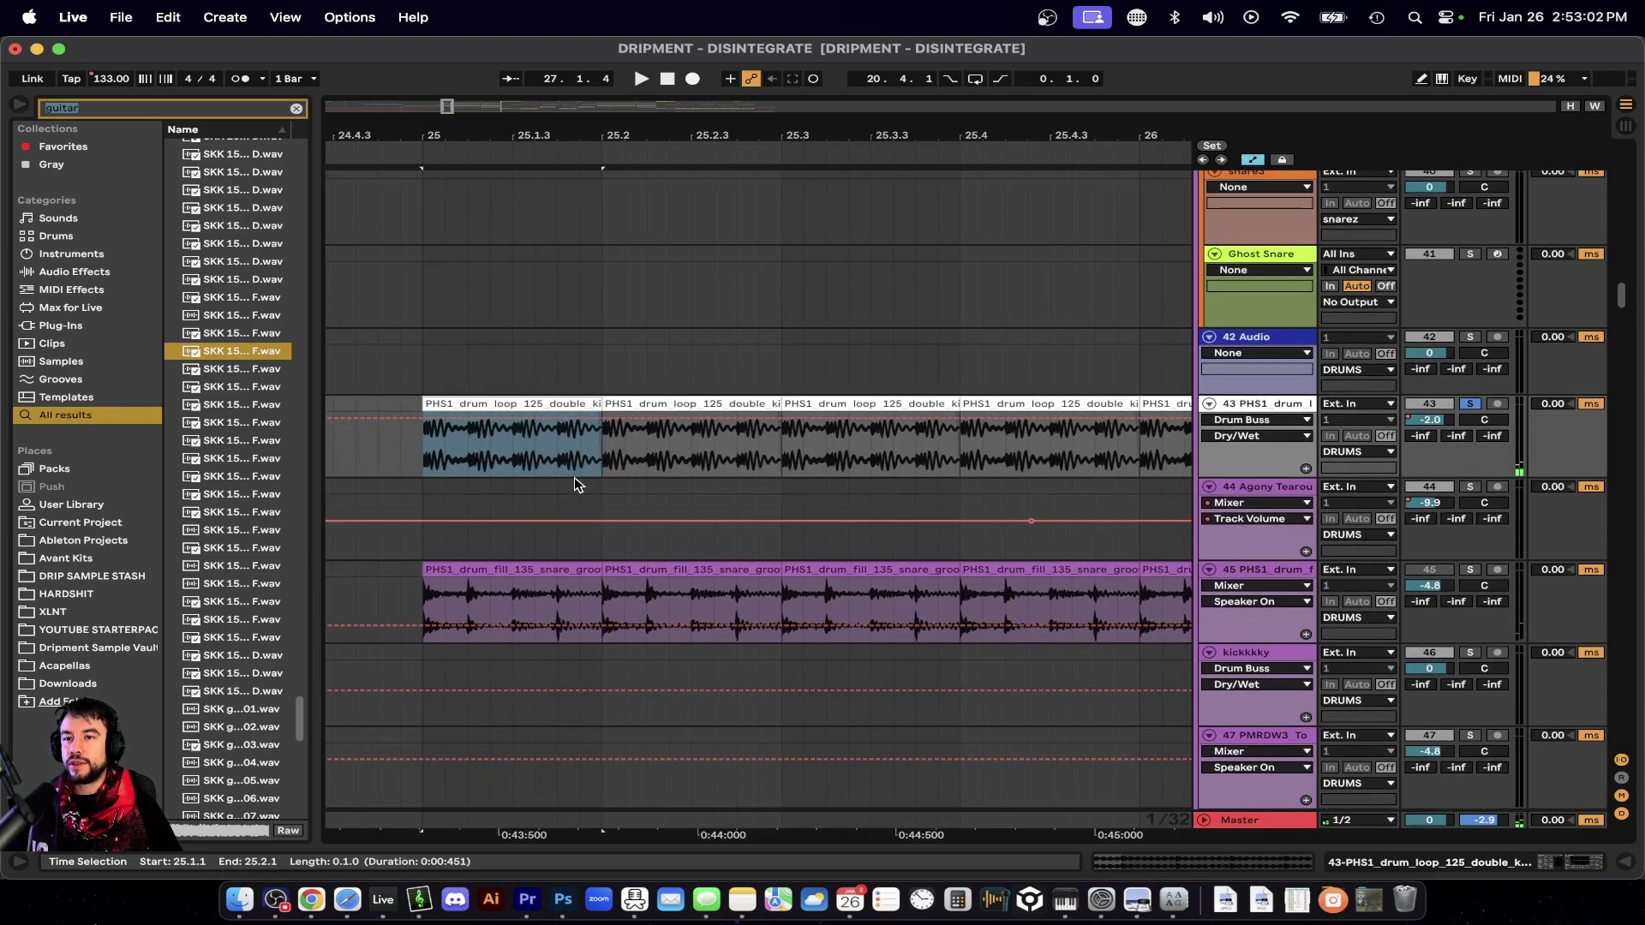
Place the insert marker at 25.1.1 on track 43 and examine the repeated double-kicks clips up close.
{"action": "scroll", "coordinate": [574, 476], "scroll_direction": "up", "scroll_amount": 2}
{"action": "right_click", "coordinate": [574, 478]}
{"action": "key", "text": "Escape"}
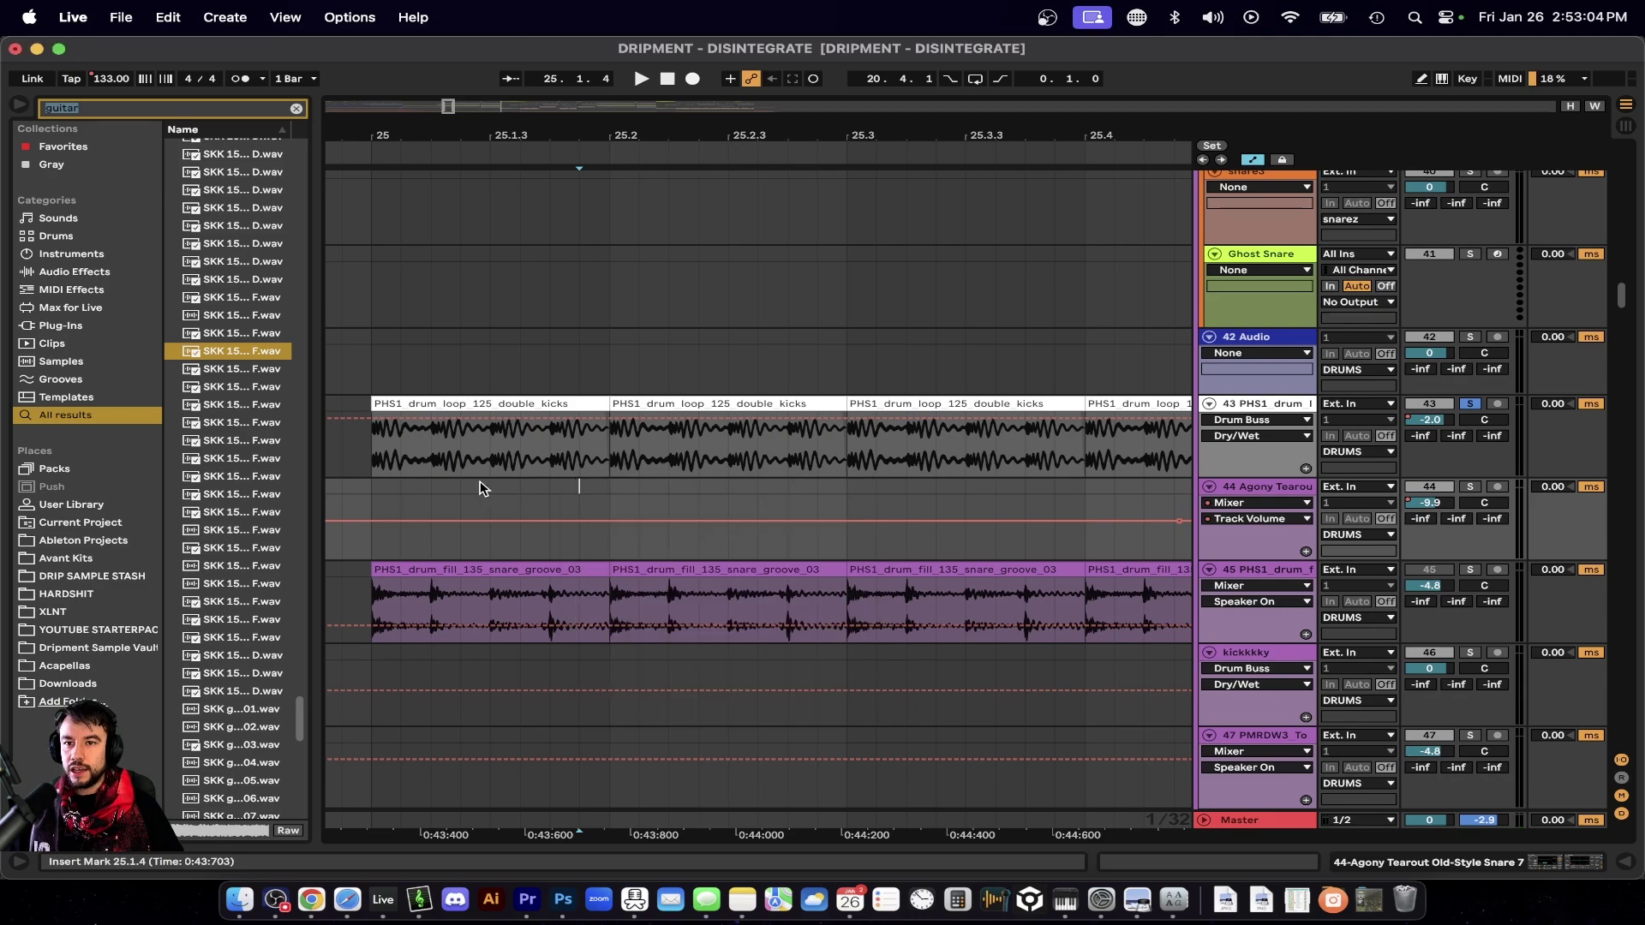
{"action": "left_click", "coordinate": [370, 458]}
{"action": "scroll", "coordinate": [368, 458], "scroll_direction": "down", "scroll_amount": 3}
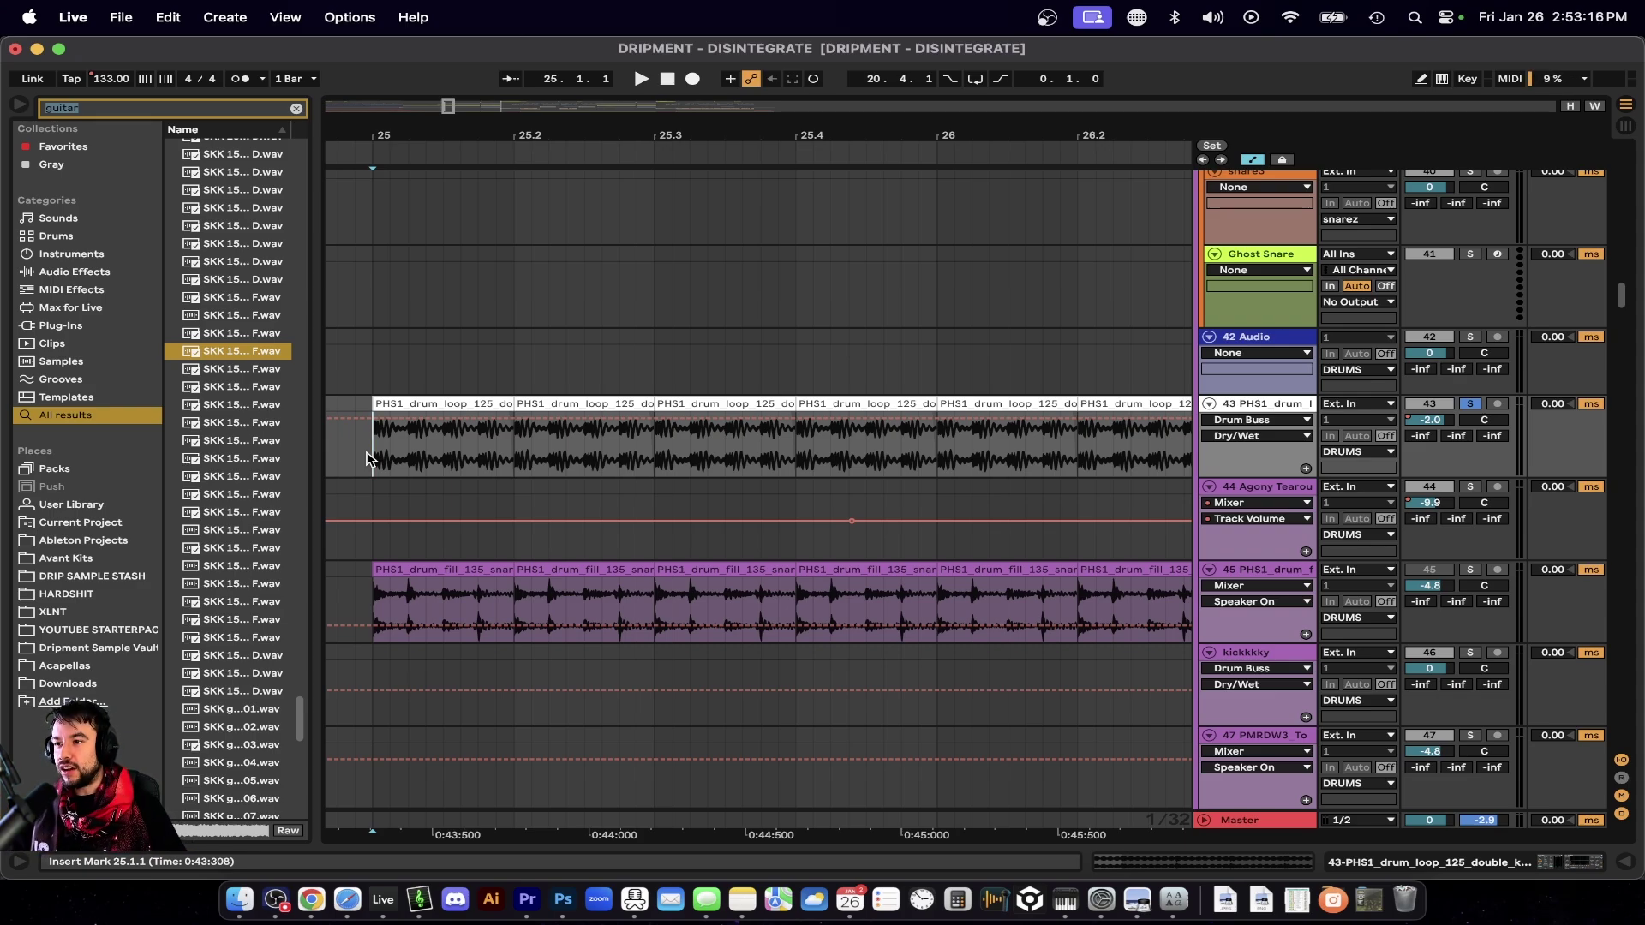
{"action": "scroll", "coordinate": [386, 467], "scroll_direction": "down", "scroll_amount": 2}
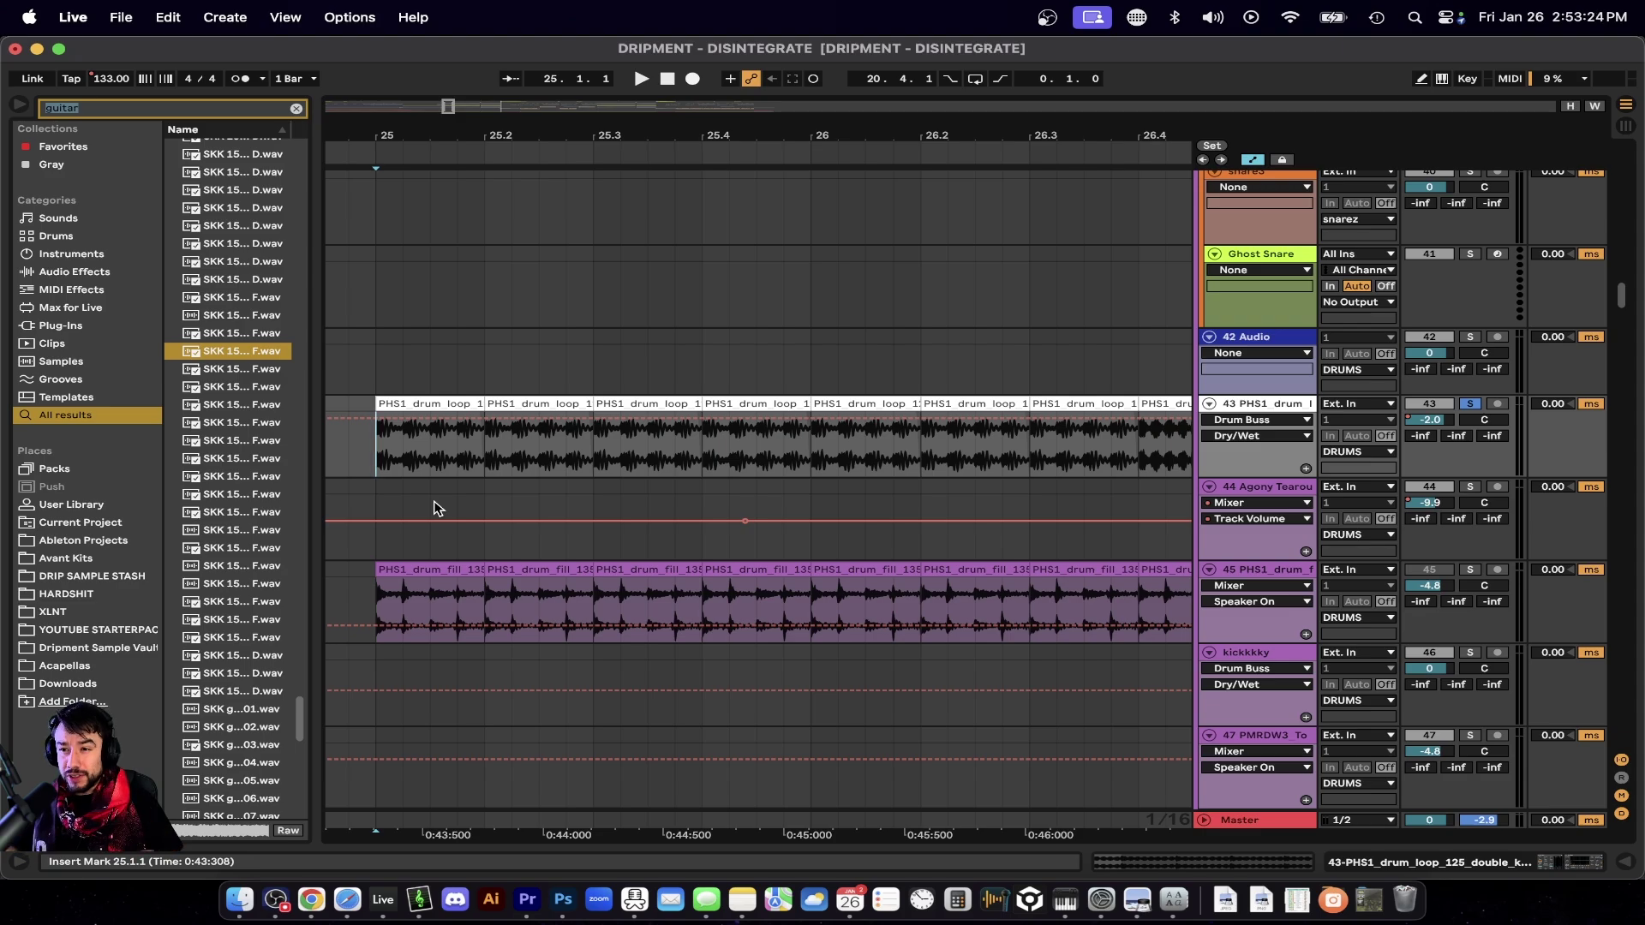
{"action": "scroll", "coordinate": [434, 508], "scroll_direction": "down", "scroll_amount": 2}
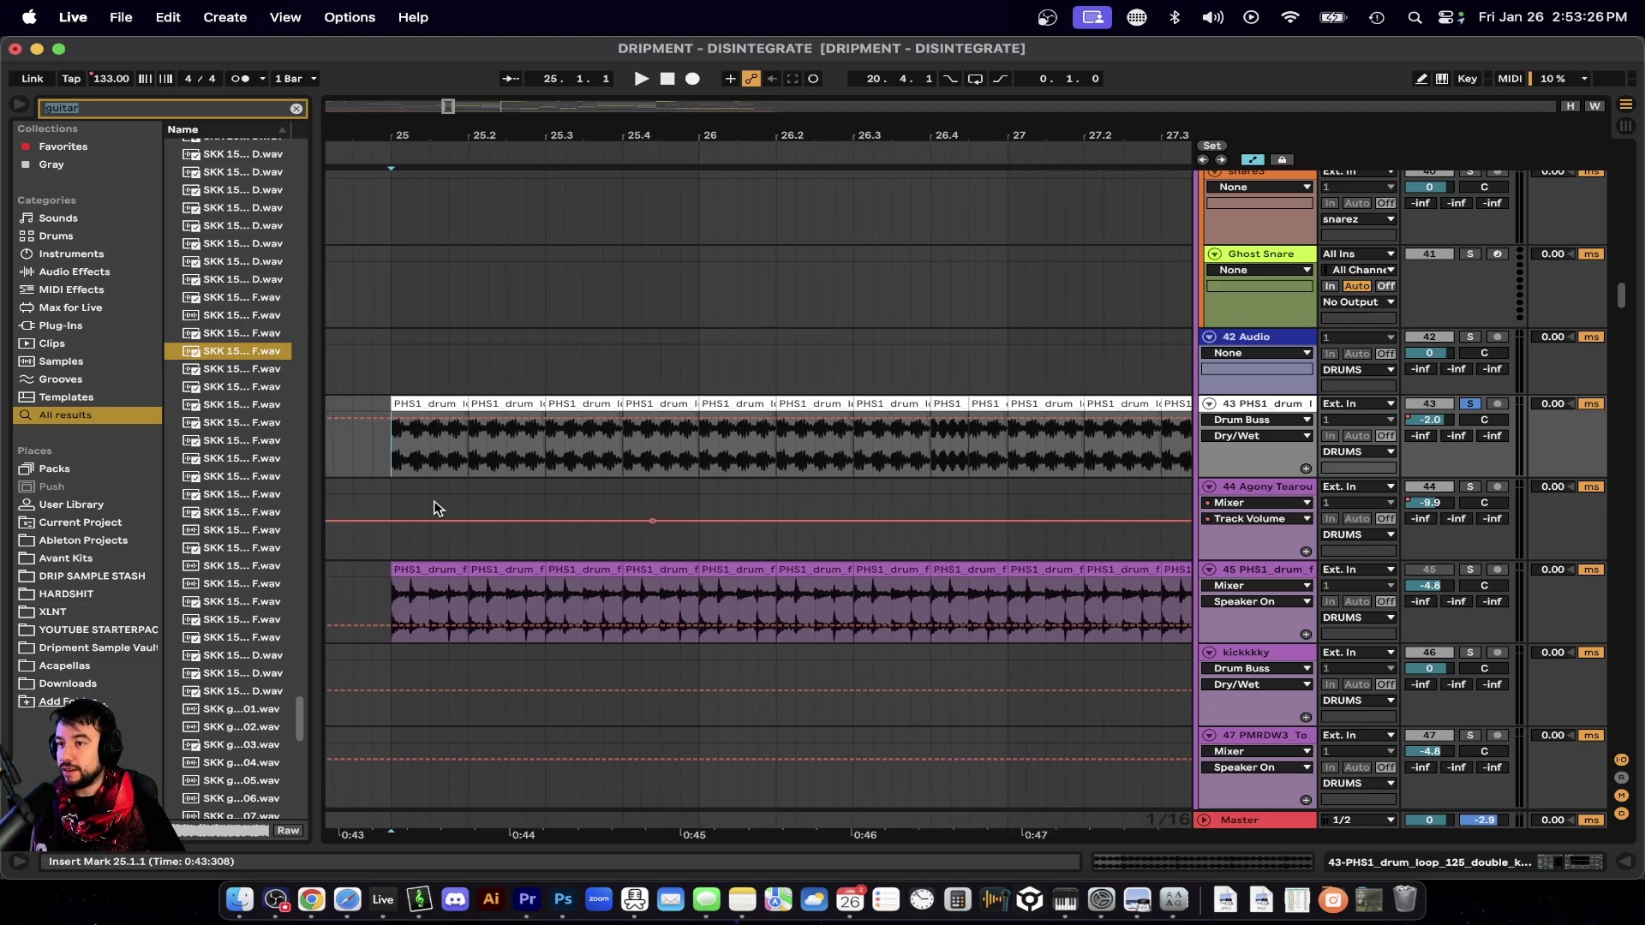
Select the first double-kicks clip on track 43, search the browser for "double" and widen the browser.
{"action": "left_click", "coordinate": [416, 404]}
{"action": "scroll", "coordinate": [418, 403], "scroll_direction": "up", "scroll_amount": 3}
{"action": "scroll", "coordinate": [418, 404], "scroll_direction": "left", "scroll_amount": 2}
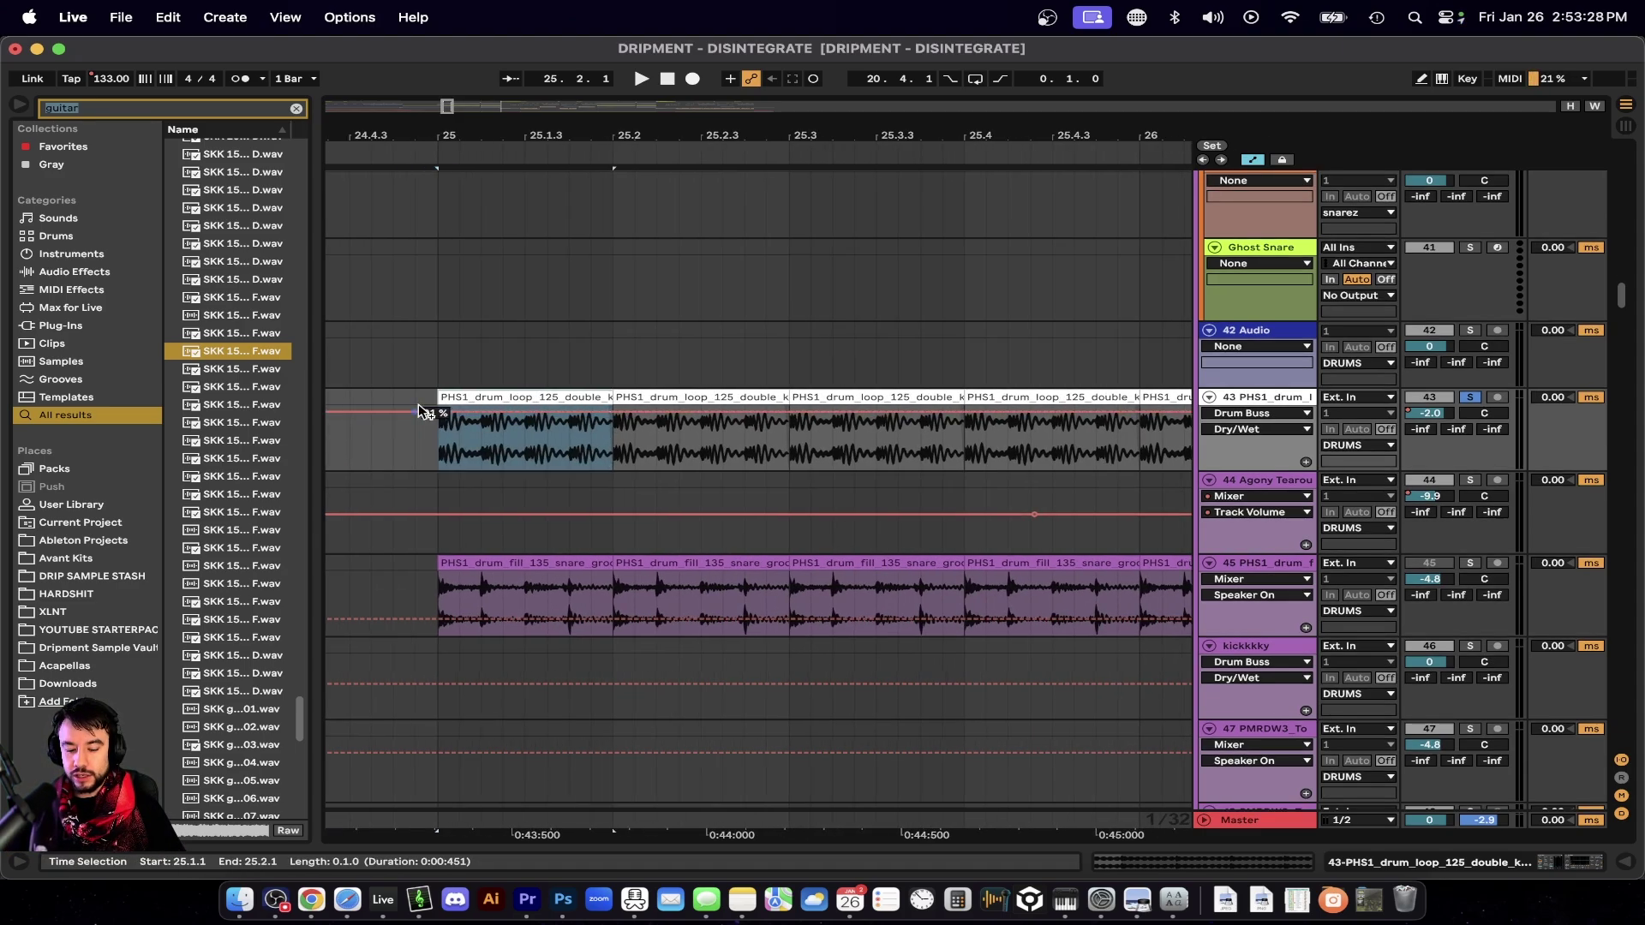
{"action": "type", "text": "doubl"}
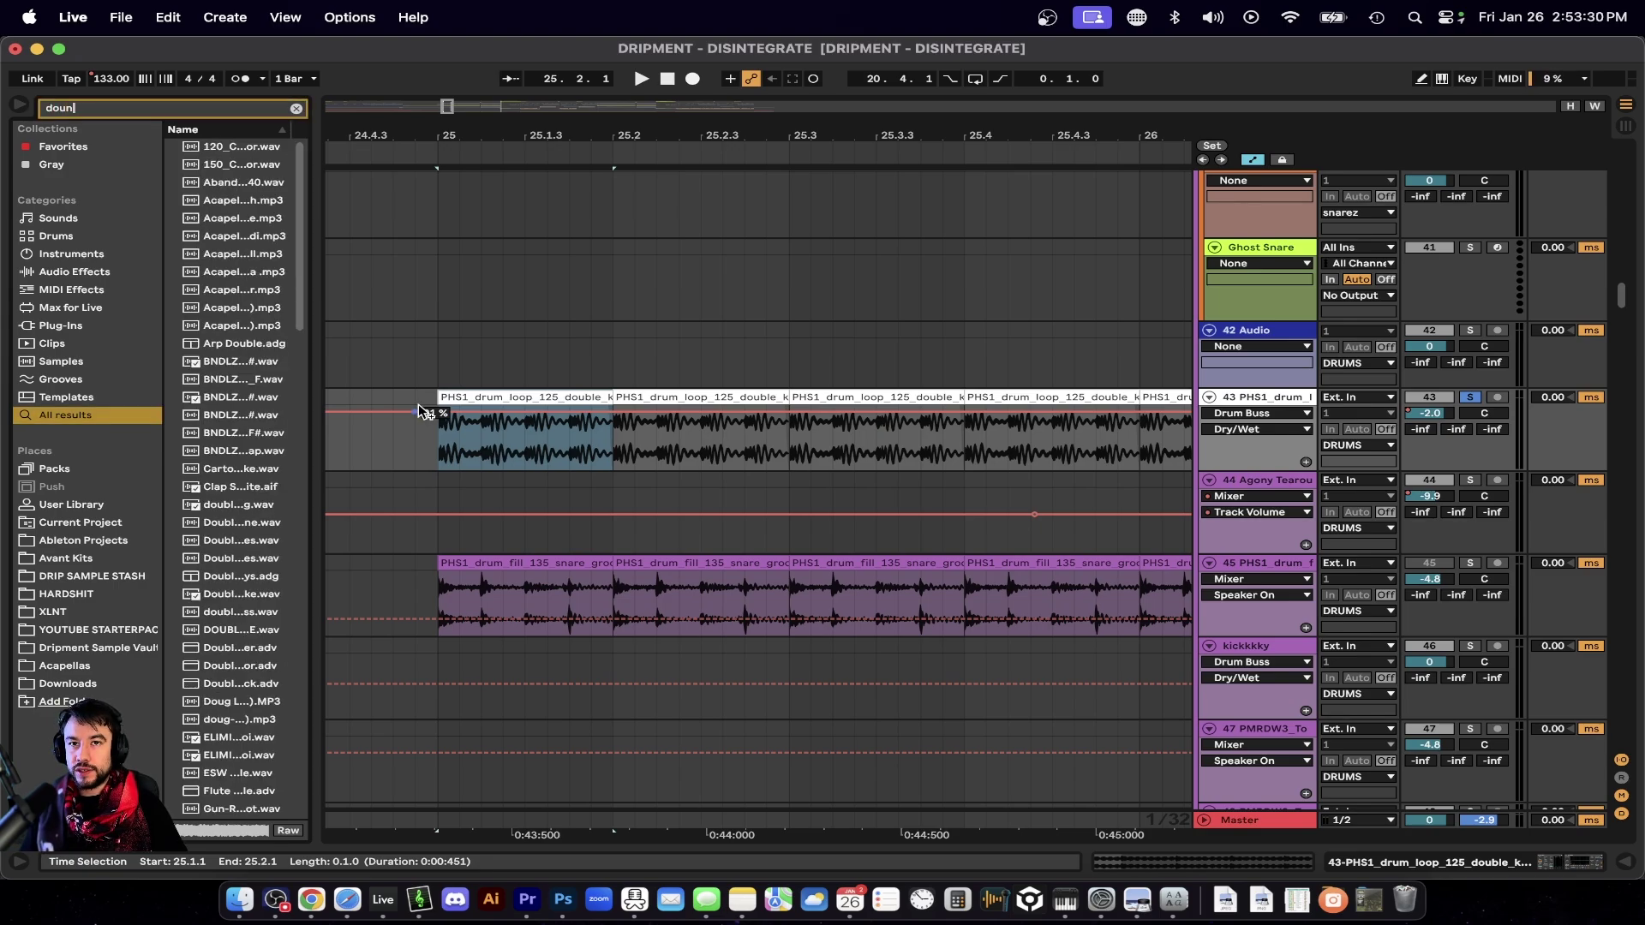
{"action": "type", "text": "e"}
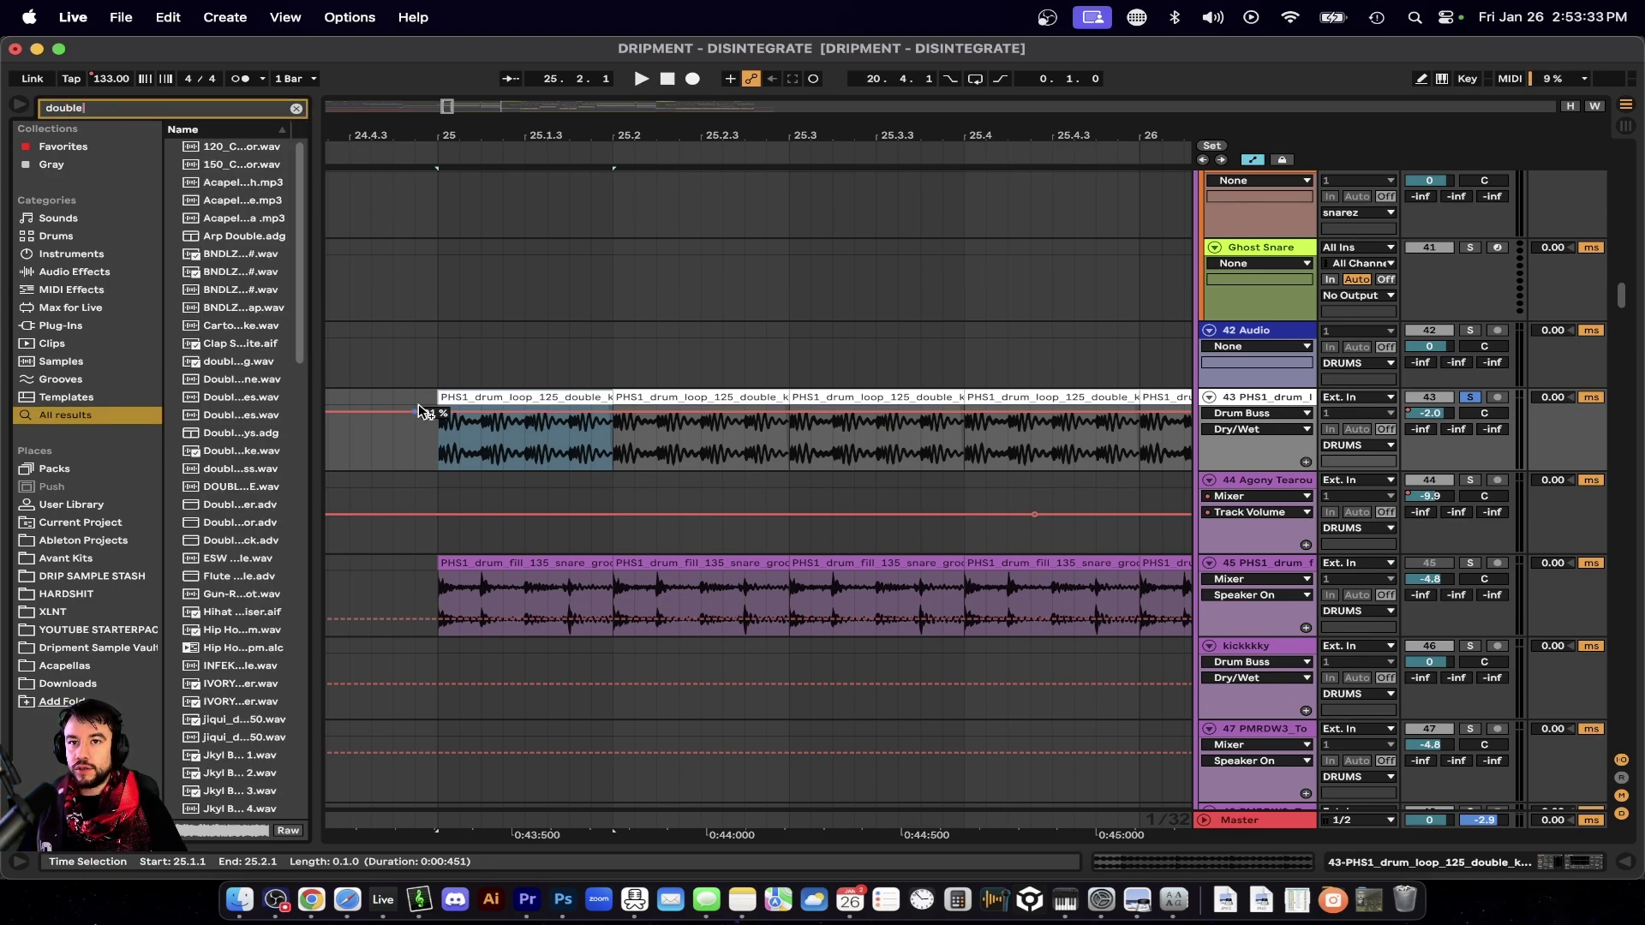
{"action": "left_click_drag", "start_coordinate": [313, 261], "coordinate": [405, 266]}
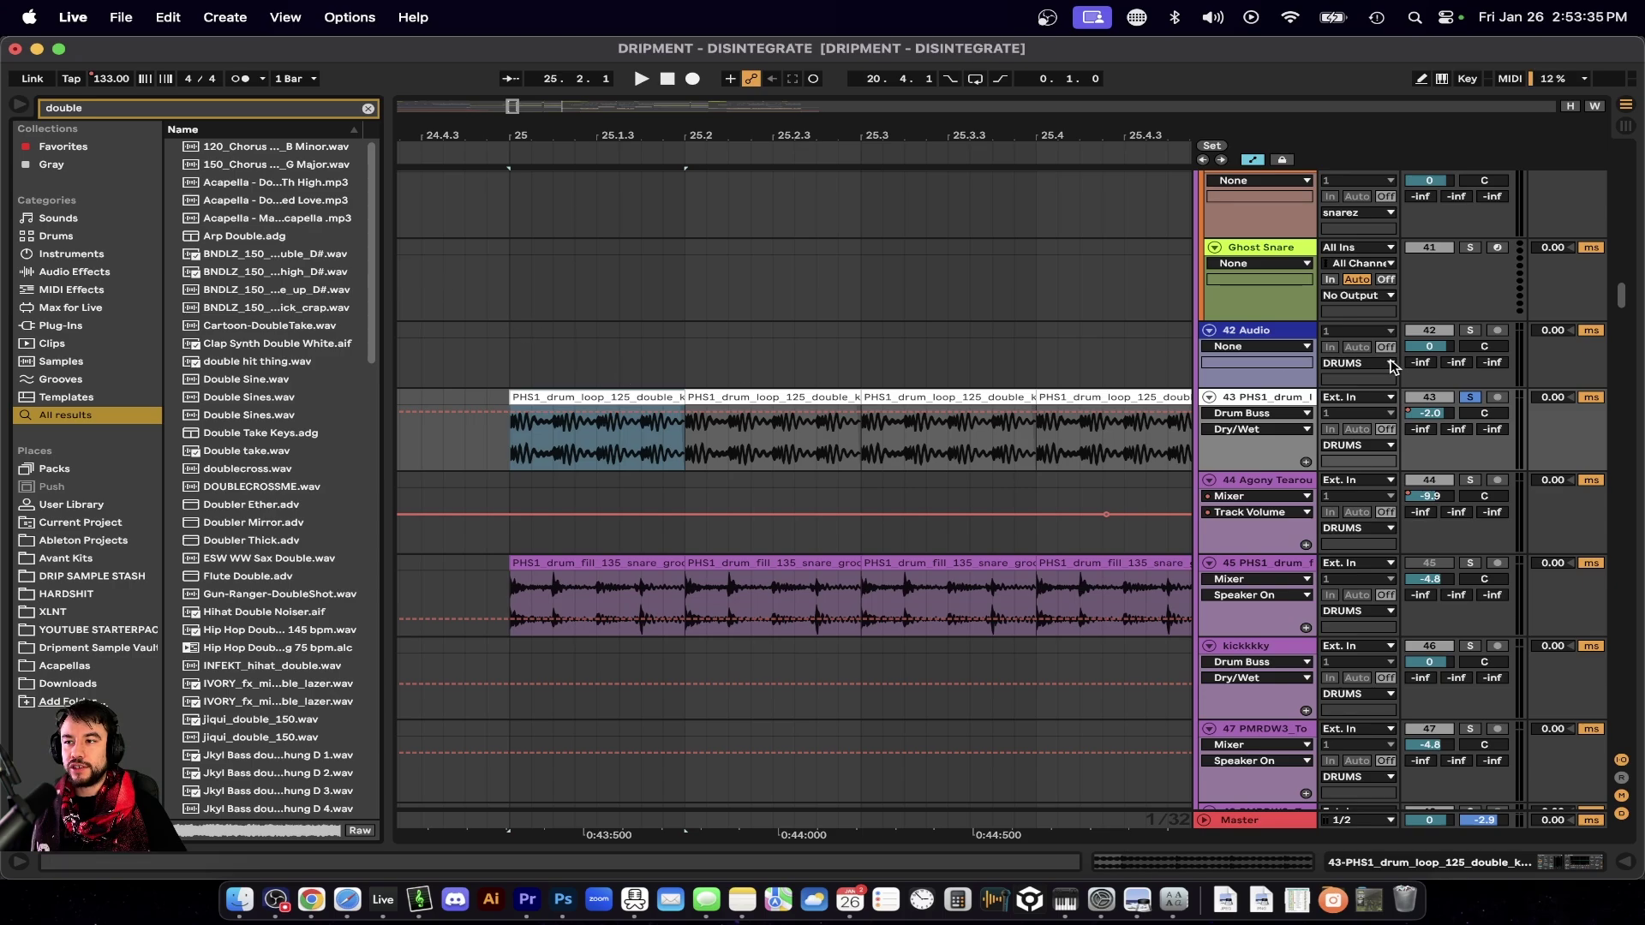
Play the soloed double-kicks loop on track 43 from bar 25 and stop playback.
{"action": "left_click_drag", "start_coordinate": [685, 398], "coordinate": [419, 430]}
{"action": "key", "text": "space"}
{"action": "key", "text": "space"}
{"action": "scroll", "coordinate": [430, 435], "scroll_direction": "left", "scroll_amount": 3}
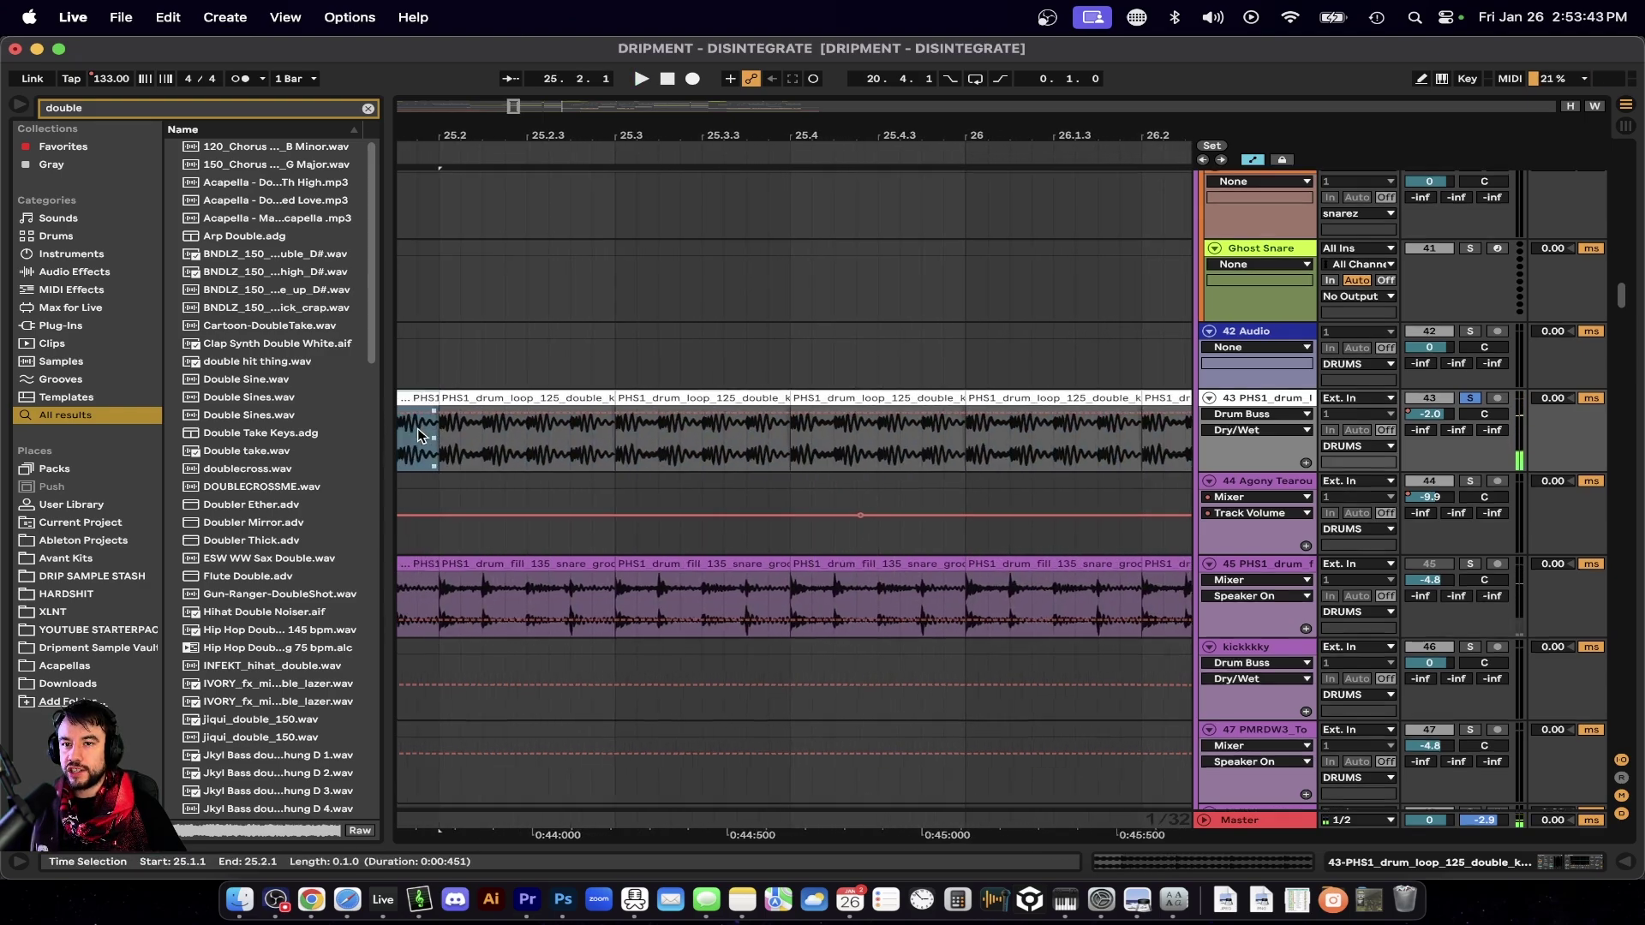
{"action": "key", "text": "space"}
{"action": "scroll", "coordinate": [679, 499], "scroll_direction": "down", "scroll_amount": 5}
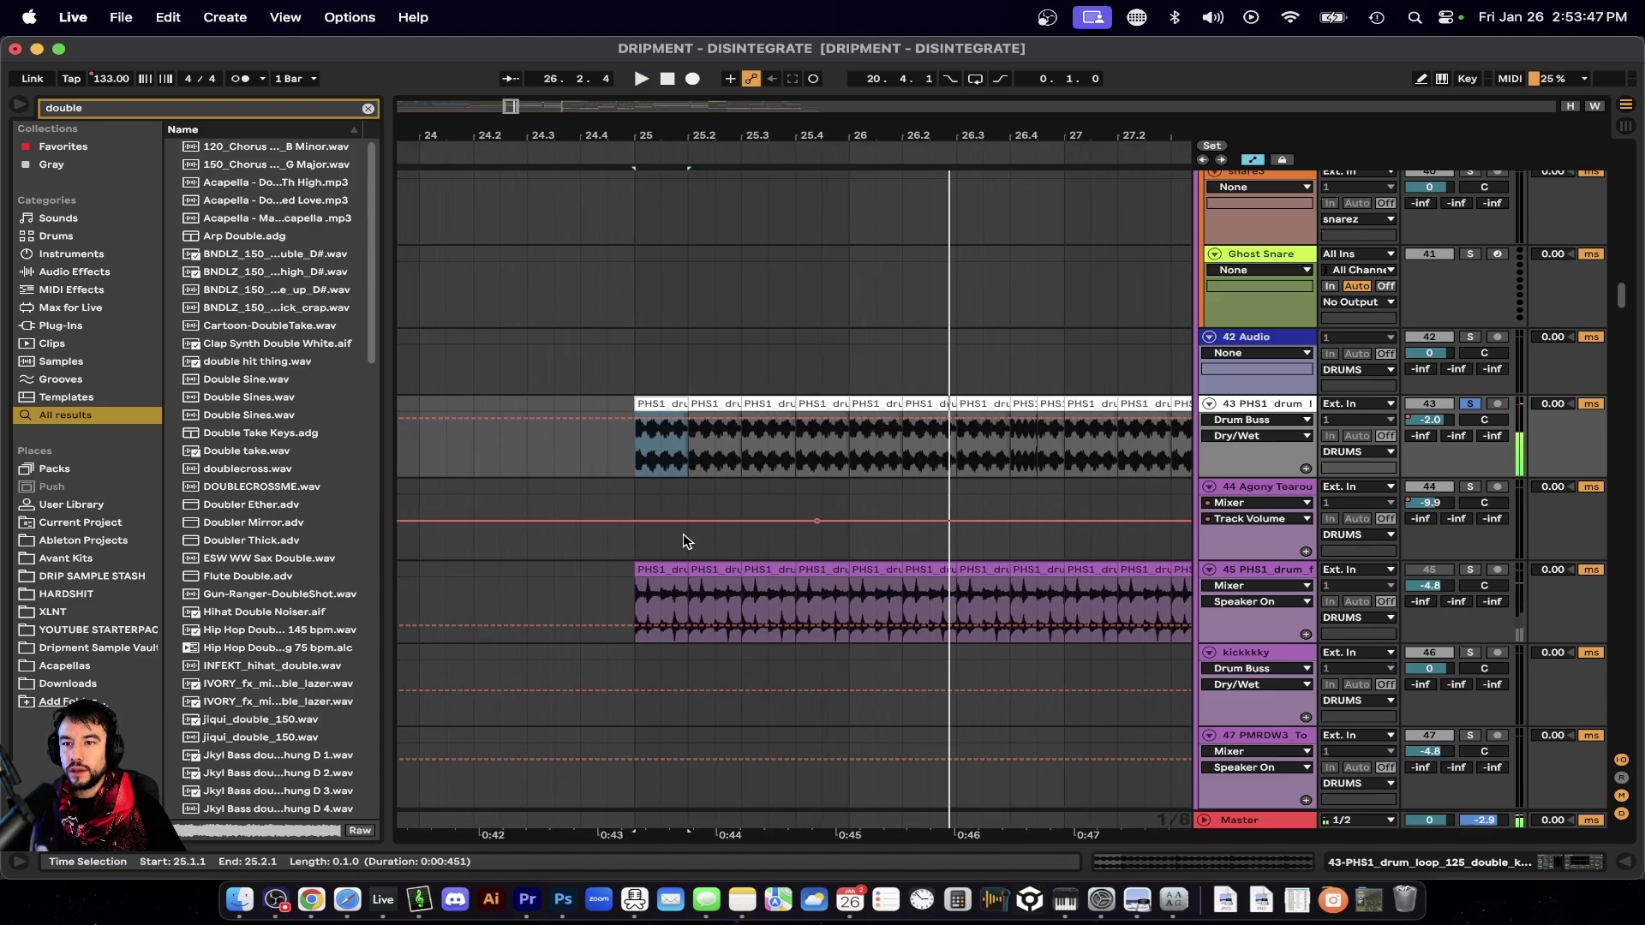
Switch the solo from track 43 to drum fill track 45, select its first clip at bar 25 and play it.
{"action": "scroll", "coordinate": [682, 533], "scroll_direction": "down", "scroll_amount": 1}
{"action": "key", "text": "plus"}
{"action": "key", "text": "plus"}
{"action": "key", "text": "plus"}
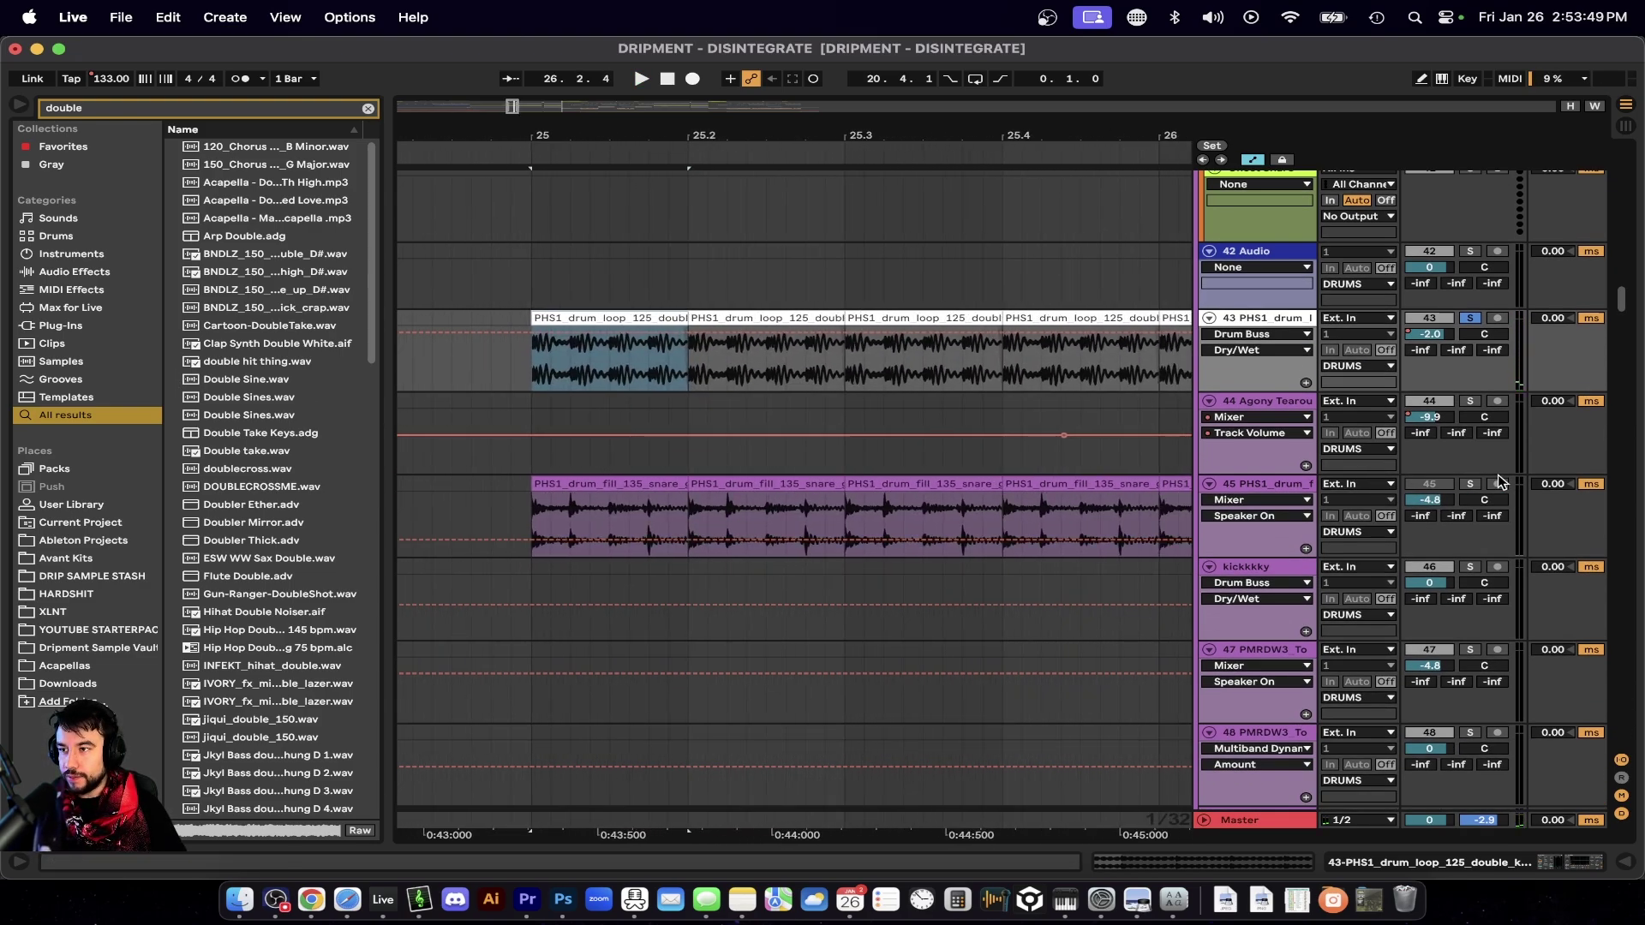
{"action": "left_click", "coordinate": [641, 485]}
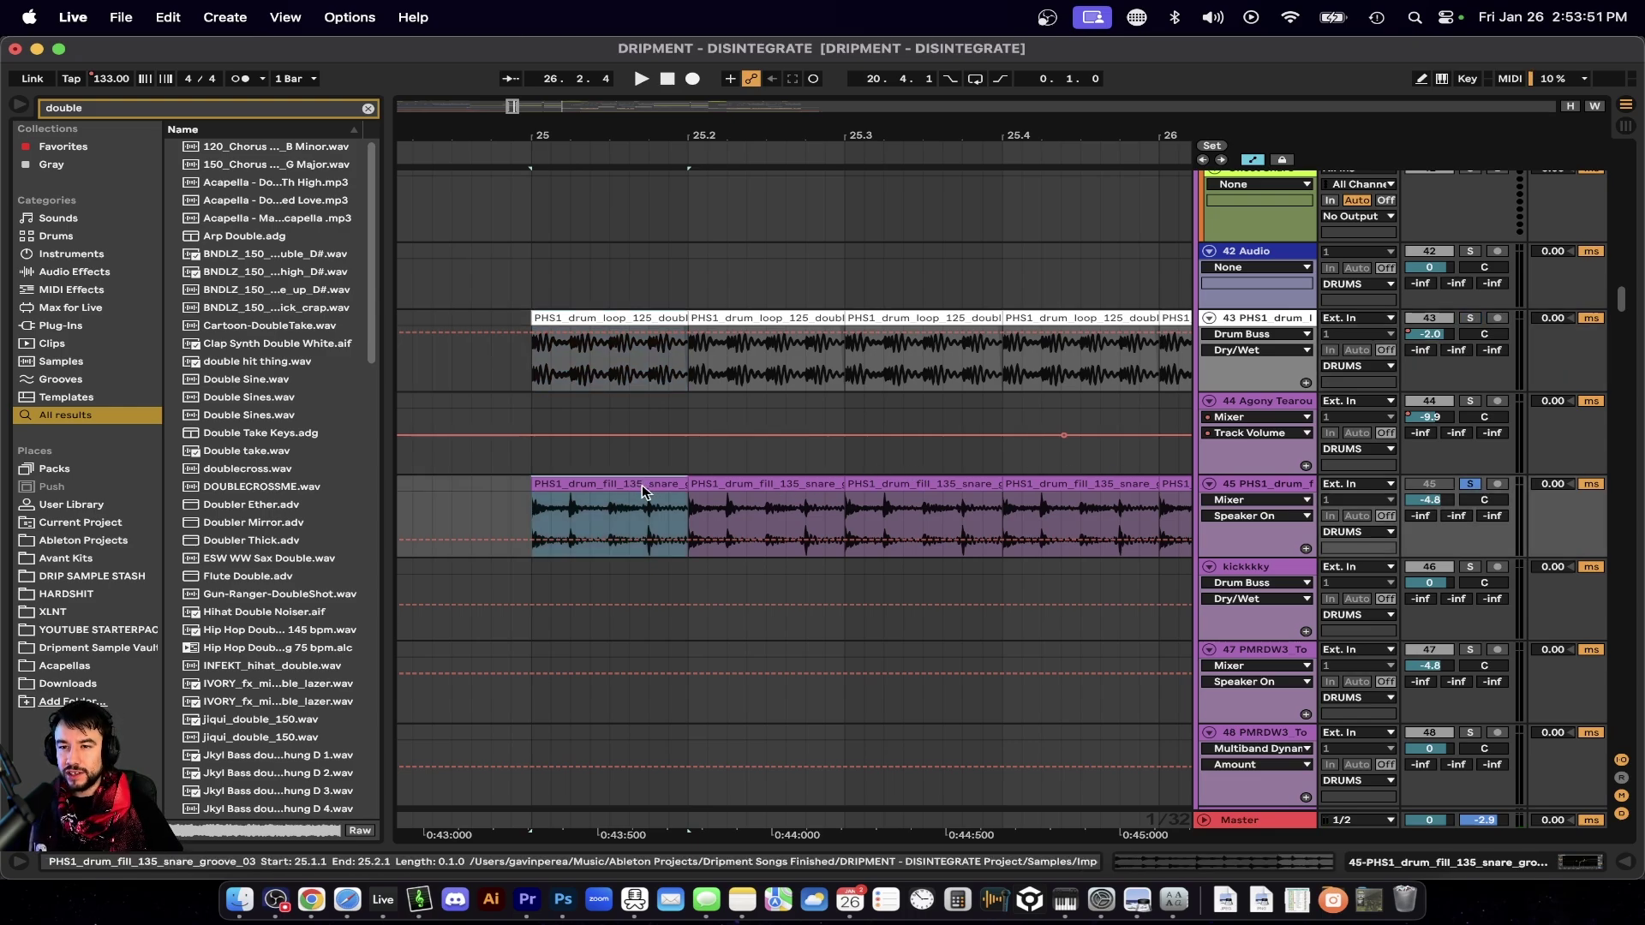
{"action": "key", "text": "space"}
{"action": "key", "text": "plus"}
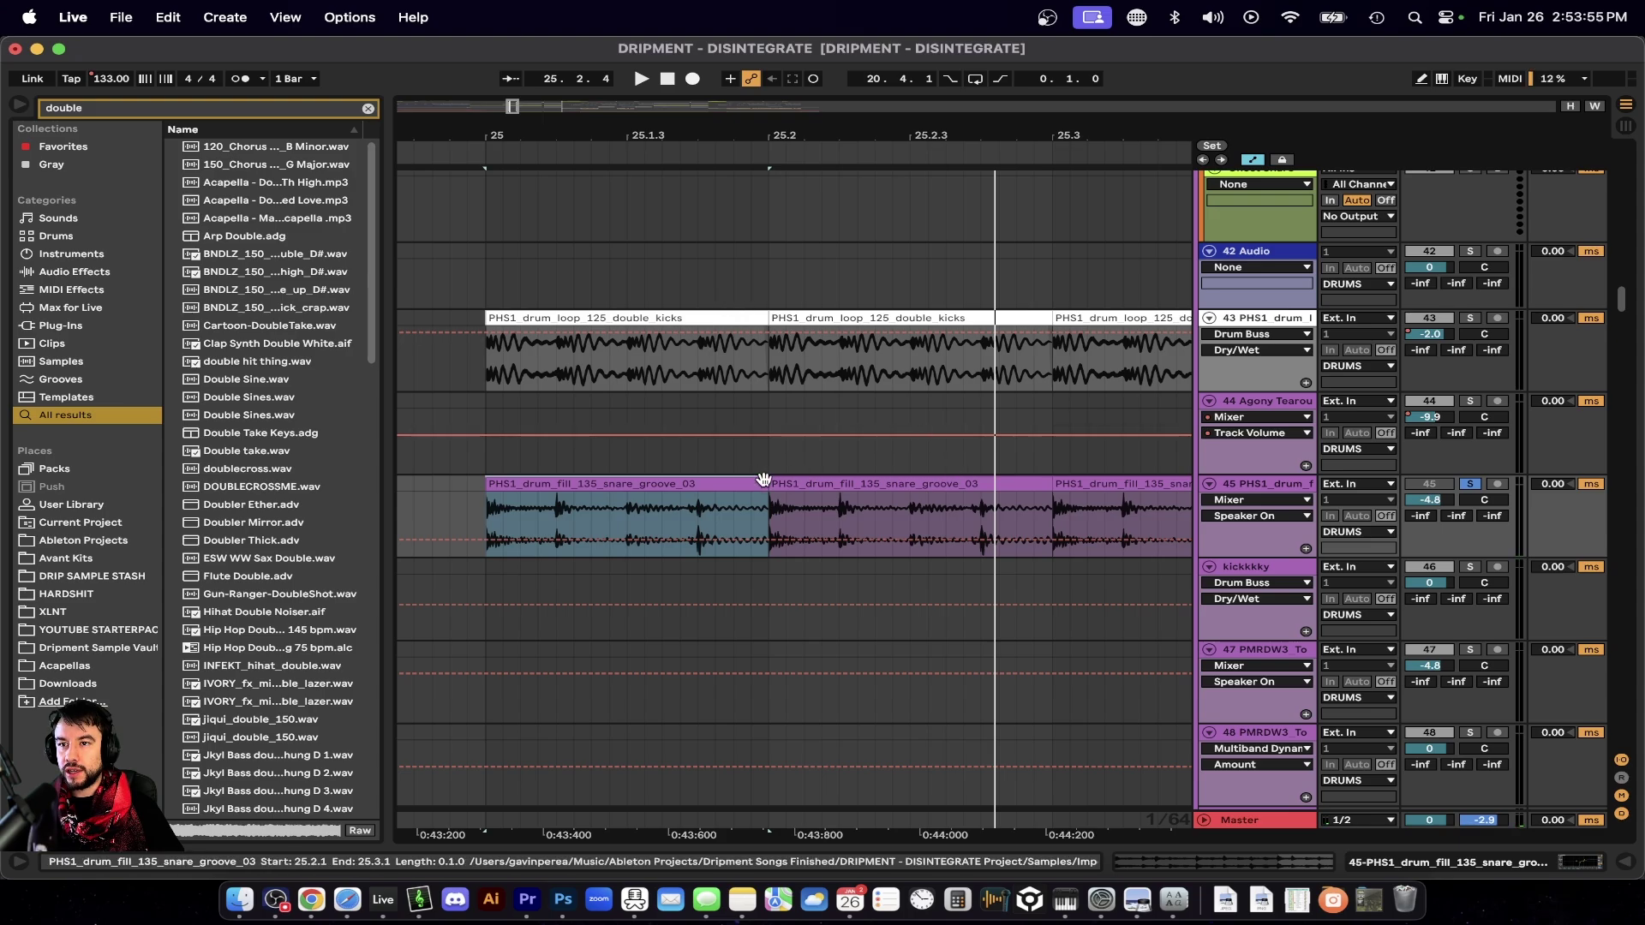
Select the first clips of tracks 43 and 45 in turn, play both tracks soloed from bar 25, and reactivate track 45.
{"action": "left_click", "coordinate": [539, 320]}
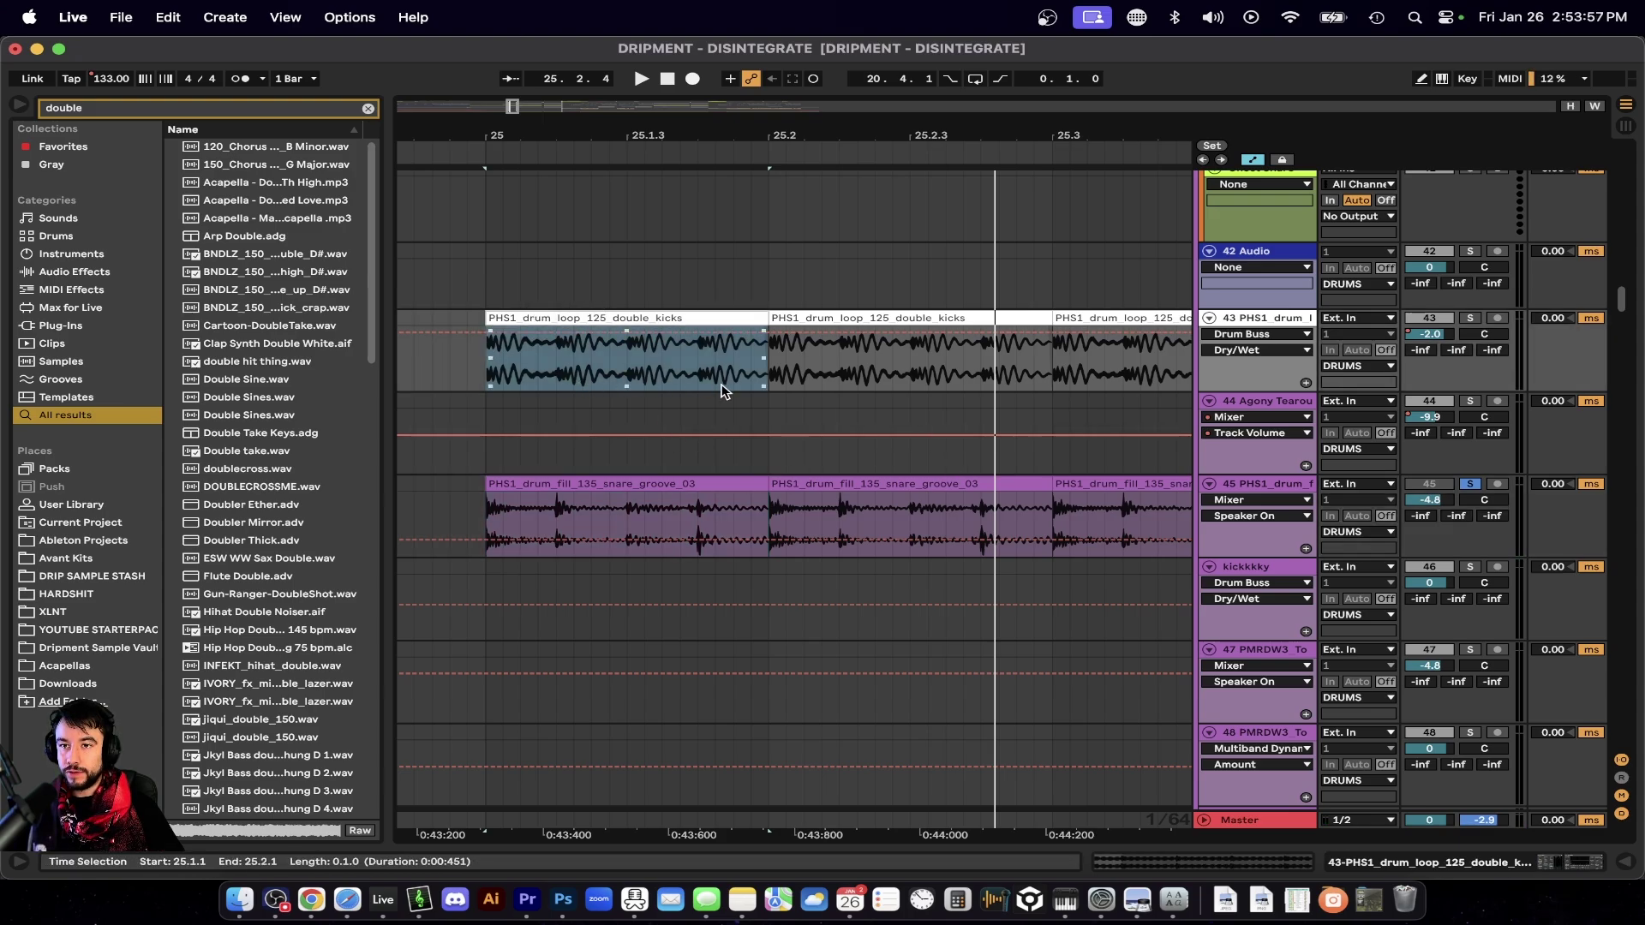
{"action": "left_click", "coordinate": [662, 501]}
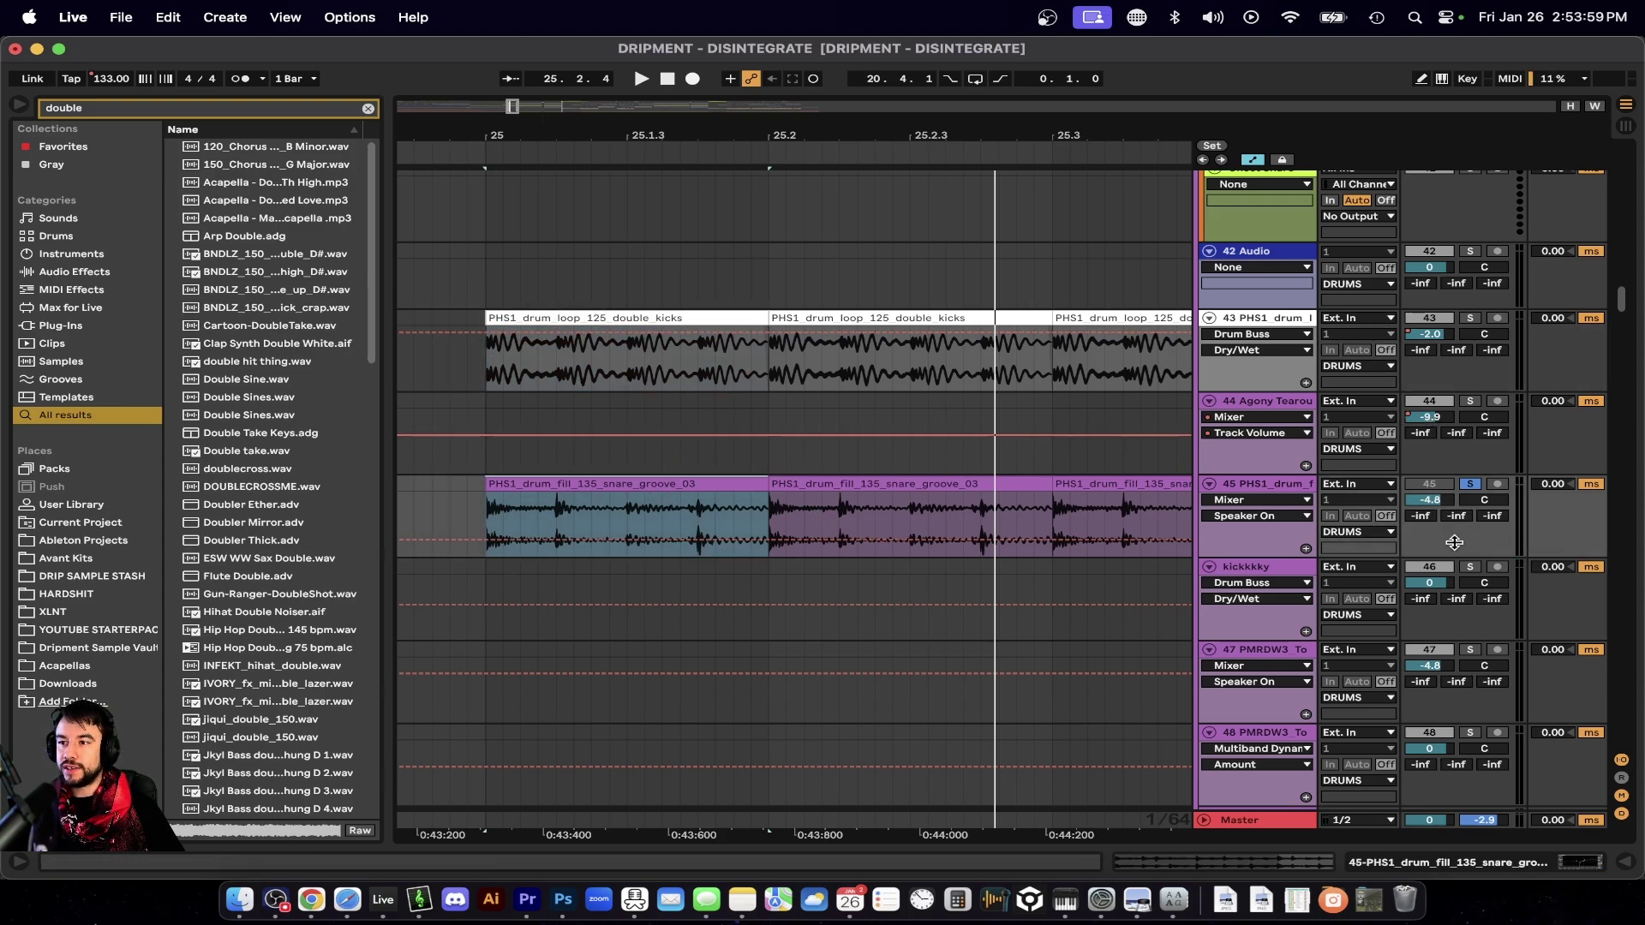
{"action": "key", "text": "space"}
{"action": "left_click", "coordinate": [1470, 318]}
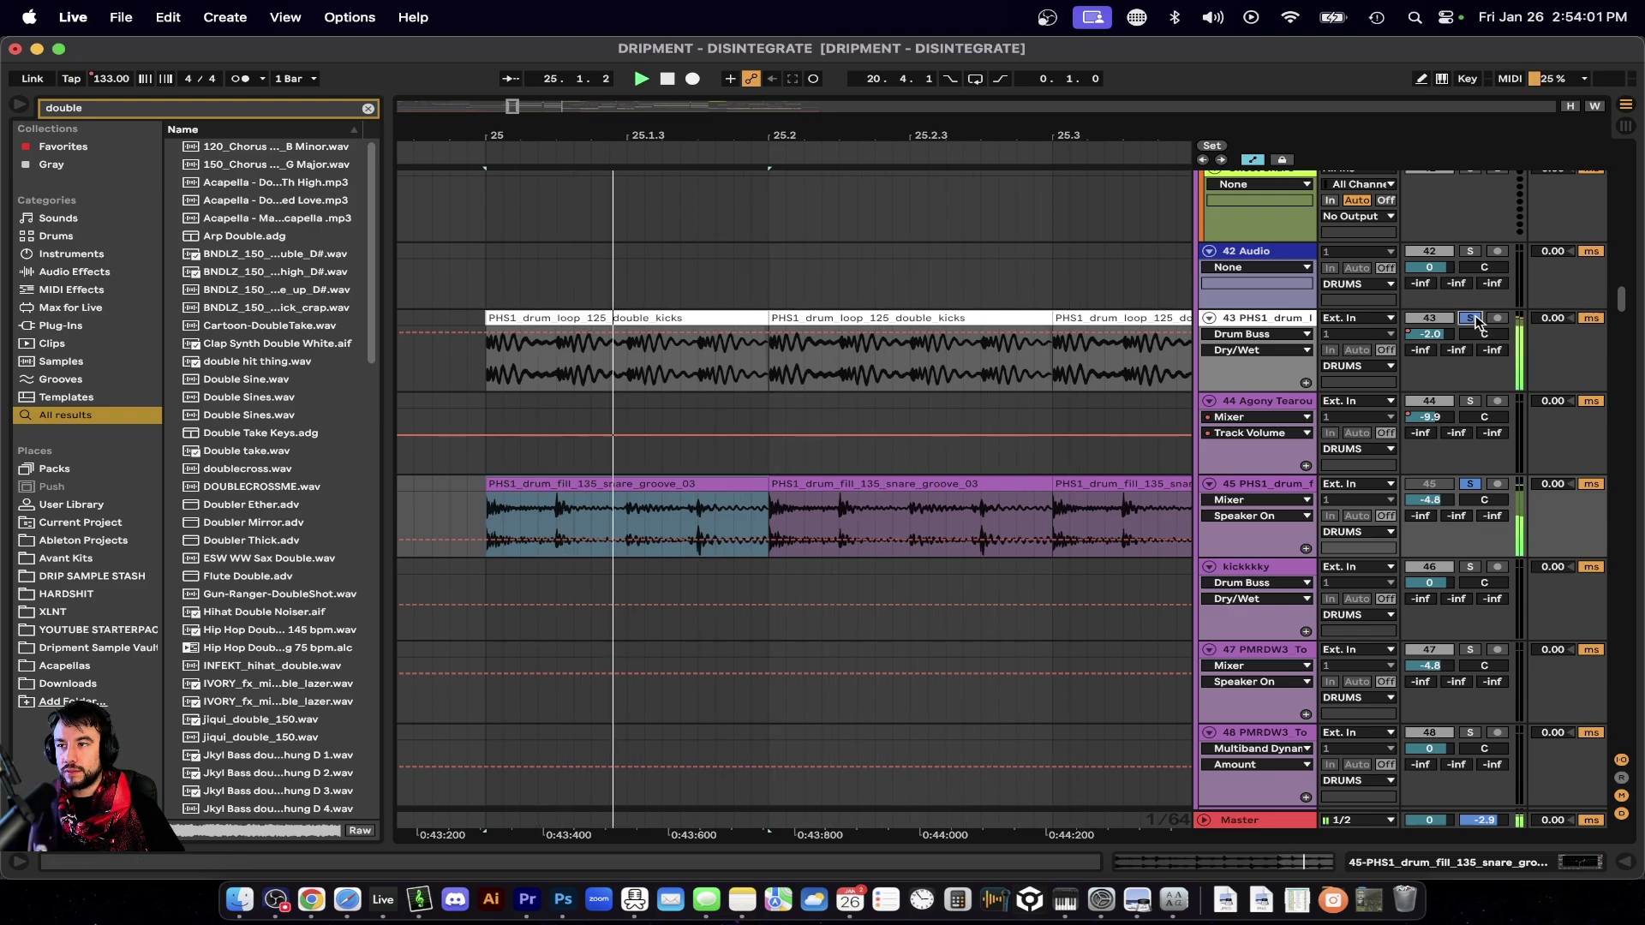
{"action": "left_click", "coordinate": [1470, 484]}
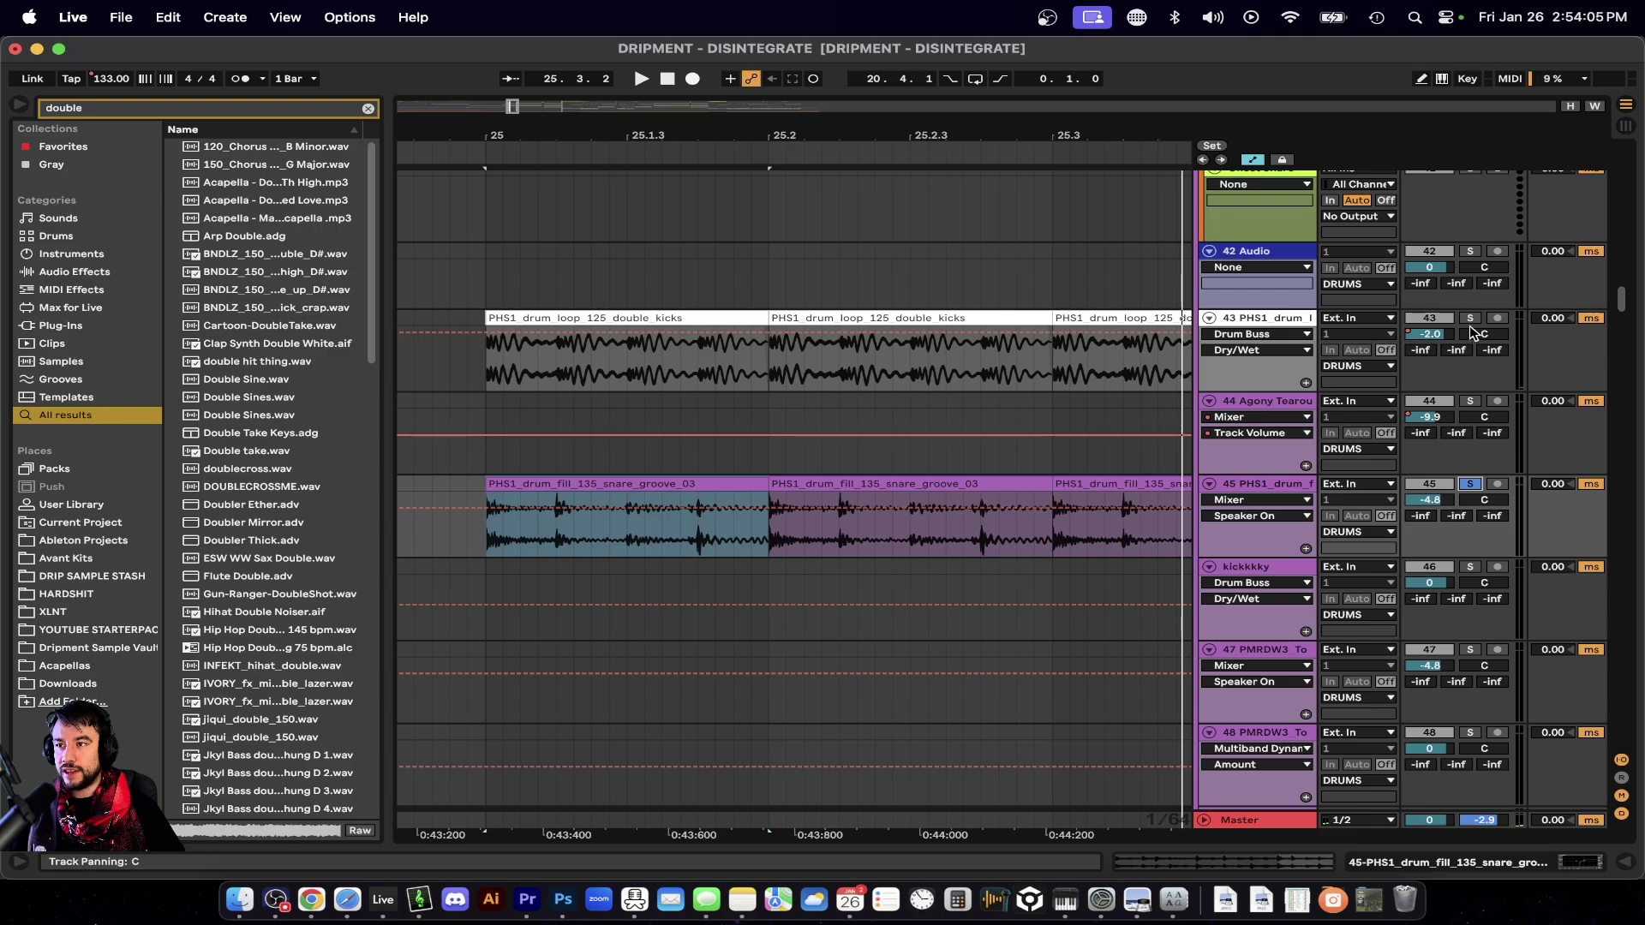
Solo track 43 alongside track 45, play the two layers from bar 25, and unsolo both tracks.
{"action": "left_click", "coordinate": [1469, 318]}
{"action": "key", "text": "space"}
{"action": "scroll", "coordinate": [914, 538], "scroll_direction": "down", "scroll_amount": 3}
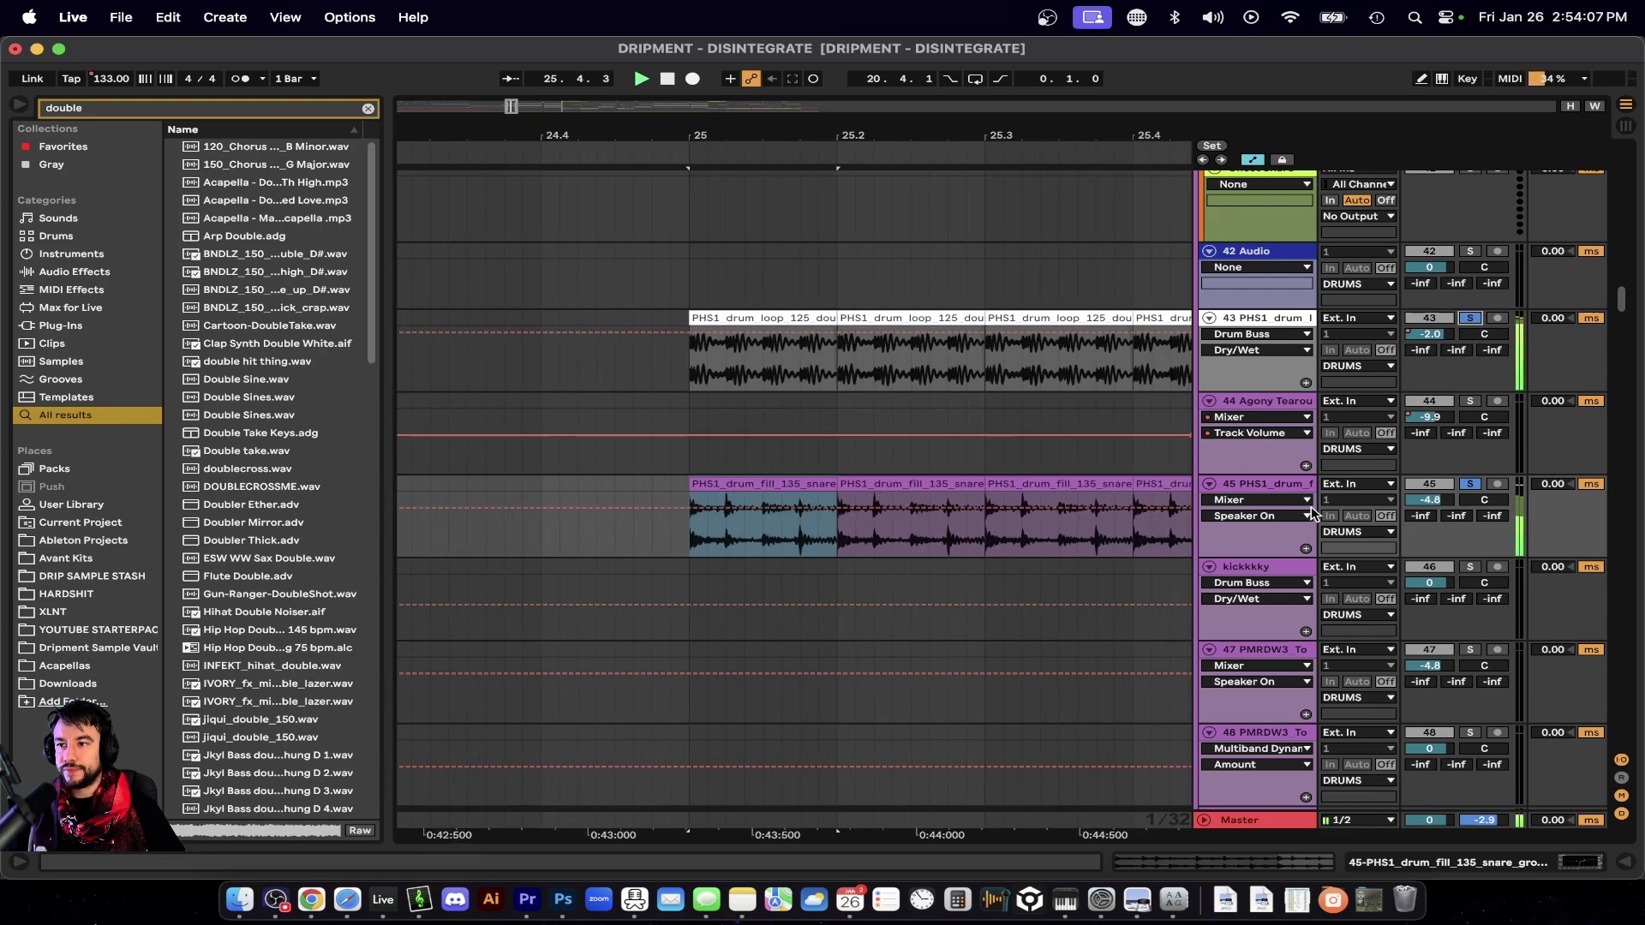
{"action": "left_click", "coordinate": [1471, 484]}
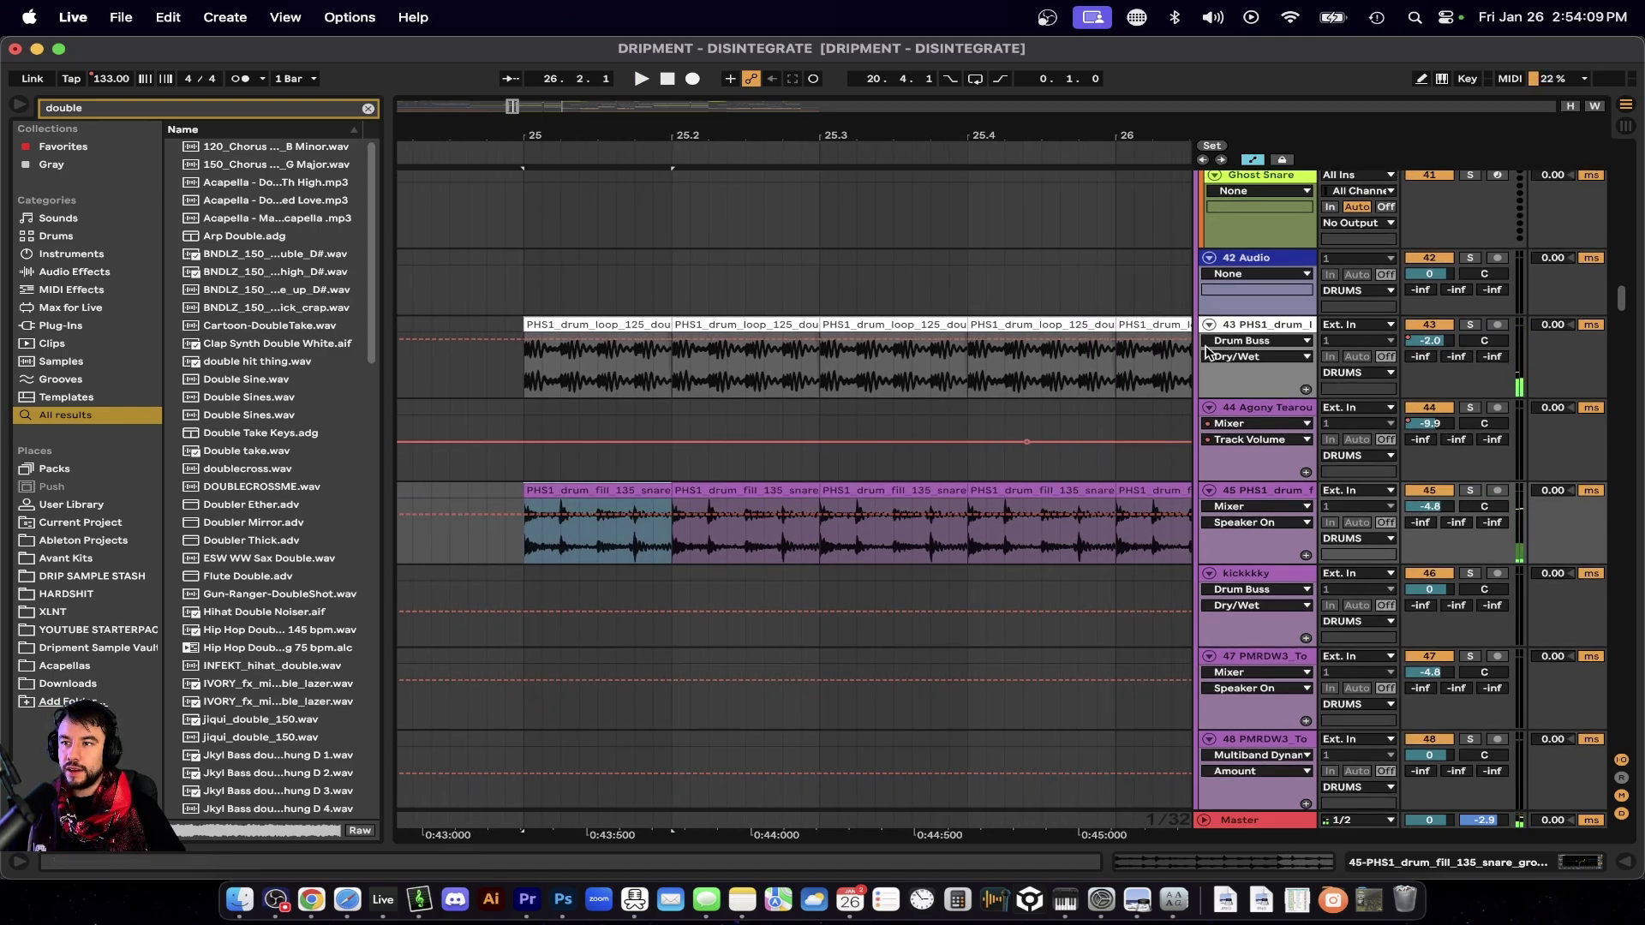
Open track 43's devices, play it soloed with Drum Buss switched off and on, and select the Boom Freq parameter.
{"action": "double_click", "coordinate": [1266, 325]}
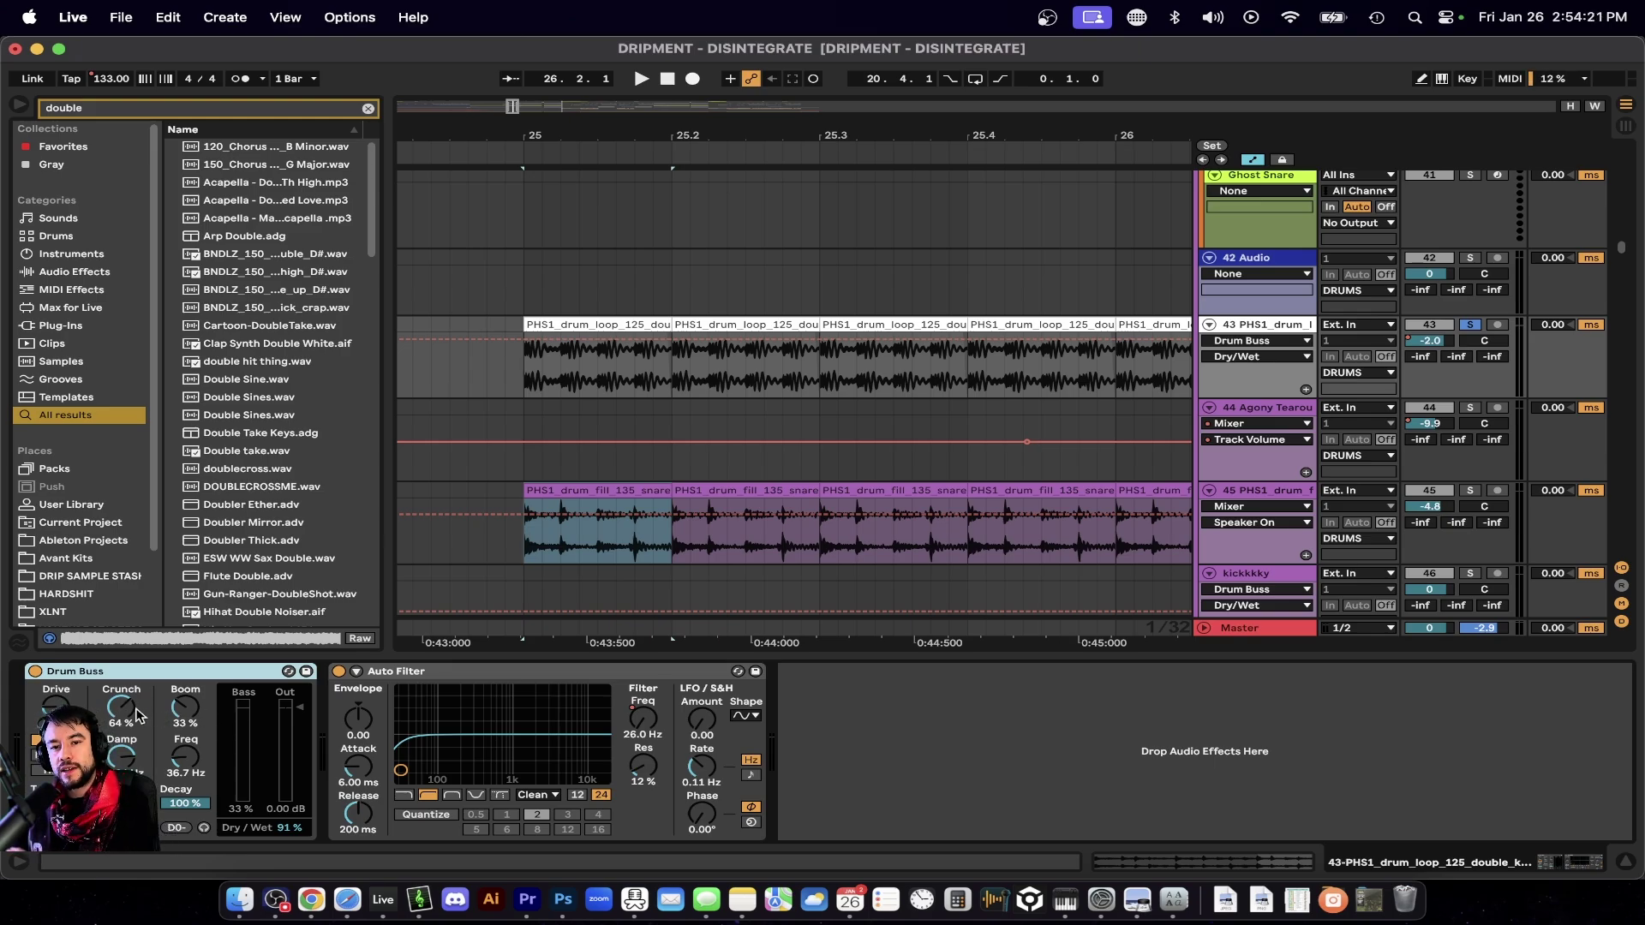
{"action": "key", "text": "space"}
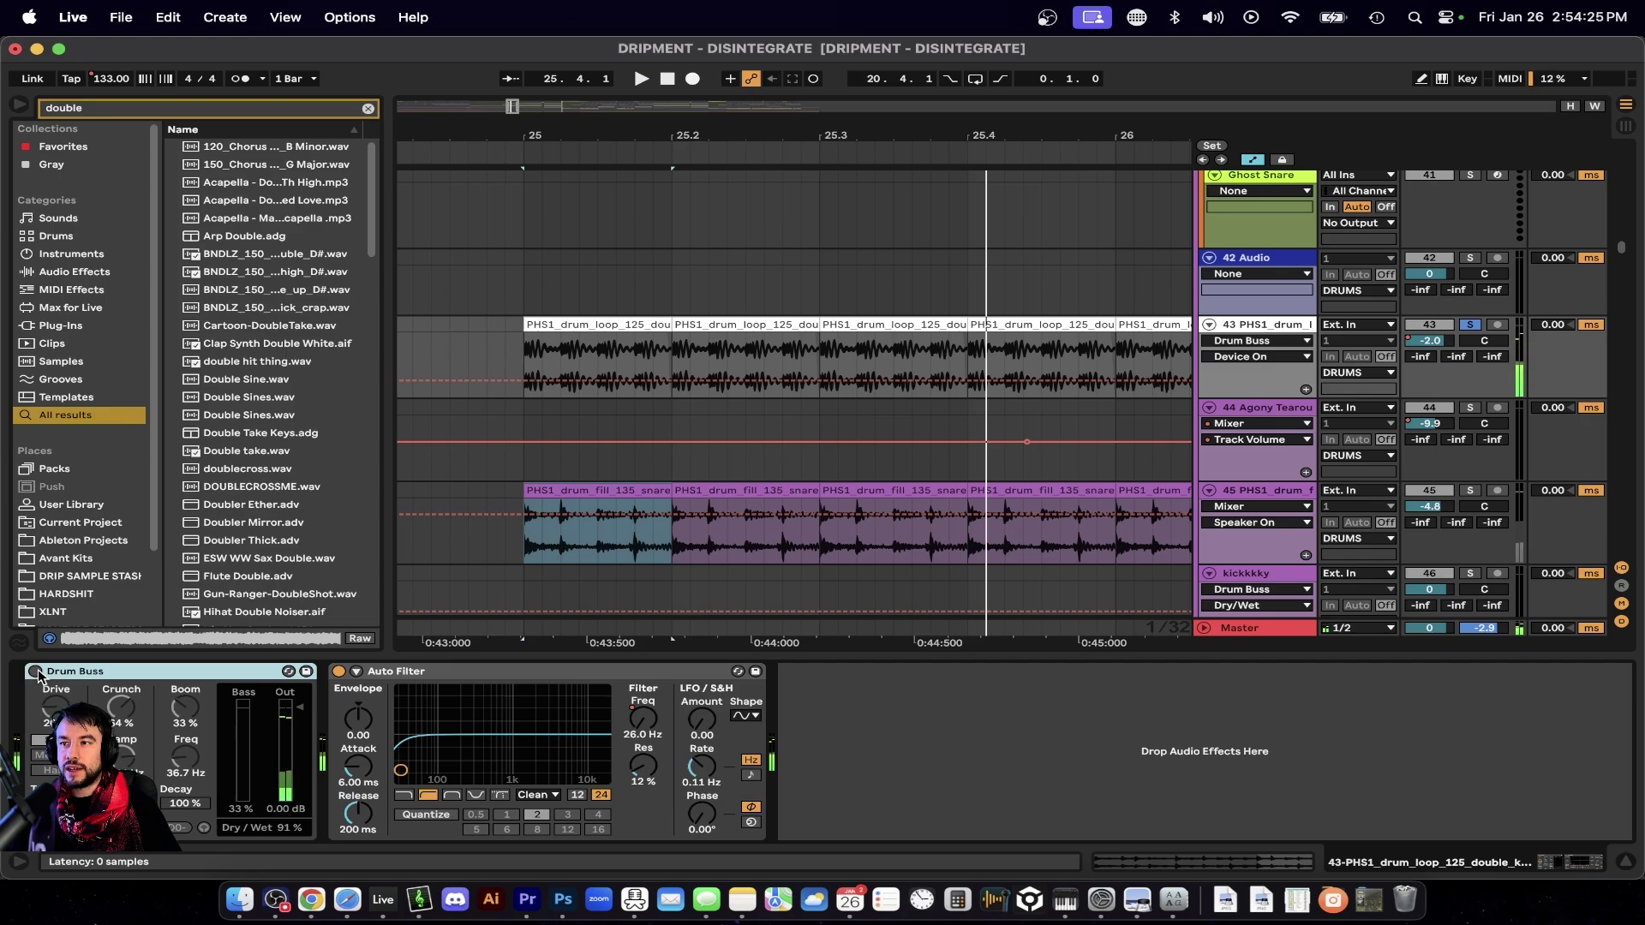
{"action": "left_click", "coordinate": [35, 672]}
{"action": "key", "text": "space"}
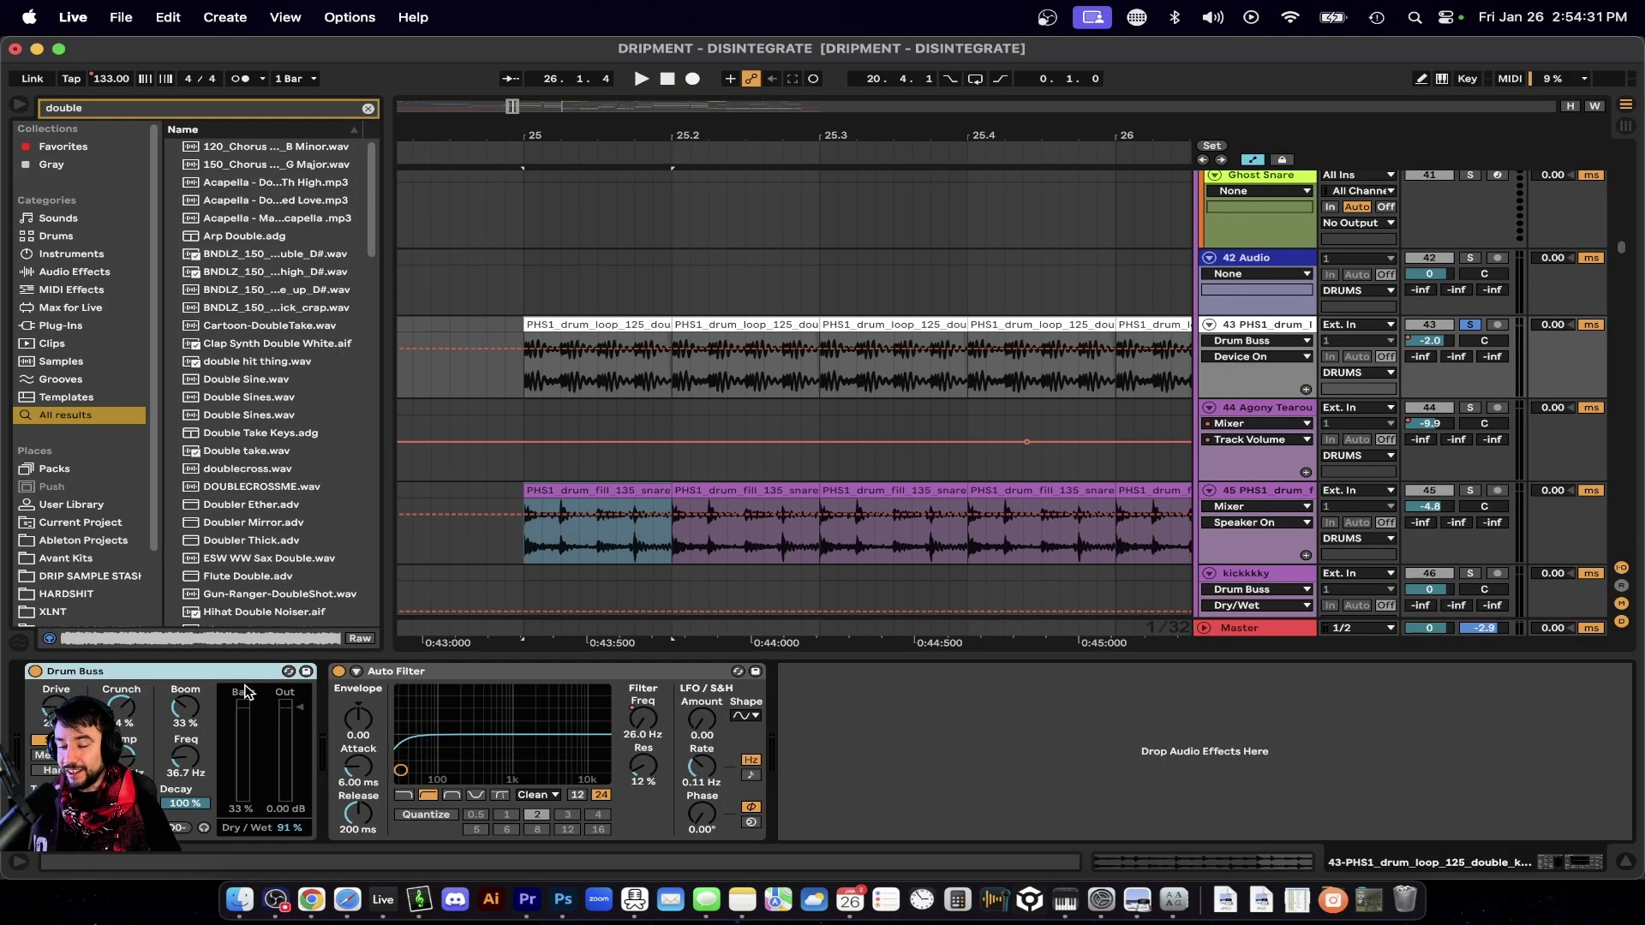
{"action": "left_click", "coordinate": [185, 760]}
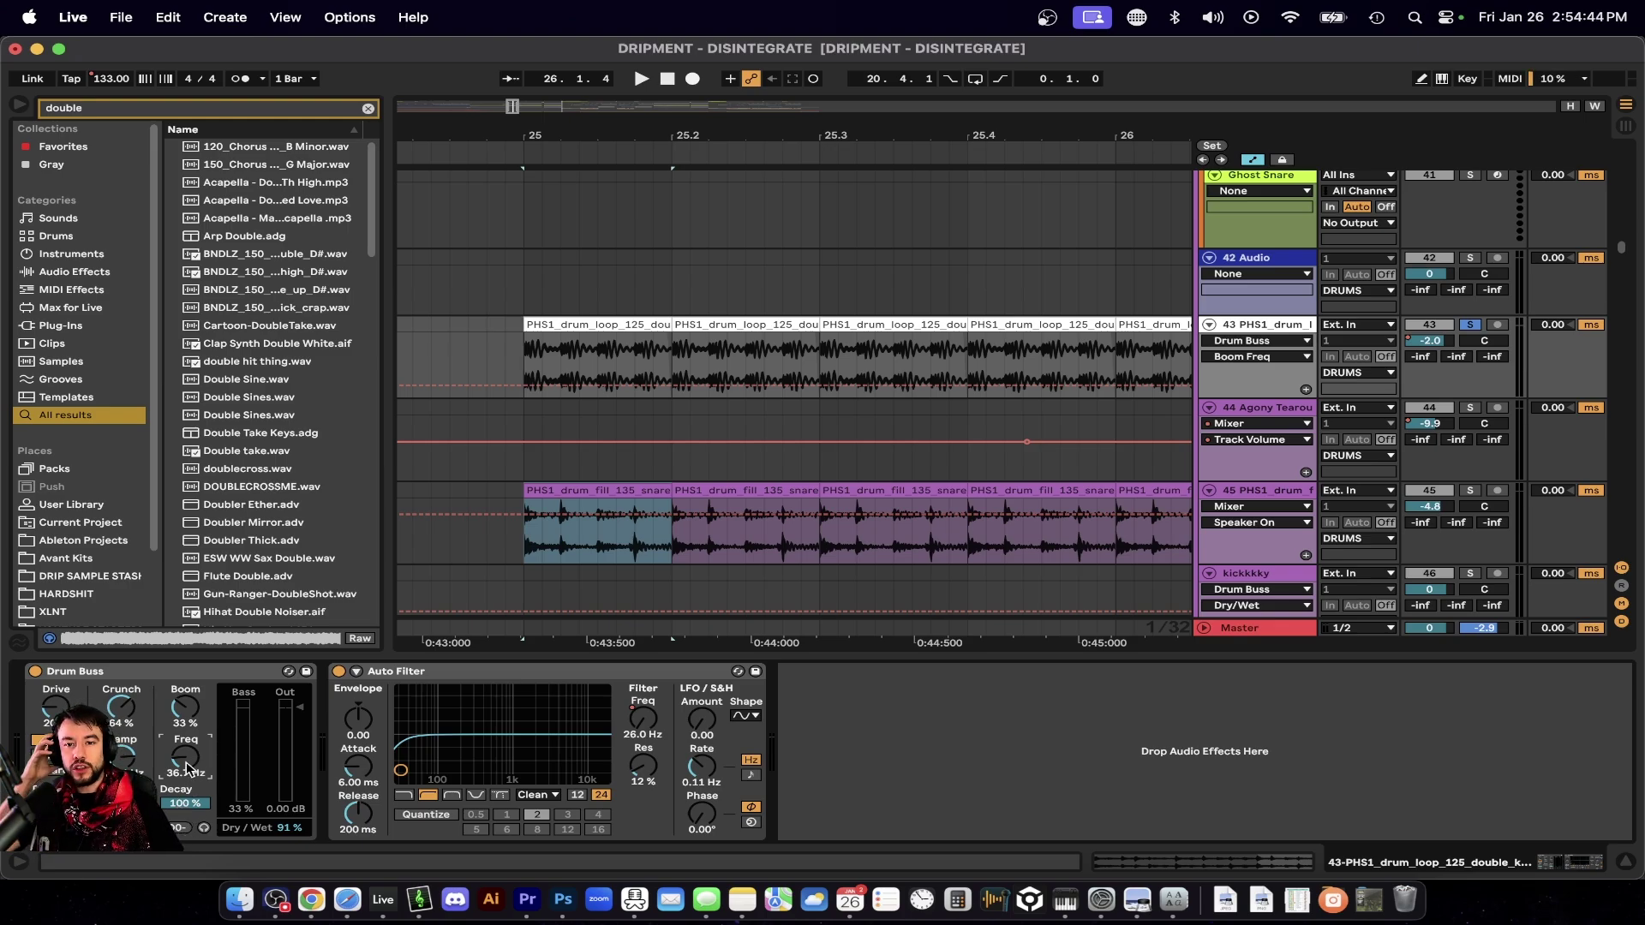
Show the Auto Filter frequency automation on track 43 and bring bars 30 to 37 into view.
{"action": "right_click", "coordinate": [633, 733]}
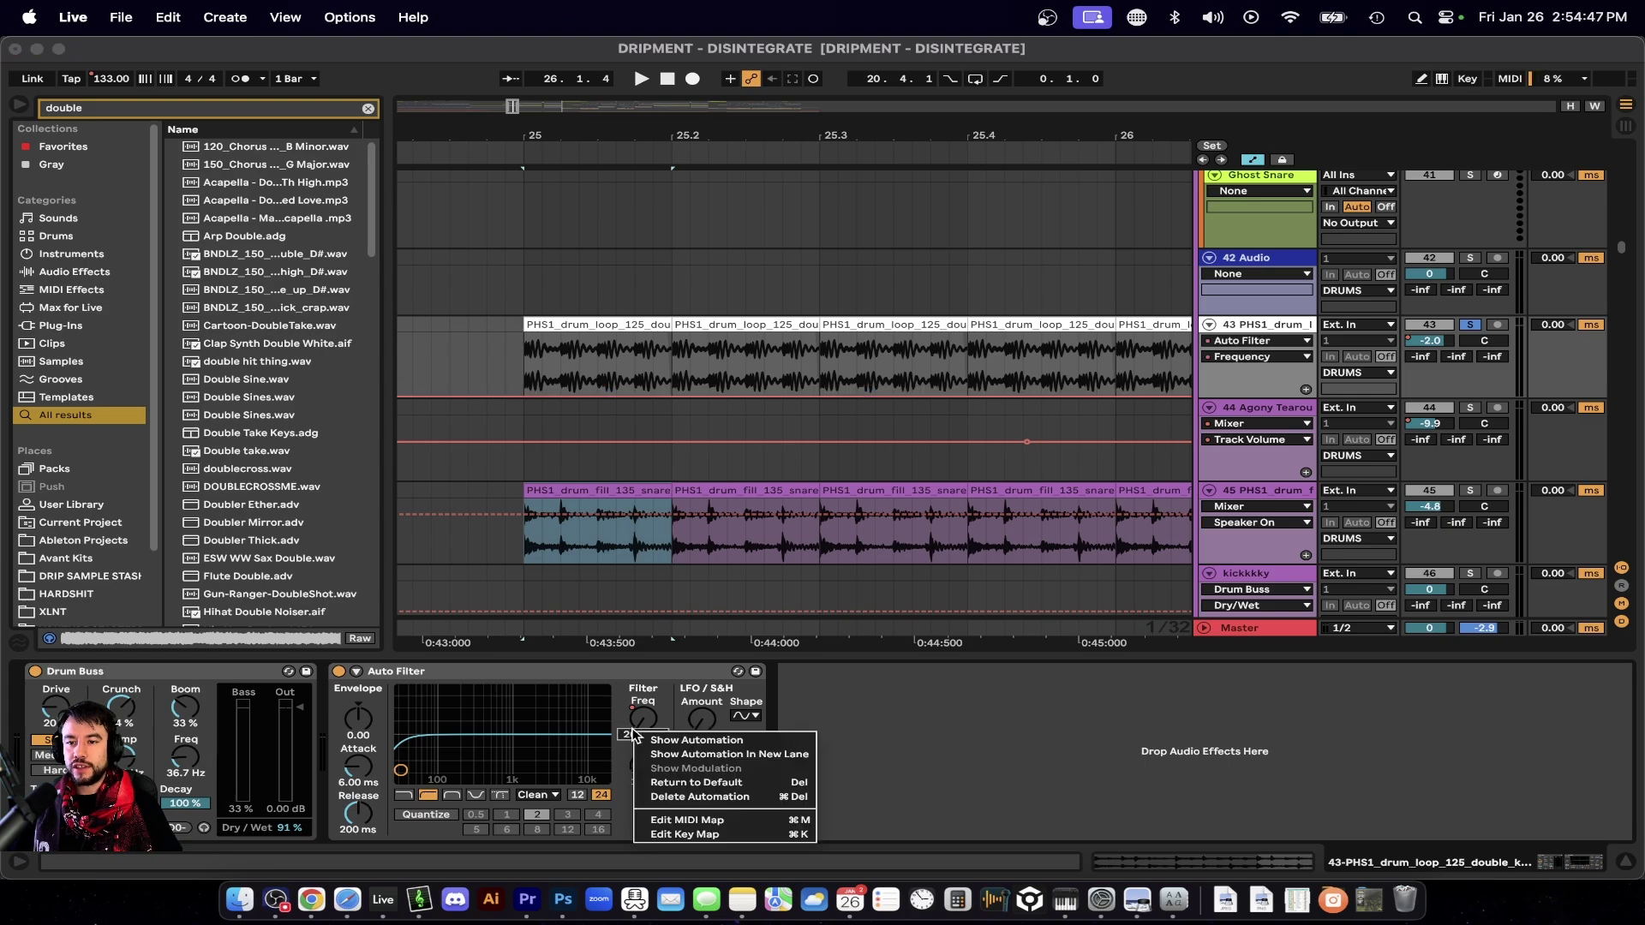
{"action": "left_click", "coordinate": [647, 739]}
{"action": "scroll", "coordinate": [837, 403], "scroll_direction": "down", "scroll_amount": 6}
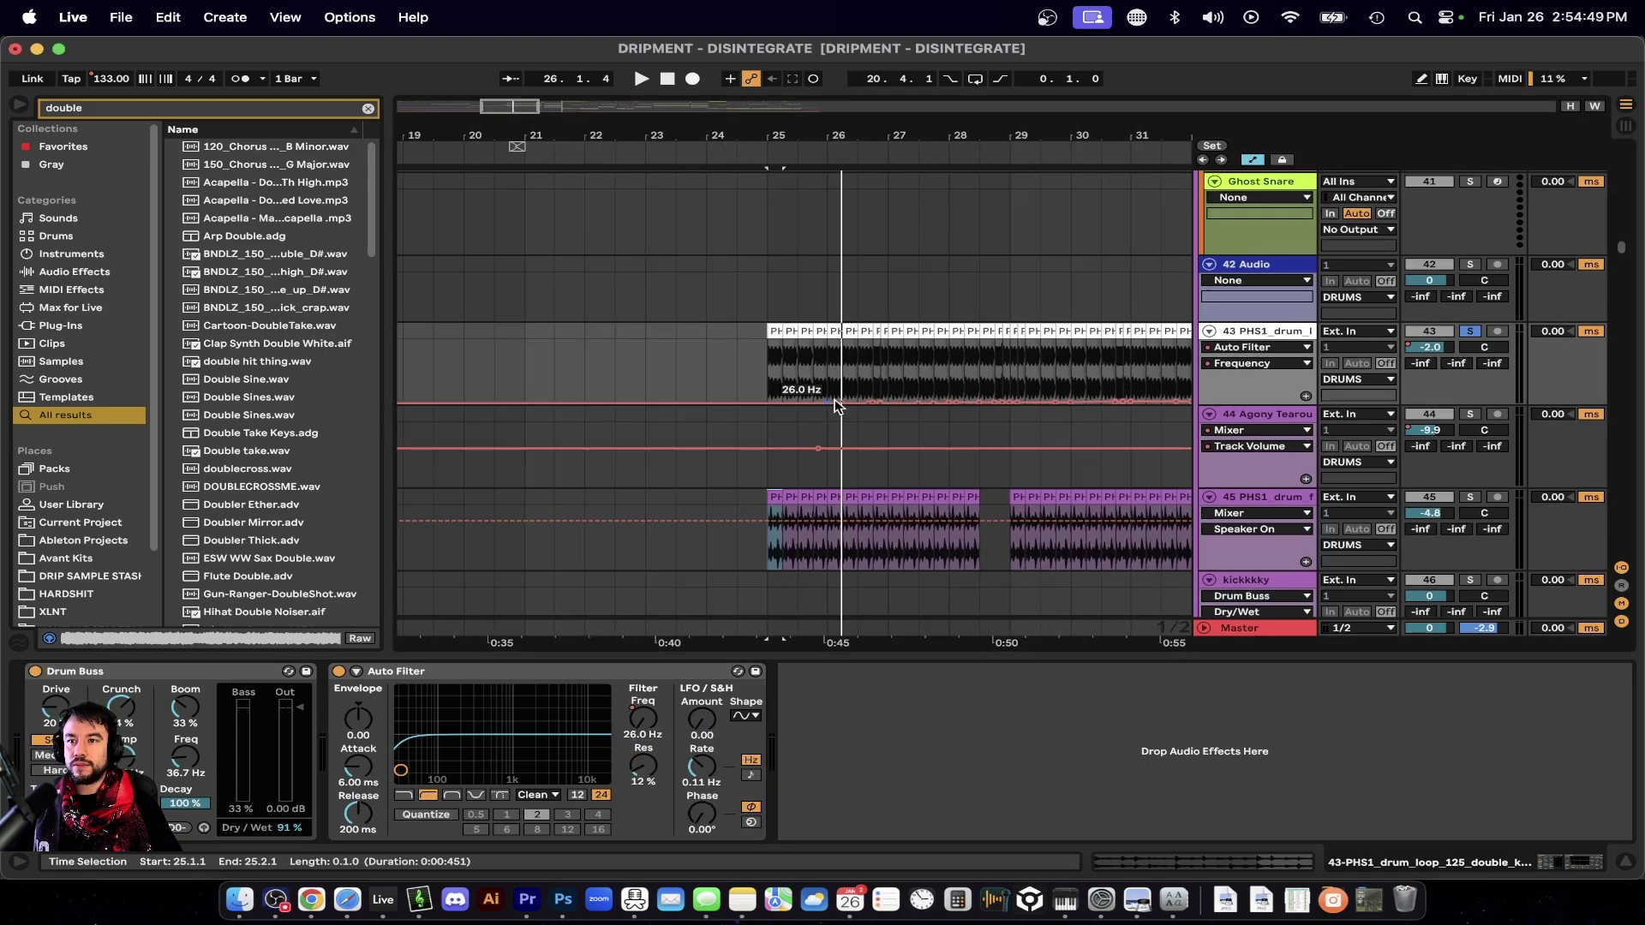
{"action": "scroll", "coordinate": [838, 408], "scroll_direction": "right", "scroll_amount": 3}
{"action": "scroll", "coordinate": [996, 409], "scroll_direction": "right", "scroll_amount": 5}
Select bars 35 to 37 on track 43 and play the filter sweep, and replay it from bar 33.
{"action": "left_click_drag", "start_coordinate": [756, 379], "coordinate": [861, 378]}
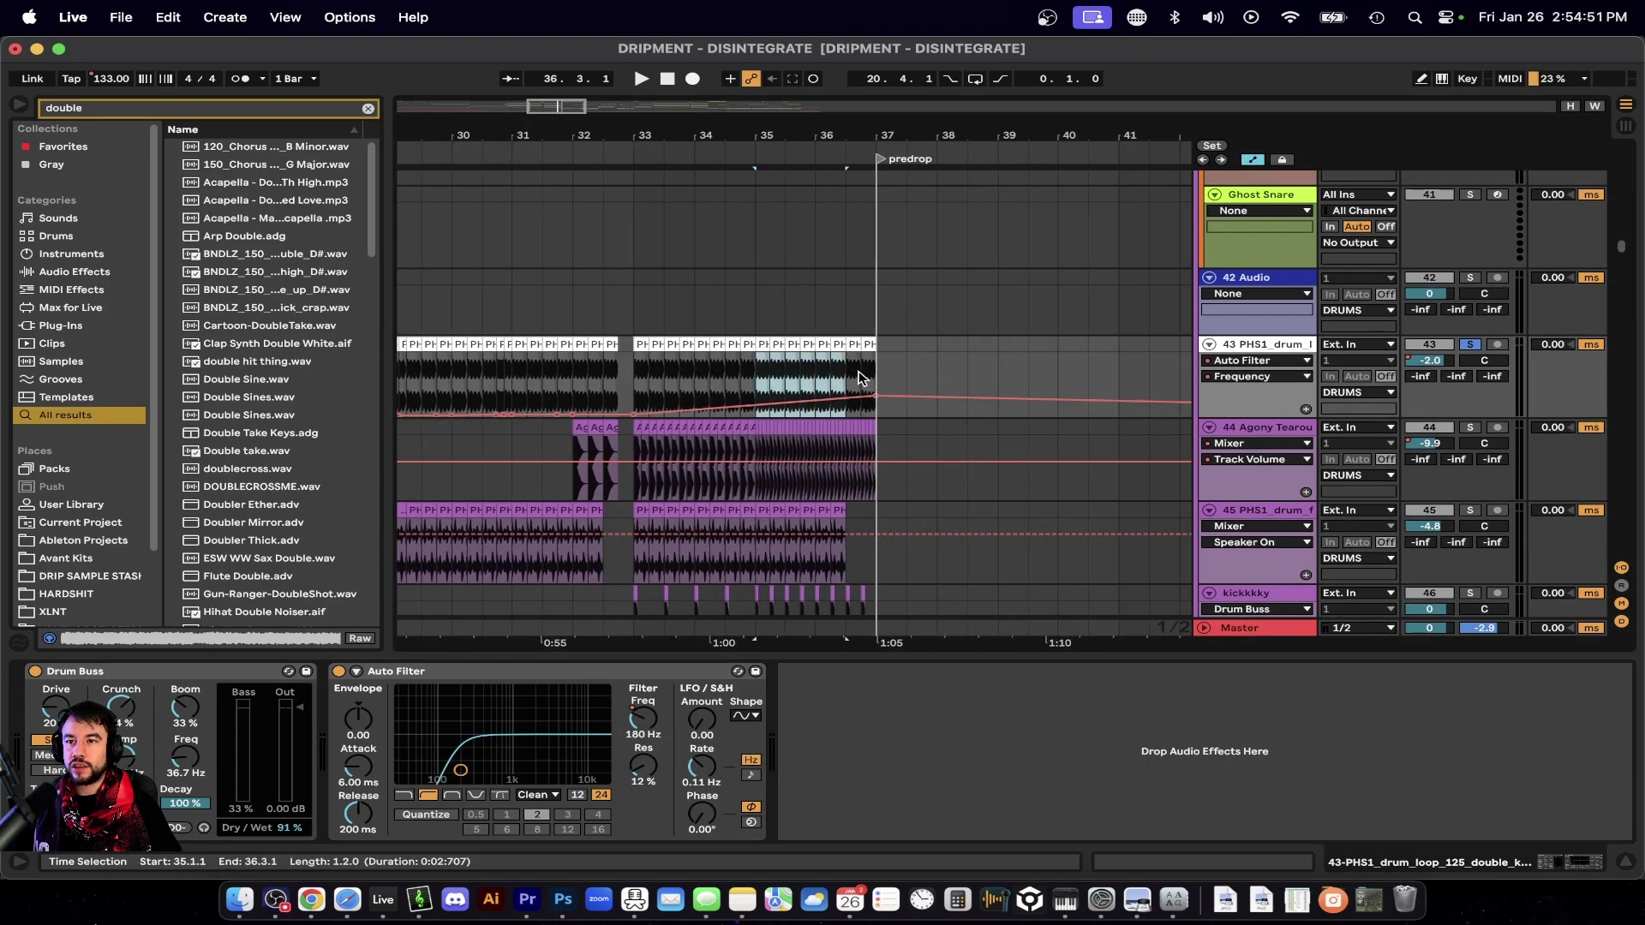
{"action": "key", "text": "space"}
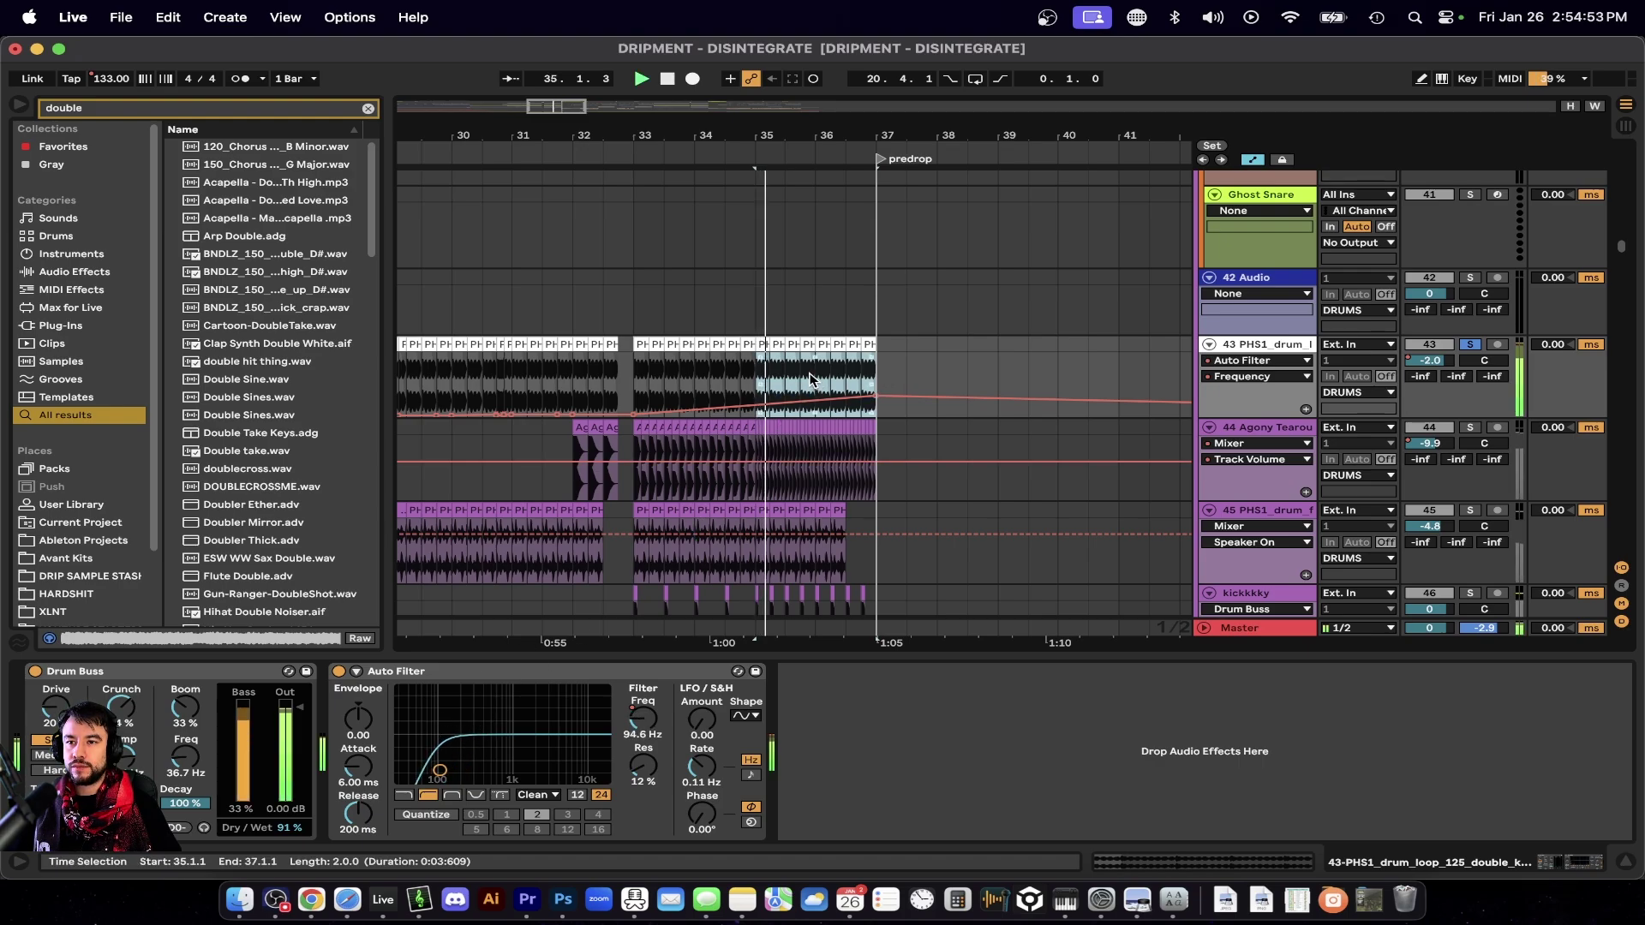
{"action": "left_click", "coordinate": [638, 371]}
{"action": "key", "text": "space"}
{"action": "key", "text": "space"}
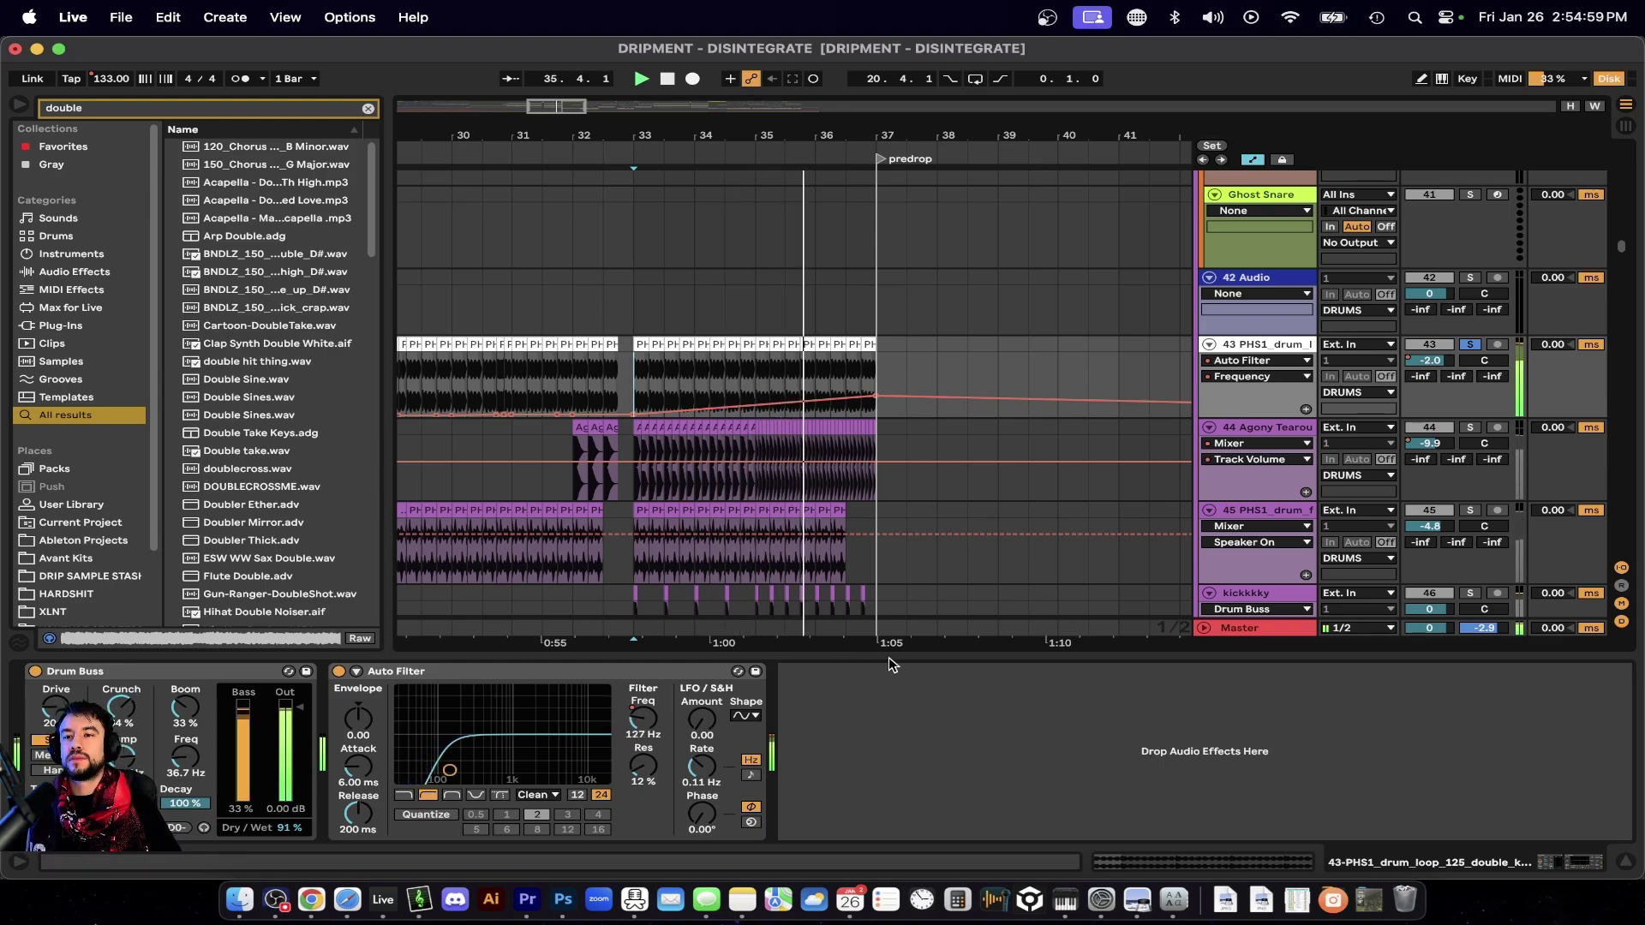
Unsolo track 43, hide the device view, and play all tracks from bar 32 towards the predrop marker.
{"action": "left_click", "coordinate": [1470, 344]}
{"action": "key", "text": "super+alt+l"}
{"action": "scroll", "coordinate": [839, 653], "scroll_direction": "down", "scroll_amount": 5}
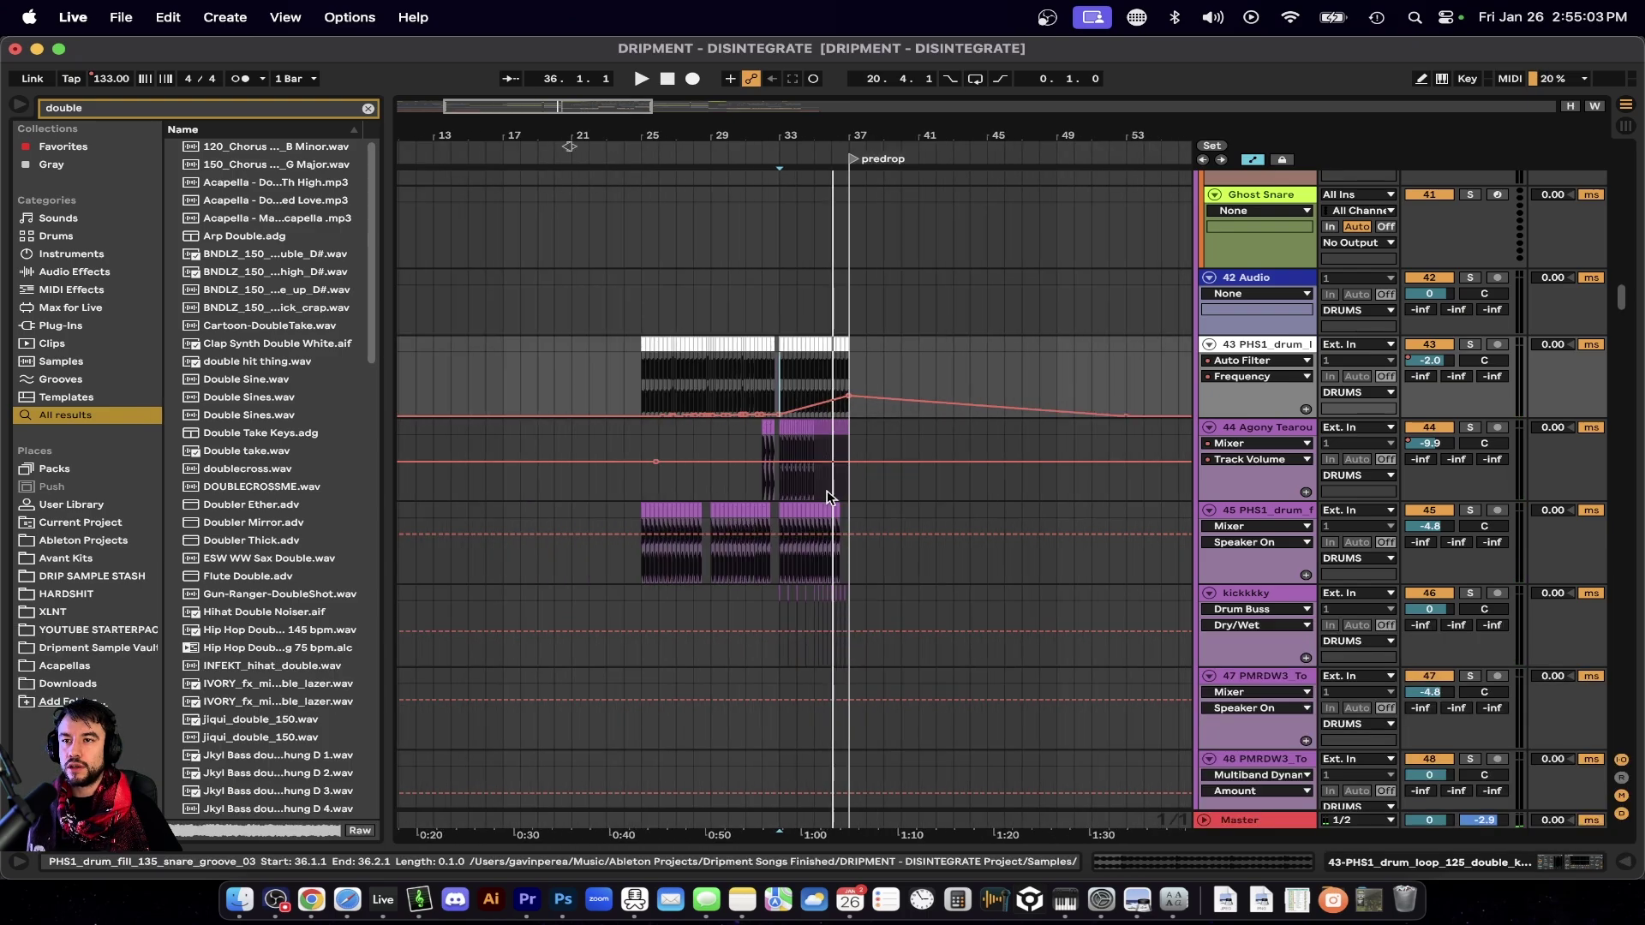
{"action": "left_click", "coordinate": [758, 282]}
{"action": "key", "text": "space"}
{"action": "scroll", "coordinate": [764, 485], "scroll_direction": "down", "scroll_amount": 3}
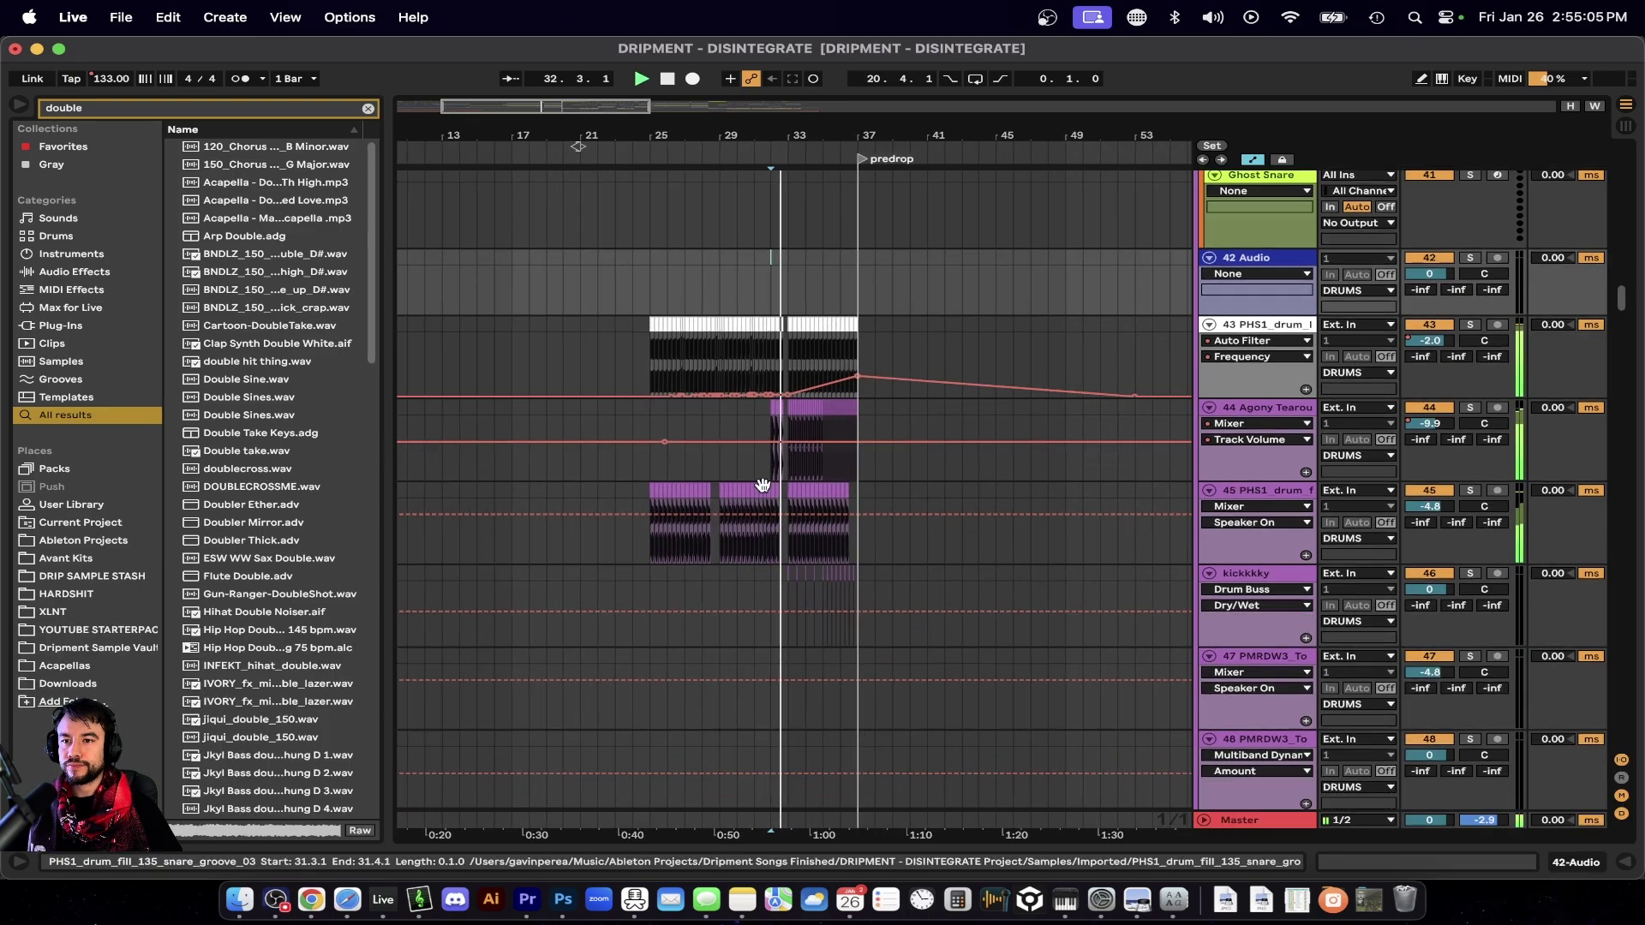
Solo track 44, play it up to bar 34, and bring its snare clips around bars 31 to 35 into view.
{"action": "scroll", "coordinate": [815, 425], "scroll_direction": "up", "scroll_amount": 5}
{"action": "left_click", "coordinate": [1472, 305]}
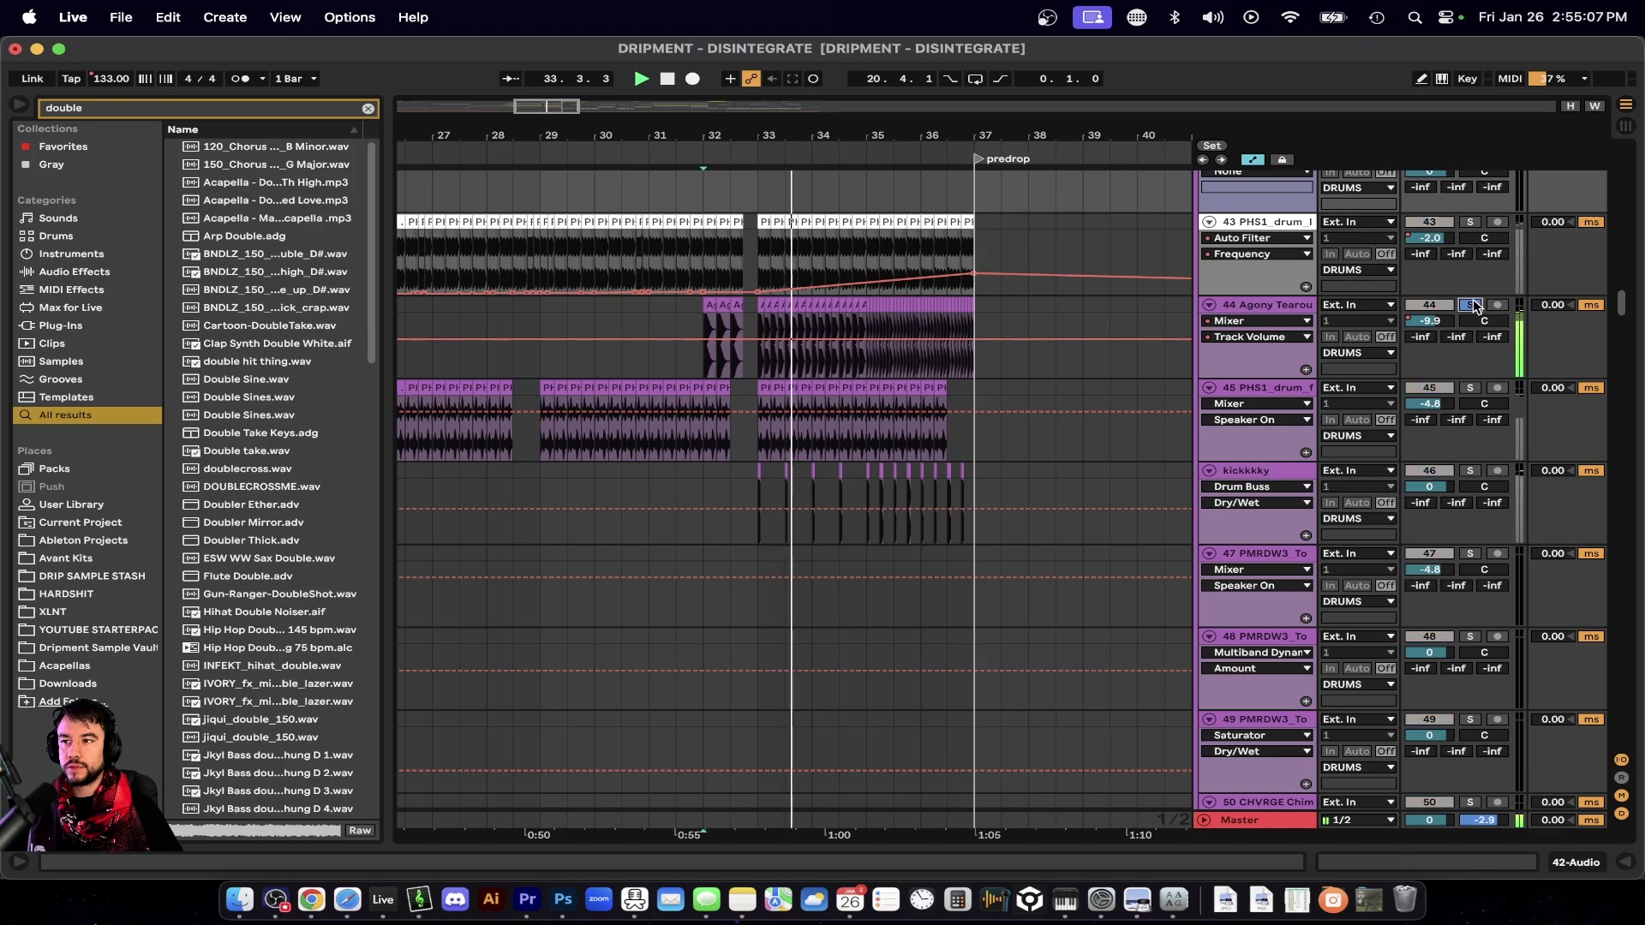
{"action": "scroll", "coordinate": [901, 323], "scroll_direction": "up", "scroll_amount": 4}
{"action": "key", "text": "space"}
{"action": "scroll", "coordinate": [732, 396], "scroll_direction": "left", "scroll_amount": 1}
{"action": "scroll", "coordinate": [731, 395], "scroll_direction": "up", "scroll_amount": 1}
{"action": "scroll", "coordinate": [732, 401], "scroll_direction": "up", "scroll_amount": 6}
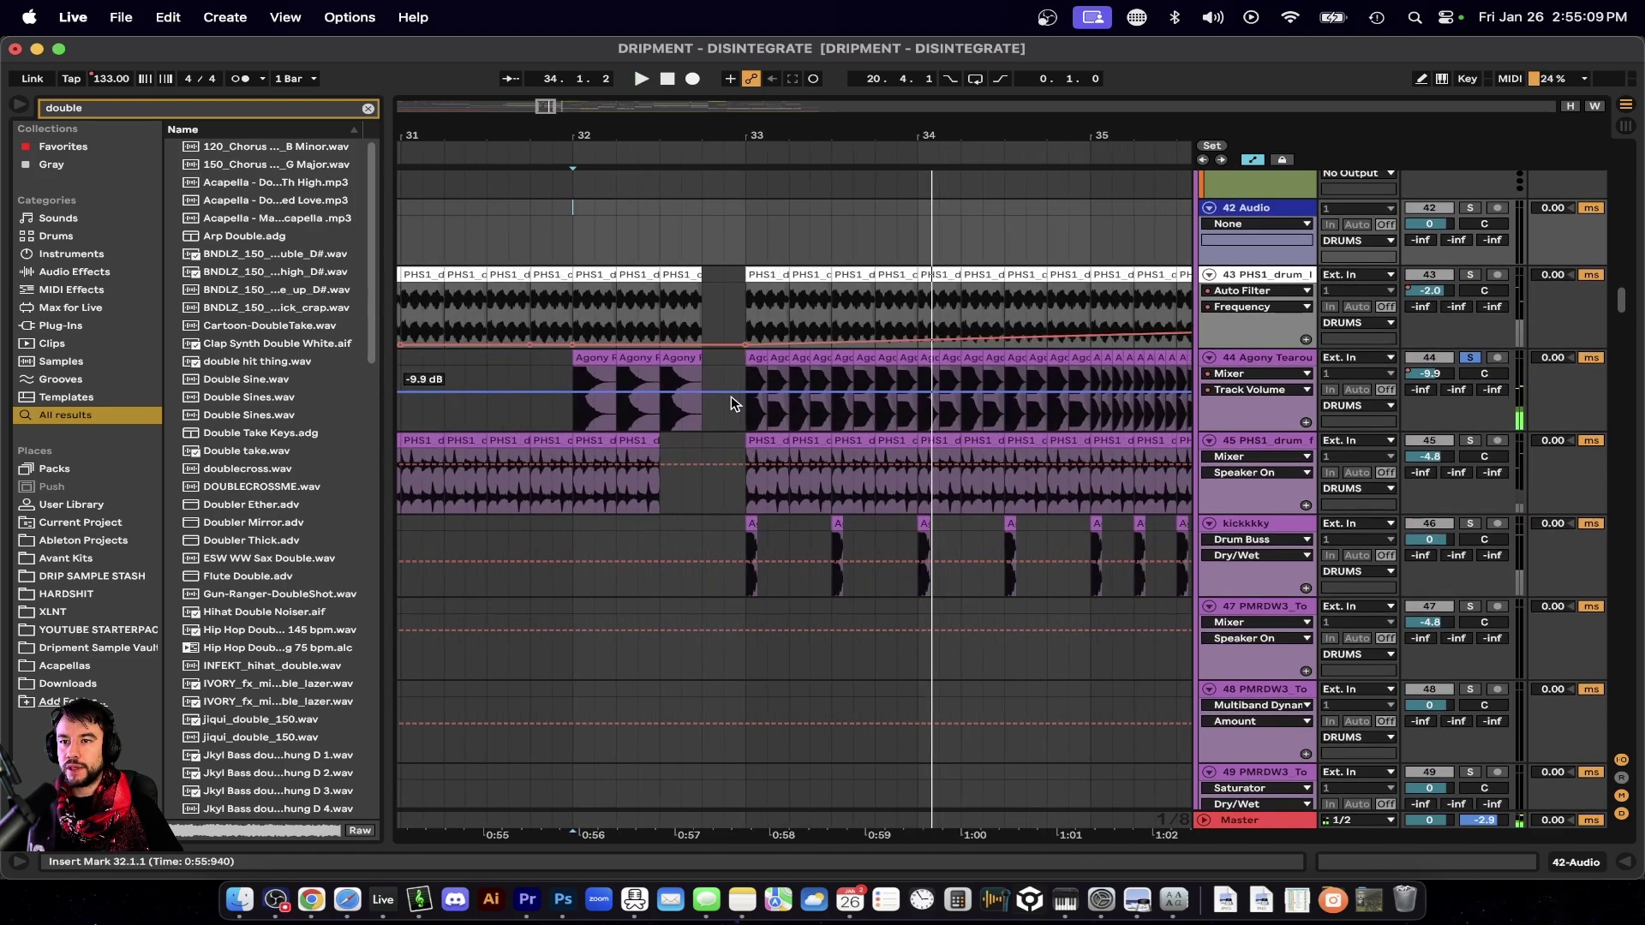
Select the opening snare clips at bar 33 on track 44 and play the soloed build from there.
{"action": "scroll", "coordinate": [661, 395], "scroll_direction": "right", "scroll_amount": 2}
{"action": "scroll", "coordinate": [651, 393], "scroll_direction": "up", "scroll_amount": 1}
{"action": "left_click", "coordinate": [694, 350]}
{"action": "key", "text": "Right"}
{"action": "key", "text": "Right"}
{"action": "key", "text": "Right"}
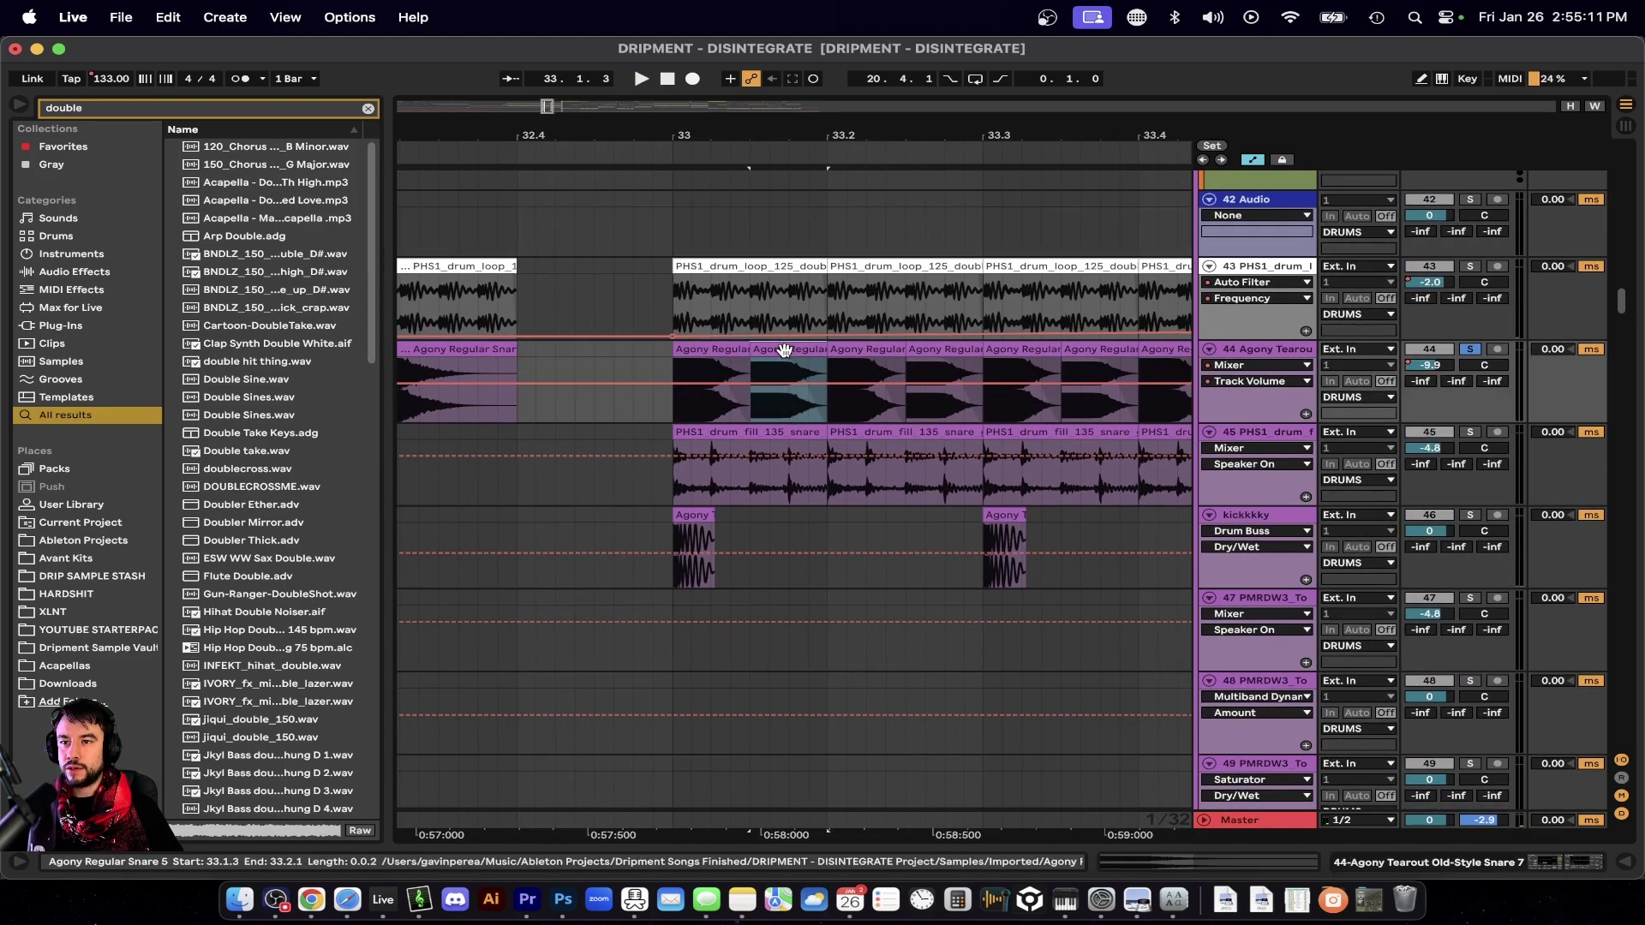
{"action": "key", "text": "space"}
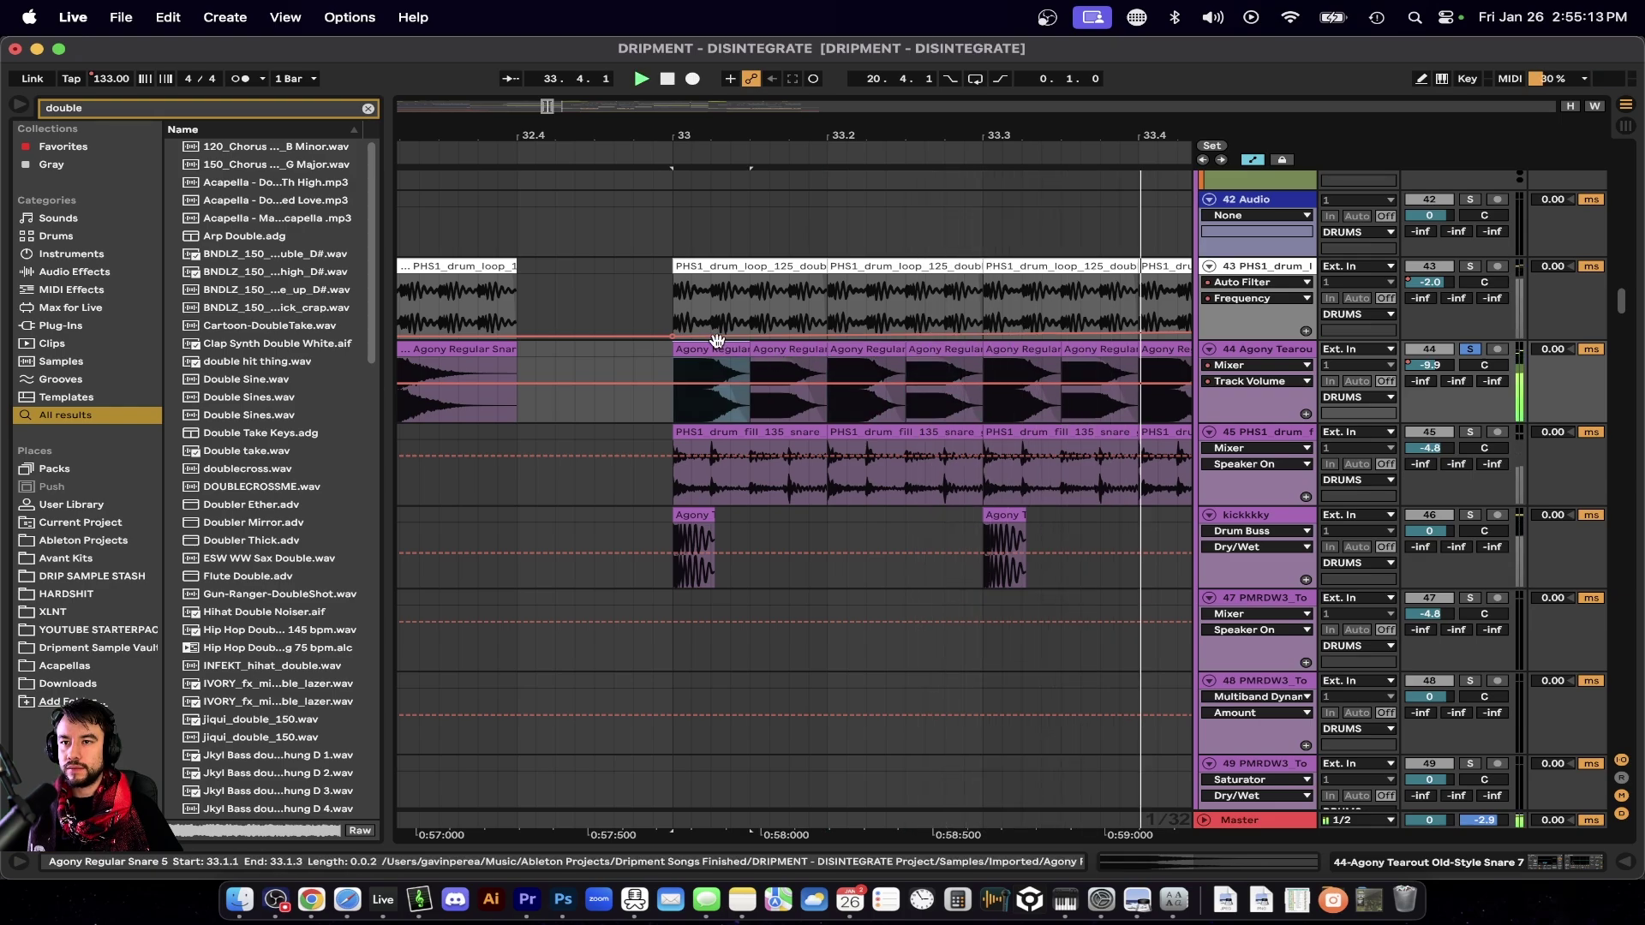
Examine the clip spacing of track 44's snare roll between bars 33 and 37 during playback.
{"action": "key", "text": "minus"}
{"action": "key", "text": "minus"}
{"action": "key", "text": "minus"}
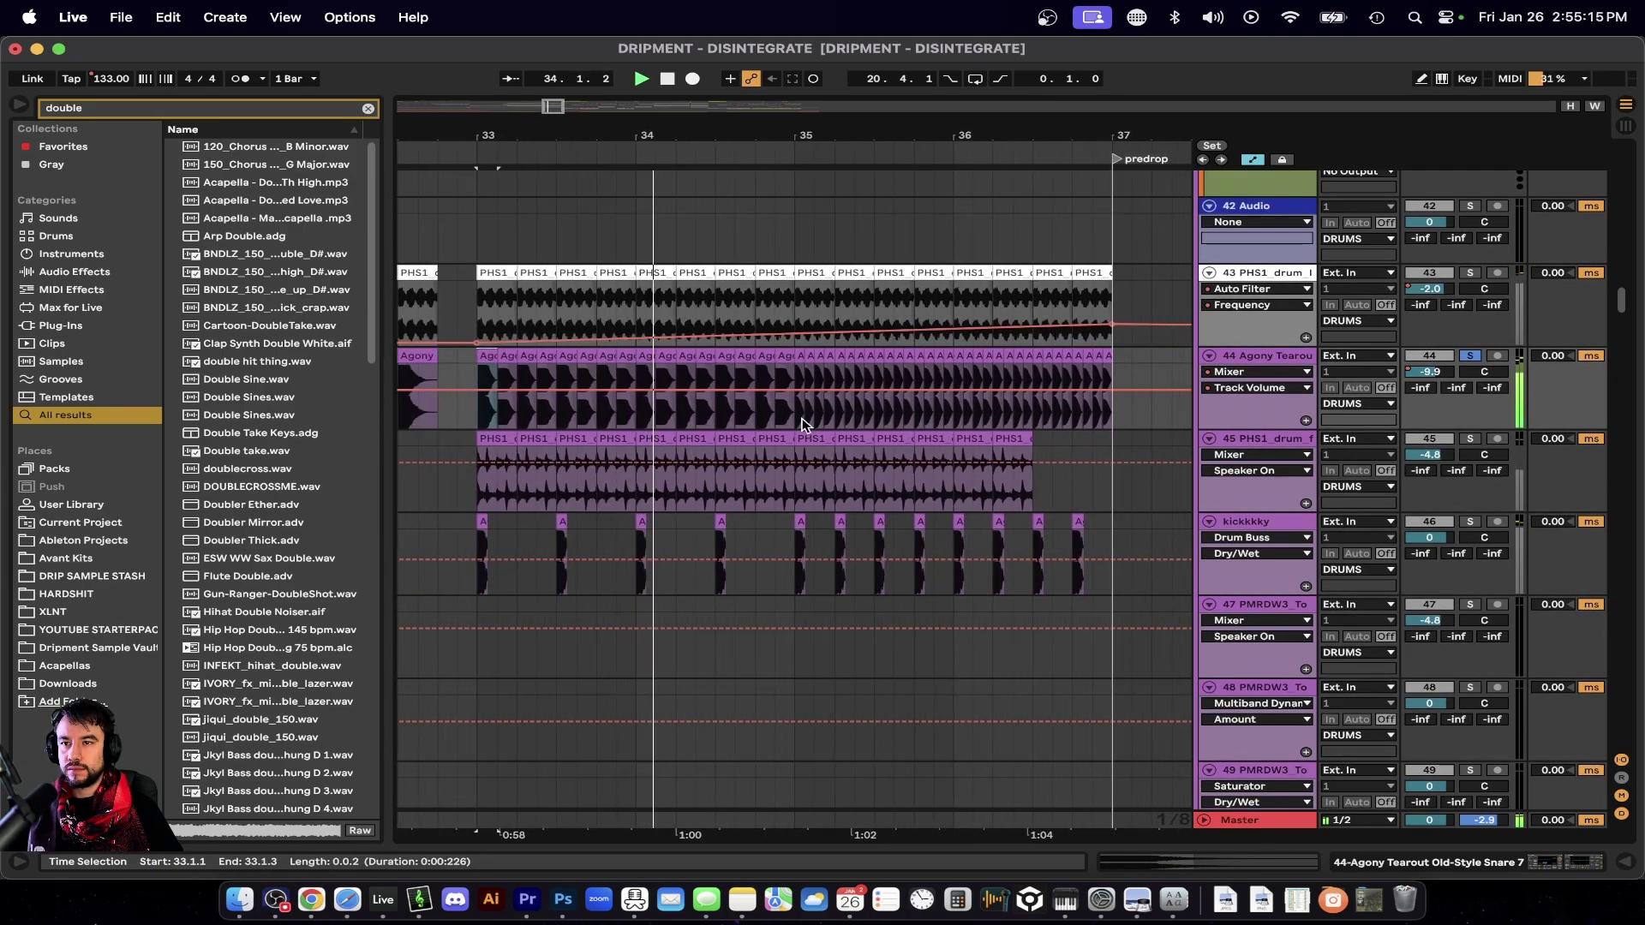
{"action": "key", "text": "plus"}
{"action": "key", "text": "plus"}
{"action": "key", "text": "minus"}
{"action": "key", "text": "minus"}
{"action": "key", "text": "minus"}
{"action": "key", "text": "minus"}
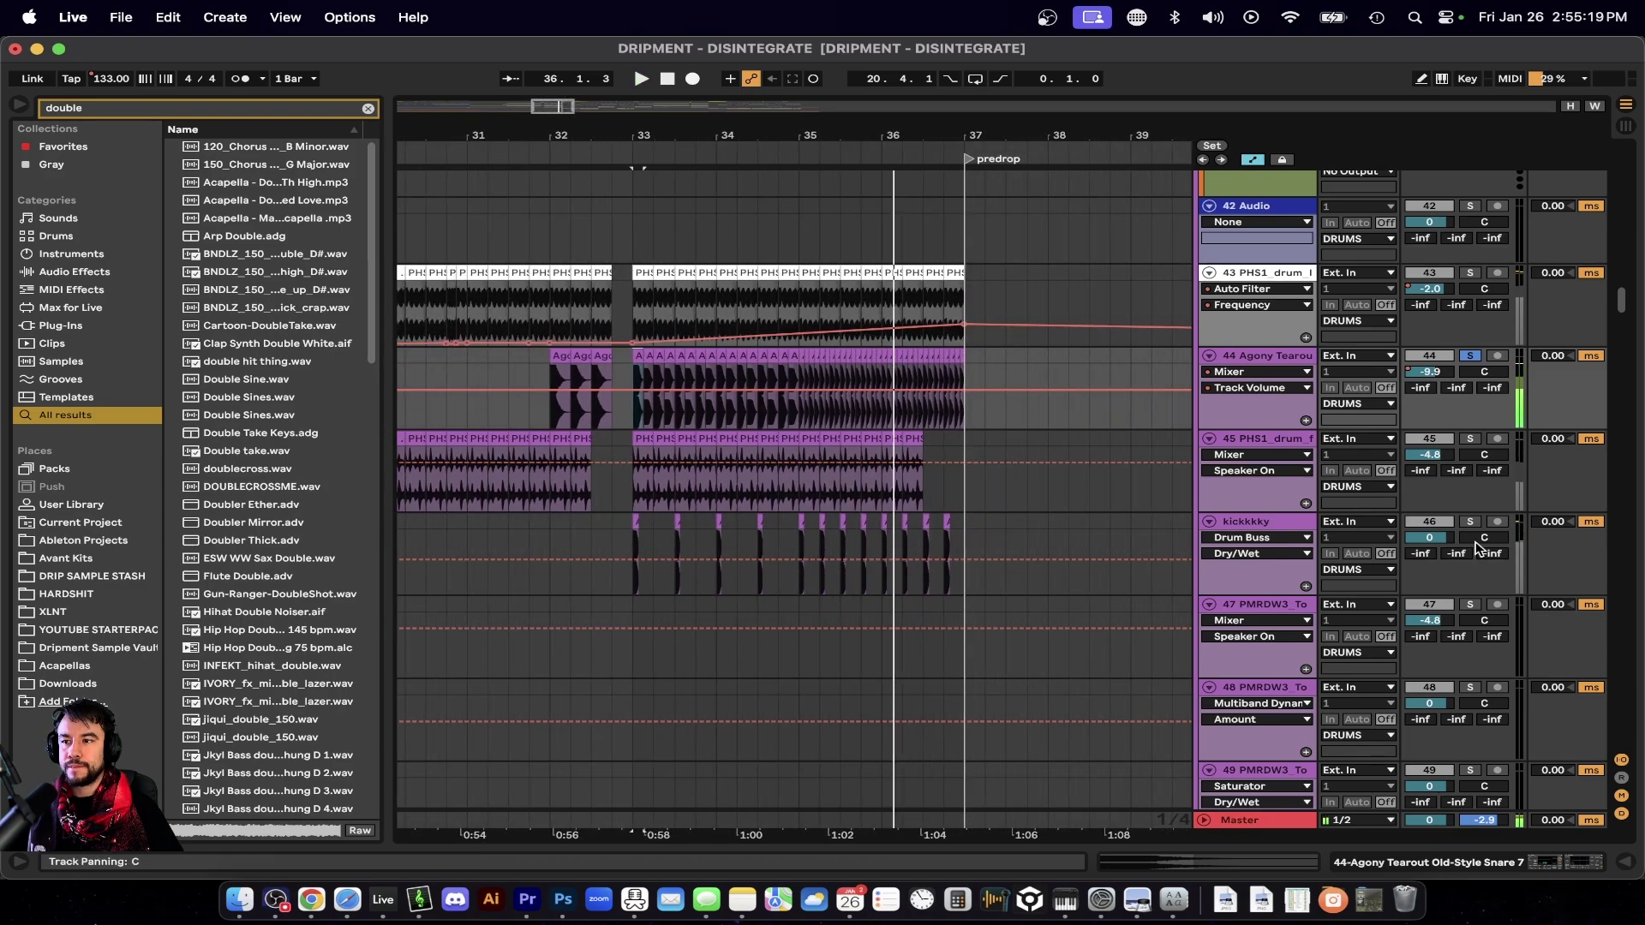
Solo the kickkkky track, play it from bar 33, and add tracks 45, 44 and 43 to the solo.
{"action": "left_click", "coordinate": [1470, 525]}
{"action": "left_click", "coordinate": [632, 589]}
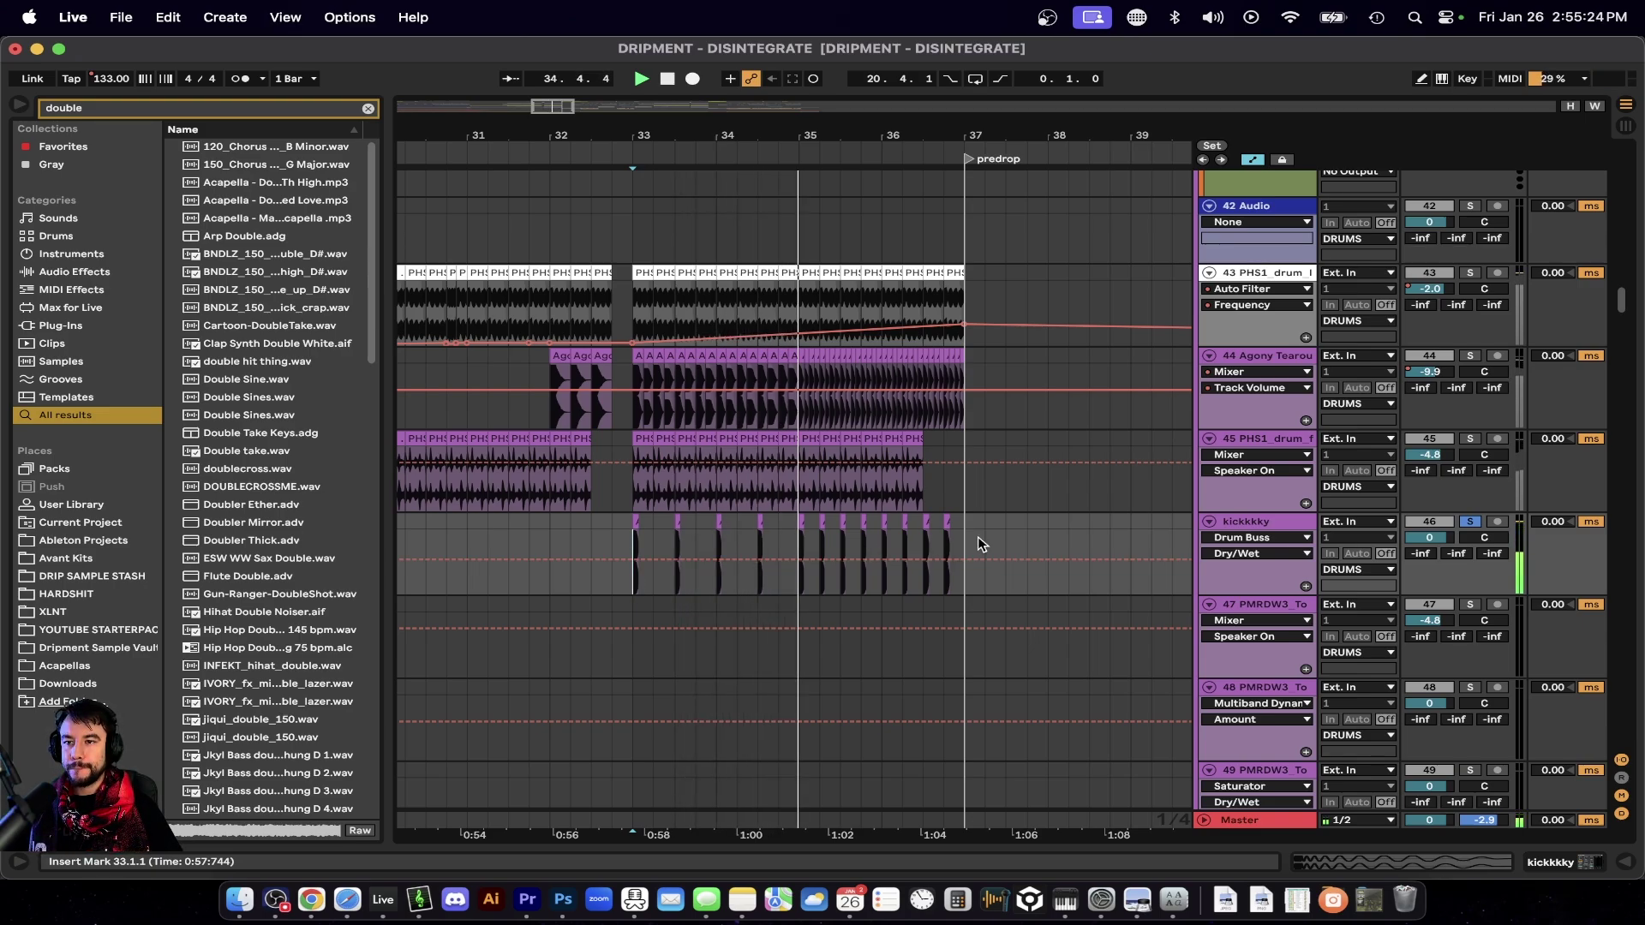
{"action": "left_click", "coordinate": [1470, 439]}
{"action": "left_click", "coordinate": [1471, 356]}
{"action": "left_click", "coordinate": [1470, 273]}
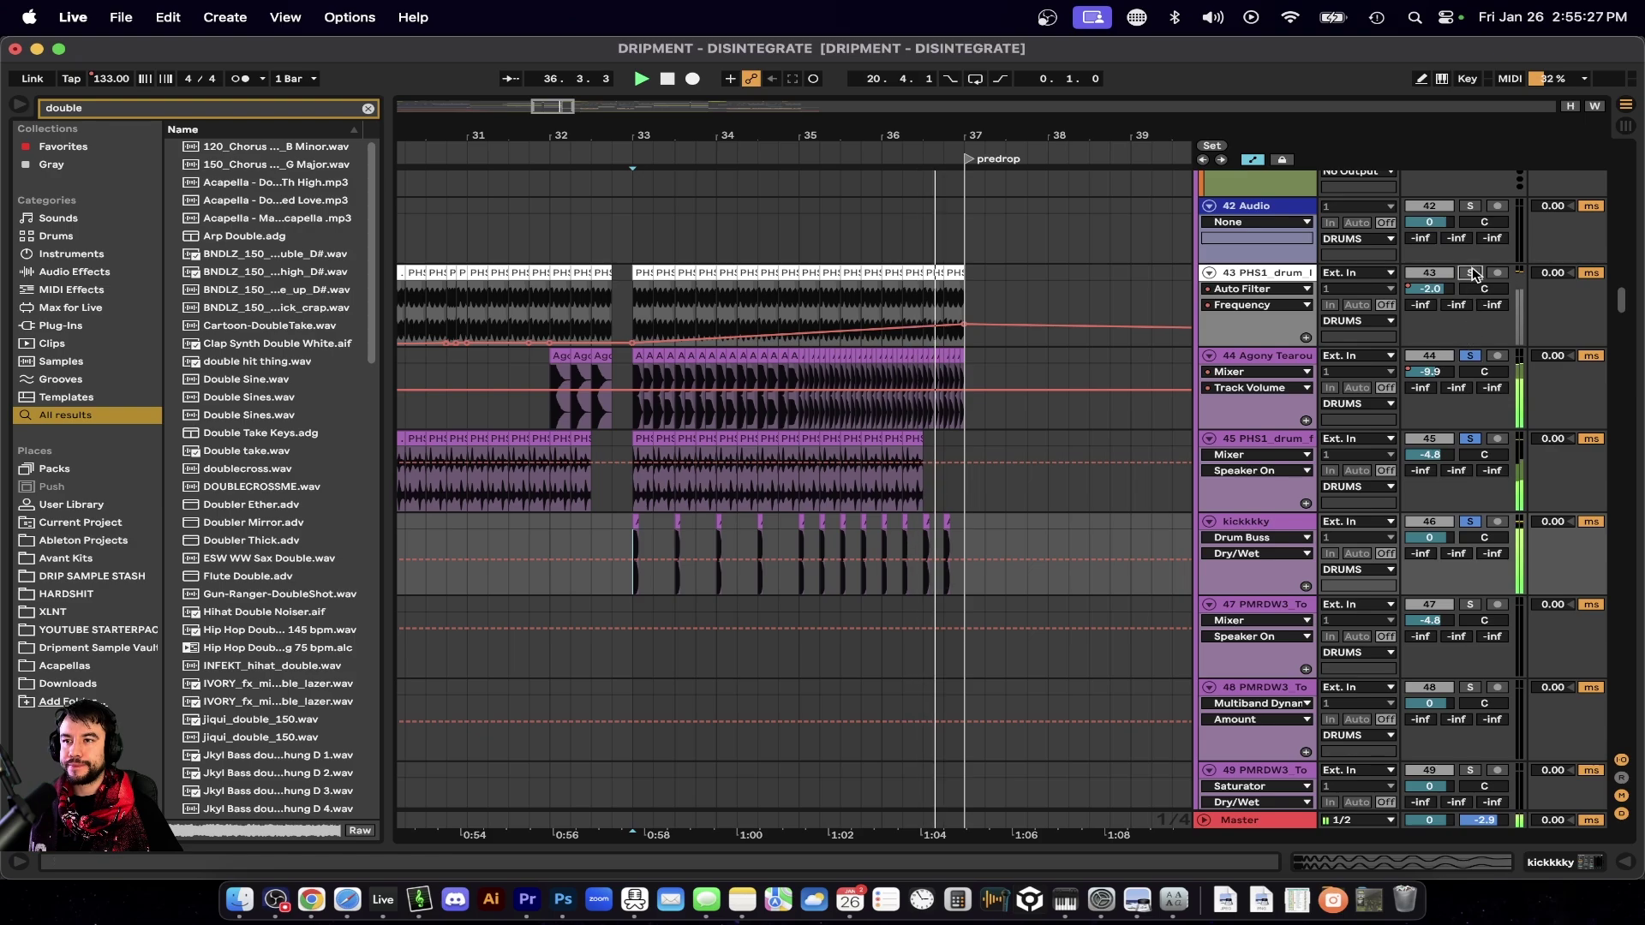
Replay the four soloed drum tracks from bar 33 and stop before the predrop marker.
{"action": "scroll", "coordinate": [759, 580], "scroll_direction": "down", "scroll_amount": 4}
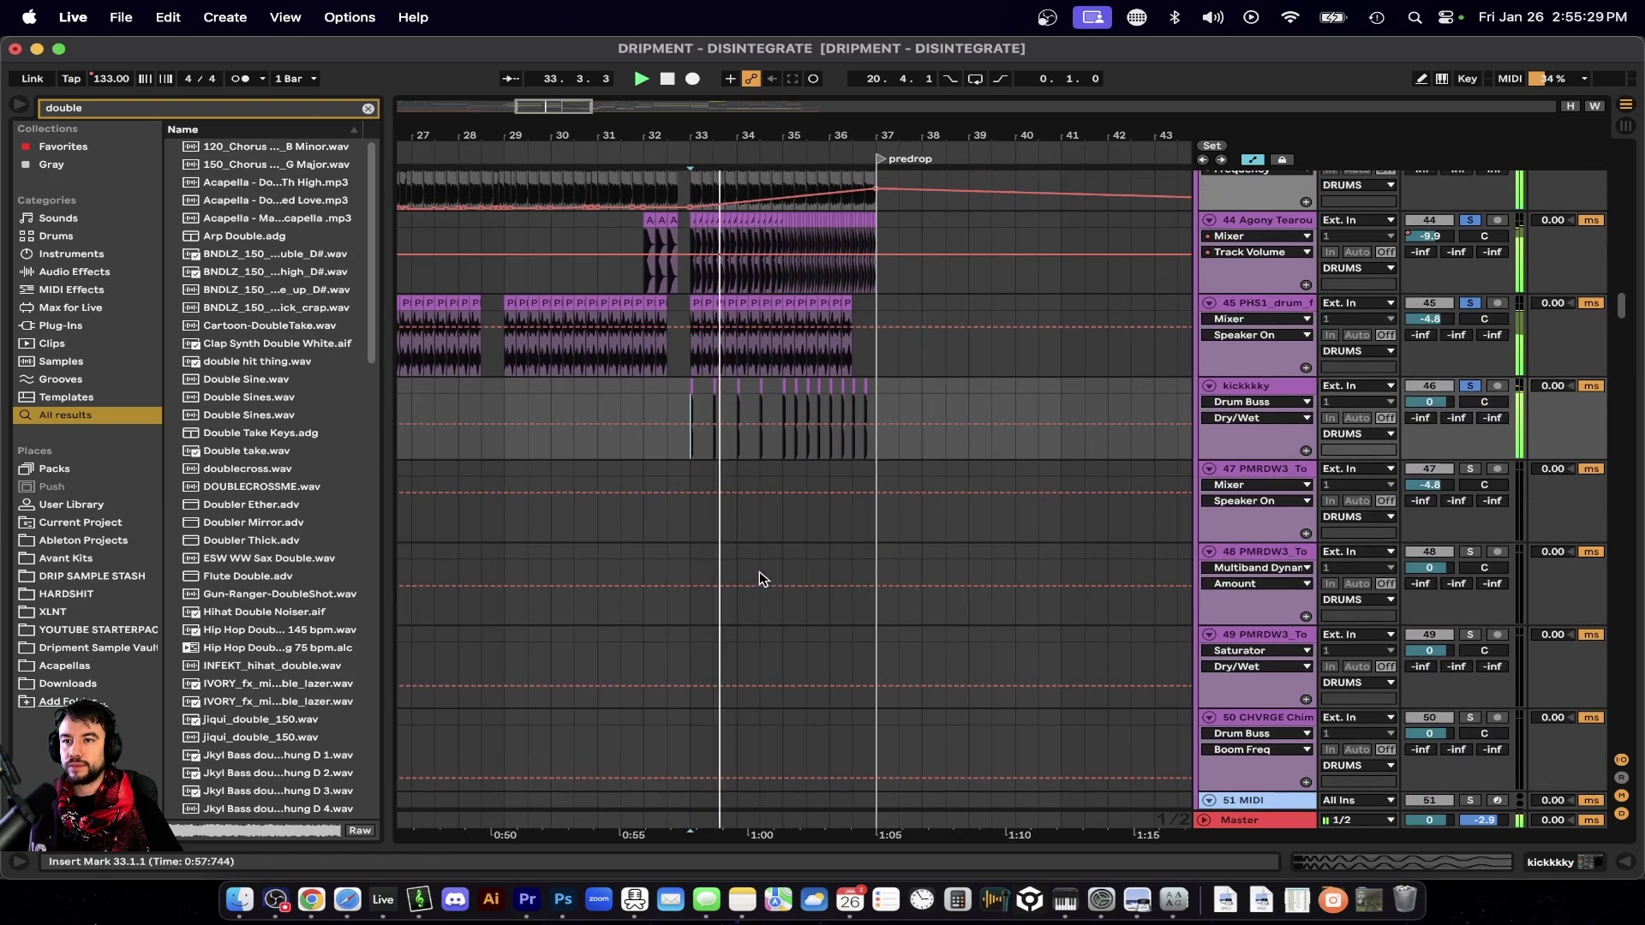
{"action": "scroll", "coordinate": [759, 579], "scroll_direction": "up", "scroll_amount": 2}
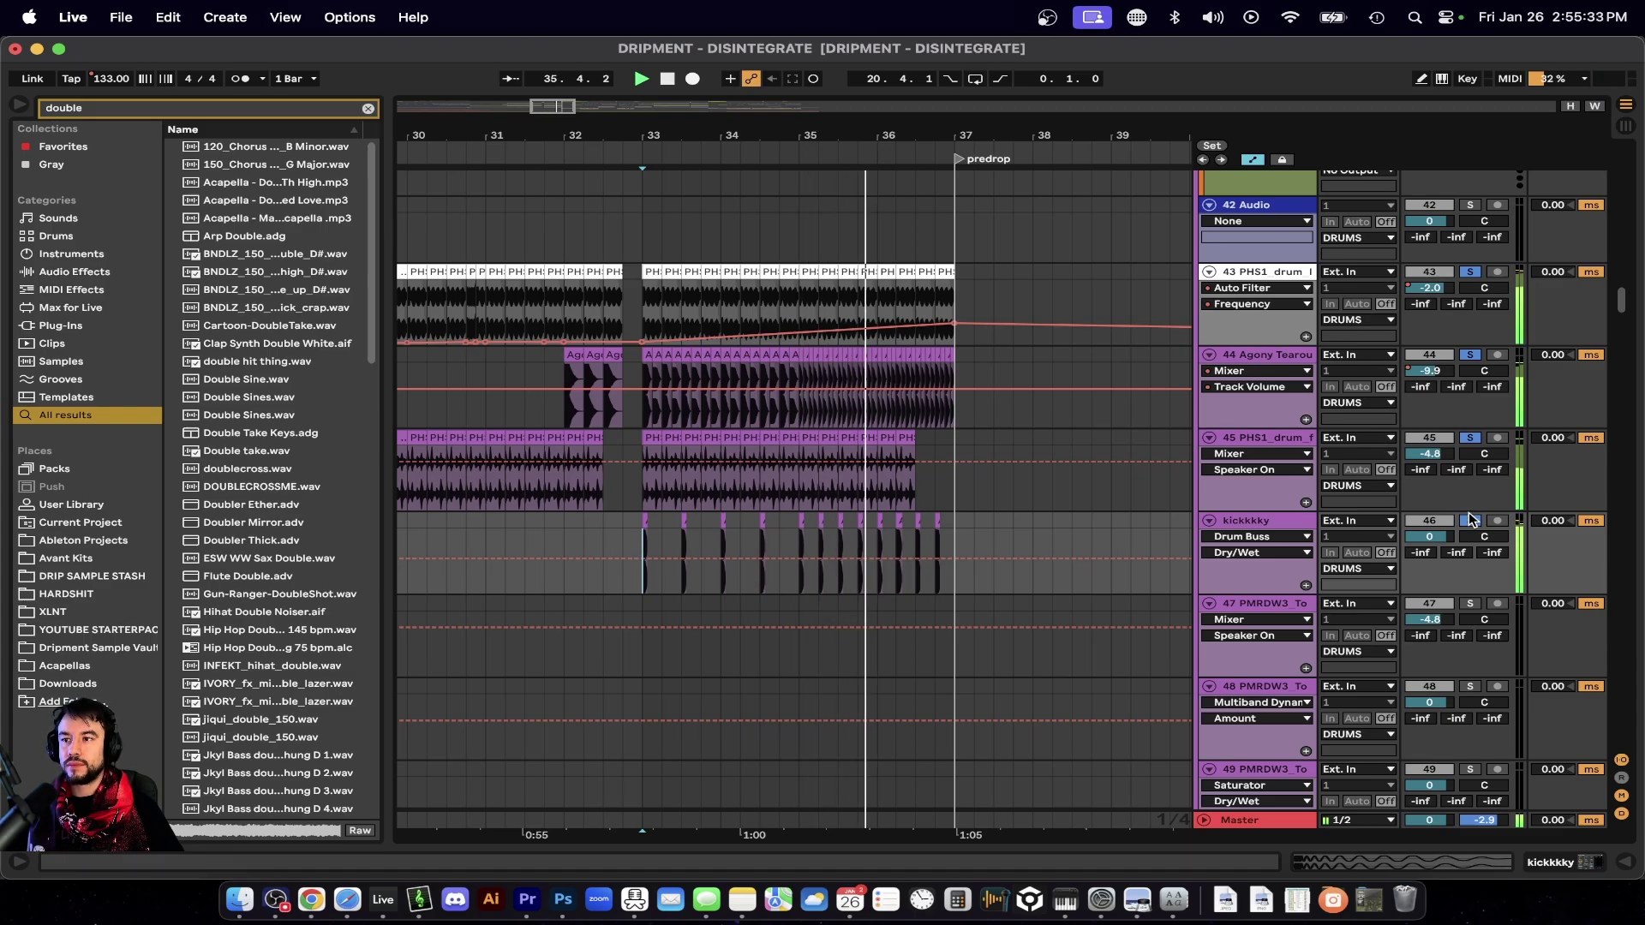
{"action": "key", "text": "space"}
Solo the leads group and play its guitar riff layers from bar 33.
{"action": "scroll", "coordinate": [654, 557], "scroll_direction": "down", "scroll_amount": 10}
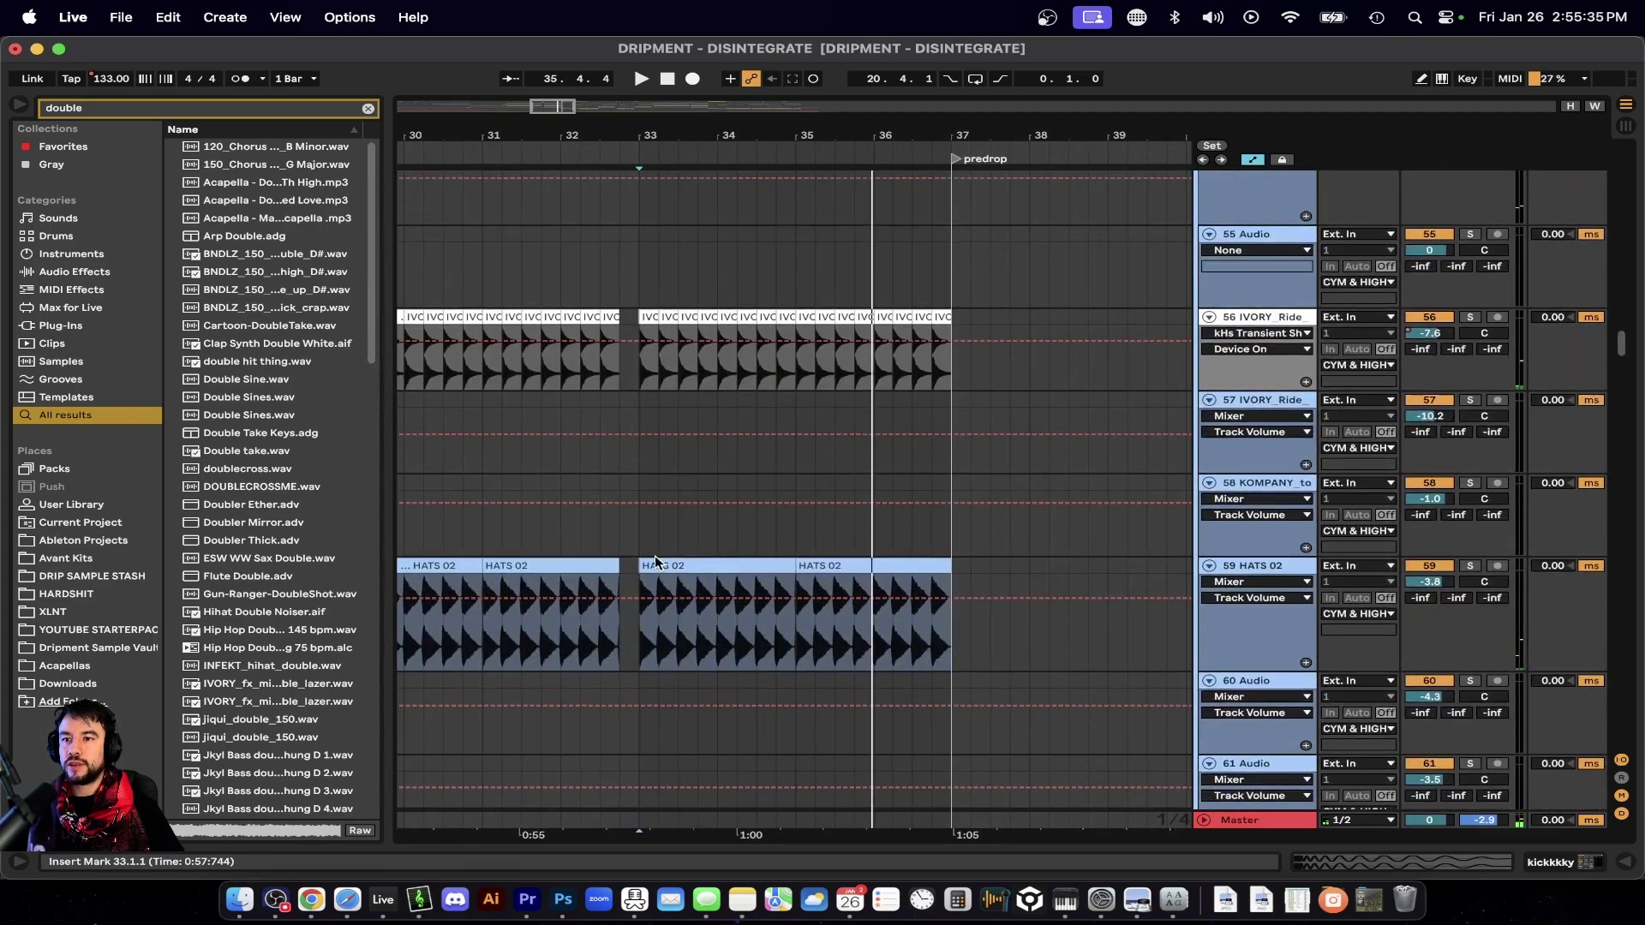
{"action": "scroll", "coordinate": [806, 574], "scroll_direction": "down", "scroll_amount": 15}
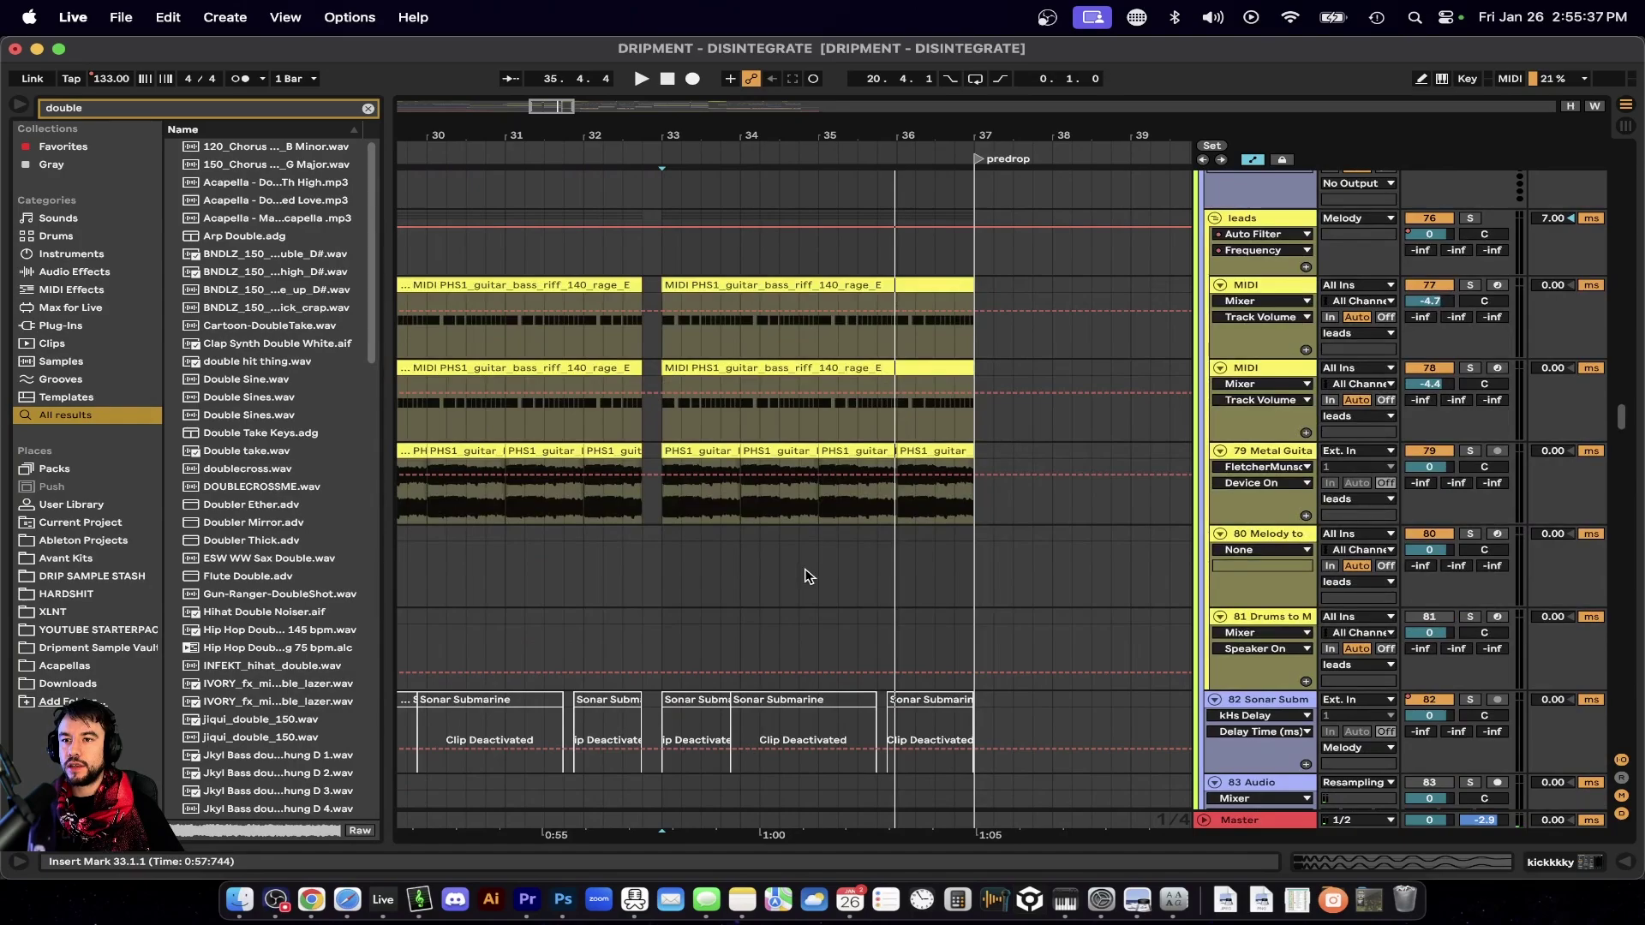
{"action": "key", "text": "space"}
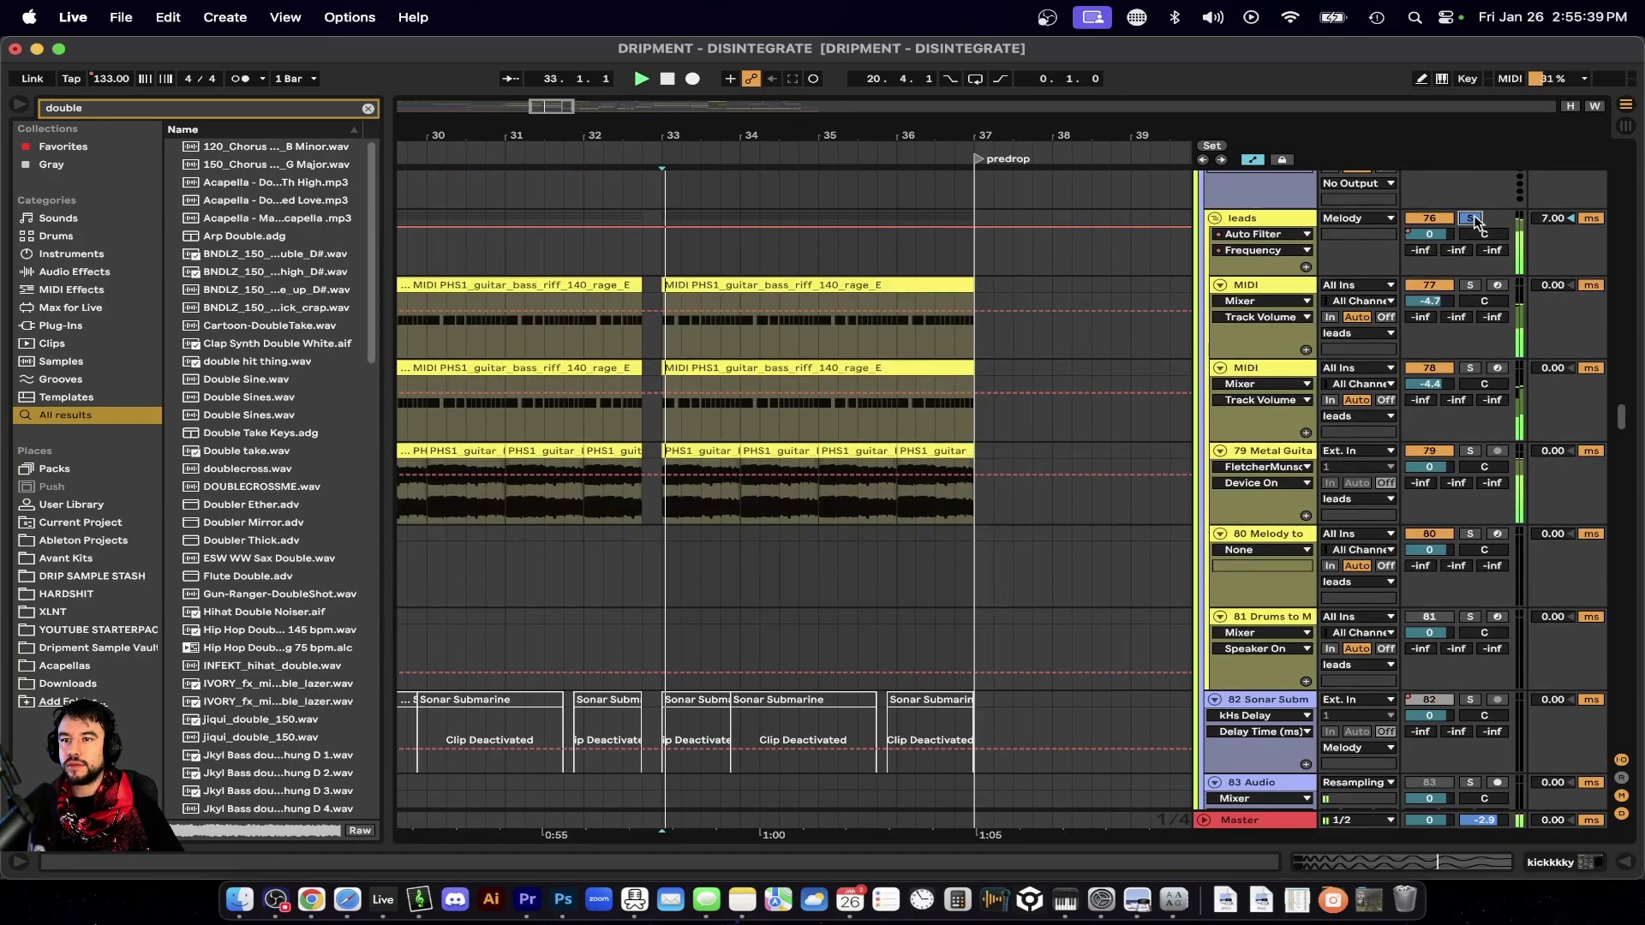
Solo the siren lazer track and play it from bar 33 with its Serum LFO1 Rate automation shown.
{"action": "scroll", "coordinate": [857, 565], "scroll_direction": "down", "scroll_amount": 5}
{"action": "scroll", "coordinate": [927, 566], "scroll_direction": "down", "scroll_amount": 5}
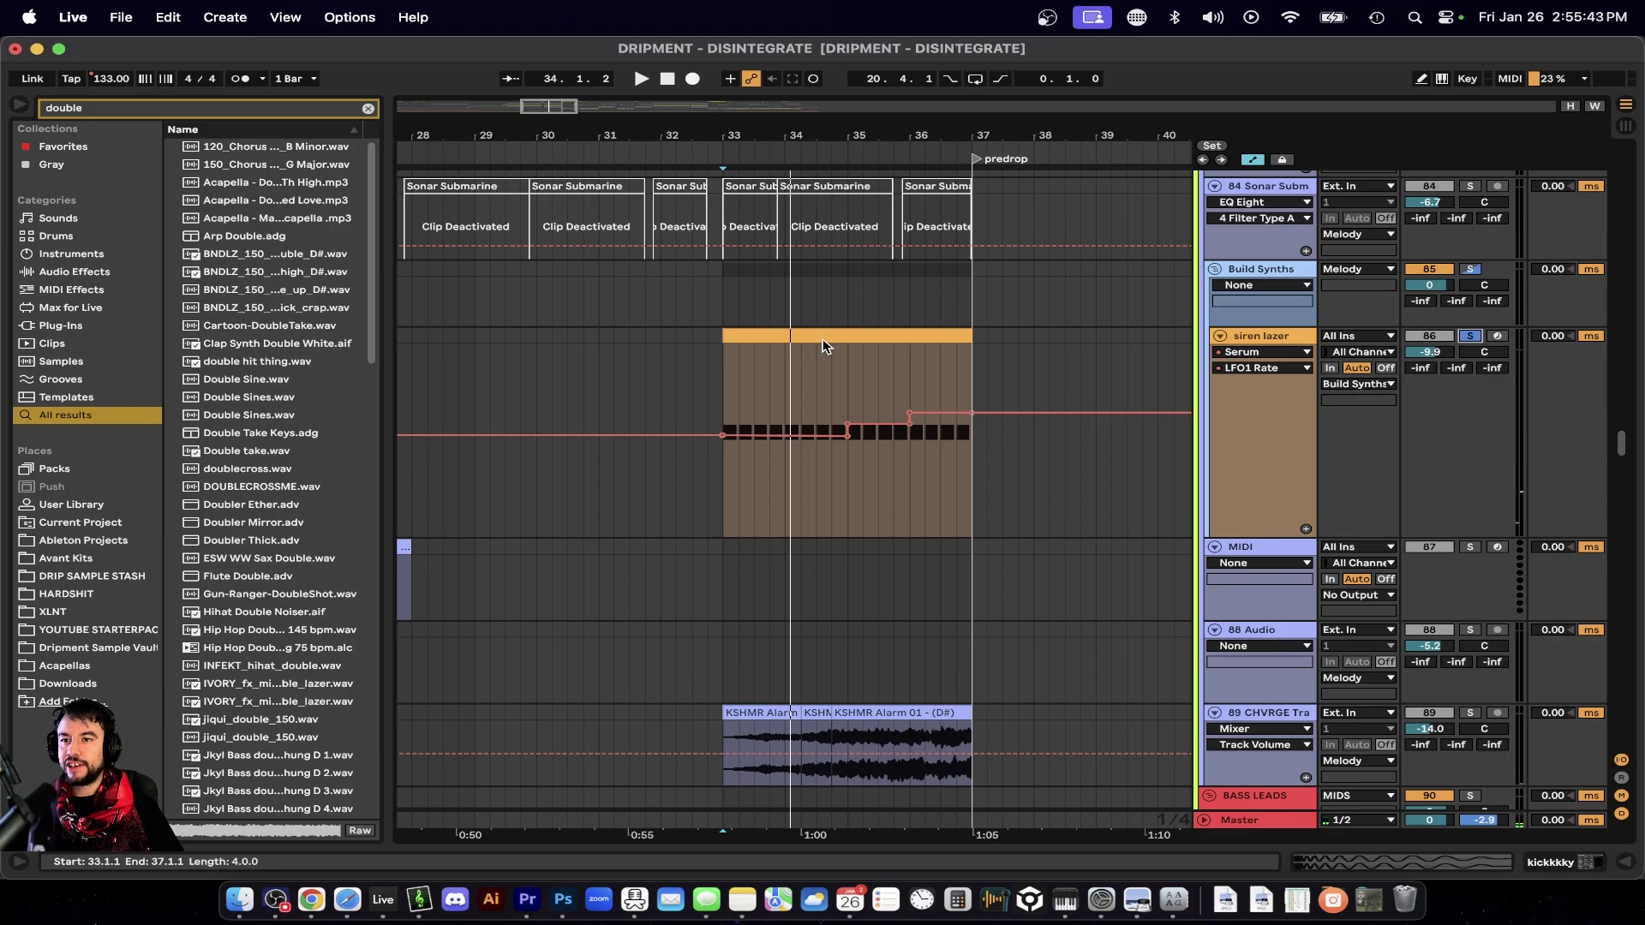
{"action": "key", "text": "space"}
{"action": "scroll", "coordinate": [844, 514], "scroll_direction": "up", "scroll_amount": 3}
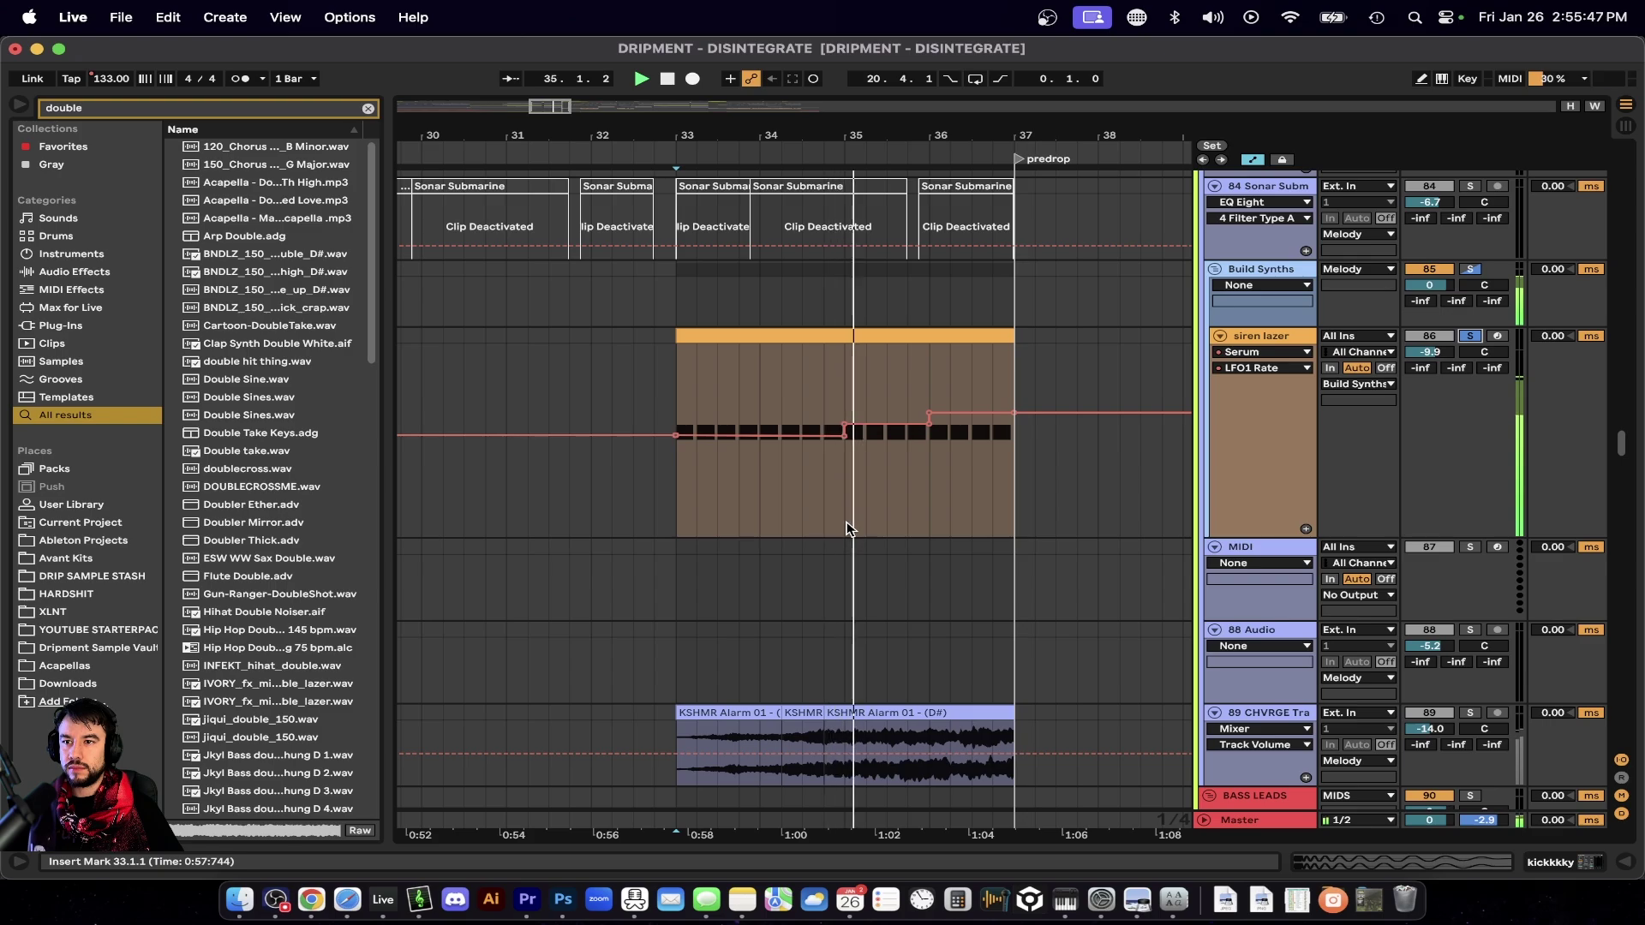
Solo track 89, play the KSHMR Alarm 01 clips from bar 33, and unsolo the track.
{"action": "scroll", "coordinate": [884, 519], "scroll_direction": "down", "scroll_amount": 3}
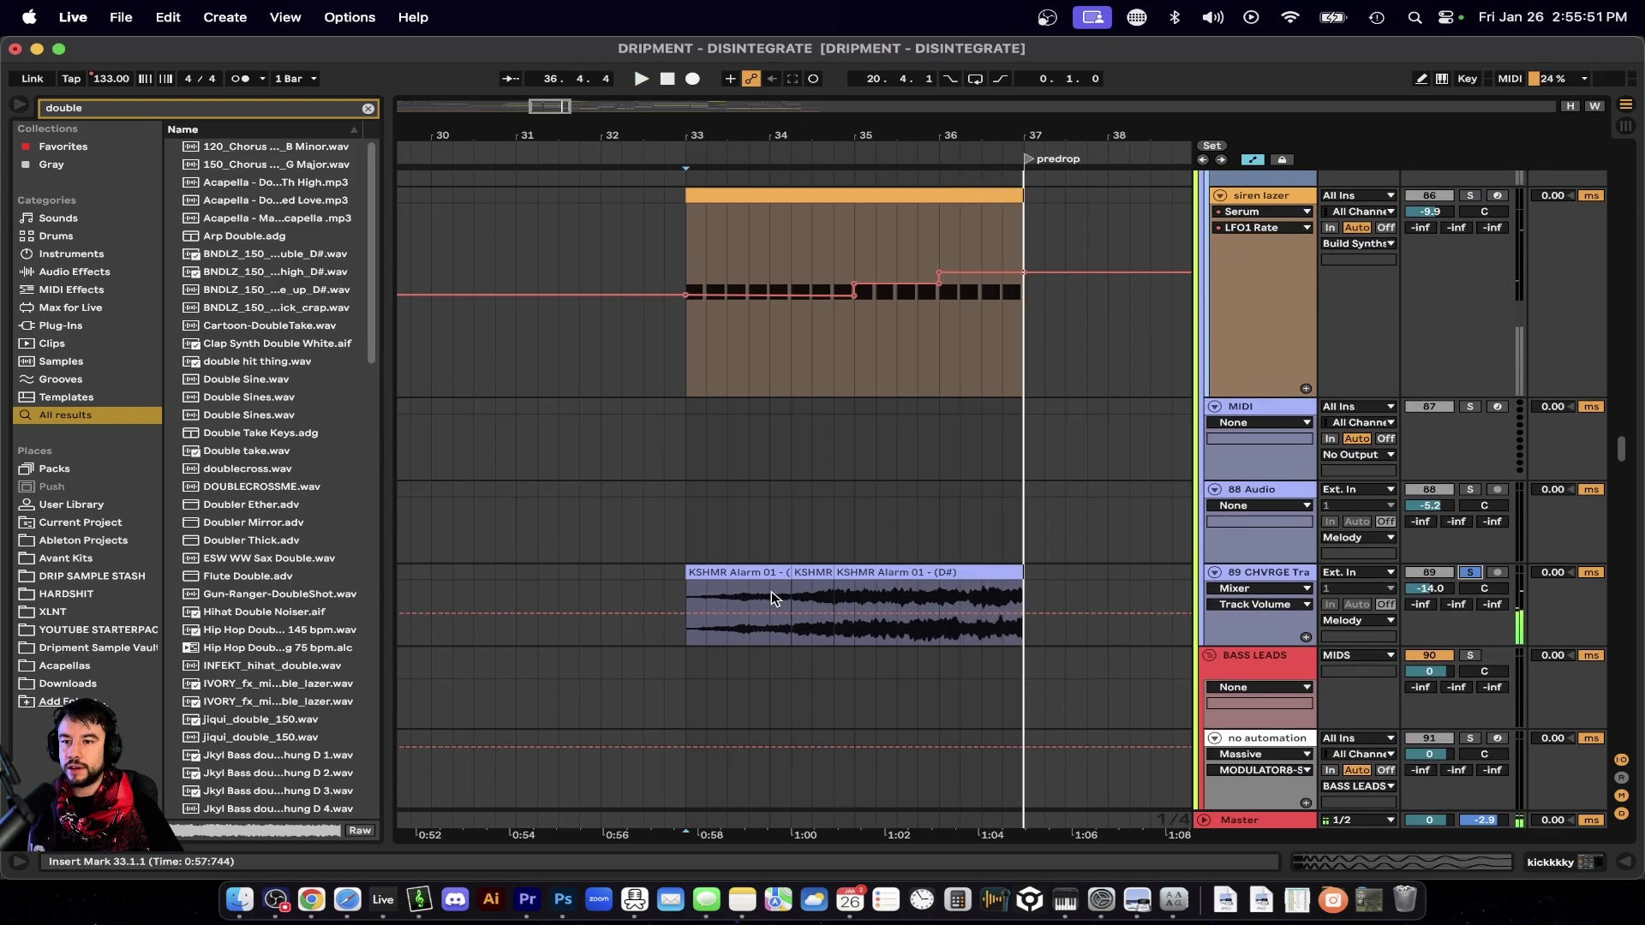
{"action": "key", "text": "space"}
{"action": "scroll", "coordinate": [774, 691], "scroll_direction": "up", "scroll_amount": 2}
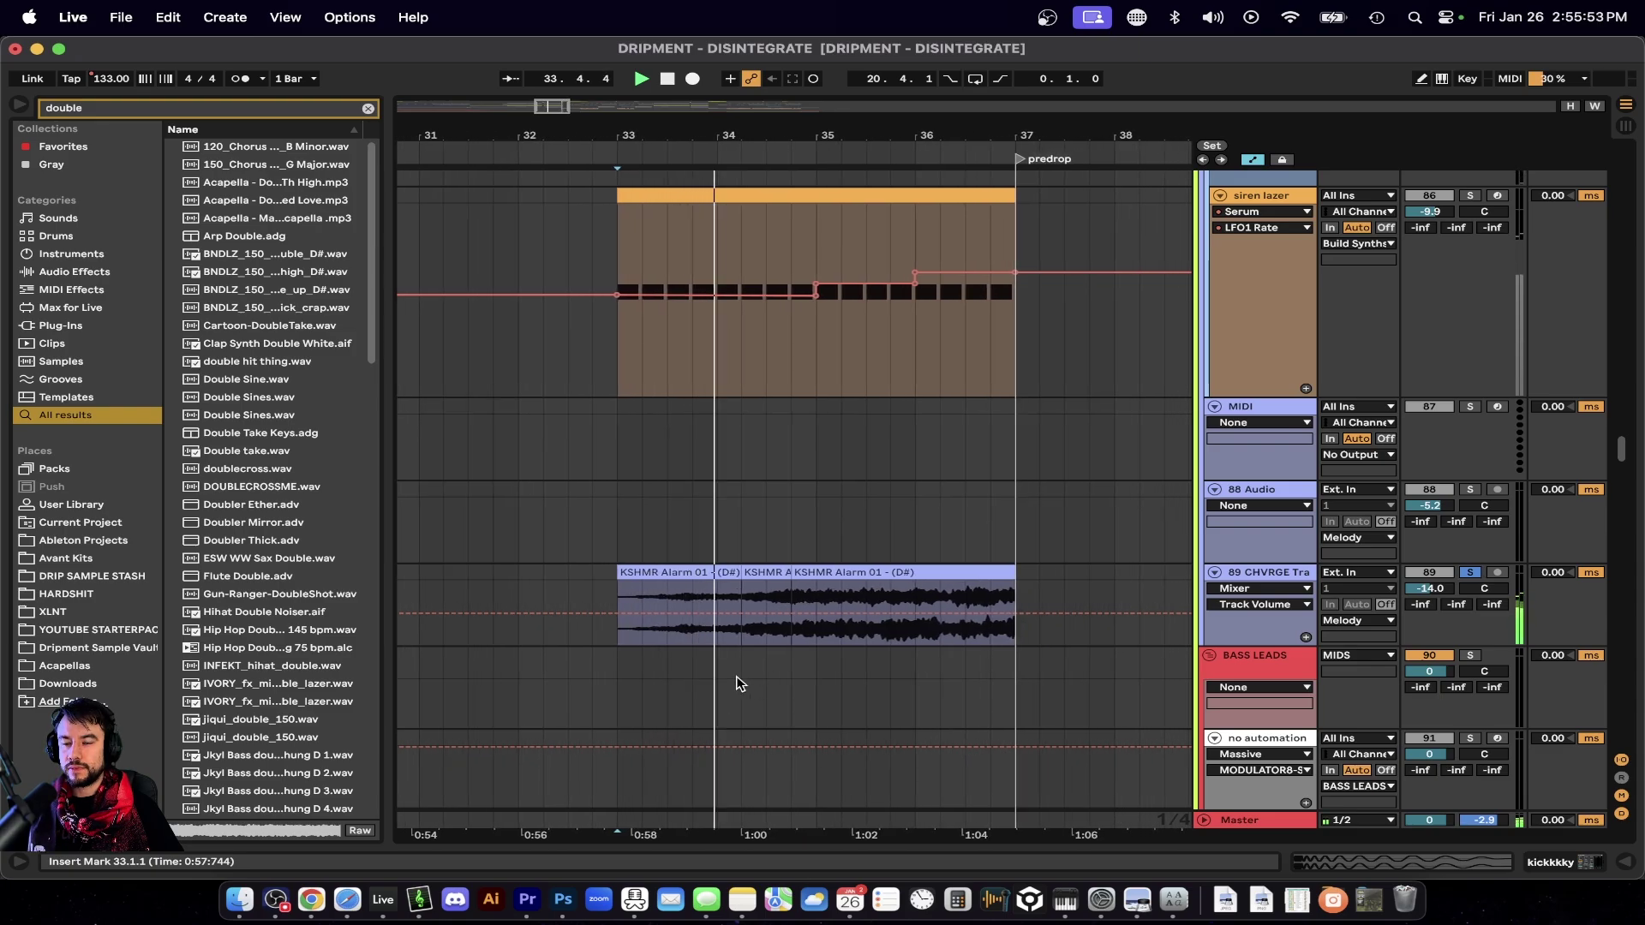
{"action": "scroll", "coordinate": [740, 683], "scroll_direction": "down", "scroll_amount": 5}
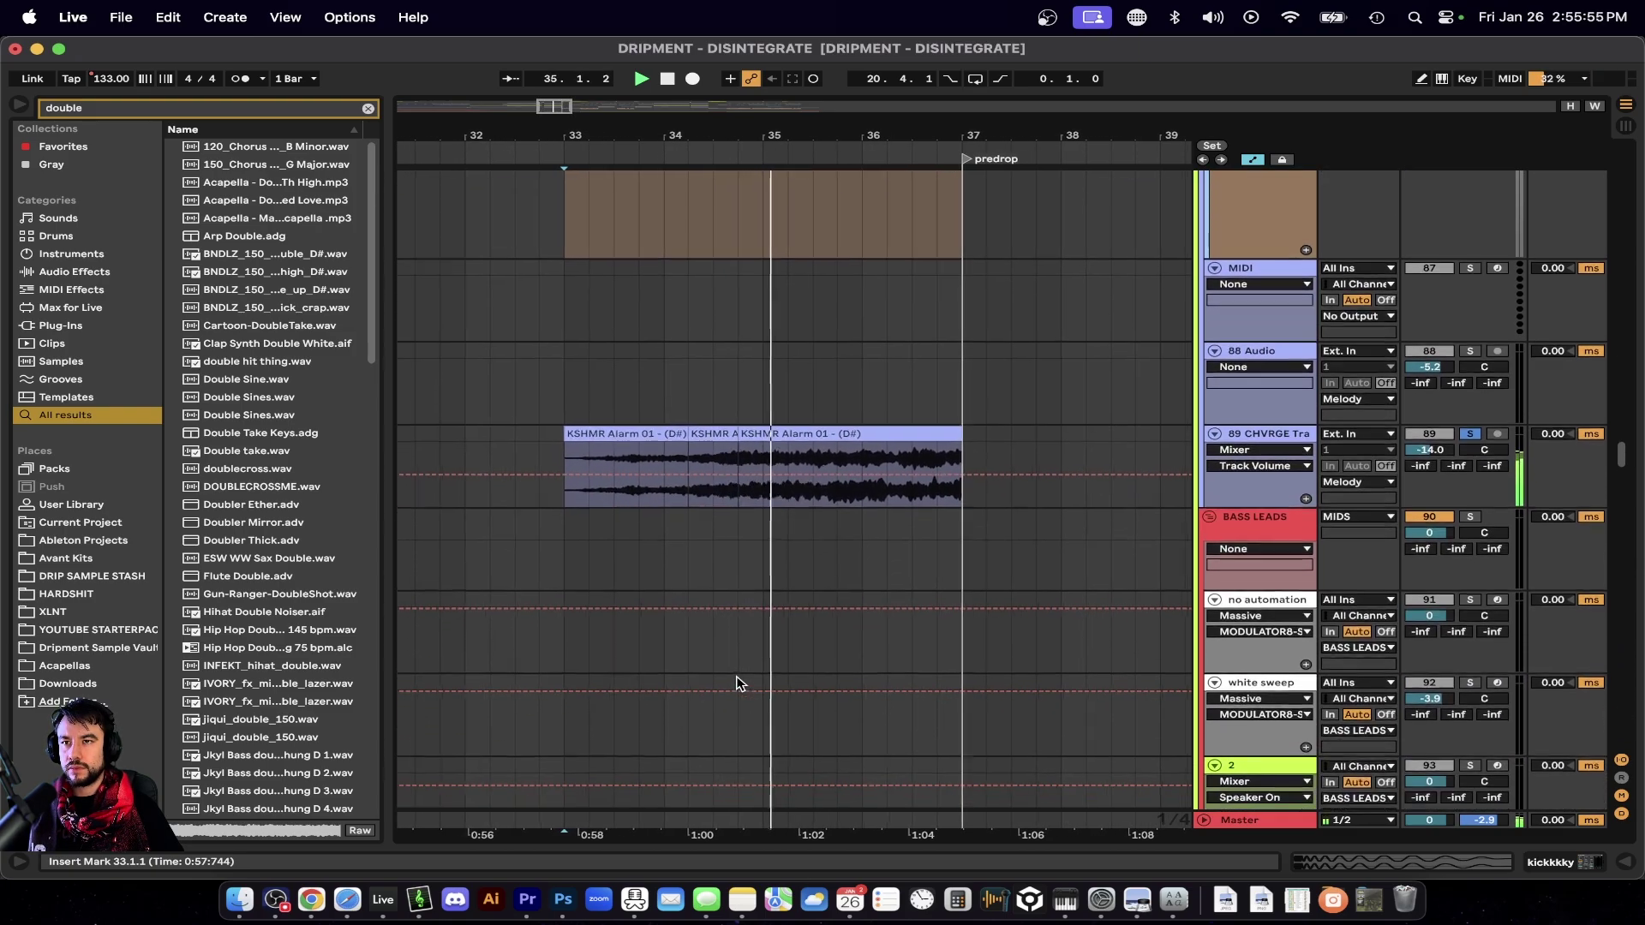
{"action": "scroll", "coordinate": [737, 681], "scroll_direction": "up", "scroll_amount": 2}
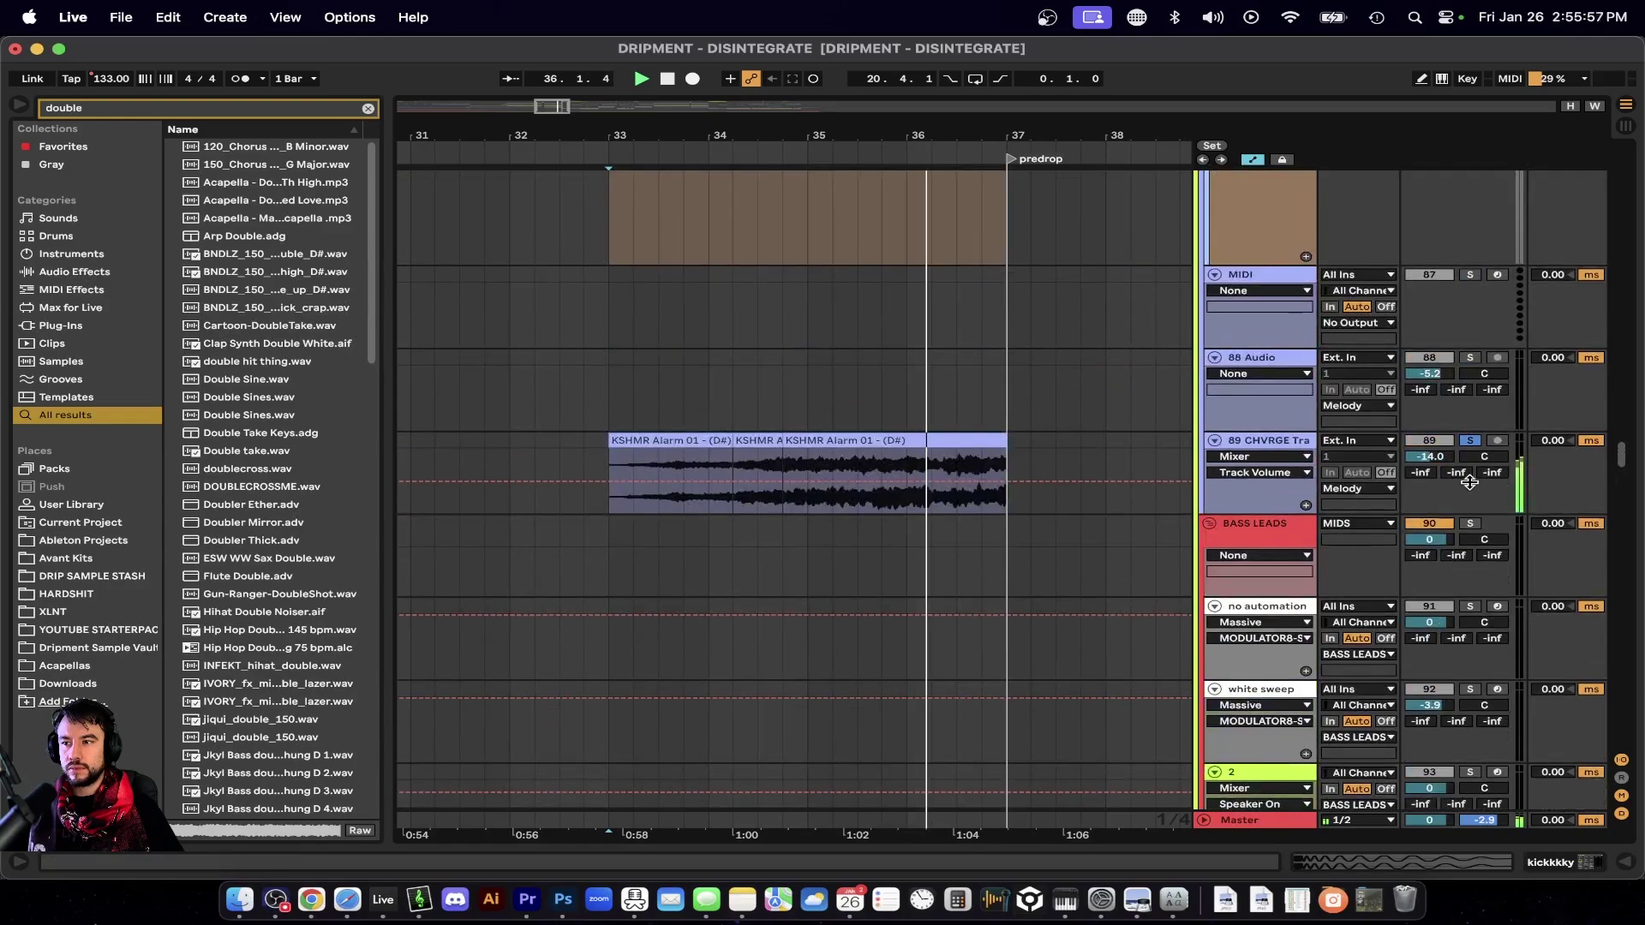
{"action": "scroll", "coordinate": [665, 488], "scroll_direction": "up", "scroll_amount": 2}
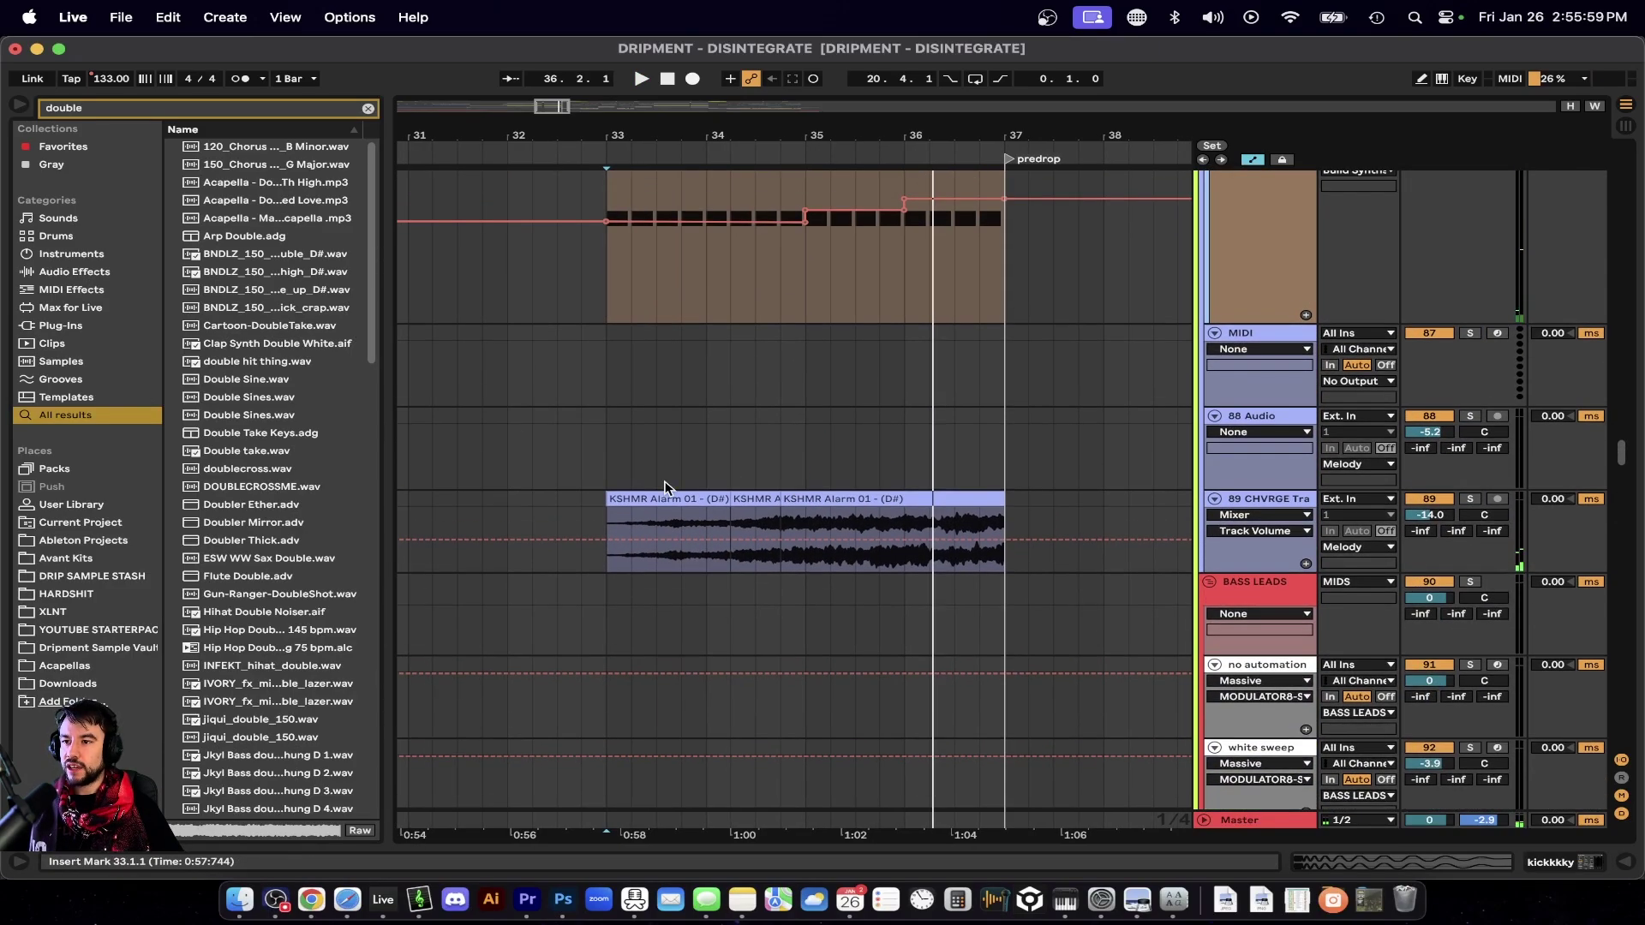
Play all tracks from bar 33 past the predrop marker while looking over the melody, cymbal, drum and vocal sample tracks.
{"action": "scroll", "coordinate": [665, 488], "scroll_direction": "up", "scroll_amount": 10}
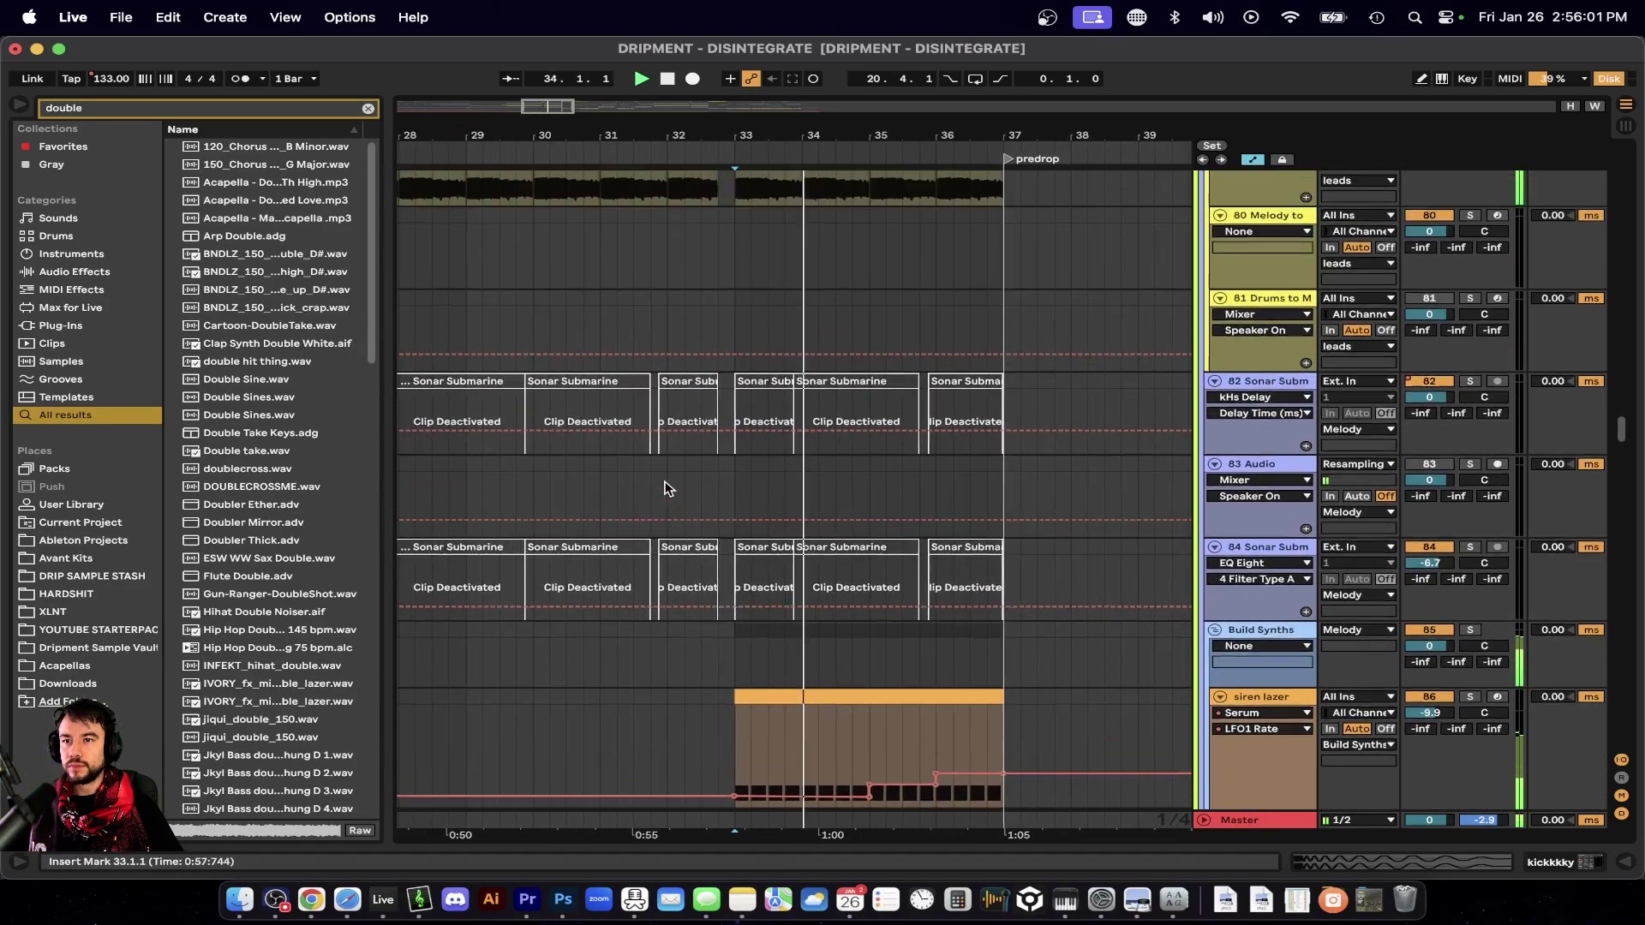
{"action": "scroll", "coordinate": [665, 489], "scroll_direction": "up", "scroll_amount": 10}
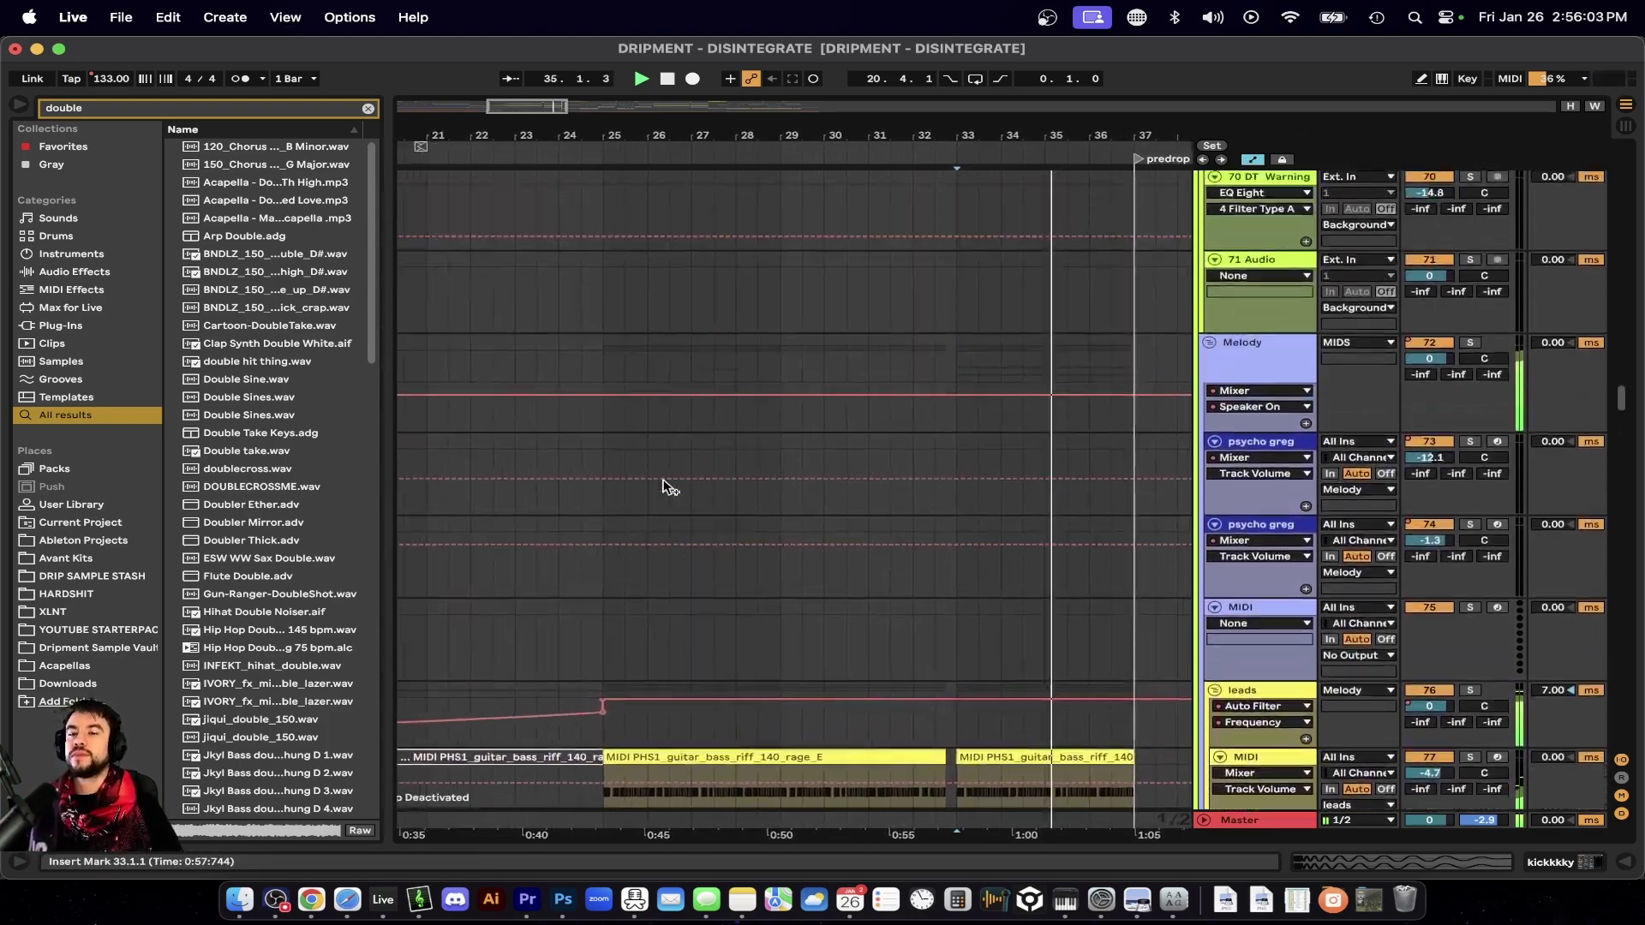
{"action": "scroll", "coordinate": [669, 488], "scroll_direction": "up", "scroll_amount": 10}
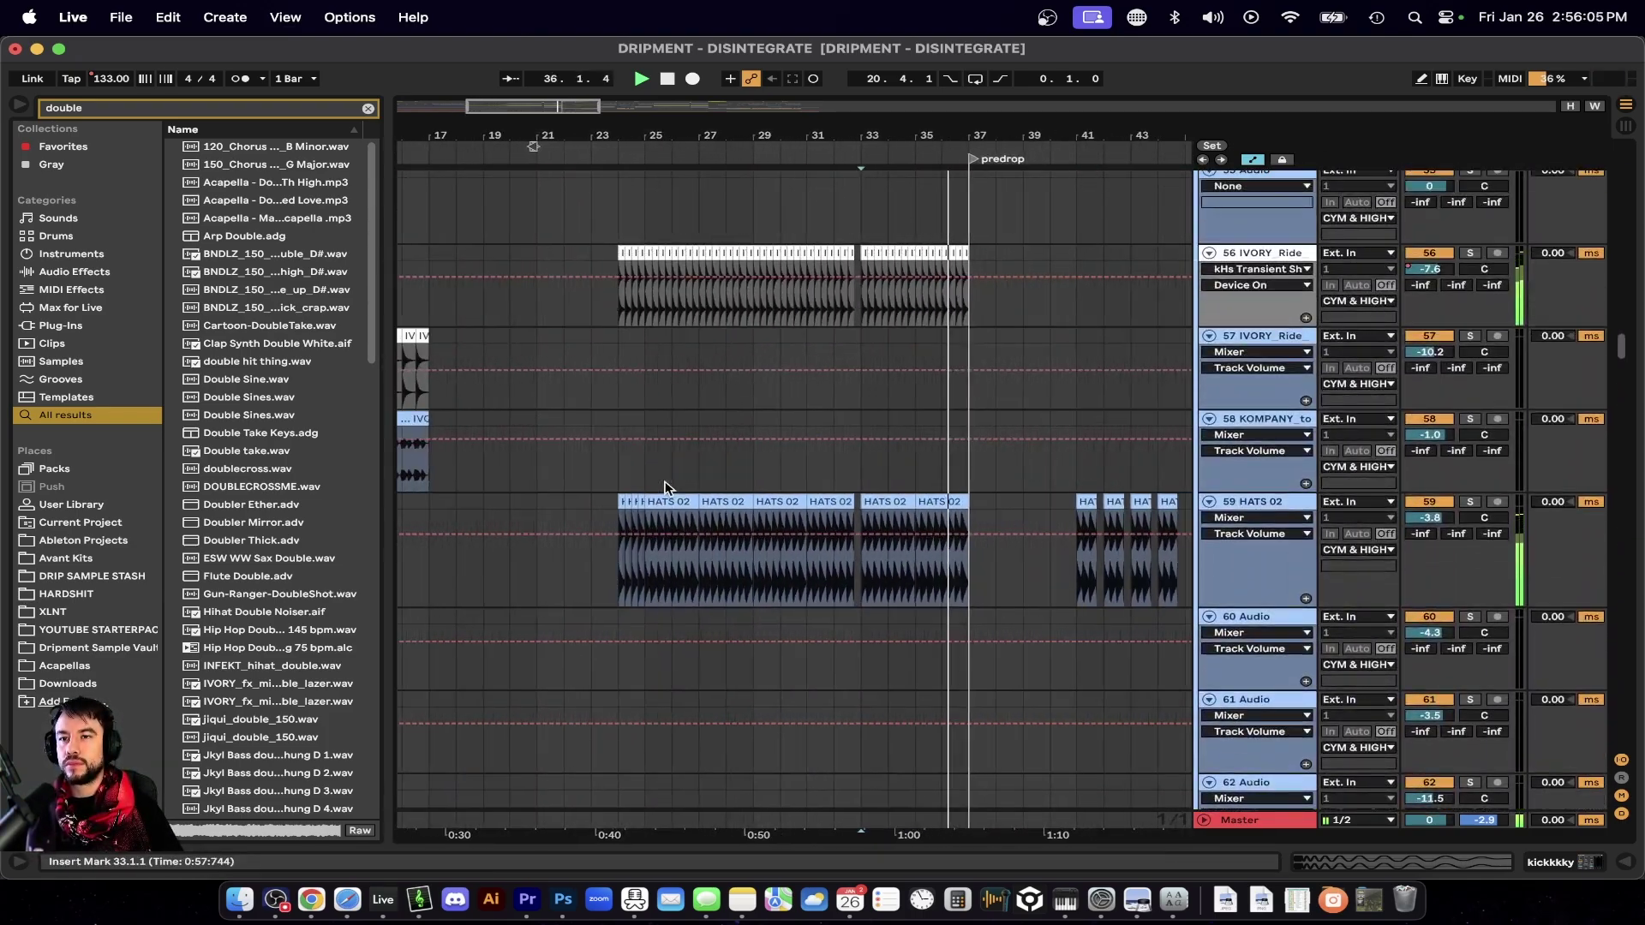
{"action": "scroll", "coordinate": [665, 484], "scroll_direction": "up", "scroll_amount": 10}
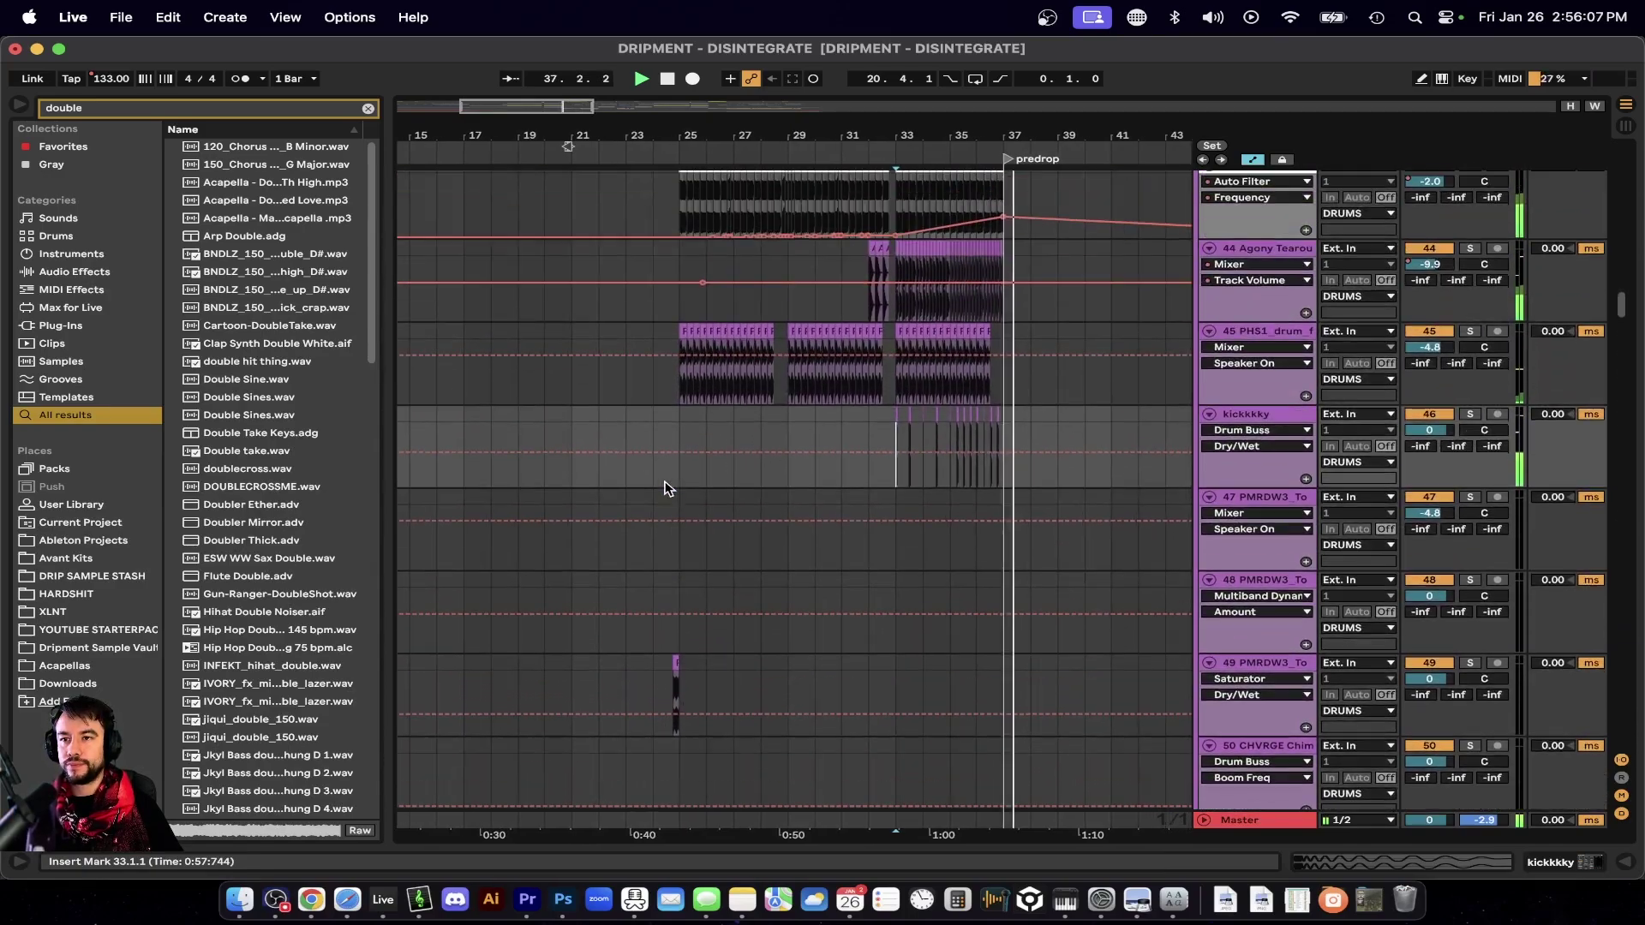
{"action": "scroll", "coordinate": [665, 489], "scroll_direction": "up", "scroll_amount": 1}
{"action": "scroll", "coordinate": [694, 523], "scroll_direction": "up", "scroll_amount": 3}
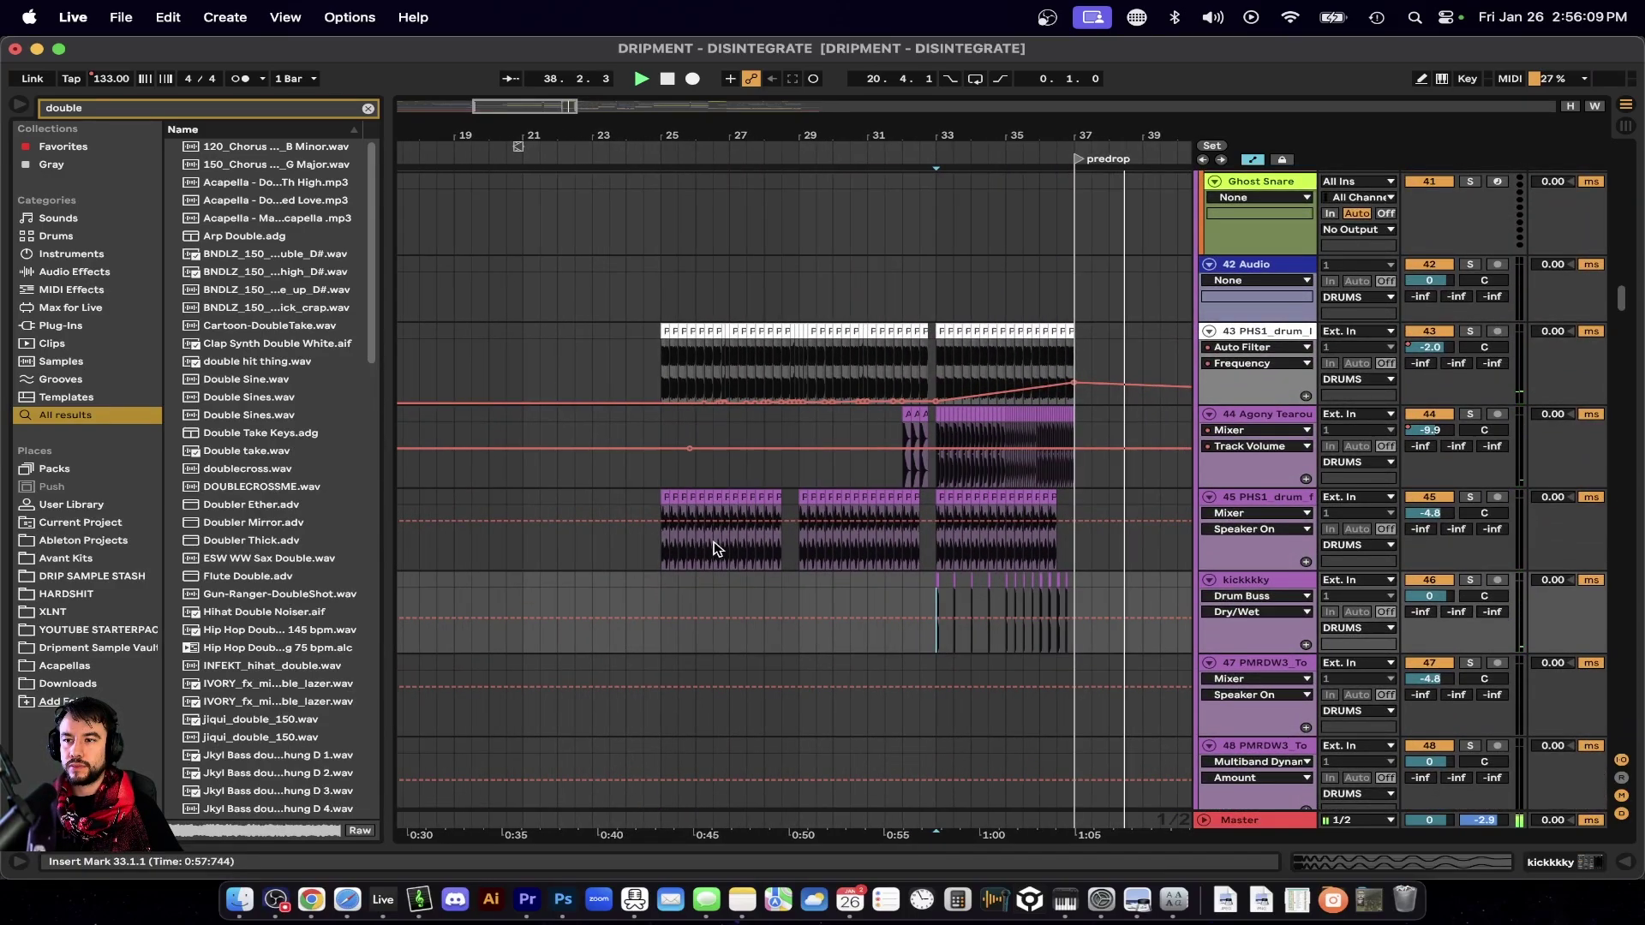
{"action": "scroll", "coordinate": [718, 549], "scroll_direction": "up", "scroll_amount": 15}
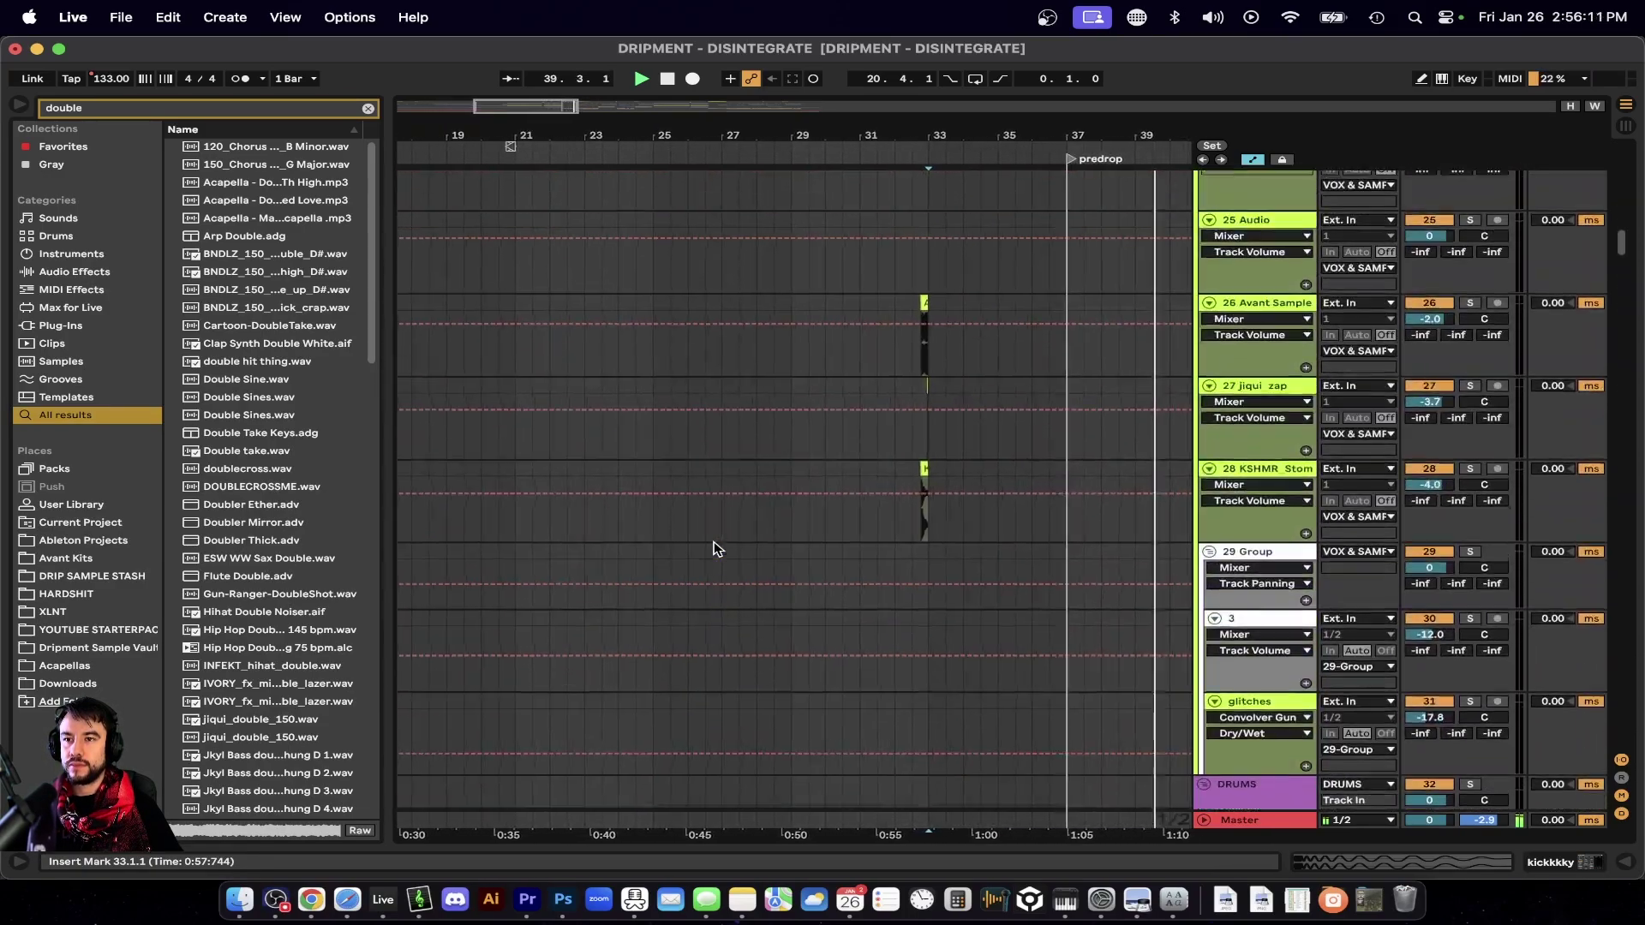
{"action": "scroll", "coordinate": [718, 549], "scroll_direction": "up", "scroll_amount": 12}
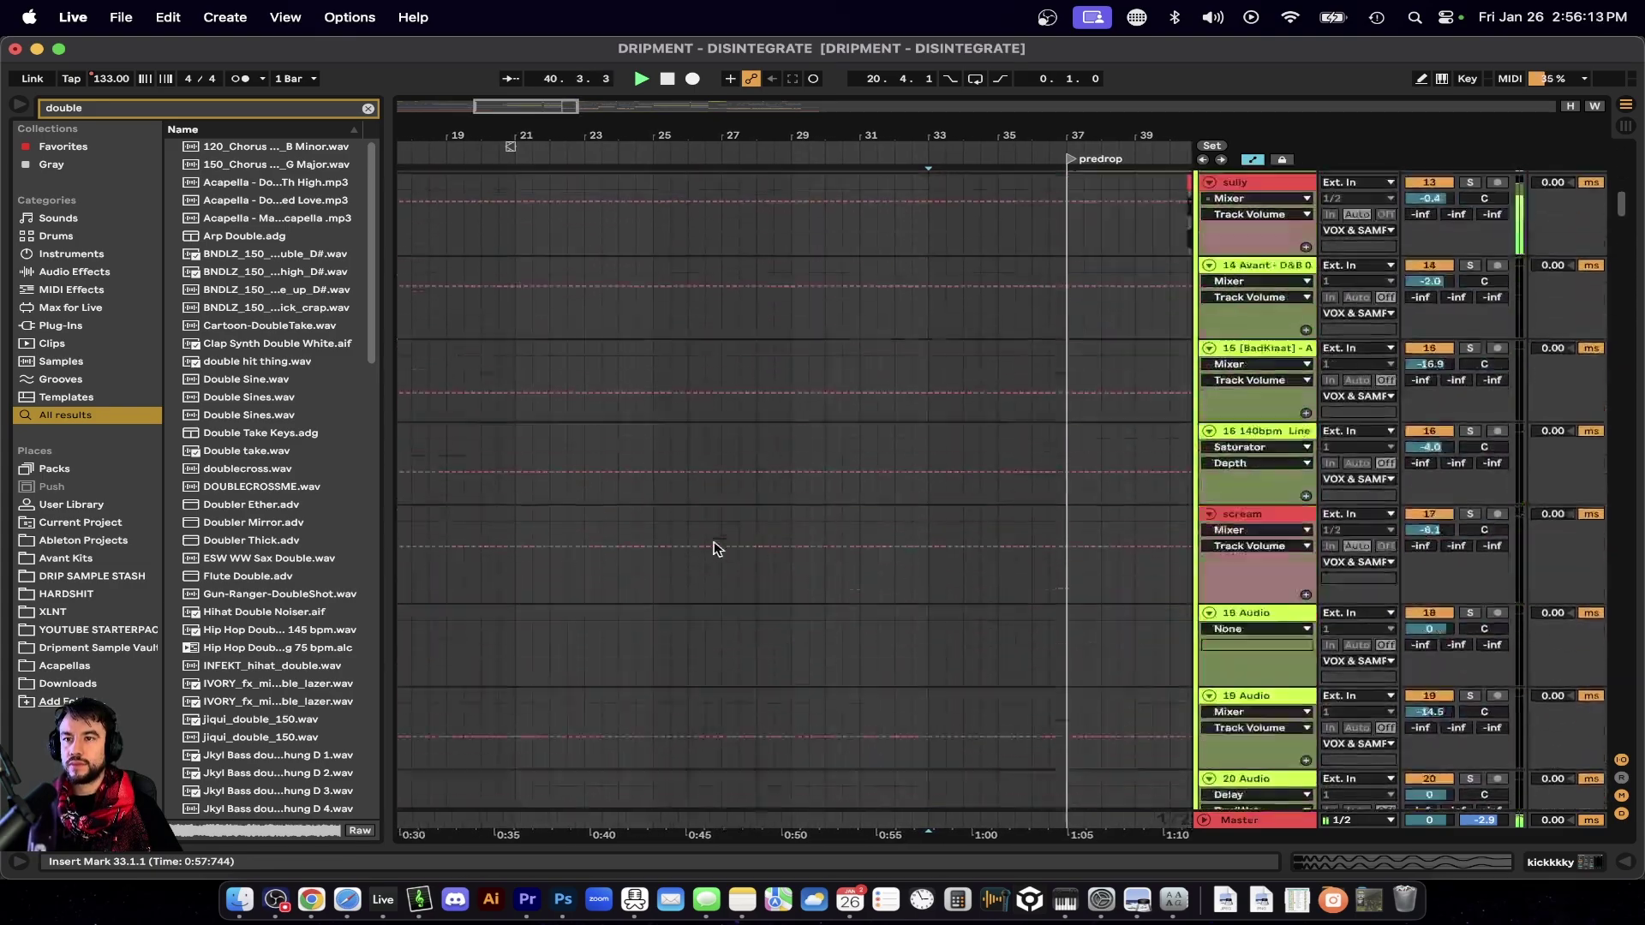
Go back to the leads group, place the insert marker at bar 22 on track 79, and look over the guitar and ride clips.
{"action": "scroll", "coordinate": [718, 549], "scroll_direction": "down", "scroll_amount": 20}
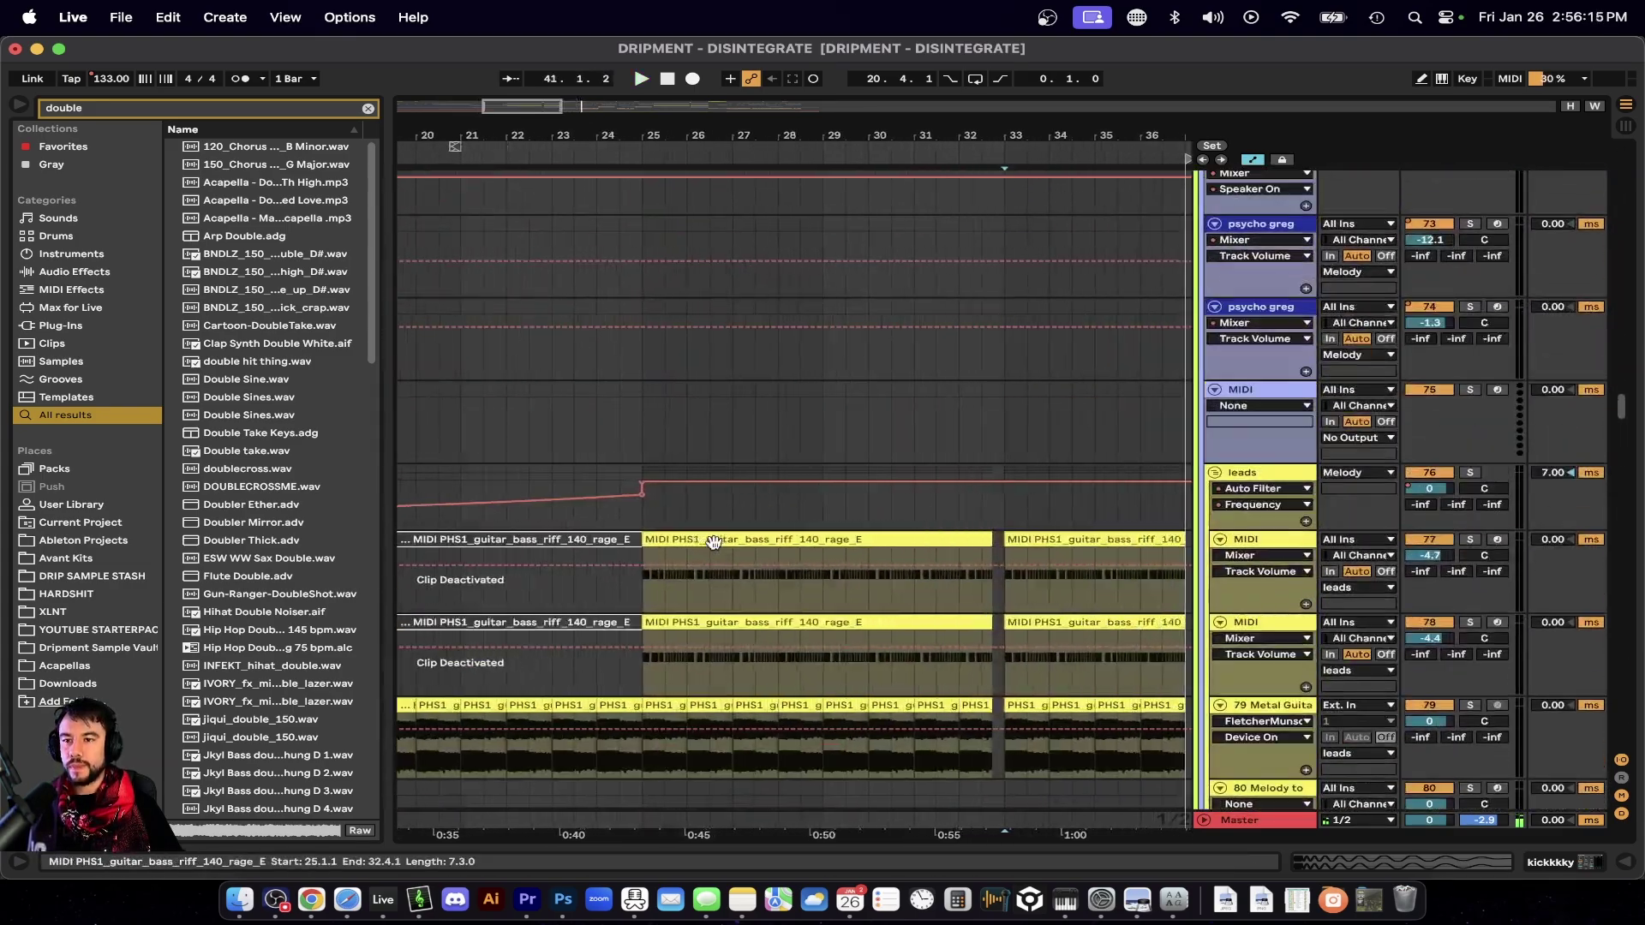
{"action": "scroll", "coordinate": [714, 542], "scroll_direction": "down", "scroll_amount": 5}
{"action": "scroll", "coordinate": [715, 545], "scroll_direction": "down", "scroll_amount": 6}
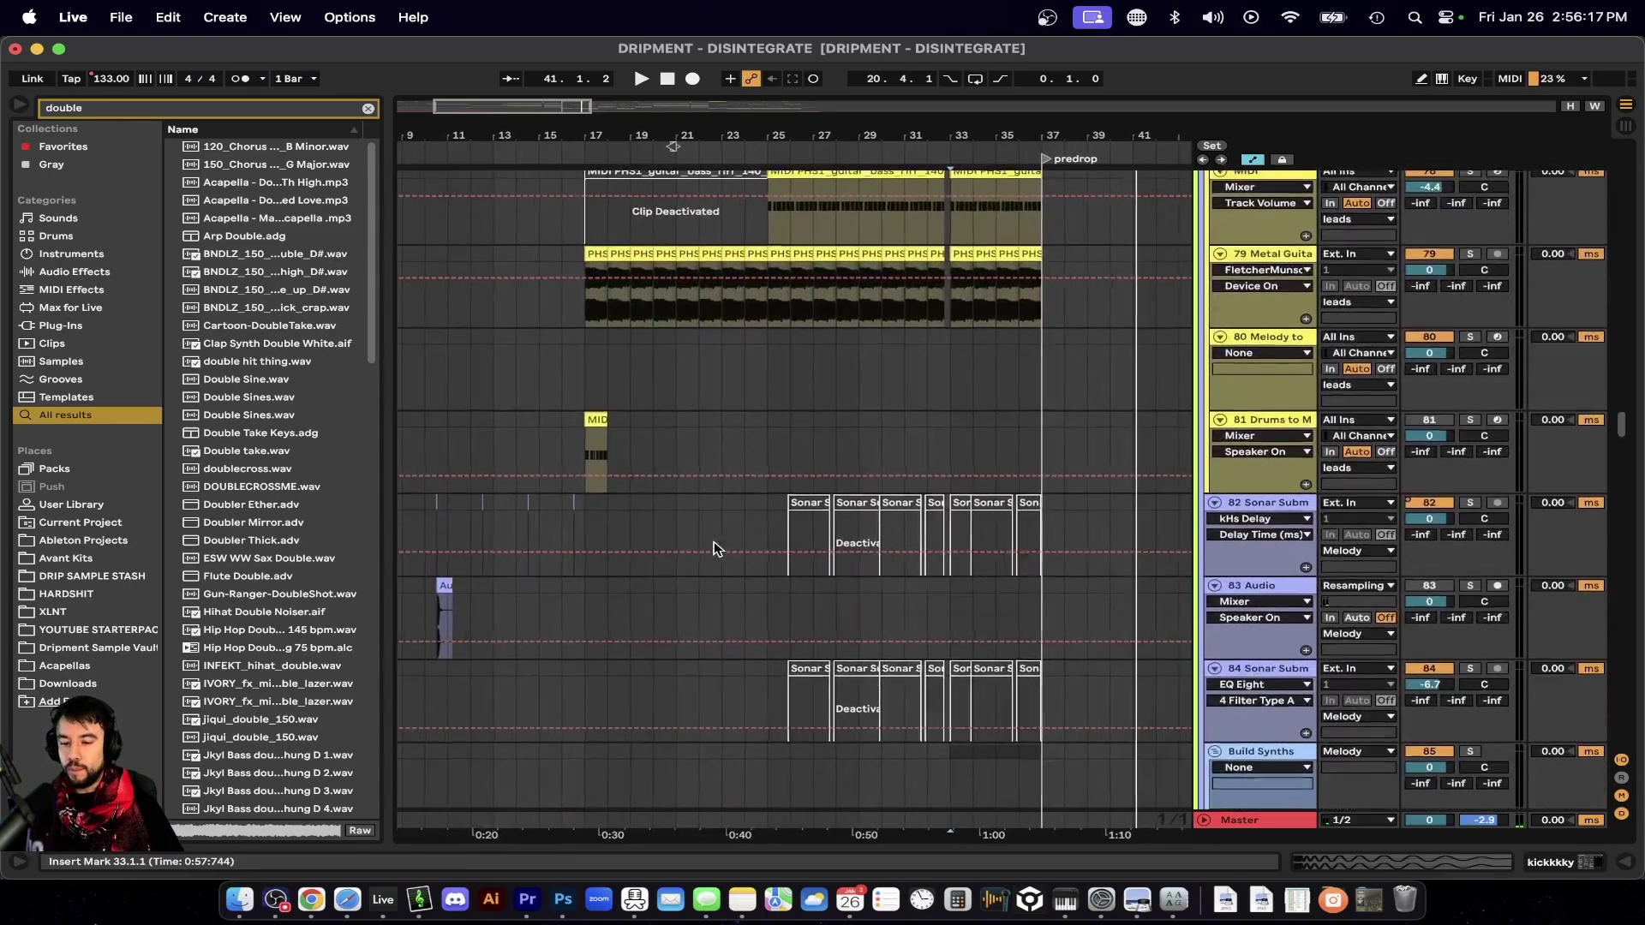
{"action": "scroll", "coordinate": [718, 549], "scroll_direction": "up", "scroll_amount": 4}
{"action": "scroll", "coordinate": [719, 543], "scroll_direction": "left", "scroll_amount": 4}
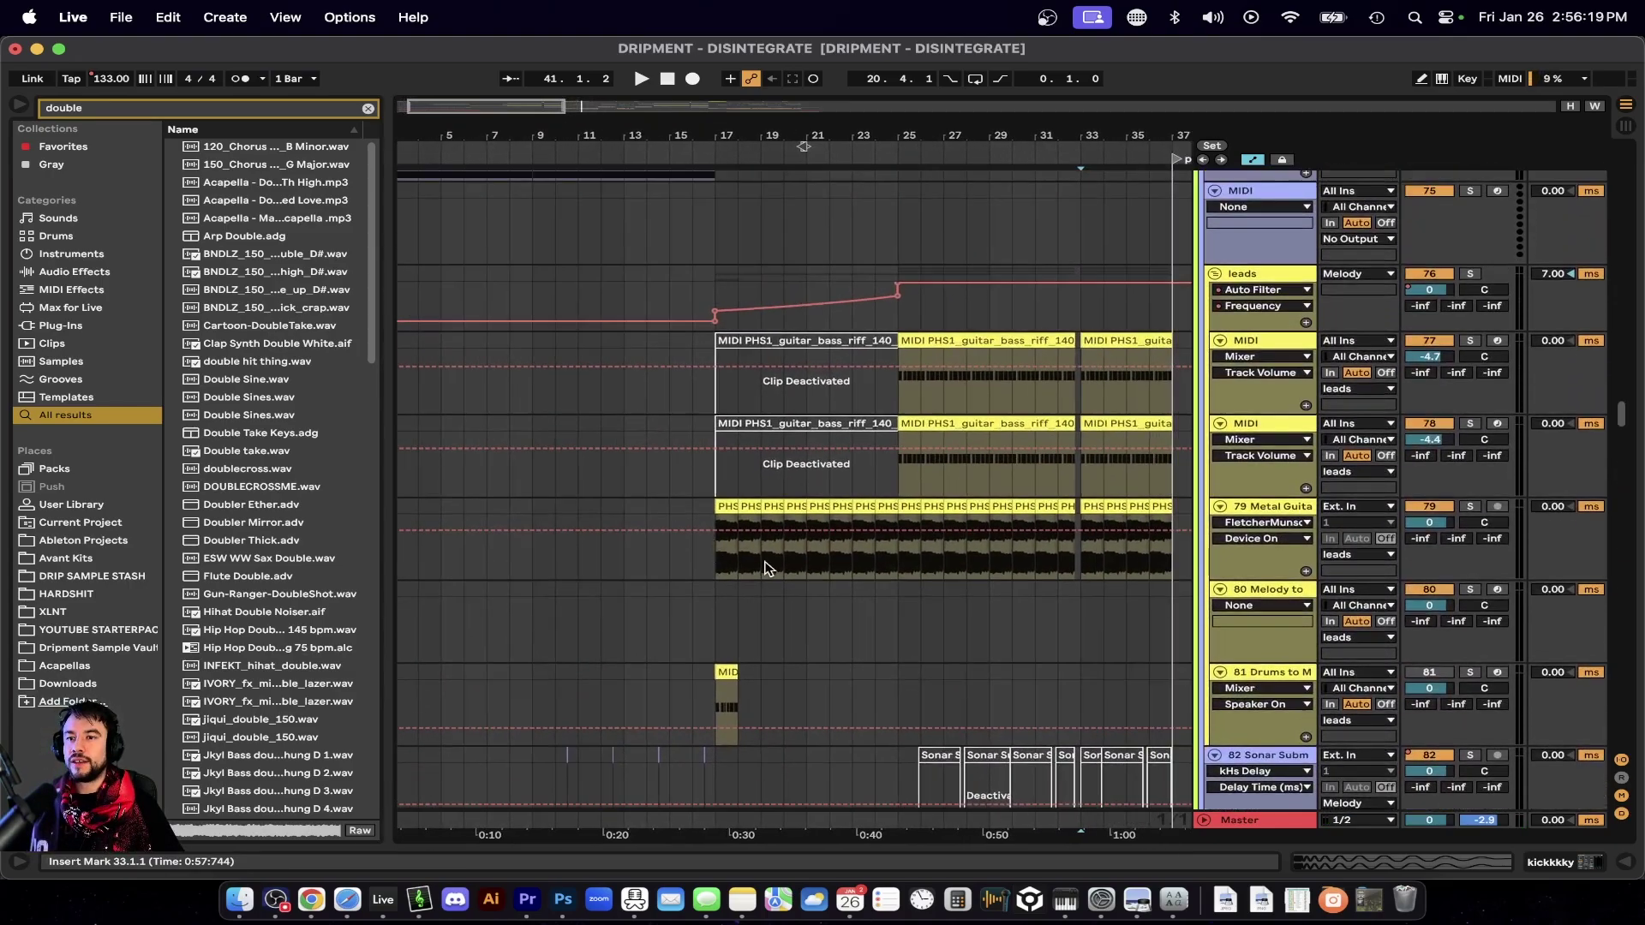
{"action": "left_click", "coordinate": [826, 573]}
{"action": "scroll", "coordinate": [888, 577], "scroll_direction": "right", "scroll_amount": 5}
{"action": "scroll", "coordinate": [586, 526], "scroll_direction": "up", "scroll_amount": 14}
{"action": "scroll", "coordinate": [587, 526], "scroll_direction": "left", "scroll_amount": 5}
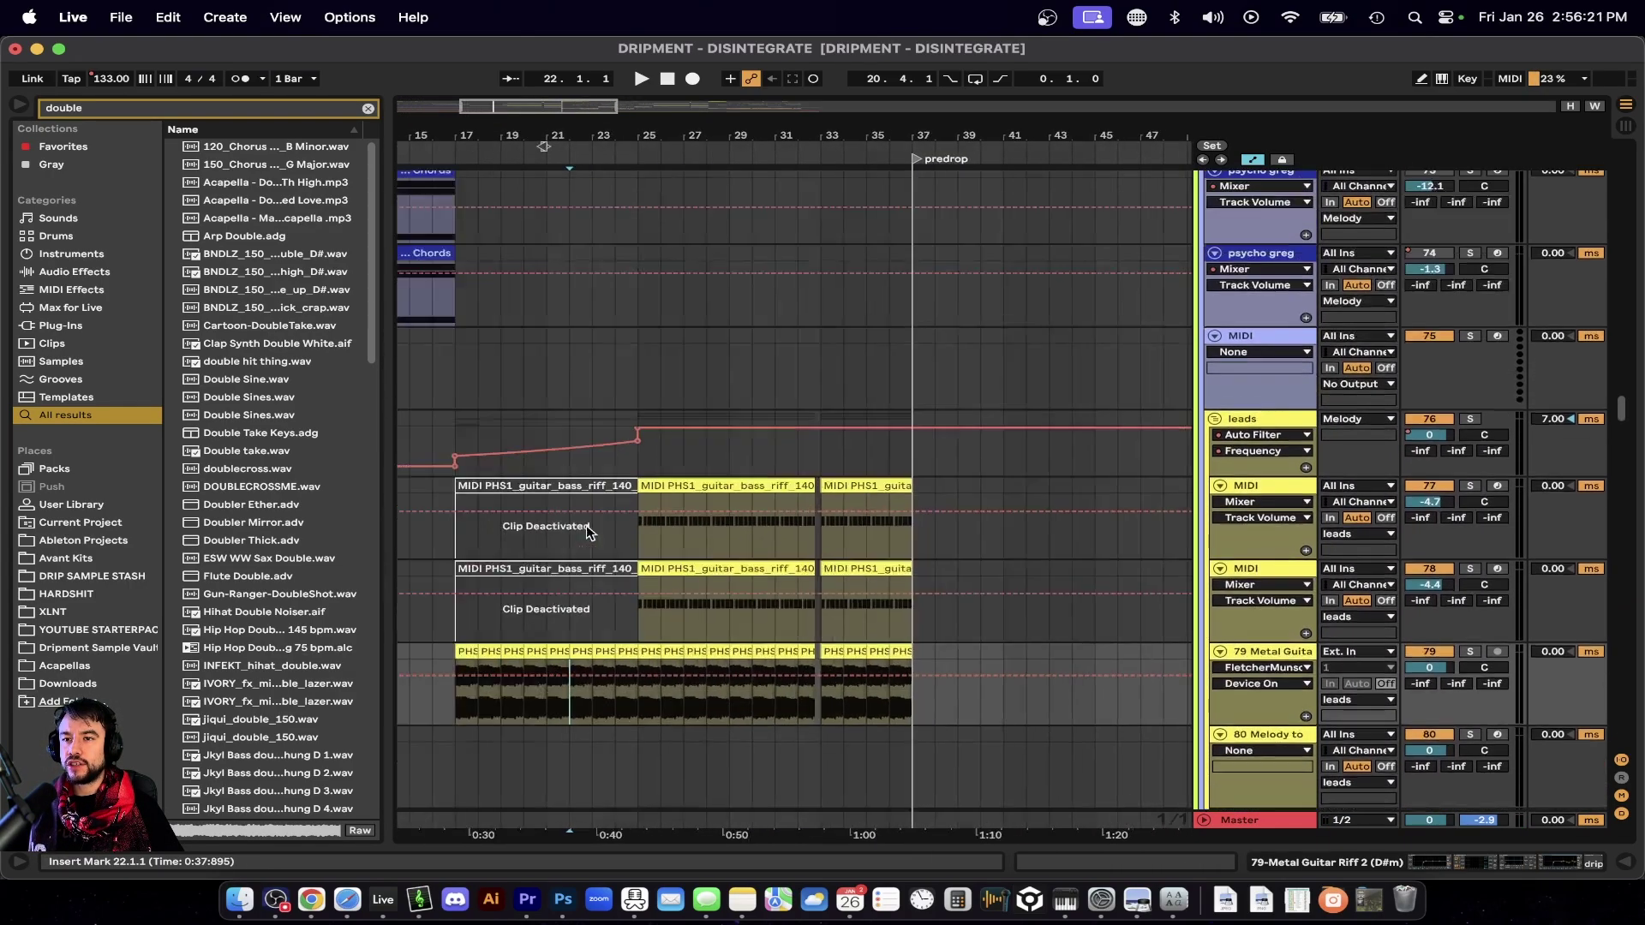
{"action": "scroll", "coordinate": [586, 526], "scroll_direction": "up", "scroll_amount": 12}
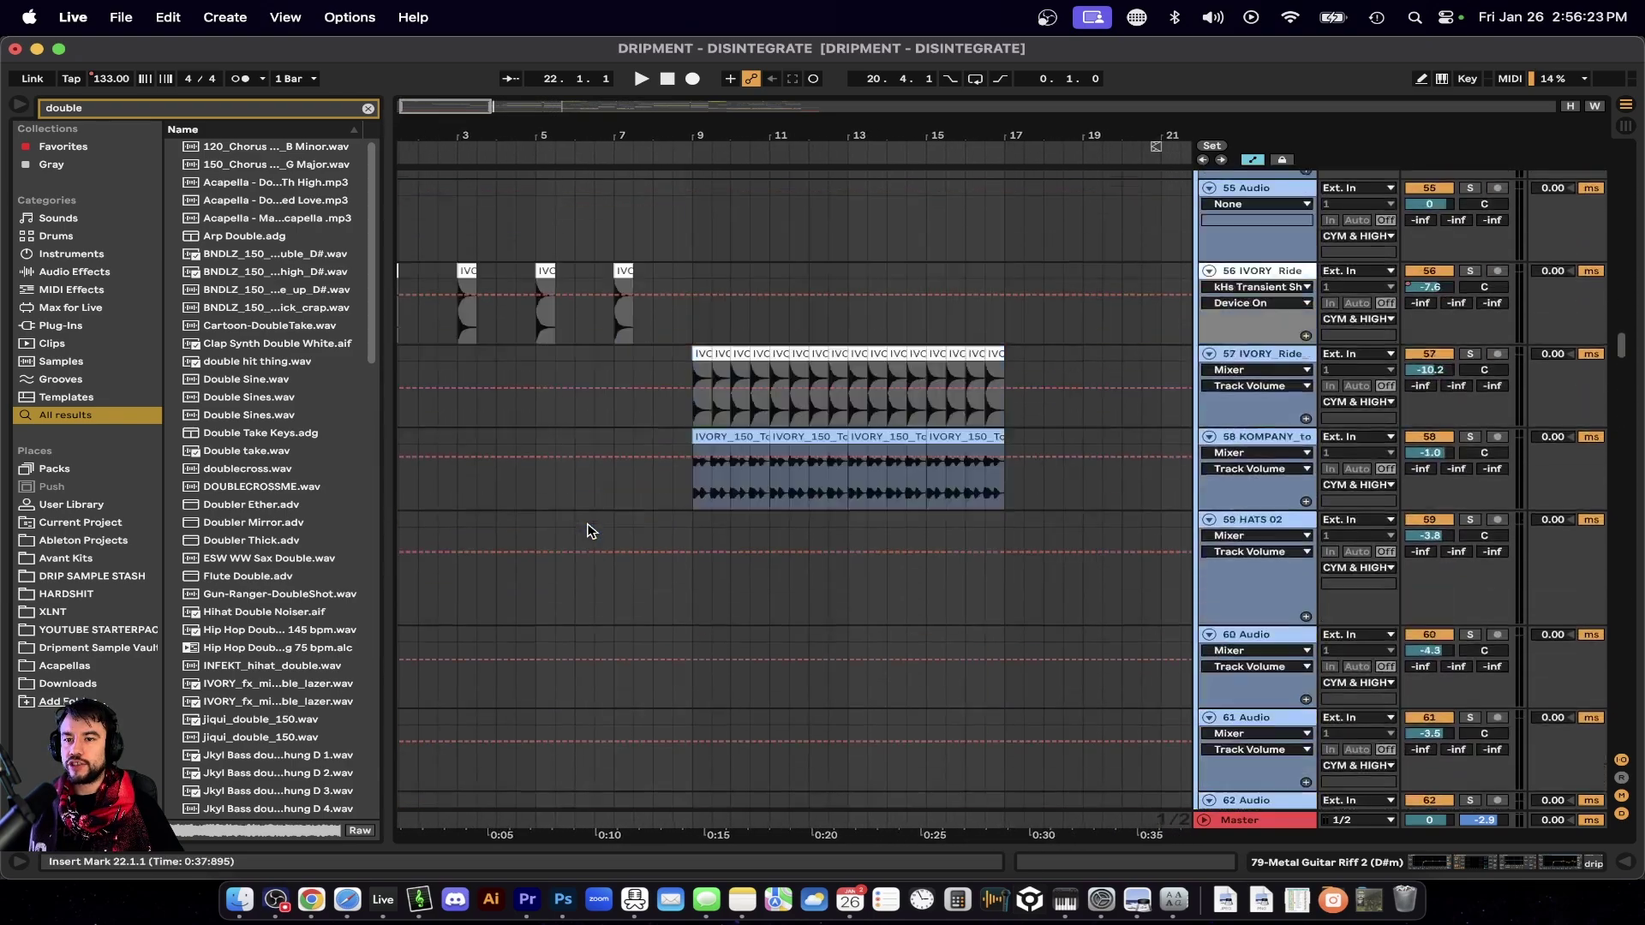
{"action": "scroll", "coordinate": [588, 529], "scroll_direction": "down", "scroll_amount": 3}
Open the recent Live Set Alert without saving the changes to DRIPMENT - DISINTEGRATE.
{"action": "left_click", "coordinate": [121, 17]}
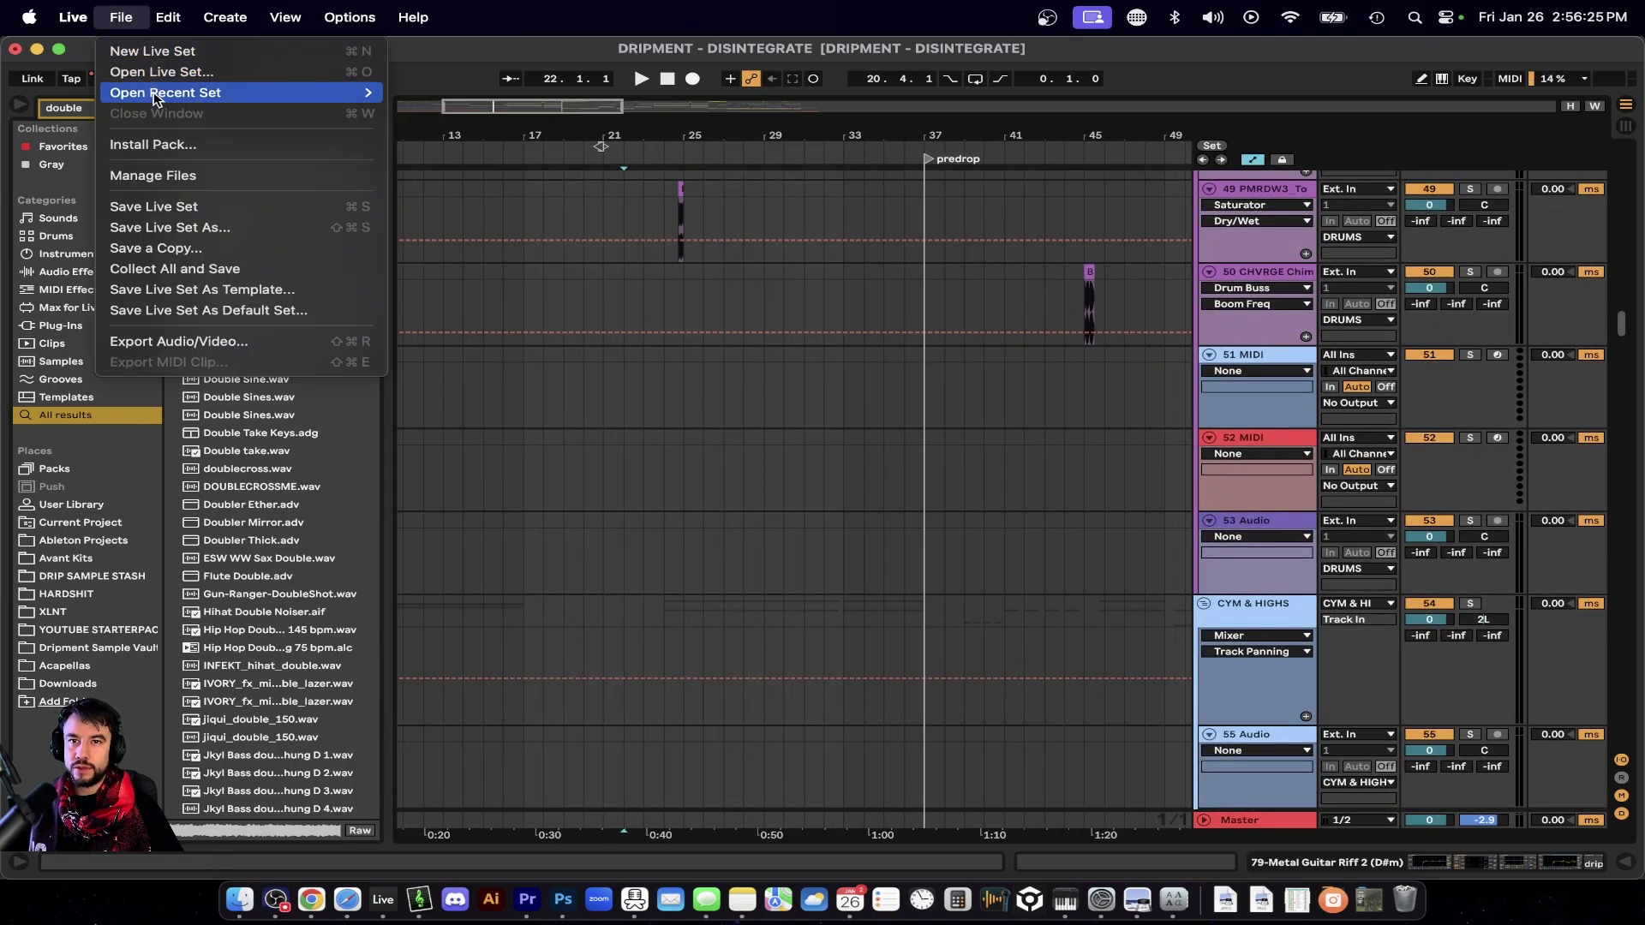
{"action": "mouse_move", "coordinate": [343, 92]}
{"action": "left_click", "coordinate": [458, 114]}
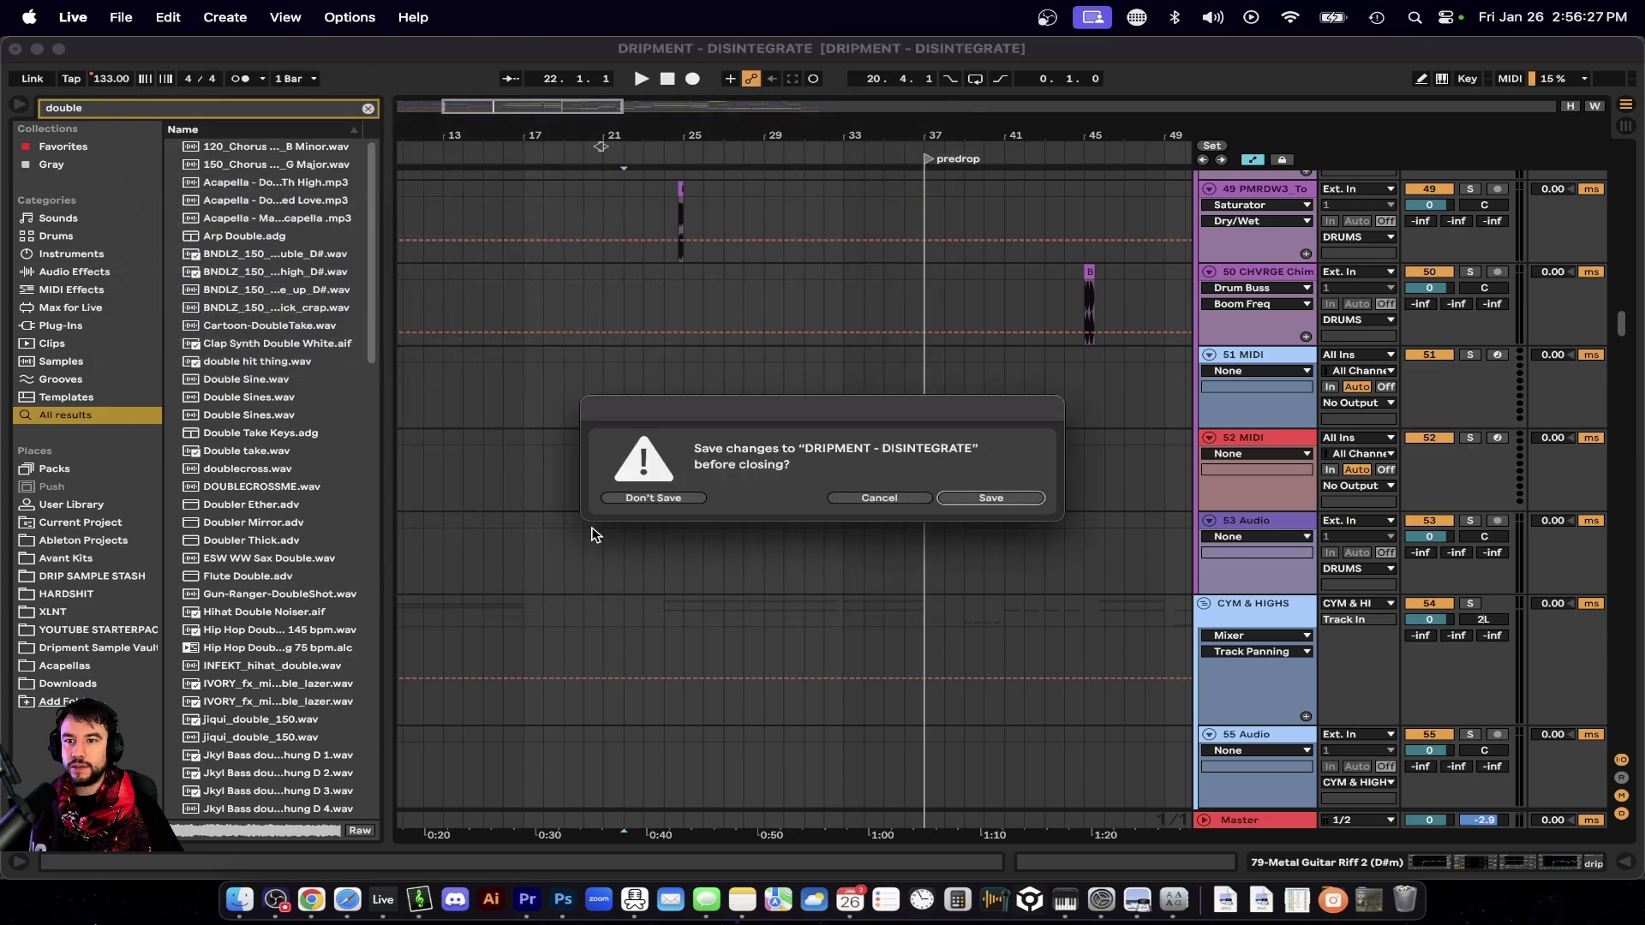
{"action": "left_click", "coordinate": [649, 504]}
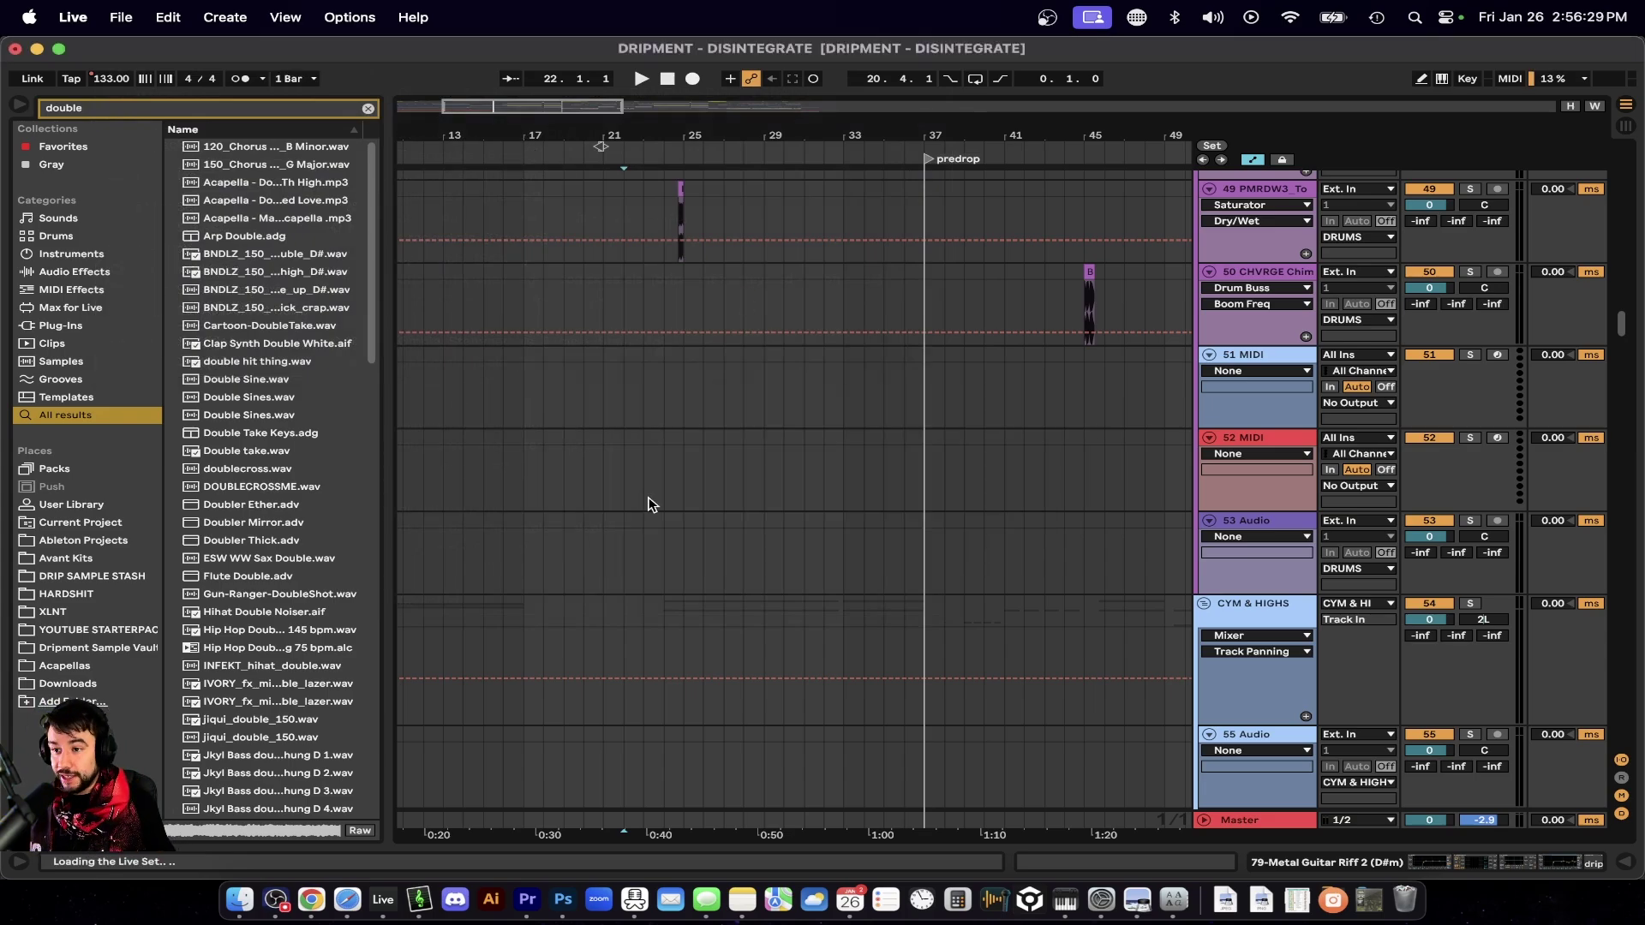
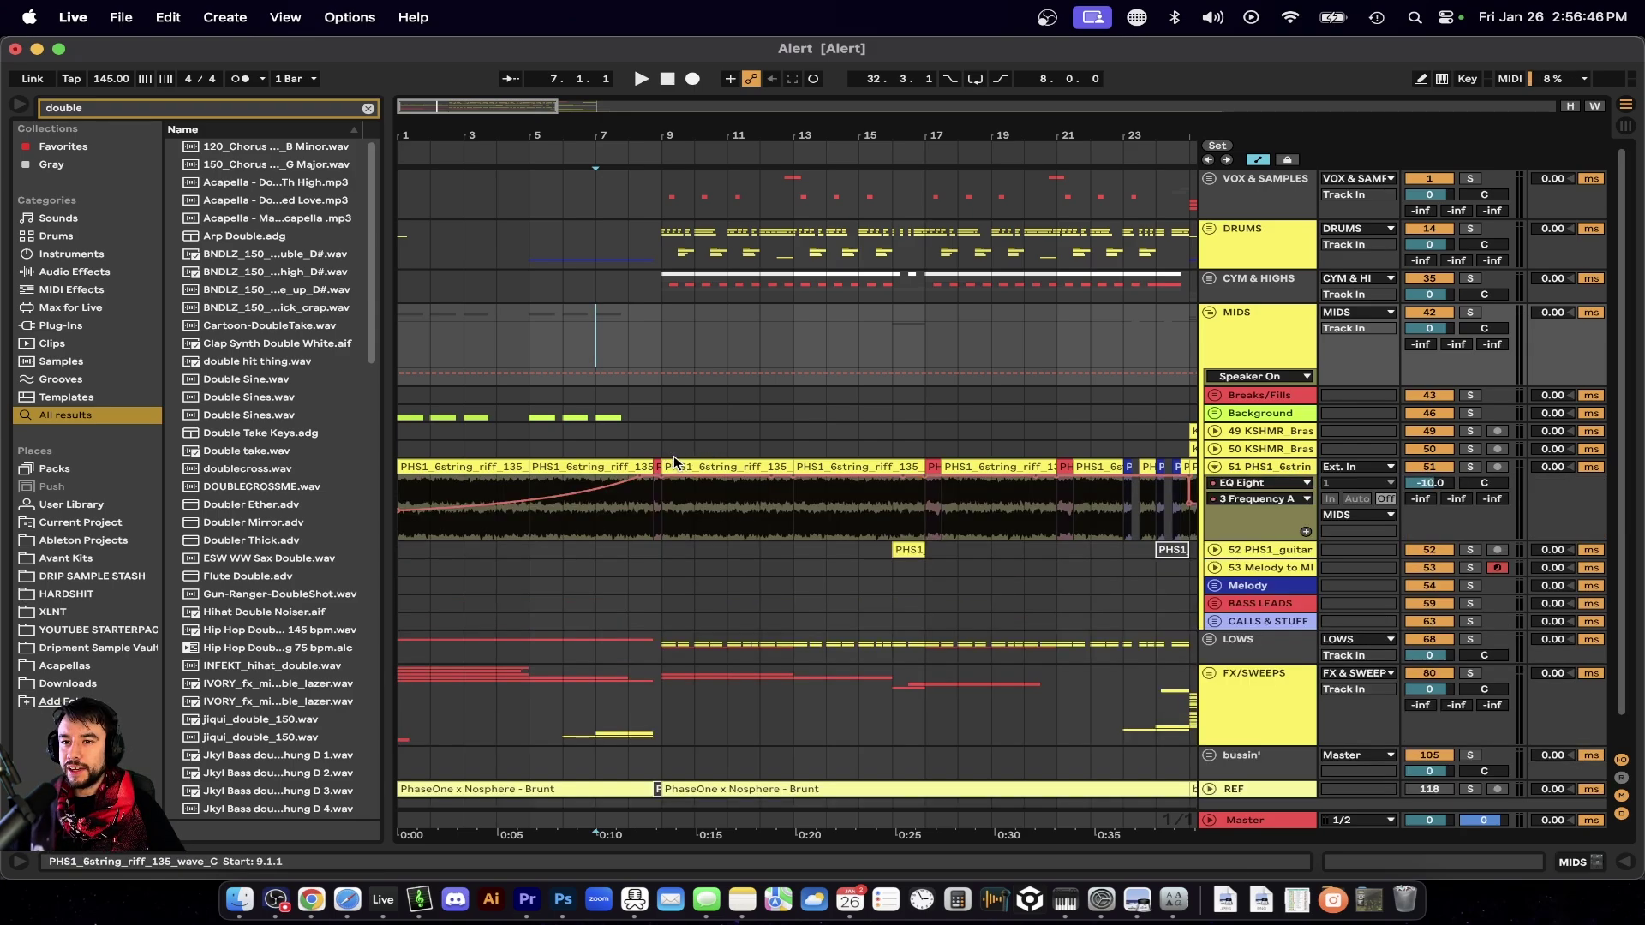
Solo the 6-string riff track, play its clip from bar 9 and inspect that clip's waveform in the sample view.
{"action": "left_click", "coordinate": [675, 467]}
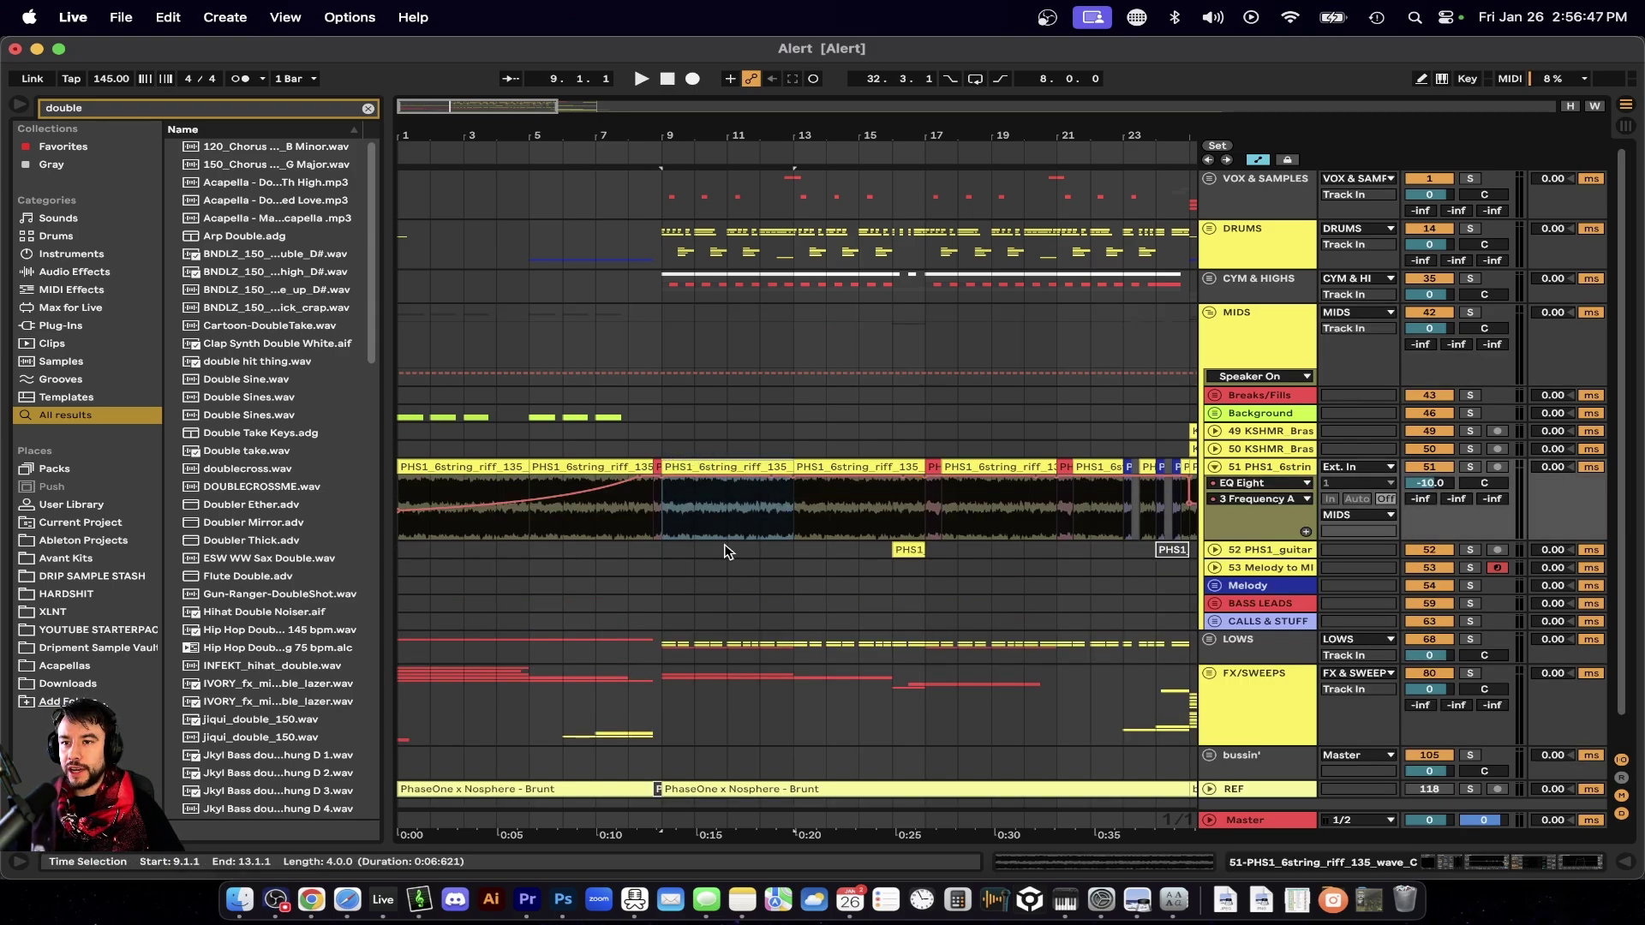
{"action": "scroll", "coordinate": [725, 544], "scroll_direction": "right", "scroll_amount": 2}
{"action": "scroll", "coordinate": [622, 517], "scroll_direction": "up", "scroll_amount": 5}
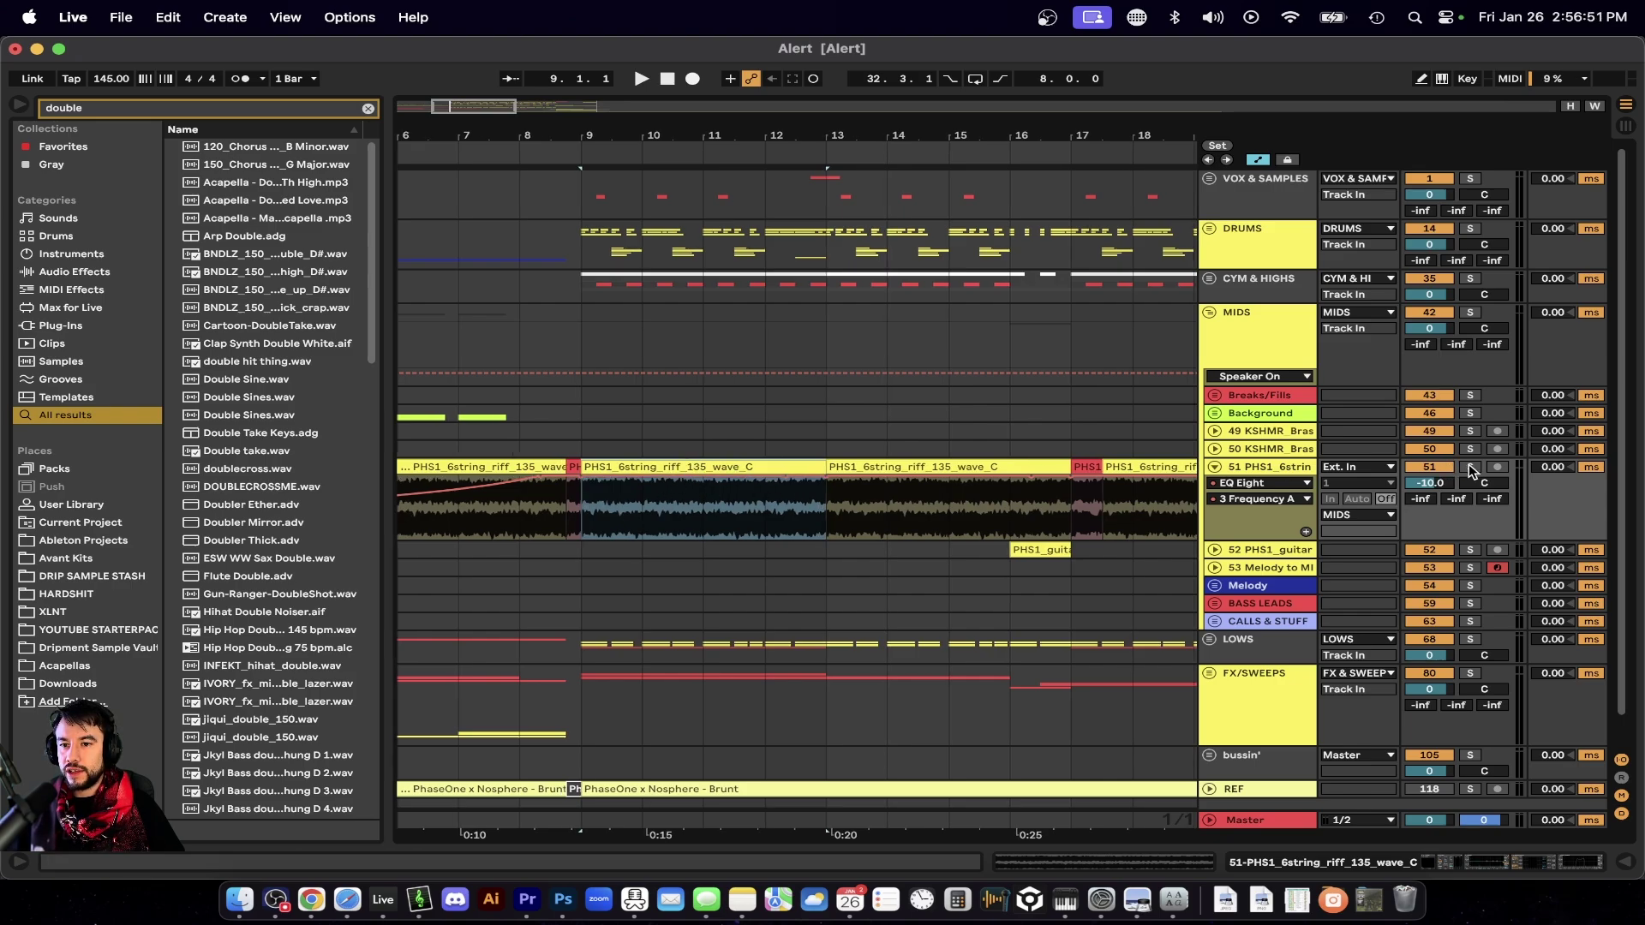
{"action": "double_click", "coordinate": [727, 484]}
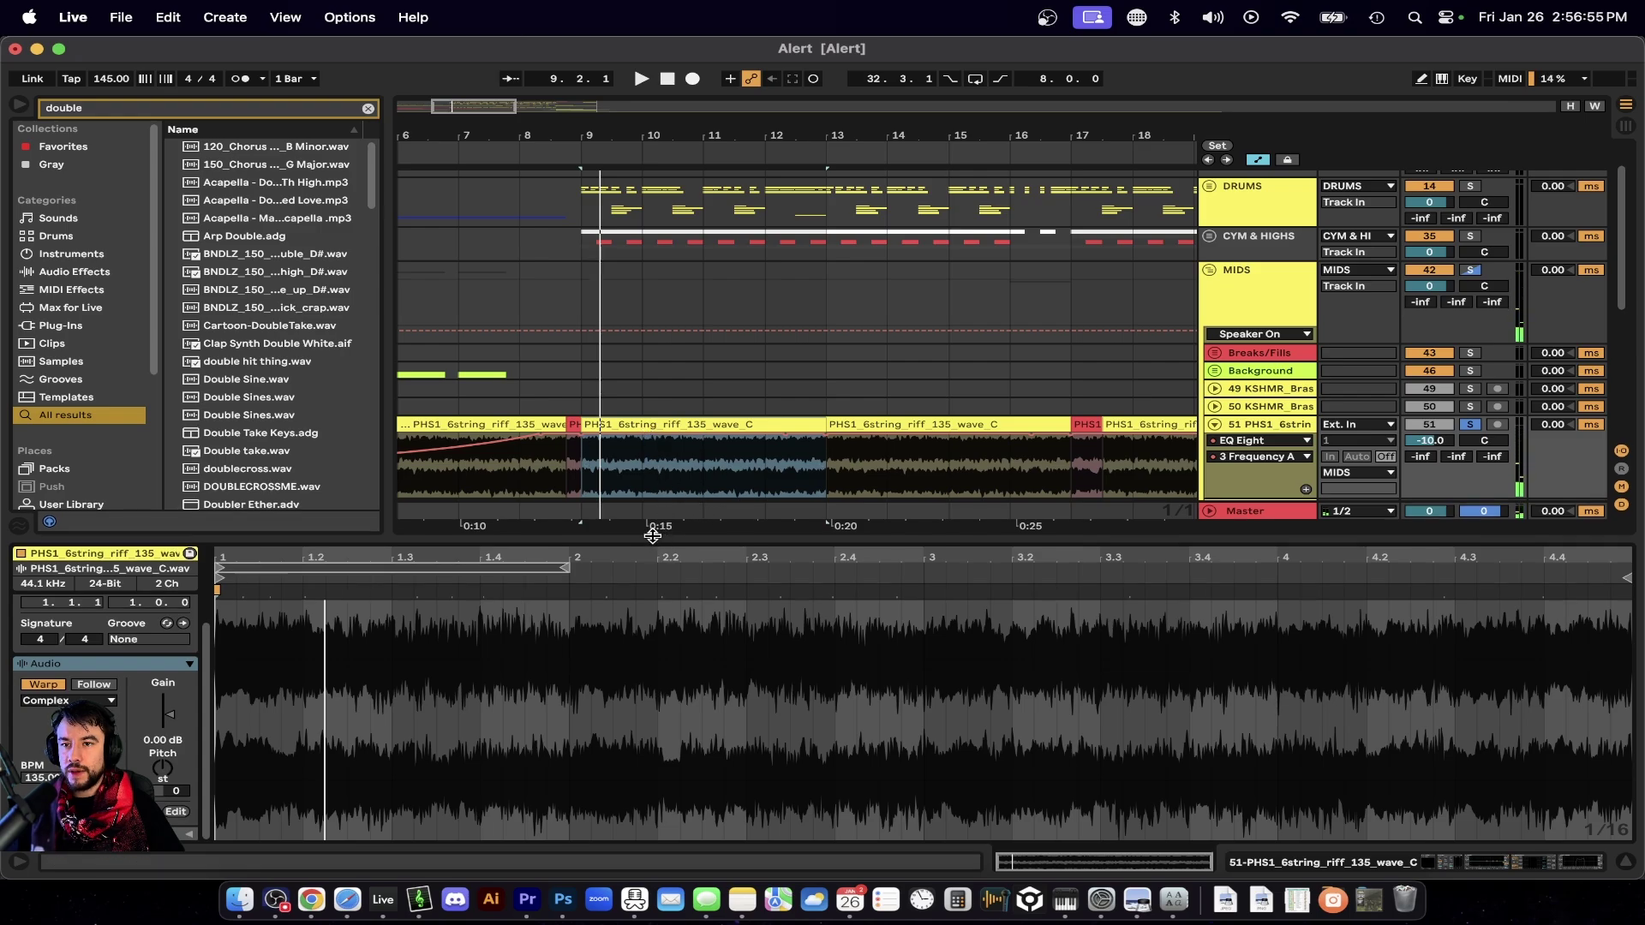
{"action": "key", "text": "super+alt+l"}
{"action": "scroll", "coordinate": [653, 537], "scroll_direction": "down", "scroll_amount": 4}
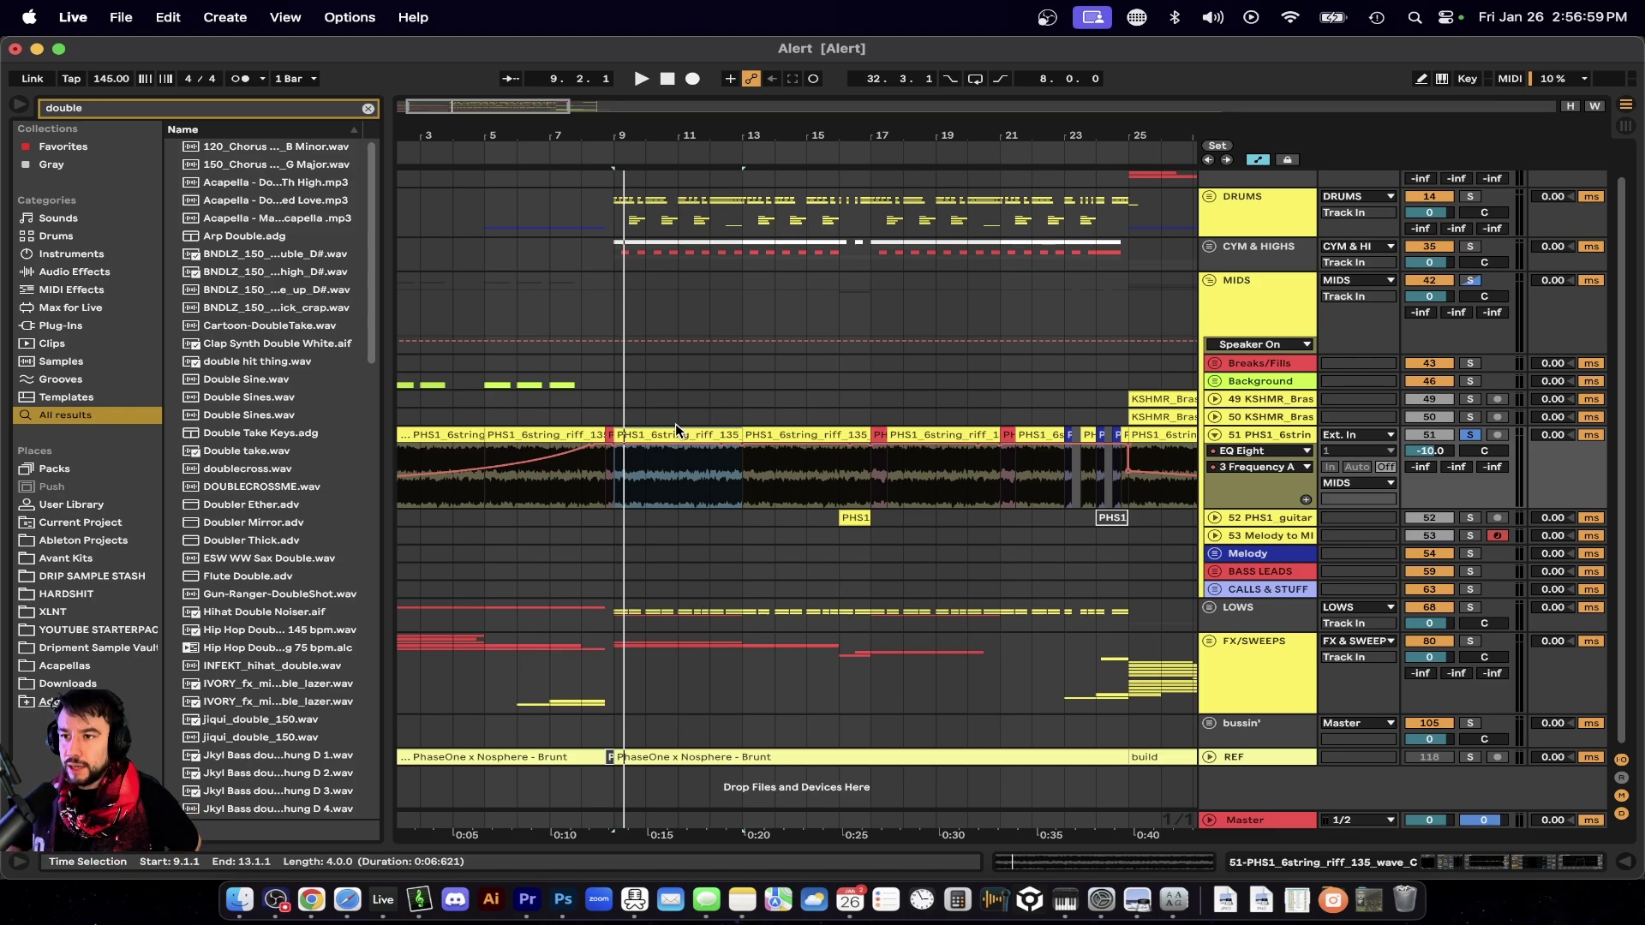
Play the soloed red 6-string riff clip at bar 17.
{"action": "scroll", "coordinate": [894, 495], "scroll_direction": "up", "scroll_amount": 4}
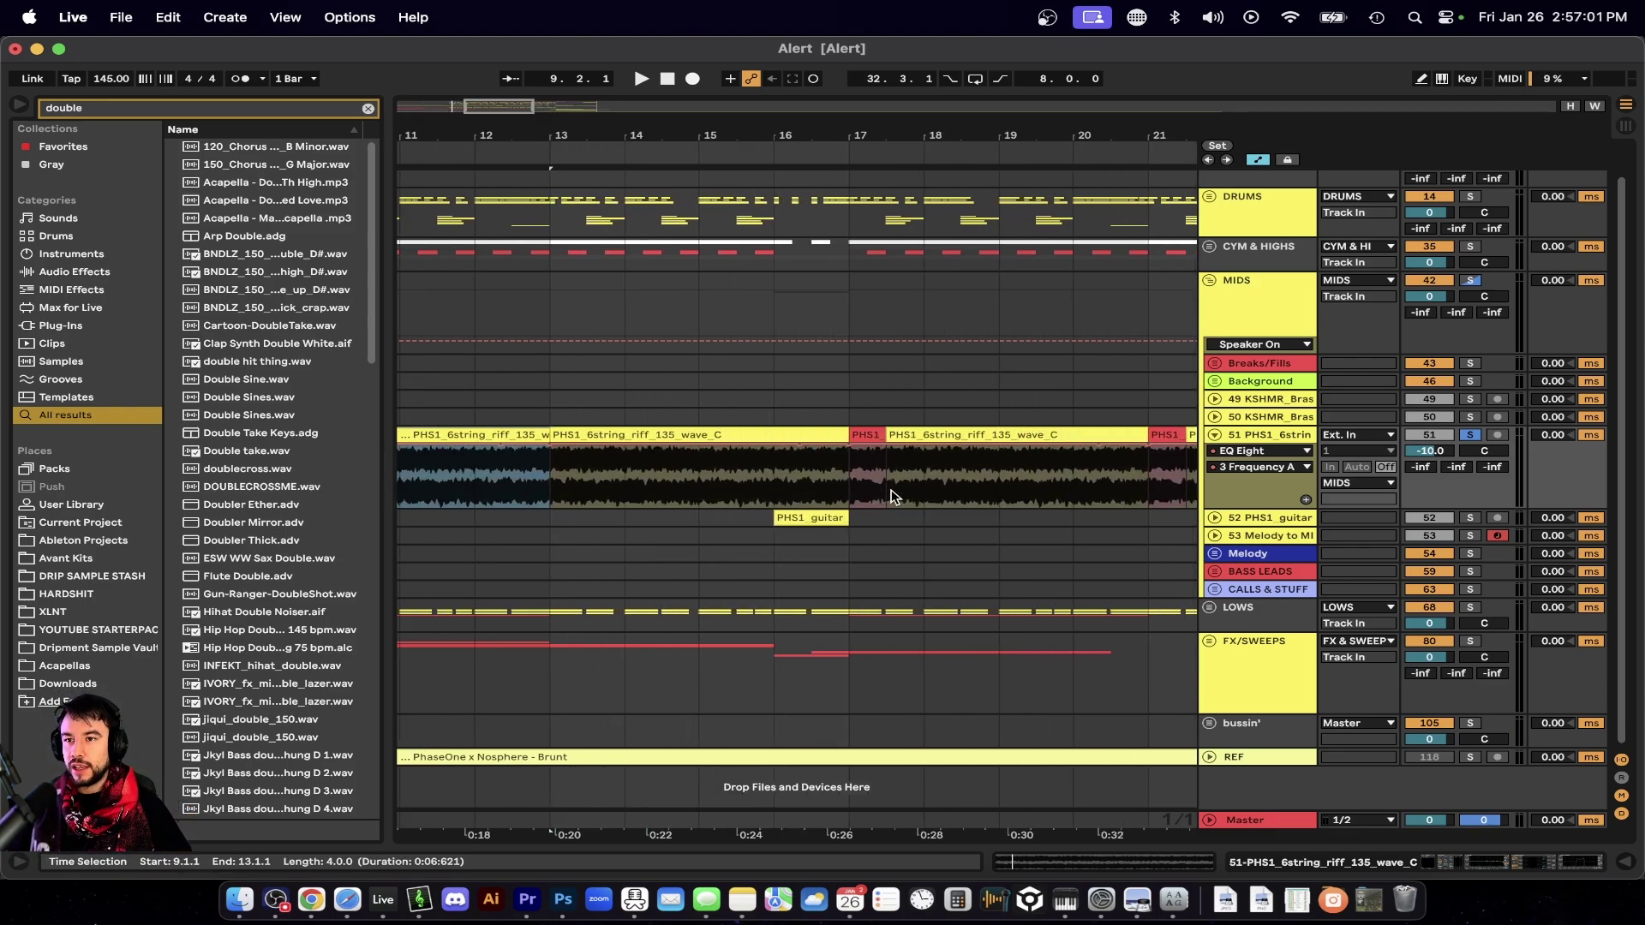
{"action": "left_click", "coordinate": [867, 435]}
{"action": "key", "text": "space"}
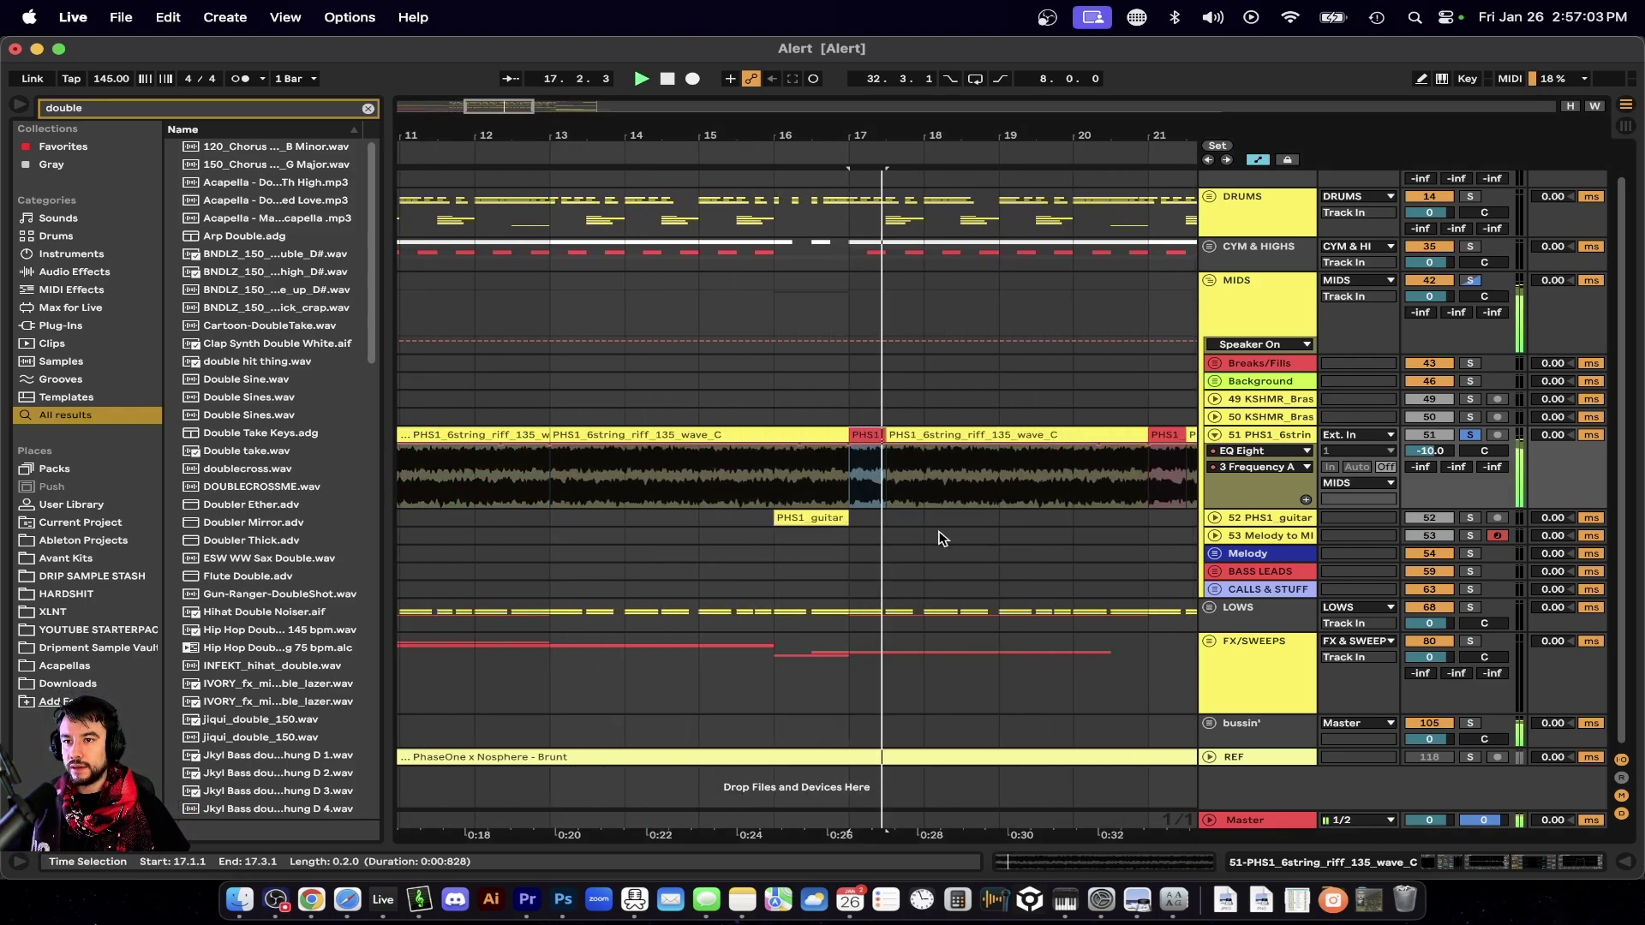
Play the soloed blue riff clips and the gaps between them from bar 23.
{"action": "scroll", "coordinate": [795, 503], "scroll_direction": "down", "scroll_amount": 3}
{"action": "scroll", "coordinate": [795, 500], "scroll_direction": "right", "scroll_amount": 5}
{"action": "scroll", "coordinate": [569, 543], "scroll_direction": "up", "scroll_amount": 5}
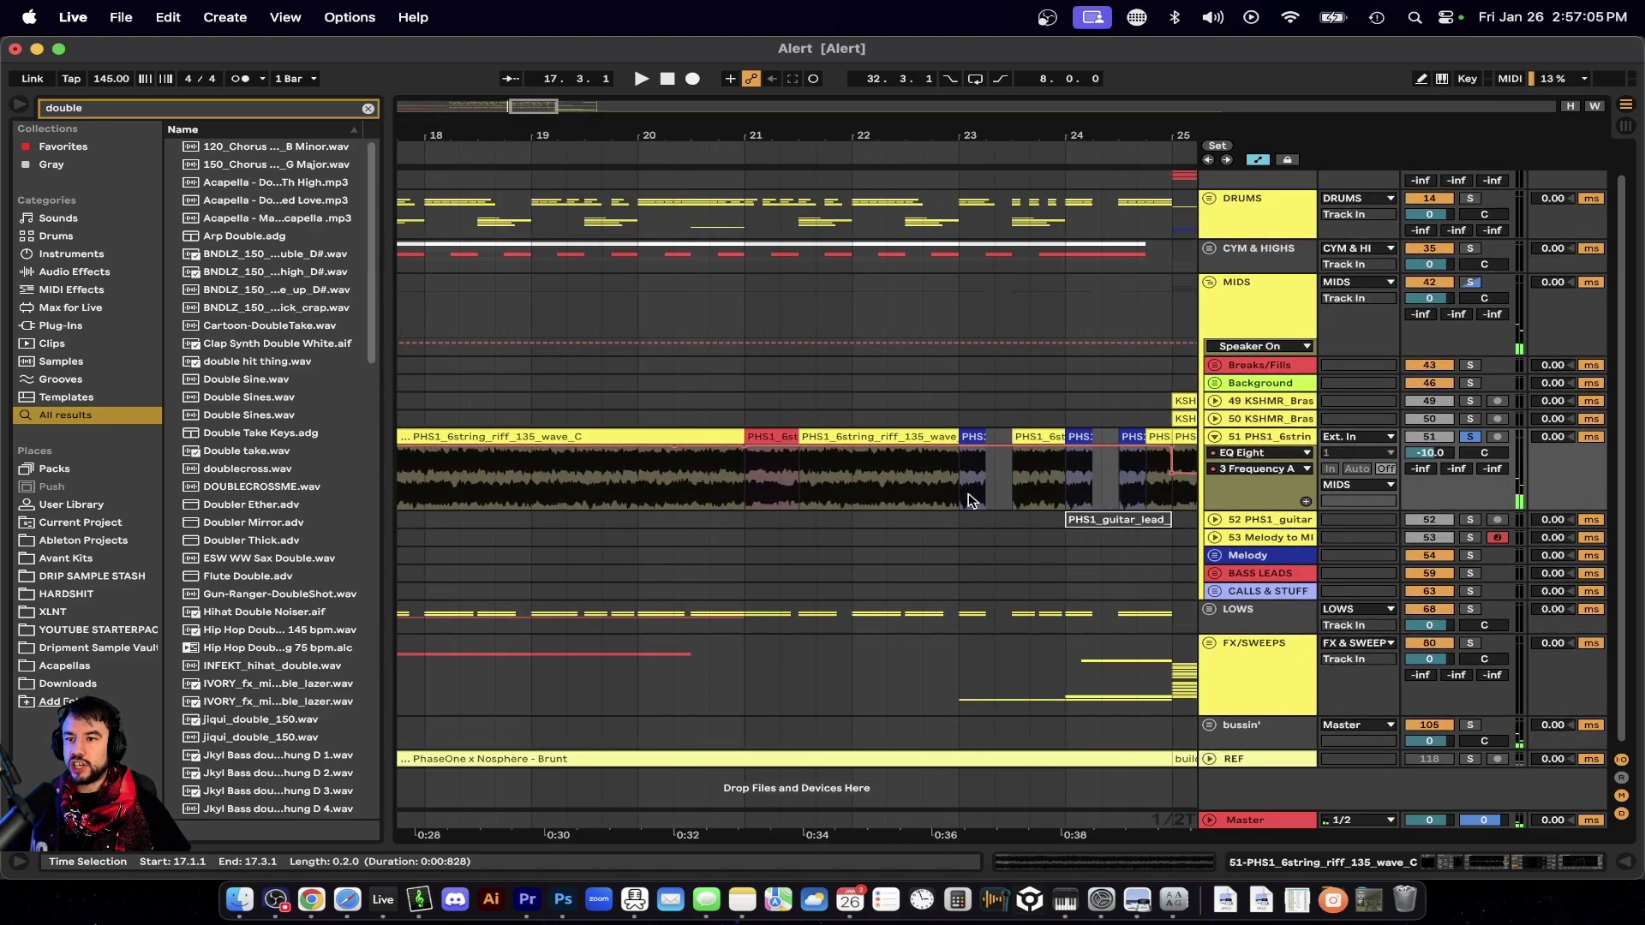
{"action": "left_click", "coordinate": [960, 492]}
{"action": "key", "text": "space"}
{"action": "scroll", "coordinate": [994, 490], "scroll_direction": "right", "scroll_amount": 2}
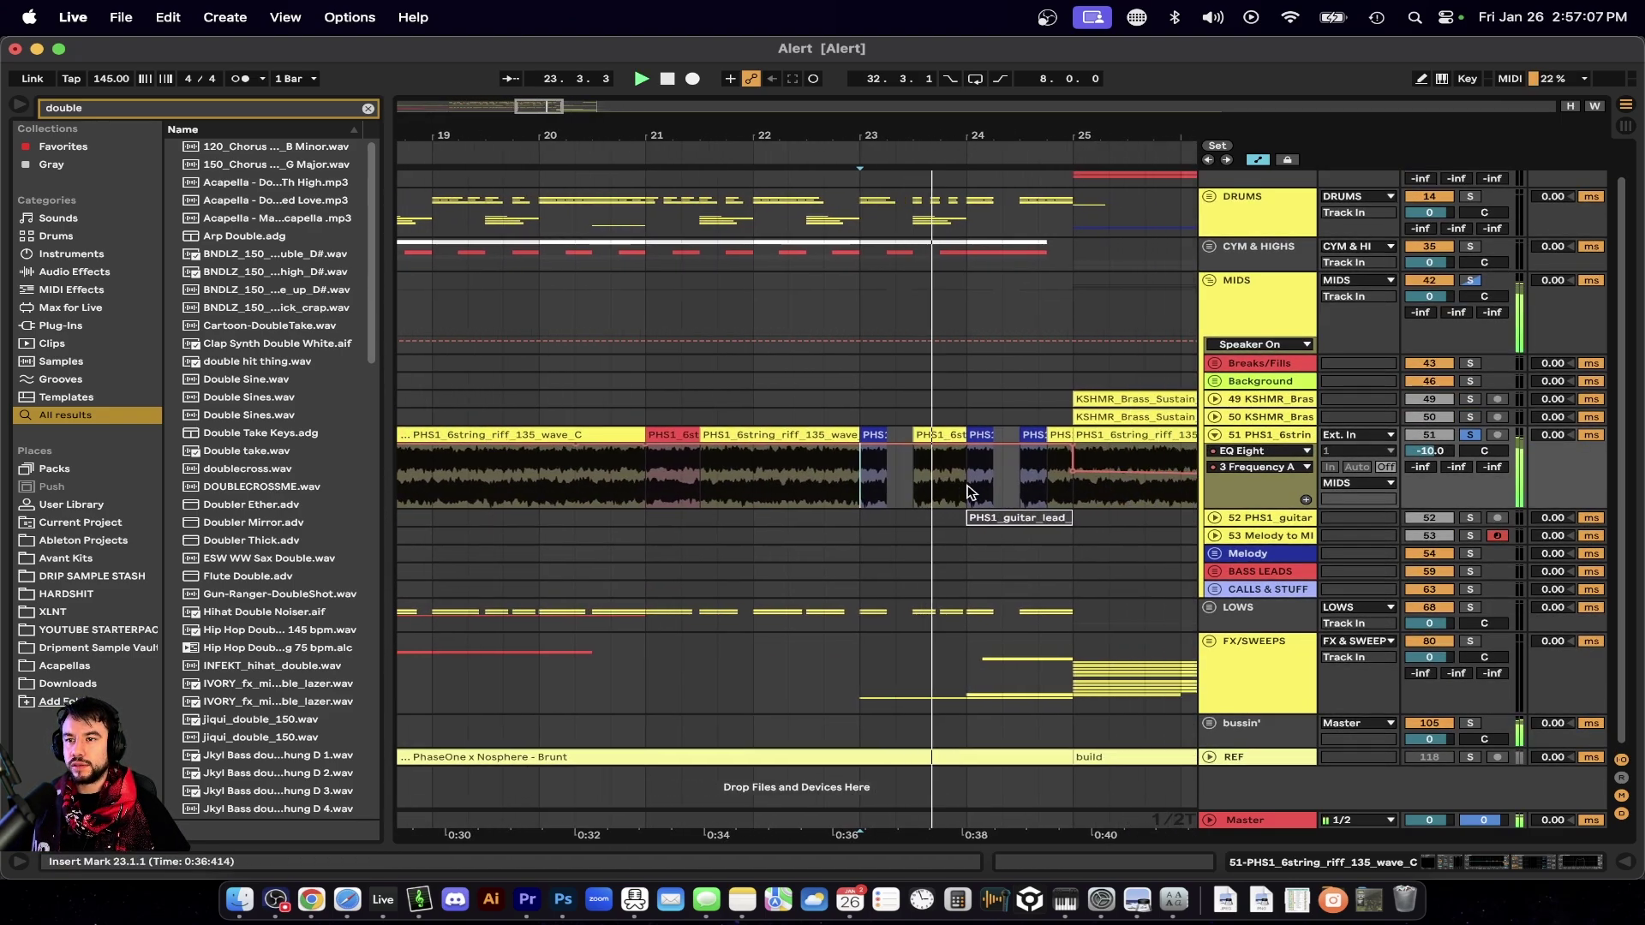
Unsolo the 6-string riff track and play the full arrangement from bar 1.
{"action": "left_click", "coordinate": [1470, 435]}
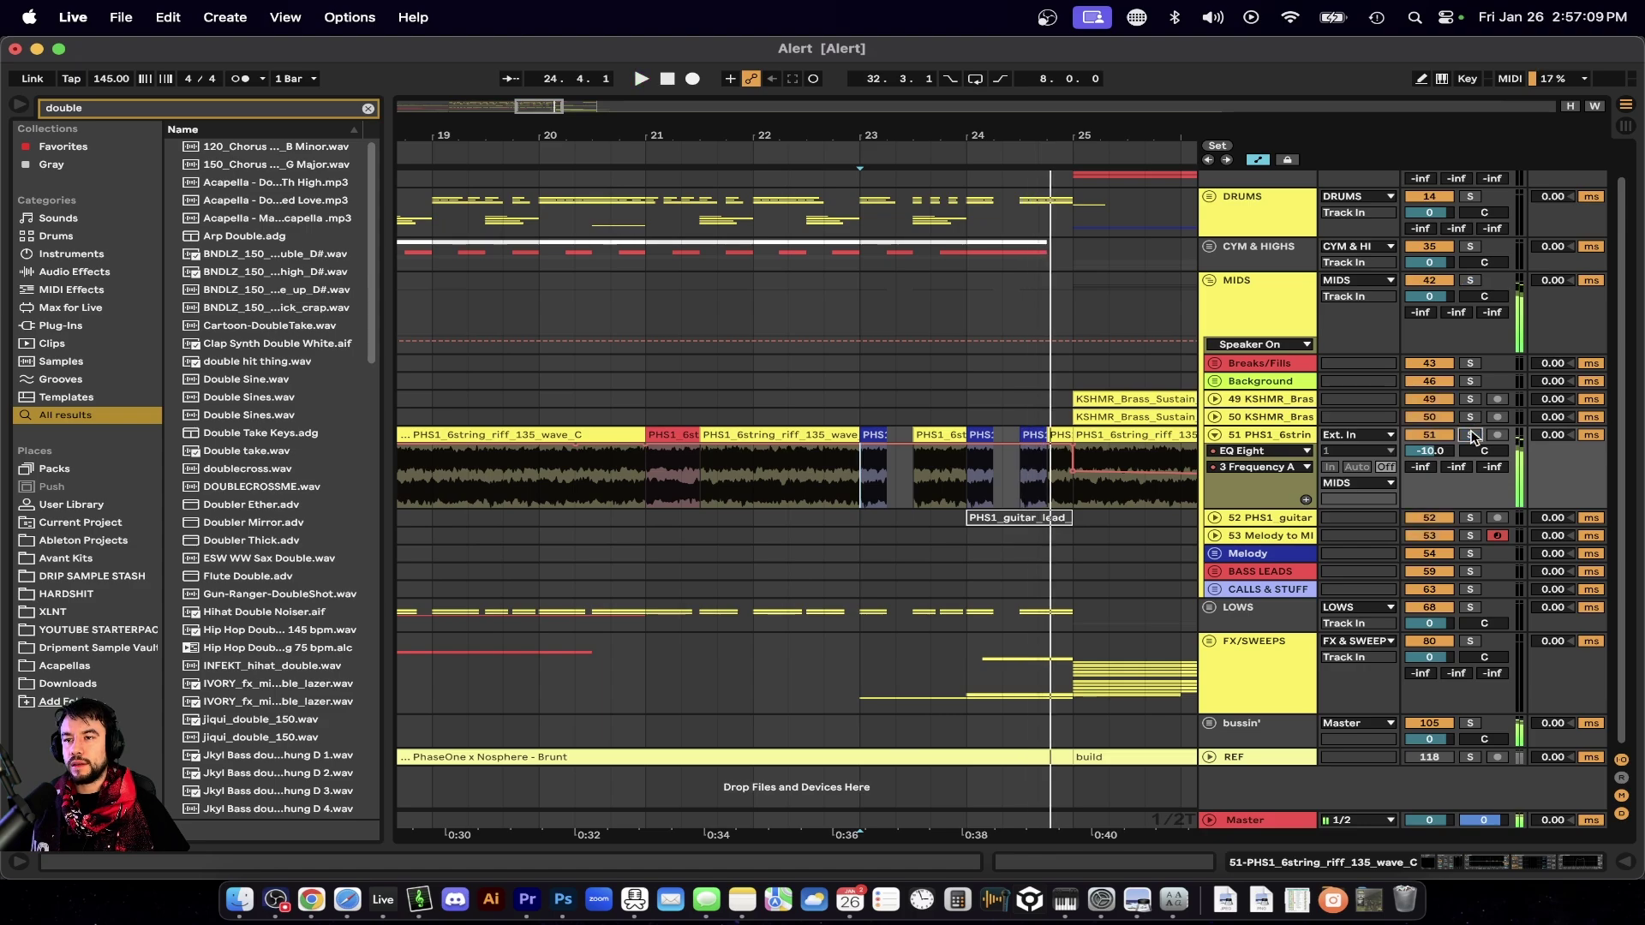
{"action": "double_click", "coordinate": [667, 79]}
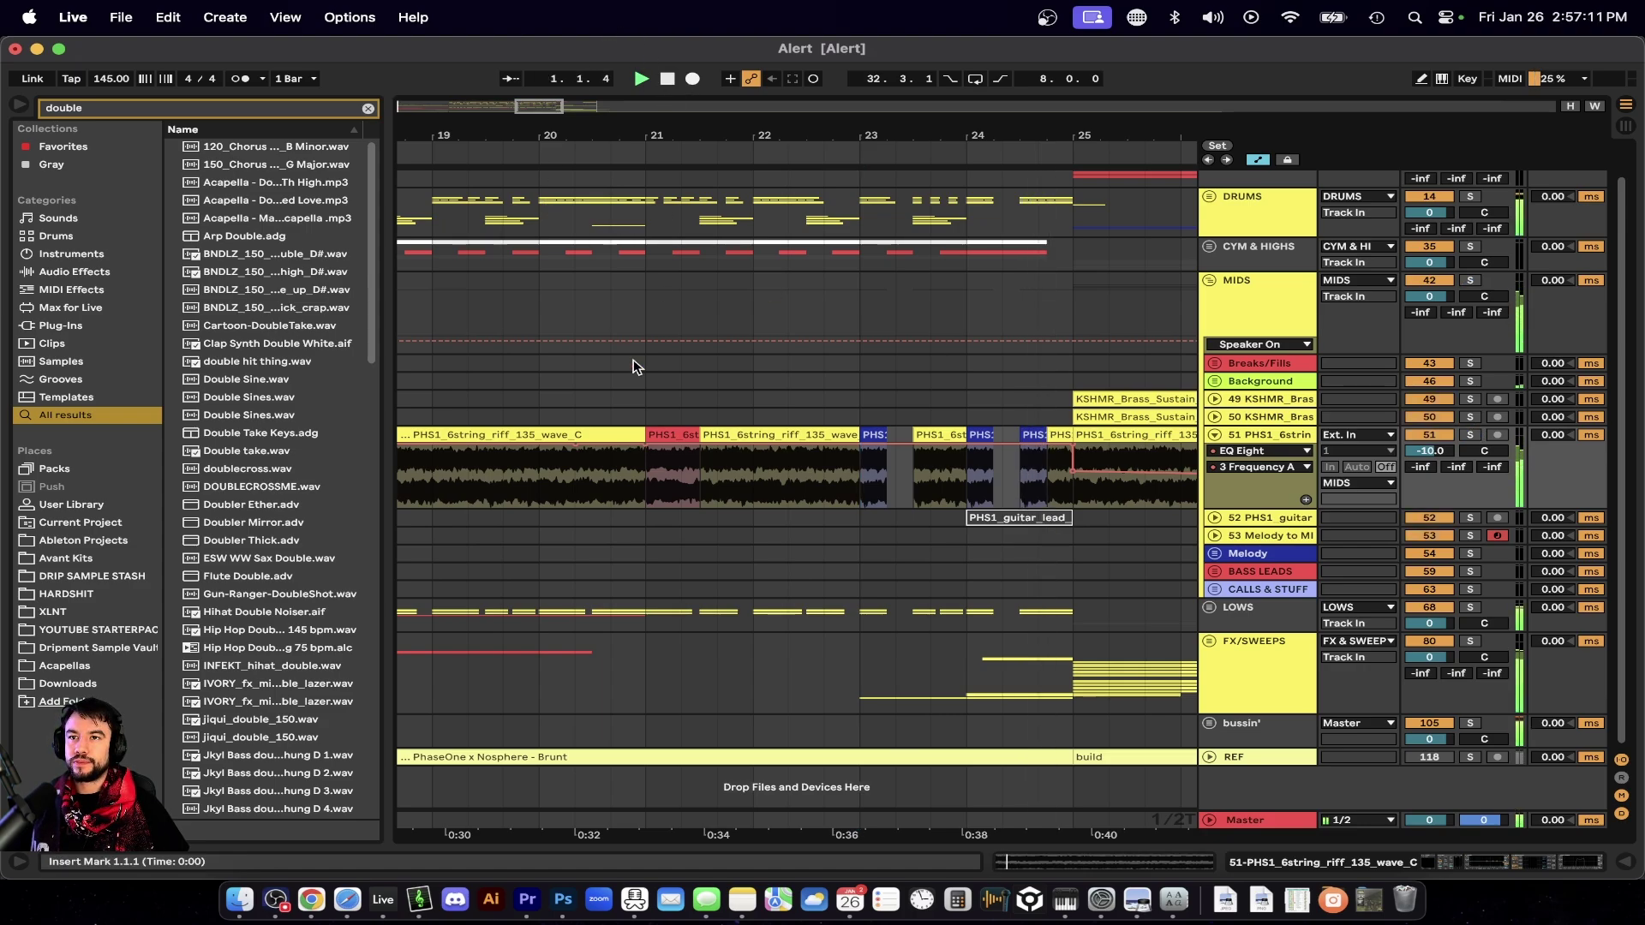
{"action": "scroll", "coordinate": [633, 367], "scroll_direction": "down", "scroll_amount": 5}
{"action": "scroll", "coordinate": [635, 367], "scroll_direction": "left", "scroll_amount": 3}
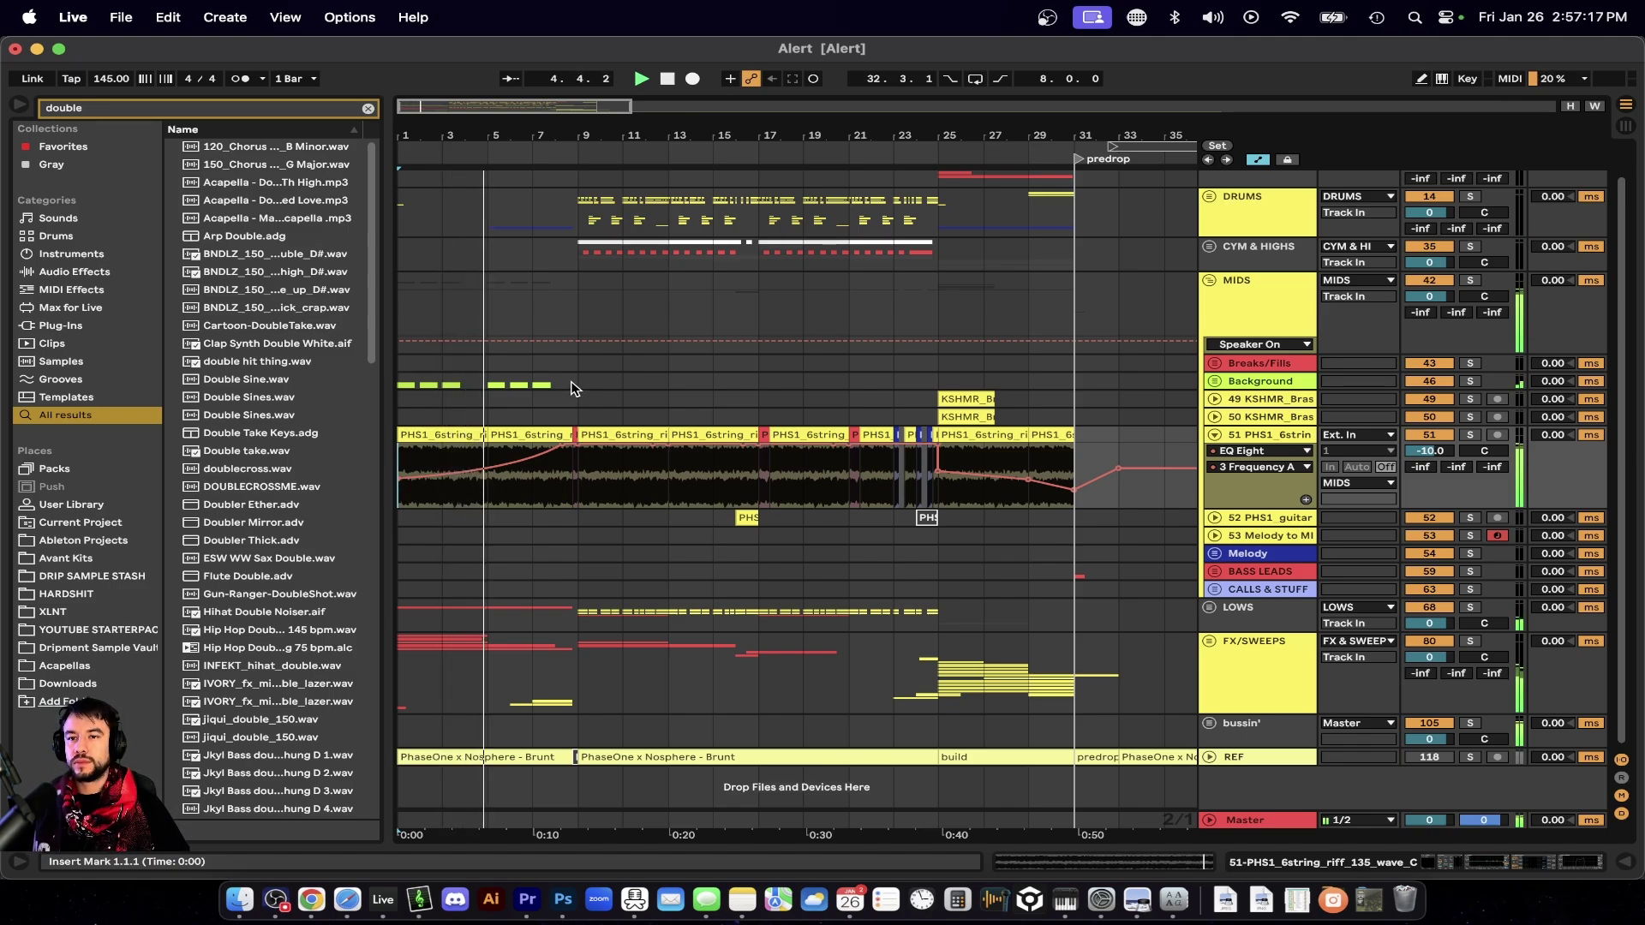
{"action": "scroll", "coordinate": [640, 493], "scroll_direction": "up", "scroll_amount": 3}
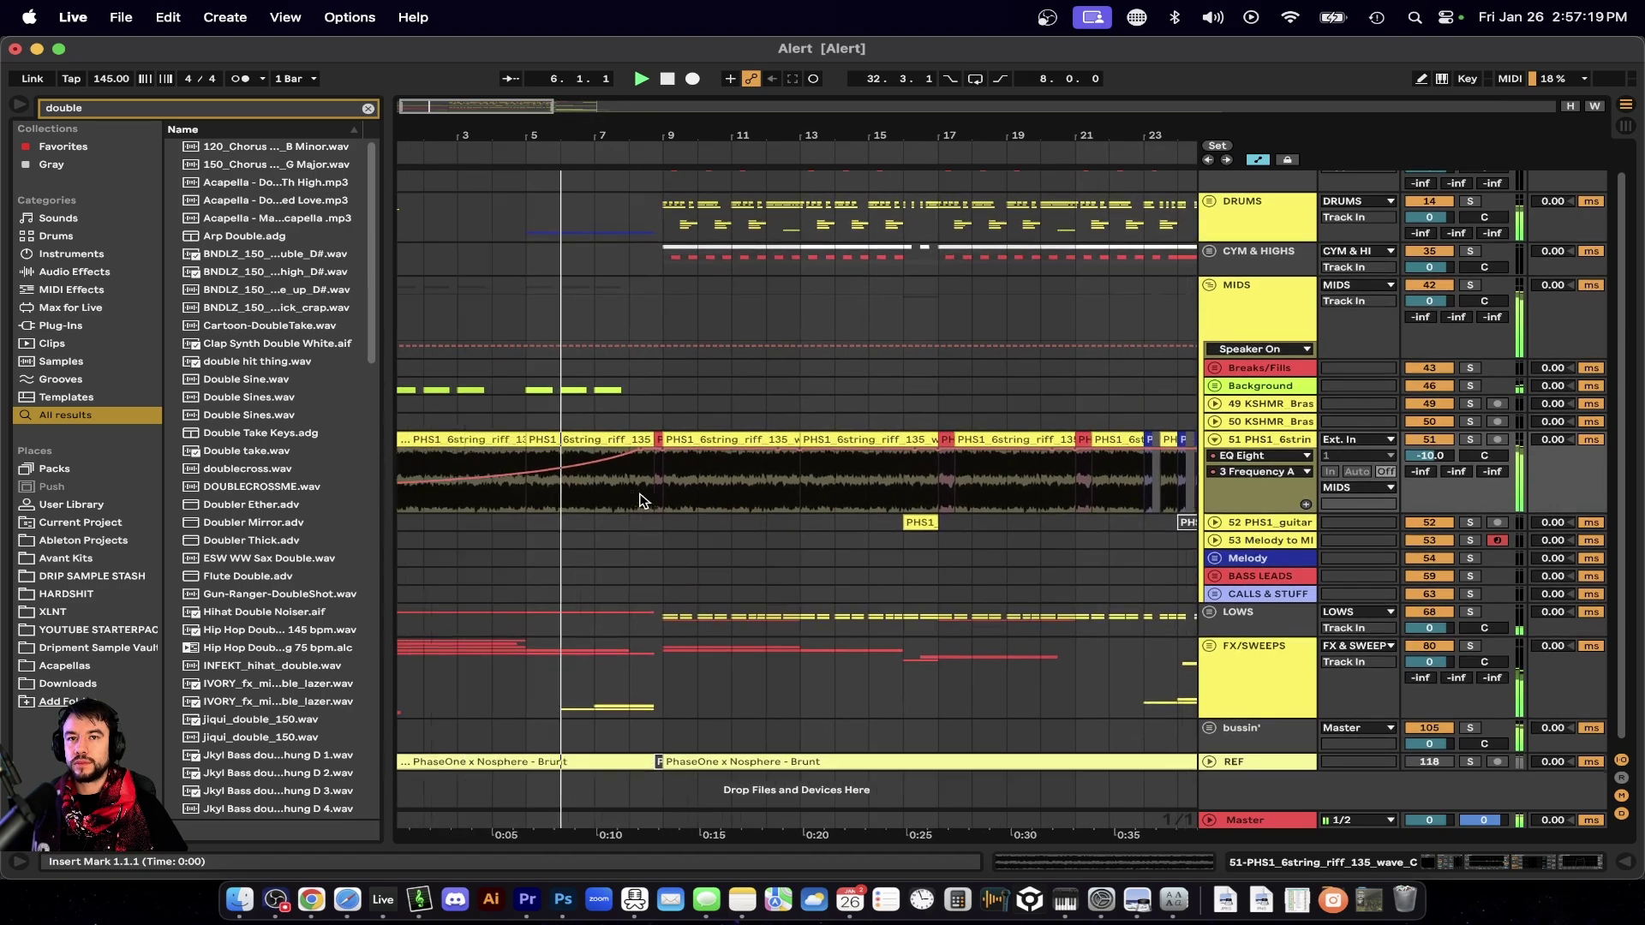
Inspect the waveform of the 6-string riff clip at bar 5 in the sample view and close the view again.
{"action": "double_click", "coordinate": [640, 501]}
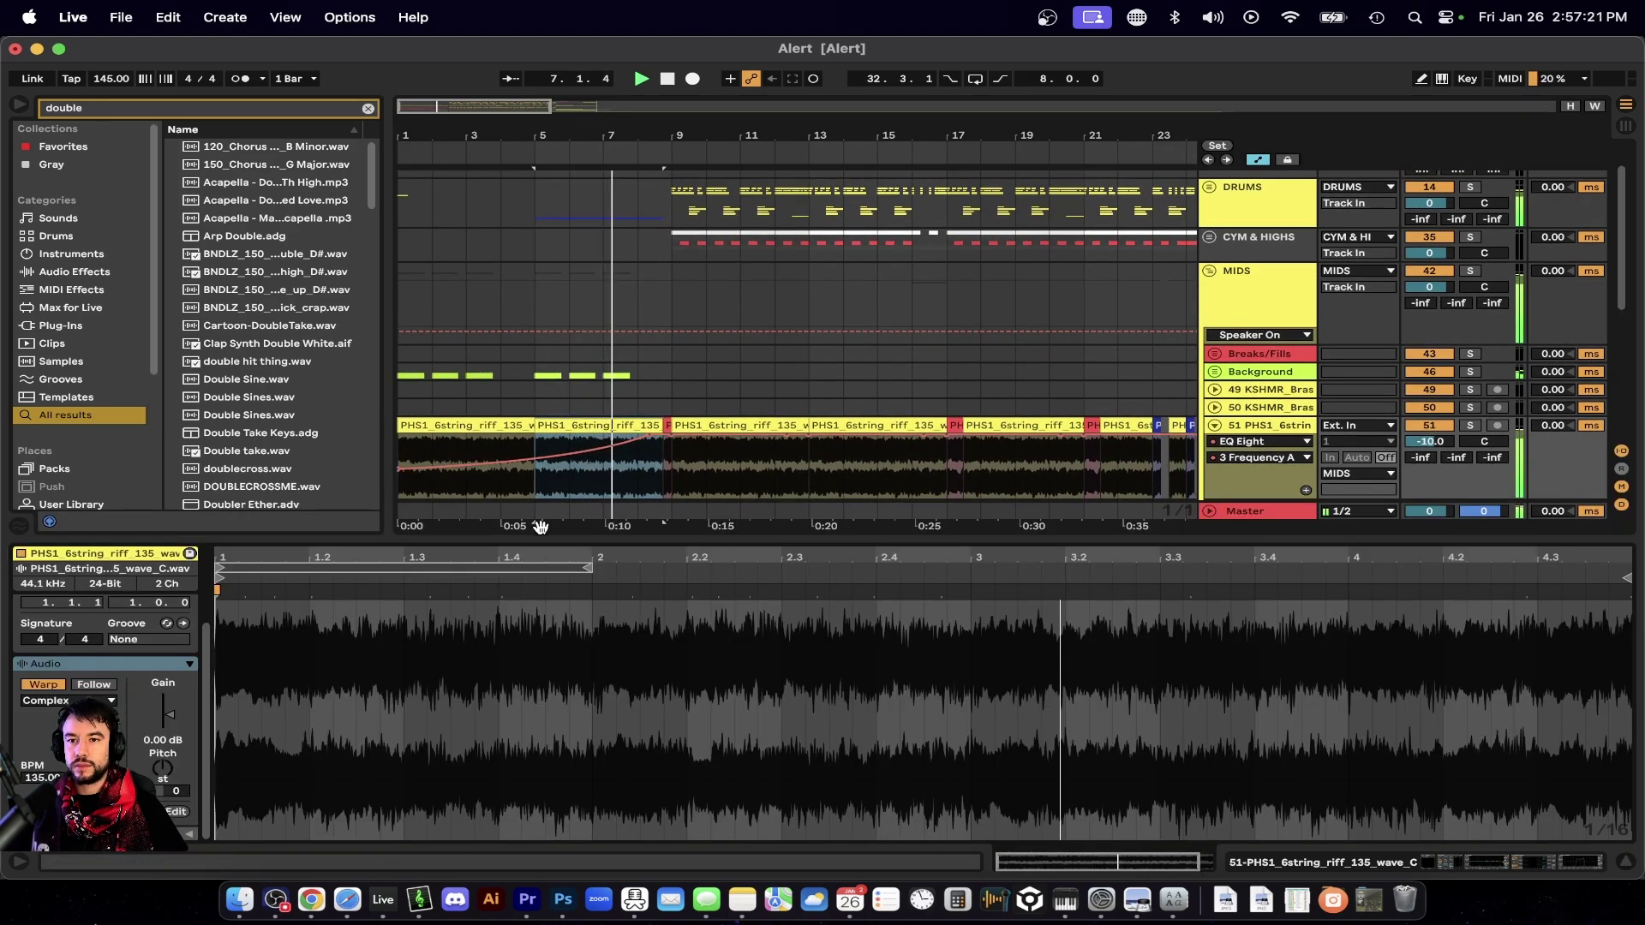
{"action": "key", "text": "alt+super+l"}
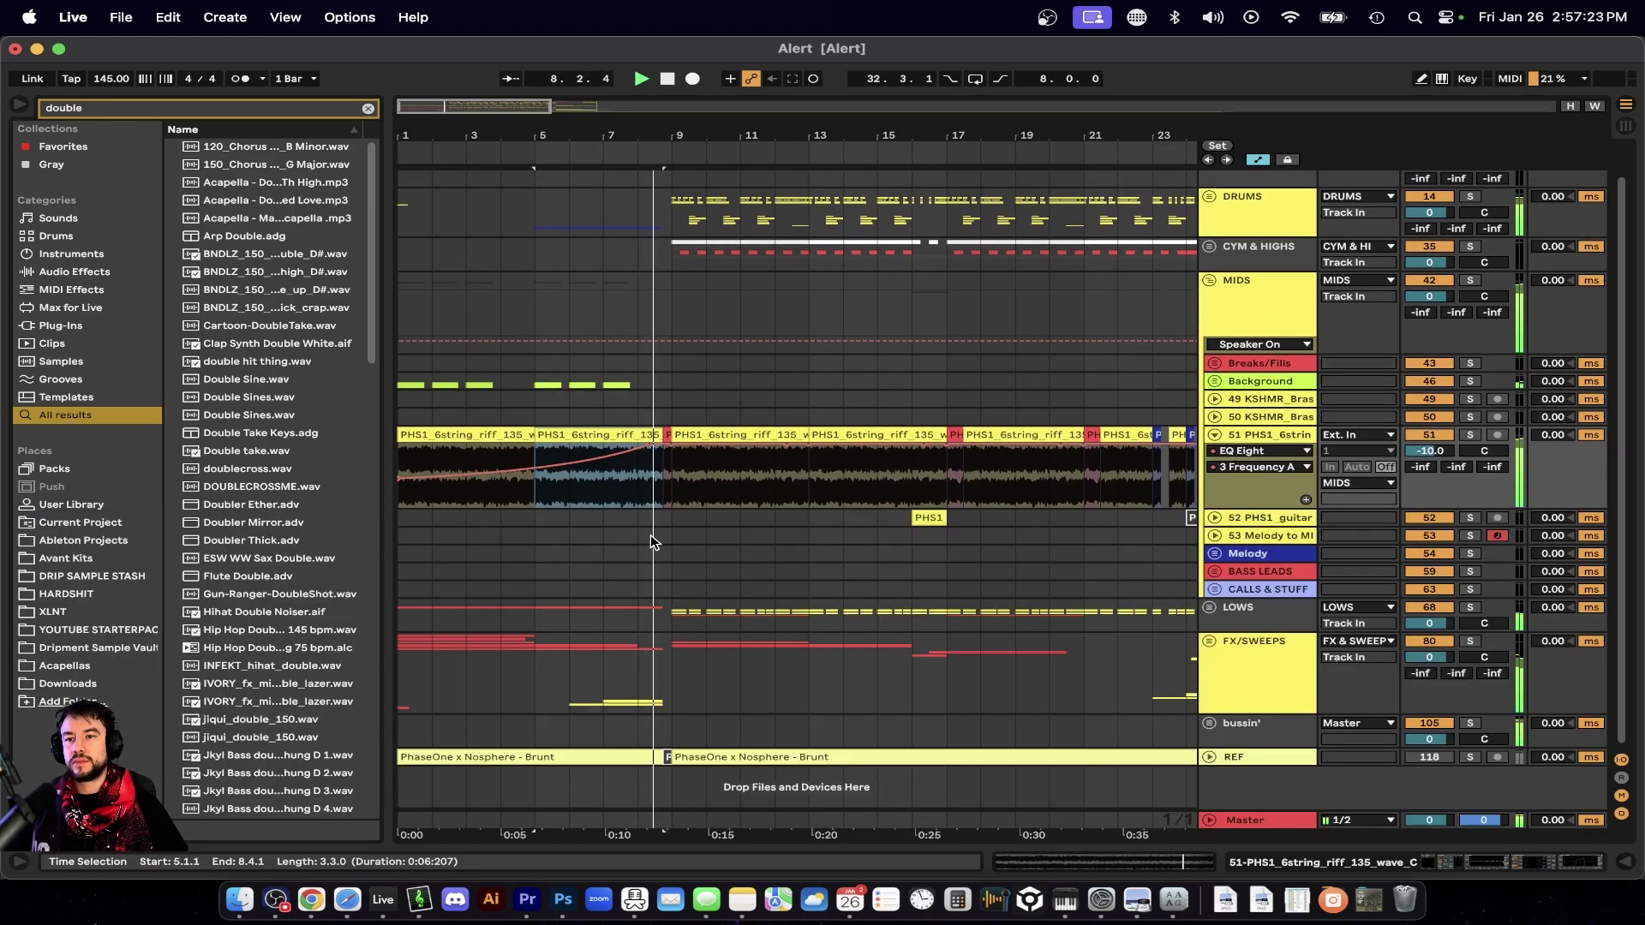
{"action": "key", "text": "plus"}
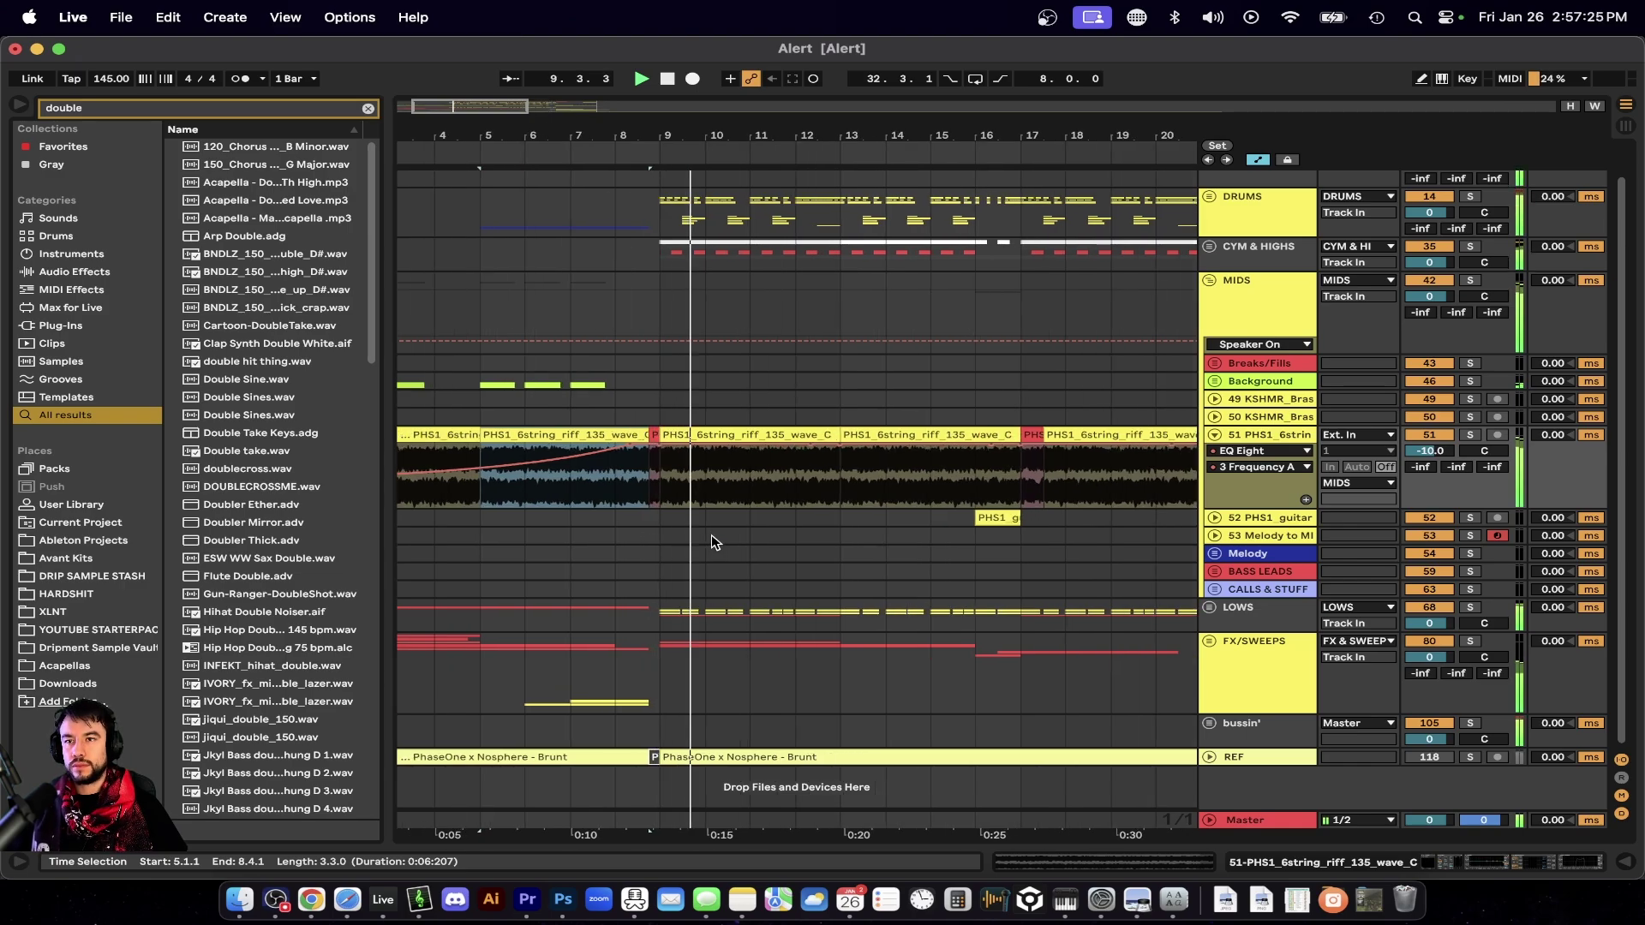
Unfold all the tracks and look over the FX, bass guitar, background and mids tracks during playback.
{"action": "scroll", "coordinate": [711, 541], "scroll_direction": "down", "scroll_amount": 10}
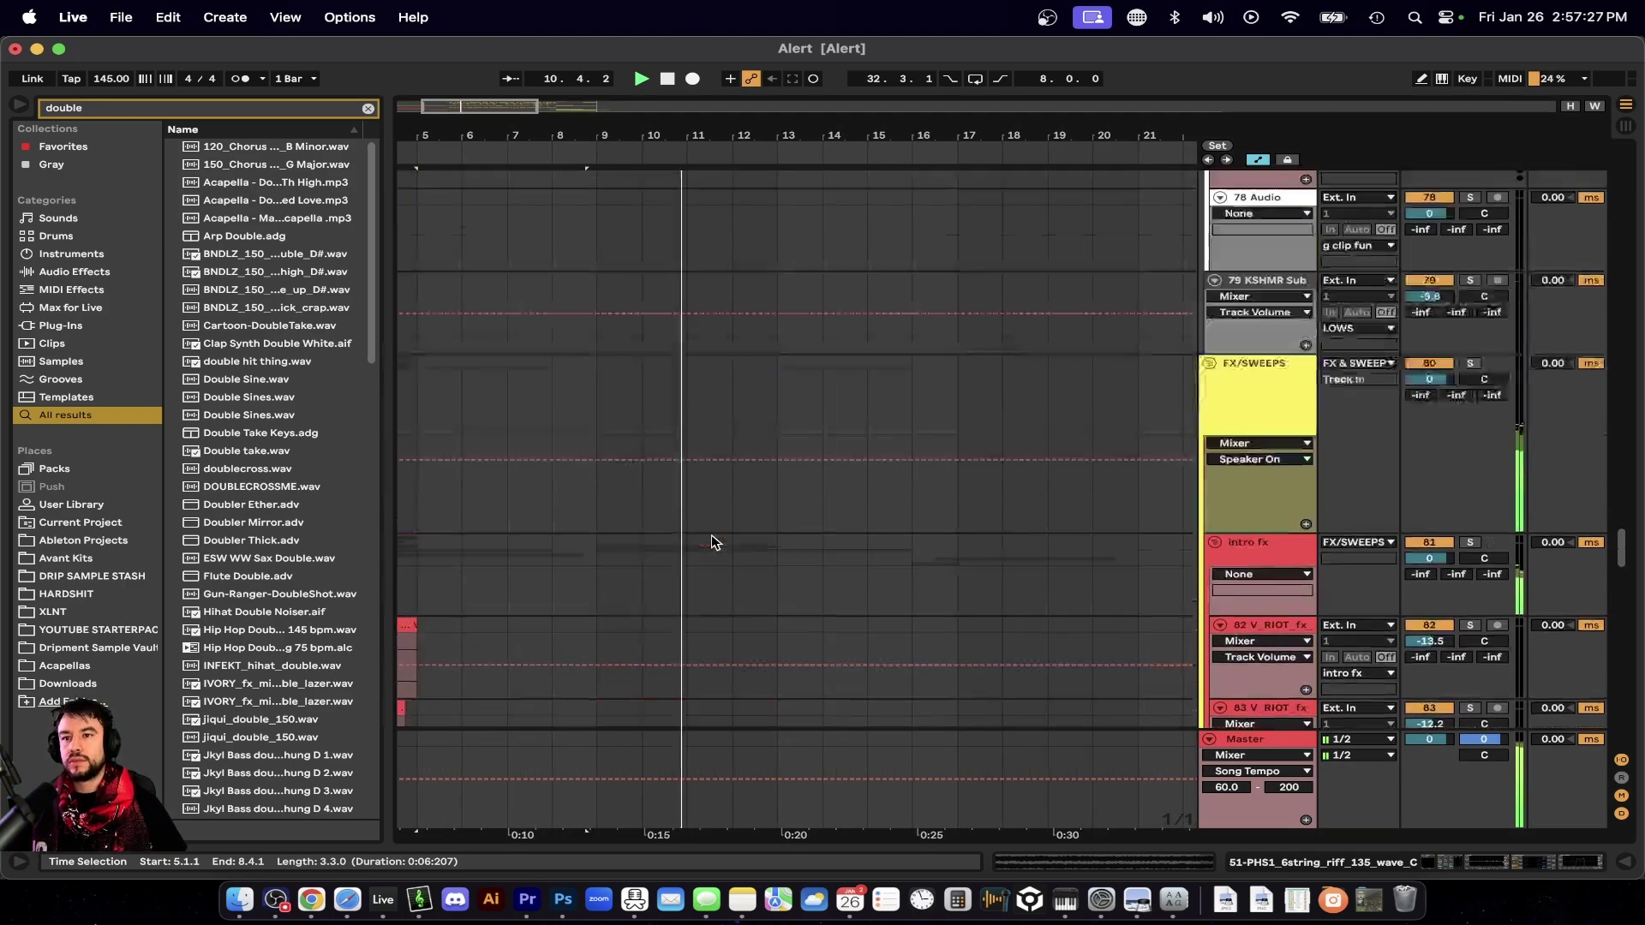
{"action": "scroll", "coordinate": [711, 534], "scroll_direction": "up", "scroll_amount": 6}
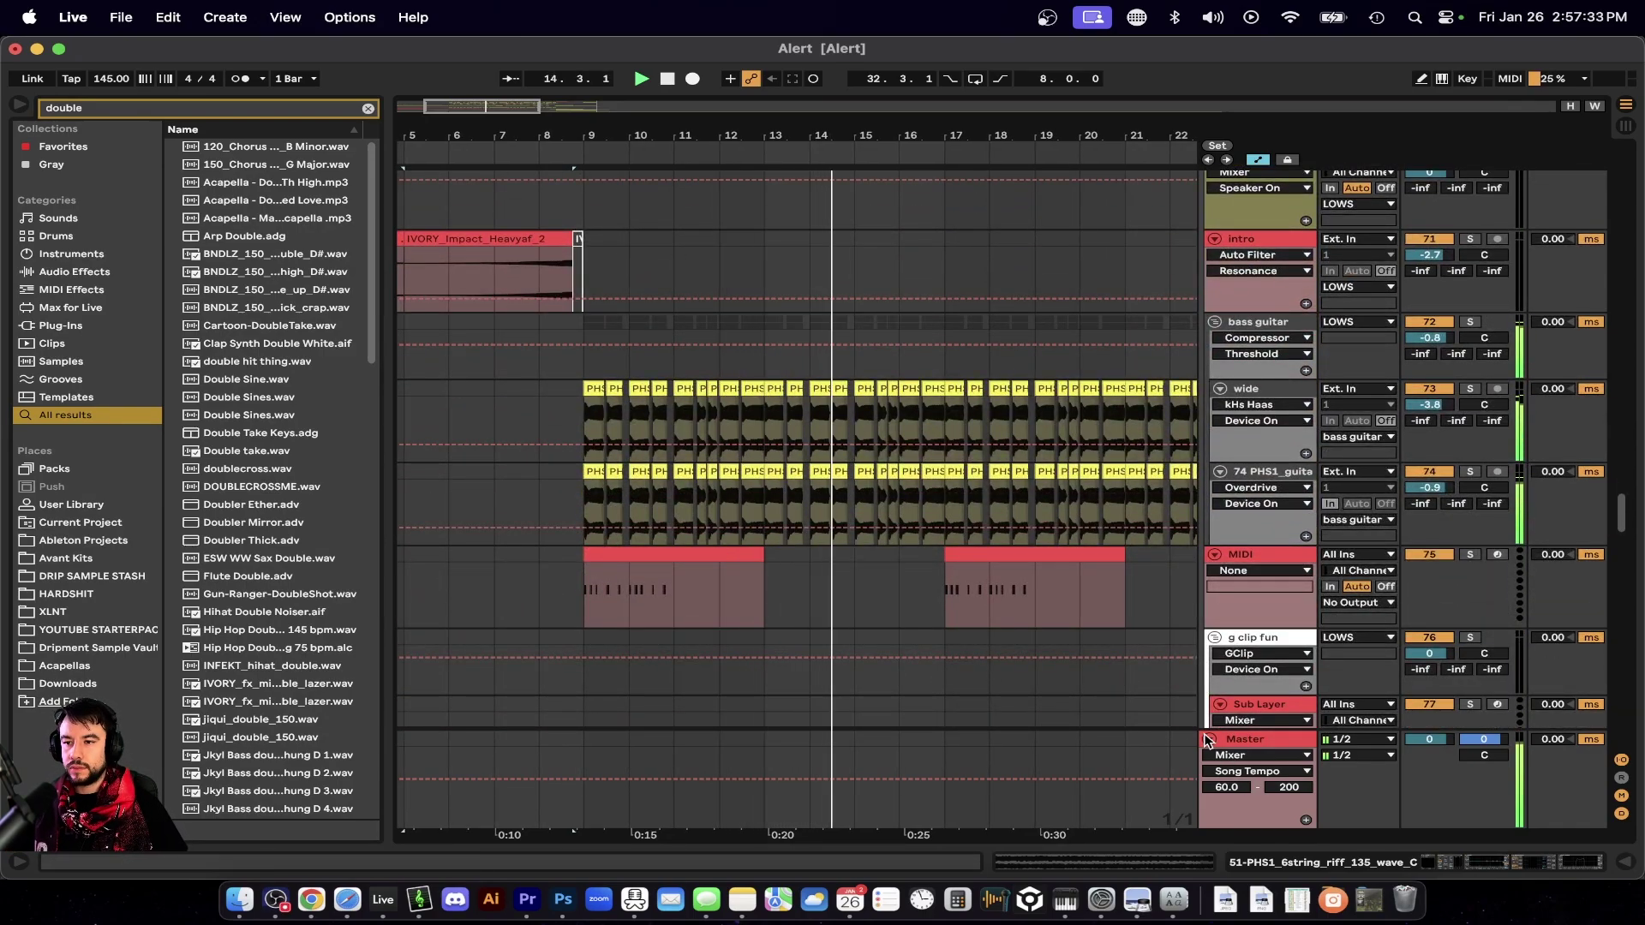
{"action": "scroll", "coordinate": [692, 480], "scroll_direction": "up", "scroll_amount": 15}
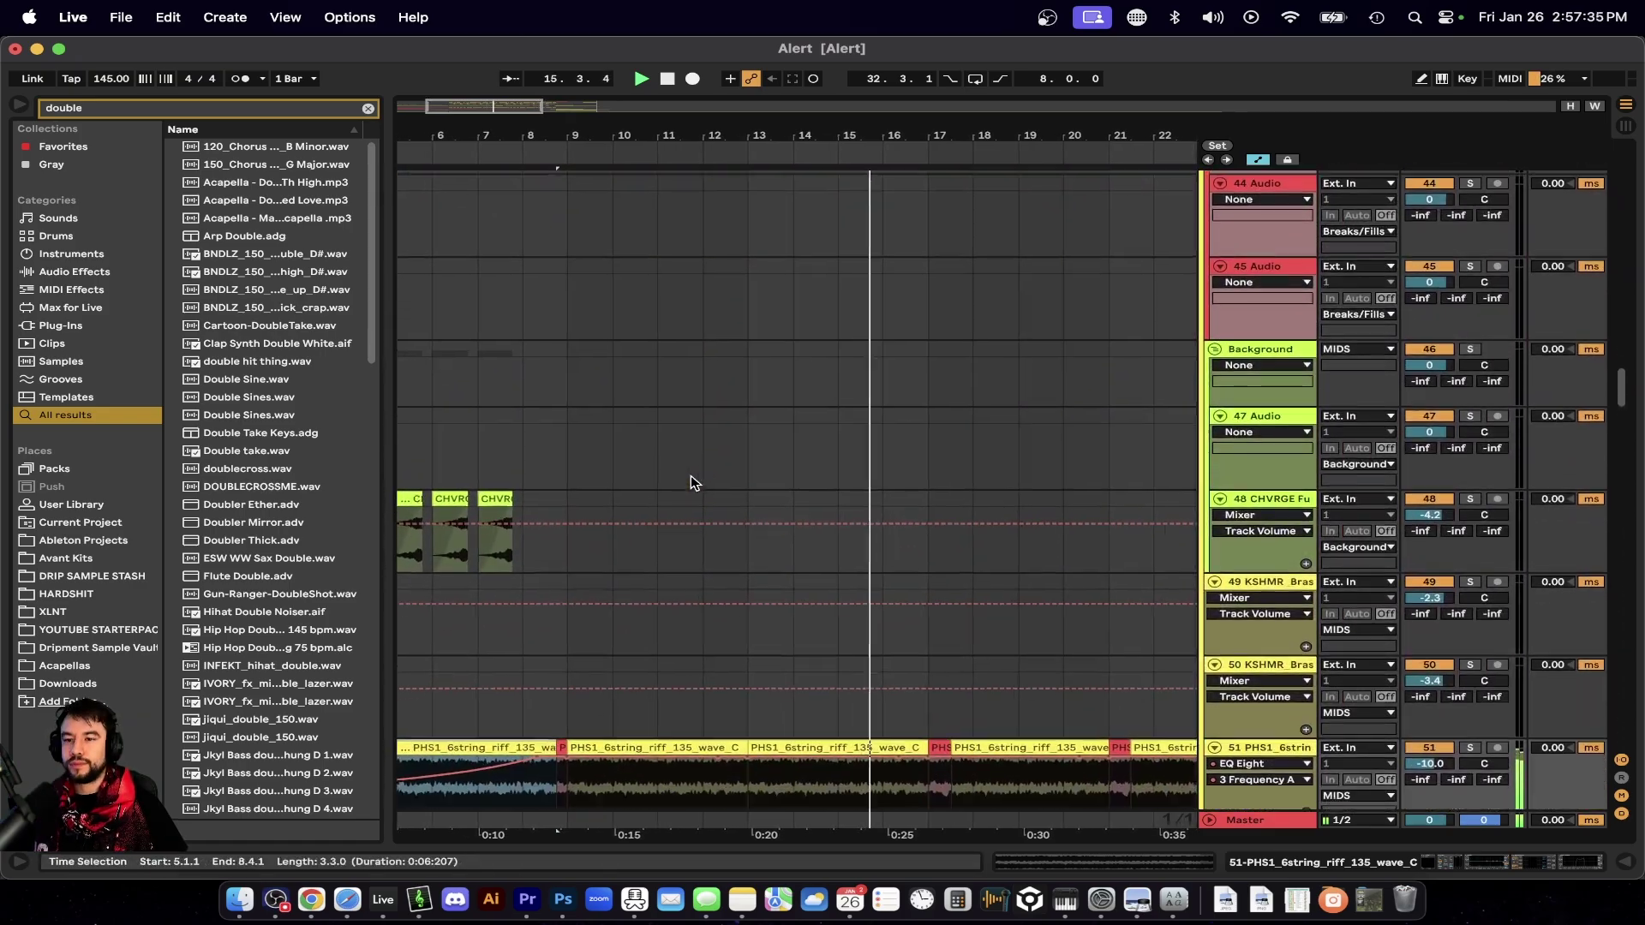
{"action": "scroll", "coordinate": [693, 482], "scroll_direction": "down", "scroll_amount": 5}
{"action": "key", "text": "space"}
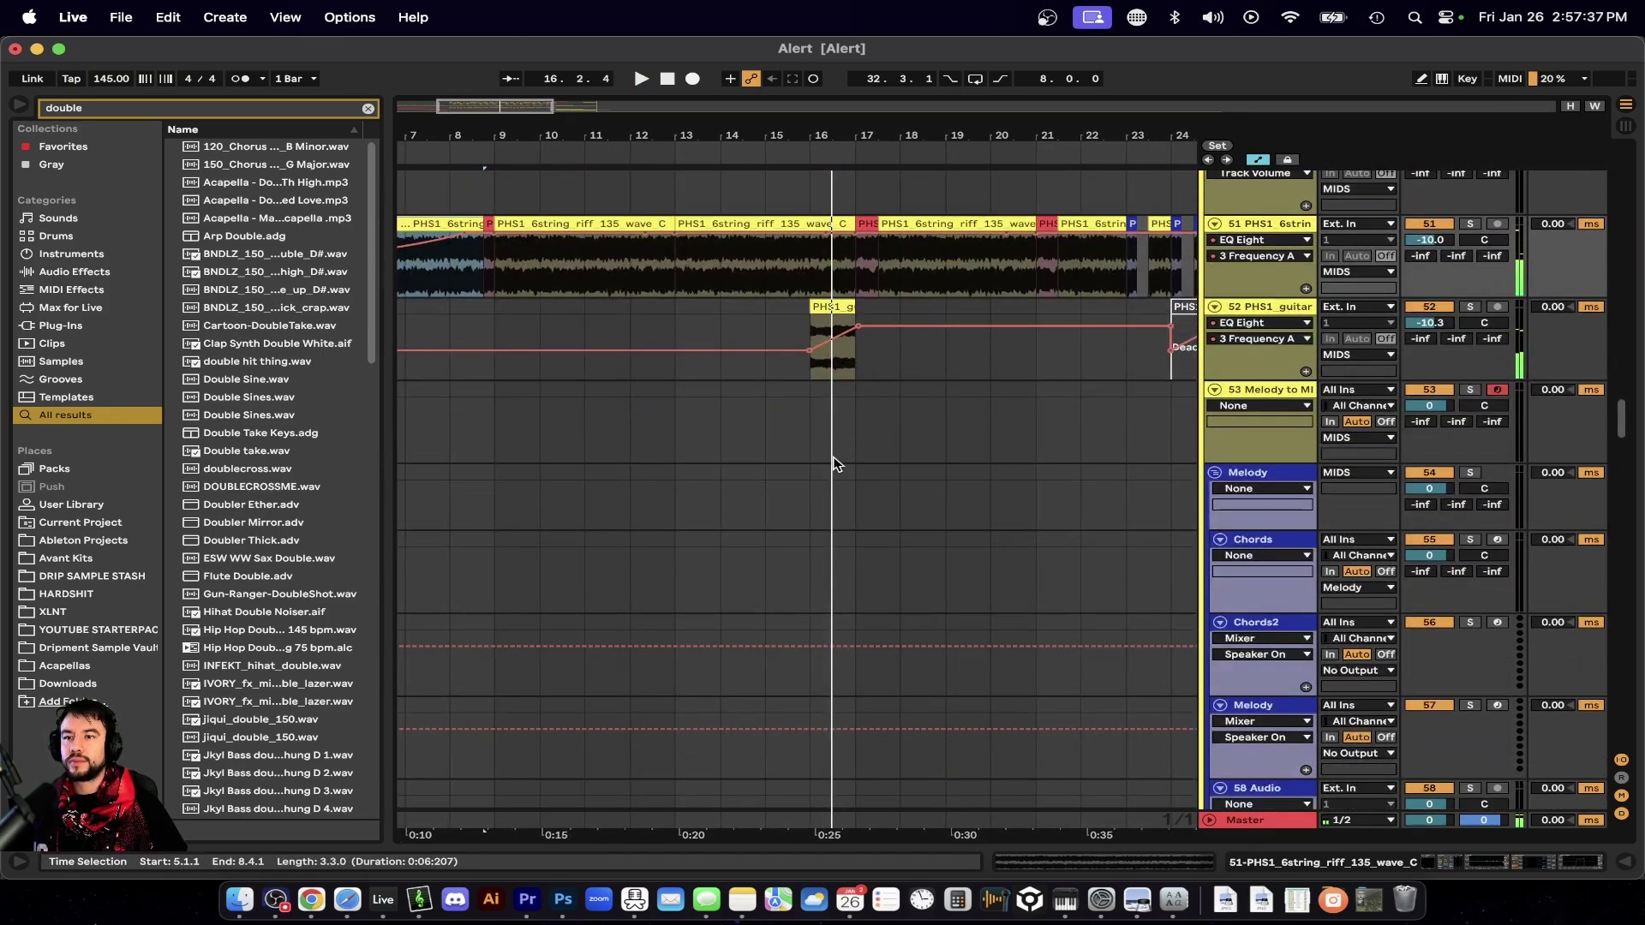
Play the guitar lead clip at bar 16 and solo its track to hear it alone.
{"action": "key", "text": "space"}
{"action": "scroll", "coordinate": [835, 297], "scroll_direction": "down", "scroll_amount": 3}
{"action": "scroll", "coordinate": [835, 297], "scroll_direction": "up", "scroll_amount": 4}
{"action": "key", "text": "space"}
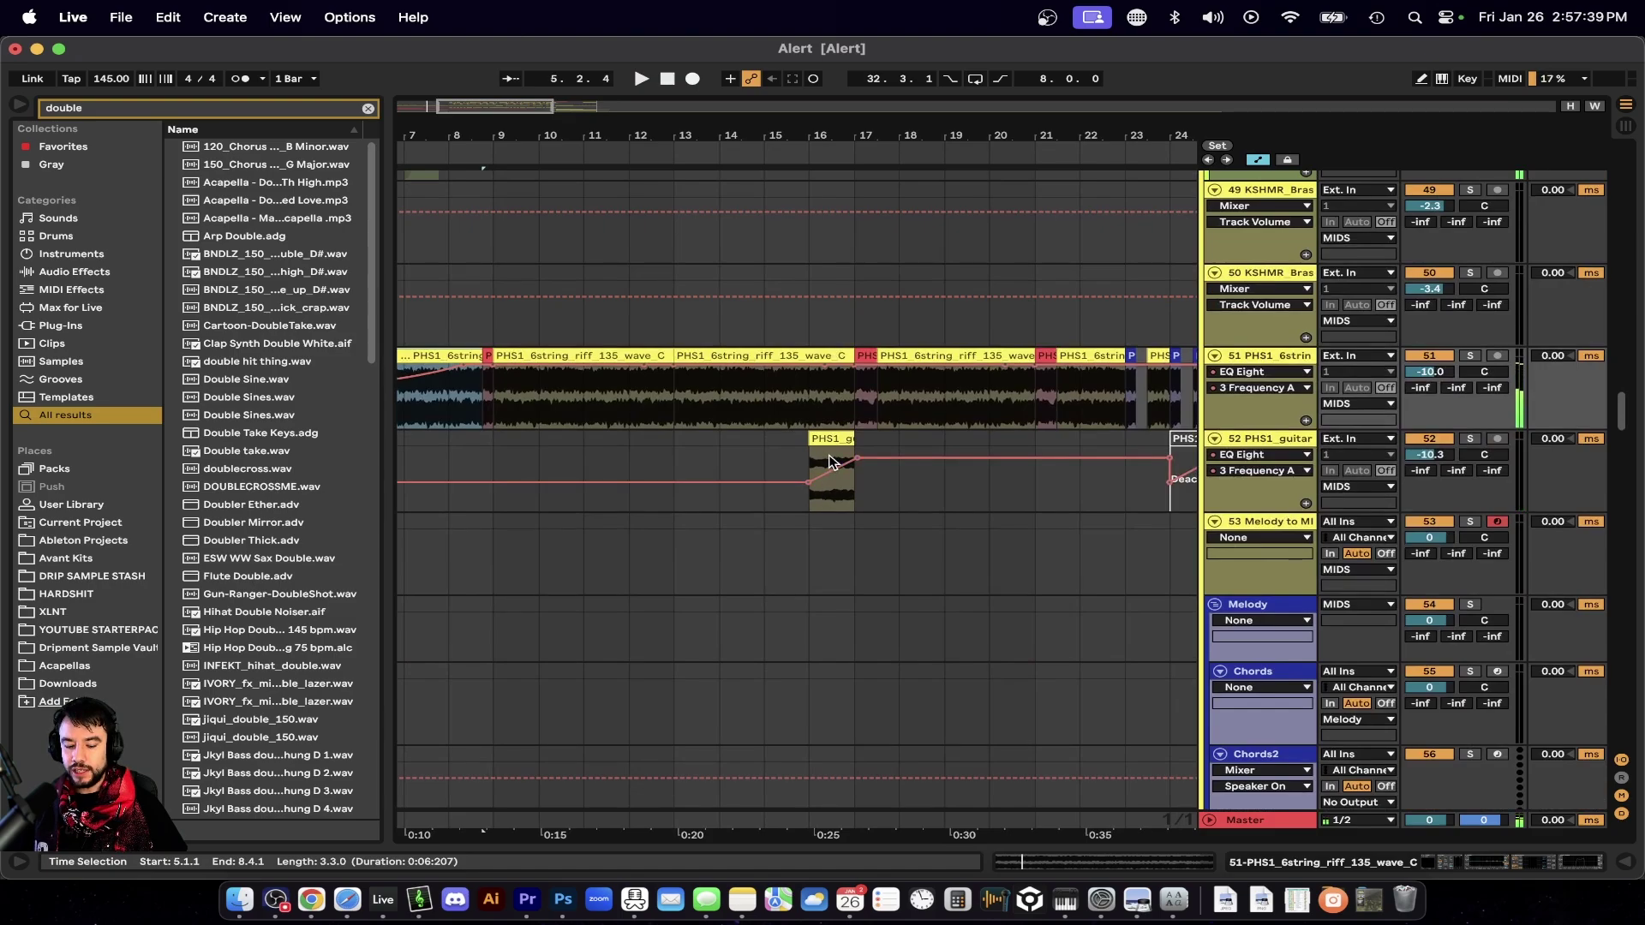
{"action": "scroll", "coordinate": [833, 463], "scroll_direction": "up", "scroll_amount": 5}
{"action": "left_click", "coordinate": [810, 439]}
{"action": "key", "text": "space"}
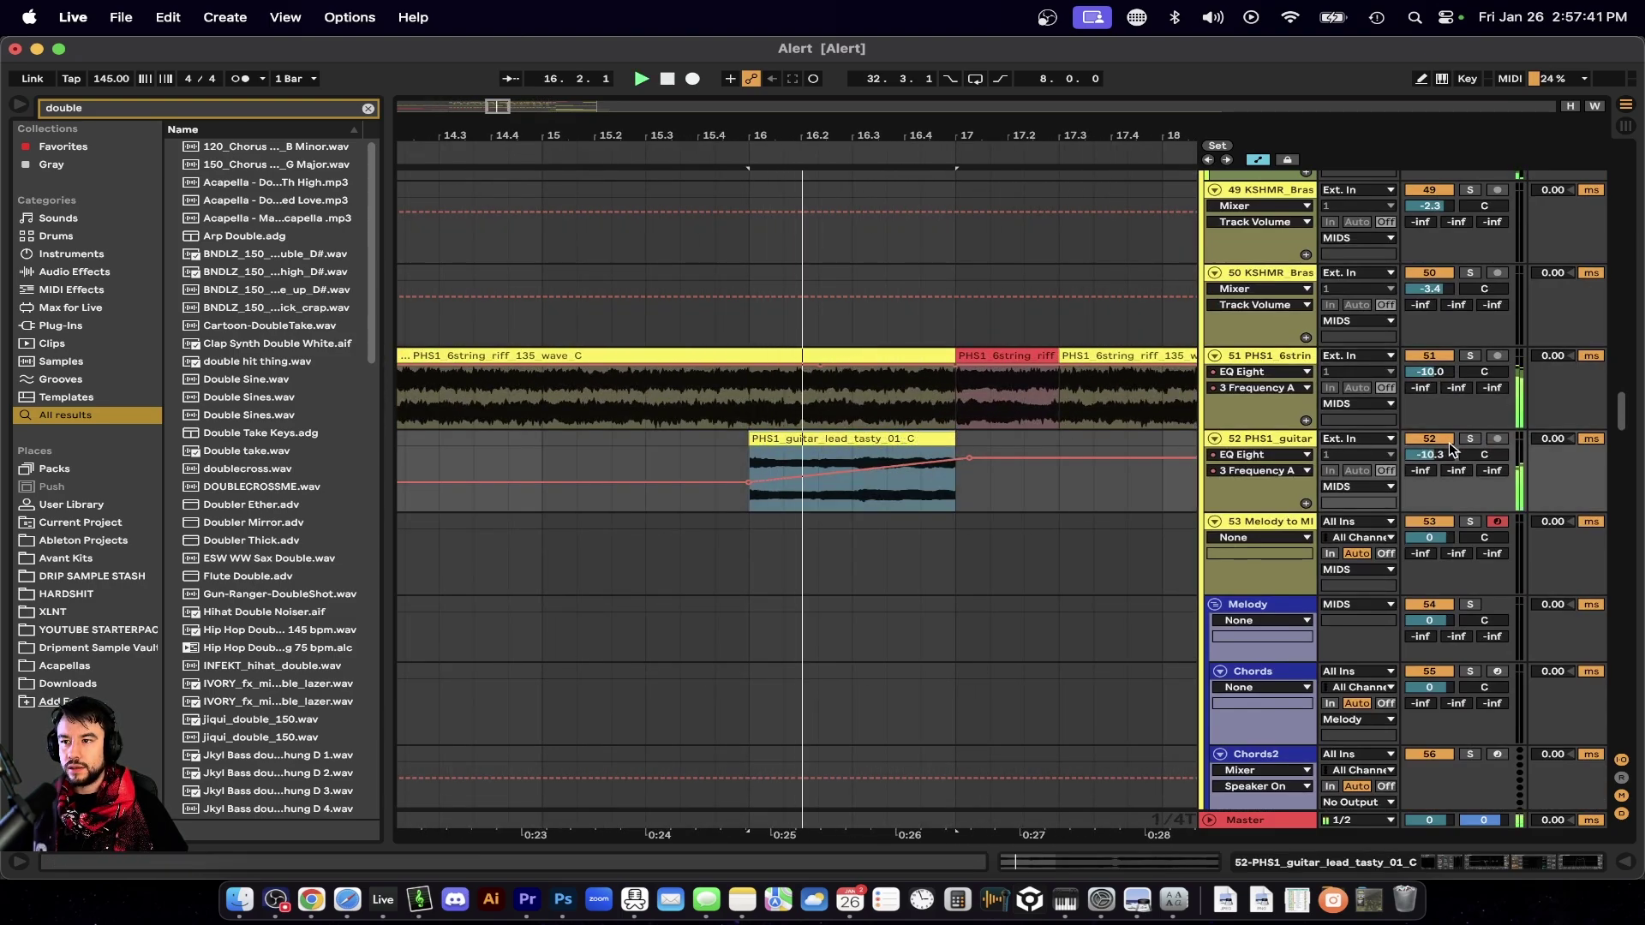
{"action": "left_click", "coordinate": [1463, 442]}
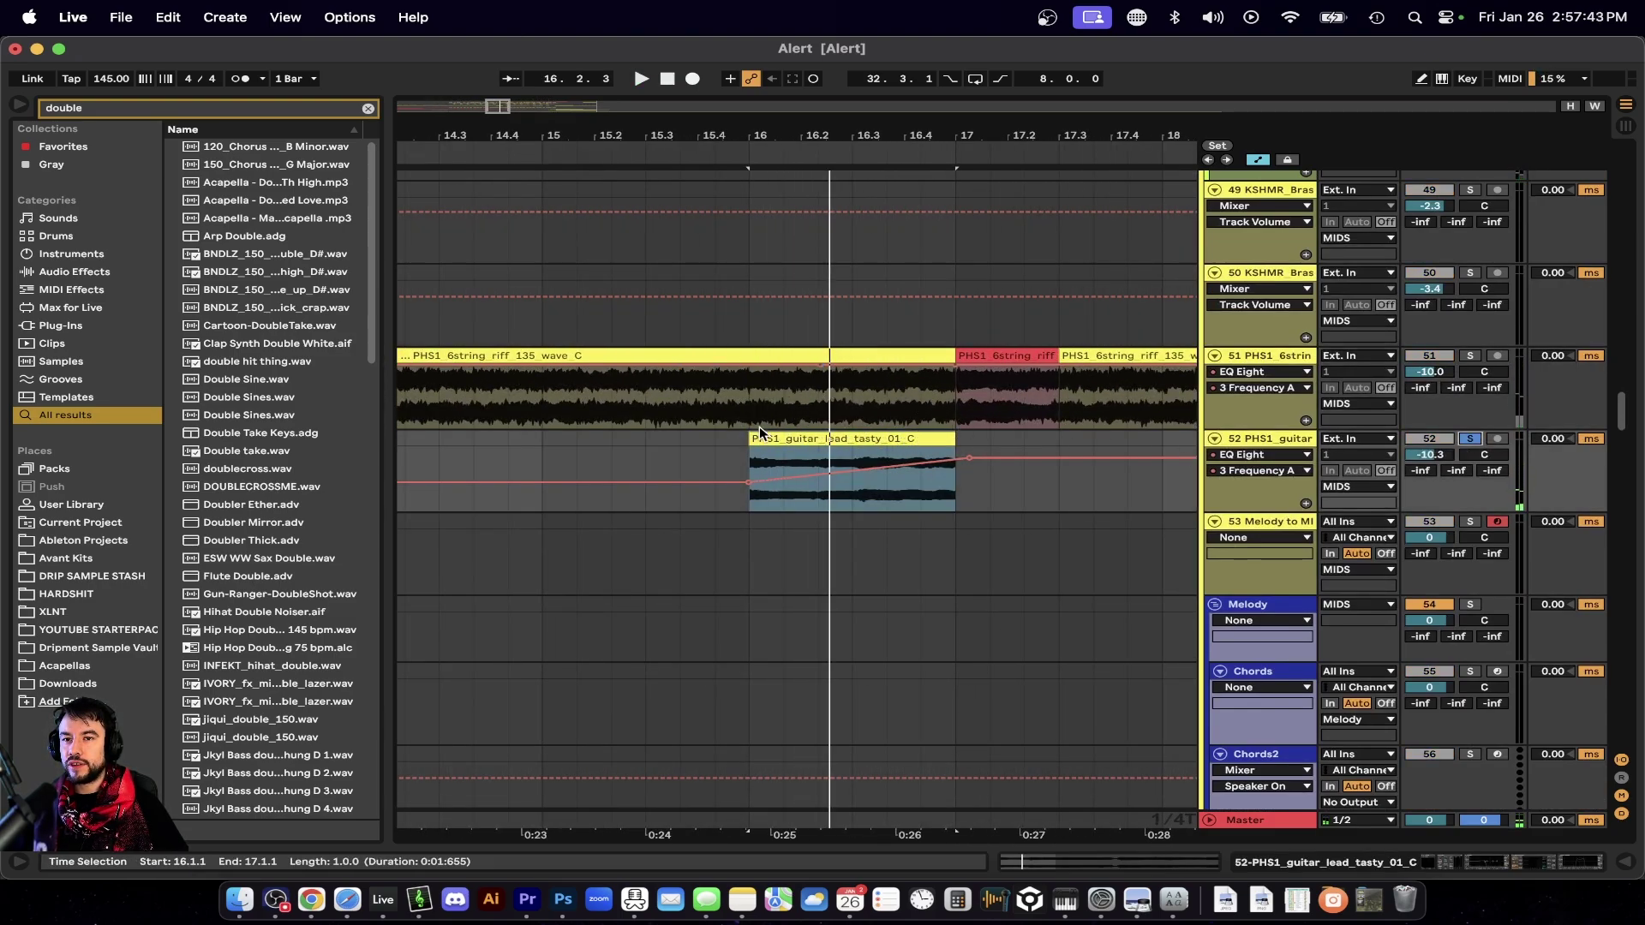
Unsolo the guitar lead track and play the arrangement from bar 13 to hear the lead clip in context.
{"action": "key", "text": "minus"}
{"action": "left_click", "coordinate": [629, 427]}
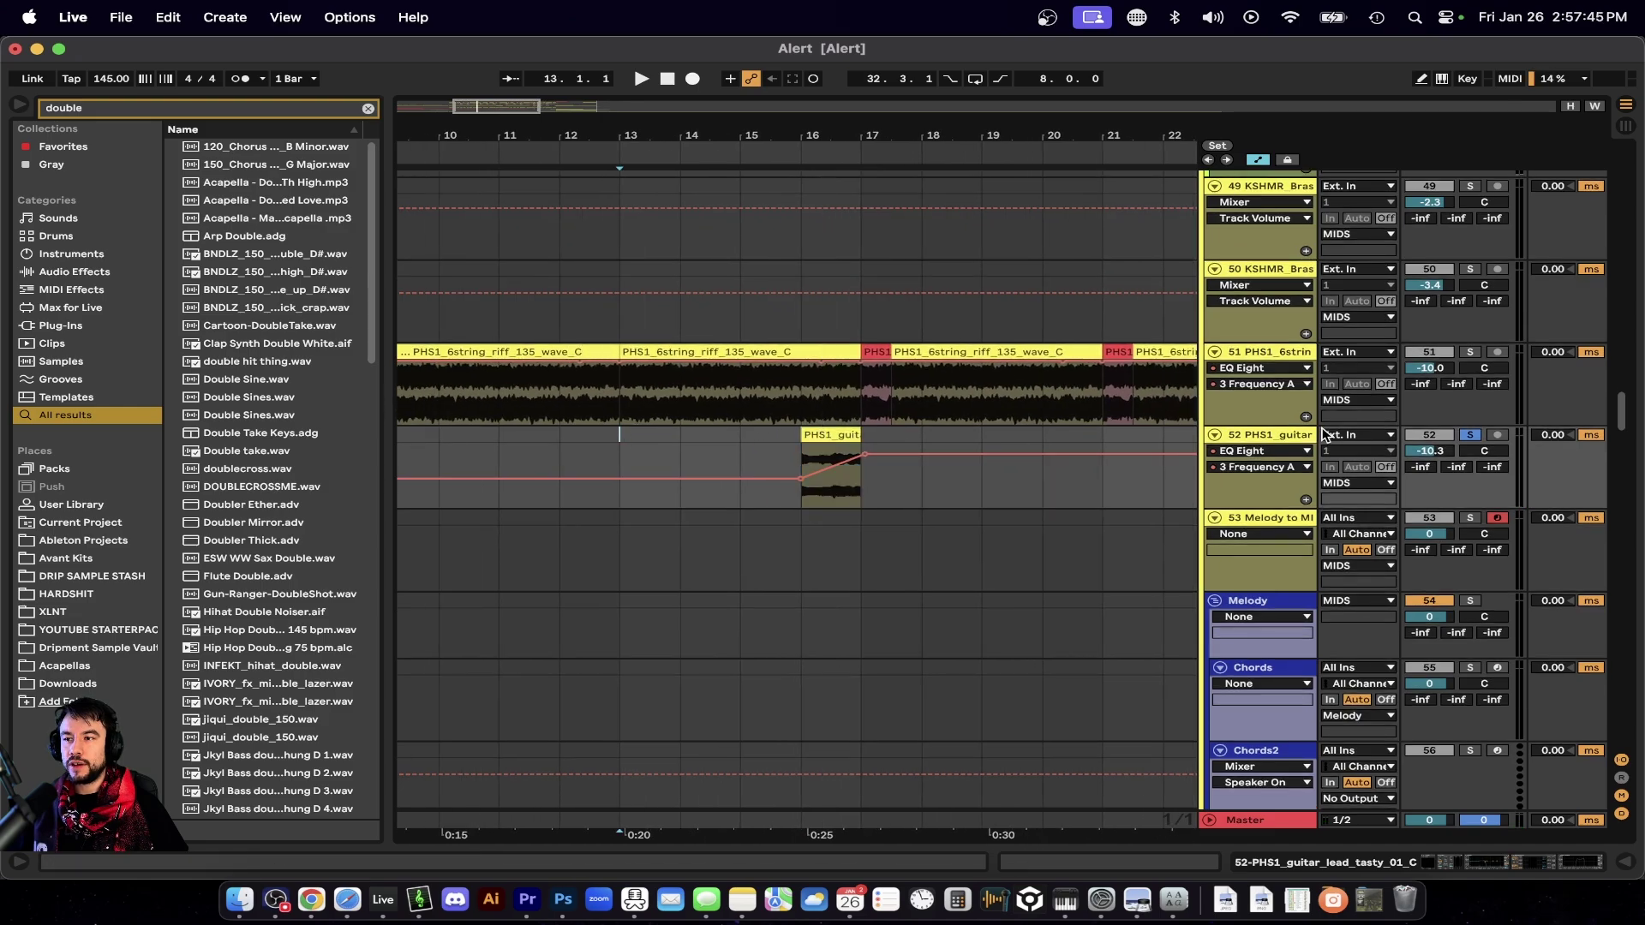
{"action": "key", "text": "space"}
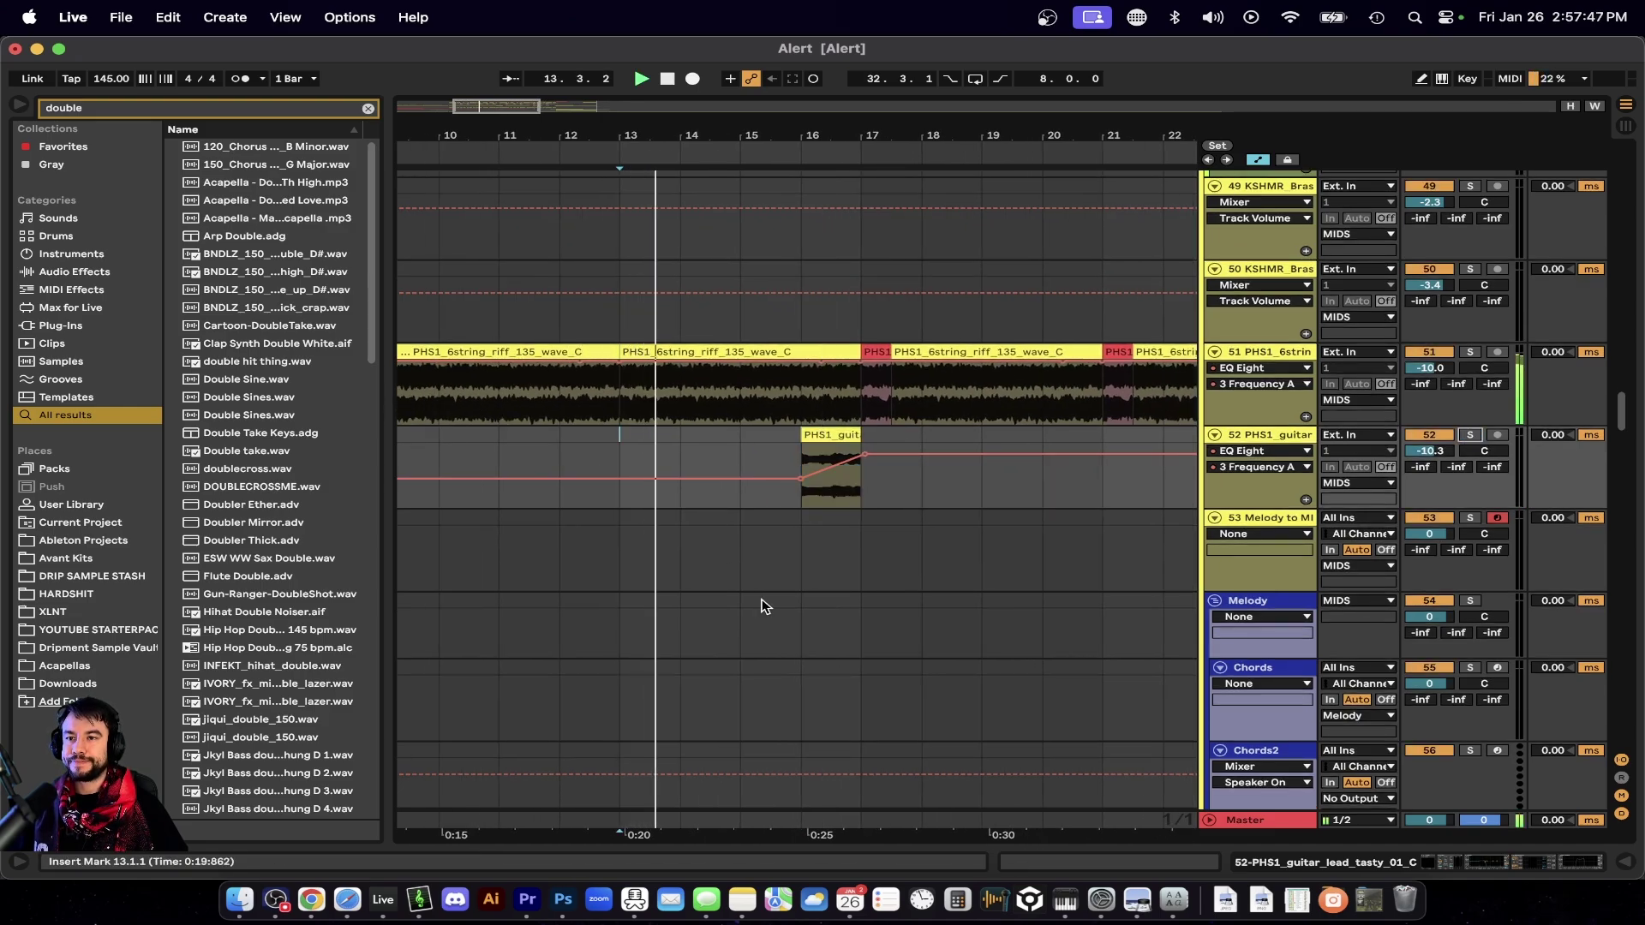
{"action": "scroll", "coordinate": [761, 606], "scroll_direction": "down", "scroll_amount": 1}
{"action": "scroll", "coordinate": [760, 606], "scroll_direction": "down", "scroll_amount": 1}
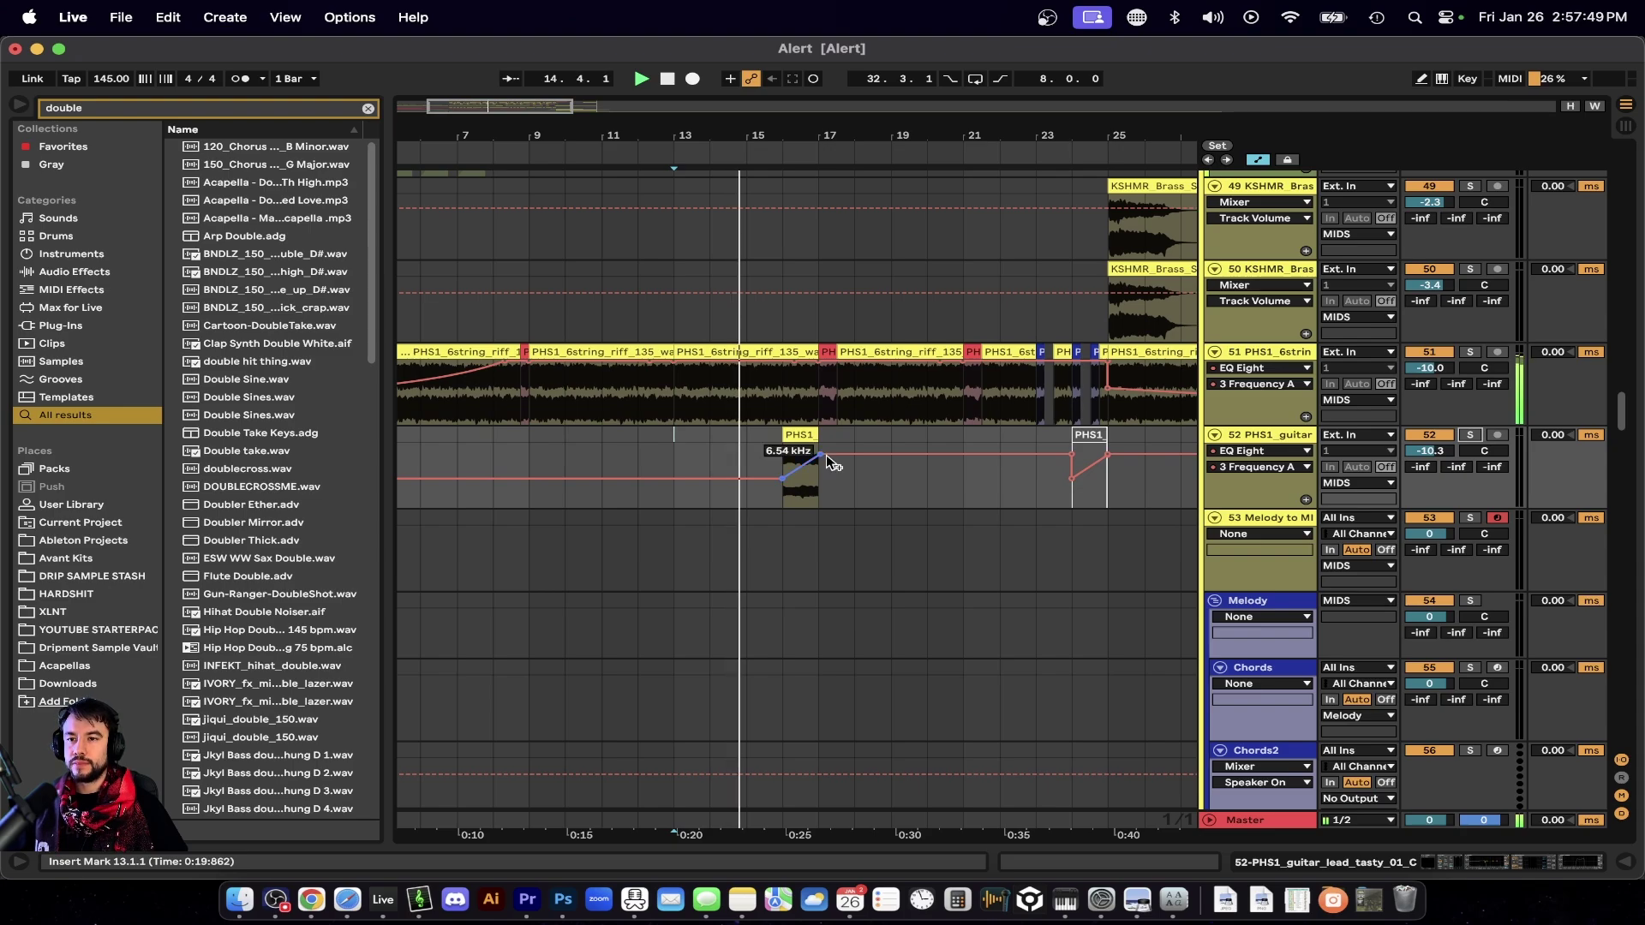
{"action": "scroll", "coordinate": [801, 553], "scroll_direction": "up", "scroll_amount": 3}
{"action": "scroll", "coordinate": [803, 553], "scroll_direction": "up", "scroll_amount": 2}
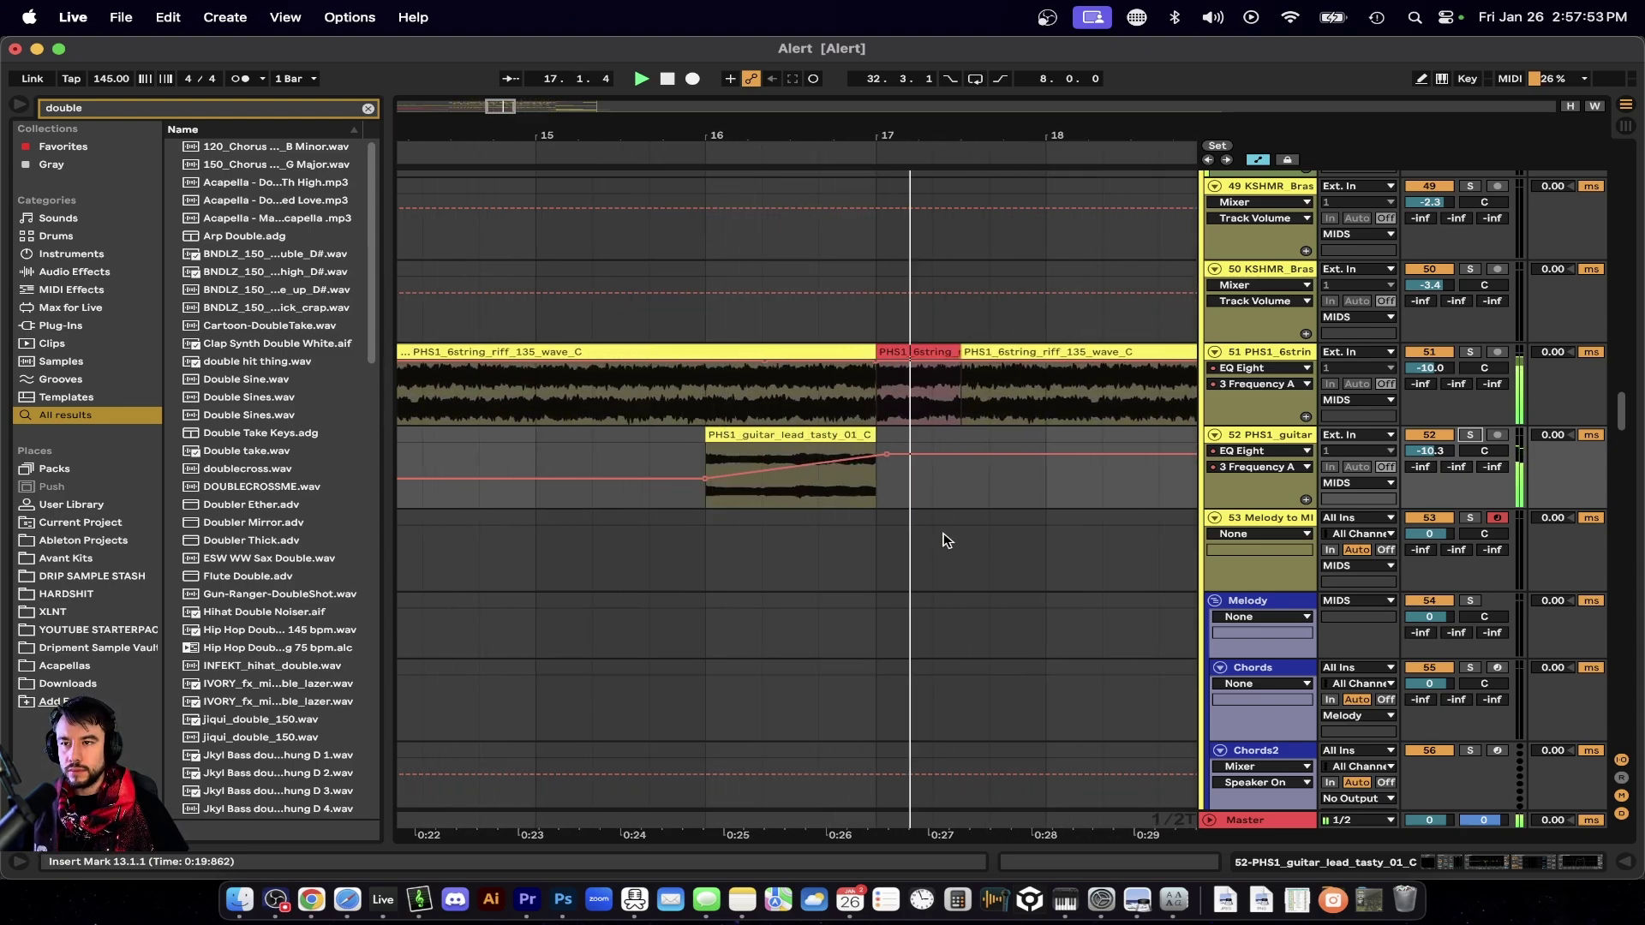
Examine the riff, guitar lead and KSHMR brass clips between bars 17 and 27 during playback, along with the cymbal and ride tracks.
{"action": "scroll", "coordinate": [945, 540], "scroll_direction": "down", "scroll_amount": 4}
{"action": "scroll", "coordinate": [945, 540], "scroll_direction": "down", "scroll_amount": 4}
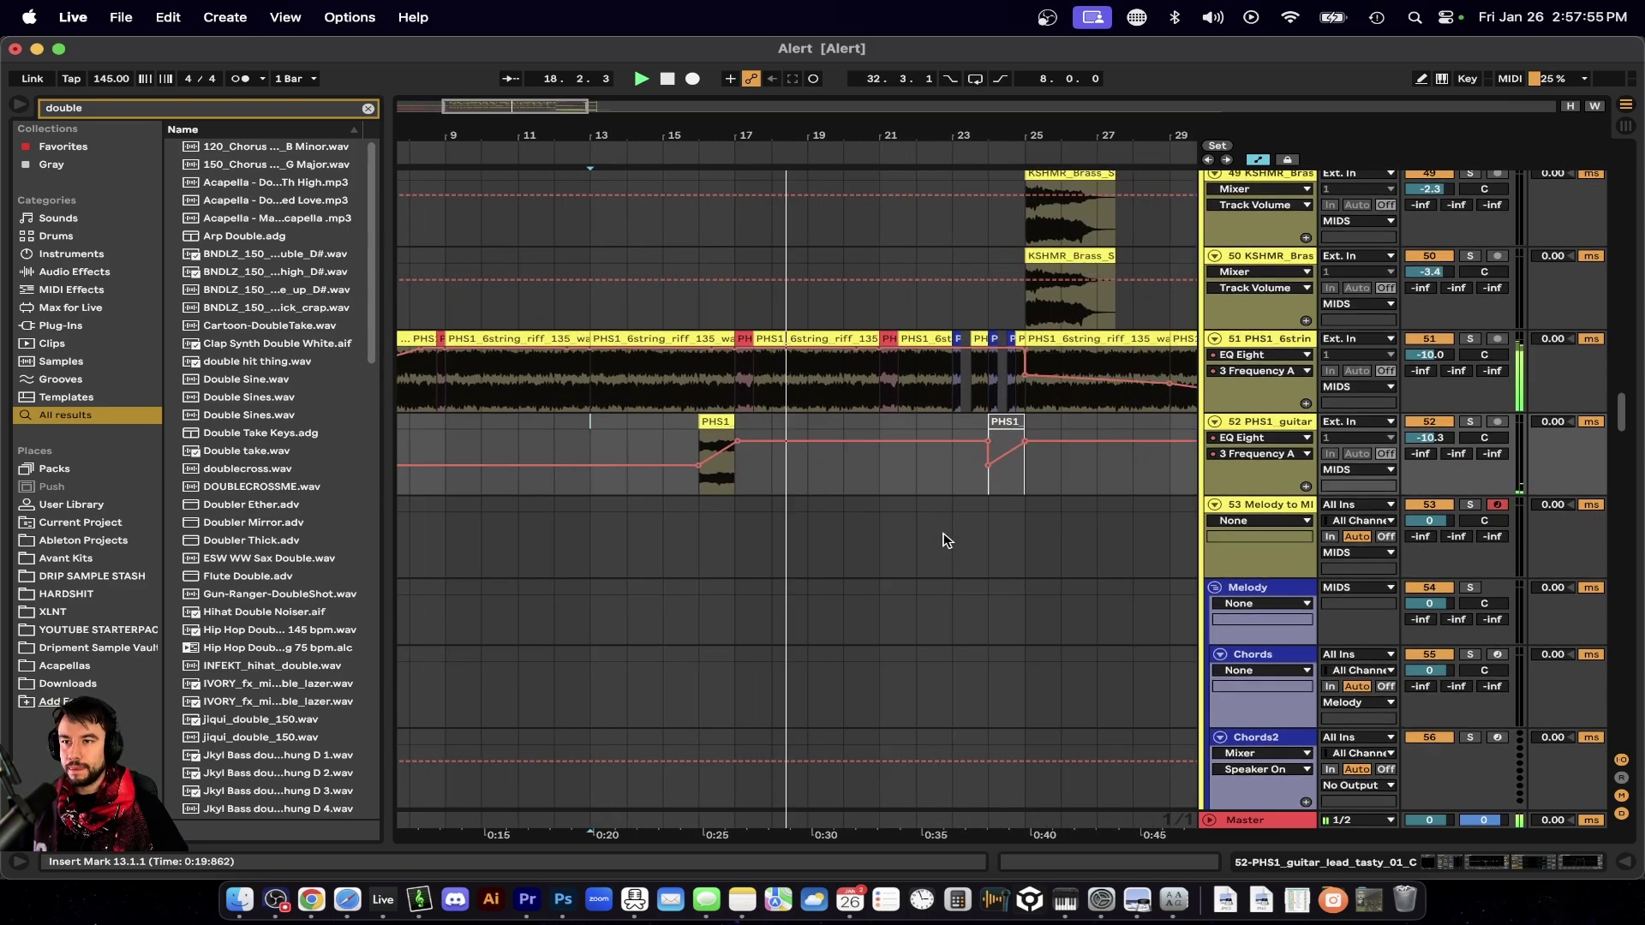
{"action": "scroll", "coordinate": [945, 540], "scroll_direction": "up", "scroll_amount": 2}
{"action": "scroll", "coordinate": [945, 540], "scroll_direction": "up", "scroll_amount": 2}
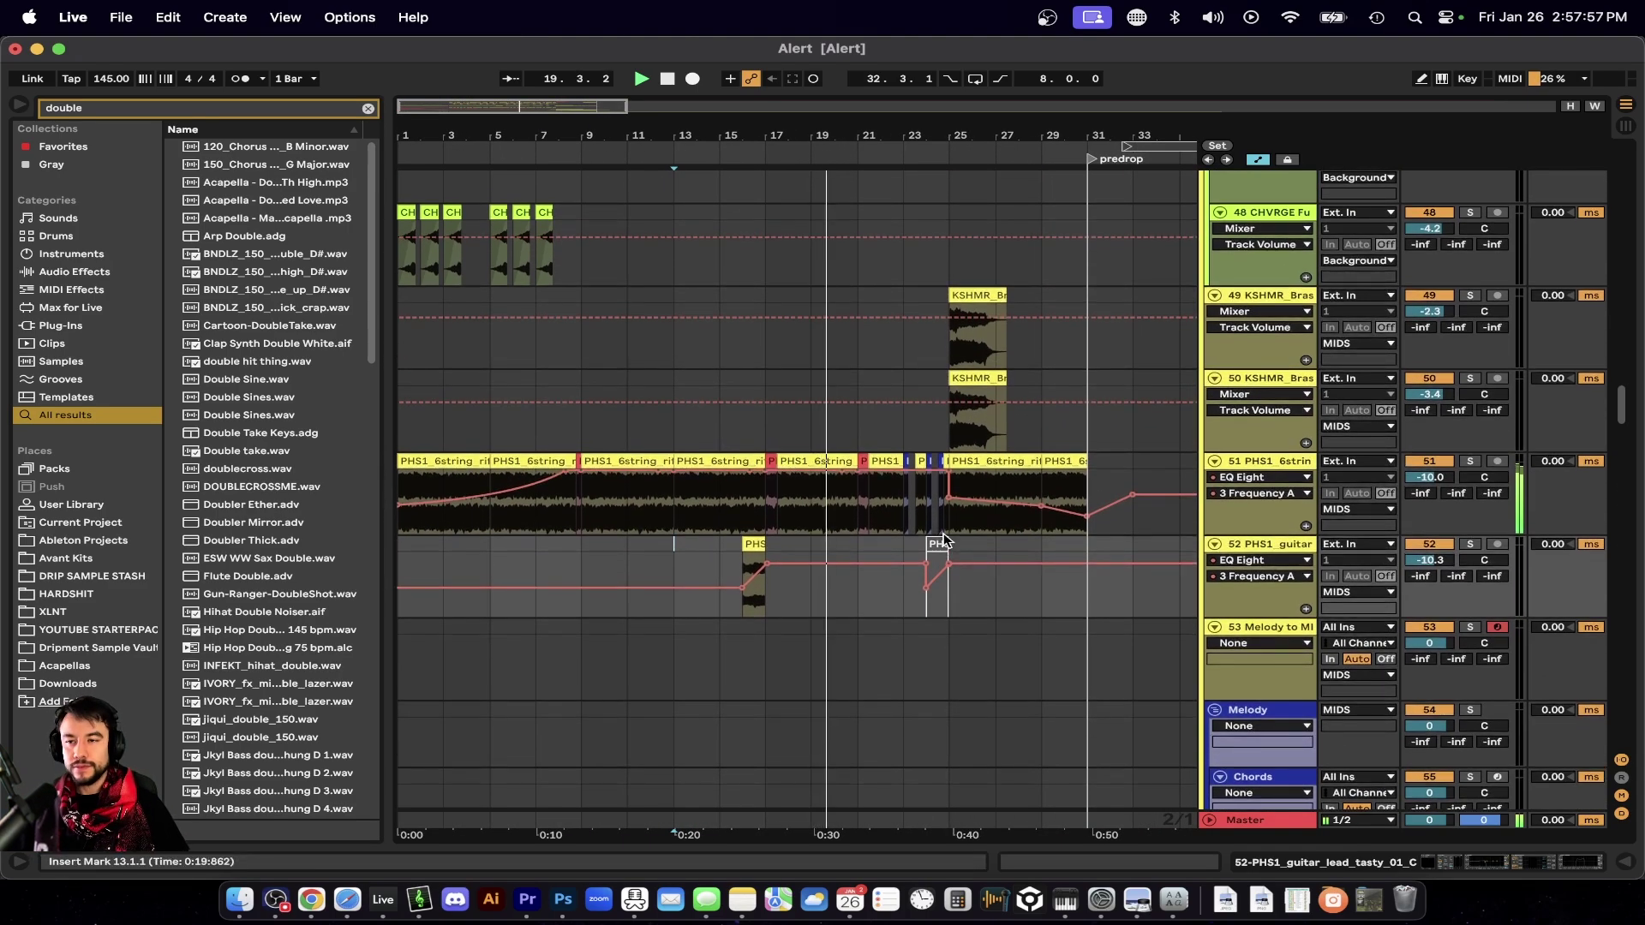
{"action": "scroll", "coordinate": [945, 539], "scroll_direction": "down", "scroll_amount": 2}
{"action": "scroll", "coordinate": [948, 543], "scroll_direction": "up", "scroll_amount": 1}
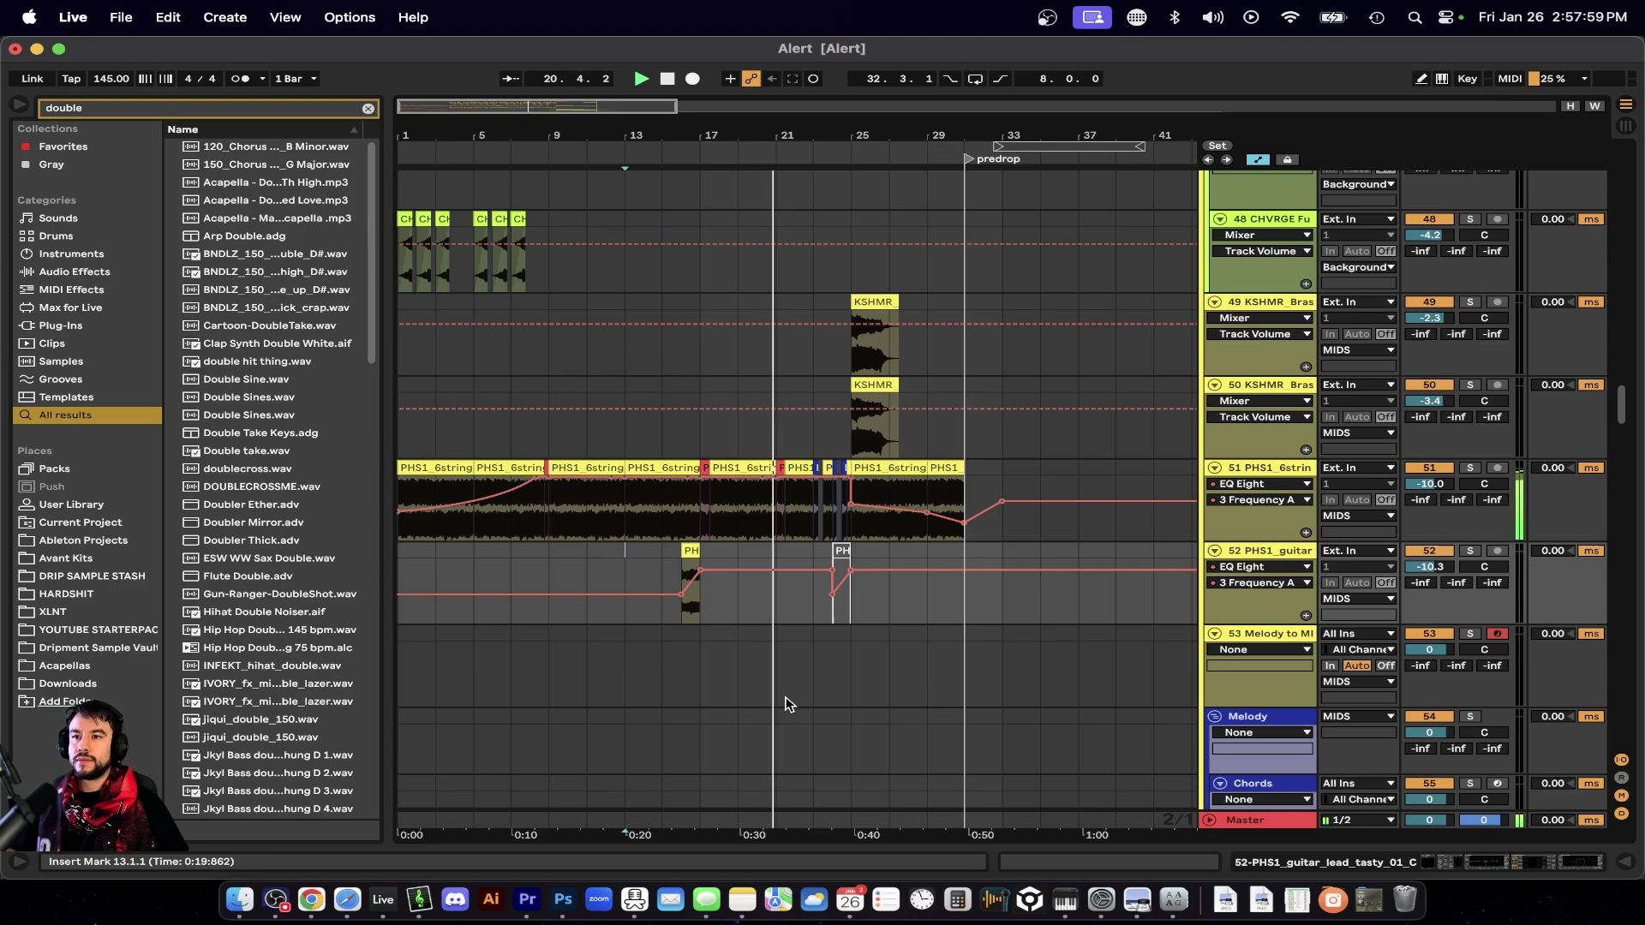
{"action": "scroll", "coordinate": [768, 592], "scroll_direction": "up", "scroll_amount": 5}
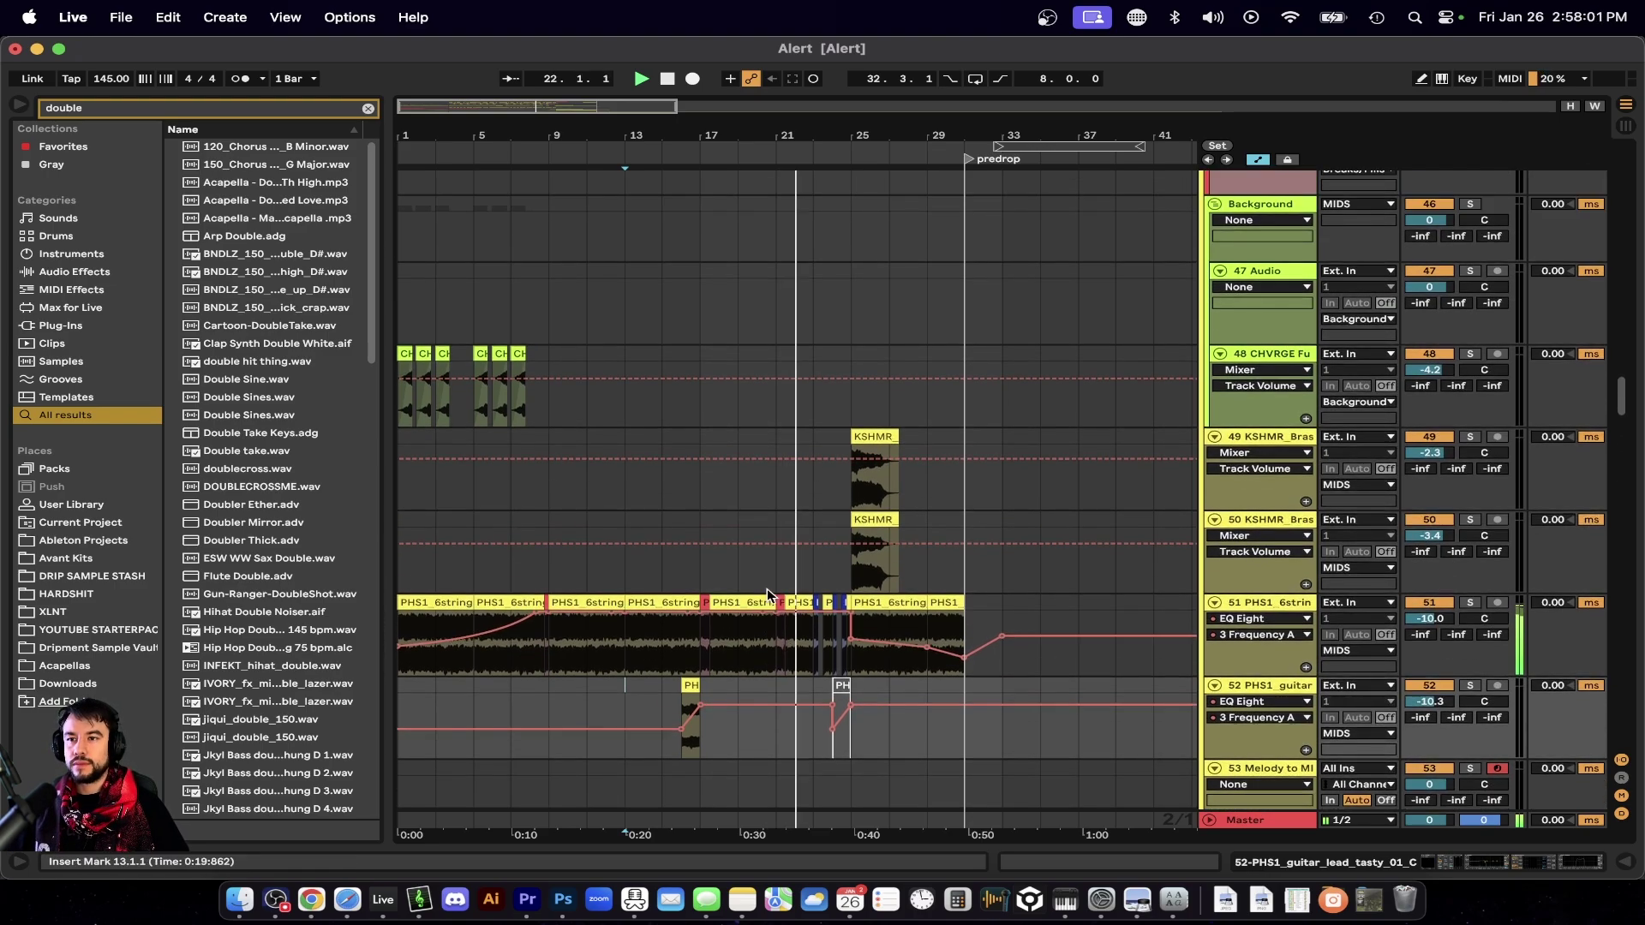
{"action": "scroll", "coordinate": [809, 588], "scroll_direction": "up", "scroll_amount": 4}
{"action": "scroll", "coordinate": [891, 642], "scroll_direction": "down", "scroll_amount": 3}
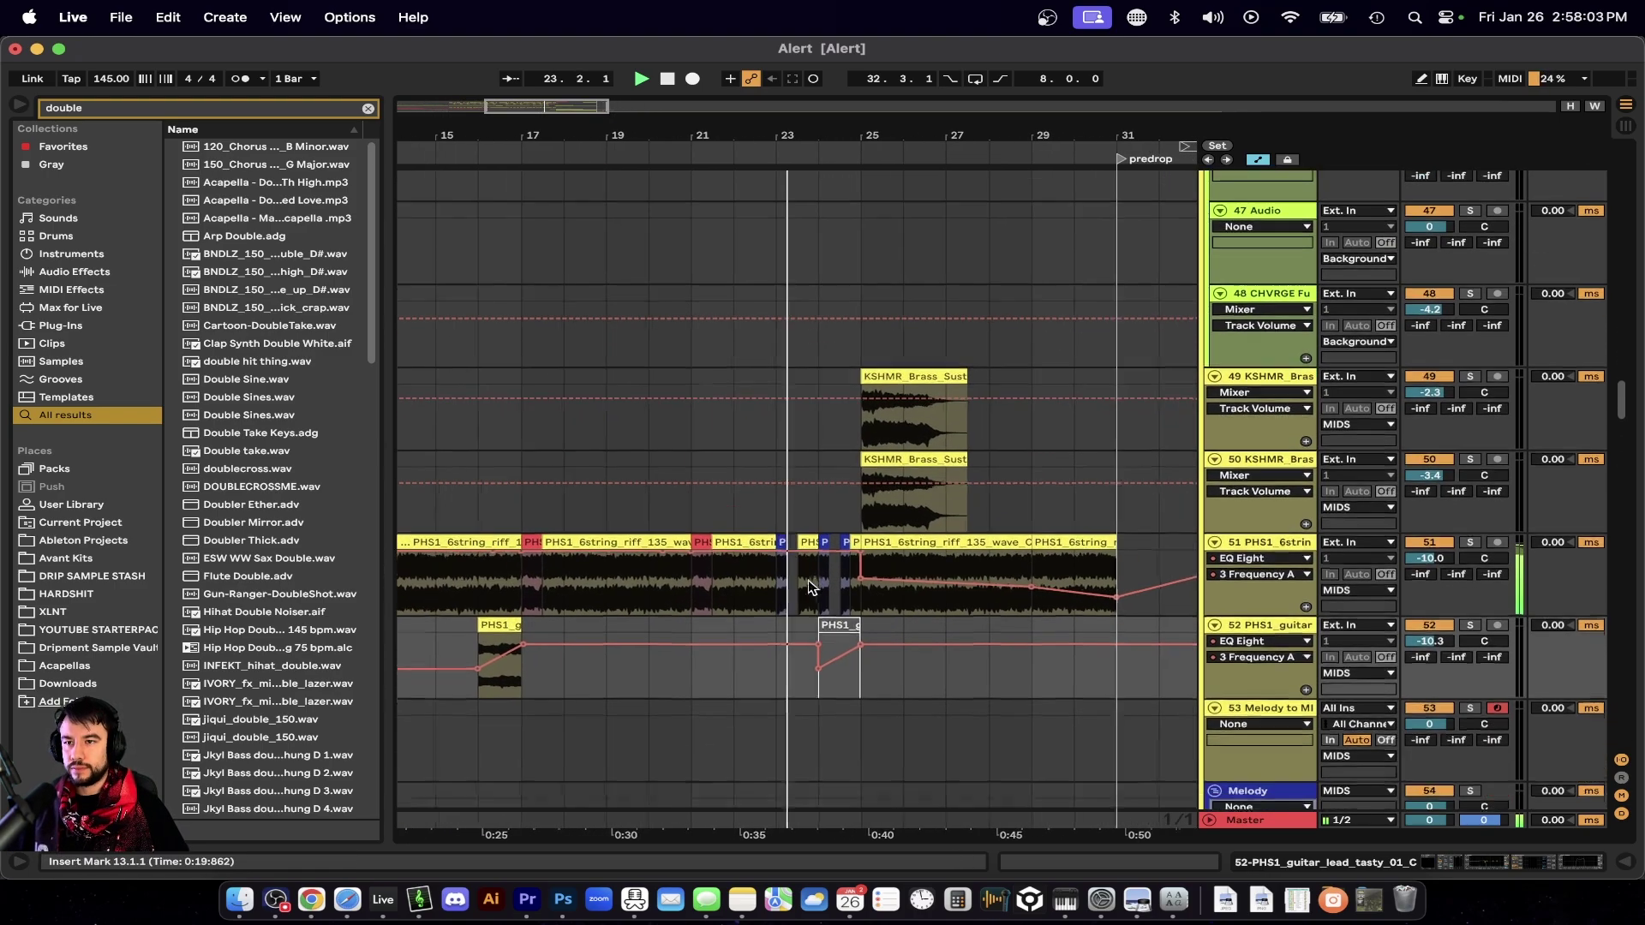
{"action": "scroll", "coordinate": [916, 669], "scroll_direction": "up", "scroll_amount": 2}
{"action": "scroll", "coordinate": [917, 665], "scroll_direction": "up", "scroll_amount": 2}
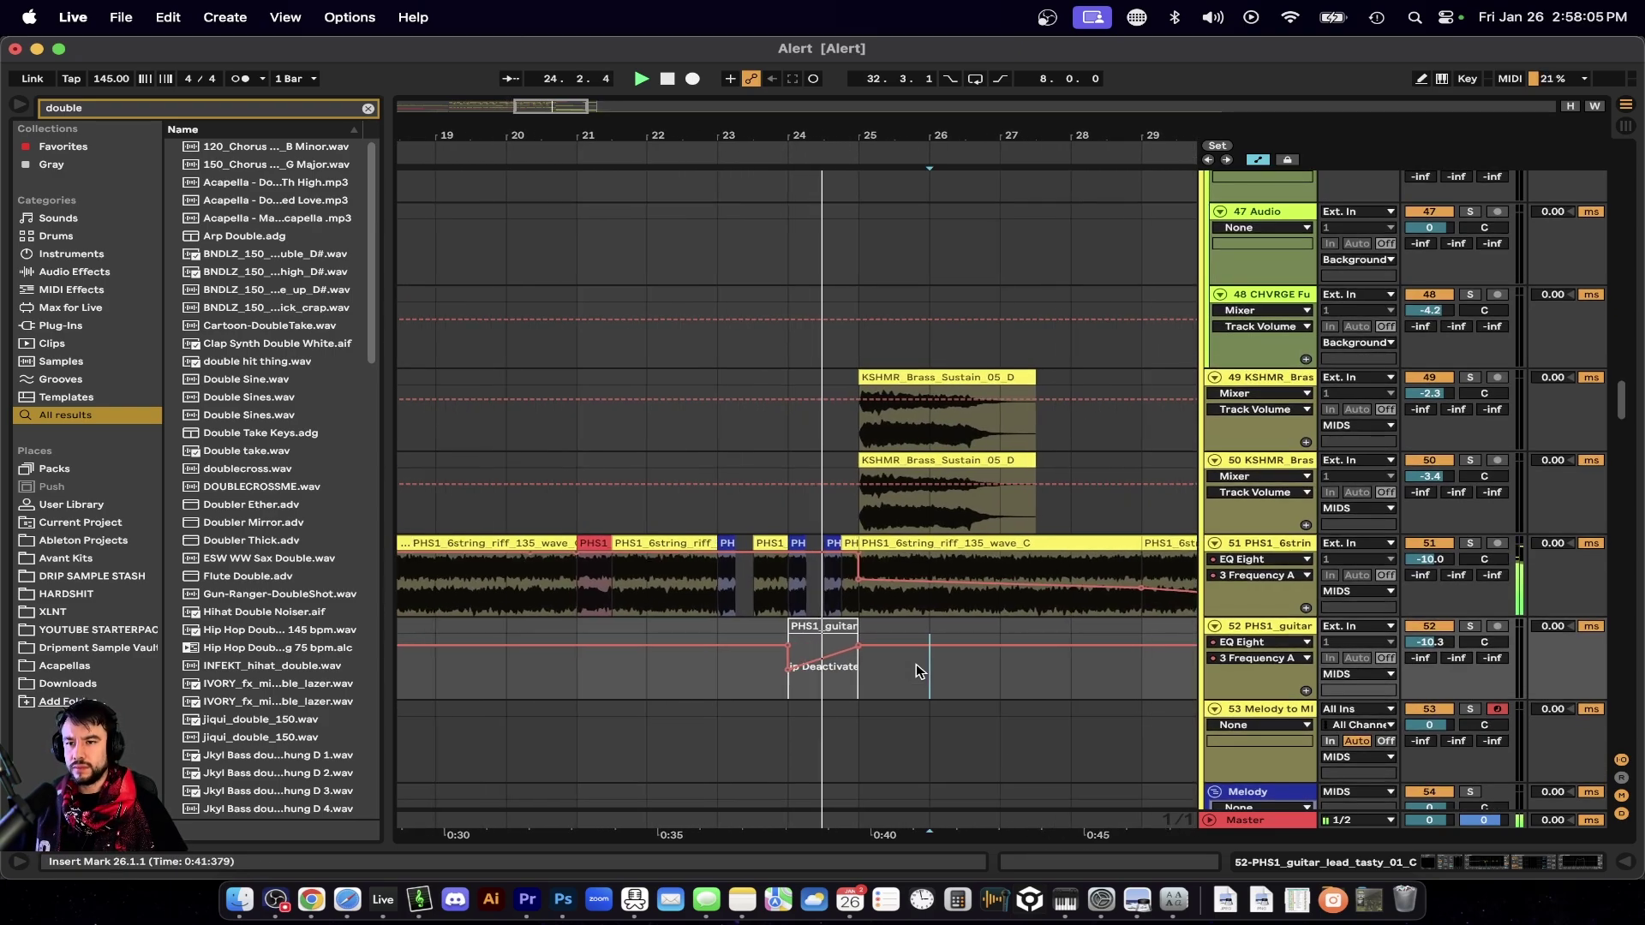
{"action": "scroll", "coordinate": [916, 665], "scroll_direction": "down", "scroll_amount": 2}
{"action": "scroll", "coordinate": [917, 665], "scroll_direction": "right", "scroll_amount": 2}
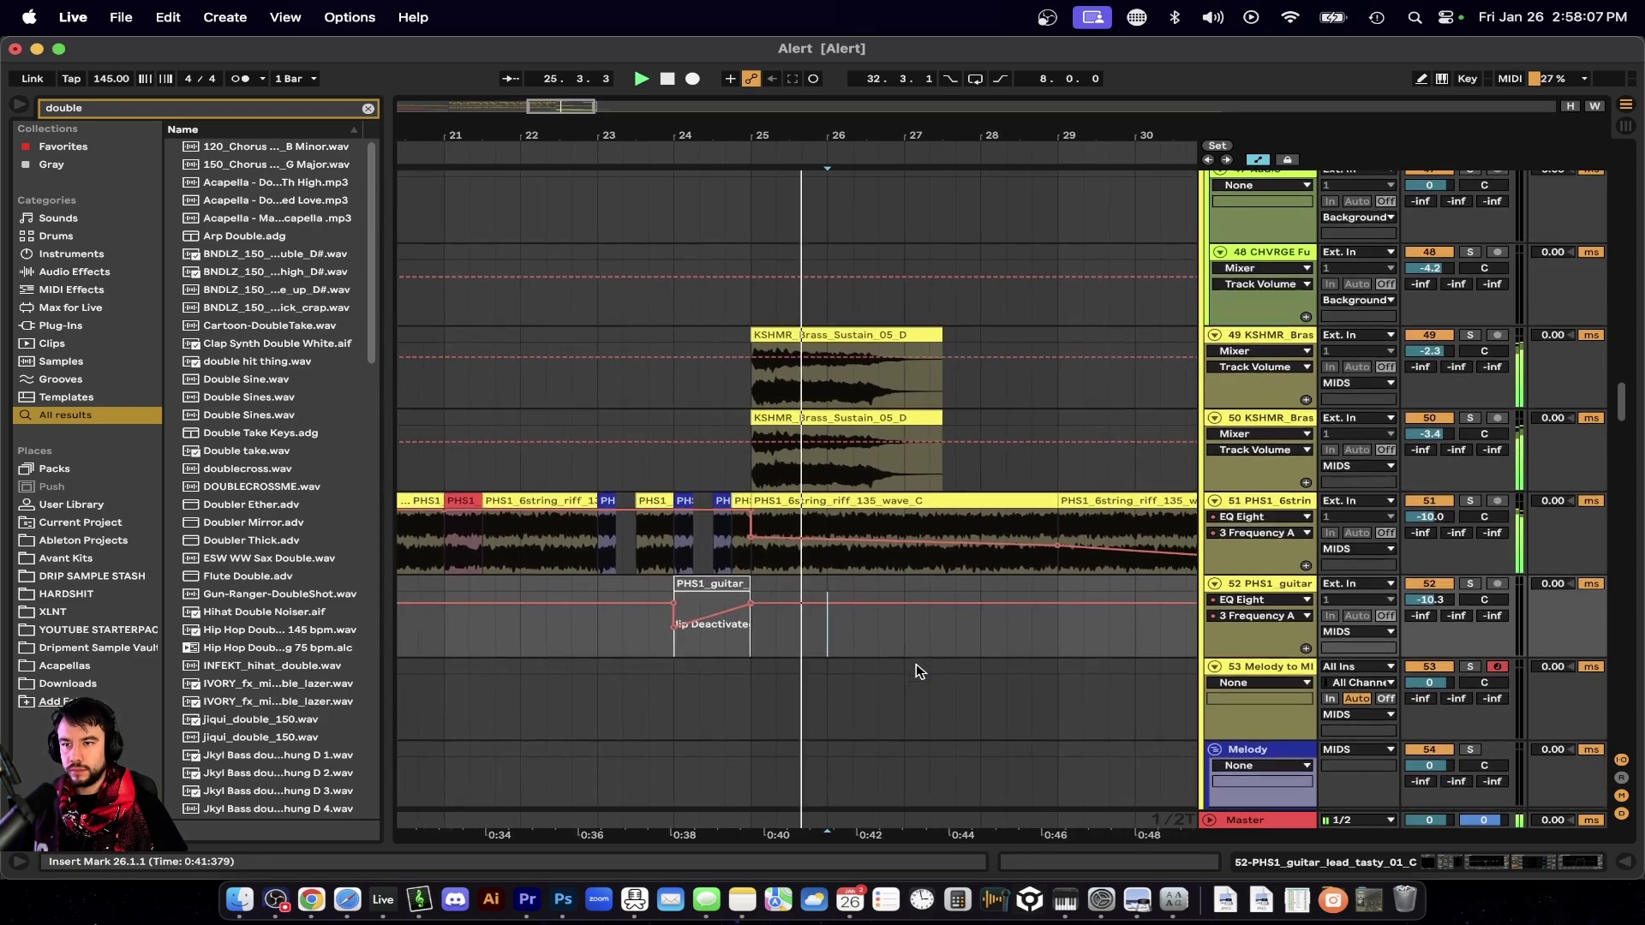
{"action": "scroll", "coordinate": [851, 649], "scroll_direction": "up", "scroll_amount": 15}
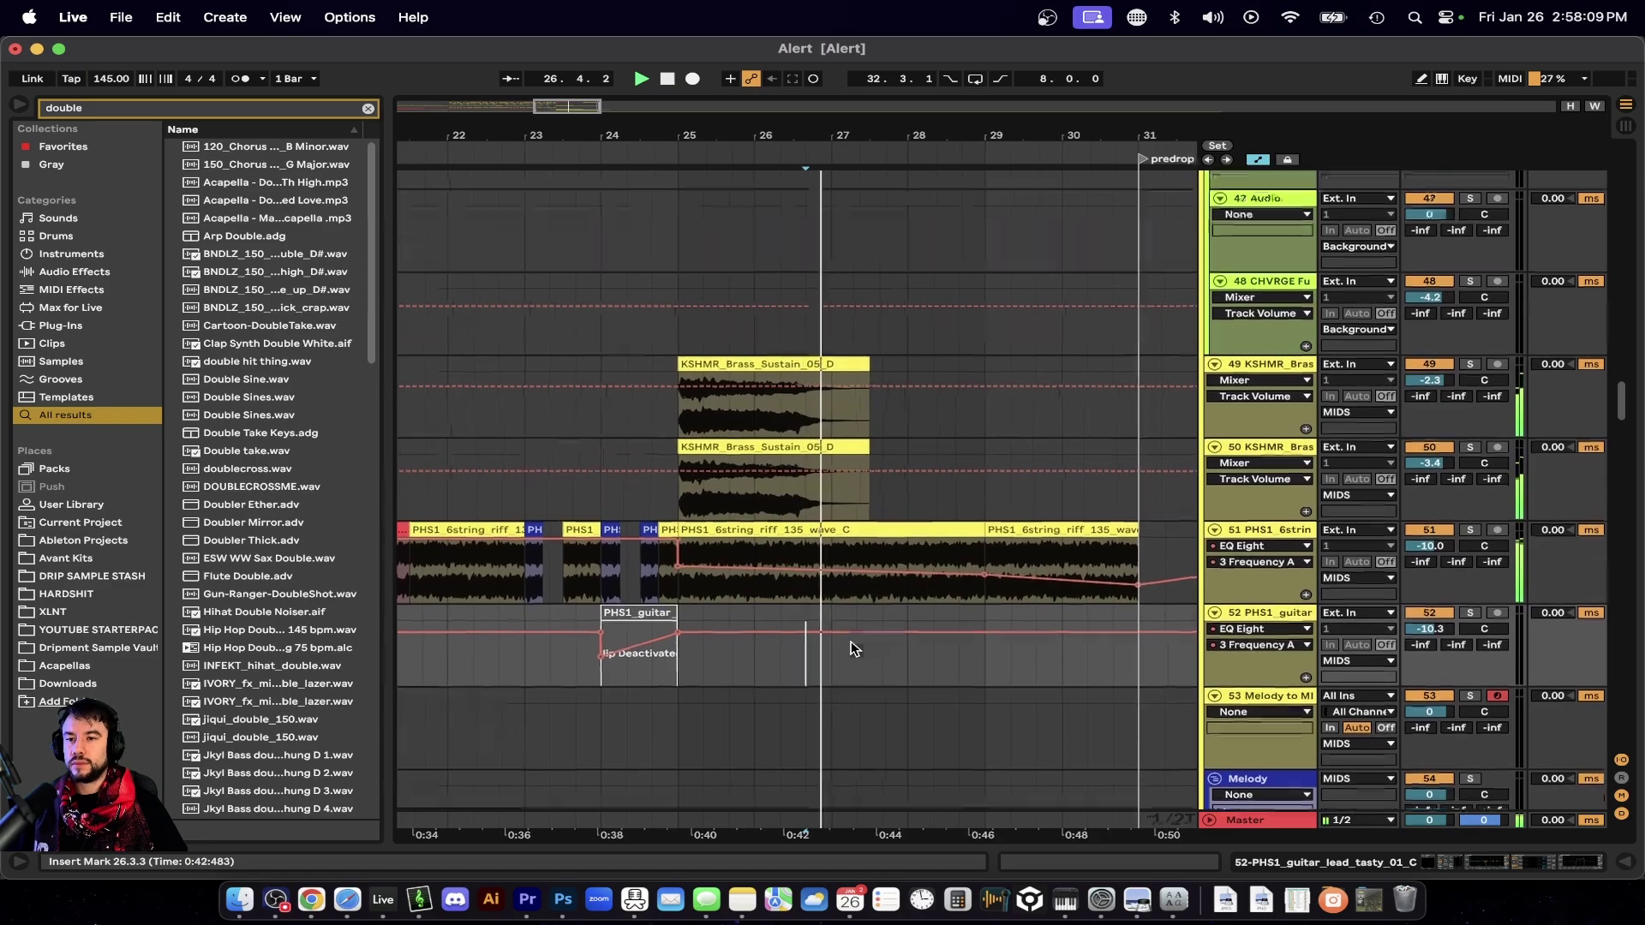
{"action": "scroll", "coordinate": [851, 649], "scroll_direction": "down", "scroll_amount": 15}
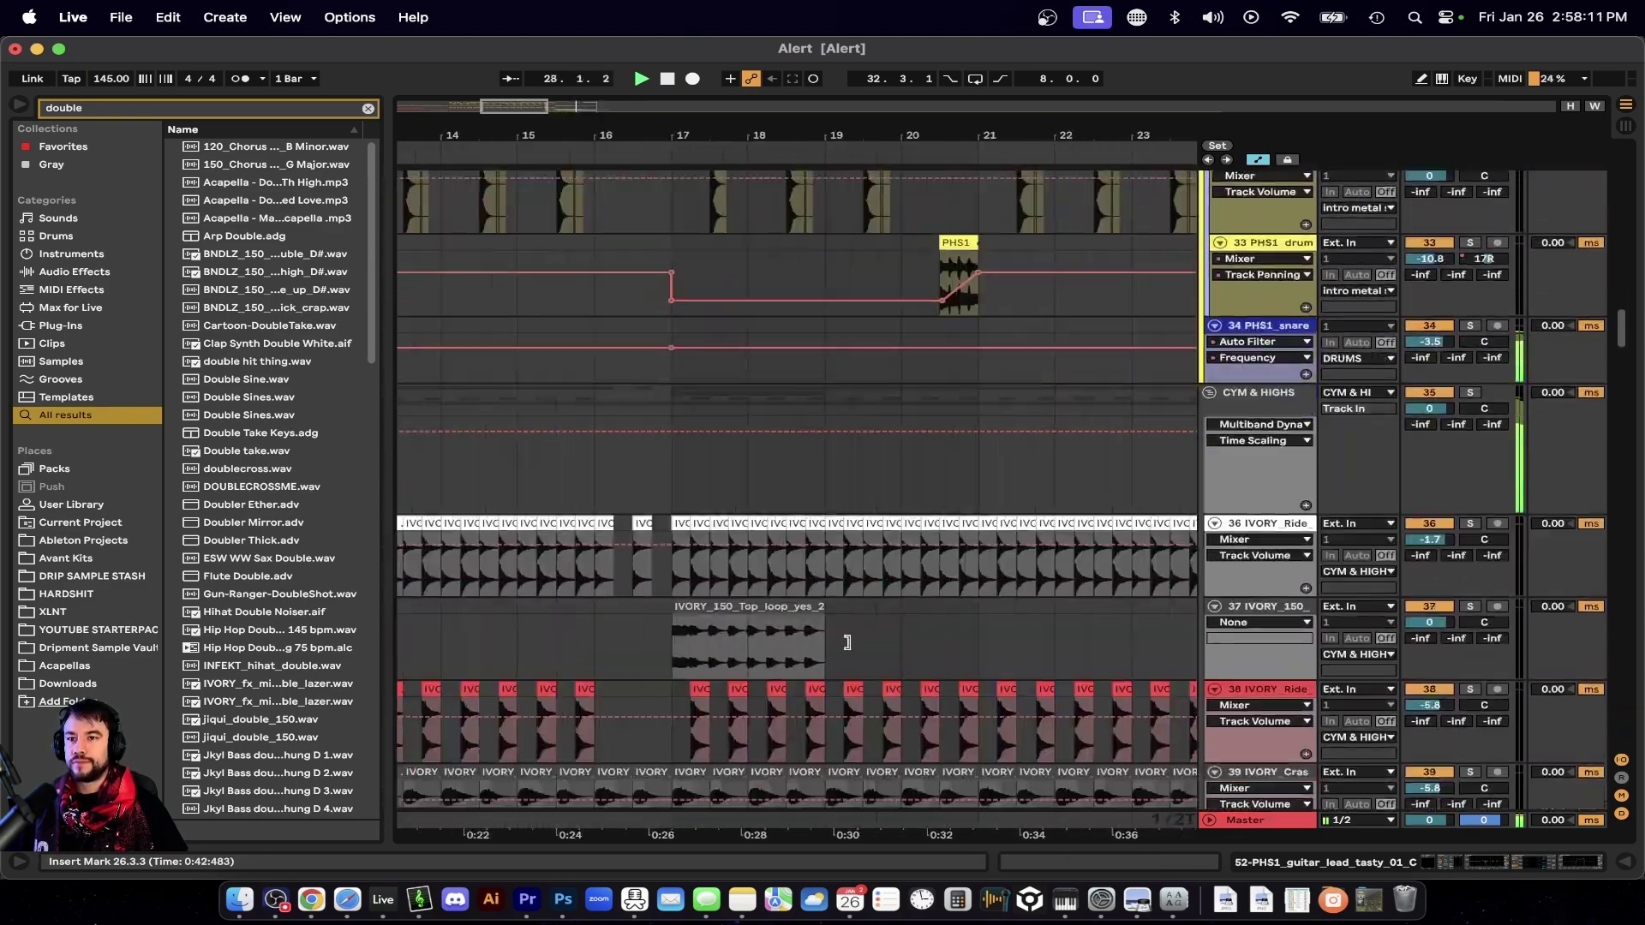
Stop playback and open the PHS1 6string riff clip at bar 9 to view its waveform.
{"action": "scroll", "coordinate": [851, 648], "scroll_direction": "left", "scroll_amount": 15}
{"action": "scroll", "coordinate": [815, 651], "scroll_direction": "up", "scroll_amount": 3}
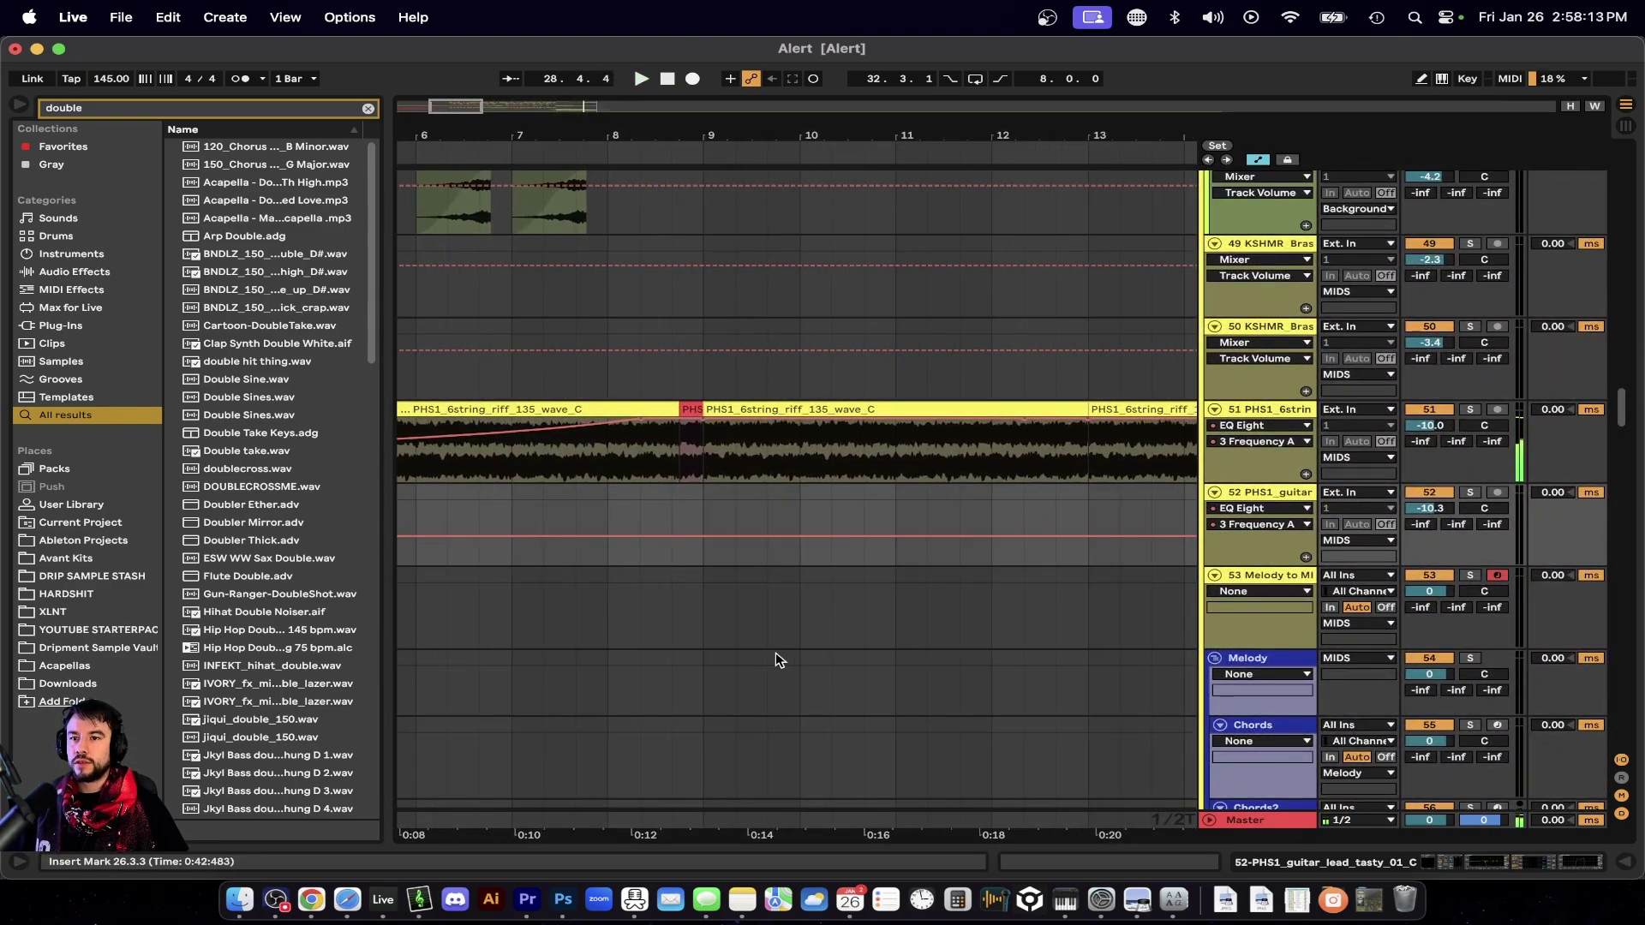
{"action": "scroll", "coordinate": [774, 651], "scroll_direction": "right", "scroll_amount": 3}
{"action": "left_click", "coordinate": [596, 412]}
{"action": "key", "text": "space"}
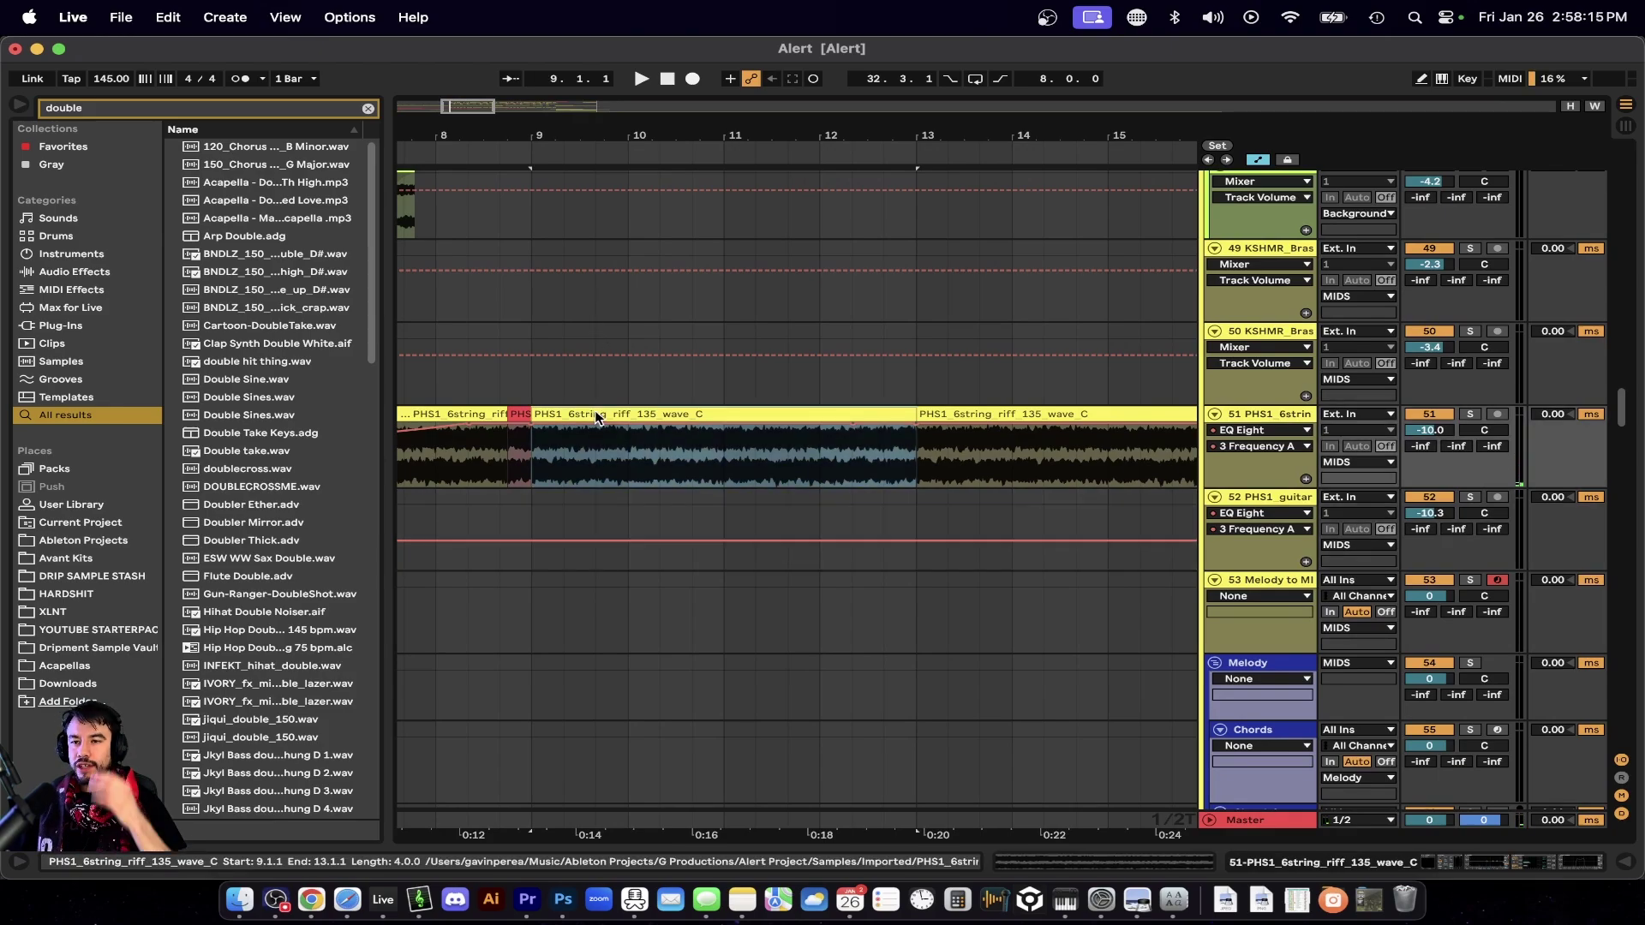
{"action": "double_click", "coordinate": [647, 416]}
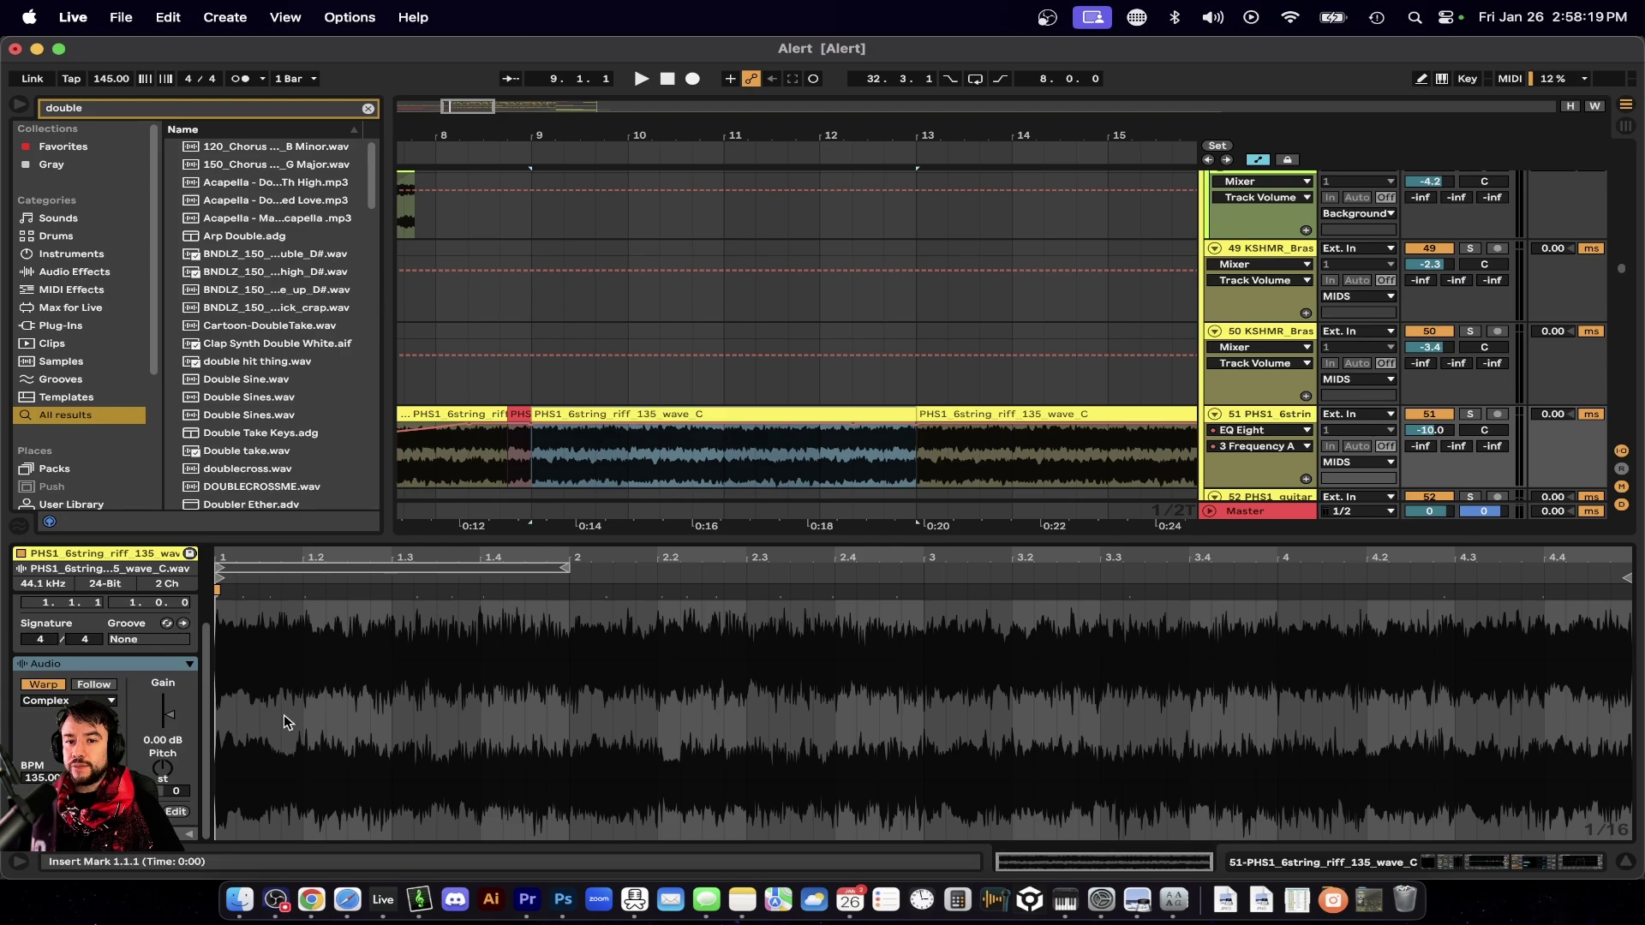
Close the clip details and play the 6string riff from bar 9 with its track soloed.
{"action": "key", "text": "super+alt+l"}
{"action": "scroll", "coordinate": [647, 538], "scroll_direction": "left", "scroll_amount": 1}
{"action": "key", "text": "space"}
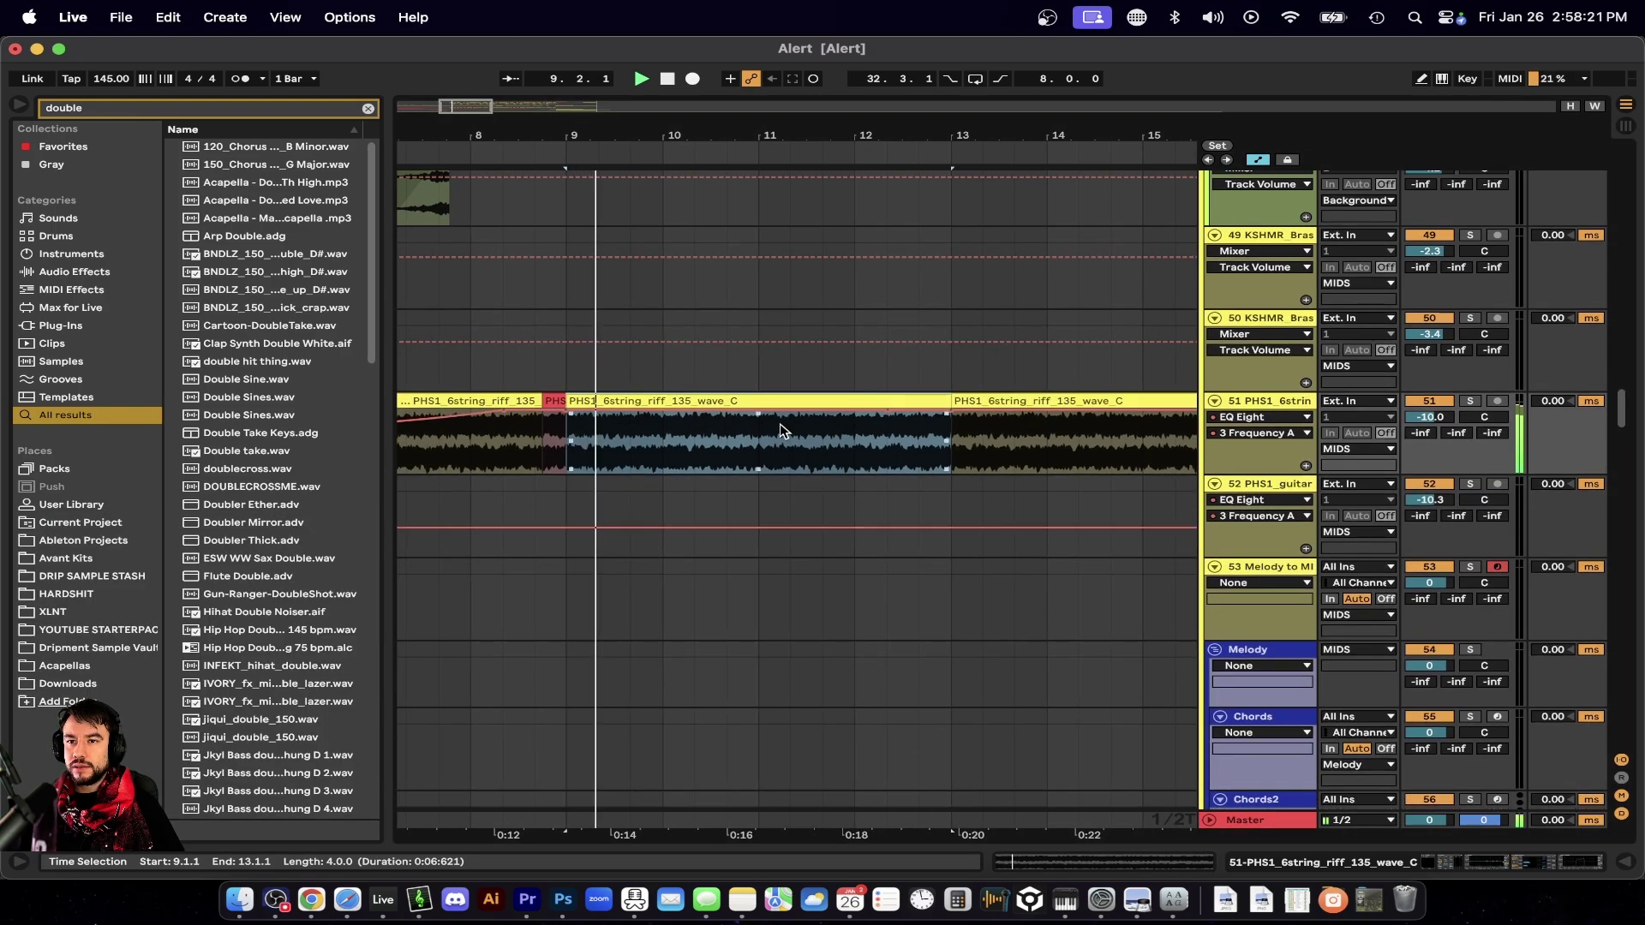
{"action": "left_click", "coordinate": [1470, 401]}
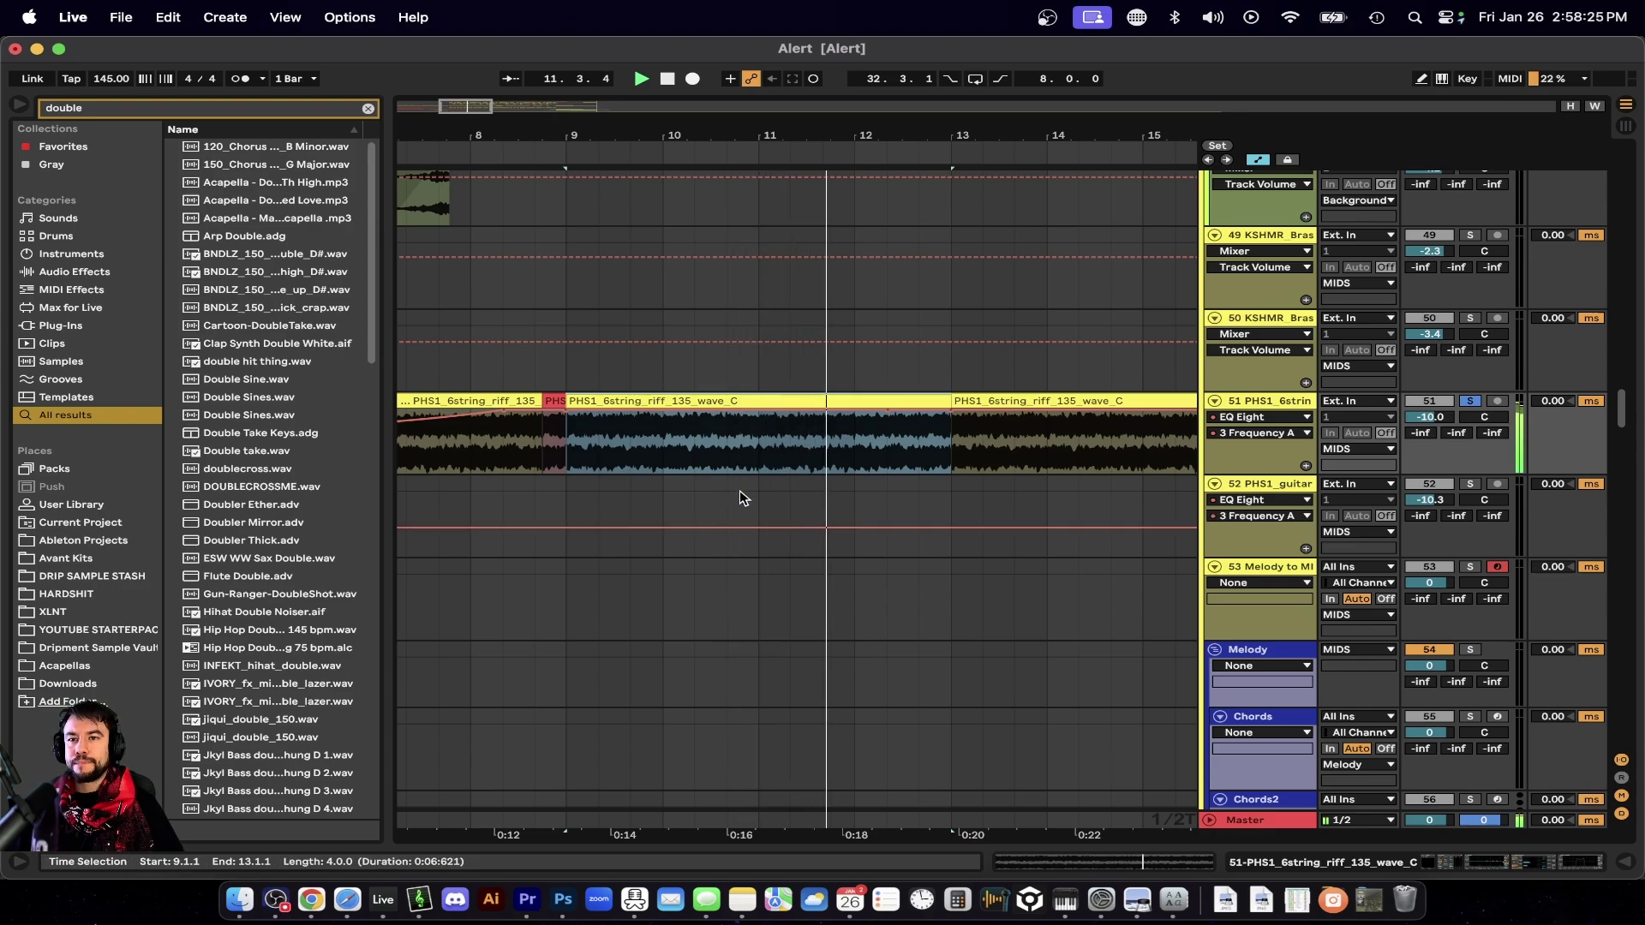
{"action": "key", "text": "space"}
Play the soloed riff from the second beat of bar 12 and select its last bar, from 12 to 13.
{"action": "right_click", "coordinate": [677, 503]}
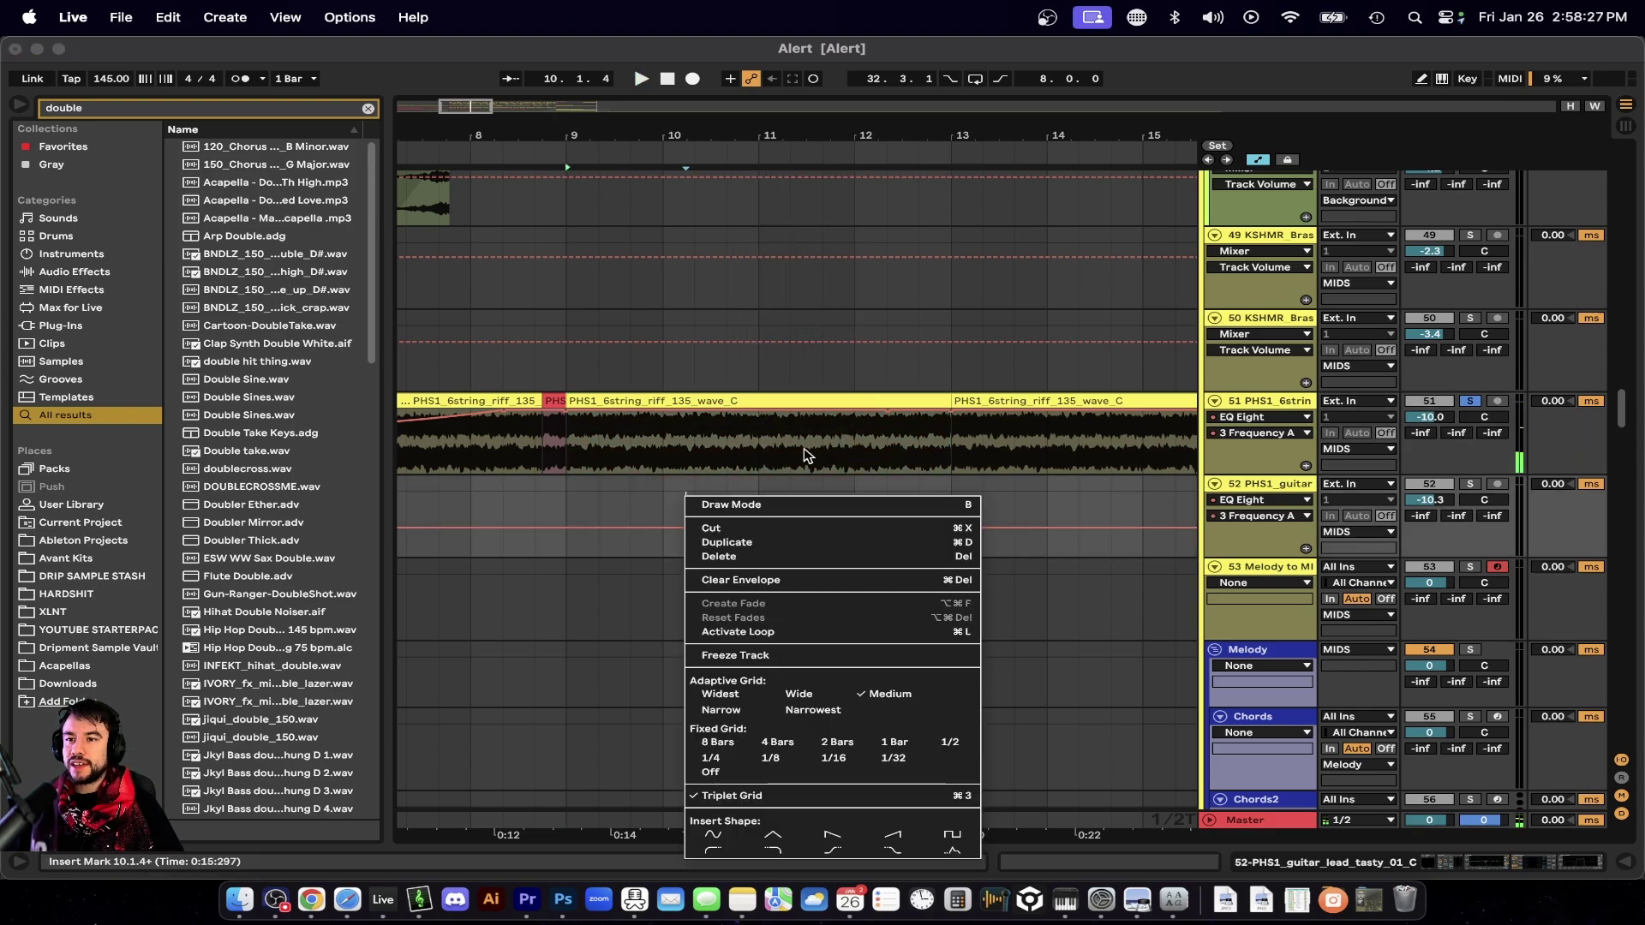
{"action": "key", "text": "Escape"}
{"action": "left_click", "coordinate": [887, 451]}
{"action": "key", "text": "space"}
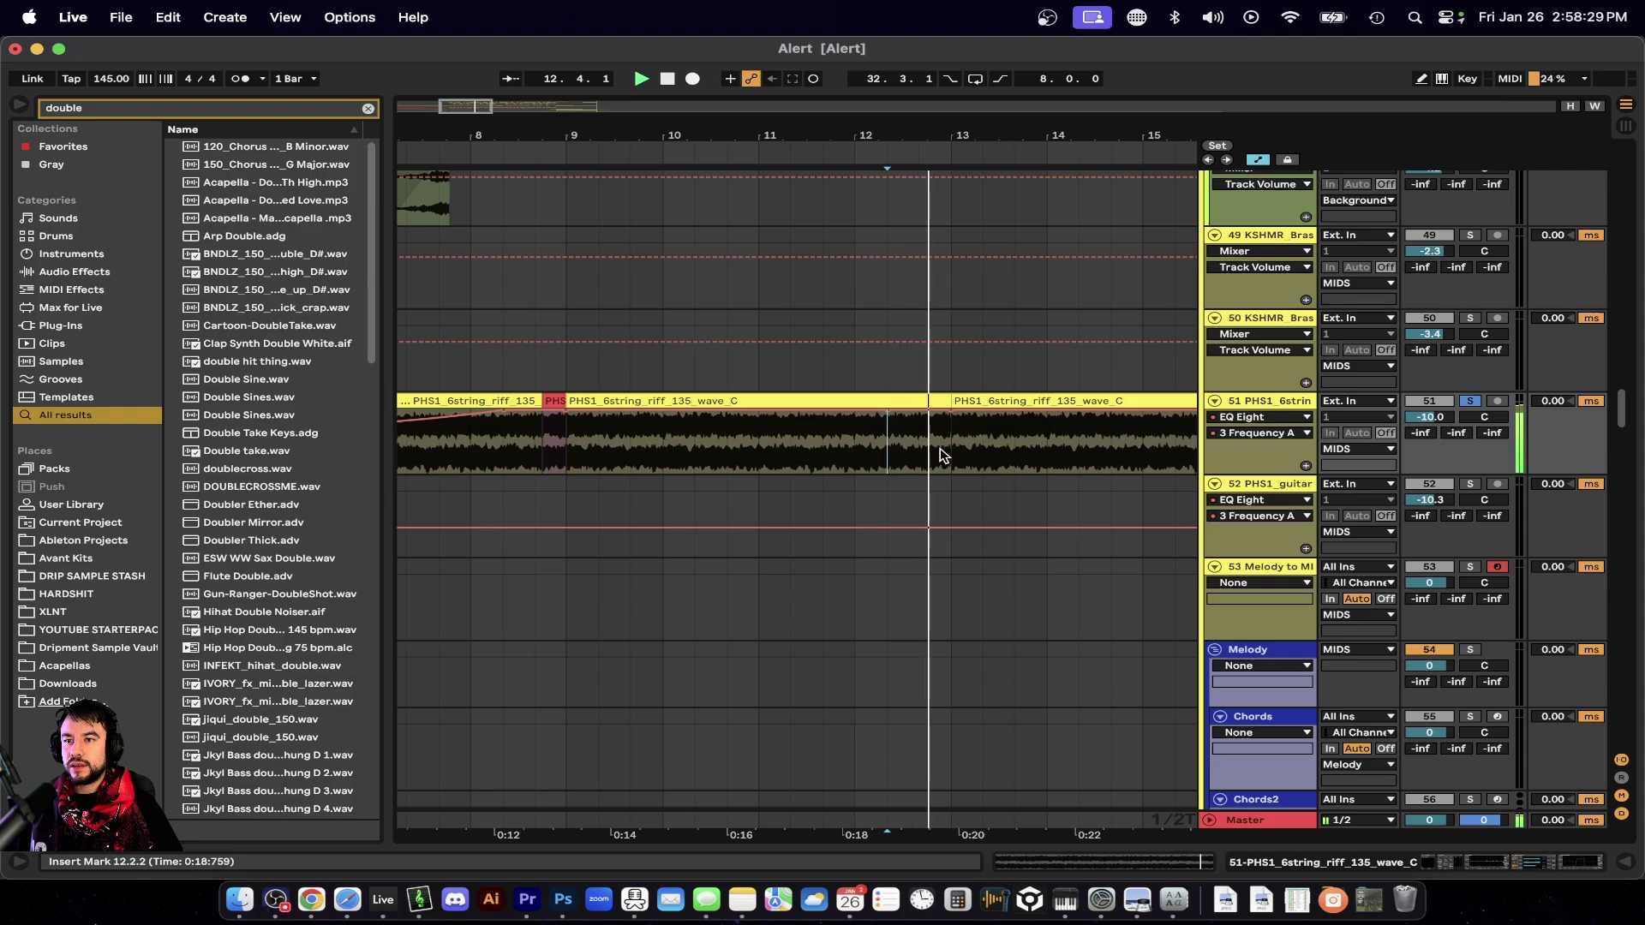
{"action": "key", "text": "space"}
{"action": "left_click_drag", "start_coordinate": [947, 448], "coordinate": [858, 454]}
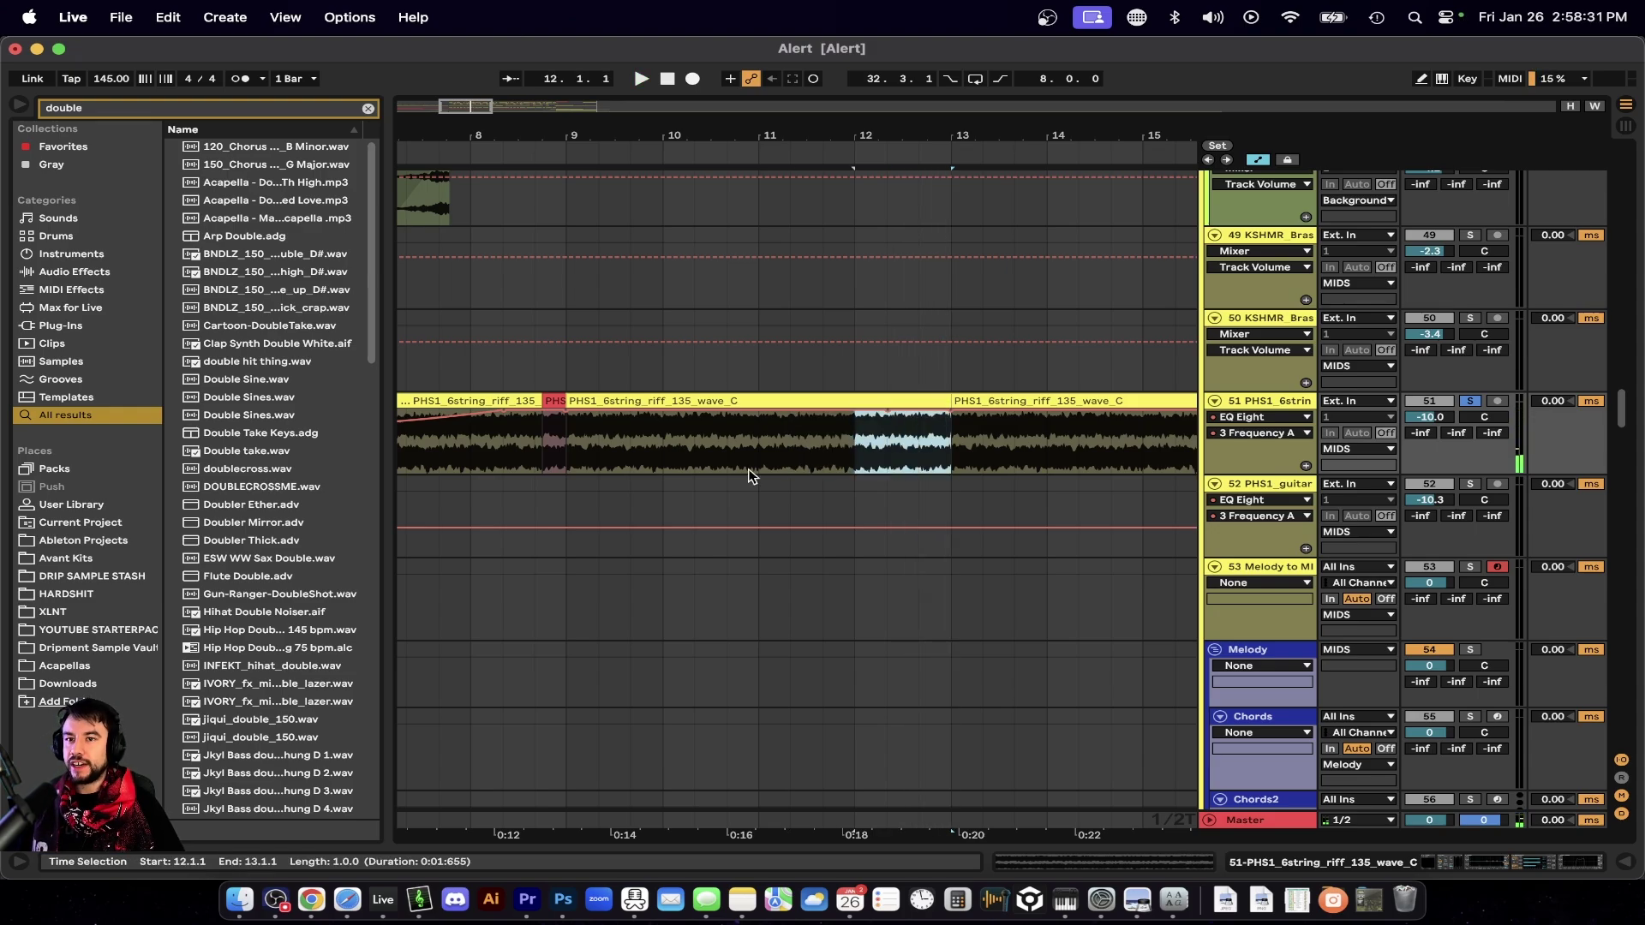
Look over the surrounding clips and replay the soloed 6string riff clip from bar 9.
{"action": "scroll", "coordinate": [748, 477], "scroll_direction": "down", "scroll_amount": 3}
{"action": "scroll", "coordinate": [881, 477], "scroll_direction": "down", "scroll_amount": 10}
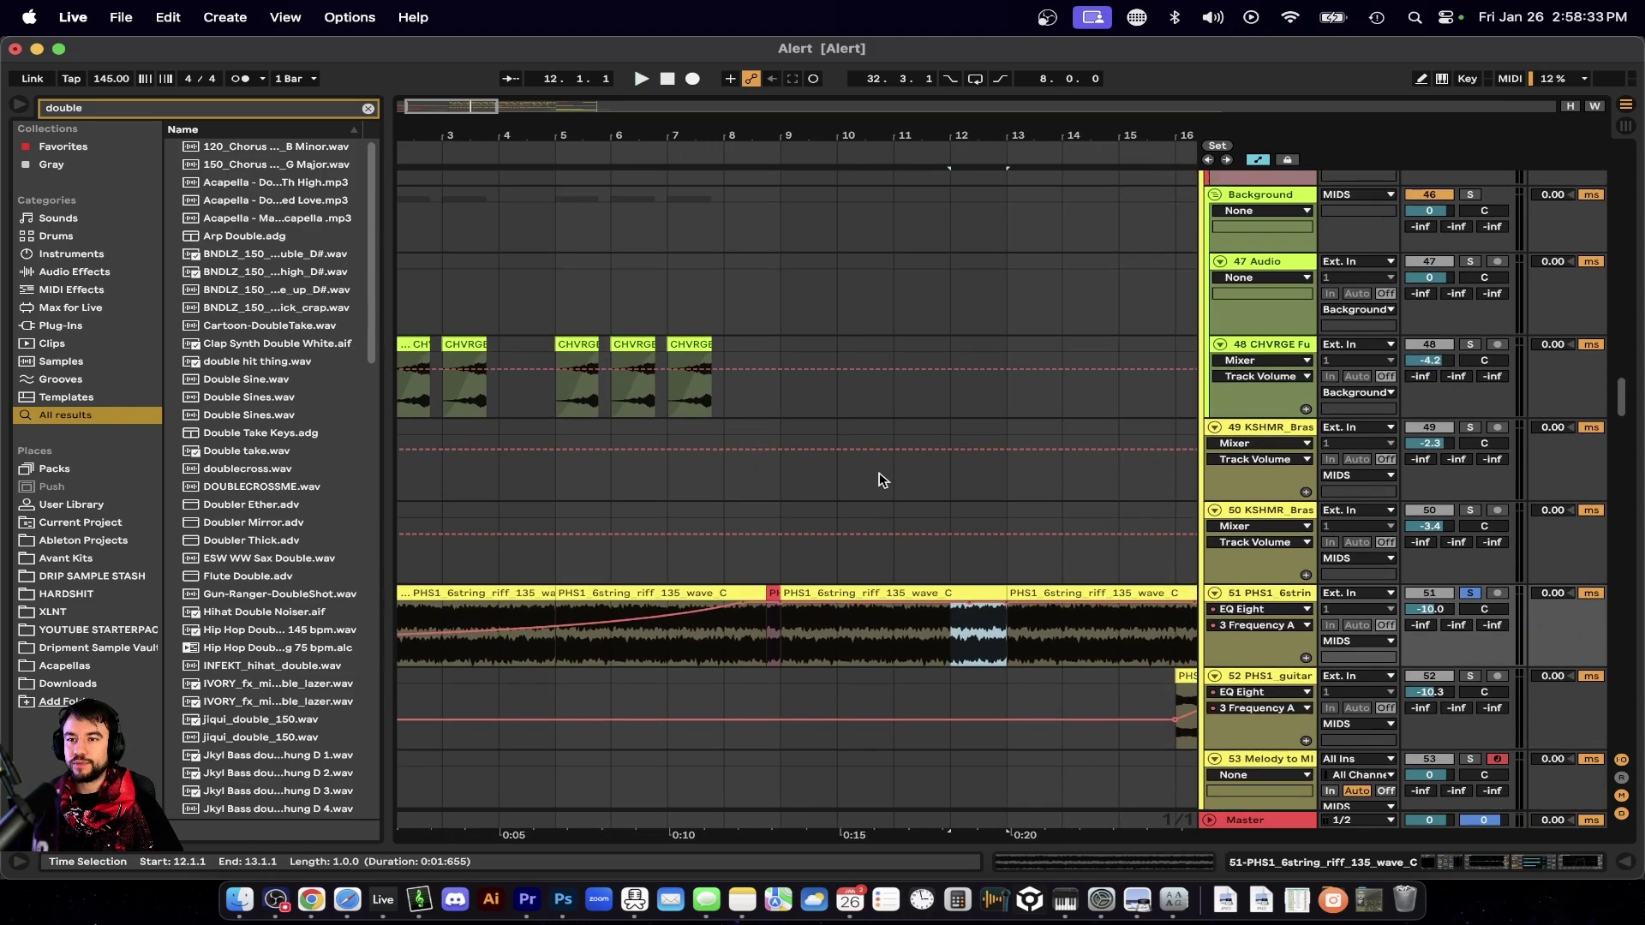
{"action": "scroll", "coordinate": [879, 476], "scroll_direction": "down", "scroll_amount": 4}
{"action": "scroll", "coordinate": [880, 476], "scroll_direction": "up", "scroll_amount": 15}
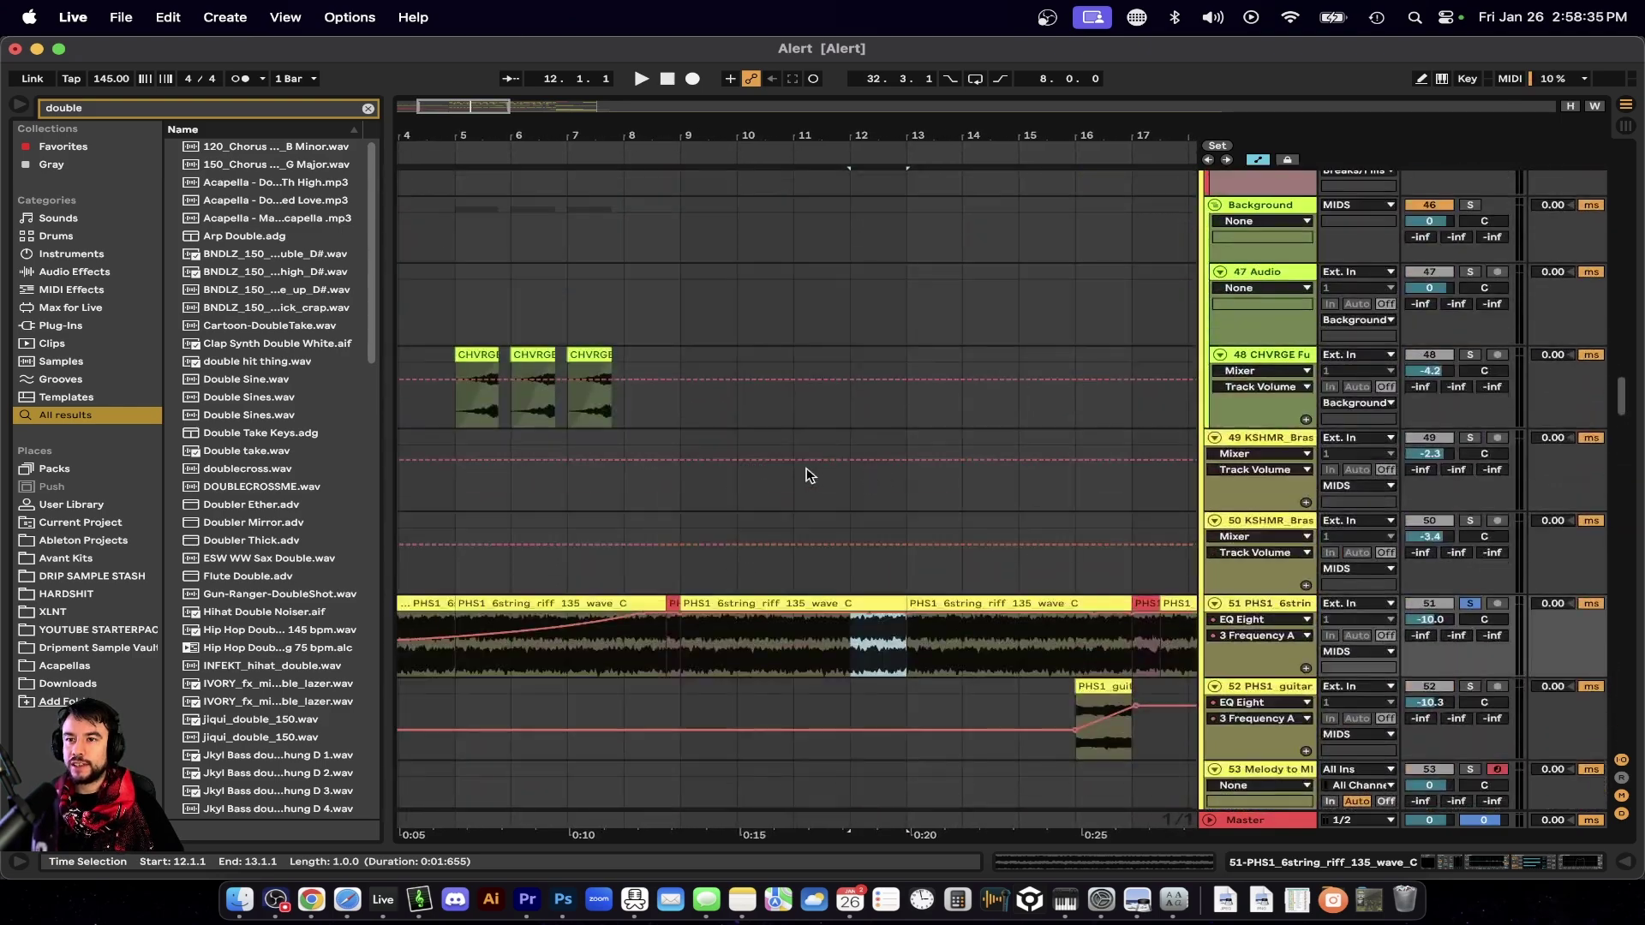
{"action": "left_click", "coordinate": [725, 602]}
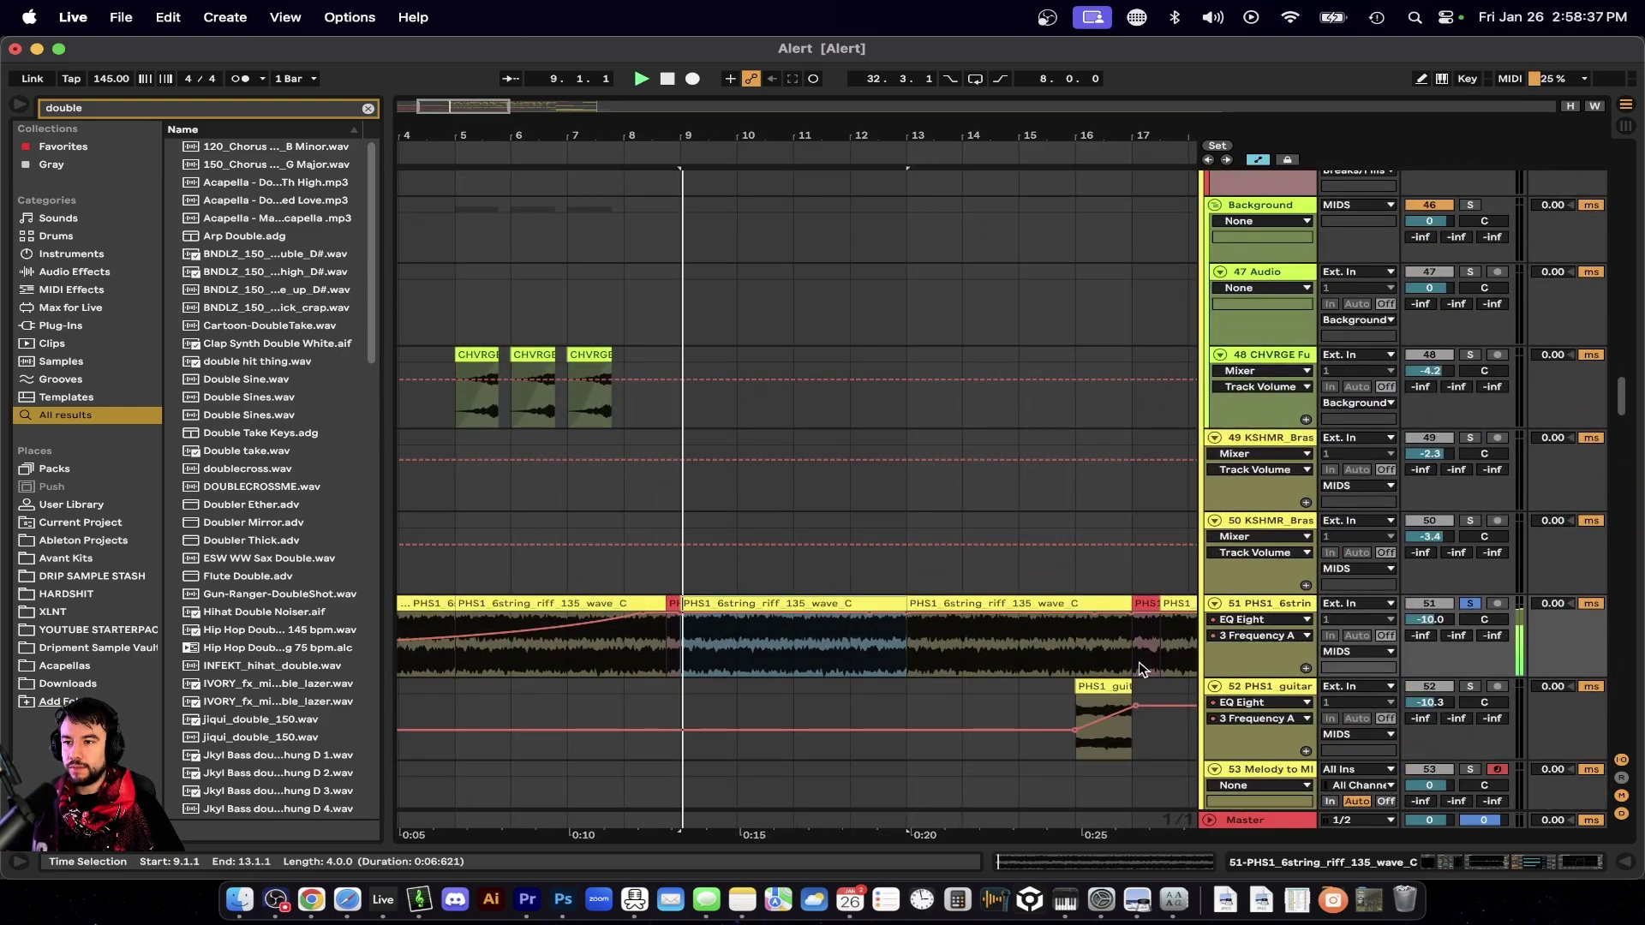
Solo the bass guitar group, play it from bar 9 and examine its clips up close.
{"action": "scroll", "coordinate": [815, 434], "scroll_direction": "down", "scroll_amount": 10}
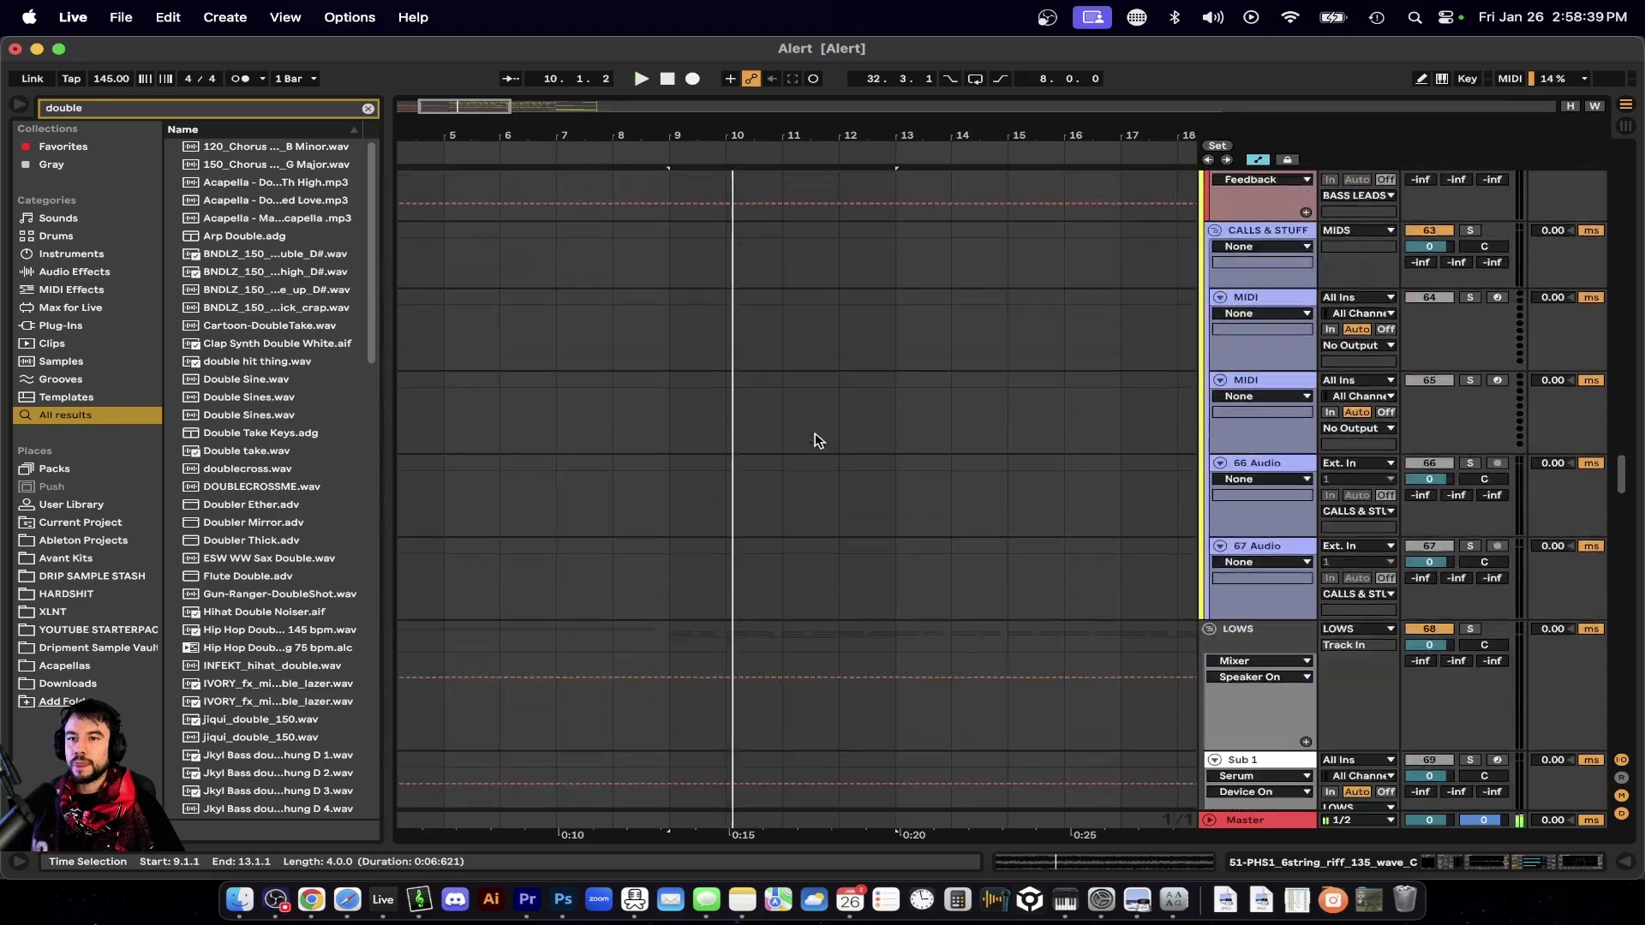
{"action": "scroll", "coordinate": [815, 434], "scroll_direction": "down", "scroll_amount": 5}
{"action": "left_click", "coordinate": [1471, 306]}
{"action": "key", "text": "space"}
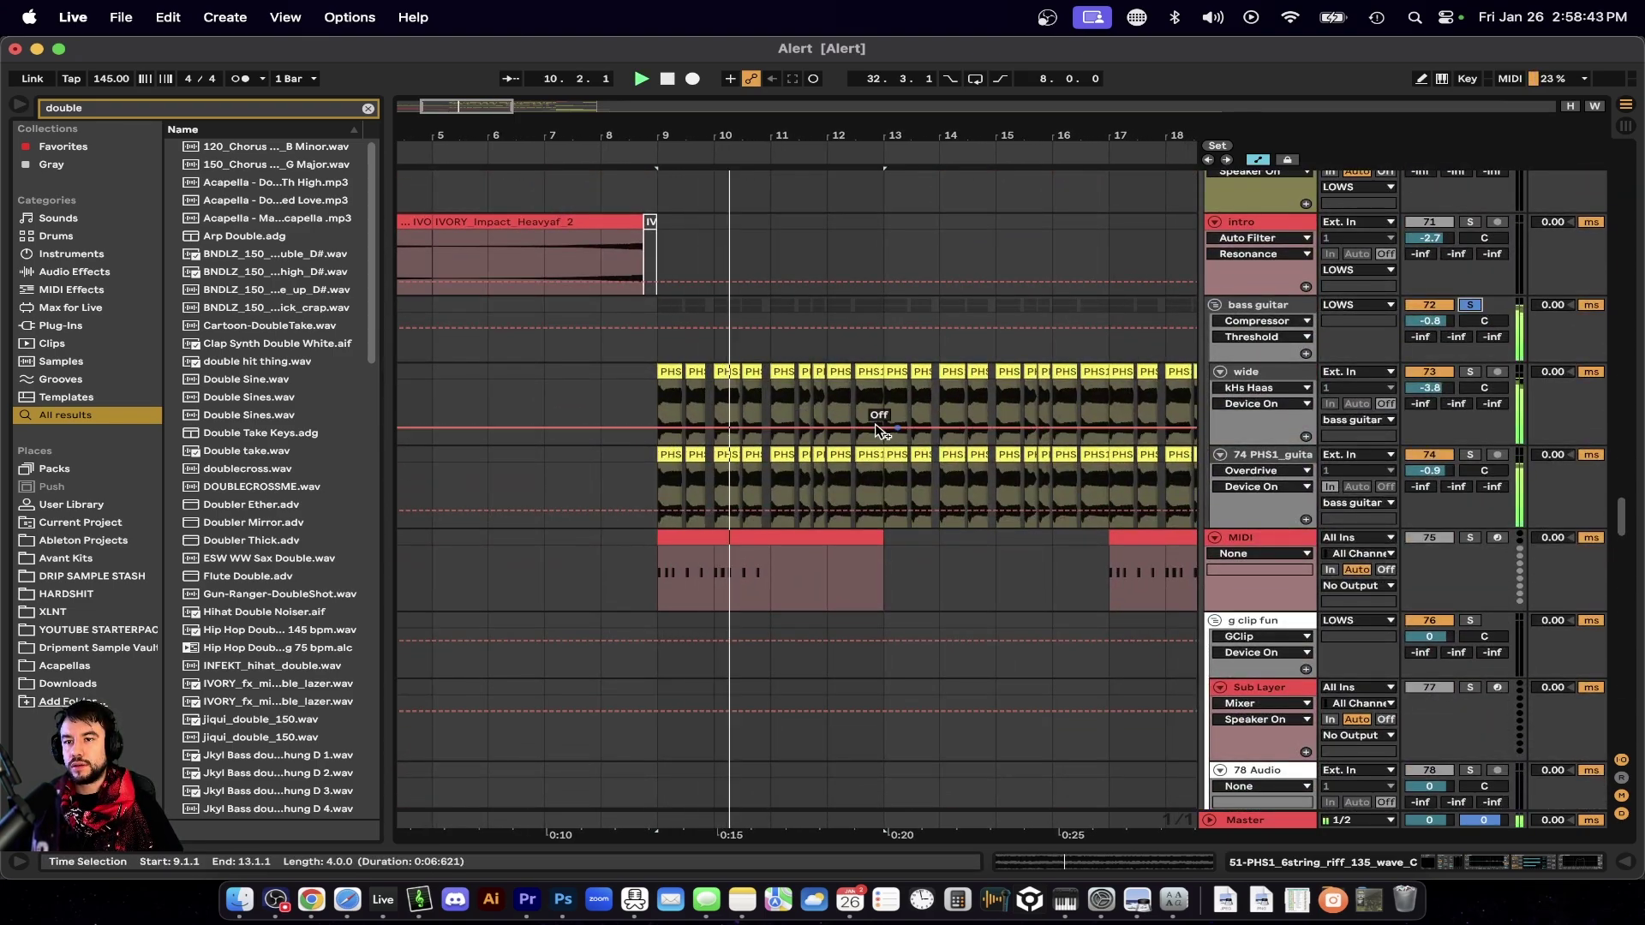
{"action": "scroll", "coordinate": [691, 461], "scroll_direction": "up", "scroll_amount": 8}
{"action": "scroll", "coordinate": [692, 461], "scroll_direction": "left", "scroll_amount": 2}
{"action": "key", "text": "space"}
{"action": "scroll", "coordinate": [669, 463], "scroll_direction": "up", "scroll_amount": 3}
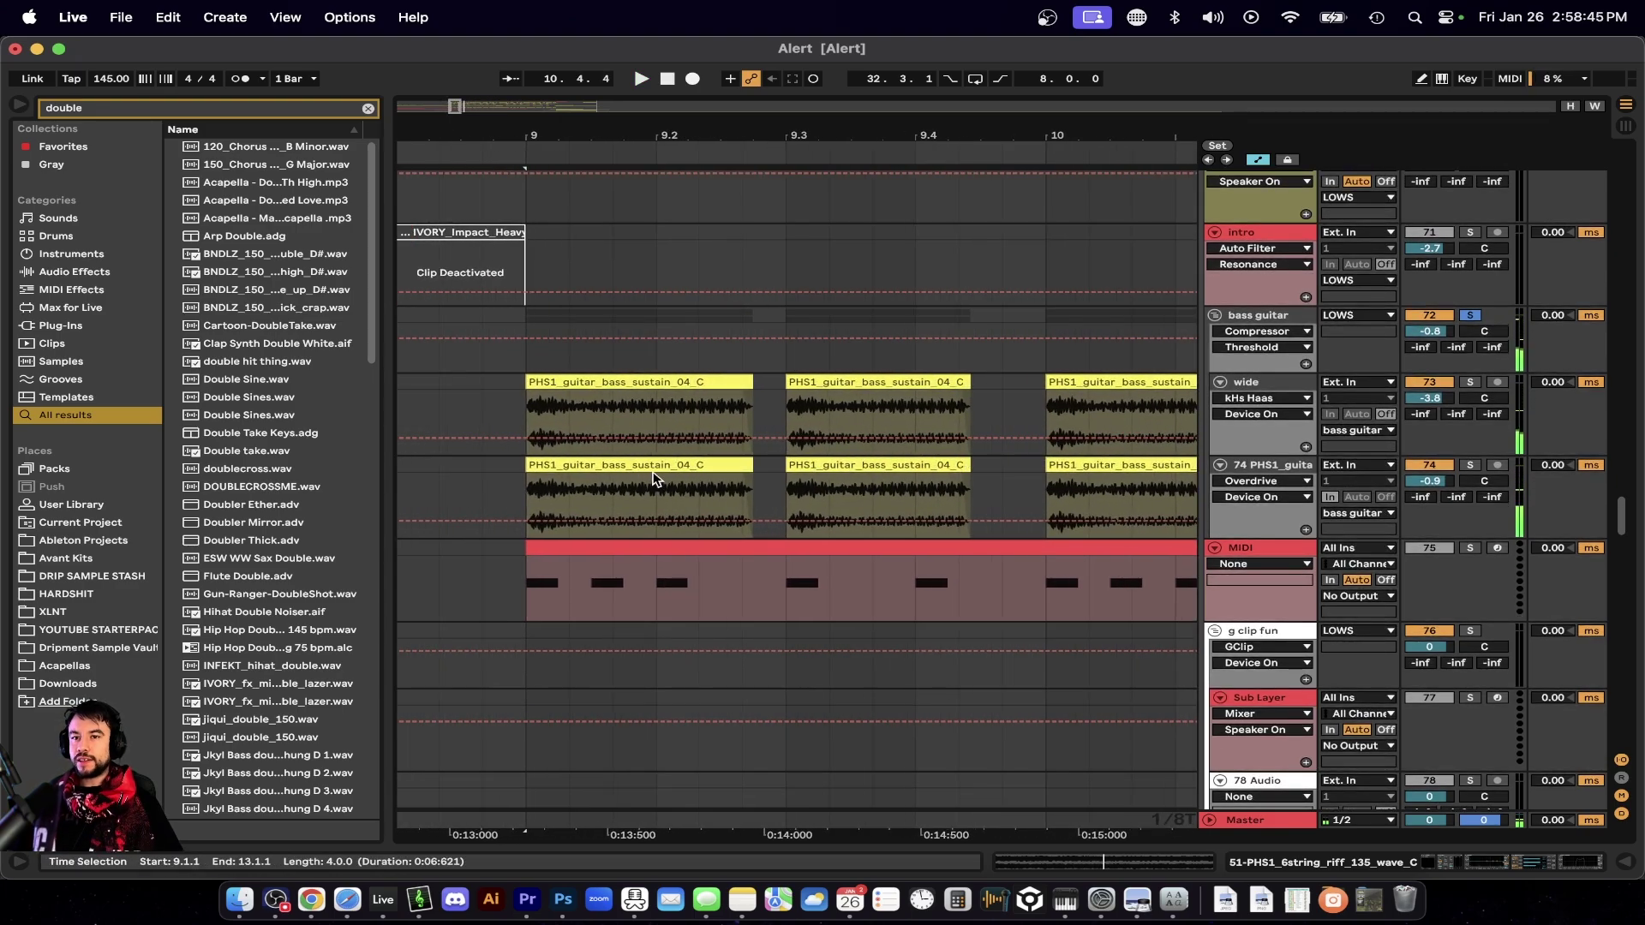
Play the guitar bass sustain clip at bar 9 with only the wide track soloed.
{"action": "left_click", "coordinate": [669, 384]}
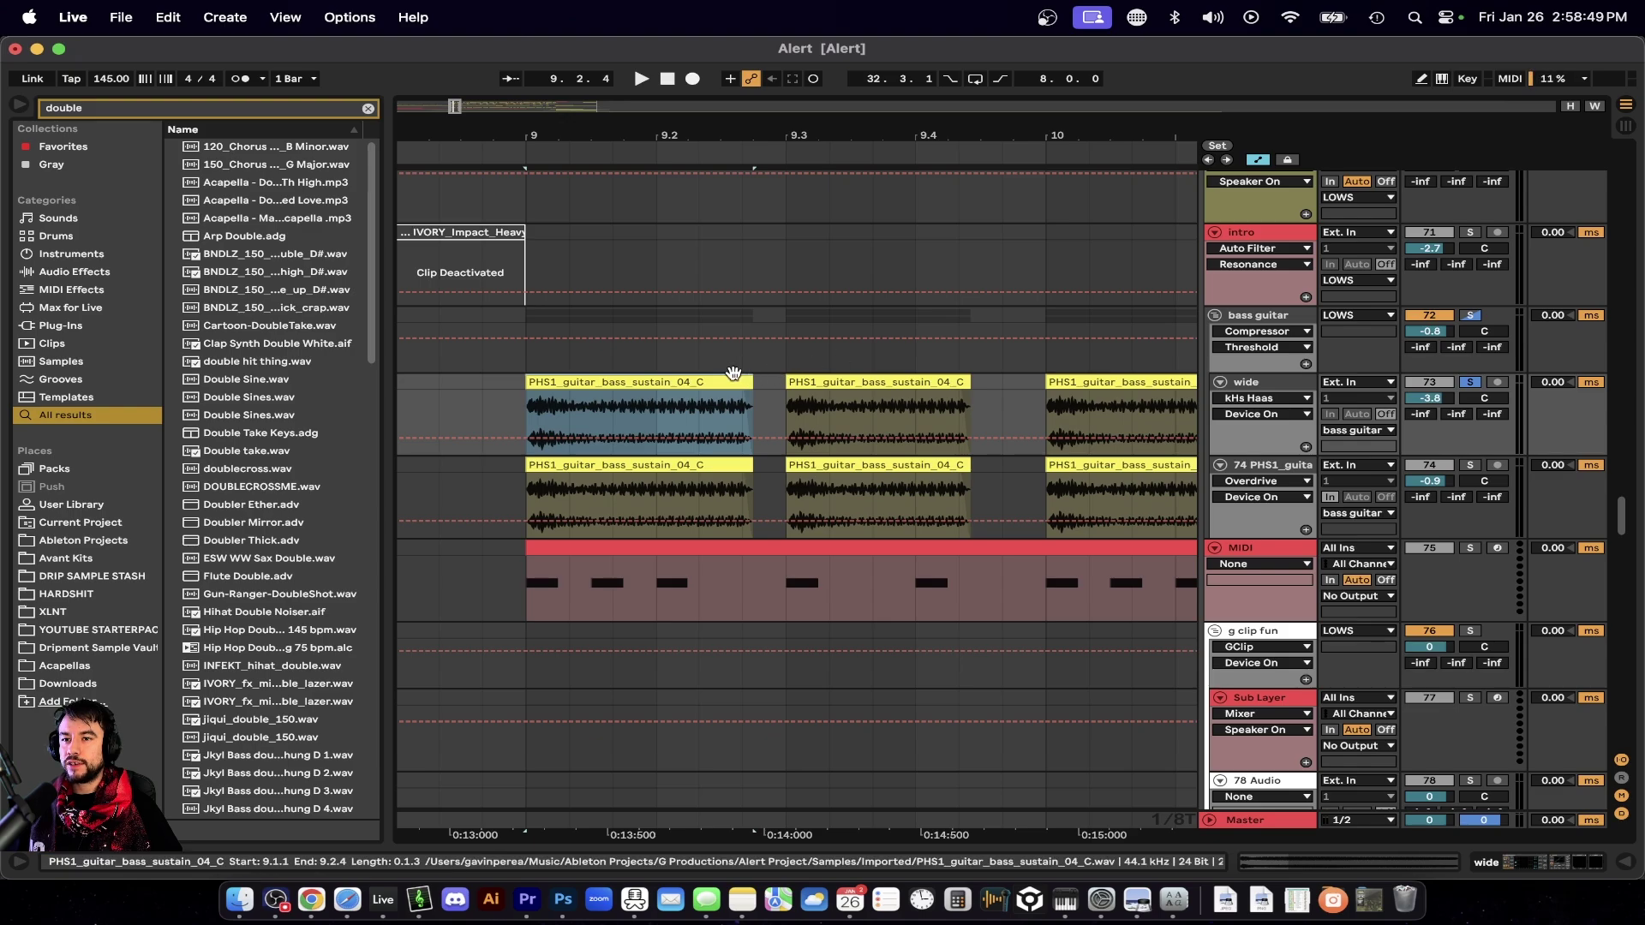
{"action": "key", "text": "space"}
{"action": "key", "text": "space"}
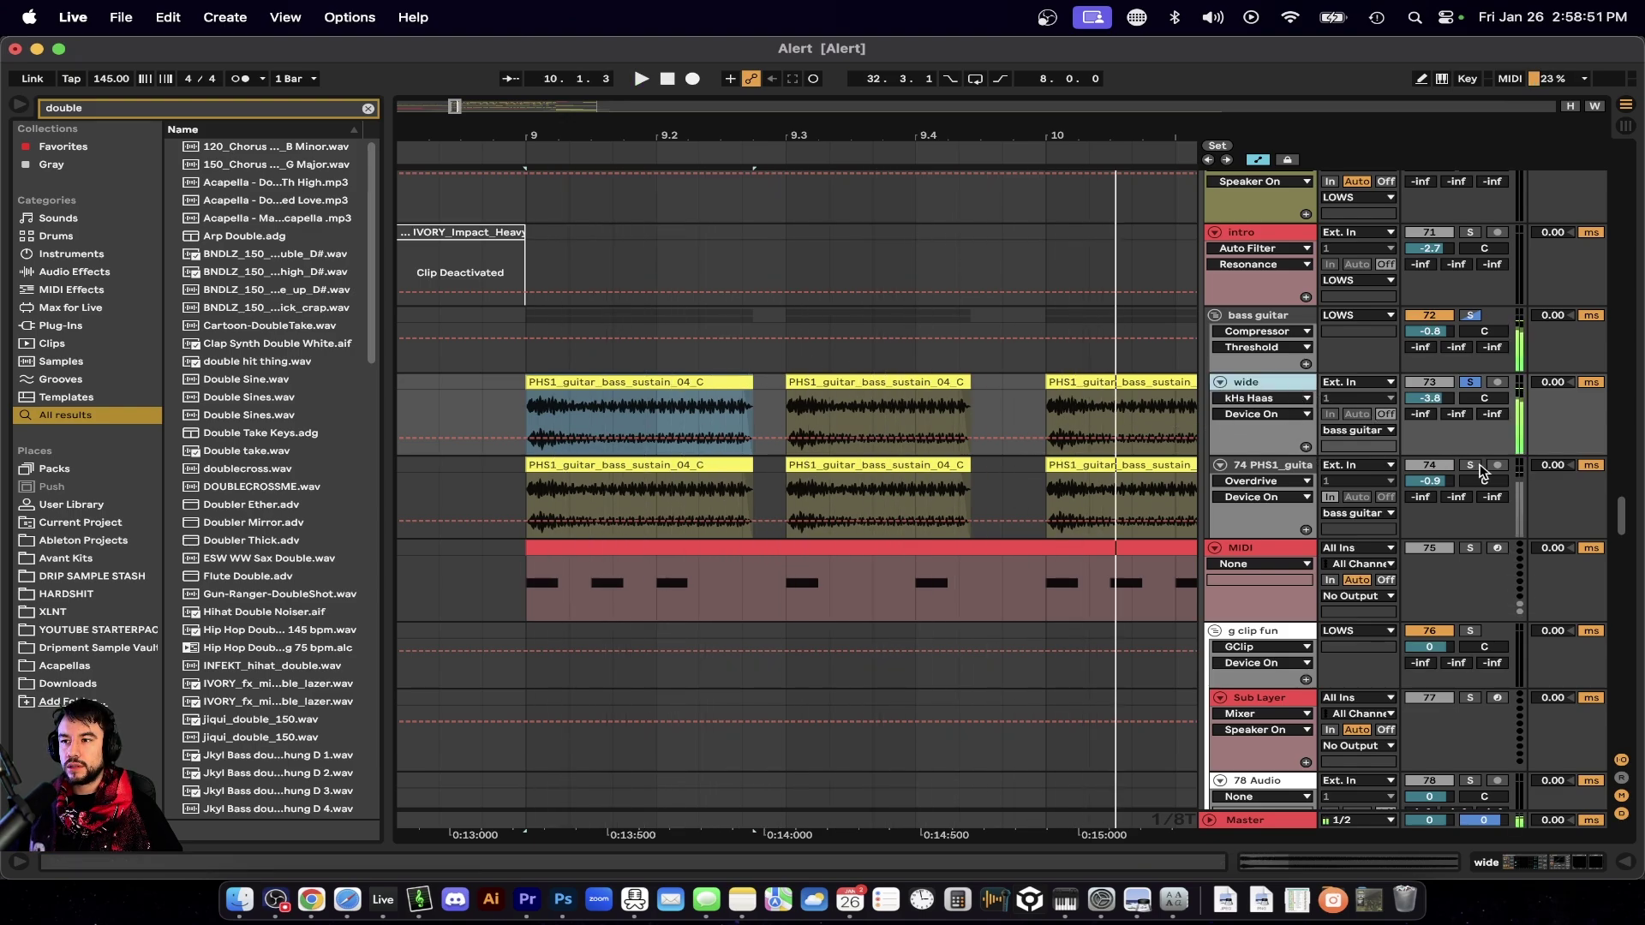
Solo track 74, play its guitar bass clip from bar 9 and display the track's effects.
{"action": "left_click", "coordinate": [1469, 466]}
{"action": "key", "text": "space"}
{"action": "left_click", "coordinate": [693, 467]}
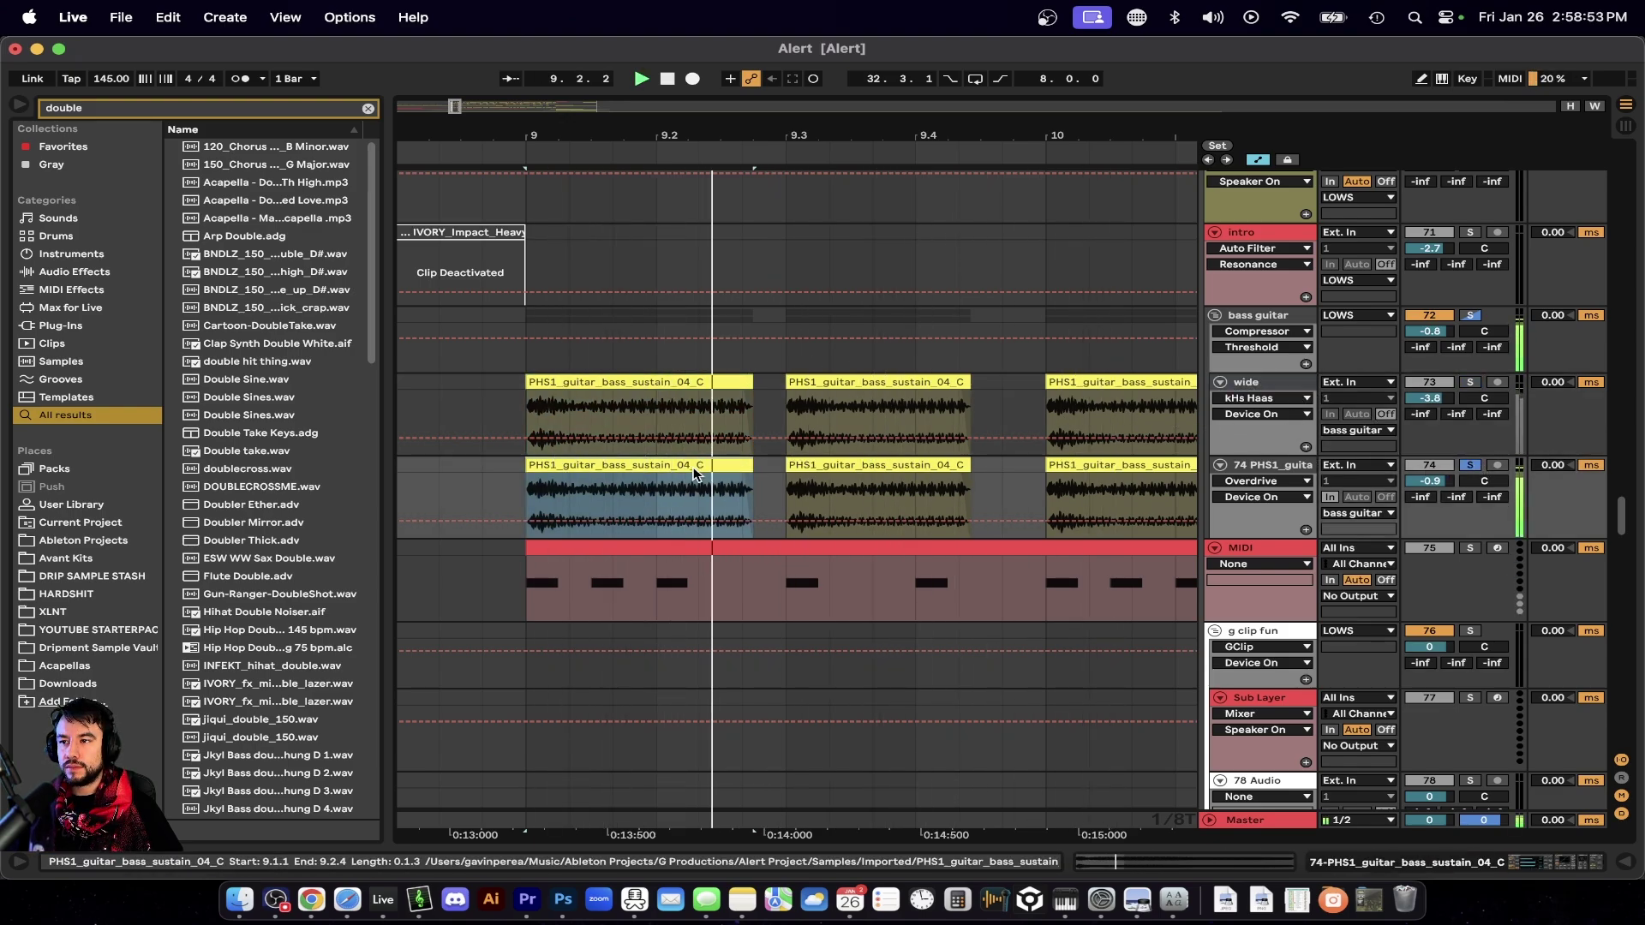
{"action": "double_click", "coordinate": [1255, 465]}
{"action": "key", "text": "space"}
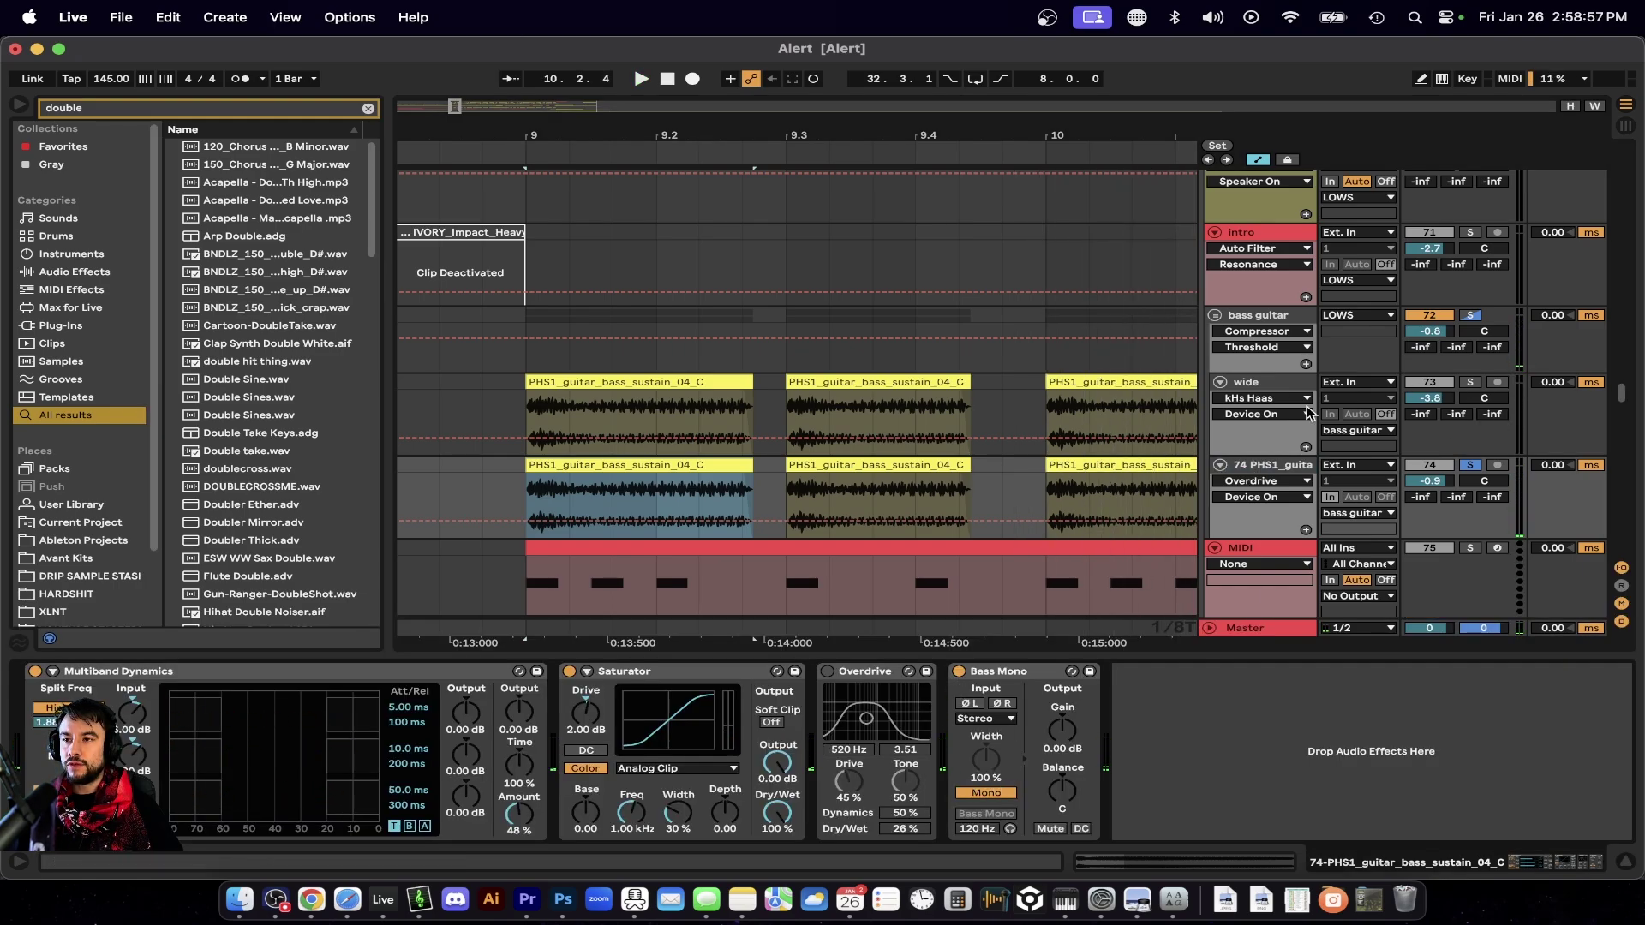
Delete the kHs Haas device from the wide track and open its Ozone Imager window.
{"action": "left_click", "coordinate": [1272, 382]}
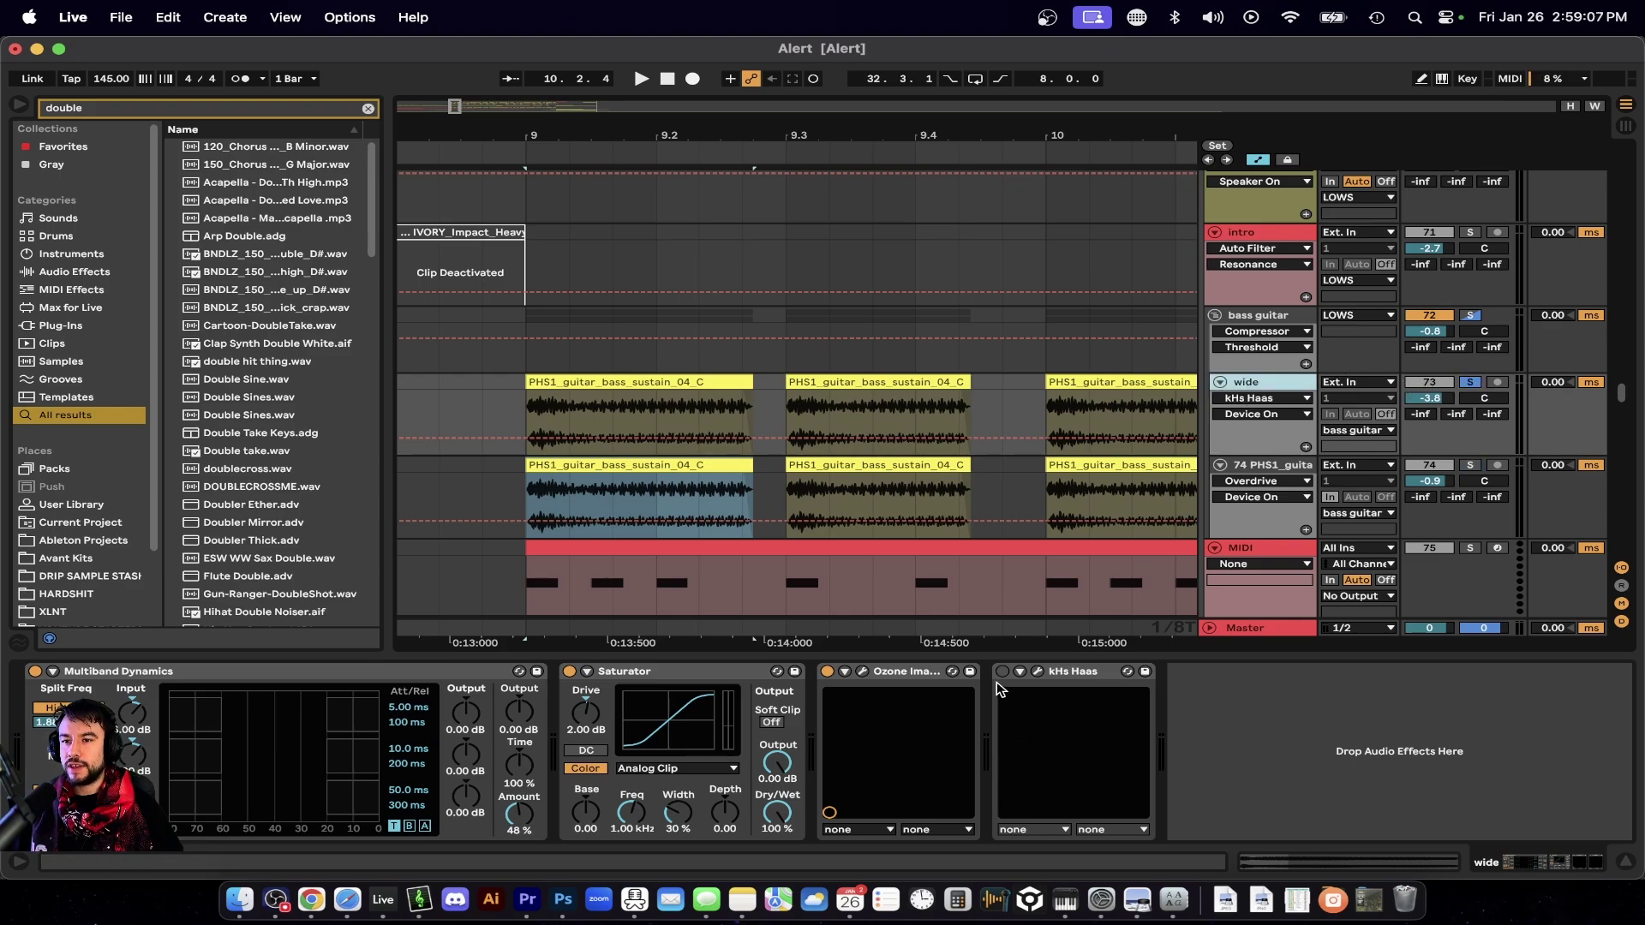
{"action": "key", "text": "Delete"}
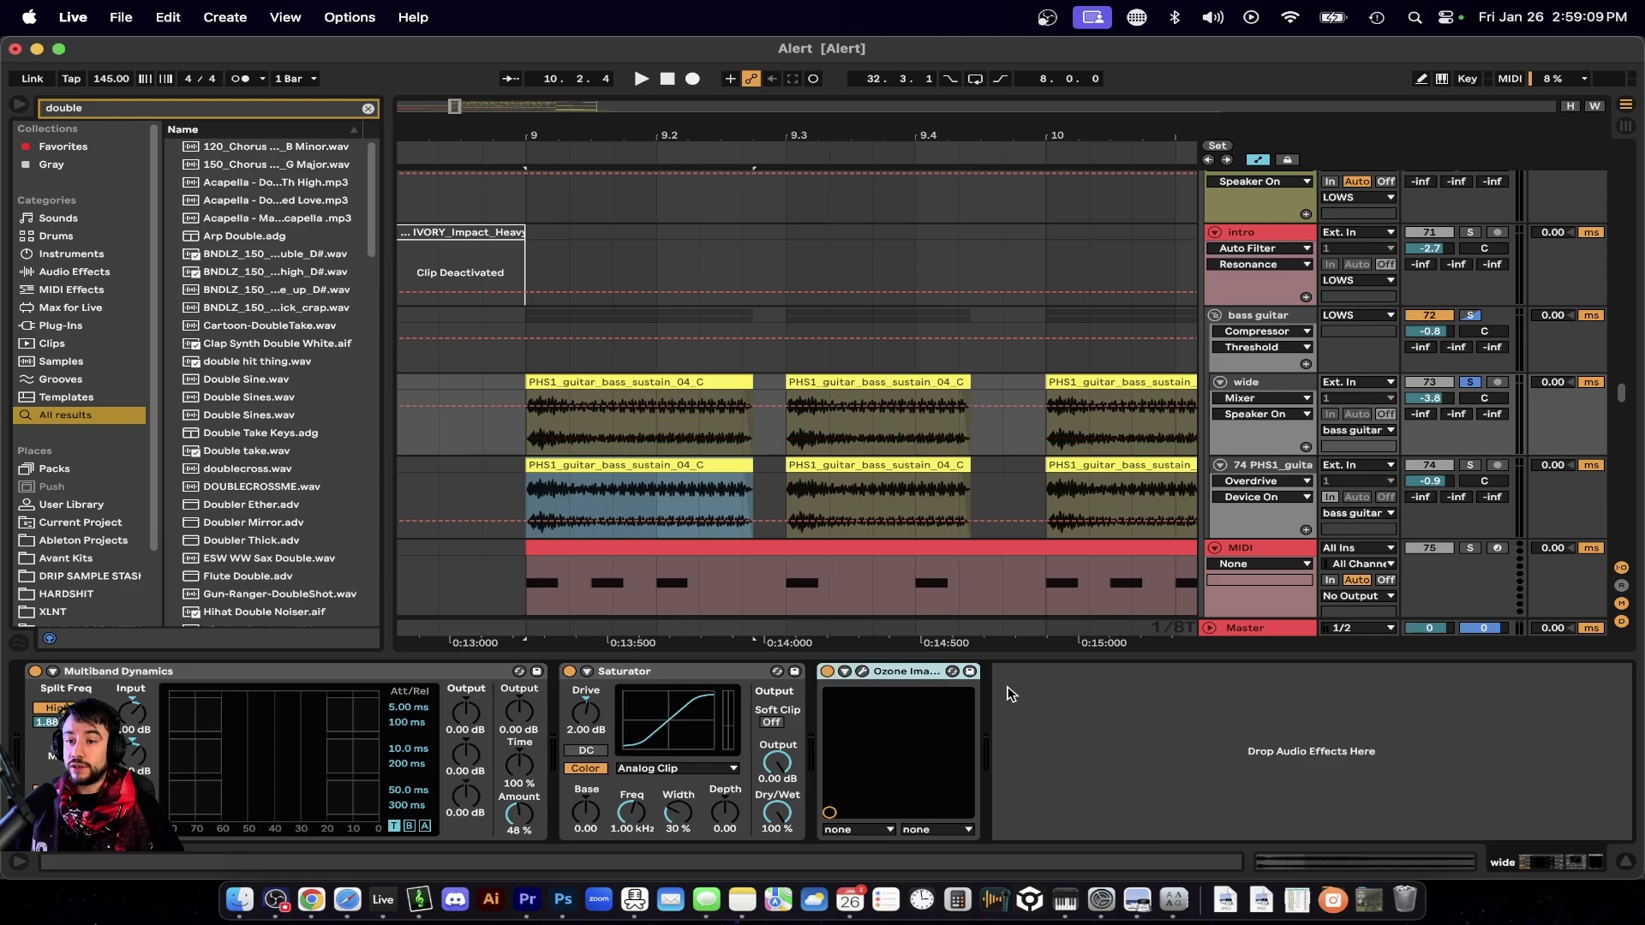
{"action": "left_click", "coordinate": [864, 673]}
Compare the wide track and track 74 by playing them from bar 9, soloed in turn and together.
{"action": "key", "text": "space"}
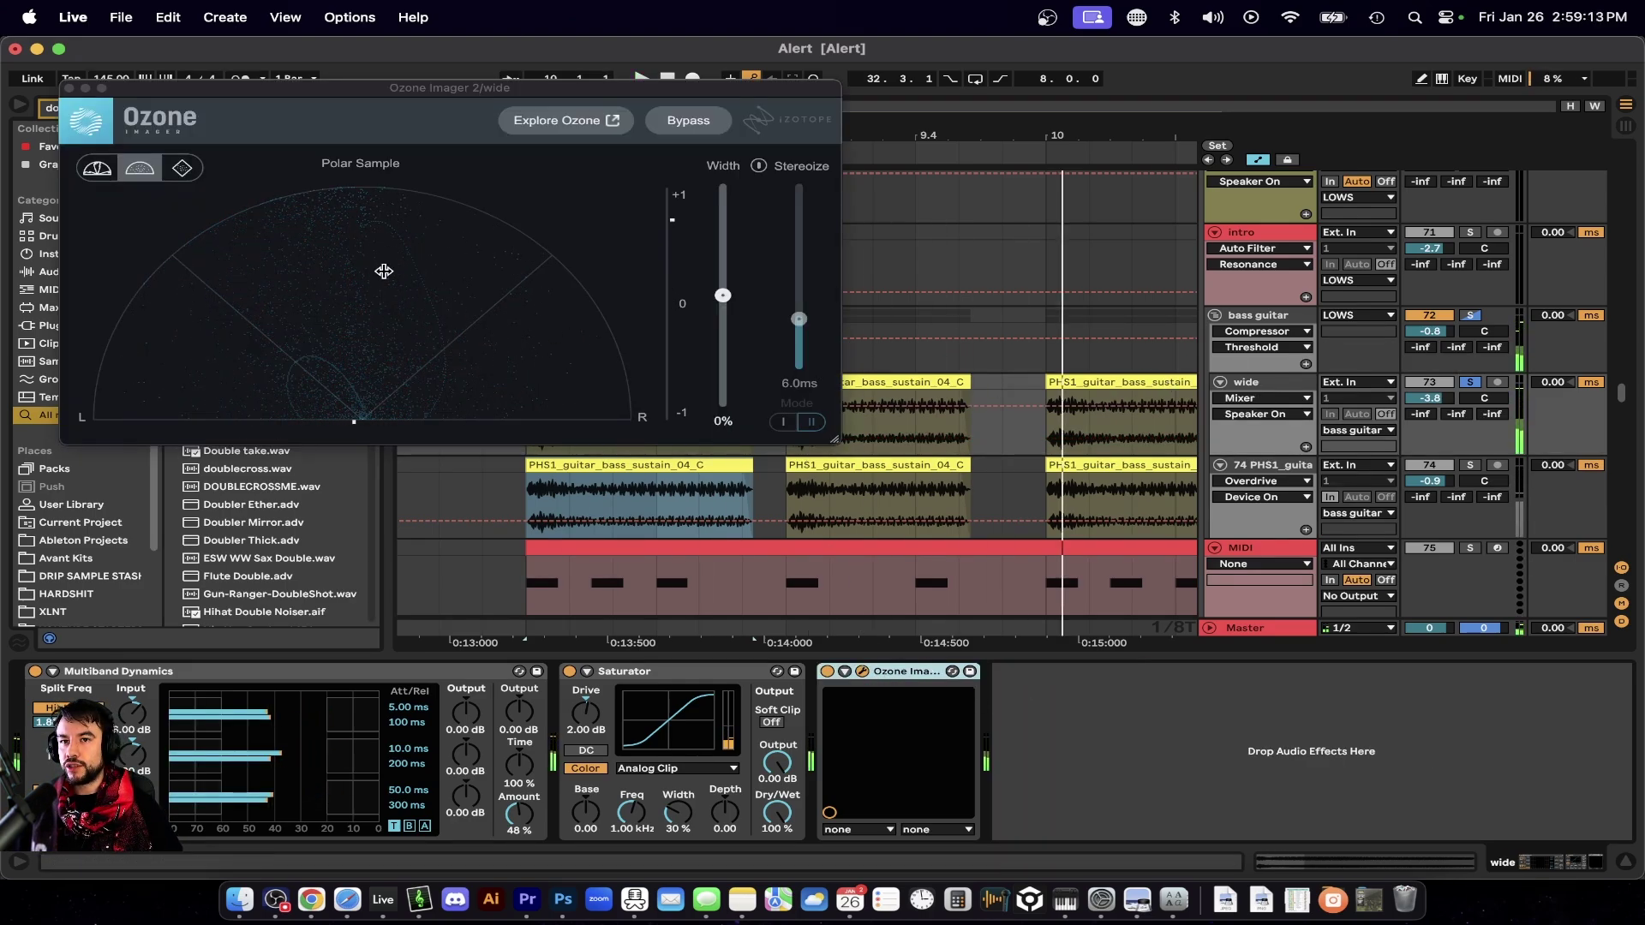
{"action": "key", "text": "space"}
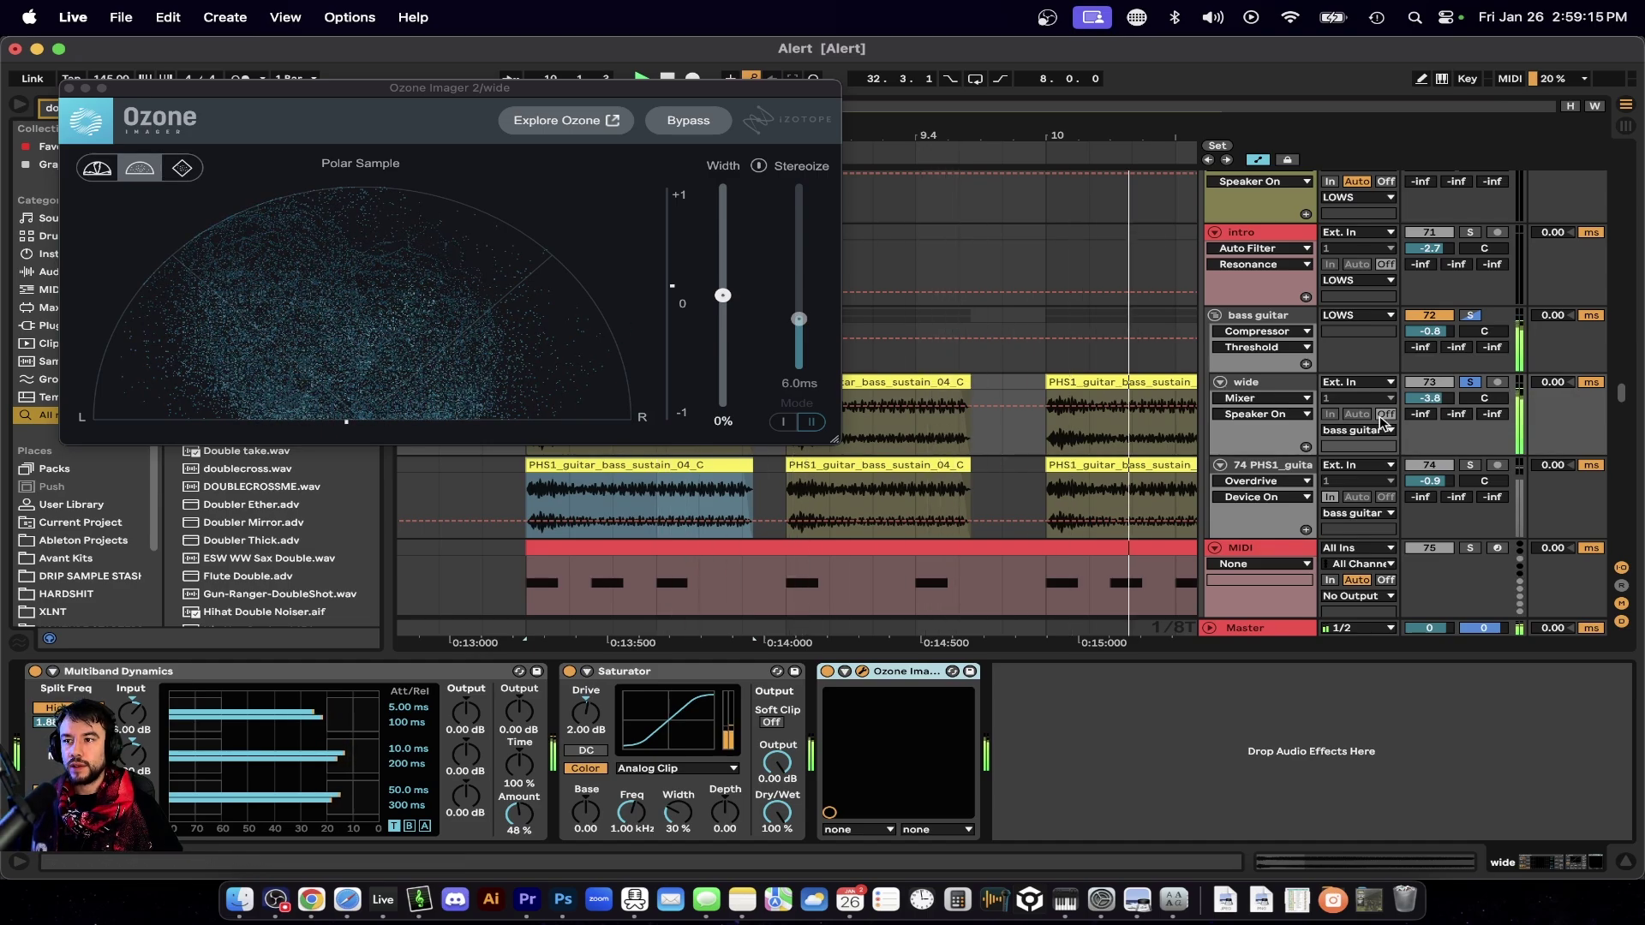
{"action": "left_click", "coordinate": [1421, 467]}
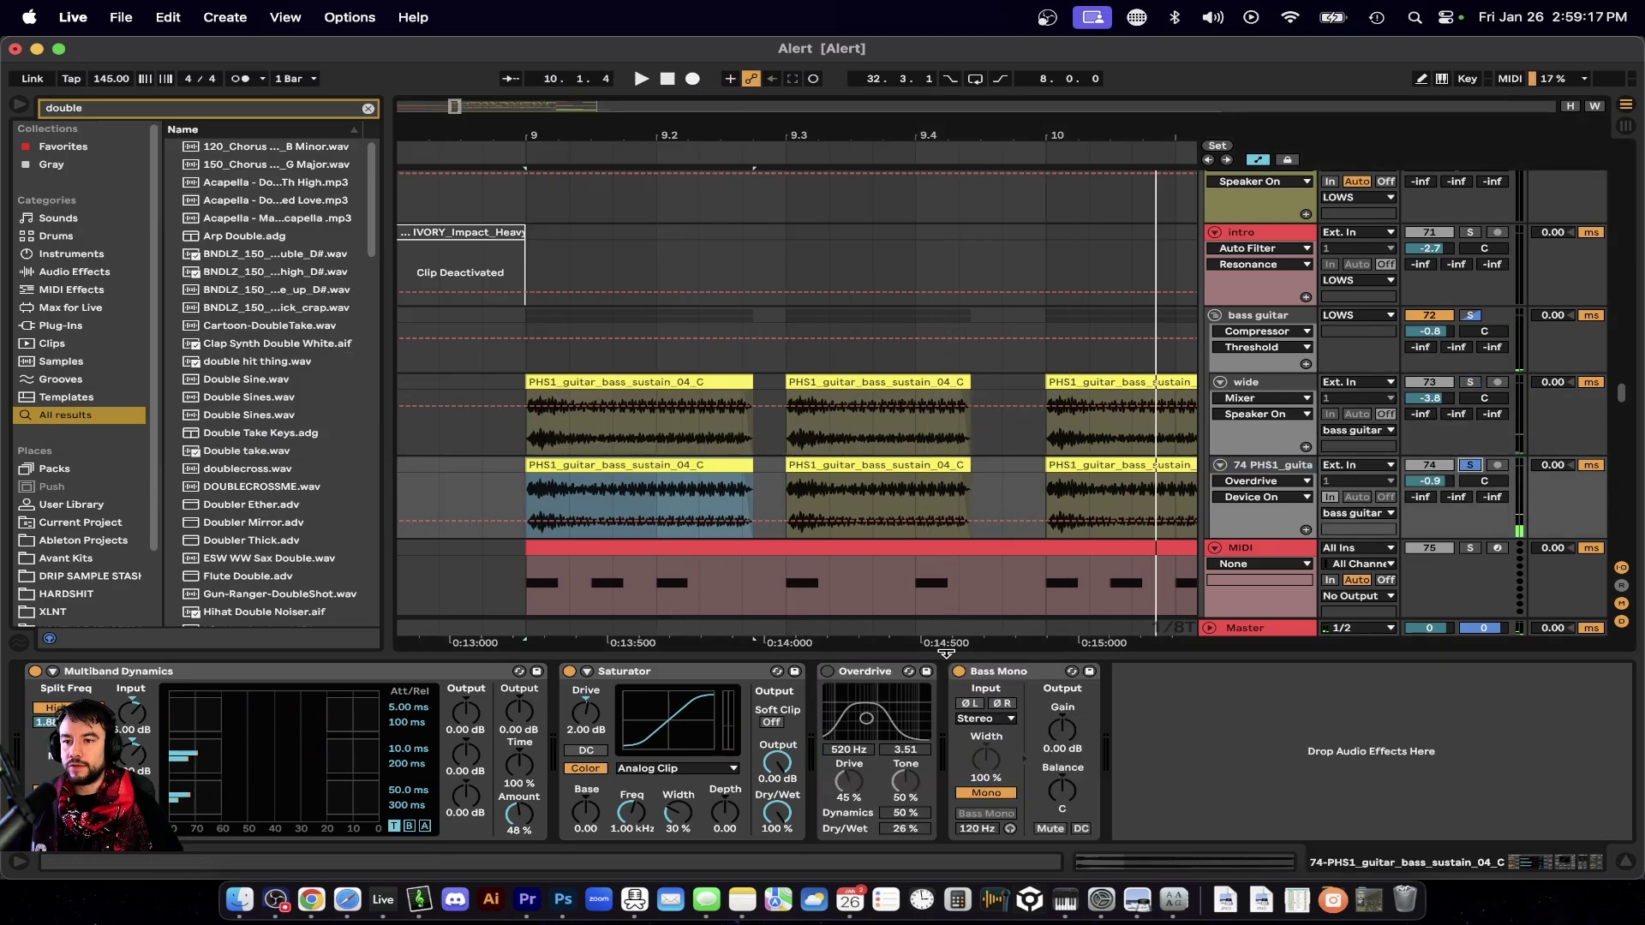
{"action": "key", "text": "space"}
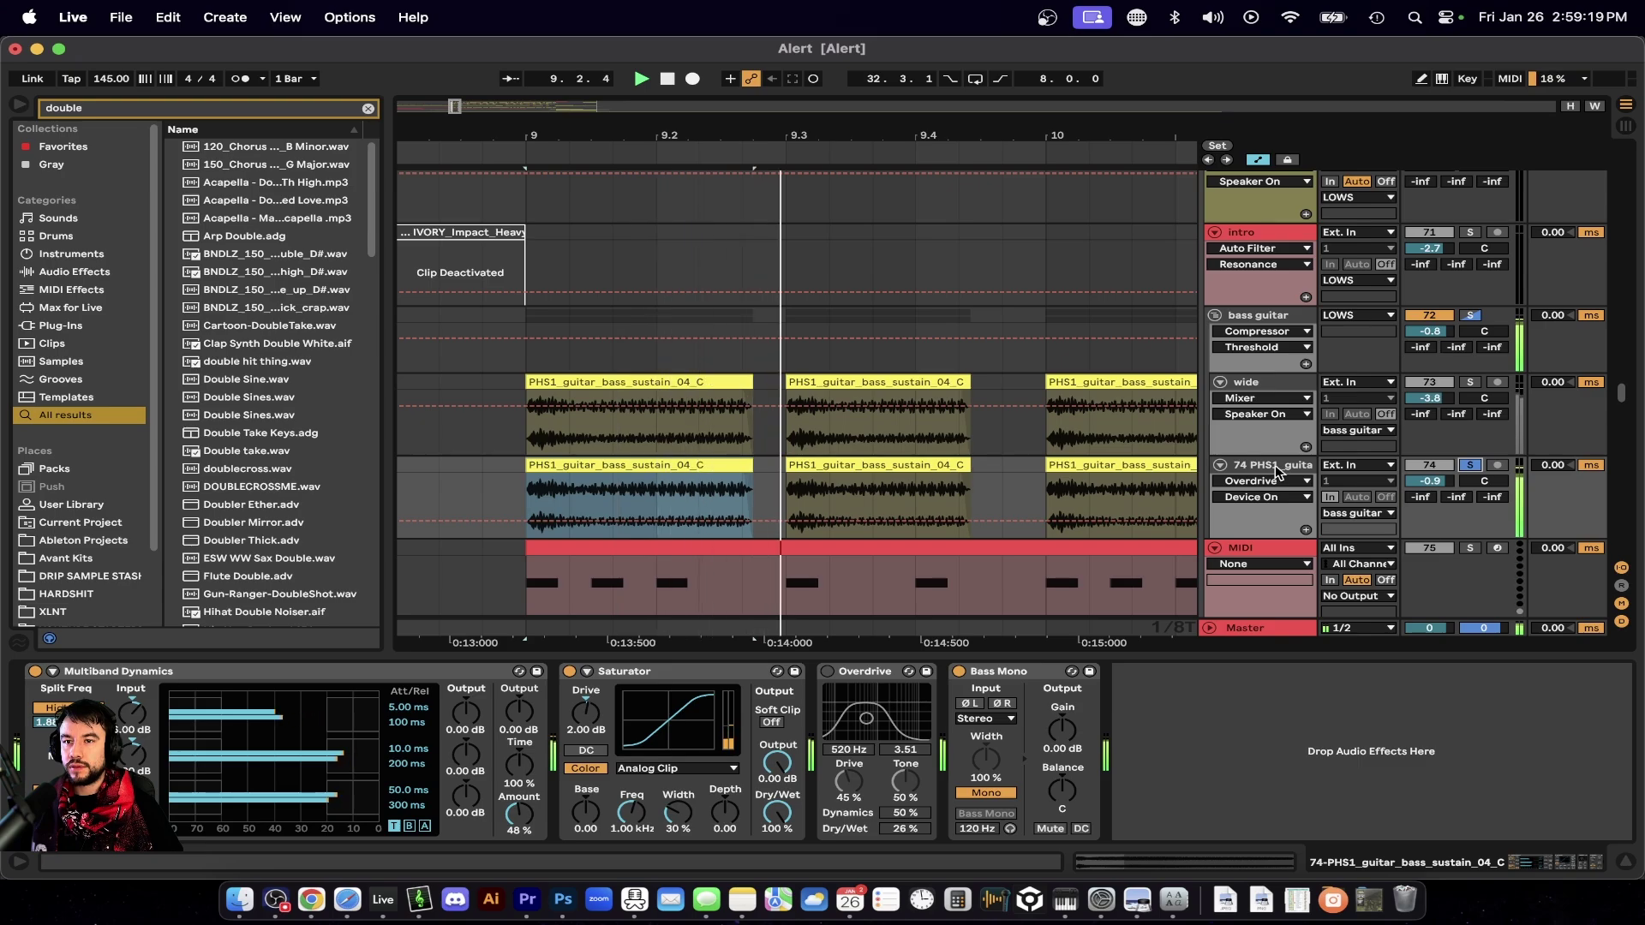
{"action": "key", "text": "space"}
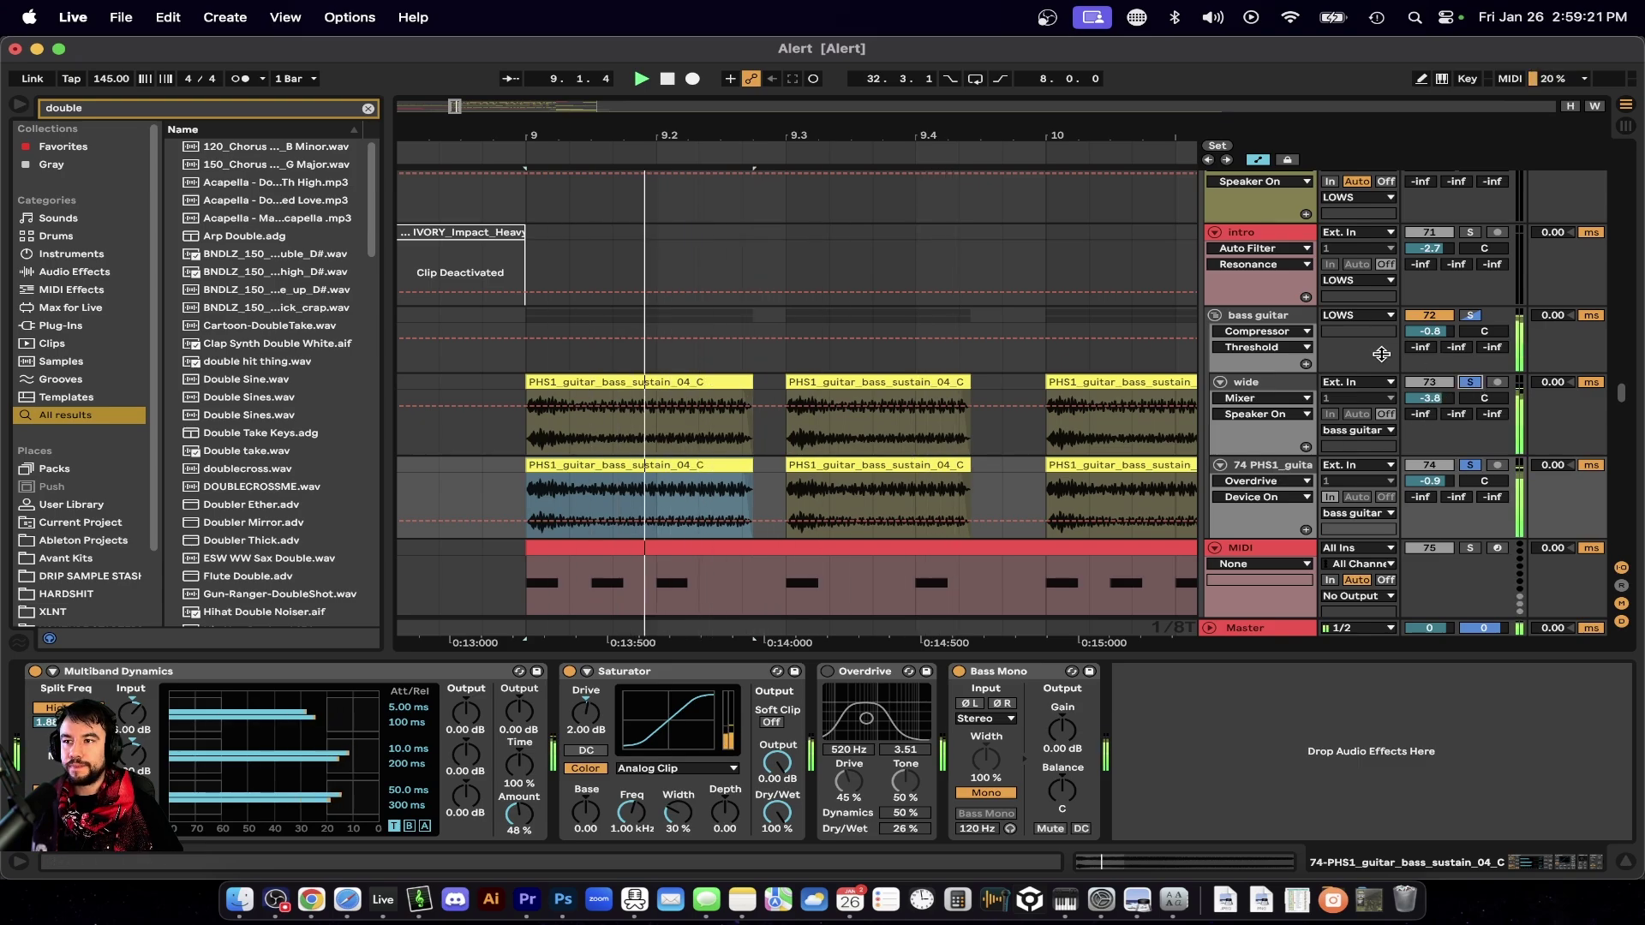
View the bass guitar group's effects, hide the device view and stop playback with the insert marker at bar 9 on the MIDI track.
{"action": "left_click", "coordinate": [1278, 317]}
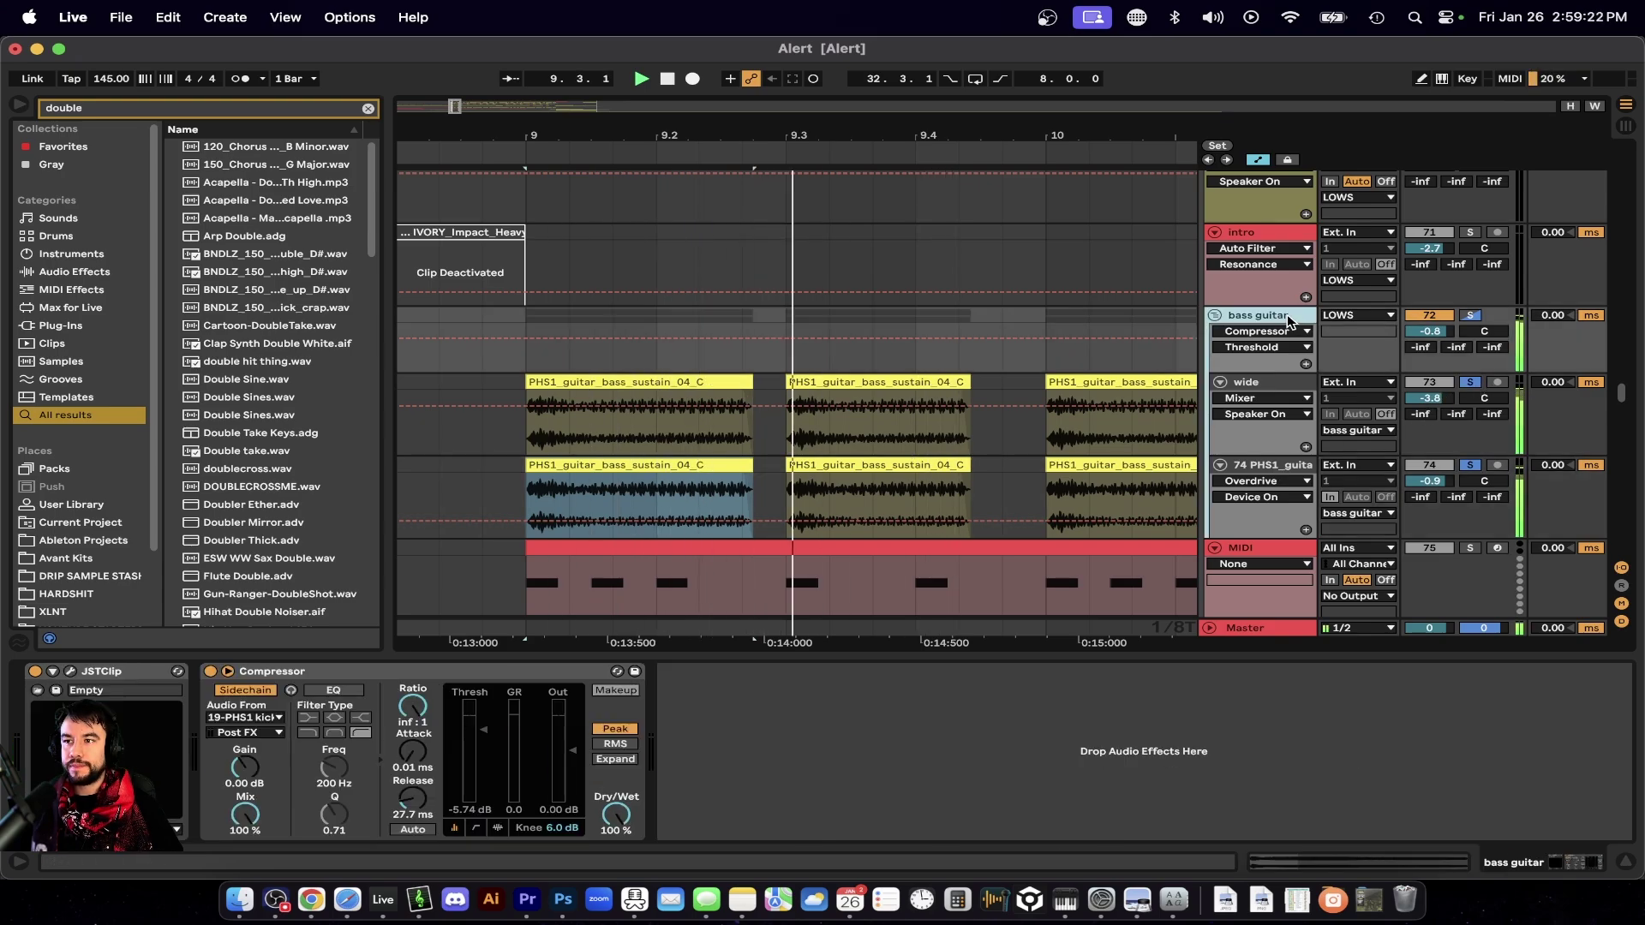
{"action": "left_click", "coordinate": [737, 655]}
{"action": "scroll", "coordinate": [737, 650], "scroll_direction": "down", "scroll_amount": 3}
{"action": "left_click", "coordinate": [584, 588]}
{"action": "key", "text": "space"}
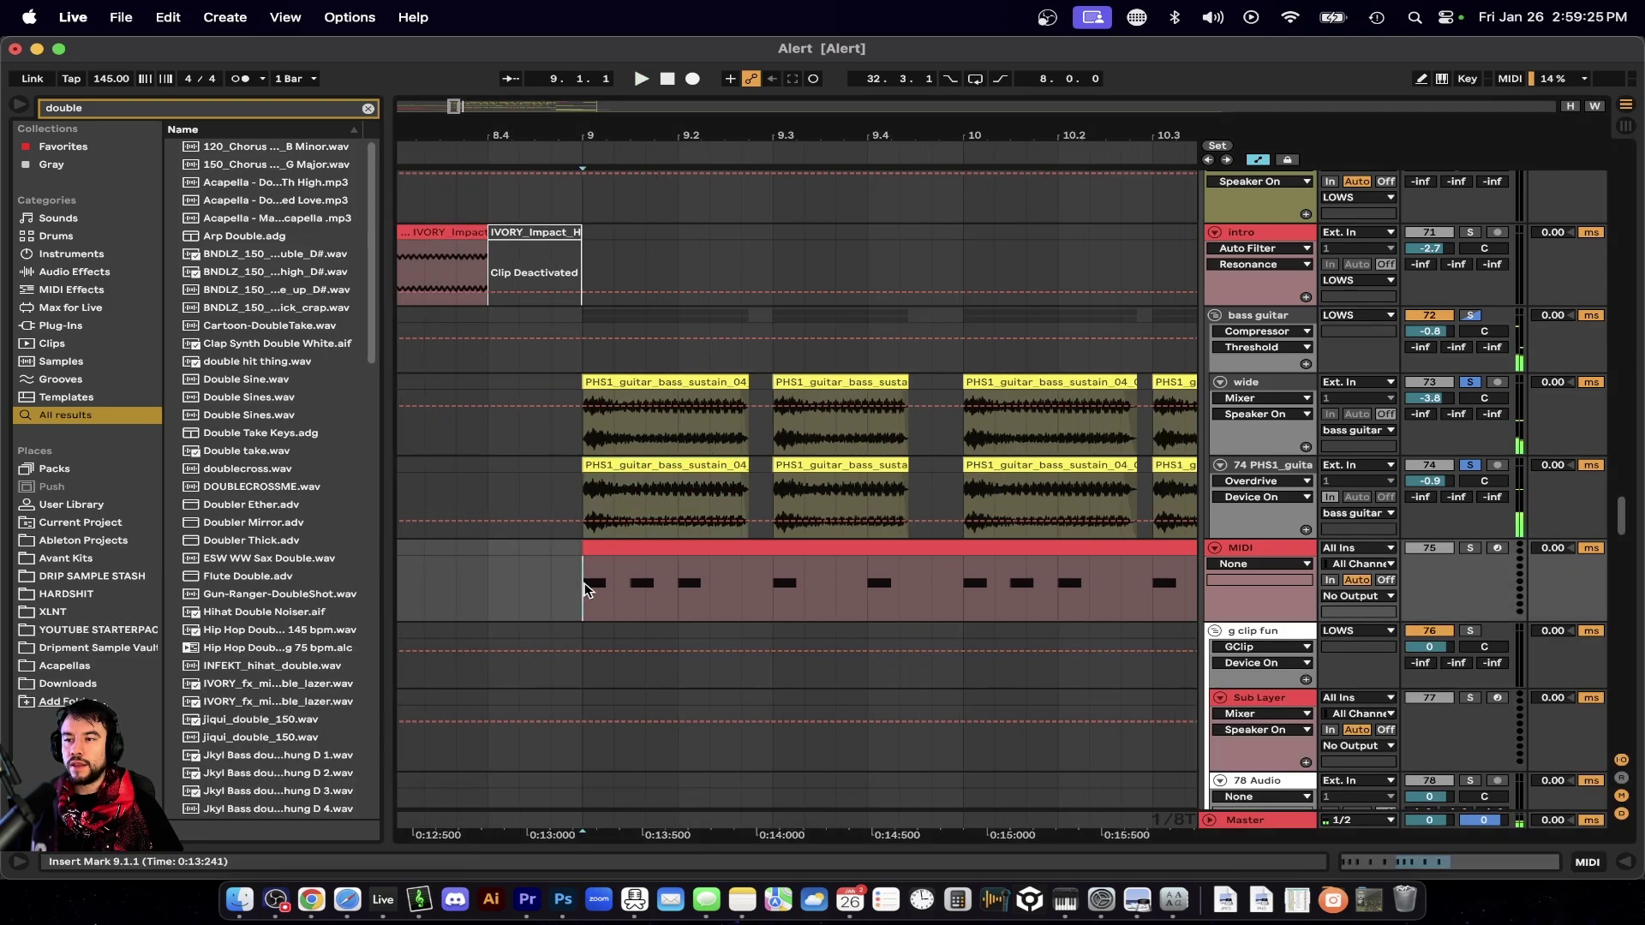
Inspect the Saturator and Multiband Dynamics on track 74 and the wide track's effects, closing the Ozone Imager window.
{"action": "double_click", "coordinate": [1251, 467]}
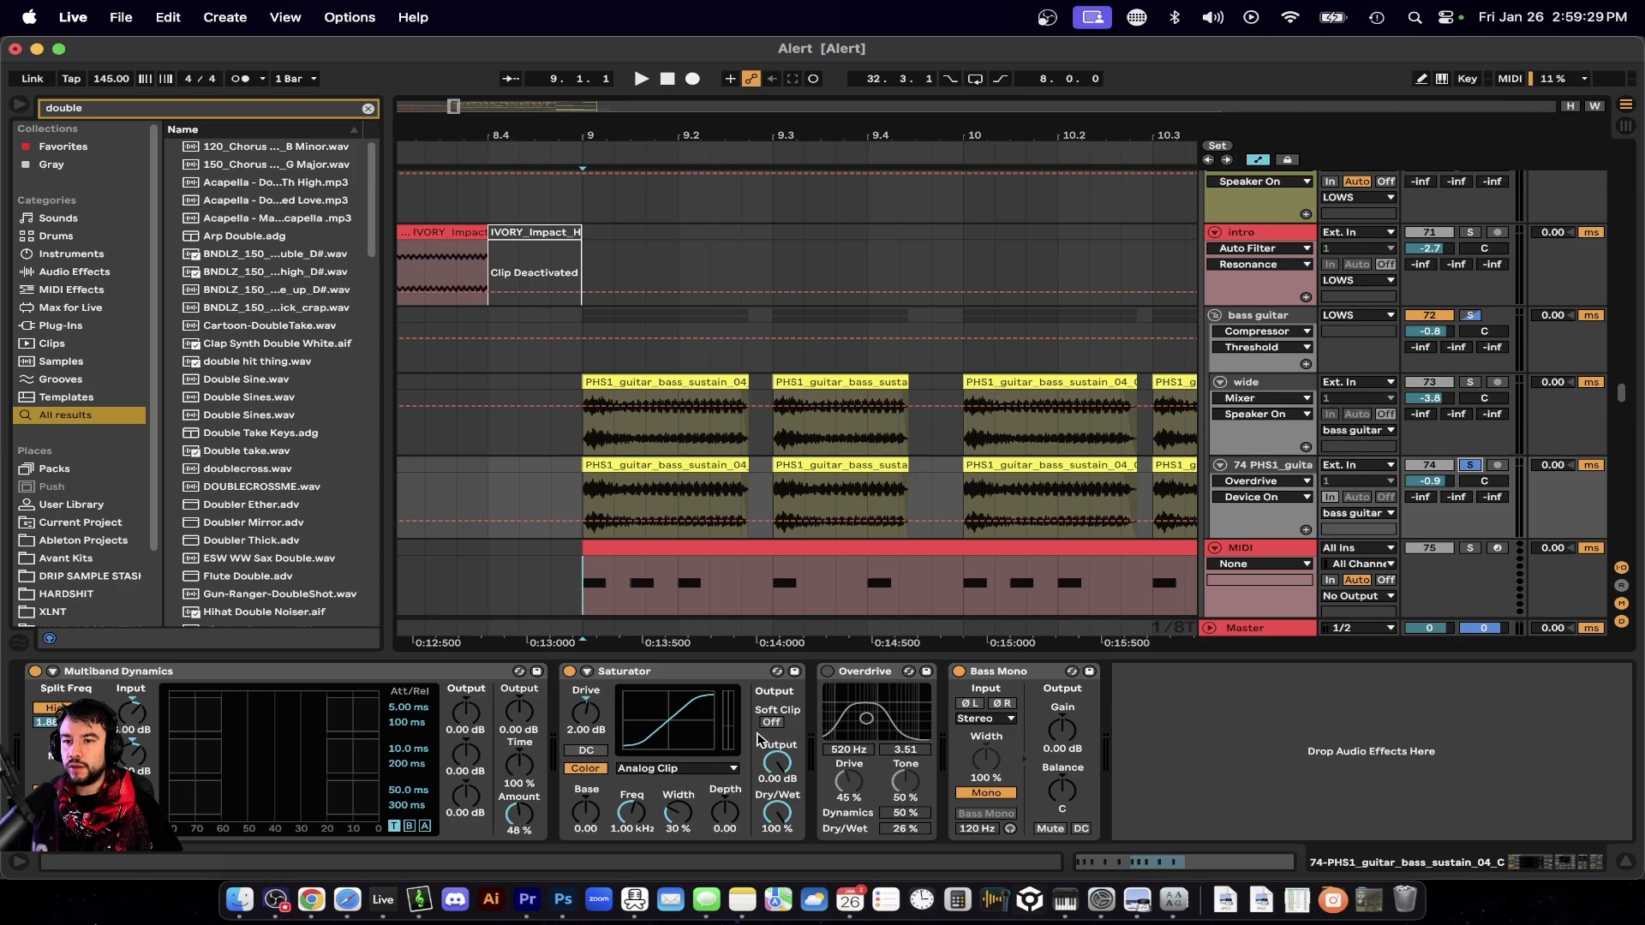
{"action": "left_click", "coordinate": [701, 680]}
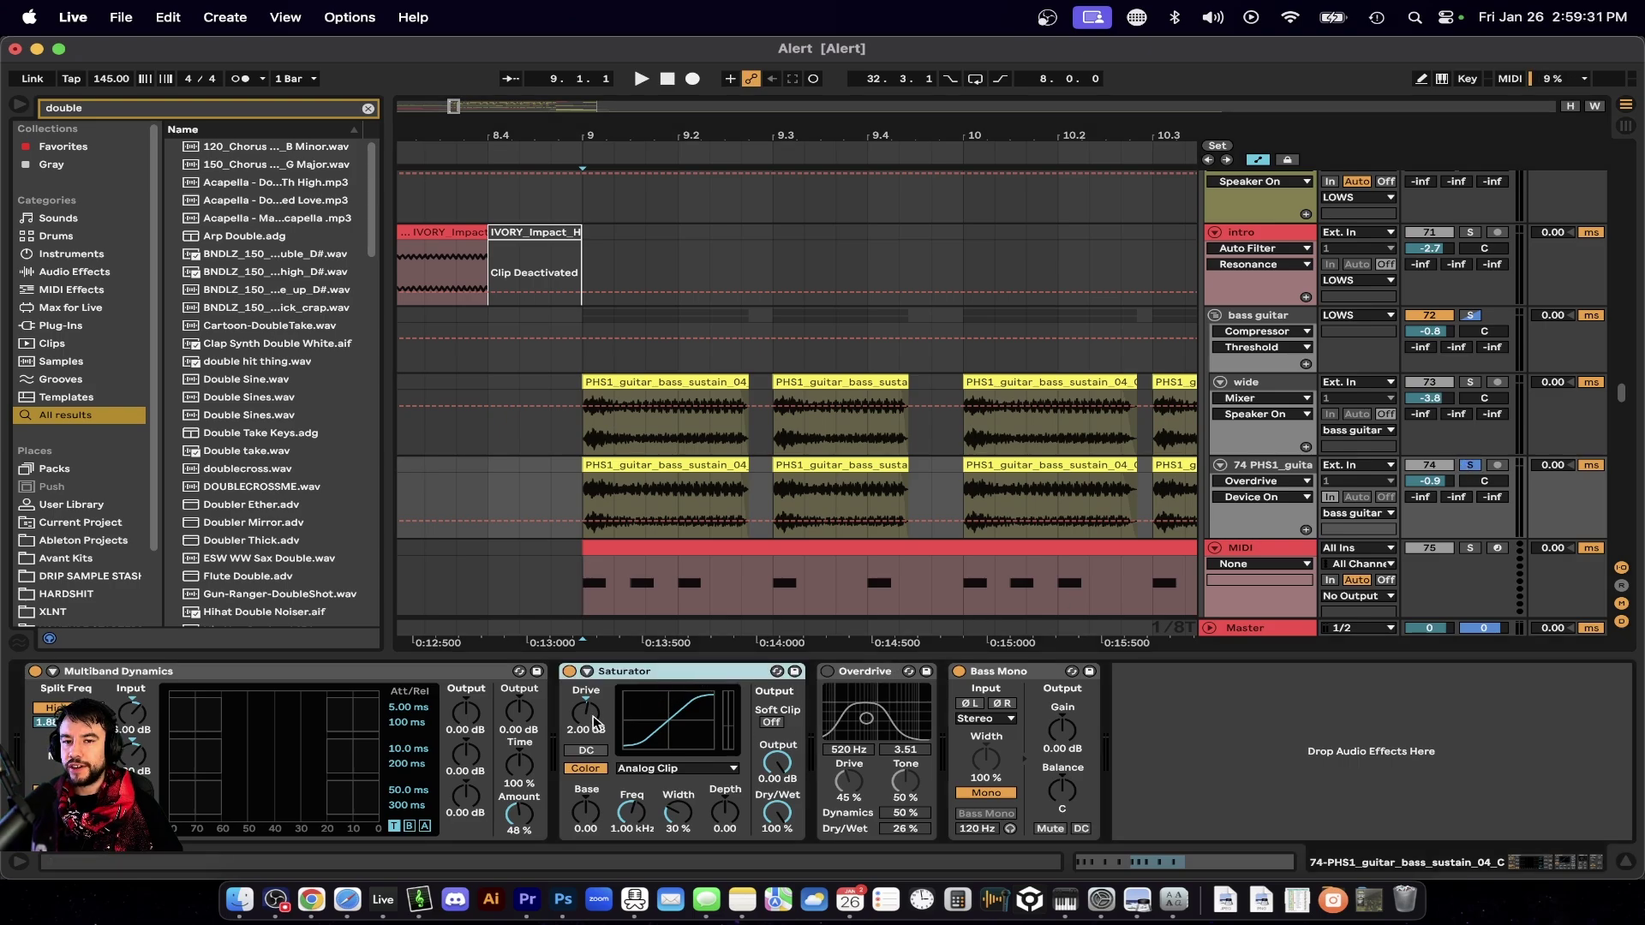
{"action": "left_click", "coordinate": [463, 670]}
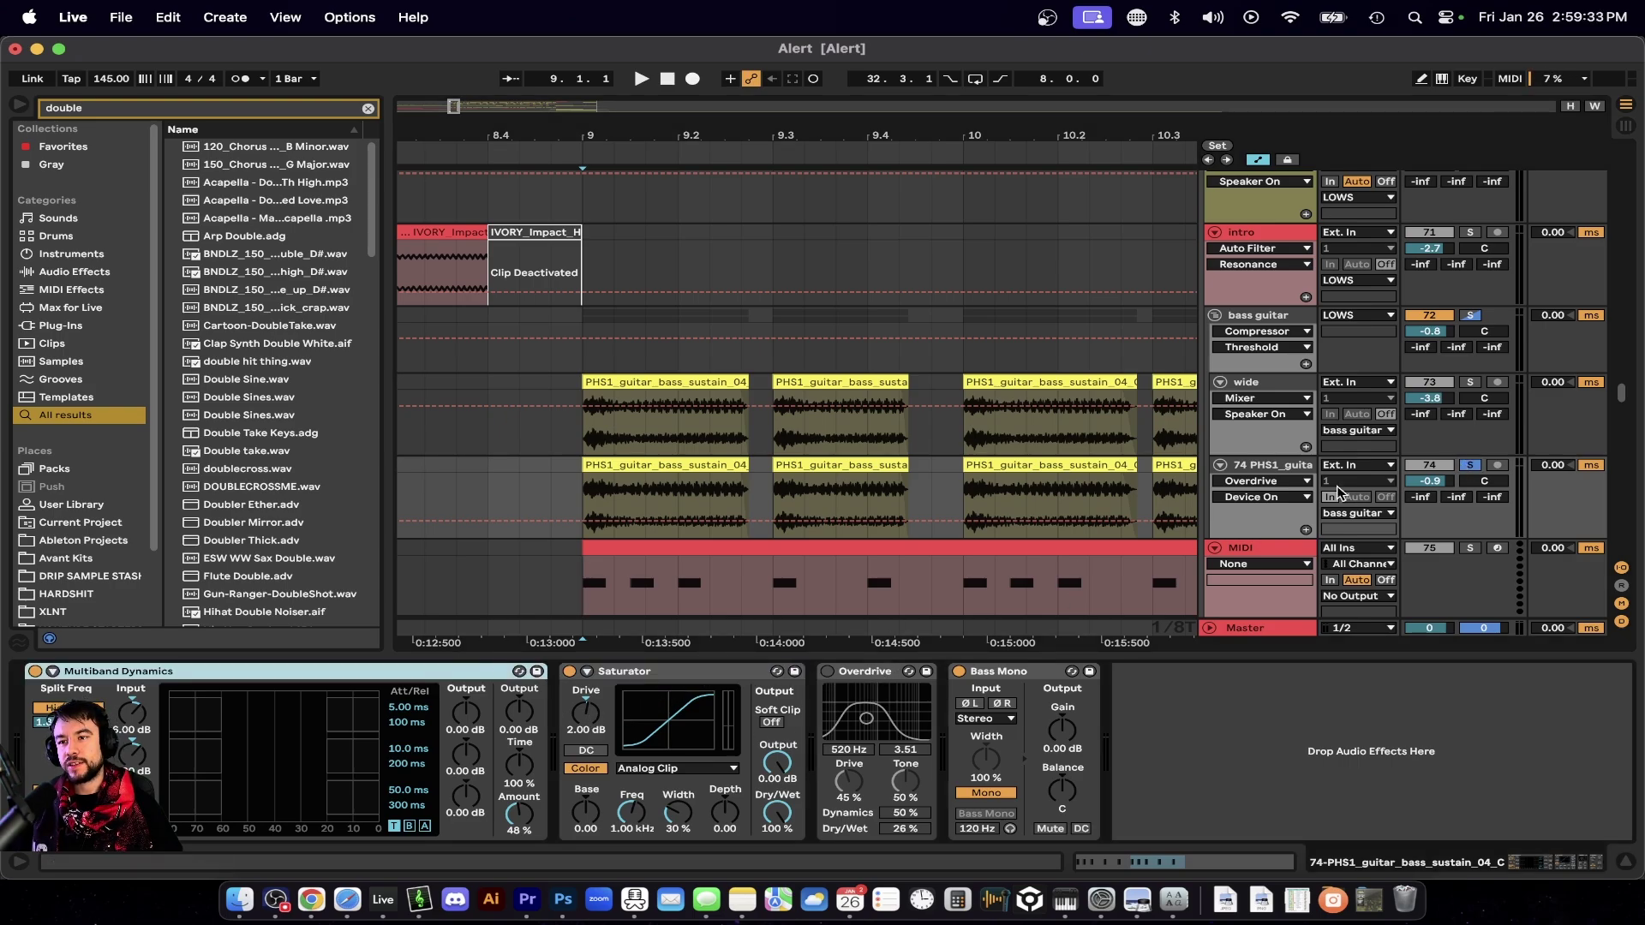
{"action": "left_click", "coordinate": [1267, 382]}
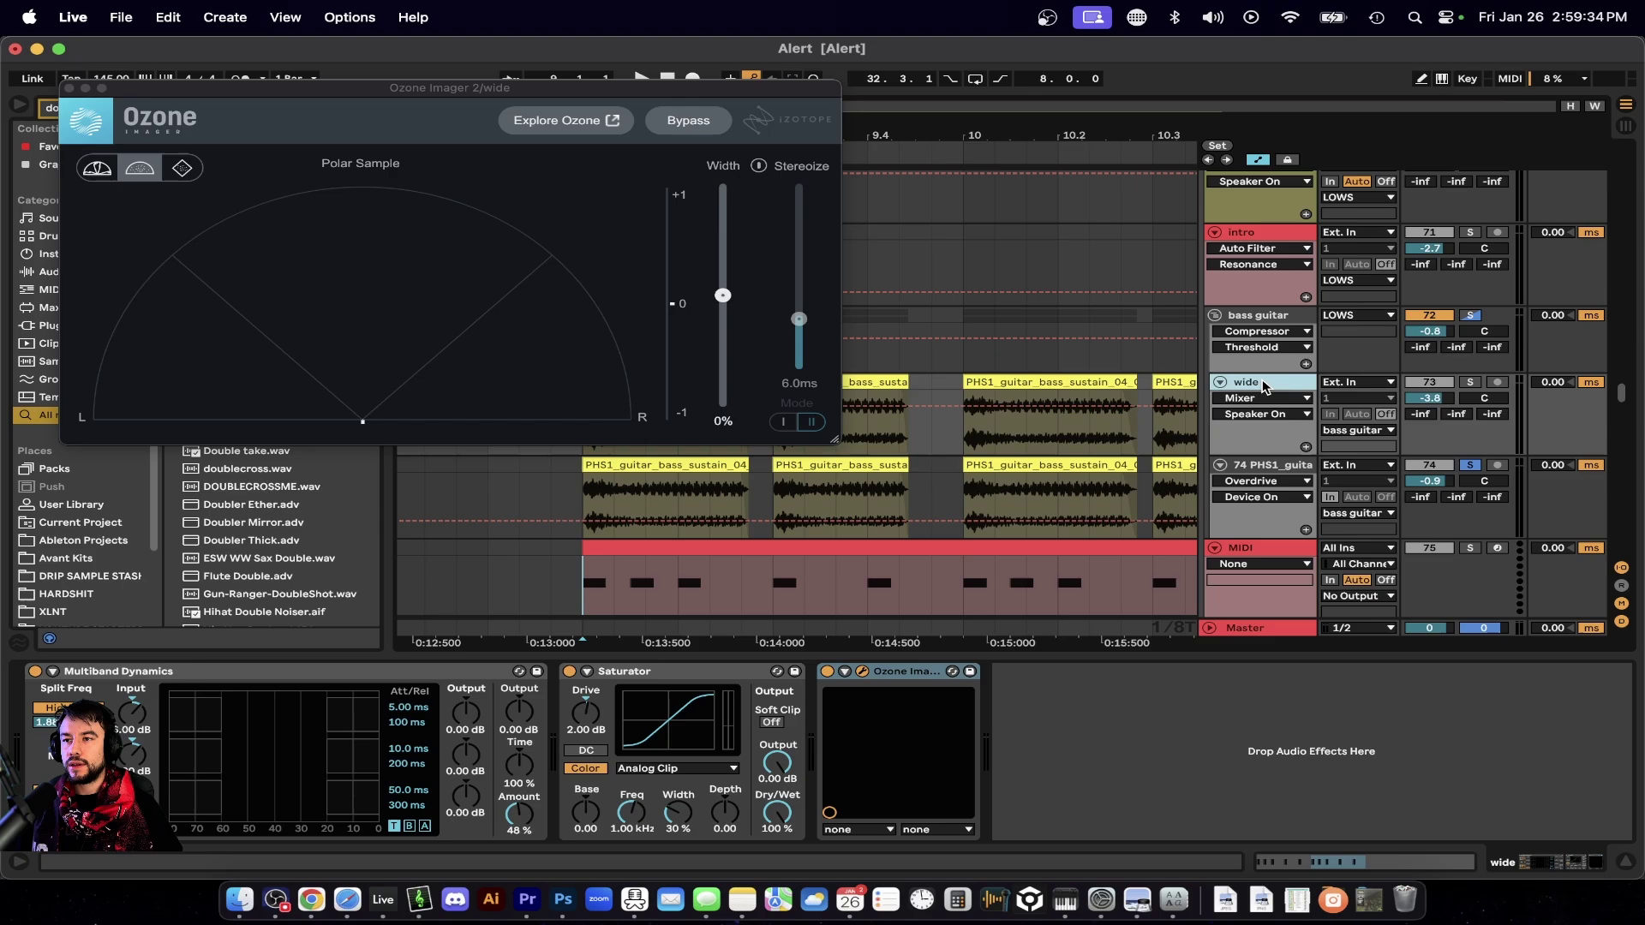
{"action": "left_click", "coordinate": [68, 89]}
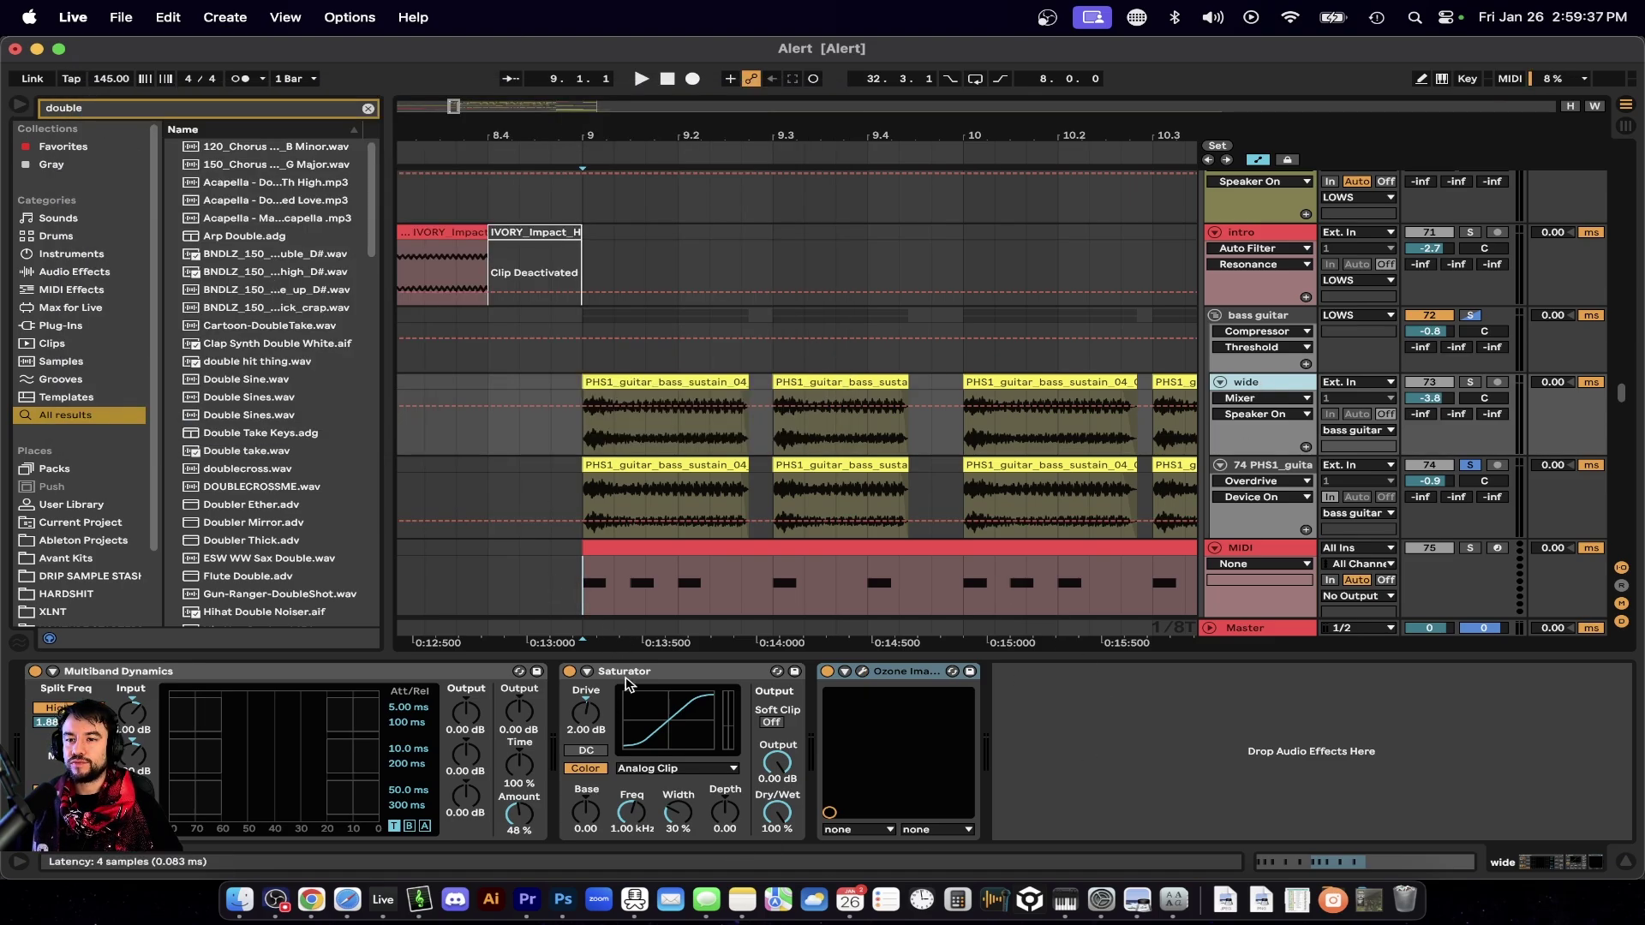
Unsolo the bass guitar tracks, check the group's effects and place the insert marker at bar 9 on the wide track.
{"action": "scroll", "coordinate": [783, 488], "scroll_direction": "down", "scroll_amount": 3}
{"action": "scroll", "coordinate": [783, 488], "scroll_direction": "right", "scroll_amount": 3}
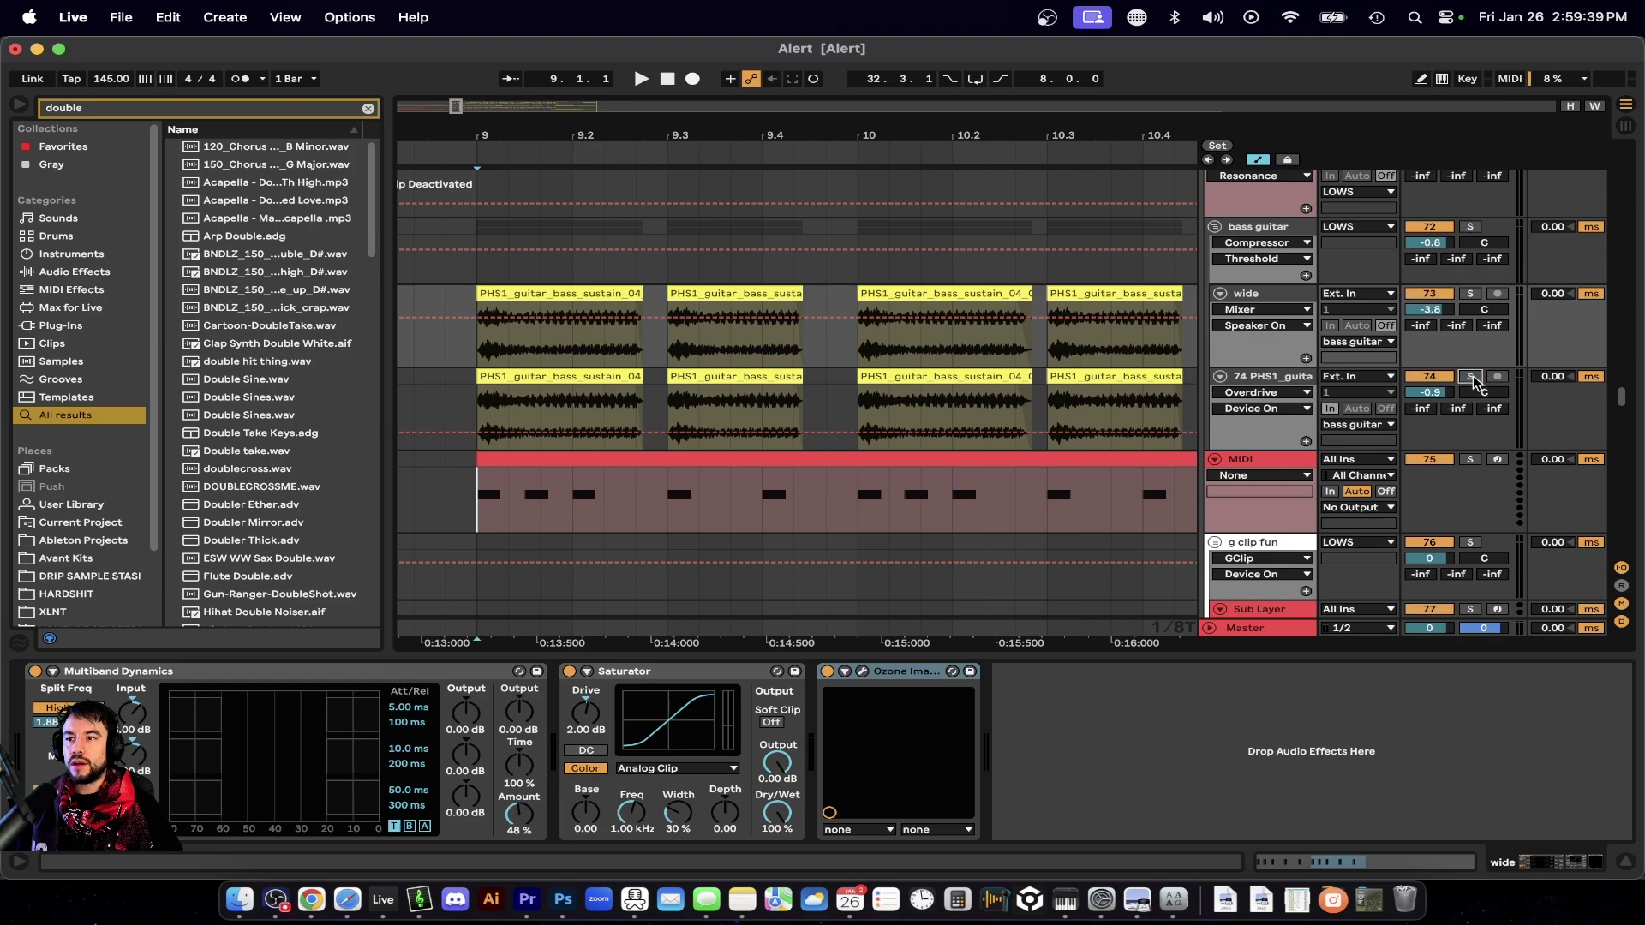
{"action": "left_click", "coordinate": [1285, 226]}
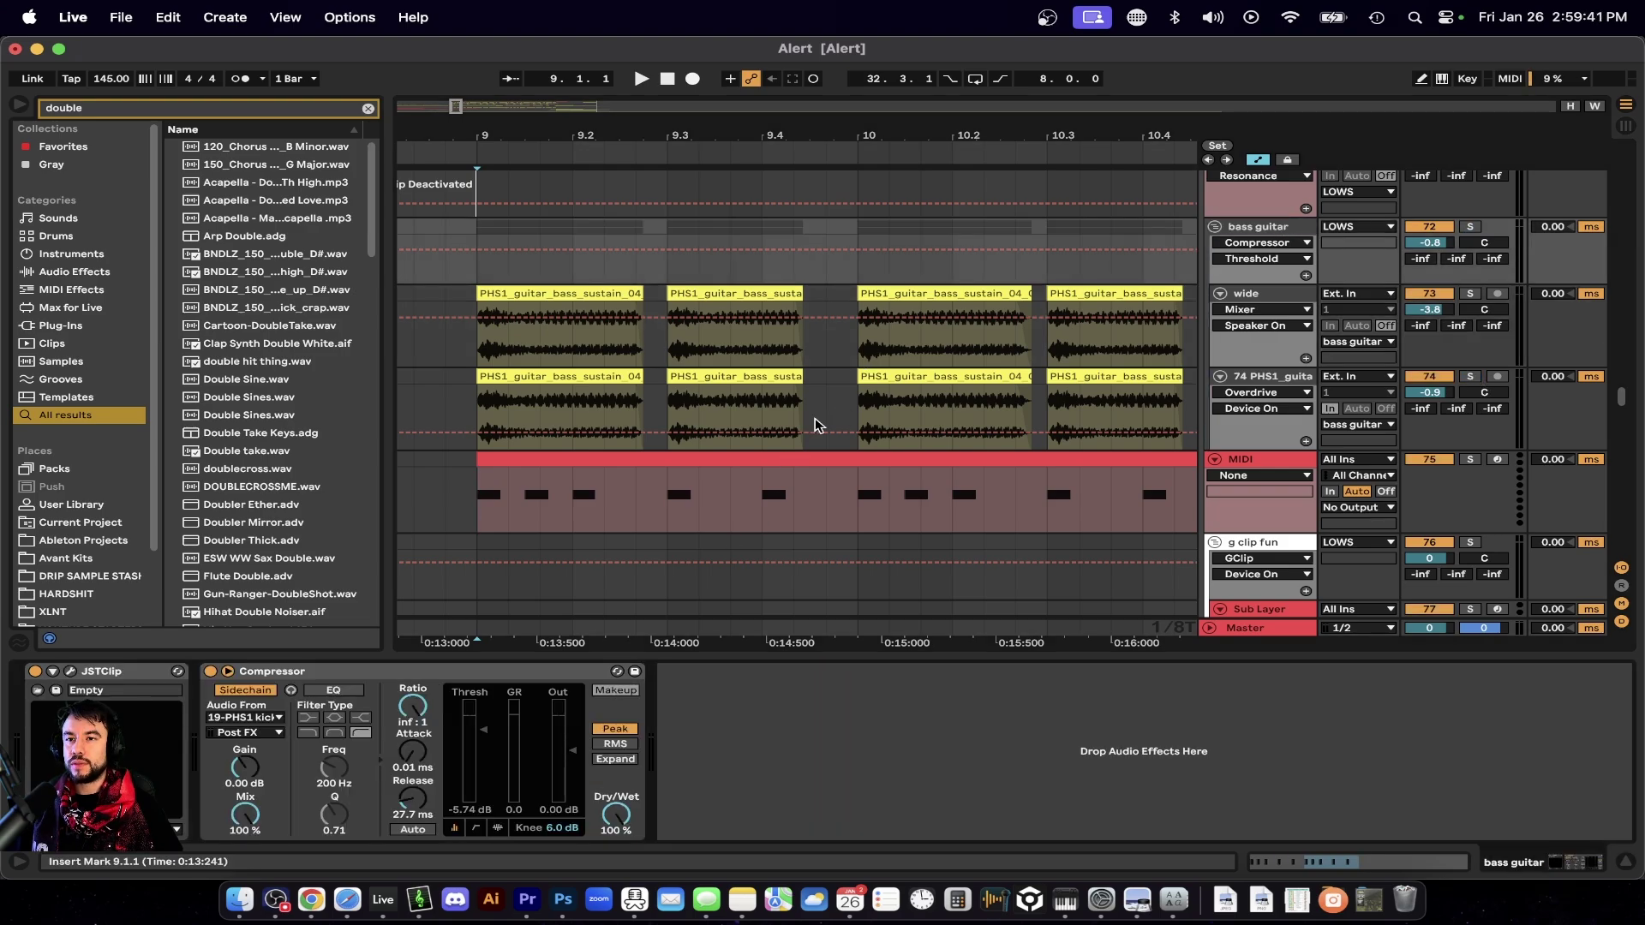
{"action": "scroll", "coordinate": [818, 426], "scroll_direction": "left", "scroll_amount": 3}
{"action": "left_click", "coordinate": [617, 361]}
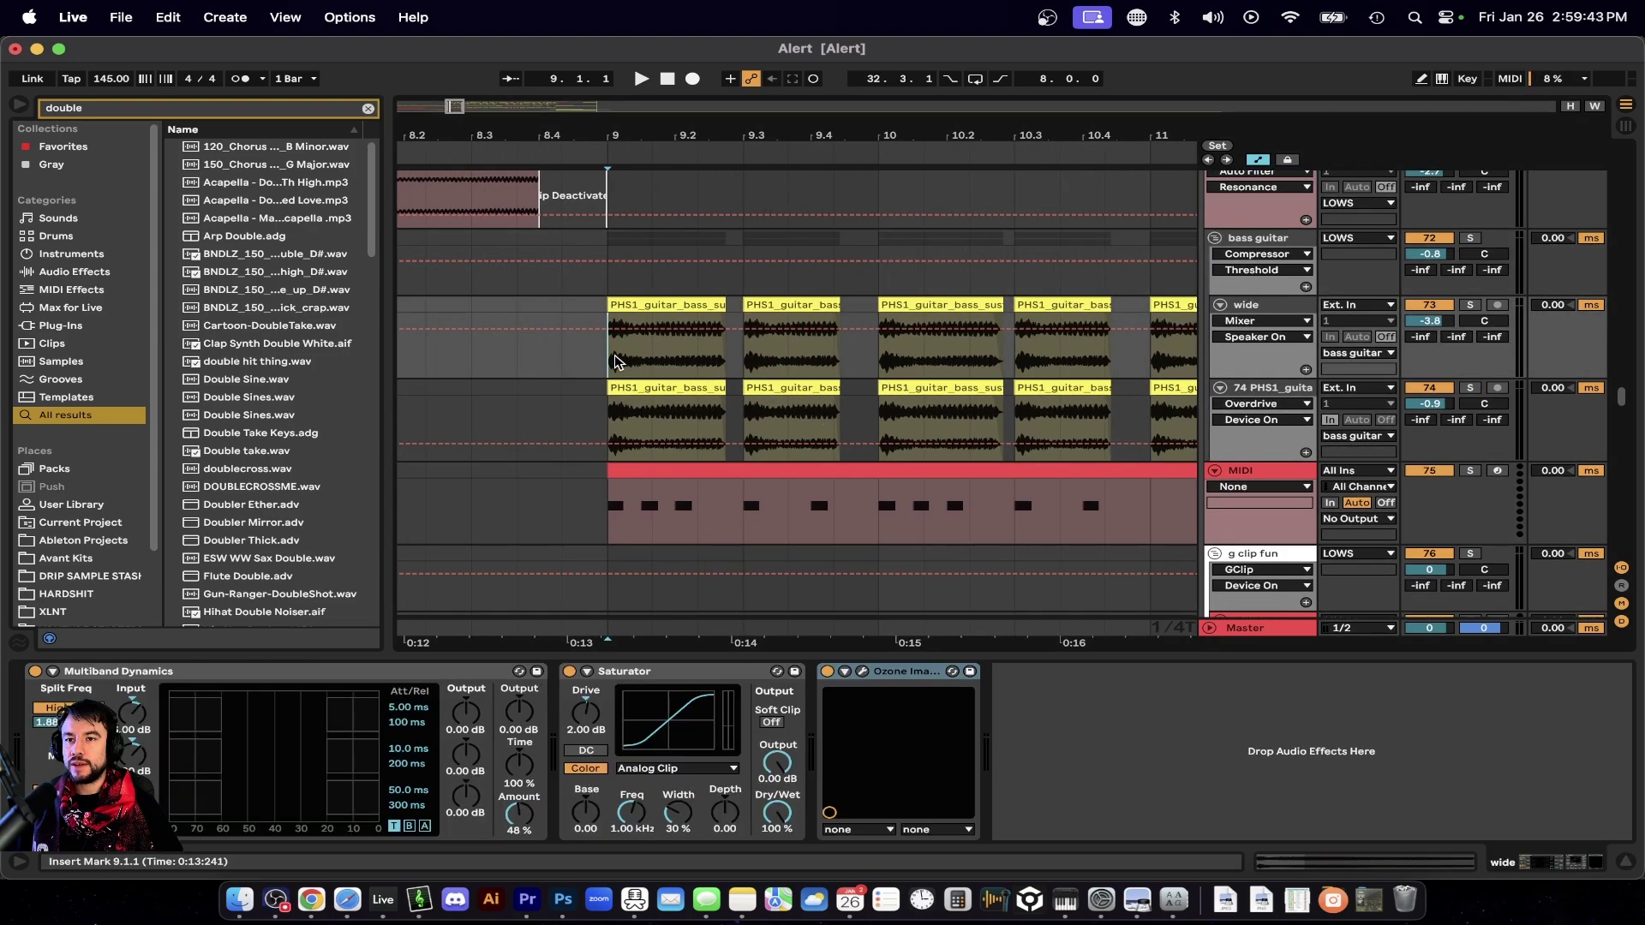
Audition the soloed bass guitar group from bar 9, adding the solo of the kick tracks in 18 Group.
{"action": "key", "text": "space"}
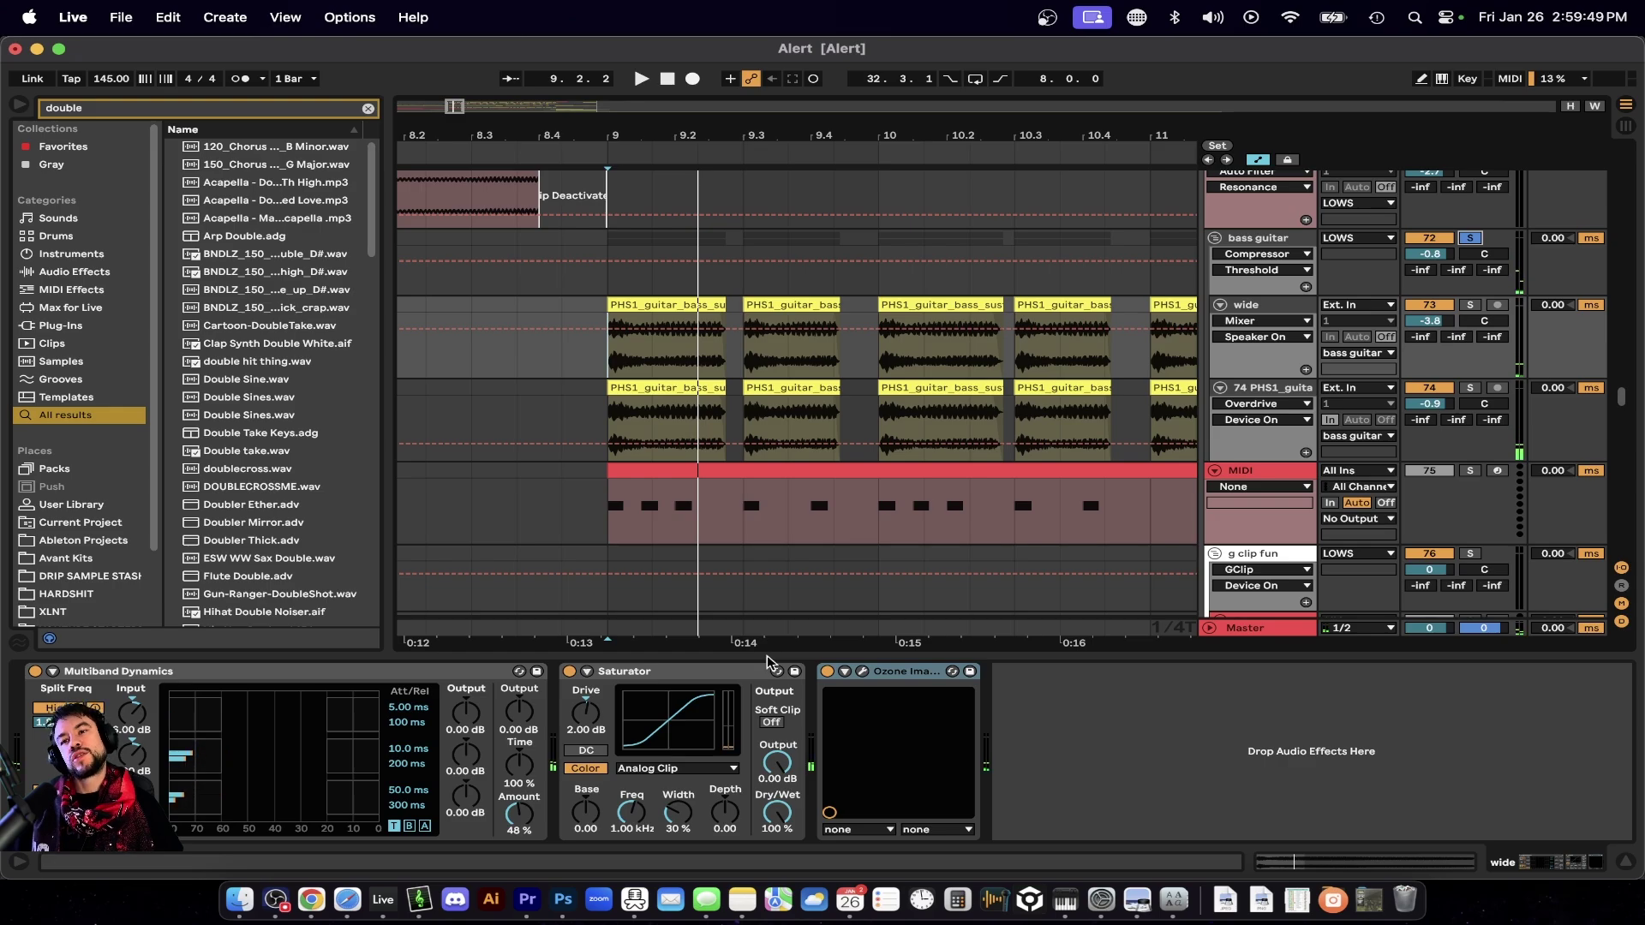
{"action": "scroll", "coordinate": [913, 548], "scroll_direction": "up", "scroll_amount": 20}
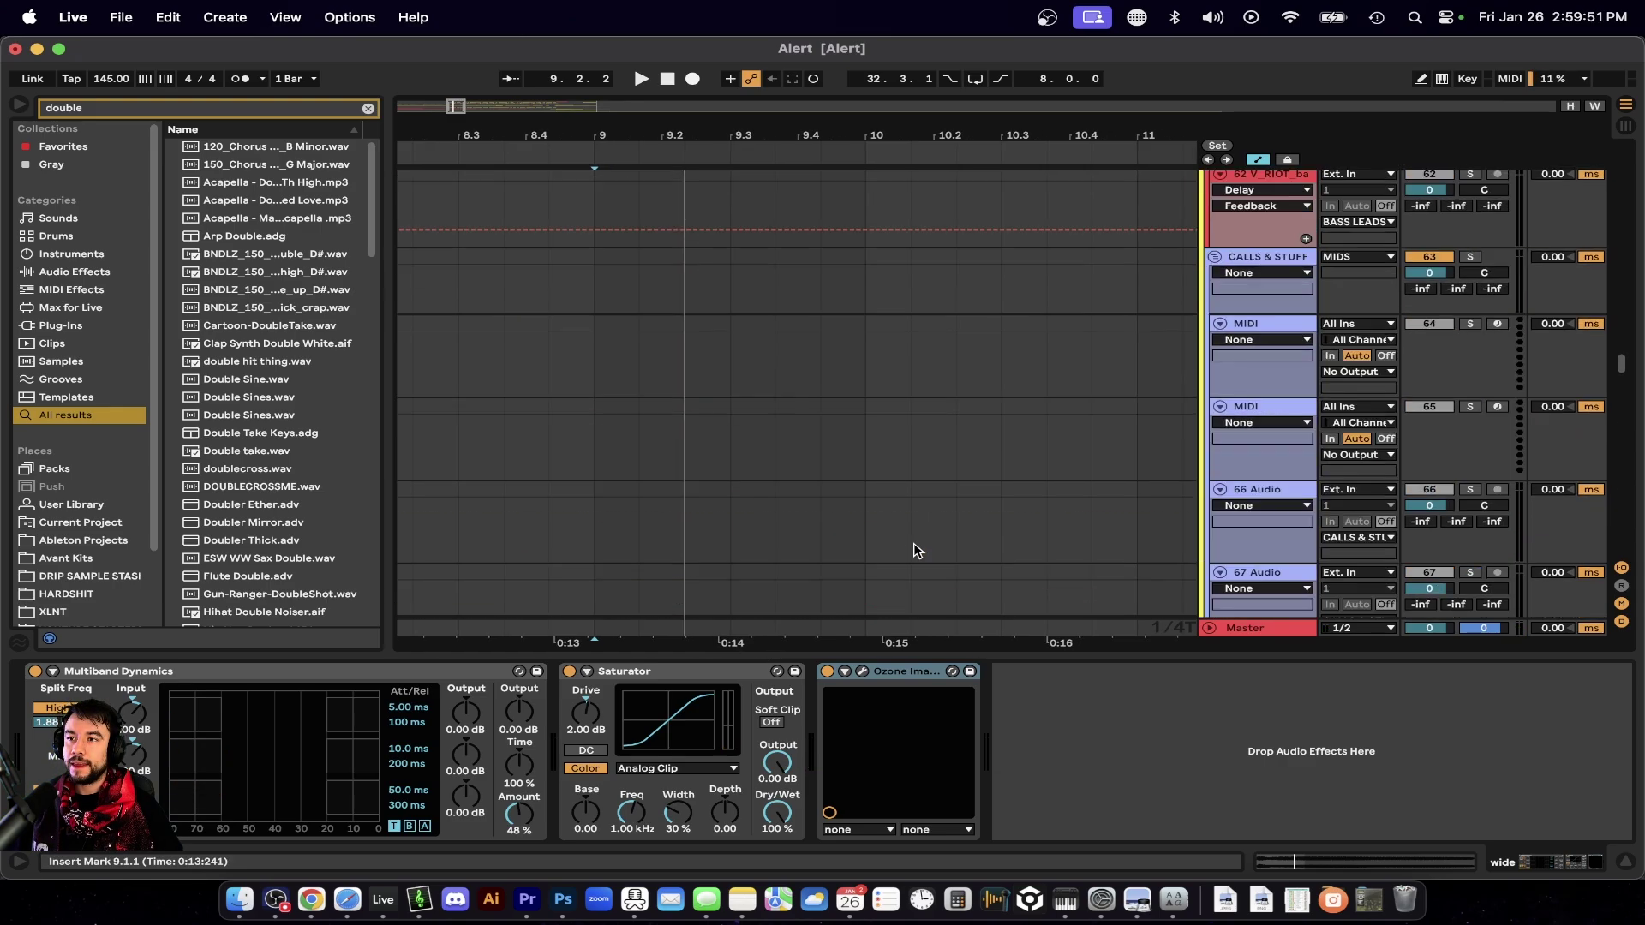
{"action": "scroll", "coordinate": [913, 548], "scroll_direction": "down", "scroll_amount": 3}
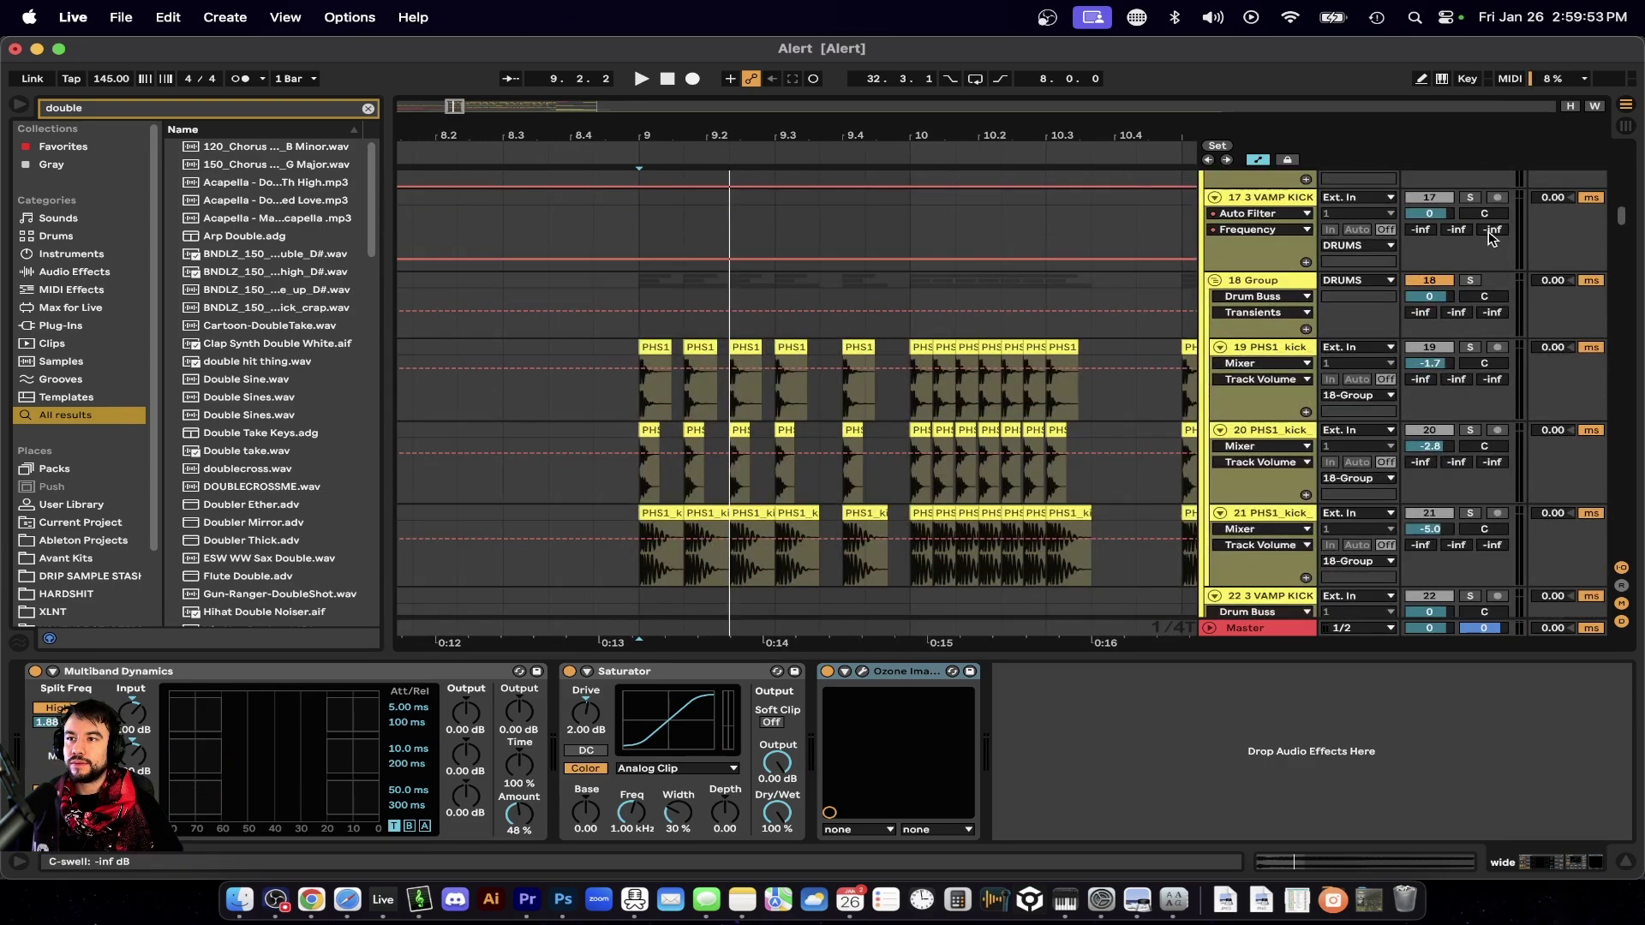
{"action": "key", "text": "space"}
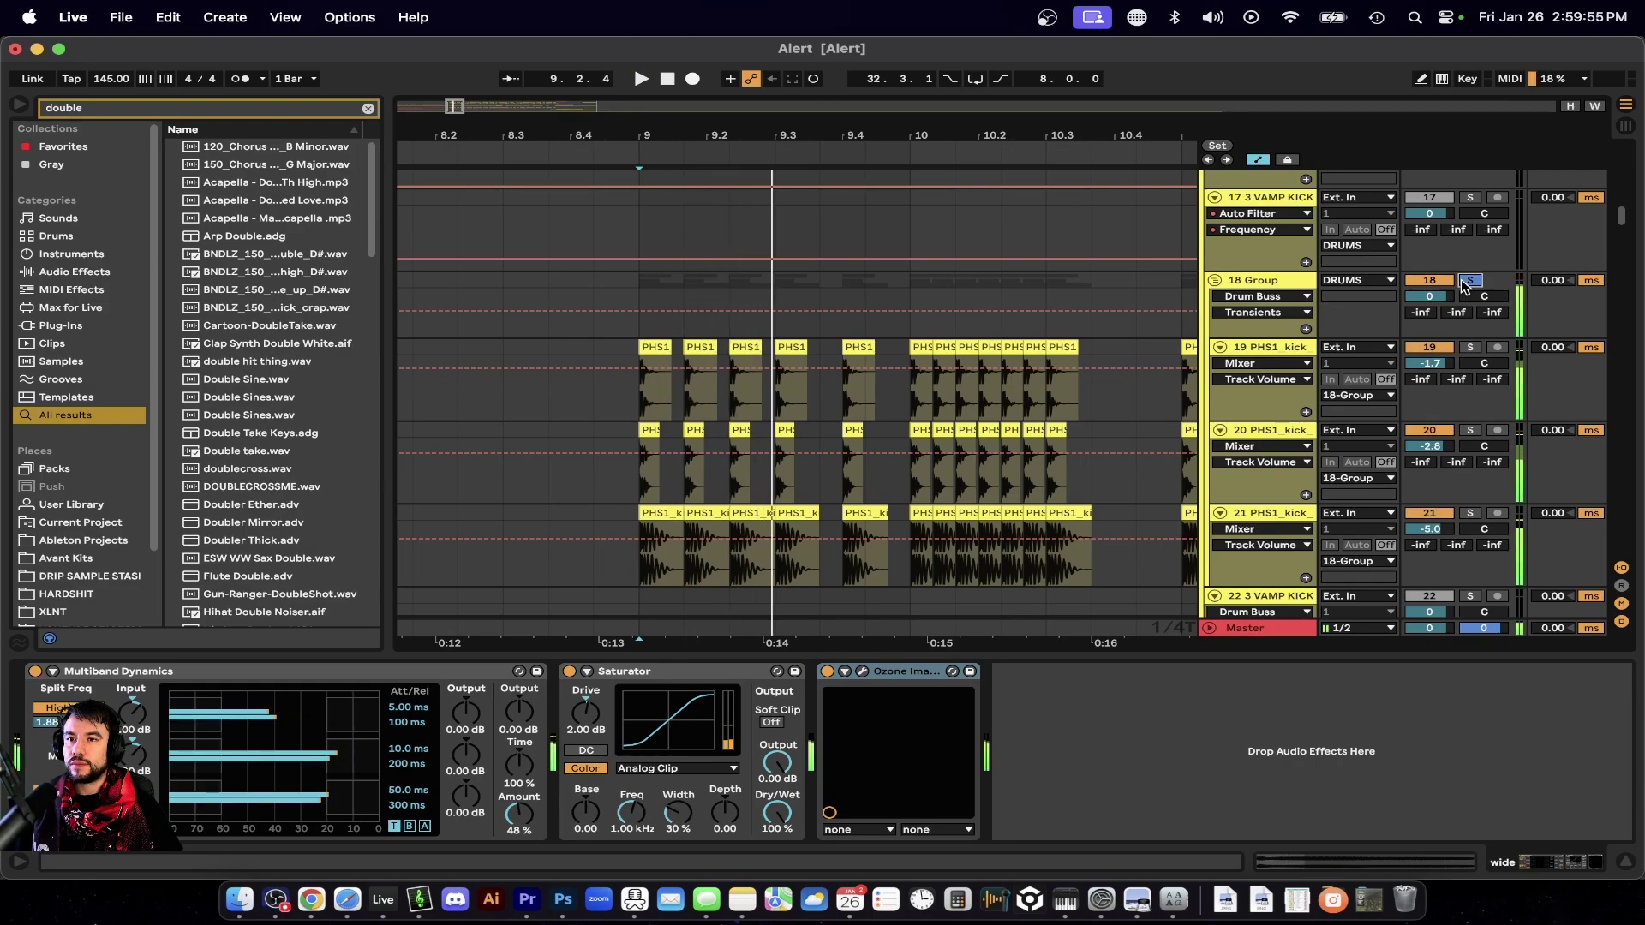
{"action": "key", "text": "space"}
Look through the drum and cymbal tracks, and inspect the sidechain Compressor on the bass guitar group.
{"action": "scroll", "coordinate": [844, 353], "scroll_direction": "down", "scroll_amount": 20}
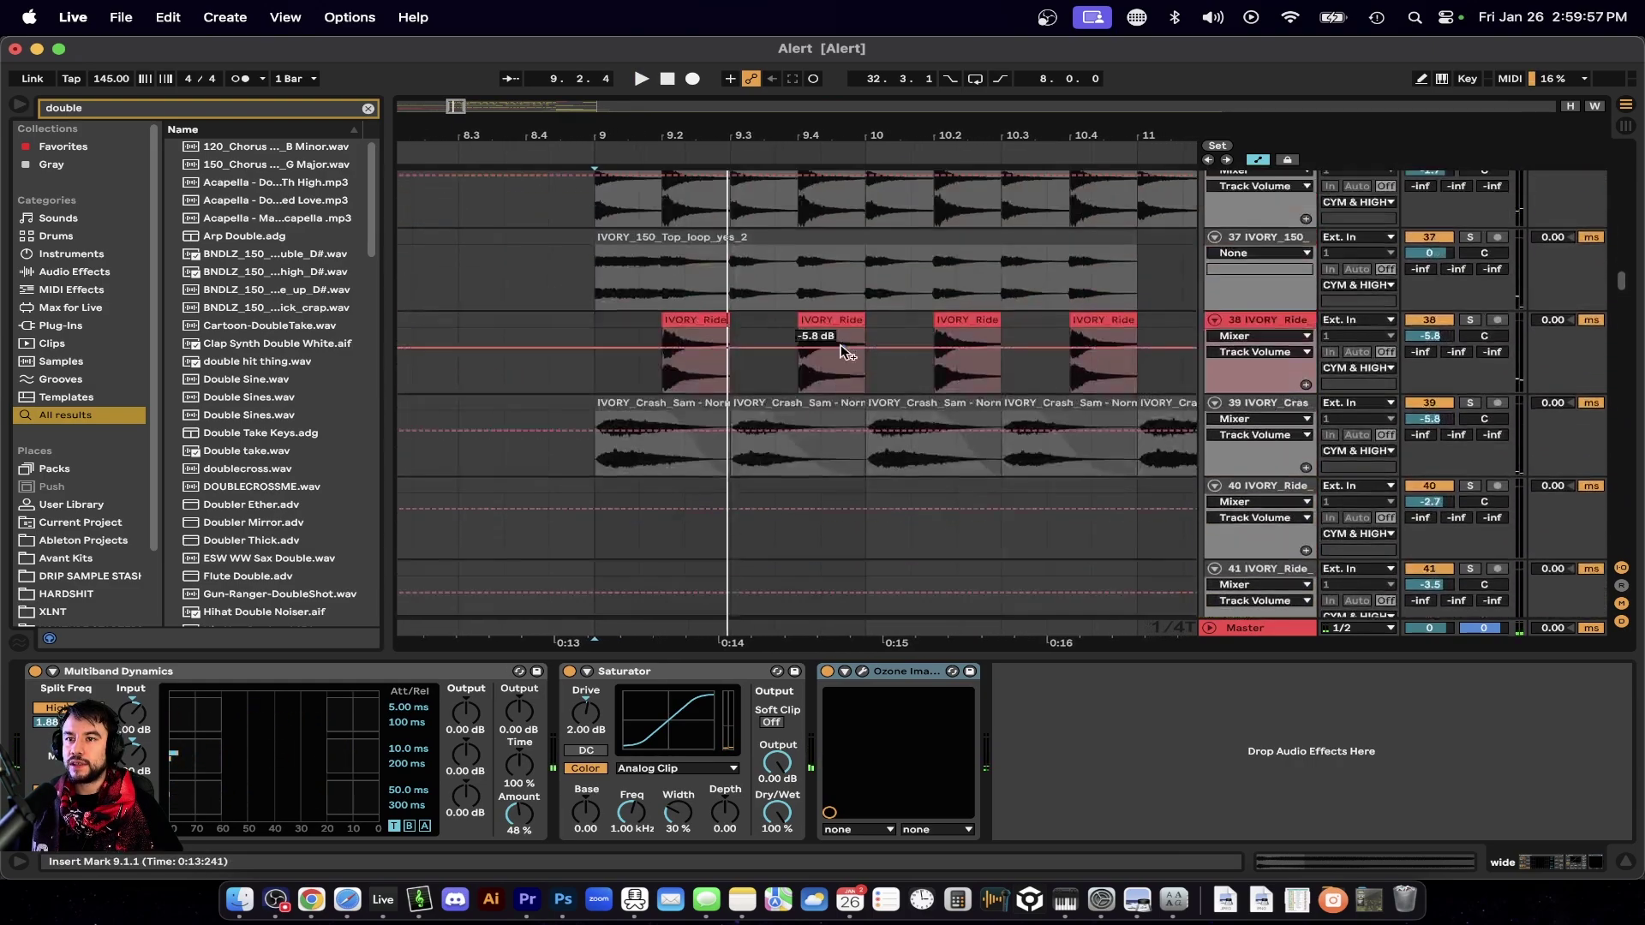
{"action": "scroll", "coordinate": [844, 354], "scroll_direction": "down", "scroll_amount": 5}
{"action": "scroll", "coordinate": [844, 354], "scroll_direction": "up", "scroll_amount": 15}
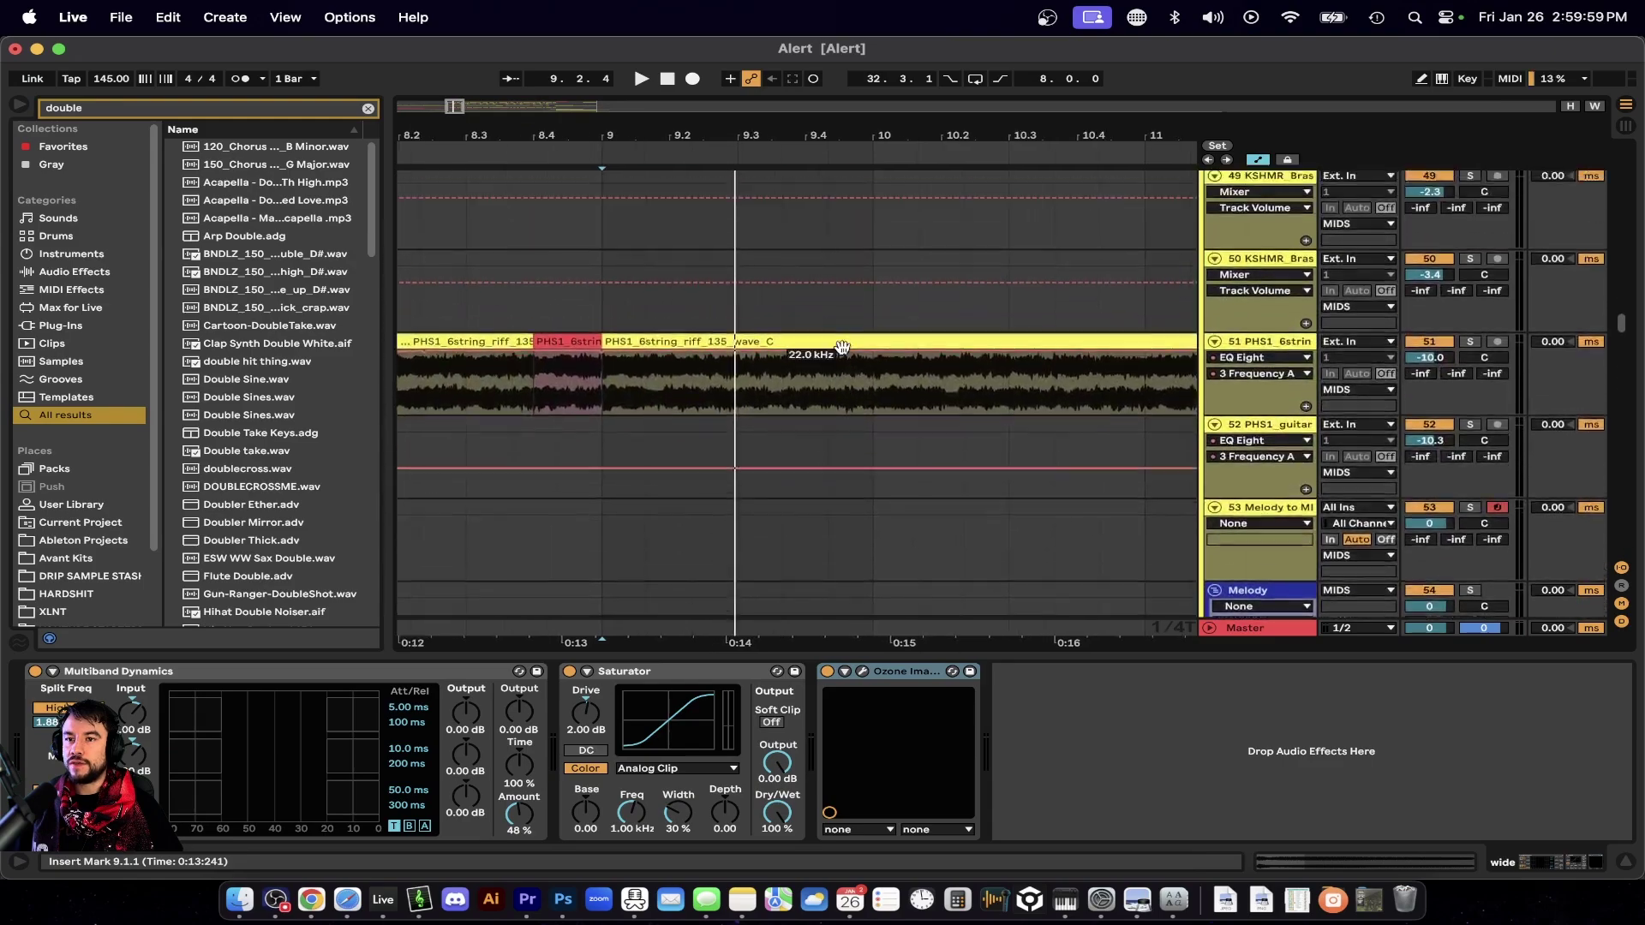
{"action": "scroll", "coordinate": [844, 354], "scroll_direction": "up", "scroll_amount": 10}
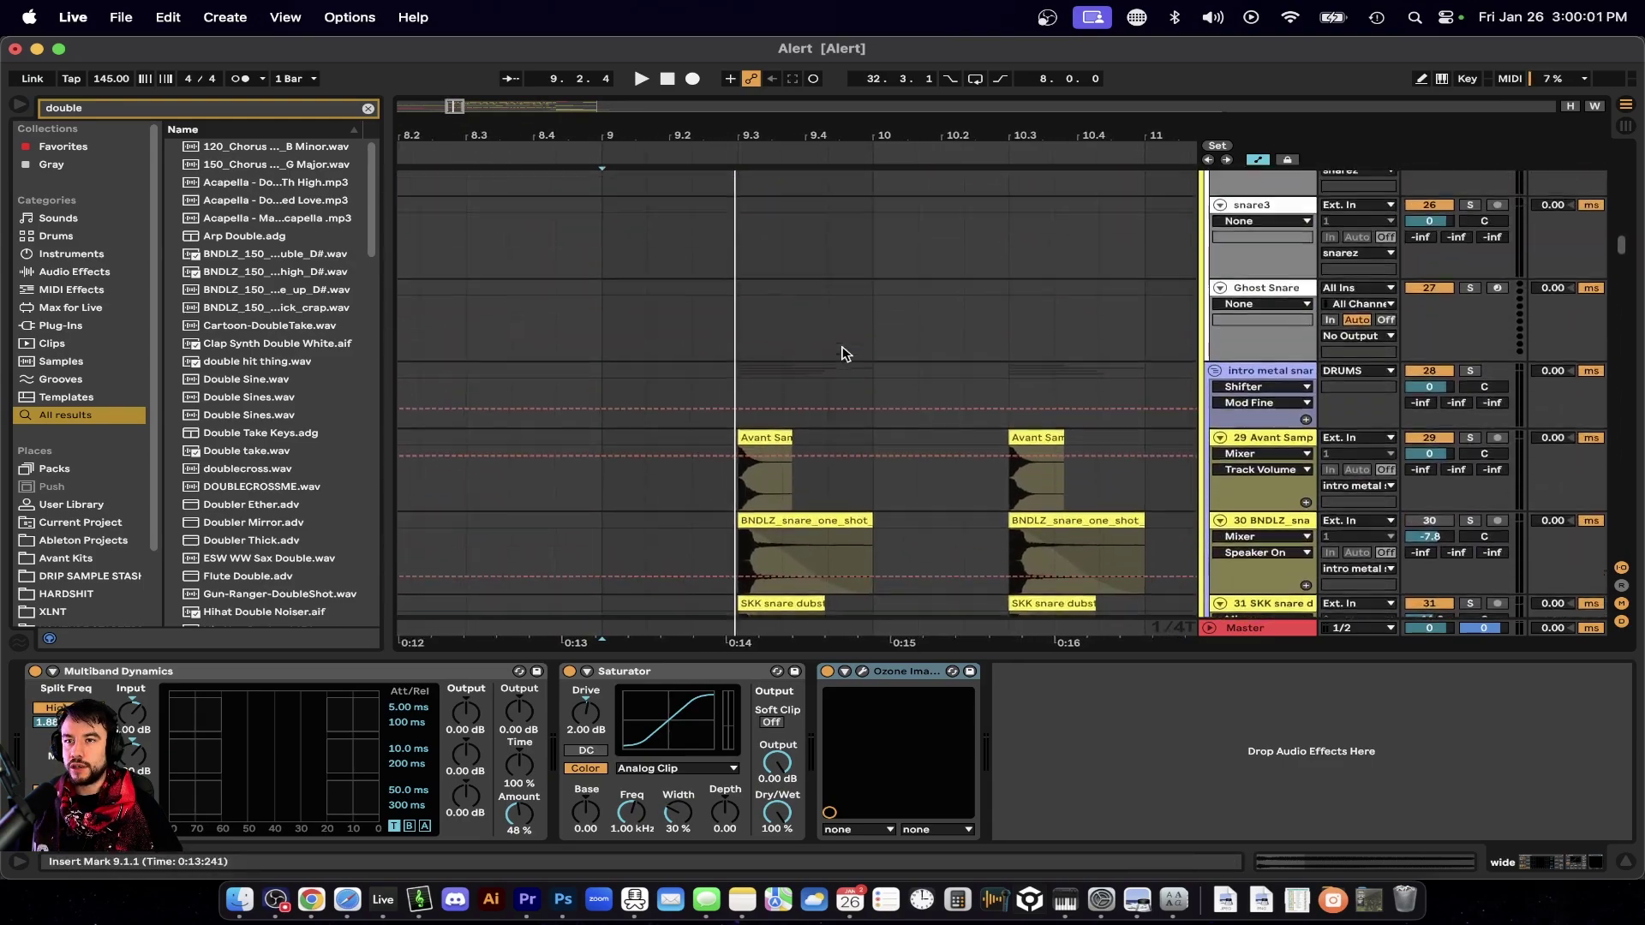
{"action": "scroll", "coordinate": [848, 442], "scroll_direction": "down", "scroll_amount": 20}
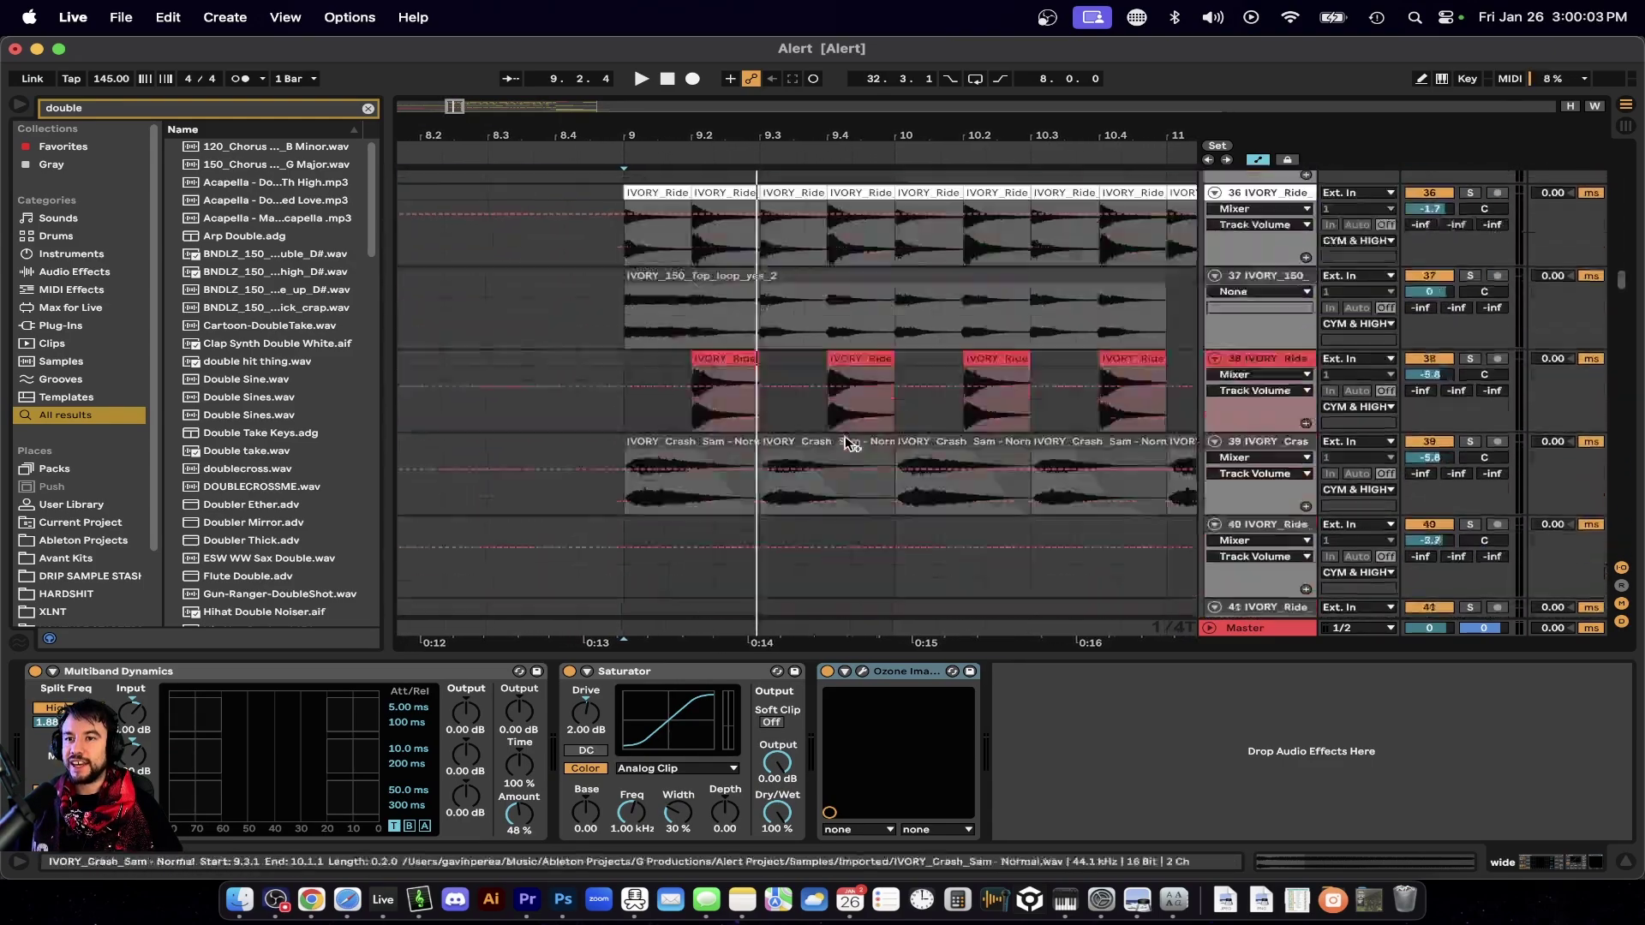
{"action": "left_click", "coordinate": [1258, 260]}
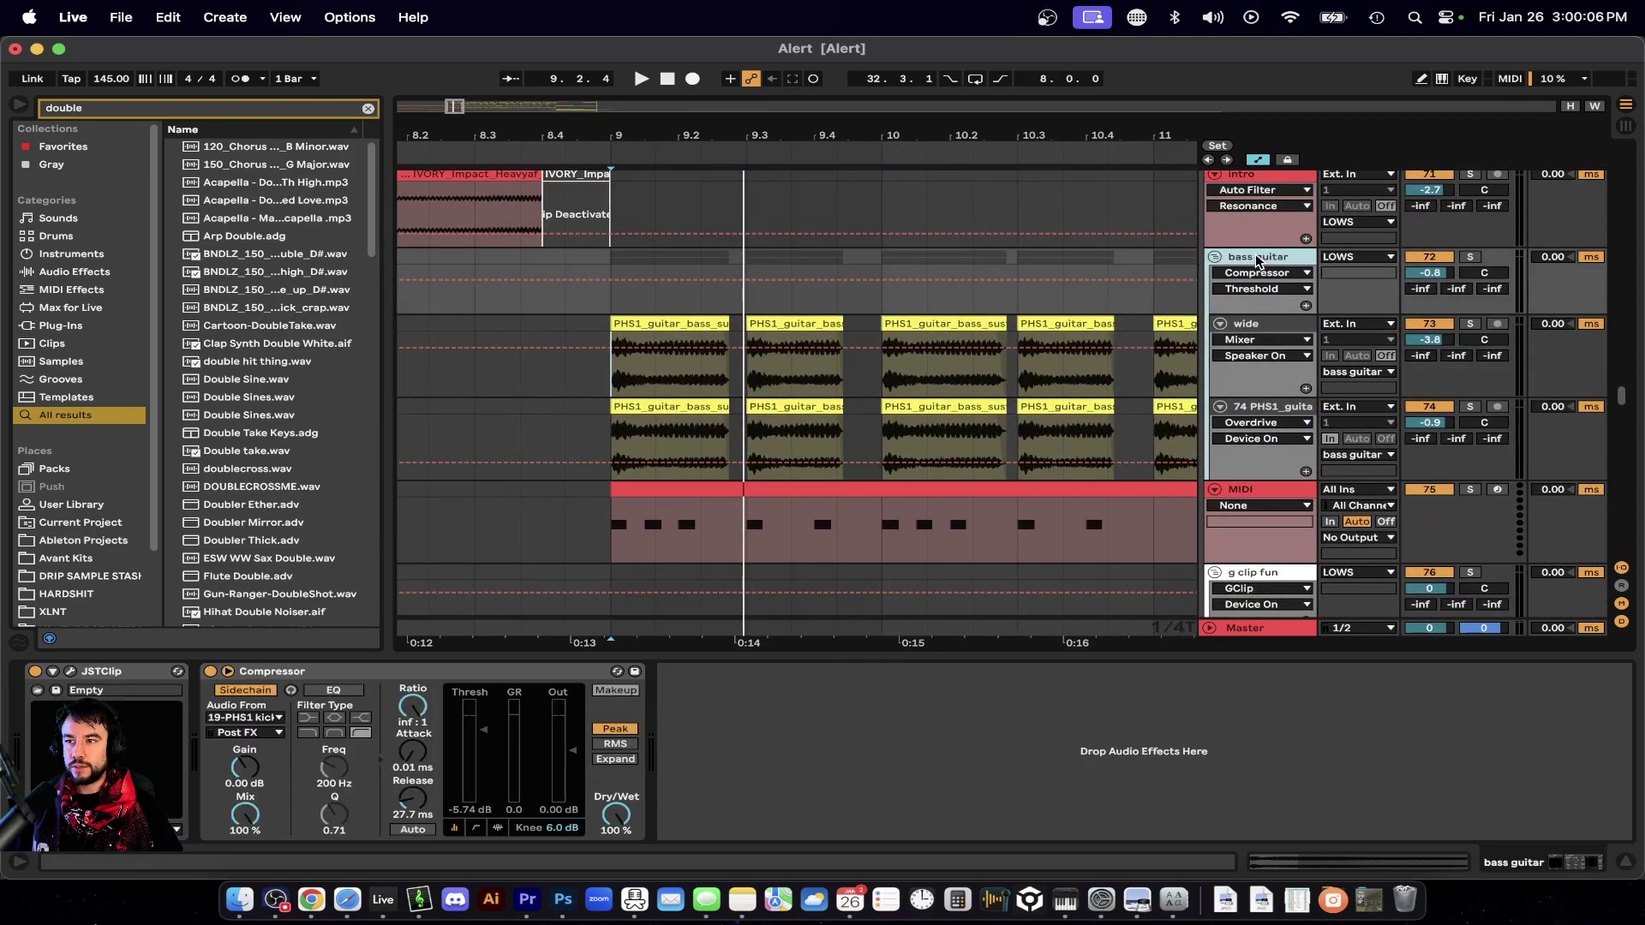
{"action": "left_click", "coordinate": [351, 672]}
{"action": "left_click", "coordinate": [414, 708]}
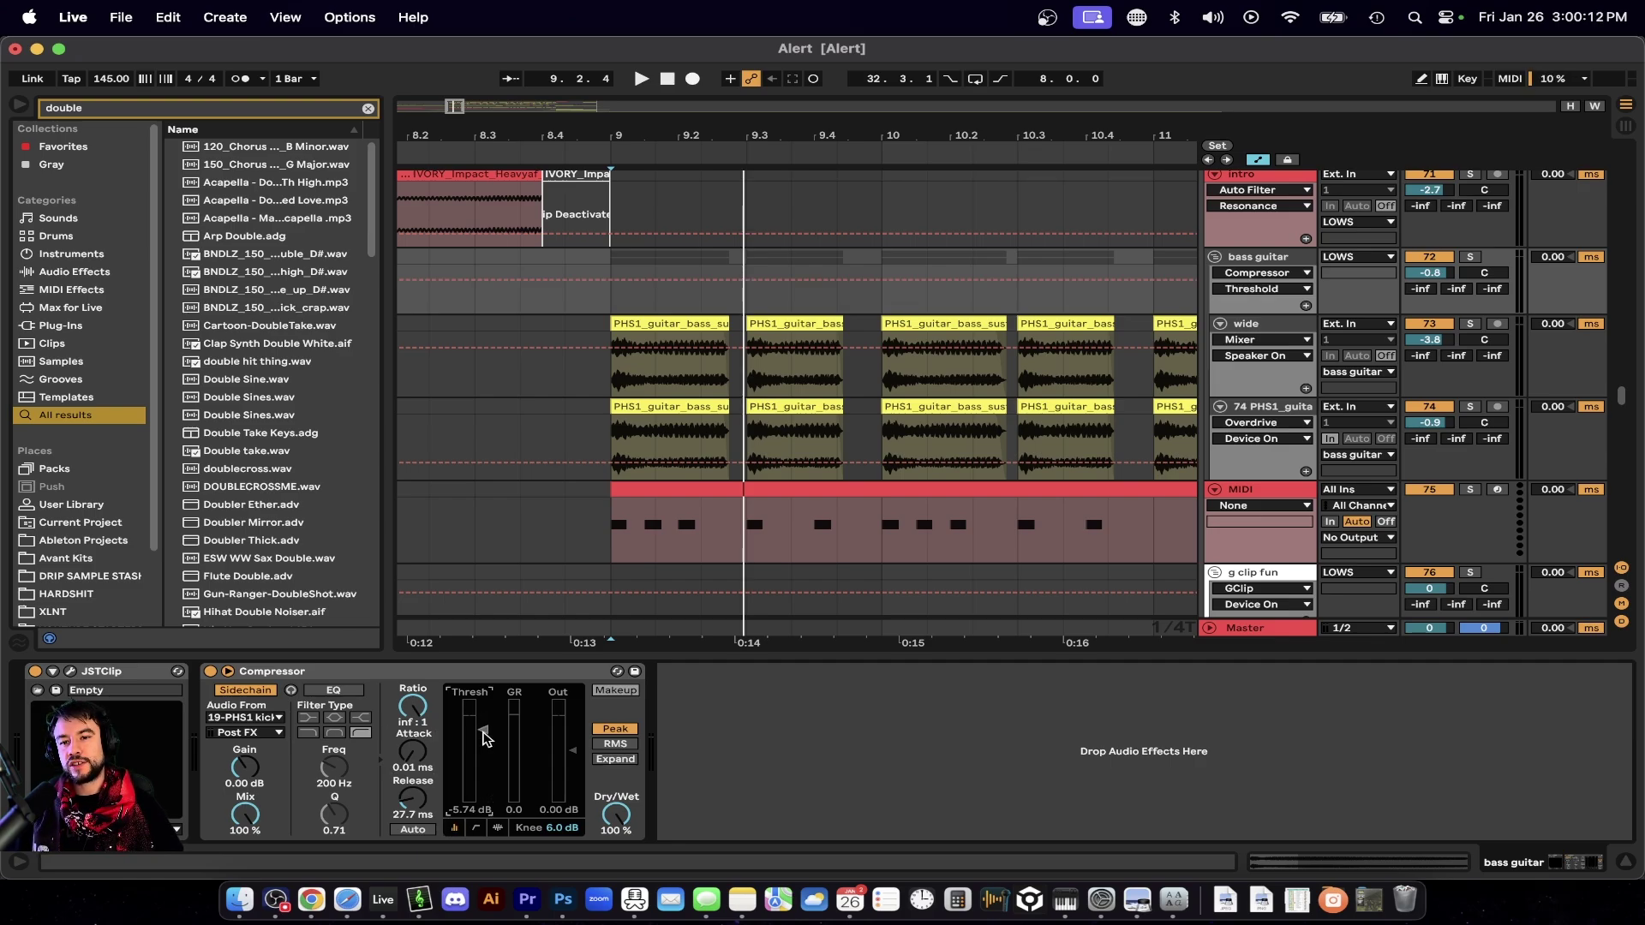
Play the unsoloed arrangement from bar 9 while watching the gain reduction of the bass guitar group's Compressor.
{"action": "key", "text": "space"}
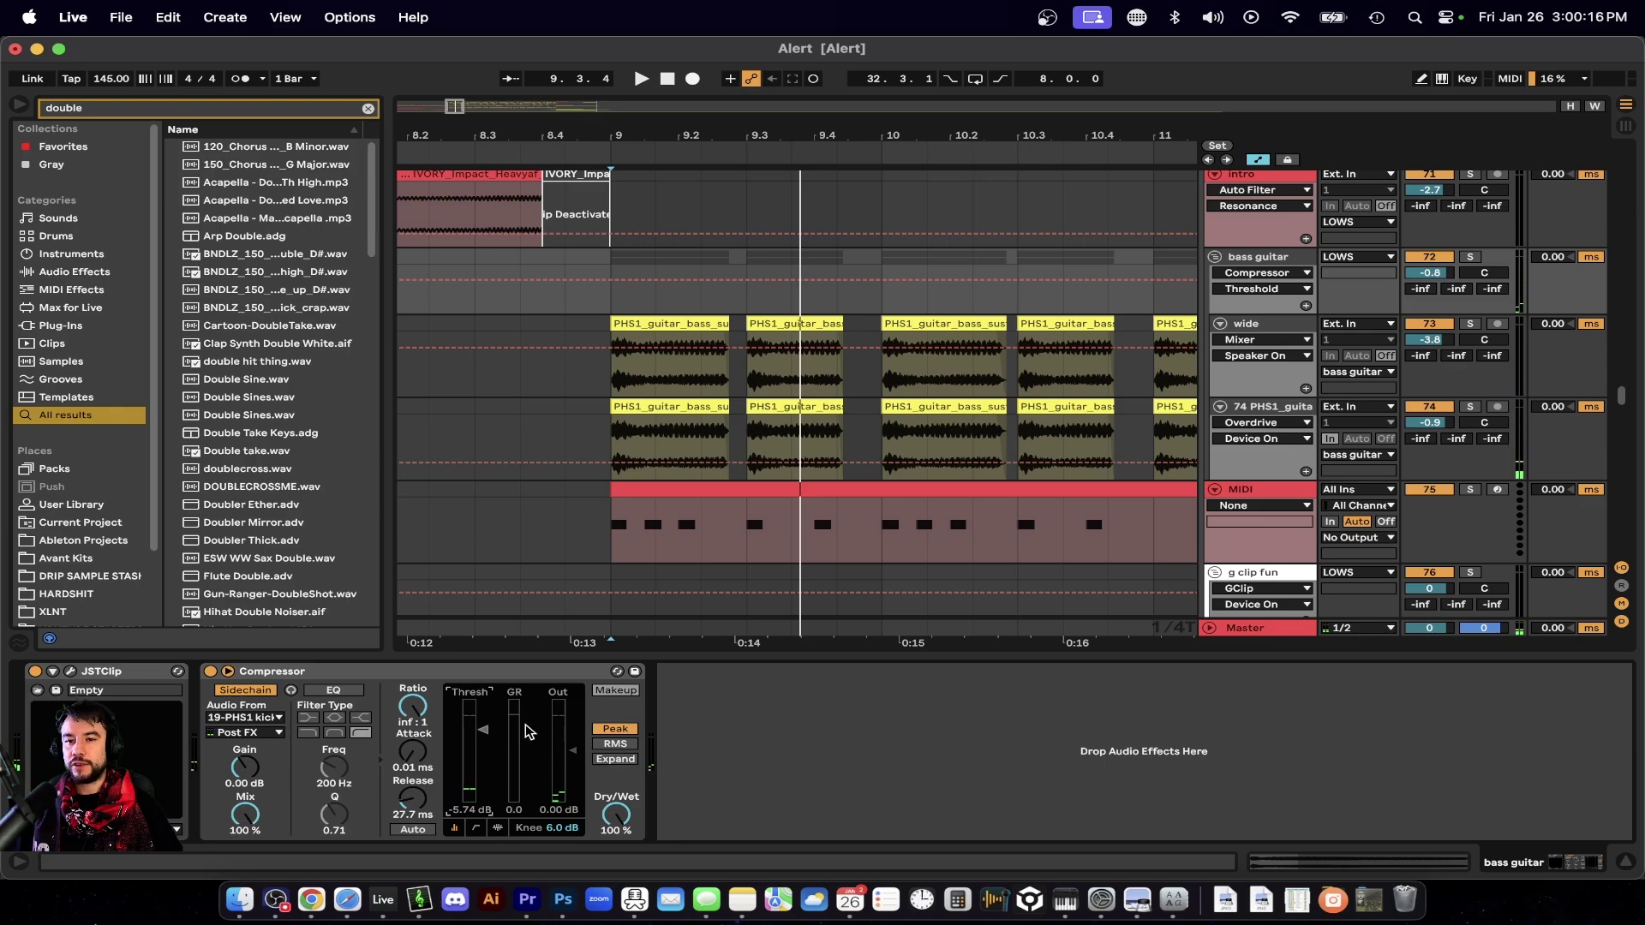
{"action": "key", "text": "space"}
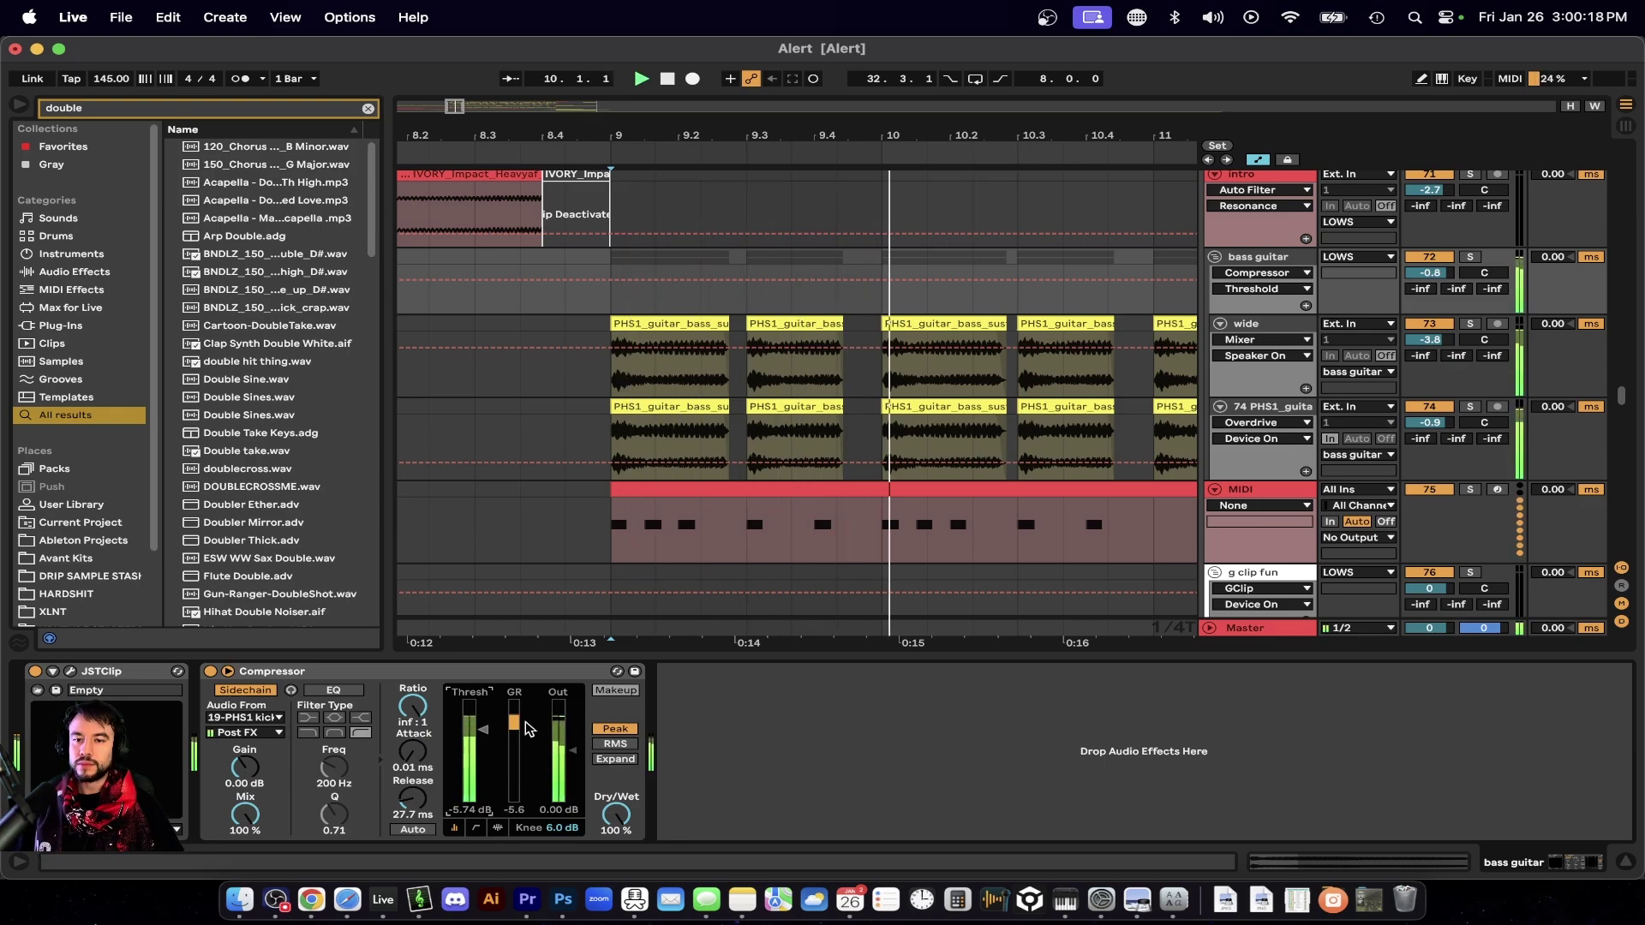
{"action": "scroll", "coordinate": [728, 518], "scroll_direction": "down", "scroll_amount": 5}
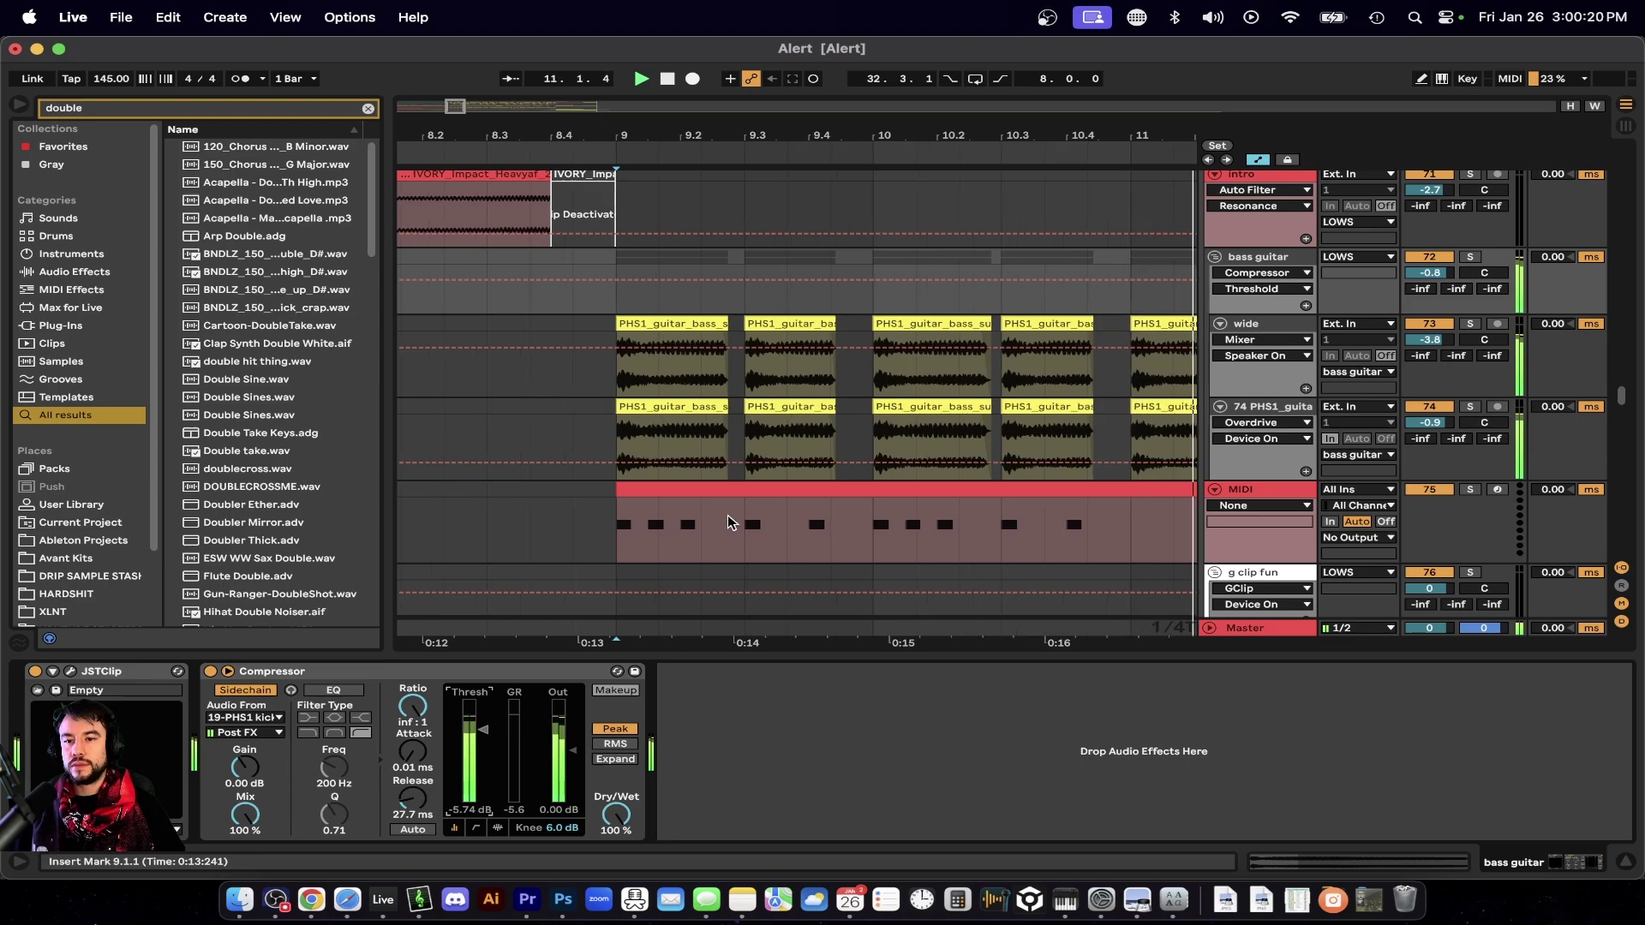
{"action": "scroll", "coordinate": [728, 516], "scroll_direction": "right", "scroll_amount": 3}
{"action": "scroll", "coordinate": [727, 518], "scroll_direction": "right", "scroll_amount": 3}
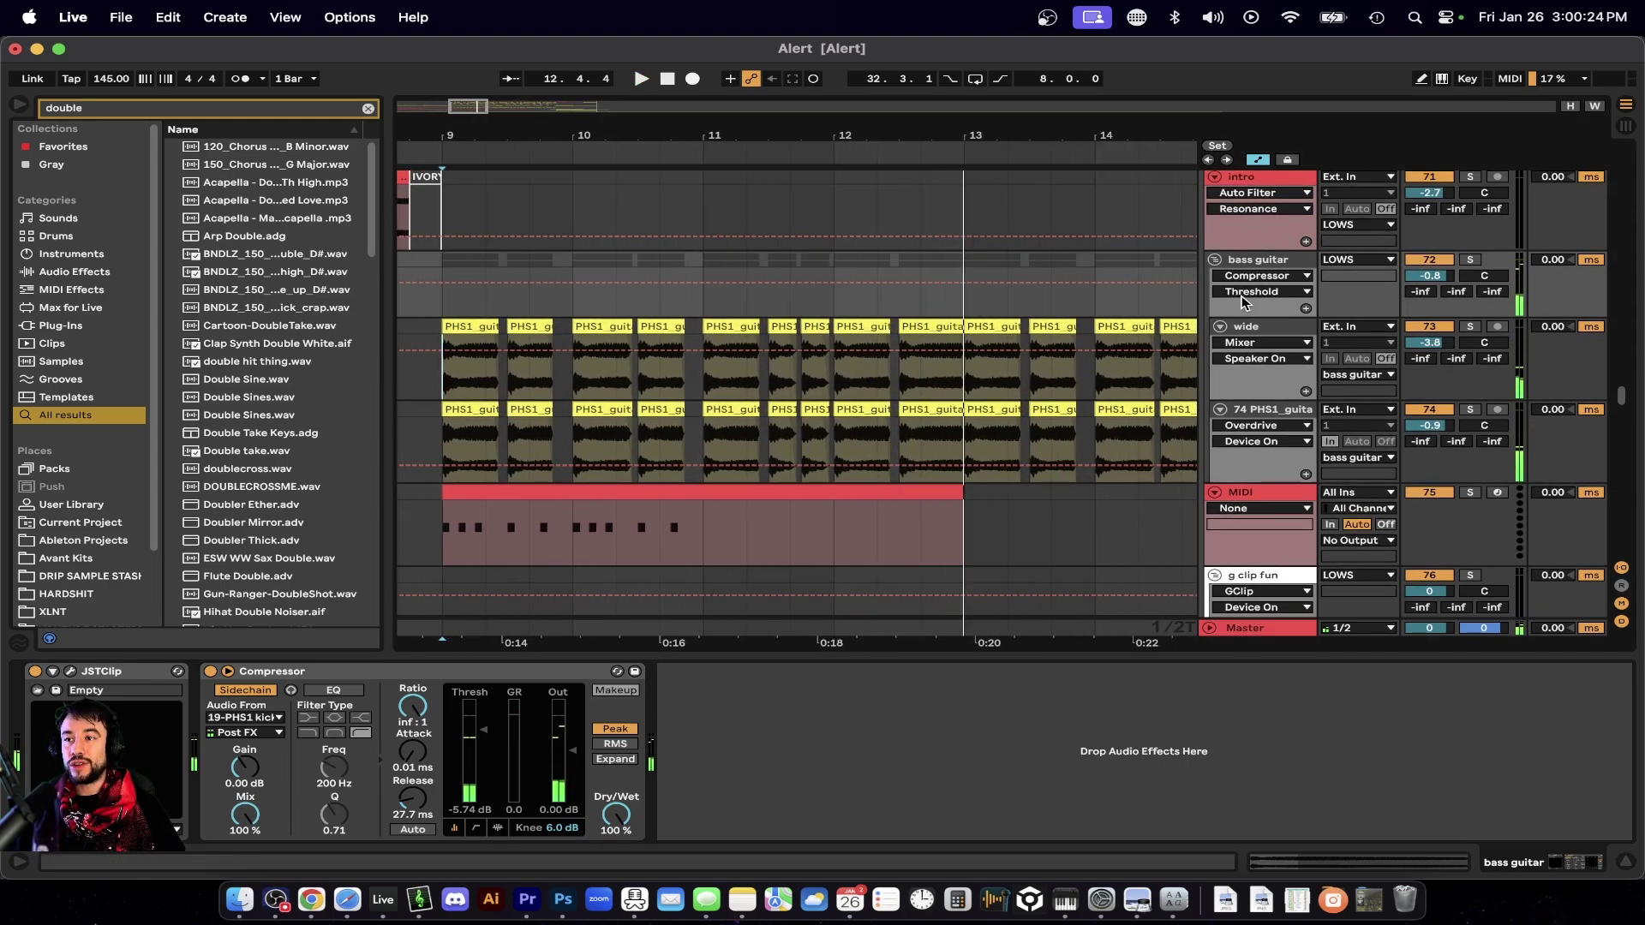
{"action": "left_click", "coordinate": [1242, 262]}
{"action": "key", "text": "space"}
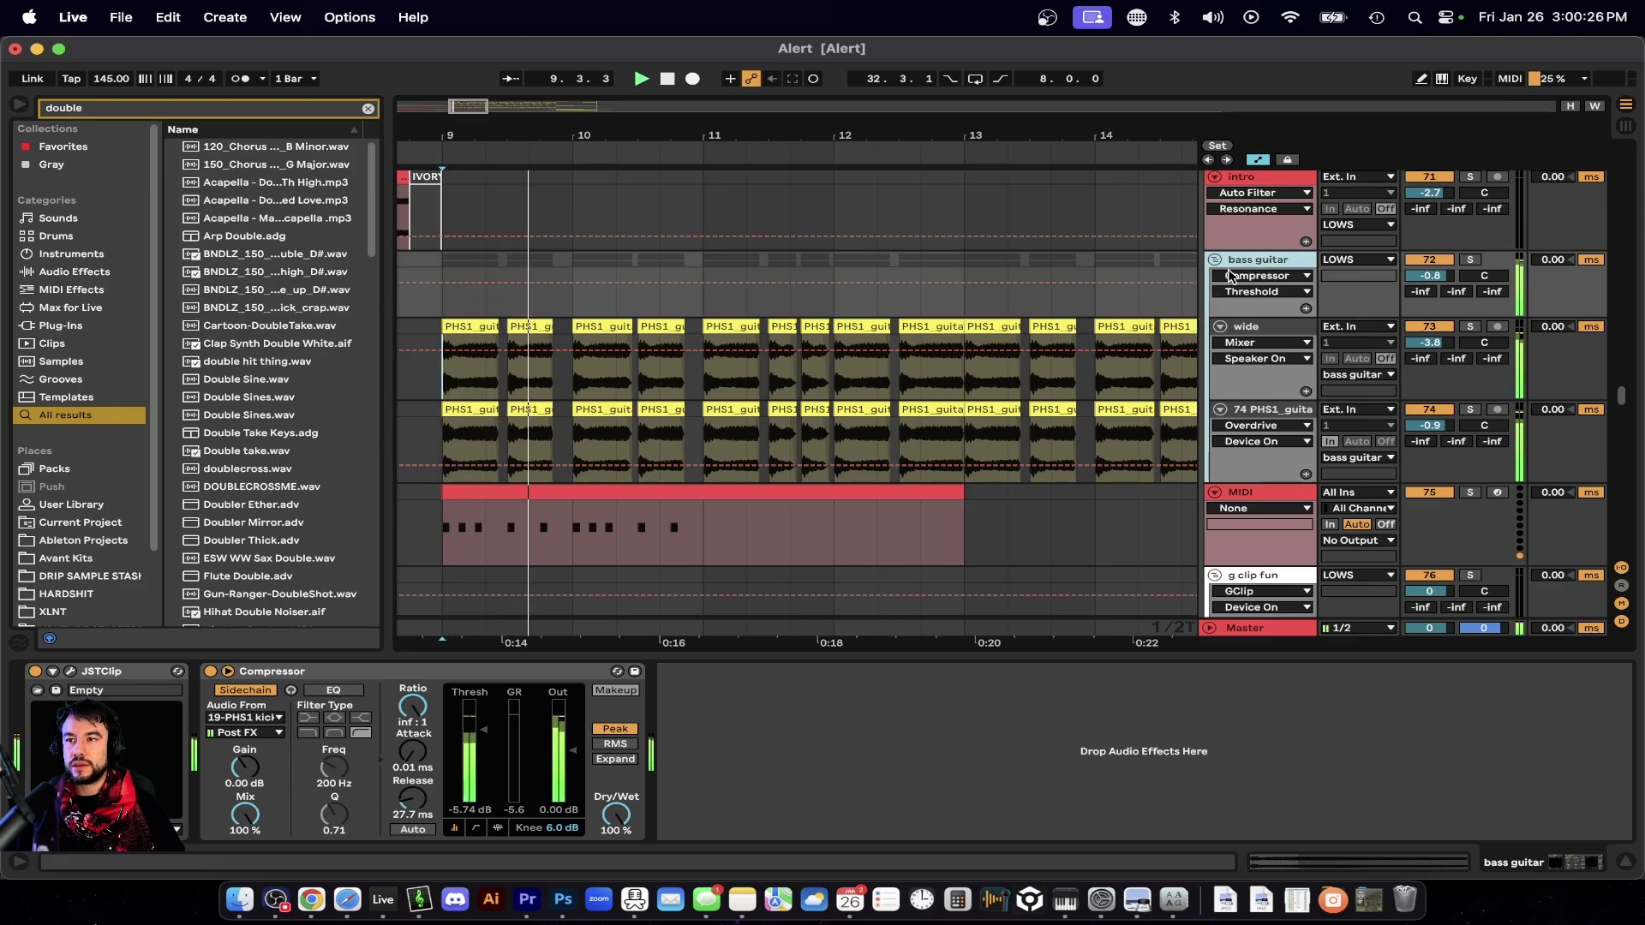
Compare the wide track and track 74 from bar 9 using their solos, and play them unsoloed with the full mix.
{"action": "left_click", "coordinate": [1299, 329]}
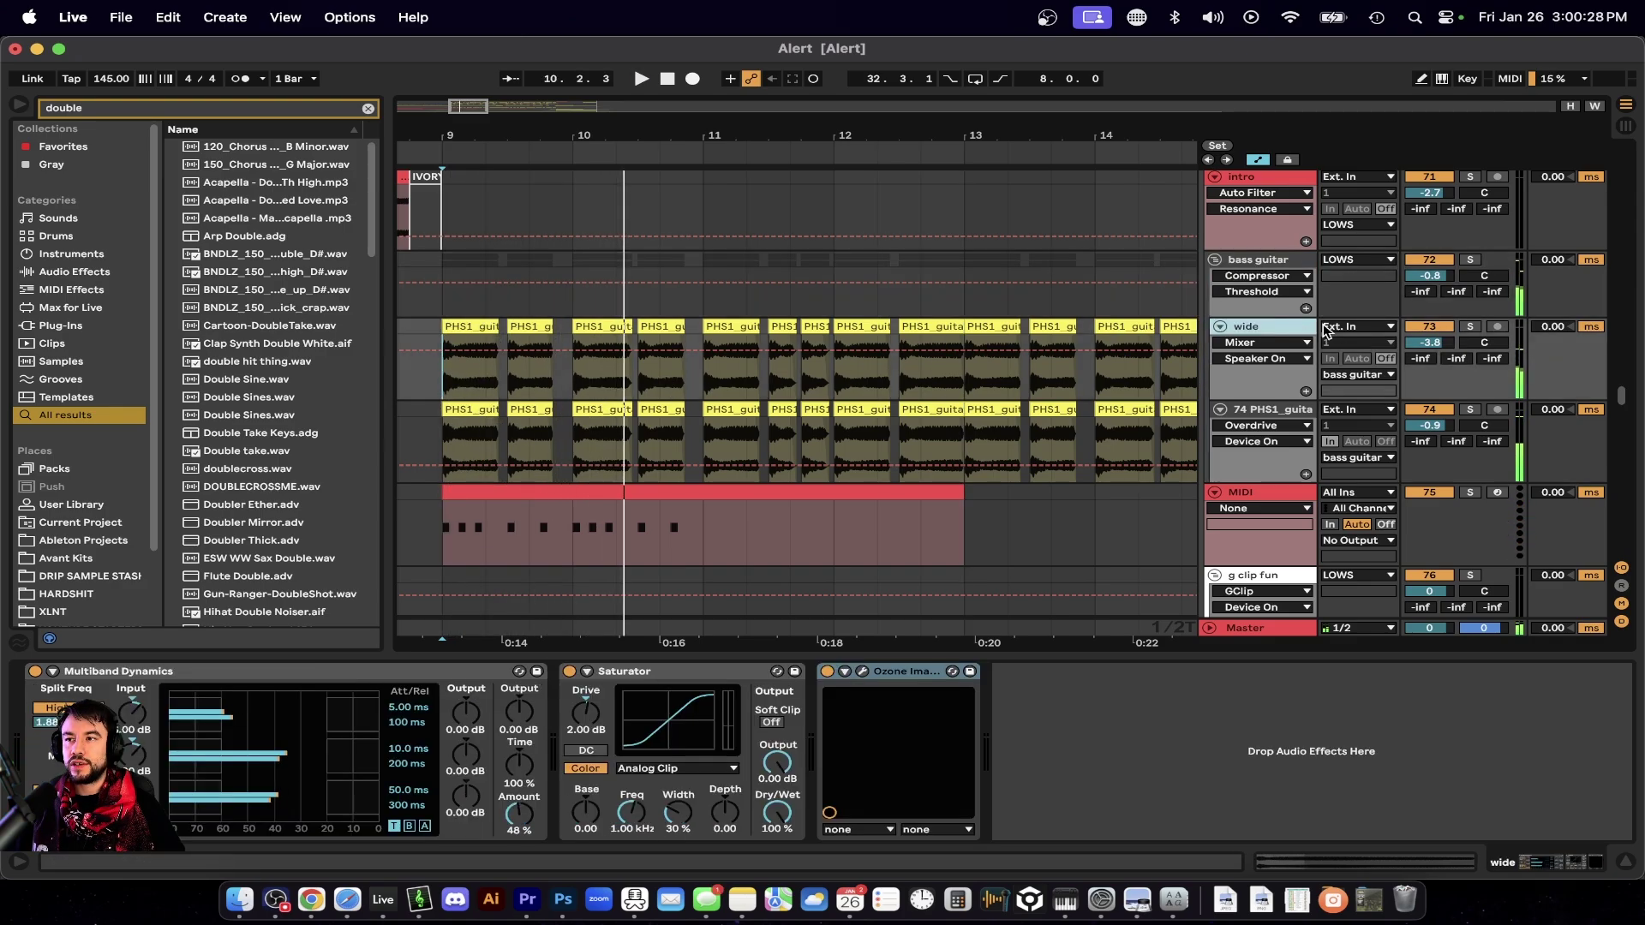
{"action": "left_click", "coordinate": [1471, 327]}
{"action": "key", "text": "space"}
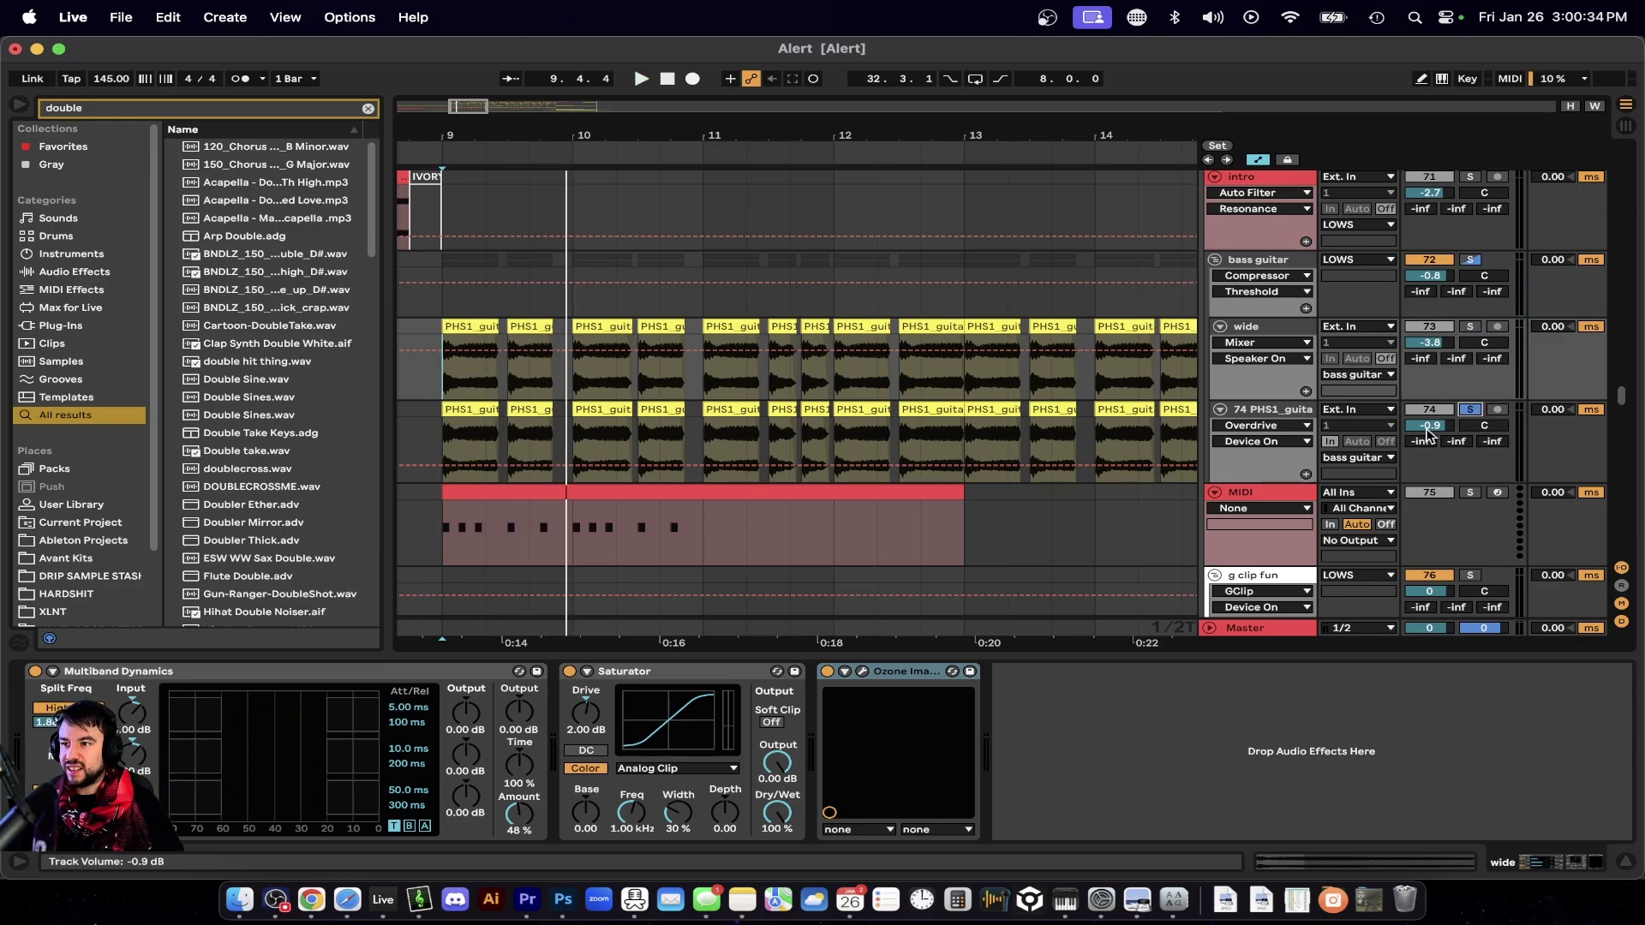
{"action": "key", "text": "space"}
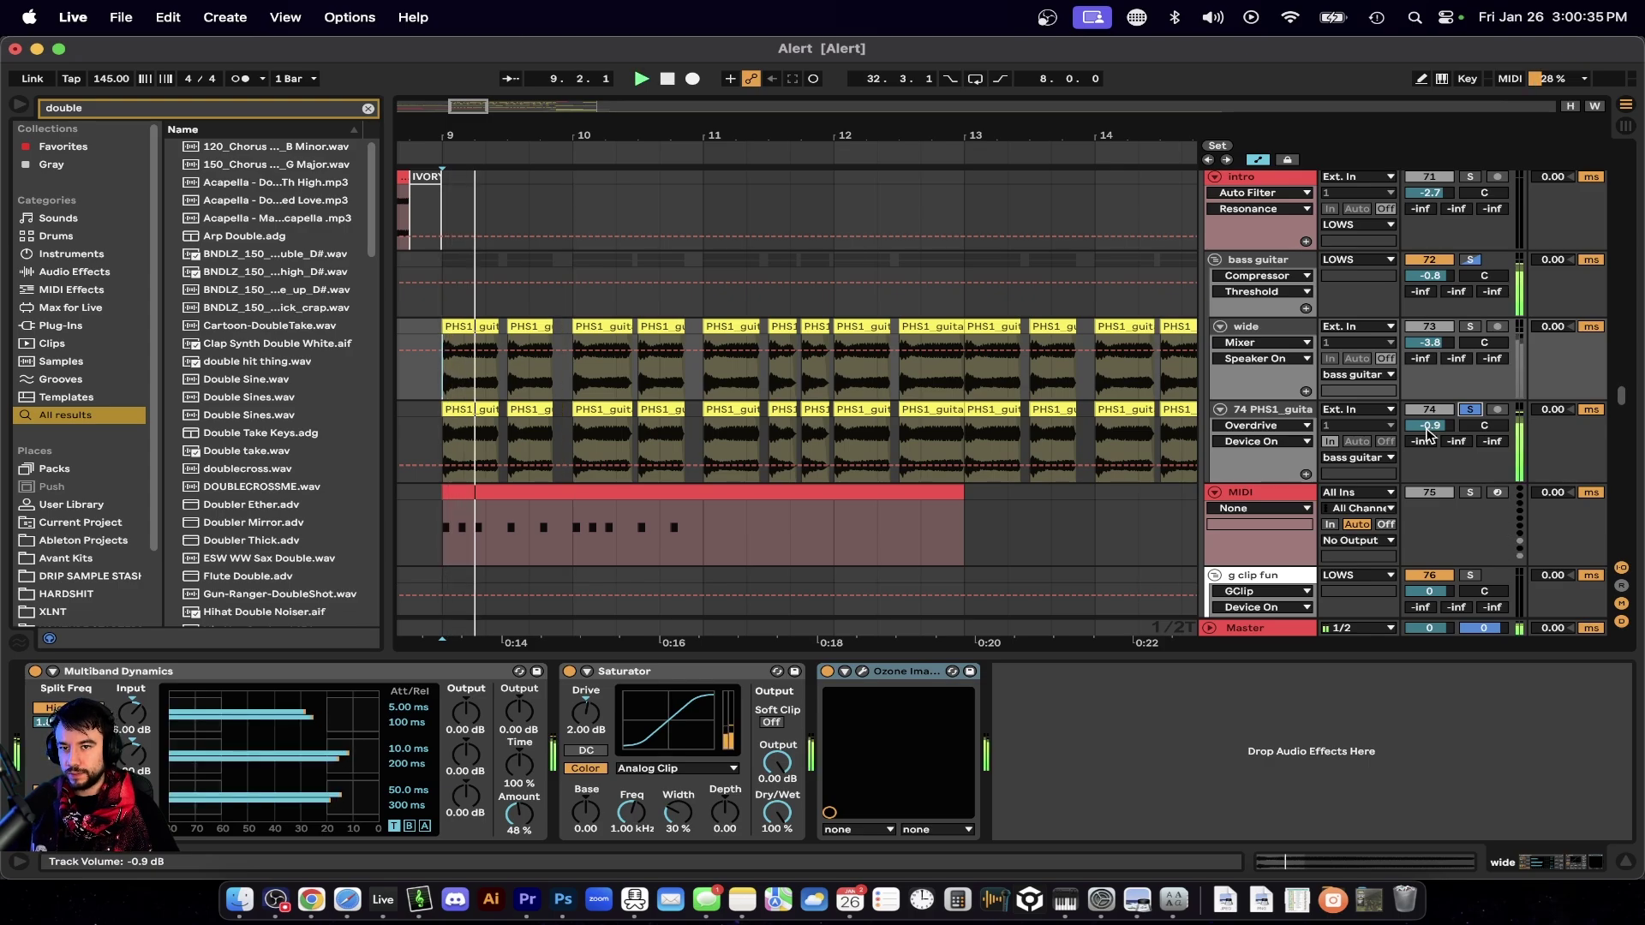
{"action": "left_click", "coordinate": [1471, 328]}
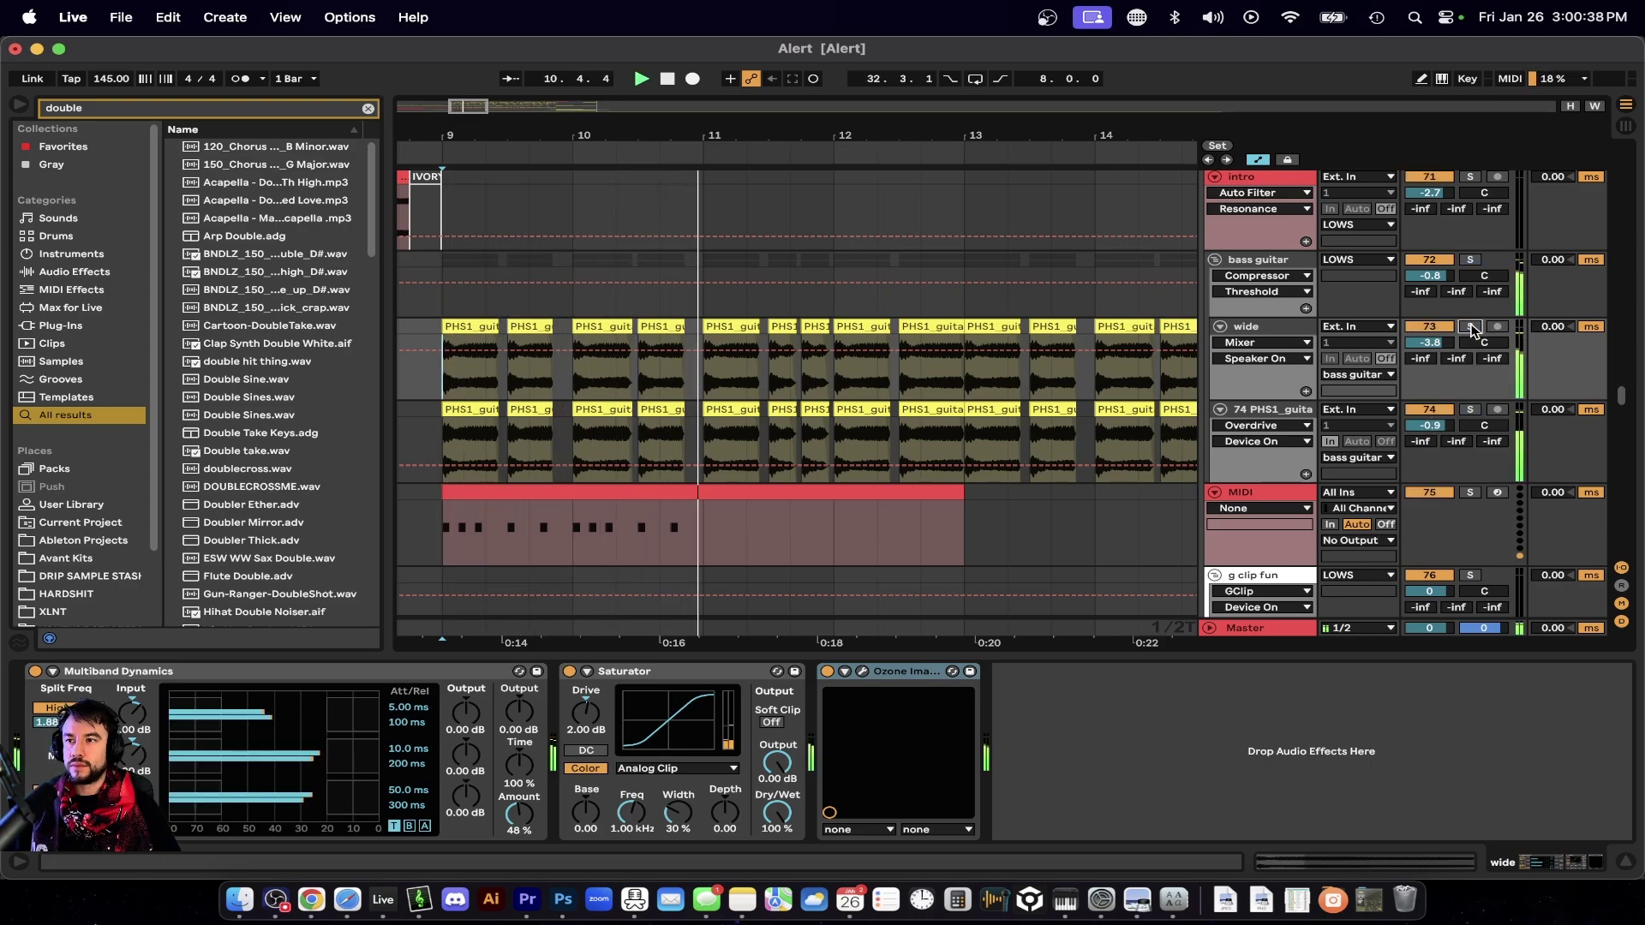
{"action": "key", "text": "space"}
{"action": "key", "text": "space"}
Hide the device view and stop playback, showing the bass guitar clips from bar 9 to bar 11.
{"action": "scroll", "coordinate": [752, 340], "scroll_direction": "left", "scroll_amount": 3}
{"action": "left_click", "coordinate": [618, 658]}
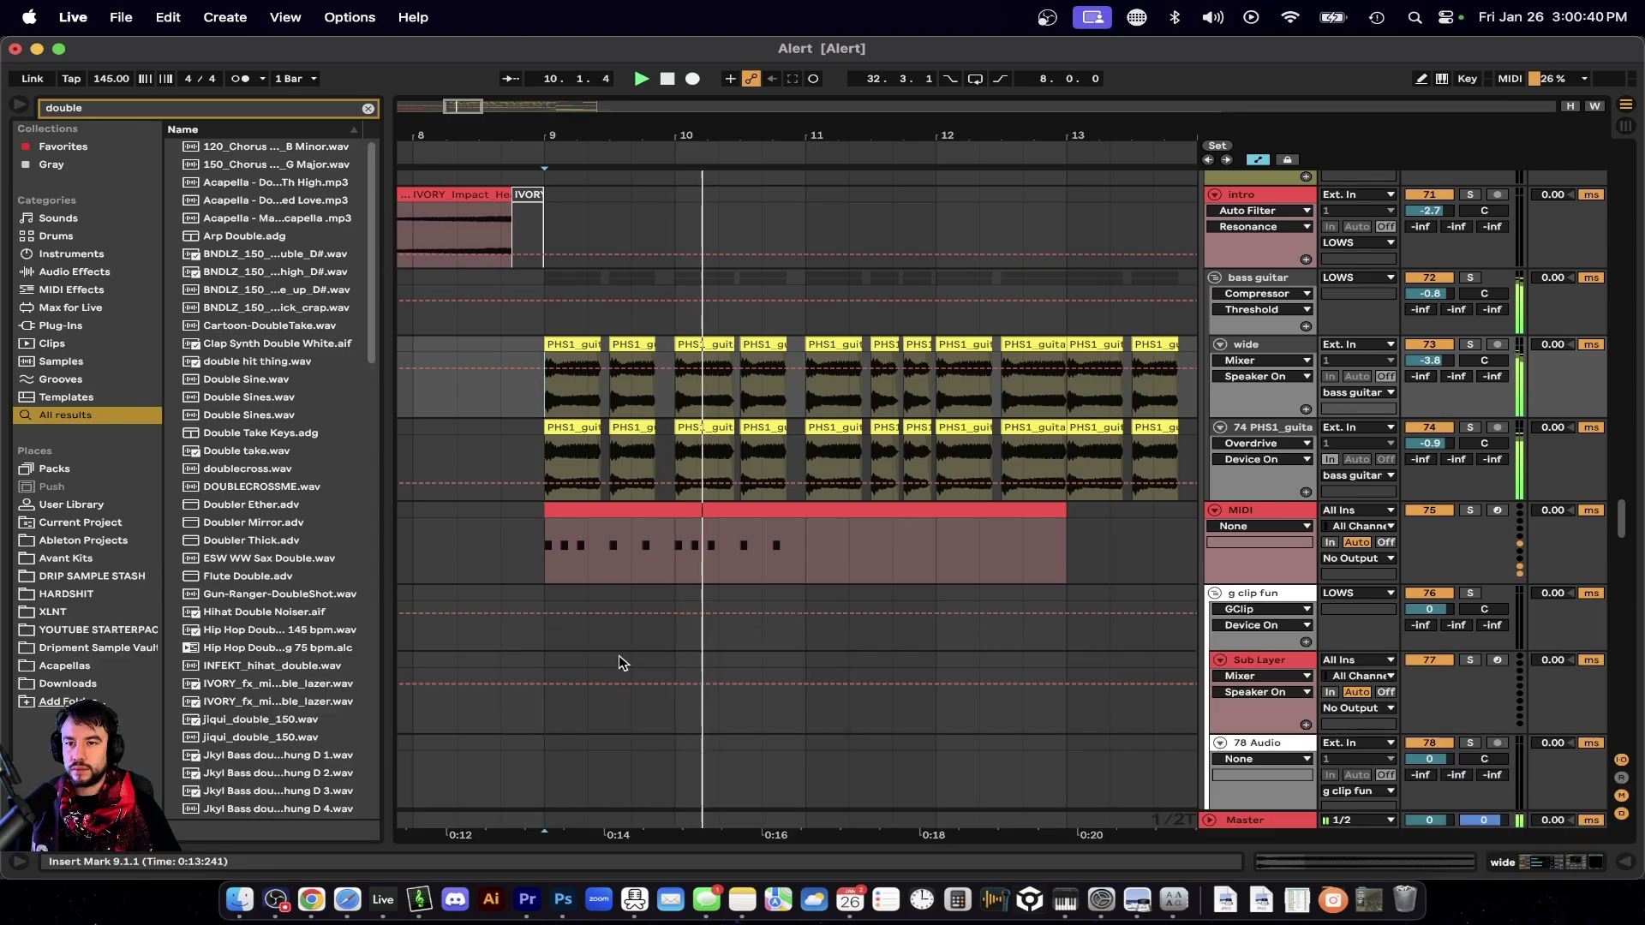
{"action": "scroll", "coordinate": [620, 661], "scroll_direction": "up", "scroll_amount": 2}
{"action": "key", "text": "space"}
{"action": "scroll", "coordinate": [637, 479], "scroll_direction": "up", "scroll_amount": 3}
{"action": "scroll", "coordinate": [637, 478], "scroll_direction": "left", "scroll_amount": 1}
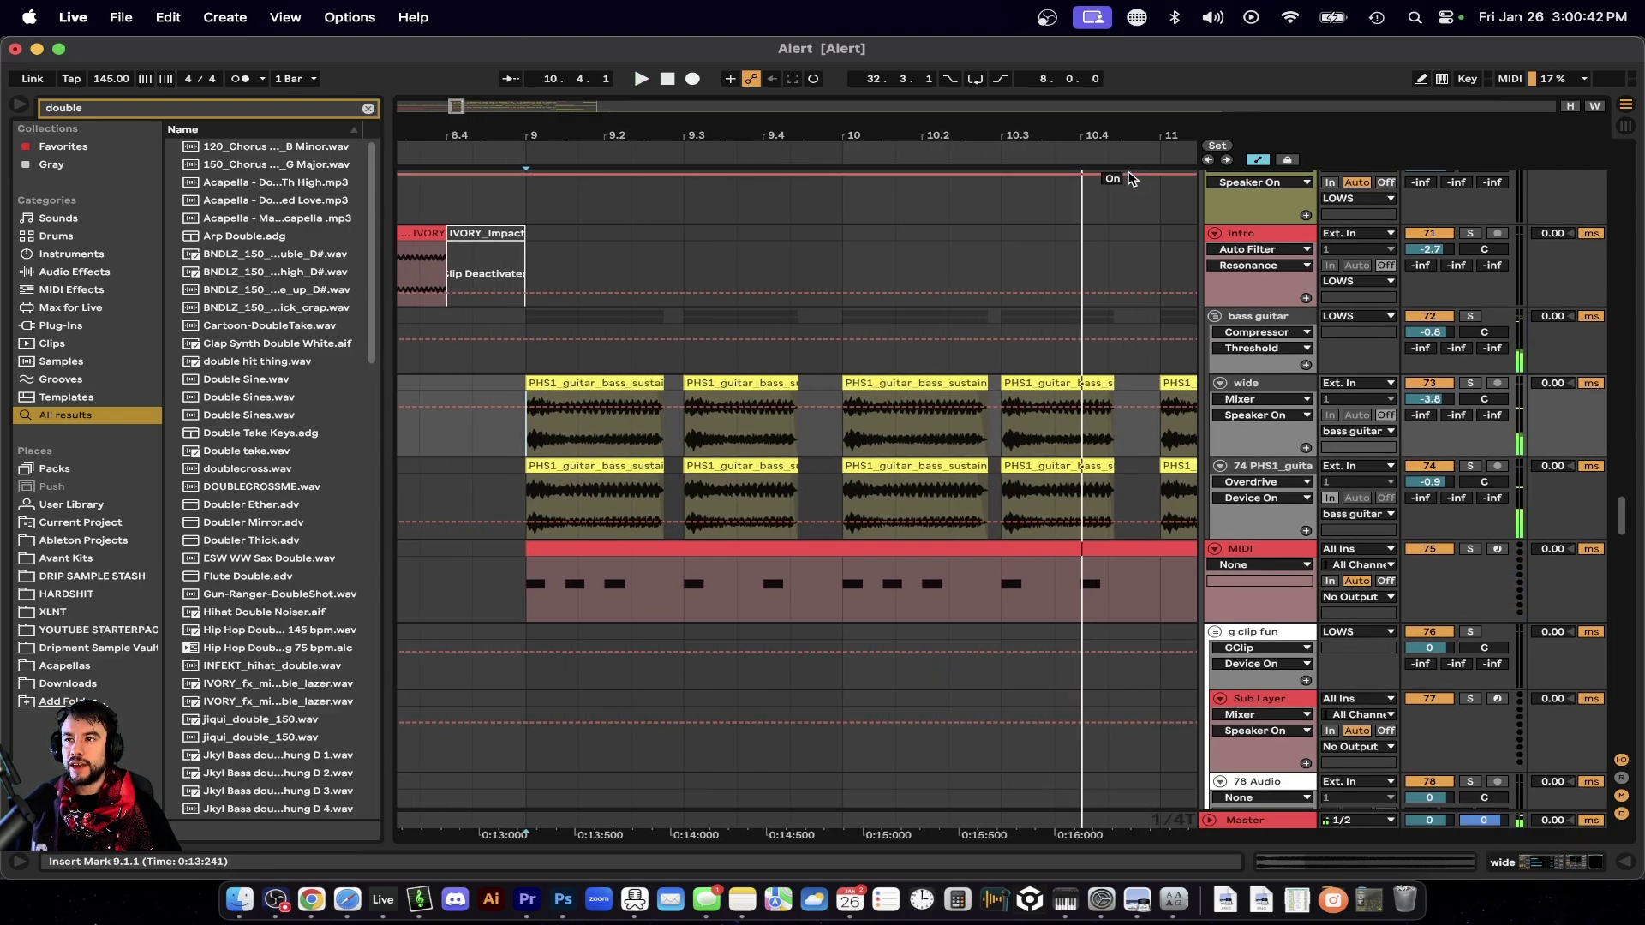
Select 9.1.1 to 9.3.1 across the wide track and track 74, and turn off automation mode.
{"action": "left_click", "coordinate": [683, 483]}
{"action": "left_click_drag", "start_coordinate": [683, 485], "coordinate": [526, 420]}
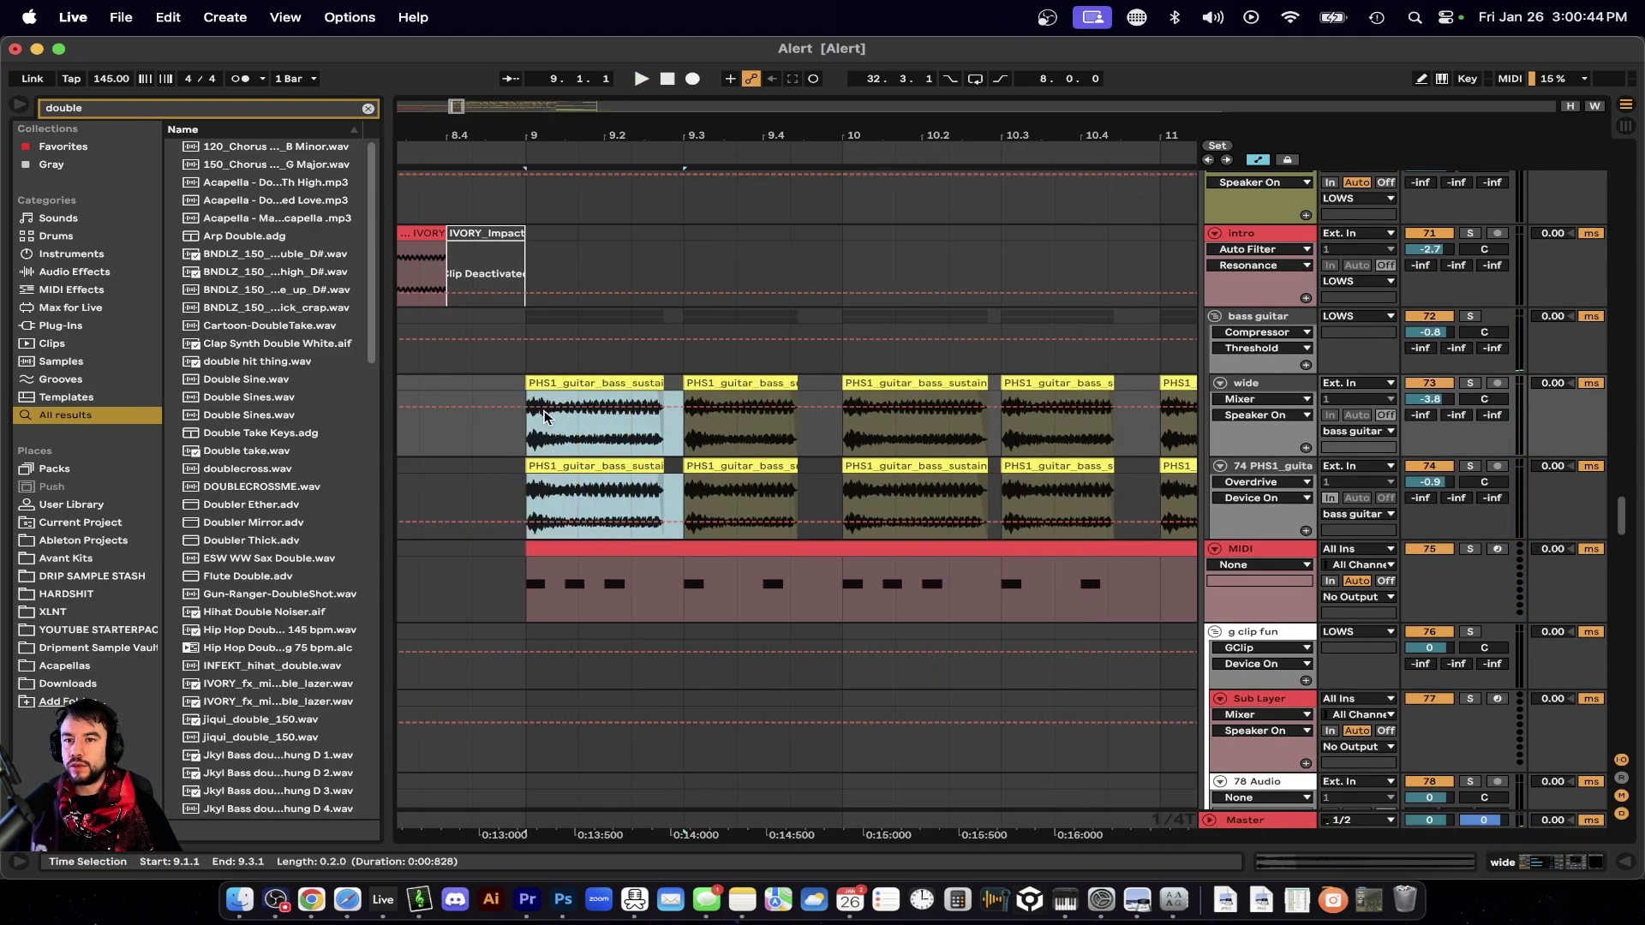
{"action": "left_click", "coordinate": [1256, 160]}
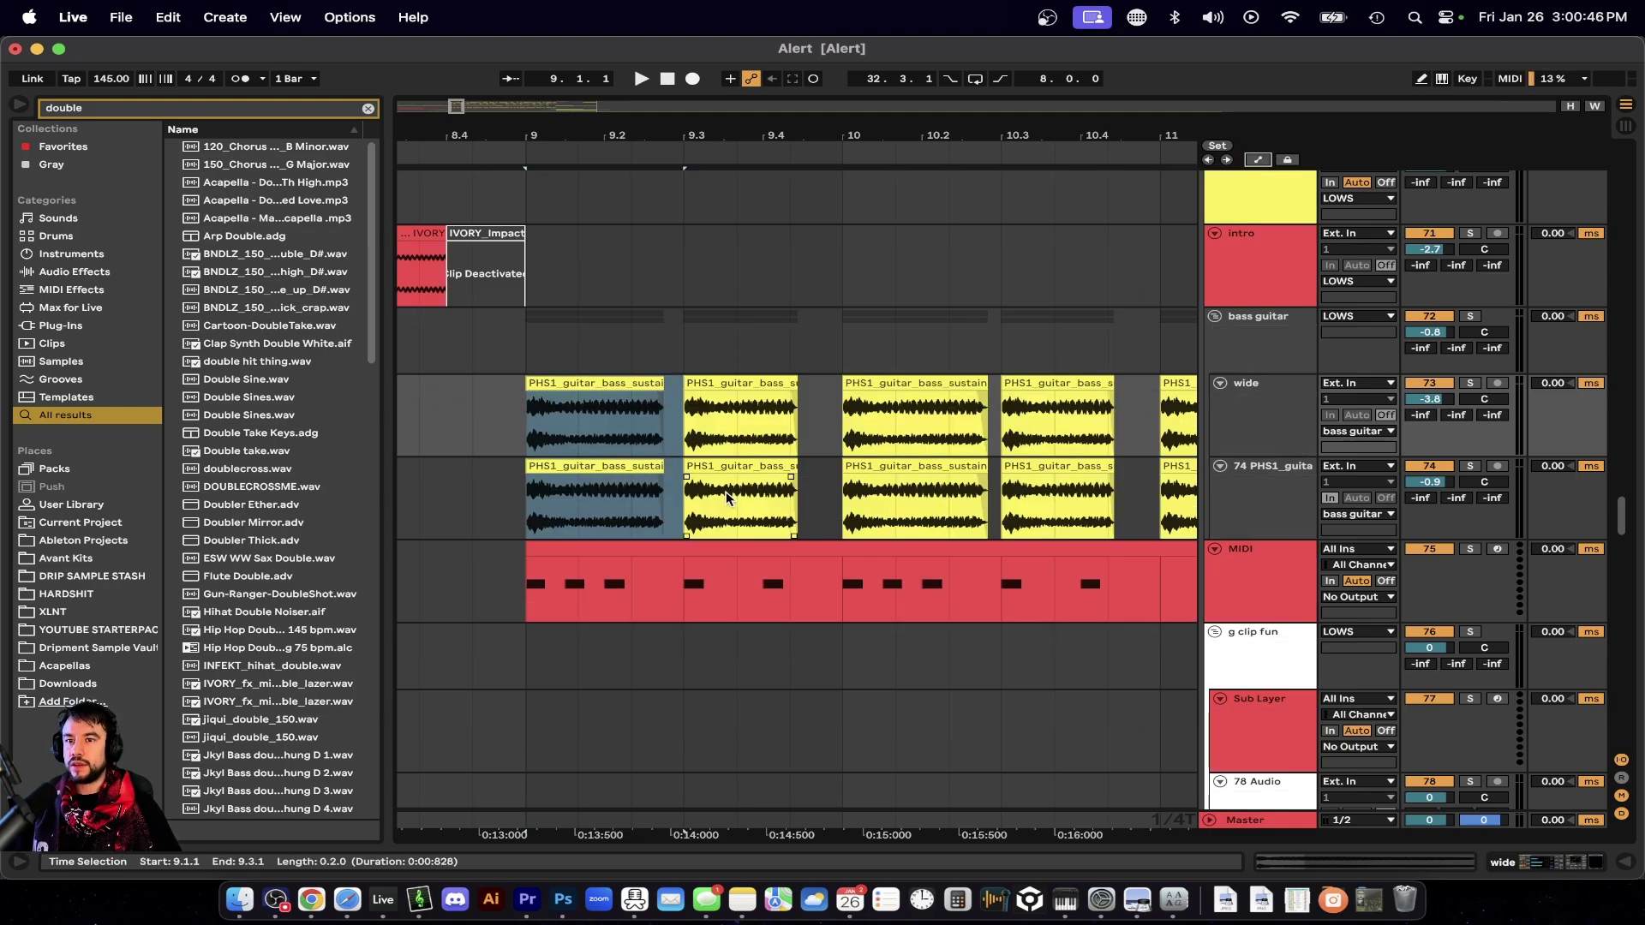
Solo the 6-string riff on track 51 and play it from bar 9, returning to the bass guitar clips.
{"action": "scroll", "coordinate": [701, 495], "scroll_direction": "up", "scroll_amount": 15}
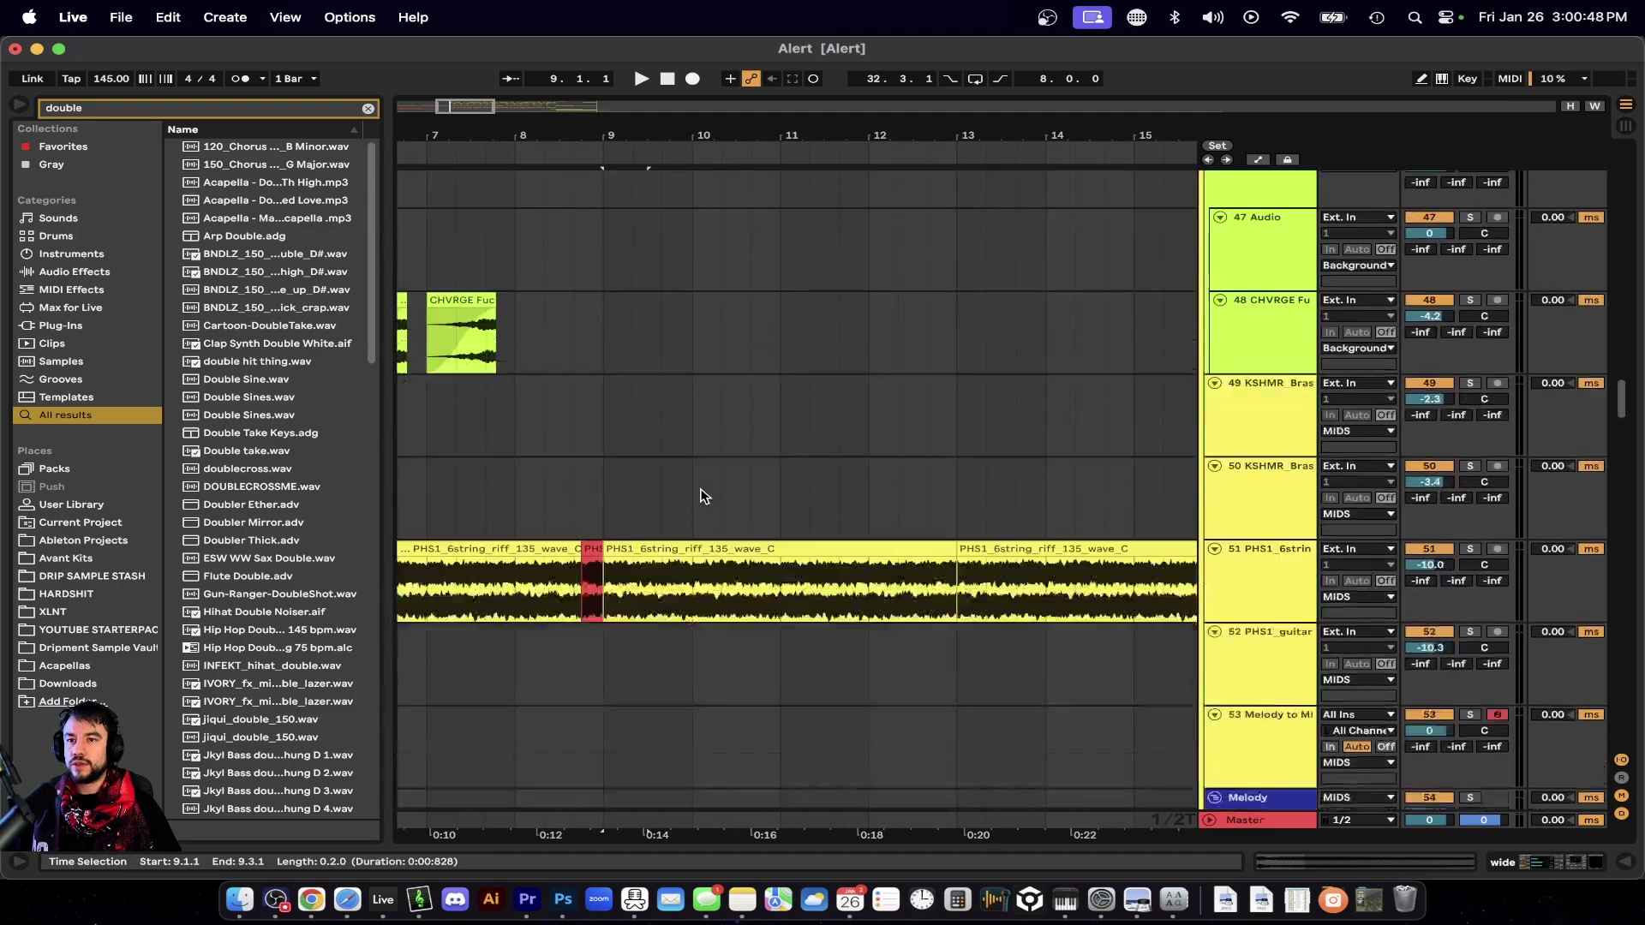
{"action": "scroll", "coordinate": [701, 496], "scroll_direction": "down", "scroll_amount": 2}
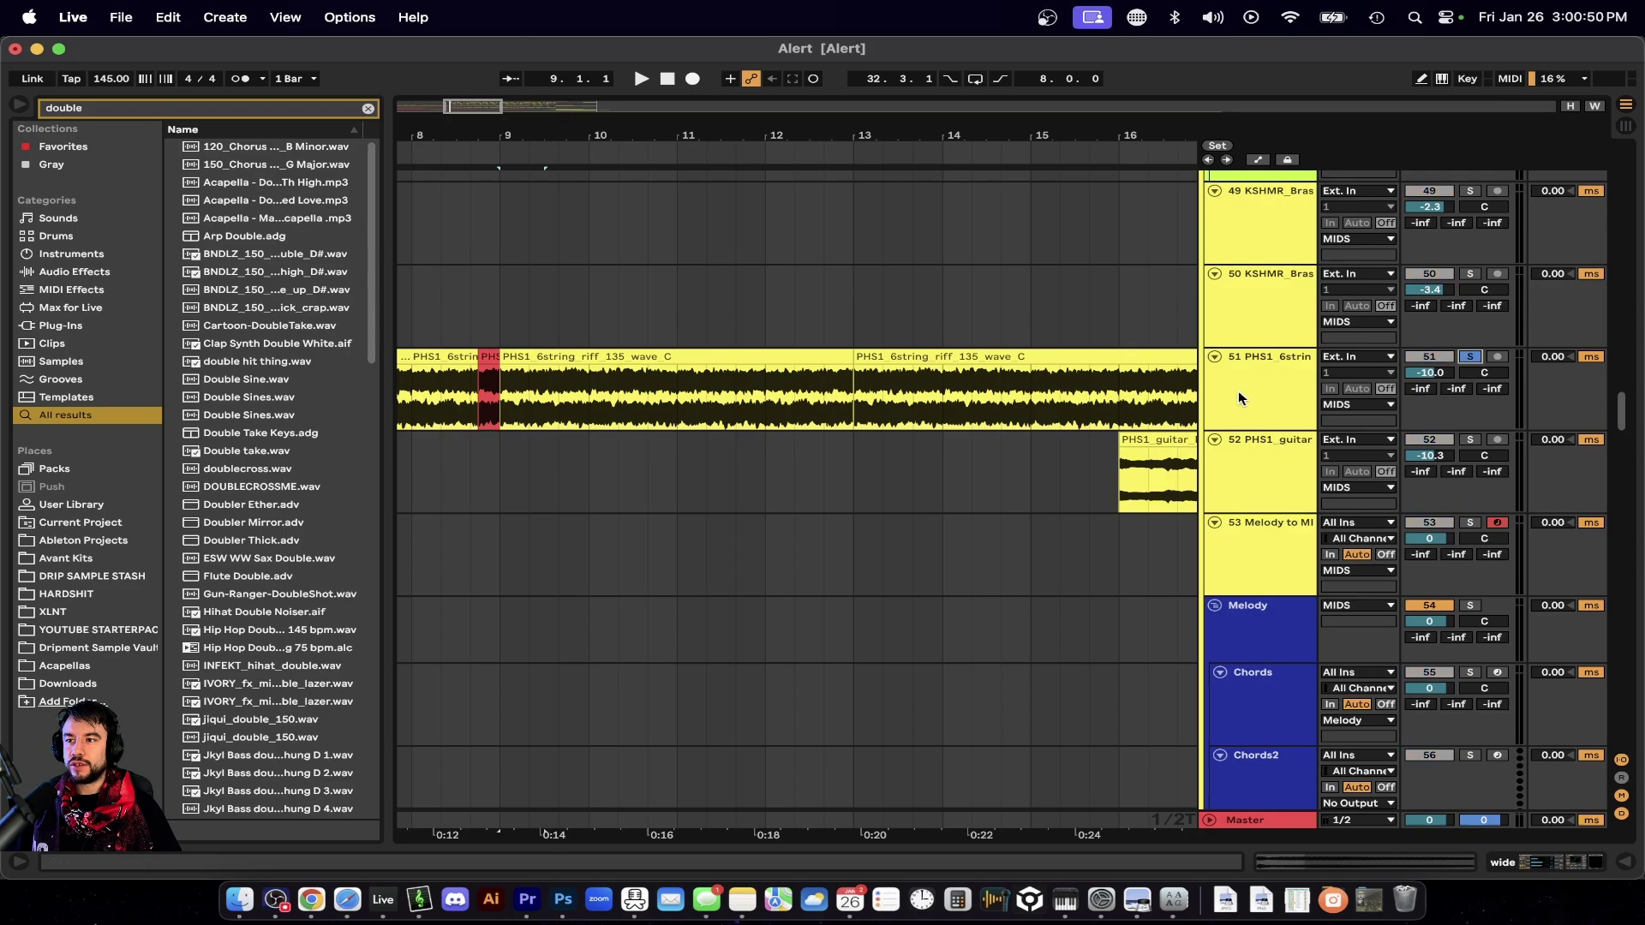
{"action": "key", "text": "space"}
{"action": "scroll", "coordinate": [801, 540], "scroll_direction": "down", "scroll_amount": 18}
{"action": "scroll", "coordinate": [801, 540], "scroll_direction": "up", "scroll_amount": 5}
{"action": "scroll", "coordinate": [691, 519], "scroll_direction": "left", "scroll_amount": 2}
{"action": "scroll", "coordinate": [691, 518], "scroll_direction": "up", "scroll_amount": 3}
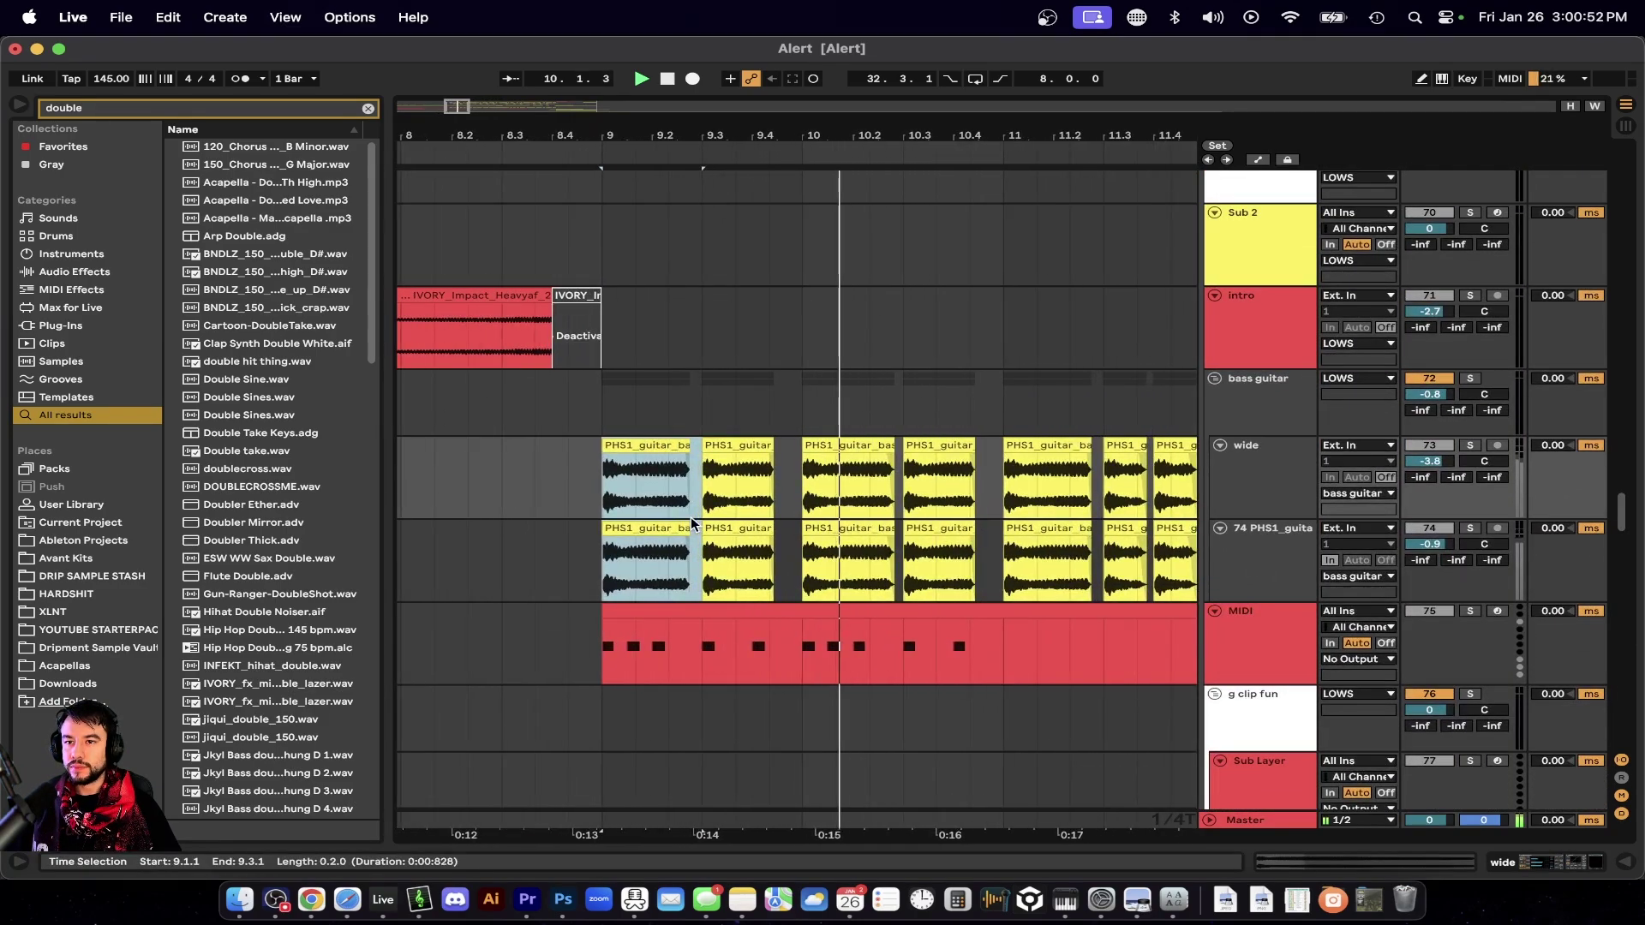
Try extending the first bass guitar clips on both tracks to bar 10, audition them with the group soloed, and undo the extension.
{"action": "key", "text": "space"}
{"action": "left_click_drag", "start_coordinate": [675, 445], "coordinate": [786, 449]}
{"action": "key", "text": "space"}
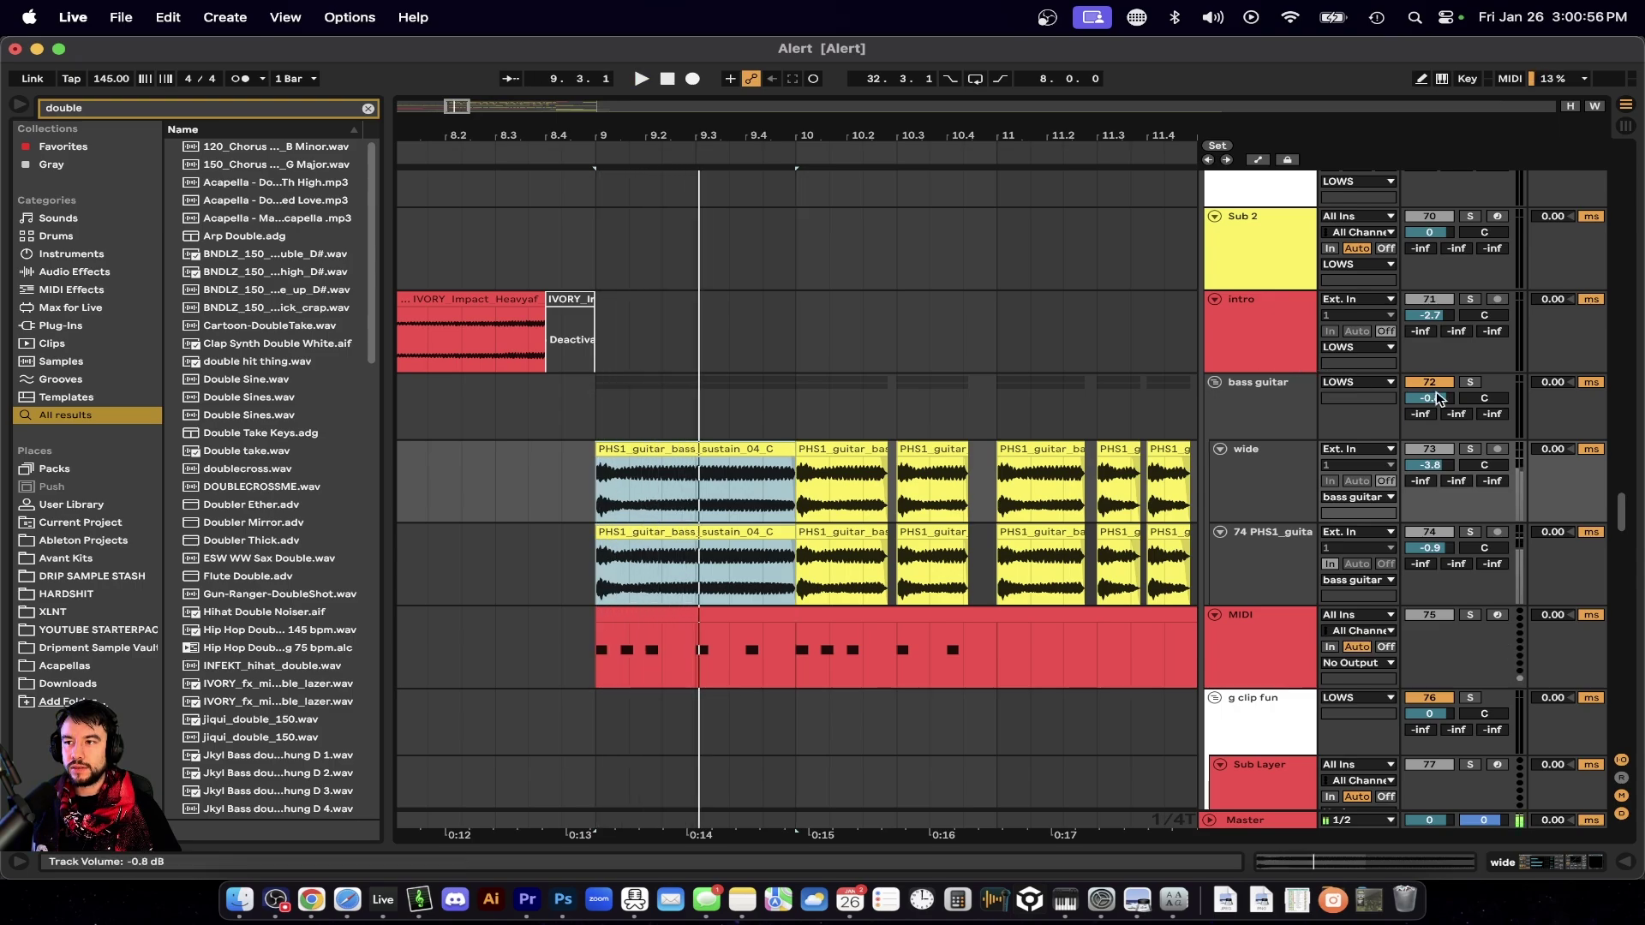
{"action": "left_click", "coordinate": [1468, 383]}
{"action": "key", "text": "space"}
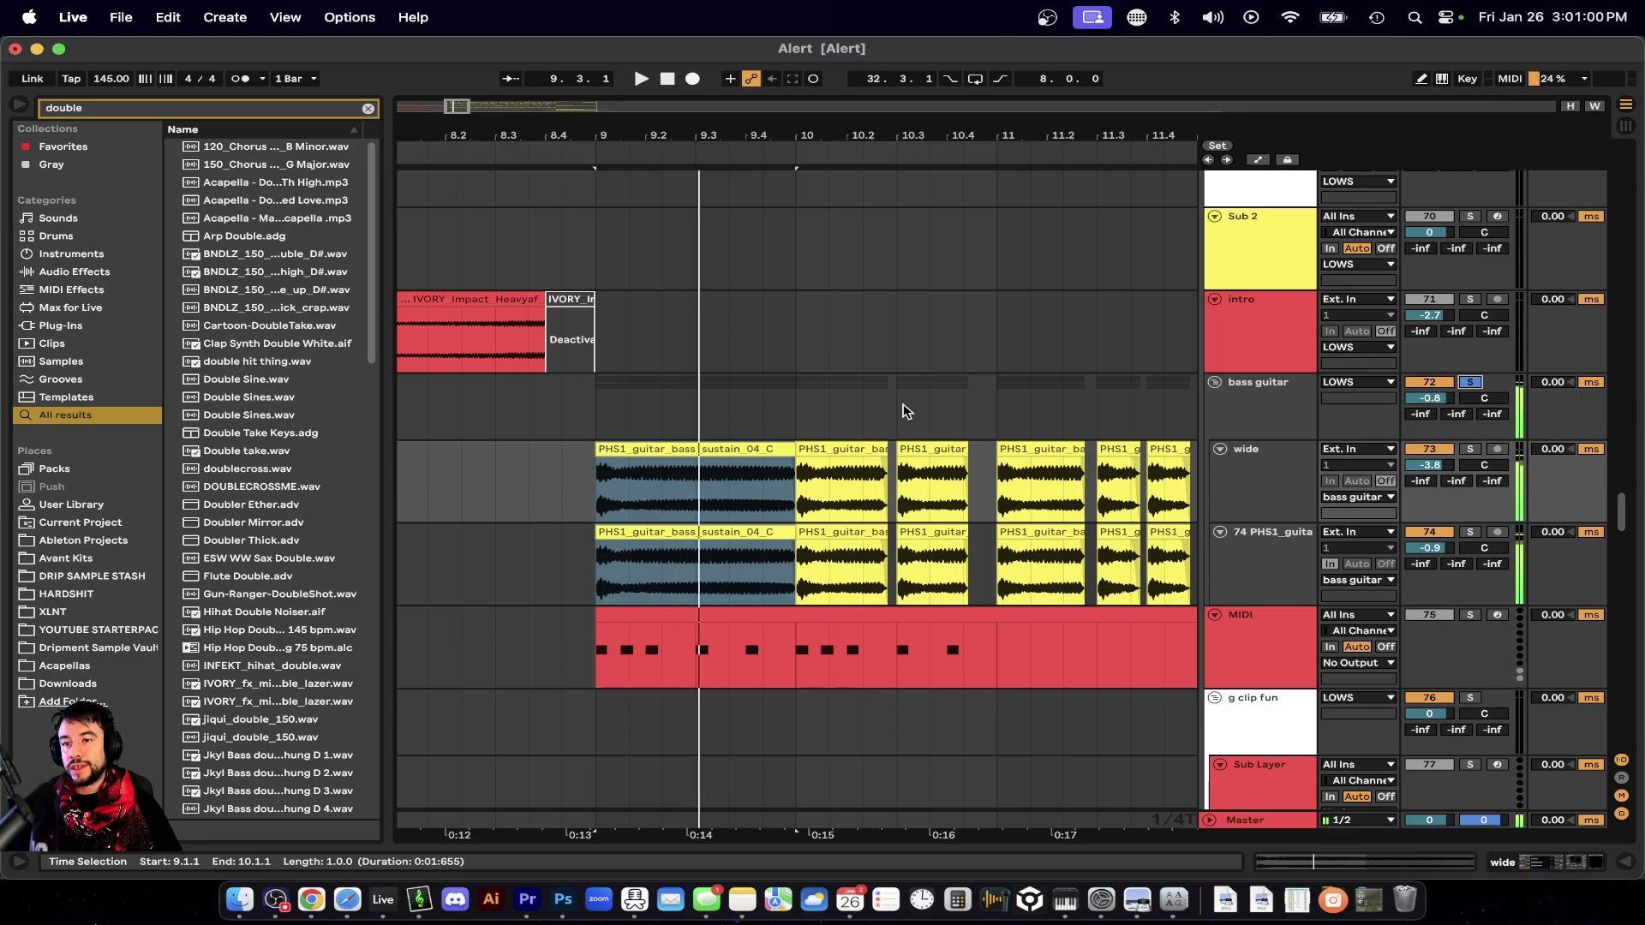
{"action": "key", "text": "super+z"}
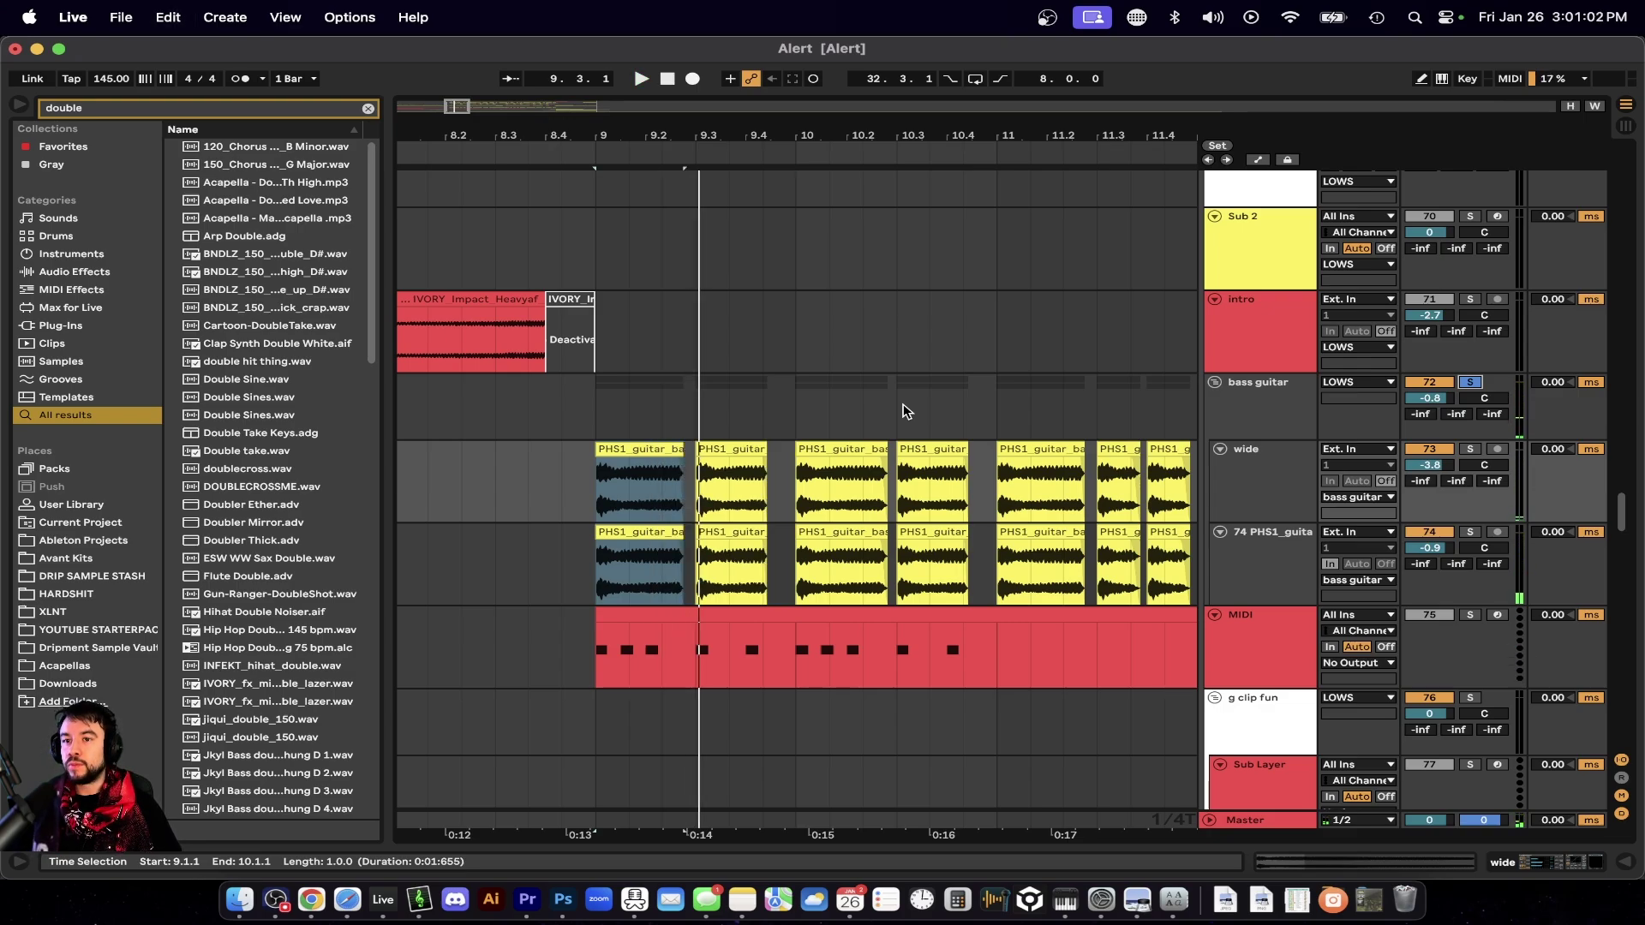
Play the soloed bass guitar group's gapped pattern from bar 9, and replay the short hits from 11.3.
{"action": "key", "text": "space"}
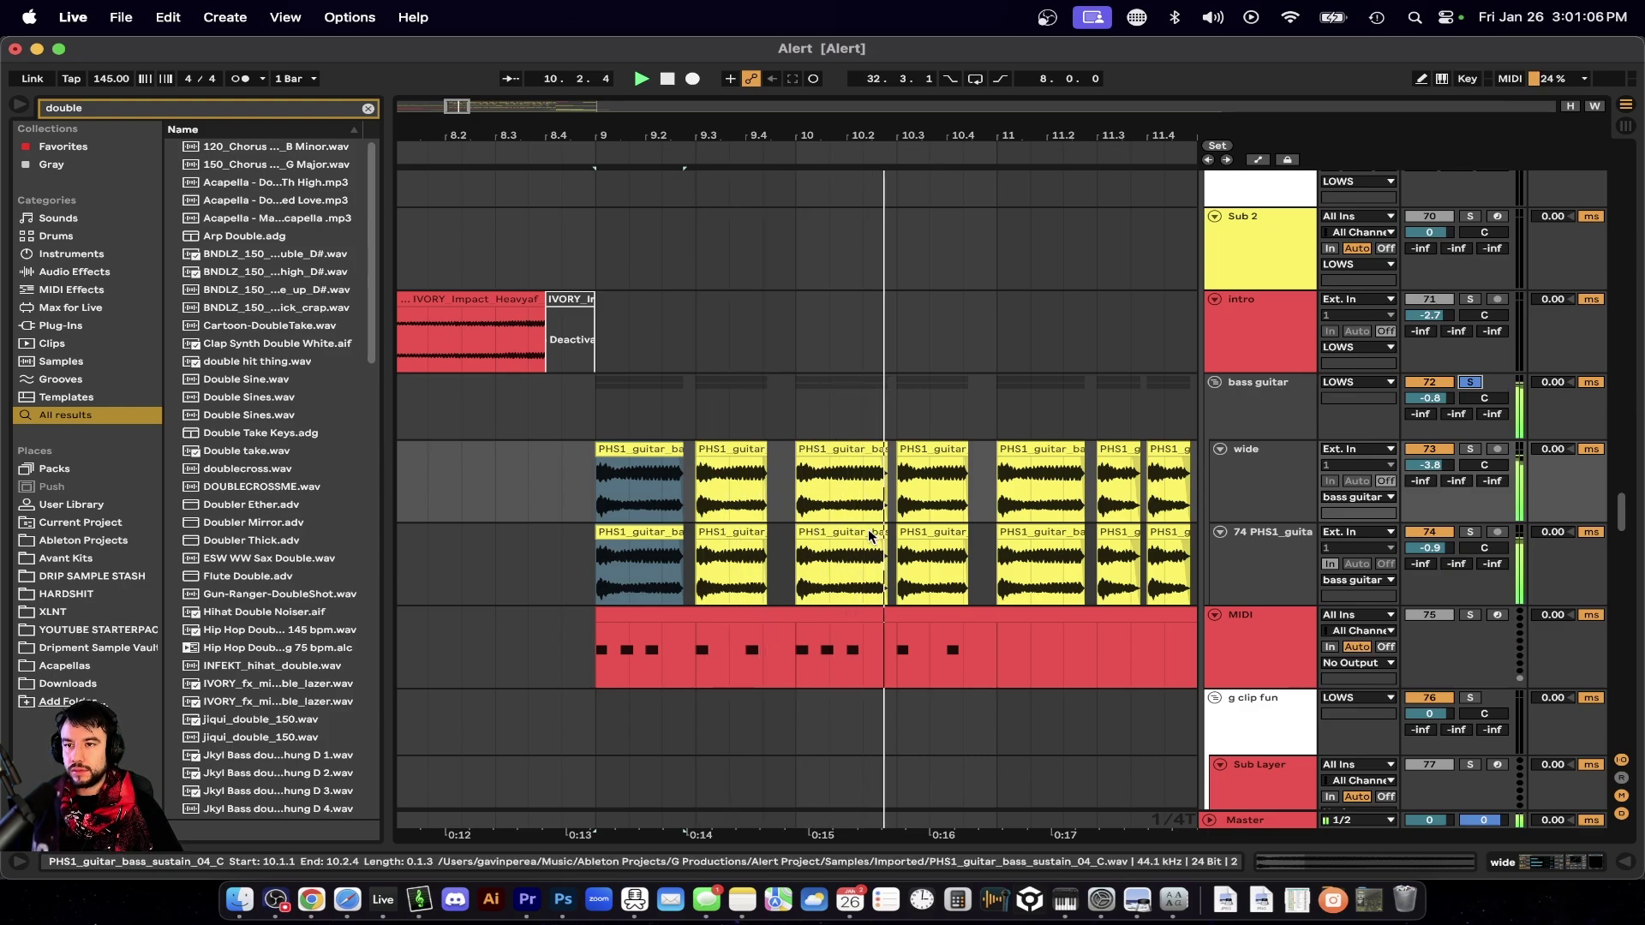
{"action": "key", "text": "space"}
{"action": "scroll", "coordinate": [1082, 506], "scroll_direction": "right", "scroll_amount": 5}
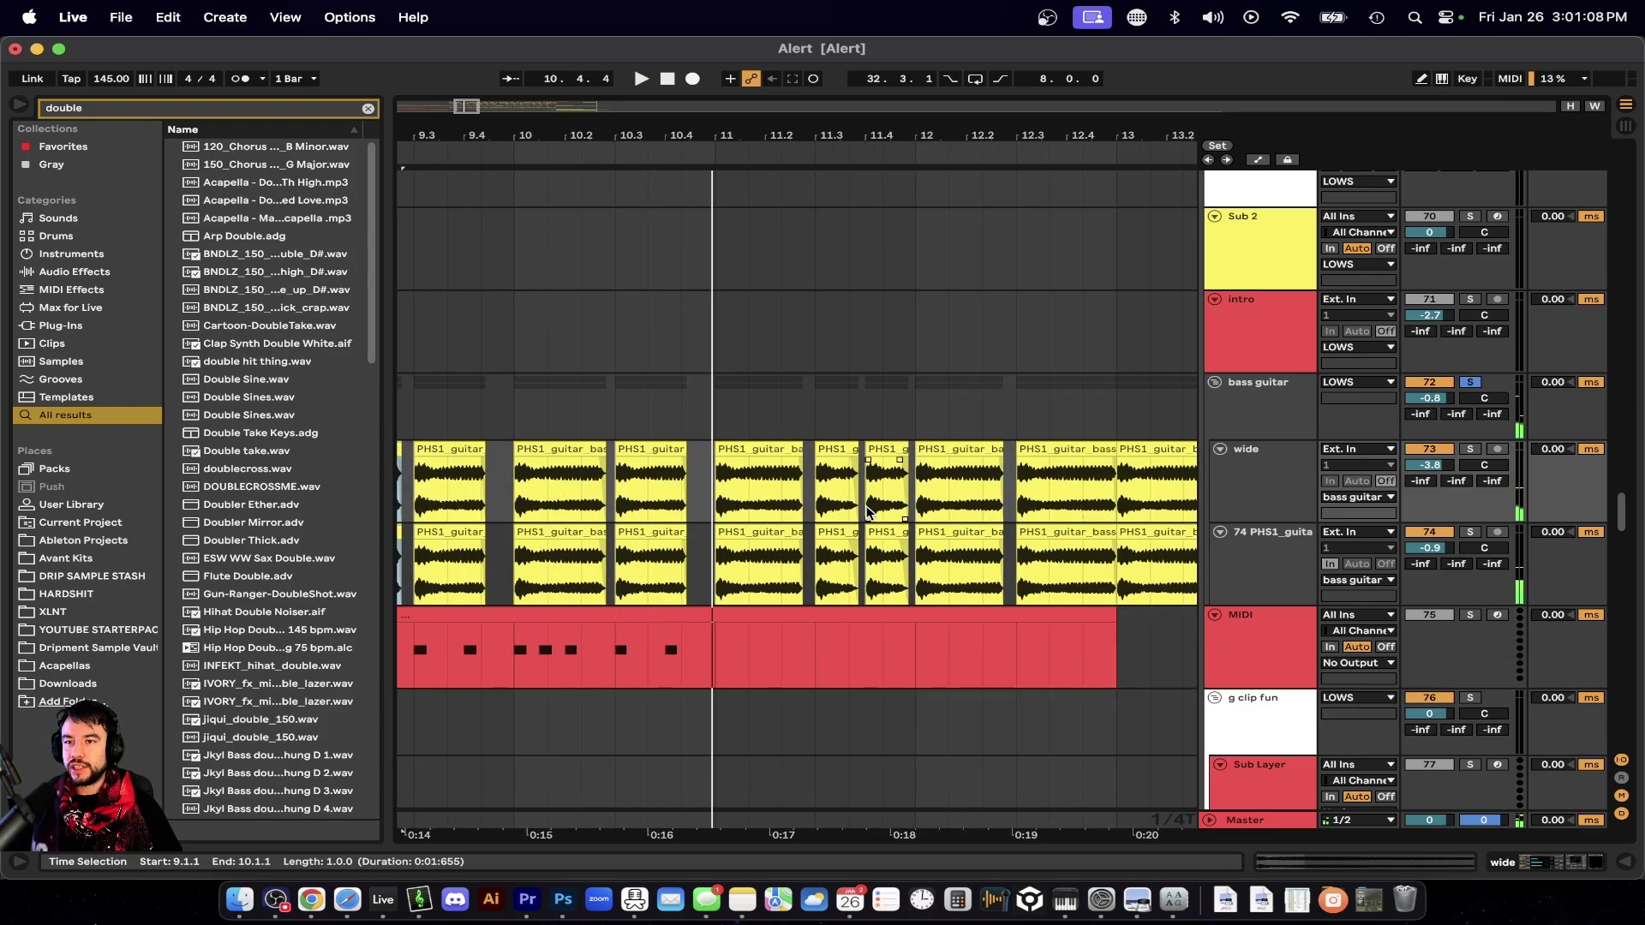
{"action": "left_click", "coordinate": [818, 506]}
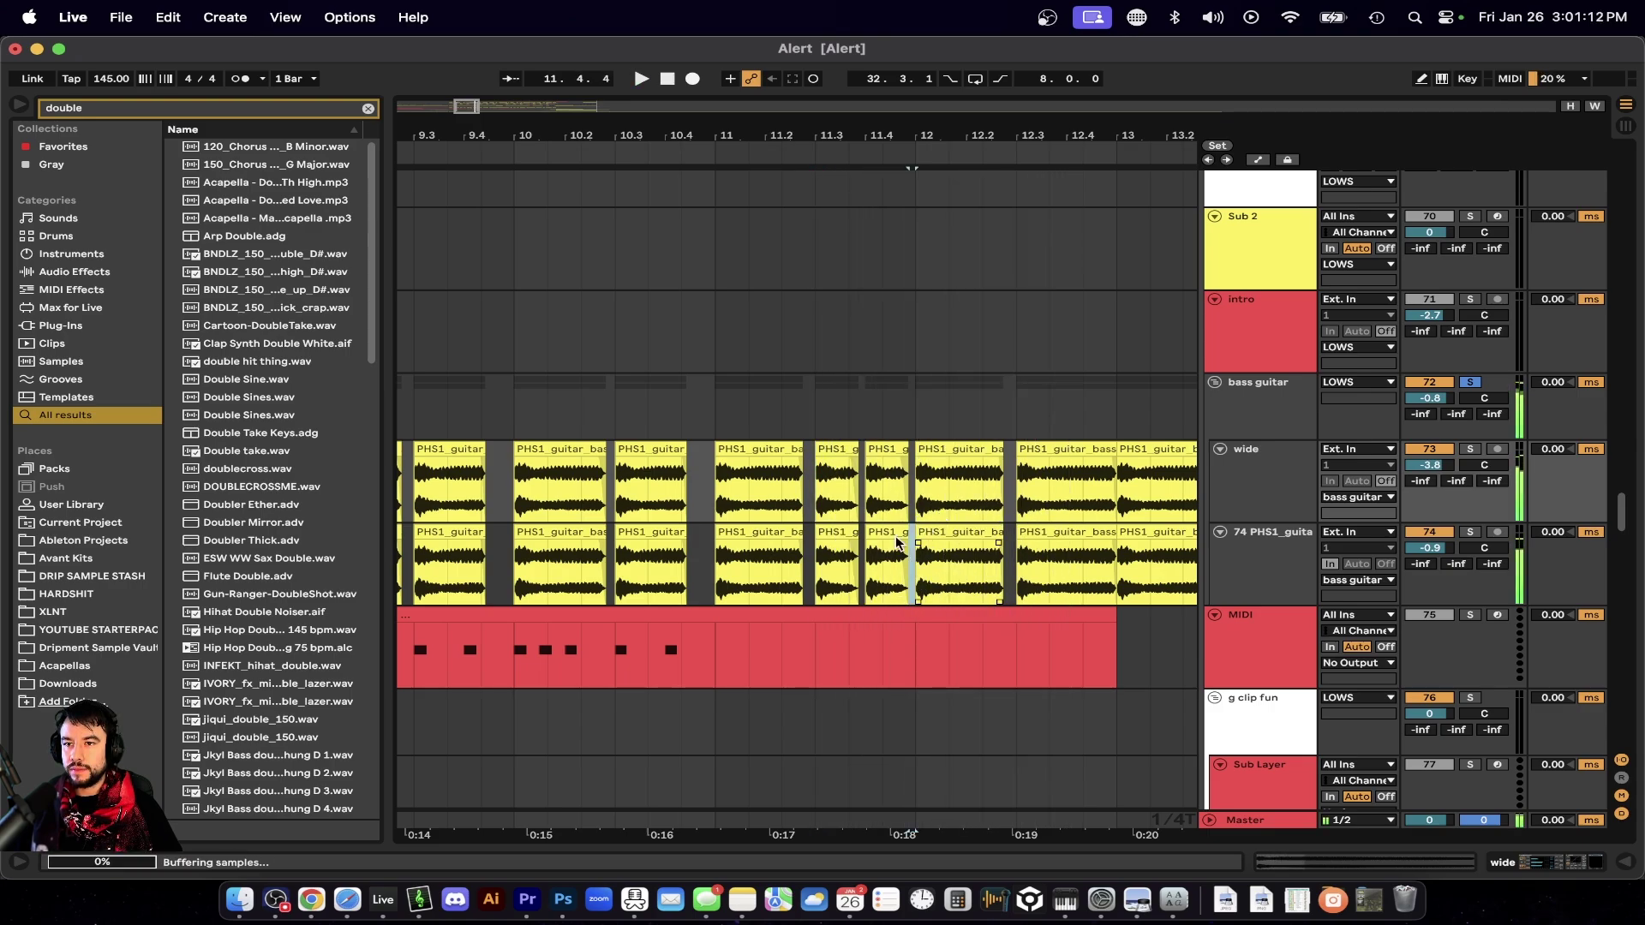
{"action": "key", "text": "space"}
Try duplicating the section from 11.3 to bar 12 twice on both bass guitar tracks, and play it from 11.3.1.
{"action": "left_click_drag", "start_coordinate": [907, 548], "coordinate": [824, 471]}
{"action": "key", "text": "cmd+d"}
{"action": "key", "text": "cmd+d"}
{"action": "left_click", "coordinate": [822, 479]}
{"action": "key", "text": "space"}
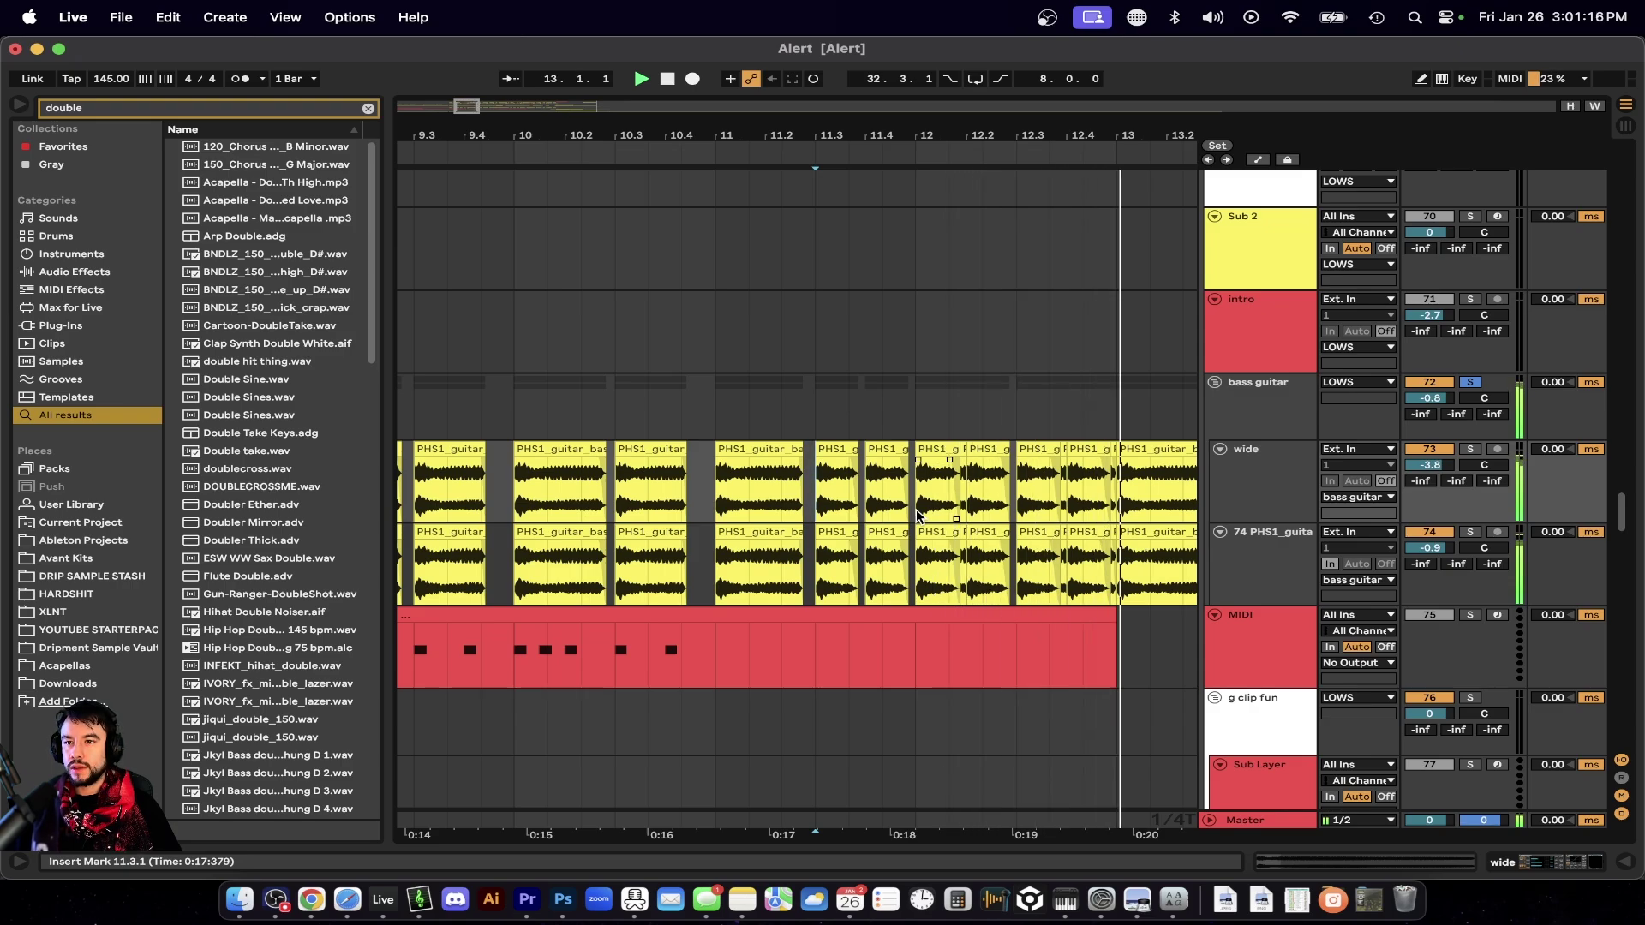
{"action": "left_click", "coordinate": [939, 557]}
{"action": "key", "text": "space"}
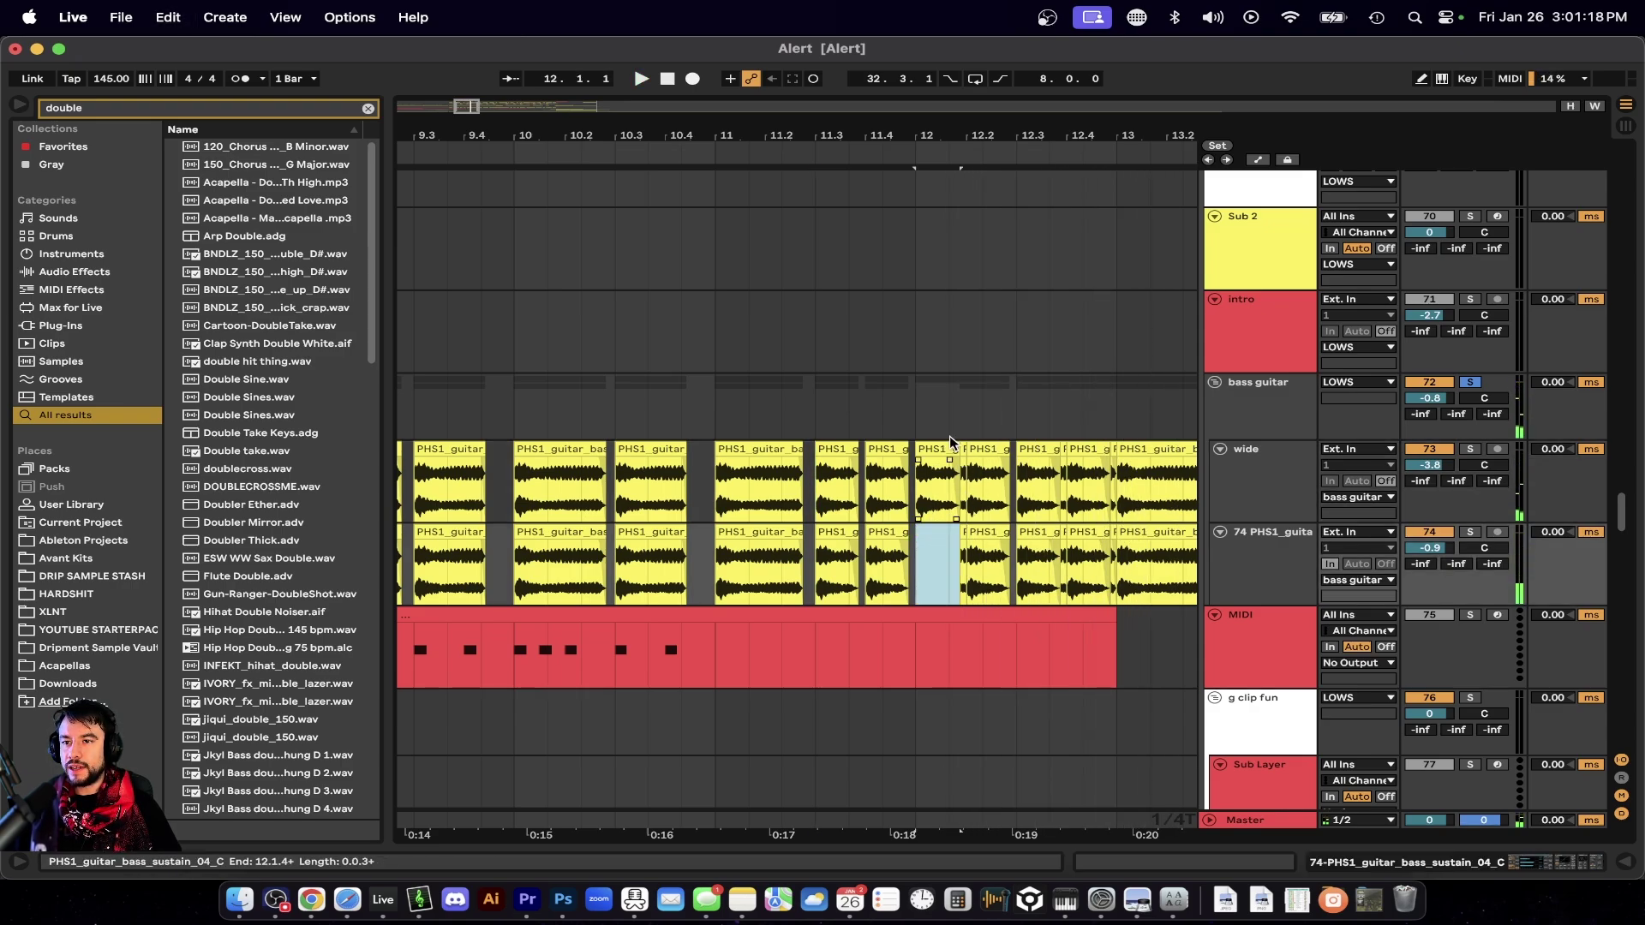
Undo the duplicated bass guitar clips after bar 12 on the wide track and track 74.
{"action": "left_click", "coordinate": [938, 399]}
{"action": "key", "text": "super+z"}
{"action": "key", "text": "super+z"}
{"action": "key", "text": "super+z"}
{"action": "key", "text": "super+z"}
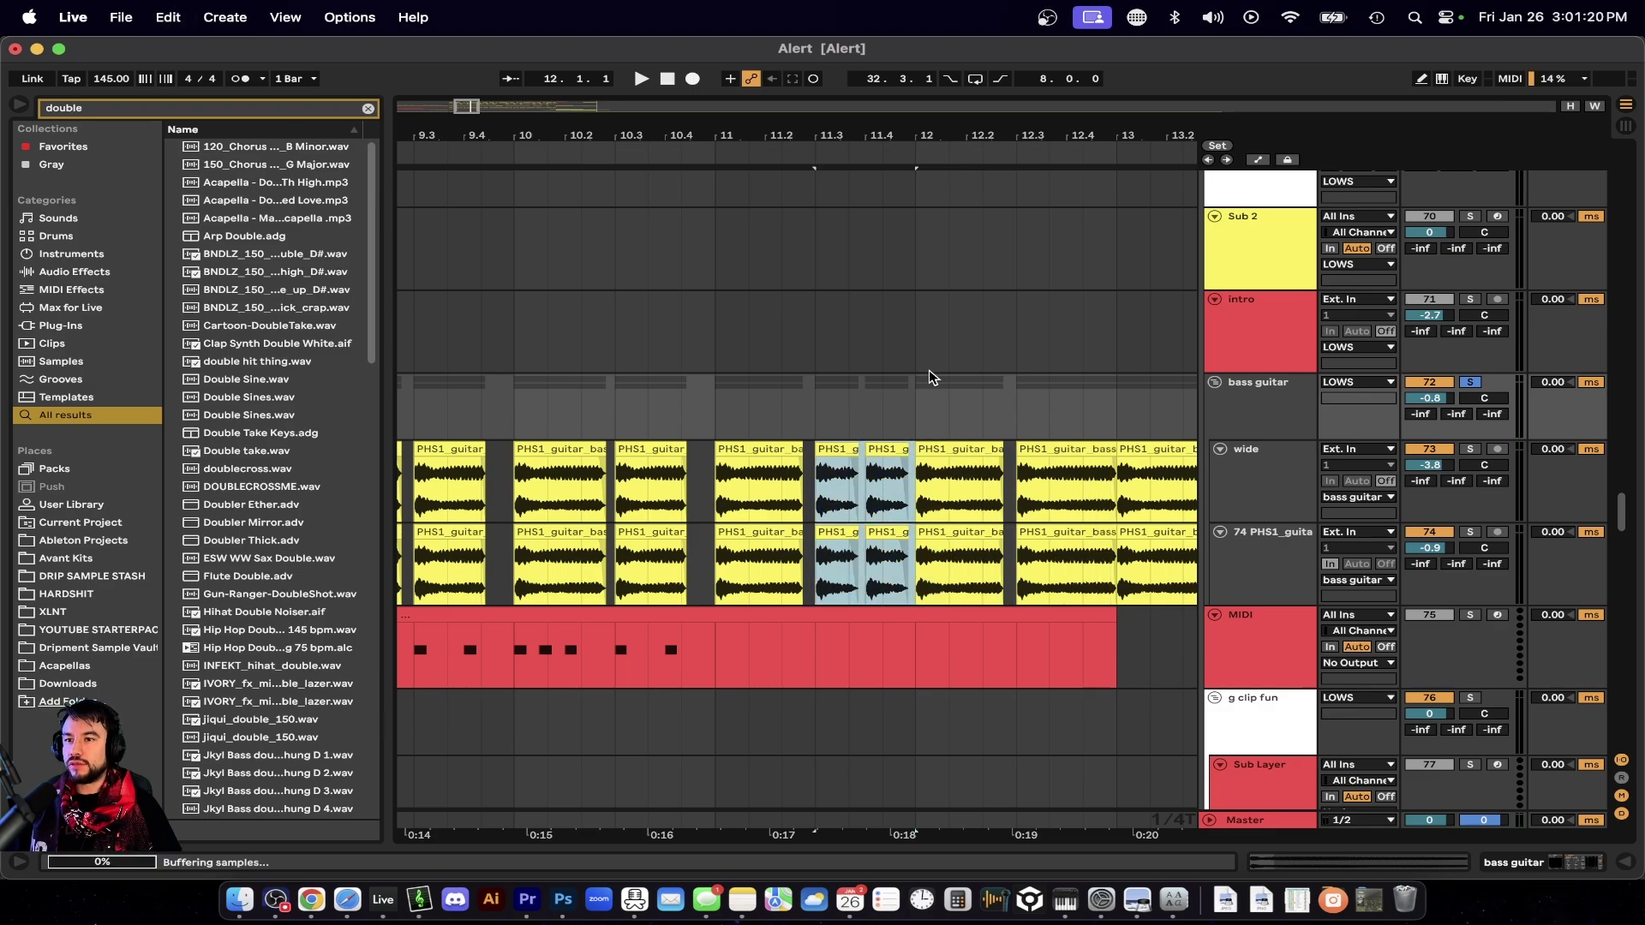
Undo the last edits on the wide track, including the addition of the kHs Haas effect.
{"action": "scroll", "coordinate": [814, 397], "scroll_direction": "left", "scroll_amount": 4}
{"action": "key", "text": "super+z"}
{"action": "scroll", "coordinate": [738, 414], "scroll_direction": "down", "scroll_amount": 2}
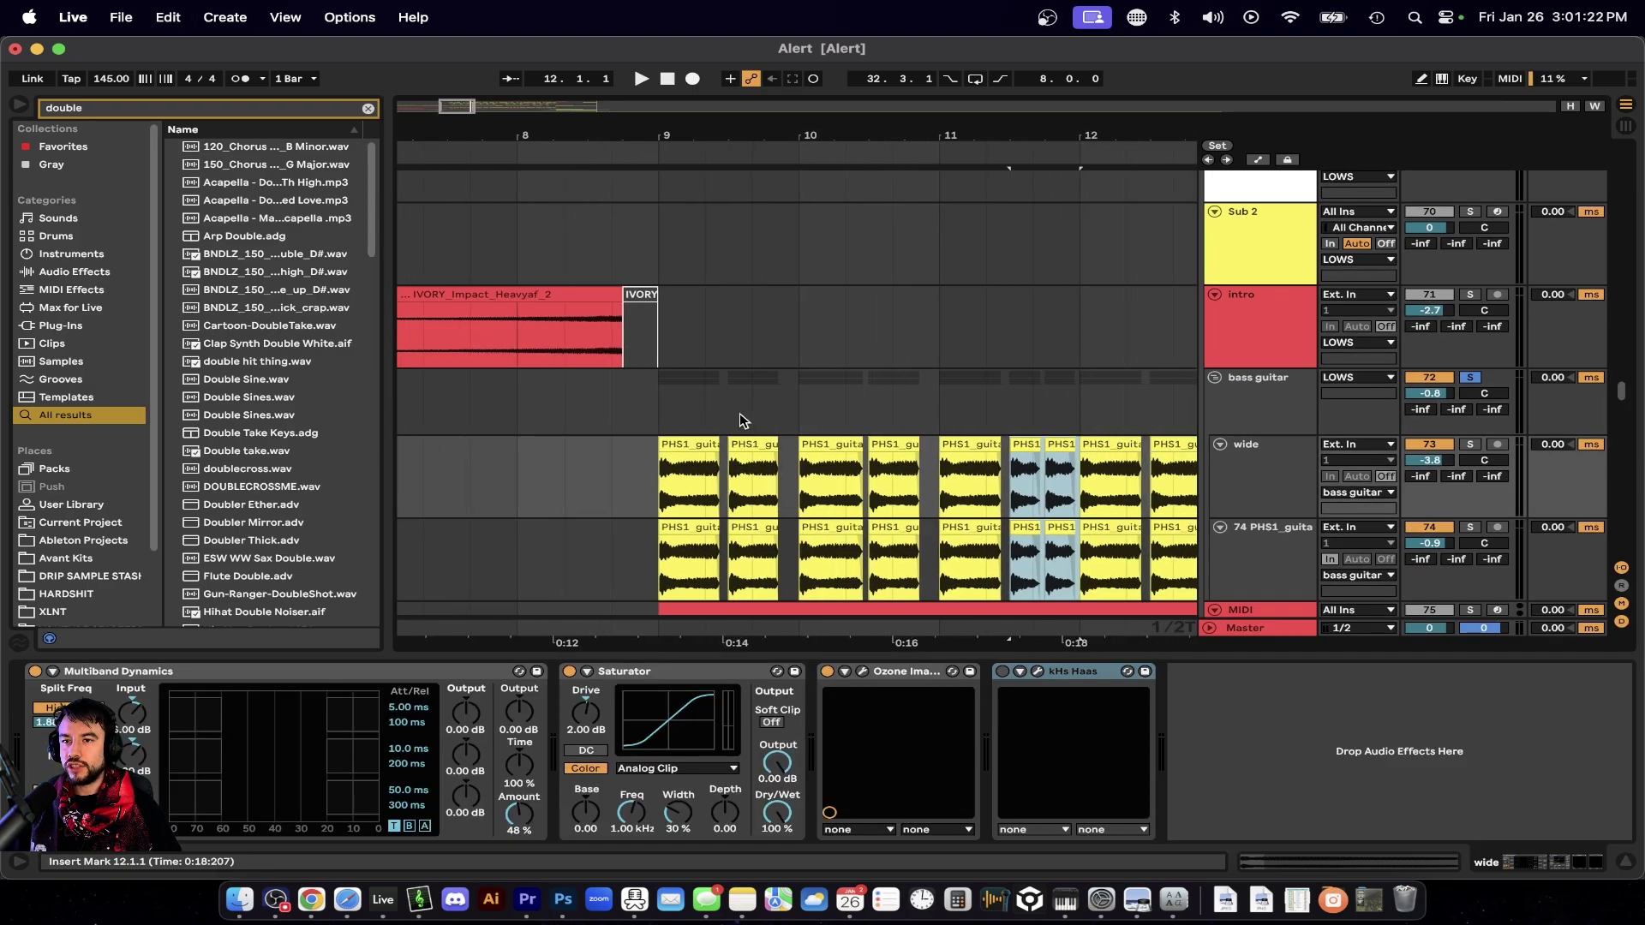
{"action": "scroll", "coordinate": [738, 413], "scroll_direction": "down", "scroll_amount": 3}
{"action": "scroll", "coordinate": [739, 413], "scroll_direction": "right", "scroll_amount": 2}
{"action": "key", "text": "super+z"}
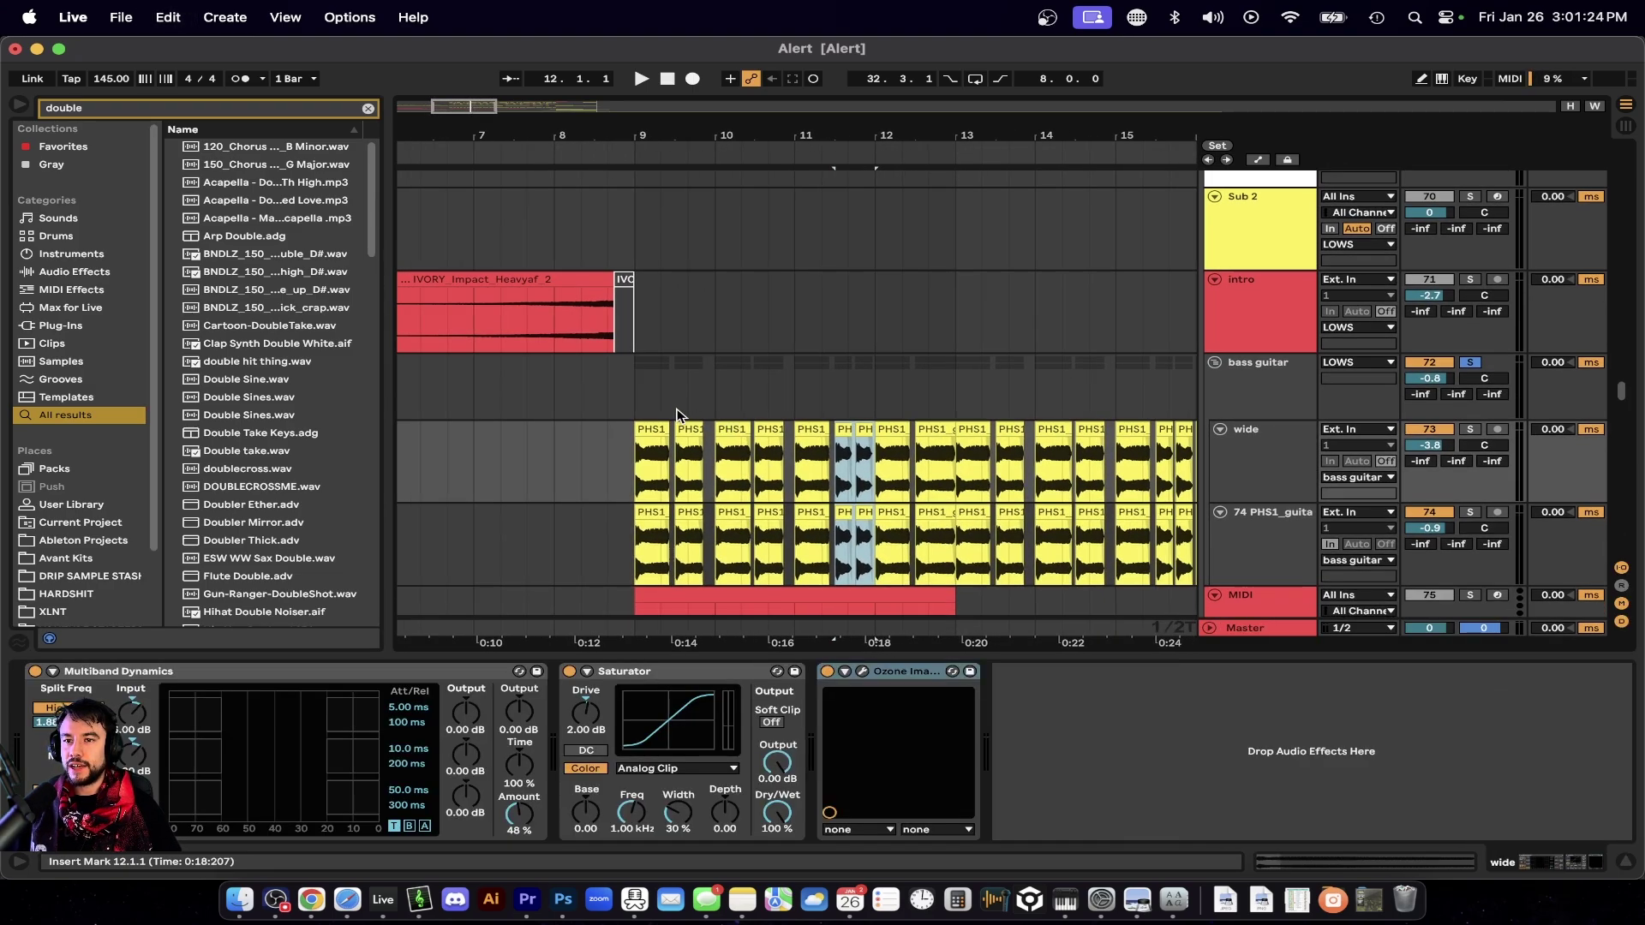
Play the soloed bass guitar group from bar 9 through the section after bar 12.
{"action": "left_click", "coordinate": [628, 393]}
{"action": "scroll", "coordinate": [628, 393], "scroll_direction": "down", "scroll_amount": 1}
{"action": "scroll", "coordinate": [628, 394], "scroll_direction": "right", "scroll_amount": 1}
{"action": "left_click", "coordinate": [683, 659]}
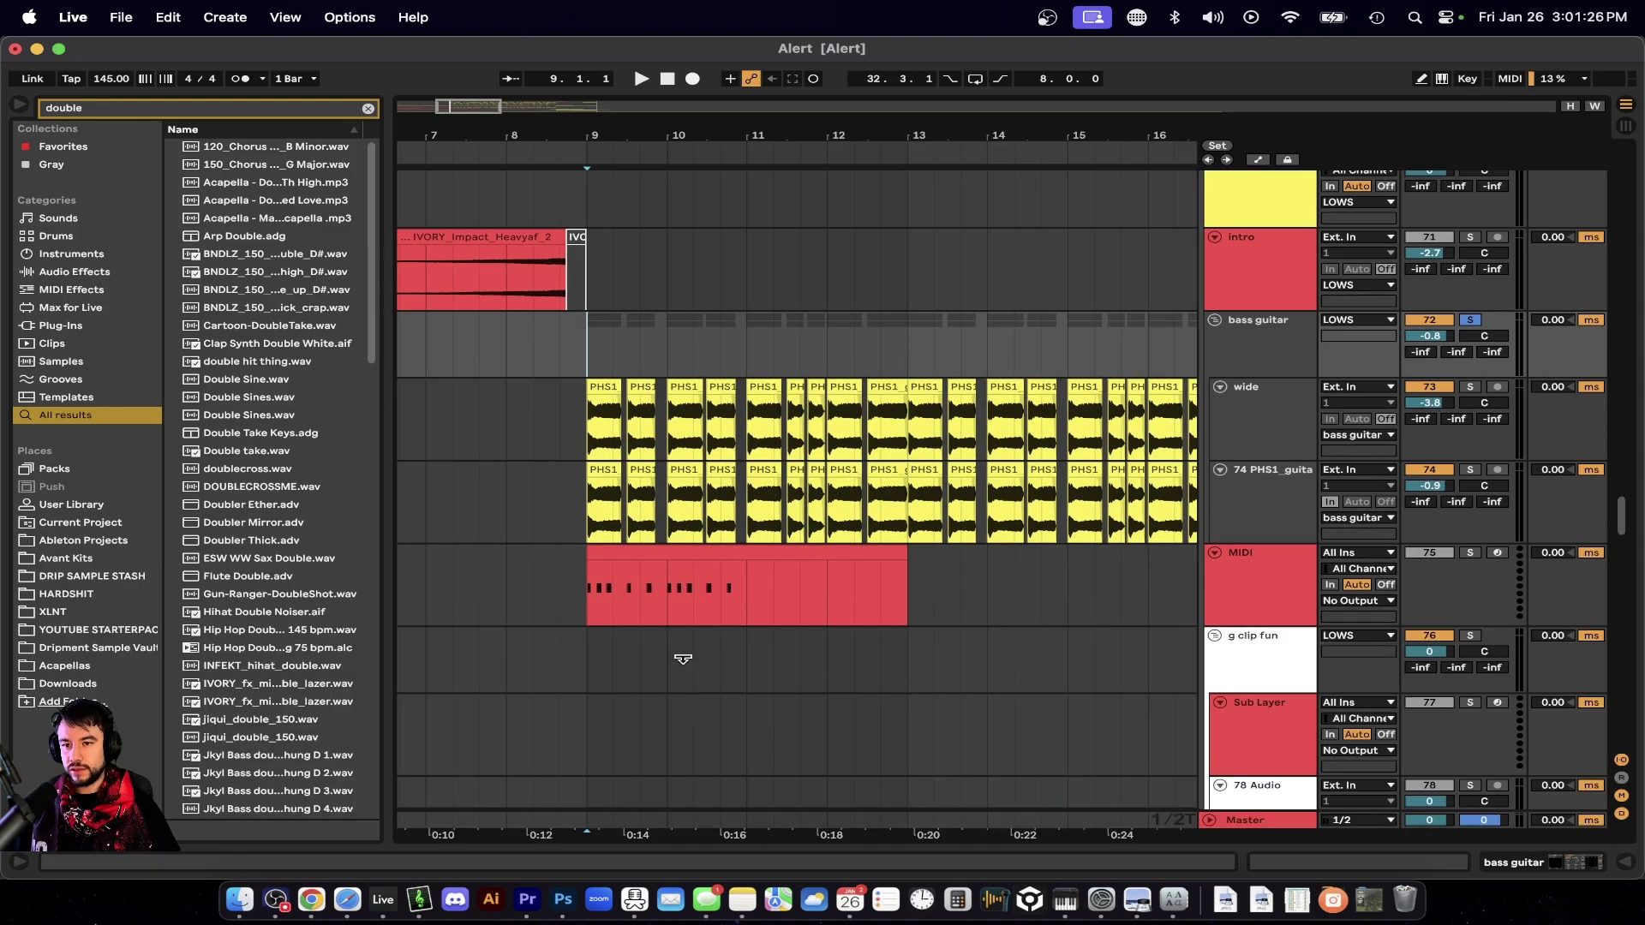
{"action": "scroll", "coordinate": [685, 663], "scroll_direction": "up", "scroll_amount": 2}
{"action": "key", "text": "space"}
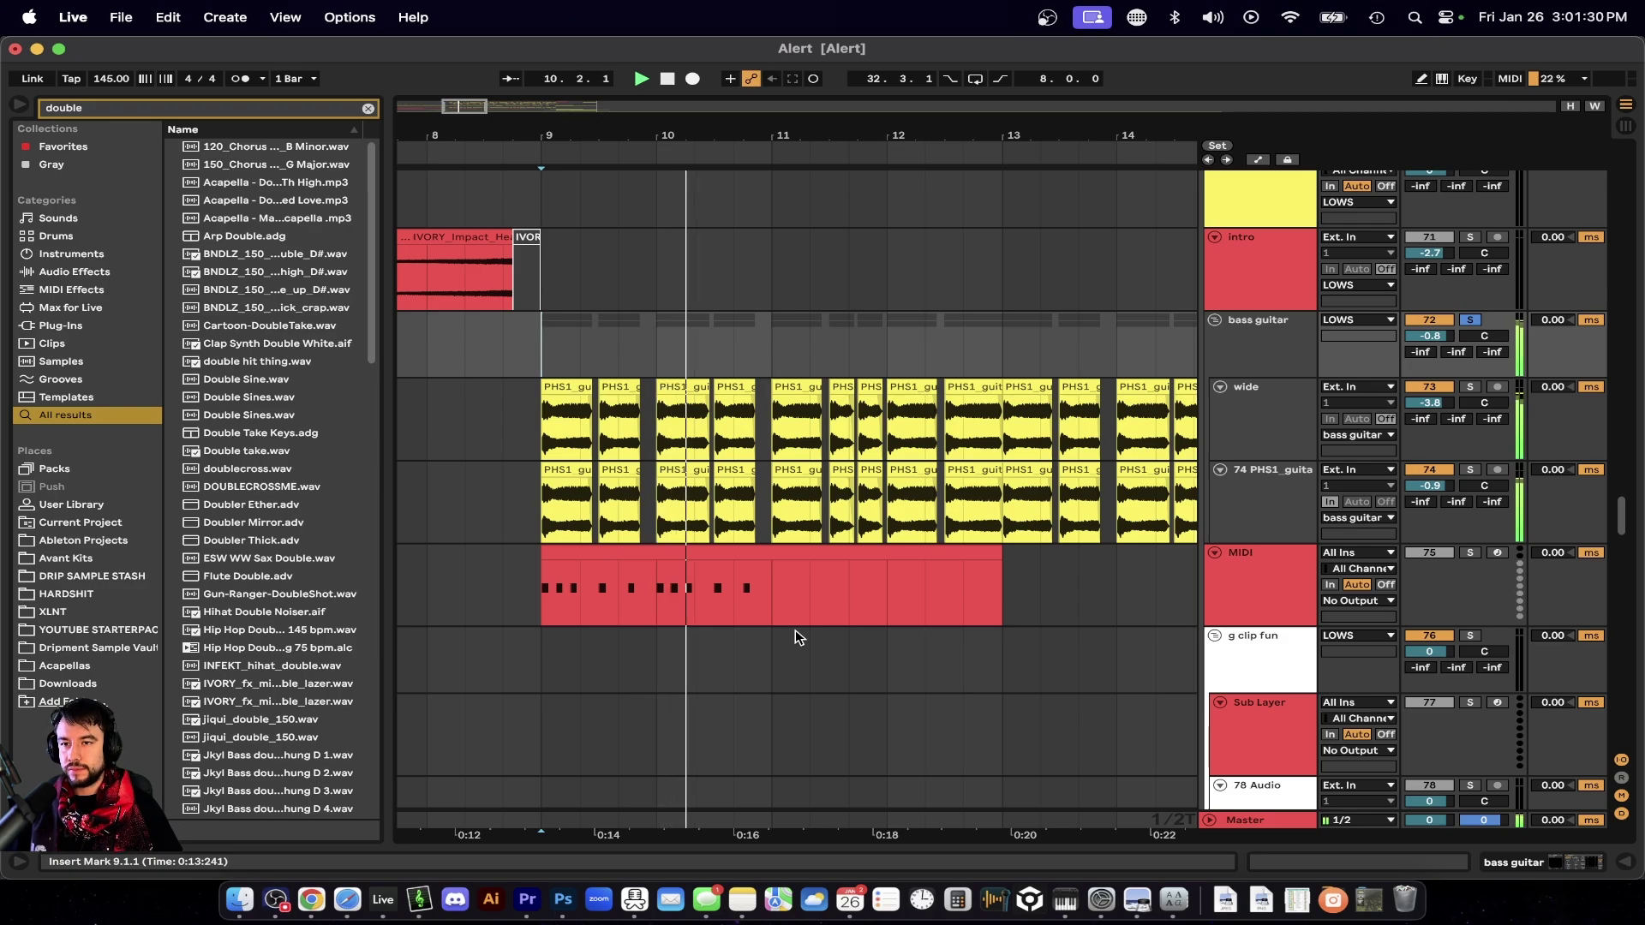
{"action": "scroll", "coordinate": [795, 637], "scroll_direction": "up", "scroll_amount": 2}
{"action": "scroll", "coordinate": [795, 636], "scroll_direction": "up", "scroll_amount": 2}
{"action": "scroll", "coordinate": [795, 630], "scroll_direction": "up", "scroll_amount": 1}
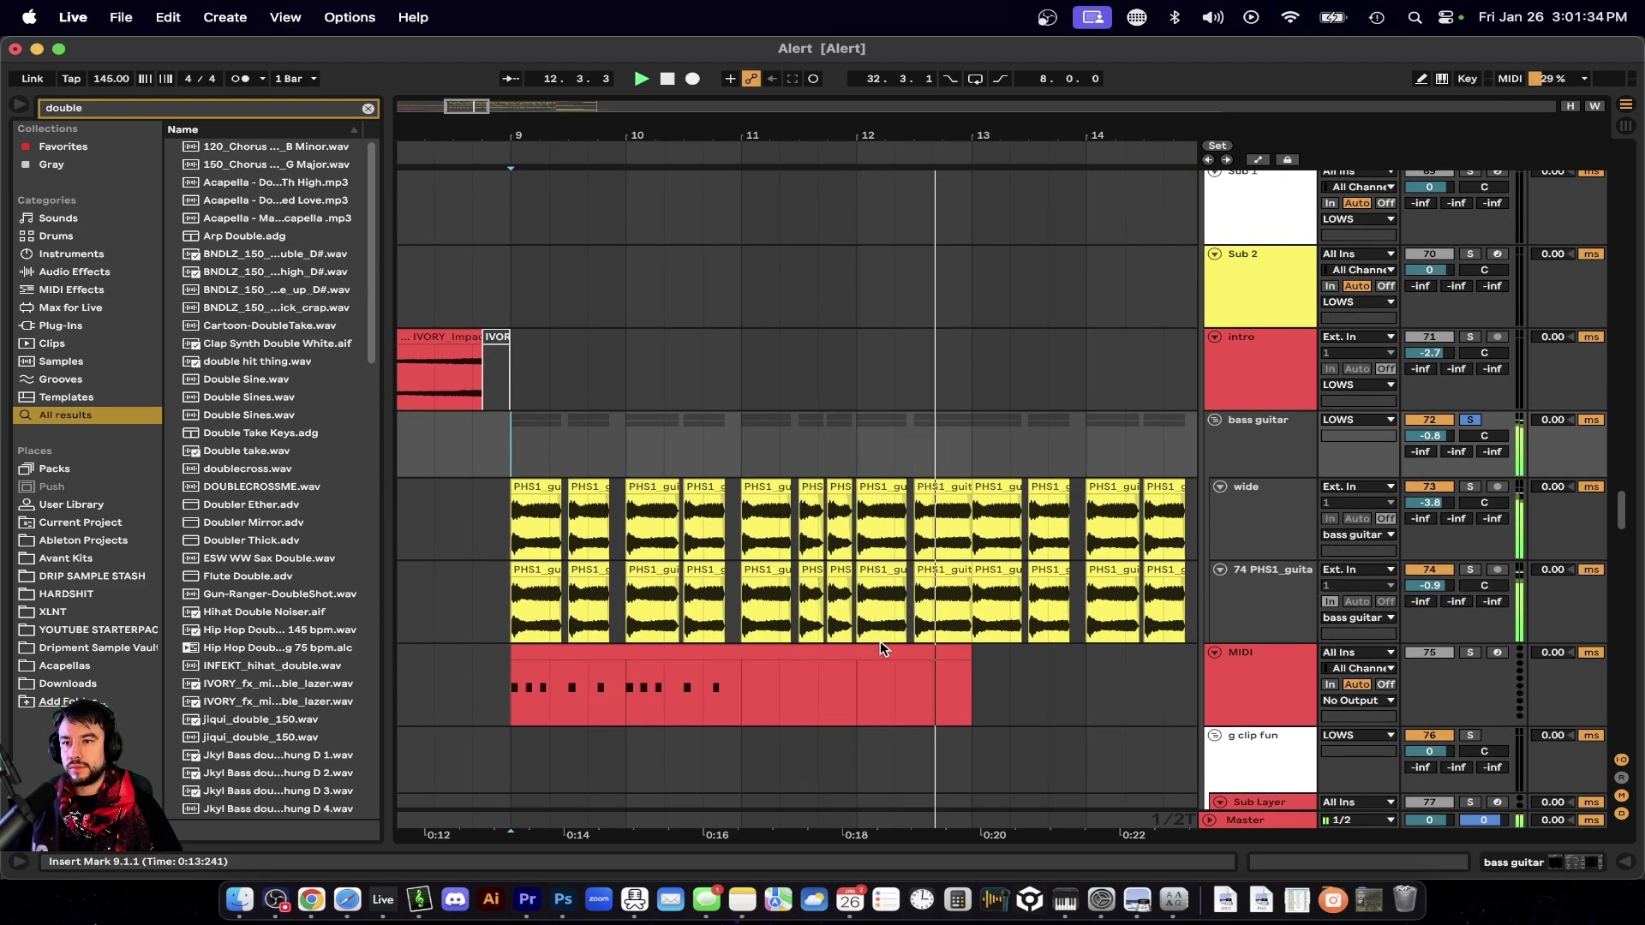
{"action": "scroll", "coordinate": [937, 512], "scroll_direction": "up", "scroll_amount": 3}
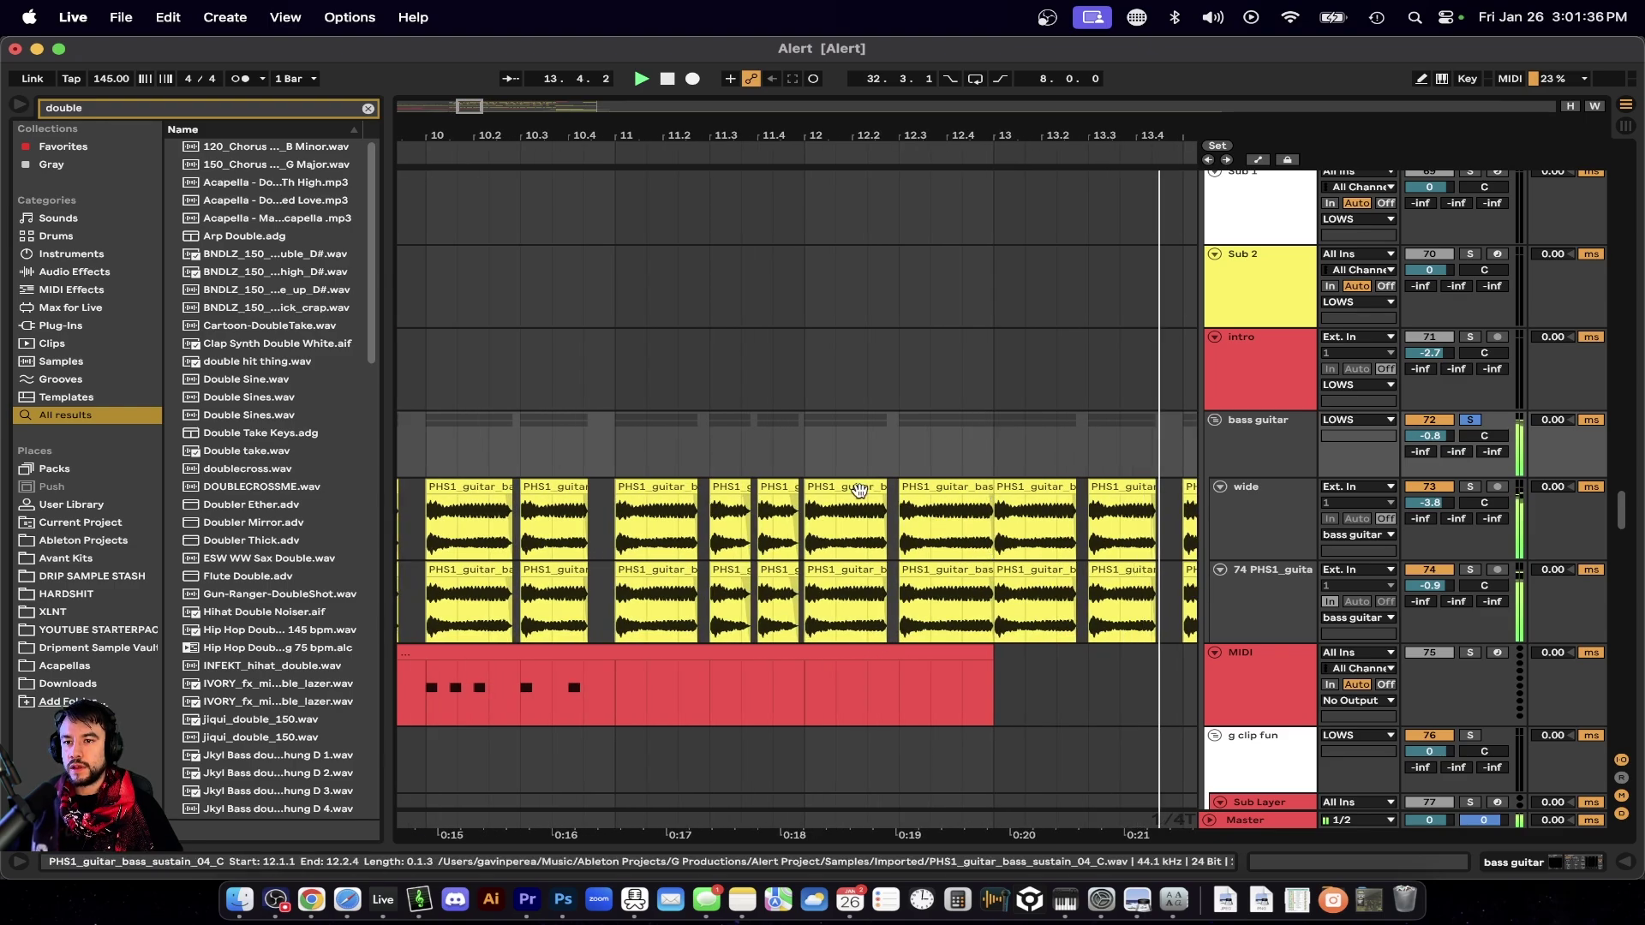
{"action": "left_click", "coordinate": [841, 487]}
{"action": "key", "text": "space"}
Select the bass guitar clips between bars 12 and 13 on both the wide track and track 74.
{"action": "left_click", "coordinate": [799, 461]}
{"action": "left_click_drag", "start_coordinate": [797, 461], "coordinate": [996, 590]}
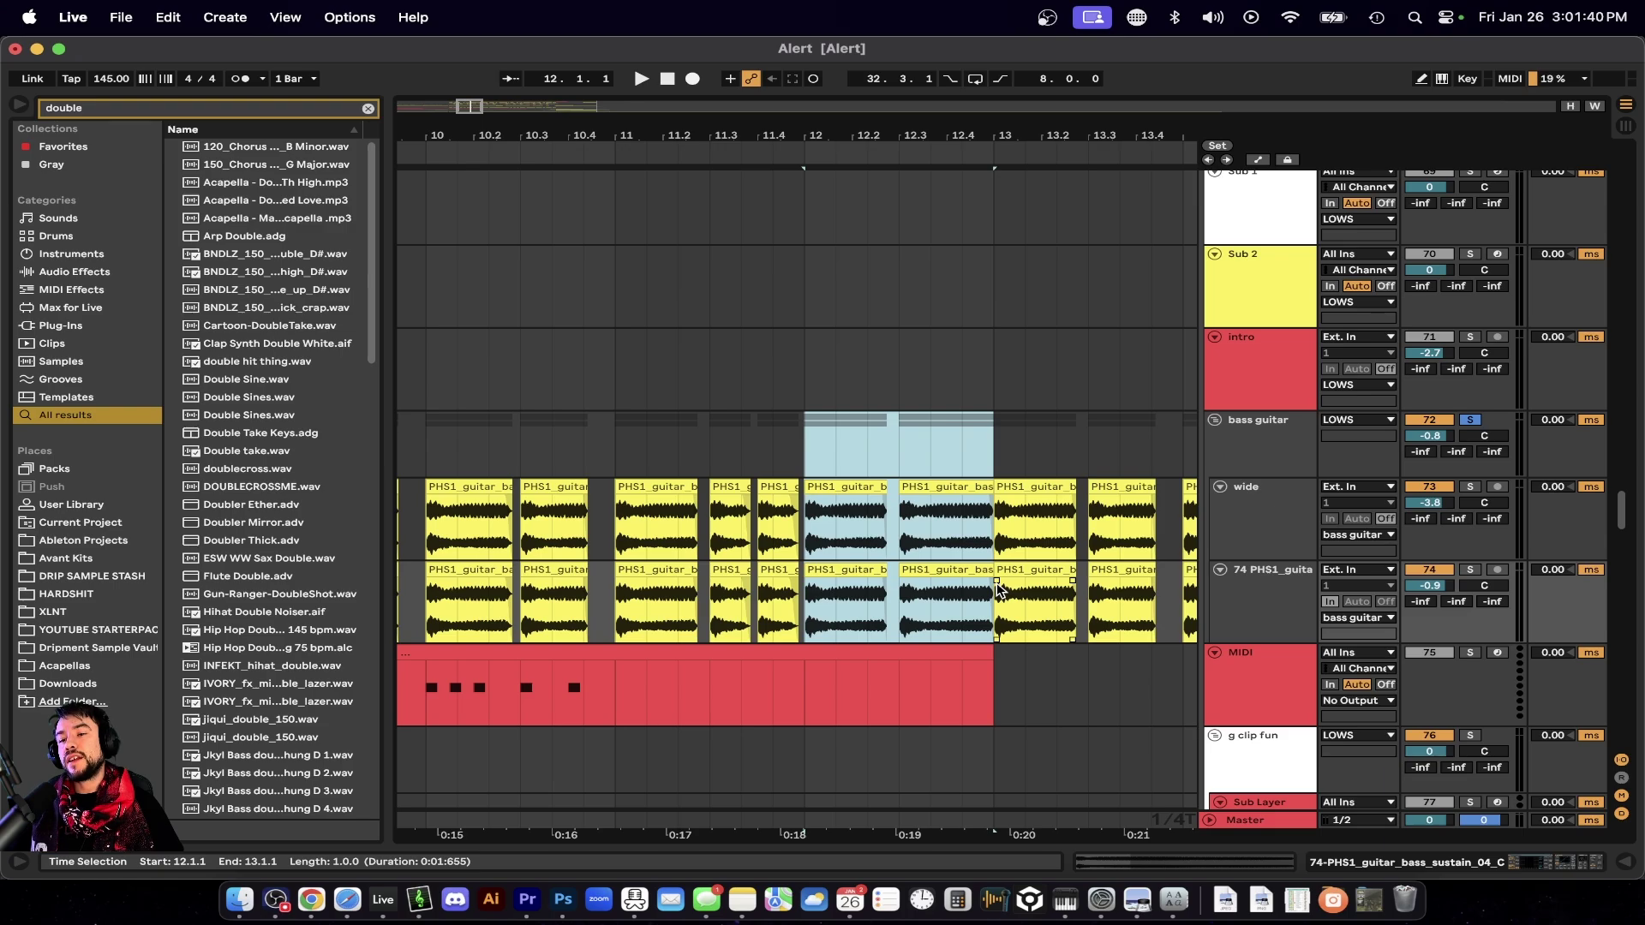
{"action": "left_click", "coordinate": [994, 633]}
{"action": "left_click_drag", "start_coordinate": [991, 604], "coordinate": [813, 516]}
{"action": "left_click", "coordinate": [844, 486]}
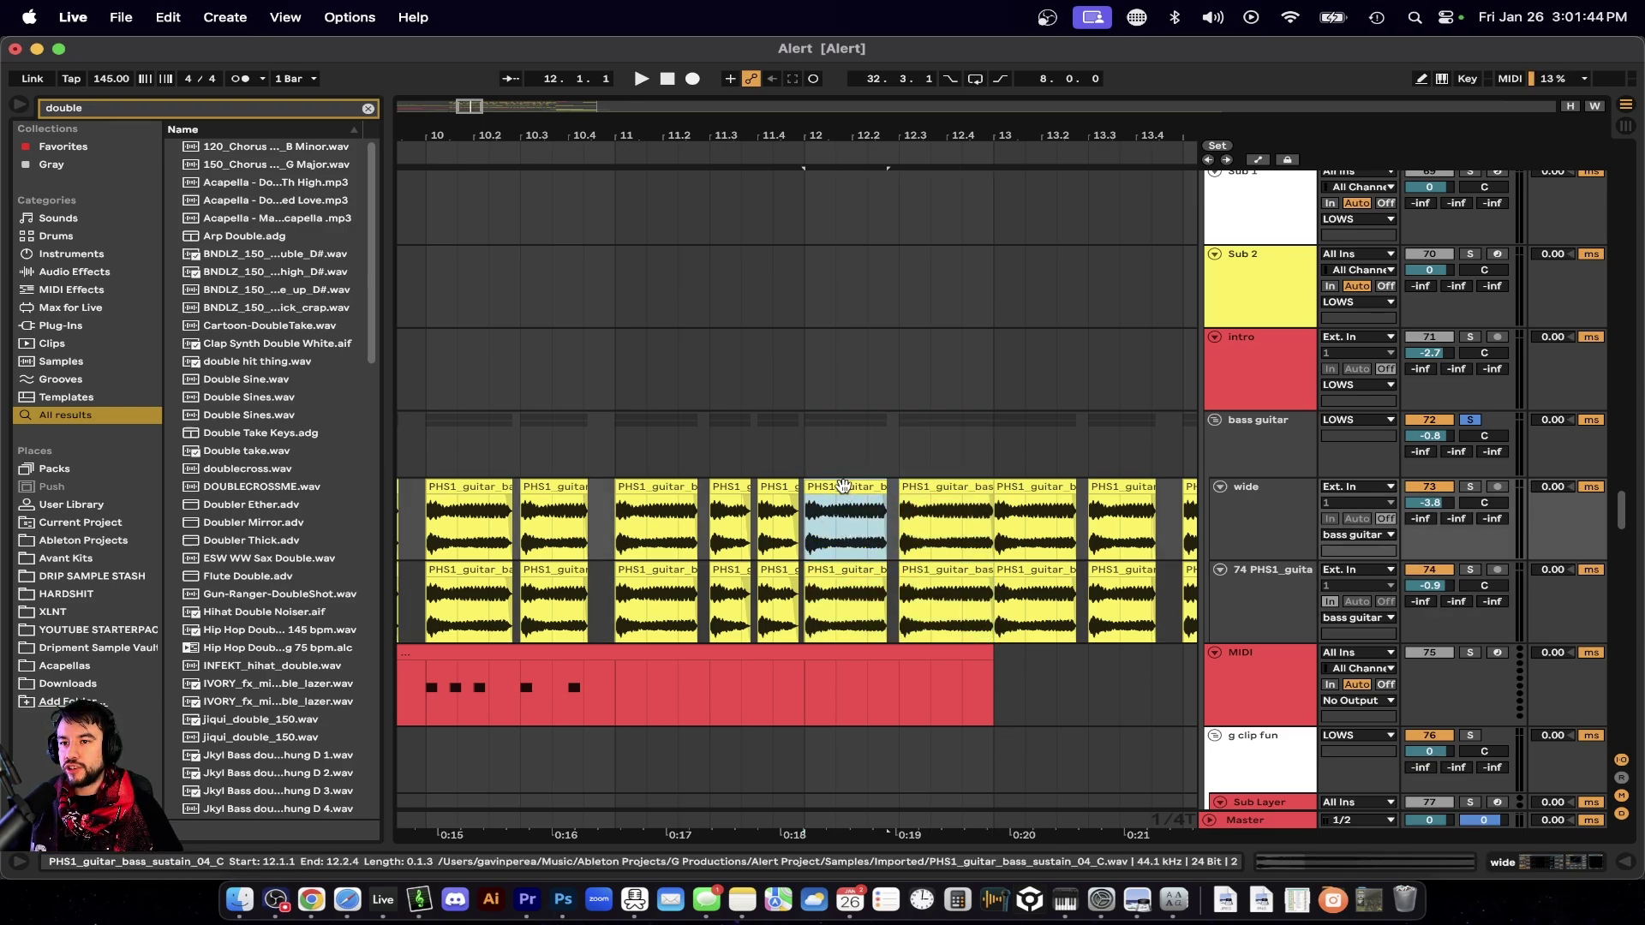
{"action": "left_click", "coordinate": [850, 566], "text": "shift"}
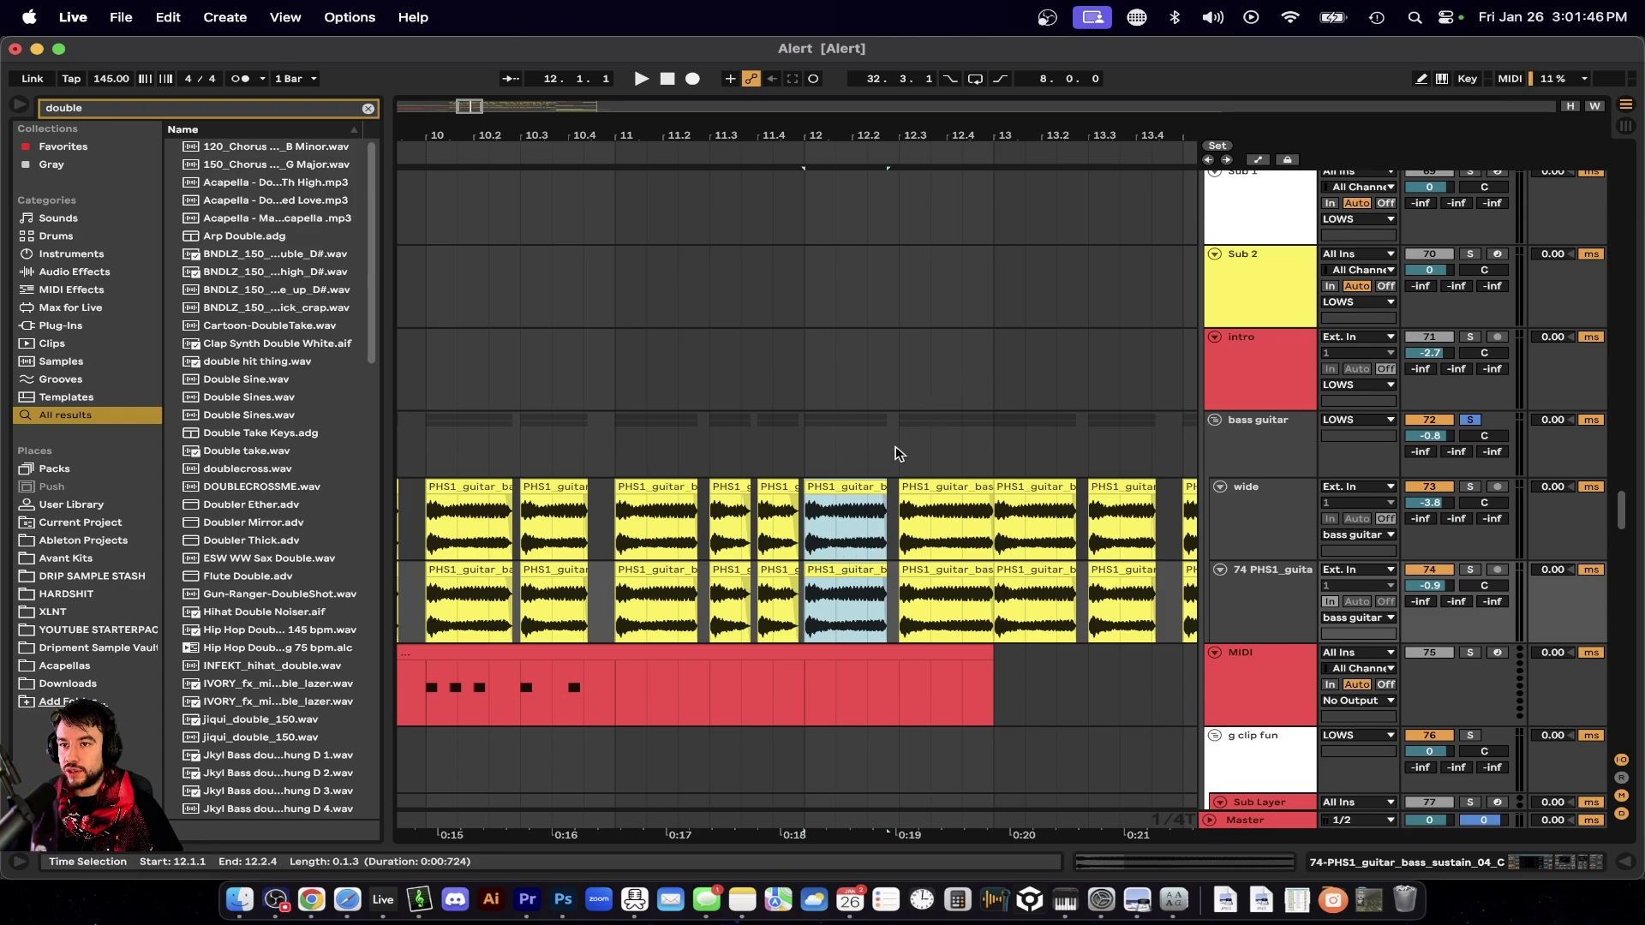
{"action": "left_click_drag", "start_coordinate": [988, 595], "coordinate": [804, 522]}
Play the soloed bass guitar group from bar 16, and return the insert marker to bar 9.
{"action": "key", "text": "minus"}
{"action": "key", "text": "minus"}
{"action": "scroll", "coordinate": [800, 529], "scroll_direction": "right", "scroll_amount": 5}
{"action": "left_click", "coordinate": [843, 423]}
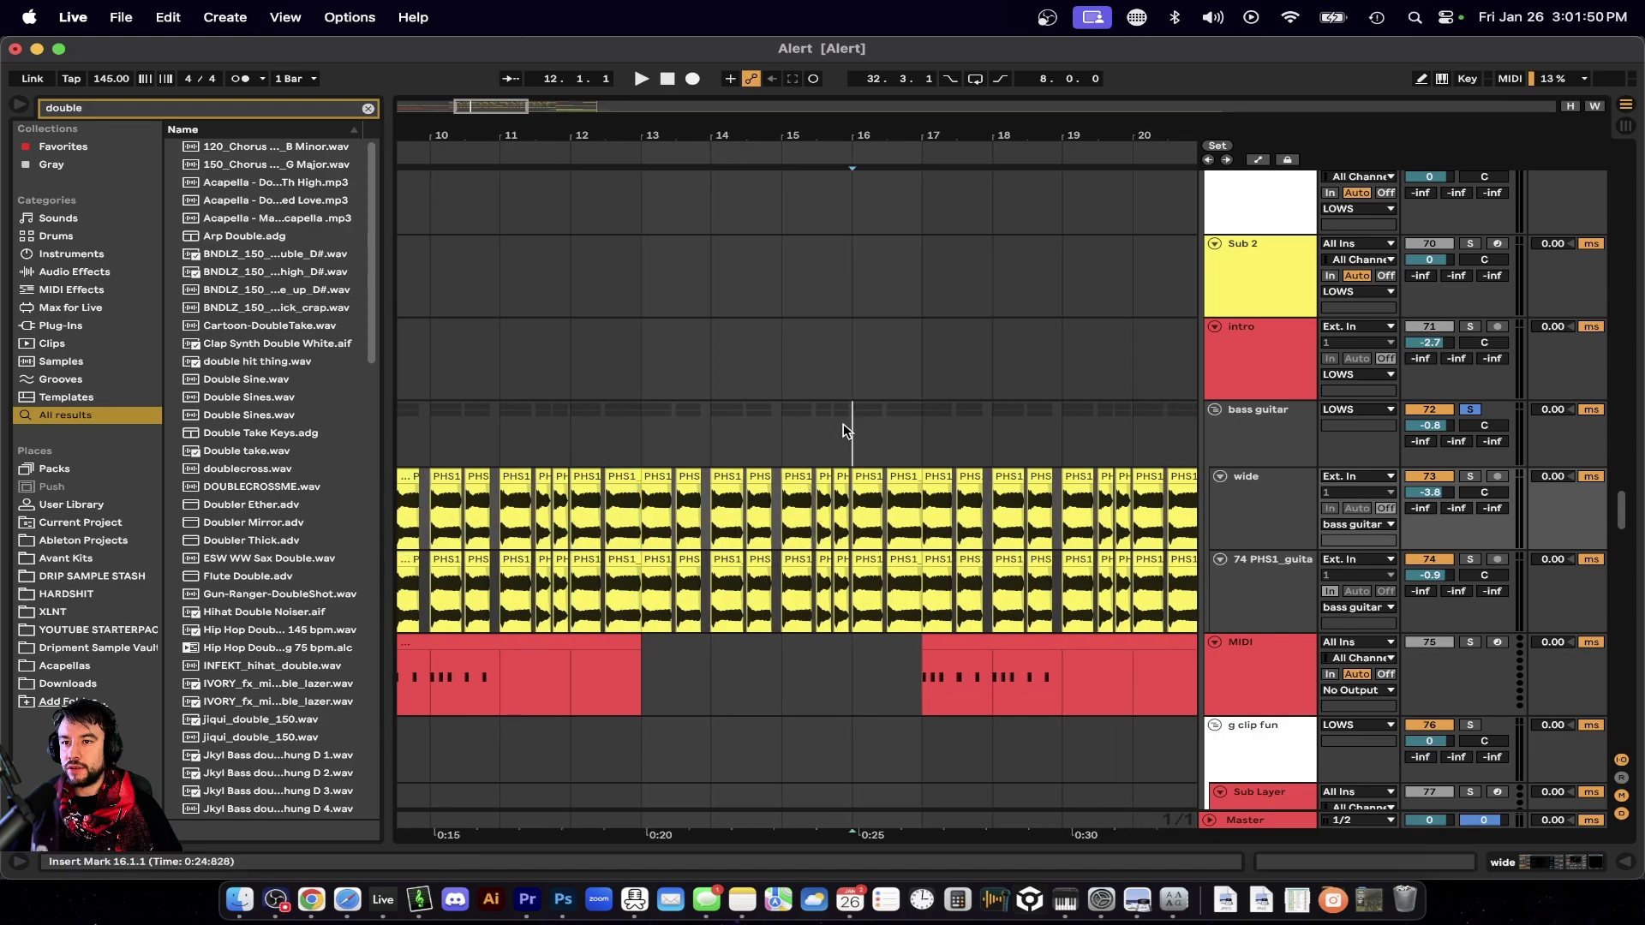
{"action": "key", "text": "space"}
{"action": "scroll", "coordinate": [888, 486], "scroll_direction": "left", "scroll_amount": 2}
{"action": "scroll", "coordinate": [888, 486], "scroll_direction": "left", "scroll_amount": 2}
{"action": "left_click", "coordinate": [578, 412]}
{"action": "key", "text": "space"}
Show the effect chain of the 6-string riff track, view its JSTClip plug-in window and close it.
{"action": "scroll", "coordinate": [577, 411], "scroll_direction": "up", "scroll_amount": 20}
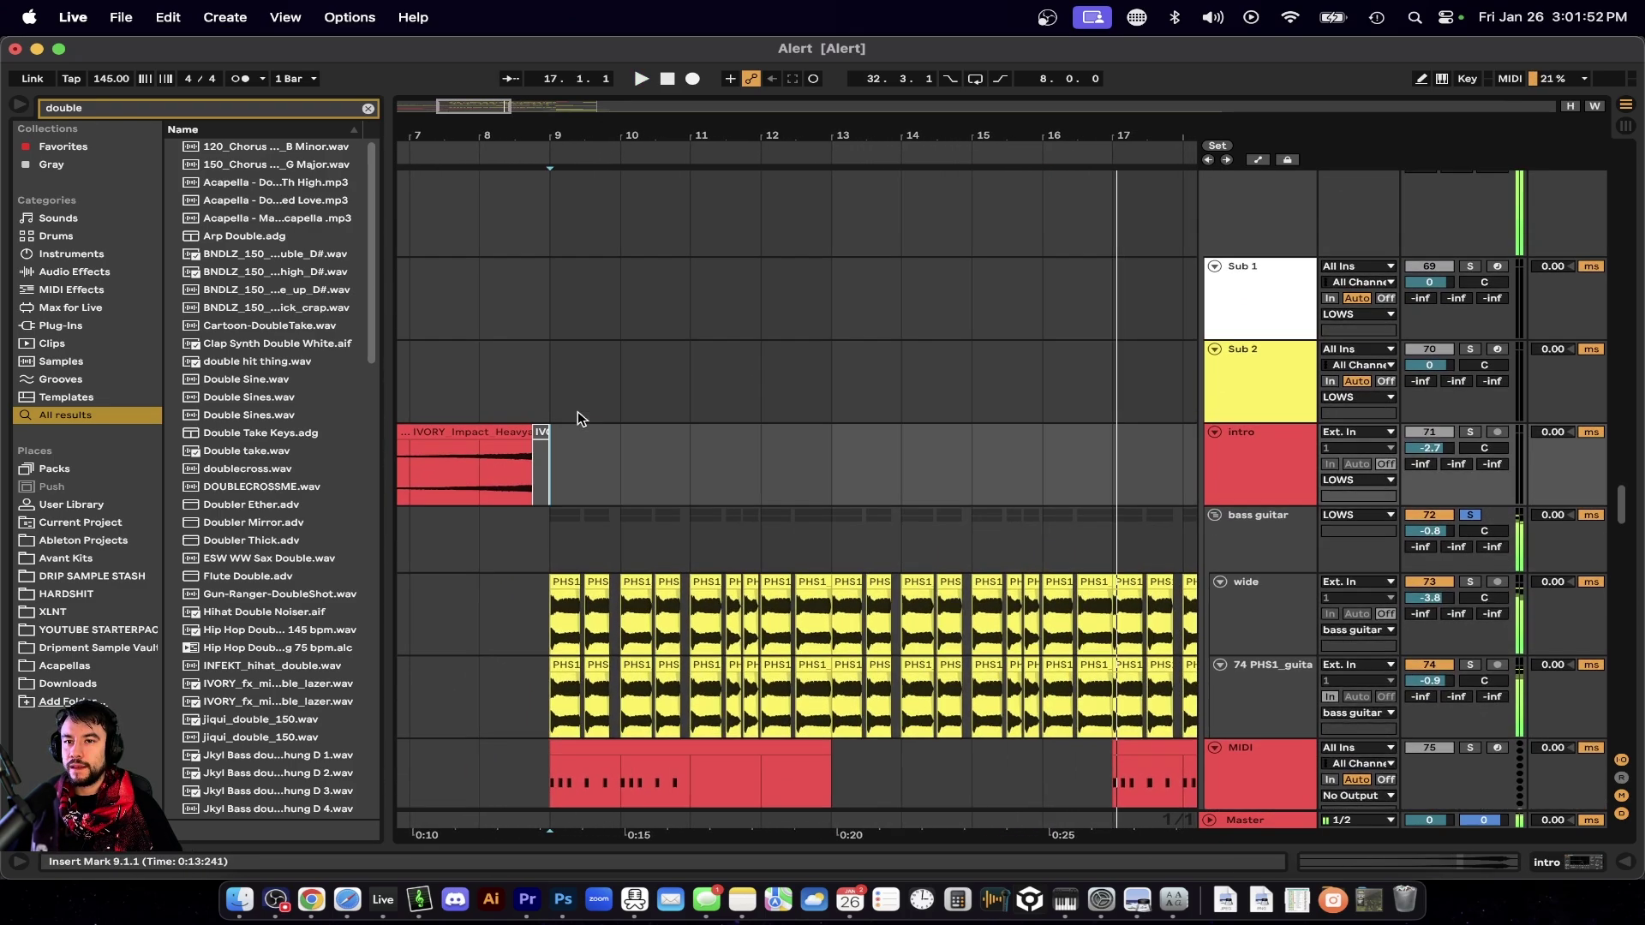
{"action": "scroll", "coordinate": [578, 418], "scroll_direction": "down", "scroll_amount": 5}
{"action": "left_click", "coordinate": [621, 406]}
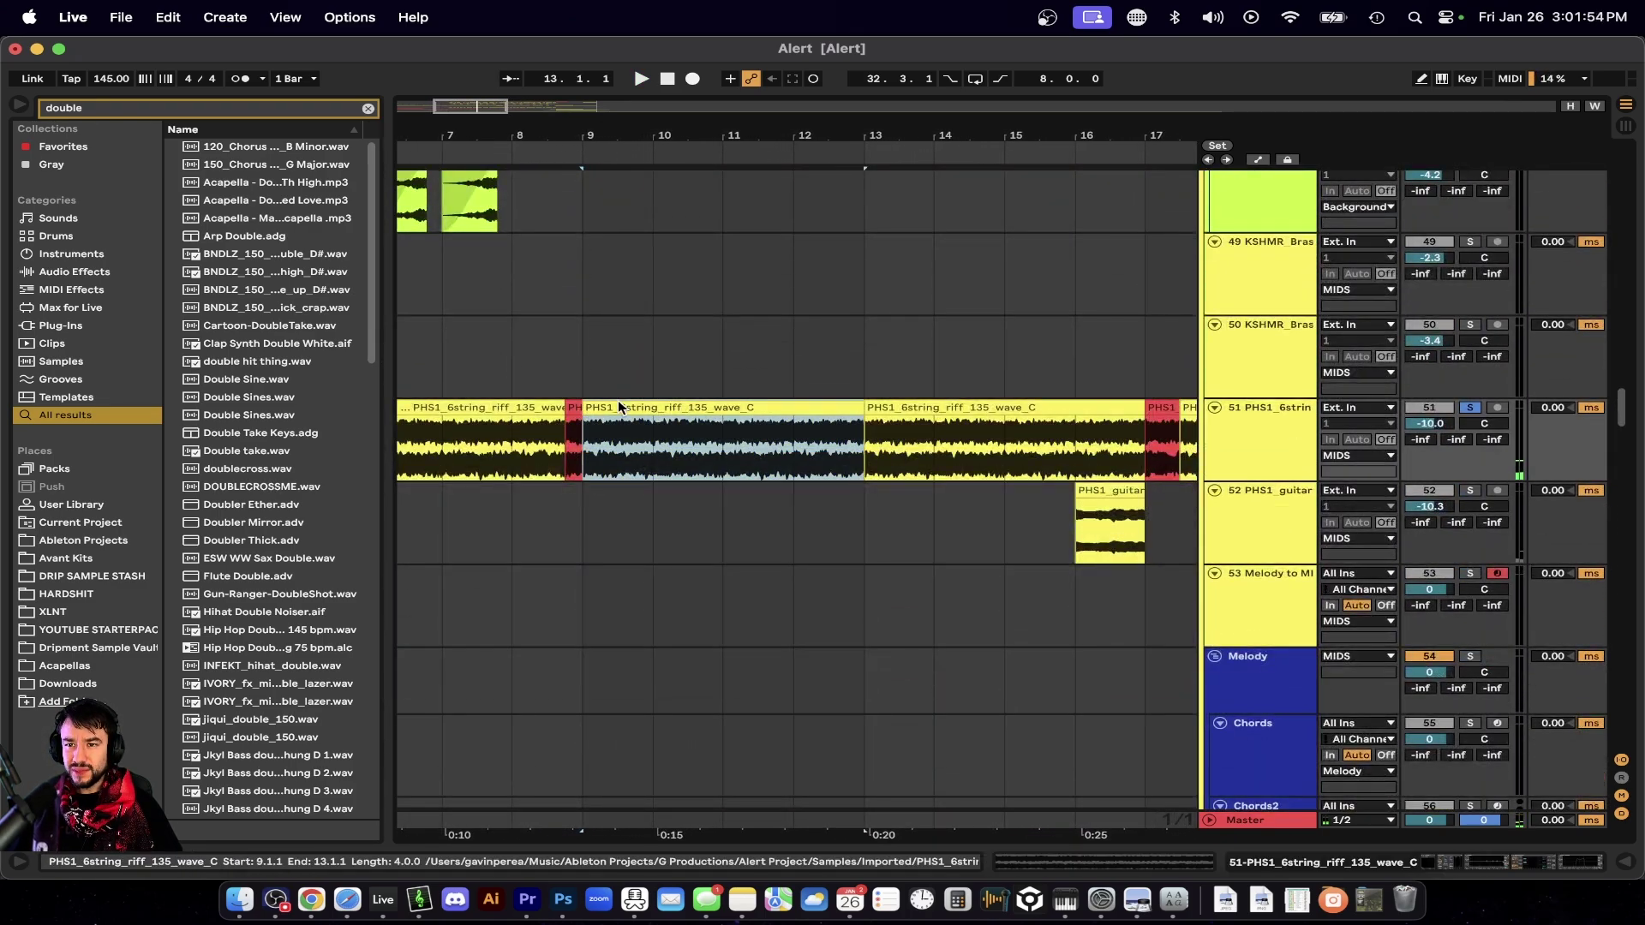
{"action": "double_click", "coordinate": [1267, 419]}
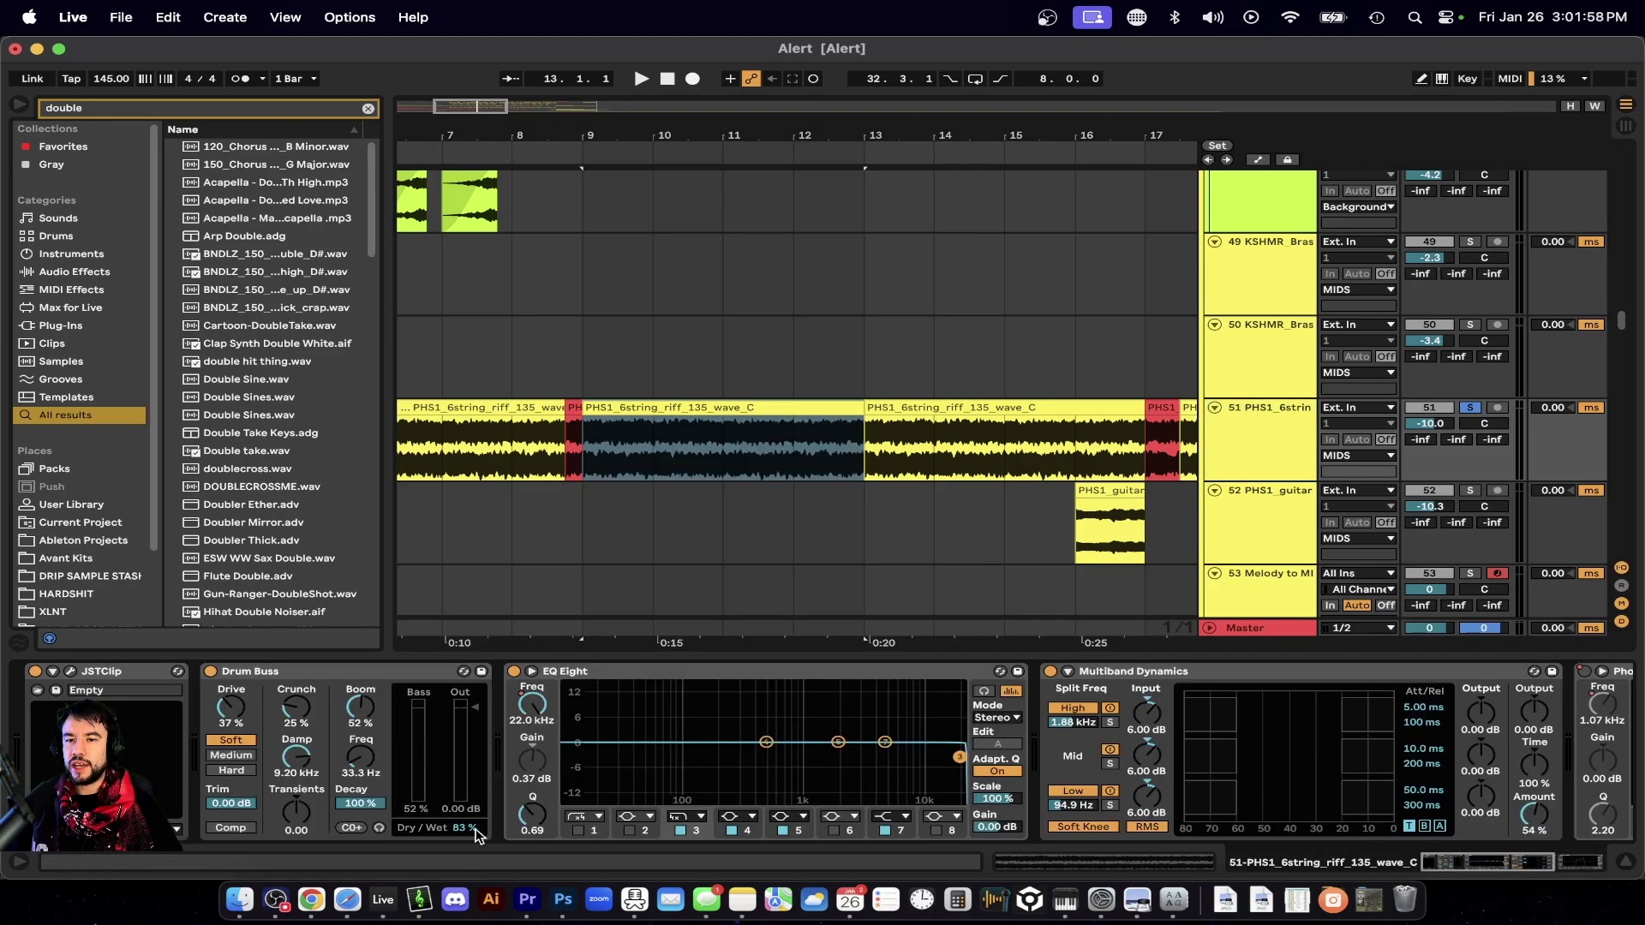
{"action": "left_click", "coordinate": [71, 674]}
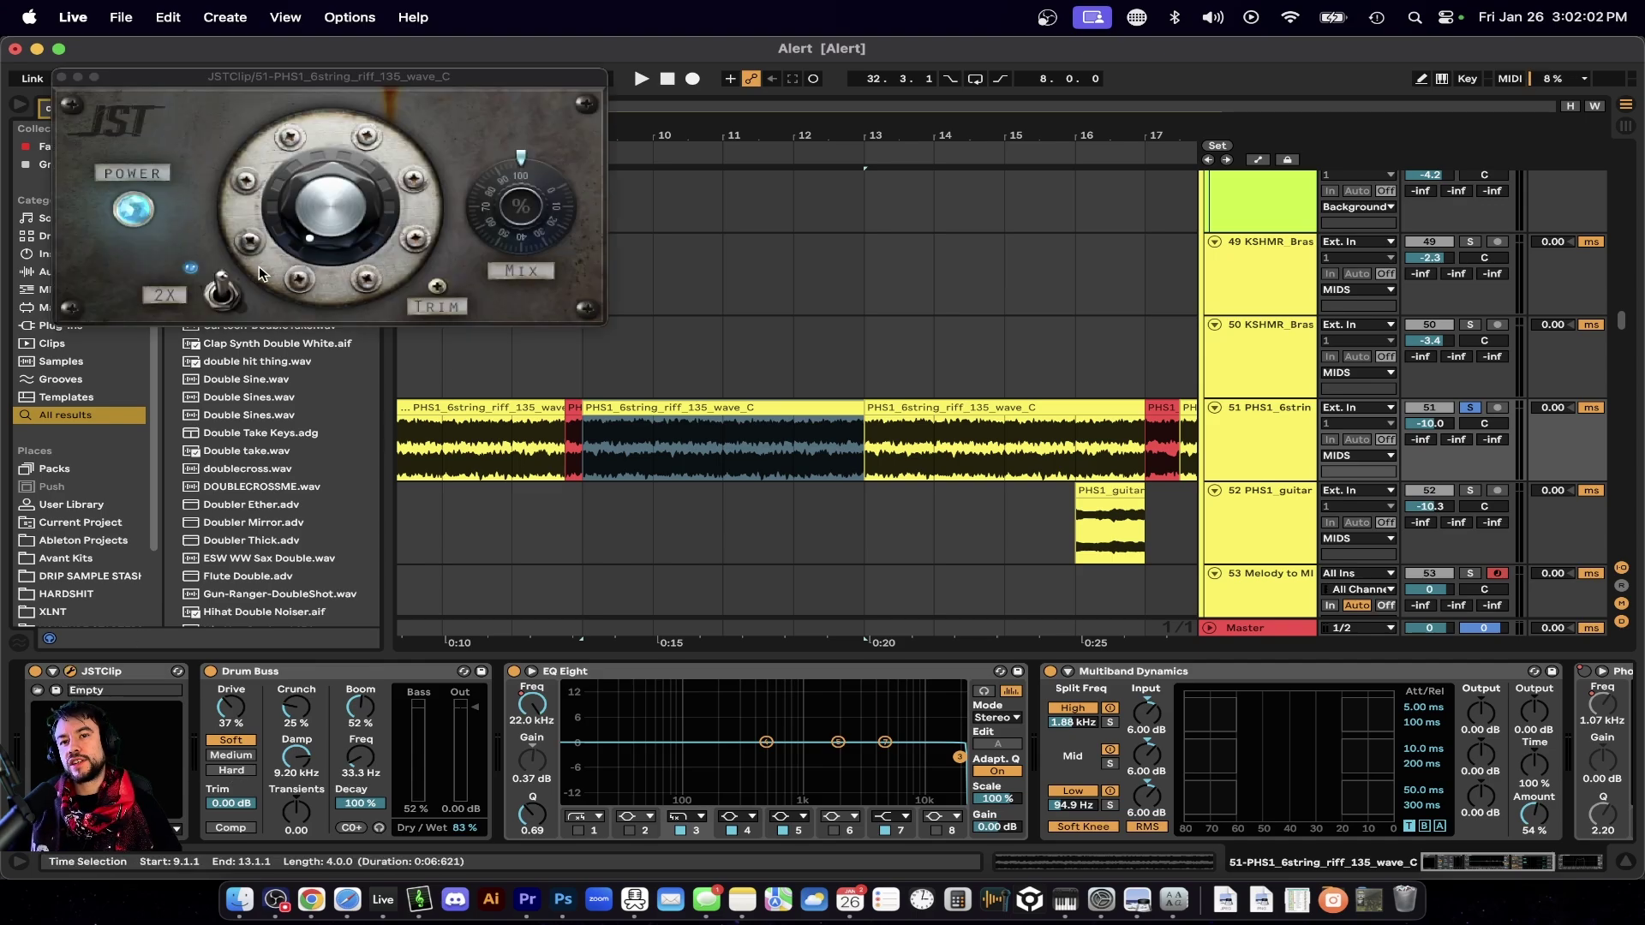
{"action": "left_click", "coordinate": [62, 77]}
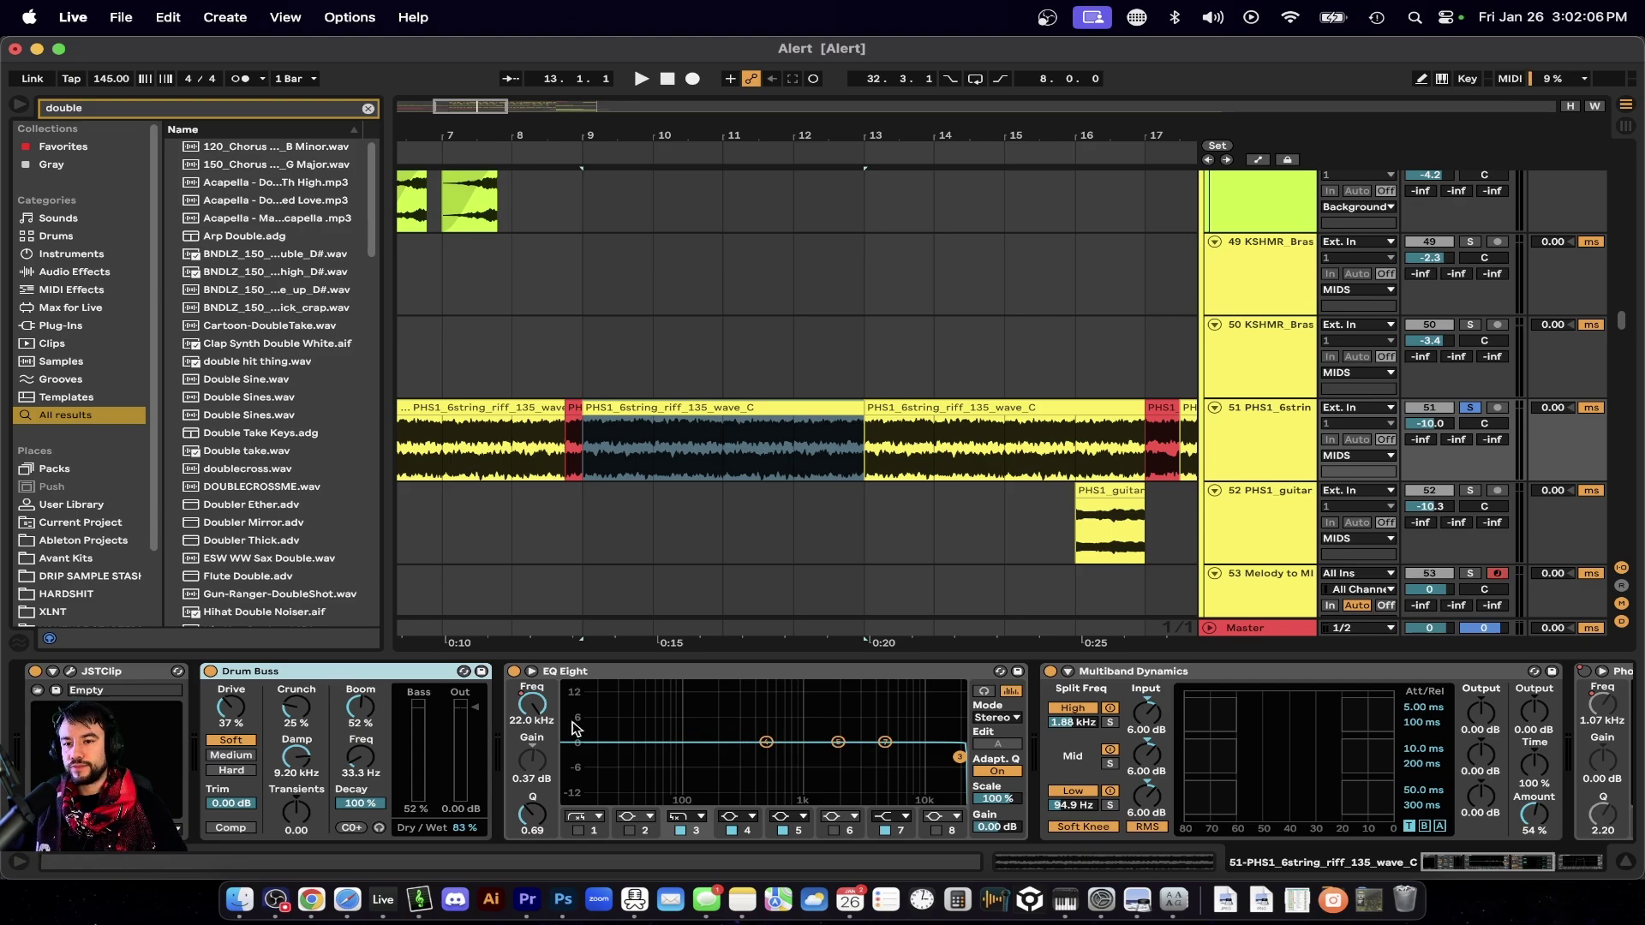
Show the automation of EQ Eight's band 3 frequency on the 6-string riff track across the arrangement.
{"action": "right_click", "coordinate": [534, 712]}
{"action": "left_click", "coordinate": [565, 725]}
{"action": "scroll", "coordinate": [771, 498], "scroll_direction": "down", "scroll_amount": 5}
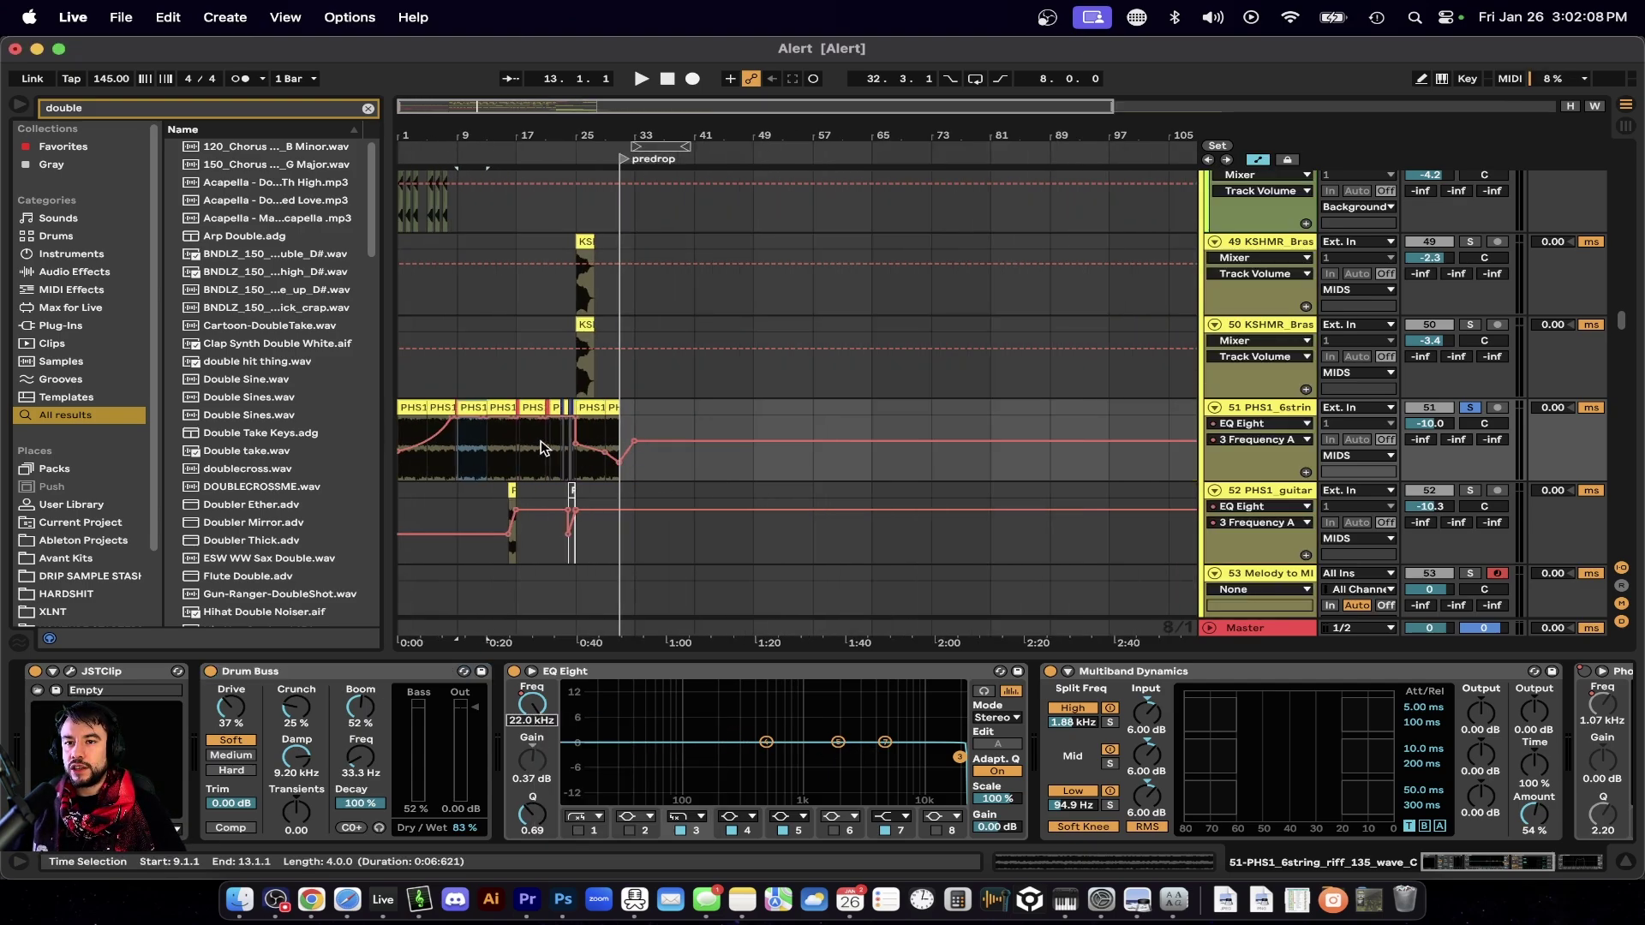
Play the soloed riff from bar 1 and examine its EQ Eight, Multiband Dynamics and Phone - AlienPark effects.
{"action": "left_click", "coordinate": [414, 408]}
{"action": "key", "text": "space"}
{"action": "scroll", "coordinate": [450, 496], "scroll_direction": "up", "scroll_amount": 3}
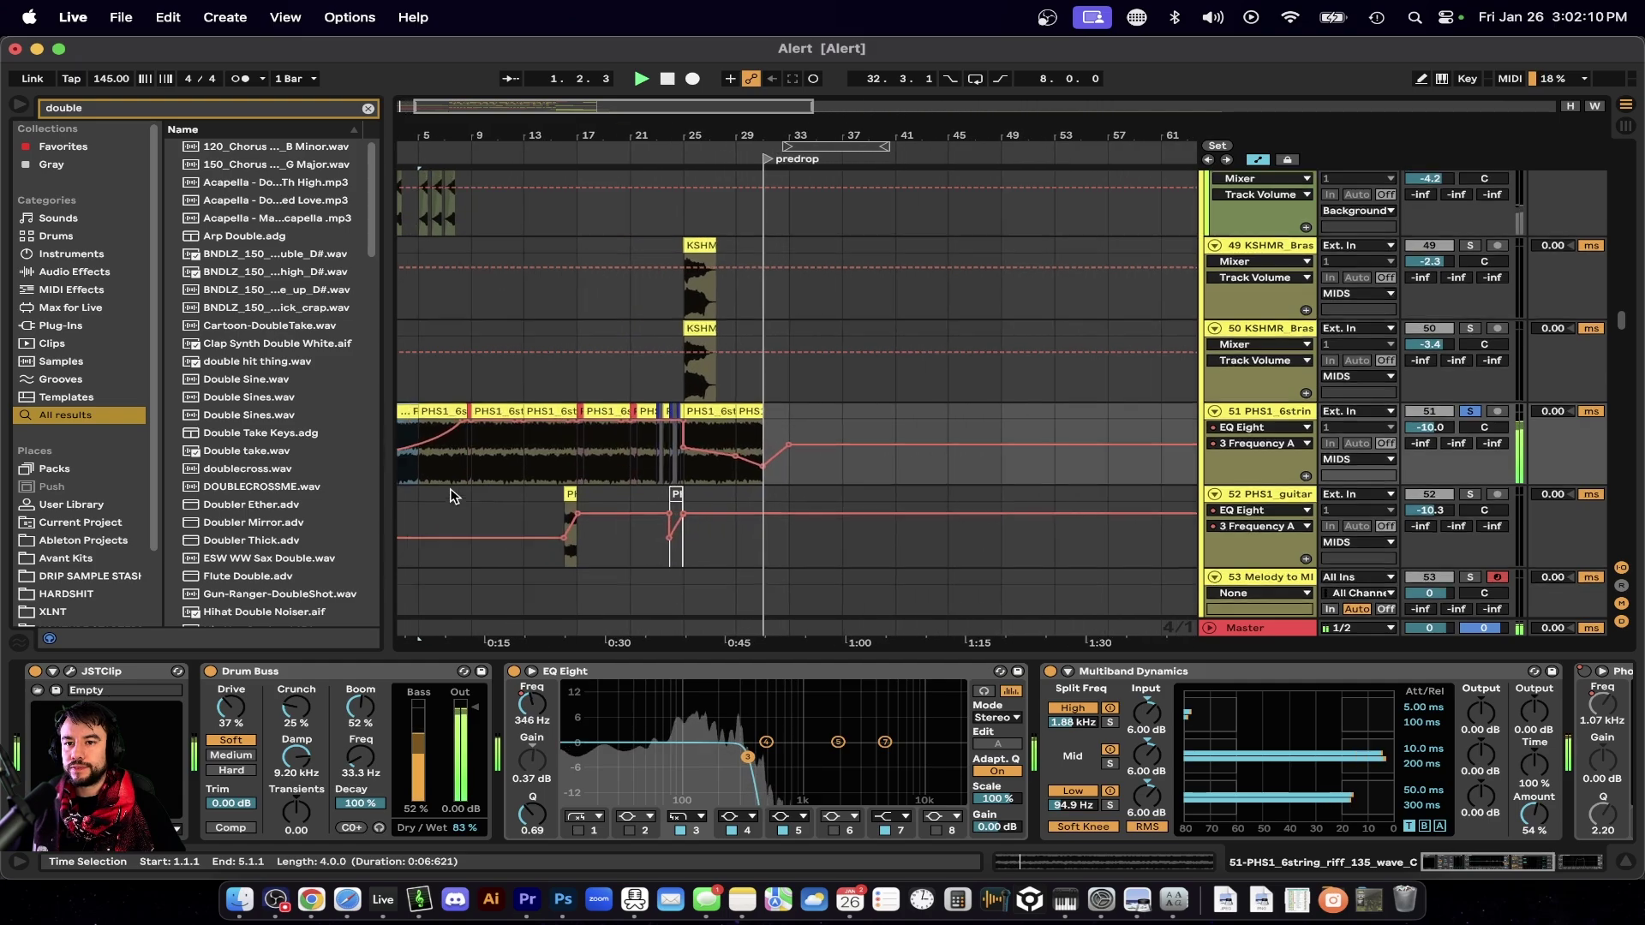
{"action": "scroll", "coordinate": [450, 496], "scroll_direction": "left", "scroll_amount": 2}
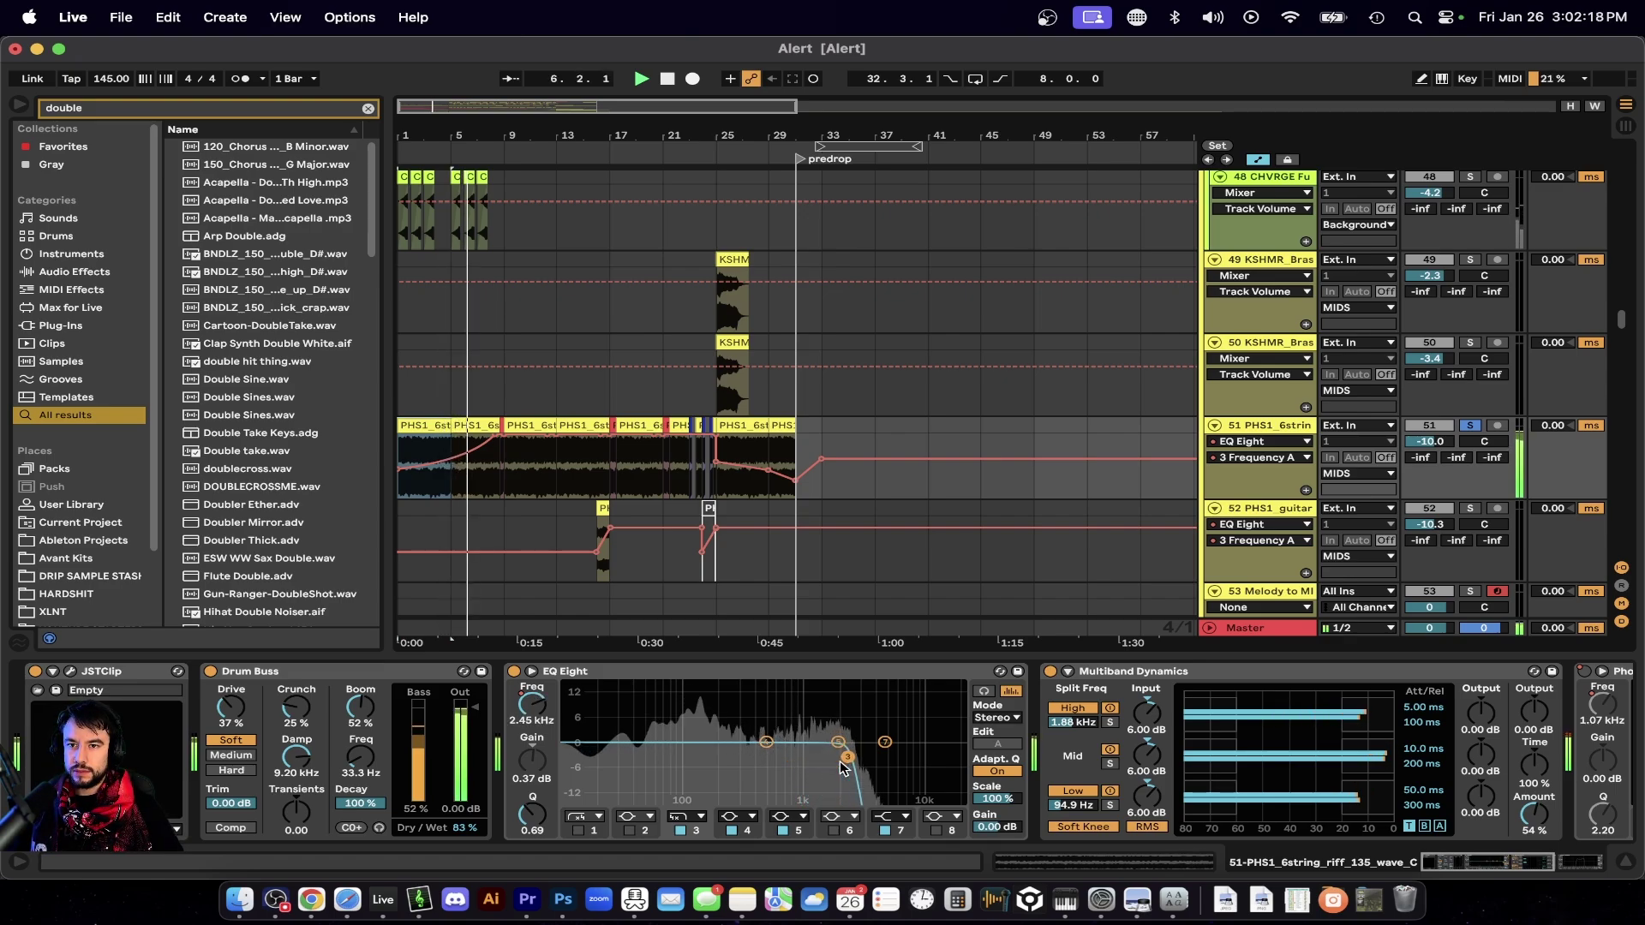
{"action": "scroll", "coordinate": [908, 771], "scroll_direction": "right", "scroll_amount": 6}
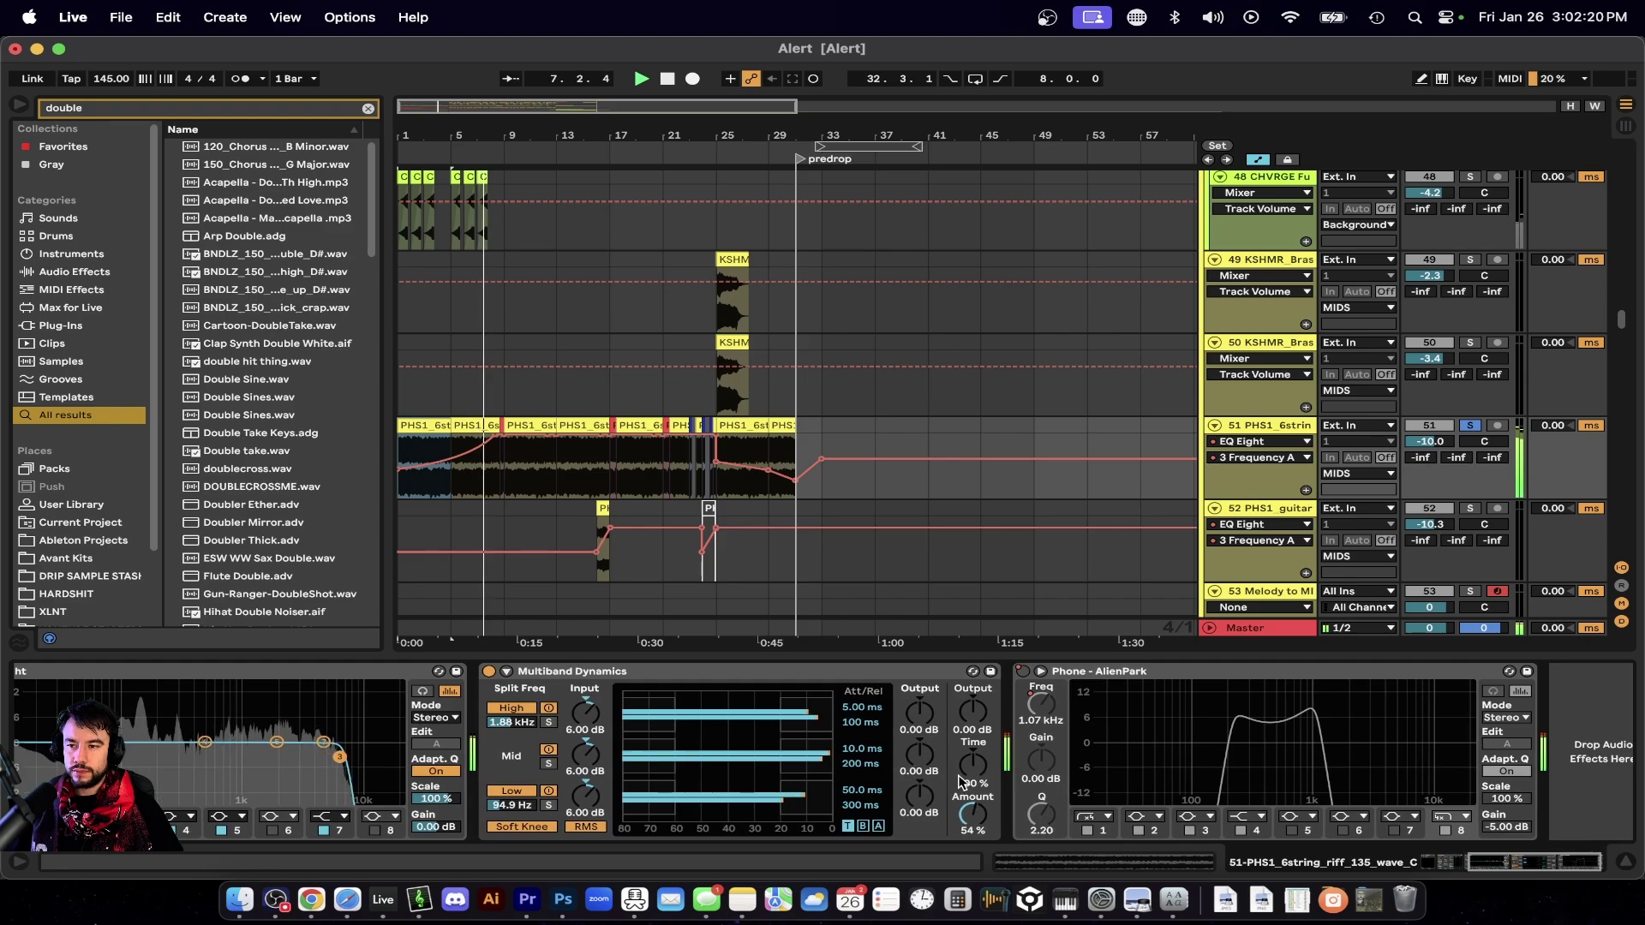
{"action": "scroll", "coordinate": [963, 782], "scroll_direction": "right", "scroll_amount": 2}
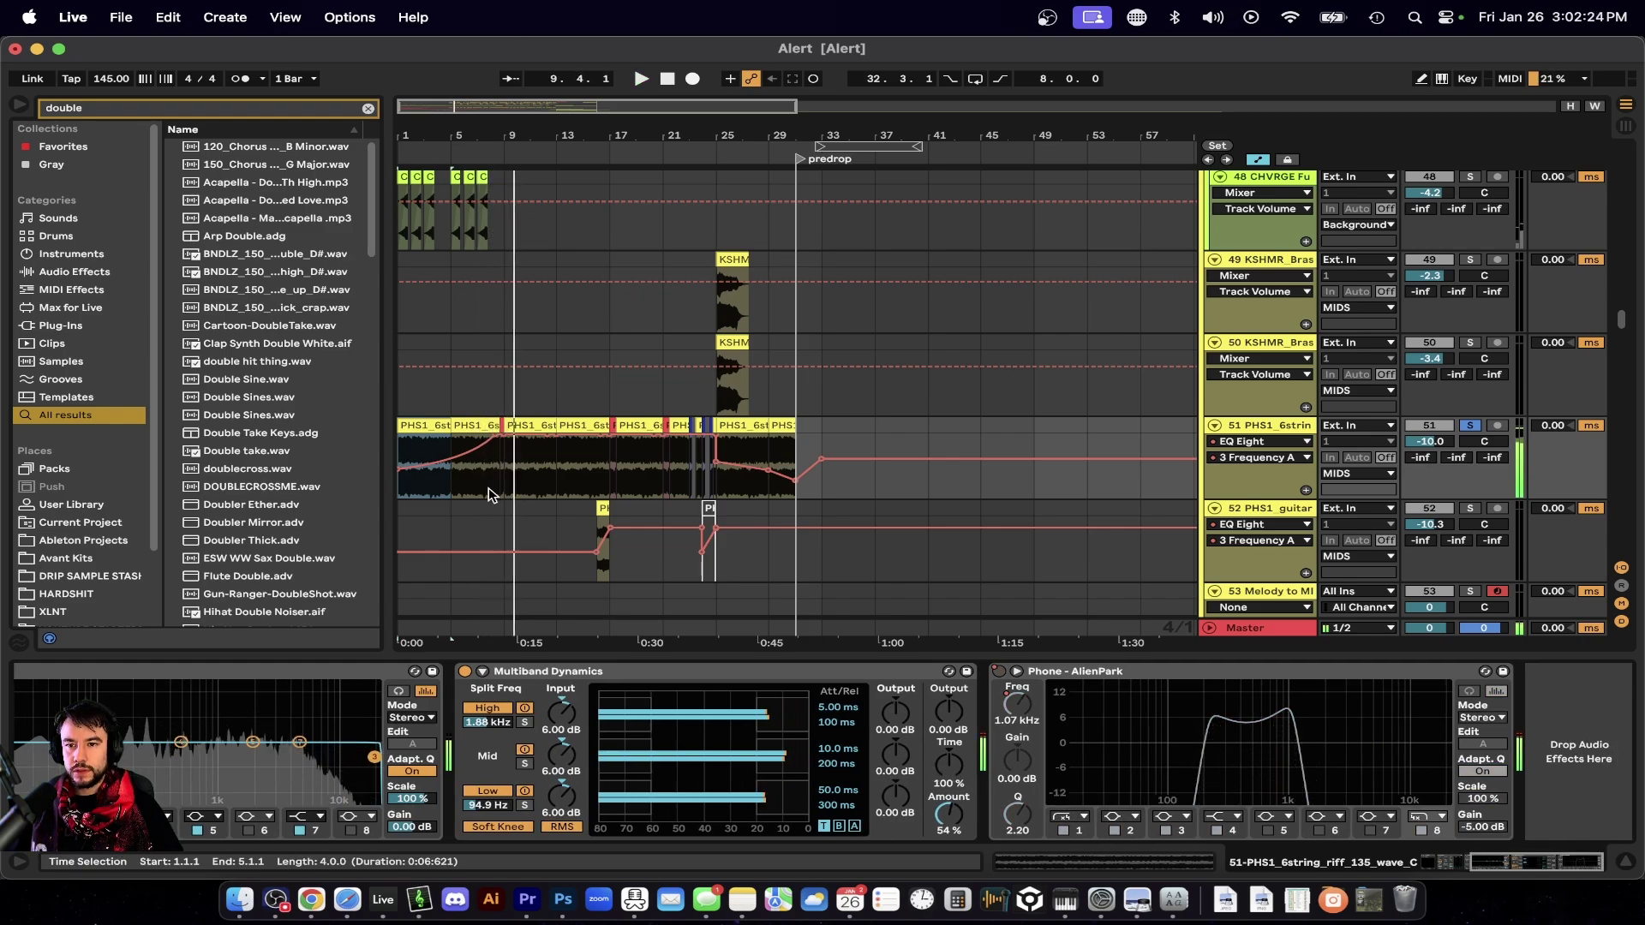
Play the soloed 6-string riff from 8.2.2 into bar 9, and hide the device view.
{"action": "scroll", "coordinate": [488, 487], "scroll_direction": "up", "scroll_amount": 4}
{"action": "scroll", "coordinate": [557, 494], "scroll_direction": "up", "scroll_amount": 5}
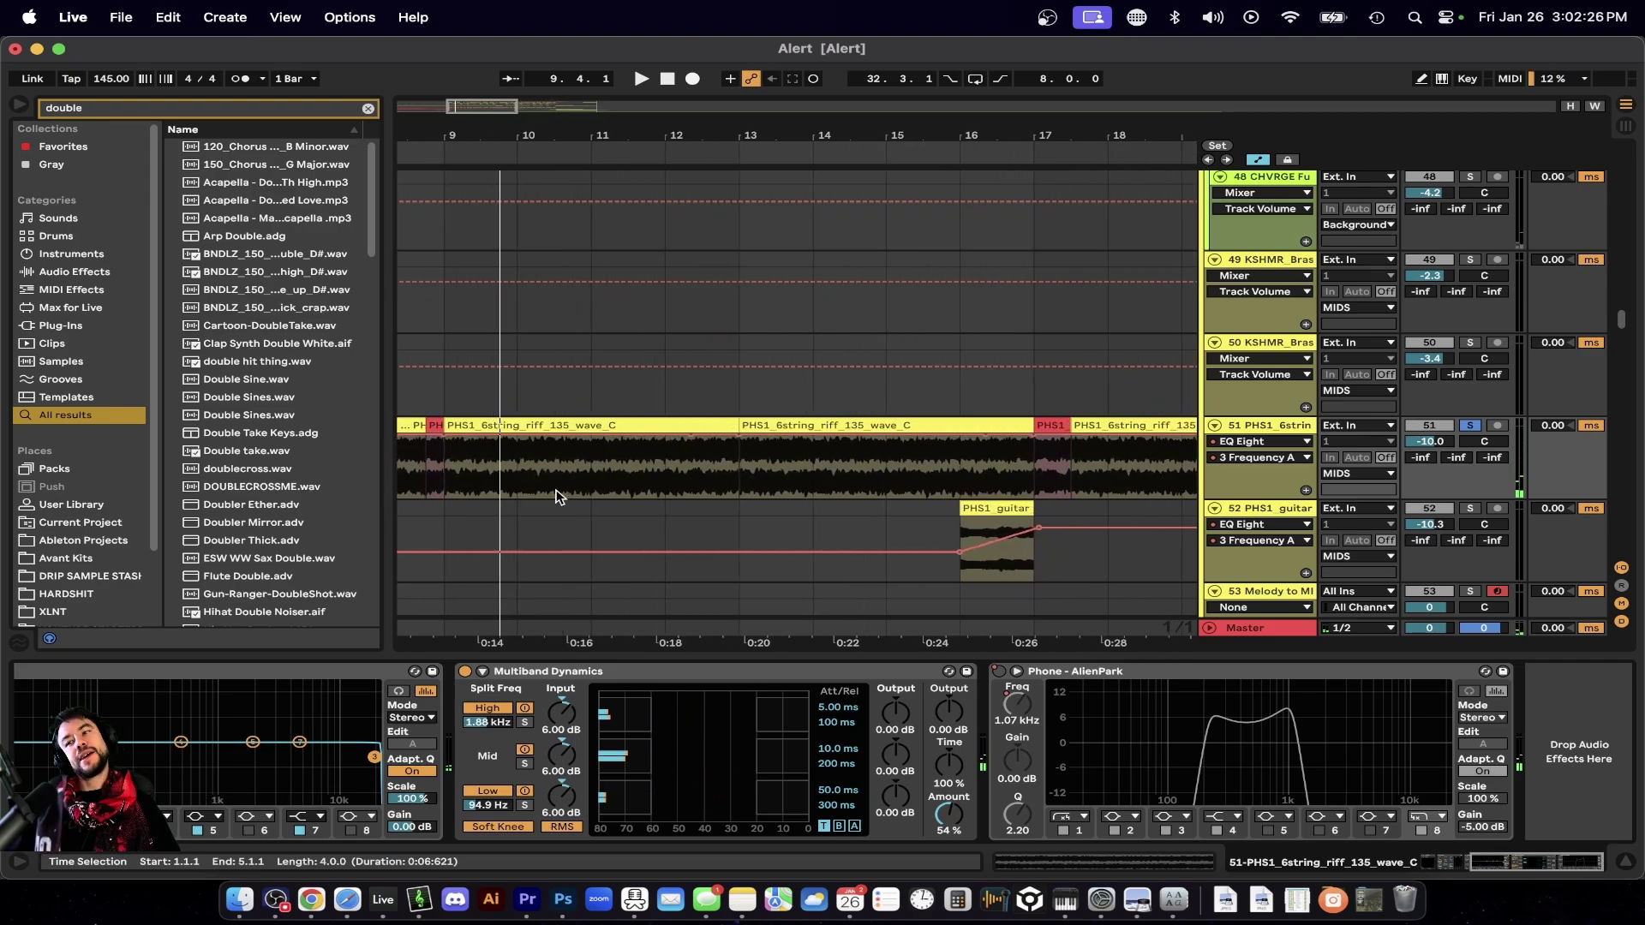
{"action": "scroll", "coordinate": [531, 493], "scroll_direction": "up", "scroll_amount": 4}
{"action": "left_click", "coordinate": [463, 467]}
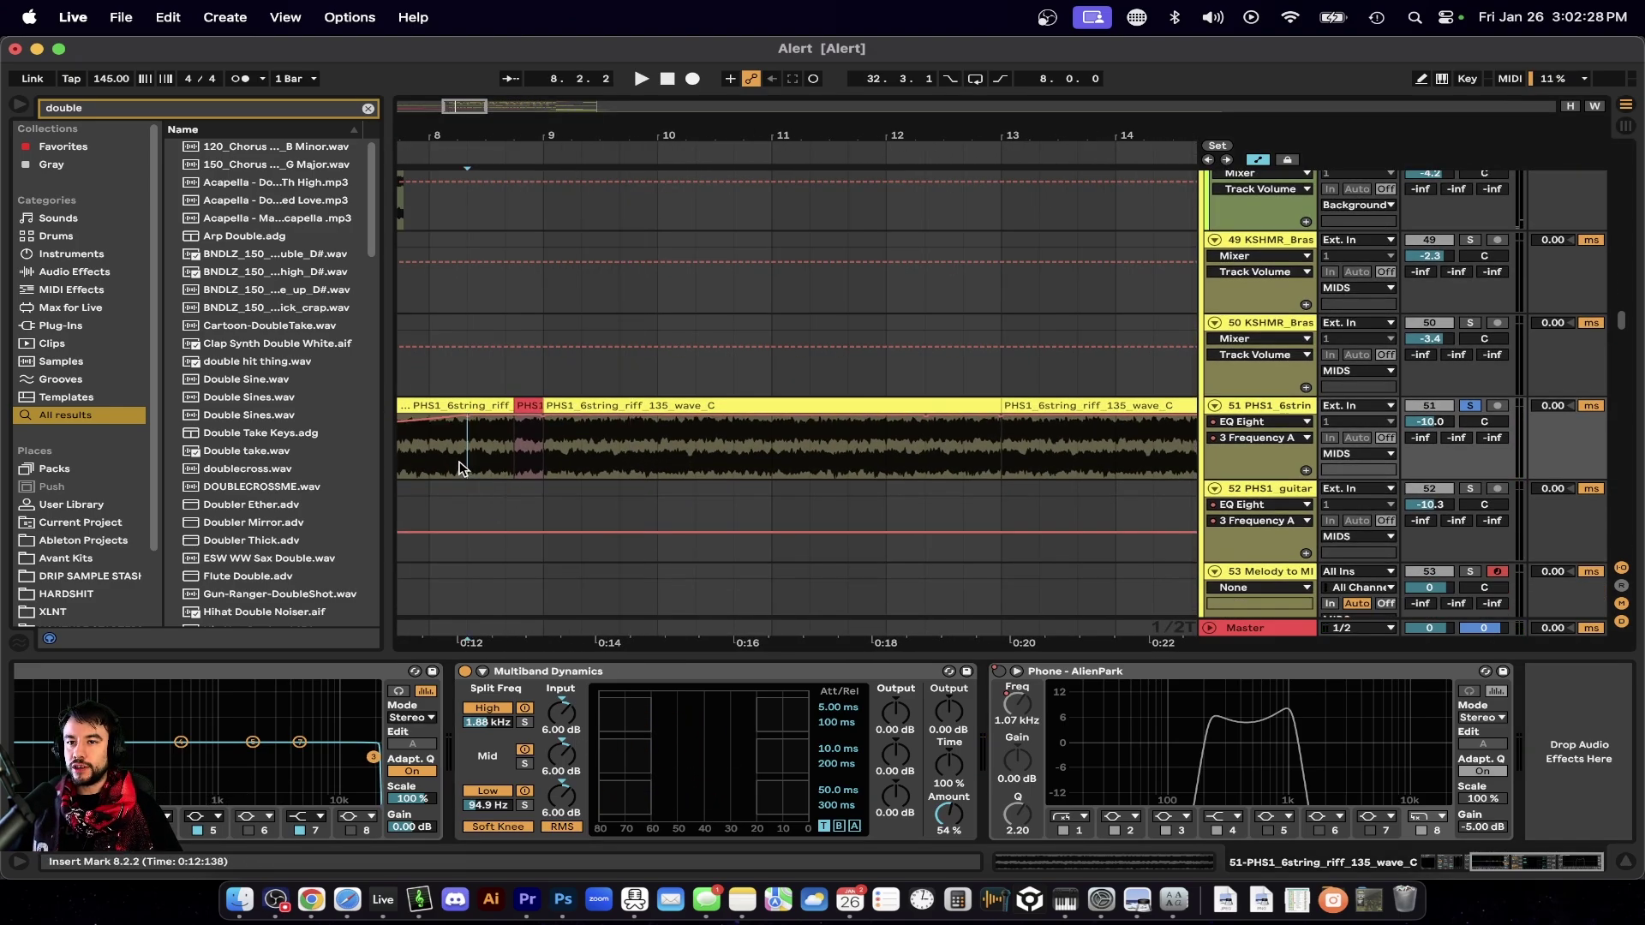
{"action": "key", "text": "space"}
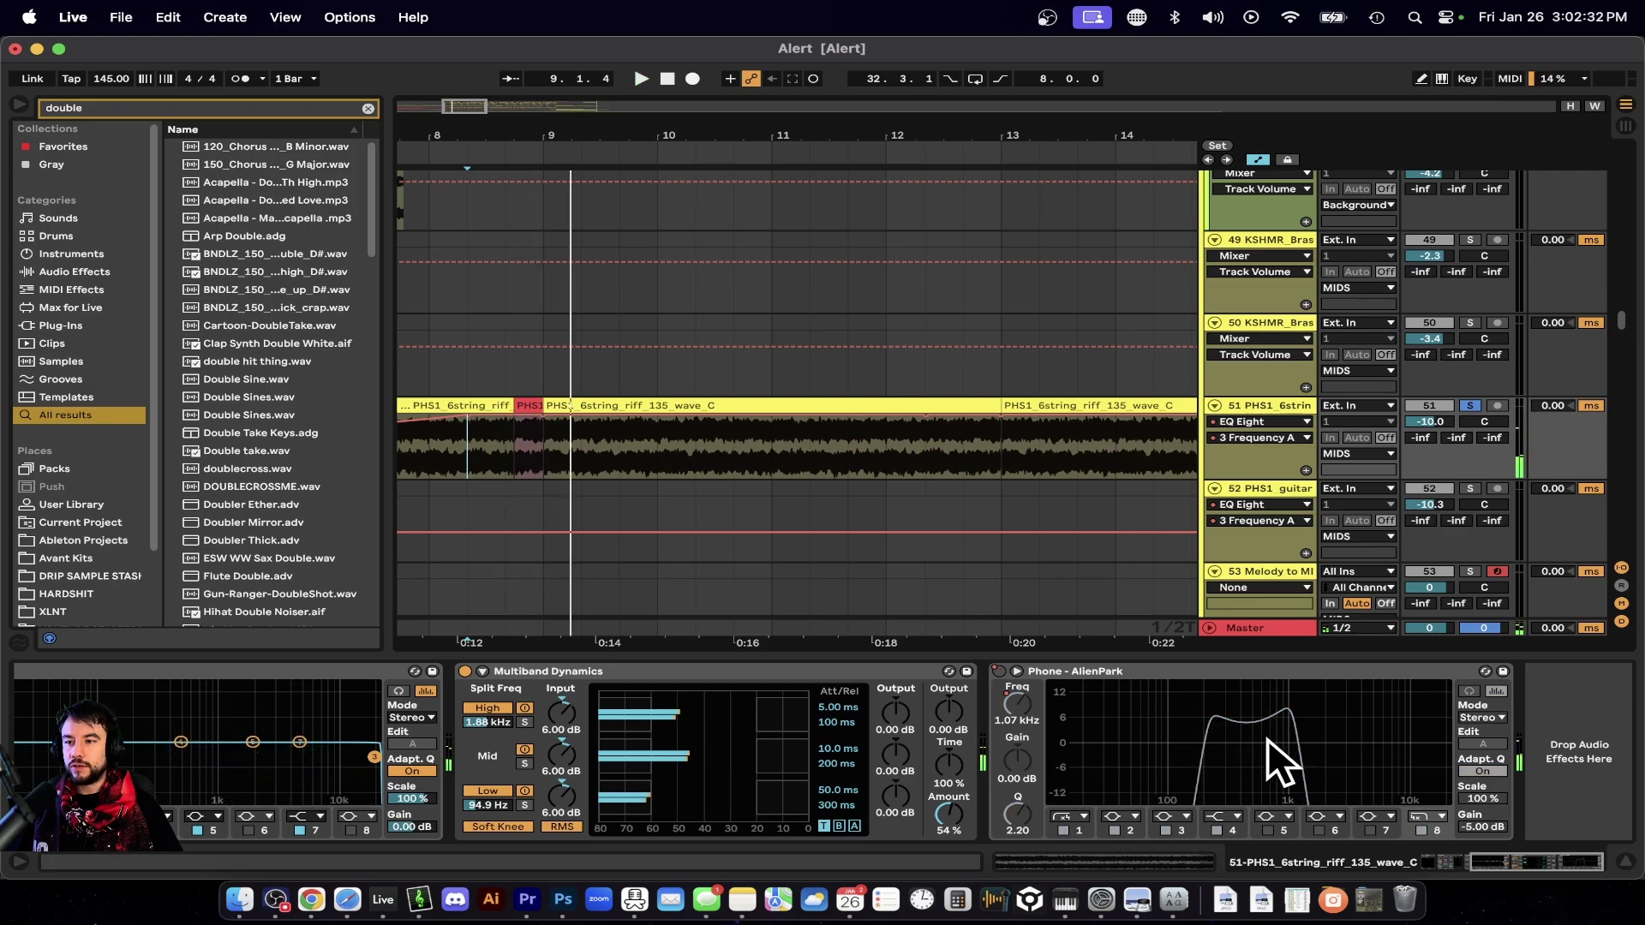
{"action": "key", "text": "super+alt+l"}
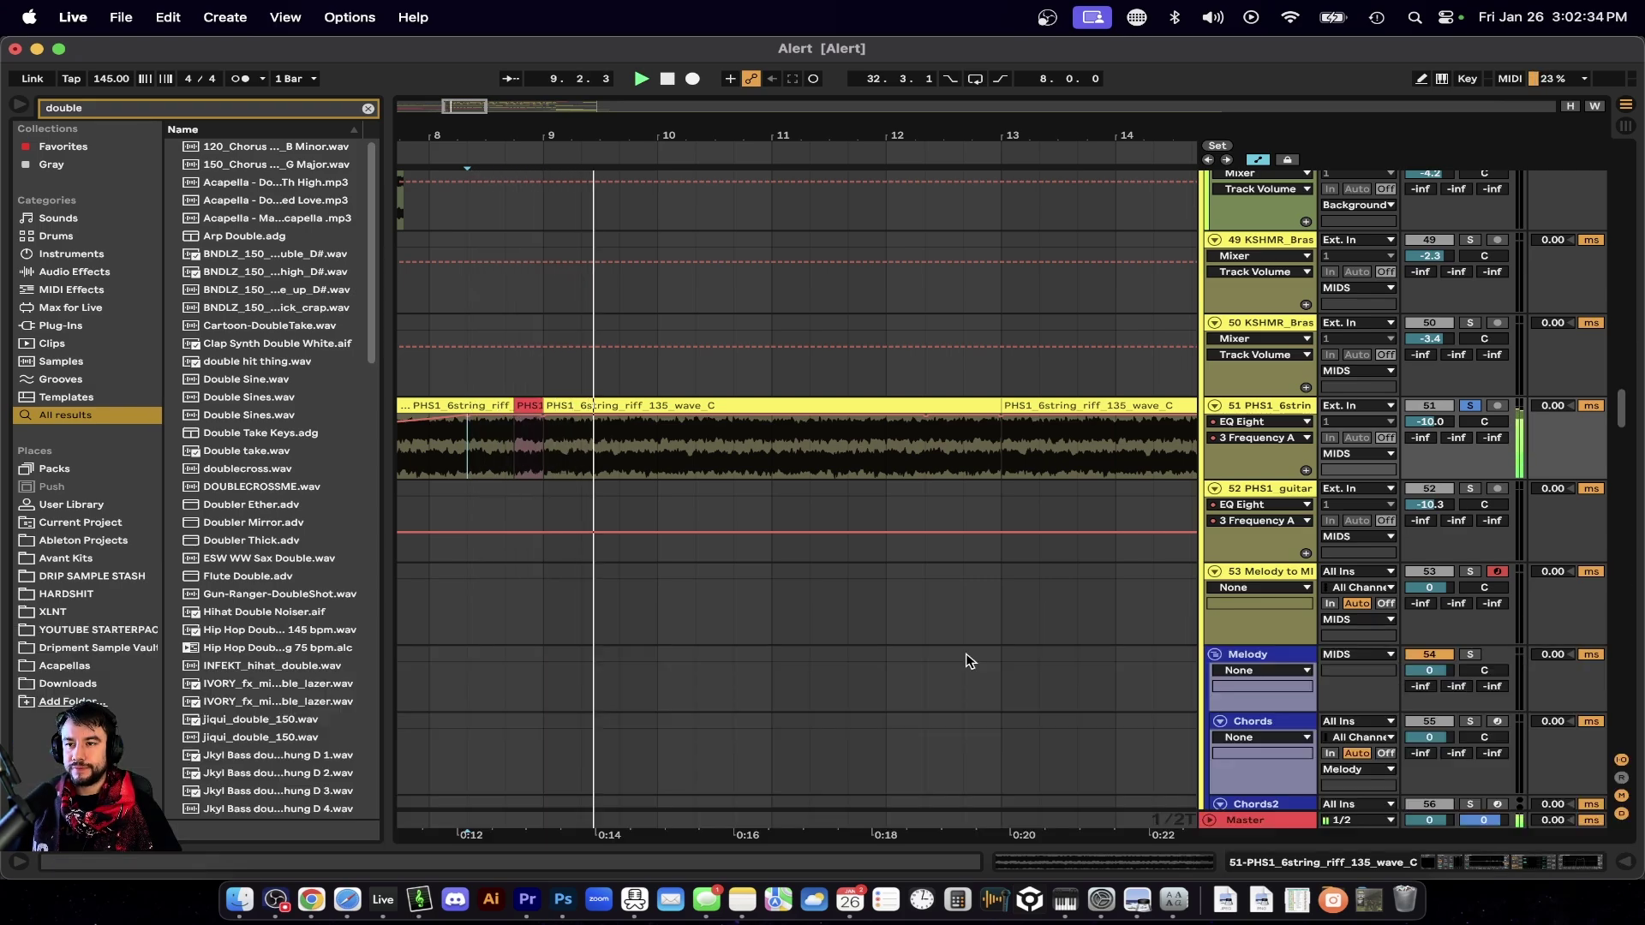
Show the Master track's effect chain, play the section from 8.2.2 with the bass guitar group unsoloed, and hide the device view.
{"action": "scroll", "coordinate": [965, 661], "scroll_direction": "down", "scroll_amount": 5}
{"action": "scroll", "coordinate": [965, 661], "scroll_direction": "up", "scroll_amount": 6}
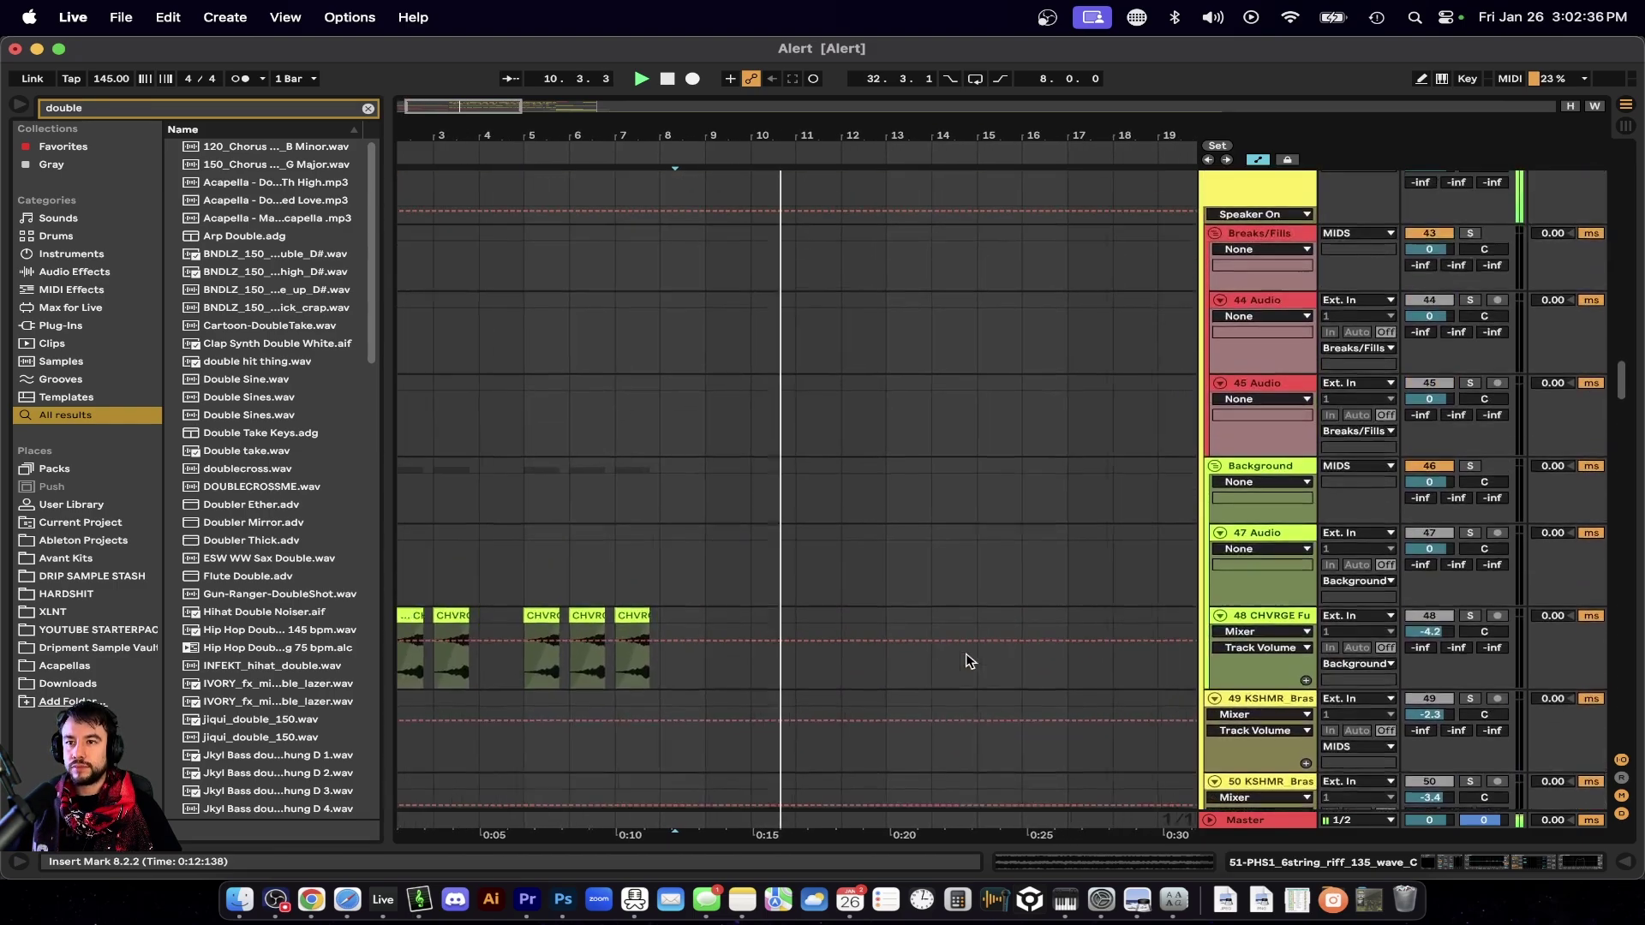
{"action": "scroll", "coordinate": [966, 660], "scroll_direction": "down", "scroll_amount": 5}
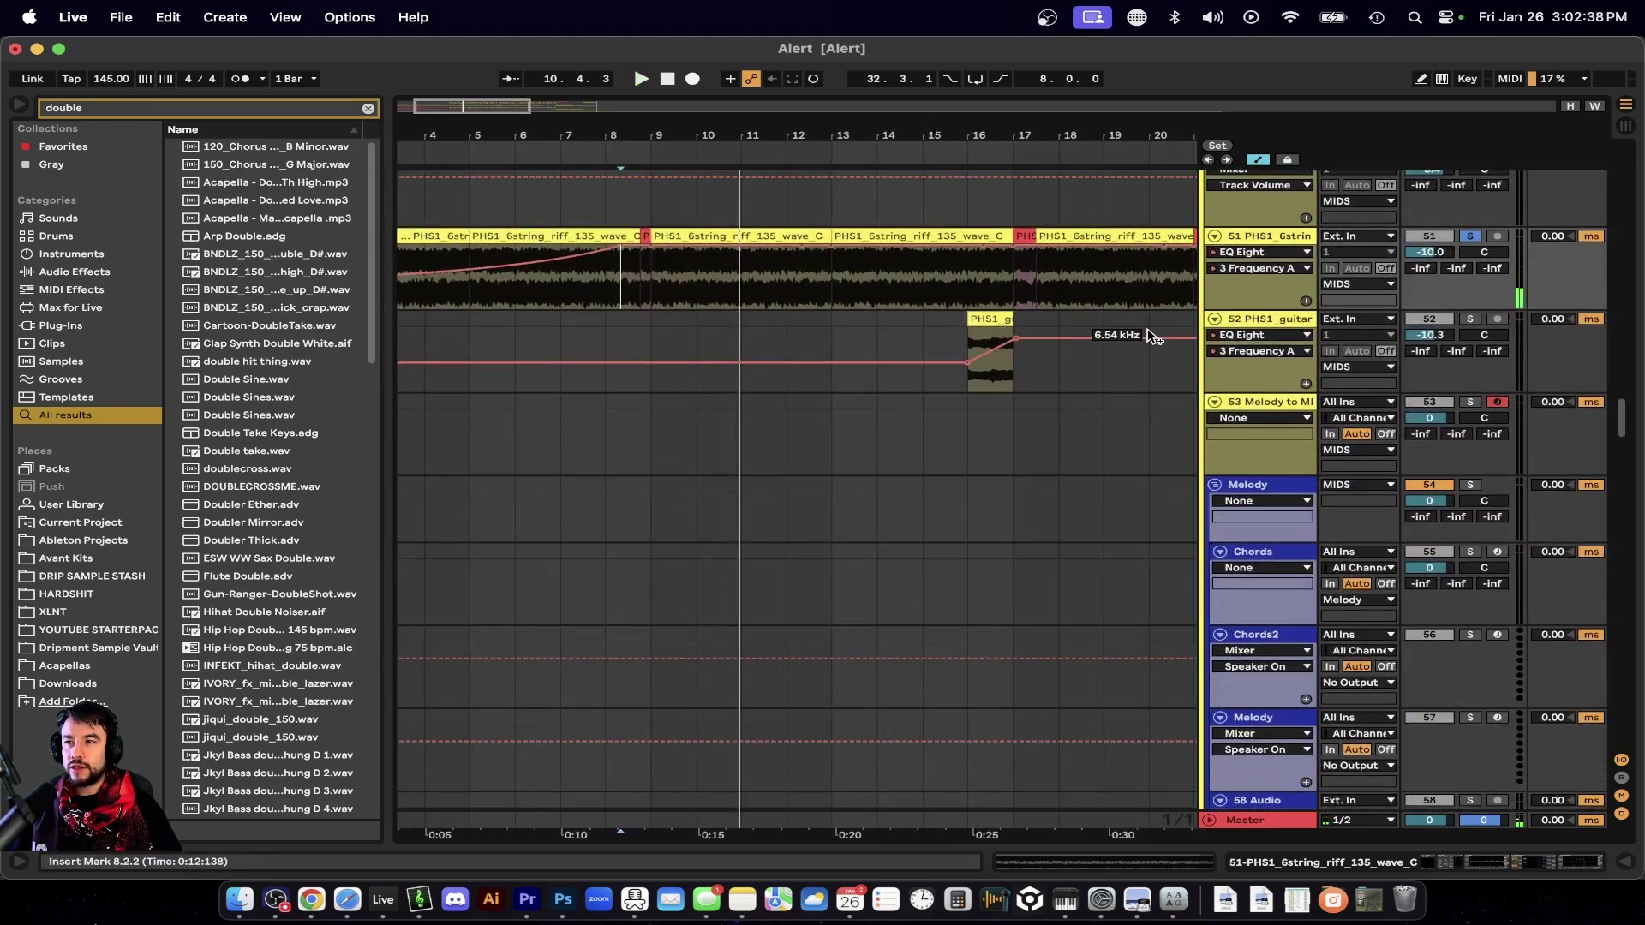
{"action": "scroll", "coordinate": [836, 347], "scroll_direction": "up", "scroll_amount": 1}
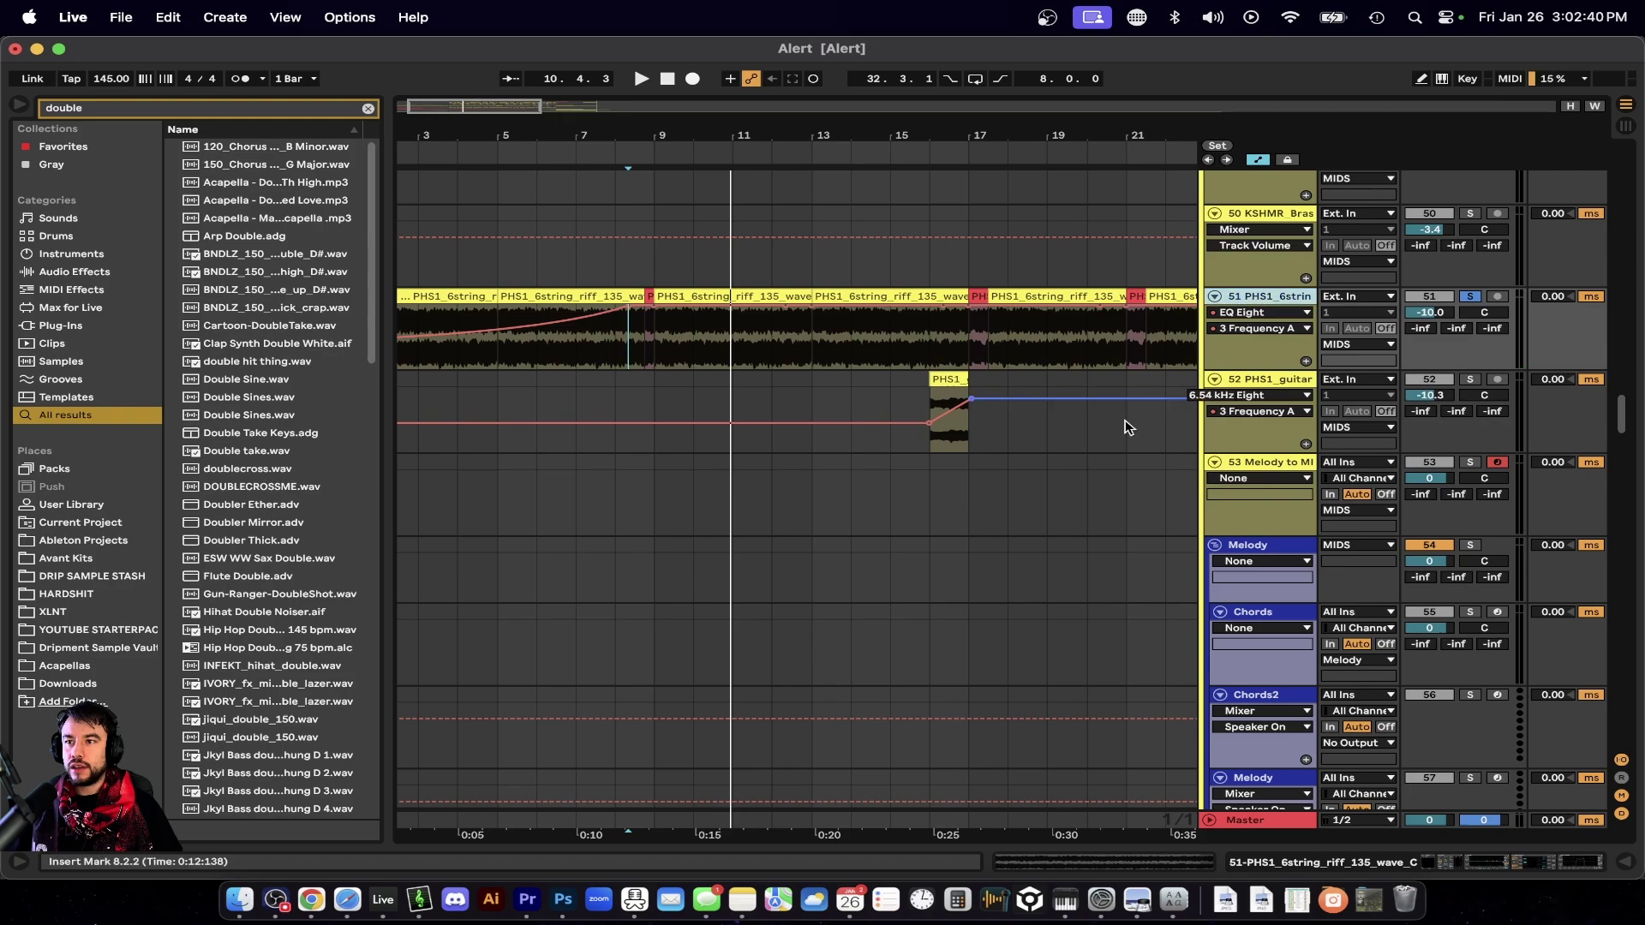
{"action": "scroll", "coordinate": [1114, 437], "scroll_direction": "down", "scroll_amount": 5}
{"action": "scroll", "coordinate": [1086, 463], "scroll_direction": "down", "scroll_amount": 6}
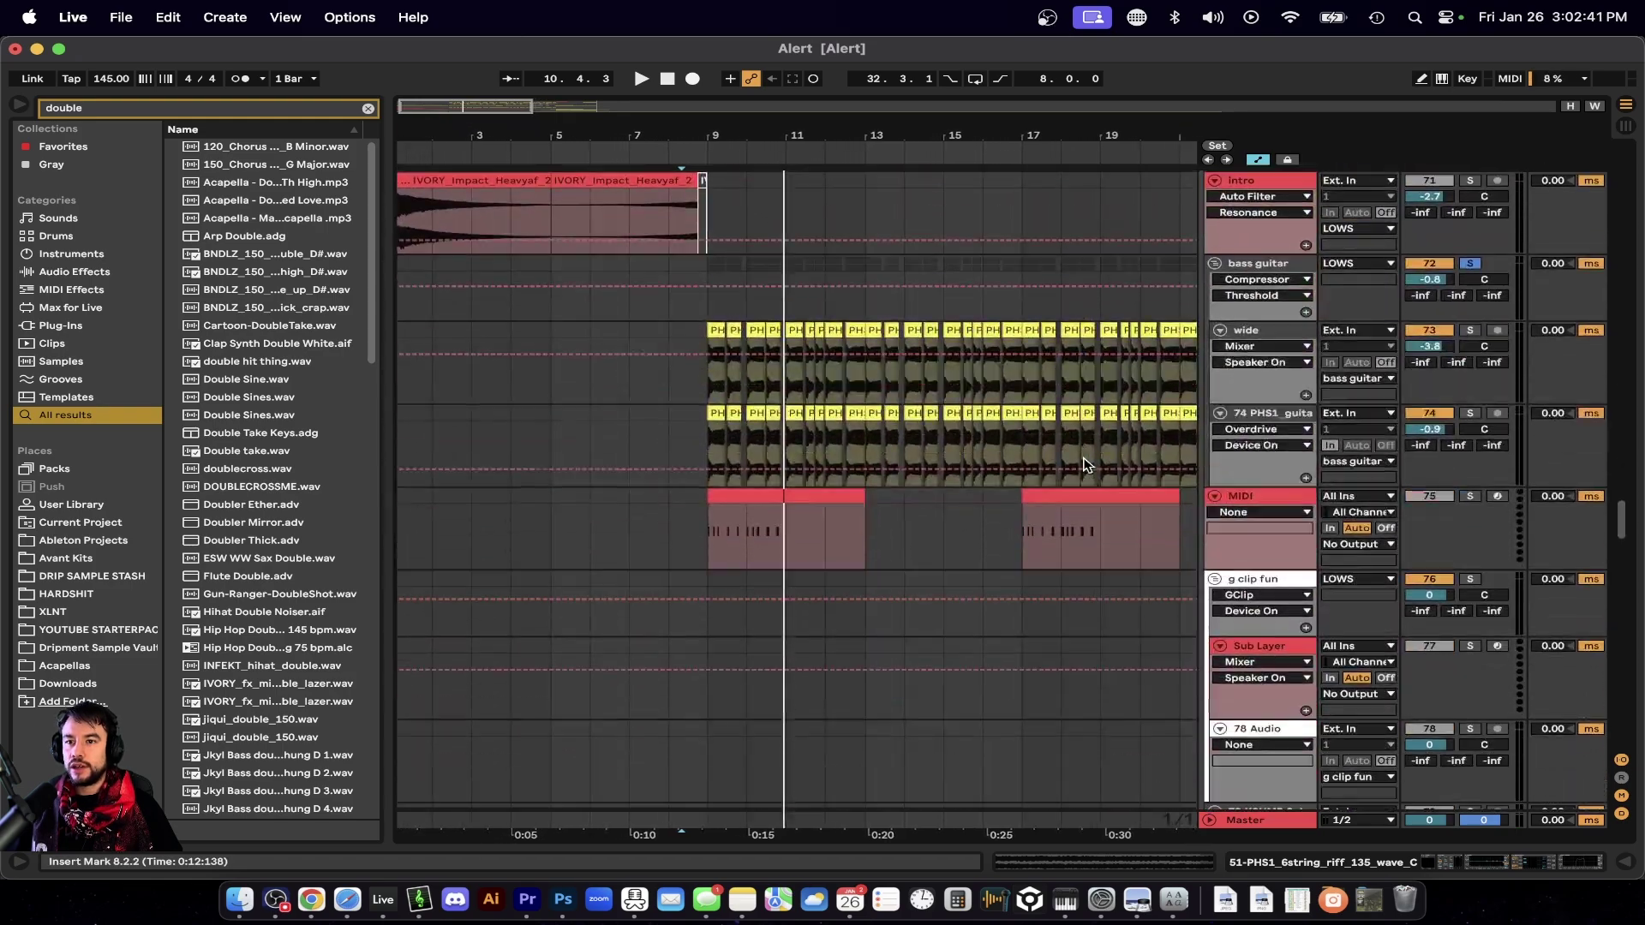
{"action": "double_click", "coordinate": [1283, 826]}
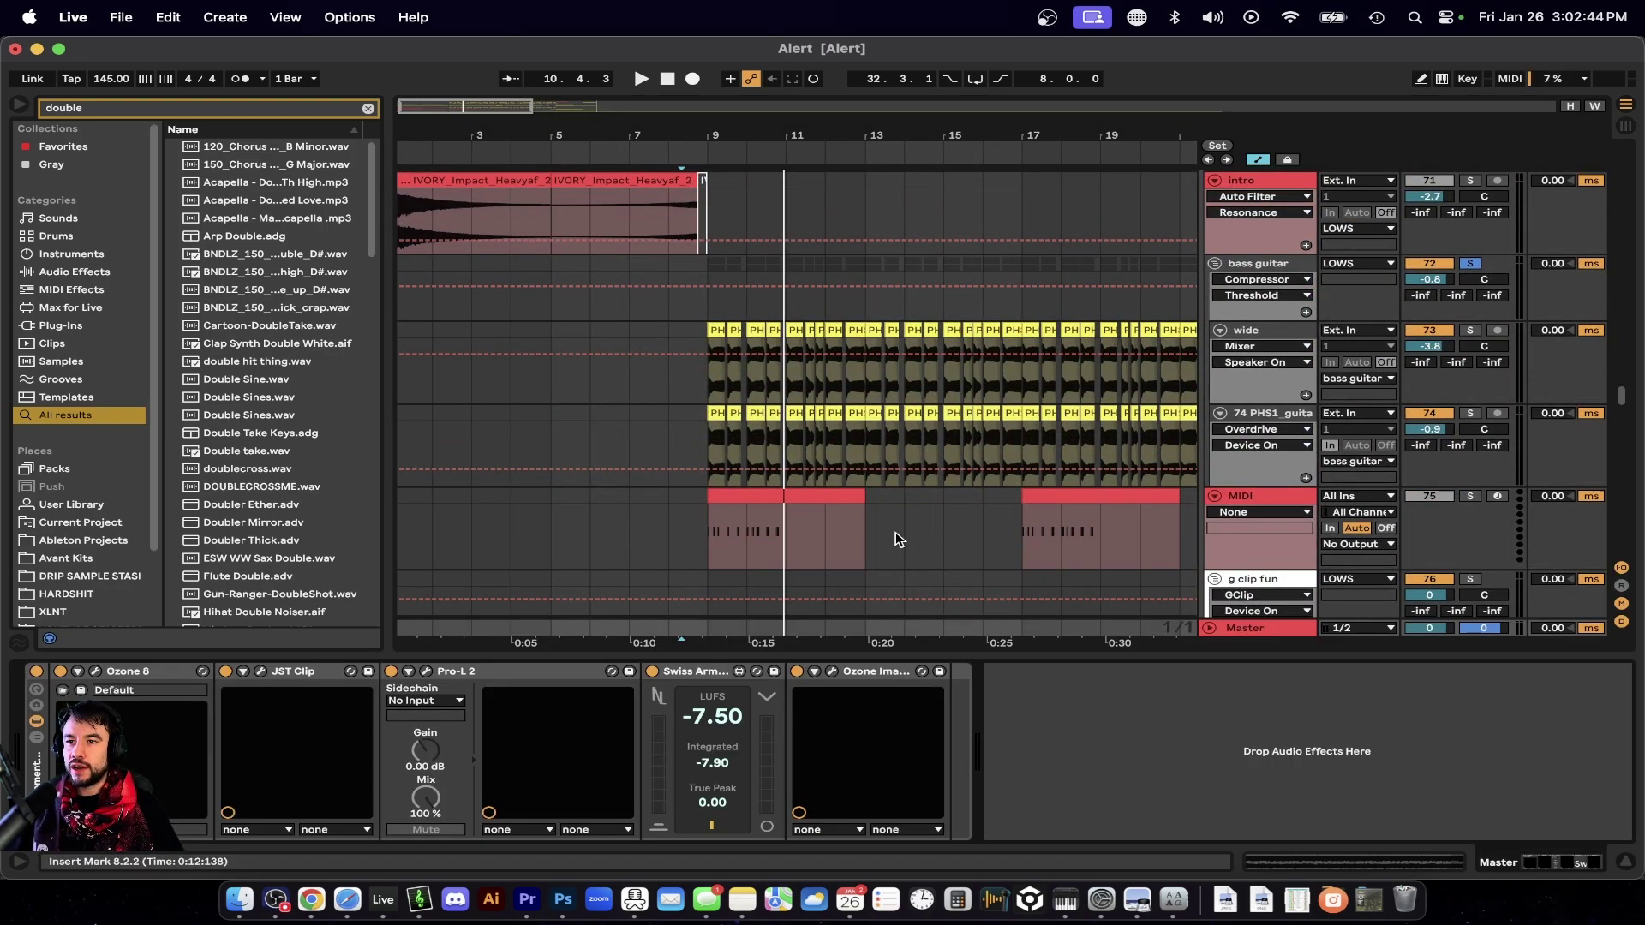
{"action": "key", "text": "space"}
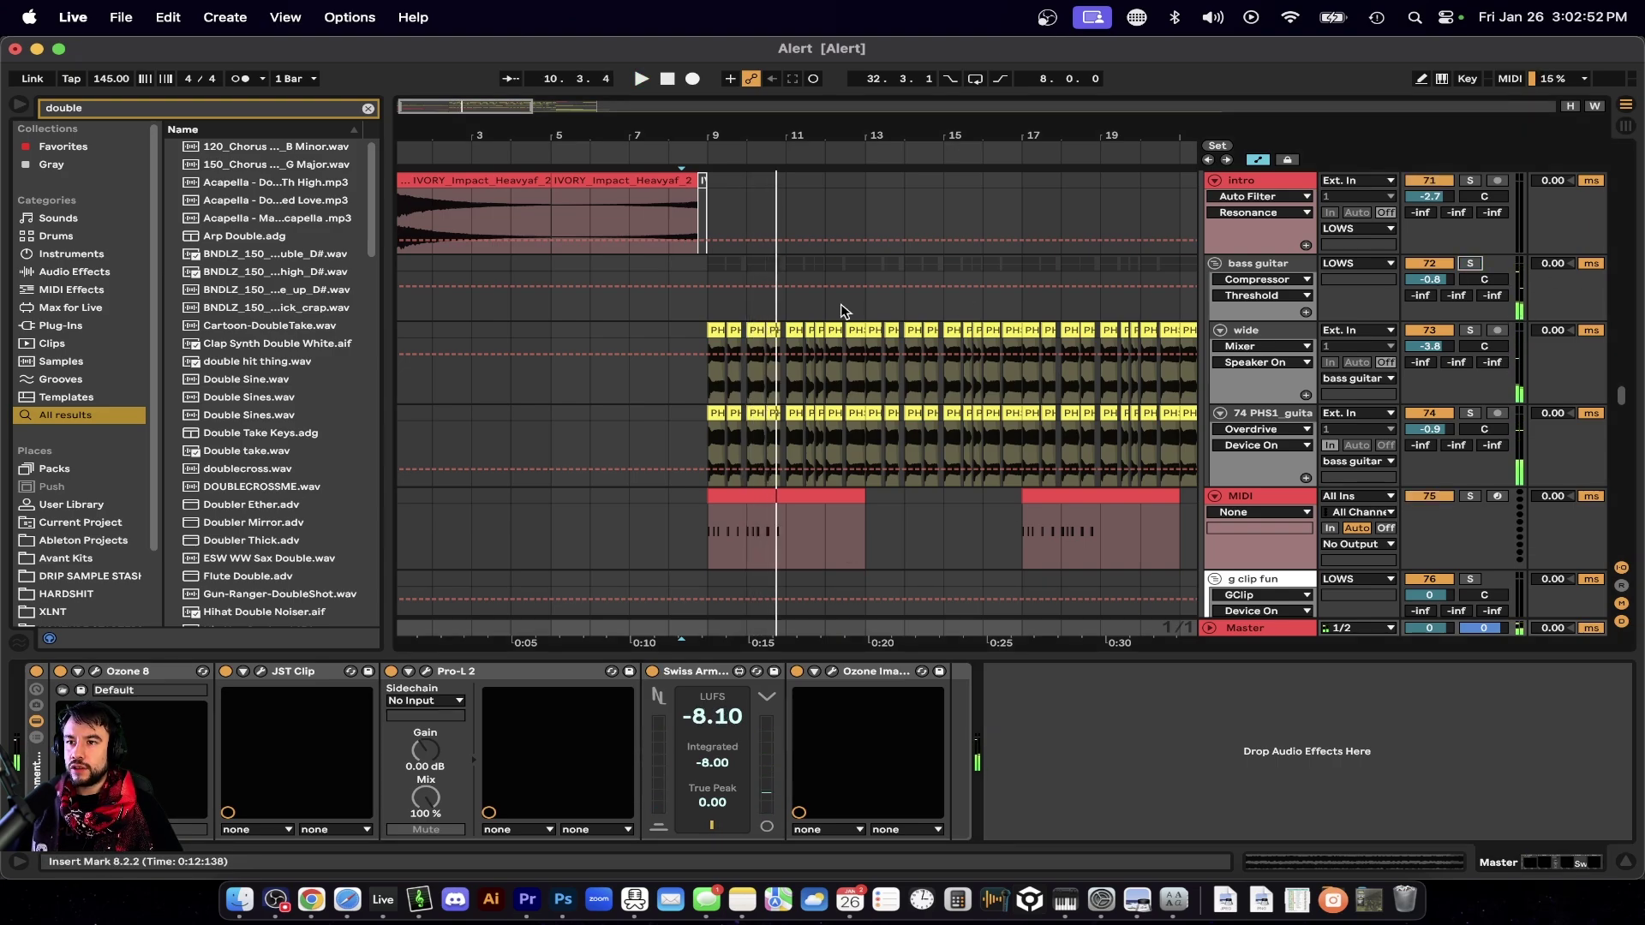
{"action": "key", "text": "super+alt+l"}
Locate the 18 Group of kick layers among the drum tracks and solo it.
{"action": "scroll", "coordinate": [728, 652], "scroll_direction": "up", "scroll_amount": 20}
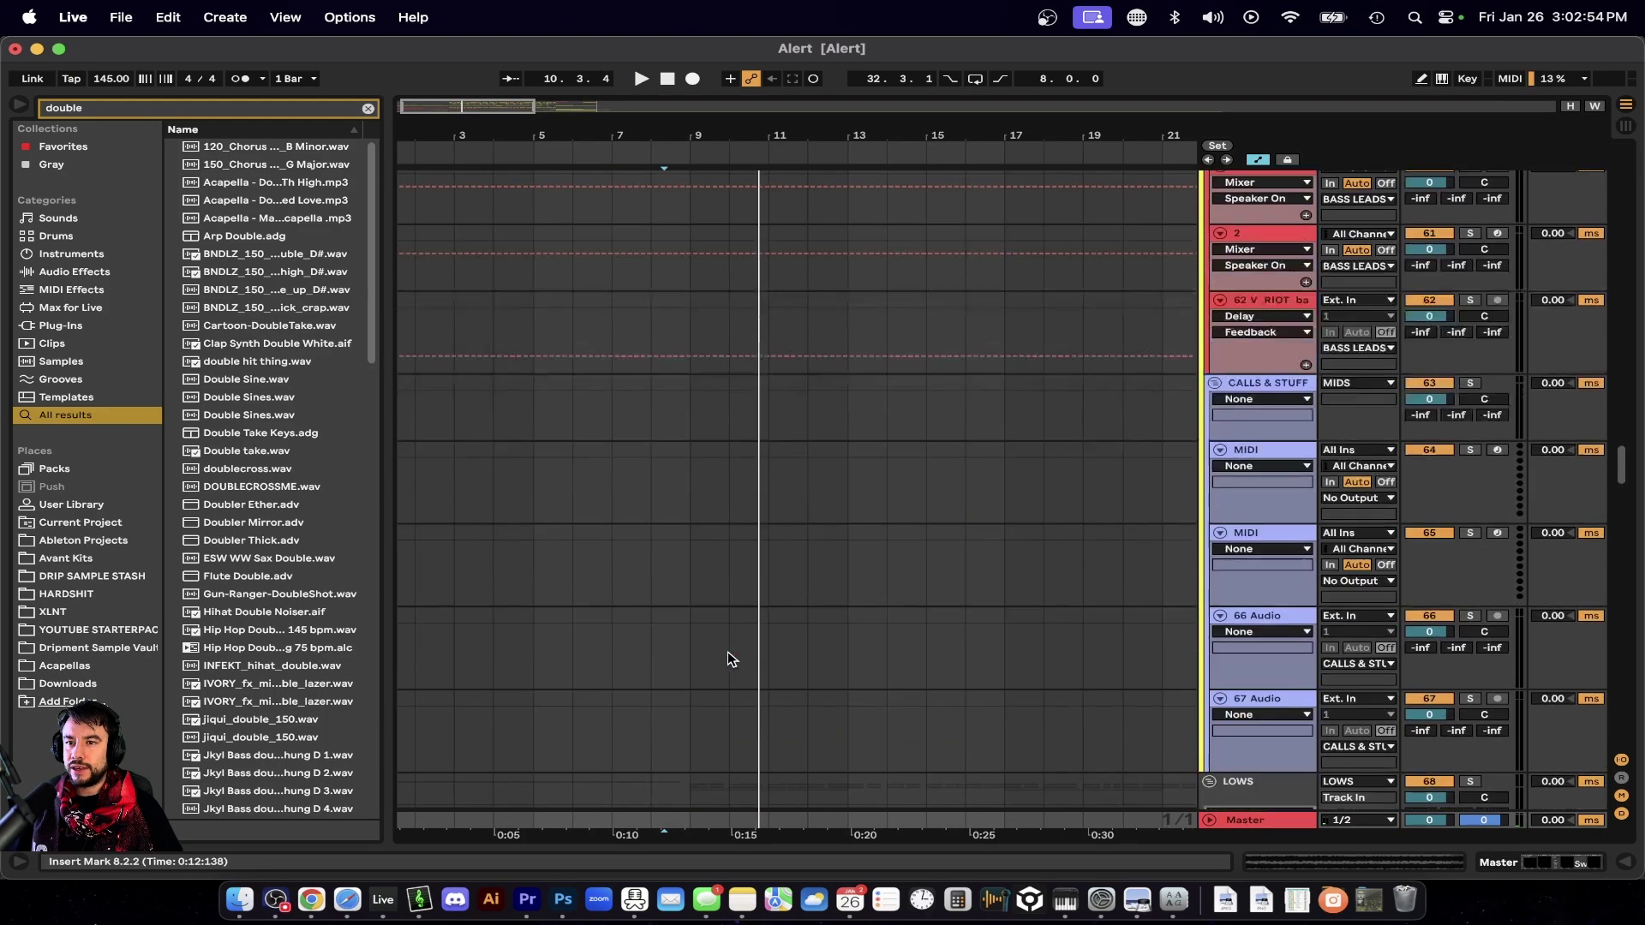
{"action": "scroll", "coordinate": [727, 652], "scroll_direction": "up", "scroll_amount": 10}
{"action": "scroll", "coordinate": [728, 651], "scroll_direction": "down", "scroll_amount": 3}
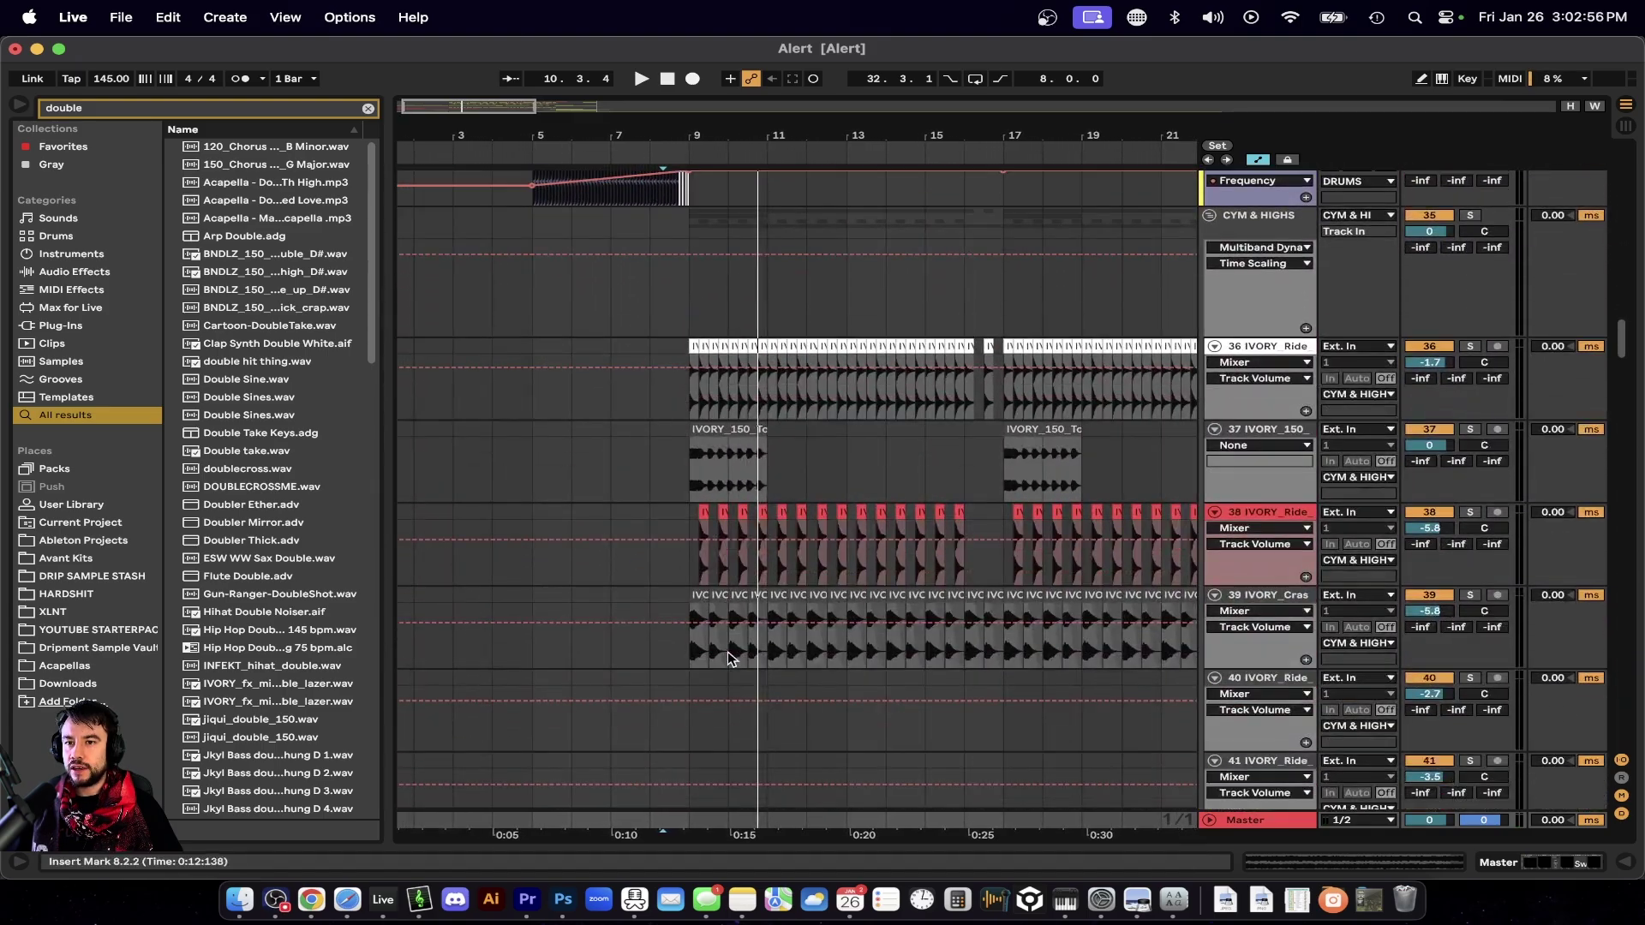
{"action": "scroll", "coordinate": [728, 651], "scroll_direction": "up", "scroll_amount": 8}
{"action": "scroll", "coordinate": [728, 651], "scroll_direction": "up", "scroll_amount": 12}
{"action": "scroll", "coordinate": [727, 651], "scroll_direction": "up", "scroll_amount": 3}
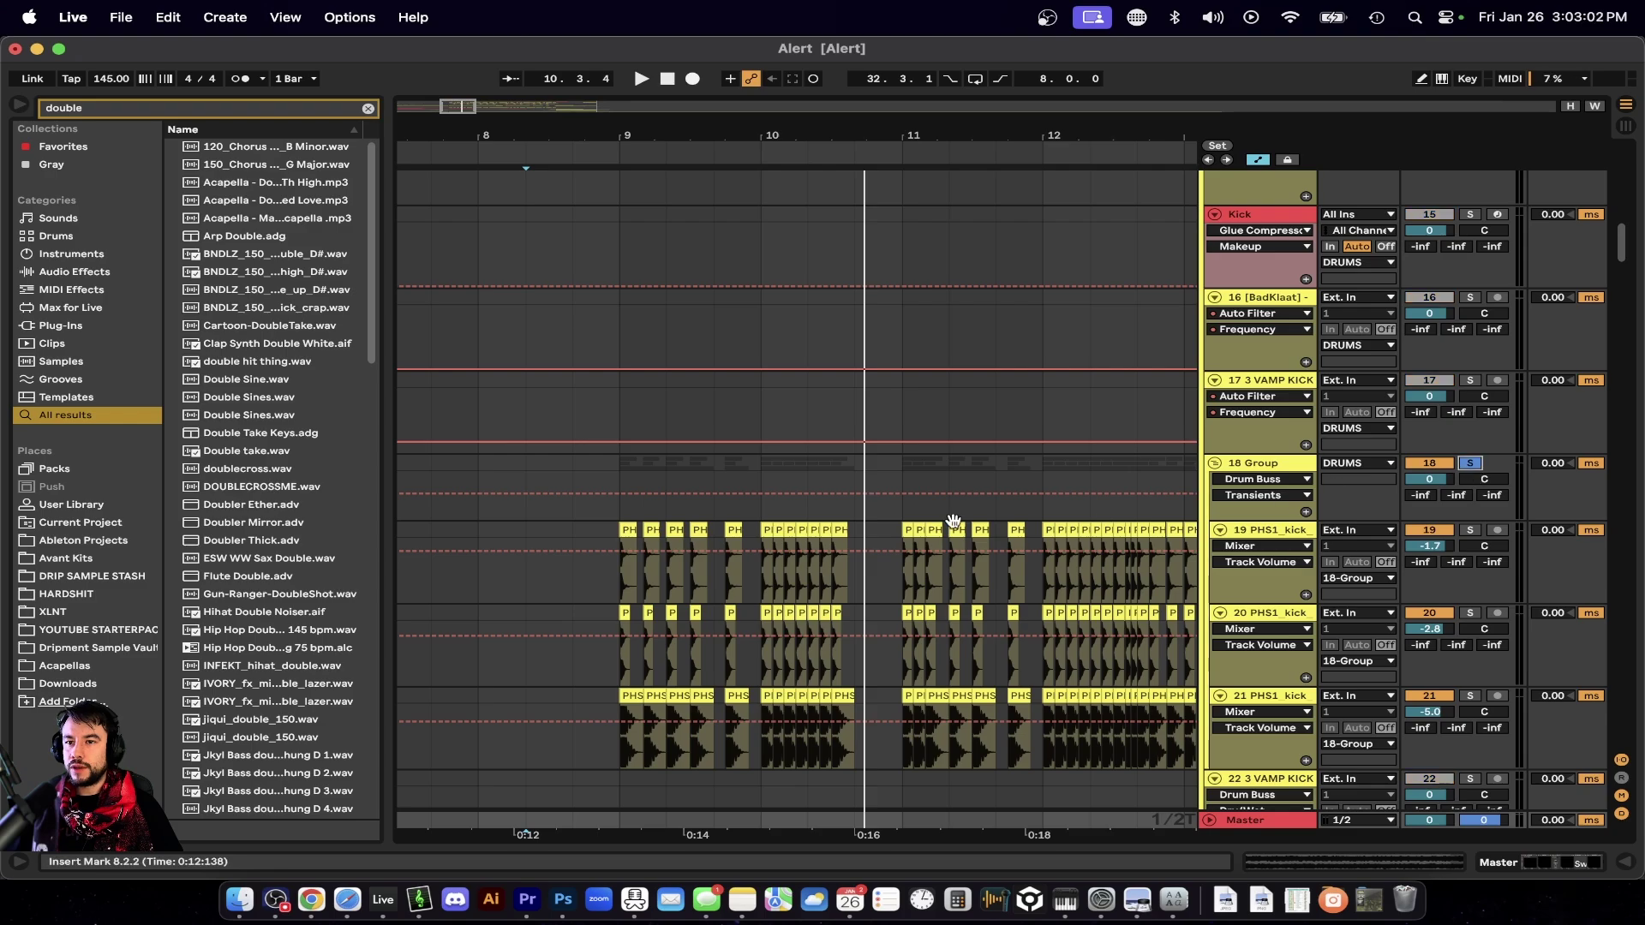
Play the soloed kick layers of the 18 Group from bar 9 and inspect their clips up close.
{"action": "key", "text": "space"}
{"action": "key", "text": "space"}
{"action": "left_click", "coordinate": [618, 587]}
{"action": "key", "text": "space"}
{"action": "key", "text": "plus"}
{"action": "key", "text": "plus"}
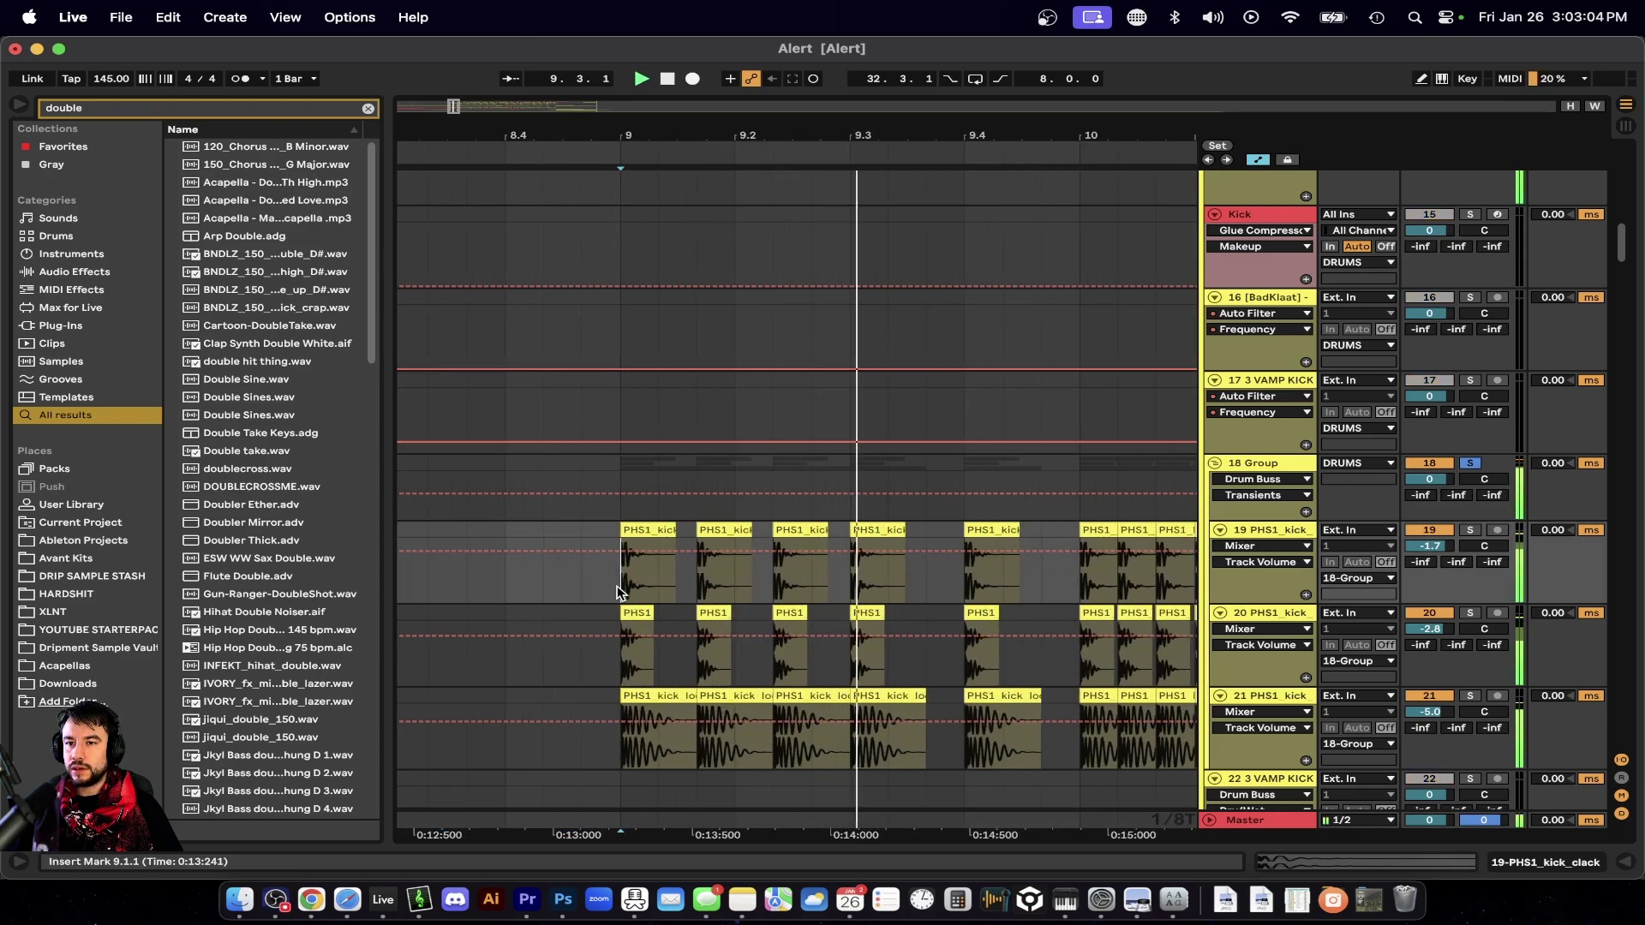
{"action": "scroll", "coordinate": [617, 593], "scroll_direction": "down", "scroll_amount": 4}
{"action": "key", "text": "space"}
{"action": "scroll", "coordinate": [617, 593], "scroll_direction": "up", "scroll_amount": 5}
{"action": "scroll", "coordinate": [618, 593], "scroll_direction": "down", "scroll_amount": 3}
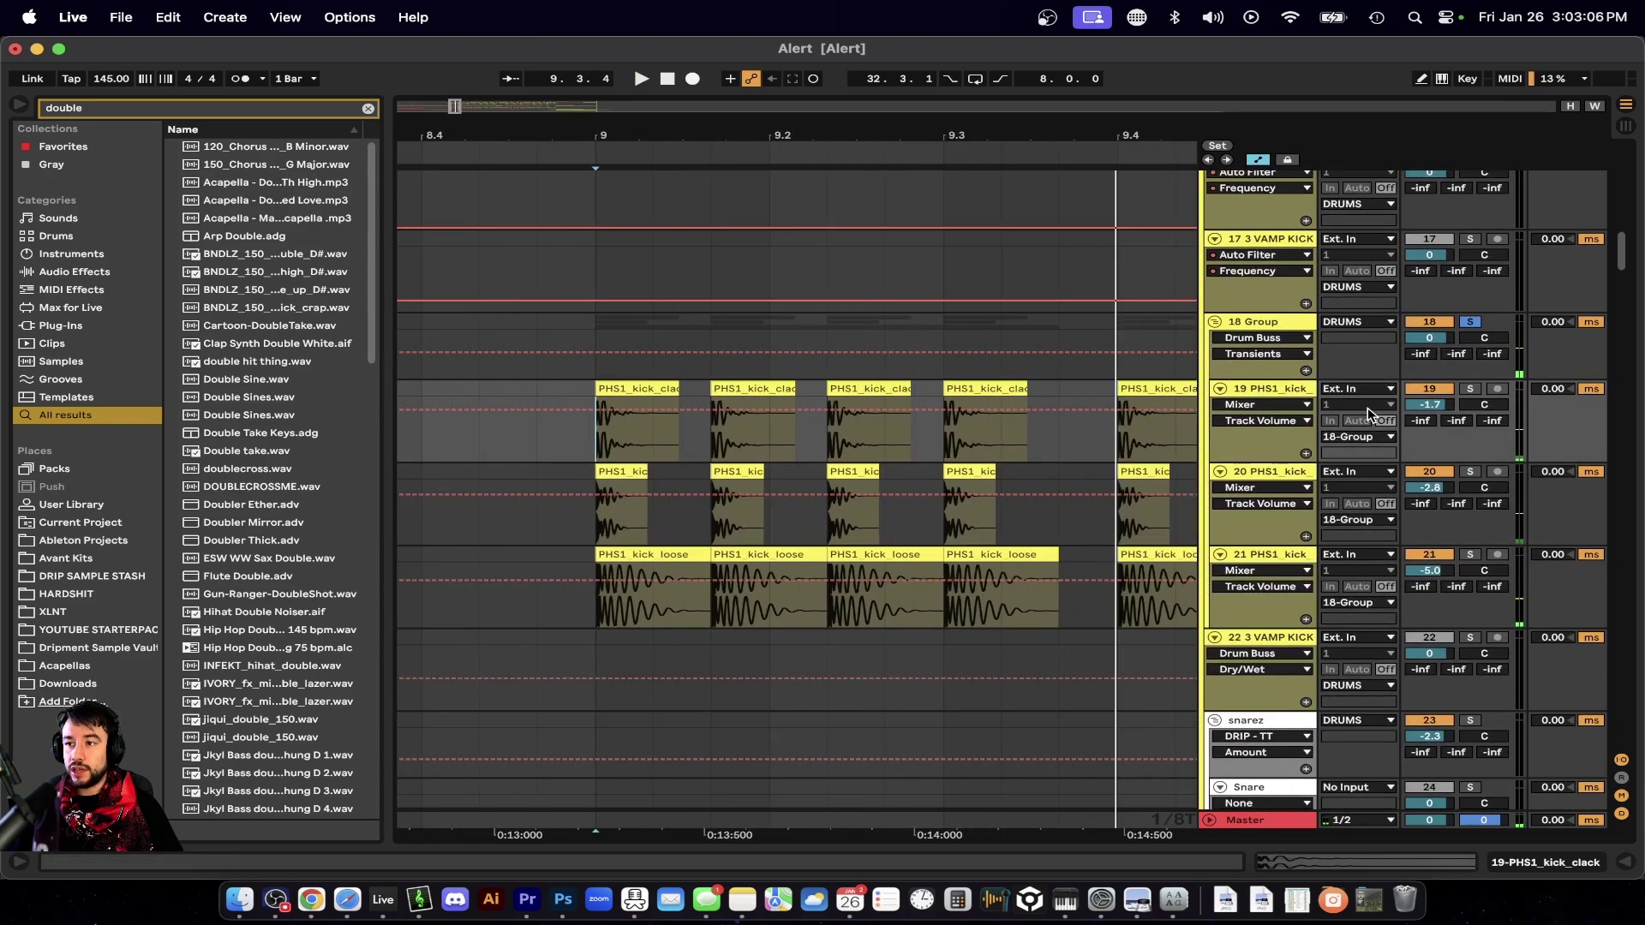
Solo the PHS1_kick_clack layer and play its first hits from bar 9.
{"action": "left_click", "coordinate": [650, 388]}
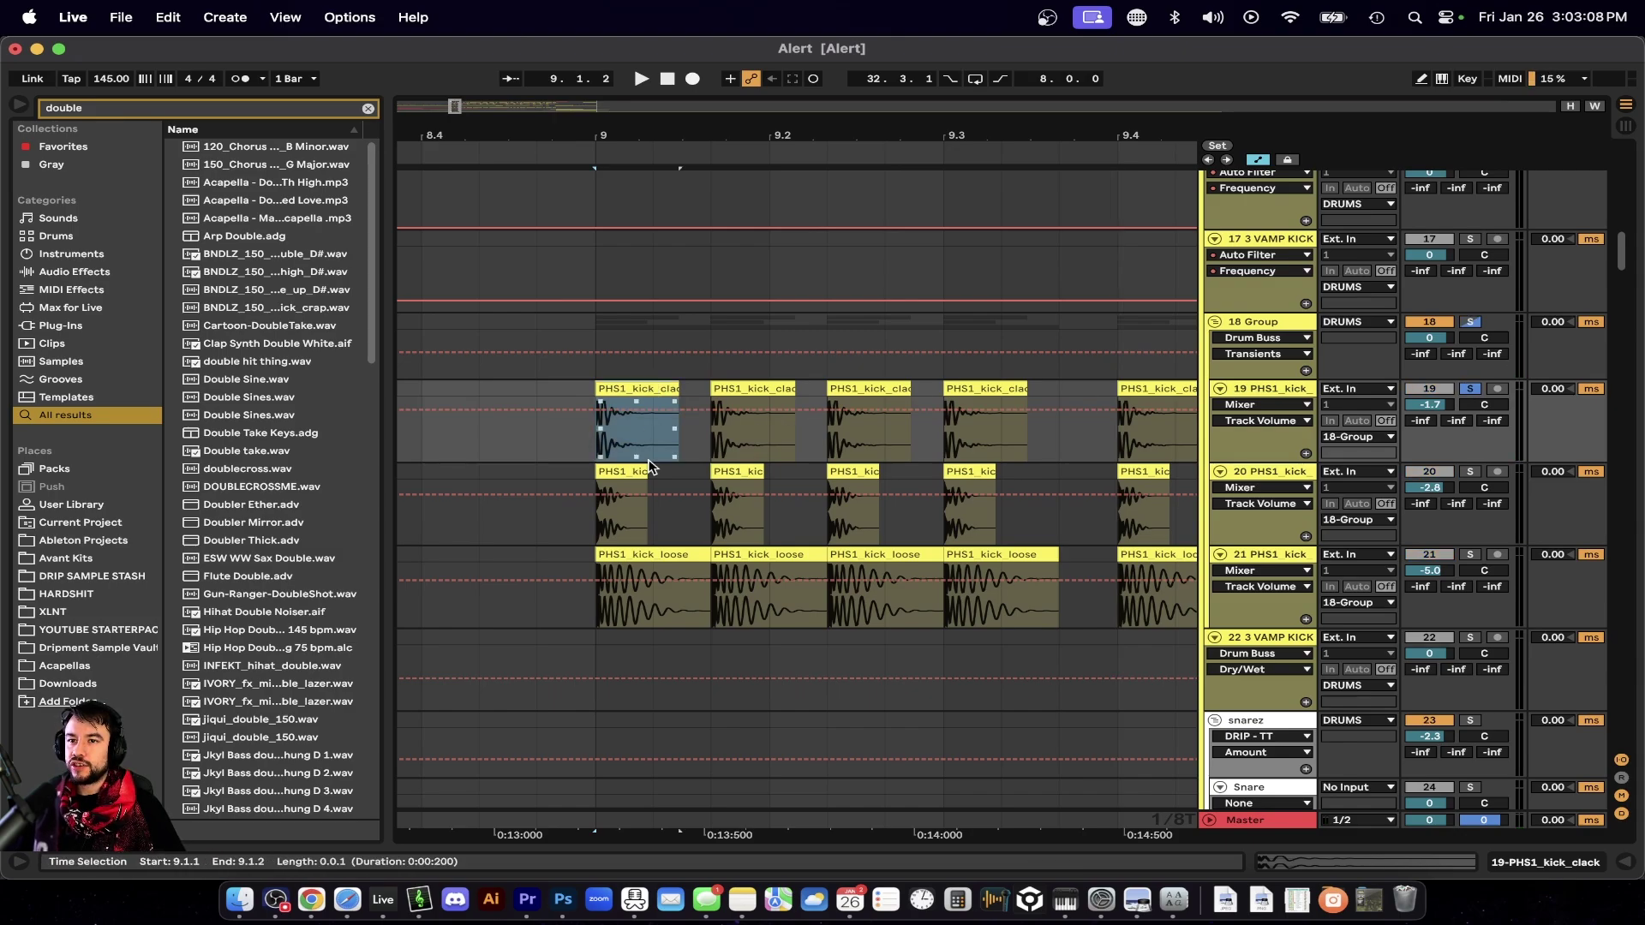
{"action": "scroll", "coordinate": [651, 468], "scroll_direction": "up", "scroll_amount": 3}
{"action": "key", "text": "space"}
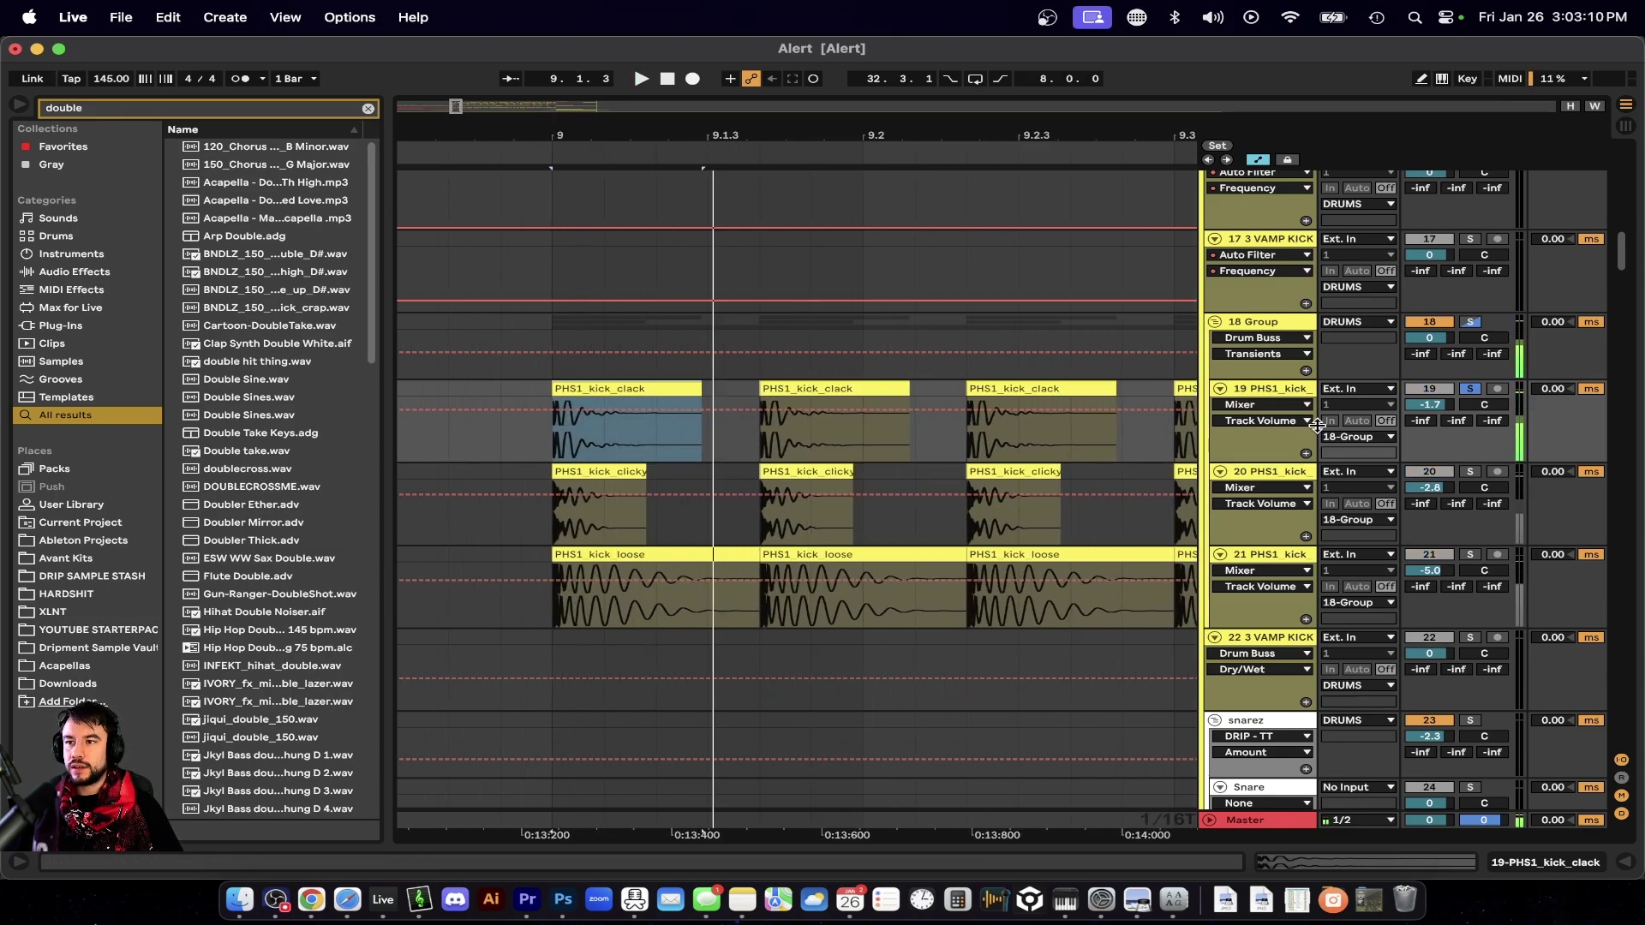
{"action": "key", "text": "space"}
Show the 18 Group's Drum Buss and play the soloed clack layer from bar 9 with the device bypassed.
{"action": "double_click", "coordinate": [1243, 327]}
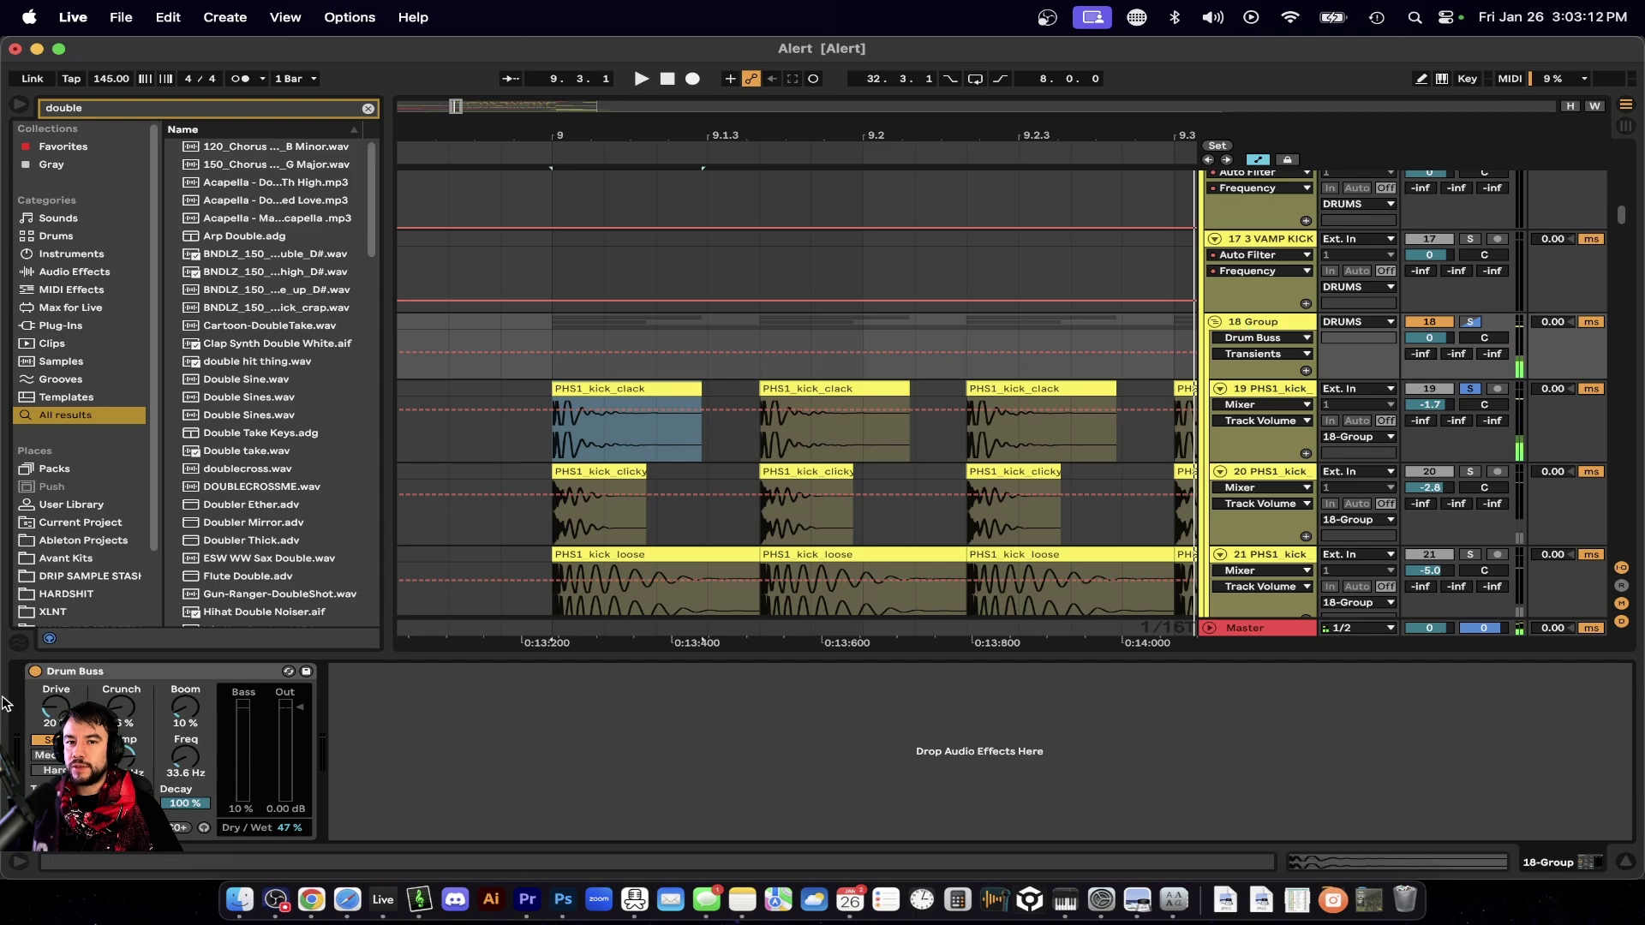
{"action": "key", "text": "space"}
{"action": "scroll", "coordinate": [769, 424], "scroll_direction": "down", "scroll_amount": 2}
{"action": "scroll", "coordinate": [769, 423], "scroll_direction": "right", "scroll_amount": 2}
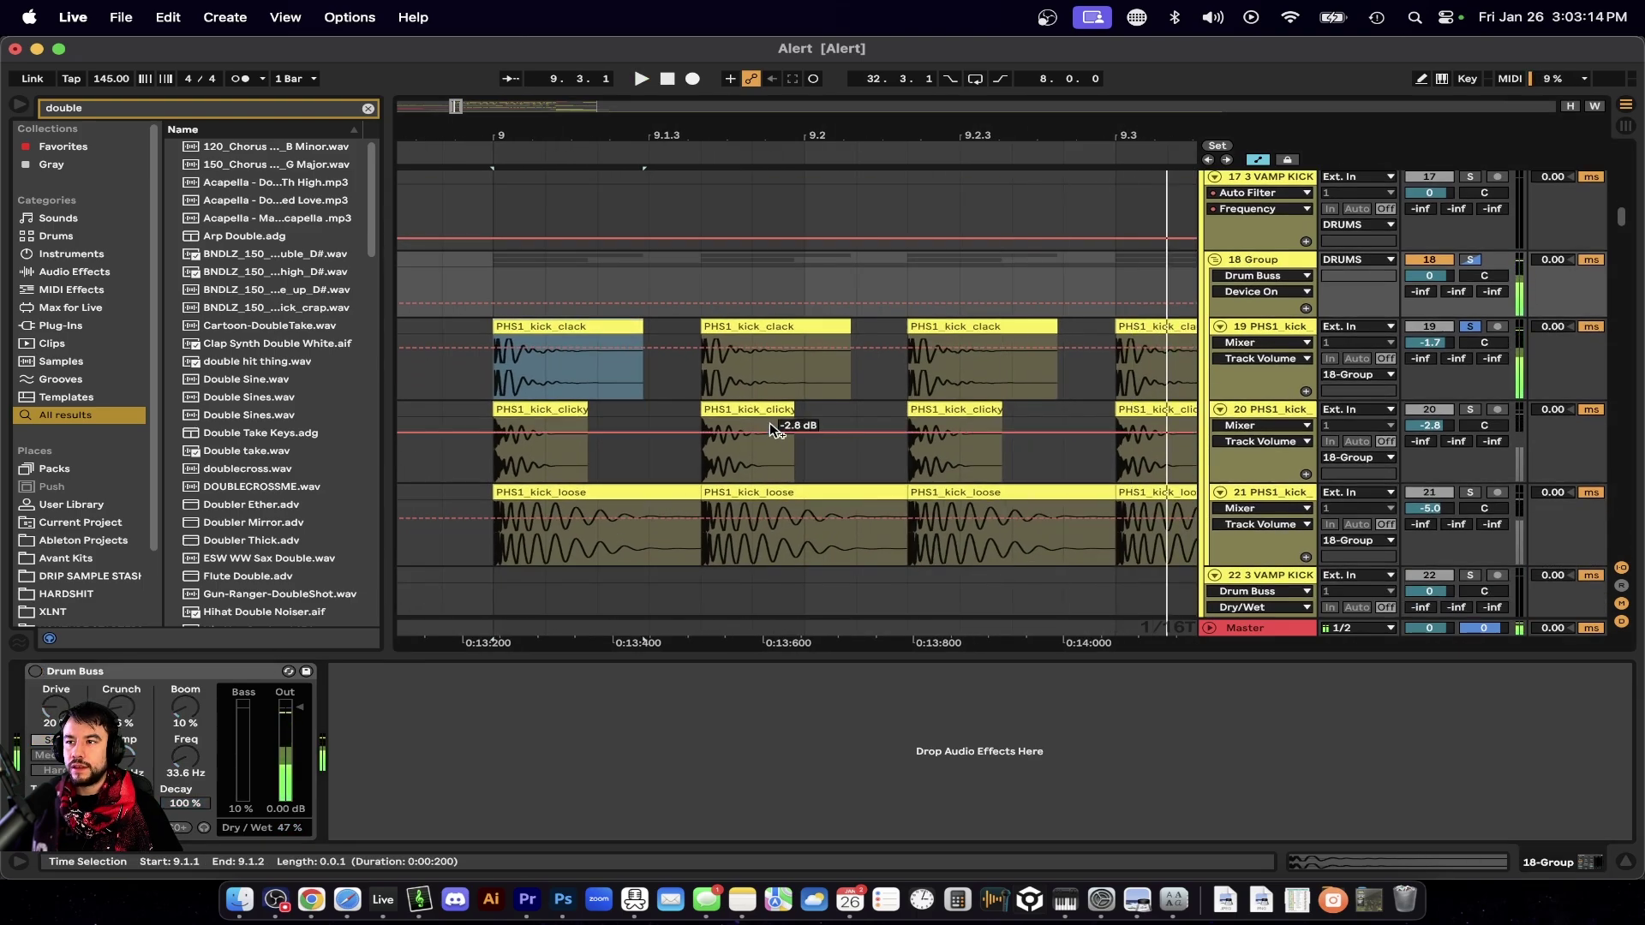
{"action": "scroll", "coordinate": [771, 424], "scroll_direction": "down", "scroll_amount": 4}
{"action": "scroll", "coordinate": [771, 425], "scroll_direction": "right", "scroll_amount": 2}
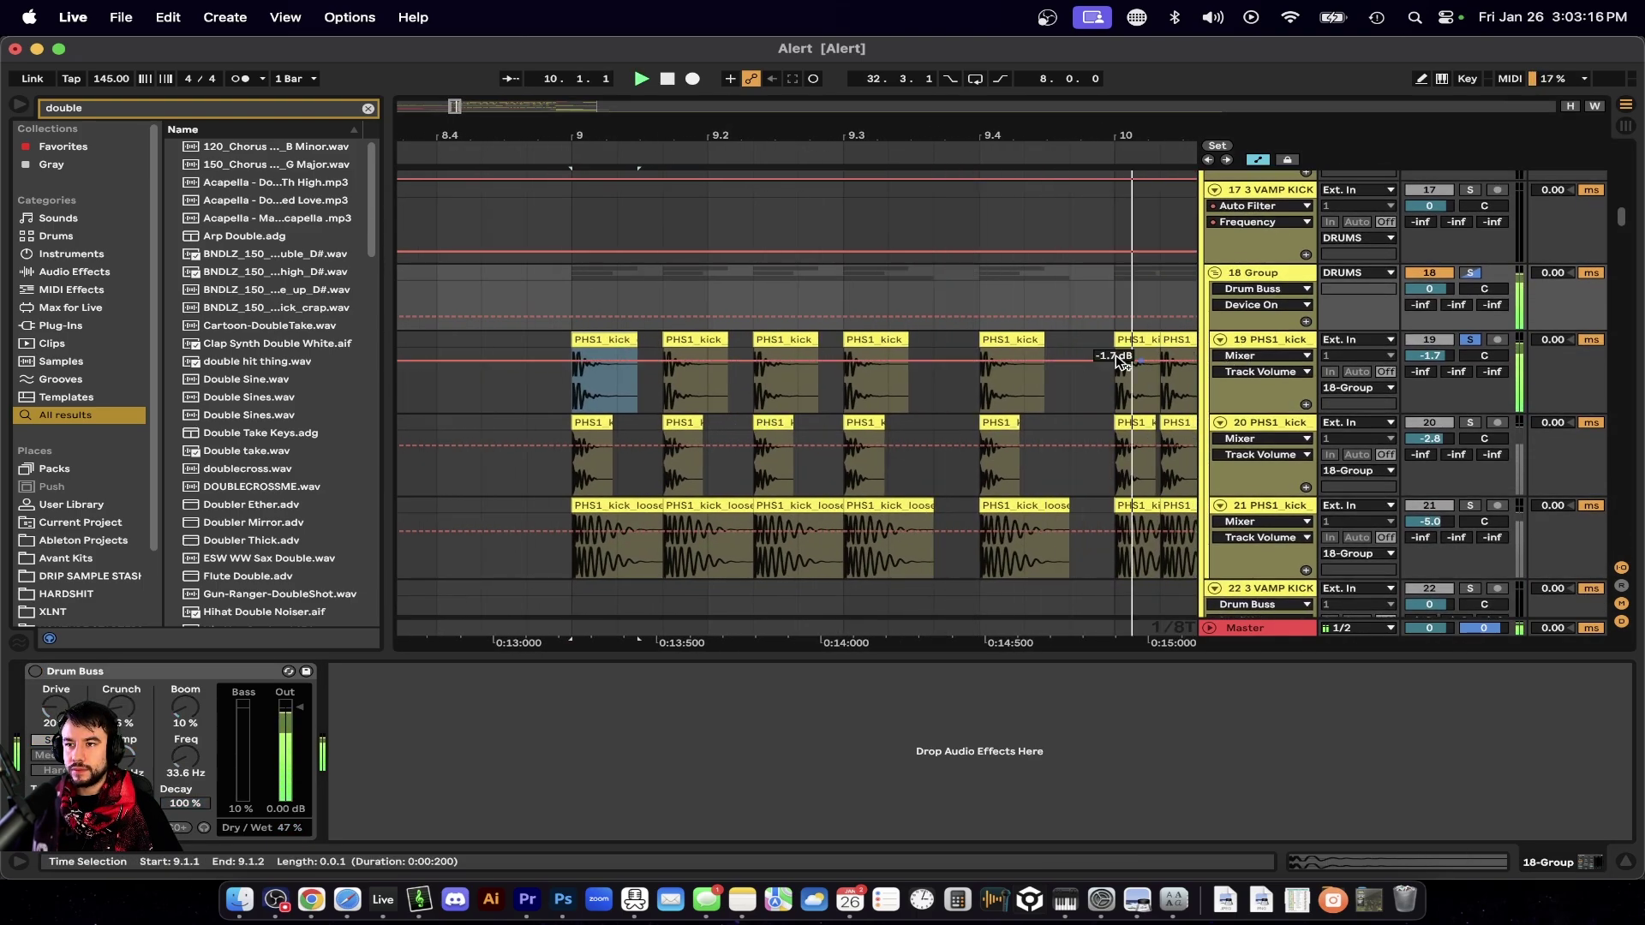
{"action": "scroll", "coordinate": [948, 383], "scroll_direction": "right", "scroll_amount": 1}
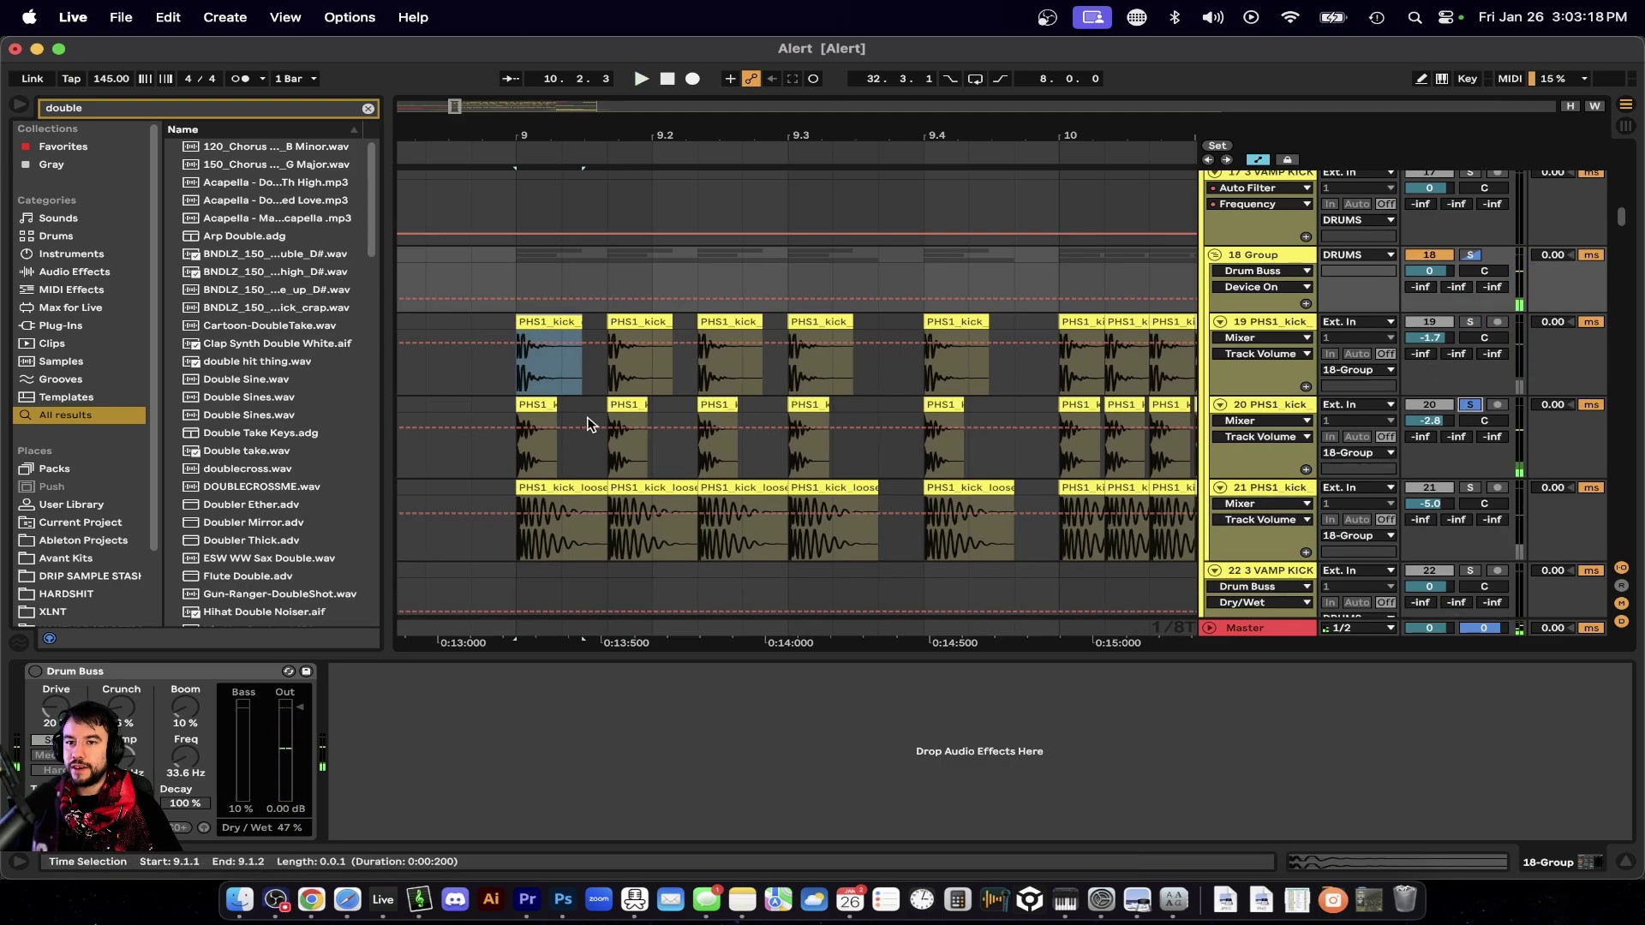
Solo and play the PHS1_kick_clicky and PHS1_kick_loose layers from bar 9.
{"action": "left_click", "coordinate": [540, 407]}
{"action": "key", "text": "space"}
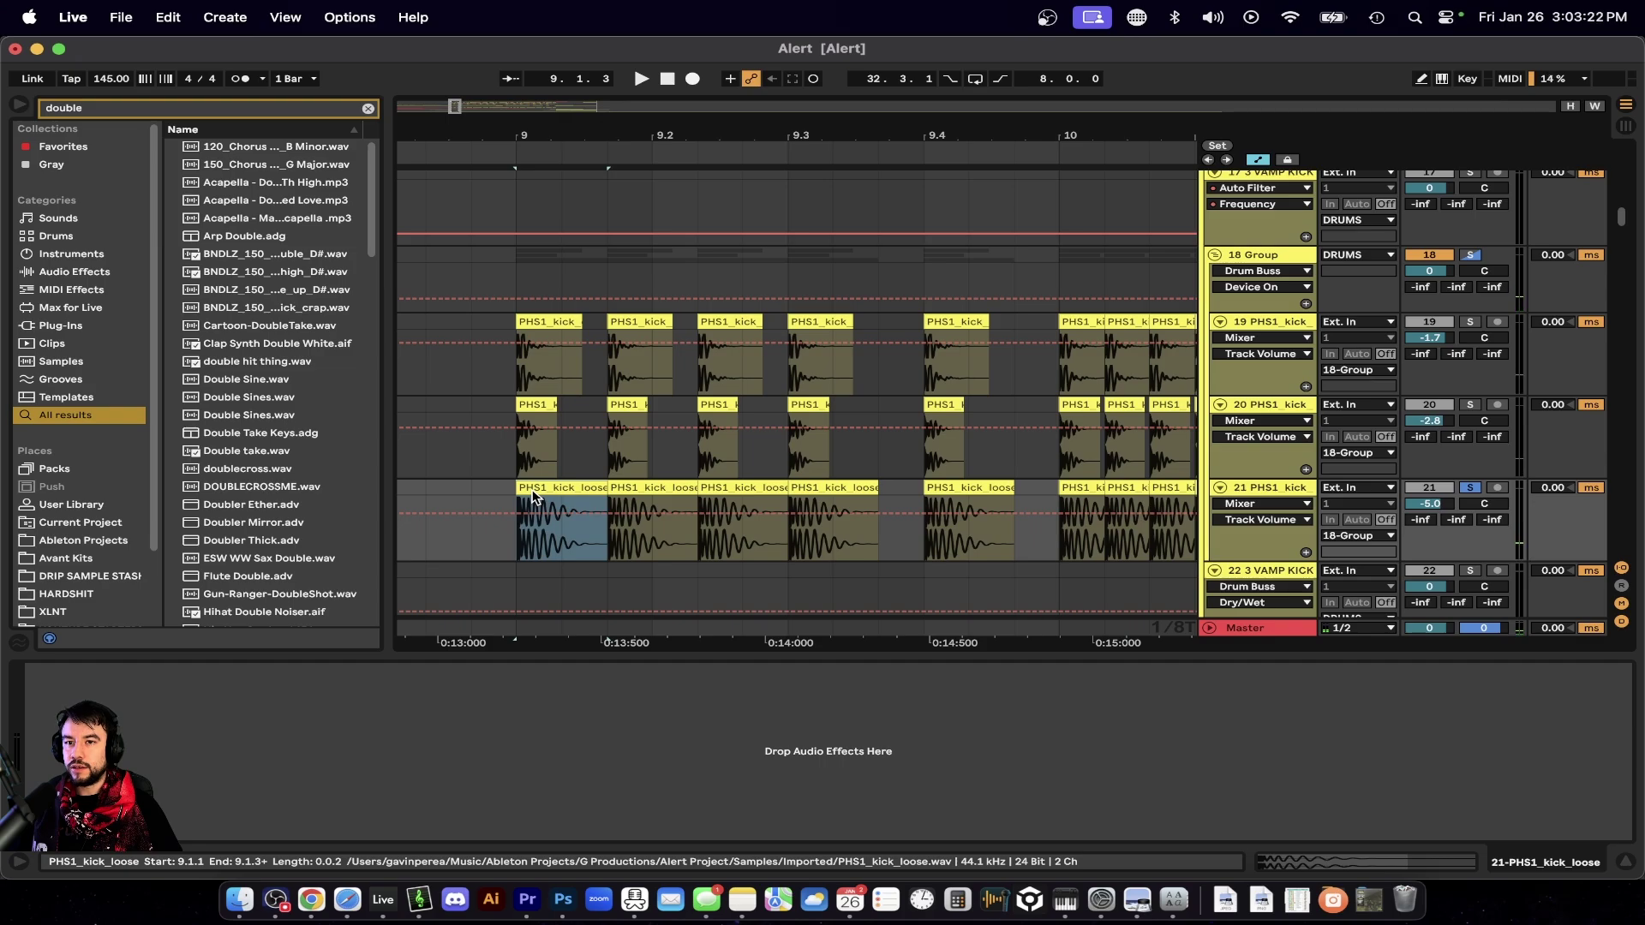
{"action": "key", "text": "space"}
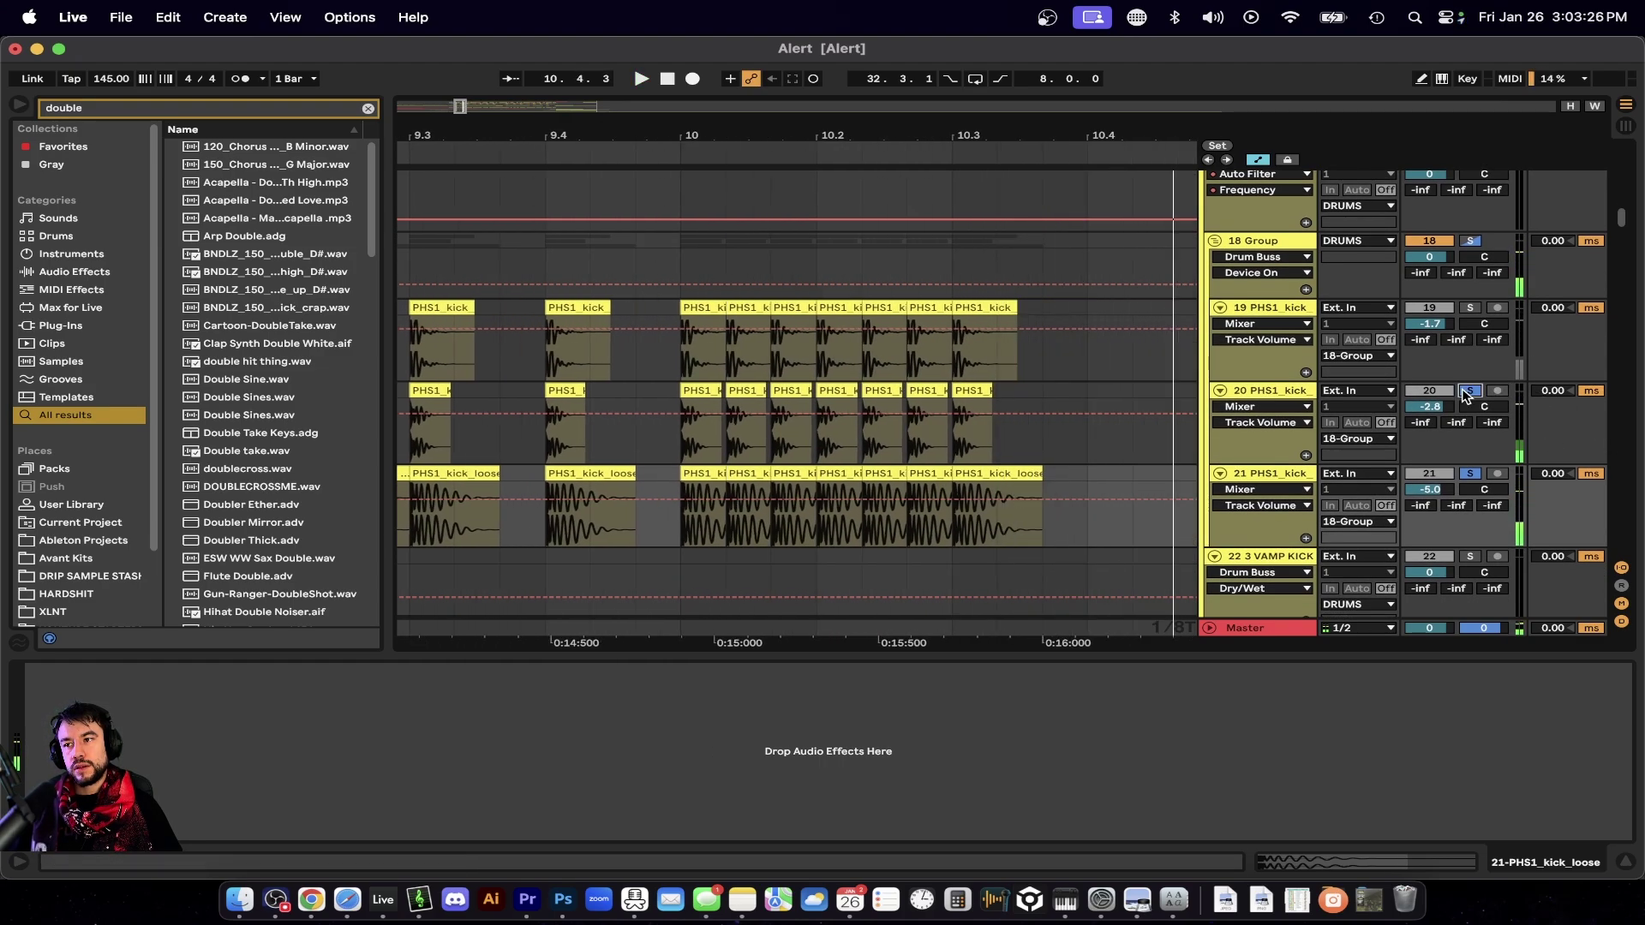
Solo all three kick layers together and play them from bar 9 with the group's Drum Buss off and on.
{"action": "left_click", "coordinate": [1470, 307], "text": "super"}
{"action": "key", "text": "space"}
{"action": "scroll", "coordinate": [745, 402], "scroll_direction": "left", "scroll_amount": 3}
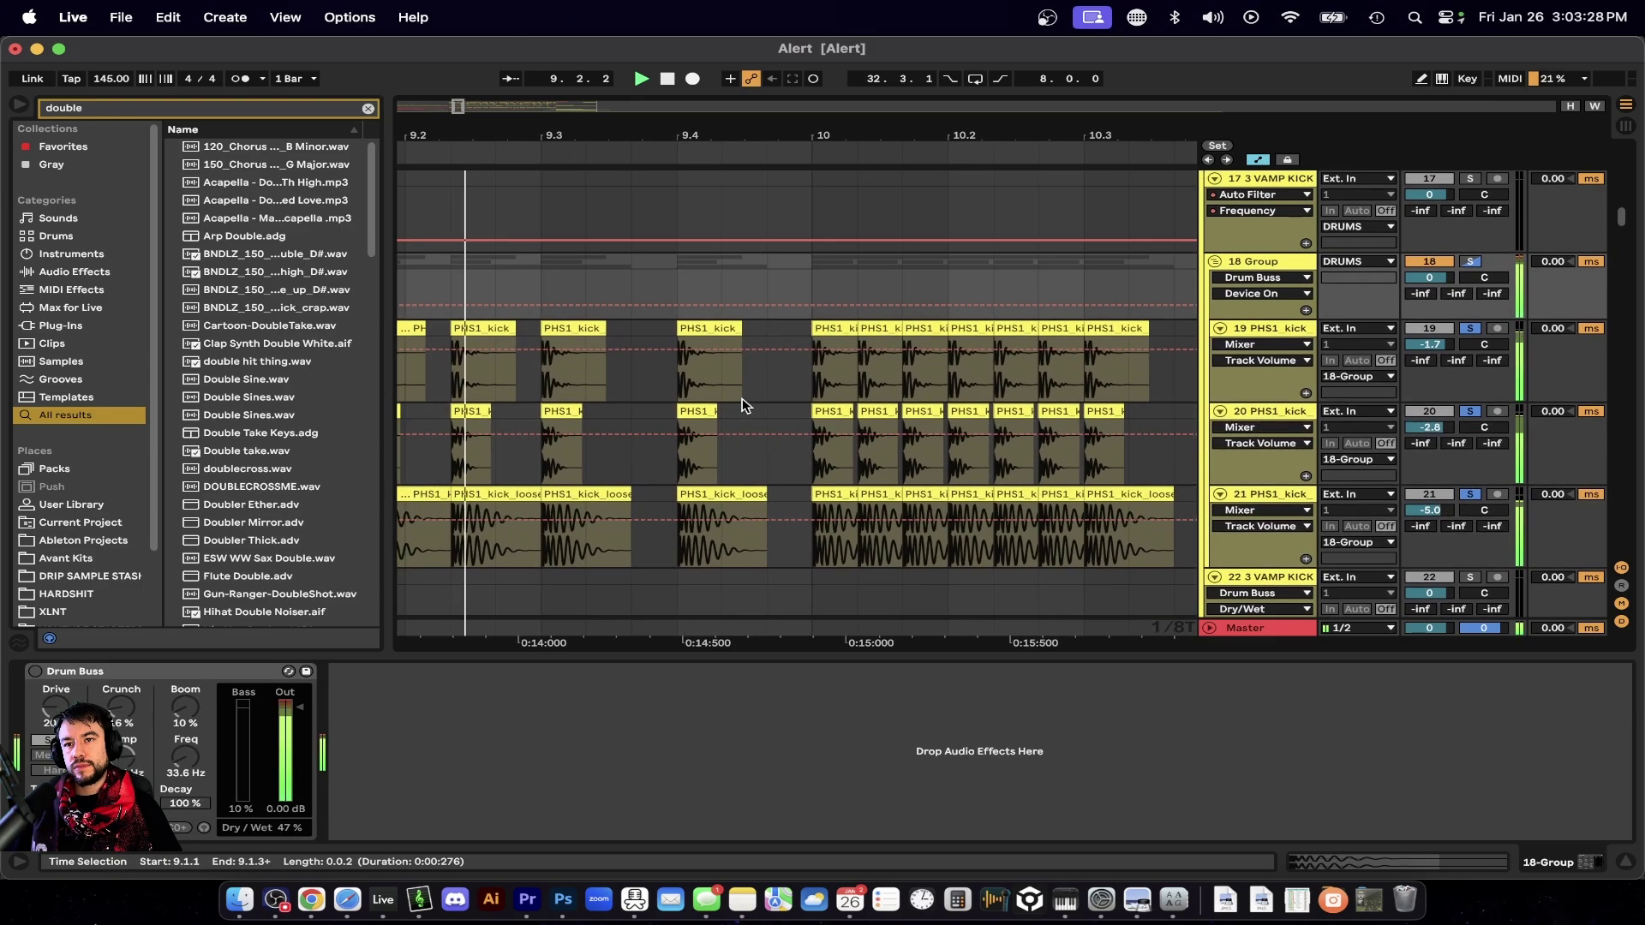
{"action": "key", "text": "space"}
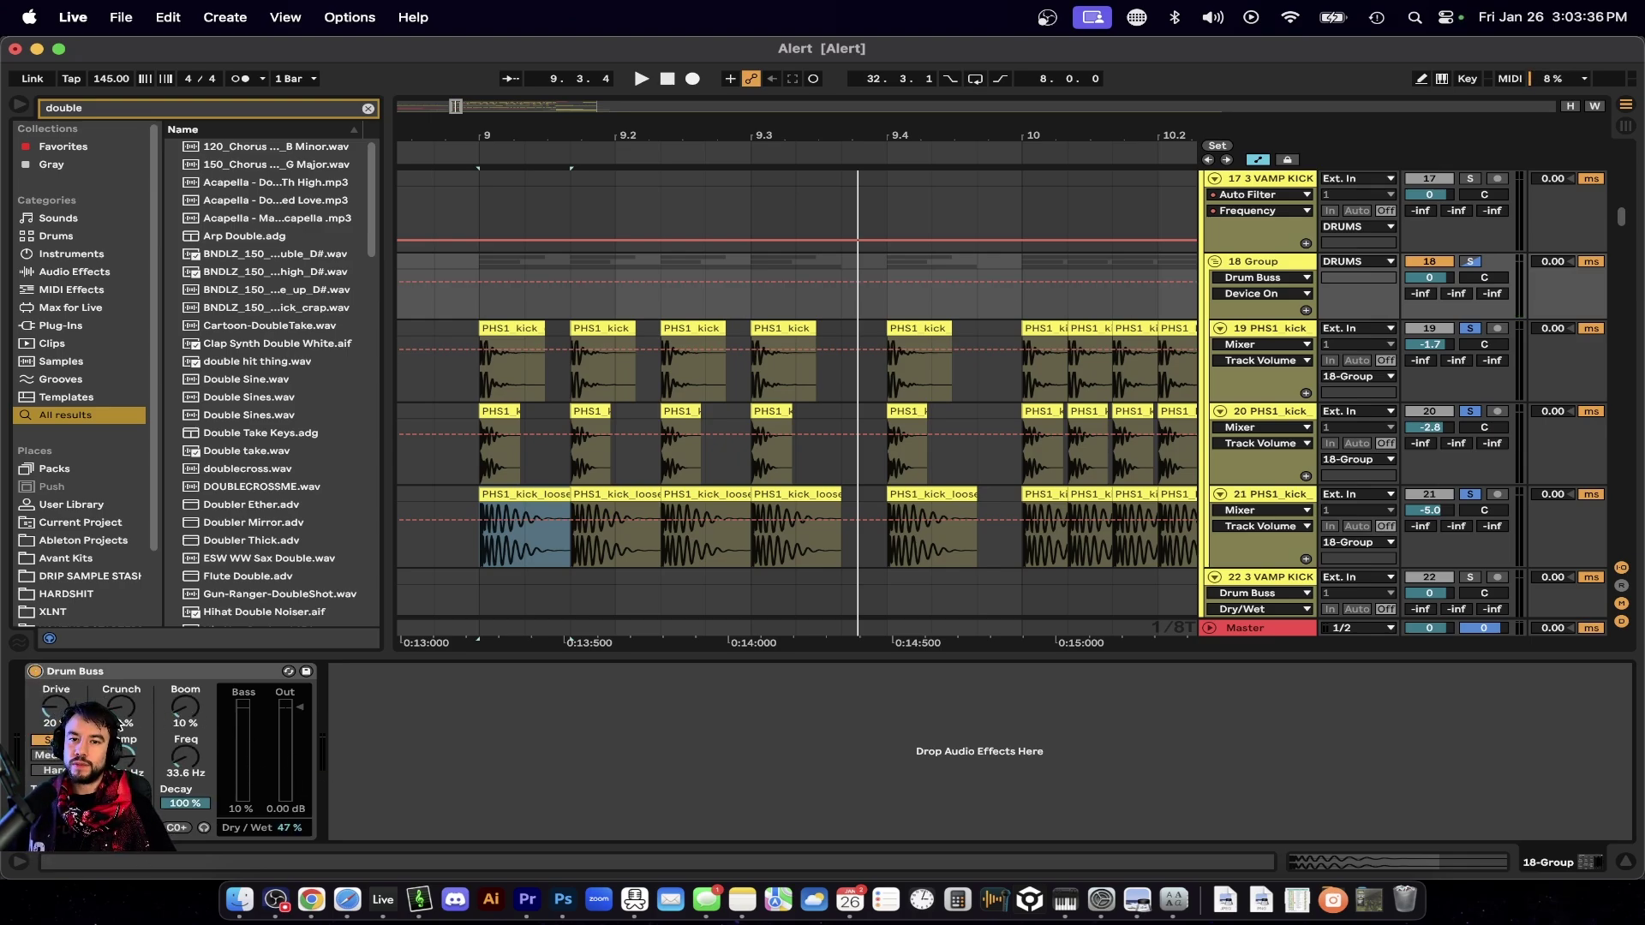
{"action": "key", "text": "space"}
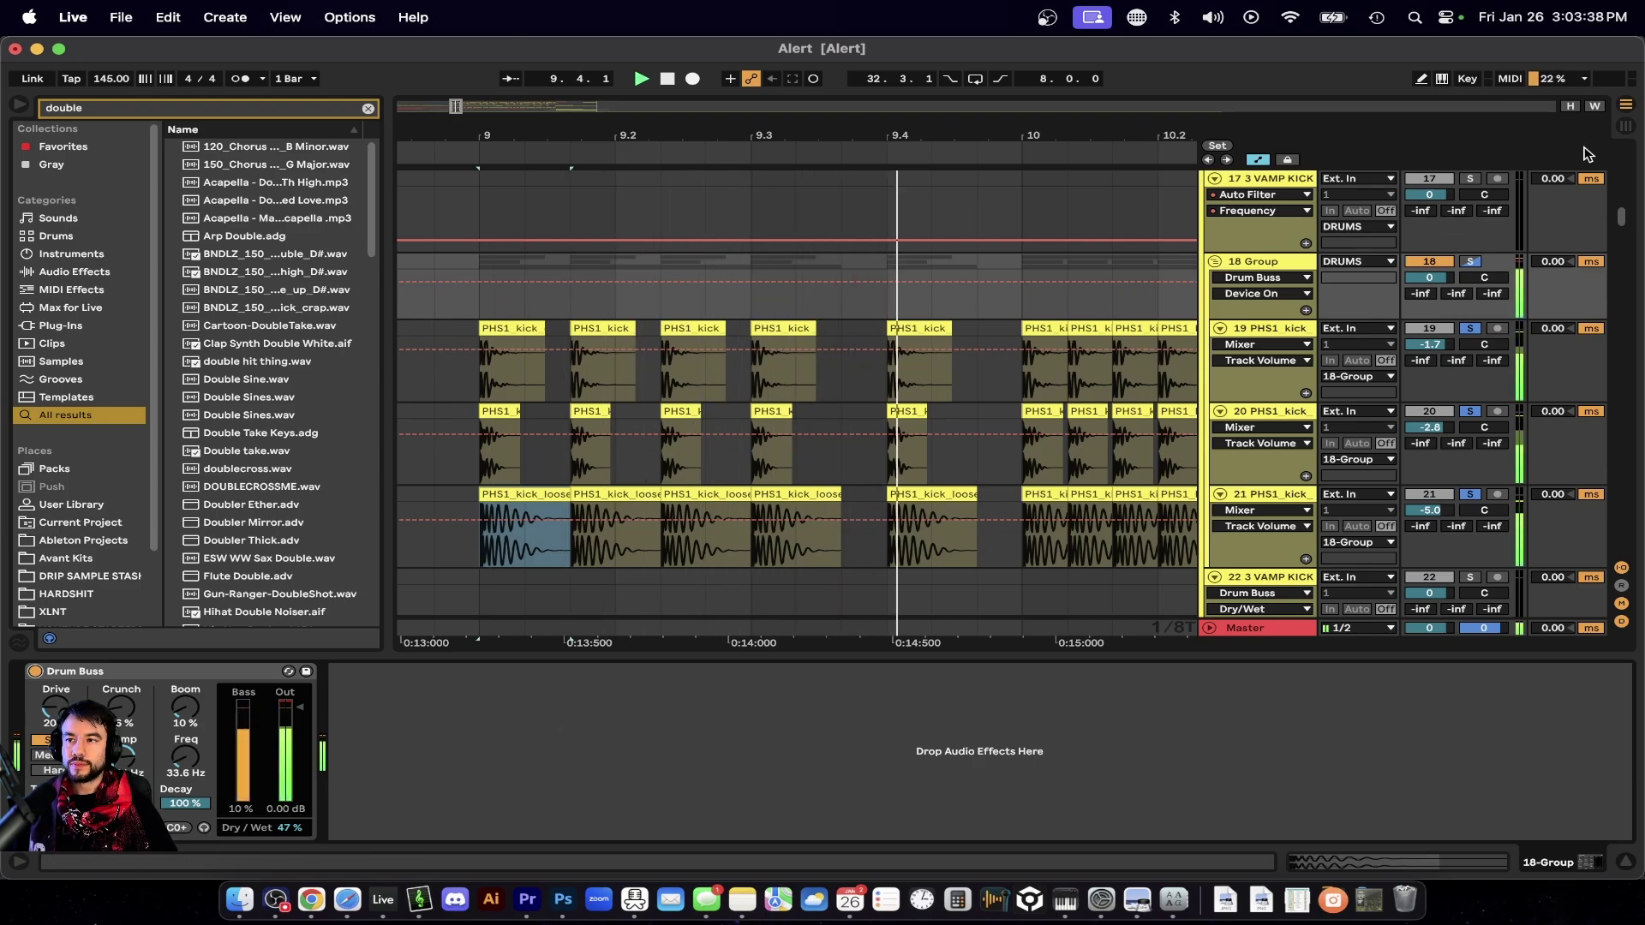
Unsolo the 18 Group and play the full mix from bar 9.
{"action": "left_click", "coordinate": [1470, 262]}
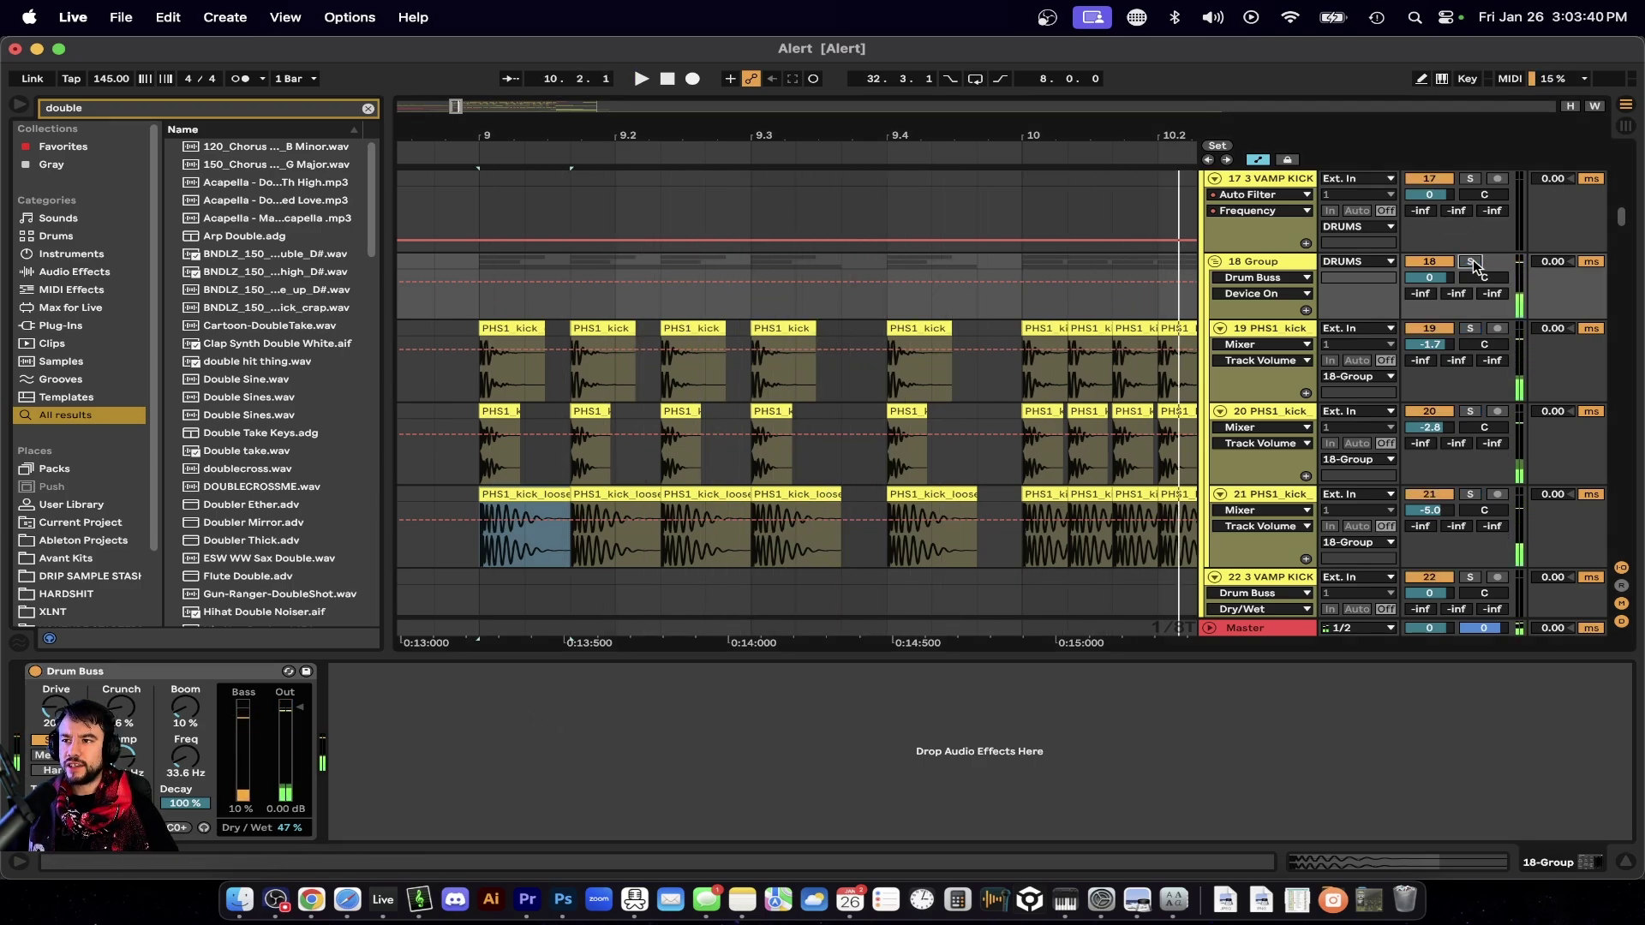
{"action": "key", "text": "space"}
{"action": "scroll", "coordinate": [886, 533], "scroll_direction": "down", "scroll_amount": 5}
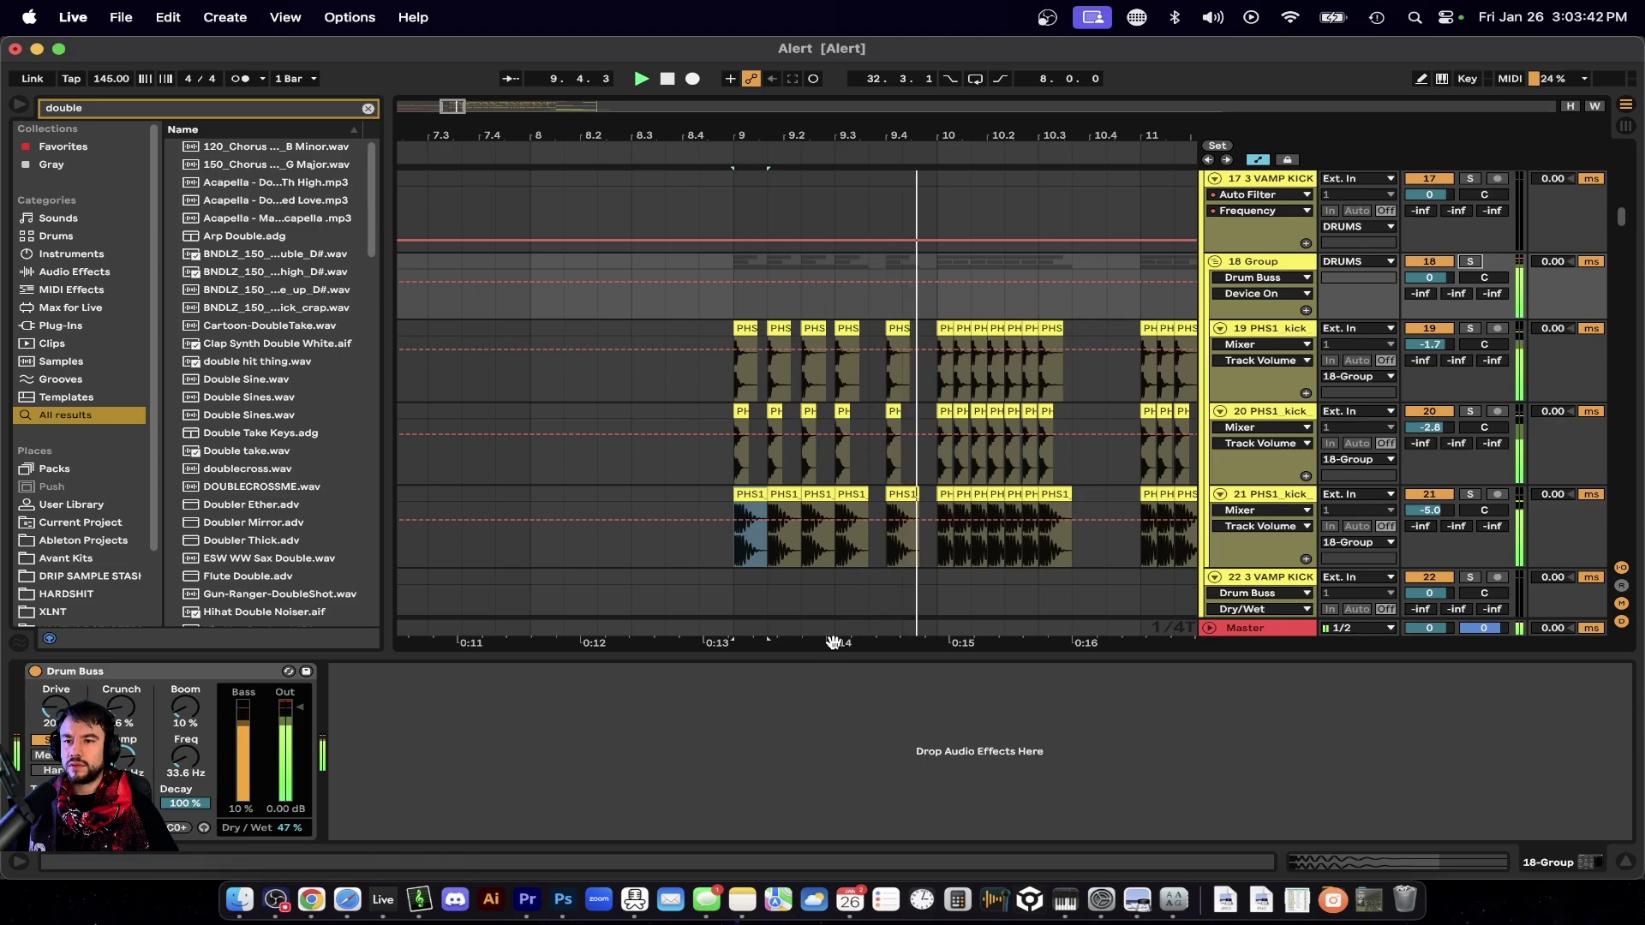
Stop playback, hide the device view and turn off automation display in the arrangement.
{"action": "left_click_drag", "start_coordinate": [834, 645], "coordinate": [832, 657]}
{"action": "scroll", "coordinate": [984, 640], "scroll_direction": "up", "scroll_amount": 2}
{"action": "scroll", "coordinate": [984, 640], "scroll_direction": "right", "scroll_amount": 5}
{"action": "scroll", "coordinate": [985, 640], "scroll_direction": "down", "scroll_amount": 4}
{"action": "key", "text": "space"}
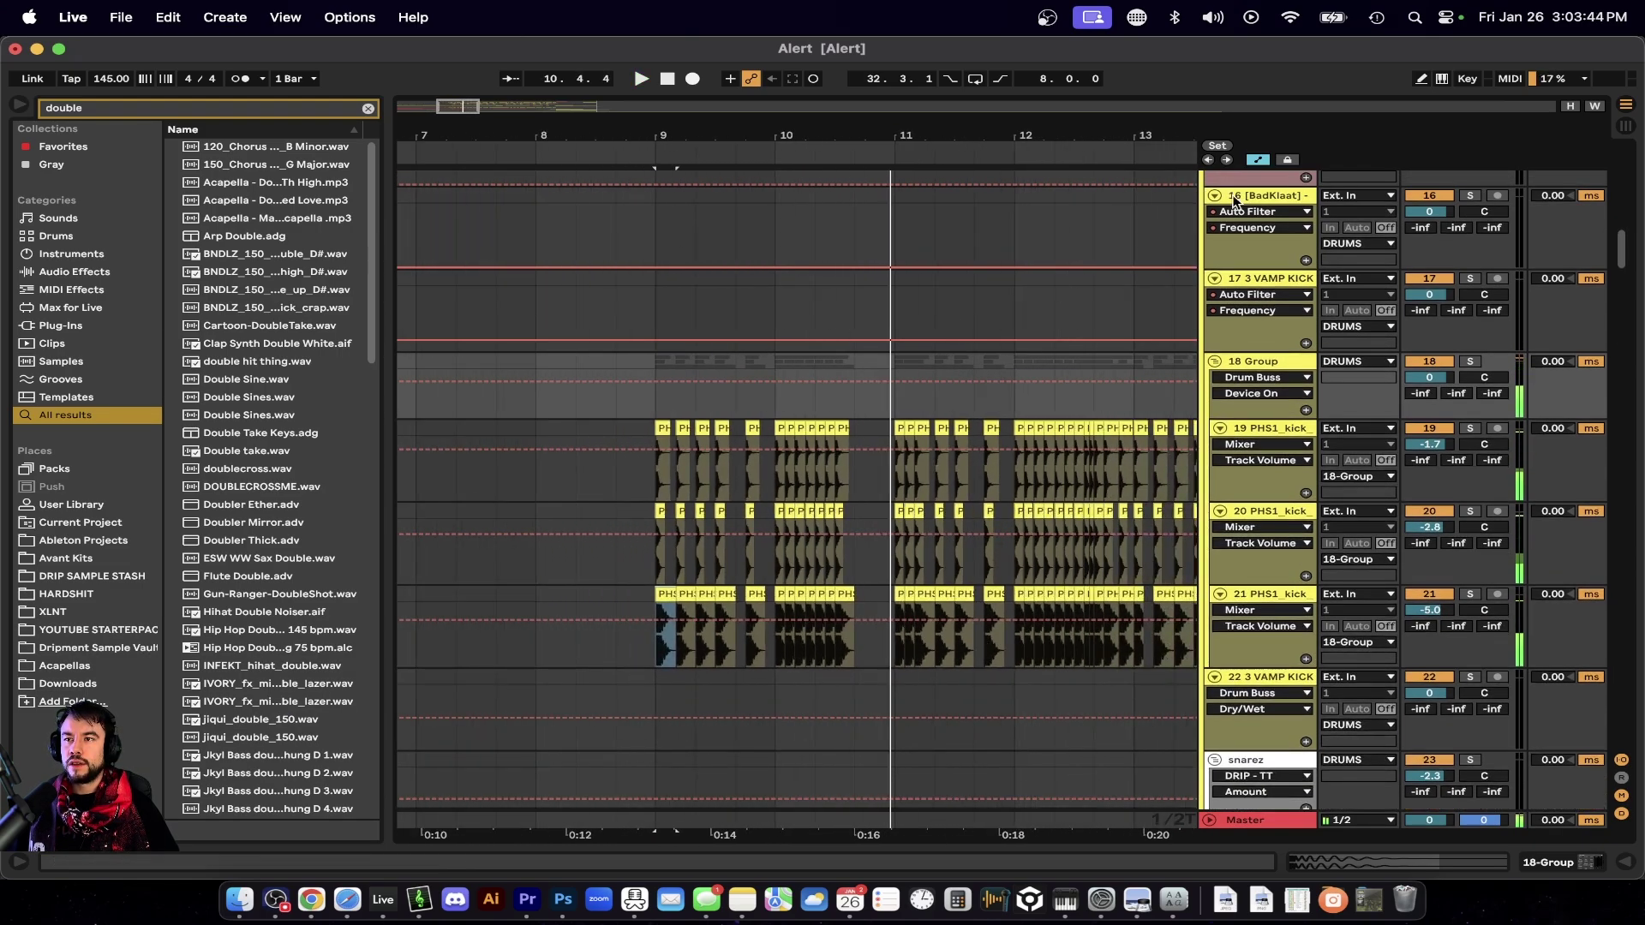
{"action": "left_click", "coordinate": [1255, 159]}
Delete every kick clip after the first hit of bar 9 up to 10.1.1 on all three kick layers.
{"action": "scroll", "coordinate": [673, 604], "scroll_direction": "up", "scroll_amount": 3}
{"action": "left_click_drag", "start_coordinate": [863, 628], "coordinate": [697, 468]}
{"action": "key", "text": "Delete"}
{"action": "scroll", "coordinate": [720, 634], "scroll_direction": "up", "scroll_amount": 3}
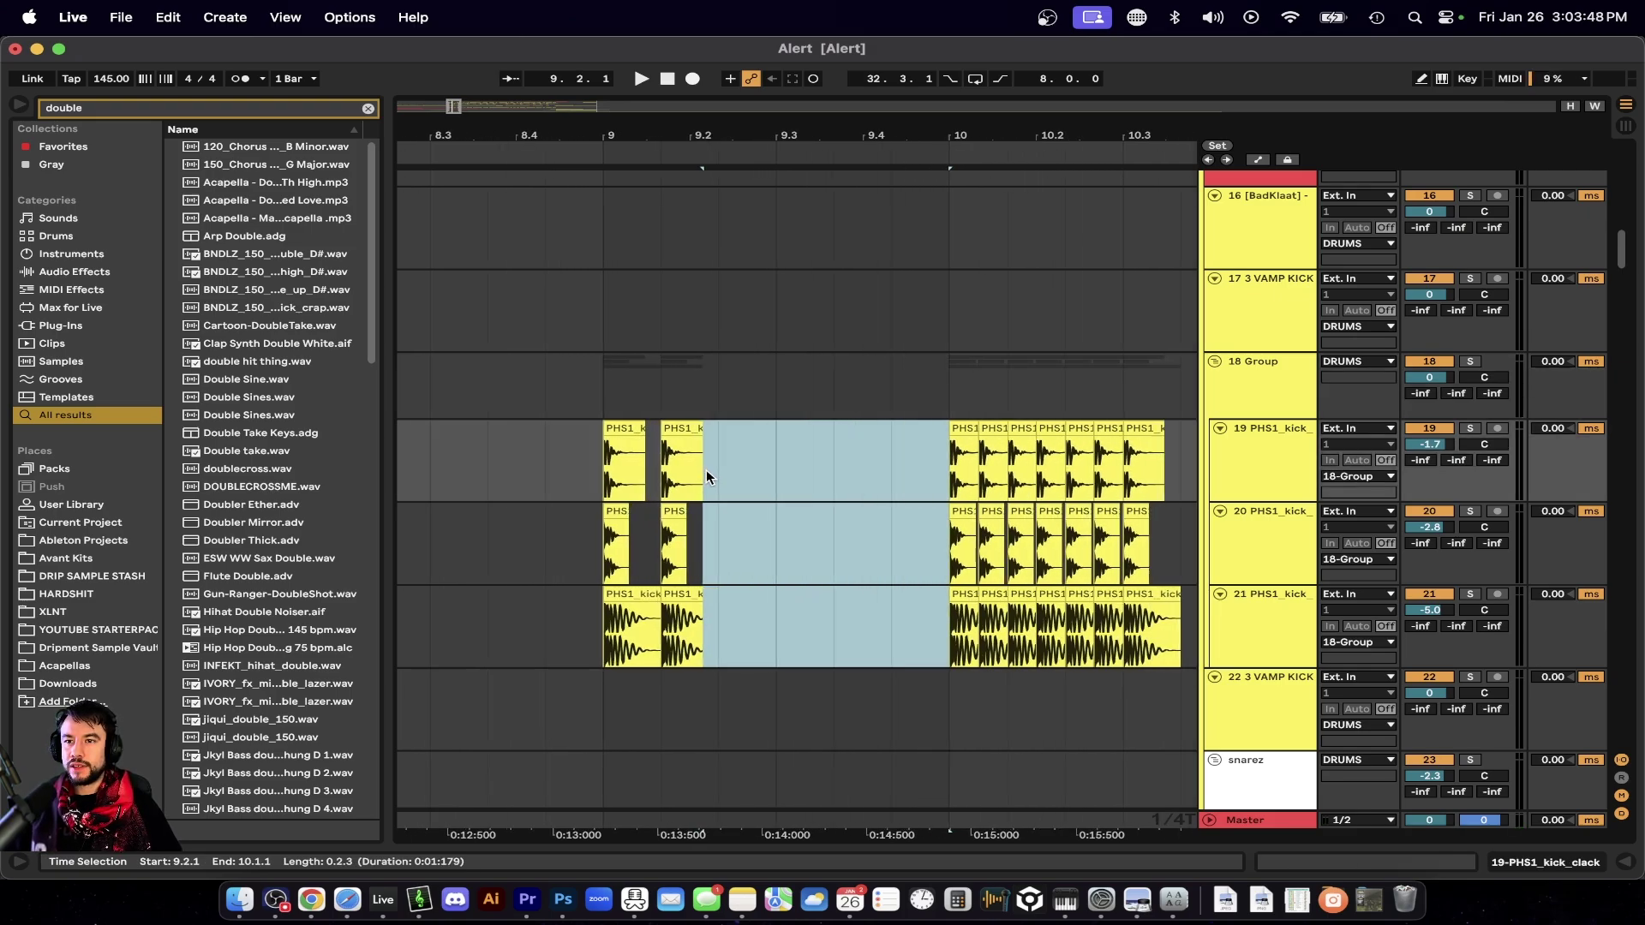
{"action": "left_click_drag", "start_coordinate": [720, 634], "coordinate": [667, 494]}
{"action": "key", "text": "Delete"}
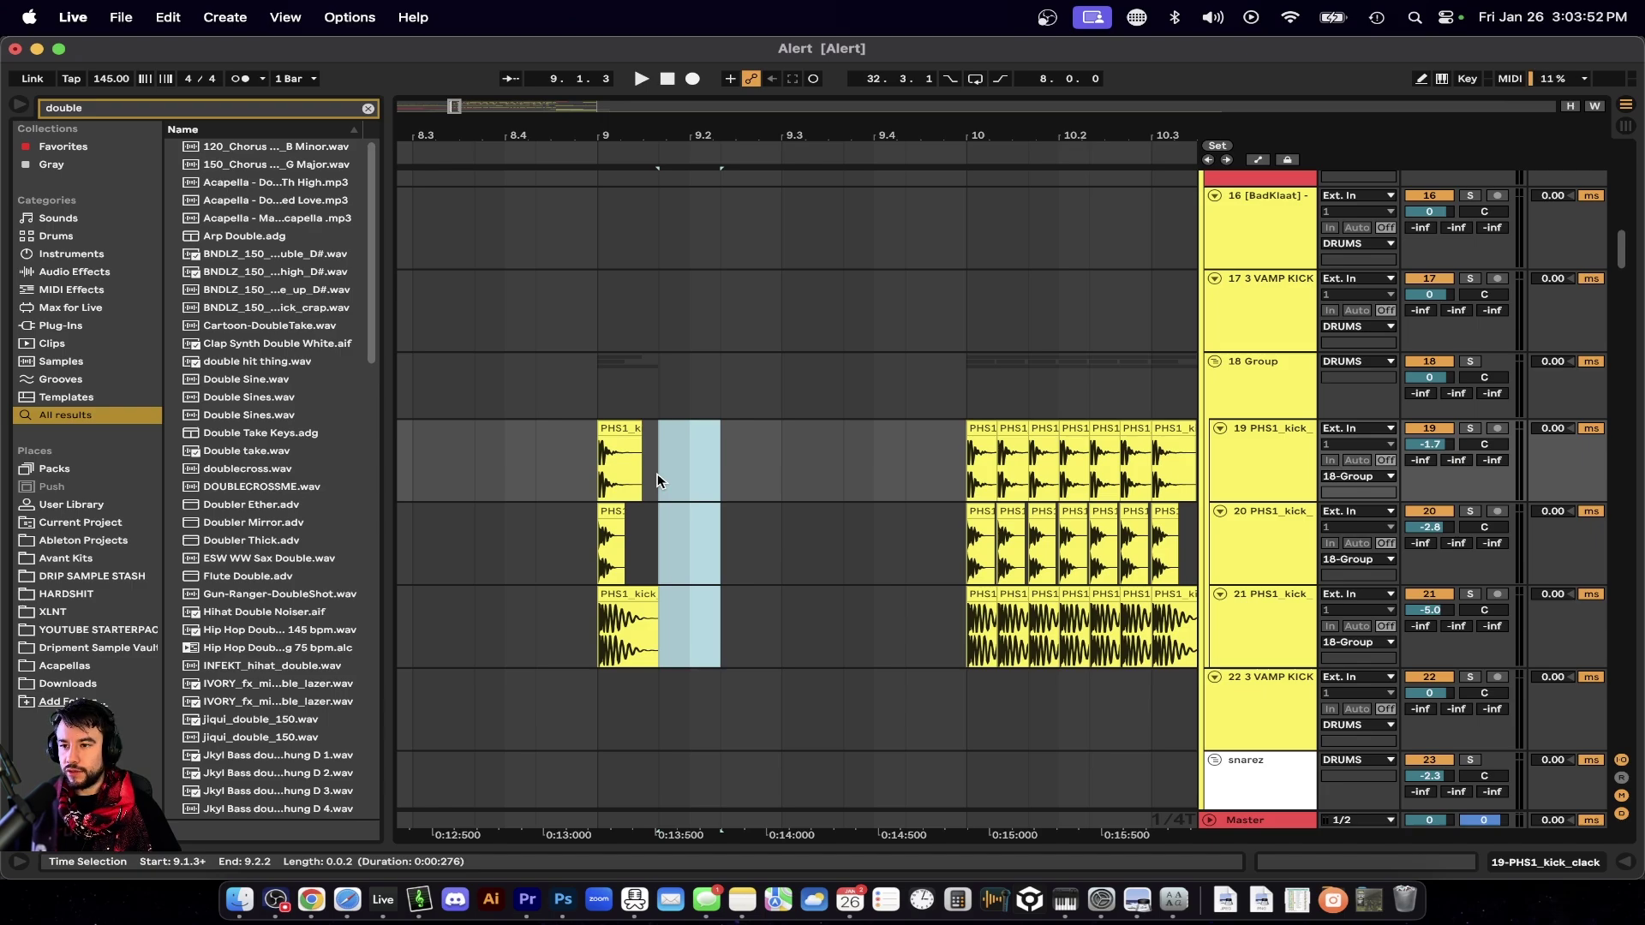
Duplicate the three-layer kick hit in the selection from 9.1.1 to 9.2.2 twice, filling the rest of bar 9.
{"action": "key", "text": "super+3"}
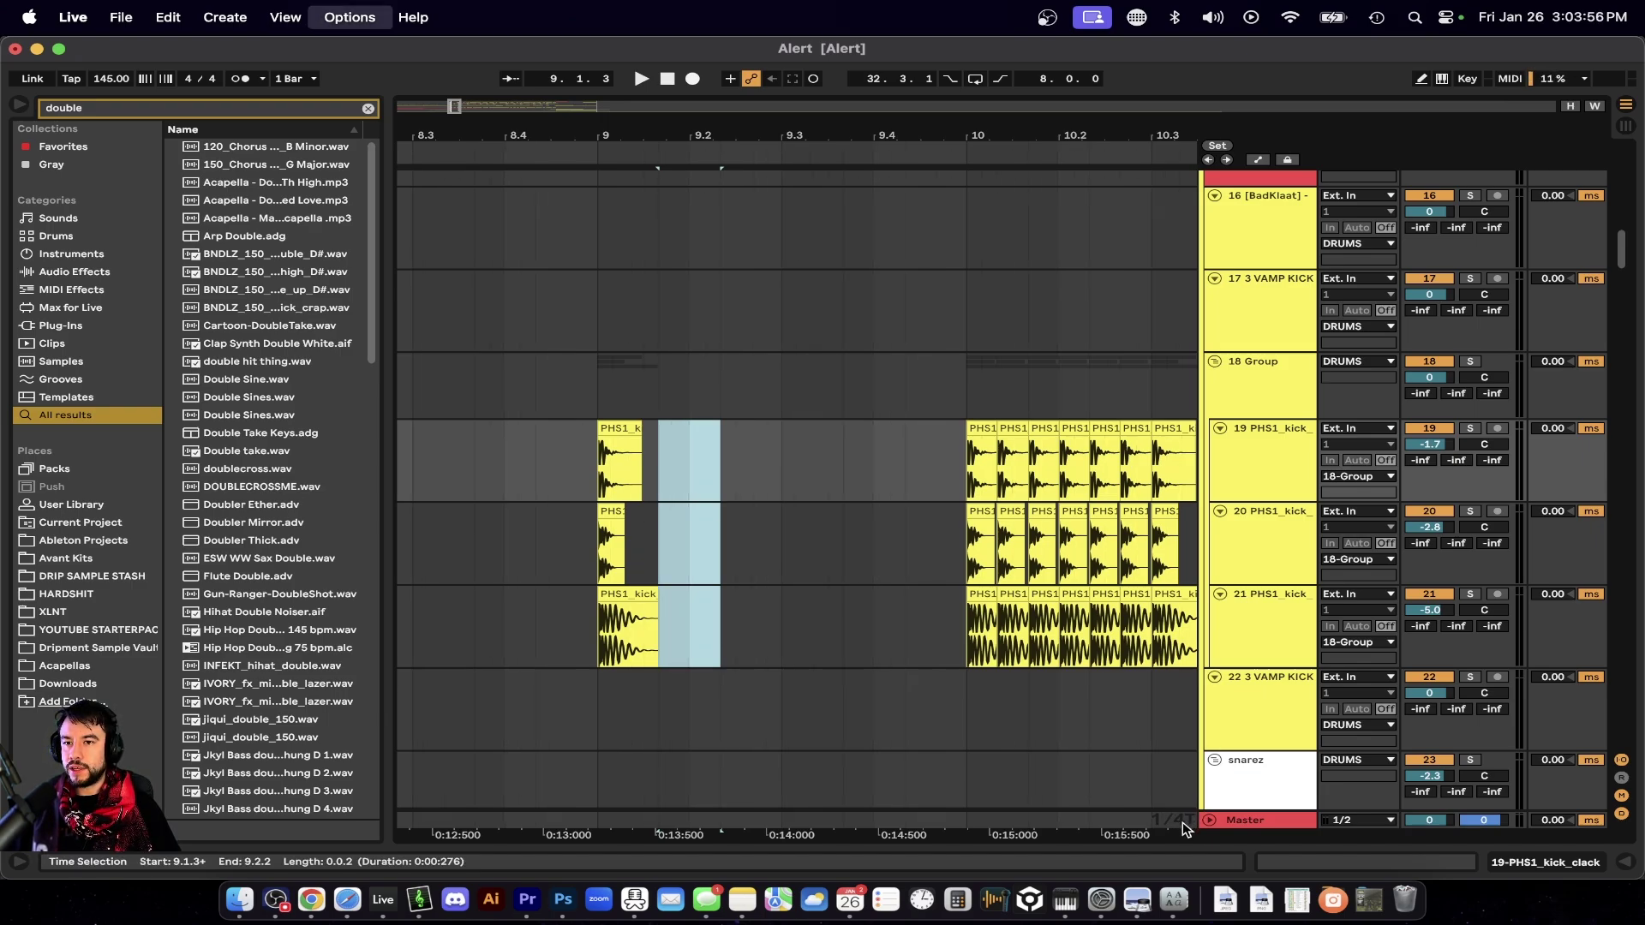
{"action": "key", "text": "super+1"}
{"action": "left_click_drag", "start_coordinate": [694, 651], "coordinate": [598, 463]}
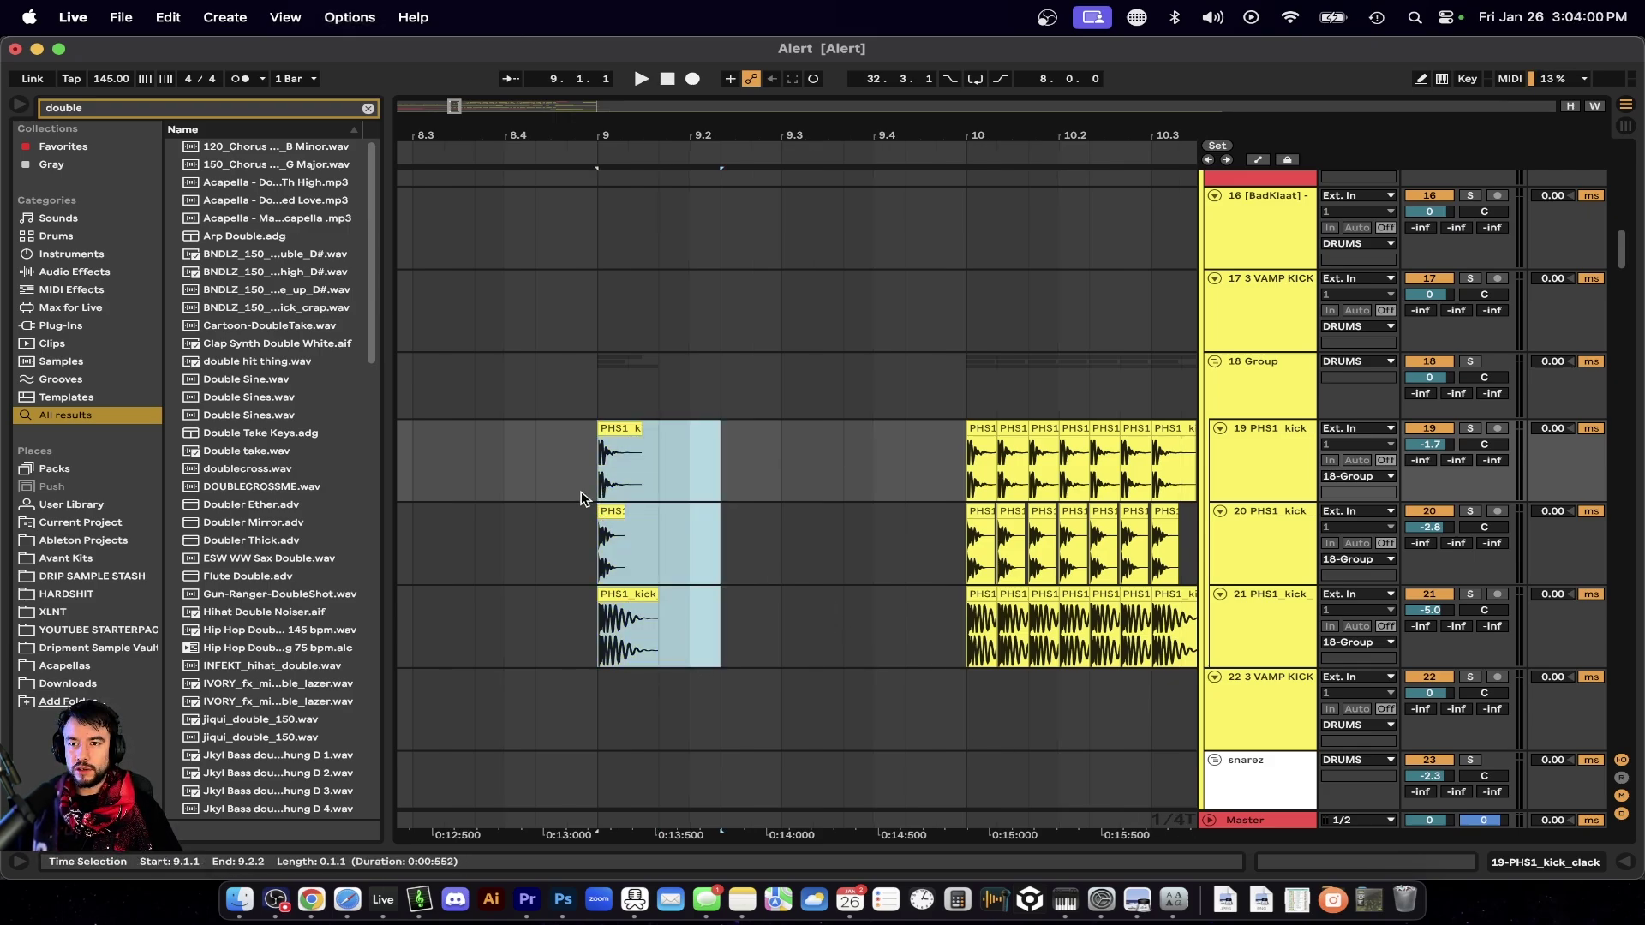
{"action": "key", "text": "super+d"}
{"action": "key", "text": "super+d"}
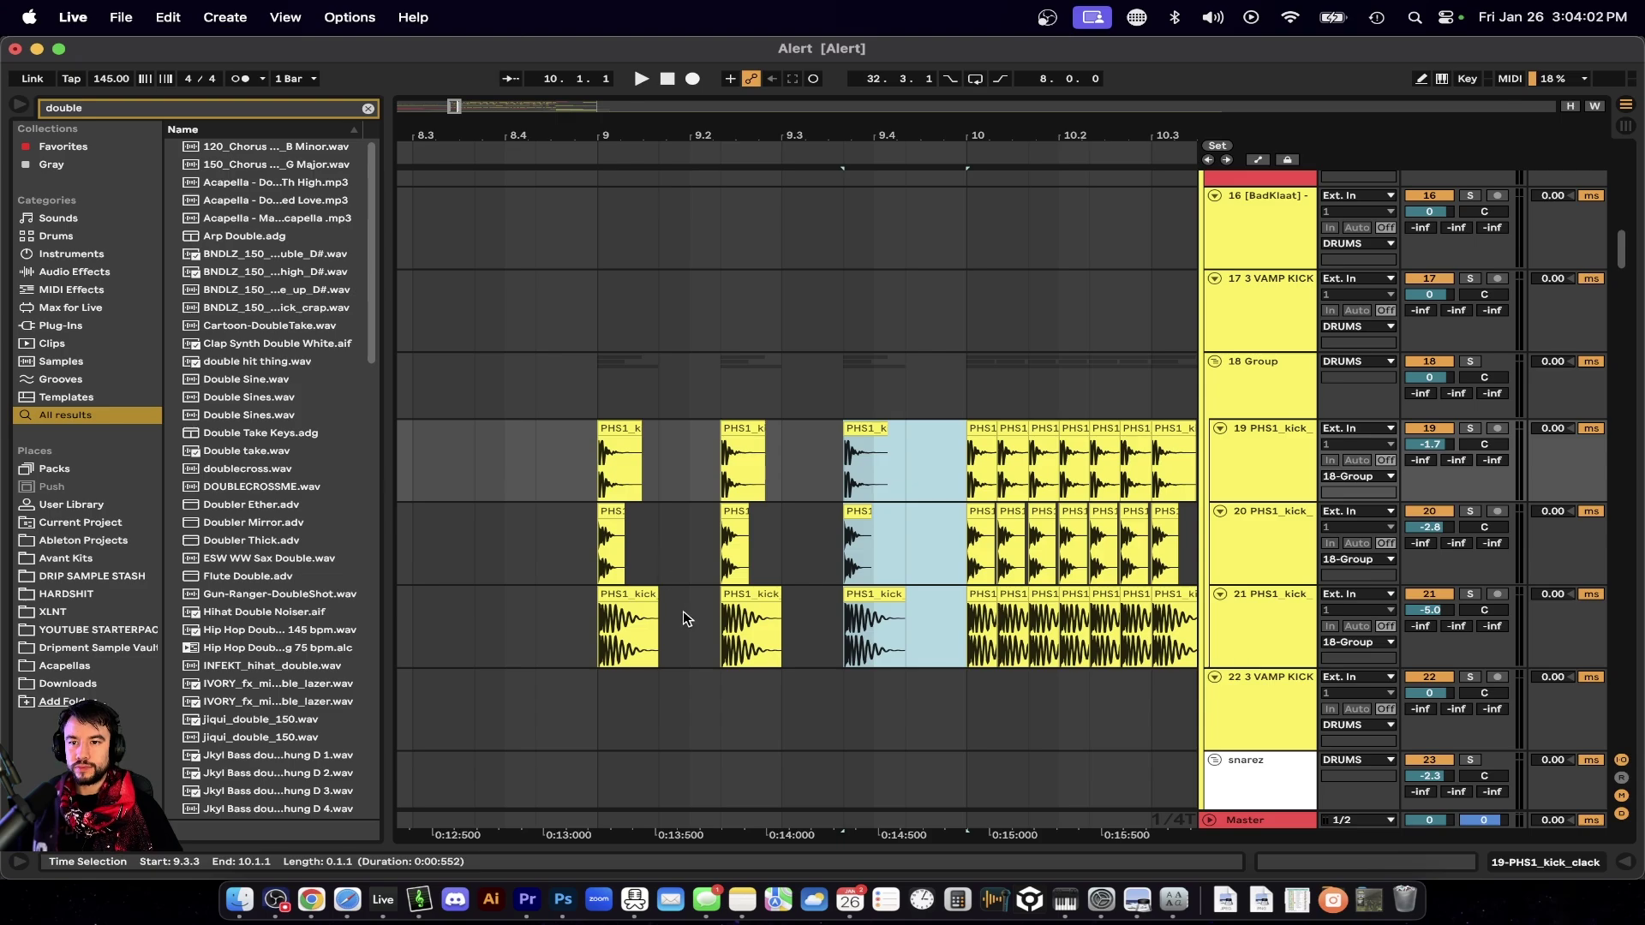
Play the evenly spaced kick pattern from 9.1.1 into bar 10.
{"action": "left_click", "coordinate": [598, 572]}
{"action": "key", "text": "space"}
{"action": "scroll", "coordinate": [763, 591], "scroll_direction": "down", "scroll_amount": 3}
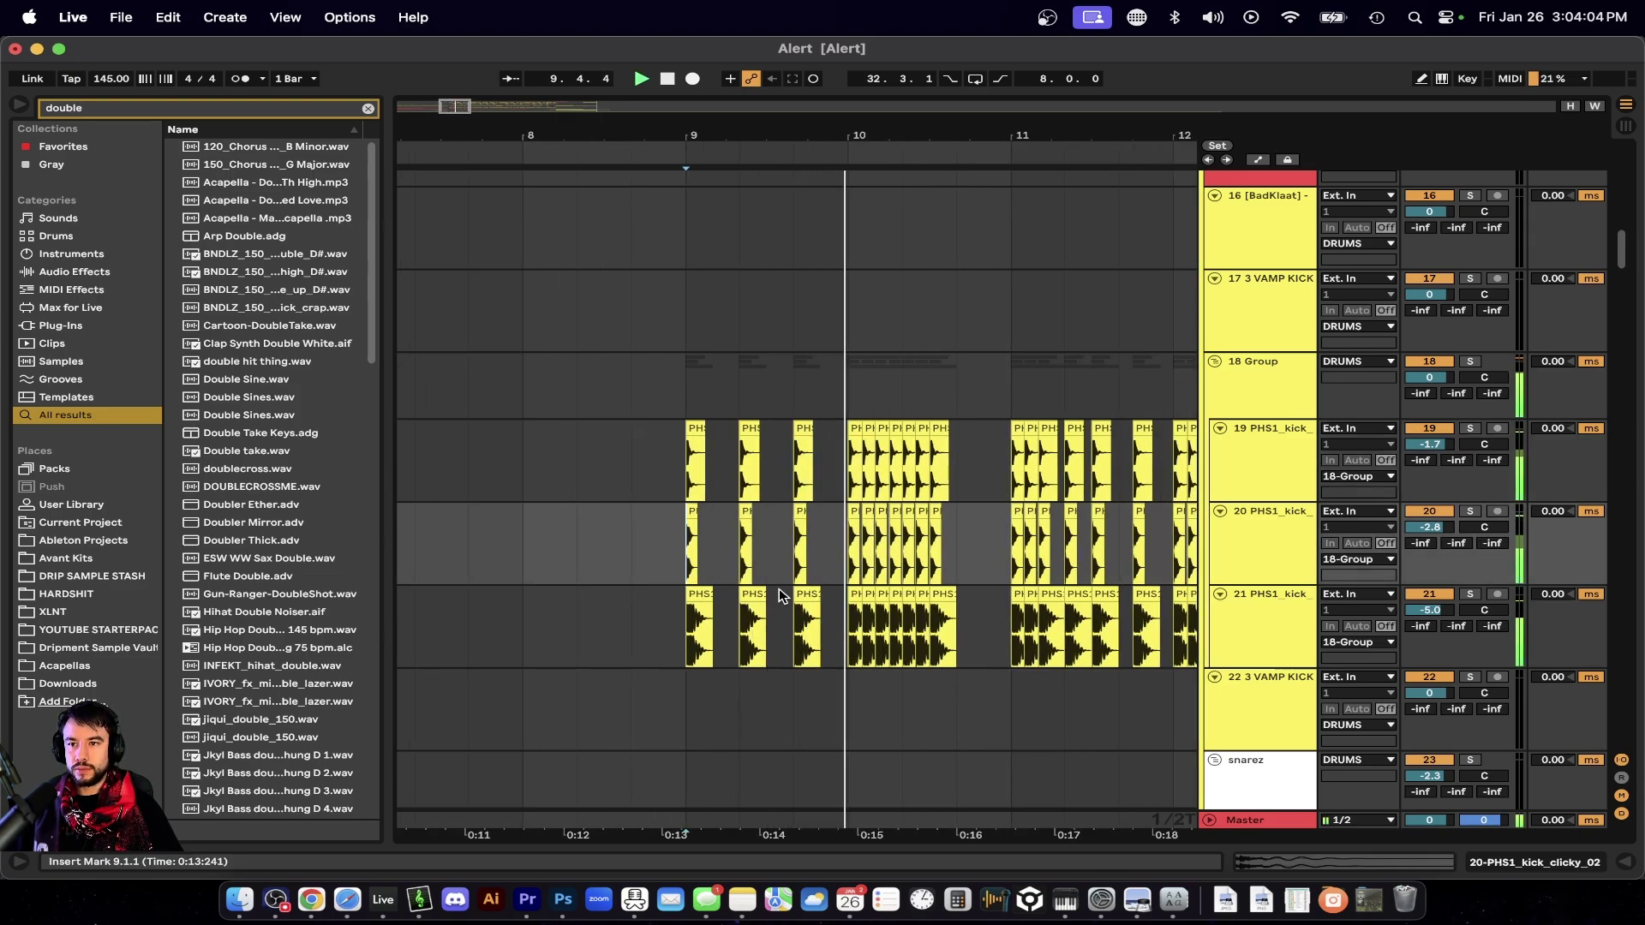
{"action": "key", "text": "space"}
Undo the kick duplications and deletions in bar 9.
{"action": "key", "text": "super+z"}
{"action": "key", "text": "super+z"}
{"action": "scroll", "coordinate": [744, 537], "scroll_direction": "up", "scroll_amount": 3}
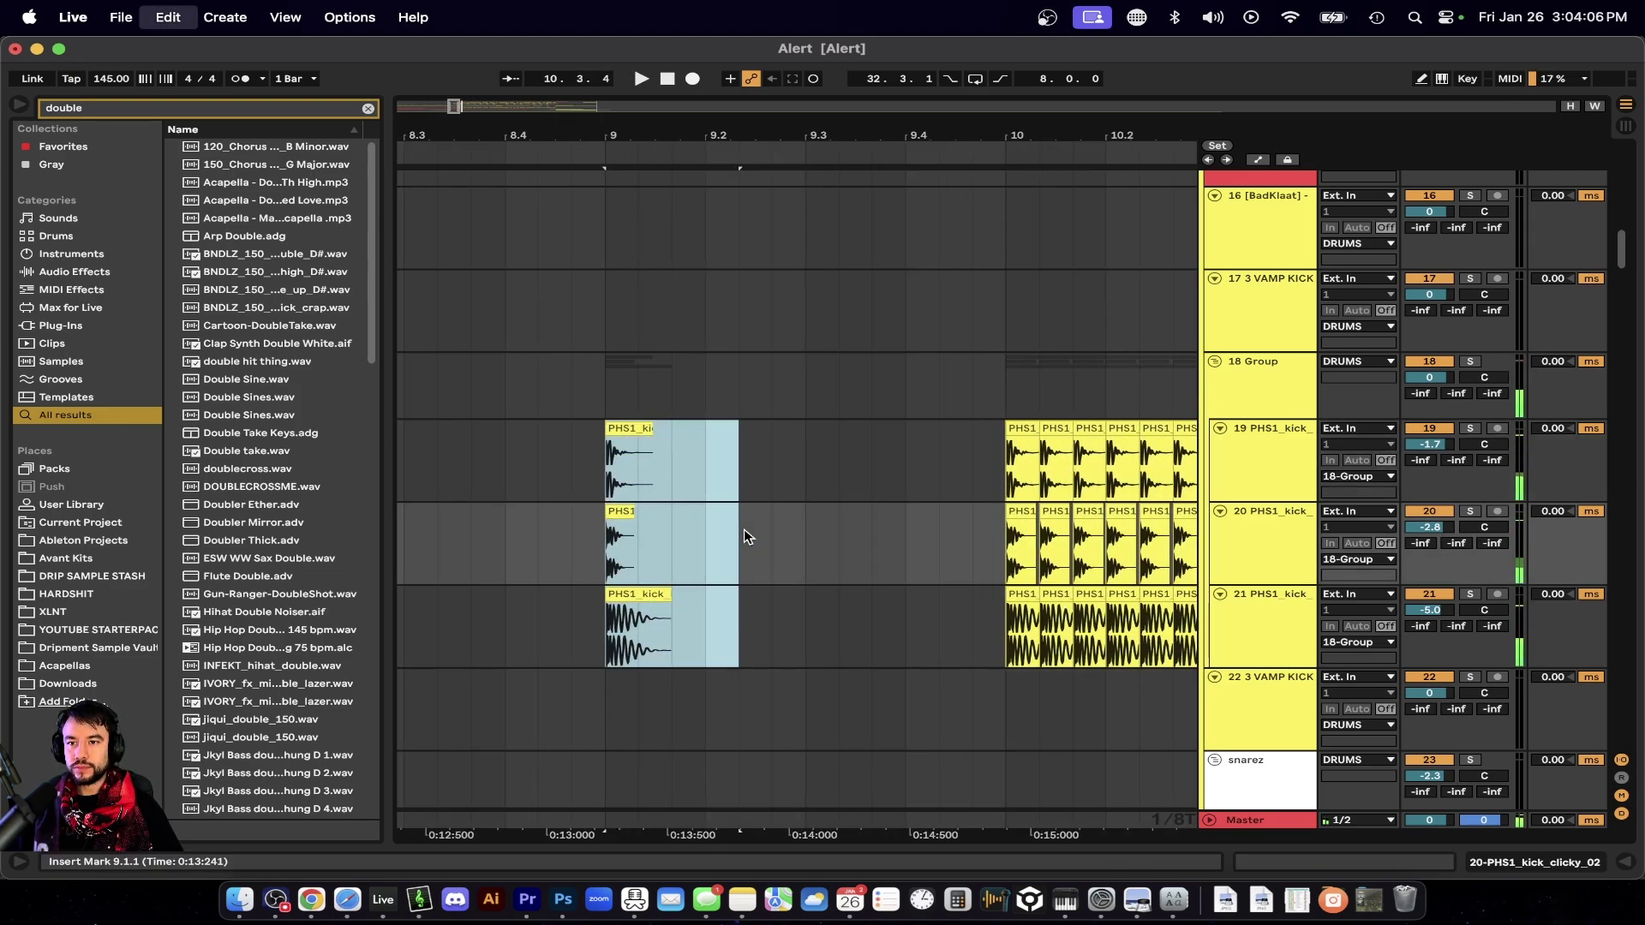
{"action": "key", "text": "super+z"}
{"action": "key", "text": "super+z"}
Play the original kick pattern from 9.1.1 into bar 10.
{"action": "left_click", "coordinate": [601, 486]}
{"action": "key", "text": "space"}
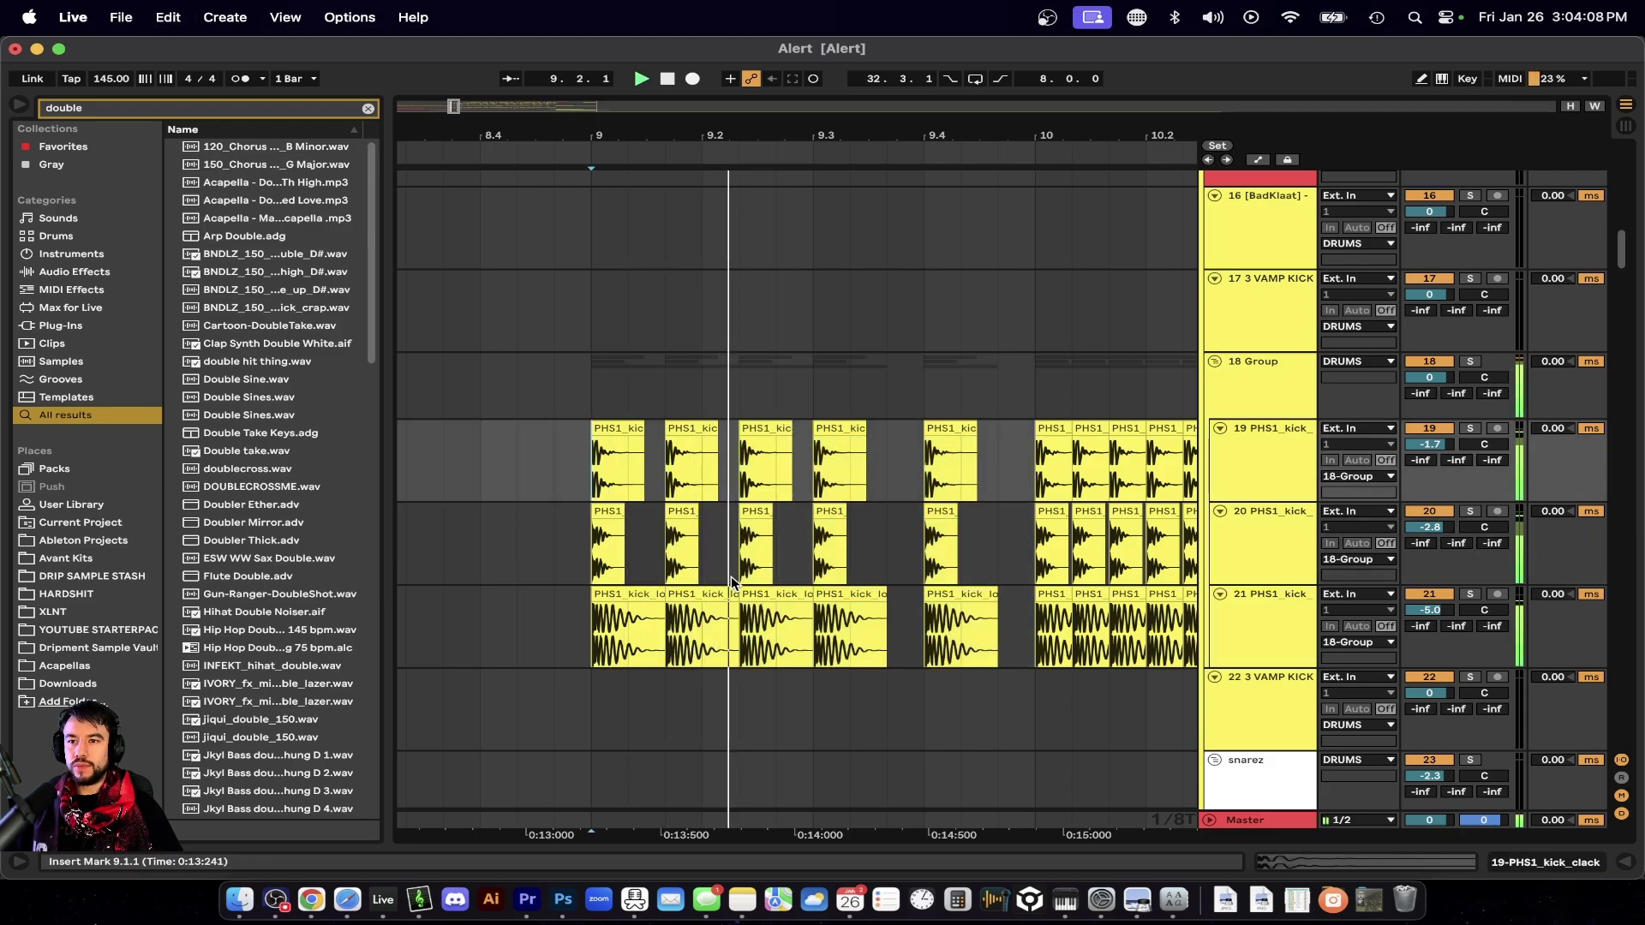
{"action": "key", "text": "space"}
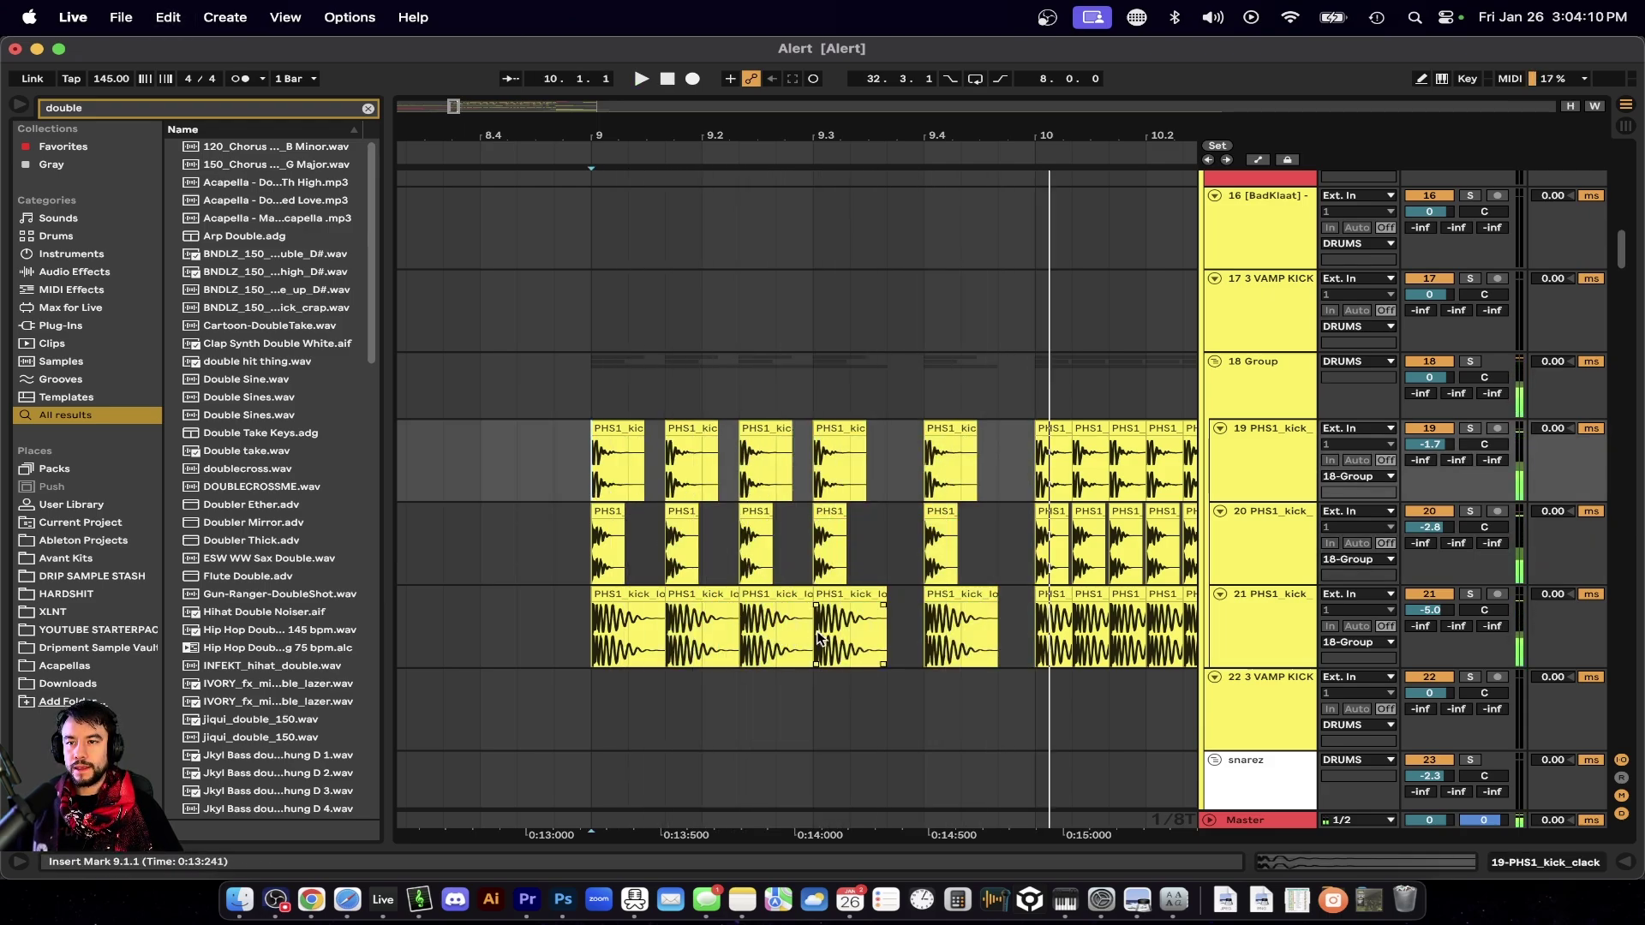
{"action": "key", "text": "space"}
Try duplicating the kicks from 9.1.1–9.3.1 over the second half of bar 9, play the result and undo the duplication.
{"action": "left_click_drag", "start_coordinate": [818, 639], "coordinate": [588, 477]}
{"action": "key", "text": "super+d"}
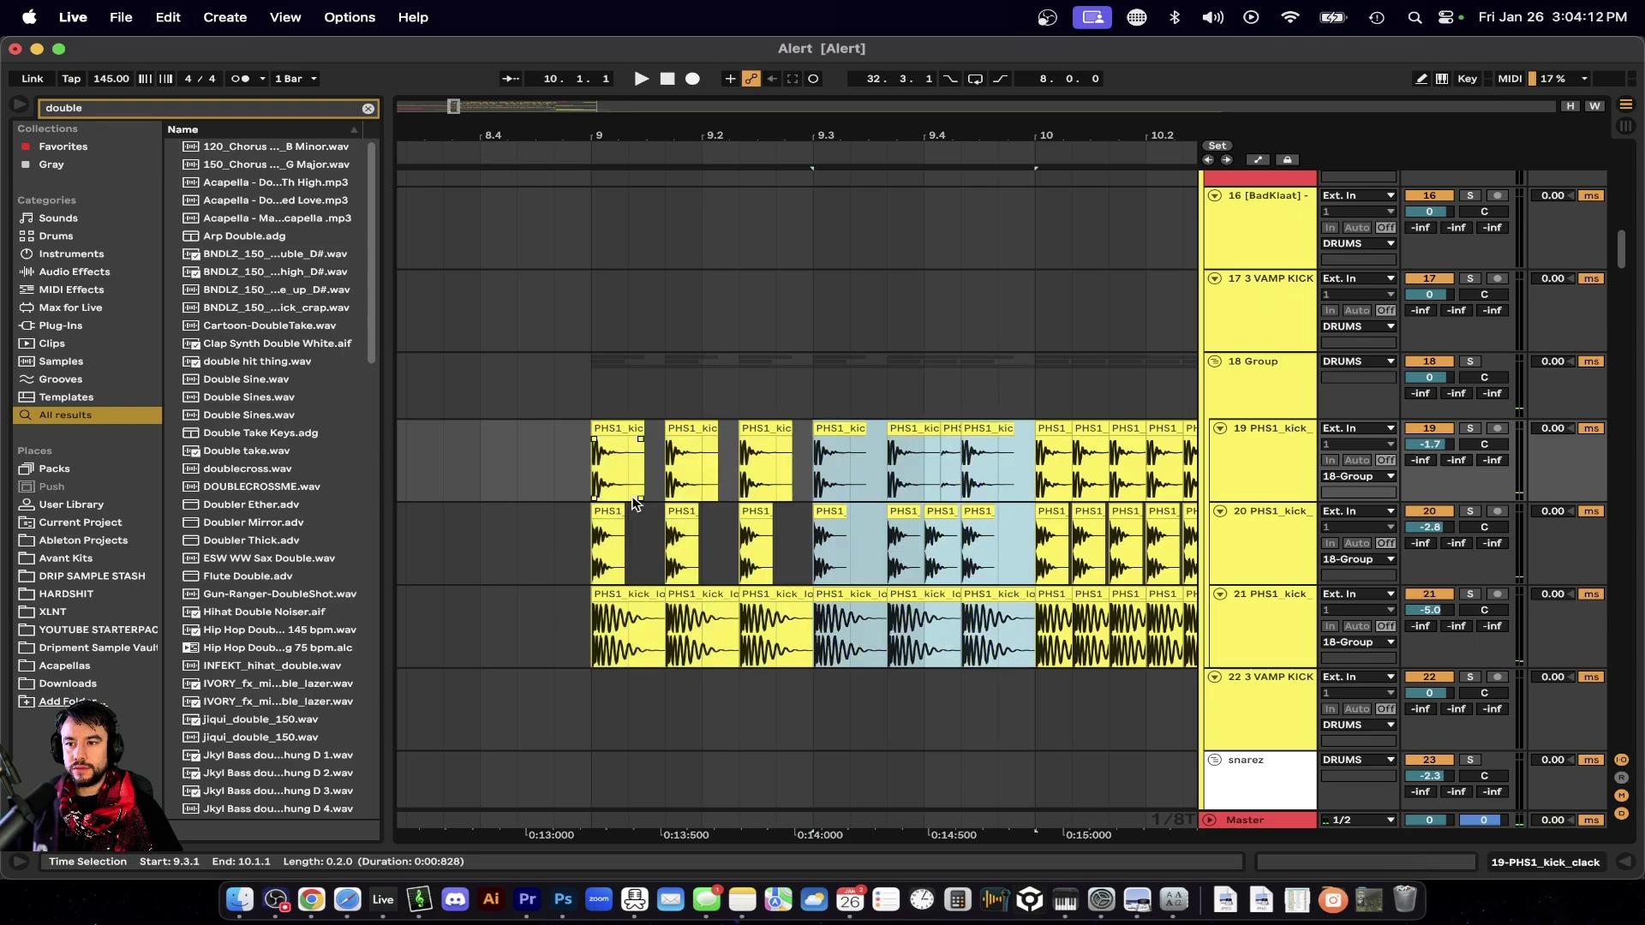
{"action": "left_click", "coordinate": [591, 476]}
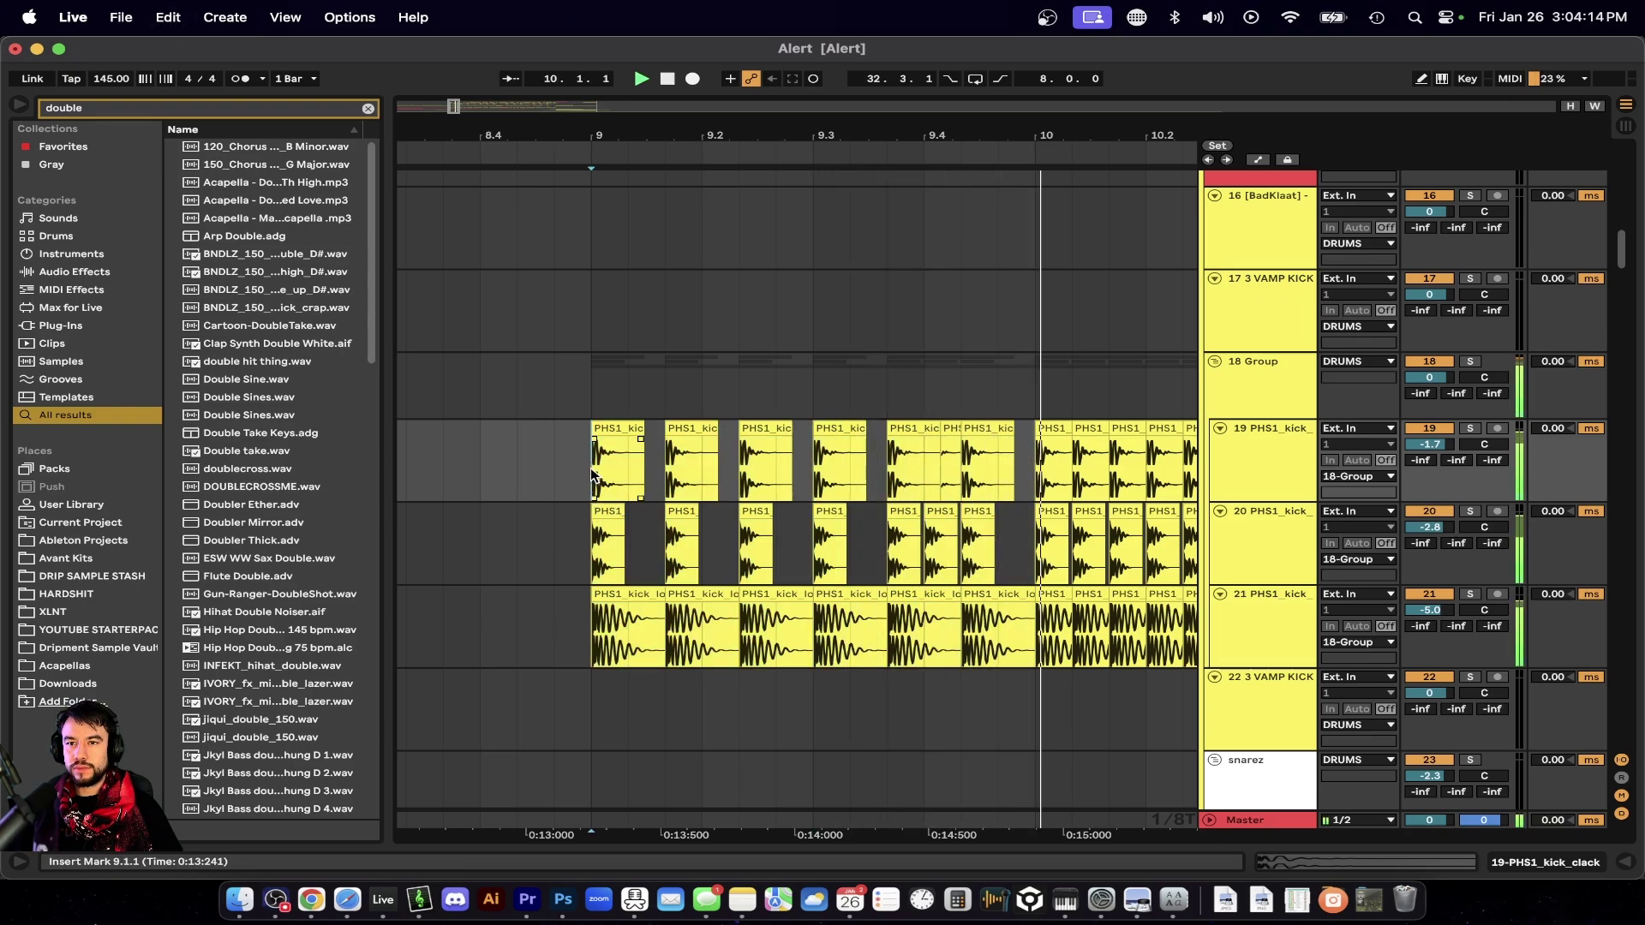
{"action": "key", "text": "space"}
{"action": "key", "text": "space"}
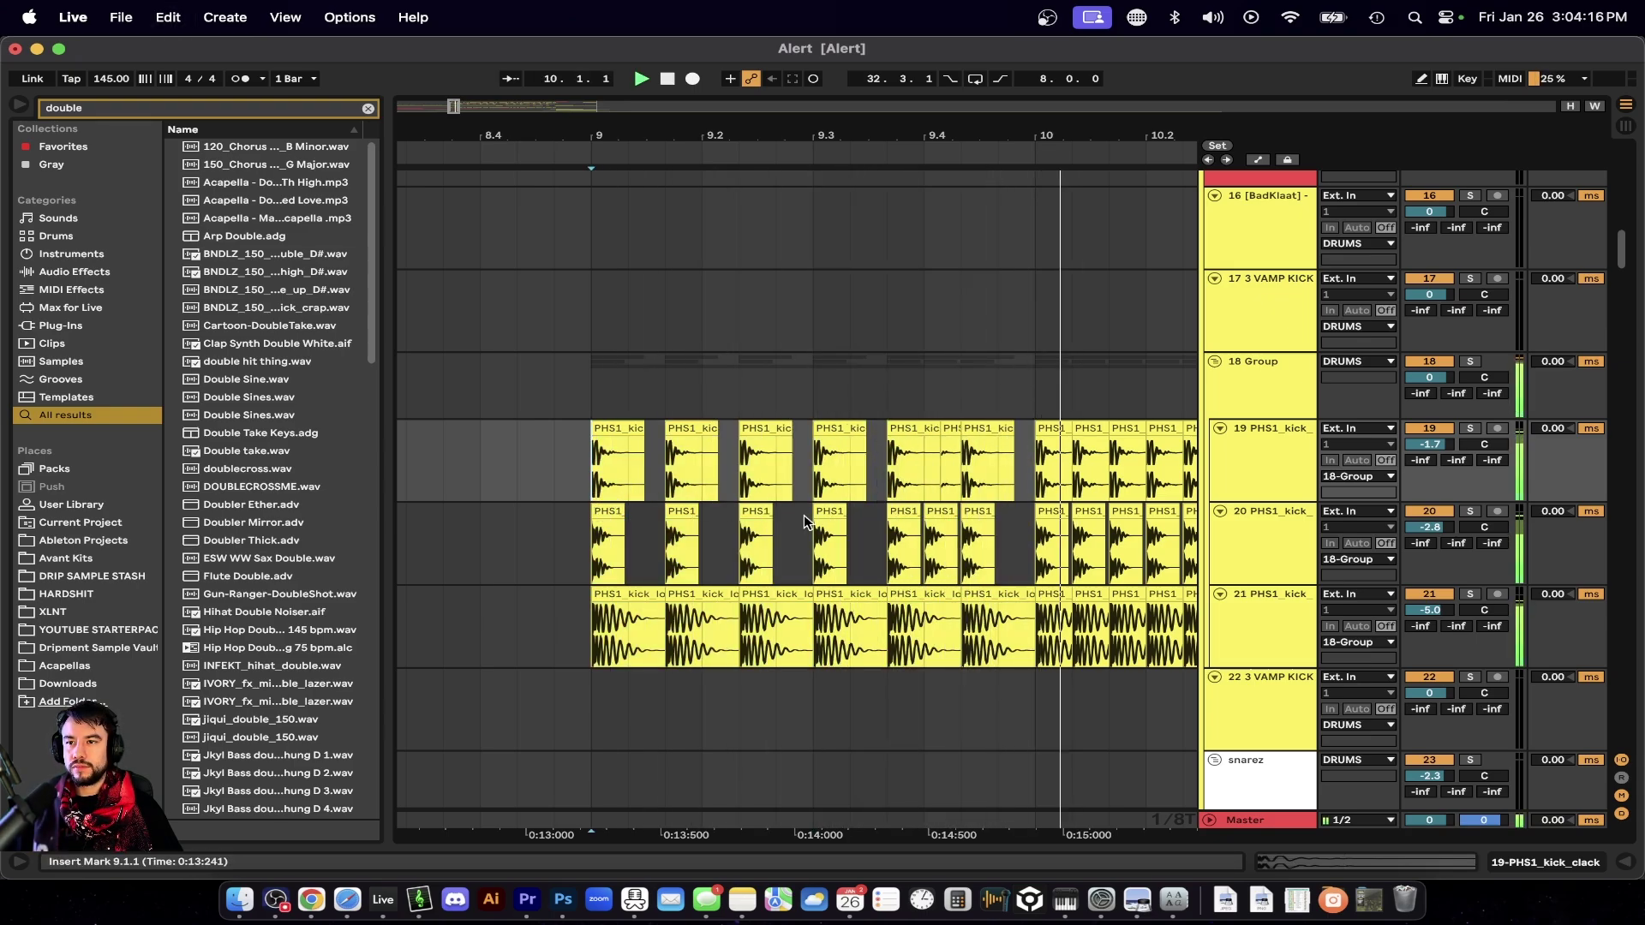
{"action": "key", "text": "super+z"}
{"action": "scroll", "coordinate": [919, 550], "scroll_direction": "down", "scroll_amount": 3}
{"action": "key", "text": "space"}
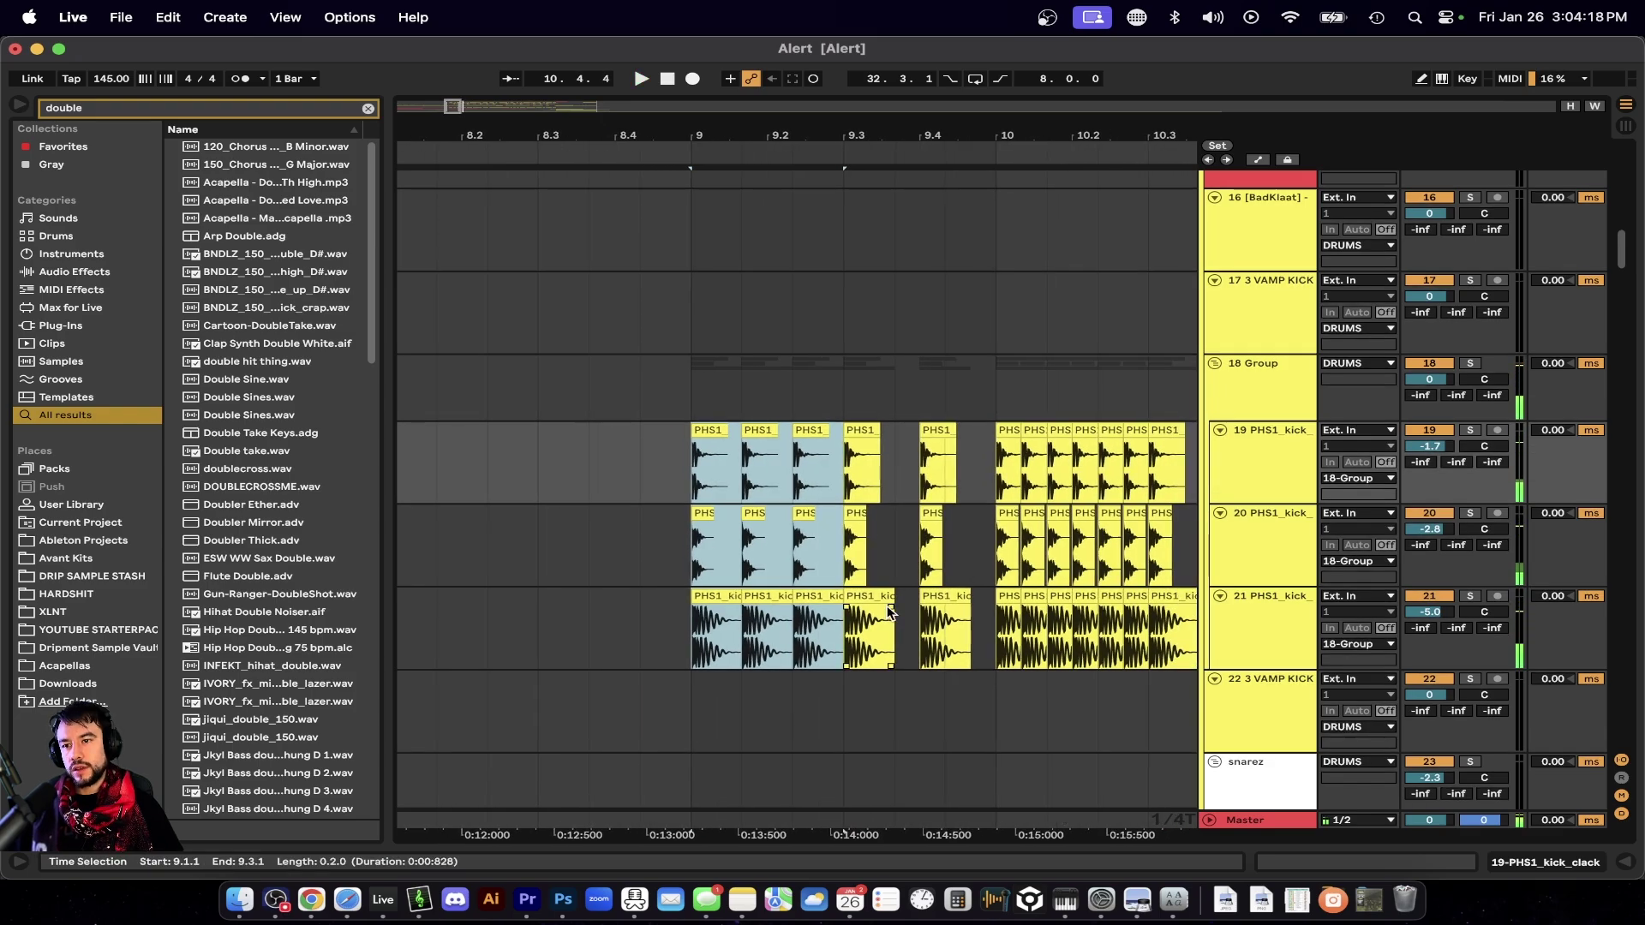
Highlight the three-layer kicks from 9.1.1 to 9.3.1 and the remaining kicks up to 10.1.1 for comparison.
{"action": "scroll", "coordinate": [888, 607], "scroll_direction": "right", "scroll_amount": 2}
{"action": "scroll", "coordinate": [782, 600], "scroll_direction": "up", "scroll_amount": 2}
{"action": "left_click_drag", "start_coordinate": [784, 624], "coordinate": [576, 471]}
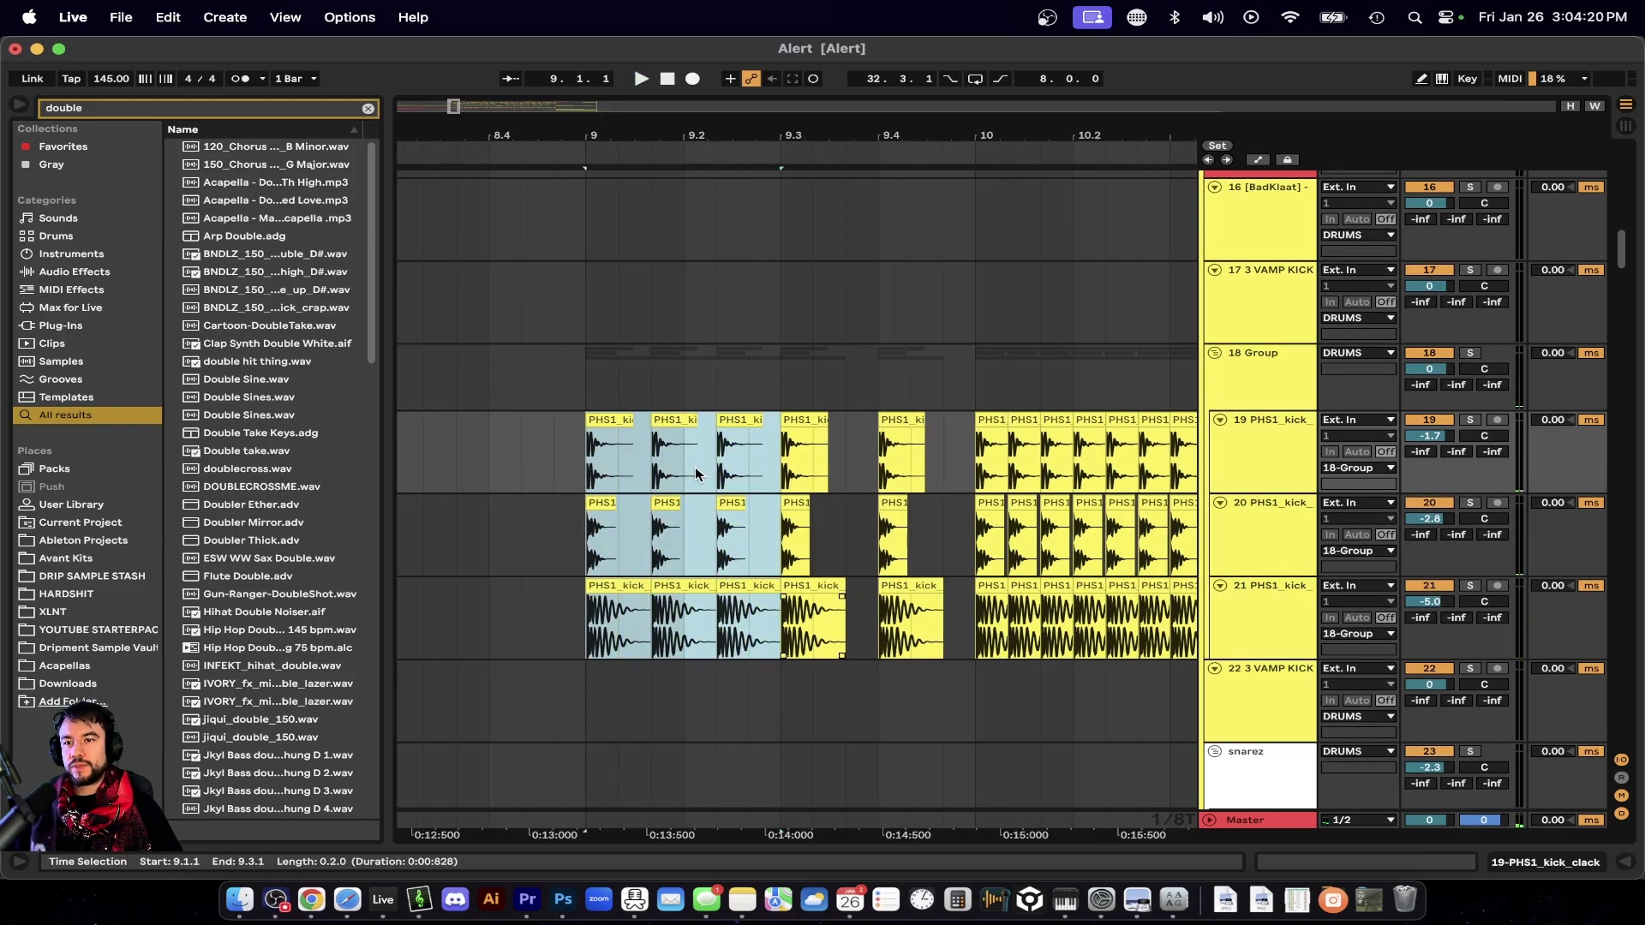
{"action": "mouse_move", "coordinate": [776, 467]}
{"action": "left_mouse_down"}
{"action": "mouse_move", "coordinate": [938, 627]}
{"action": "mouse_move", "coordinate": [965, 629]}
{"action": "left_mouse_up"}
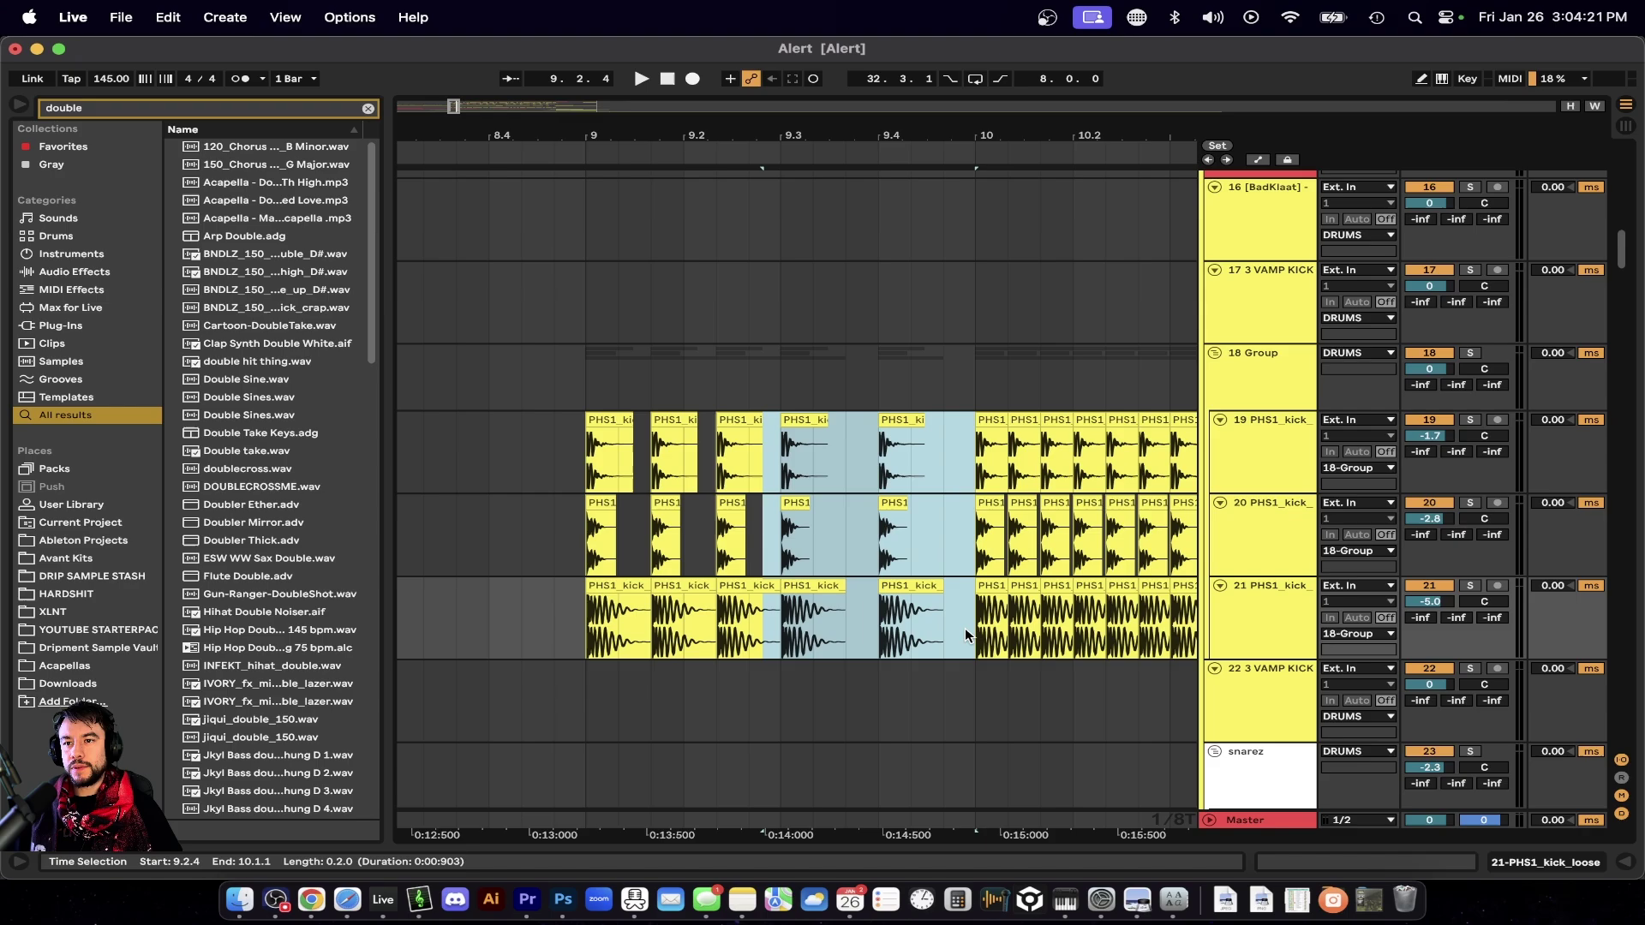
Play the kick pattern from 9.1.1 through bar 10.
{"action": "left_click", "coordinate": [587, 356]}
{"action": "key", "text": "space"}
{"action": "scroll", "coordinate": [790, 514], "scroll_direction": "down", "scroll_amount": 1}
{"action": "scroll", "coordinate": [1045, 570], "scroll_direction": "down", "scroll_amount": 3}
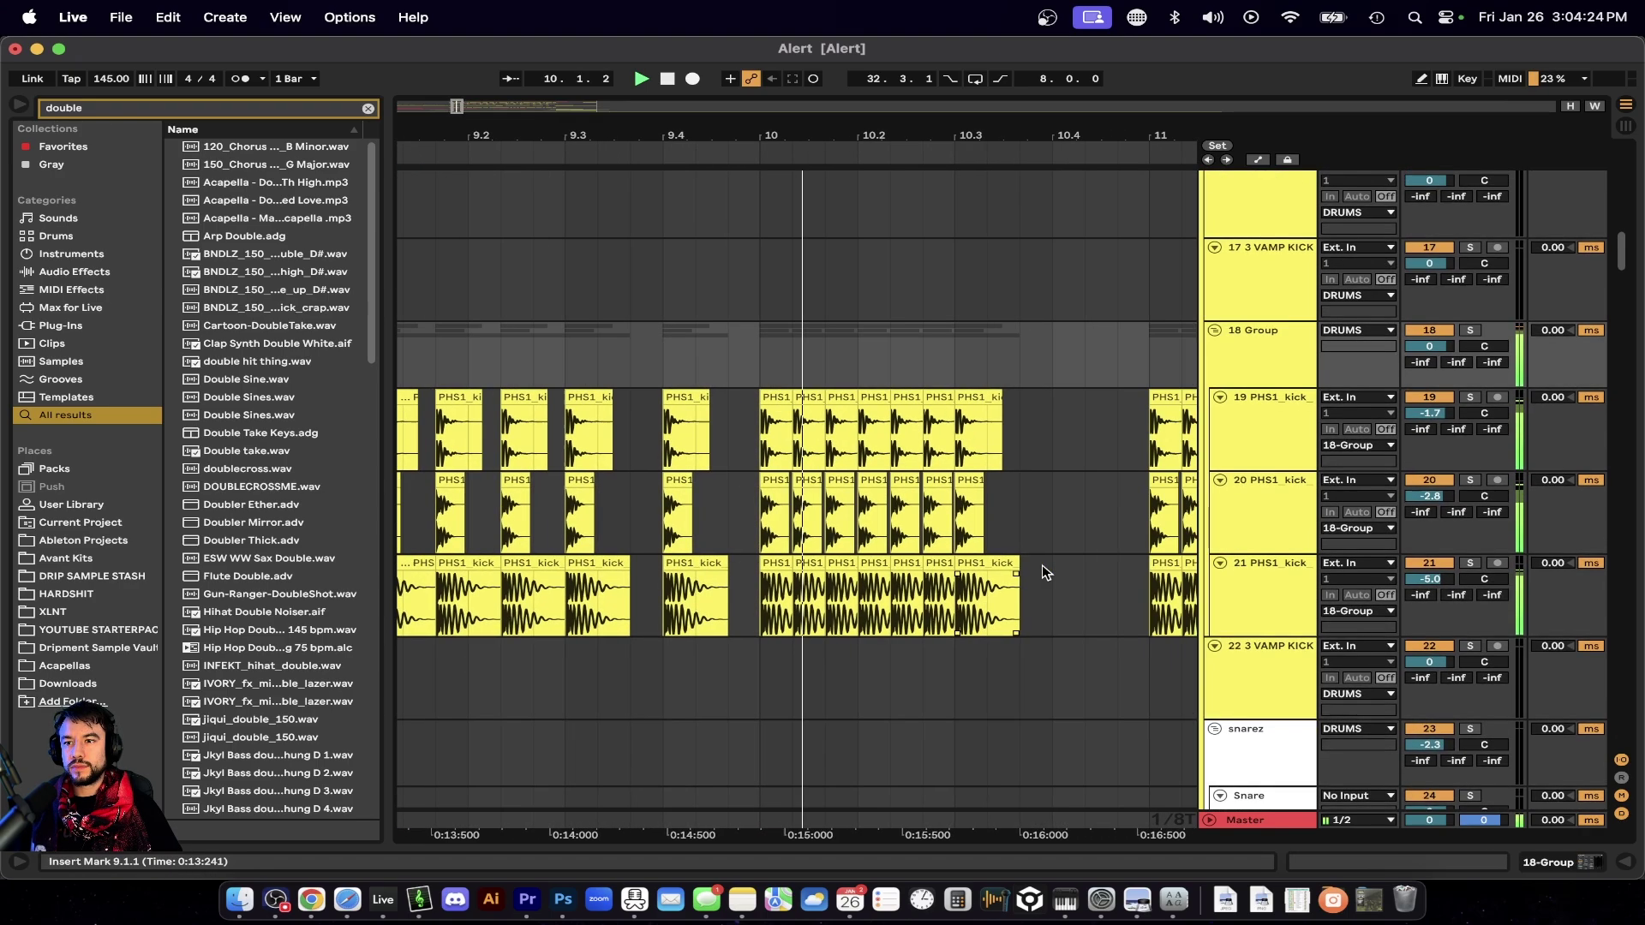
Select the kicks from 10.1.1 to 10.3.1, play from there into bar 11 and review the whole kick section.
{"action": "left_click_drag", "start_coordinate": [735, 401], "coordinate": [874, 579]}
{"action": "scroll", "coordinate": [874, 579], "scroll_direction": "up", "scroll_amount": 2}
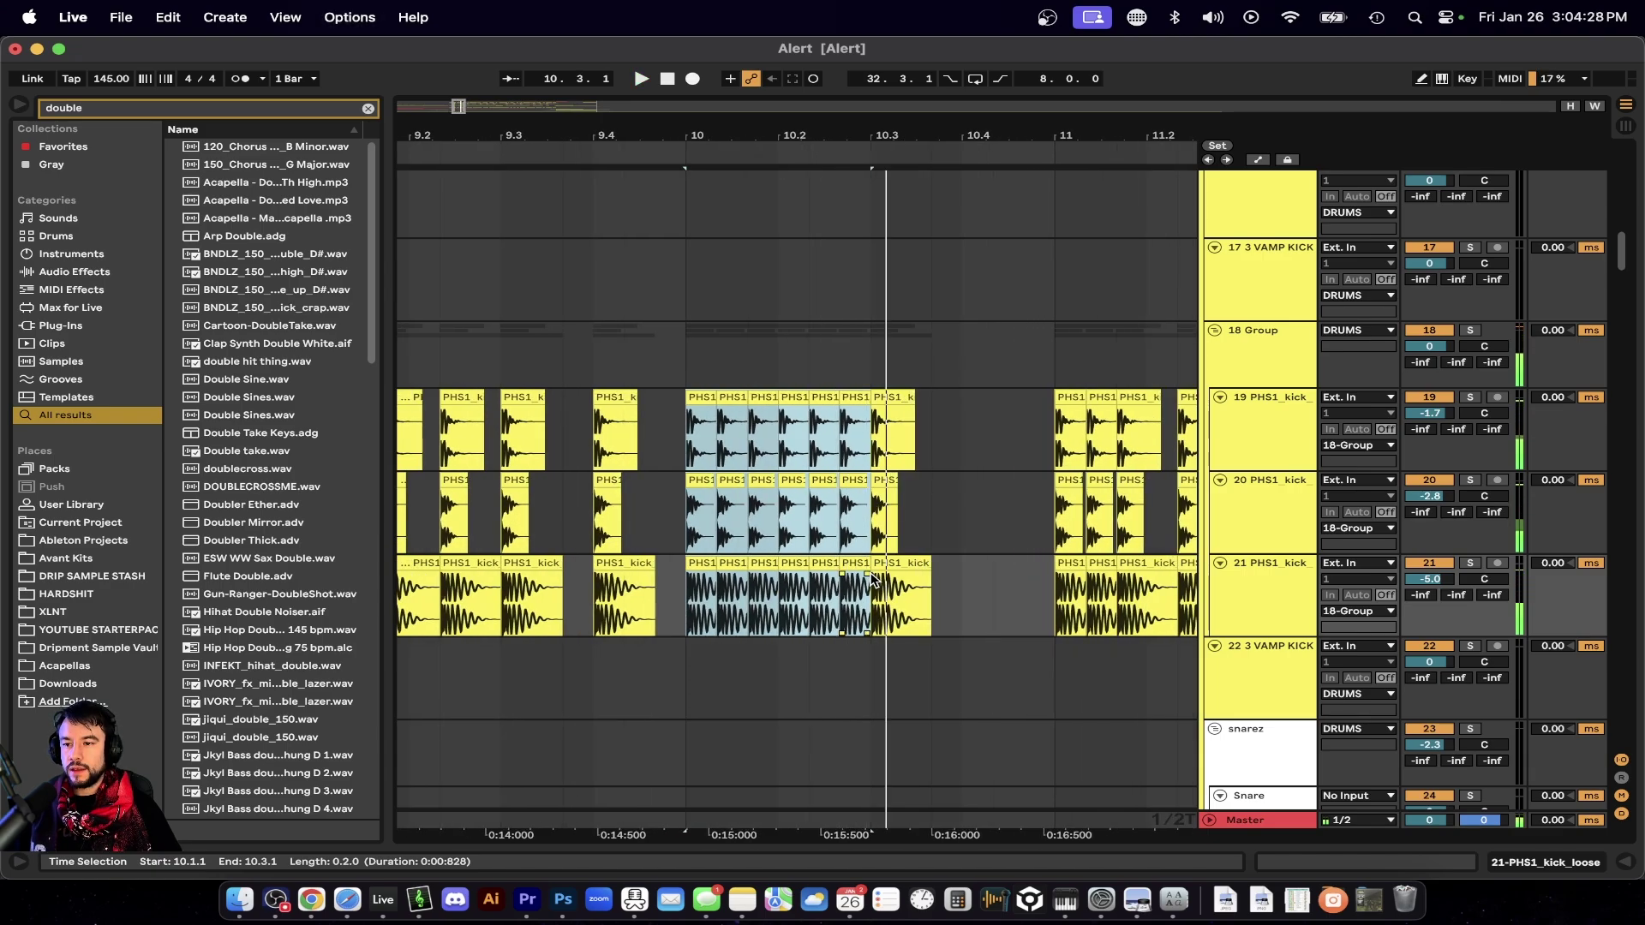
{"action": "key", "text": "space"}
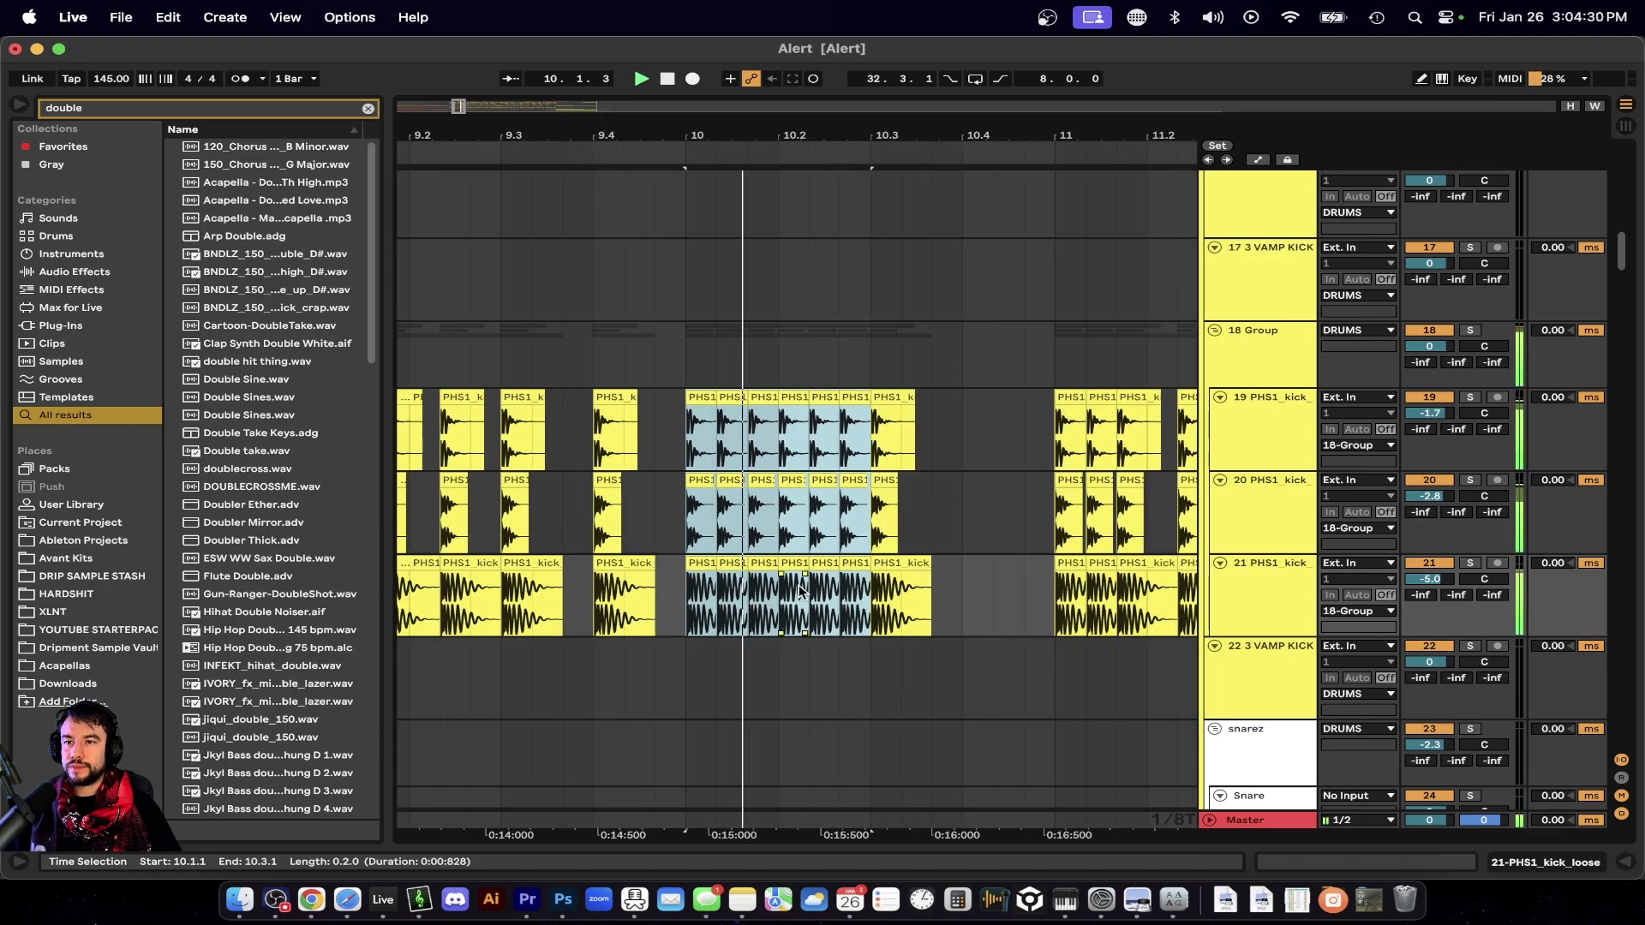
{"action": "scroll", "coordinate": [896, 562], "scroll_direction": "down", "scroll_amount": 5}
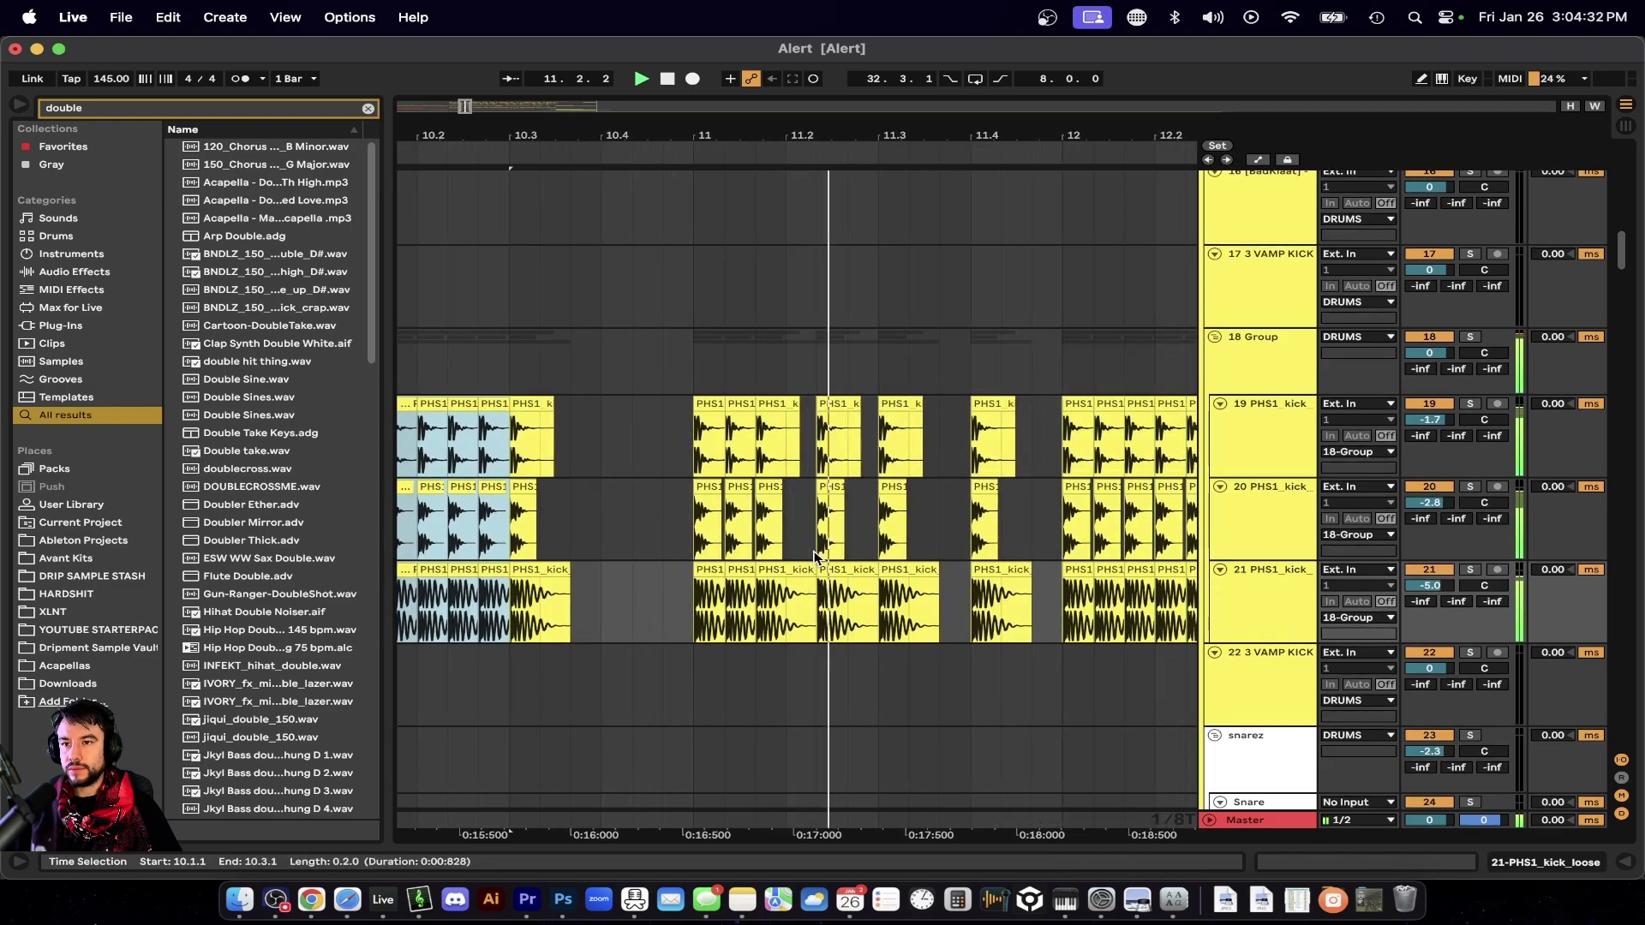
{"action": "scroll", "coordinate": [1125, 583], "scroll_direction": "down", "scroll_amount": 5}
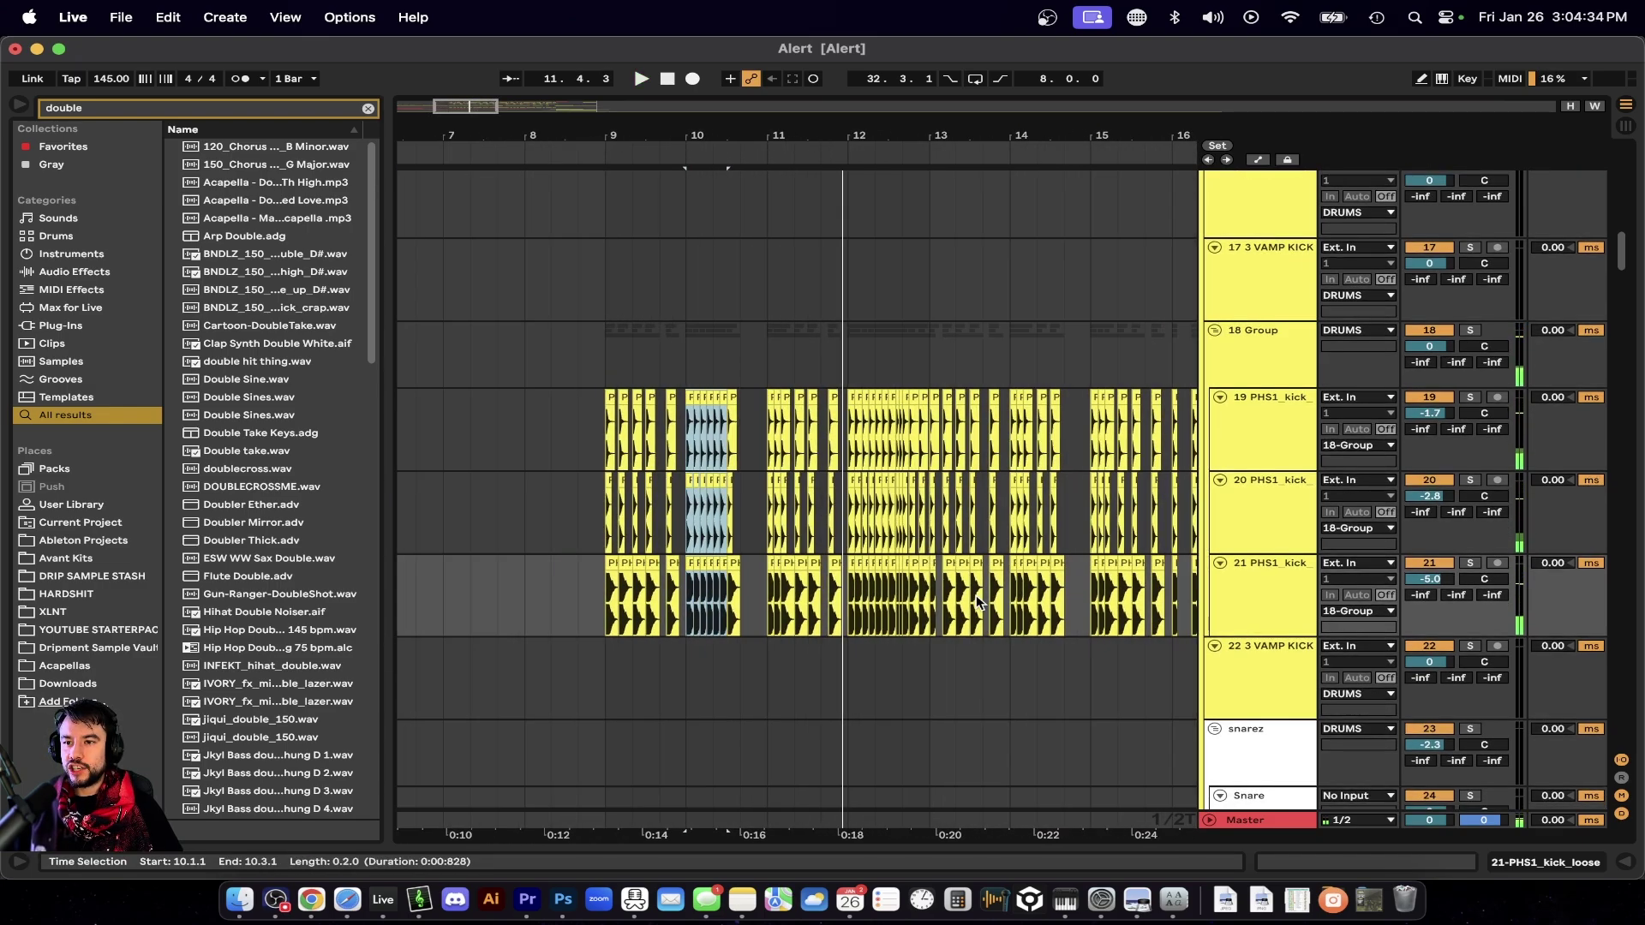
{"action": "scroll", "coordinate": [974, 597], "scroll_direction": "down", "scroll_amount": 1}
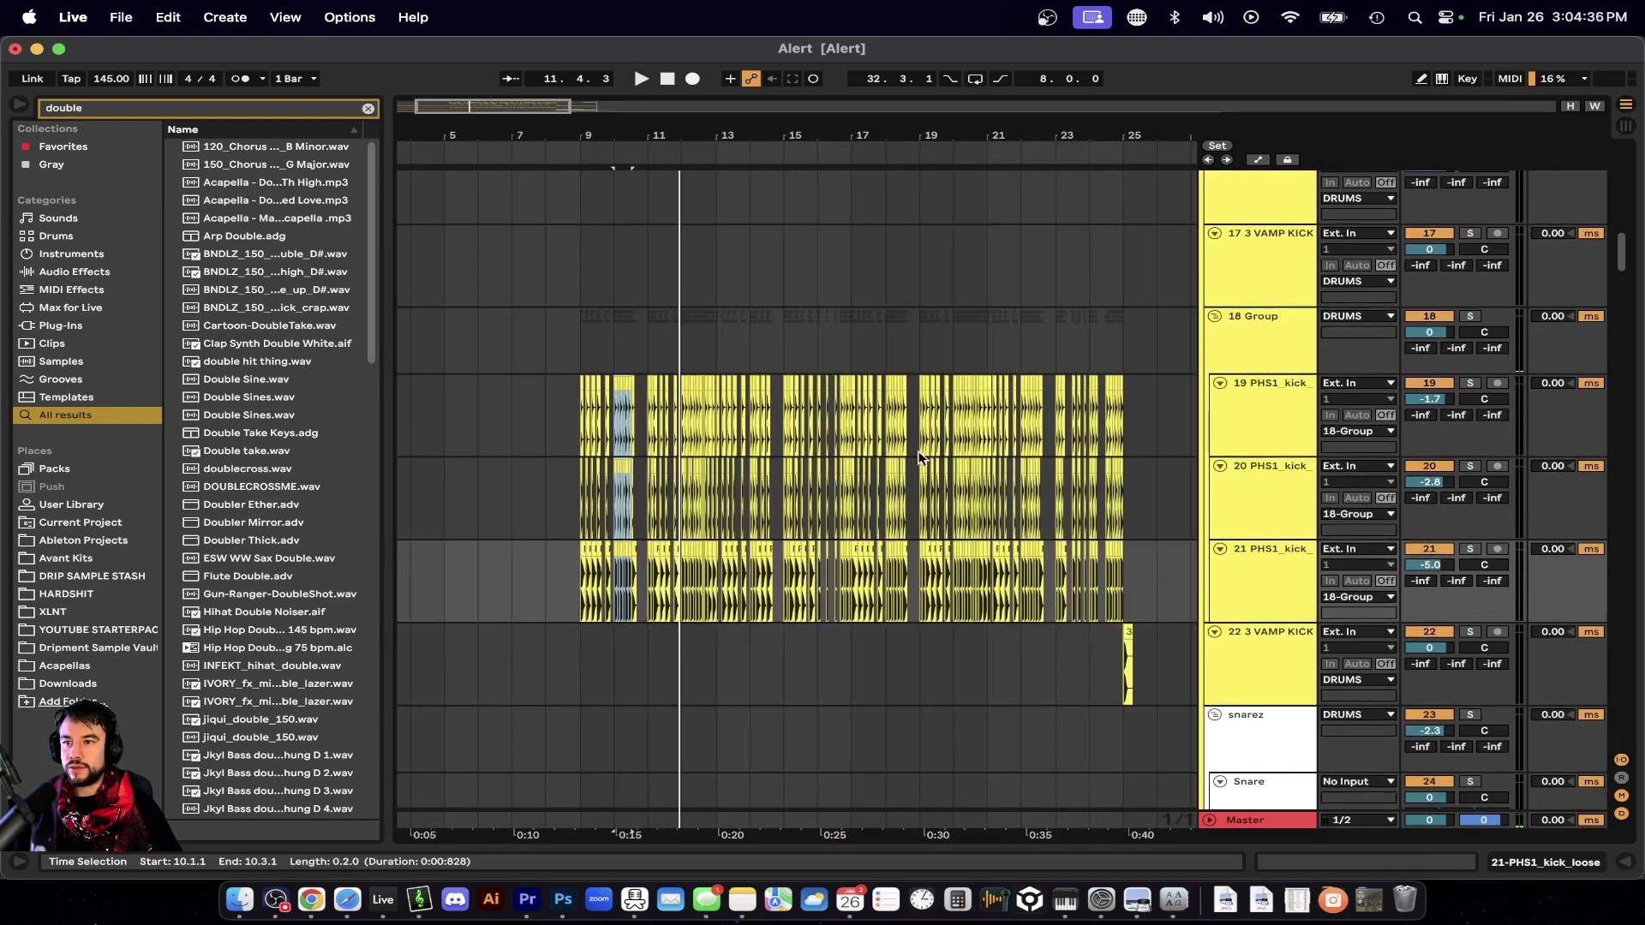
Highlight the four-bar kick phrase from 9.1.1 to 13.1.1 across tracks 17 to 21.
{"action": "scroll", "coordinate": [583, 406], "scroll_direction": "up", "scroll_amount": 2}
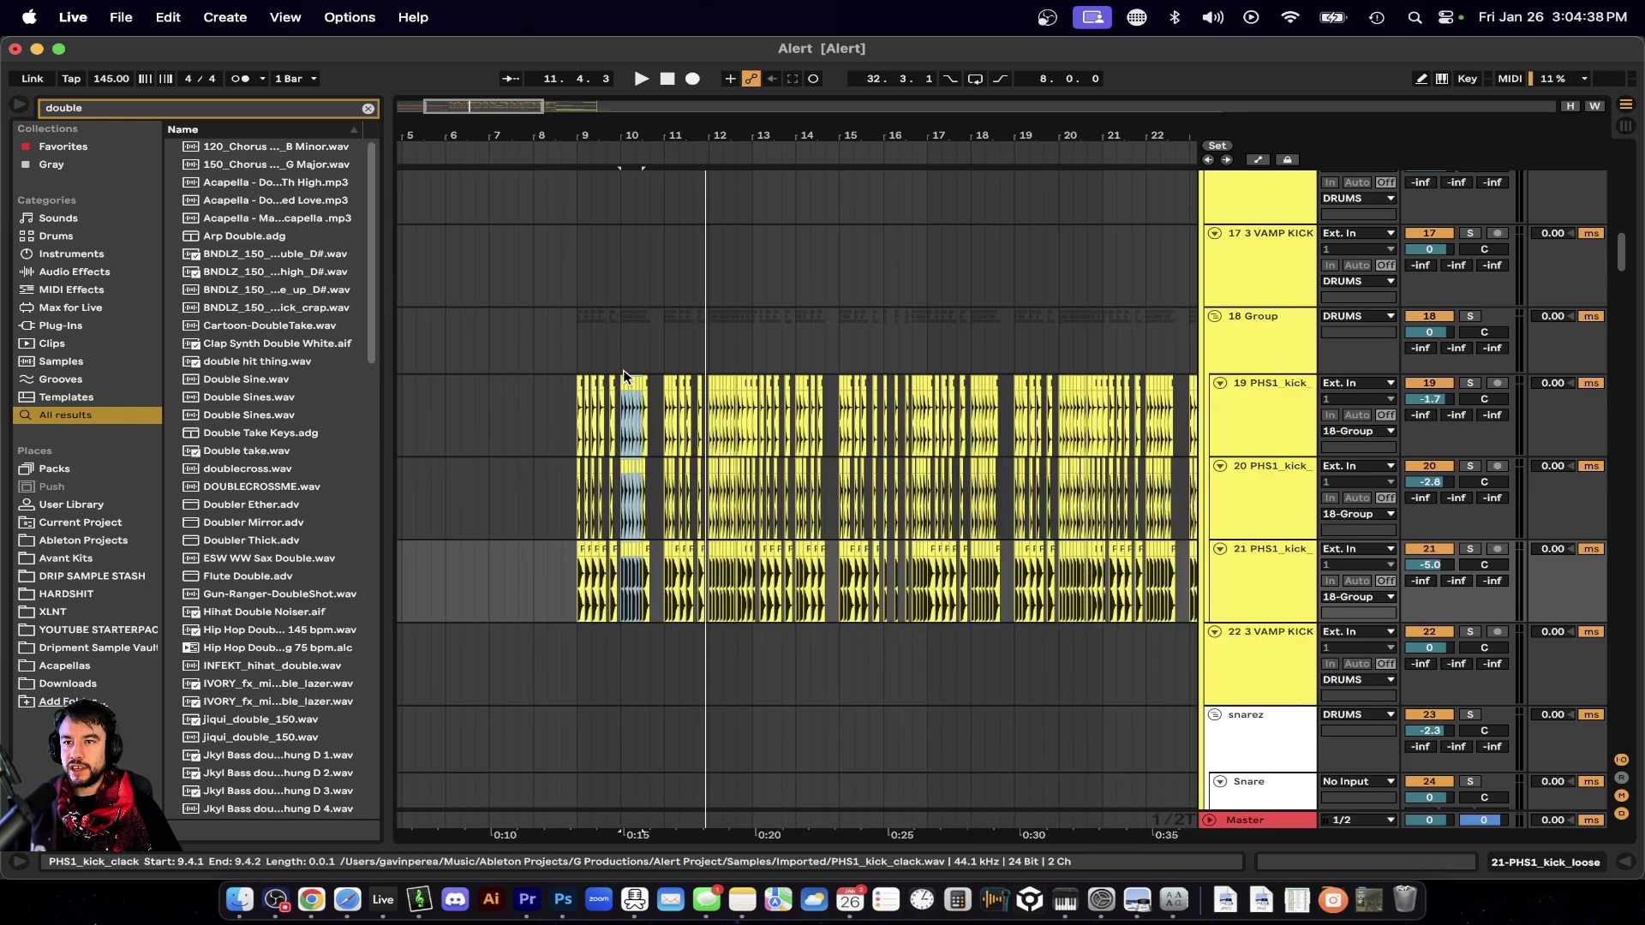
{"action": "left_click_drag", "start_coordinate": [576, 254], "coordinate": [918, 259]}
{"action": "left_click_drag", "start_coordinate": [589, 263], "coordinate": [550, 258]}
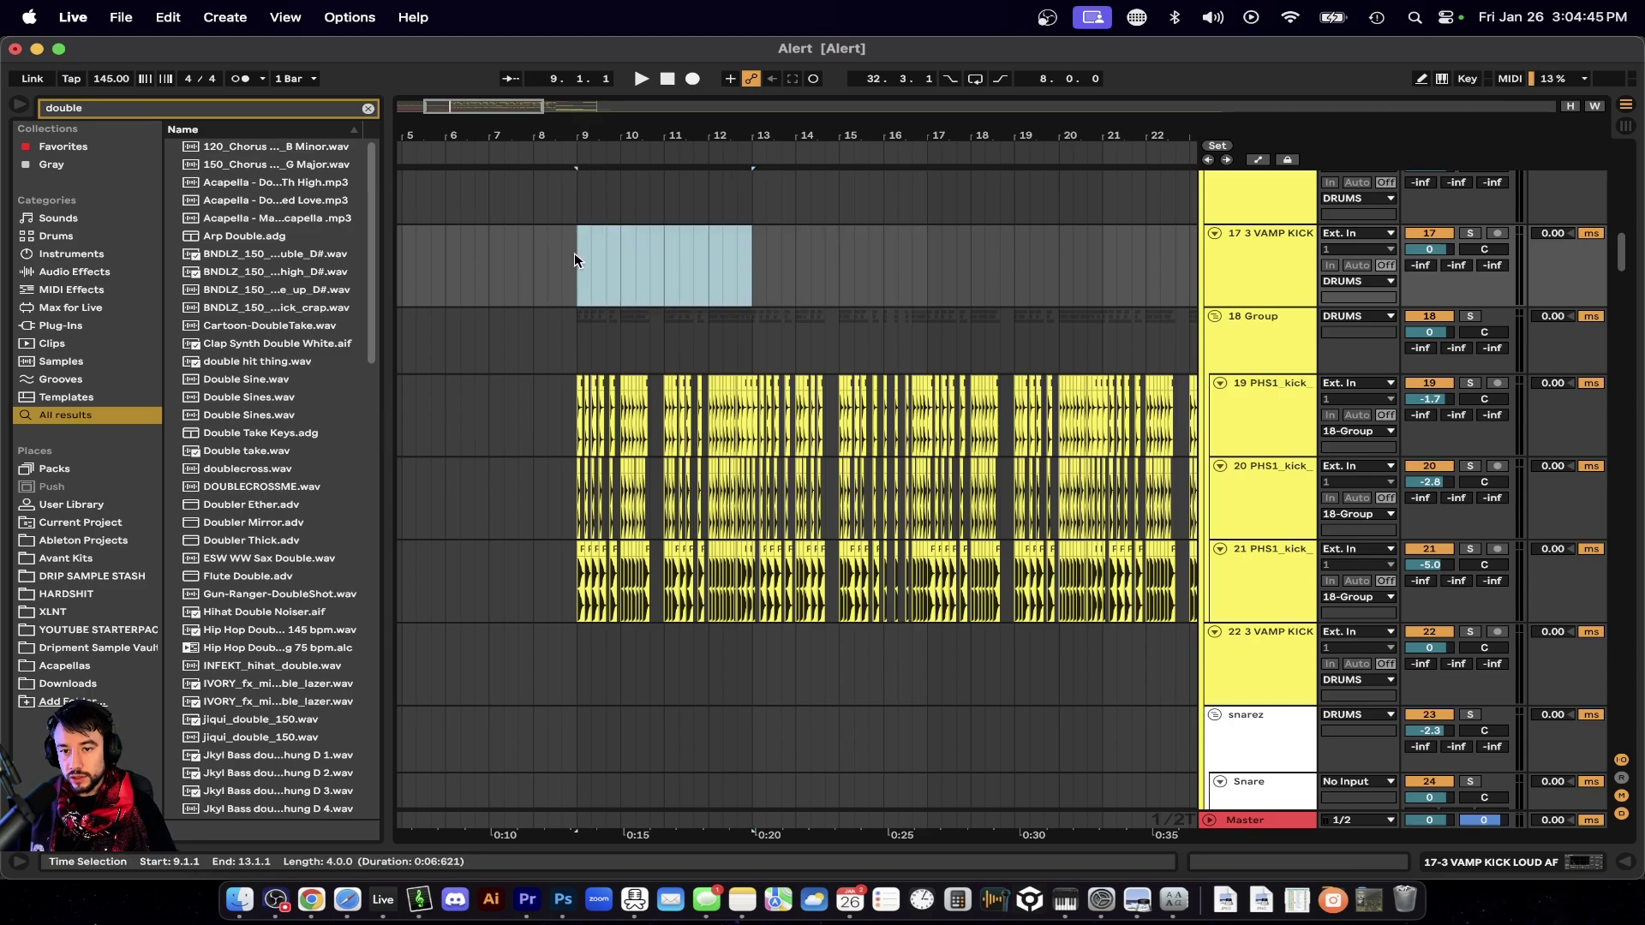
{"action": "left_click_drag", "start_coordinate": [577, 262], "coordinate": [751, 592]}
{"action": "scroll", "coordinate": [750, 588], "scroll_direction": "down", "scroll_amount": 5}
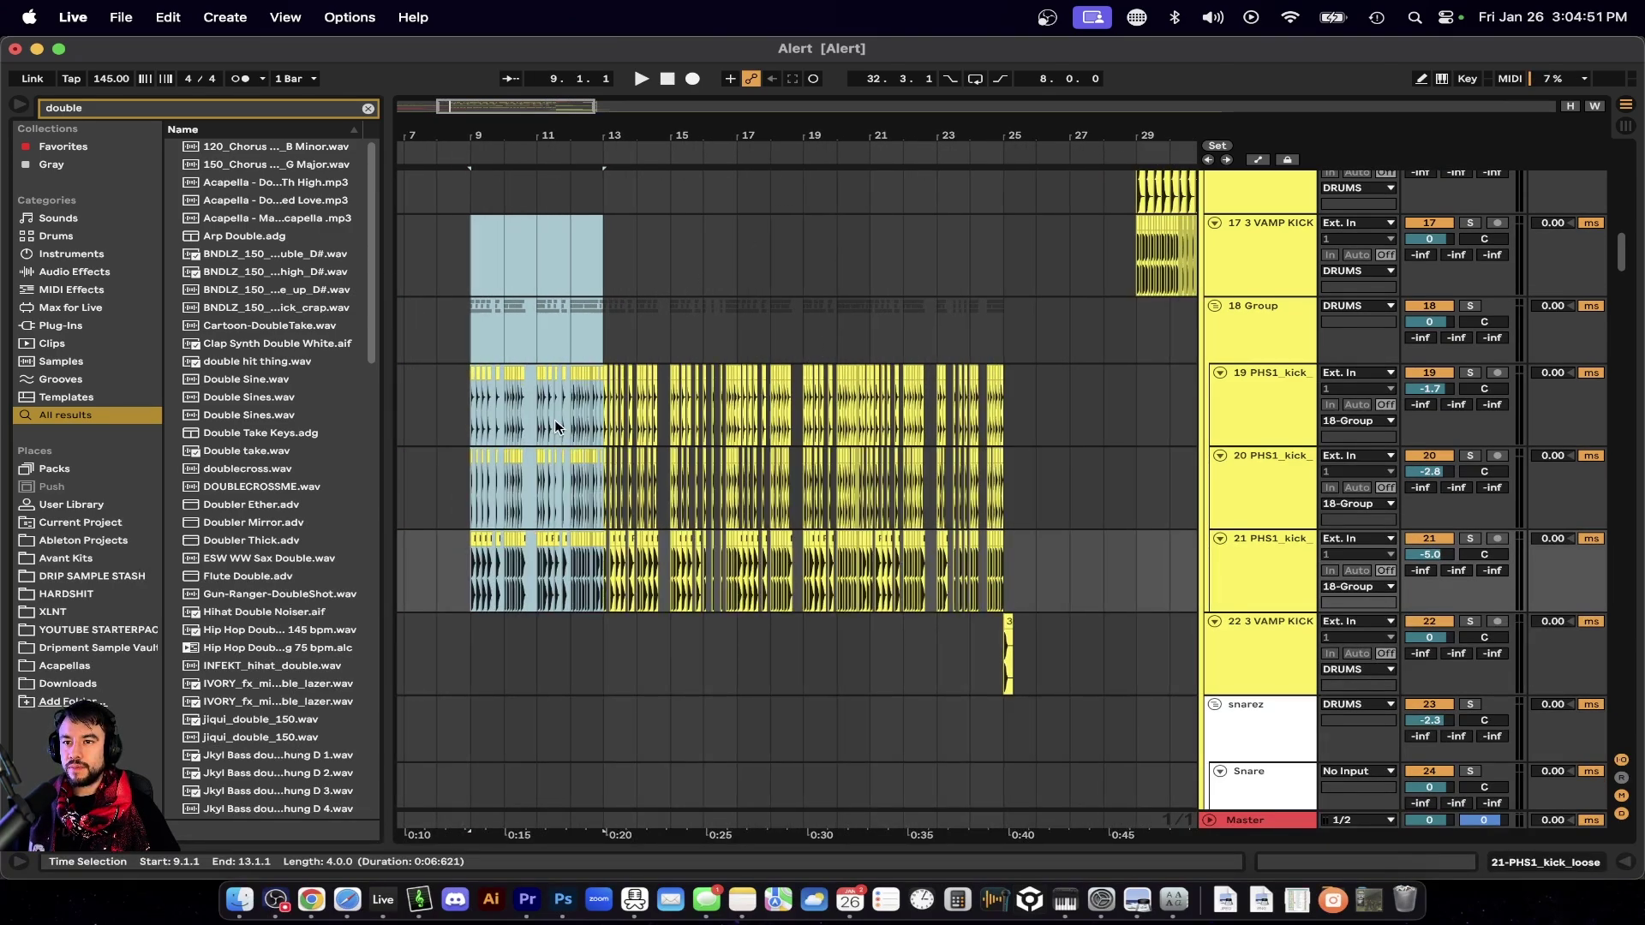
Play the whole kick section from 9.1.1 into bar 25 and hide the browser to widen the arrangement.
{"action": "scroll", "coordinate": [554, 420], "scroll_direction": "up", "scroll_amount": 3}
{"action": "key", "text": "space"}
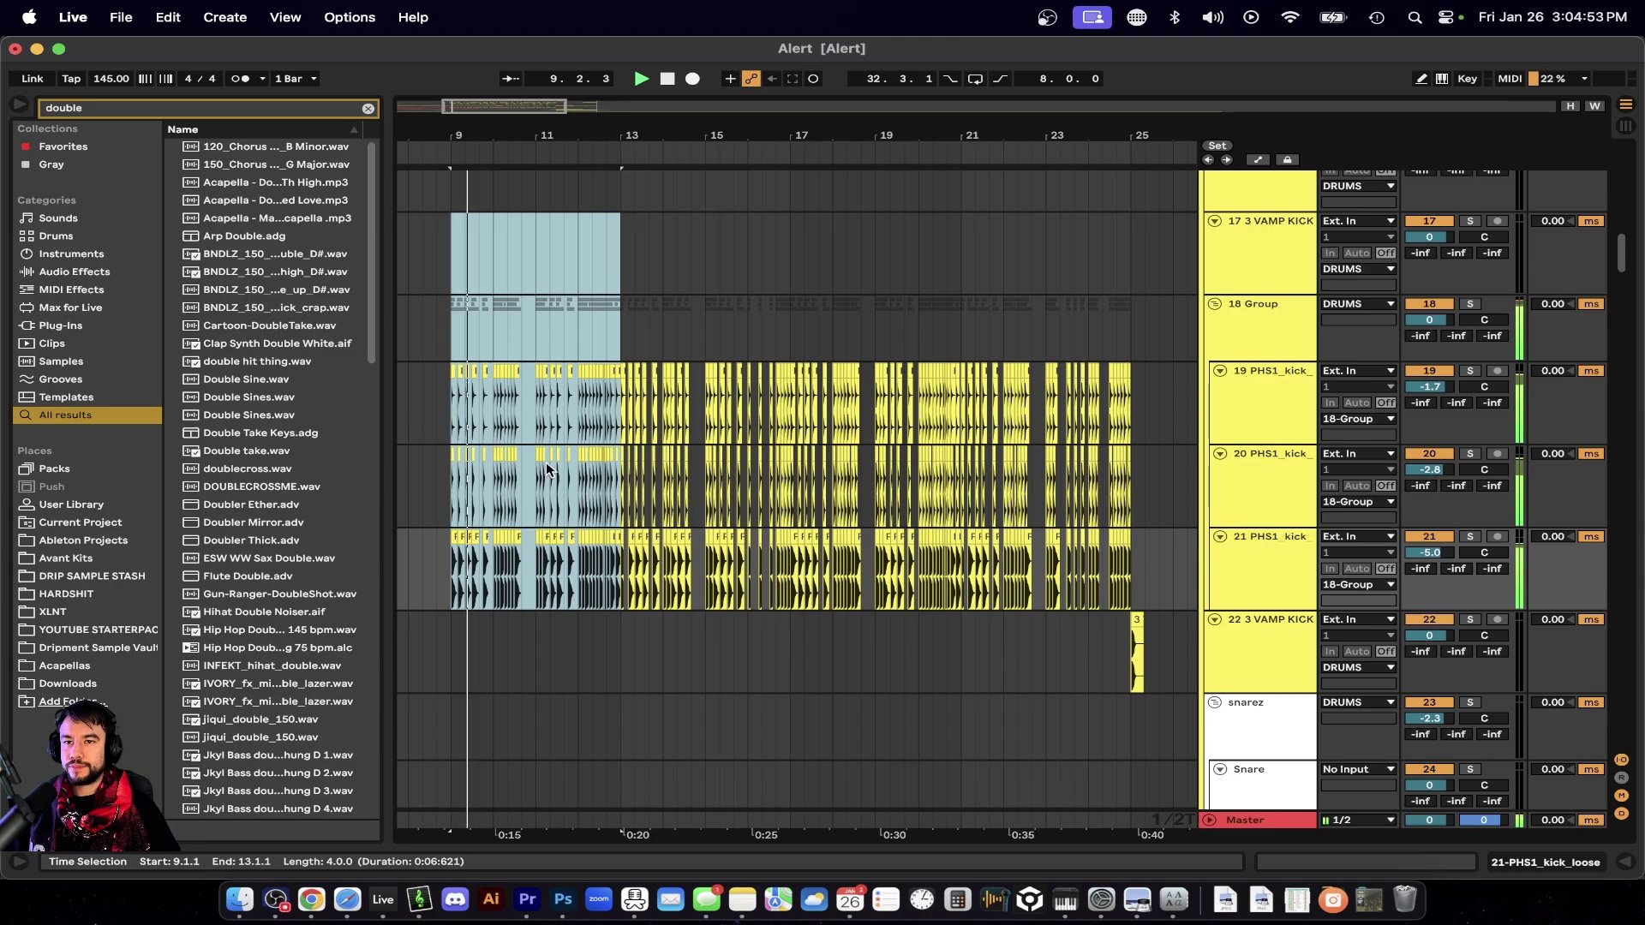
{"action": "left_click", "coordinate": [463, 275]}
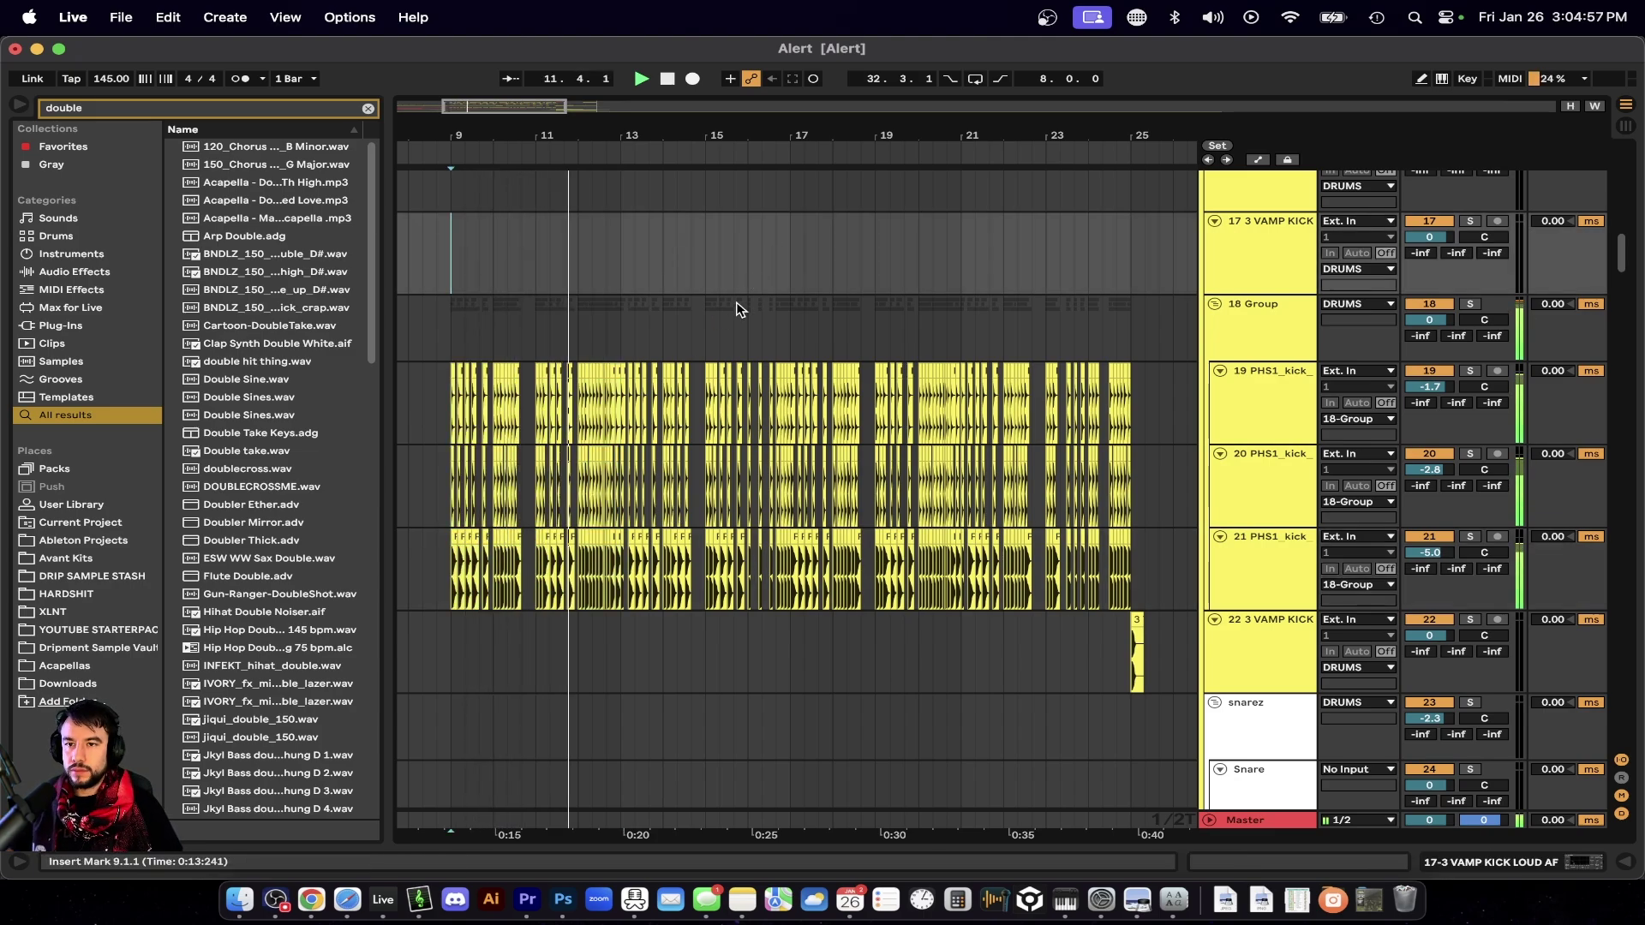
{"action": "scroll", "coordinate": [737, 308], "scroll_direction": "up", "scroll_amount": 4}
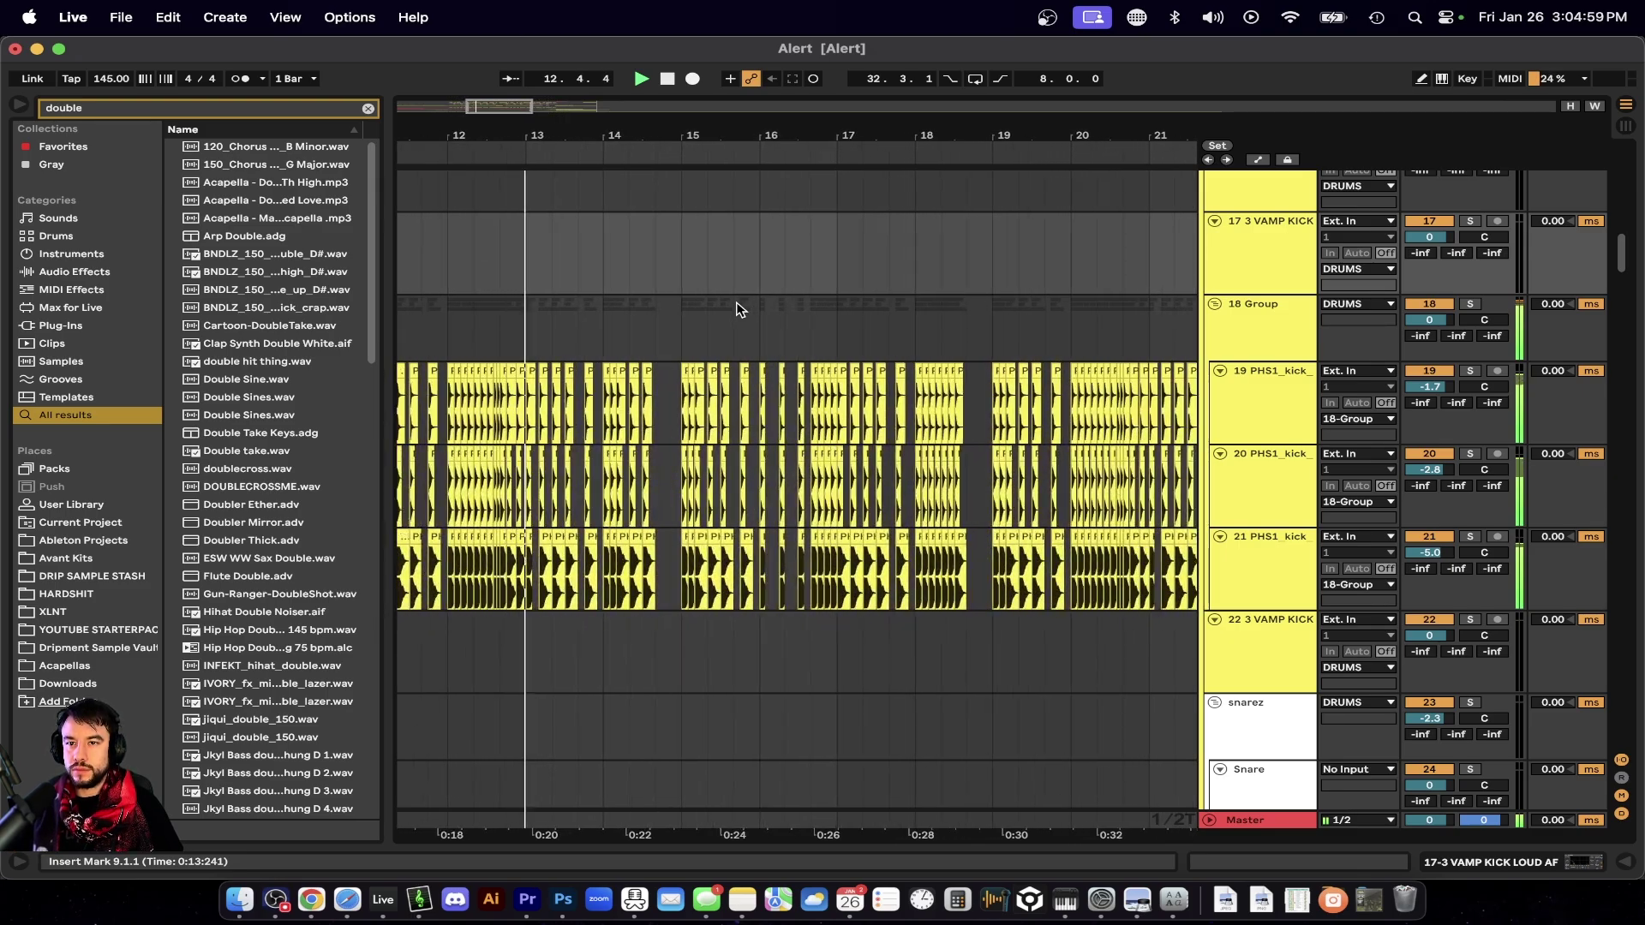
{"action": "left_click", "coordinate": [17, 106]}
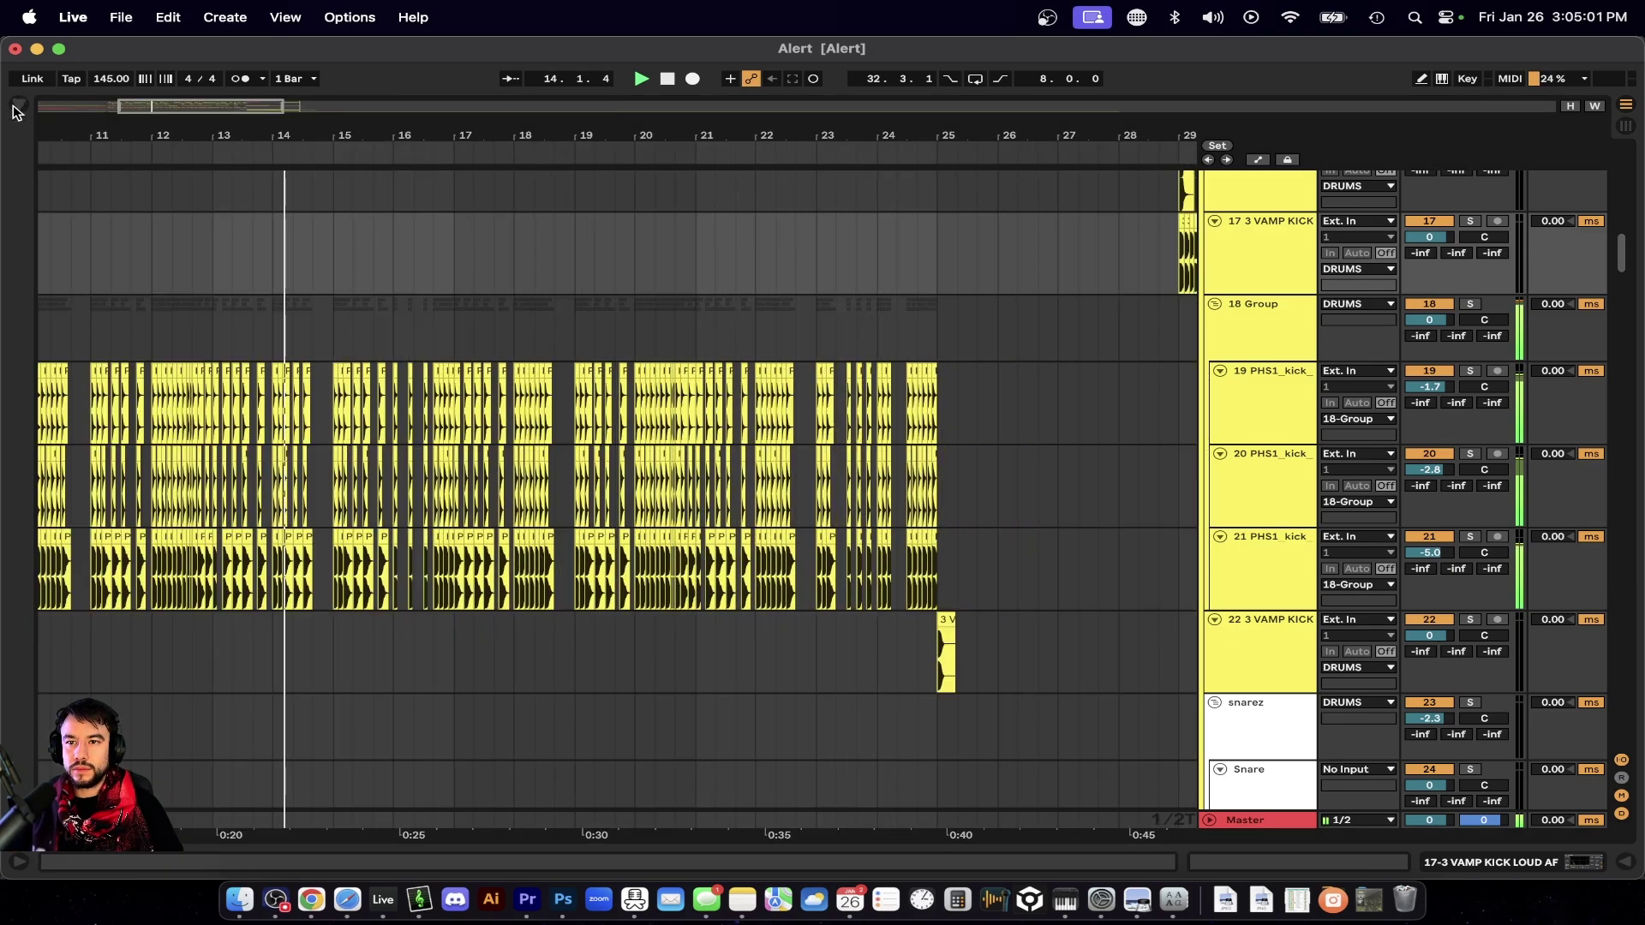
{"action": "scroll", "coordinate": [312, 690], "scroll_direction": "left", "scroll_amount": 5}
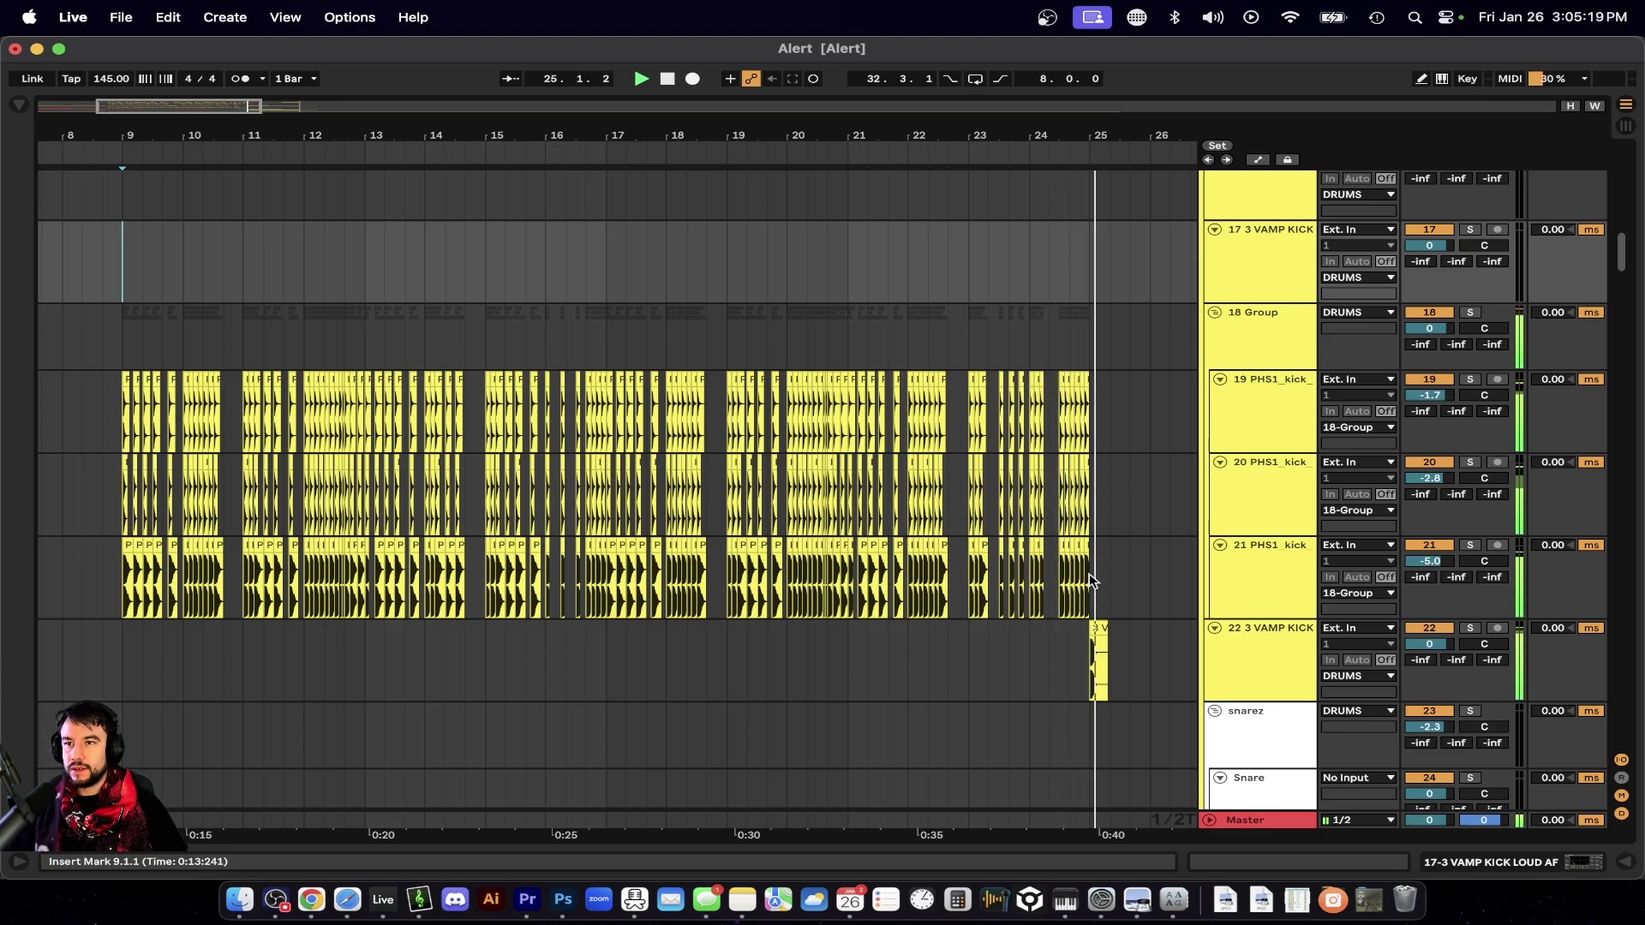
Highlight the closing kicks from 23.1.1 to 25.1.1 and the gap from 18.3.3 to 19.1.1 on the three kick tracks.
{"action": "left_click_drag", "start_coordinate": [1088, 573], "coordinate": [964, 421]}
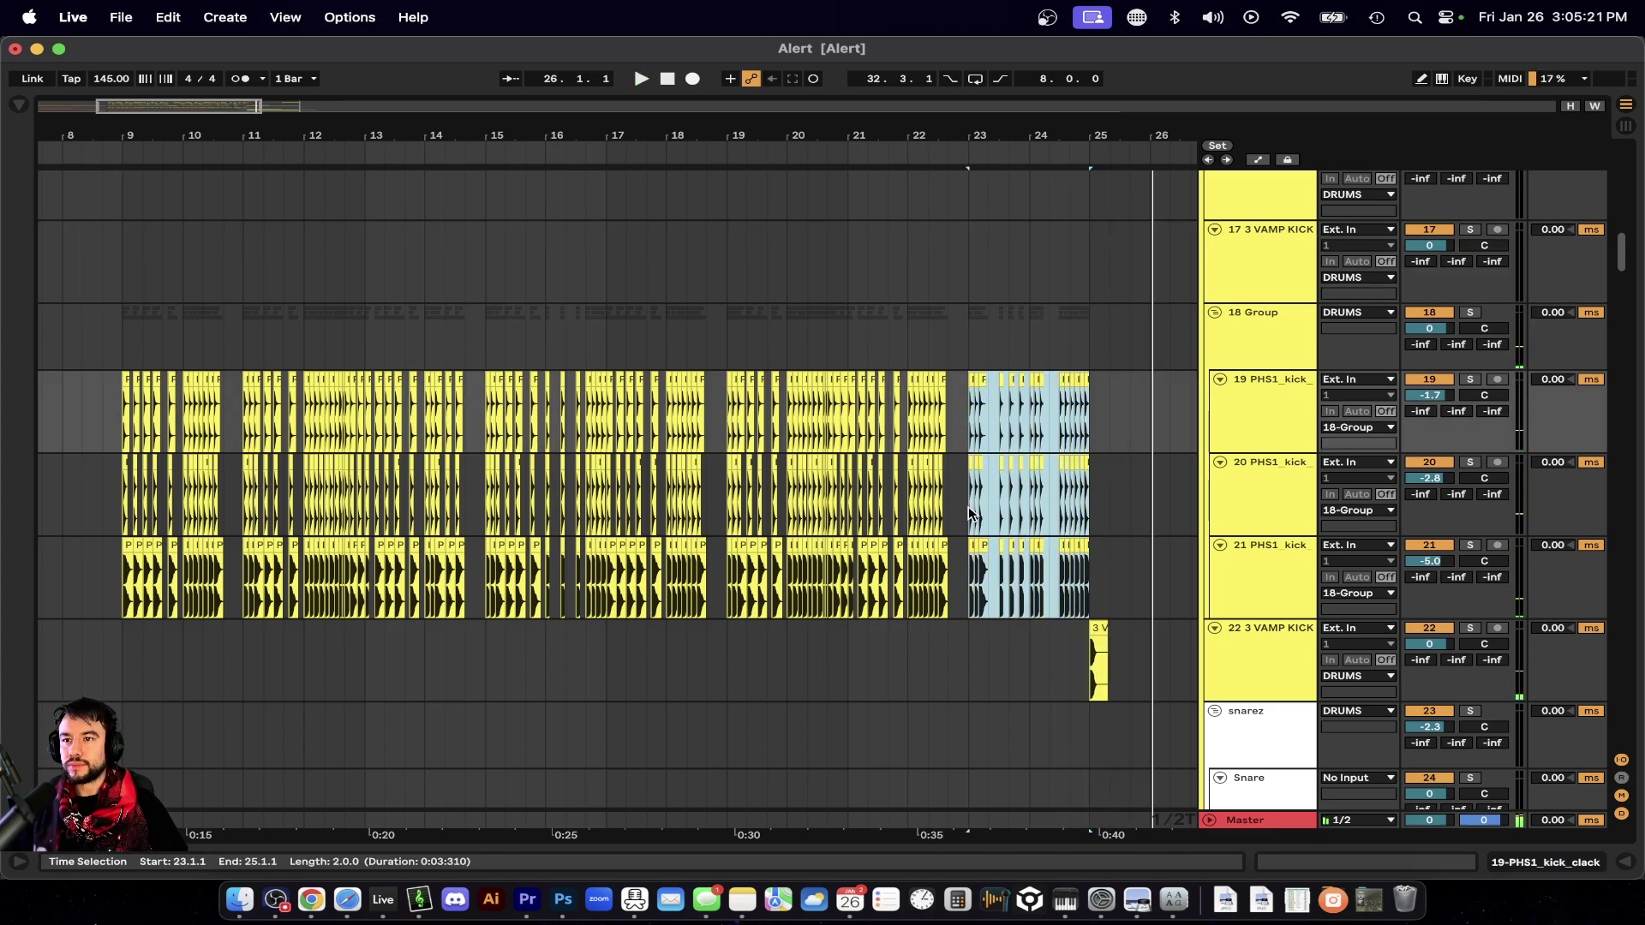
{"action": "scroll", "coordinate": [763, 480], "scroll_direction": "left", "scroll_amount": 3}
{"action": "scroll", "coordinate": [764, 480], "scroll_direction": "up", "scroll_amount": 3}
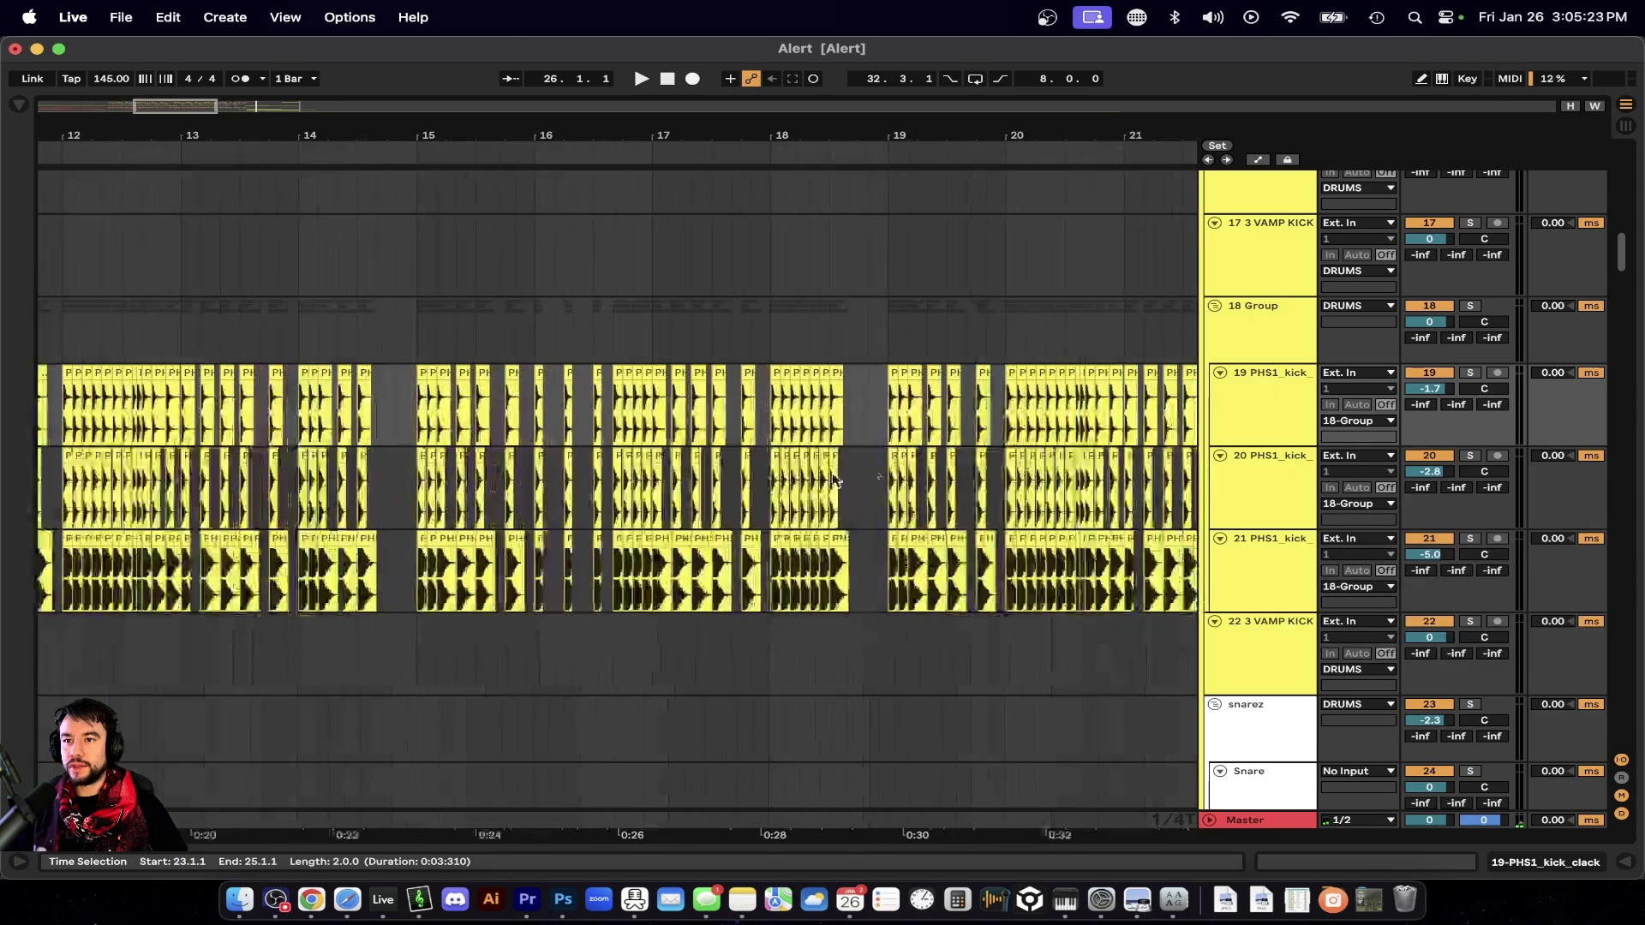
{"action": "left_click_drag", "start_coordinate": [876, 593], "coordinate": [846, 459]}
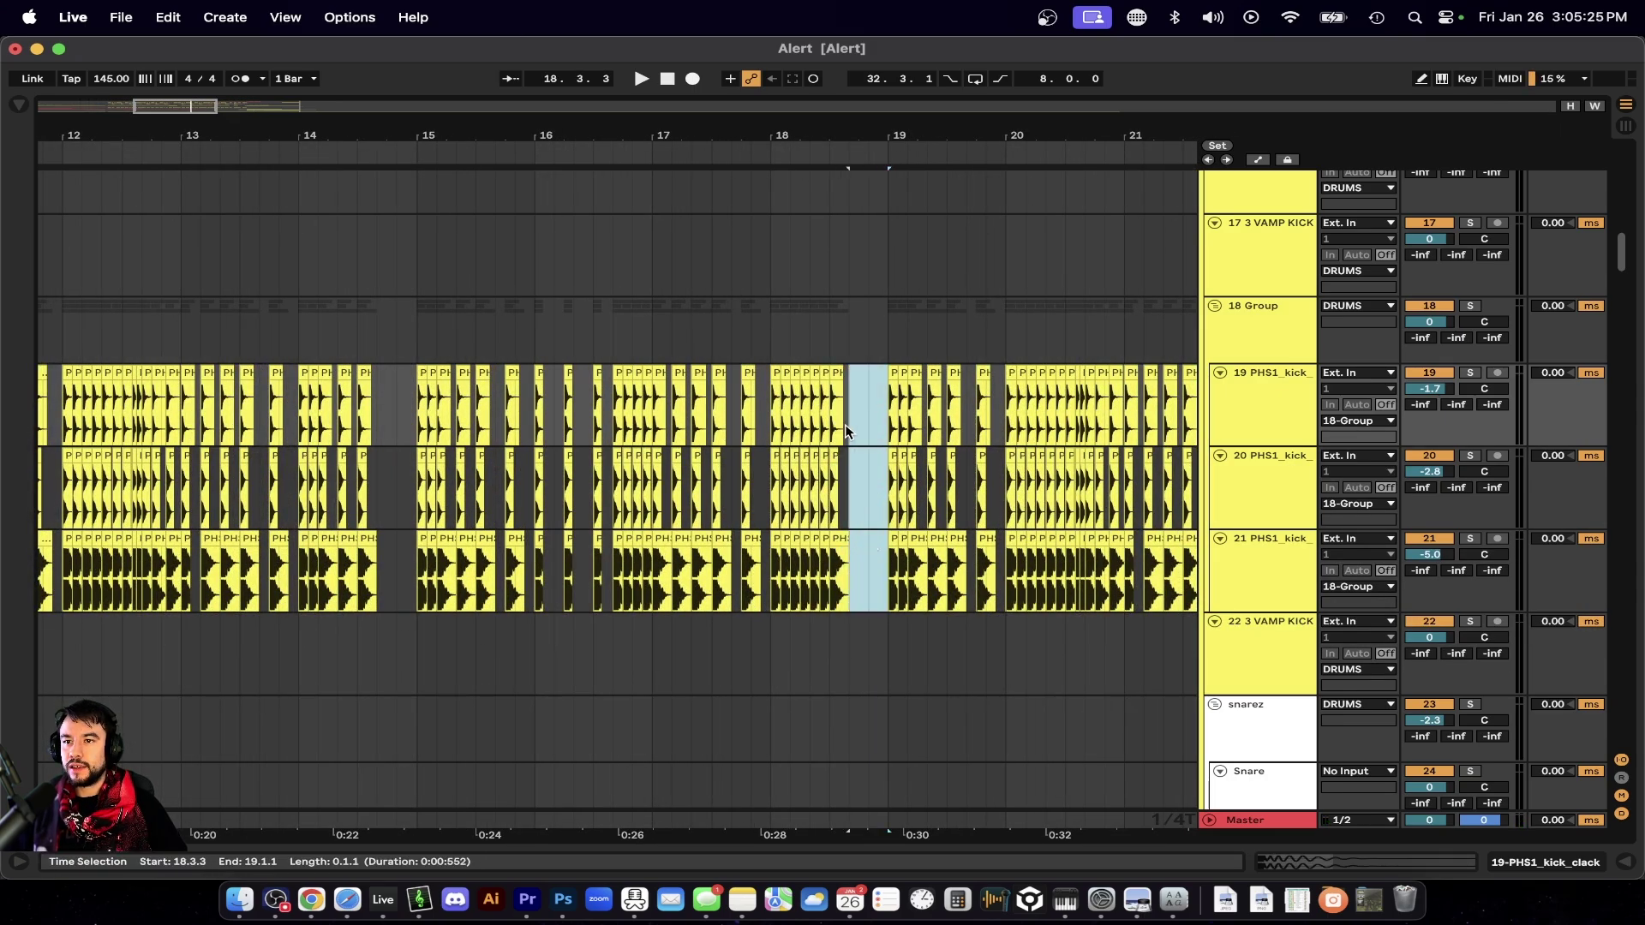
Play the kicks from 18.1.3 and highlight the pause from 18.3.2 to 19.1.2 across the three layers.
{"action": "scroll", "coordinate": [848, 480], "scroll_direction": "up", "scroll_amount": 3}
{"action": "left_click", "coordinate": [765, 316]}
{"action": "key", "text": "space"}
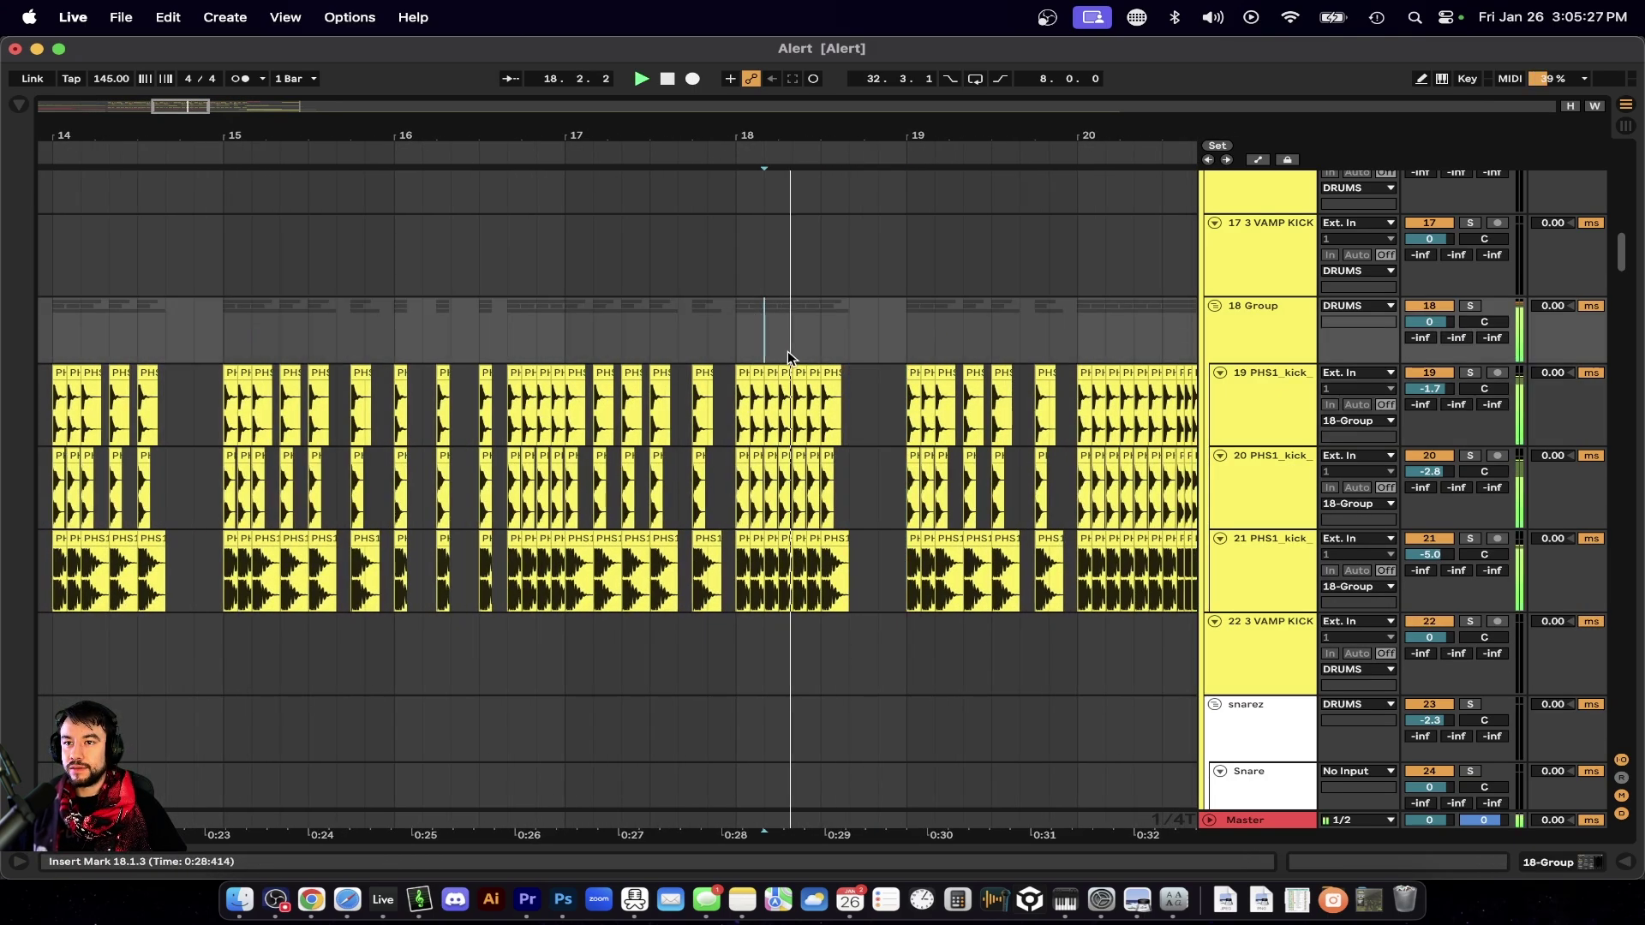
{"action": "key", "text": "space"}
{"action": "left_click_drag", "start_coordinate": [846, 406], "coordinate": [922, 579]}
{"action": "scroll", "coordinate": [922, 578], "scroll_direction": "down", "scroll_amount": 5}
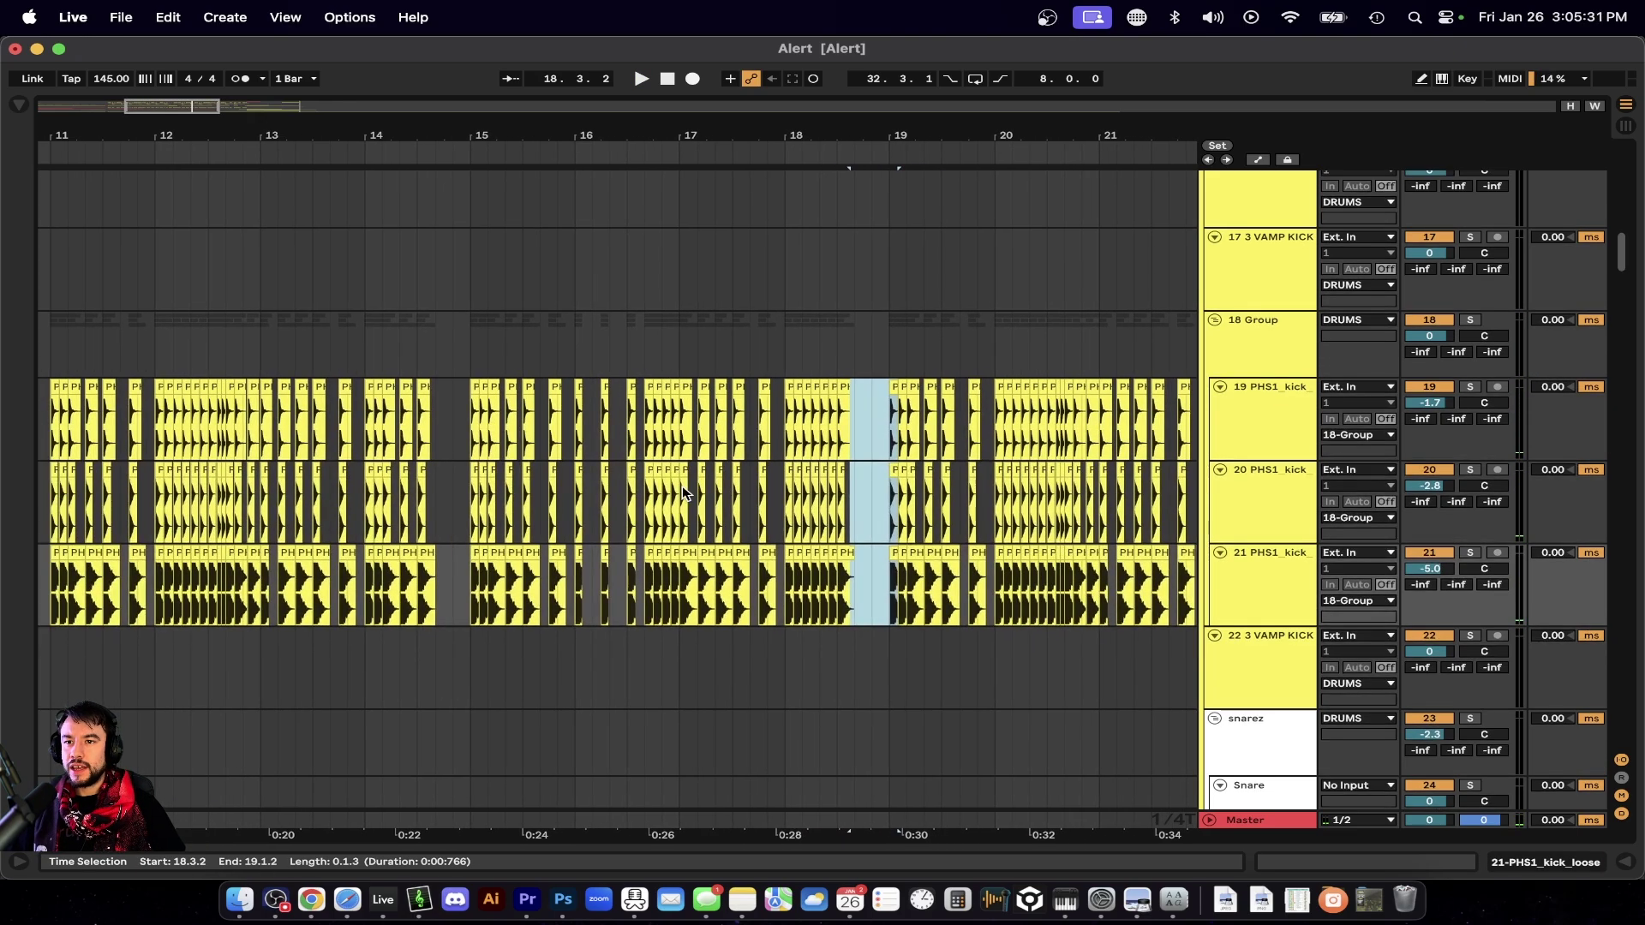
Play the fast kick roll from 20.2.2 into bar 21.
{"action": "scroll", "coordinate": [771, 528], "scroll_direction": "up", "scroll_amount": 3}
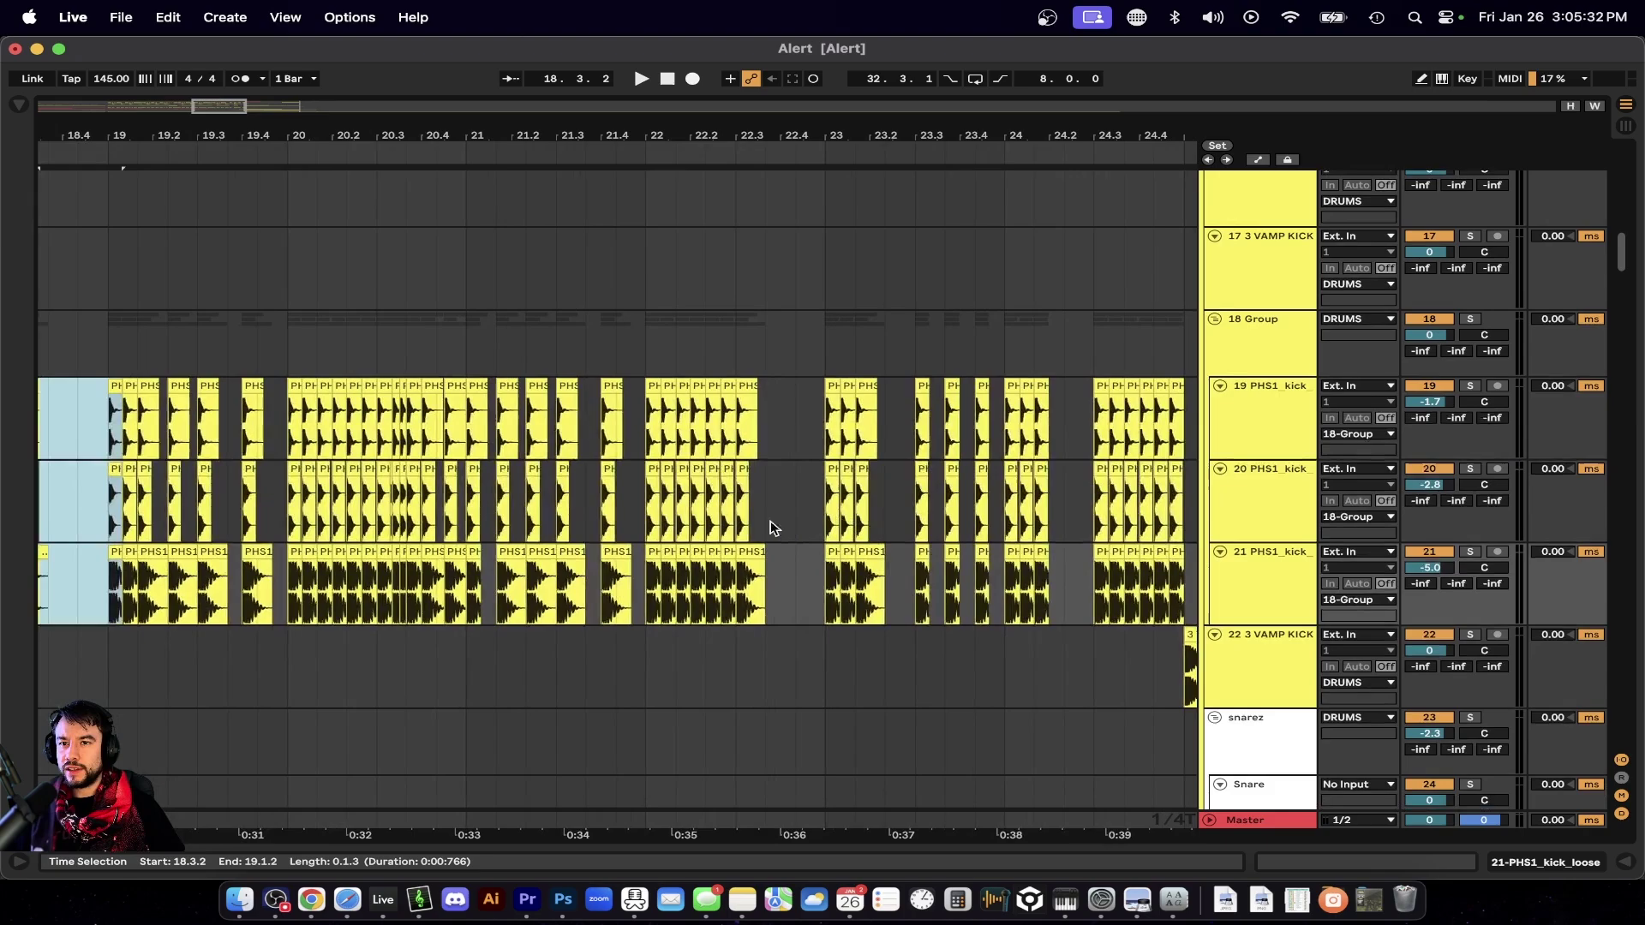
{"action": "right_click", "coordinate": [388, 515]}
{"action": "left_click", "coordinate": [353, 436]}
{"action": "key", "text": "space"}
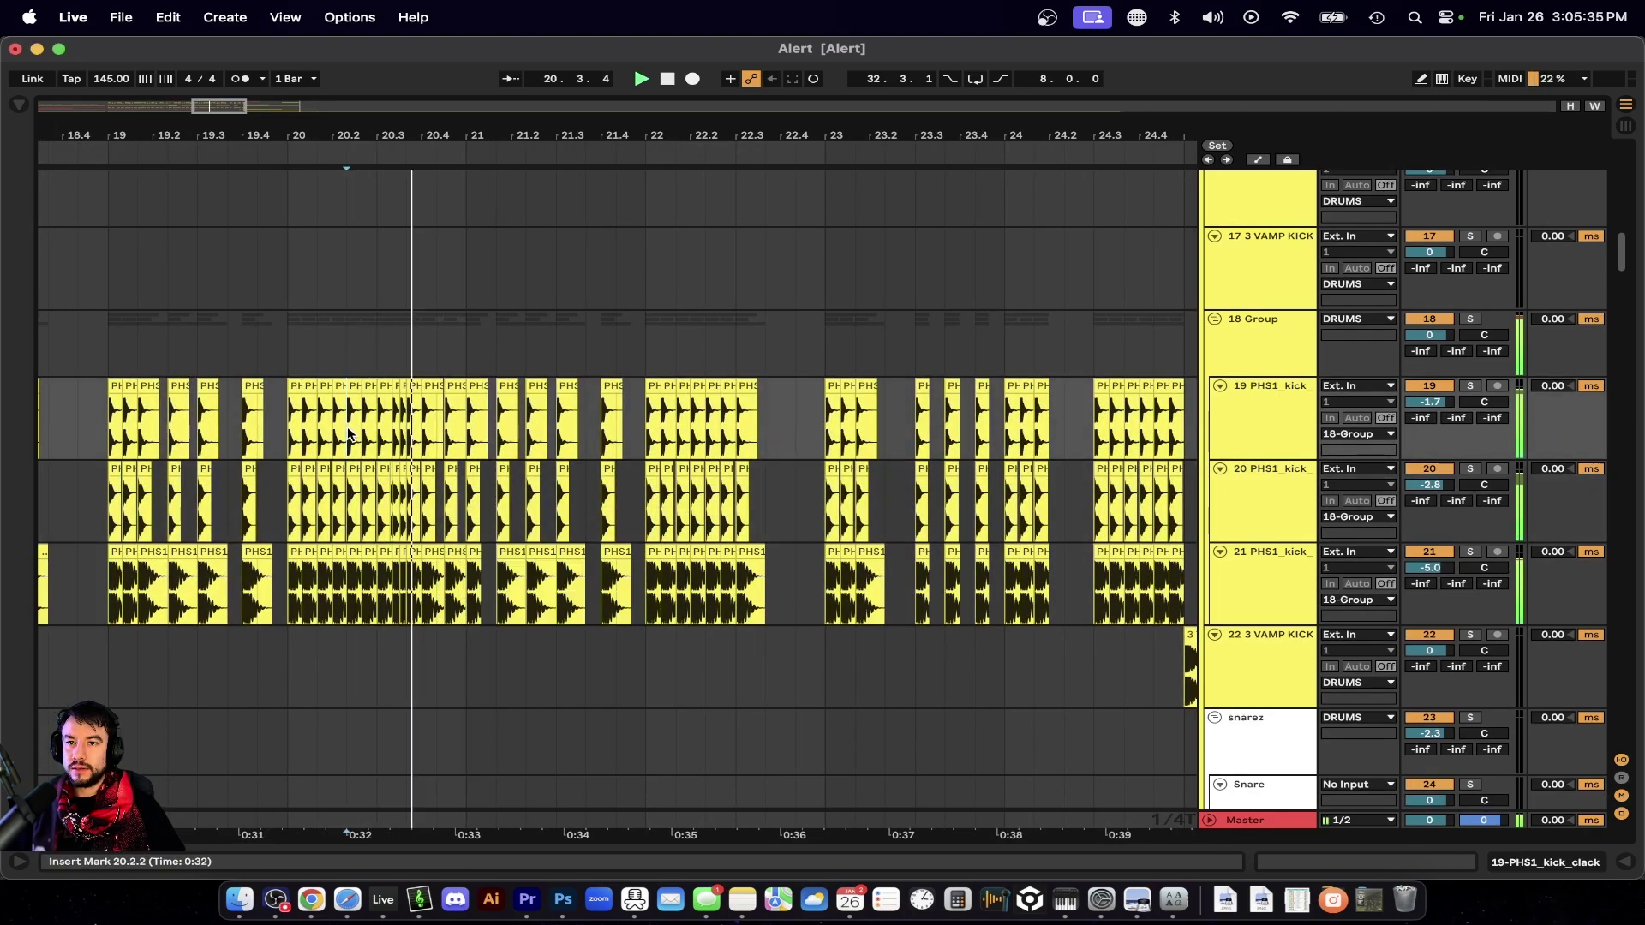
{"action": "key", "text": "space"}
Play the kick pattern from 9.1.1 into bar 13 and return the insert marker to 9.1.1.
{"action": "scroll", "coordinate": [360, 467], "scroll_direction": "down", "scroll_amount": 8}
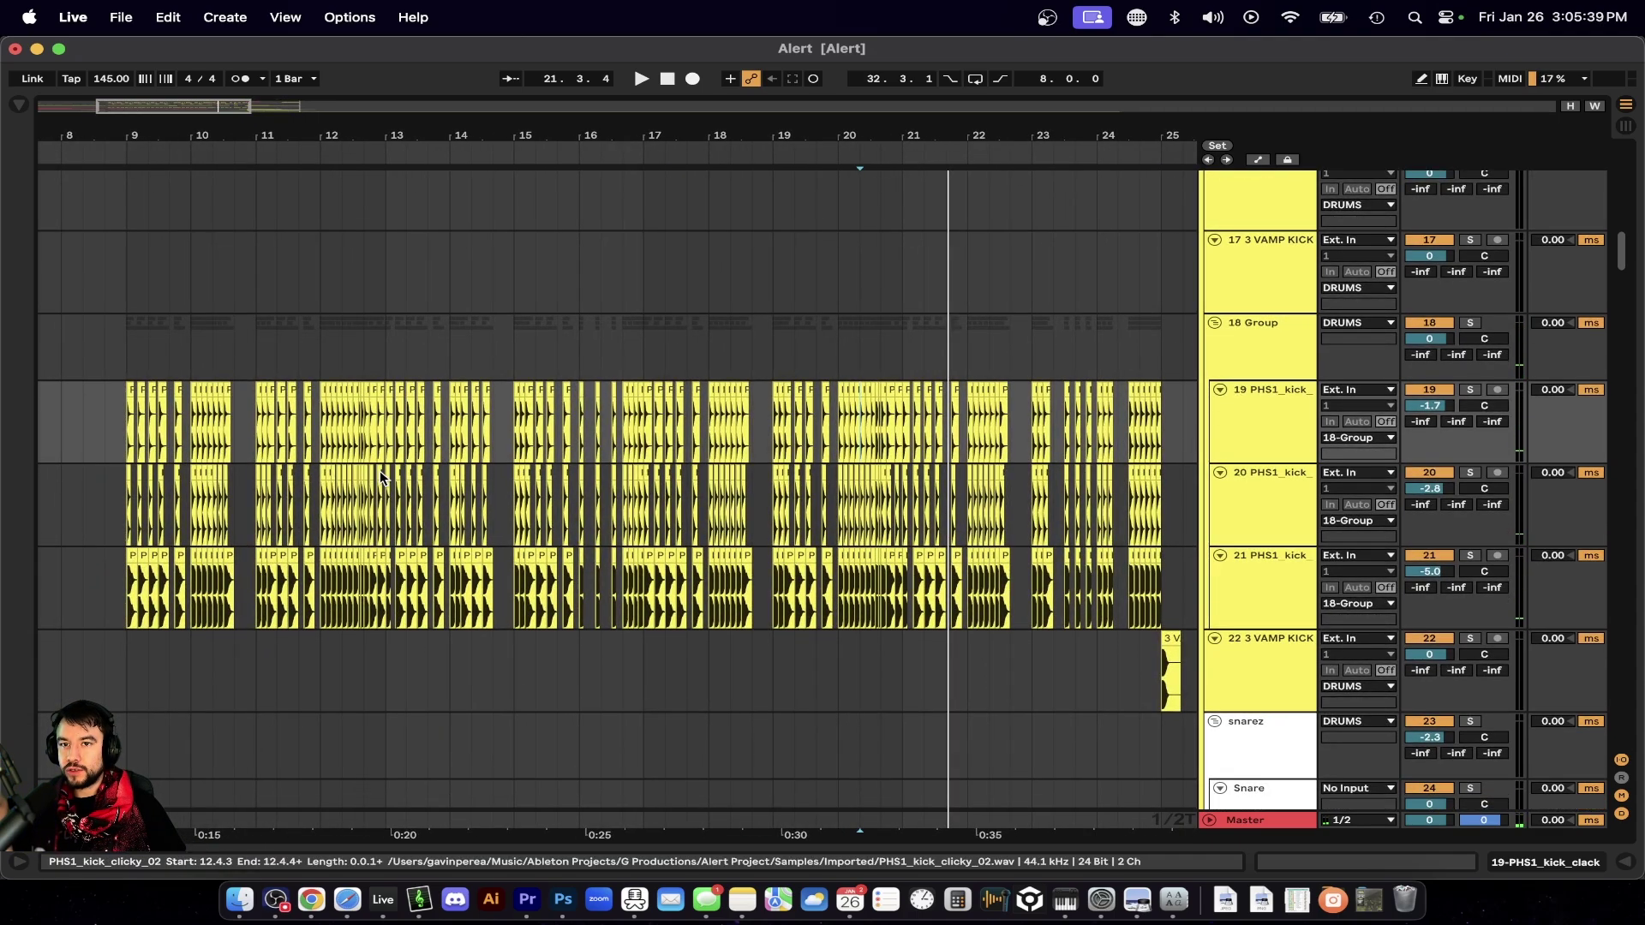
{"action": "scroll", "coordinate": [379, 470], "scroll_direction": "up", "scroll_amount": 2}
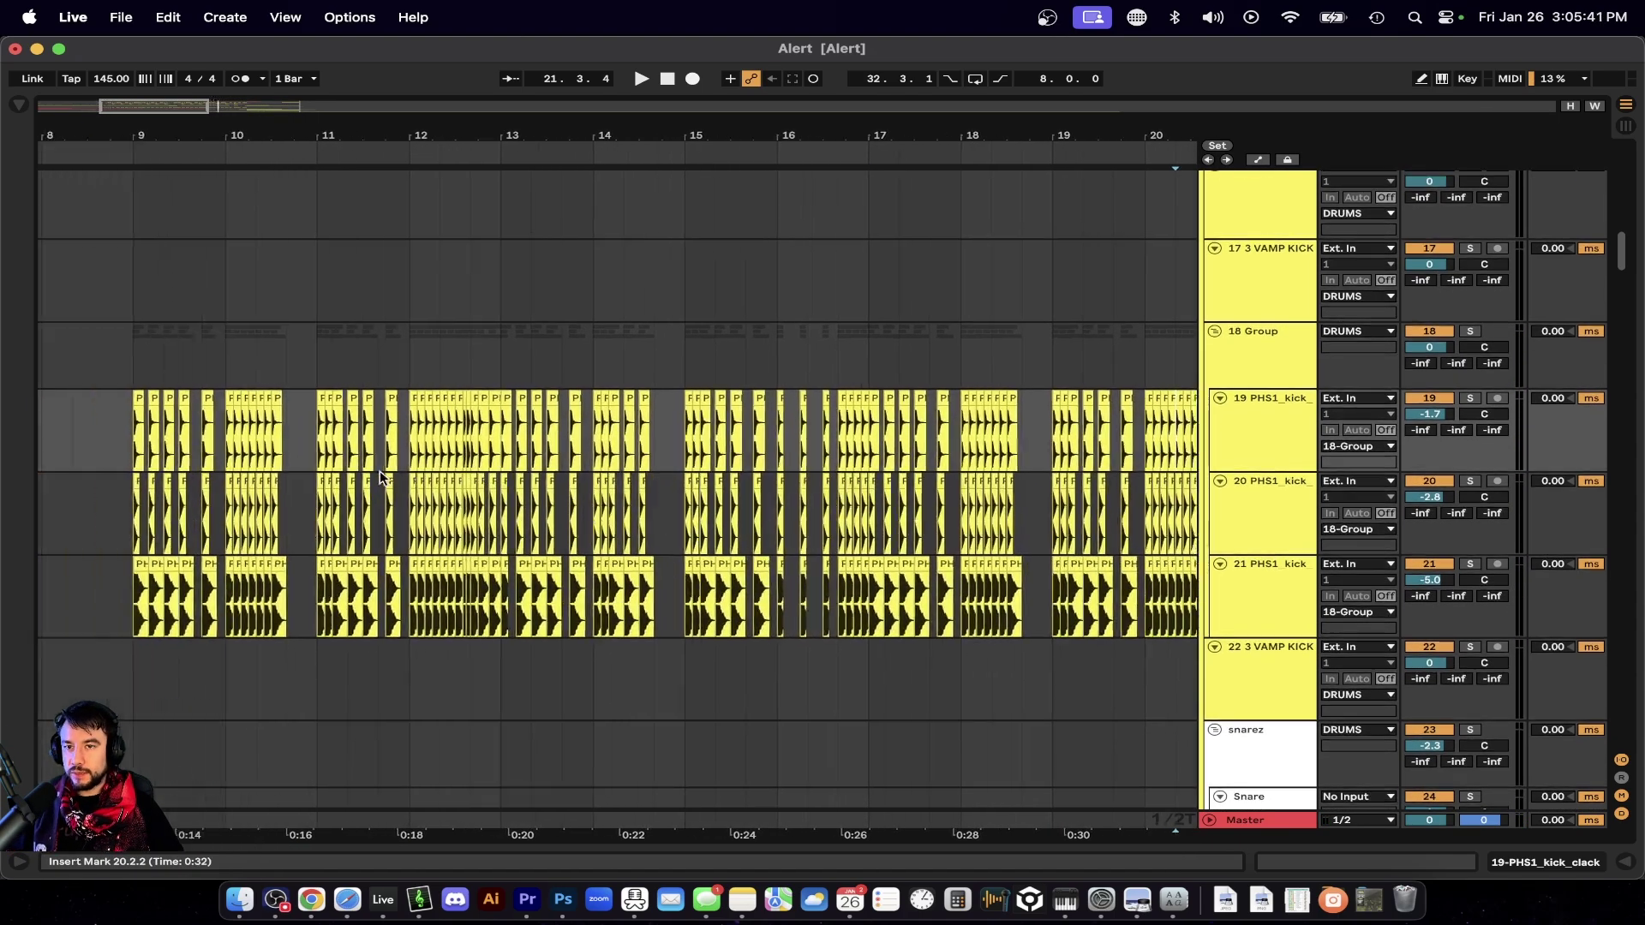
{"action": "scroll", "coordinate": [505, 470], "scroll_direction": "down", "scroll_amount": 2}
{"action": "left_click", "coordinate": [329, 361]}
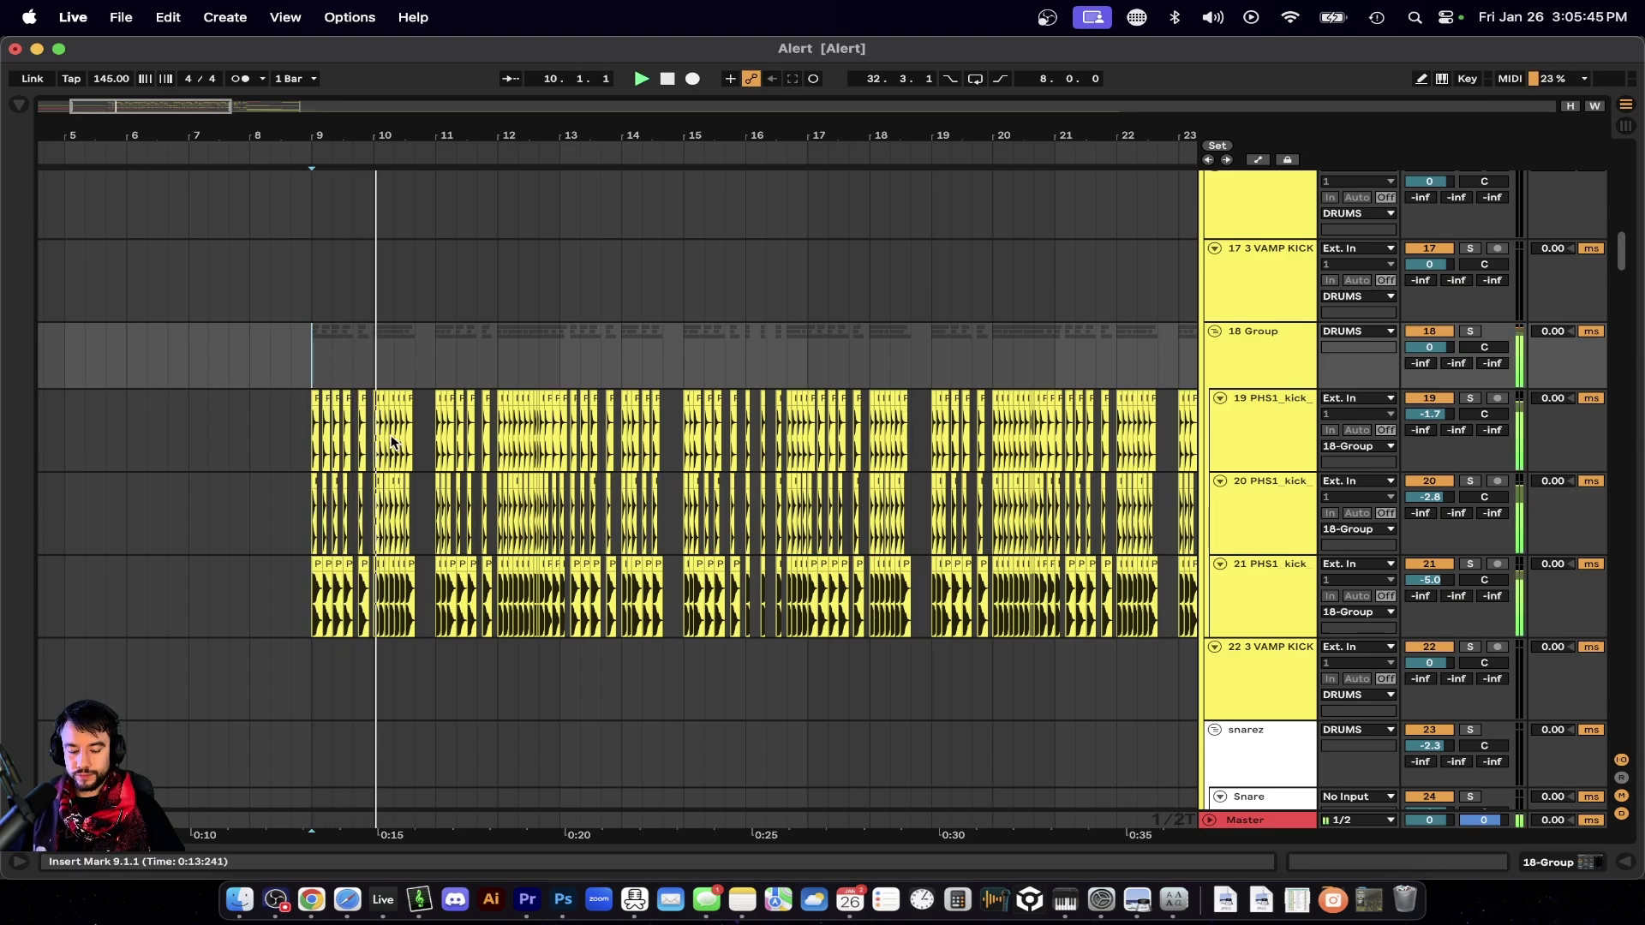
{"action": "scroll", "coordinate": [390, 442], "scroll_direction": "up", "scroll_amount": 2}
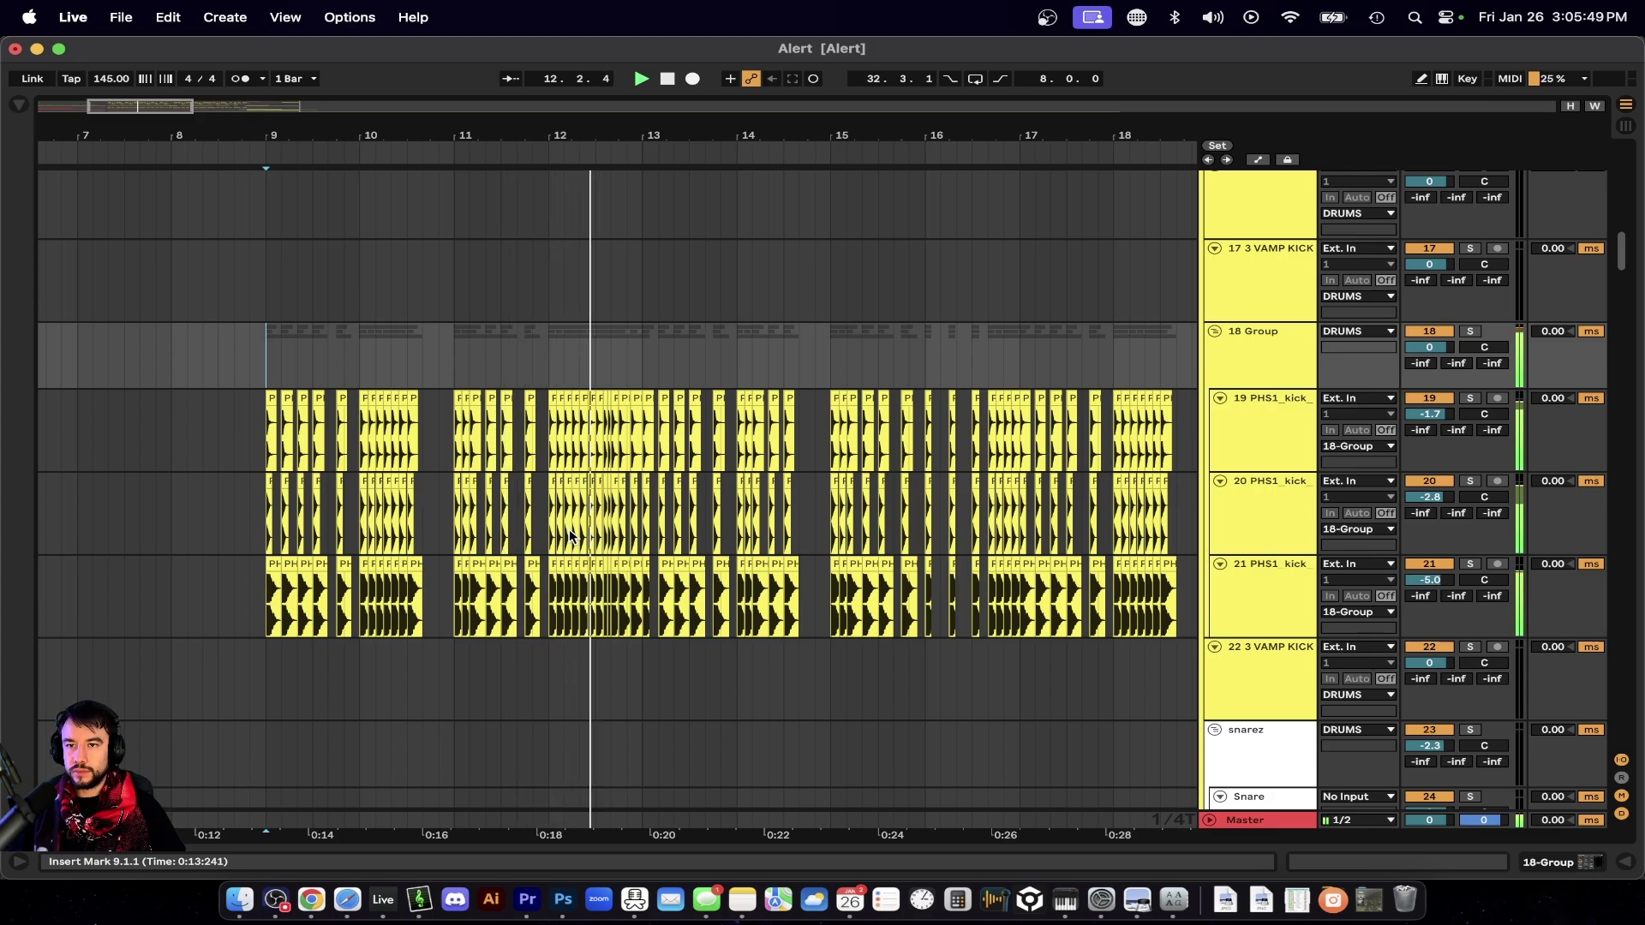
{"action": "scroll", "coordinate": [569, 536], "scroll_direction": "down", "scroll_amount": 3}
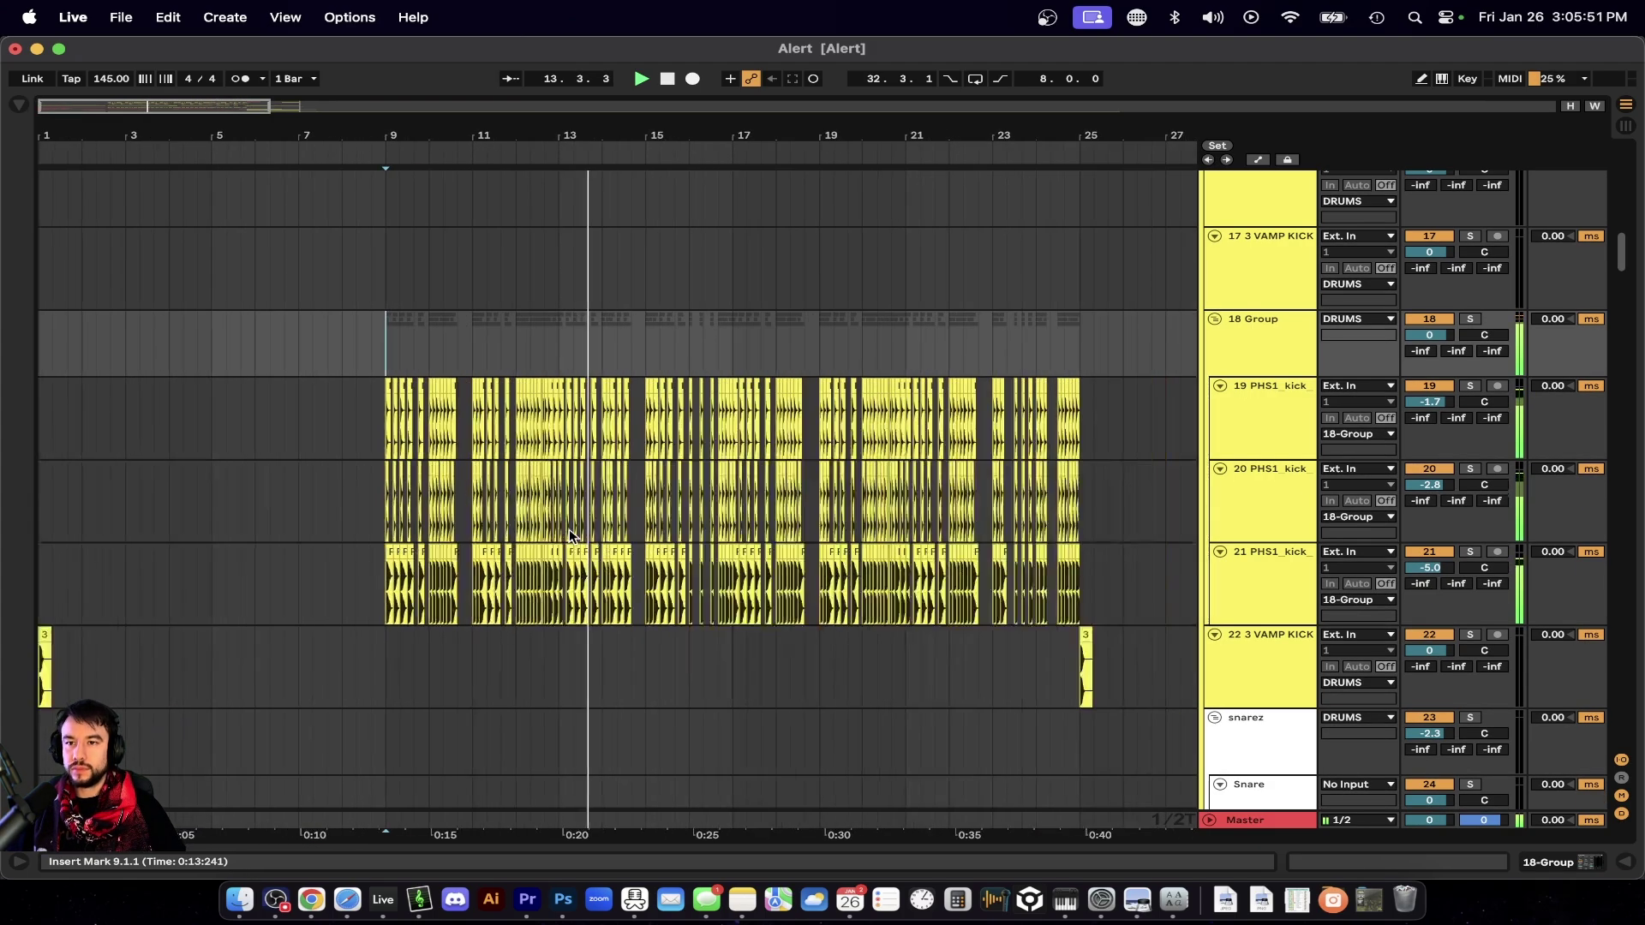
{"action": "key", "text": "space"}
{"action": "left_click", "coordinate": [511, 412]}
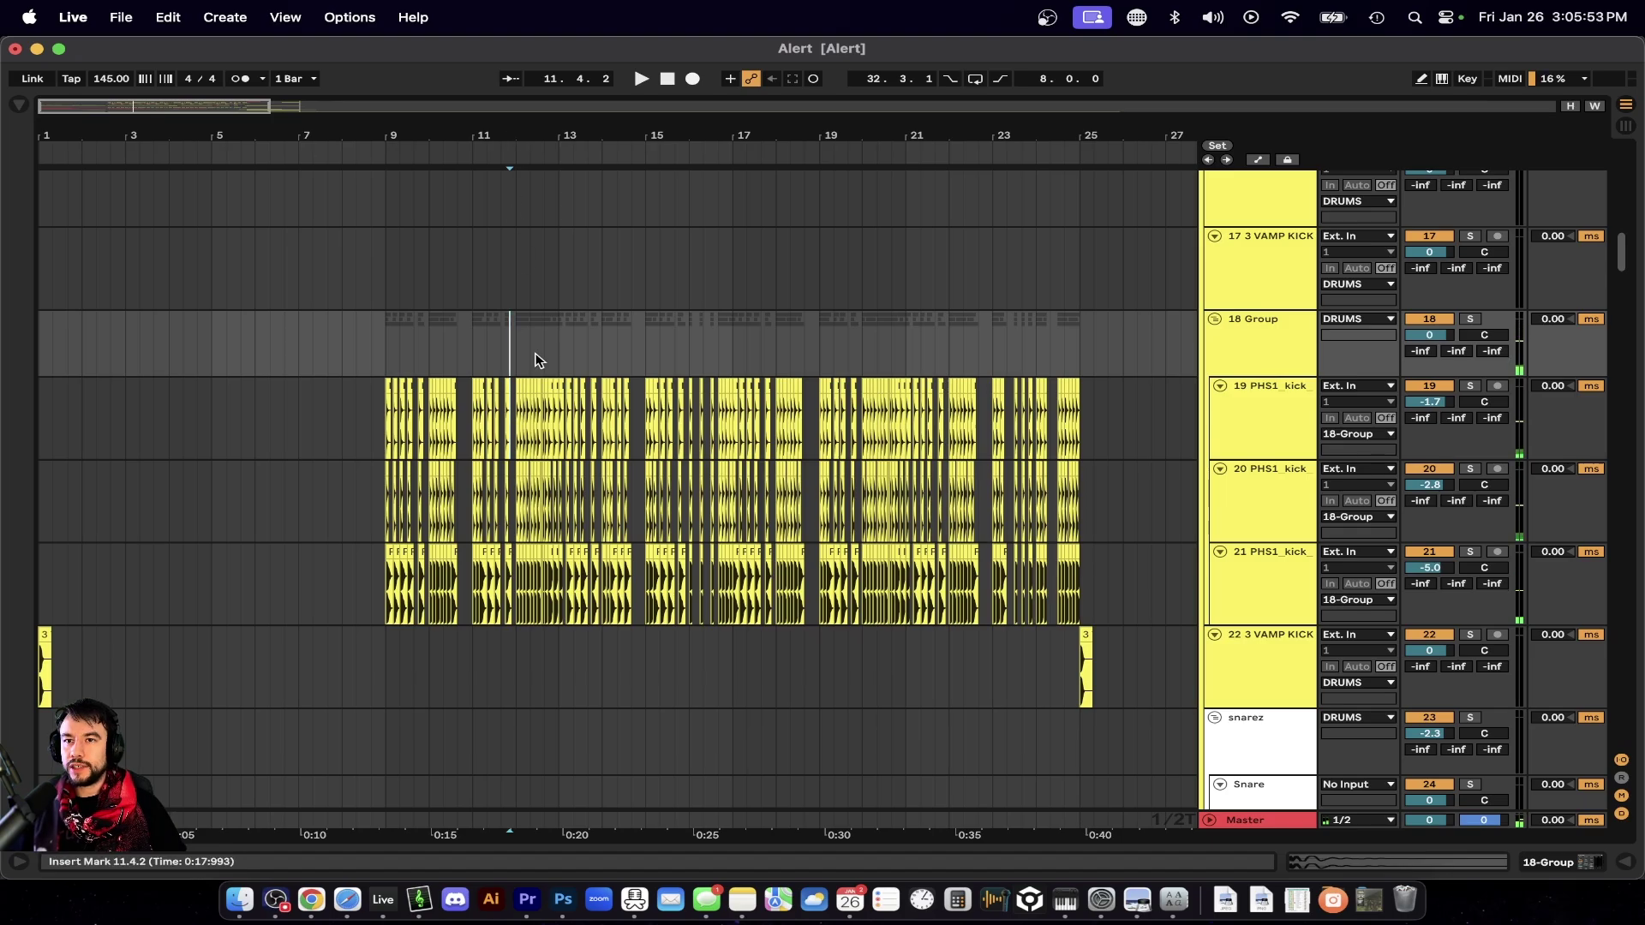
{"action": "left_click", "coordinate": [384, 451]}
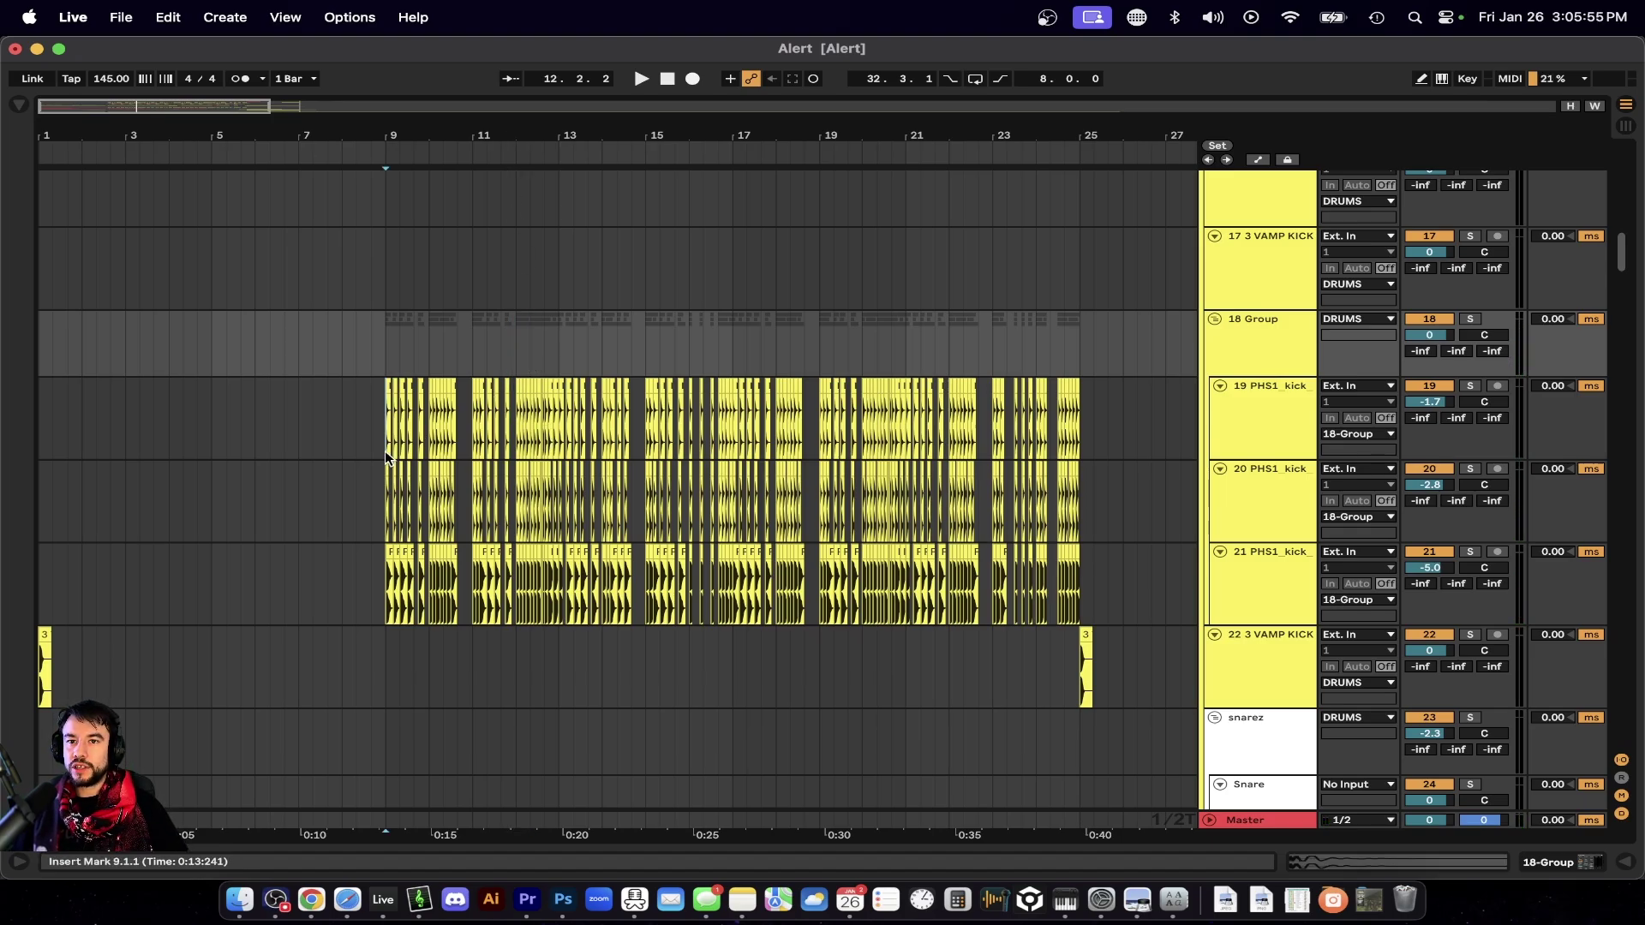
Solo track 10 with the Asking Alexandria acapella and play its vocal clip from 25.1.1 into bar 26.
{"action": "scroll", "coordinate": [384, 451], "scroll_direction": "down", "scroll_amount": 10}
{"action": "scroll", "coordinate": [384, 451], "scroll_direction": "up", "scroll_amount": 20}
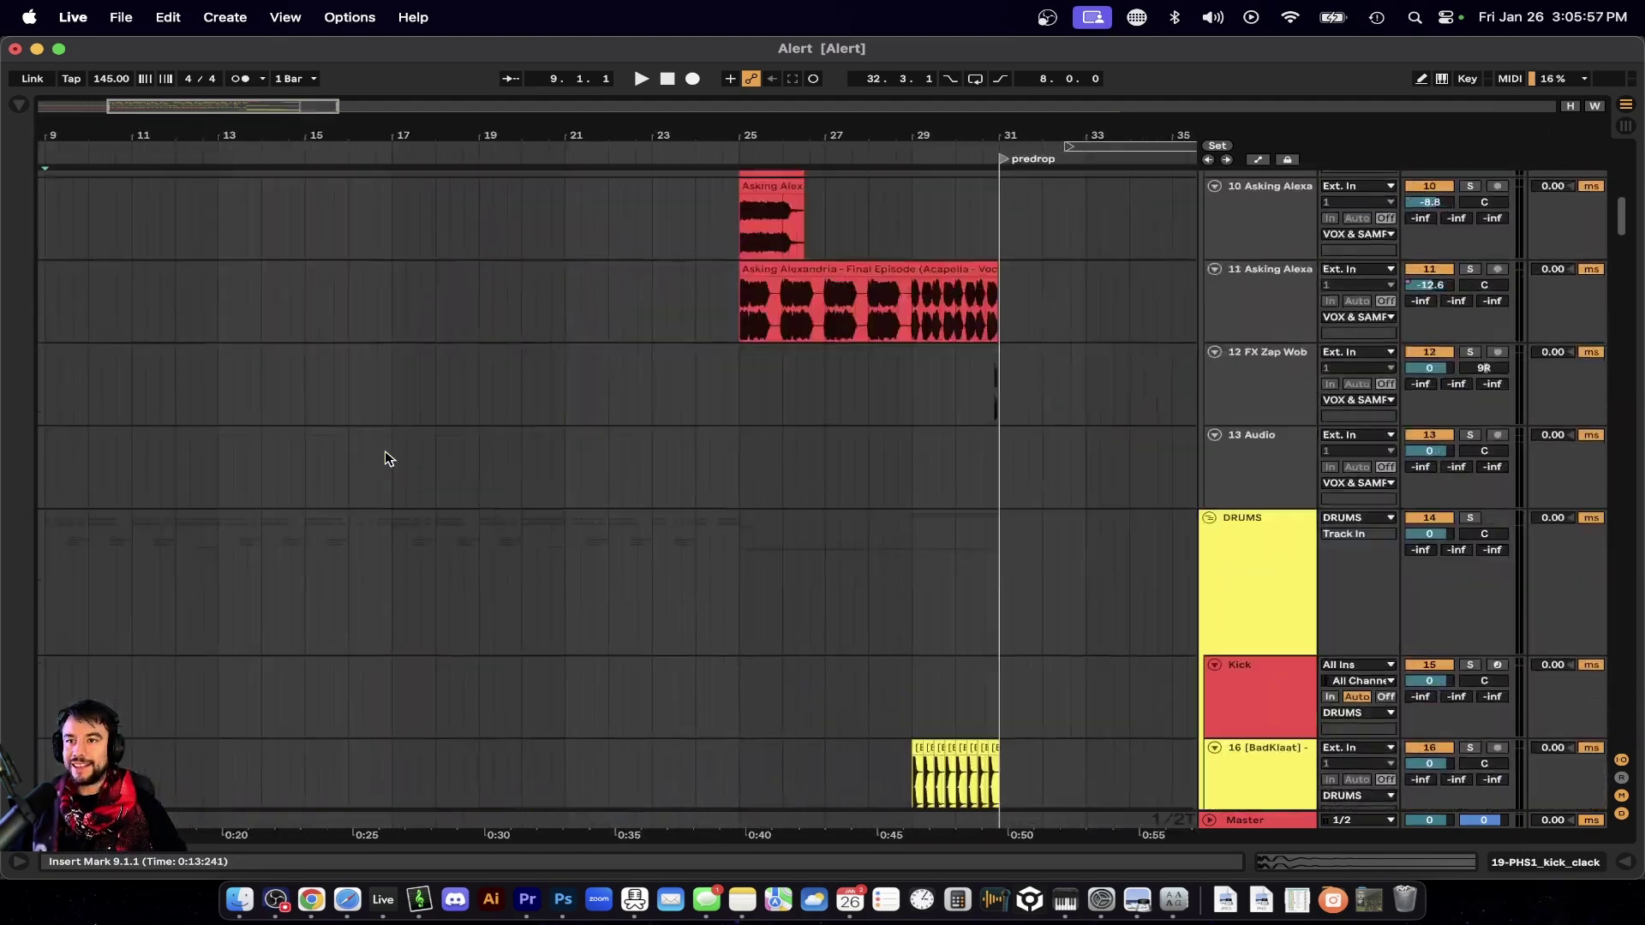
{"action": "scroll", "coordinate": [384, 451], "scroll_direction": "down", "scroll_amount": 3}
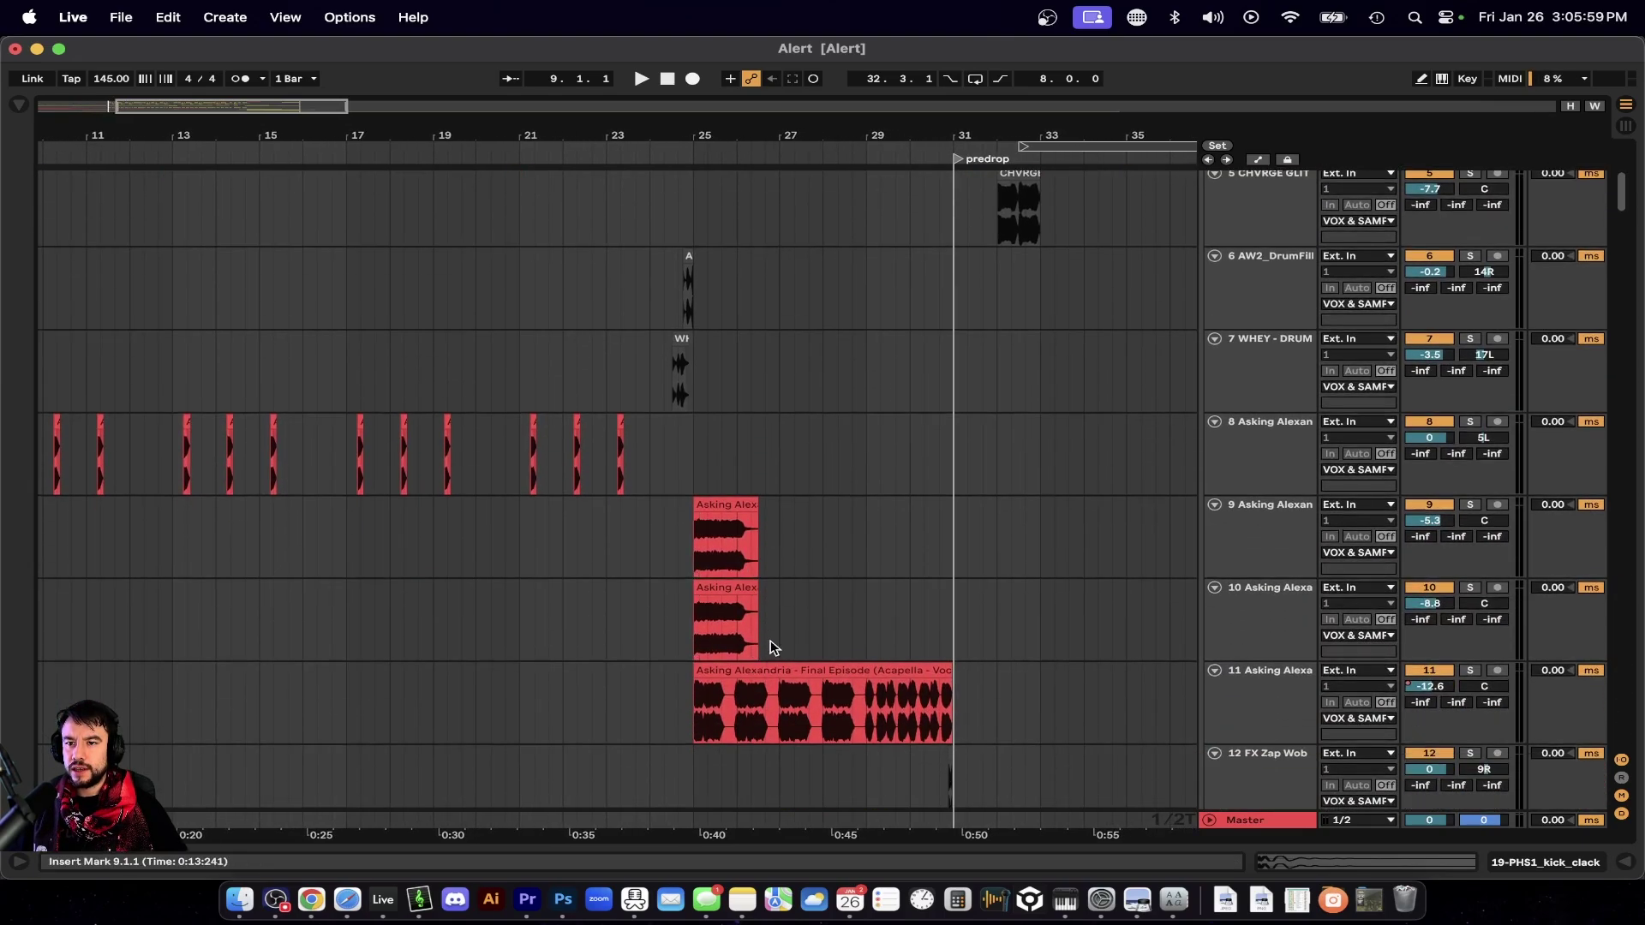
{"action": "scroll", "coordinate": [703, 625], "scroll_direction": "up", "scroll_amount": 2}
{"action": "scroll", "coordinate": [703, 624], "scroll_direction": "up", "scroll_amount": 4}
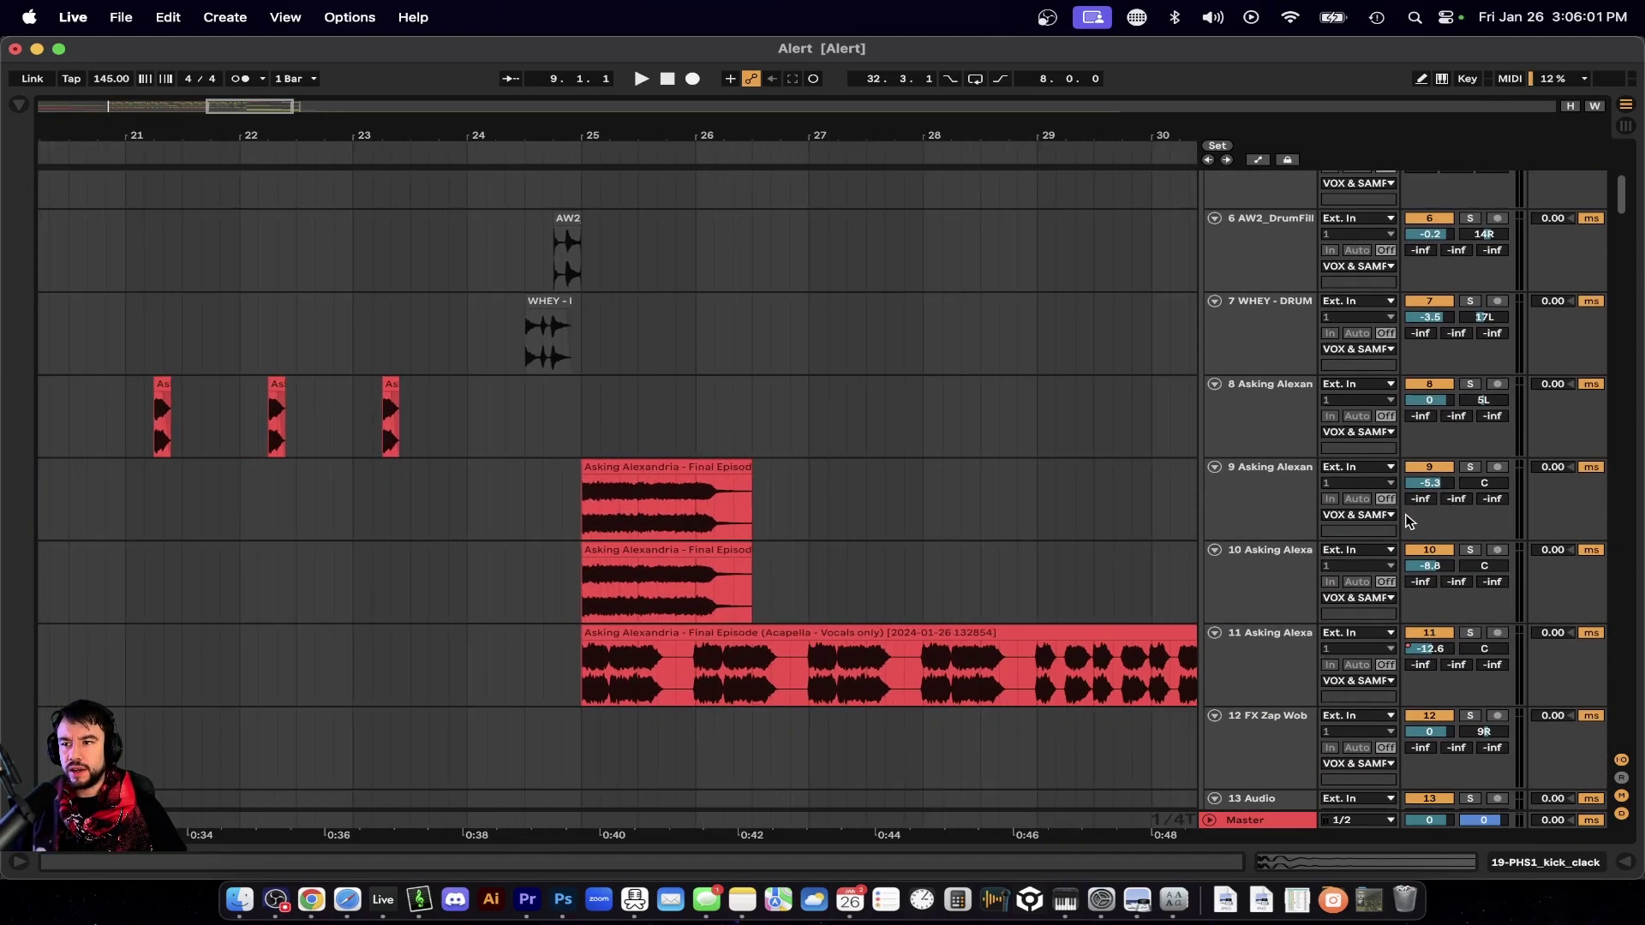
{"action": "left_click", "coordinate": [1477, 549]}
{"action": "left_click", "coordinate": [658, 548]}
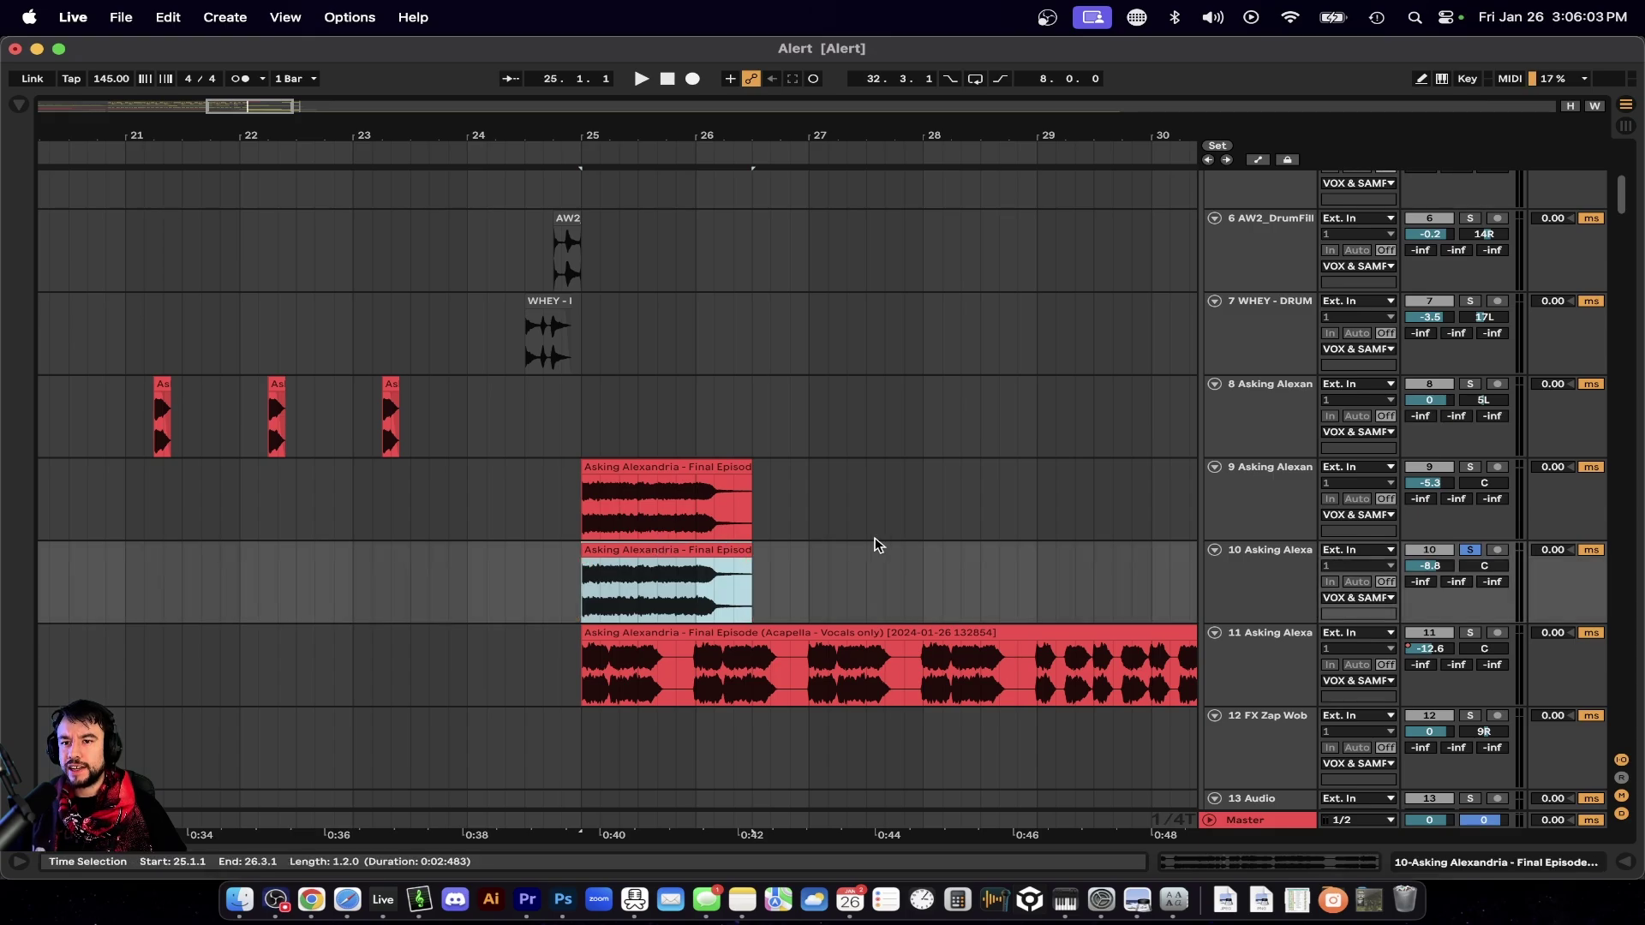
{"action": "scroll", "coordinate": [607, 505], "scroll_direction": "up", "scroll_amount": 1}
{"action": "scroll", "coordinate": [607, 506], "scroll_direction": "up", "scroll_amount": 3}
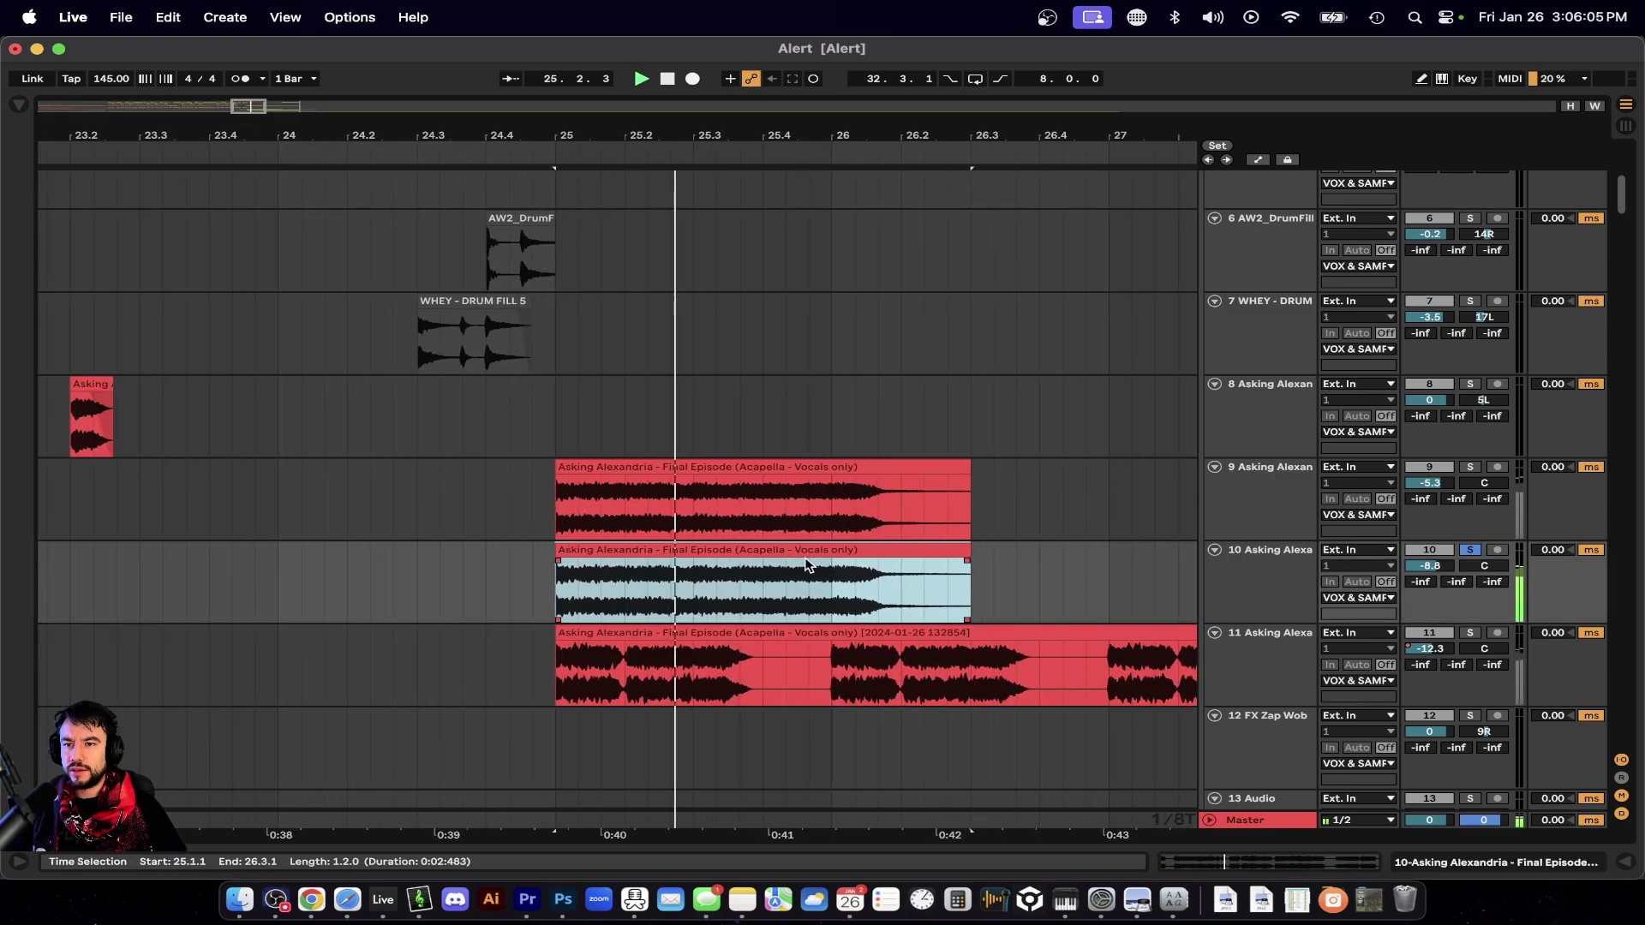
{"action": "key", "text": "space"}
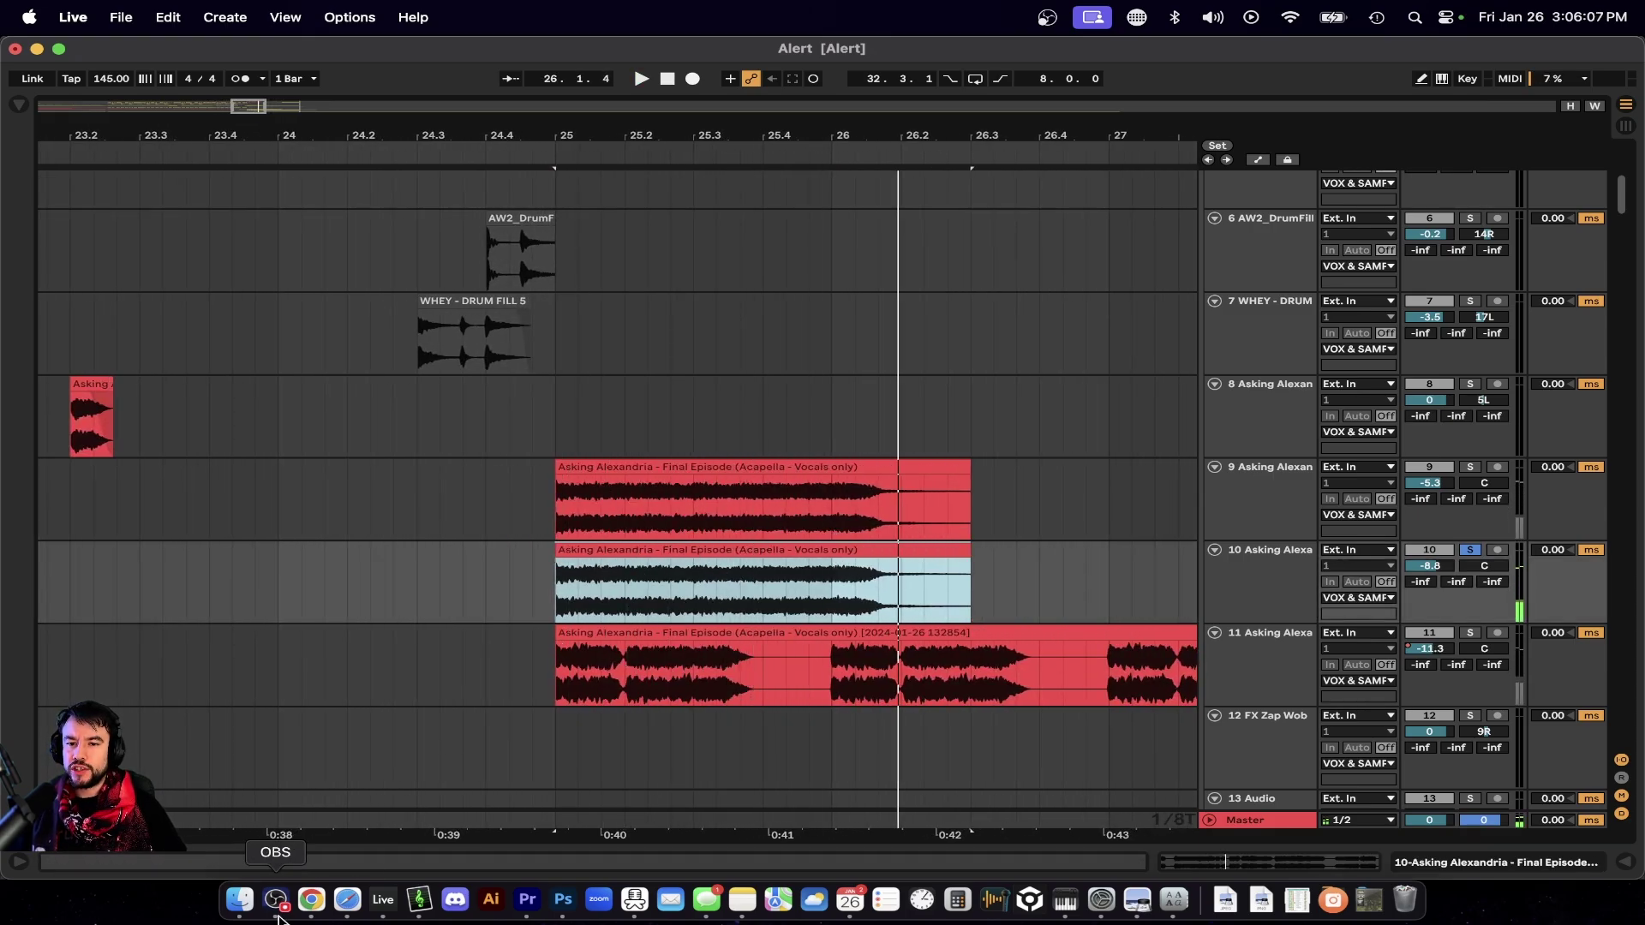
Switch to Chrome, check the search results for "asking alexandria final episode bpm" and return to Live.
{"action": "left_click", "coordinate": [311, 900]}
{"action": "left_click", "coordinate": [1114, 55]}
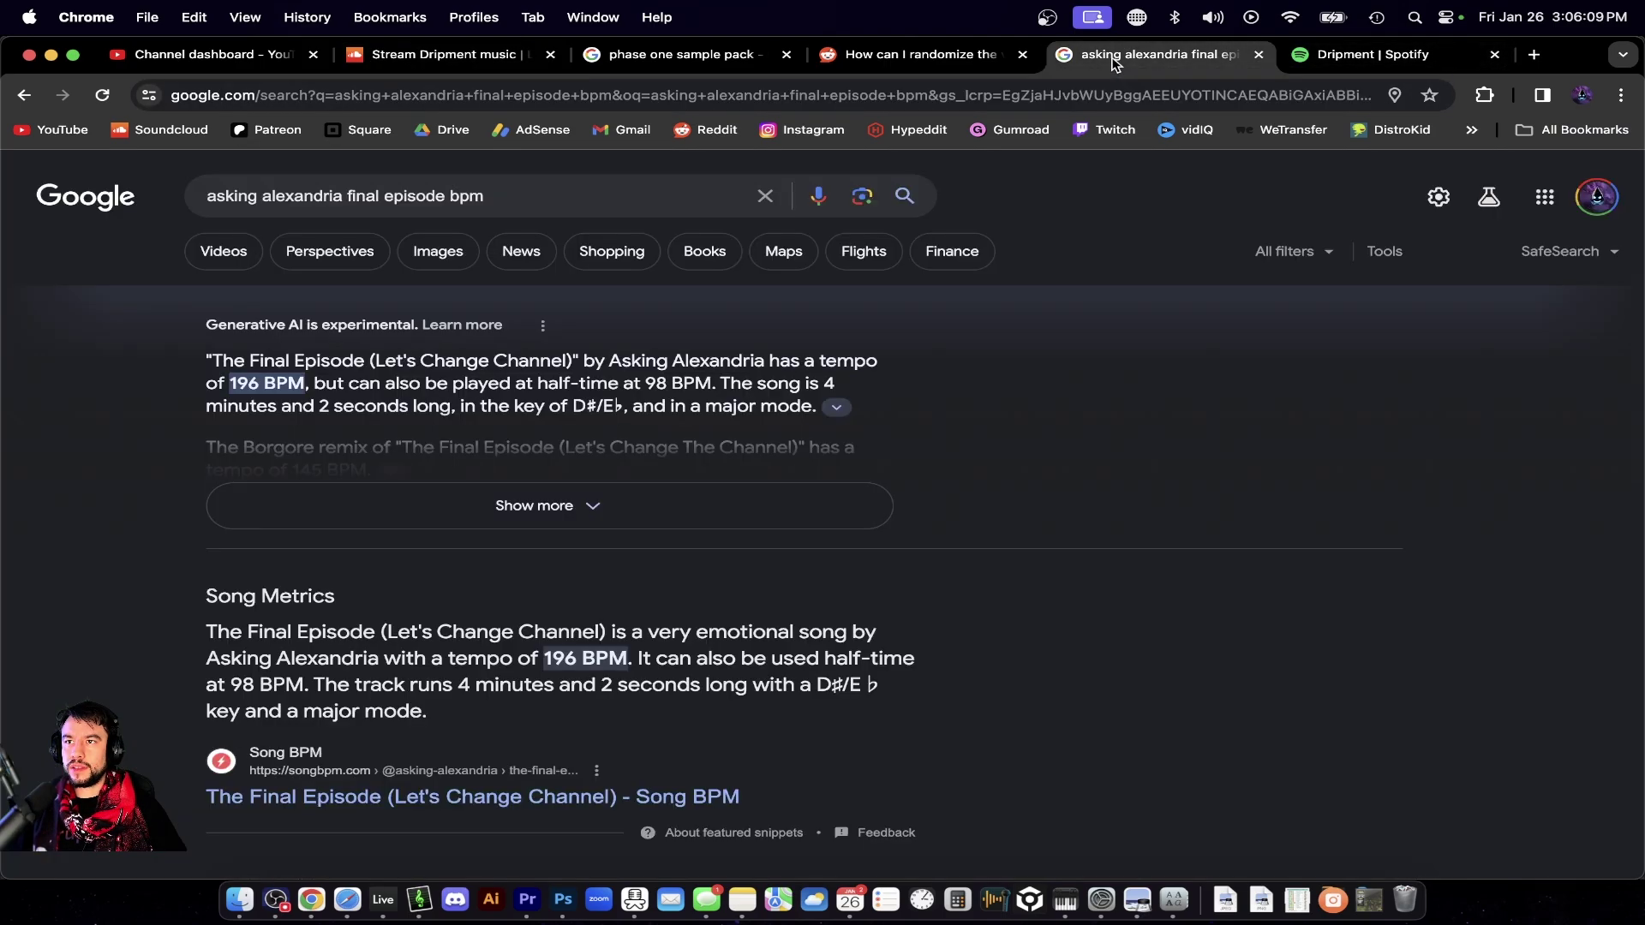
{"action": "key", "text": "super+Tab"}
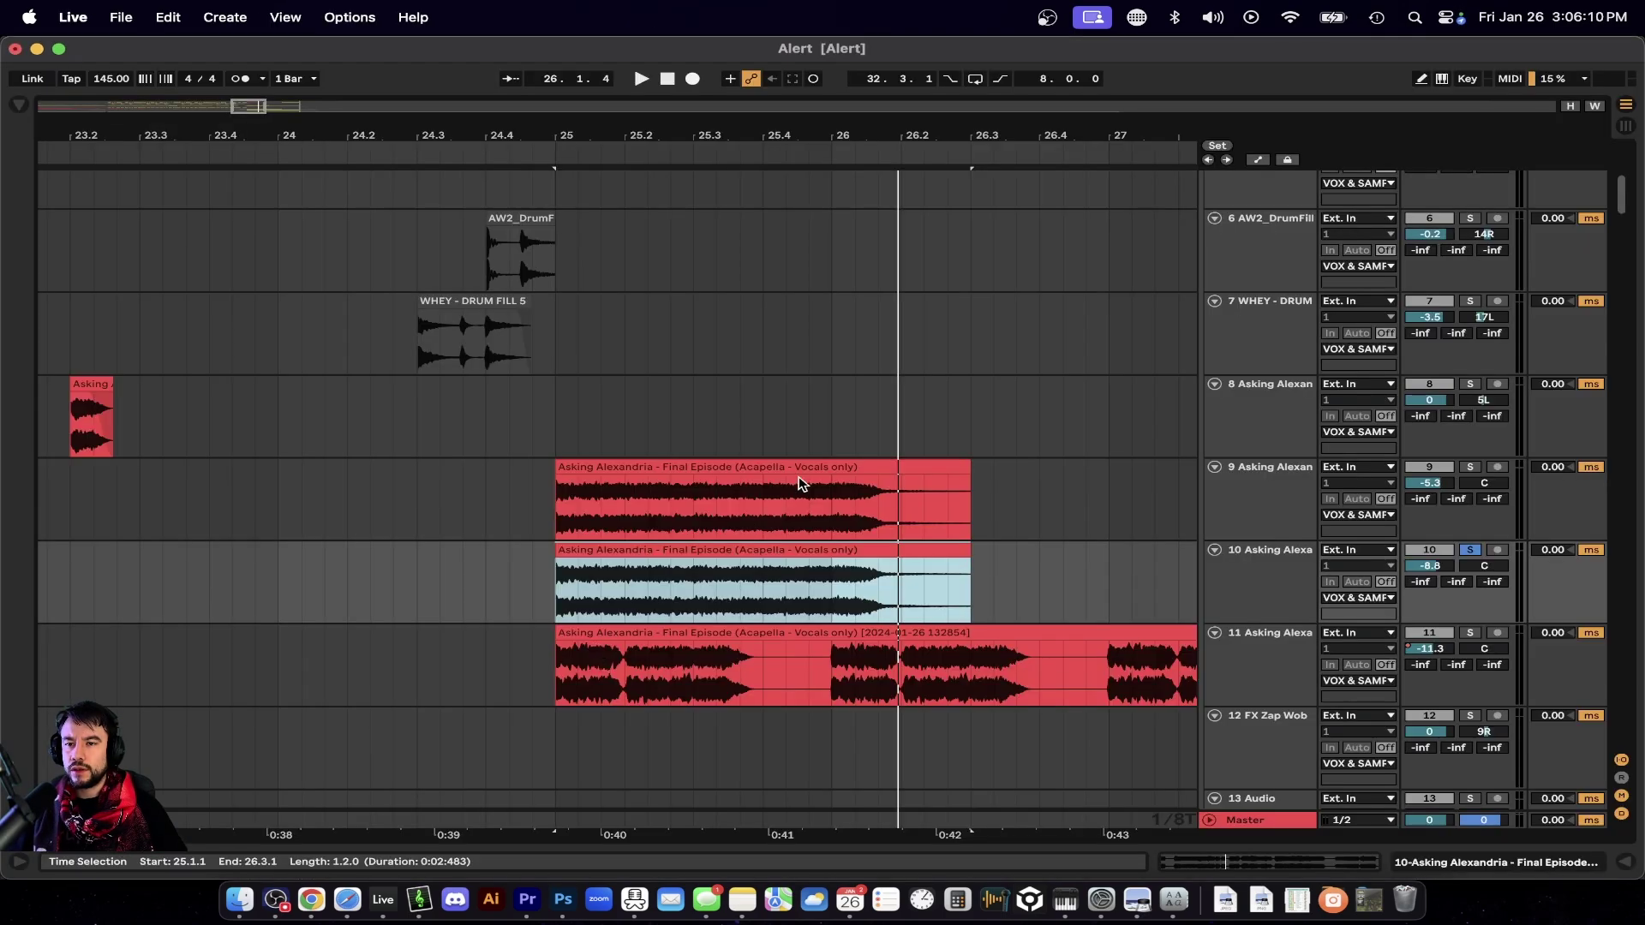
Inspect the waveform and warp settings of the acapella clip on track 10, then close its detail view.
{"action": "double_click", "coordinate": [669, 563]}
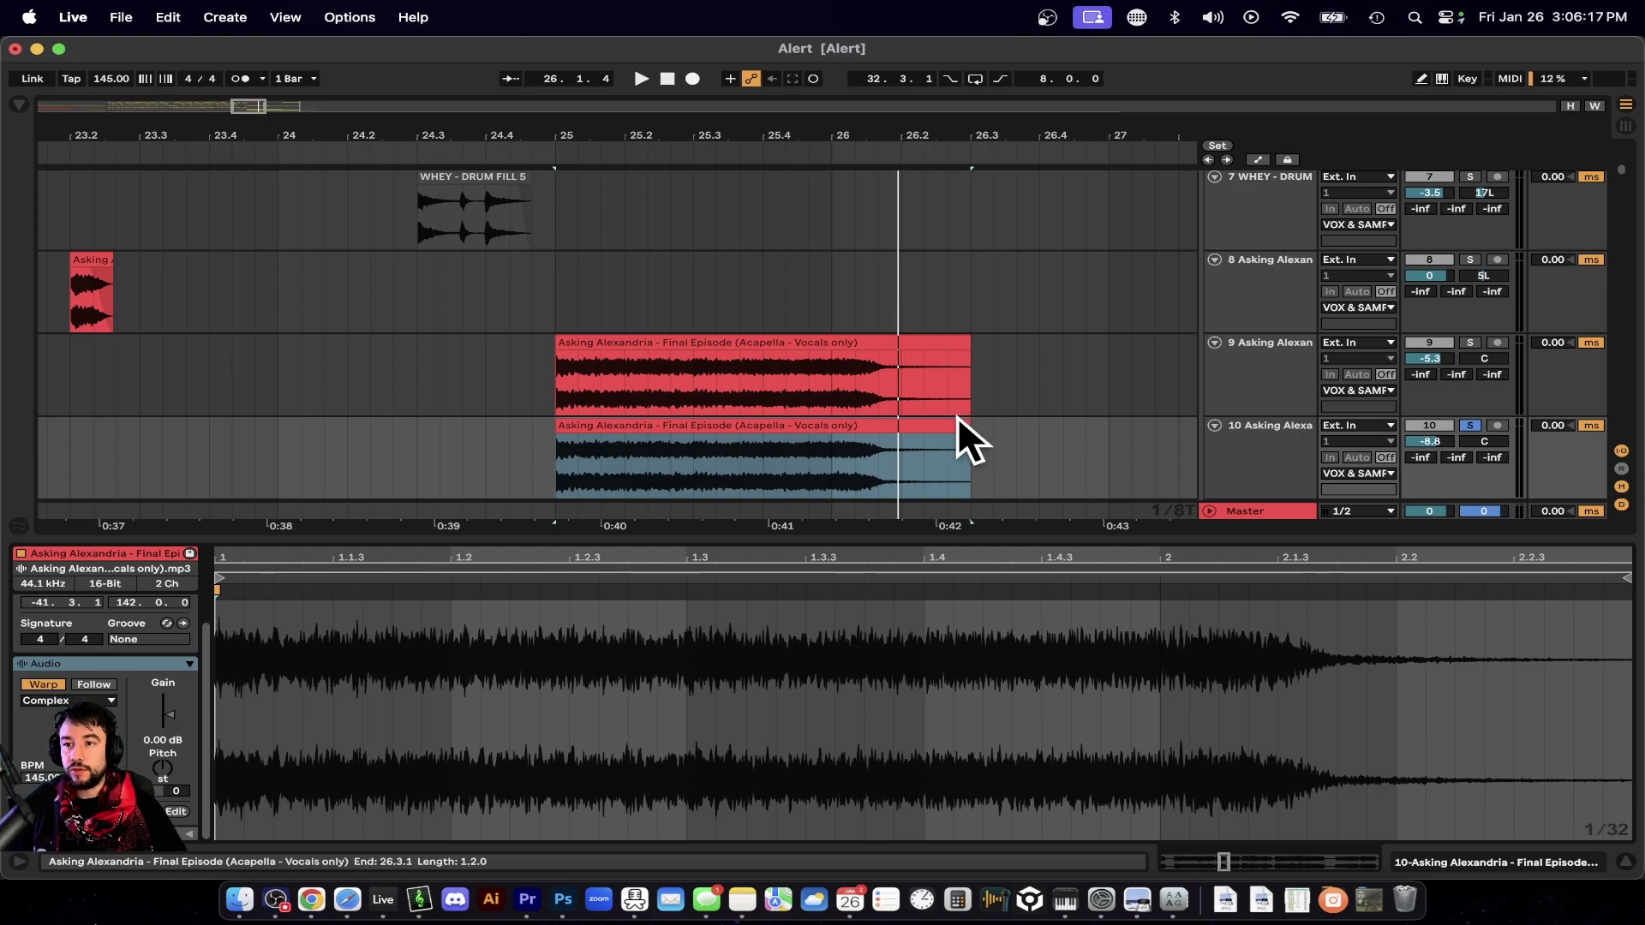
{"action": "mouse_move", "coordinate": [958, 425]}
{"action": "left_mouse_down"}
{"action": "mouse_move", "coordinate": [1109, 426]}
{"action": "mouse_move", "coordinate": [970, 425]}
{"action": "left_mouse_up"}
{"action": "scroll", "coordinate": [720, 419], "scroll_direction": "down", "scroll_amount": 5}
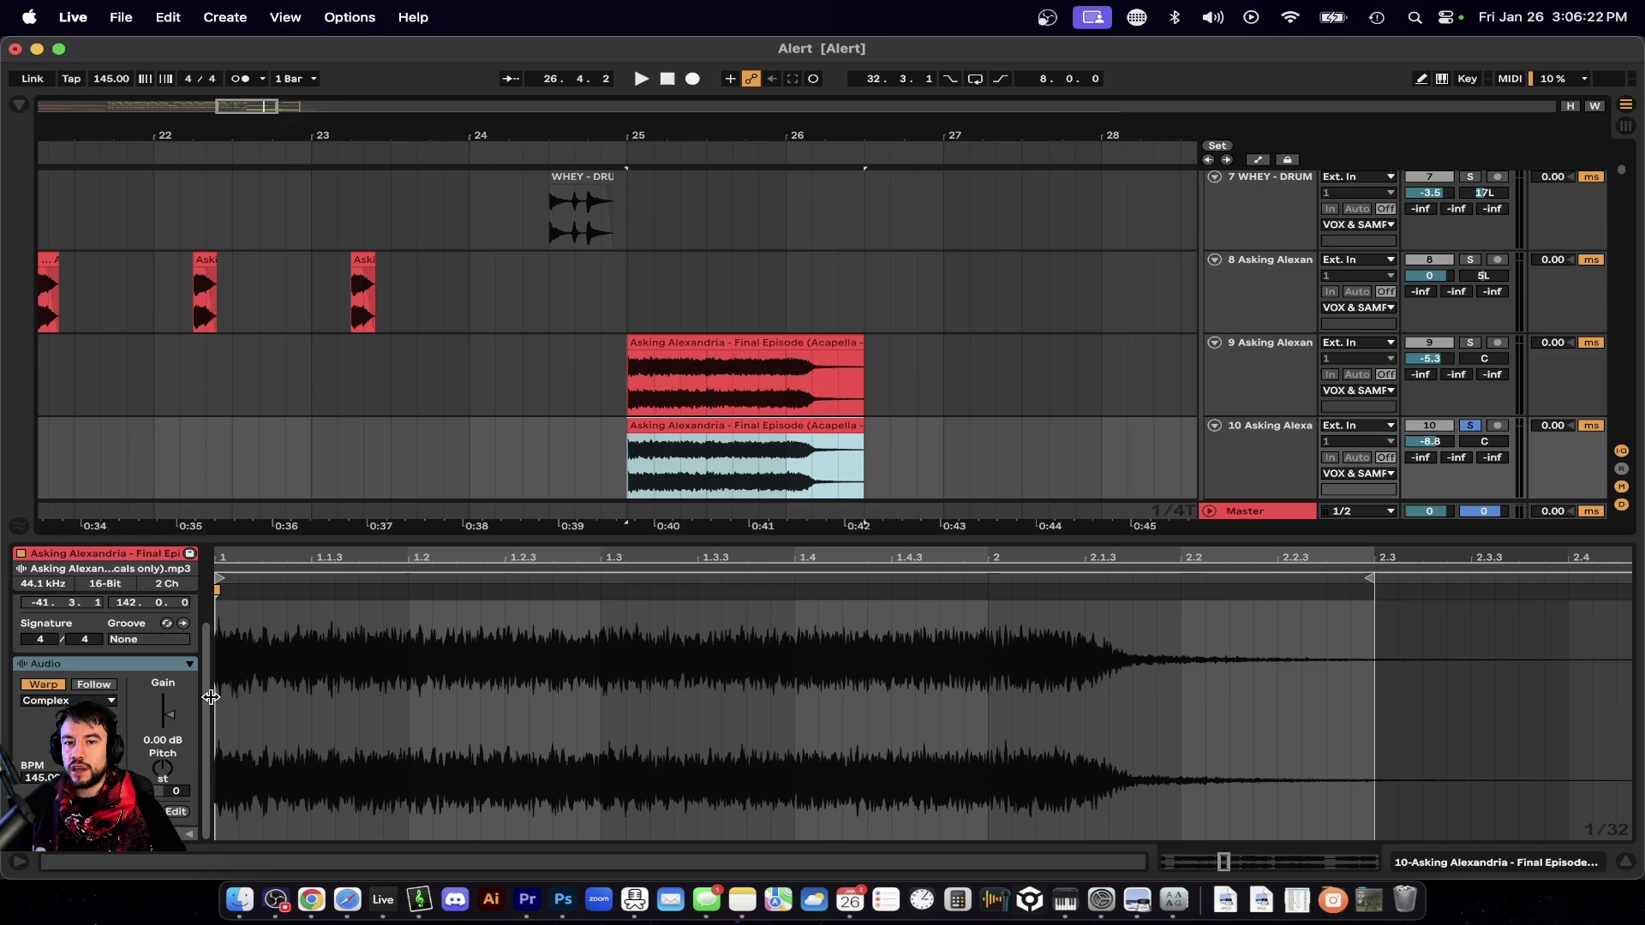
{"action": "left_click", "coordinate": [720, 424]}
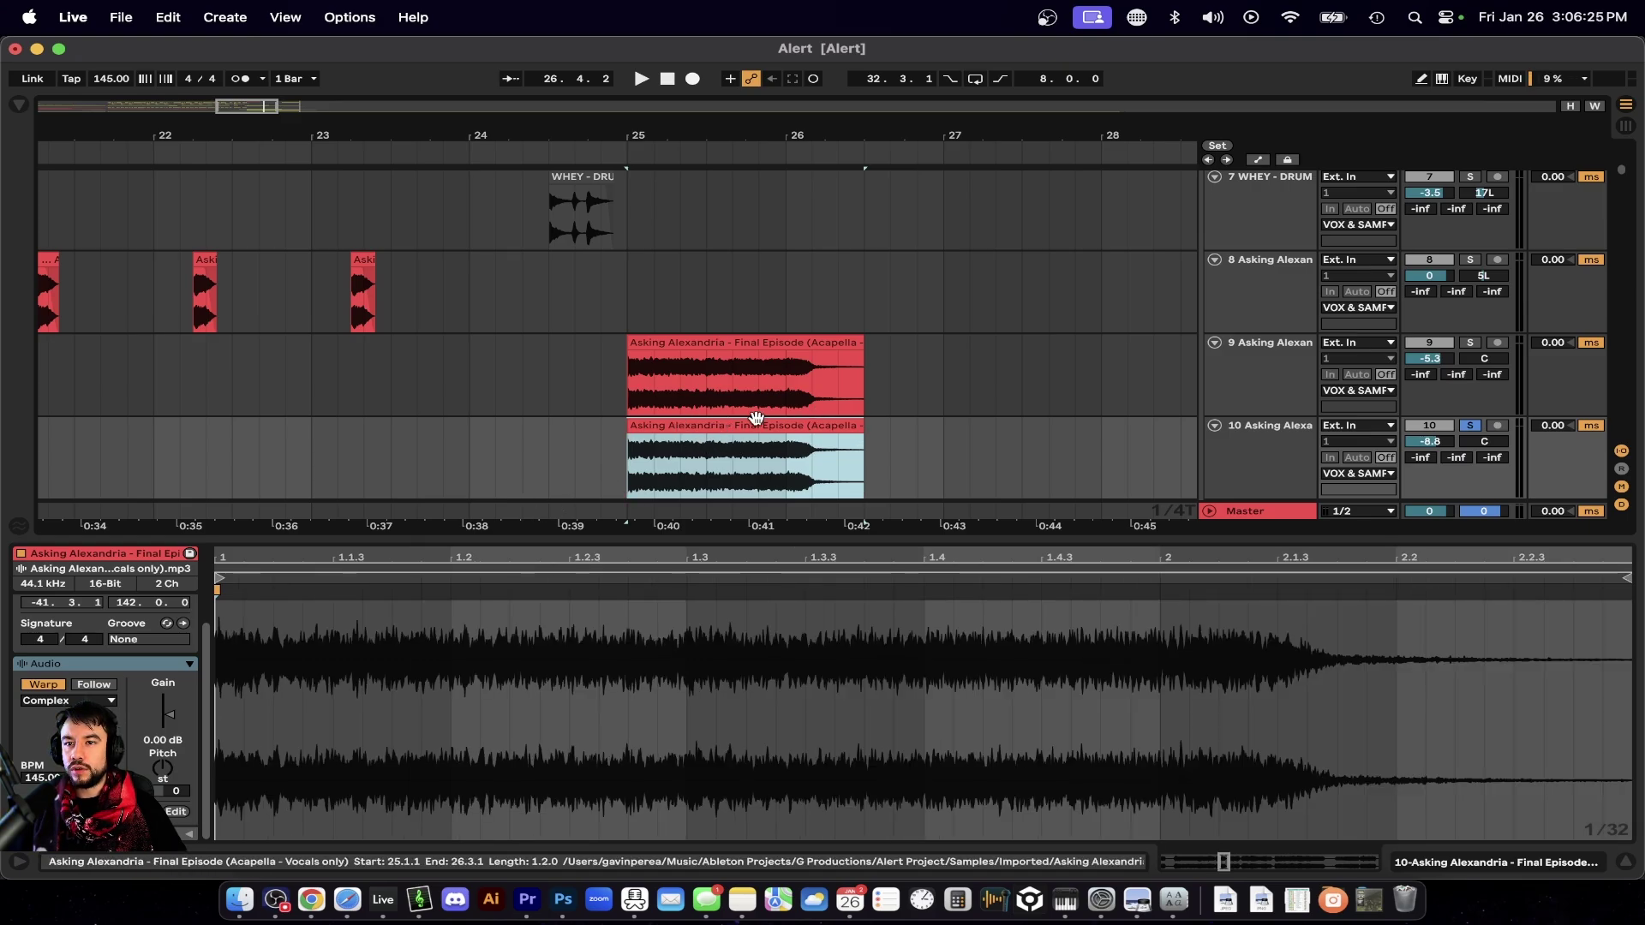
{"action": "left_click", "coordinate": [716, 445]}
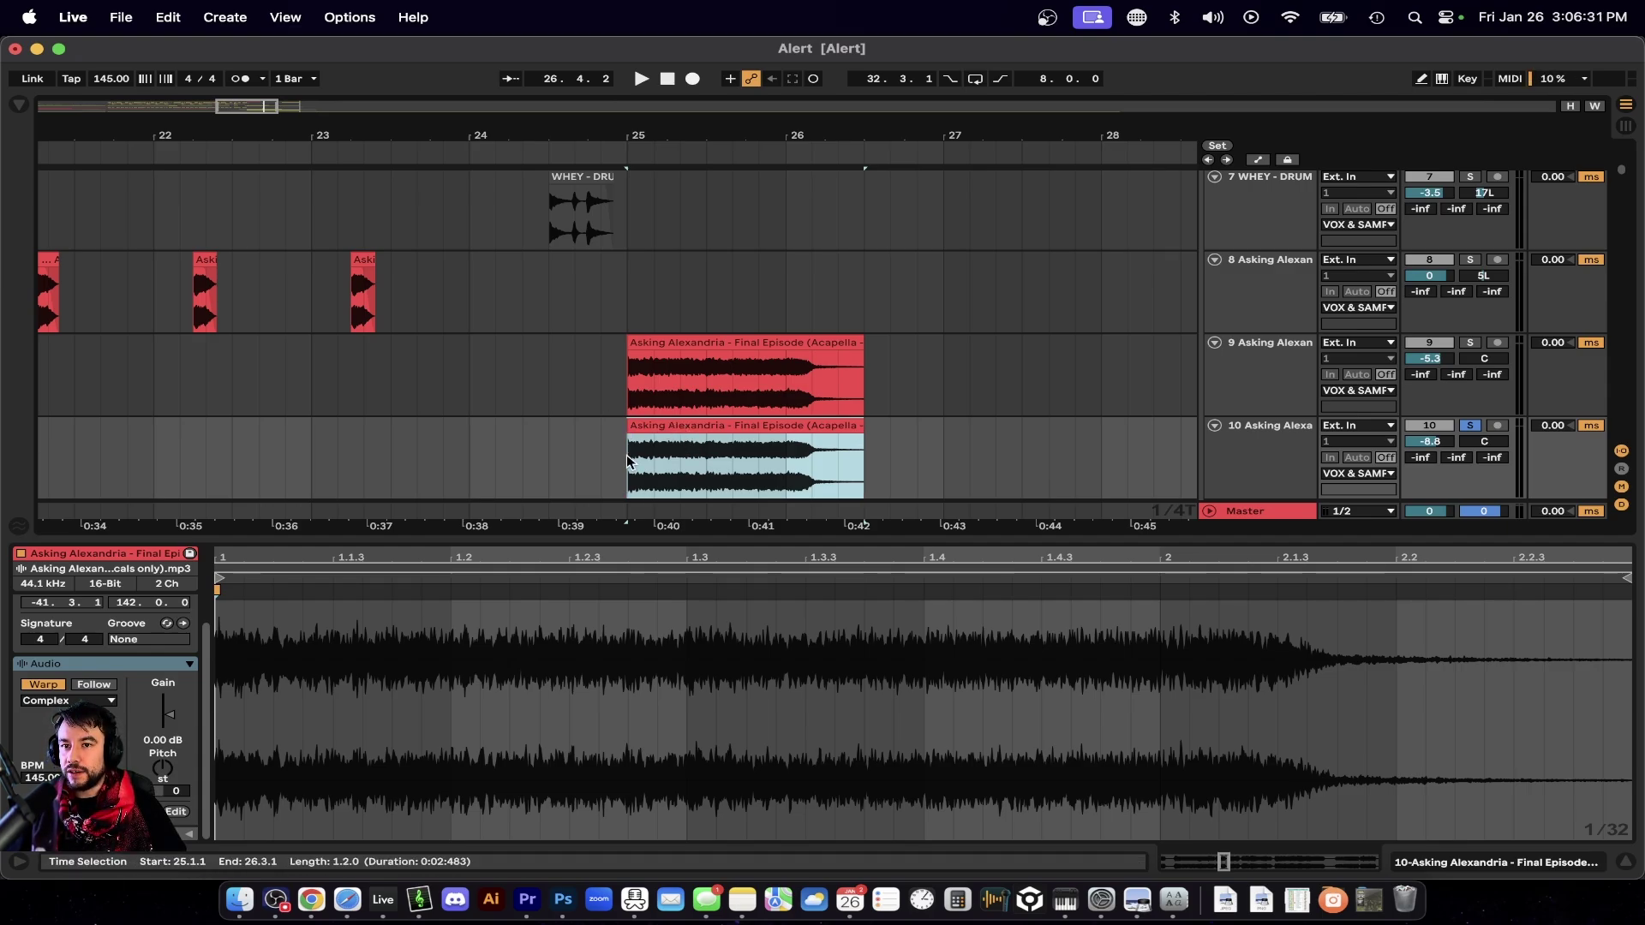
{"action": "key", "text": "super+alt+l"}
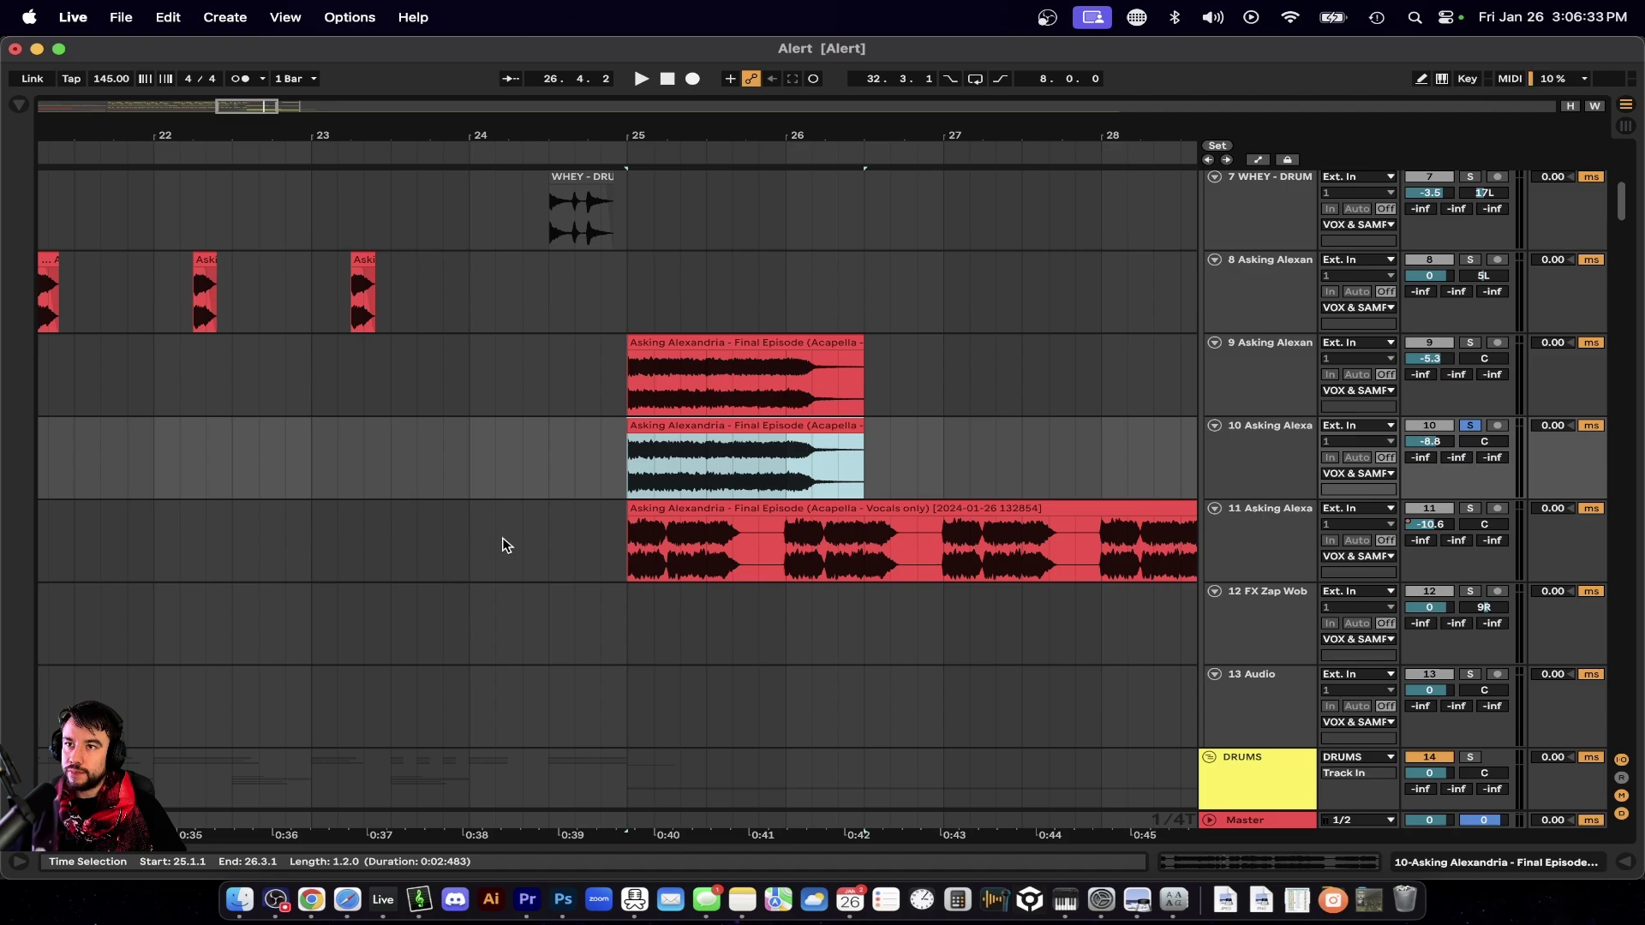
Open the detail view of the track 10 acapella clip and inspect its waveform in the arrangement.
{"action": "key", "text": "super+alt+l"}
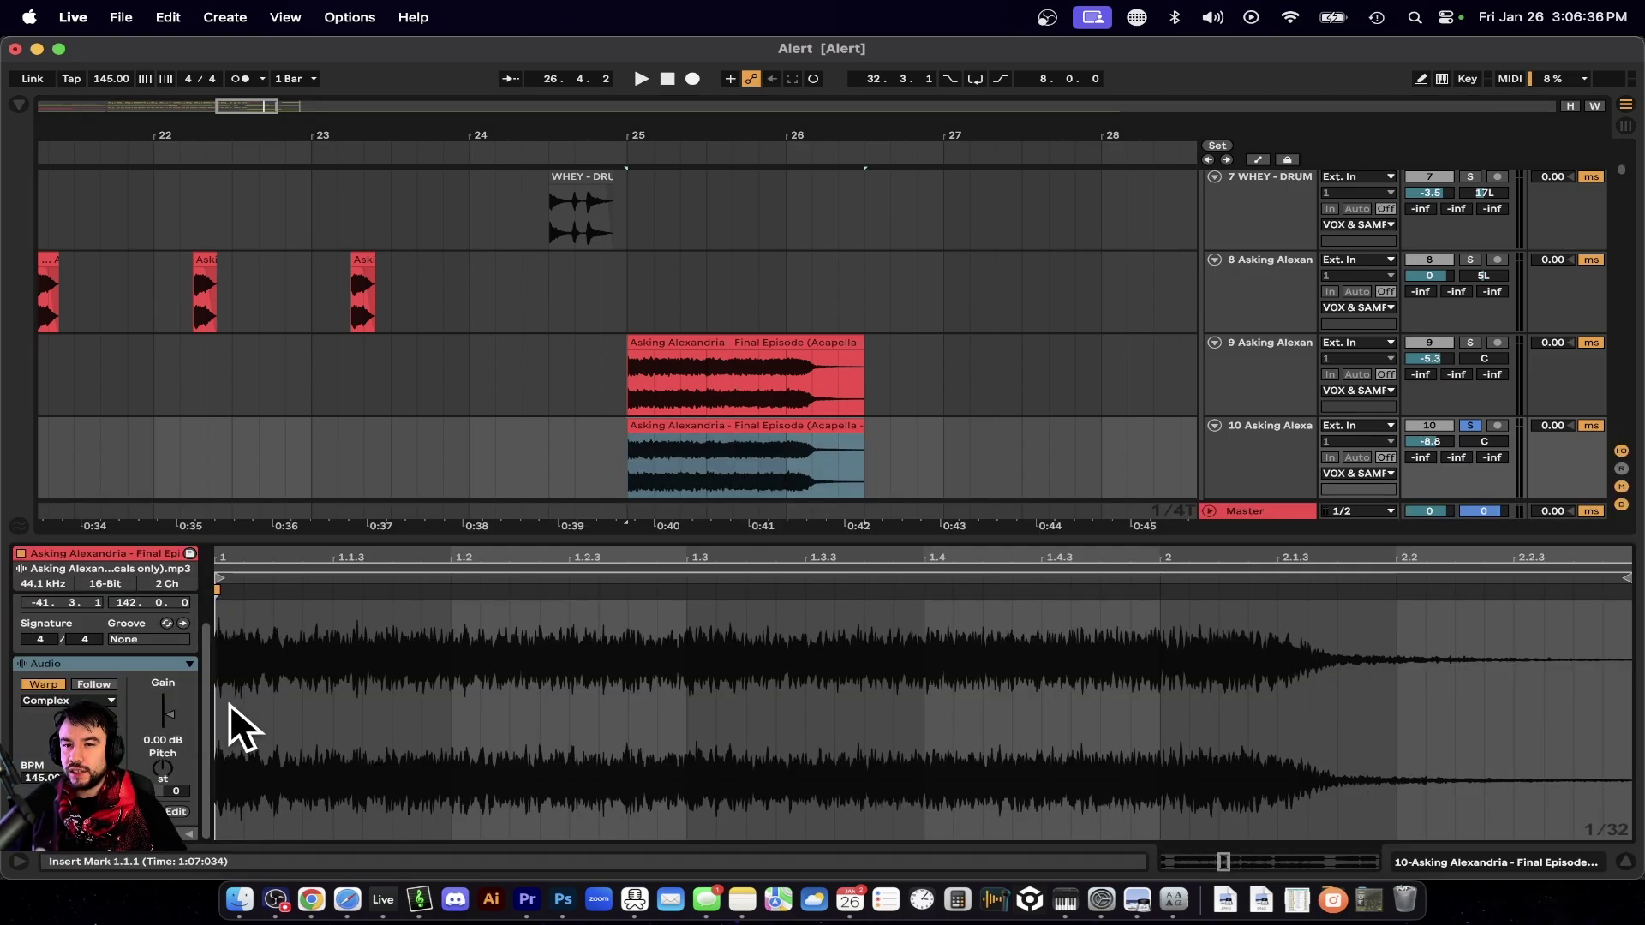
{"action": "left_click", "coordinate": [671, 420]}
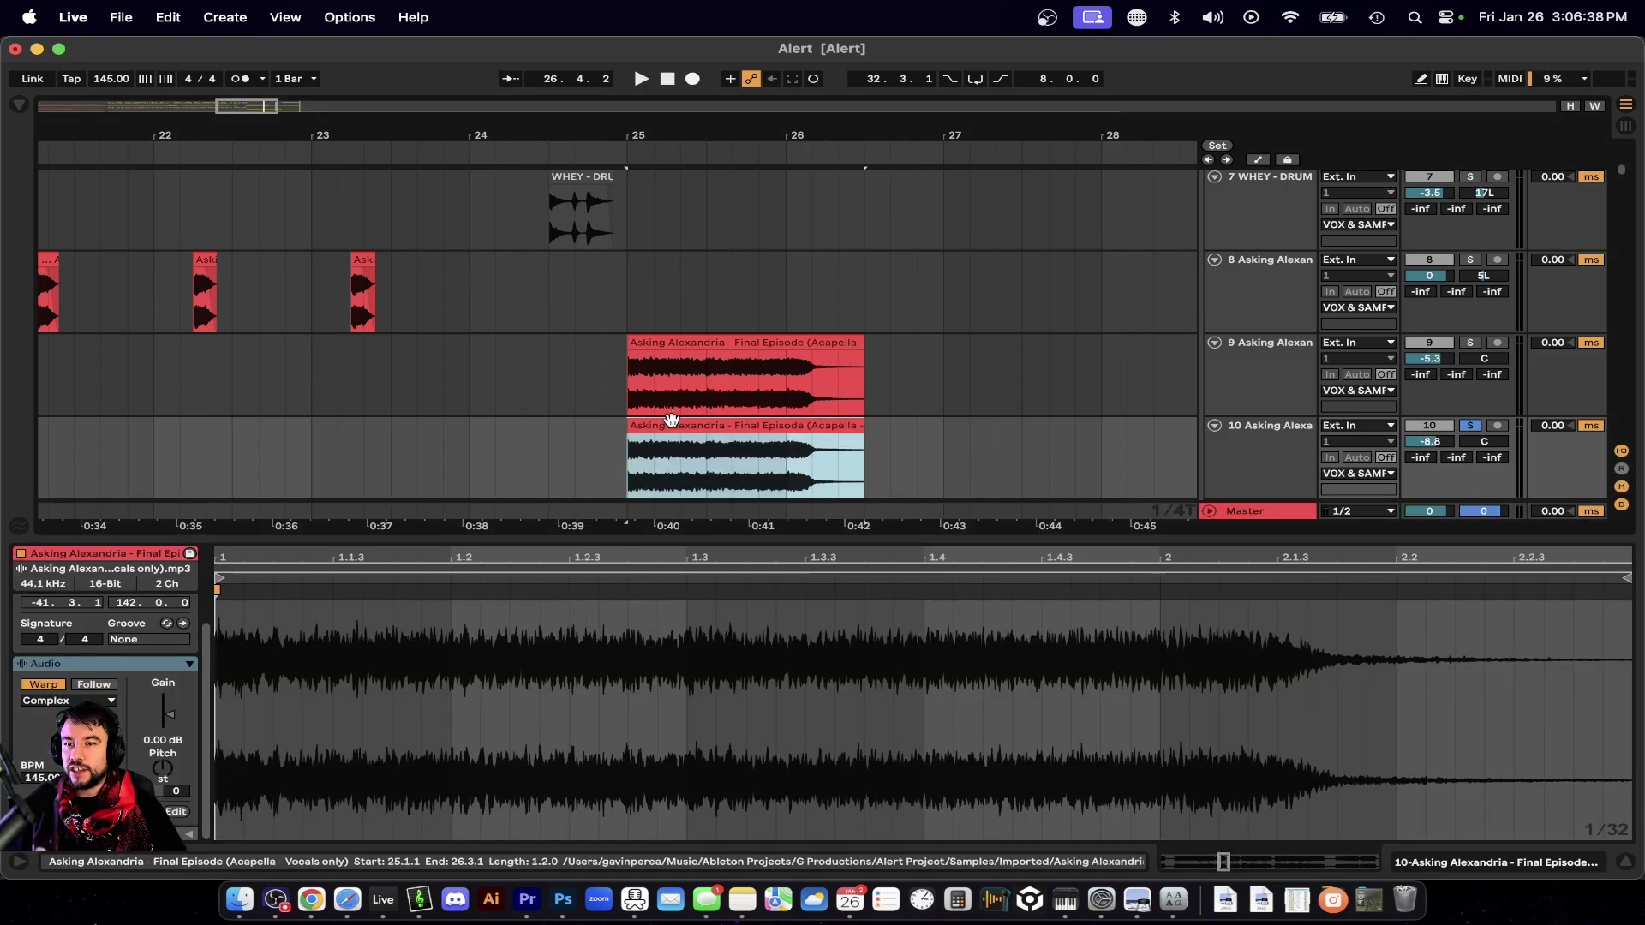
{"action": "scroll", "coordinate": [671, 420], "scroll_direction": "up", "scroll_amount": 2}
{"action": "scroll", "coordinate": [671, 420], "scroll_direction": "up", "scroll_amount": 1}
{"action": "scroll", "coordinate": [786, 449], "scroll_direction": "up", "scroll_amount": 5}
{"action": "scroll", "coordinate": [786, 448], "scroll_direction": "down", "scroll_amount": 3}
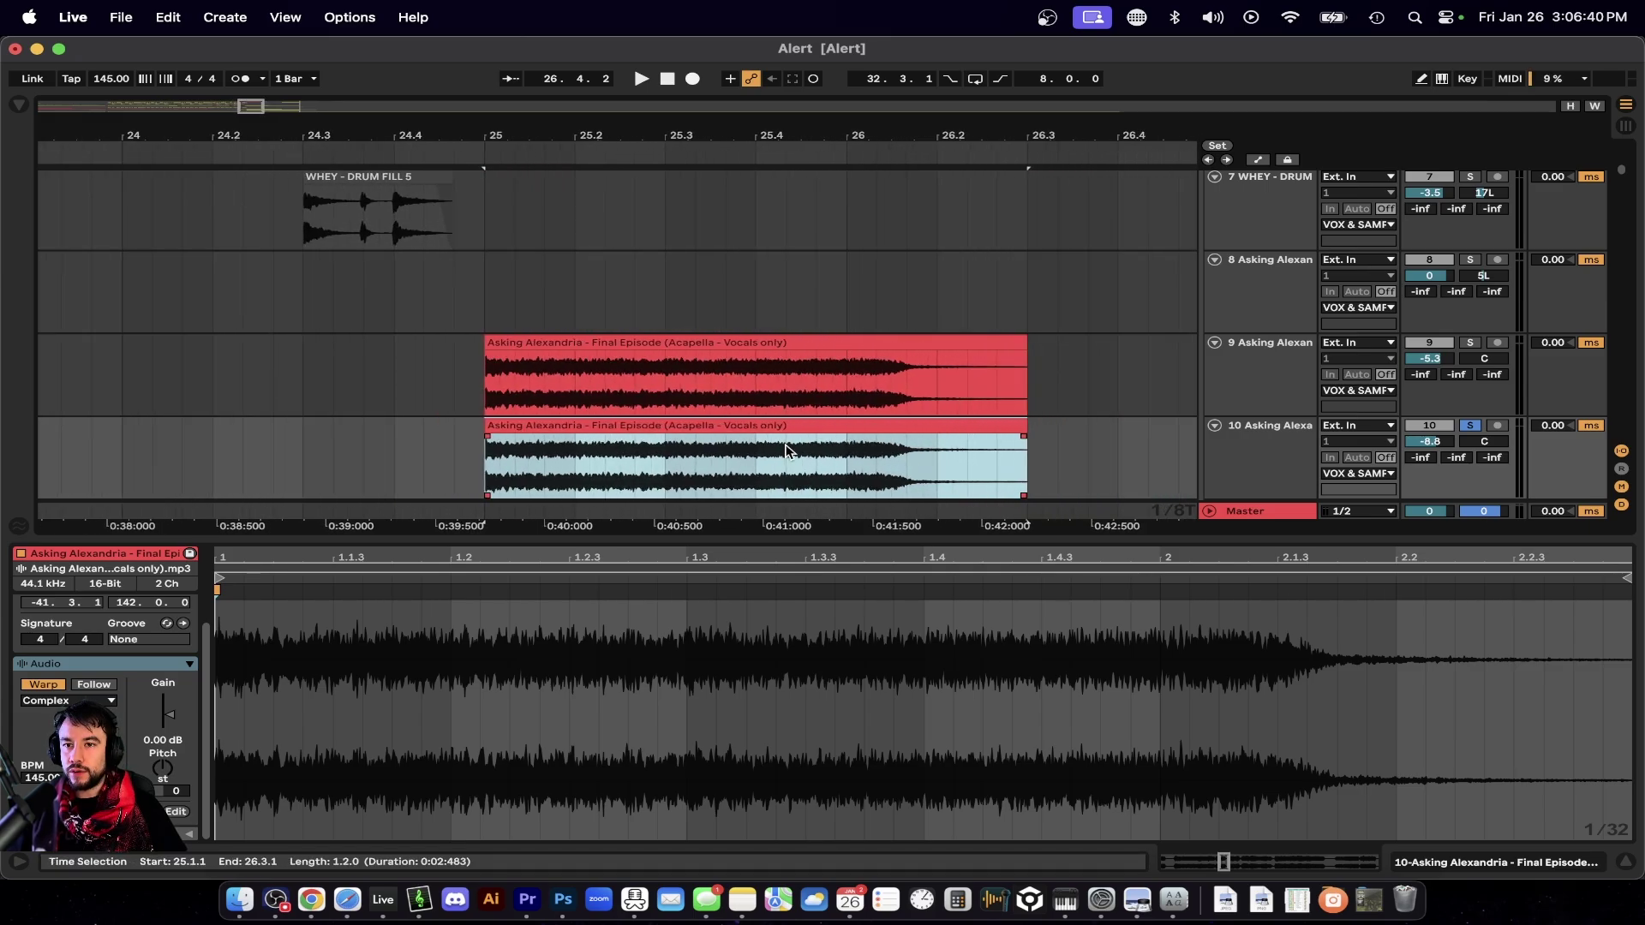
Switch to Chrome and read through the "asking alexandria final episode bpm" results for the song's tempo and key.
{"action": "key", "text": "super+Tab"}
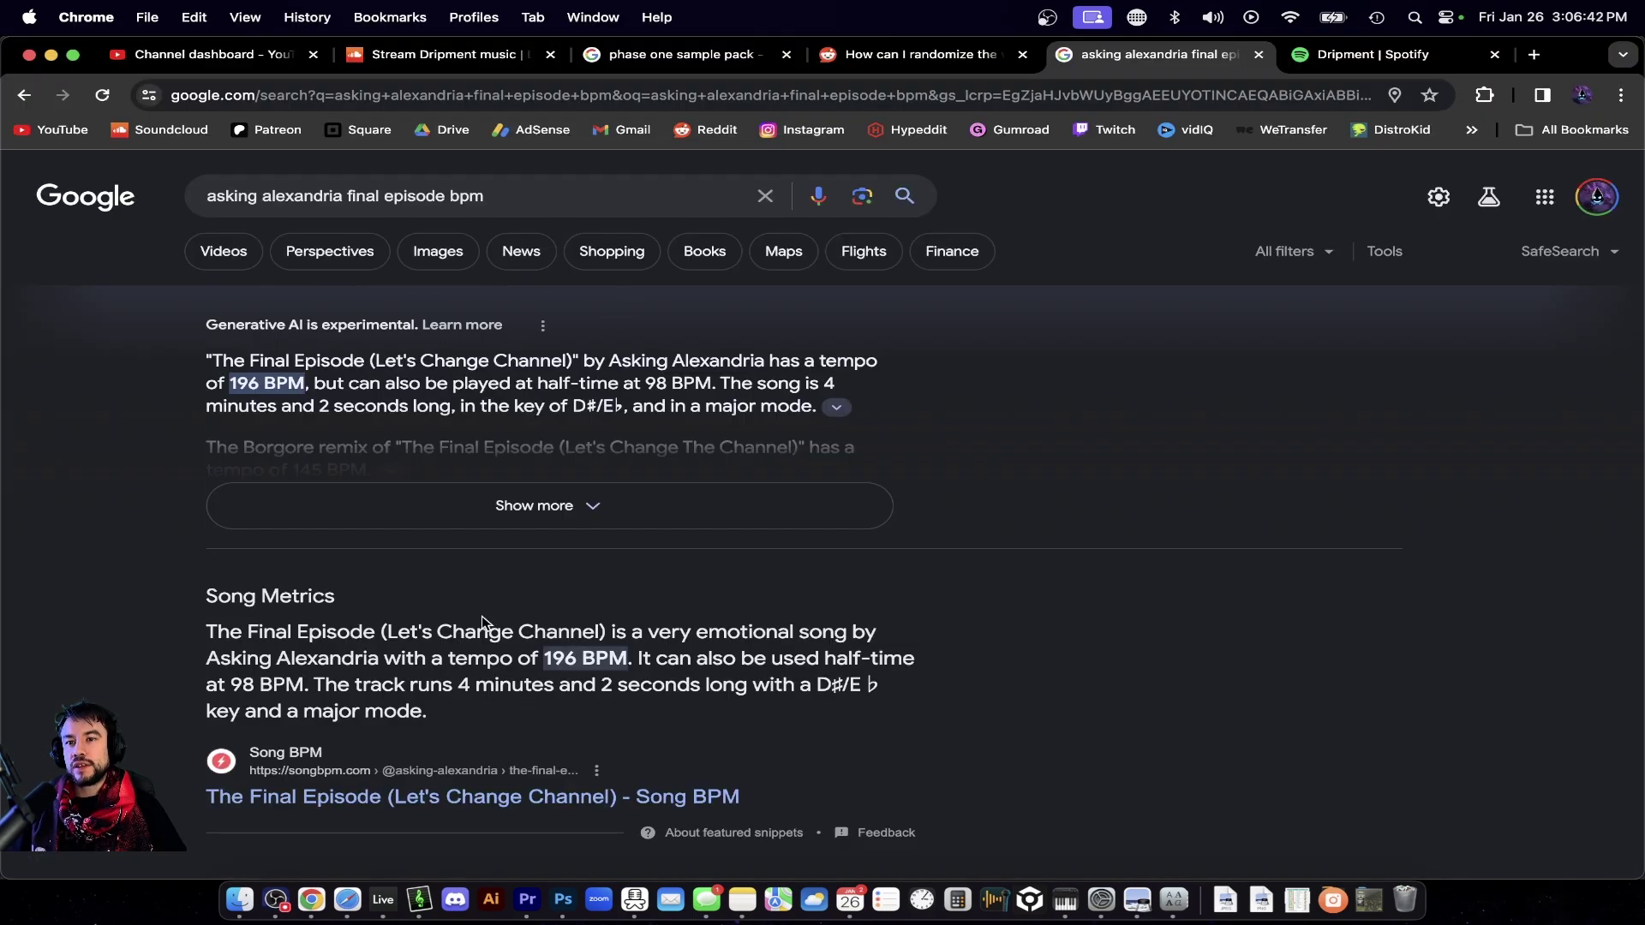
{"action": "left_click", "coordinate": [423, 900]}
{"action": "key", "text": "super+Tab"}
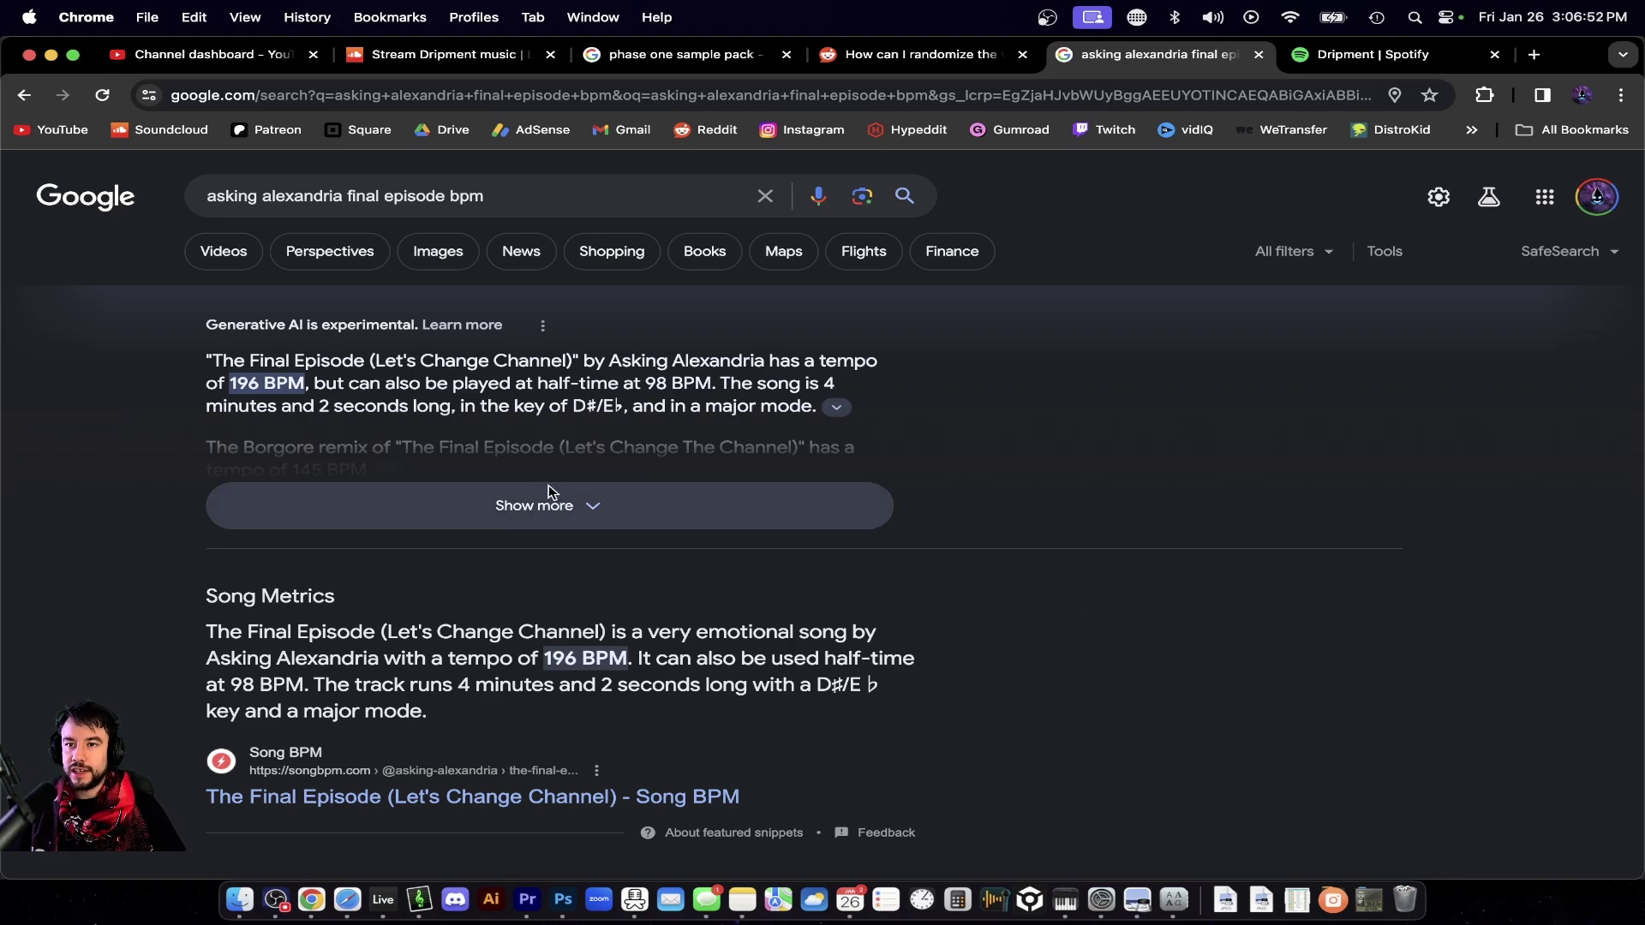
{"action": "scroll", "coordinate": [563, 649], "scroll_direction": "down", "scroll_amount": 3}
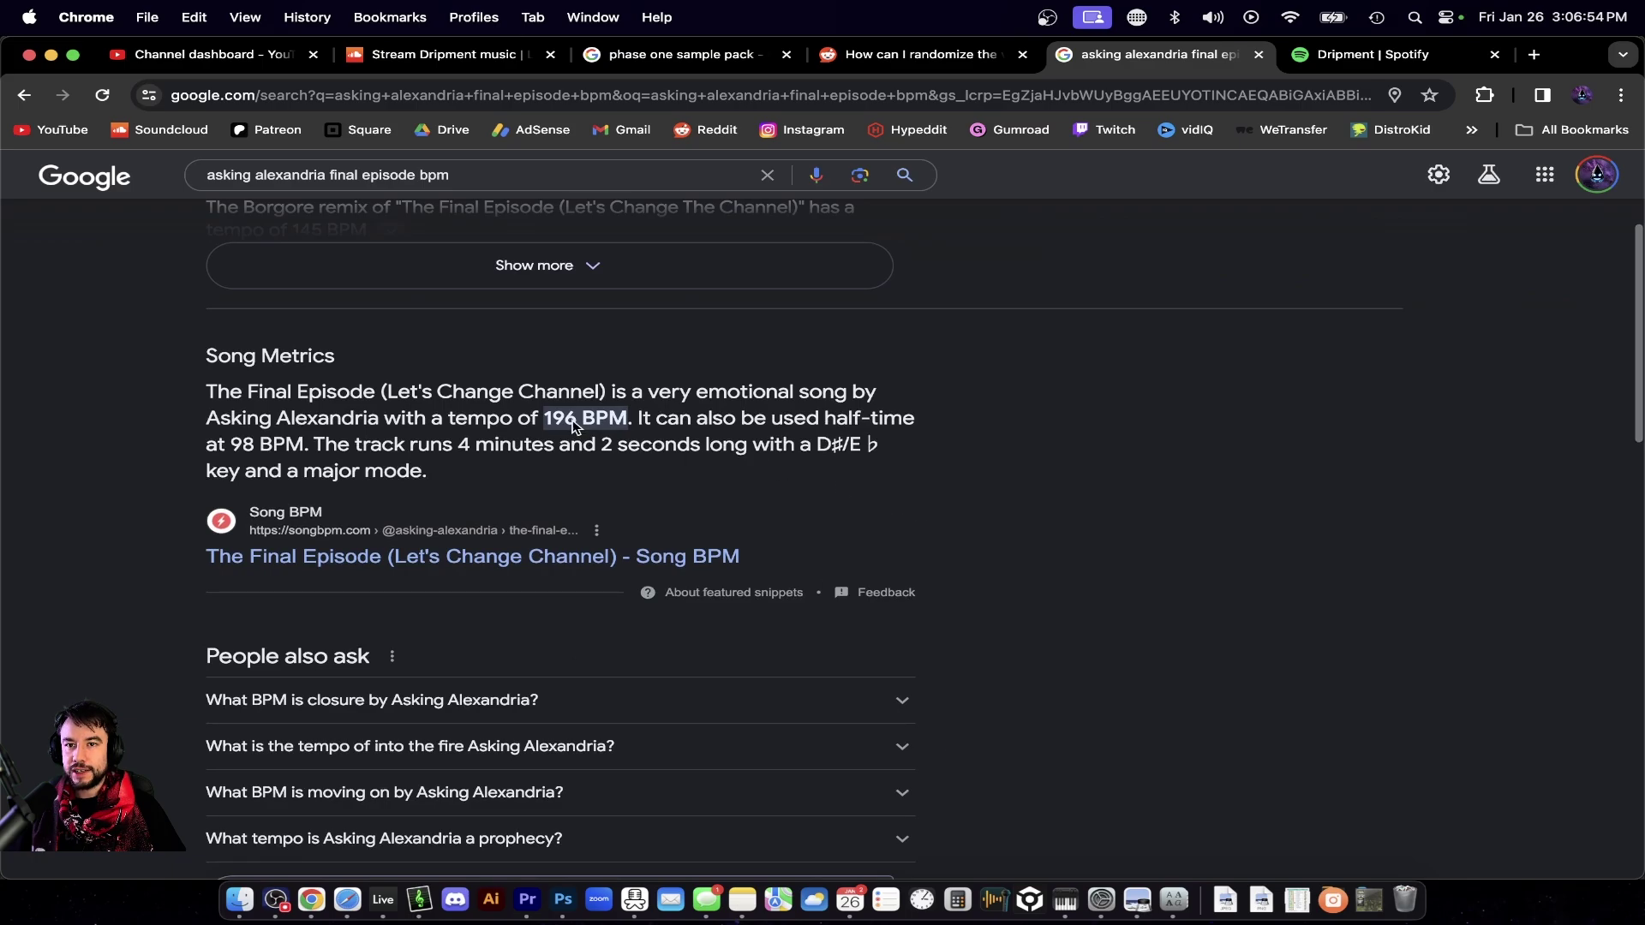
{"action": "scroll", "coordinate": [709, 471], "scroll_direction": "down", "scroll_amount": 1}
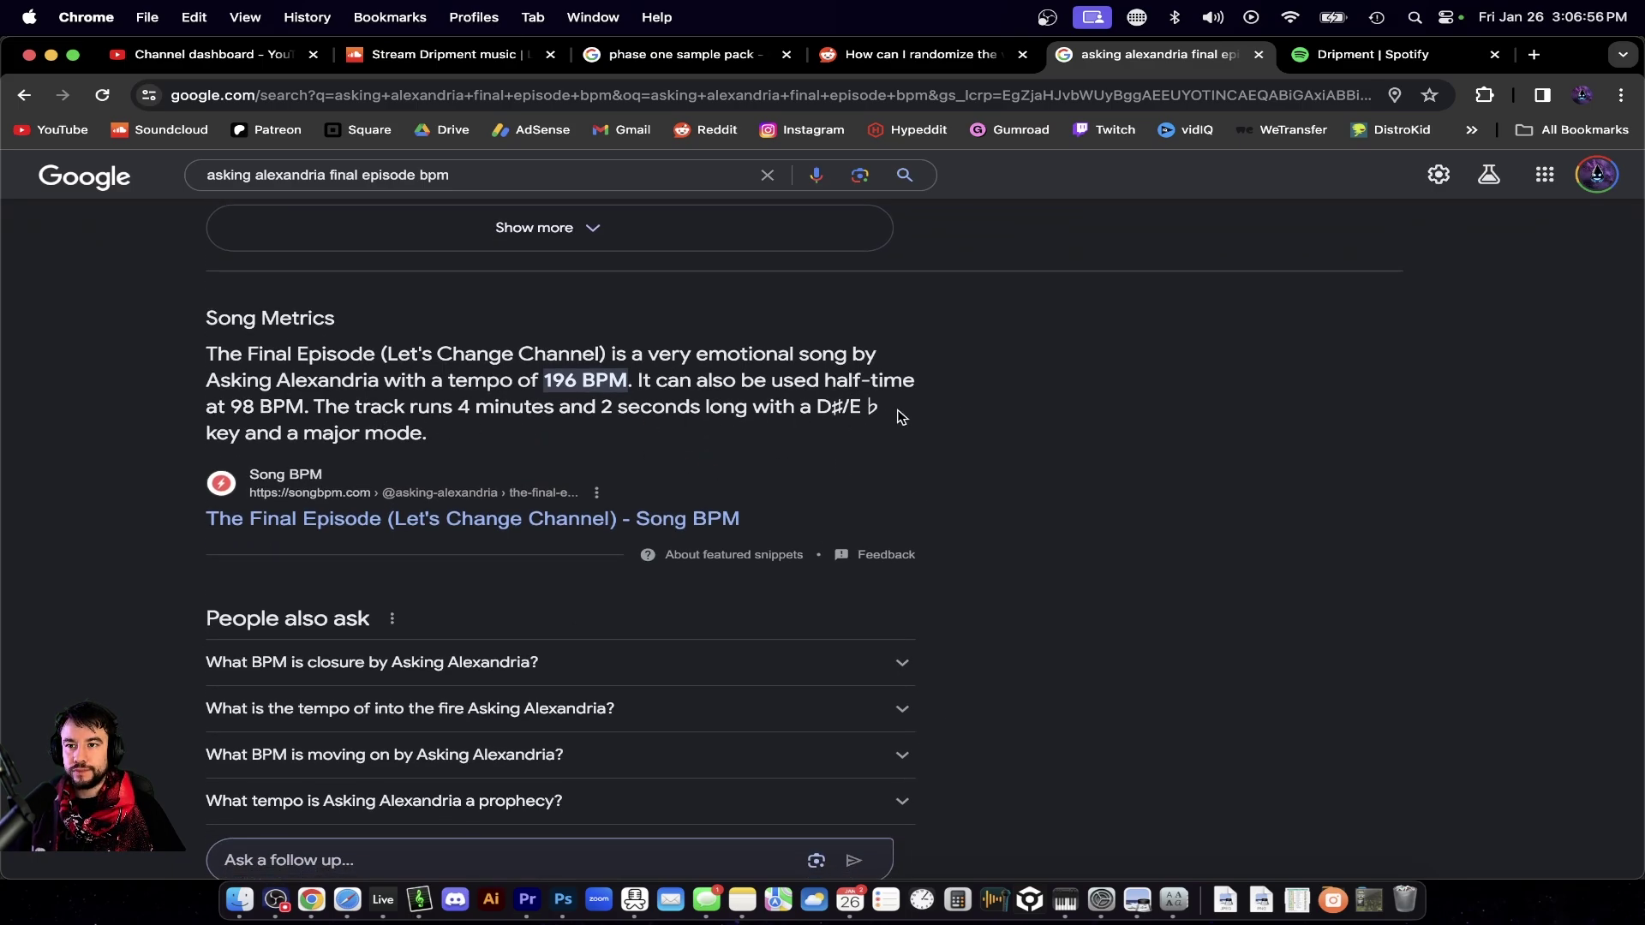
{"action": "scroll", "coordinate": [820, 426], "scroll_direction": "down", "scroll_amount": 1}
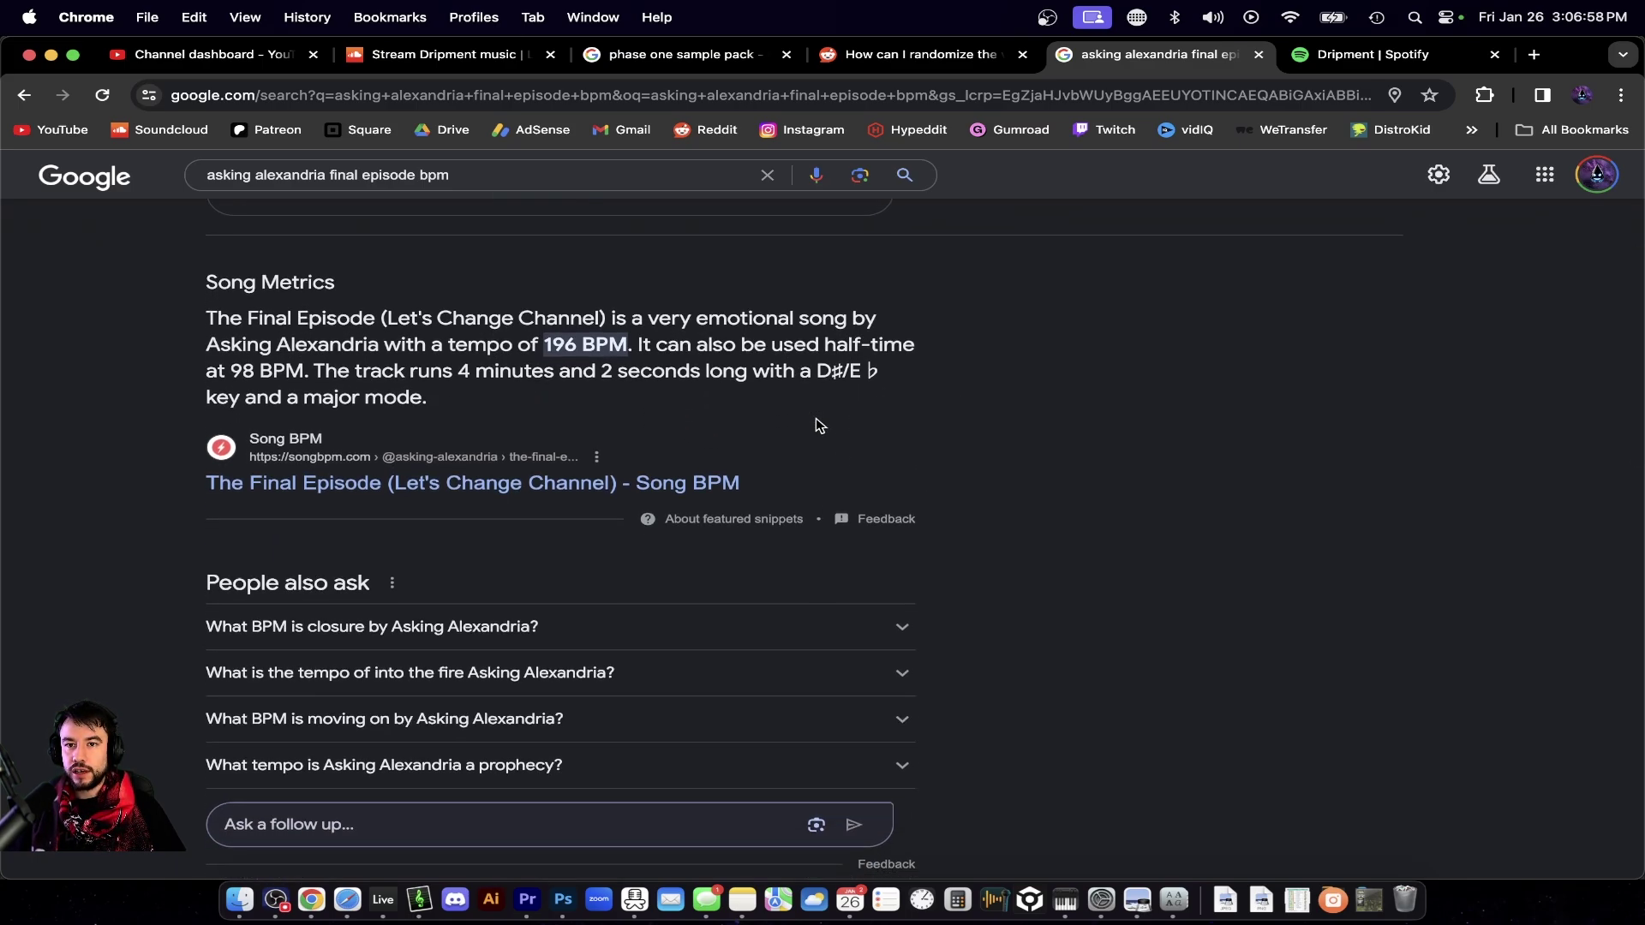
{"action": "scroll", "coordinate": [820, 426], "scroll_direction": "down", "scroll_amount": 10}
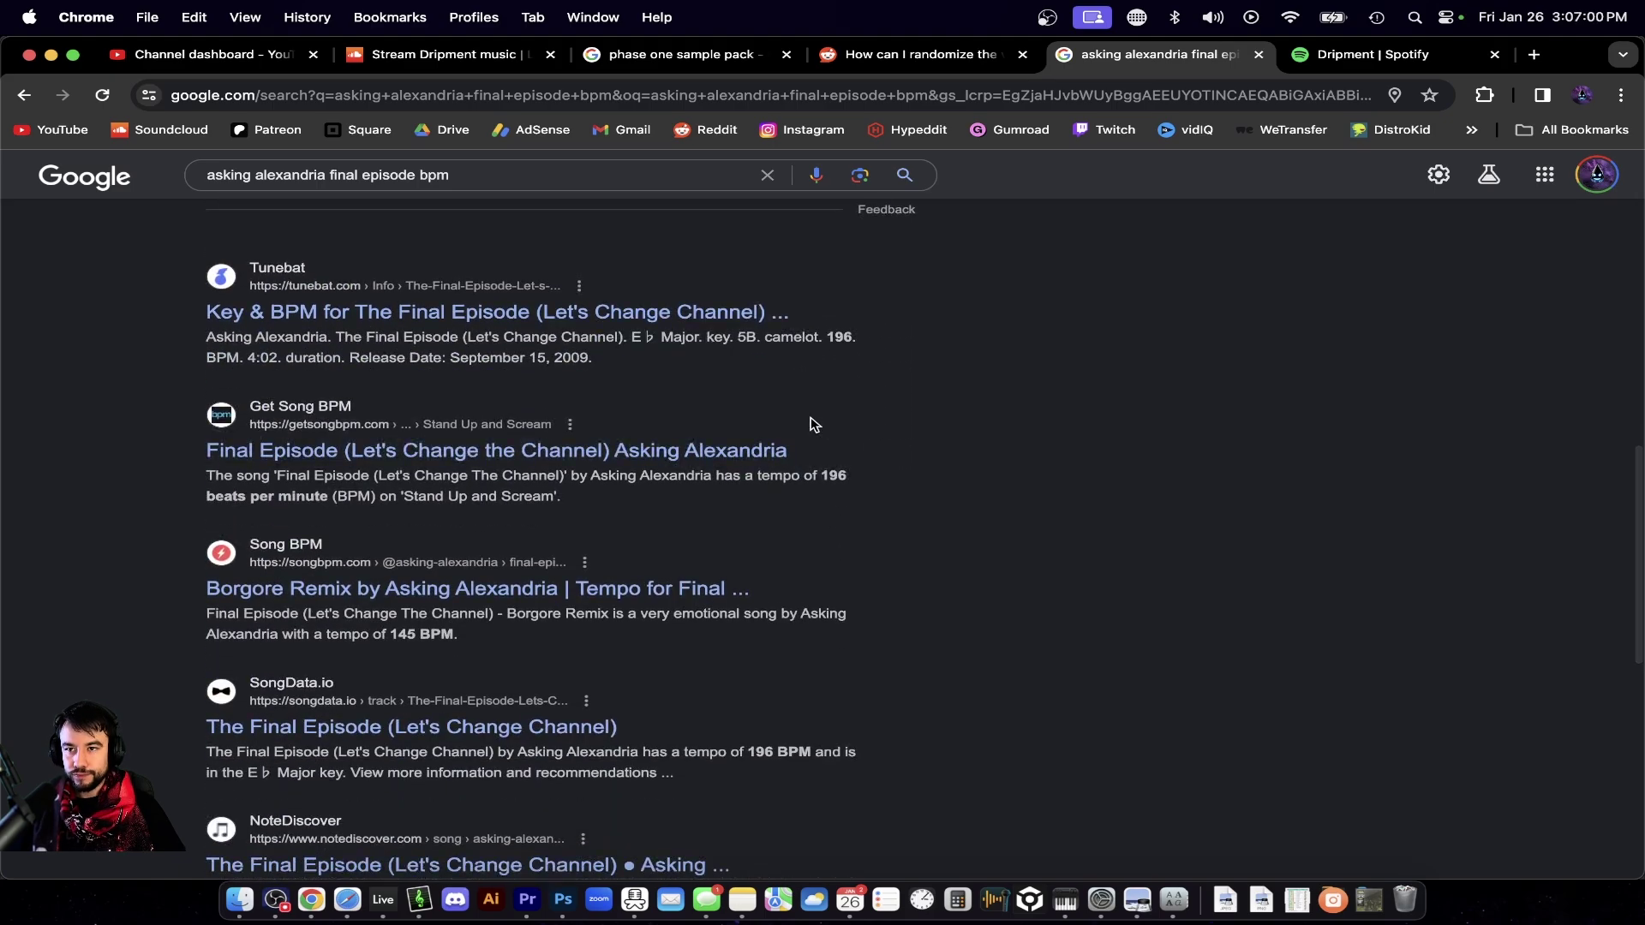
{"action": "scroll", "coordinate": [639, 343], "scroll_direction": "up", "scroll_amount": 2}
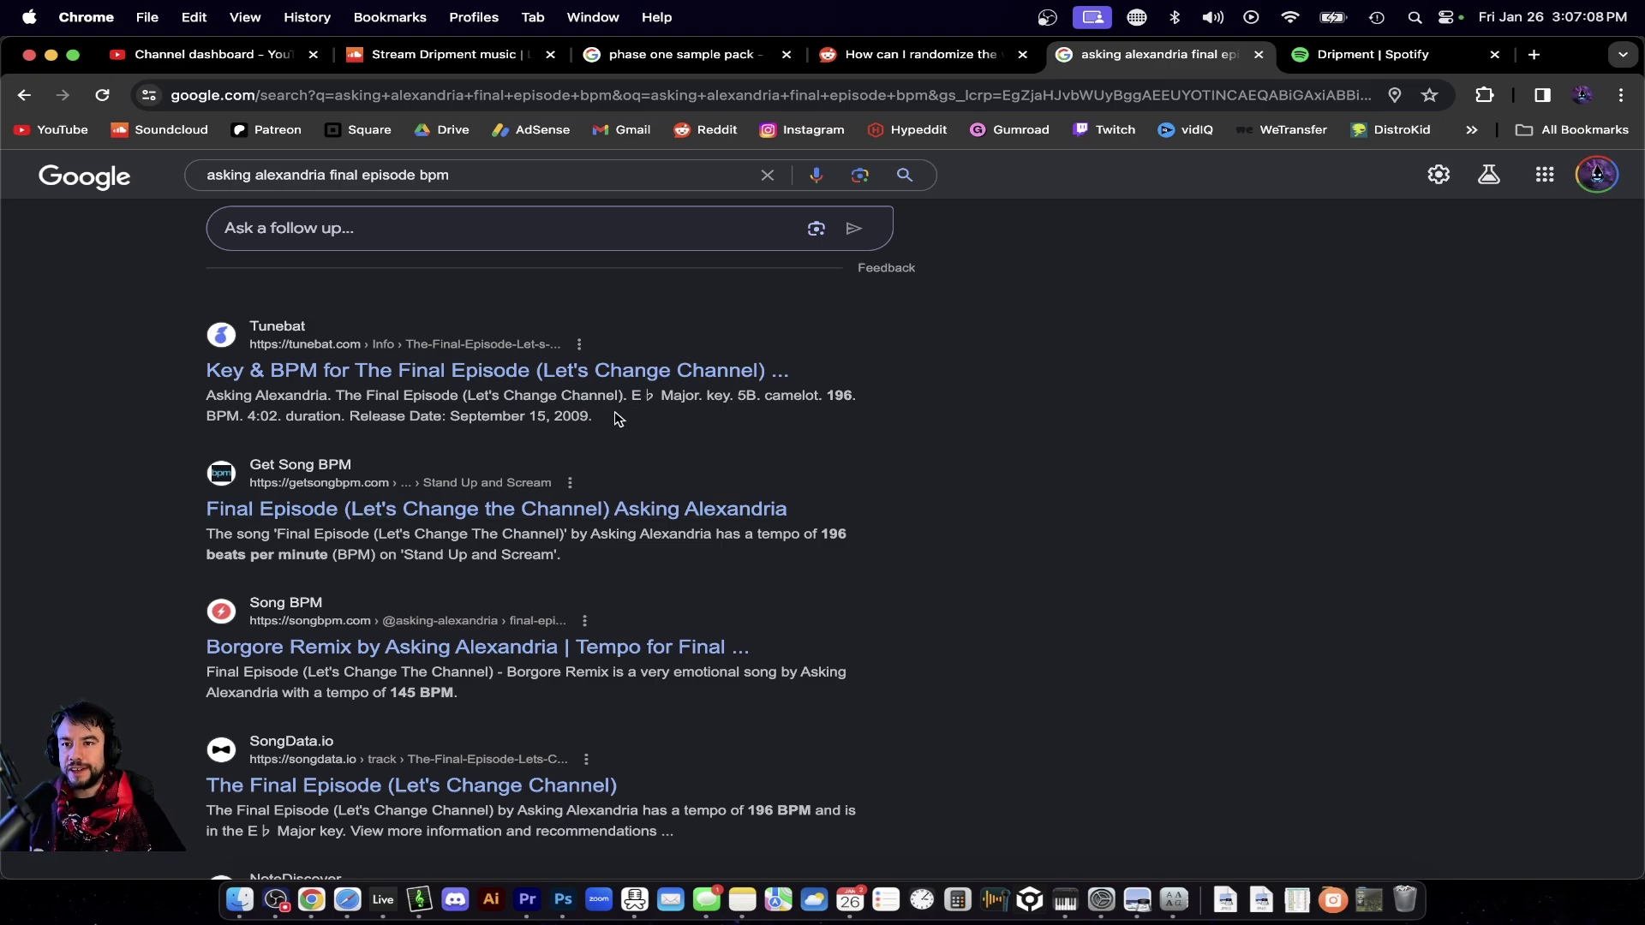
{"action": "scroll", "coordinate": [600, 424], "scroll_direction": "down", "scroll_amount": 5}
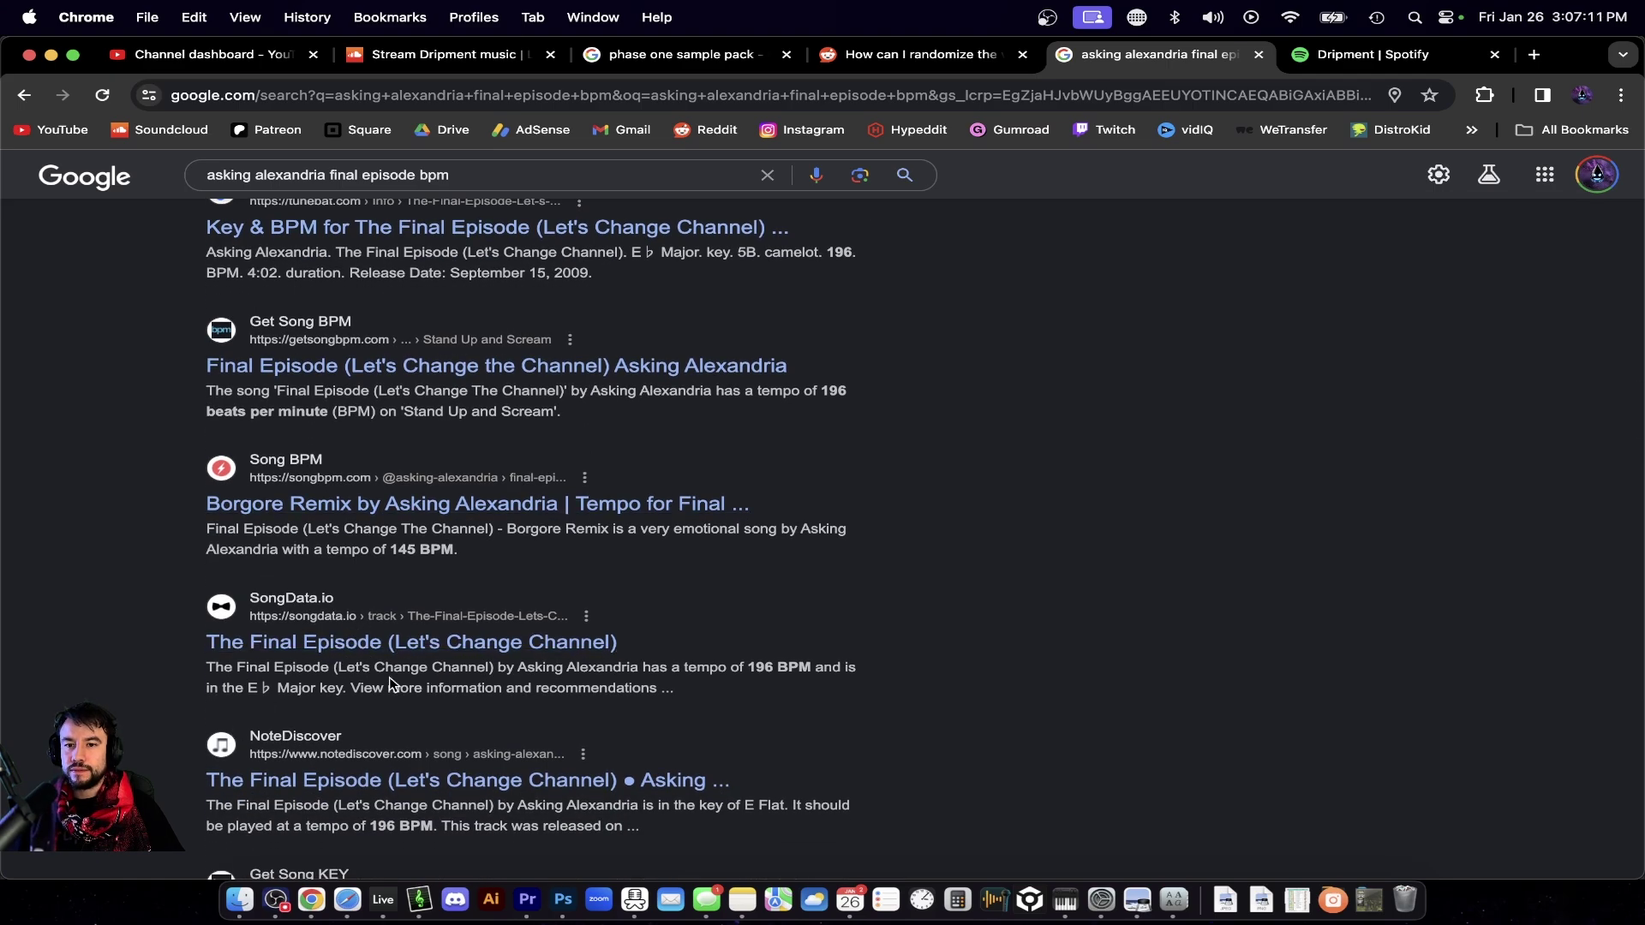
{"action": "scroll", "coordinate": [390, 683], "scroll_direction": "up", "scroll_amount": 6}
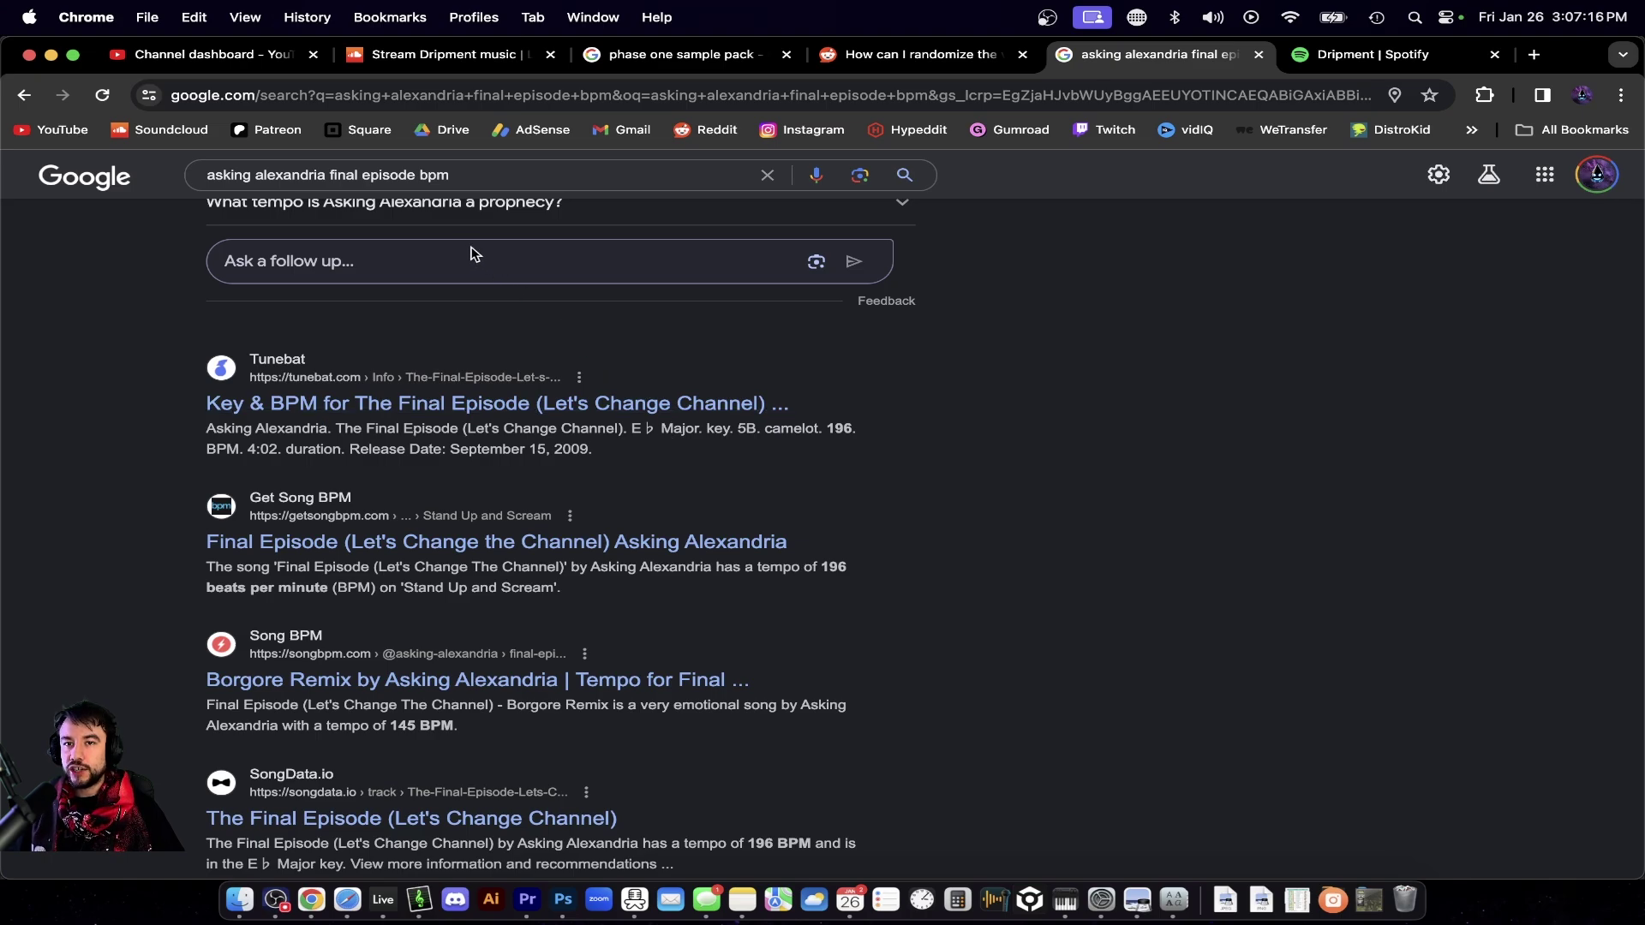
{"action": "scroll", "coordinate": [474, 454], "scroll_direction": "up", "scroll_amount": 8}
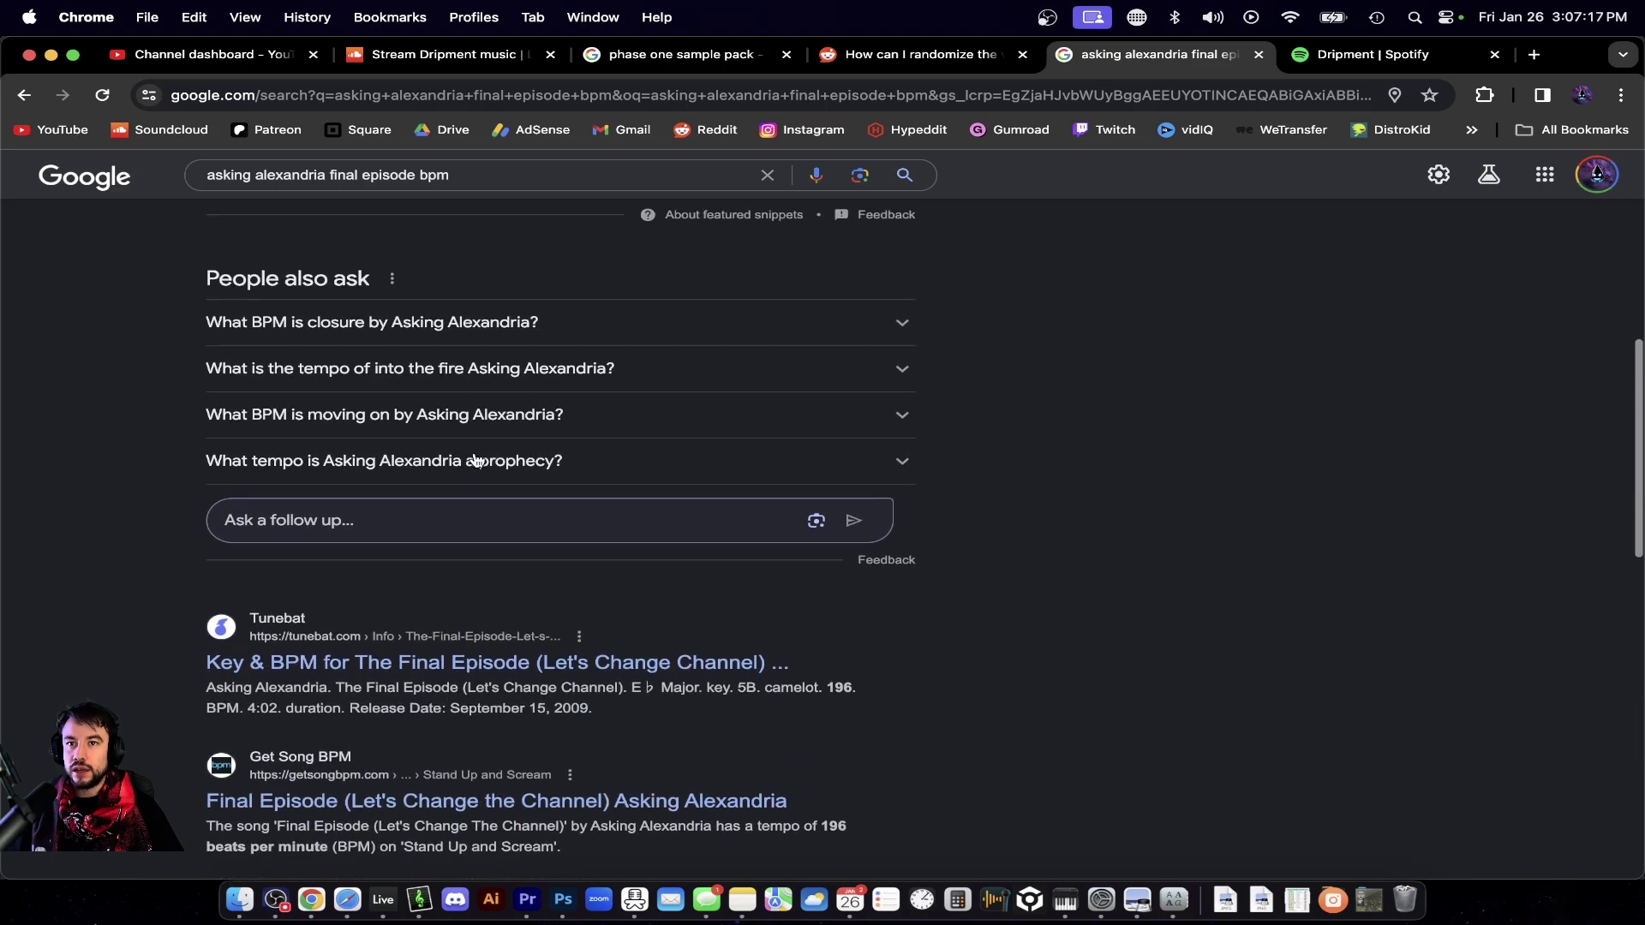
Search Google for "e flat major relative minor".
{"action": "triple_click", "coordinate": [503, 175]}
{"action": "type", "text": "e flat"}
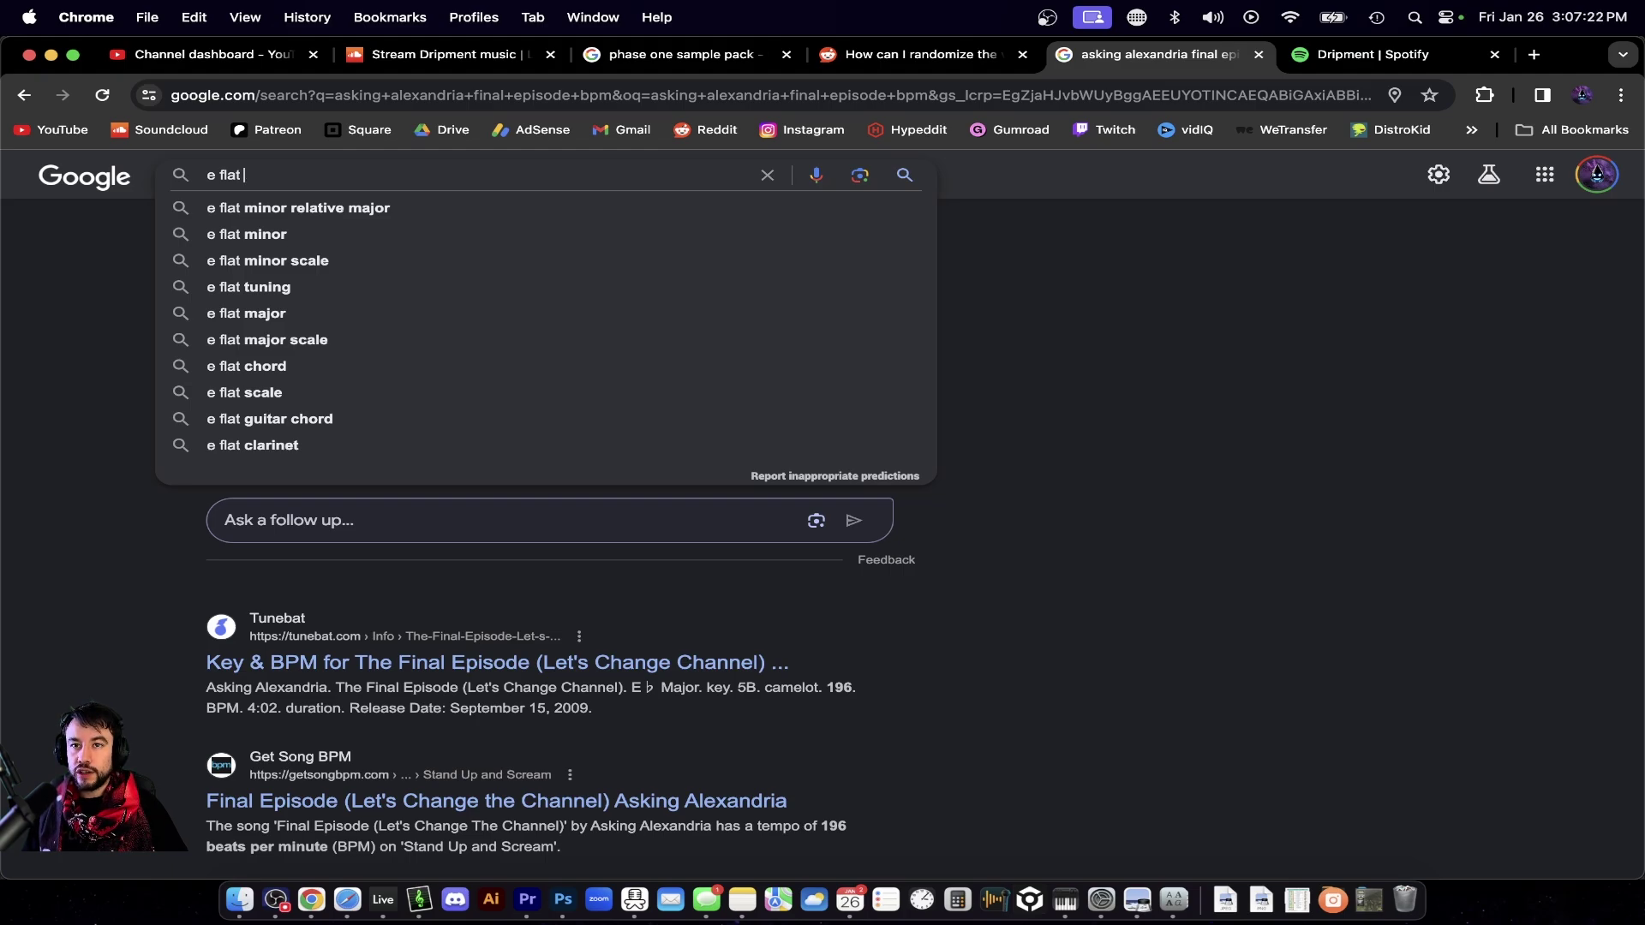
{"action": "type", "text": " ma"}
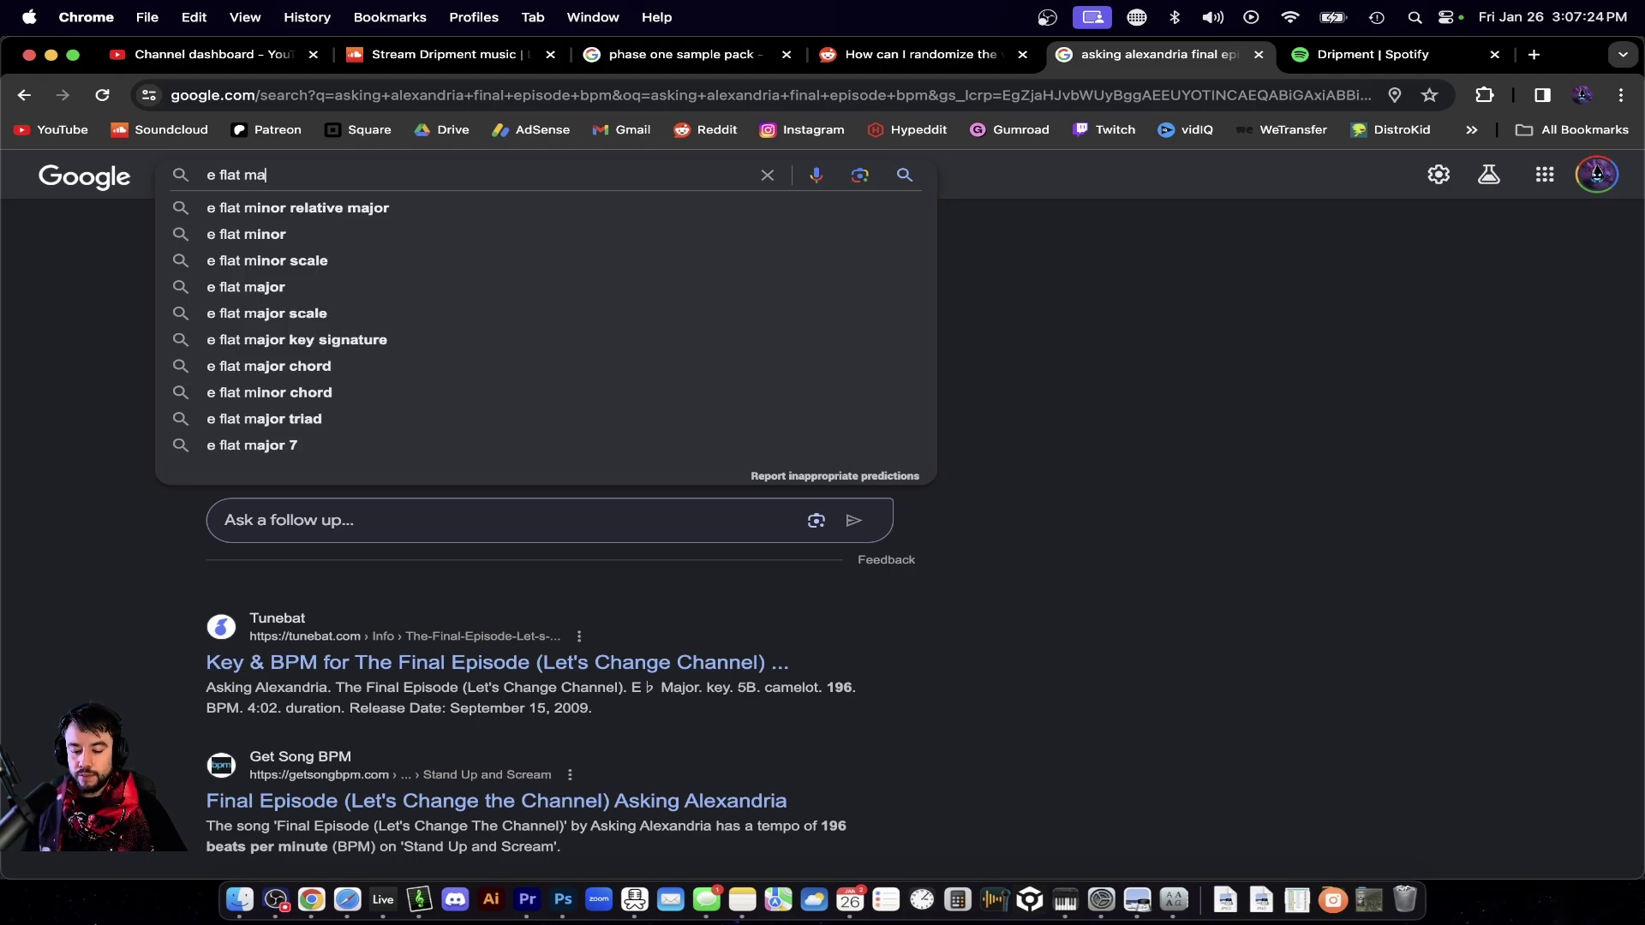
{"action": "type", "text": "jor relative minor"}
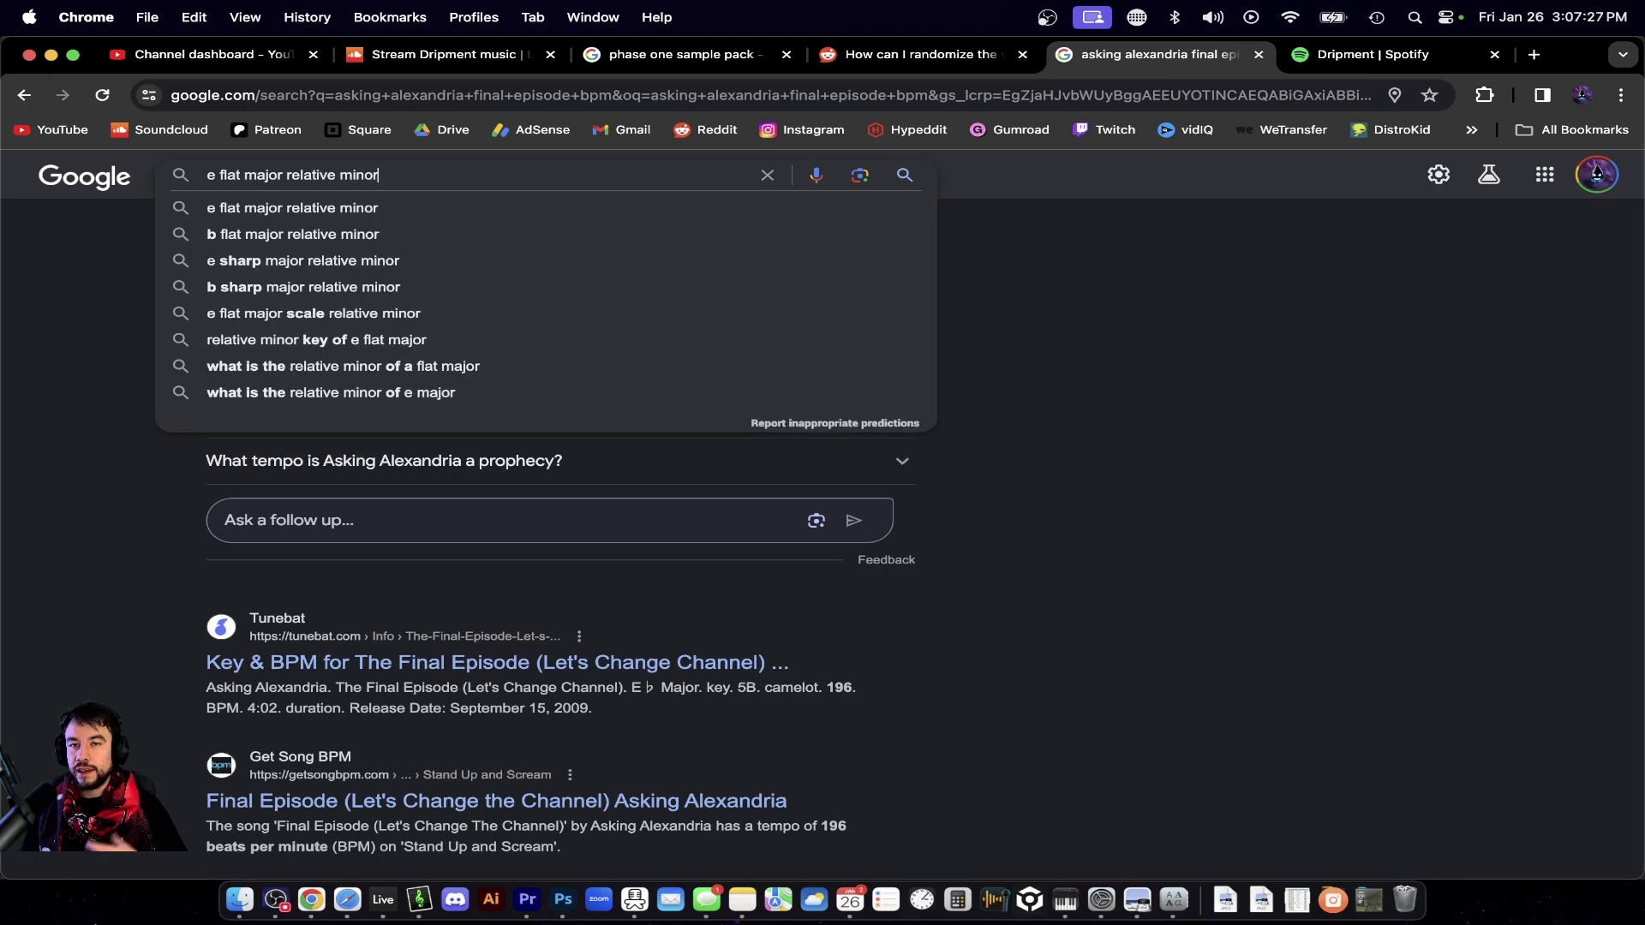
{"action": "key", "text": "Return"}
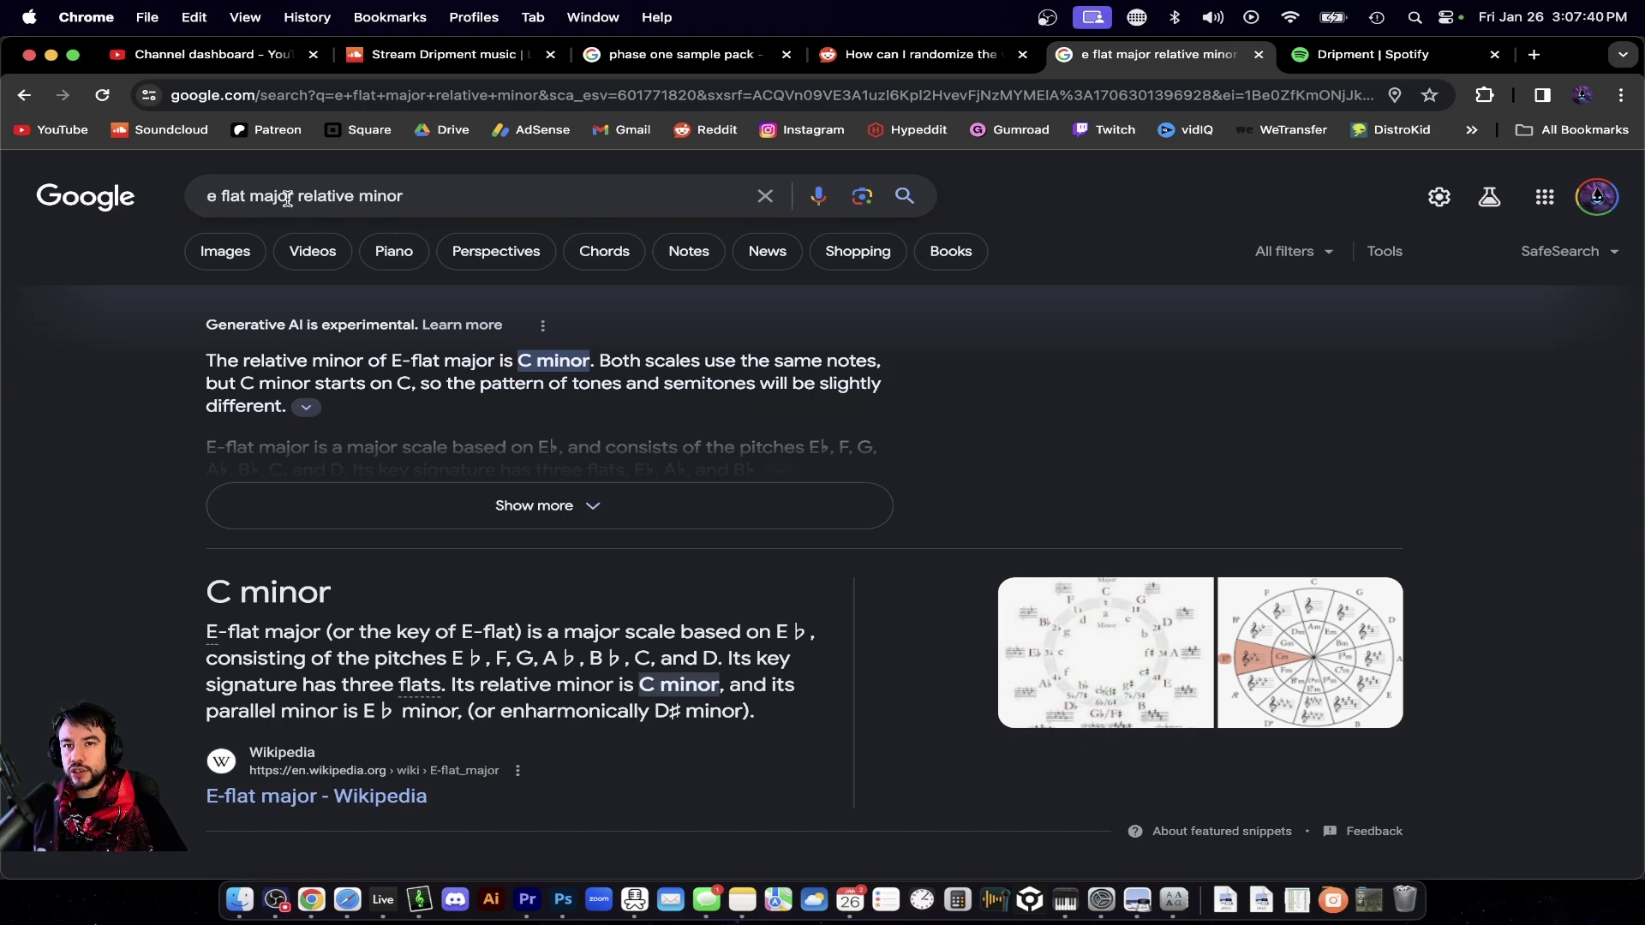
Examine the relative minor answer in the search results, highlighting the "C minor" heading.
{"action": "left_click", "coordinate": [394, 199]}
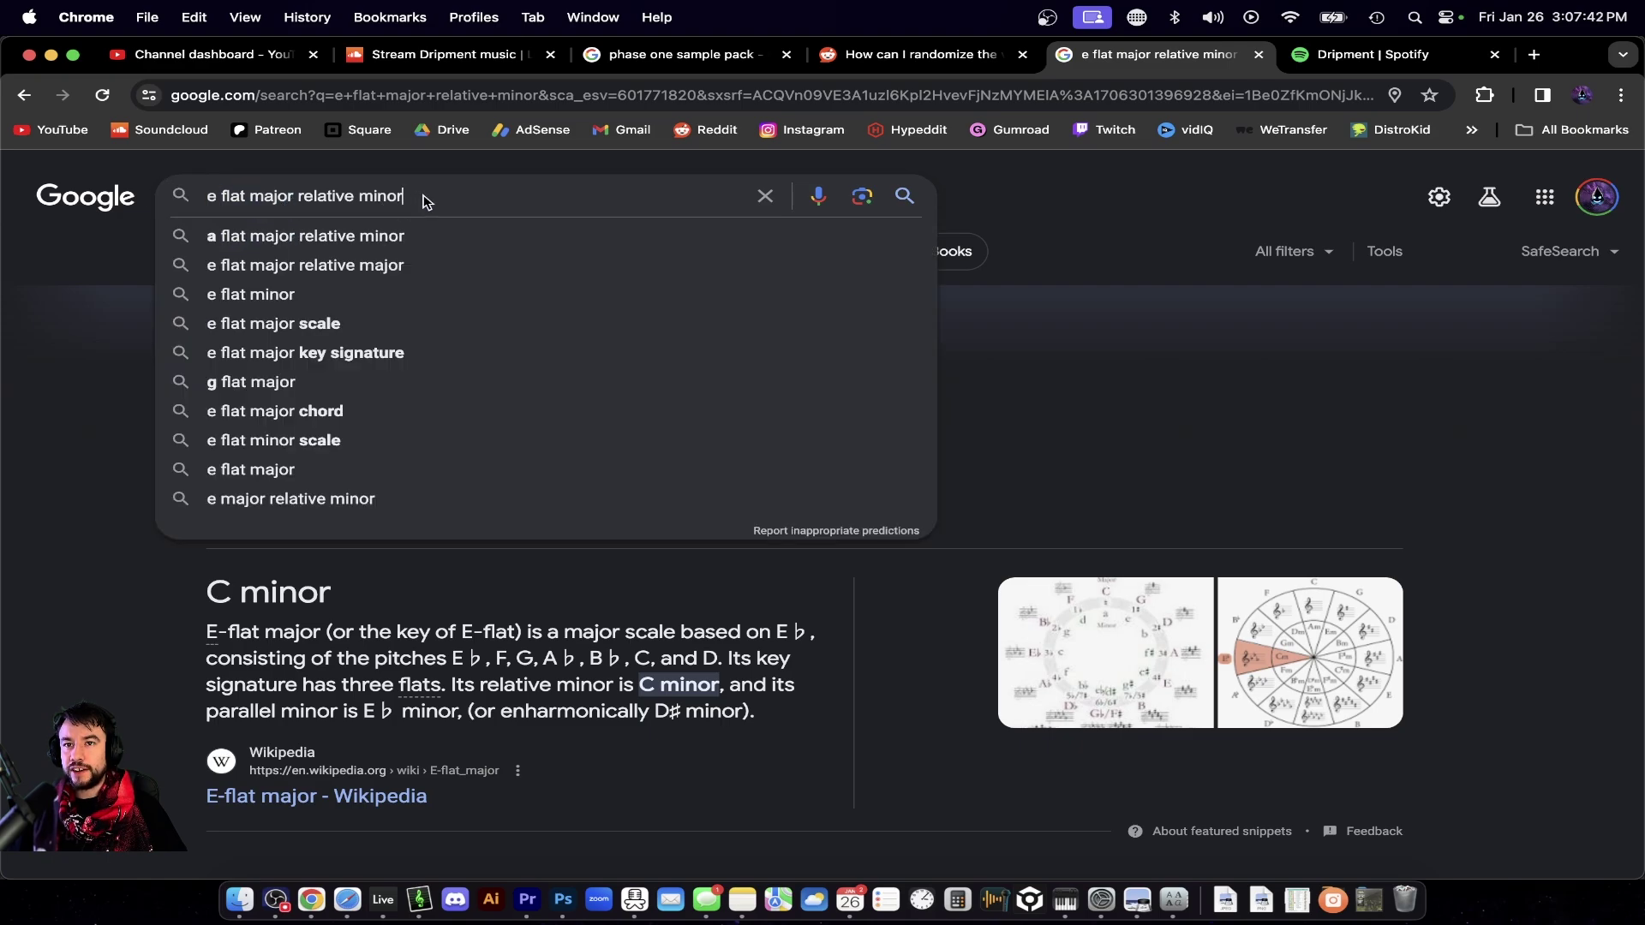
{"action": "left_click", "coordinate": [310, 604]}
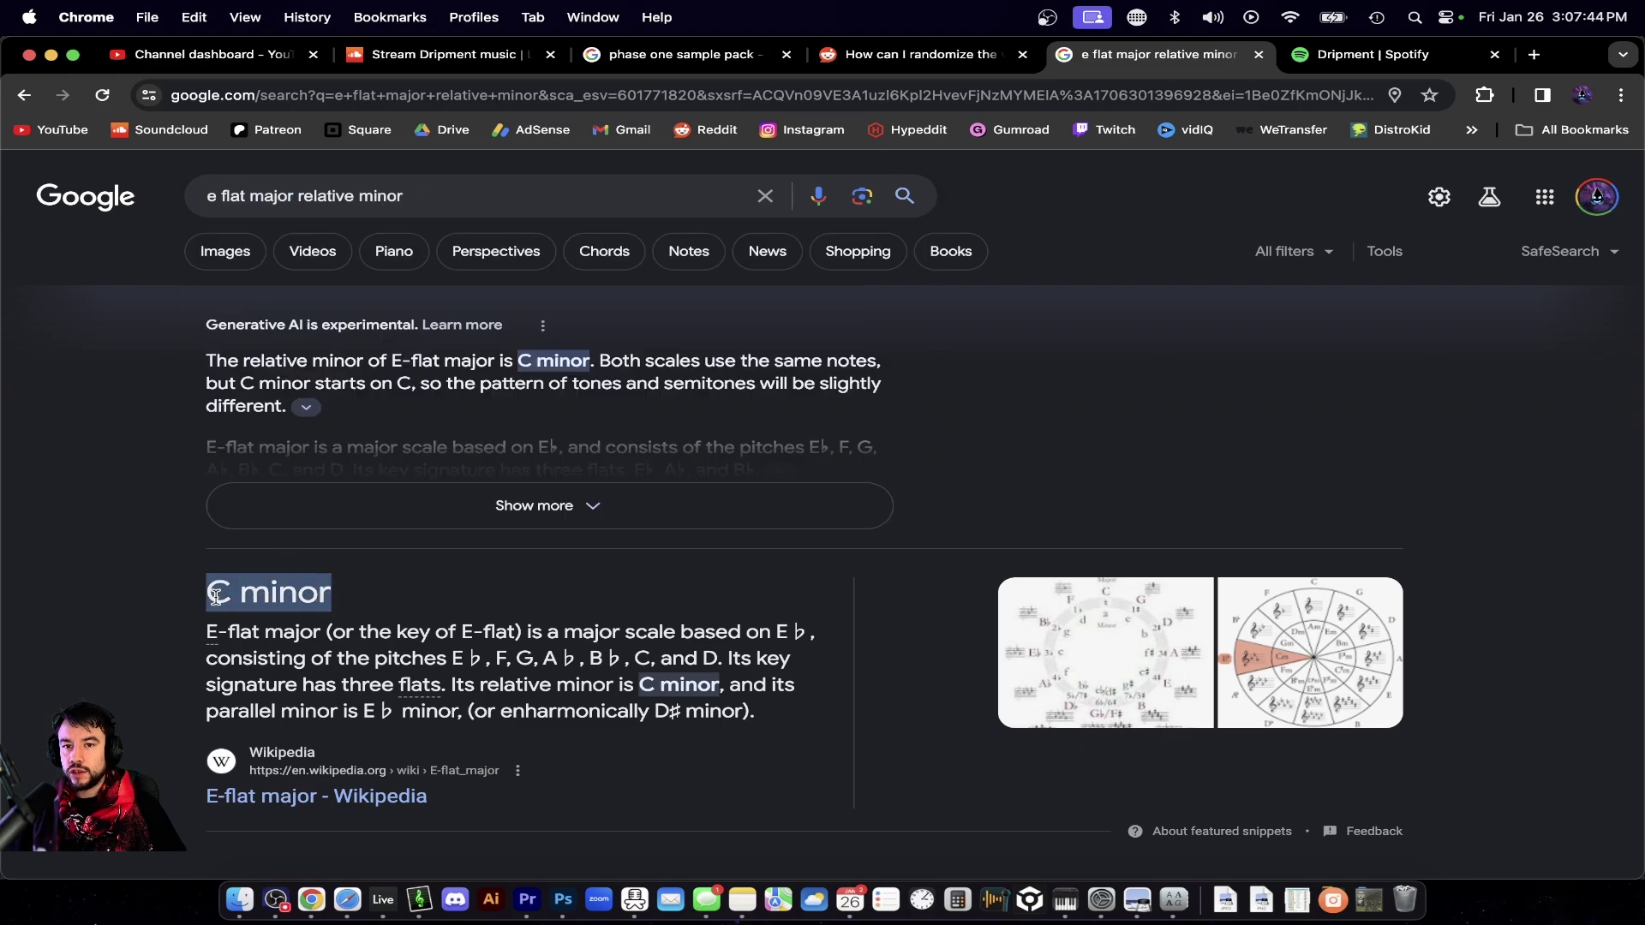
{"action": "left_click", "coordinate": [373, 603]}
{"action": "scroll", "coordinate": [244, 533], "scroll_direction": "down", "scroll_amount": 2}
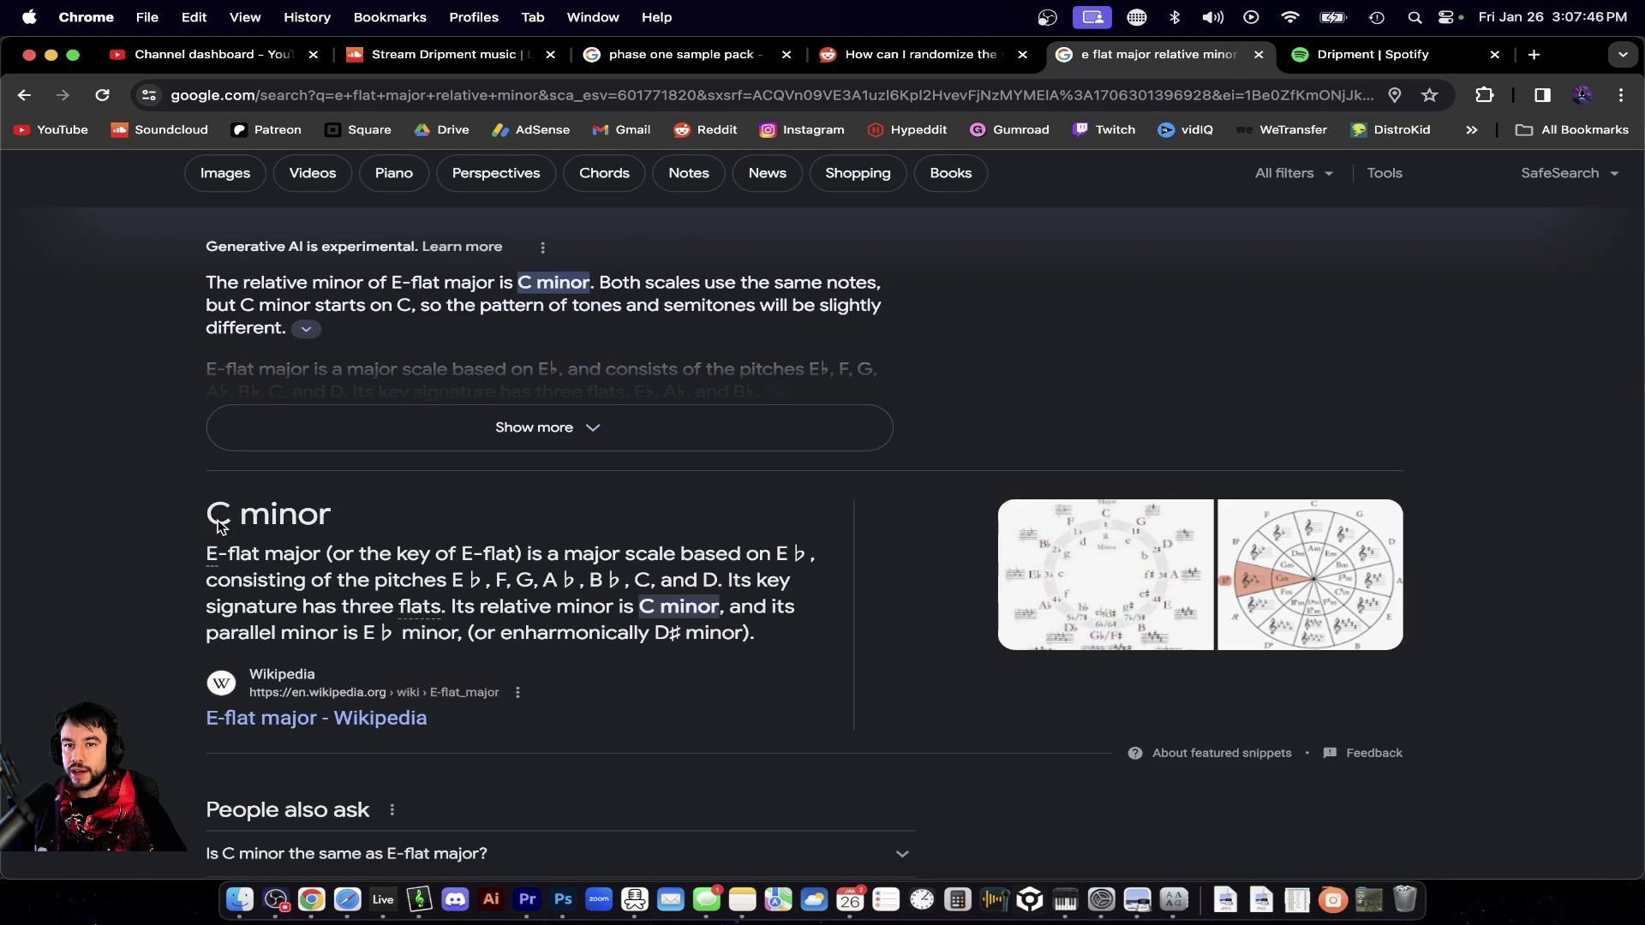
{"action": "left_click_drag", "start_coordinate": [220, 526], "coordinate": [323, 532]}
{"action": "left_click", "coordinate": [332, 531]}
{"action": "double_click", "coordinate": [263, 529]}
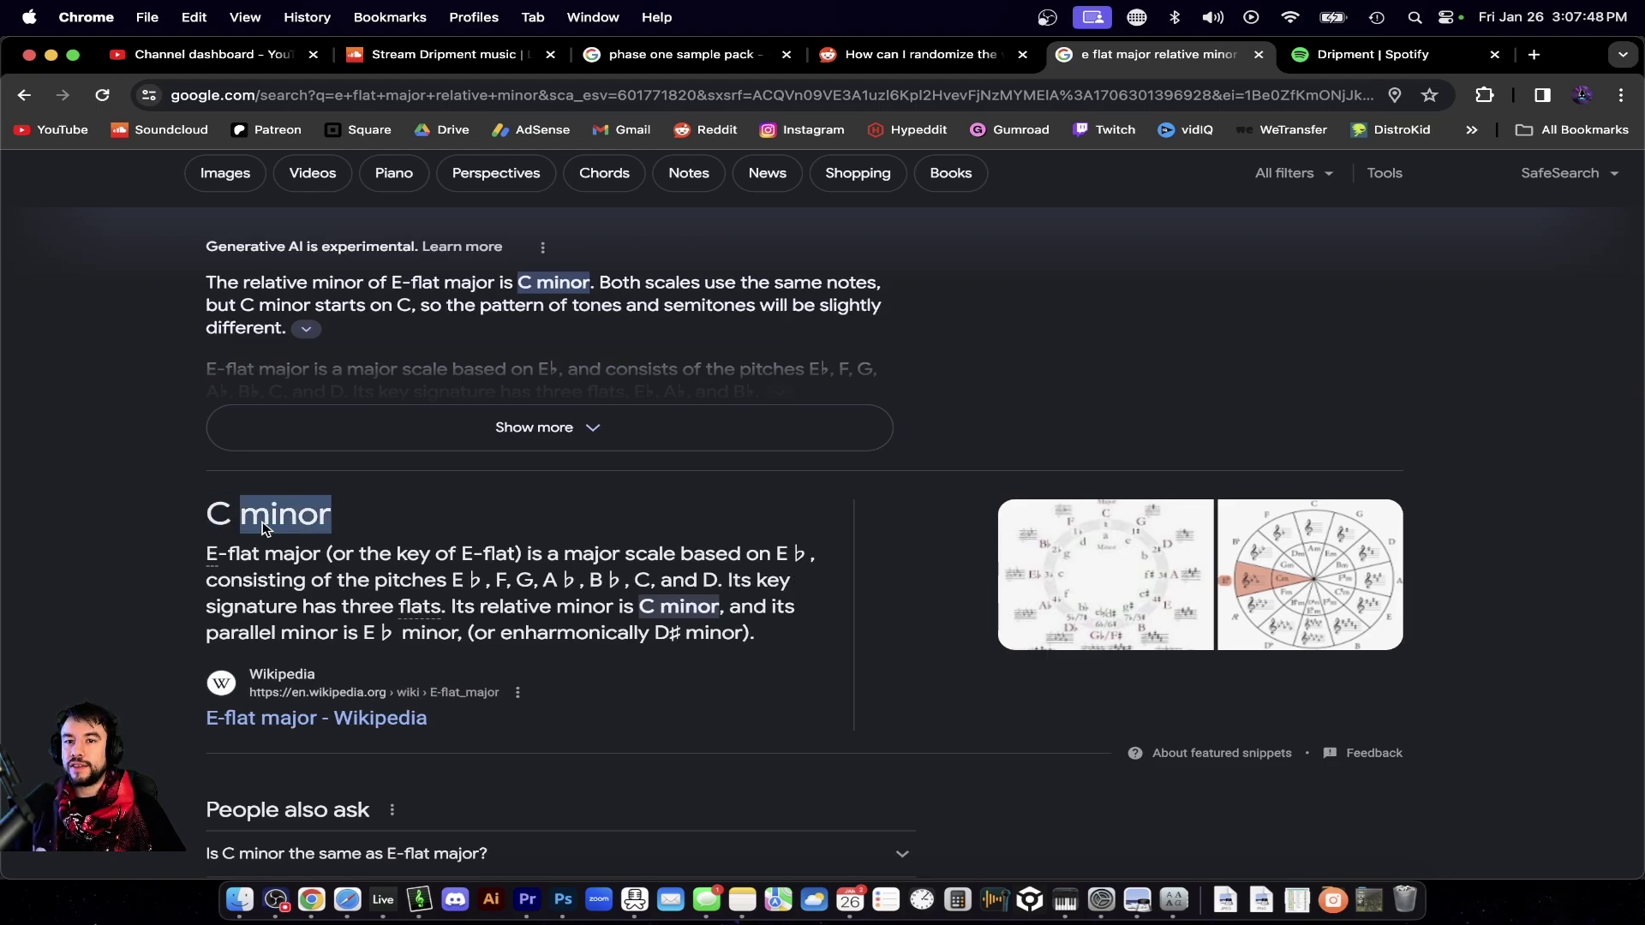
{"action": "left_click", "coordinate": [214, 516]}
{"action": "left_click_drag", "start_coordinate": [360, 528], "coordinate": [203, 521]}
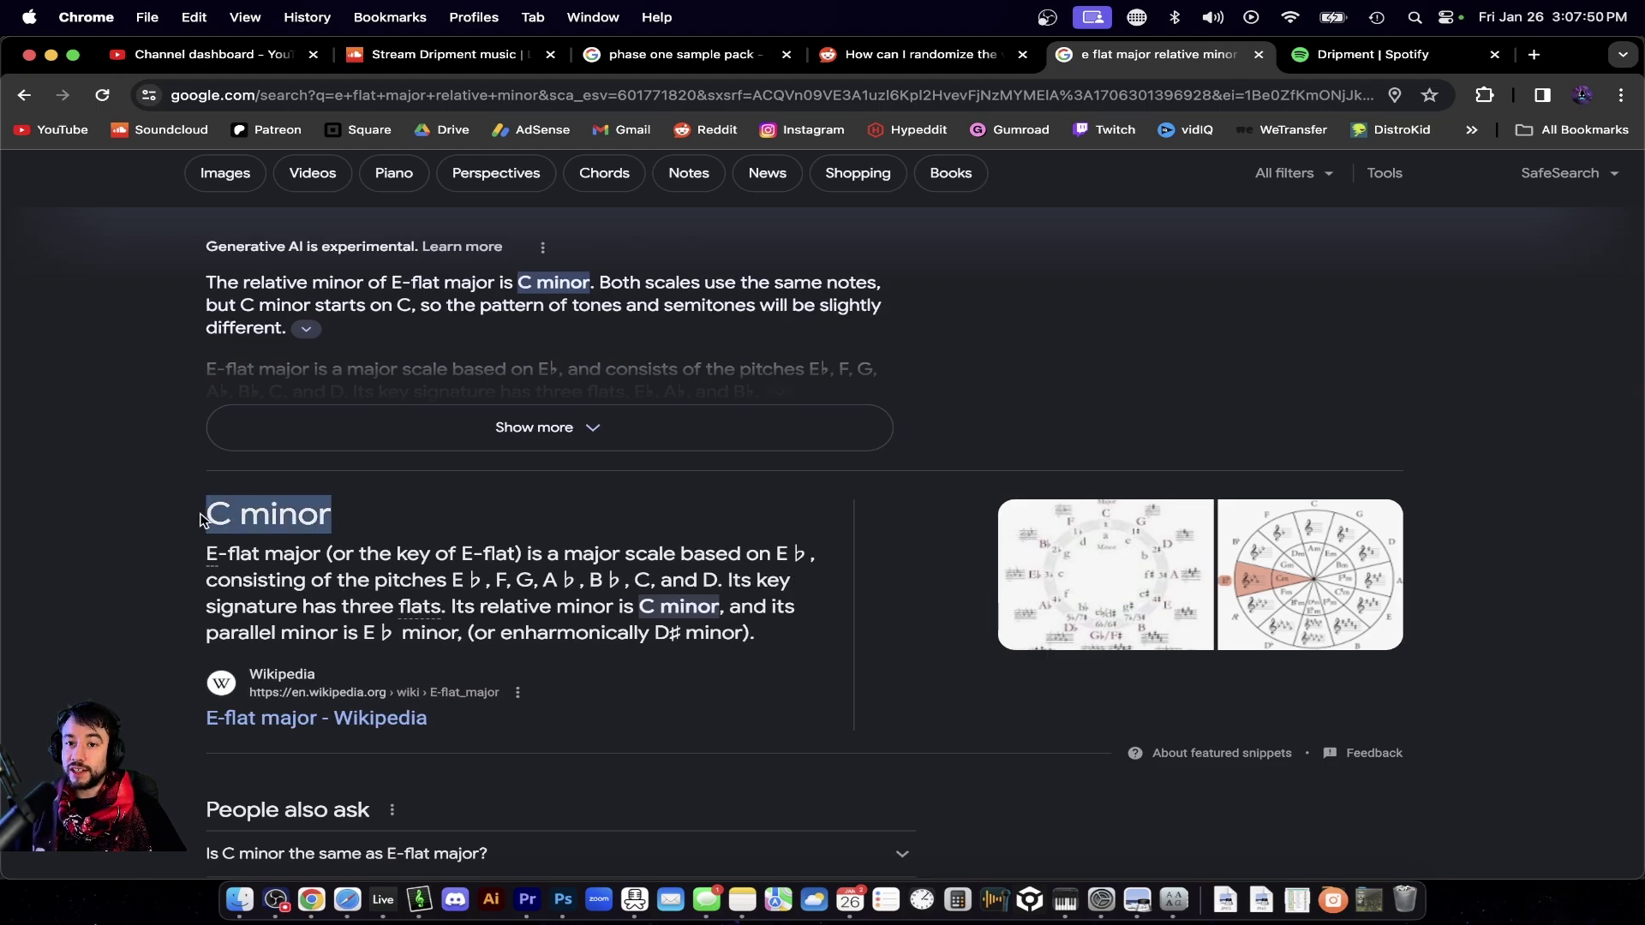
{"action": "left_click", "coordinate": [313, 522]}
Switch back to Live and close the acapella clip's detail view.
{"action": "key", "text": "super+Tab"}
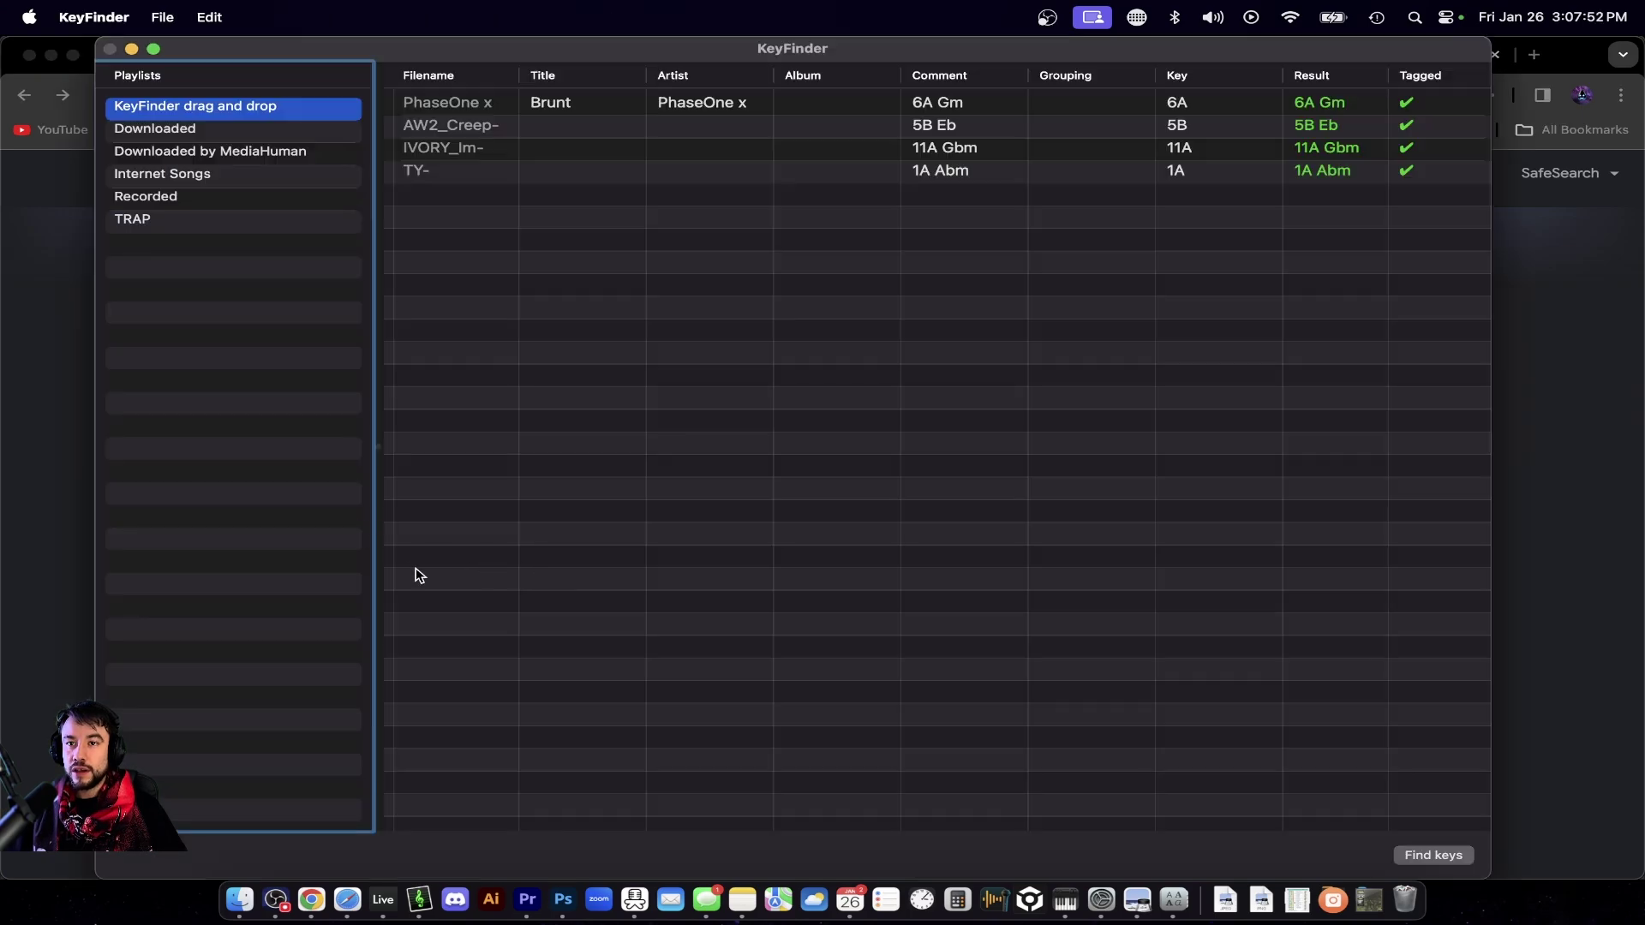
{"action": "key", "text": "super+Tab"}
{"action": "left_click", "coordinate": [377, 901]}
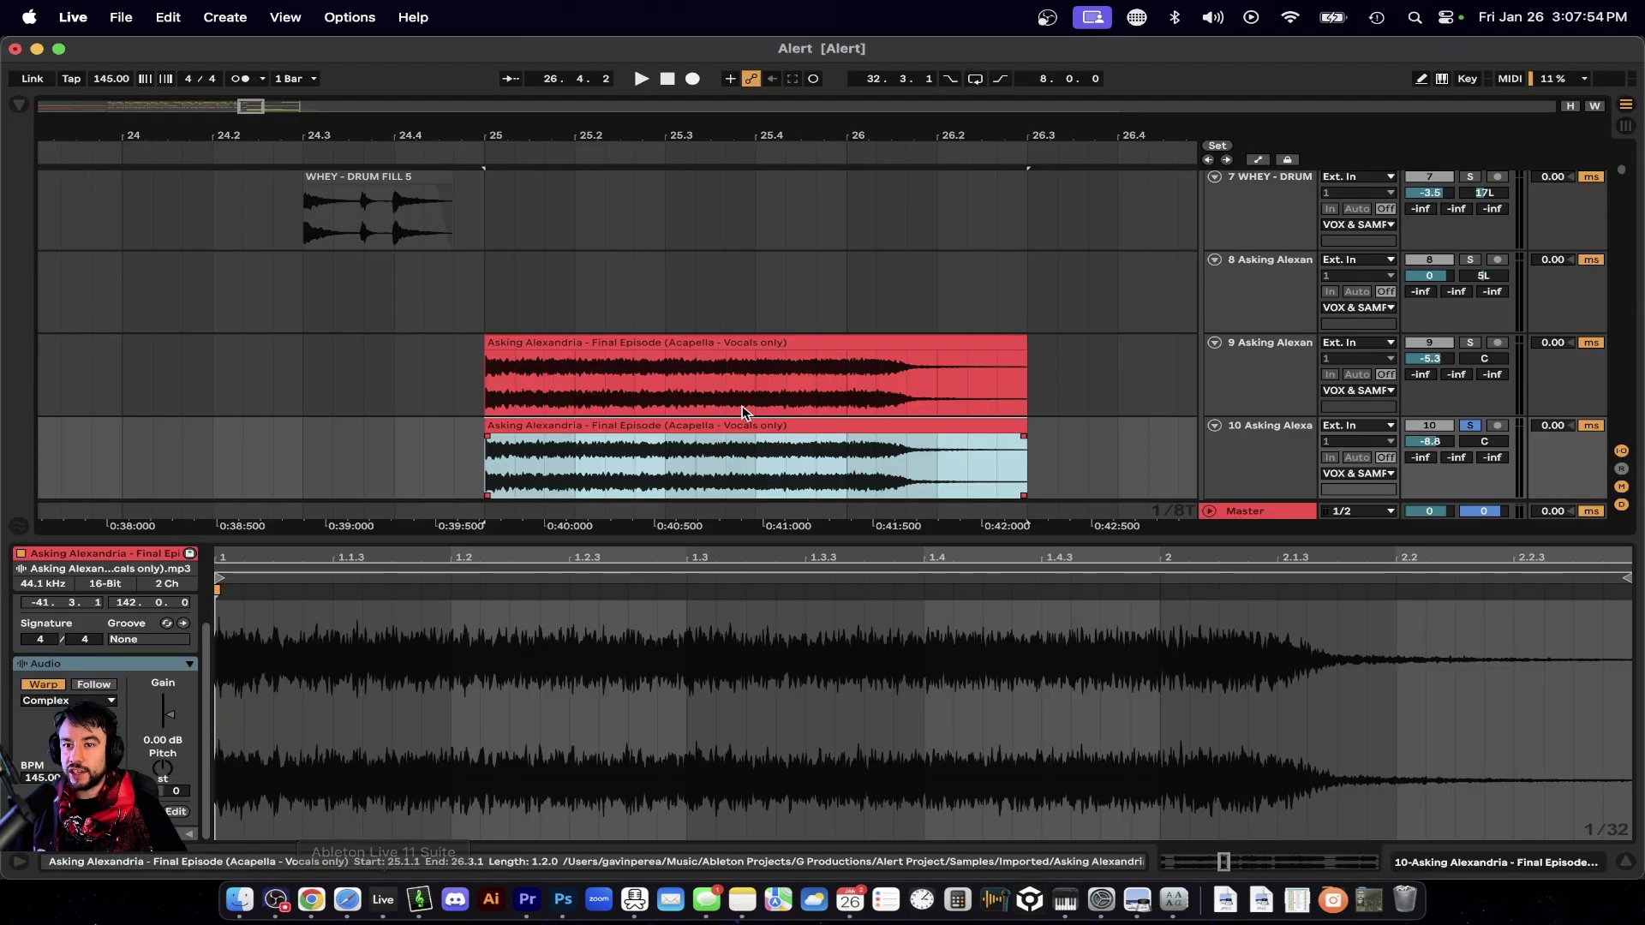
{"action": "scroll", "coordinate": [580, 426], "scroll_direction": "down", "scroll_amount": 3}
{"action": "key", "text": "super+alt+l"}
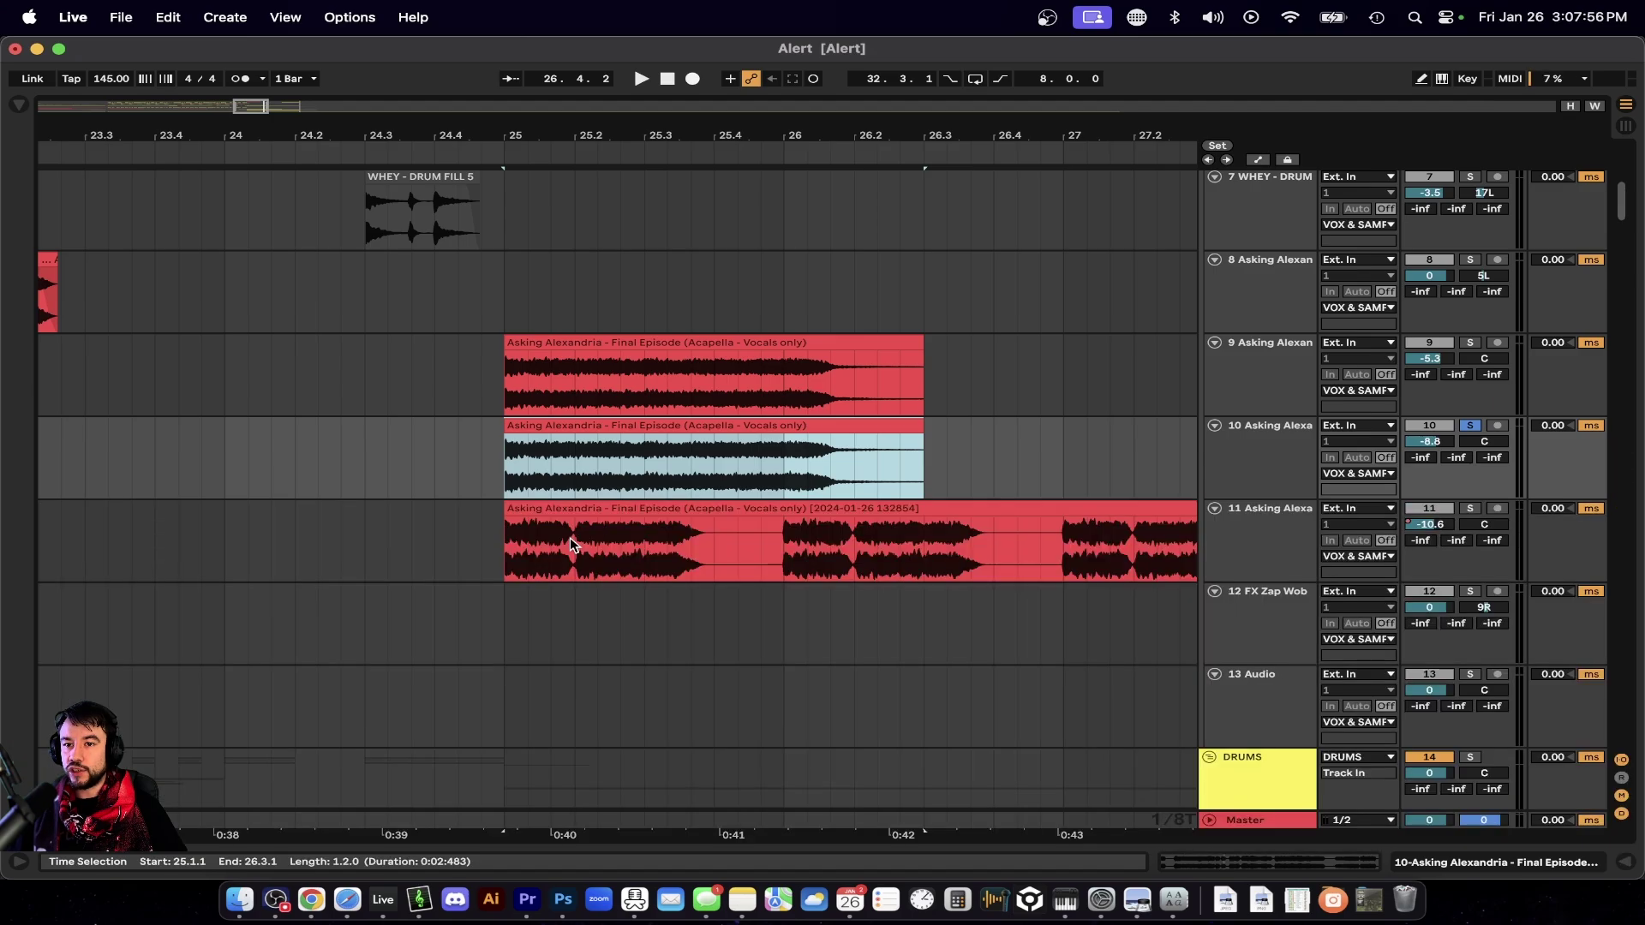
Solo track 9 together with track 10 and play both vocal clips from 25.1.1.
{"action": "scroll", "coordinate": [570, 542], "scroll_direction": "down", "scroll_amount": 3}
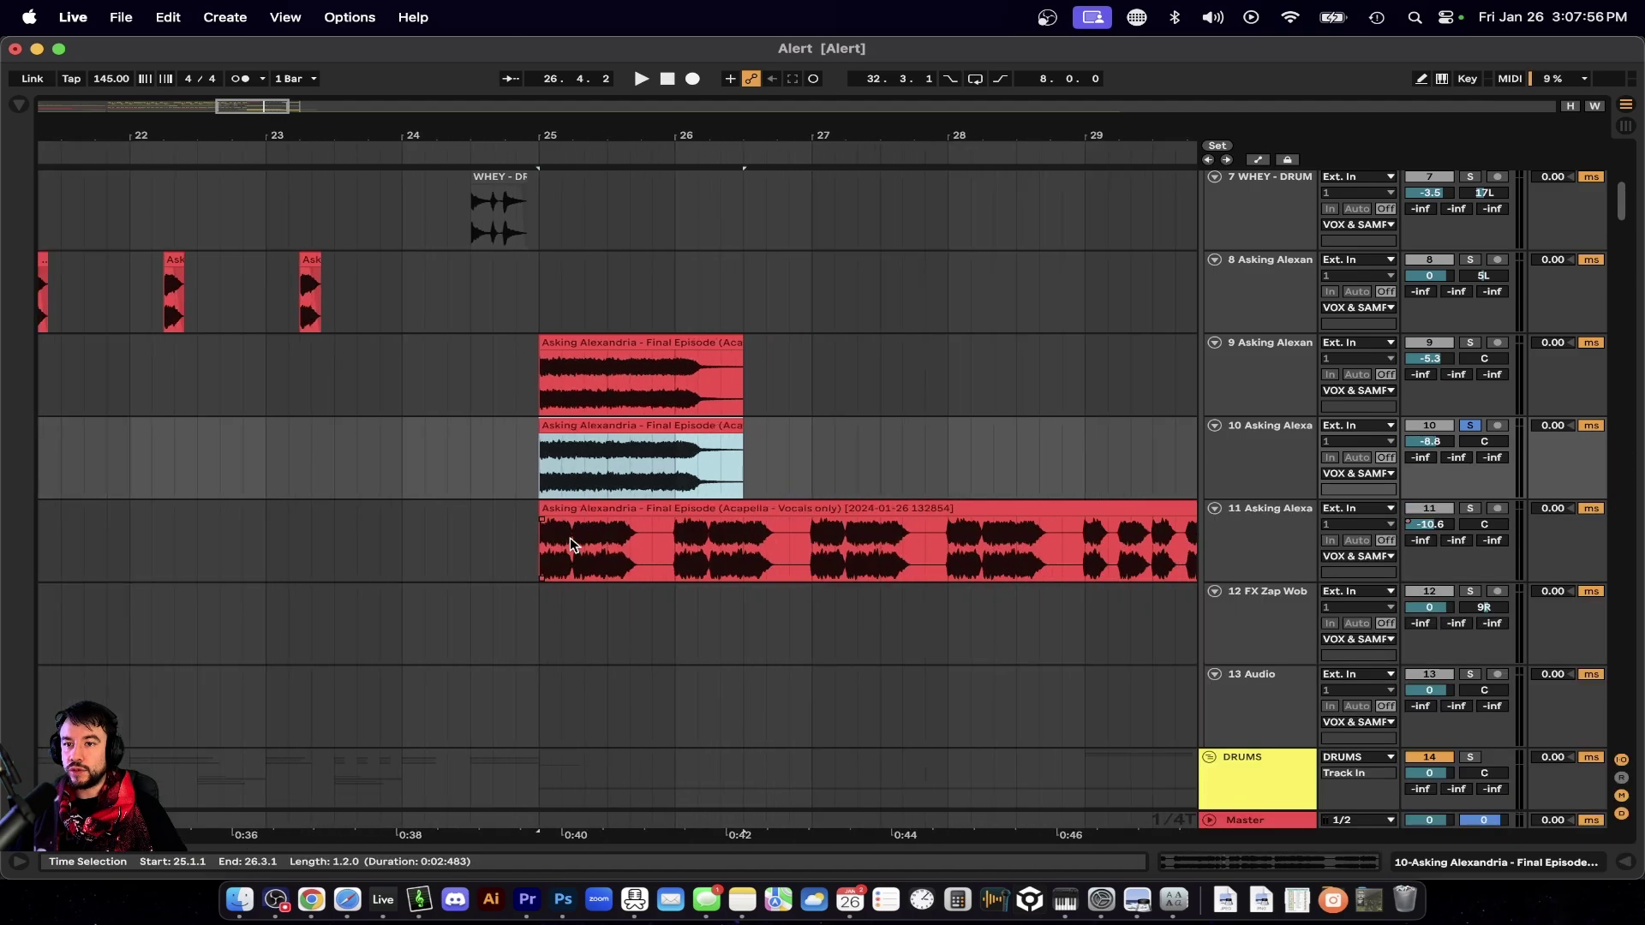
{"action": "left_click", "coordinate": [1468, 332]}
{"action": "scroll", "coordinate": [522, 435], "scroll_direction": "up", "scroll_amount": 5}
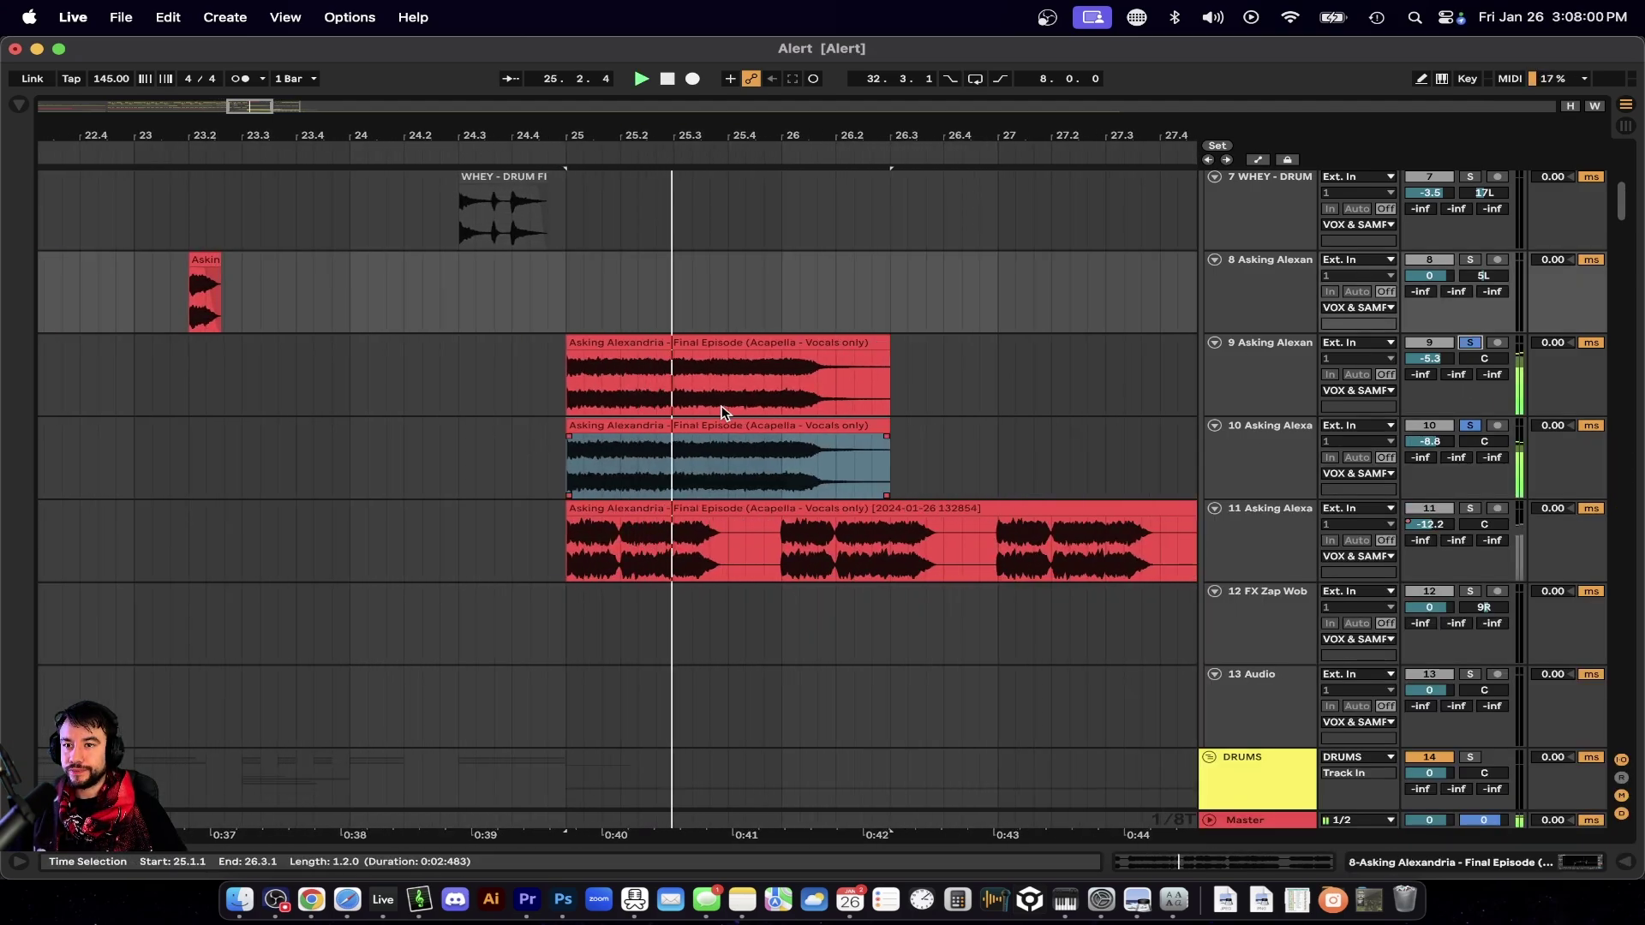
Open the track 9 vocal clip's detail view and play the clip from 25.1.1 with only track 9 soloed.
{"action": "double_click", "coordinate": [654, 368]}
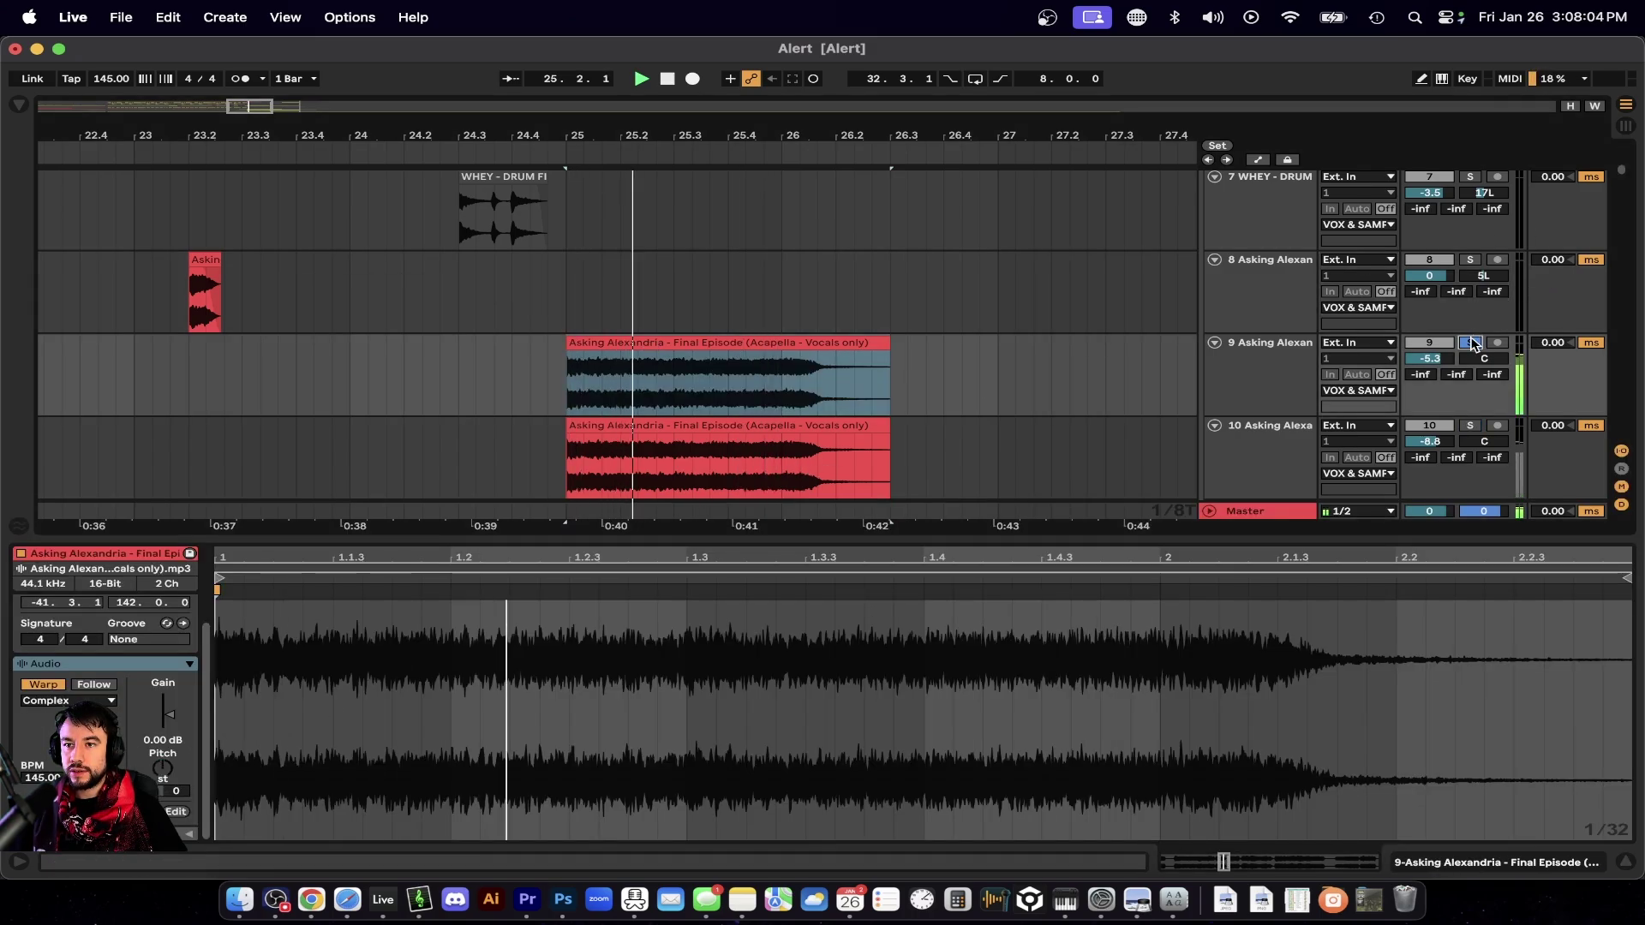
{"action": "key", "text": "space"}
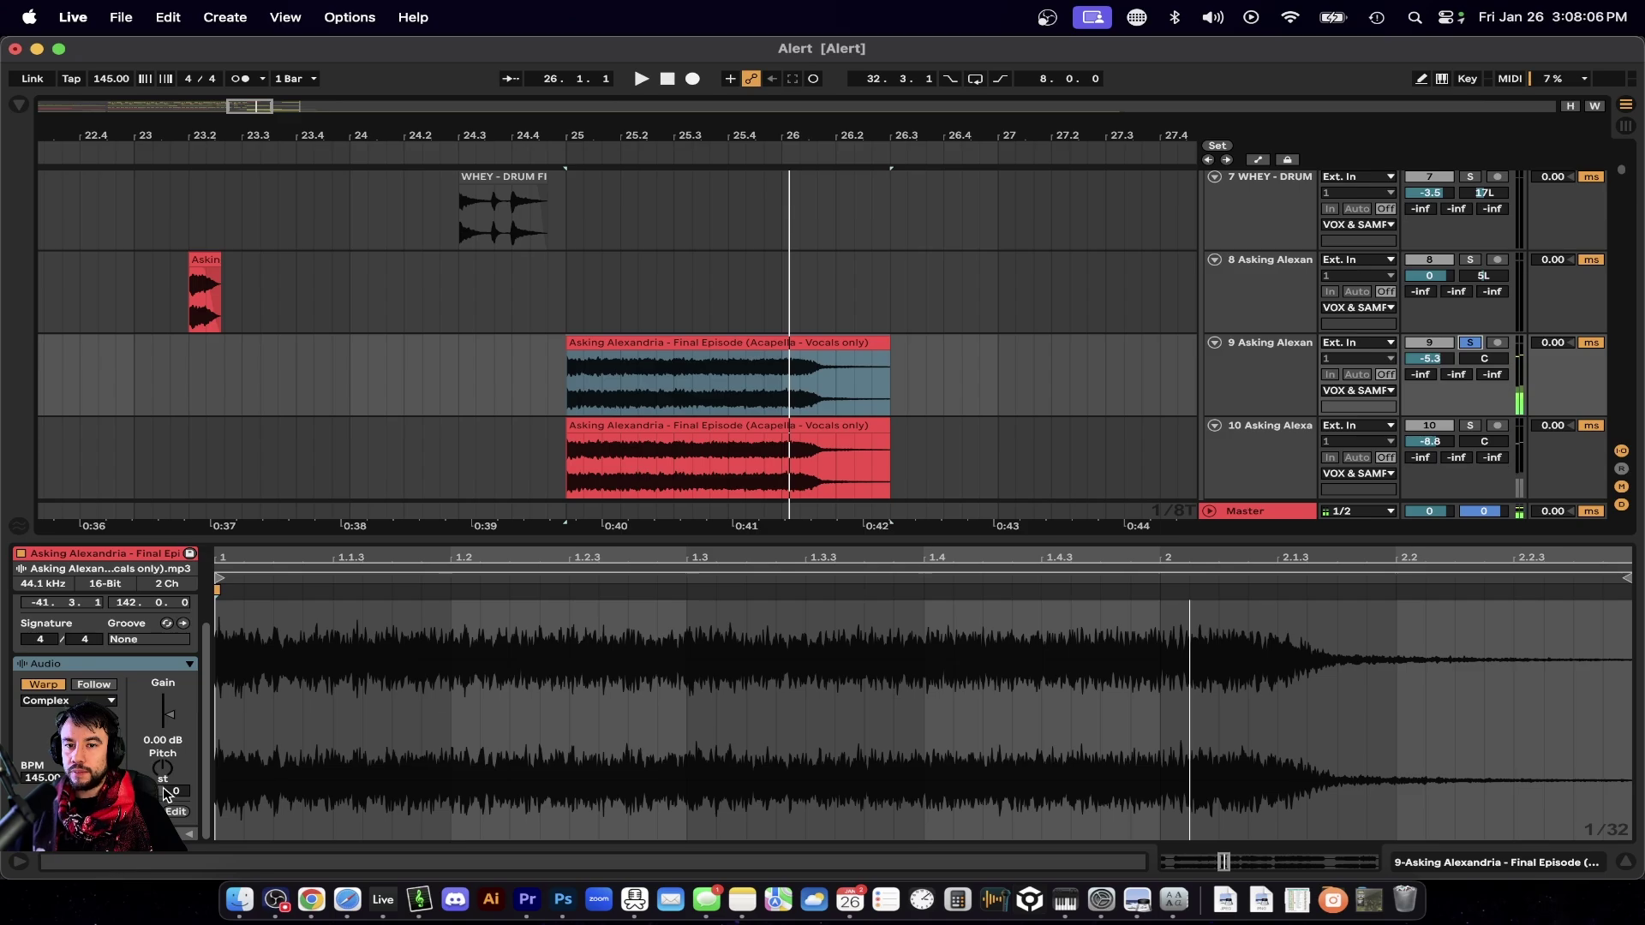
{"action": "key", "text": "space"}
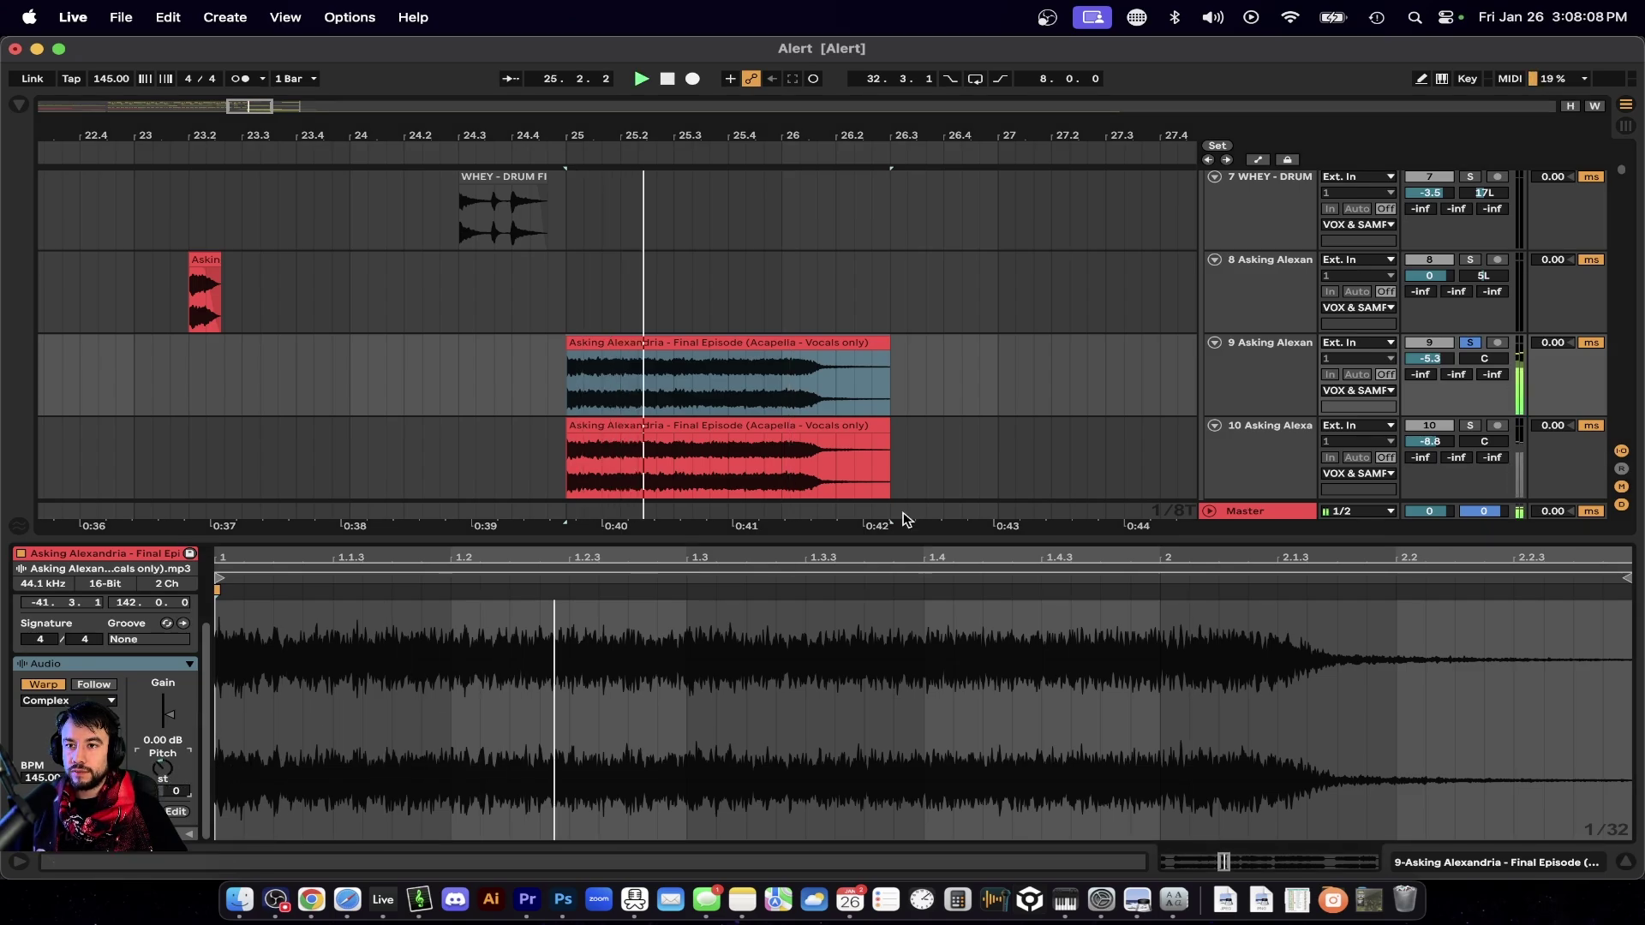
{"action": "scroll", "coordinate": [908, 358], "scroll_direction": "down", "scroll_amount": 2}
{"action": "scroll", "coordinate": [908, 358], "scroll_direction": "down", "scroll_amount": 2}
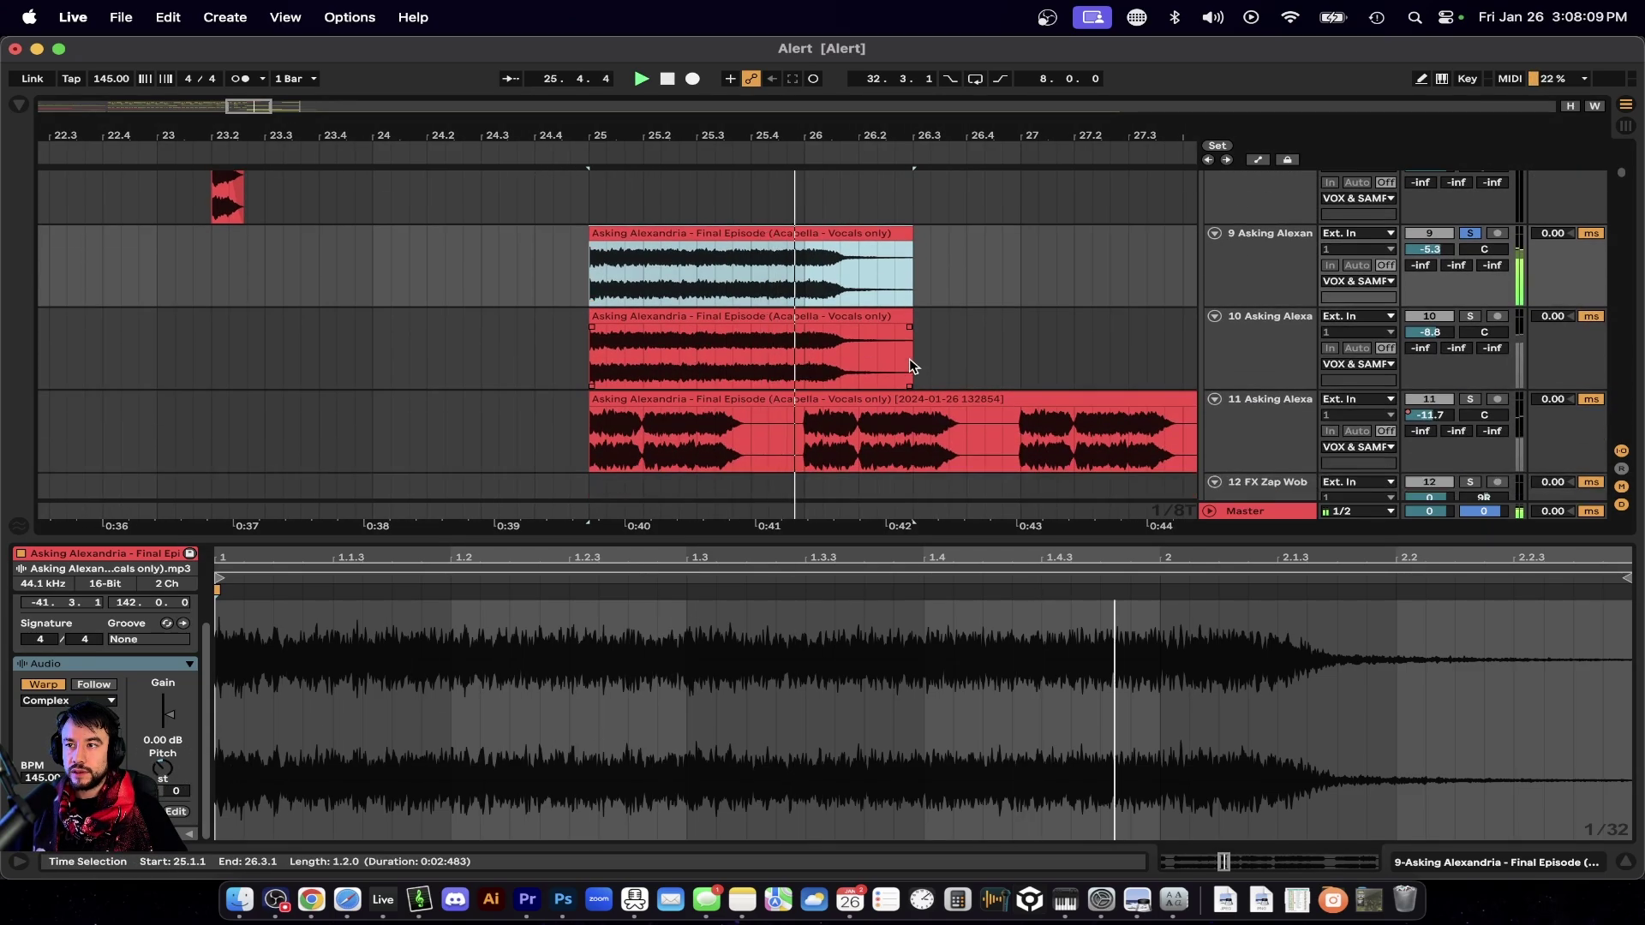
Compare the vocal layers by soloing track 10 alone and track 9 alone, finishing with both soloed and playing from 25.1.1.
{"action": "left_click", "coordinate": [1470, 317]}
{"action": "left_click", "coordinate": [891, 317]}
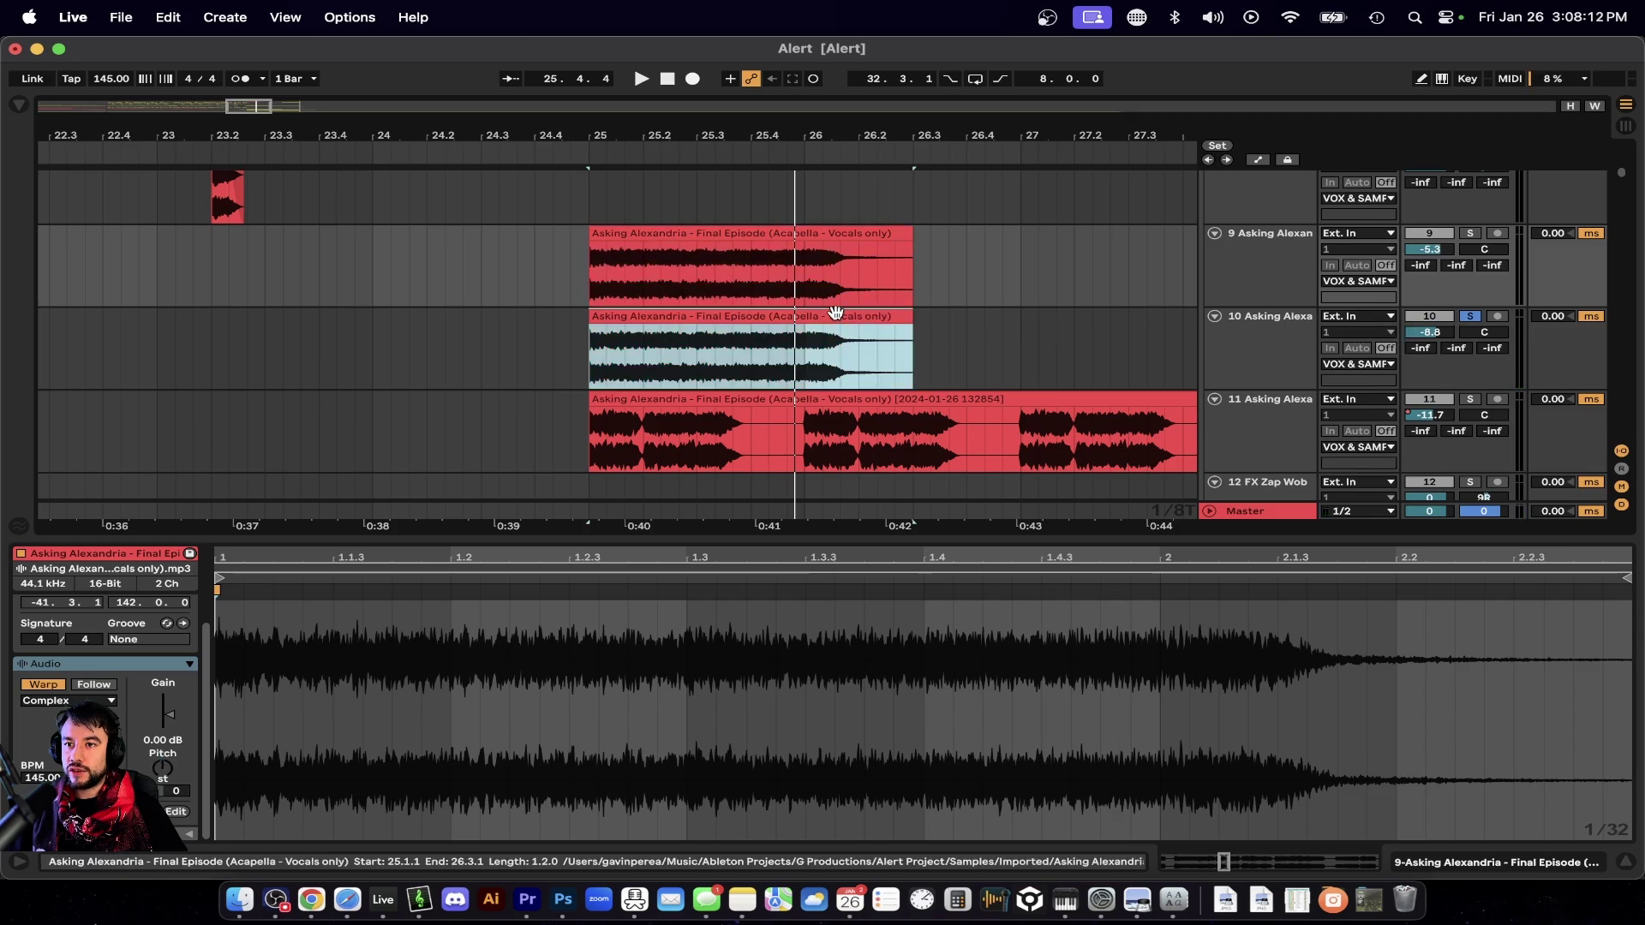
{"action": "key", "text": "space"}
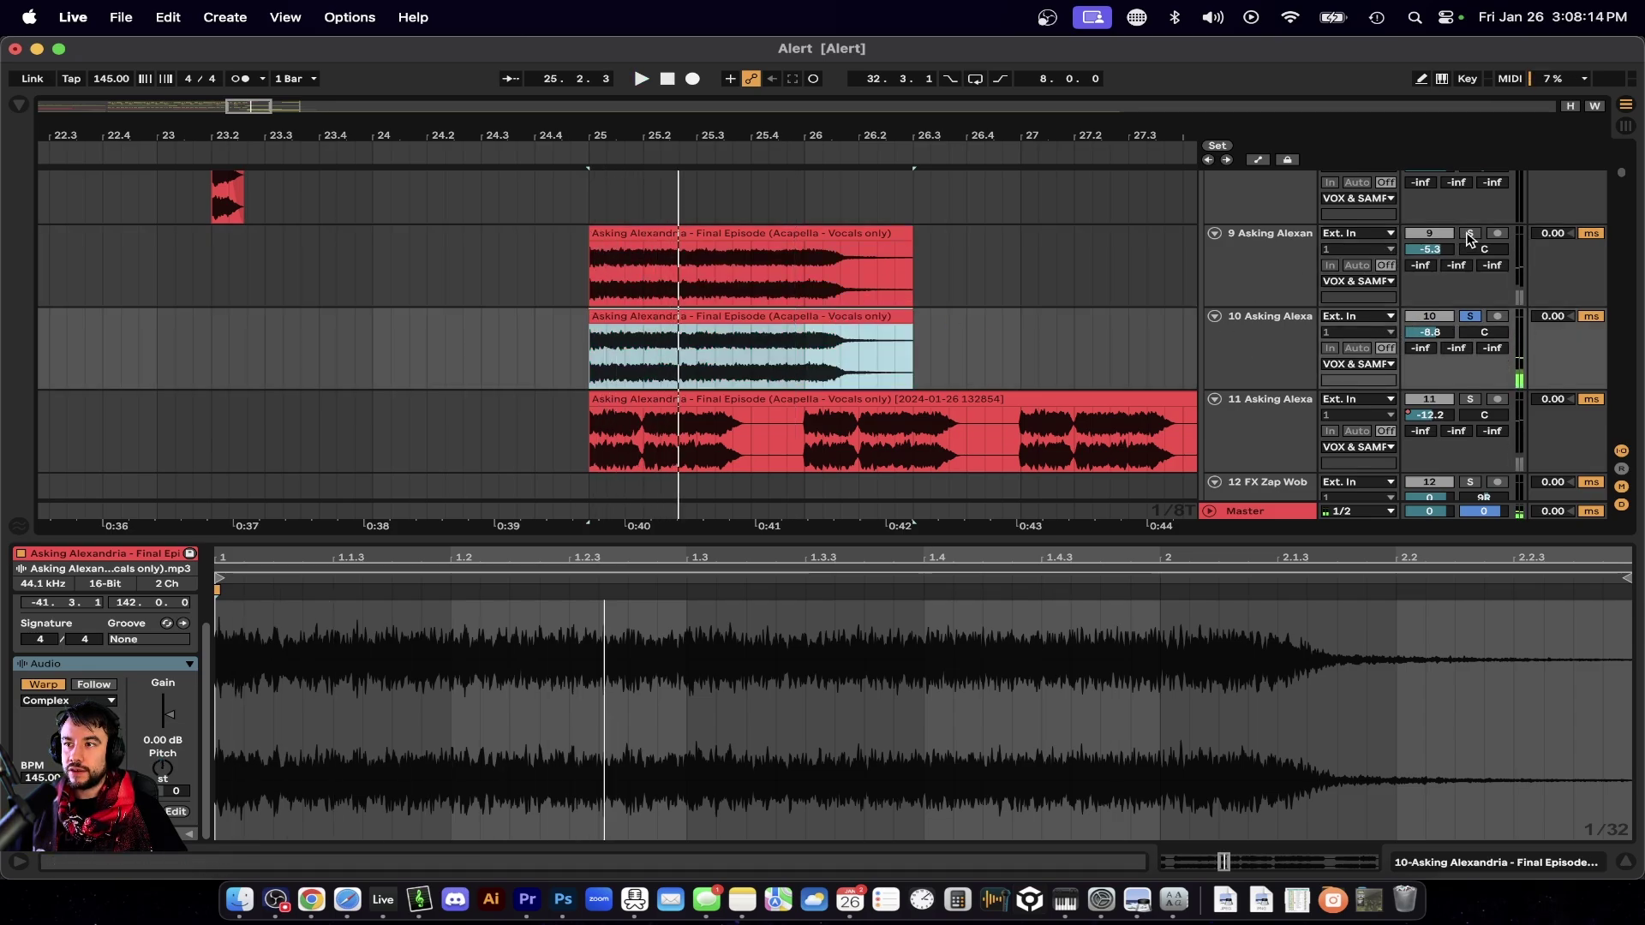
{"action": "left_click", "coordinate": [1469, 235]}
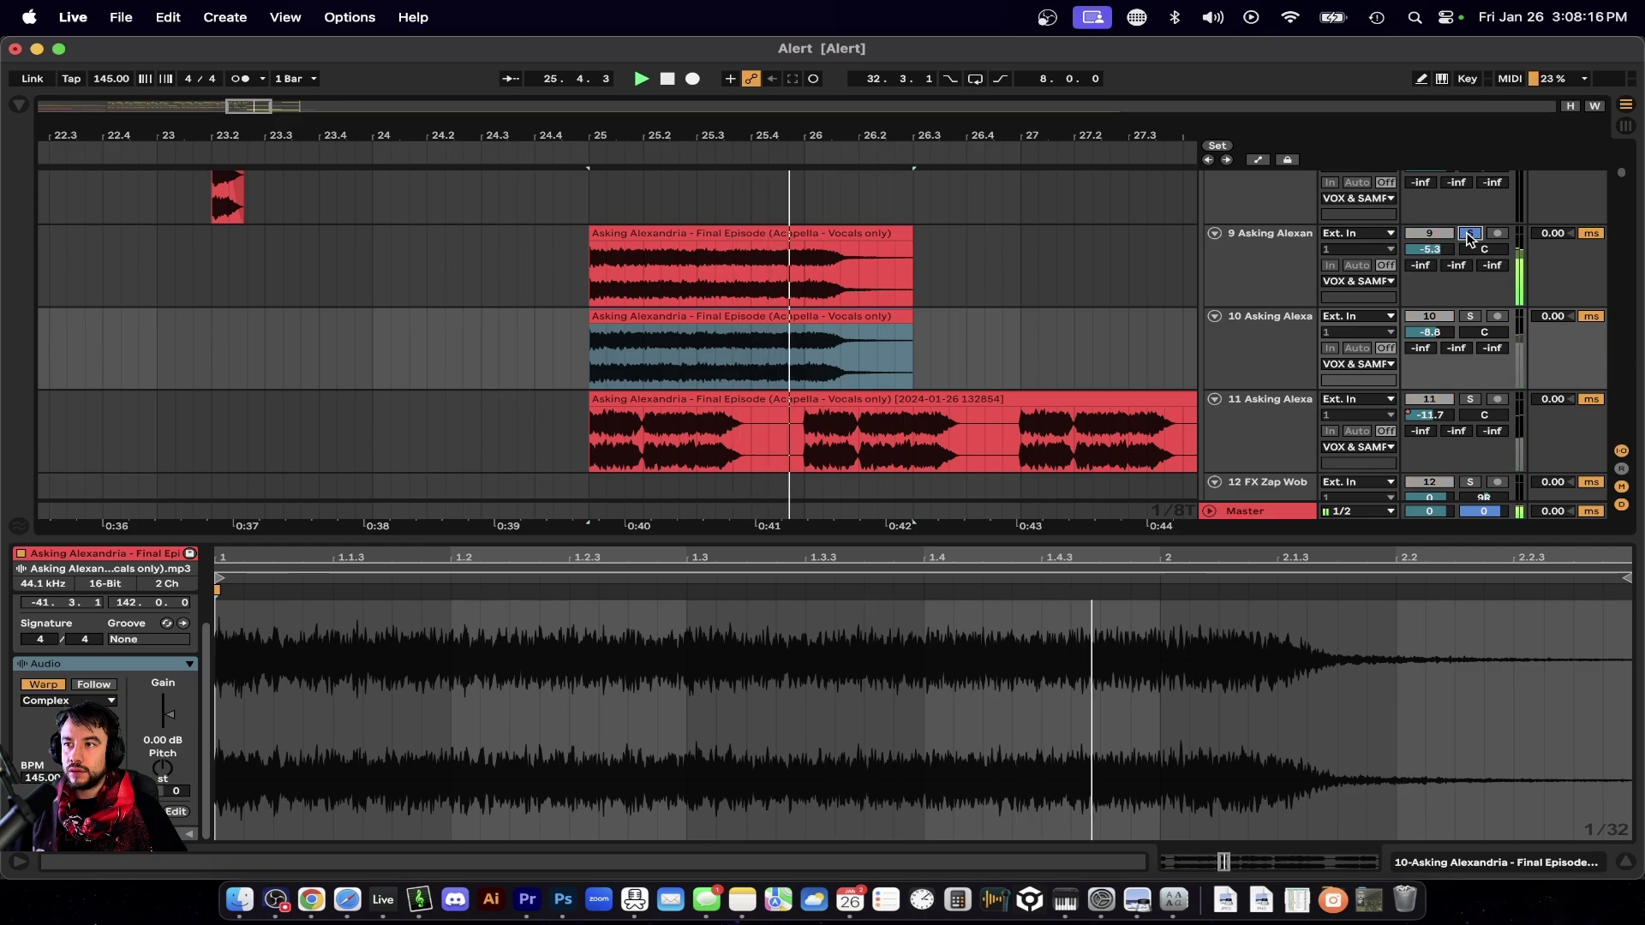
{"action": "key", "text": "space"}
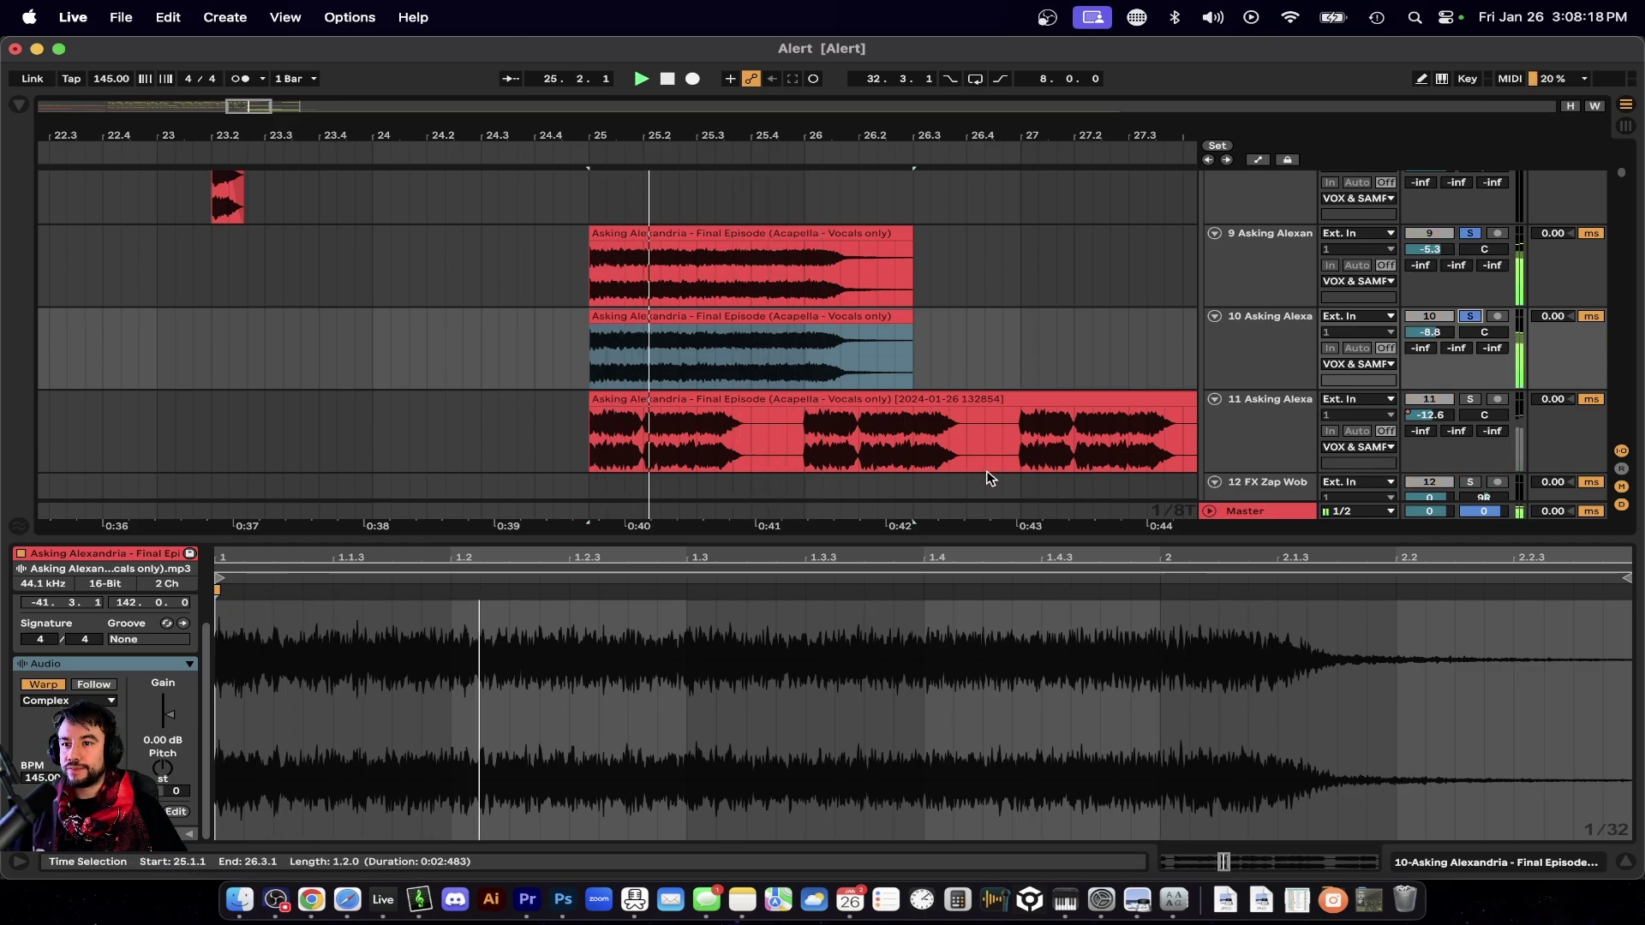
Clear the solos on tracks 9 and 10, solo track 11 alone and play its vocal.
{"action": "key", "text": "space"}
{"action": "left_click", "coordinate": [1473, 319]}
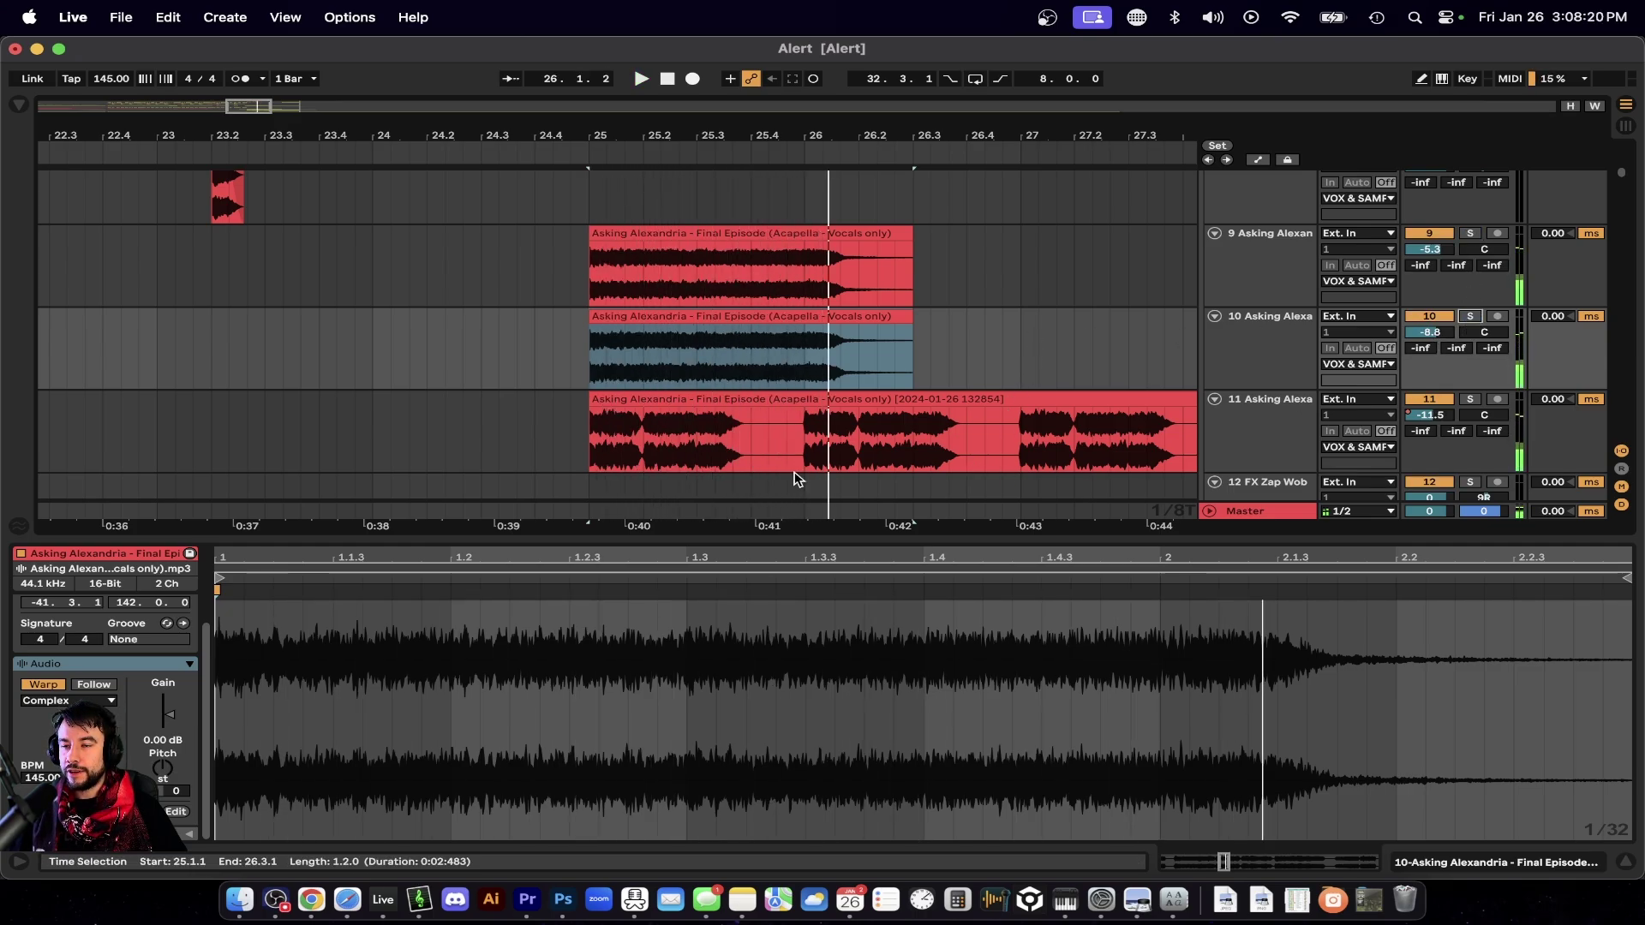
{"action": "scroll", "coordinate": [799, 473], "scroll_direction": "down", "scroll_amount": 3}
{"action": "left_click", "coordinate": [1467, 401]}
{"action": "key", "text": "space"}
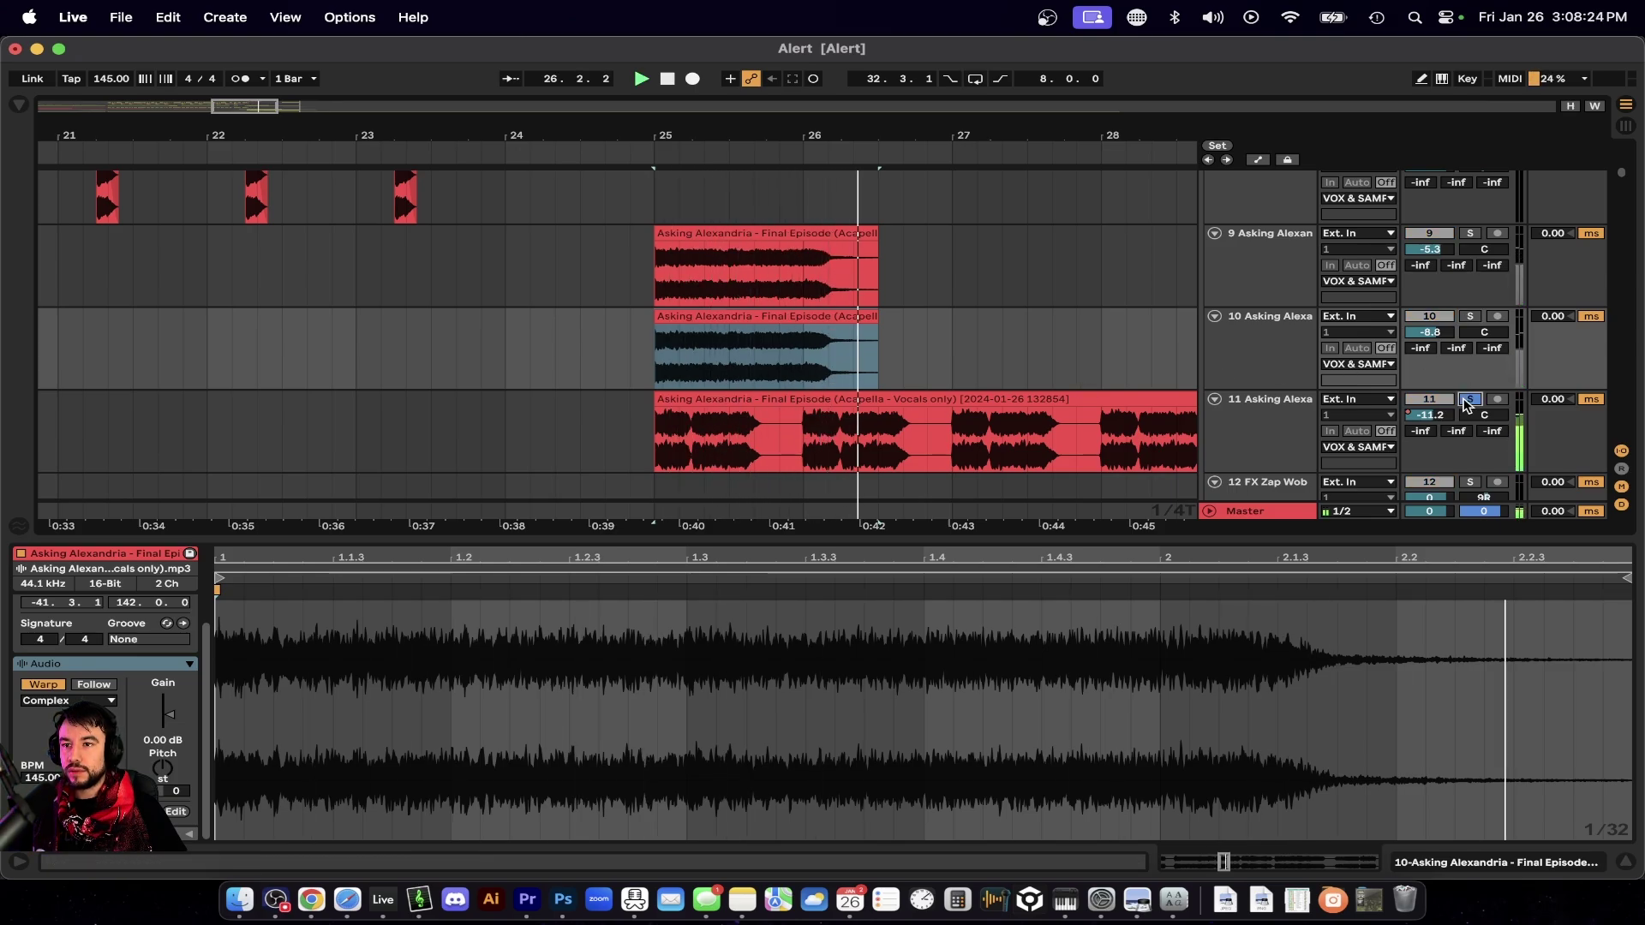
Open the track 11 vocal clip's details, stop playback and display the clip's Transposition envelope.
{"action": "left_click", "coordinate": [1233, 404]}
{"action": "key", "text": "space"}
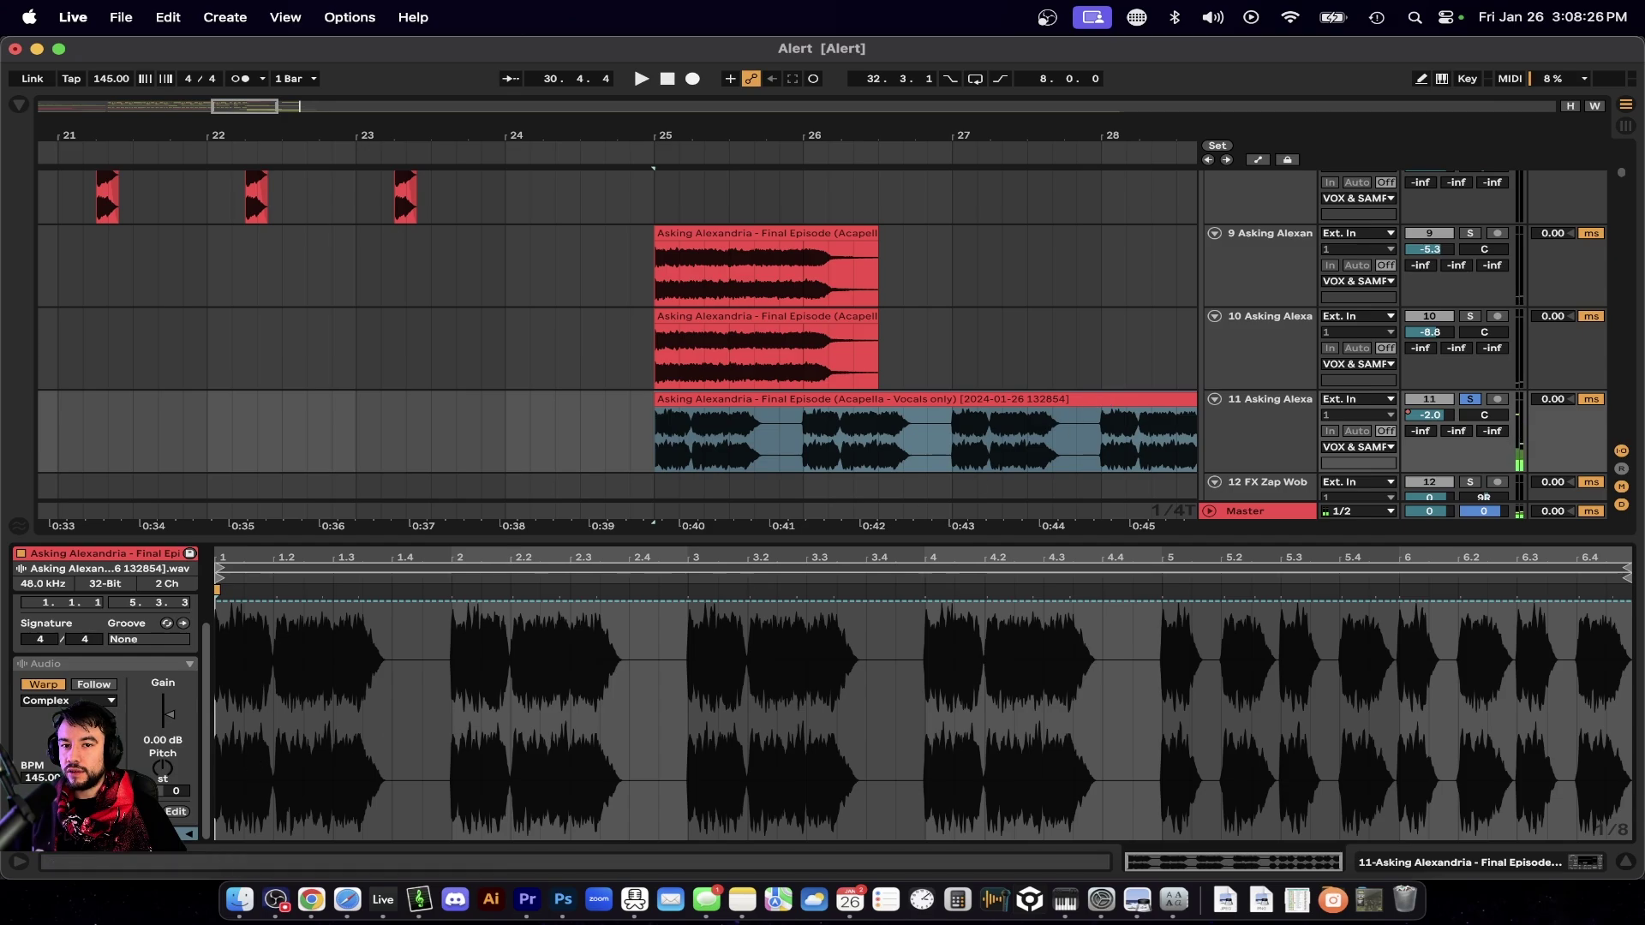
{"action": "scroll", "coordinate": [190, 836], "scroll_direction": "down", "scroll_amount": 4}
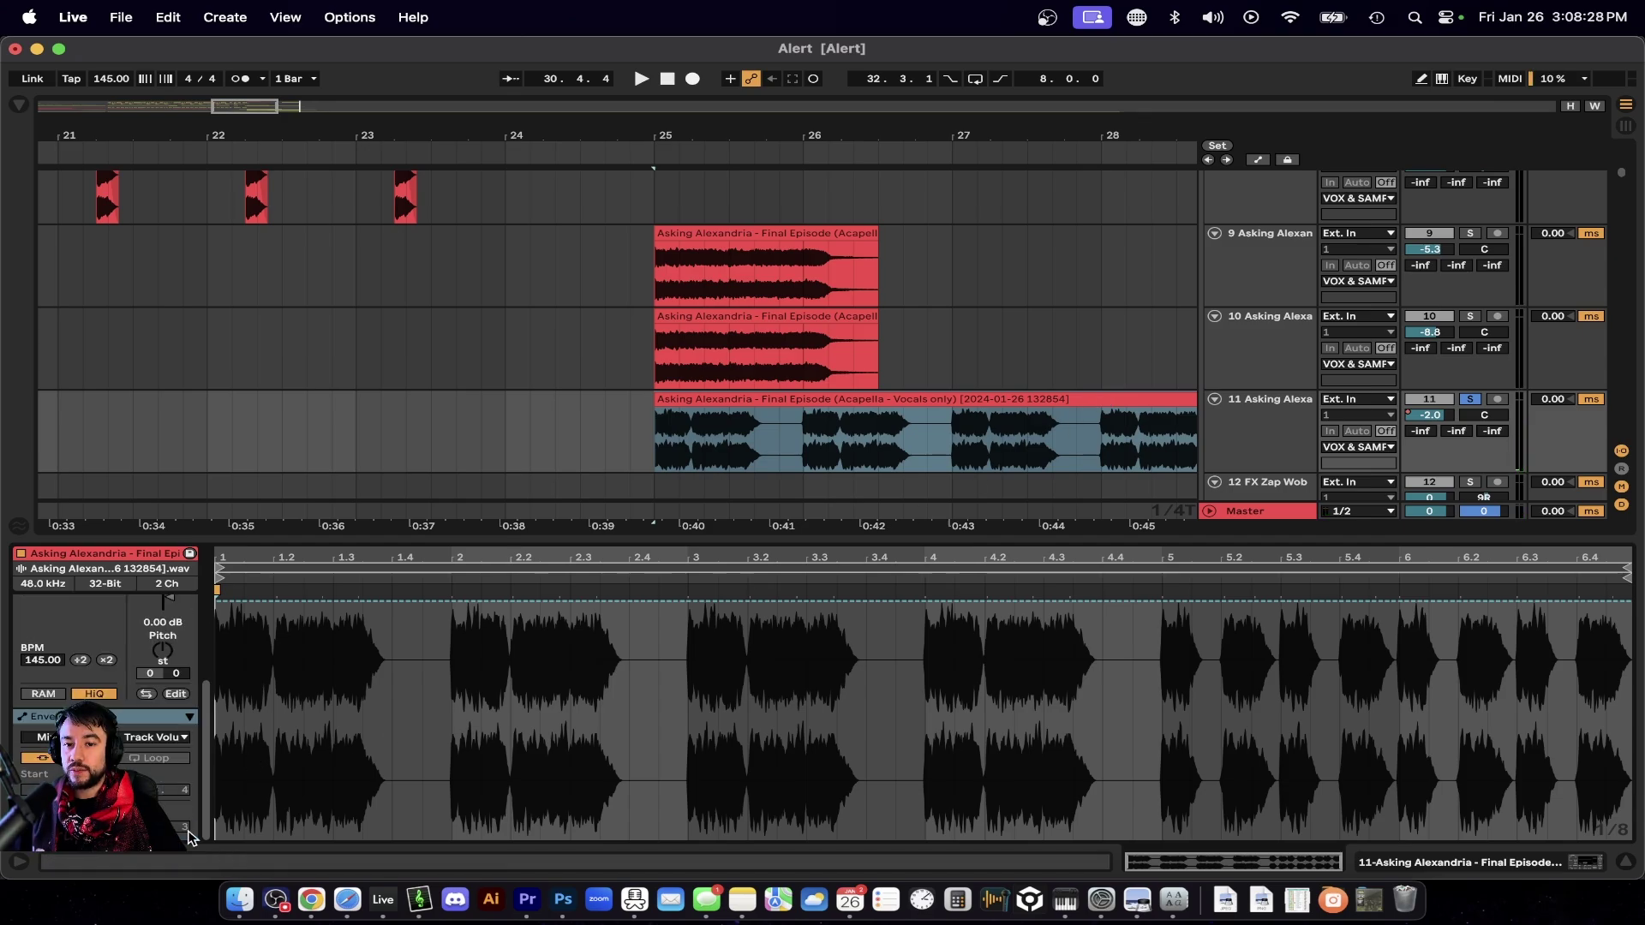
{"action": "left_click", "coordinate": [157, 739]}
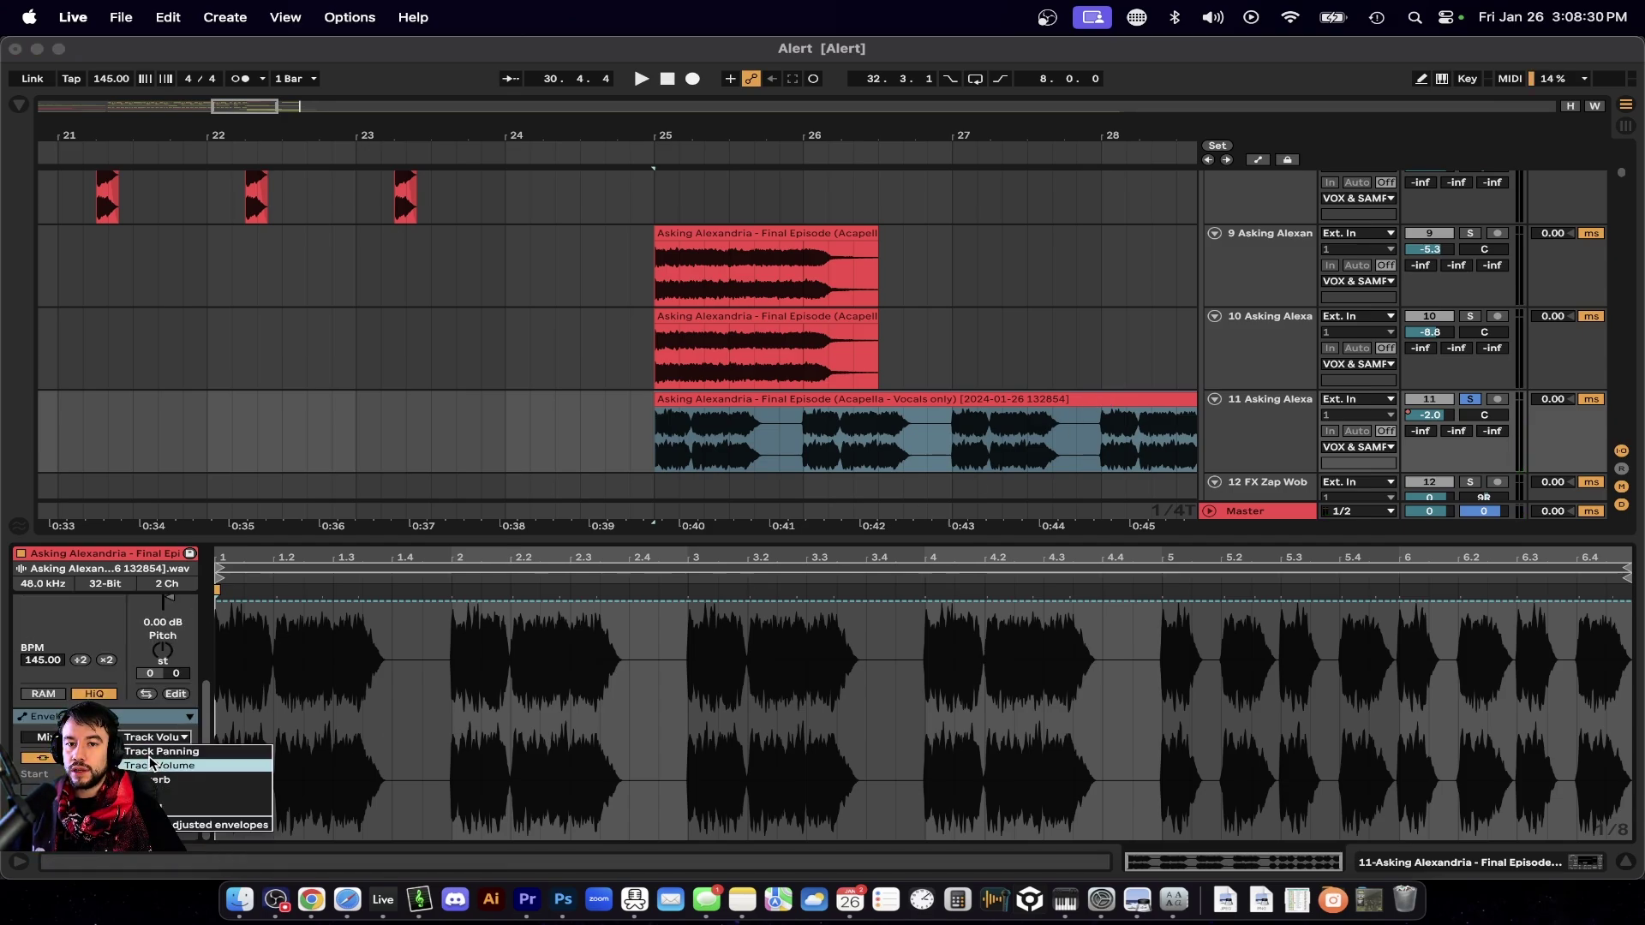
{"action": "left_click", "coordinate": [150, 764]}
{"action": "left_click", "coordinate": [139, 752]}
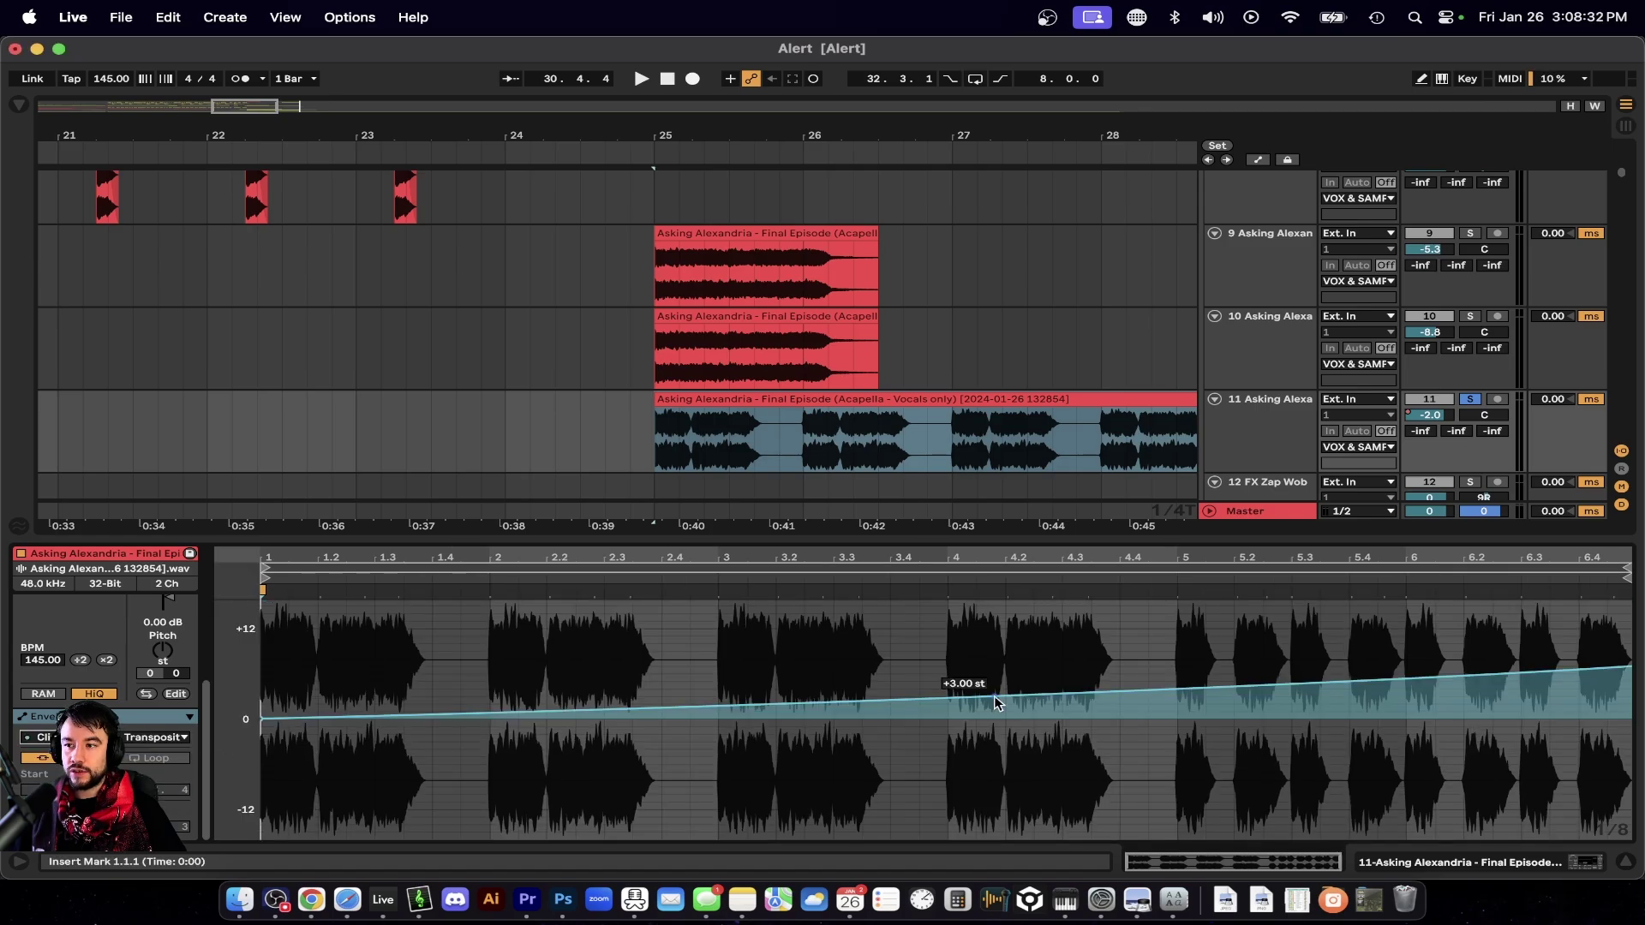
Play the track 11 vocal from 25.1.1, unsolo it to hear the full mix and close the clip's detail view.
{"action": "key", "text": "space"}
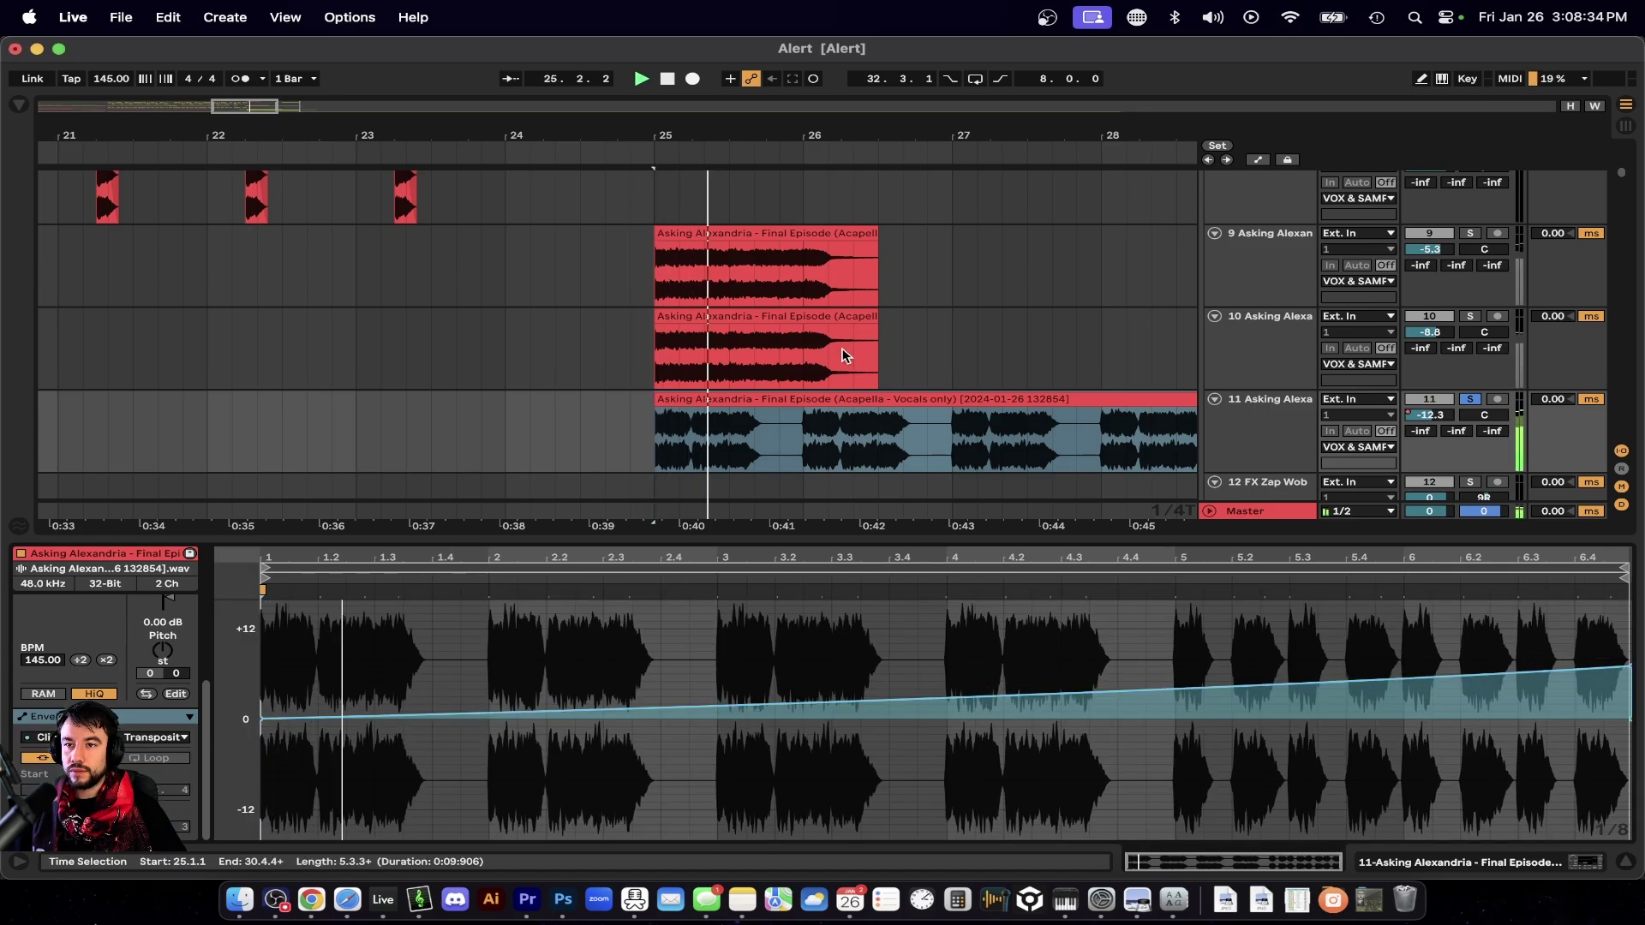
{"action": "scroll", "coordinate": [842, 356], "scroll_direction": "down", "scroll_amount": 3}
{"action": "left_click", "coordinate": [1470, 398]}
{"action": "scroll", "coordinate": [1041, 420], "scroll_direction": "down", "scroll_amount": 2}
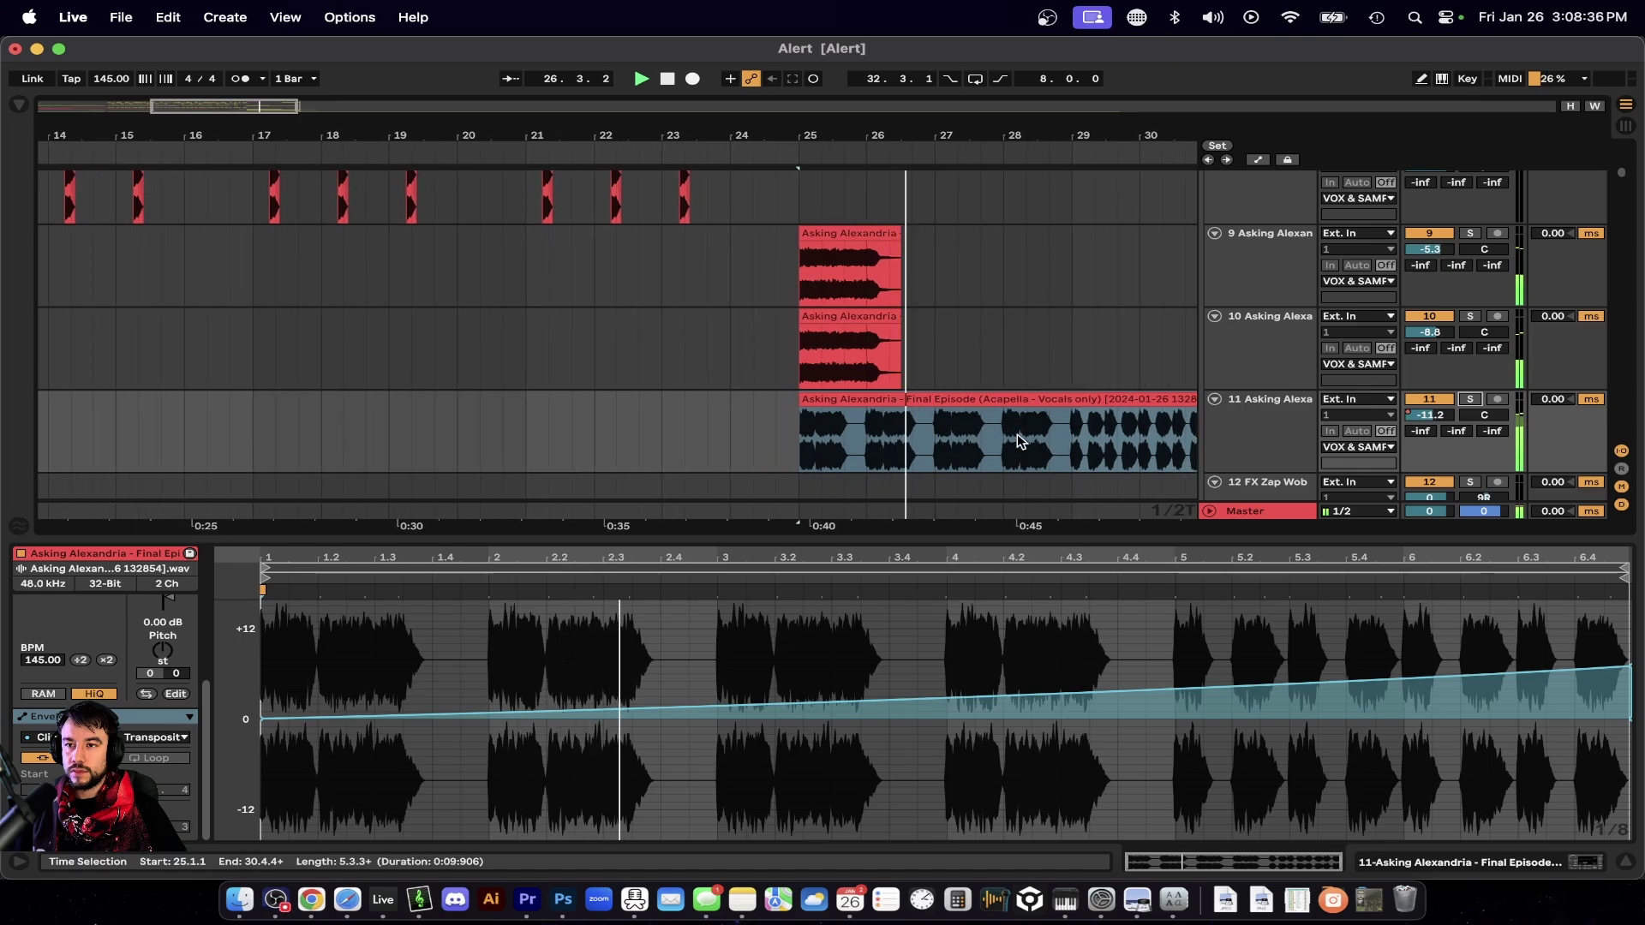
{"action": "key", "text": "super+alt+l"}
Follow the full mix from the vocal build-up through the predrop samples on the top tracks, and stop playback after bar 33 begins.
{"action": "scroll", "coordinate": [863, 543], "scroll_direction": "right", "scroll_amount": 4}
{"action": "scroll", "coordinate": [863, 544], "scroll_direction": "up", "scroll_amount": 2}
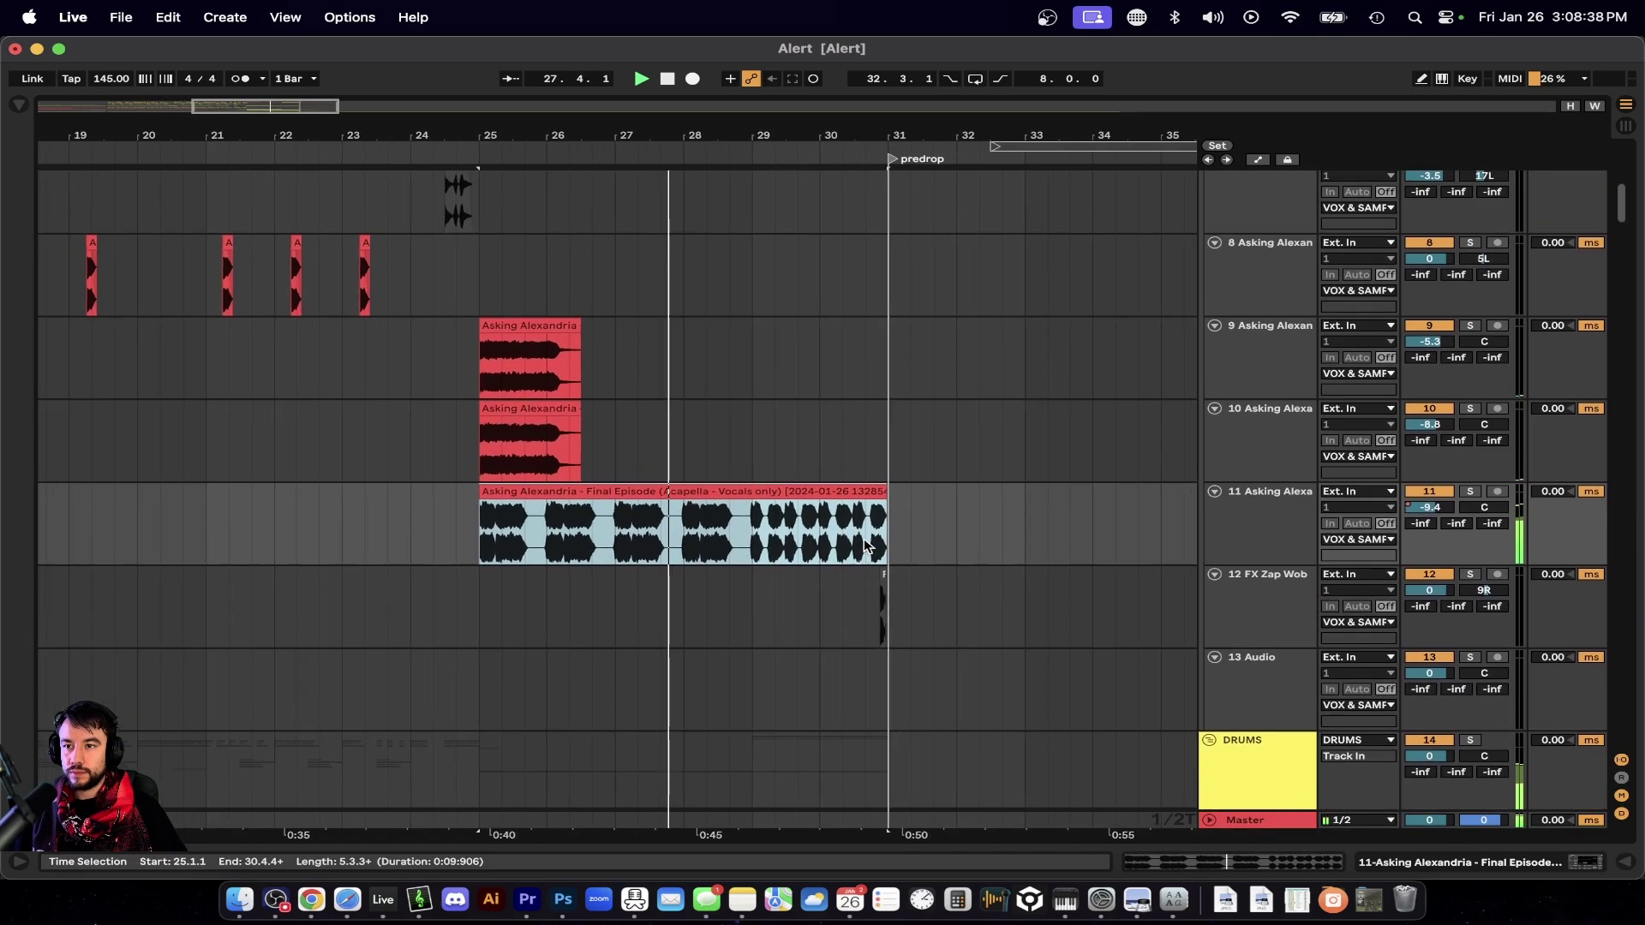
{"action": "scroll", "coordinate": [867, 546], "scroll_direction": "left", "scroll_amount": 3}
{"action": "left_click", "coordinate": [842, 591]}
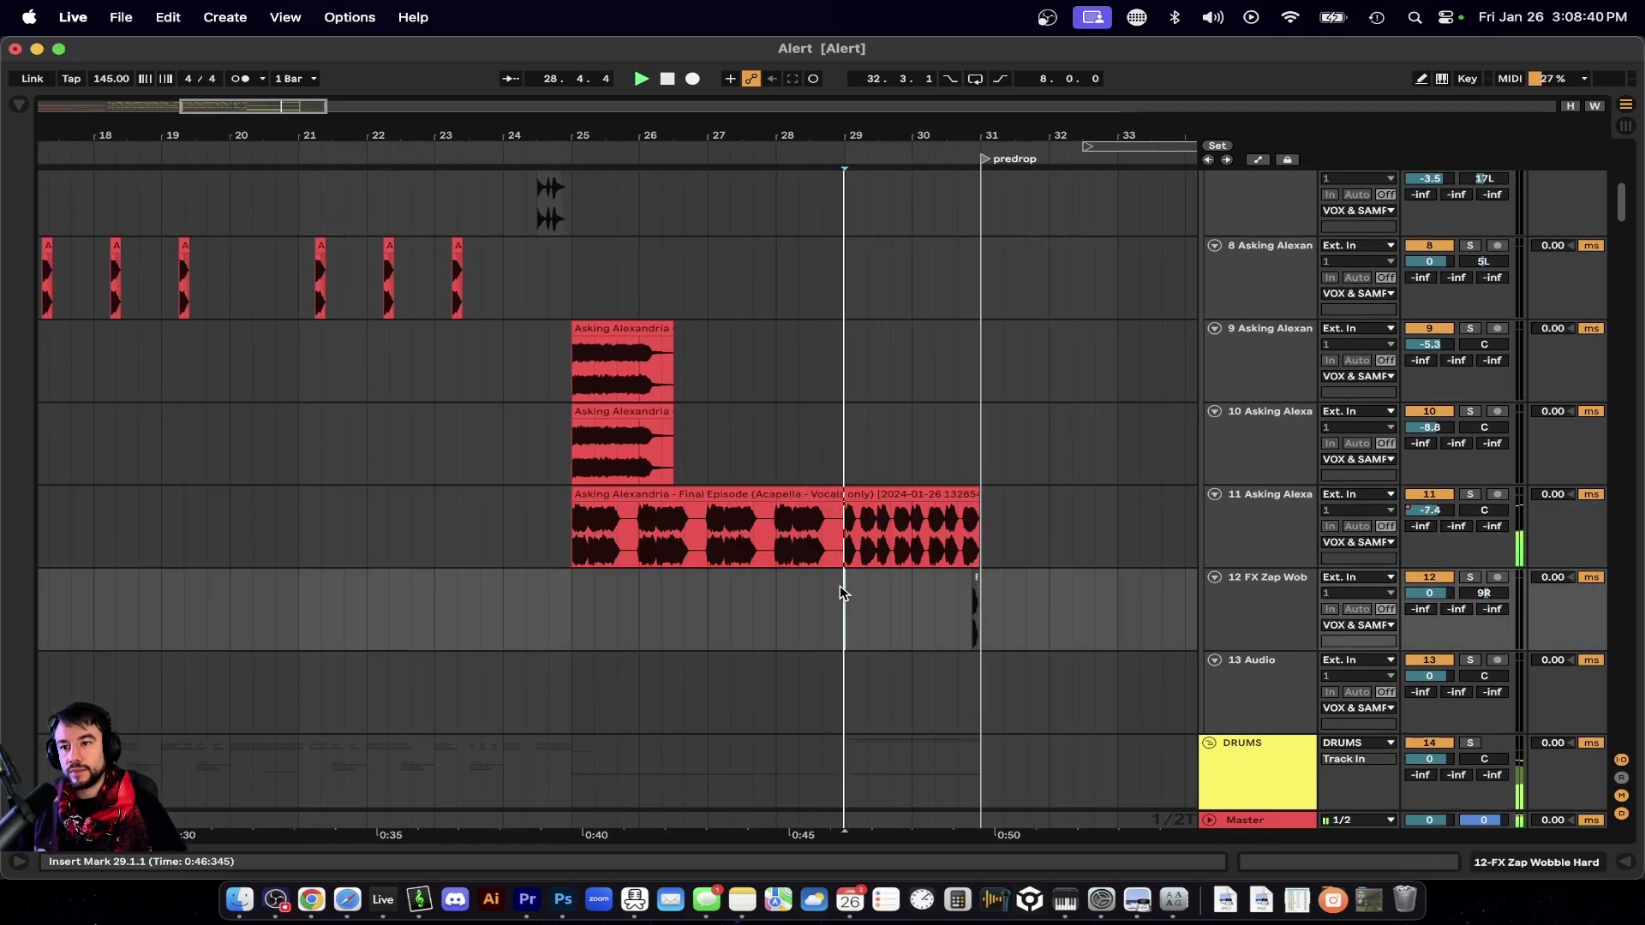
{"action": "scroll", "coordinate": [840, 592], "scroll_direction": "up", "scroll_amount": 3}
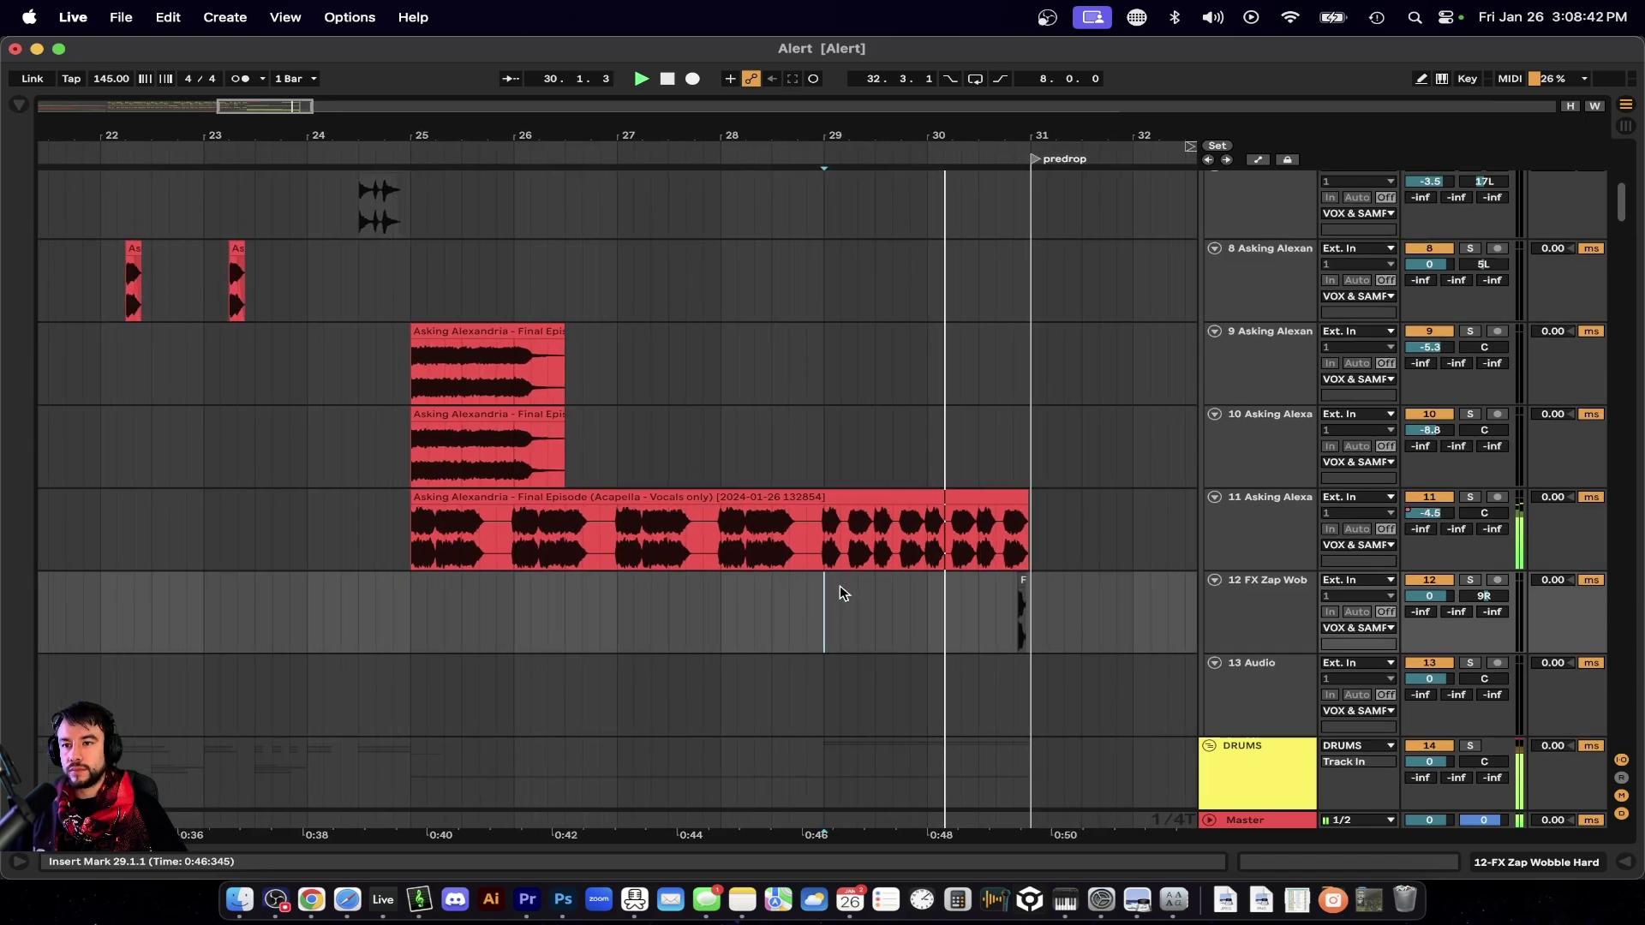
{"action": "scroll", "coordinate": [840, 585], "scroll_direction": "down", "scroll_amount": 5}
{"action": "scroll", "coordinate": [774, 521], "scroll_direction": "up", "scroll_amount": 3}
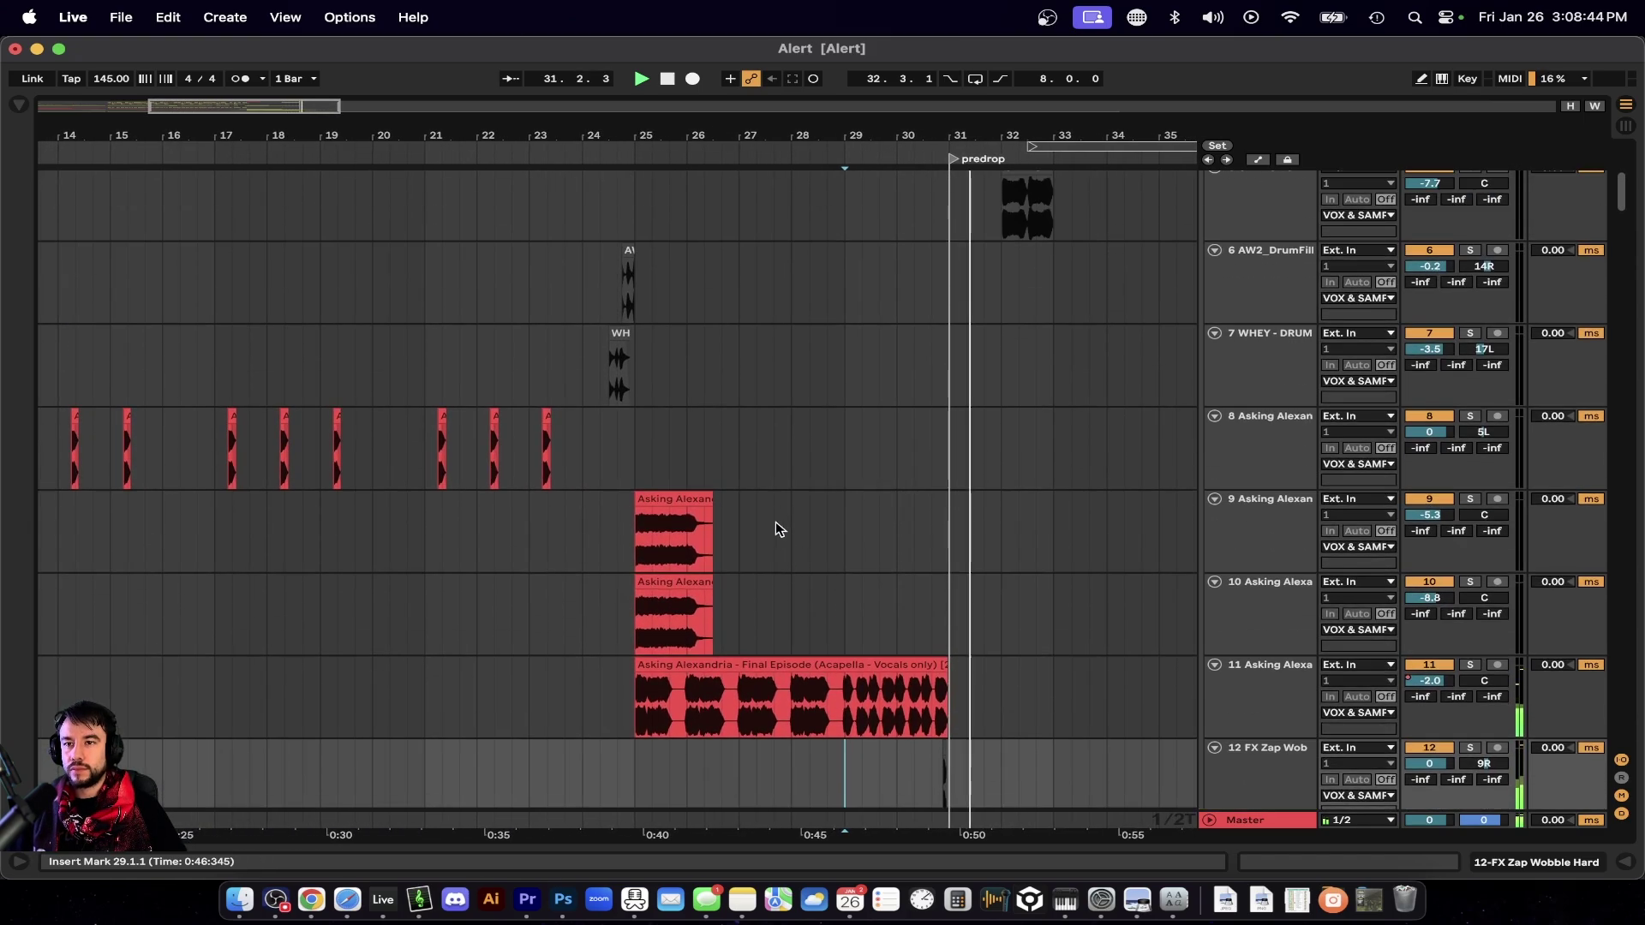
{"action": "scroll", "coordinate": [775, 521], "scroll_direction": "up", "scroll_amount": 5}
{"action": "scroll", "coordinate": [772, 543], "scroll_direction": "up", "scroll_amount": 3}
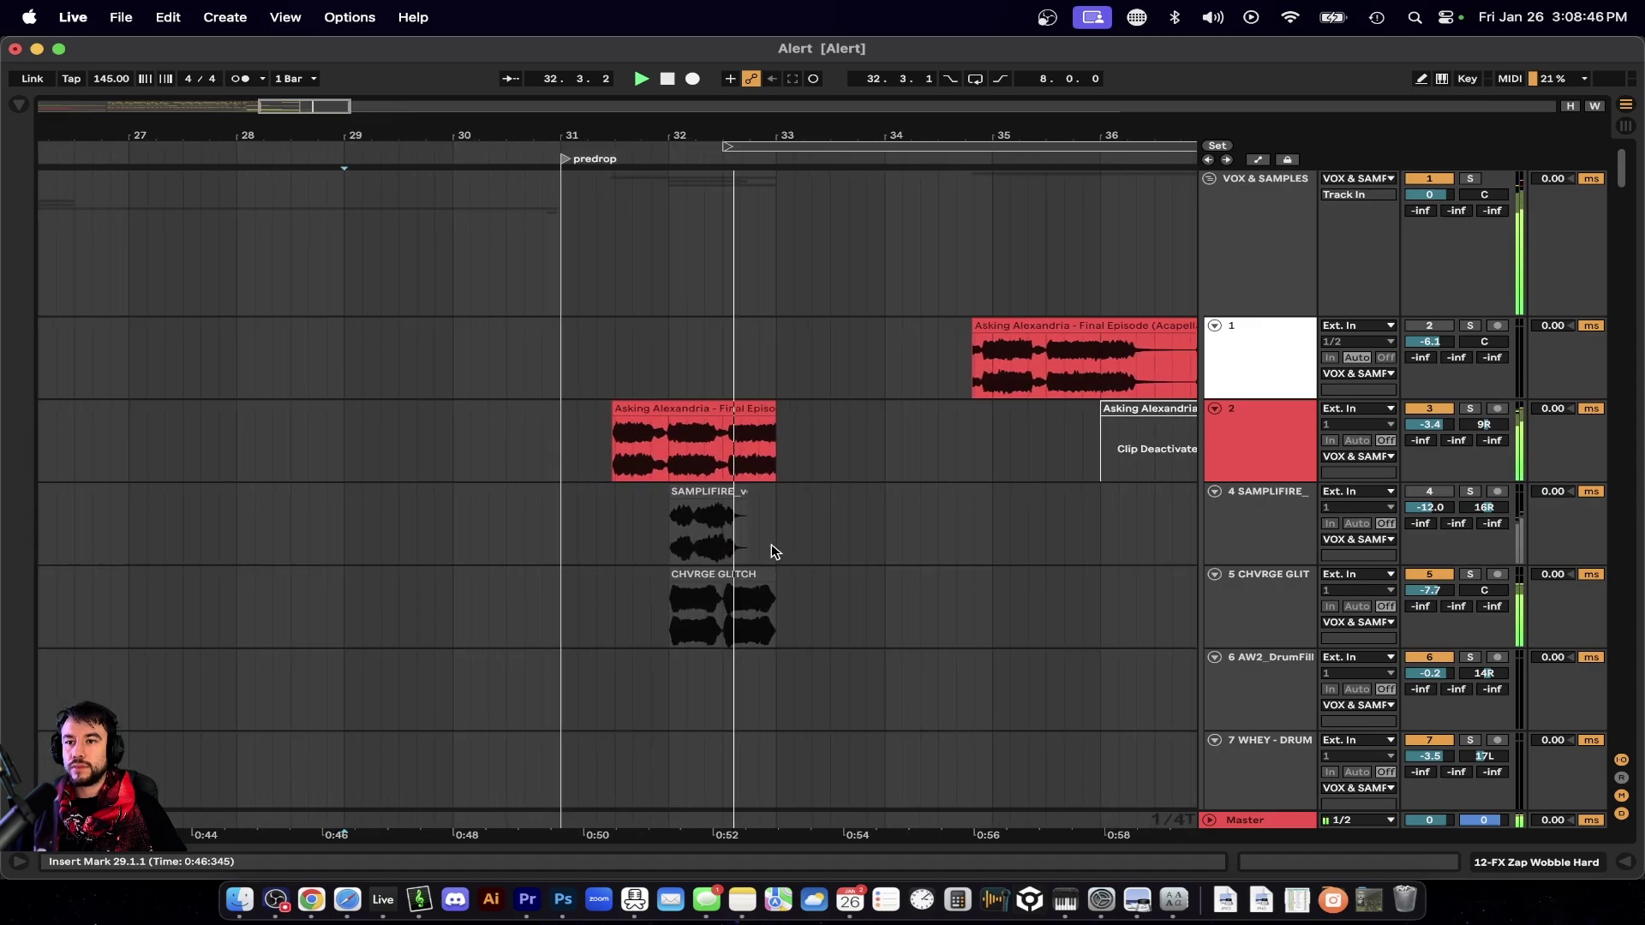
{"action": "scroll", "coordinate": [841, 544], "scroll_direction": "down", "scroll_amount": 5}
{"action": "scroll", "coordinate": [844, 545], "scroll_direction": "down", "scroll_amount": 5}
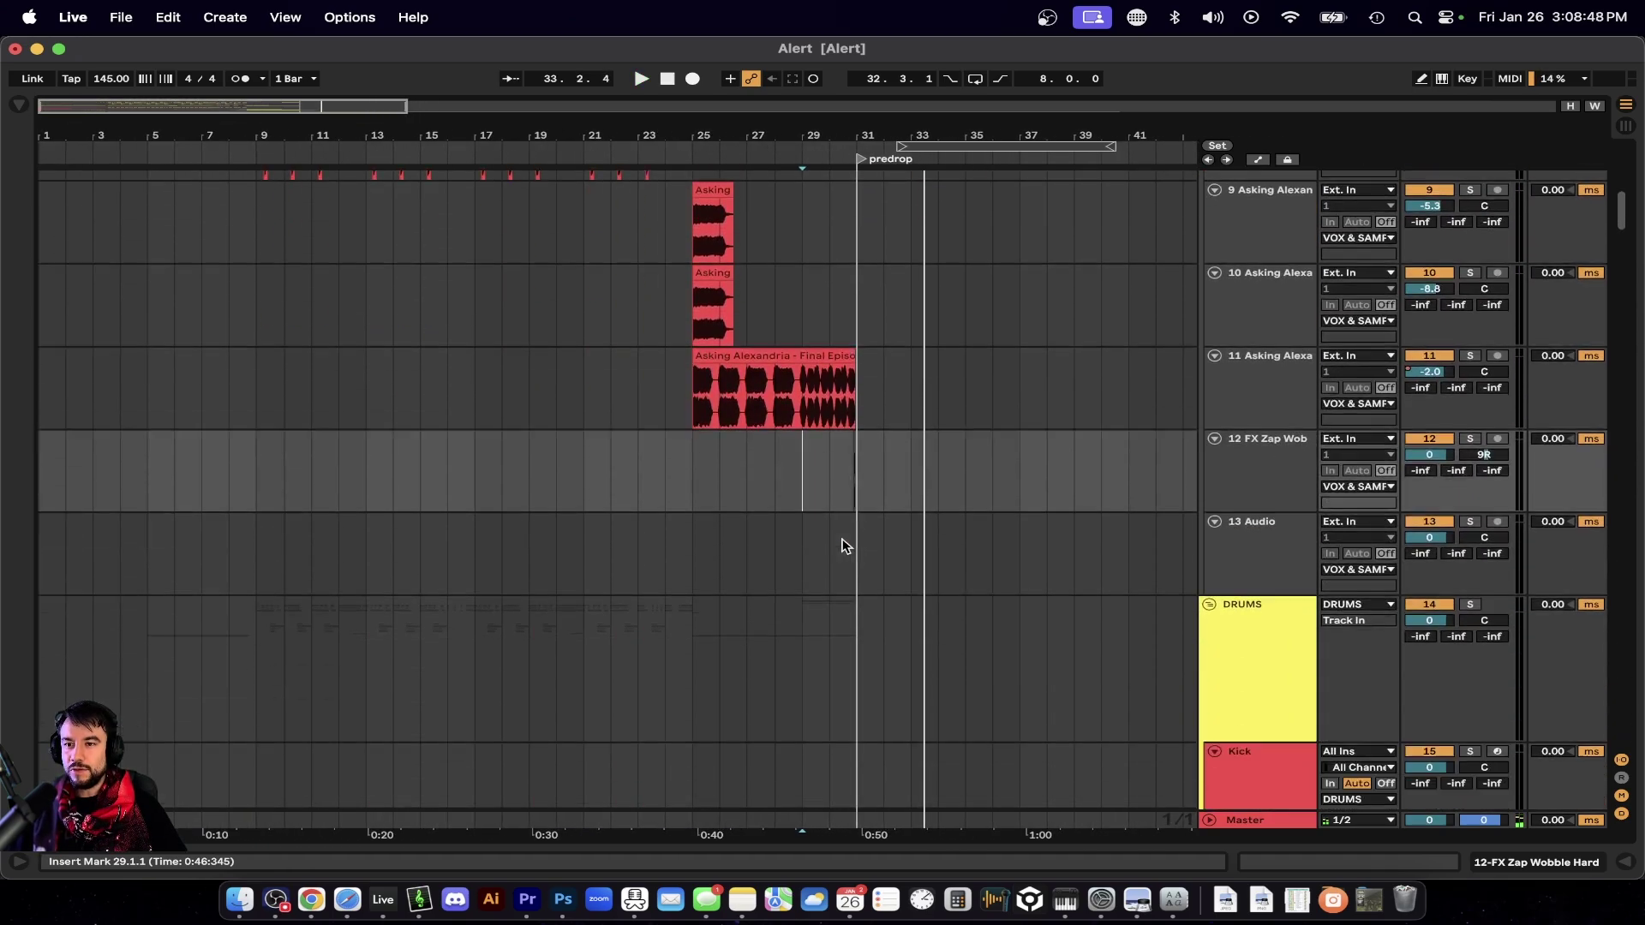
Find the CYM & HIGHS group, place the playback start at 9.1.1 and play the group soloed.
{"action": "scroll", "coordinate": [844, 545], "scroll_direction": "down", "scroll_amount": 10}
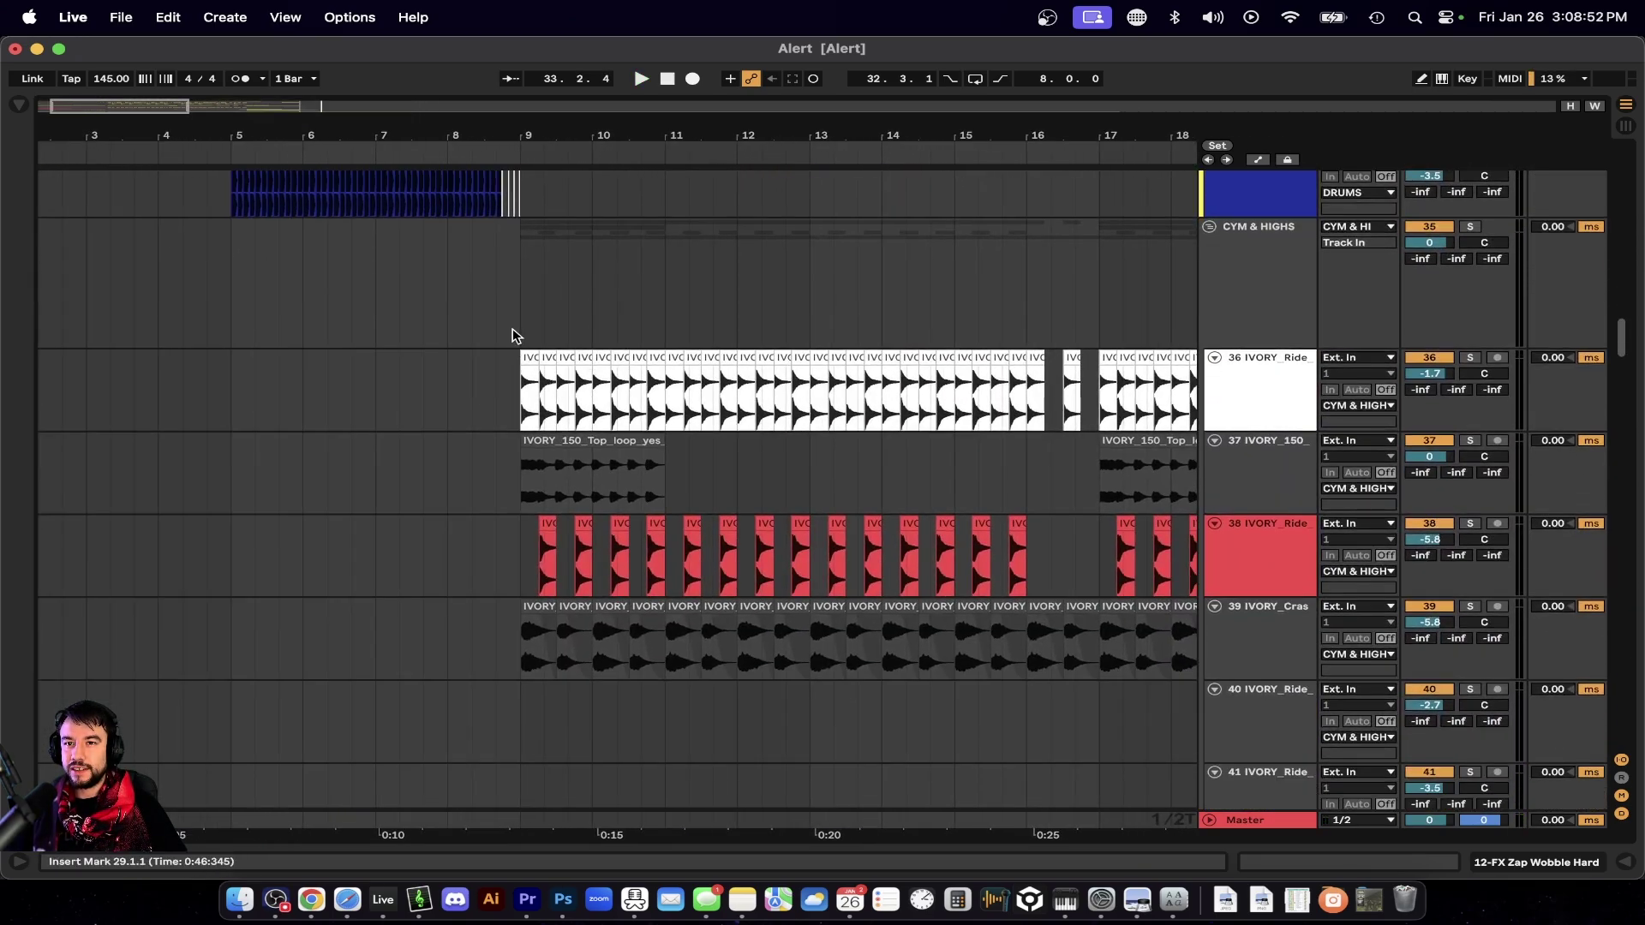
{"action": "left_click", "coordinate": [513, 328]}
{"action": "scroll", "coordinate": [514, 331], "scroll_direction": "up", "scroll_amount": 2}
{"action": "scroll", "coordinate": [514, 331], "scroll_direction": "right", "scroll_amount": 2}
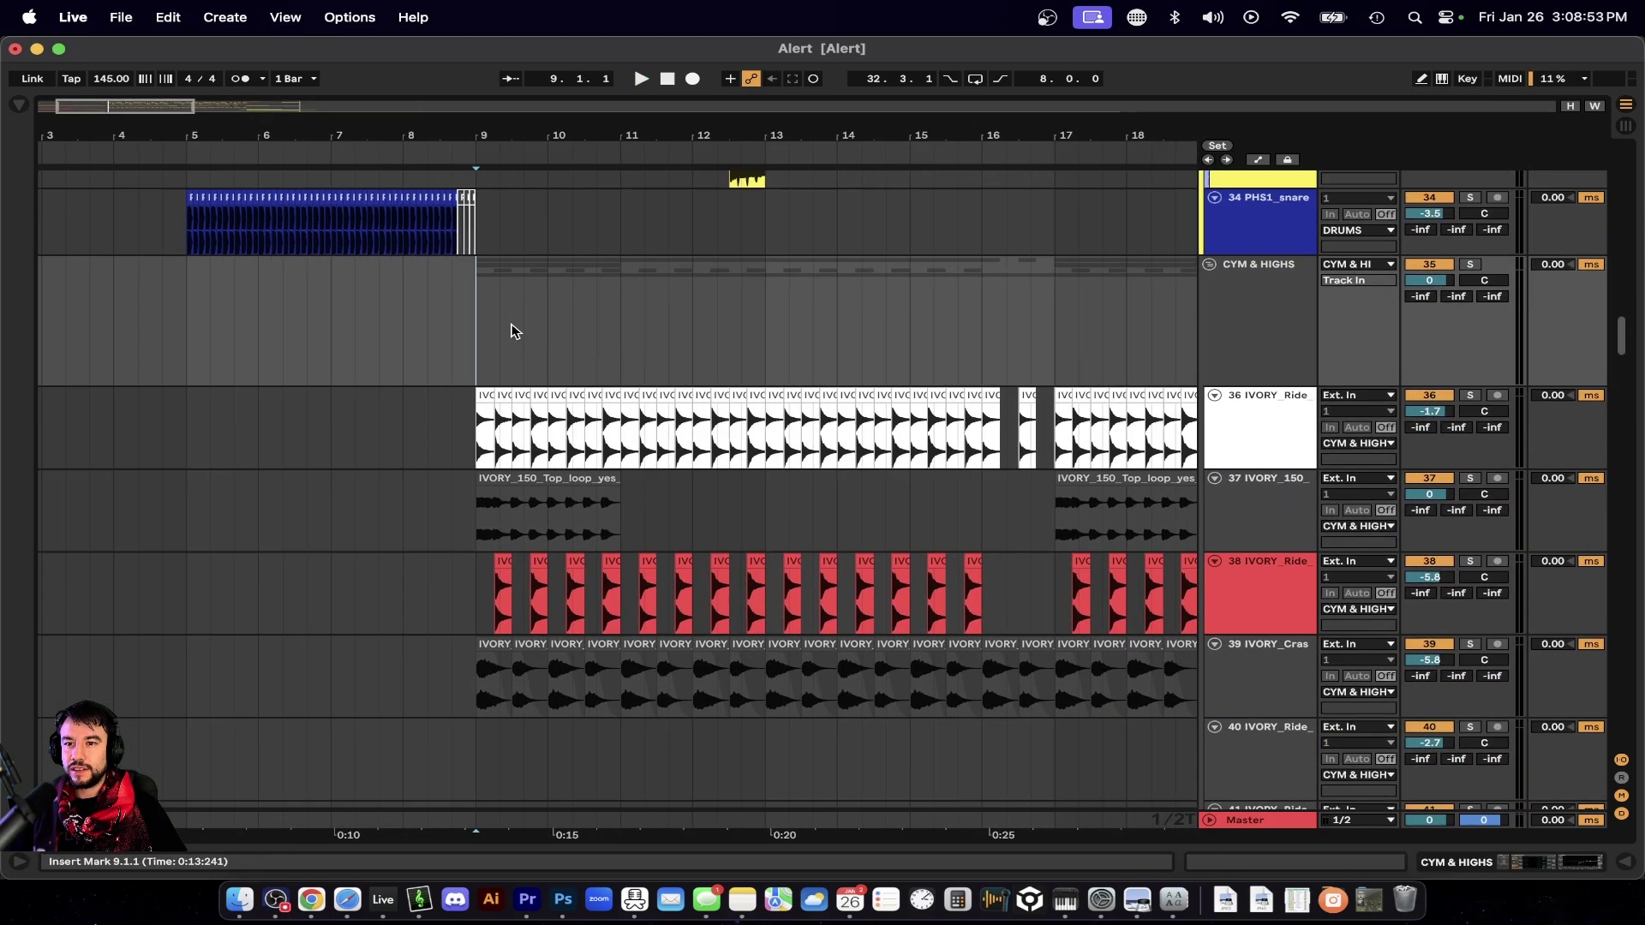
{"action": "key", "text": "space"}
{"action": "left_click", "coordinate": [1469, 320]}
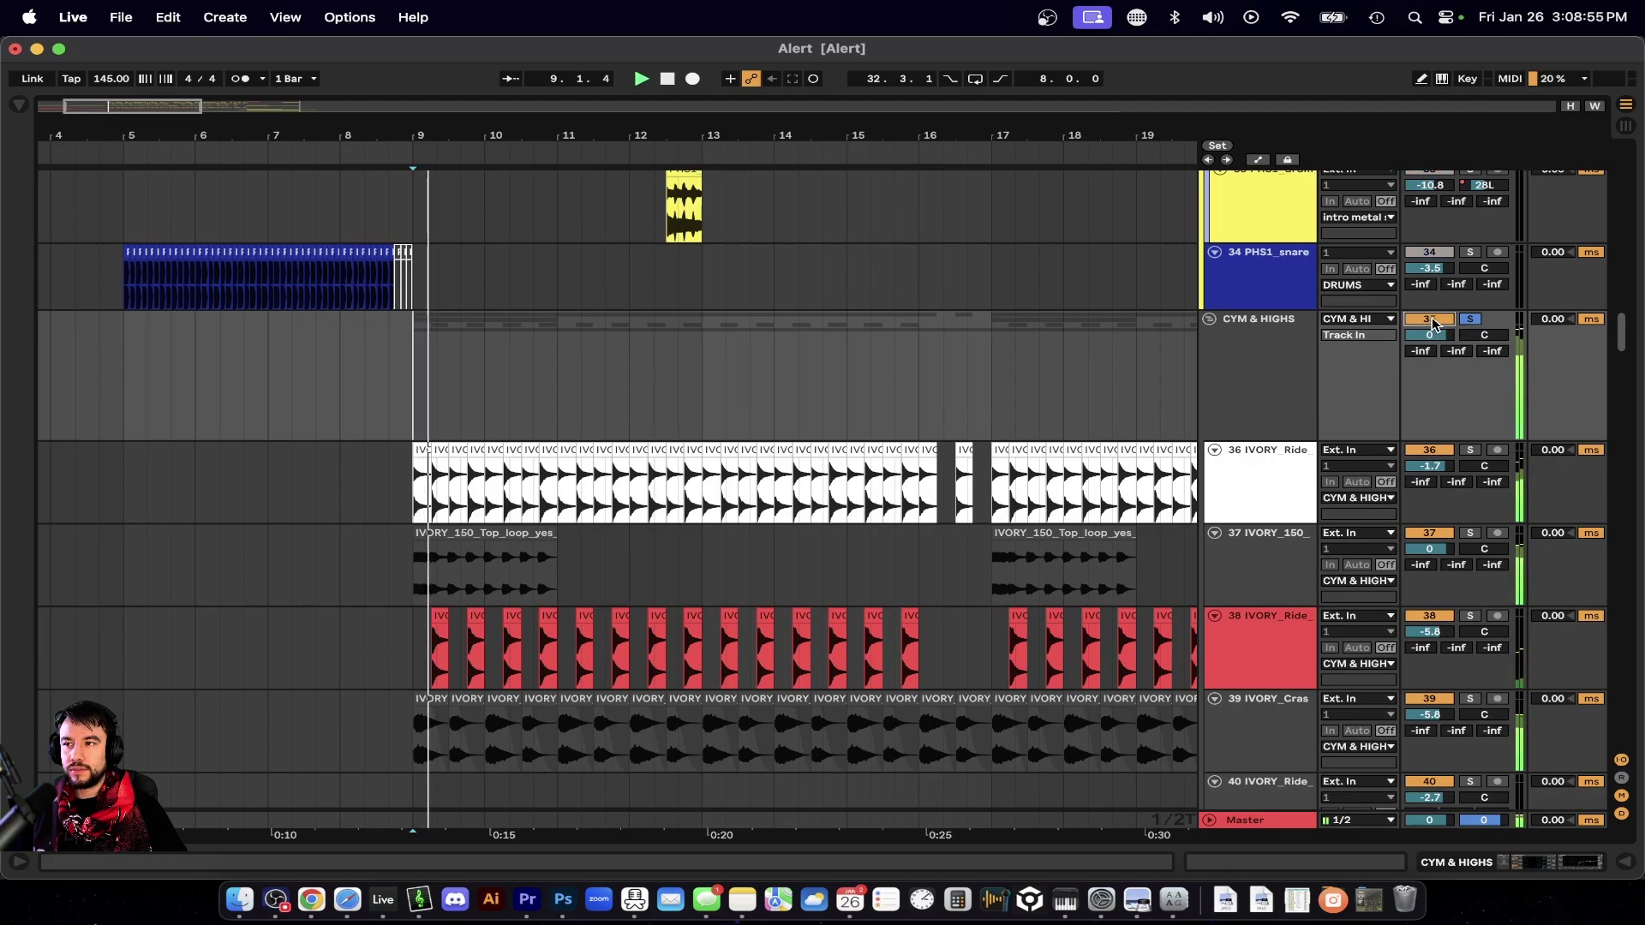
{"action": "scroll", "coordinate": [506, 545], "scroll_direction": "up", "scroll_amount": 2}
{"action": "scroll", "coordinate": [506, 545], "scroll_direction": "down", "scroll_amount": 2}
{"action": "scroll", "coordinate": [489, 539], "scroll_direction": "up", "scroll_amount": 5}
{"action": "key", "text": "space"}
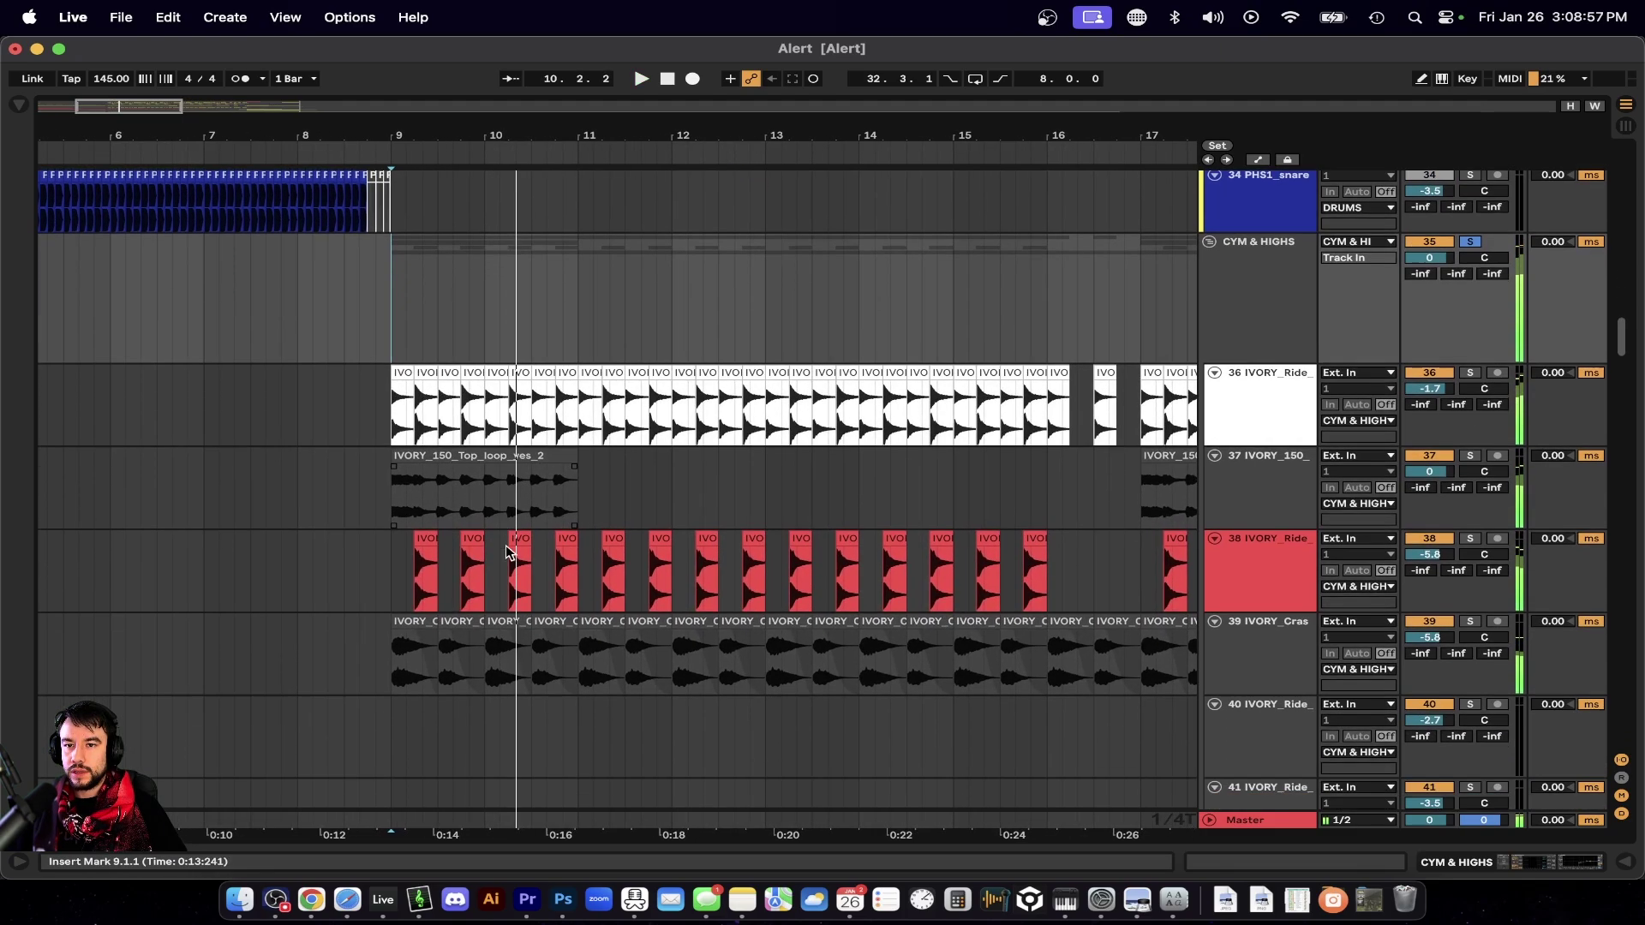
Select the first ride clip on track 36, play the group from 9.1.1 and restart with only track 36 soloed.
{"action": "left_click", "coordinate": [319, 375]}
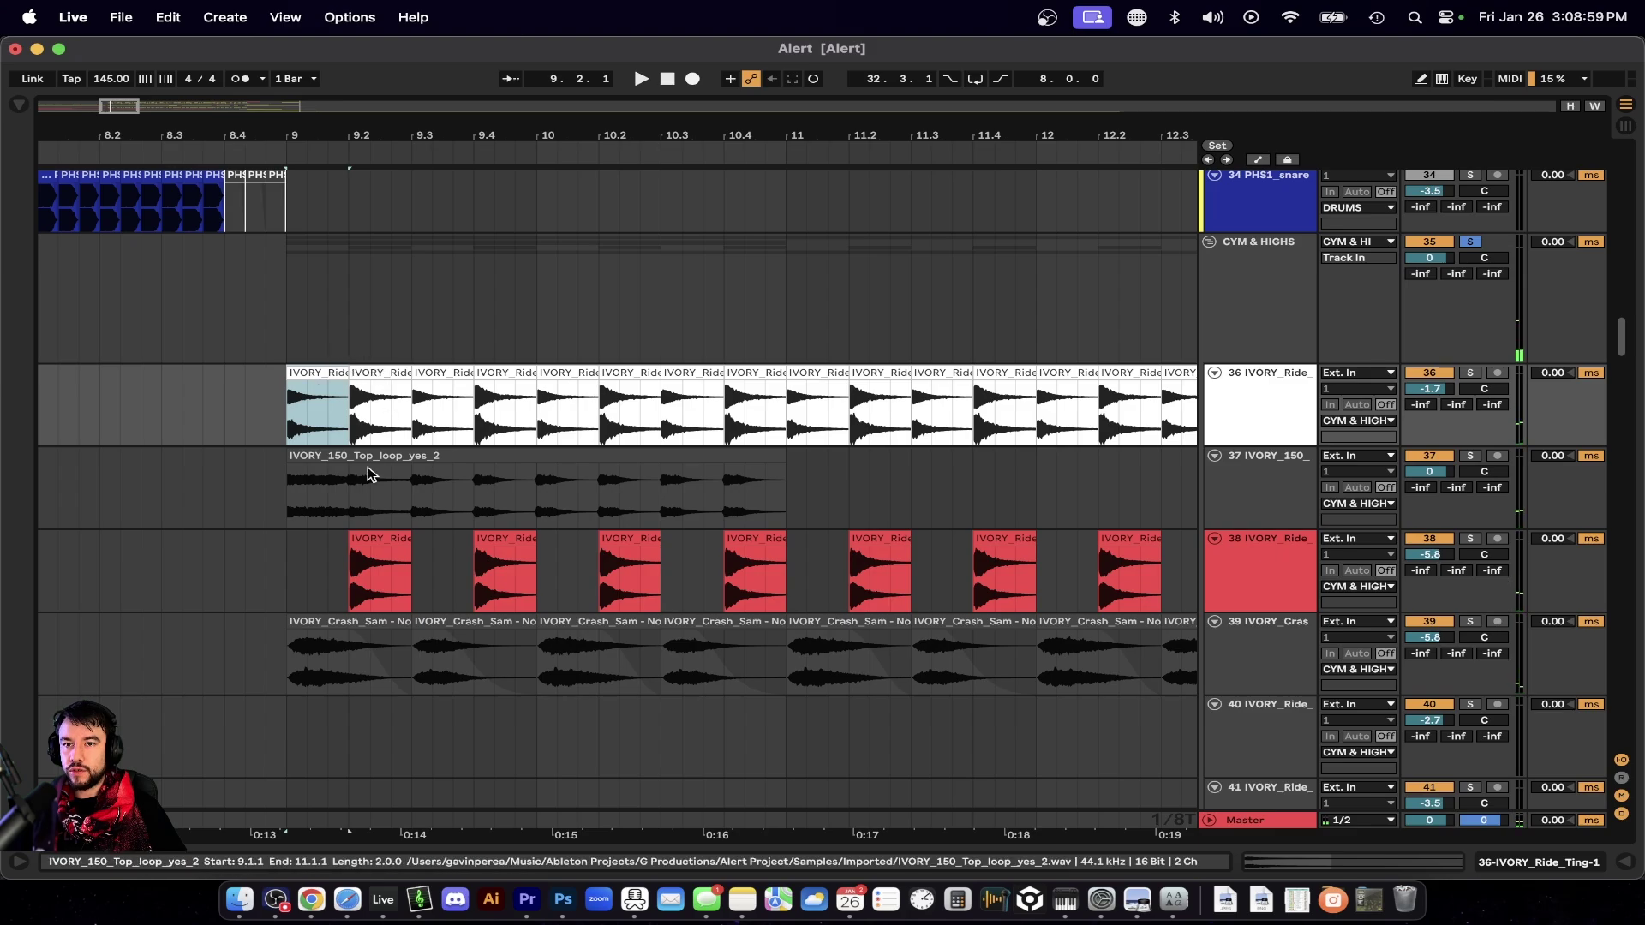
{"action": "key", "text": "space"}
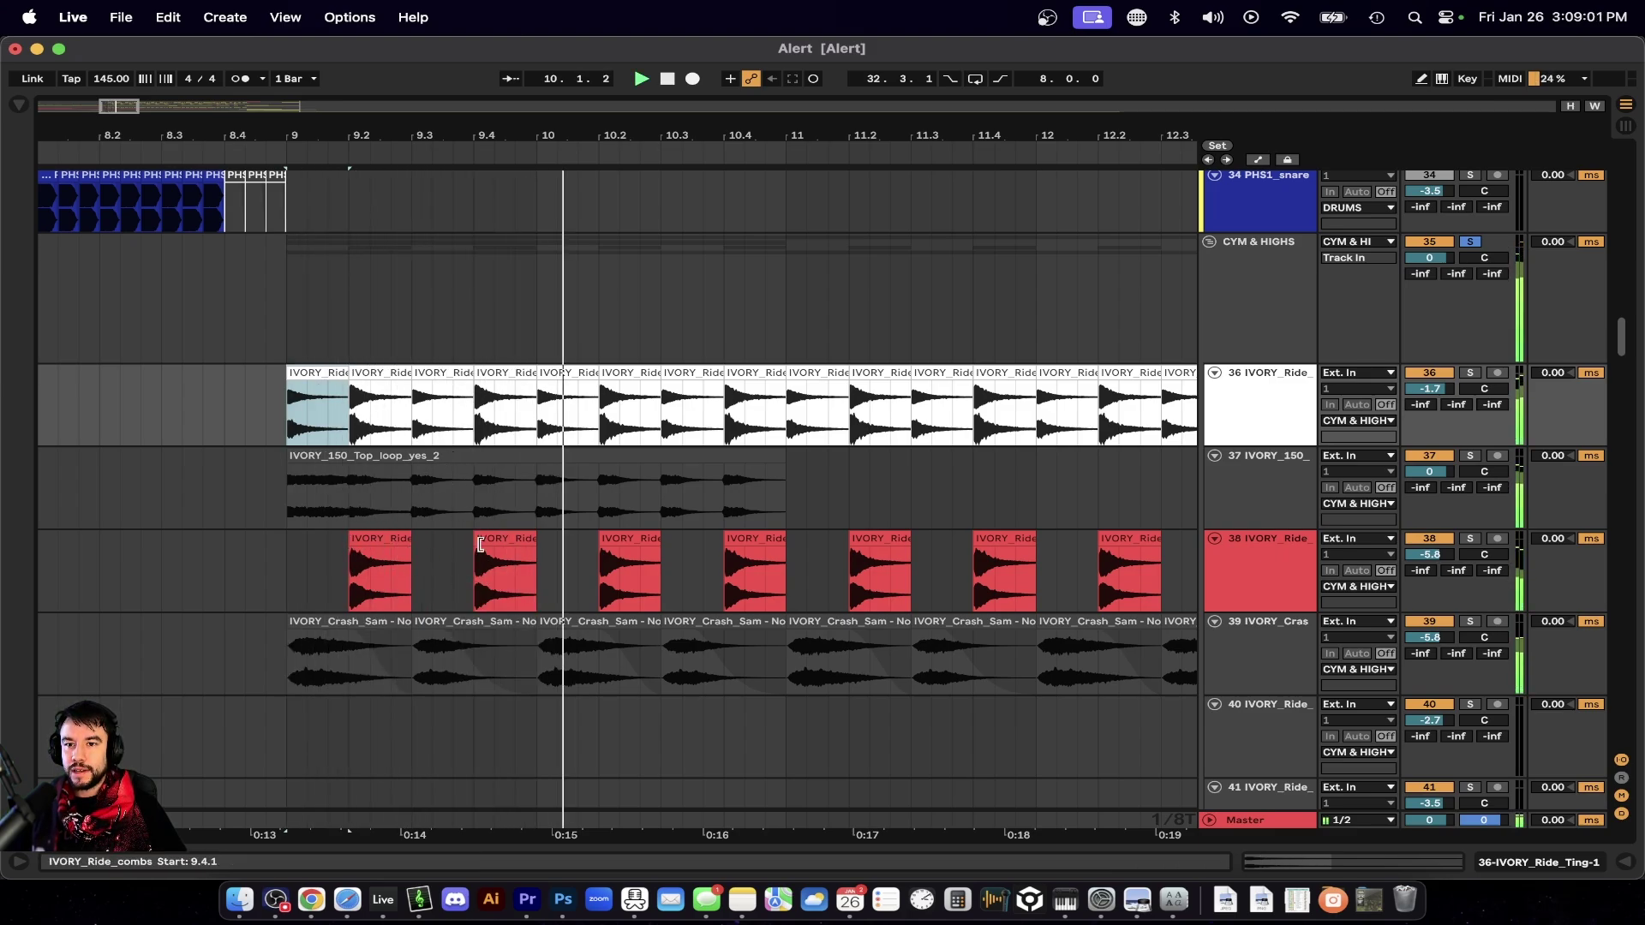
{"action": "left_click", "coordinate": [1470, 373]}
{"action": "key", "text": "space"}
{"action": "key", "text": "space"}
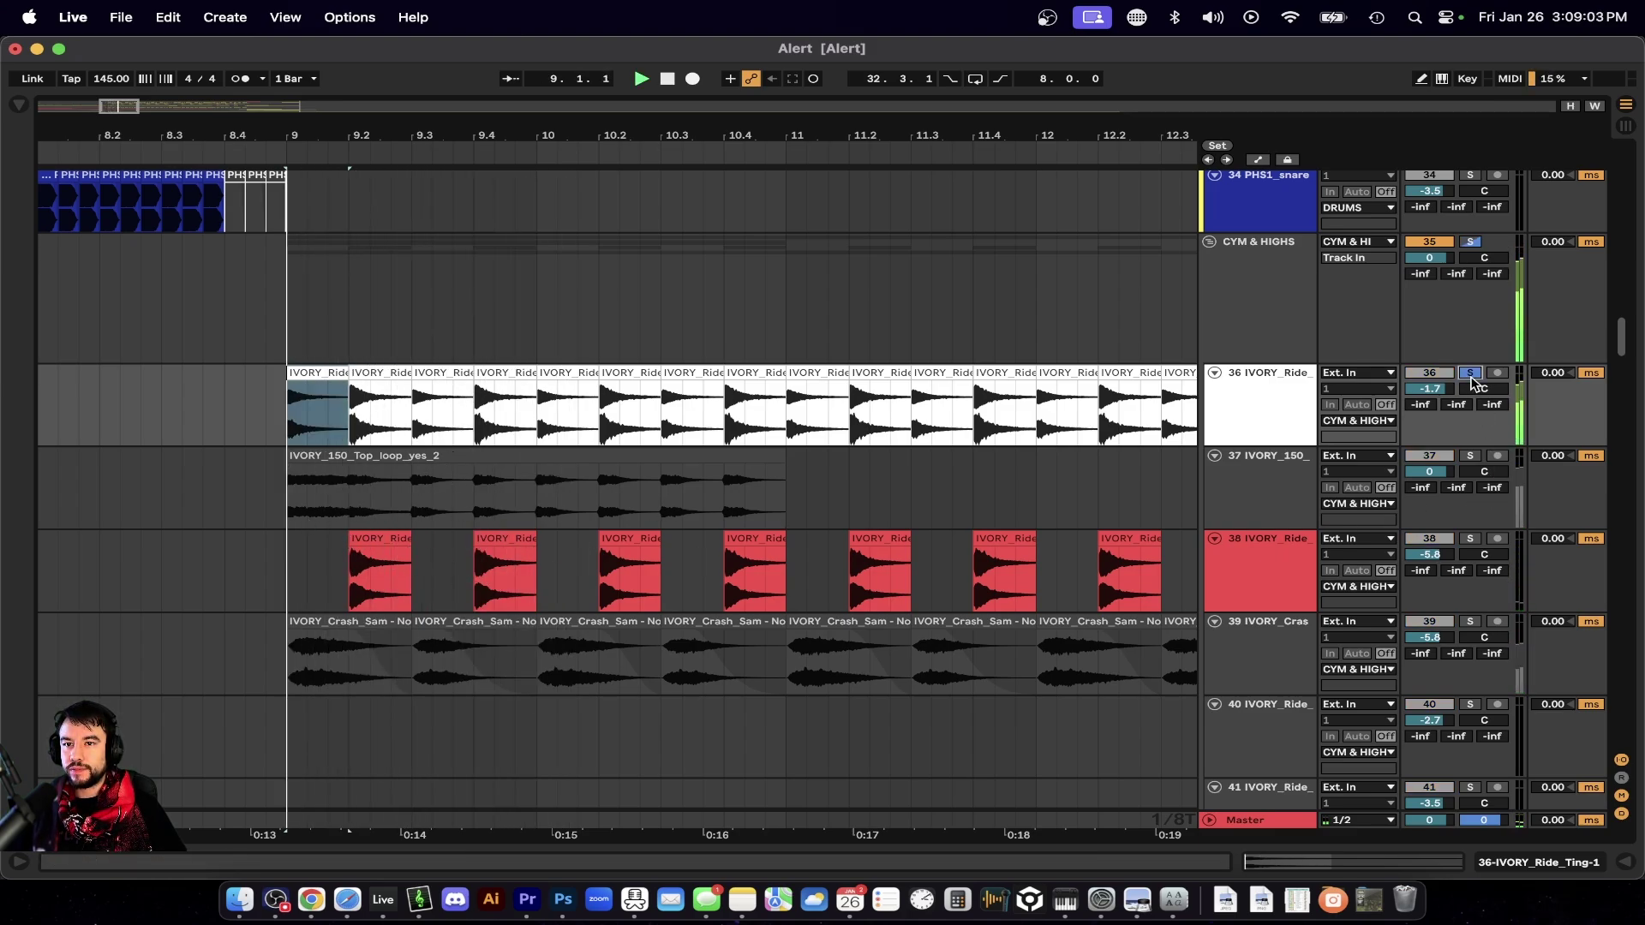
Add the track 38 ride and track 39 crash to the solo one by one while playing, and finally clear the solos.
{"action": "left_click", "coordinate": [1470, 539]}
{"action": "key", "text": "space"}
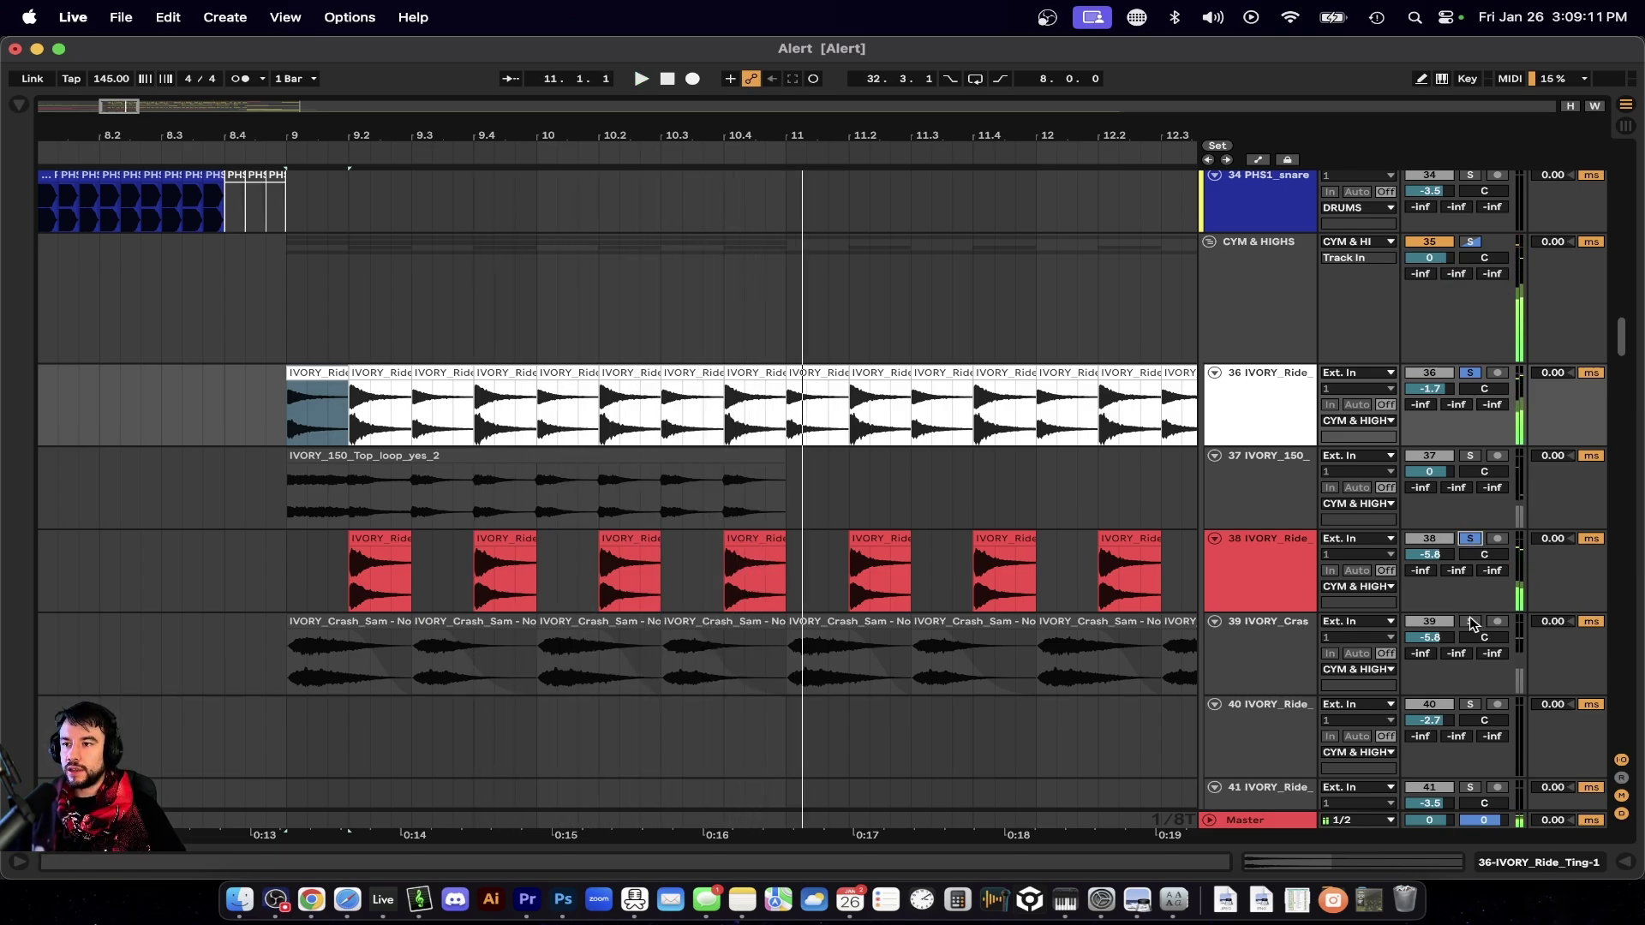
{"action": "left_click", "coordinate": [1471, 620]}
{"action": "key", "text": "space"}
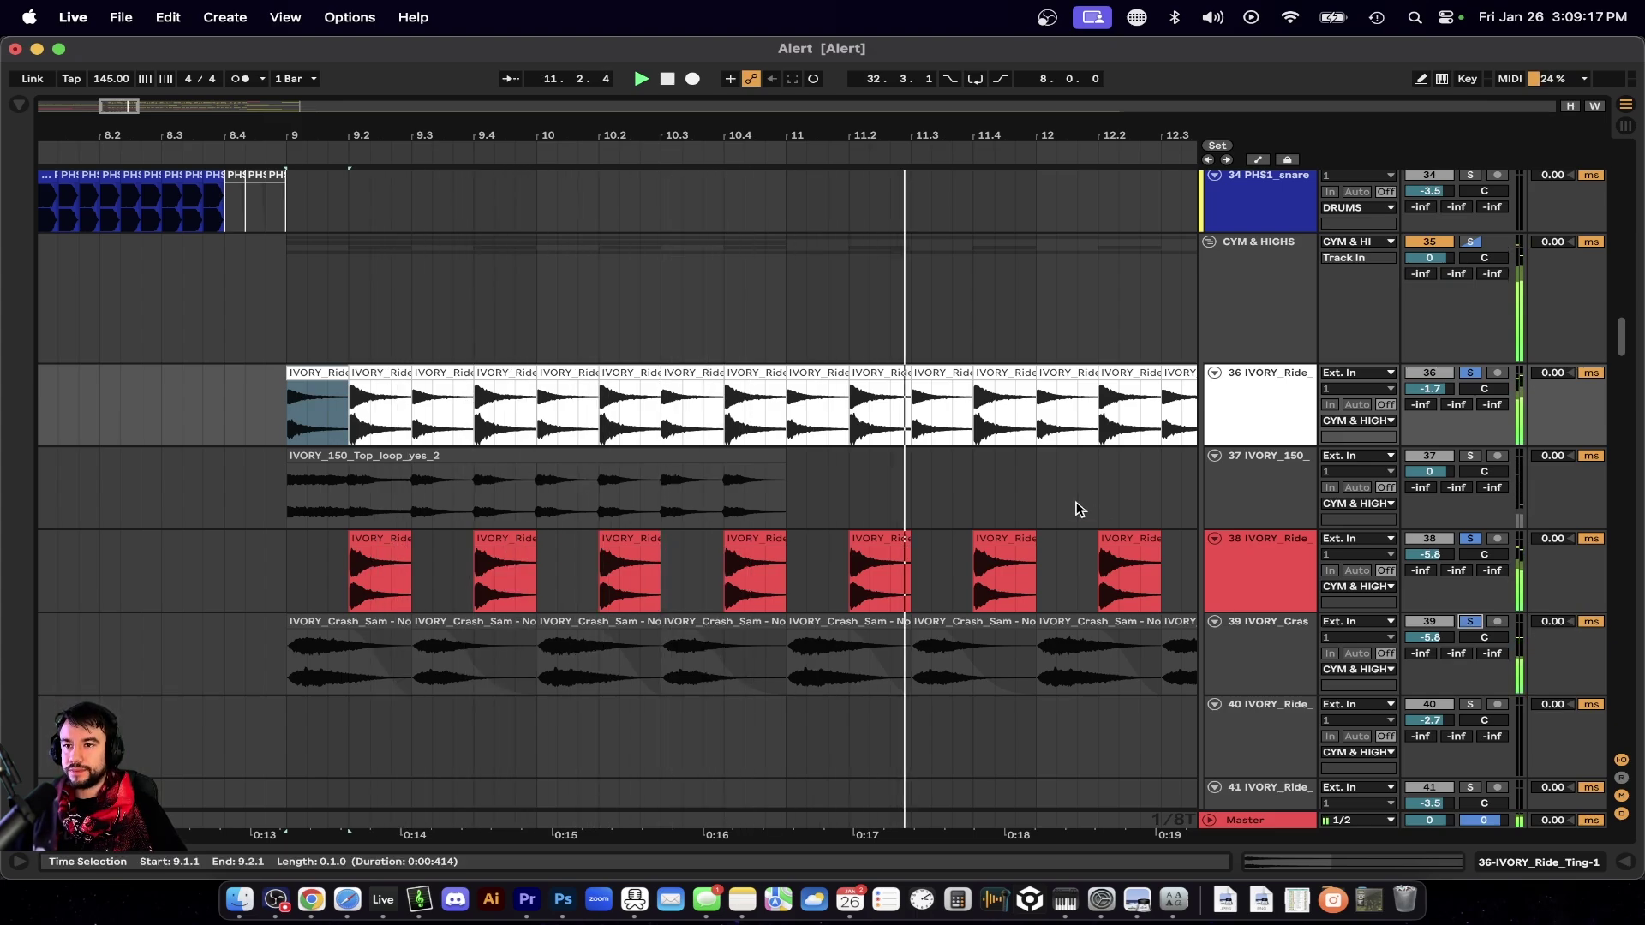
{"action": "scroll", "coordinate": [1076, 507], "scroll_direction": "down", "scroll_amount": 3}
{"action": "scroll", "coordinate": [1324, 505], "scroll_direction": "down", "scroll_amount": 1}
{"action": "scroll", "coordinate": [1095, 492], "scroll_direction": "right", "scroll_amount": 3}
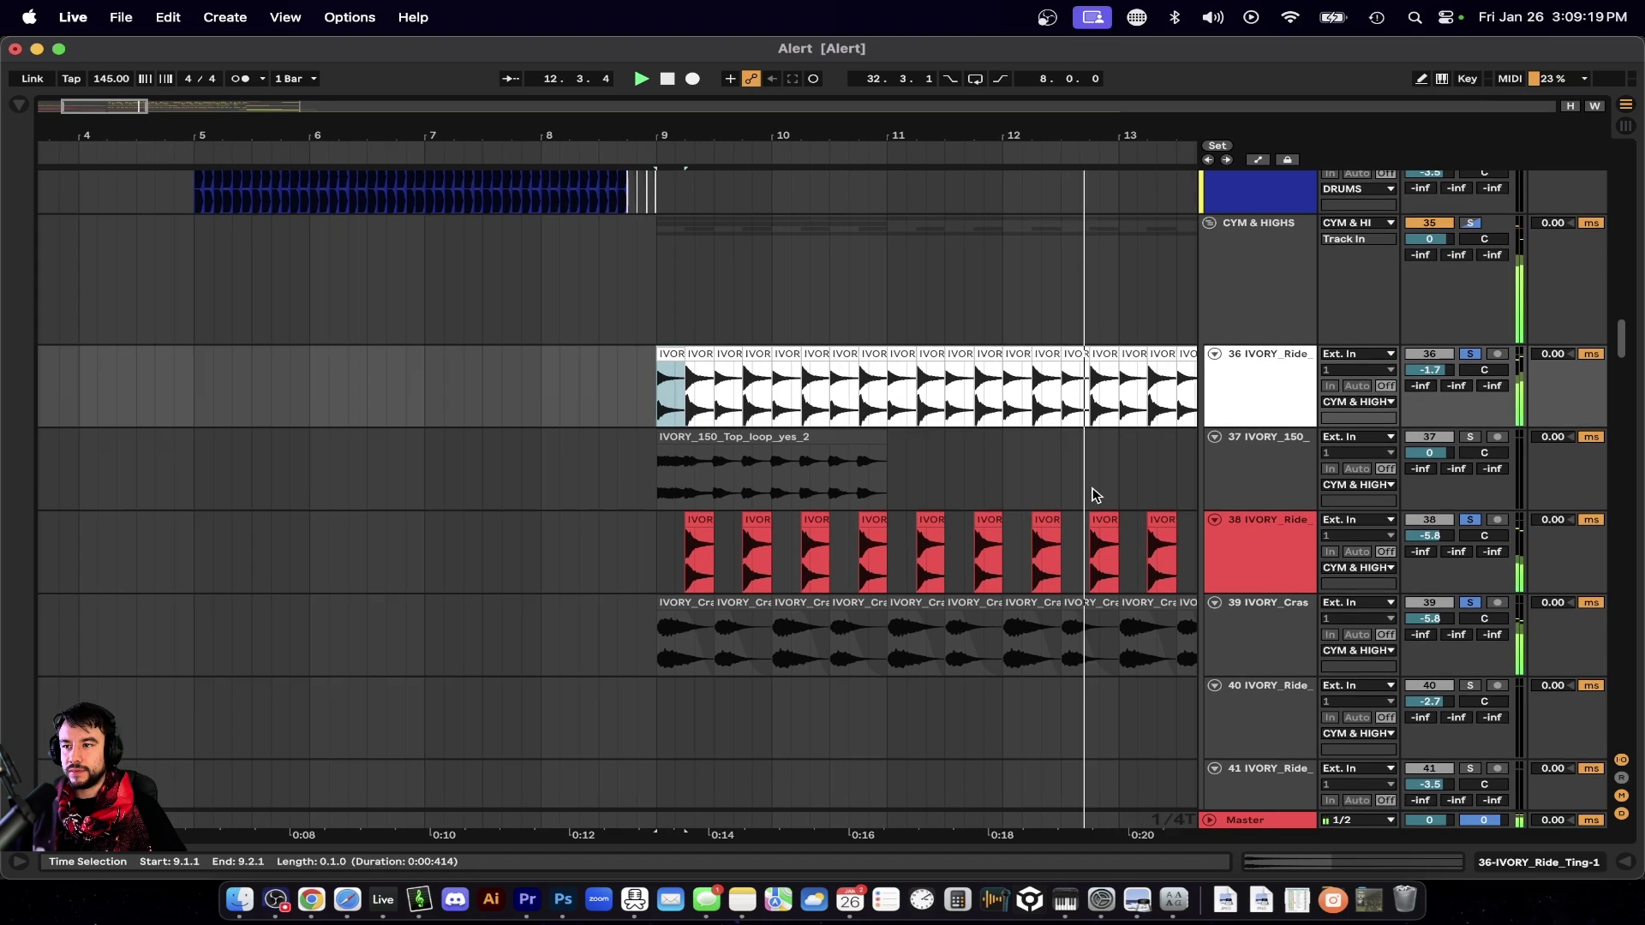
{"action": "key", "text": "space"}
{"action": "left_click", "coordinate": [1471, 611]}
Select the PHS1 drum fill clip on track 33 and play it soloed from 12.3.1.
{"action": "scroll", "coordinate": [900, 495], "scroll_direction": "up", "scroll_amount": 3}
{"action": "scroll", "coordinate": [900, 494], "scroll_direction": "down", "scroll_amount": 2}
{"action": "scroll", "coordinate": [900, 494], "scroll_direction": "up", "scroll_amount": 4}
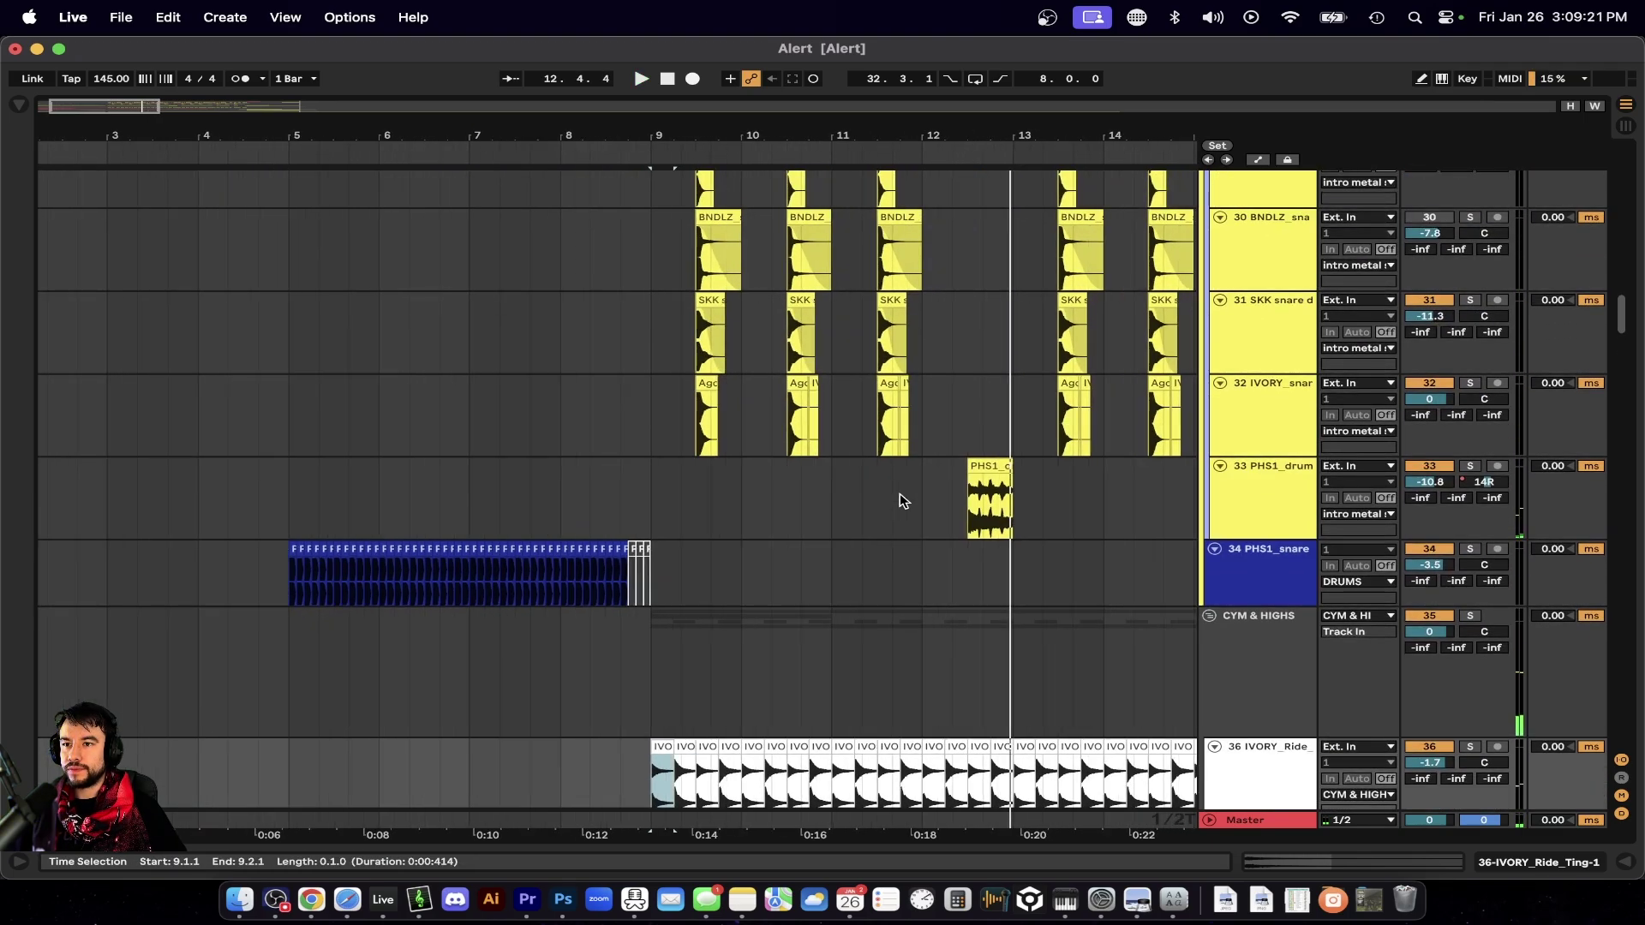
{"action": "scroll", "coordinate": [973, 475], "scroll_direction": "up", "scroll_amount": 3}
{"action": "left_click", "coordinate": [970, 470]}
{"action": "left_click", "coordinate": [1471, 466]}
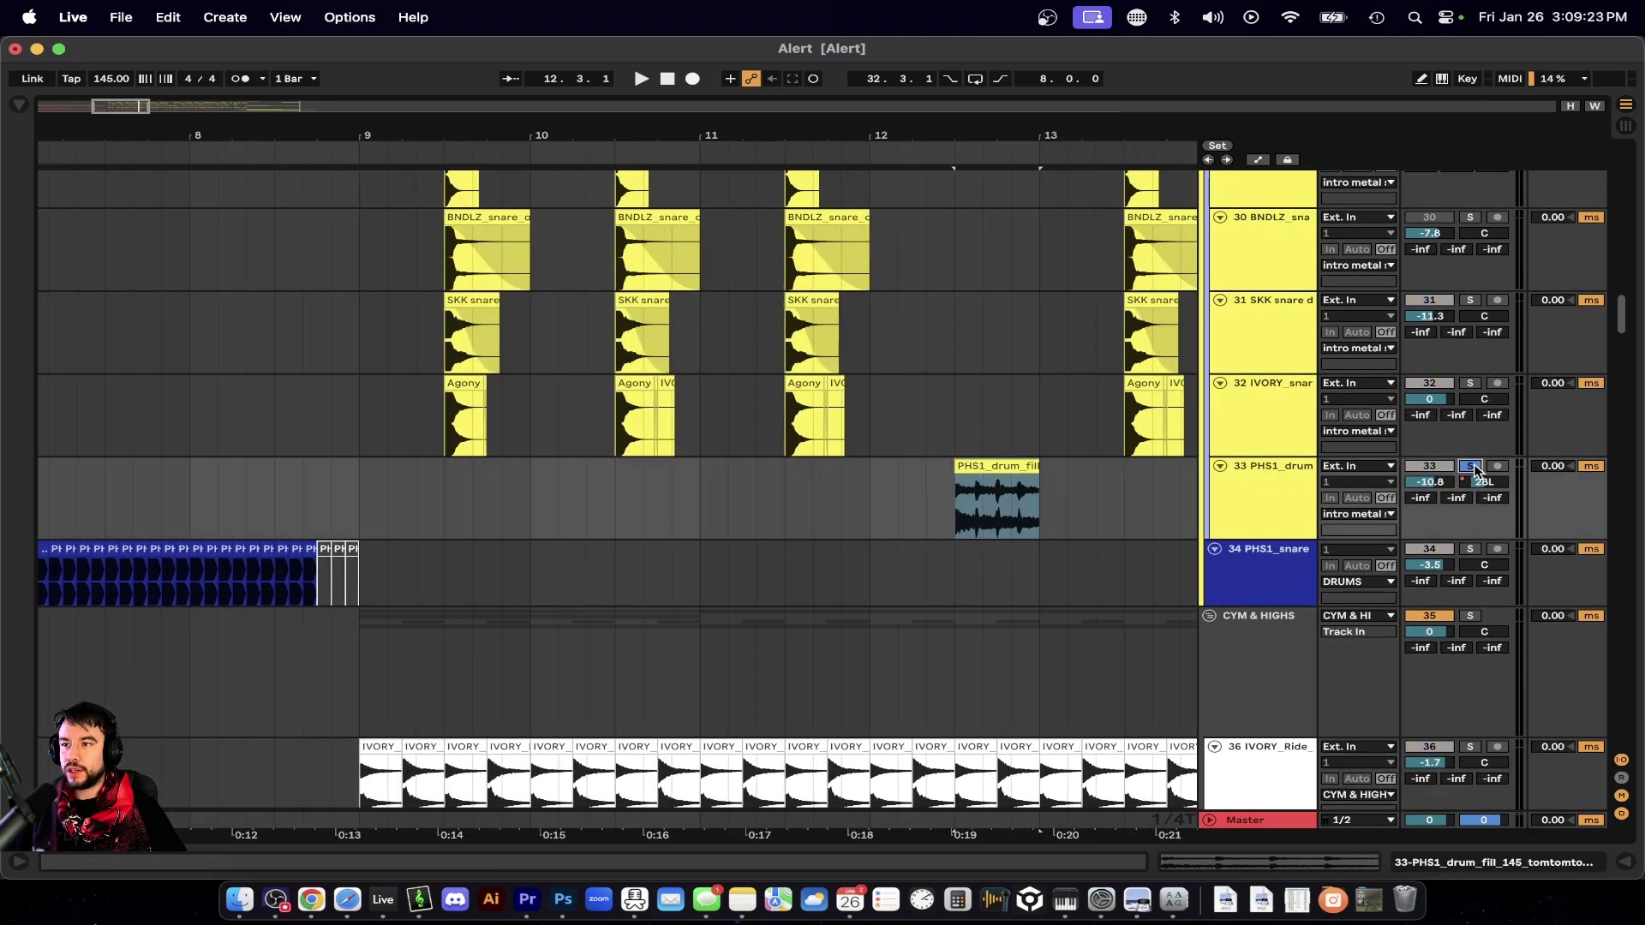
{"action": "key", "text": "space"}
{"action": "scroll", "coordinate": [1144, 555], "scroll_direction": "down", "scroll_amount": 1}
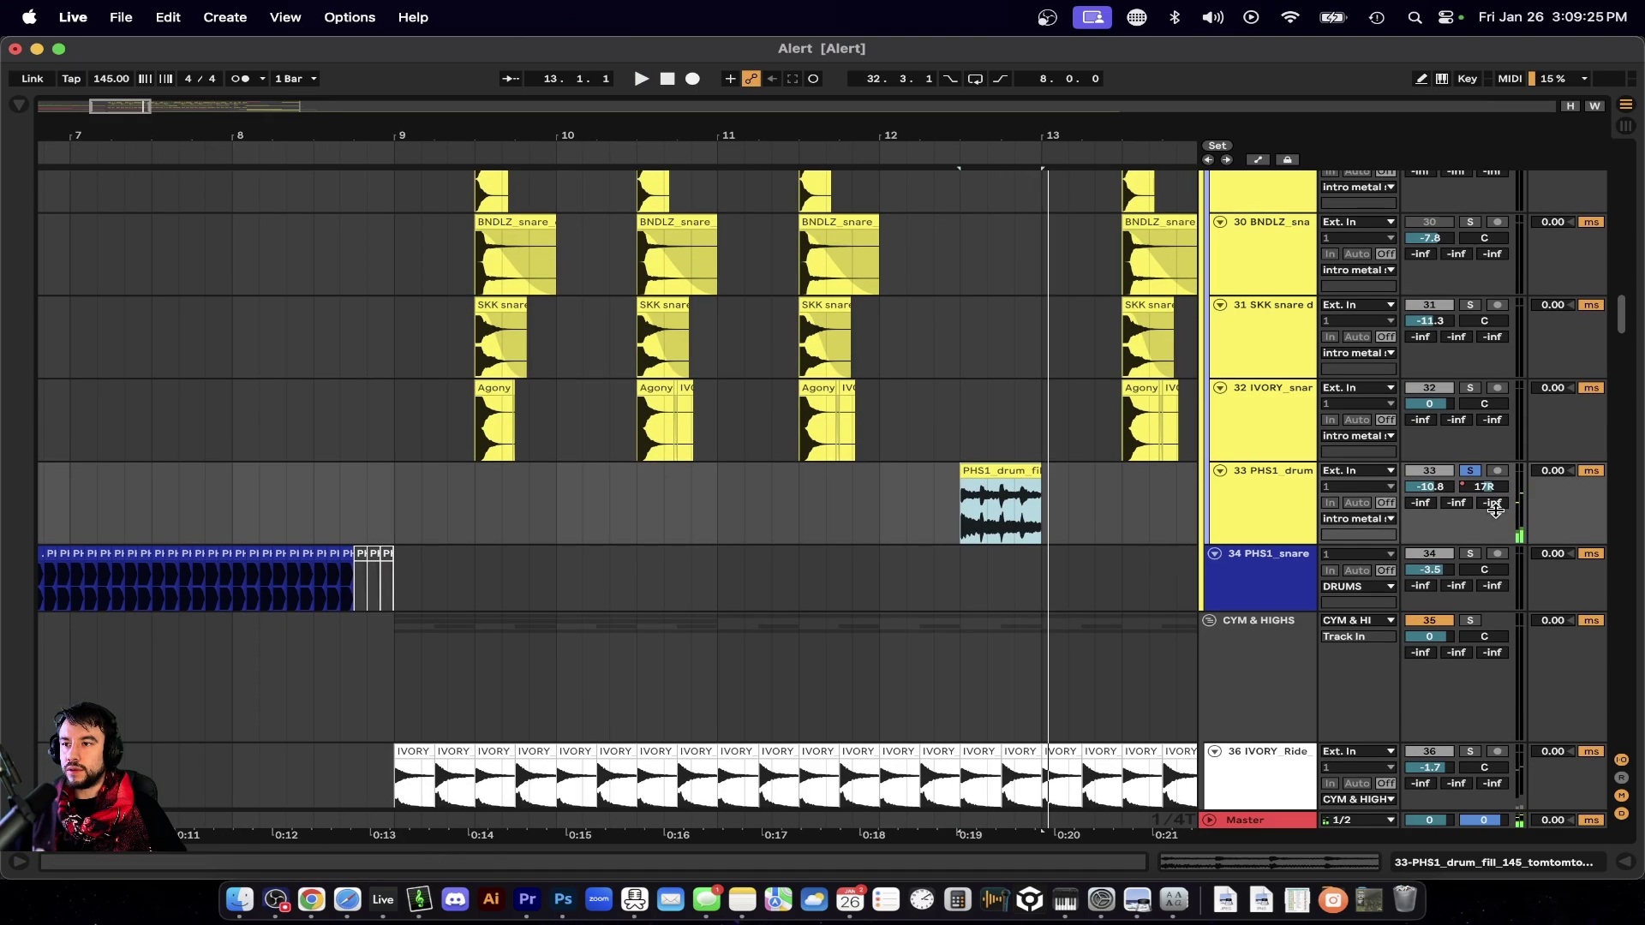
Play the full mix from 12.1.1 with track 33 unsoloed to hear the drum fill in context.
{"action": "left_click", "coordinate": [889, 480]}
{"action": "key", "text": "space"}
{"action": "scroll", "coordinate": [953, 567], "scroll_direction": "right", "scroll_amount": 2}
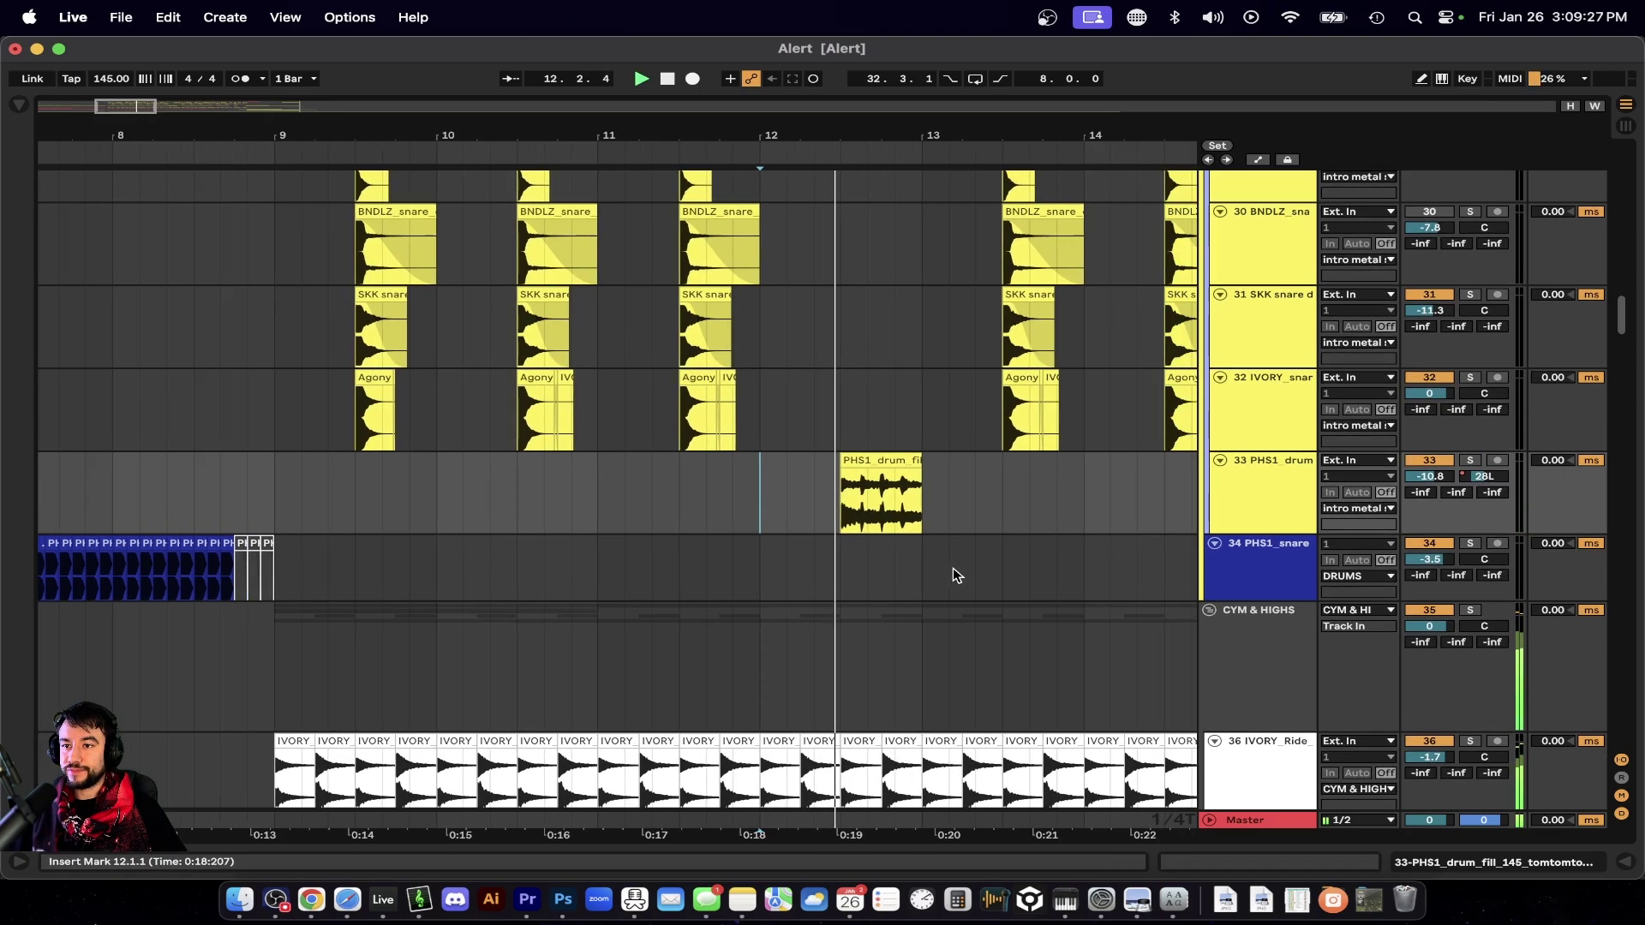
{"action": "scroll", "coordinate": [953, 568], "scroll_direction": "down", "scroll_amount": 5}
{"action": "scroll", "coordinate": [952, 567], "scroll_direction": "down", "scroll_amount": 20}
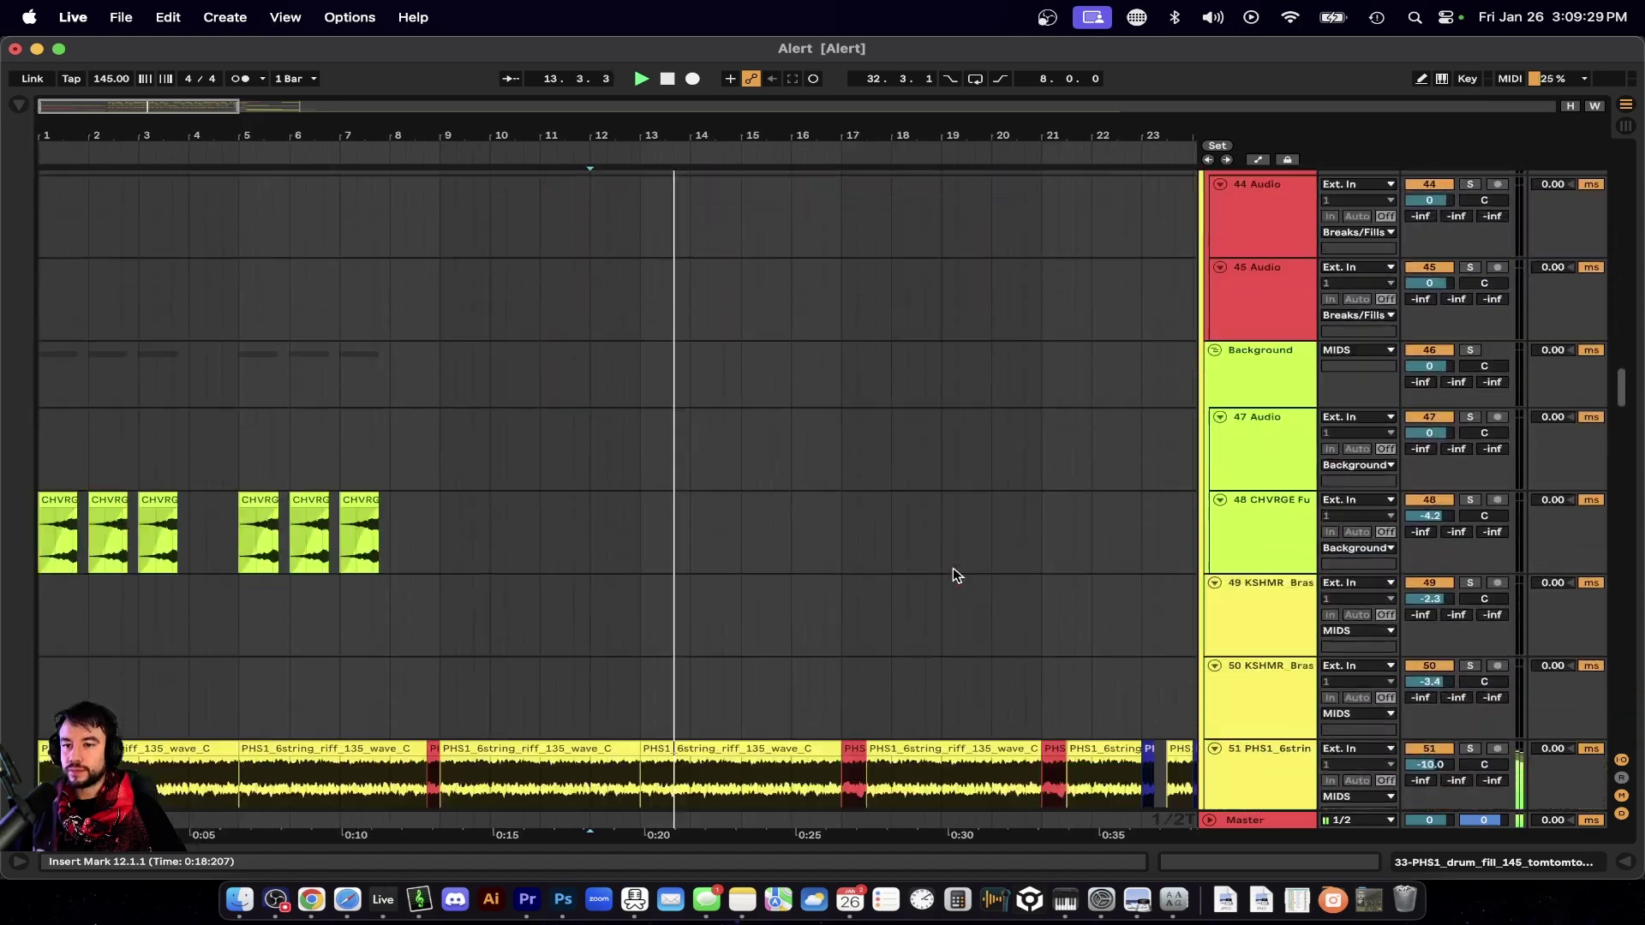
Add an Auto Filter to the end of the Master track's effects and lower its low-pass cutoff to about 1.08 kHz.
{"action": "scroll", "coordinate": [953, 568], "scroll_direction": "down", "scroll_amount": 4}
{"action": "double_click", "coordinate": [1227, 821]}
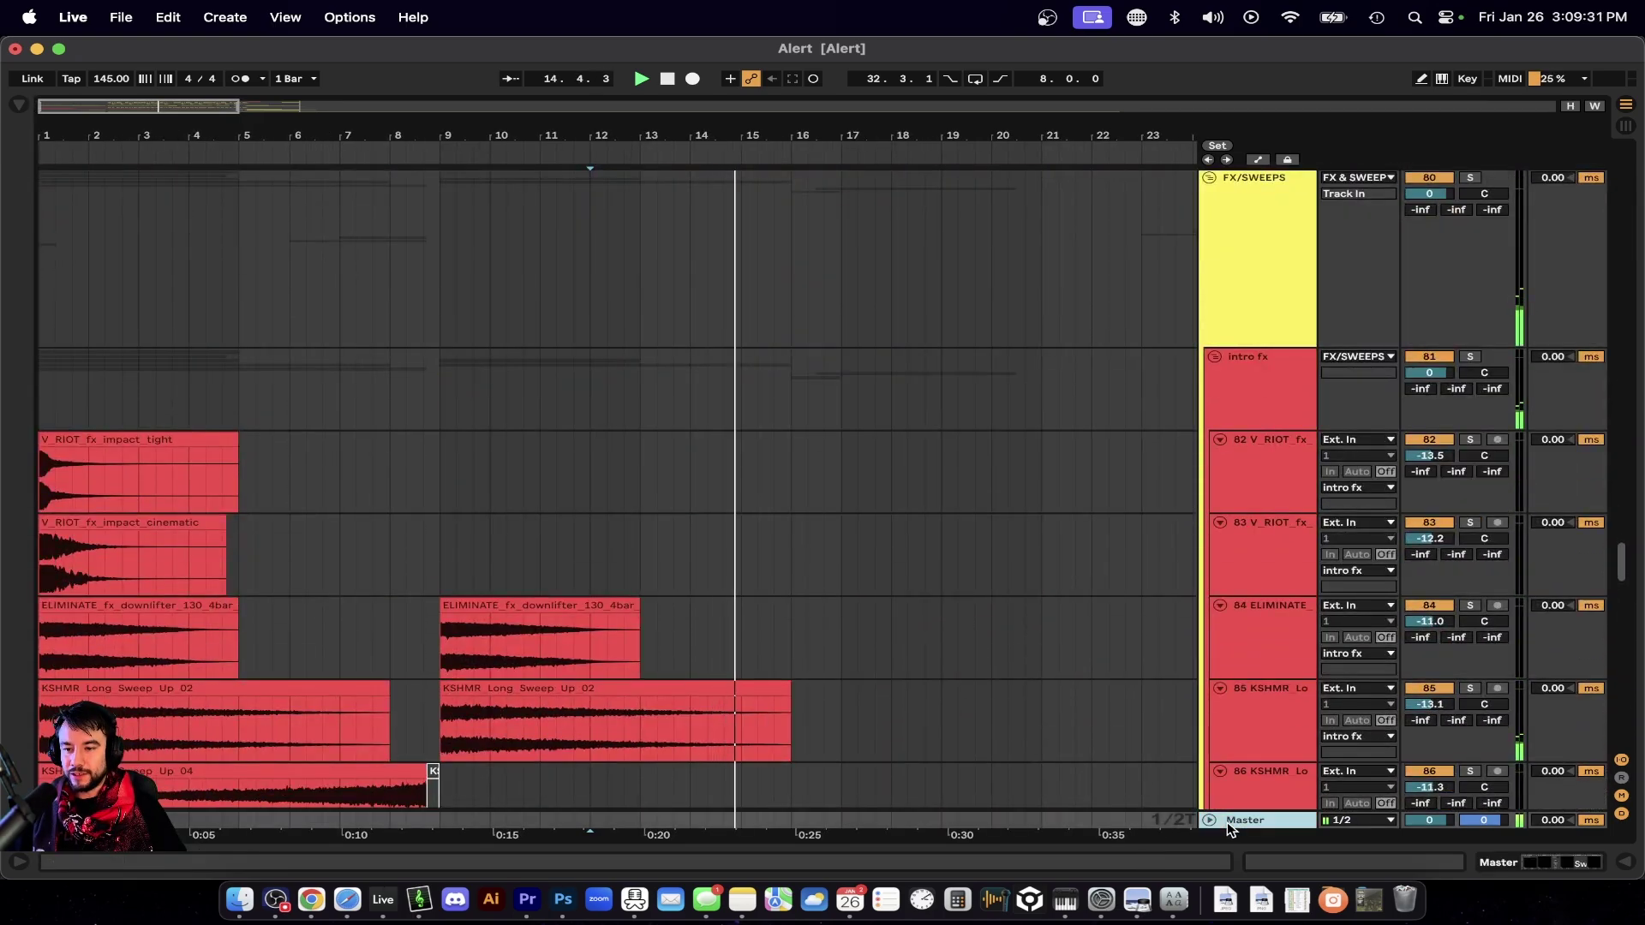
{"action": "key", "text": "super+f"}
{"action": "type", "text": "auto"}
{"action": "key", "text": "Down"}
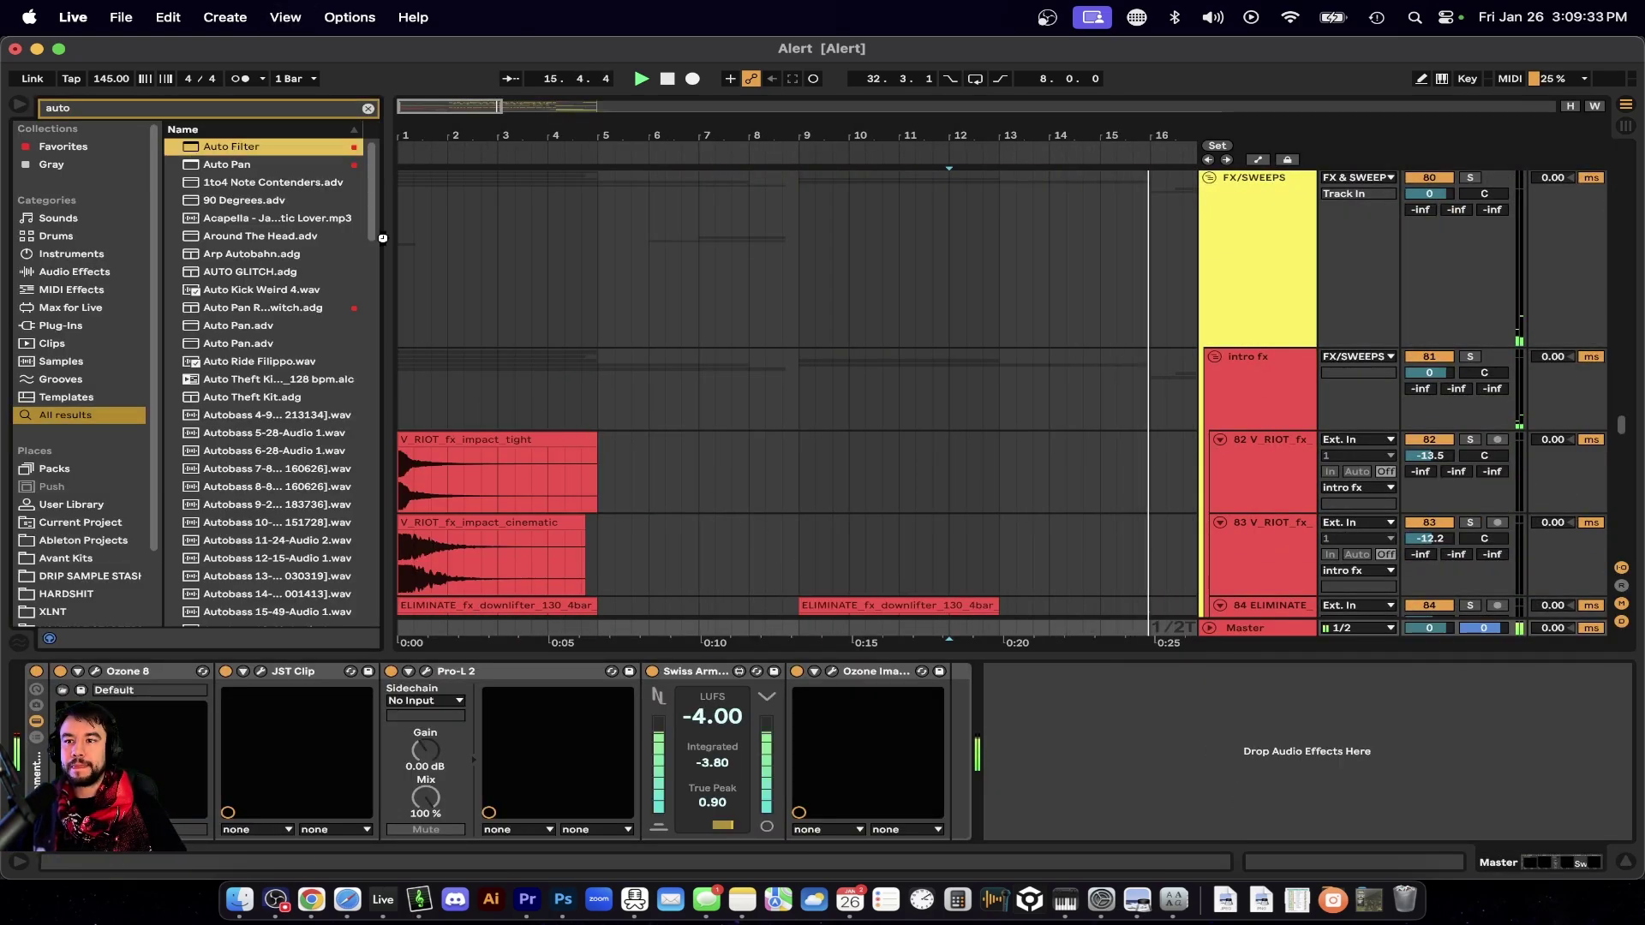
{"action": "key", "text": "Return"}
{"action": "left_click_drag", "start_coordinate": [1205, 758], "coordinate": [1172, 737]}
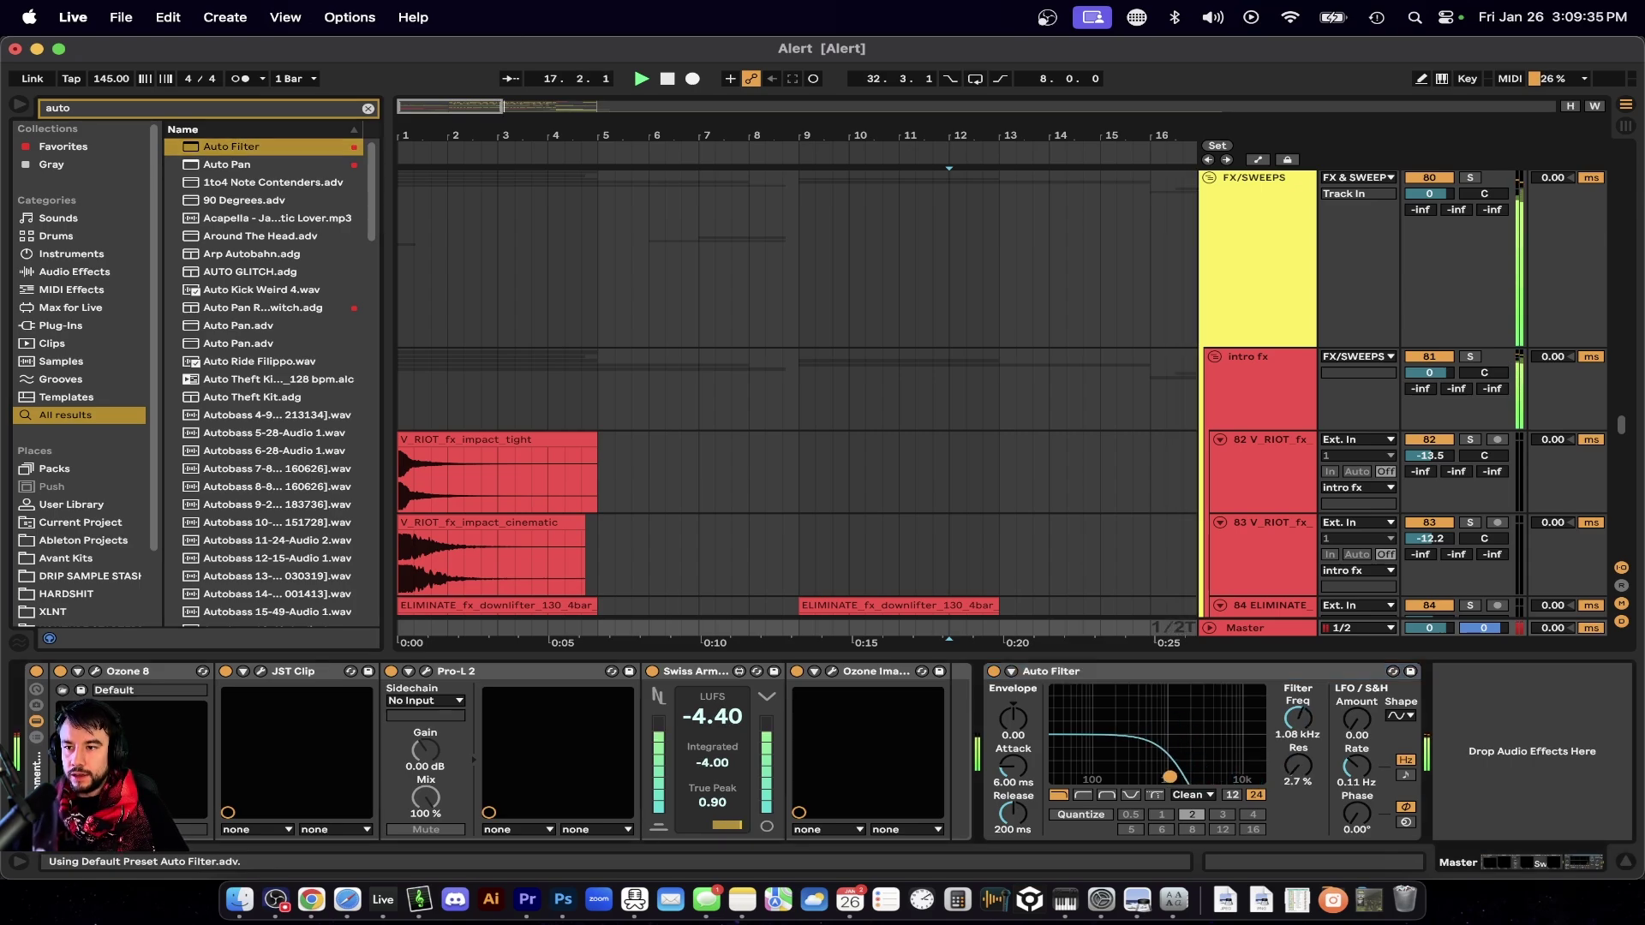